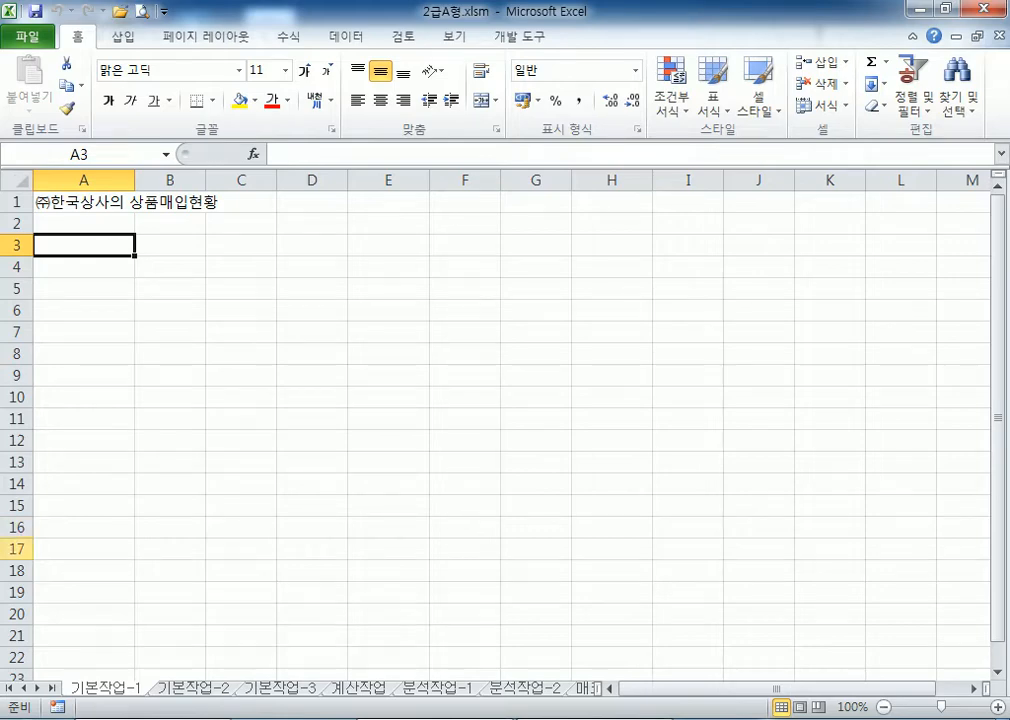
# - On the 기본작업-2 sheet, merge and center the title 인사명부 across A1:H1
pyautogui.click(176, 690)
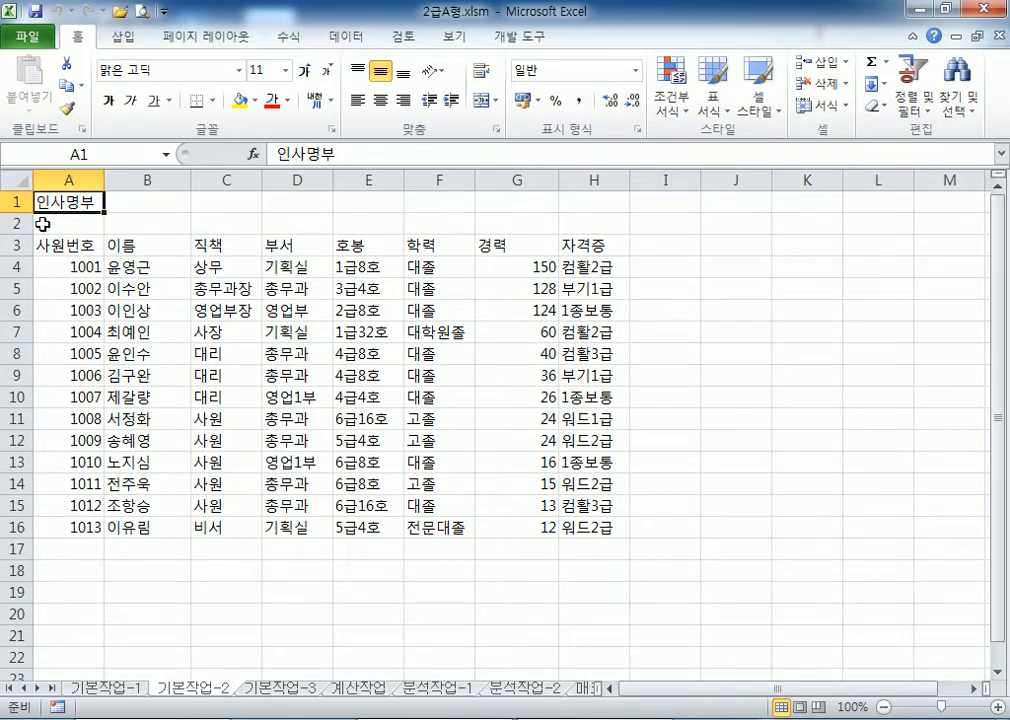
pyautogui.moveTo(88, 200); pyautogui.dragTo(597, 210)
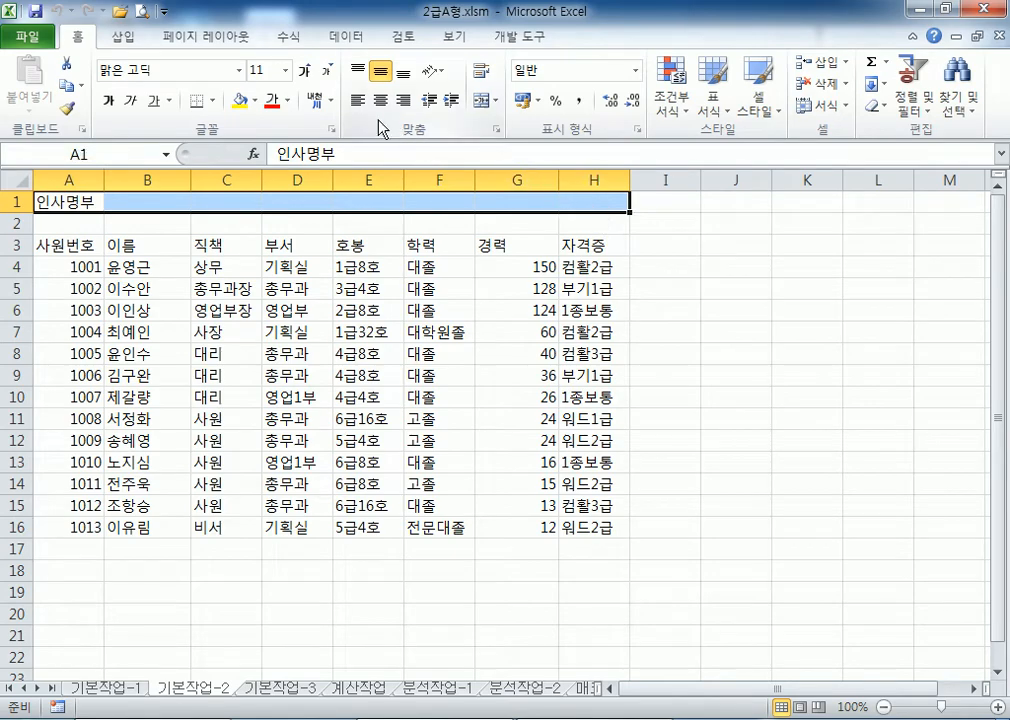
pyautogui.click(484, 101)
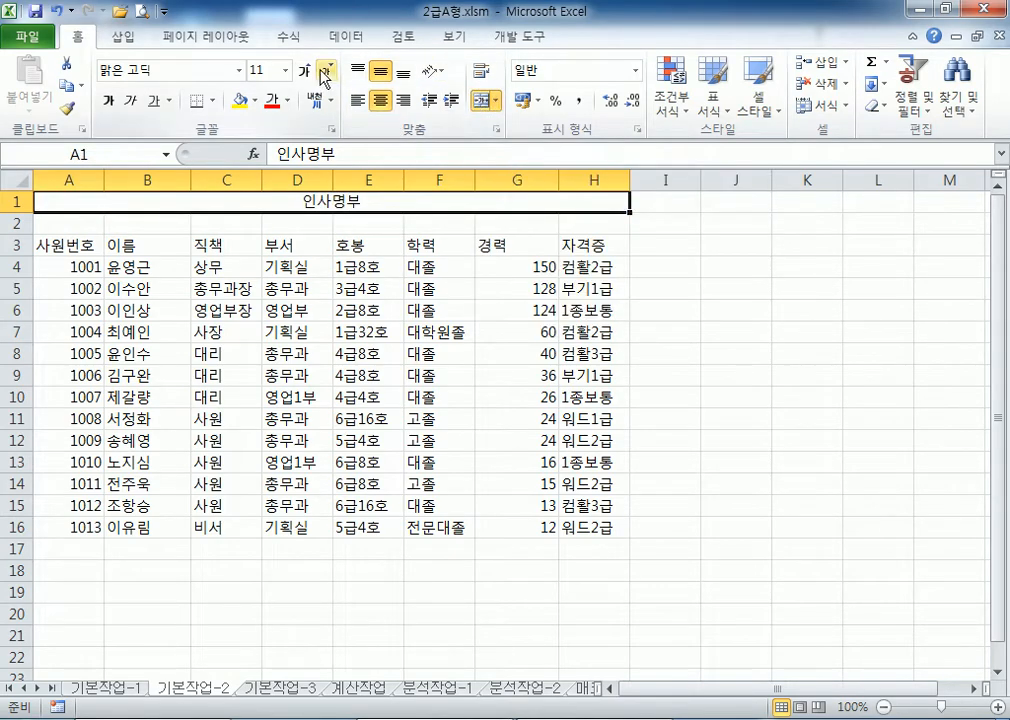
# - Format the merged title in A1 with the 바탕체 font, size 16, bold
pyautogui.click(197, 75)
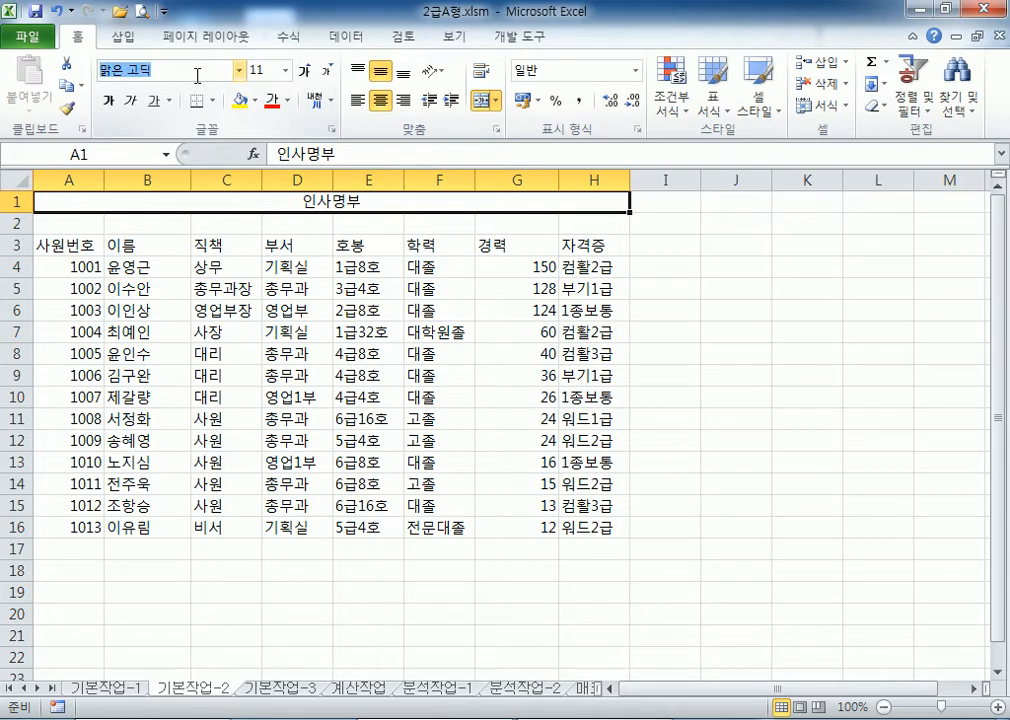
pyautogui.write('바탕ㅊ')
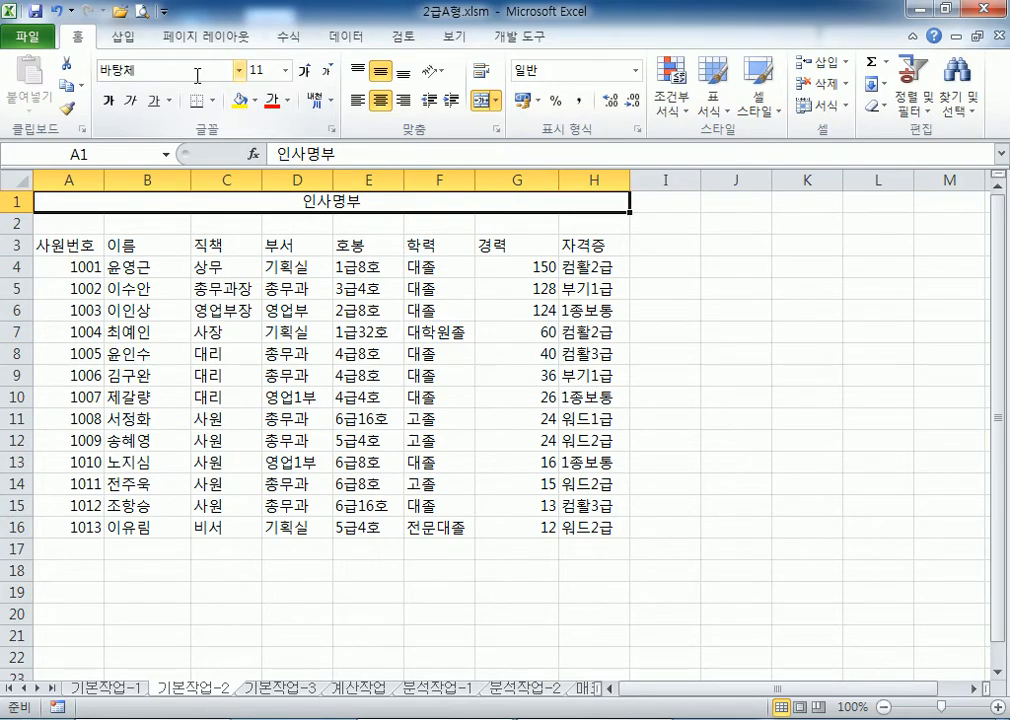
pyautogui.press('Return')
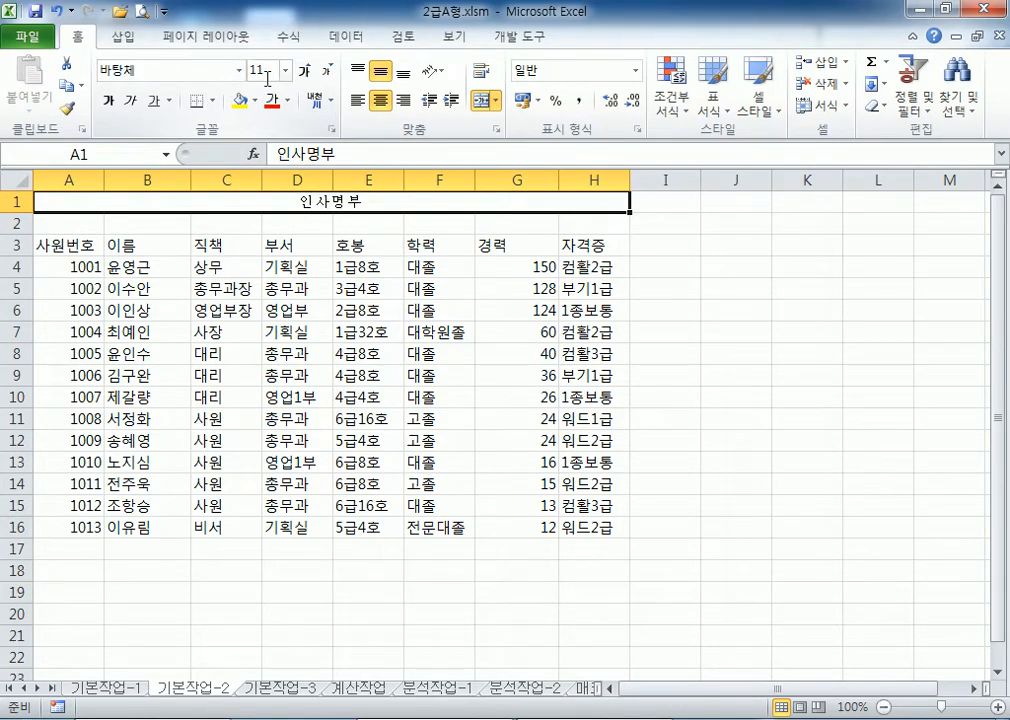
pyautogui.click(301, 71)
pyautogui.click(301, 71)
pyautogui.click(301, 71)
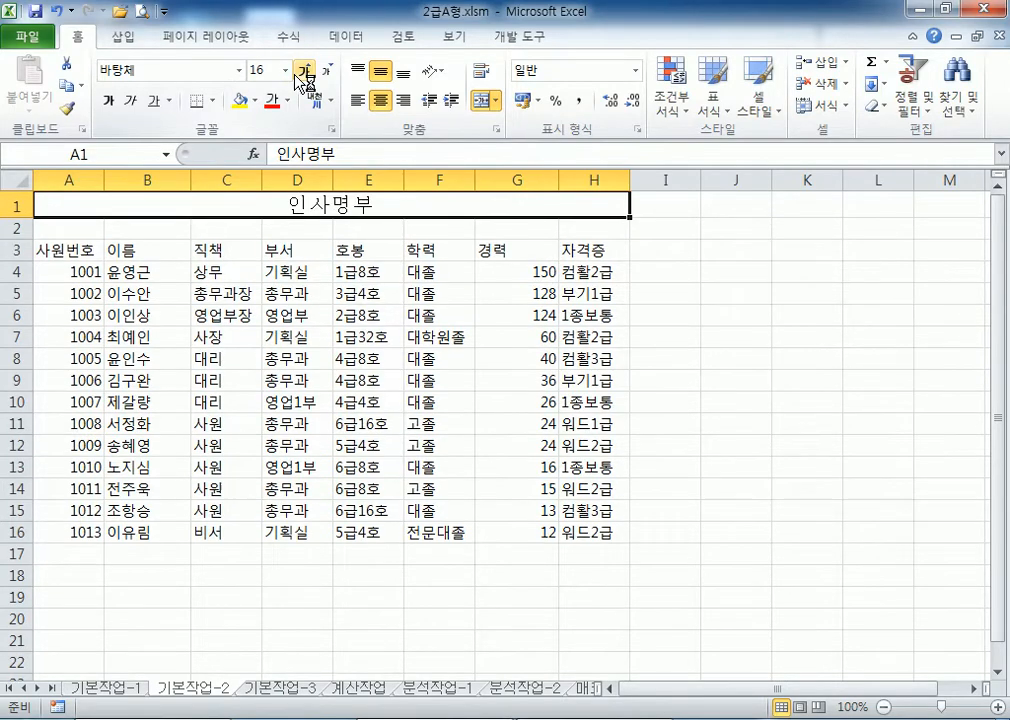
pyautogui.click(107, 101)
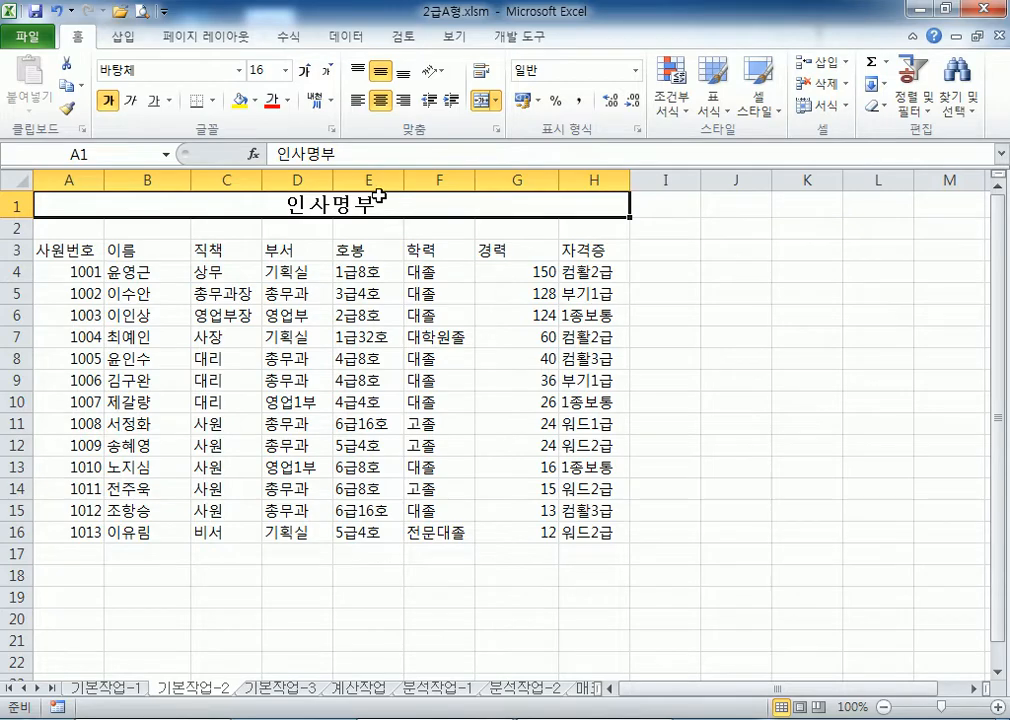
# - Insert a ★ special character before and after the title text so A1 reads ★인사명부★
pyautogui.doubleClick(273, 198)
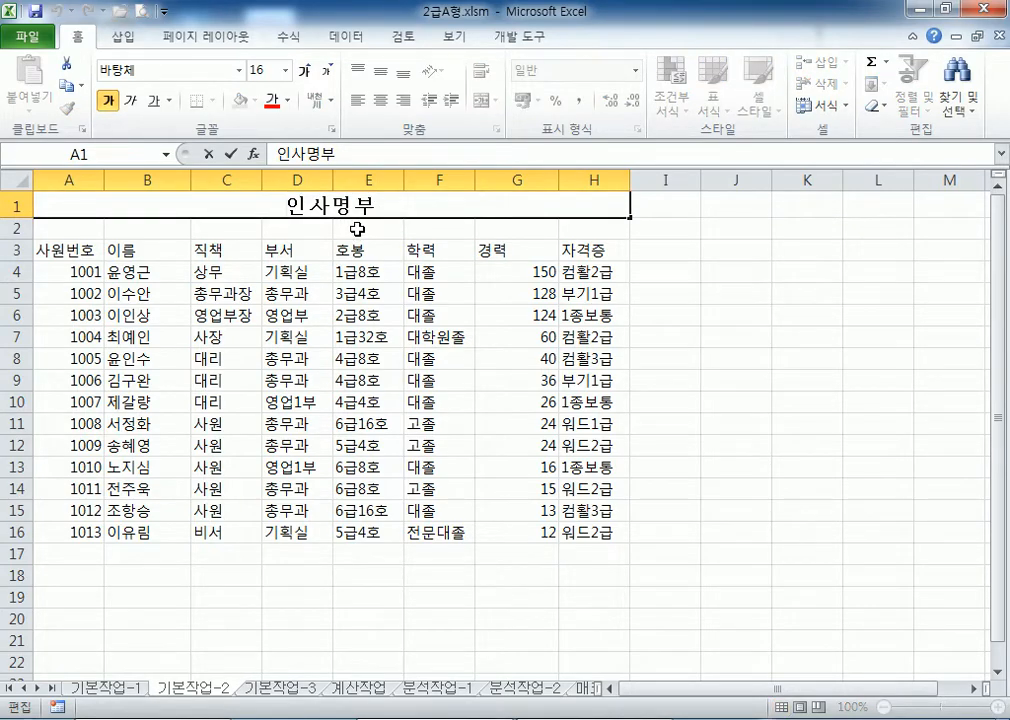
pyautogui.write('ㅁ')
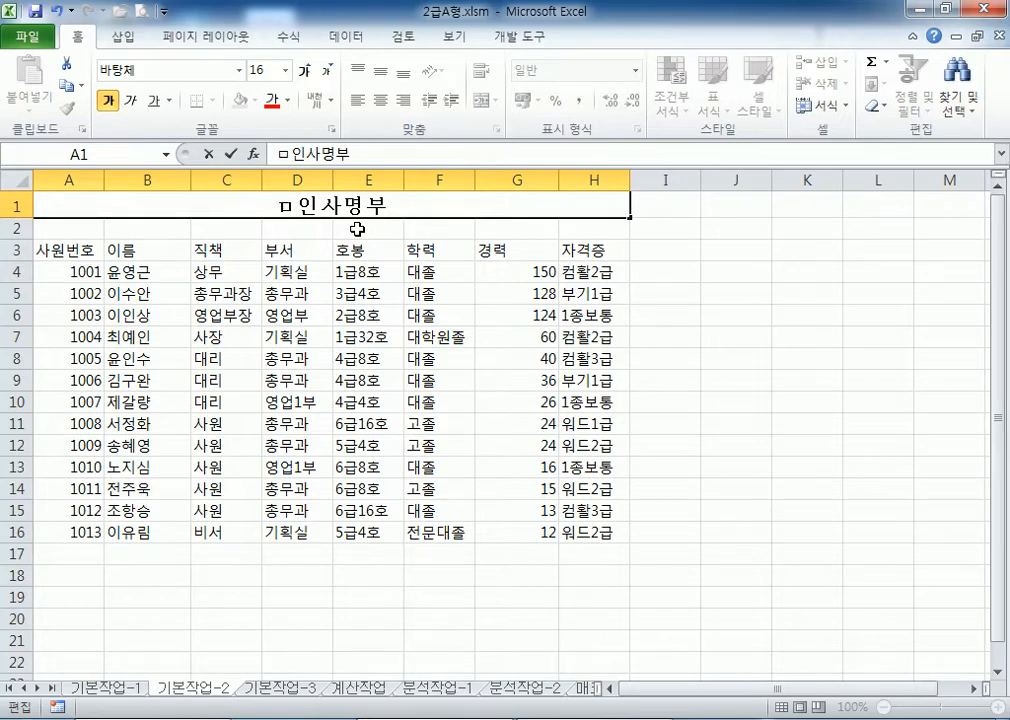
pyautogui.press('Hangul_Hanja')
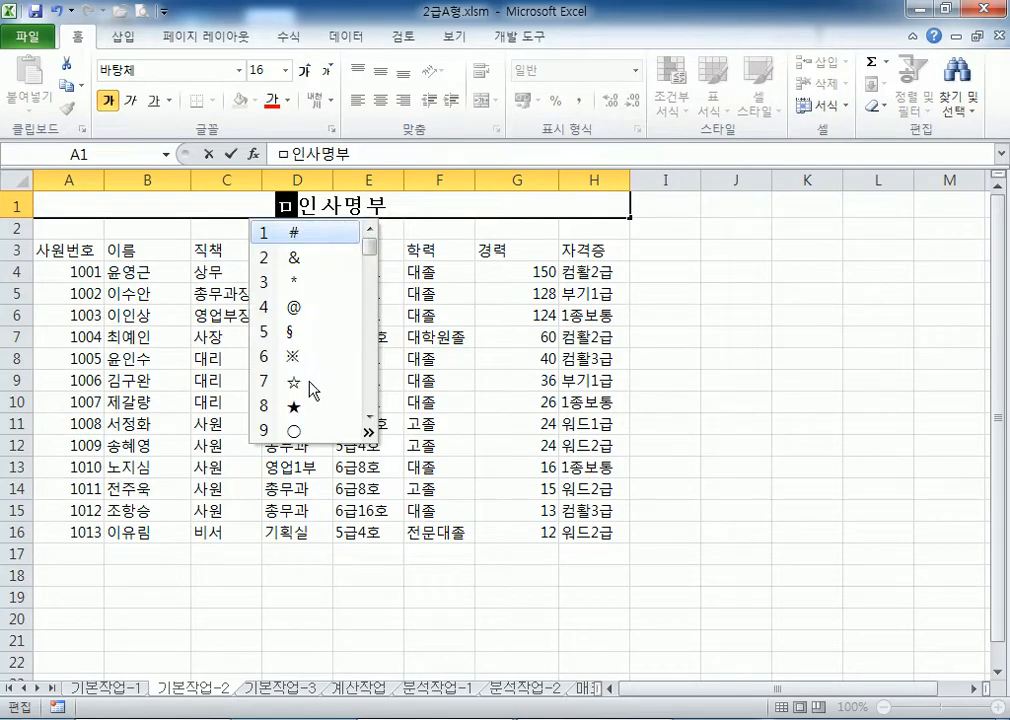
pyautogui.click(292, 406)
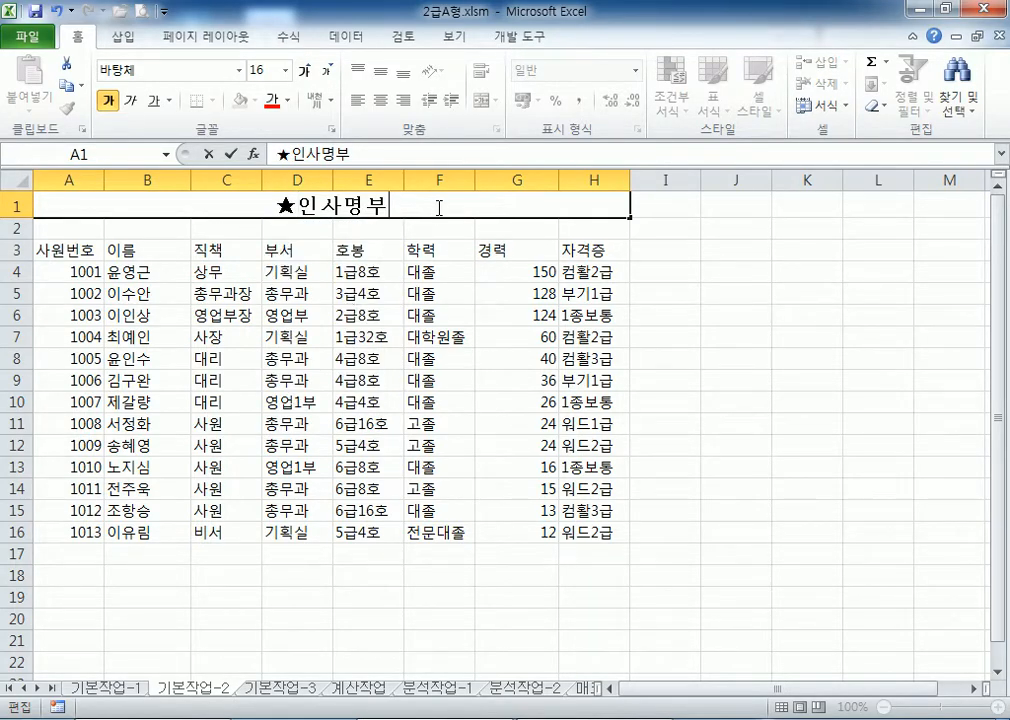
pyautogui.write('ㅁ')
pyautogui.press('Hangul_Hanja')
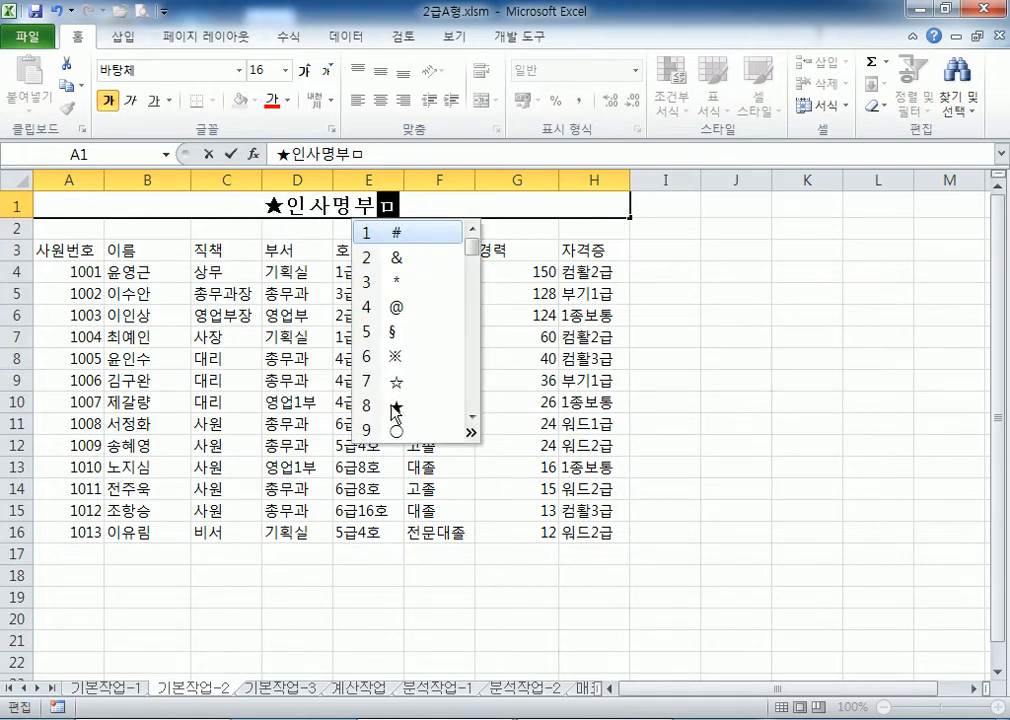
pyautogui.click(394, 406)
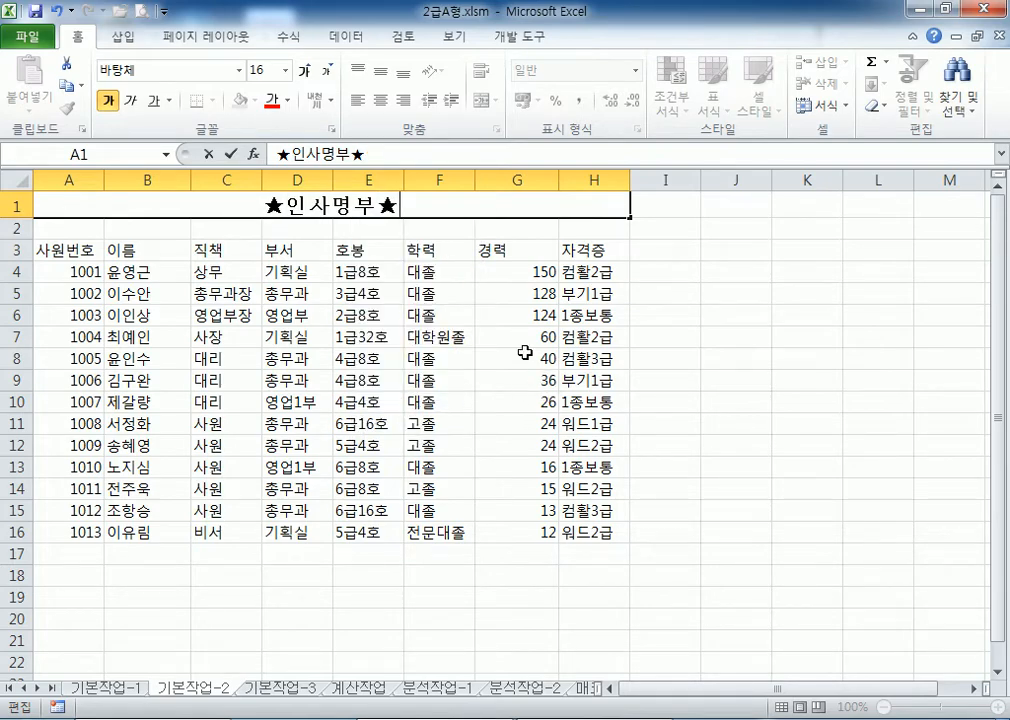
pyautogui.click(78, 250)
# - Open Notepad (메모장) and enter the heading "특수문자 입력하기"
pyautogui.press('super')
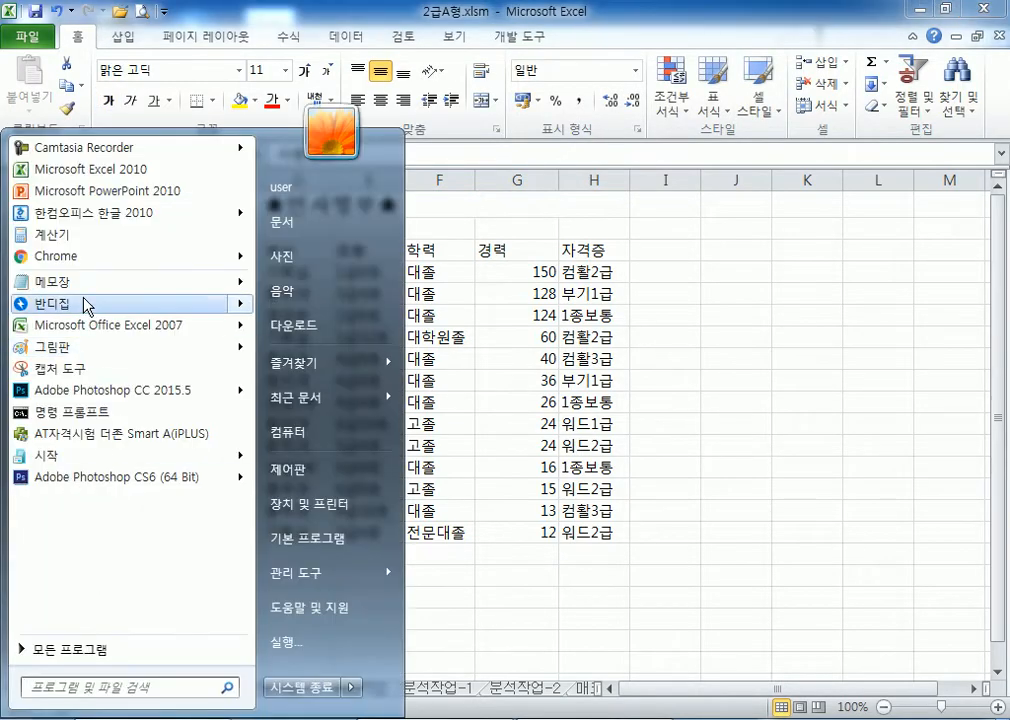
pyautogui.click(64, 216)
pyautogui.write('특숨')
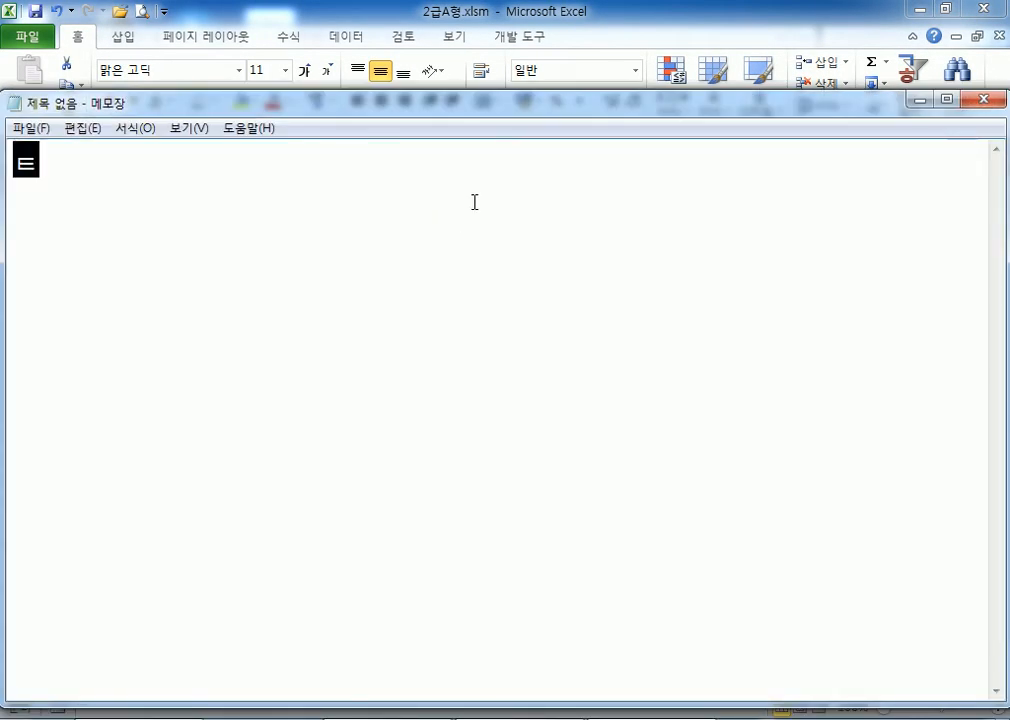
pyautogui.write('문자')
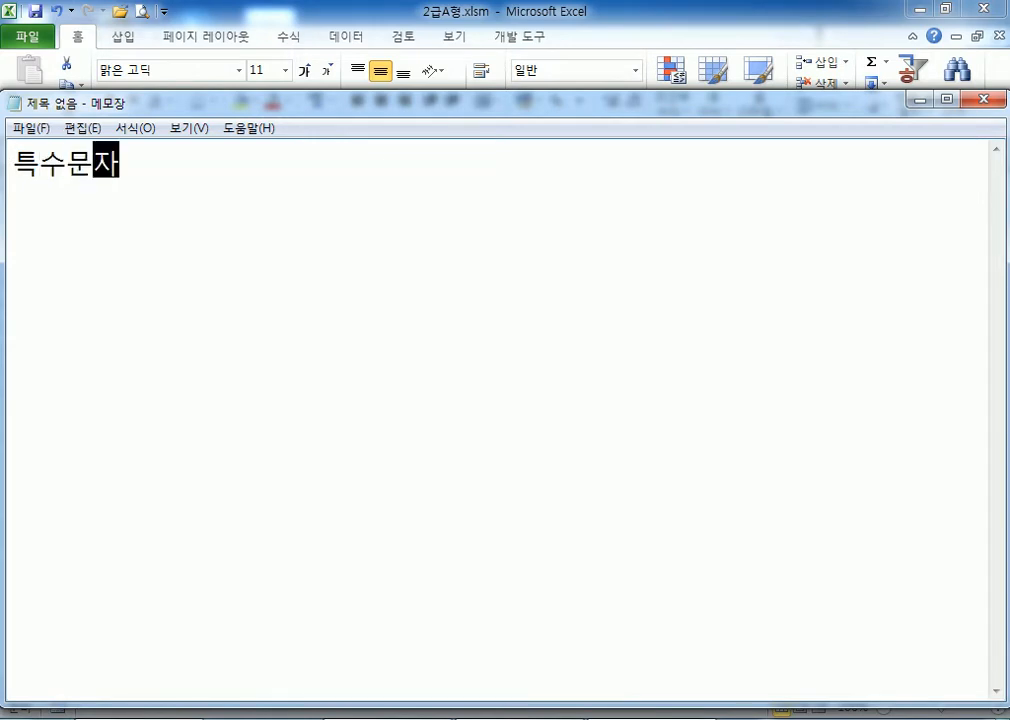
pyautogui.write(' 입력하기')
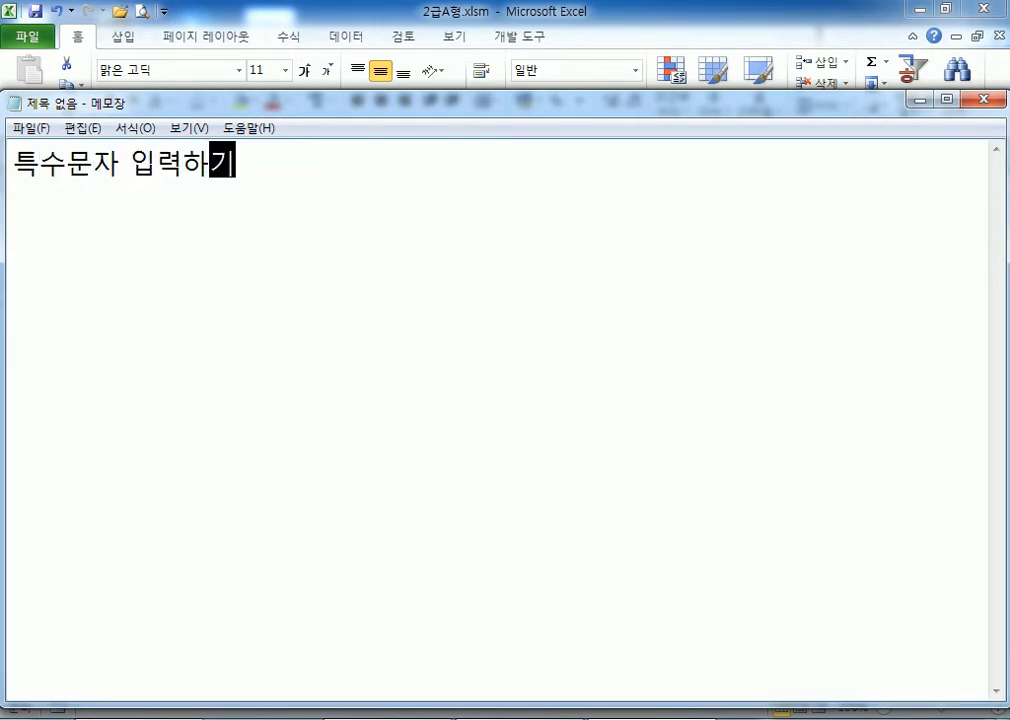
# - Add the note lines "1. 한글 자음을 입력" and "2. 한자 키를 누른다." below the heading
pyautogui.press('Return')
pyautogui.write('1. ')
pyautogui.write('한글 장')
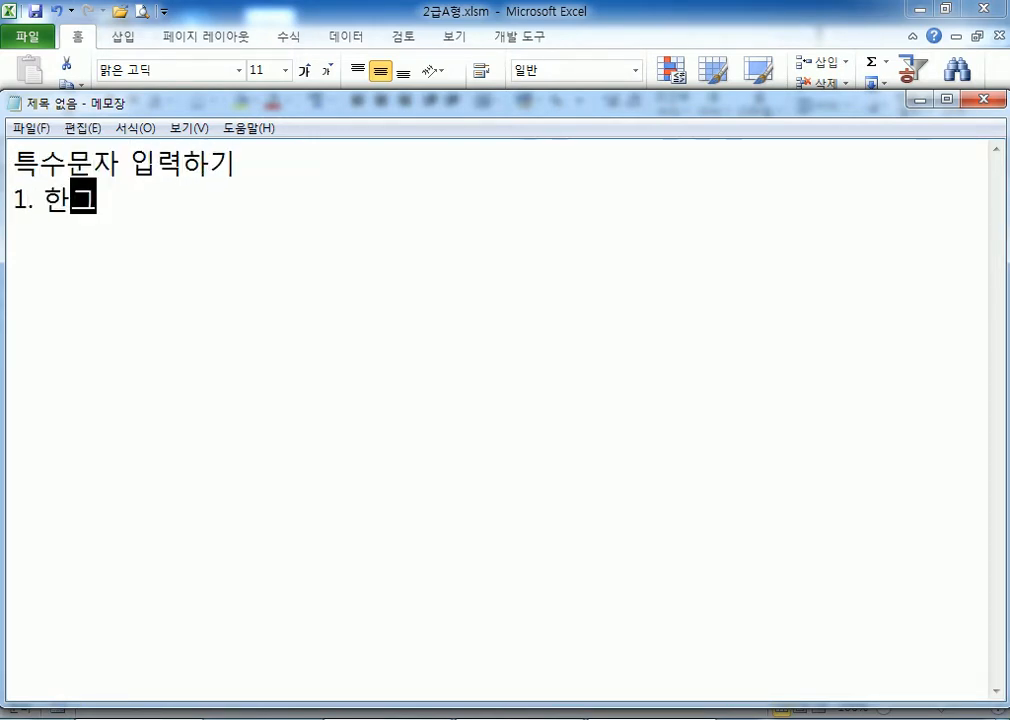
pyautogui.write('음')
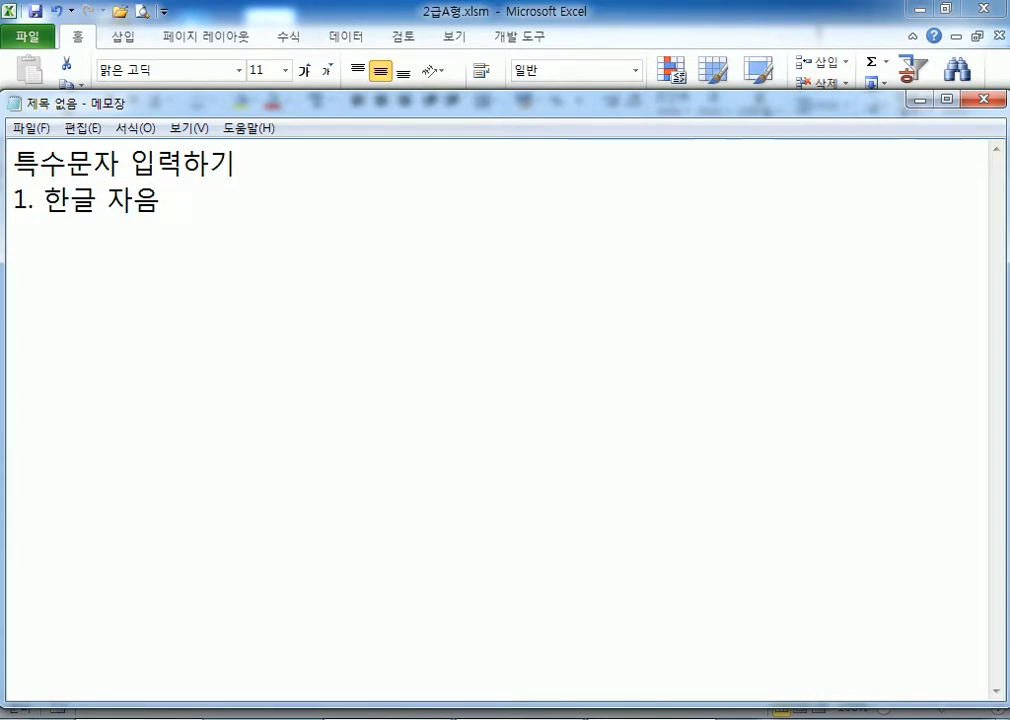
pyautogui.write('을 입ㄹ력')
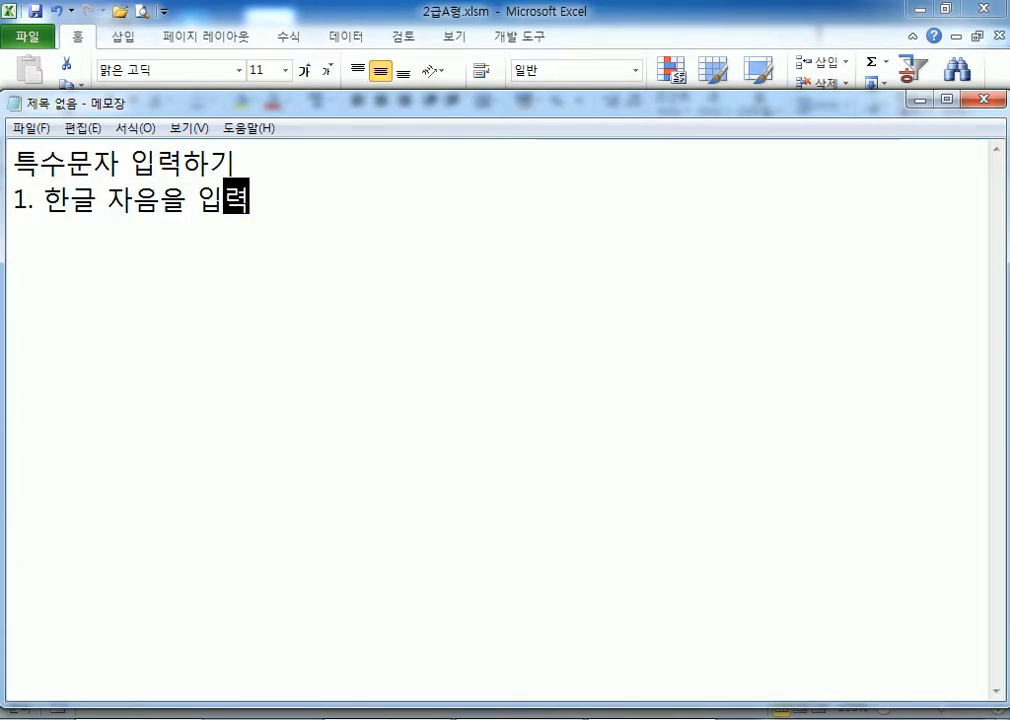
pyautogui.press('Return')
pyautogui.write('2. 한')
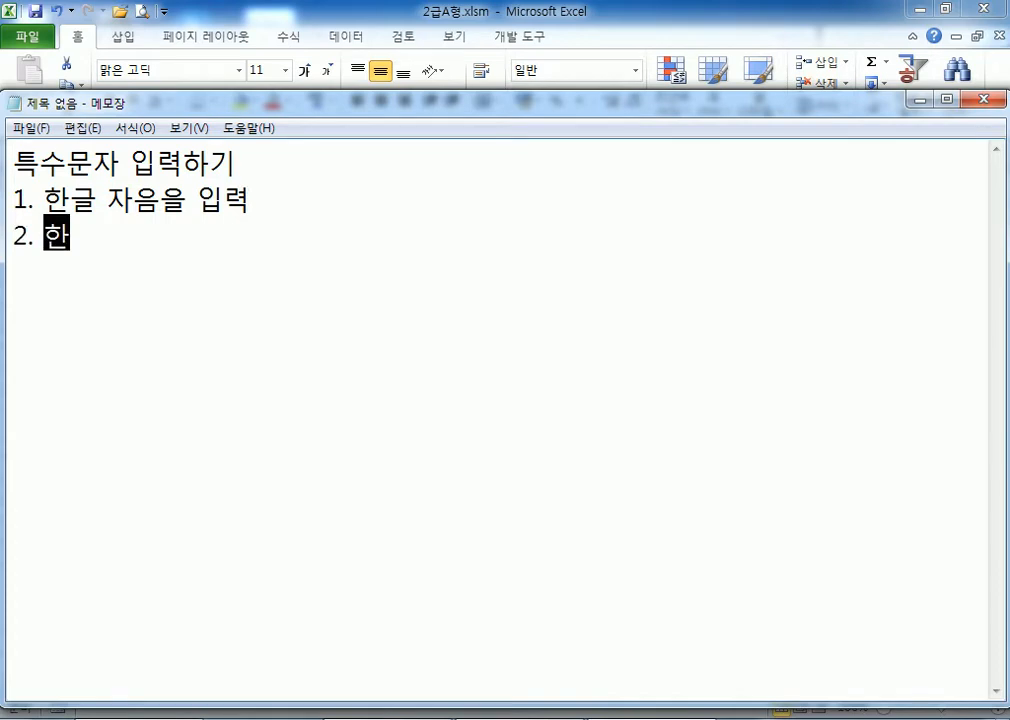
pyautogui.write('자 키를 ')
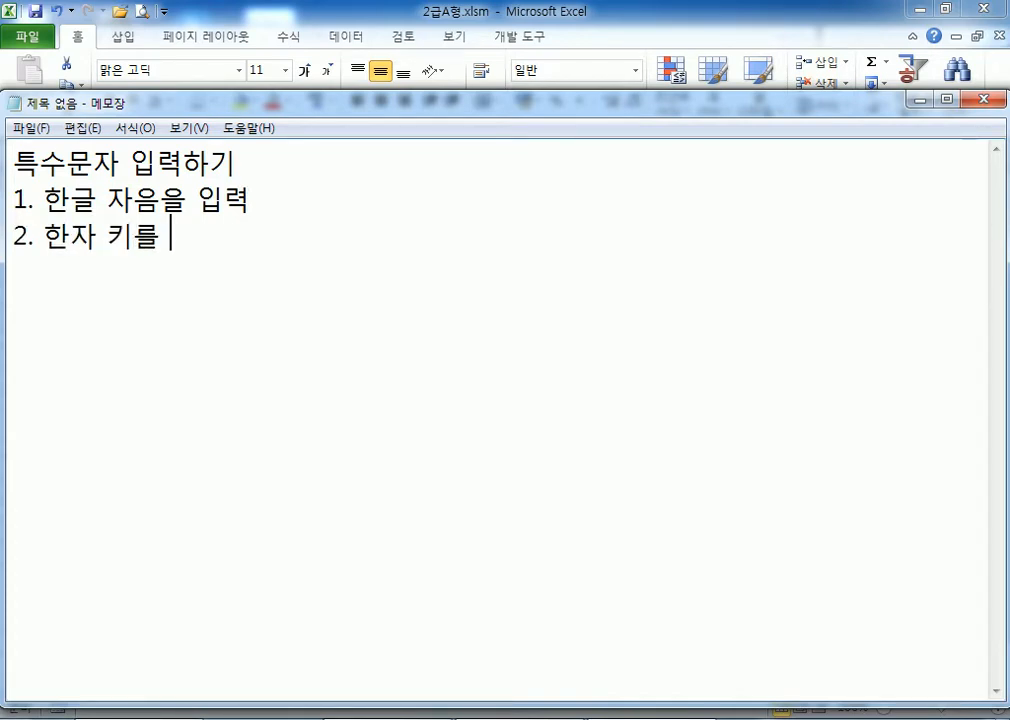
pyautogui.write('누른다.')
# - Add a third note line reading "3. Tab키를 누르면 목록이 펼쳐진다." and start a new line
pyautogui.press('Return')
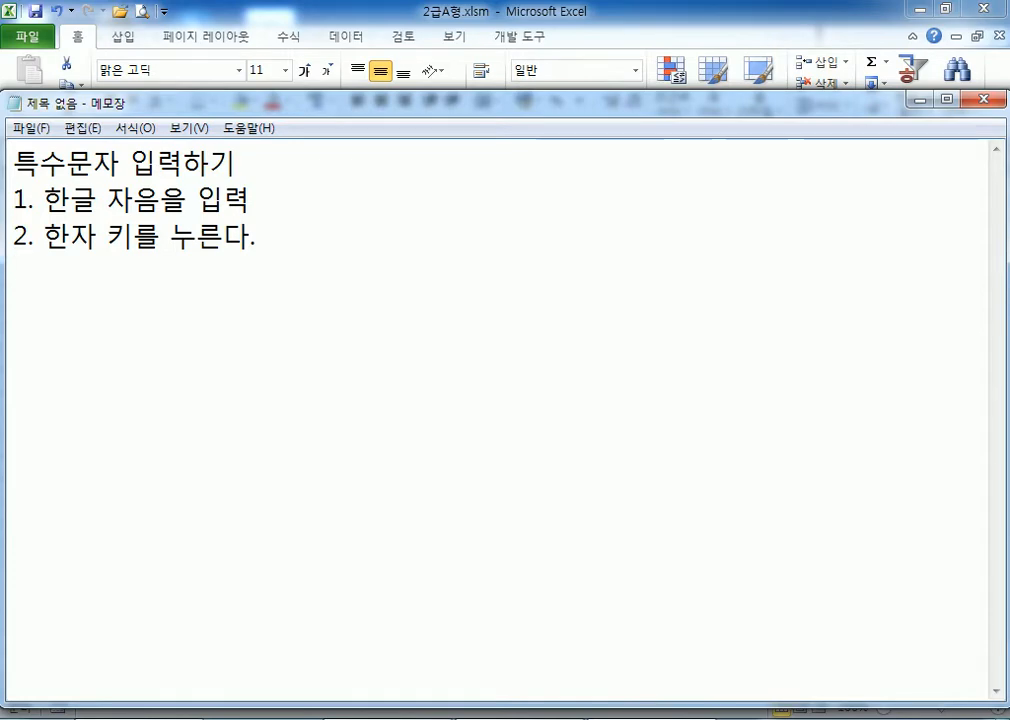
pyautogui.write('3. Tabㅋㅌ')
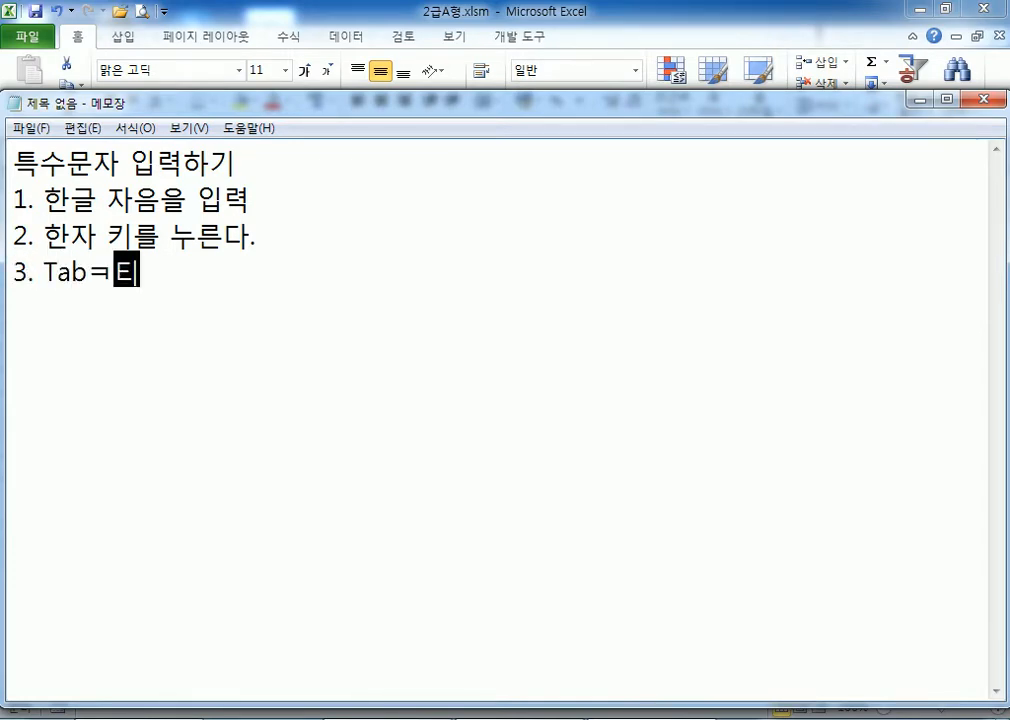
pyautogui.press('BackSpace')
pyautogui.press('BackSpace')
pyautogui.write('키를 누')
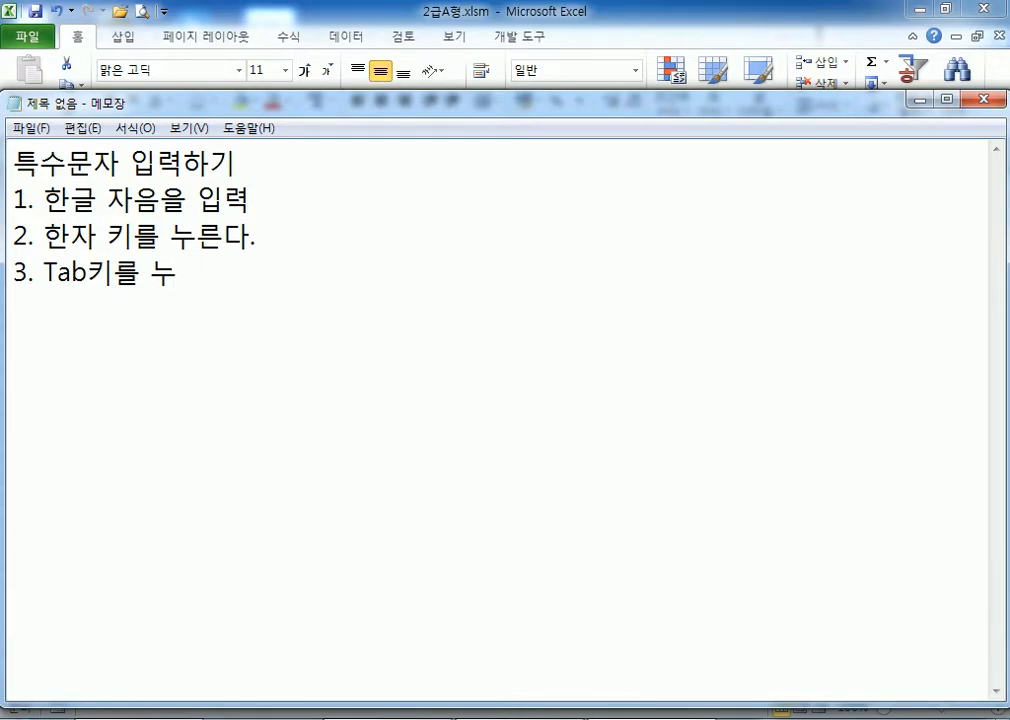
pyautogui.write('르면 몰')
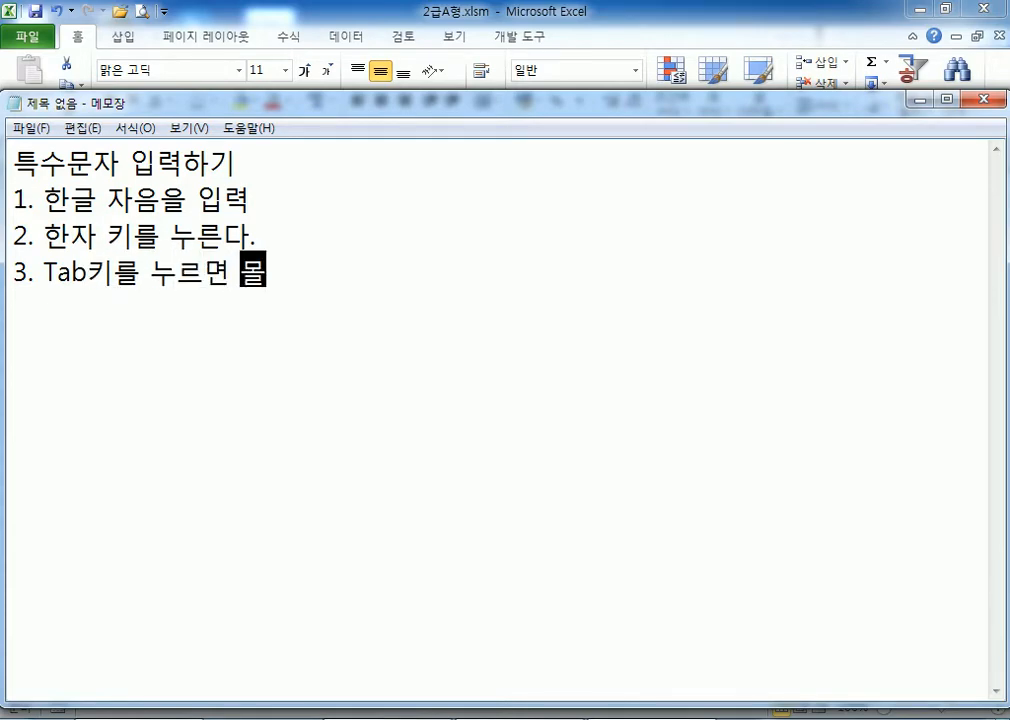
pyautogui.press('BackSpace')
pyautogui.press('BackSpace')
pyautogui.write('목록')
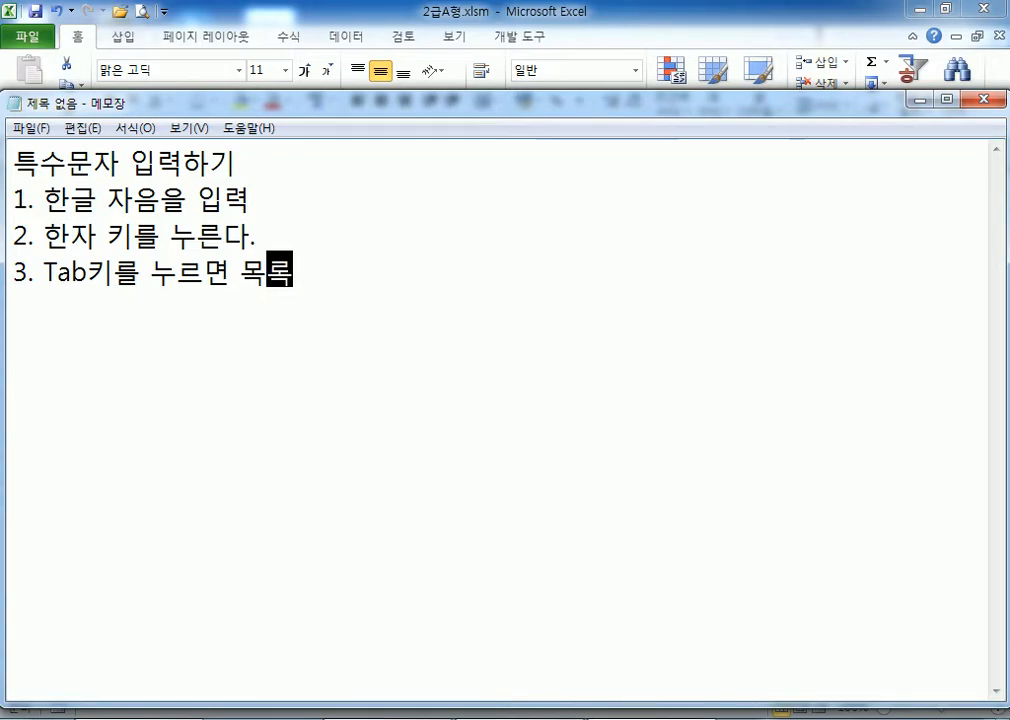
pyautogui.write('이 펴펼쳐진다')
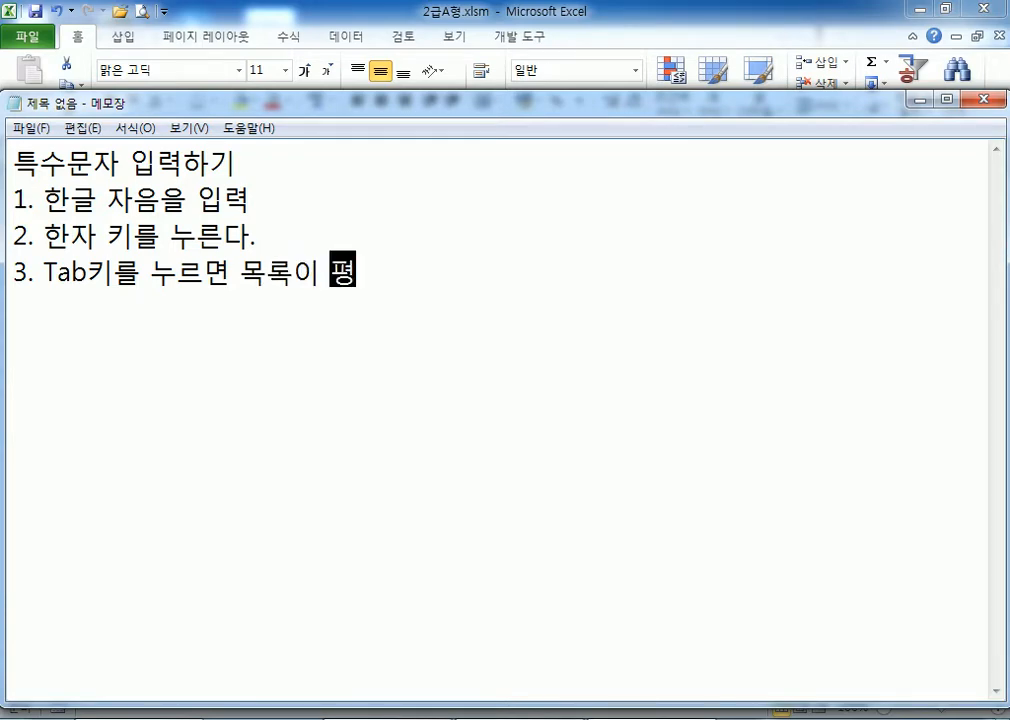
pyautogui.write('.')
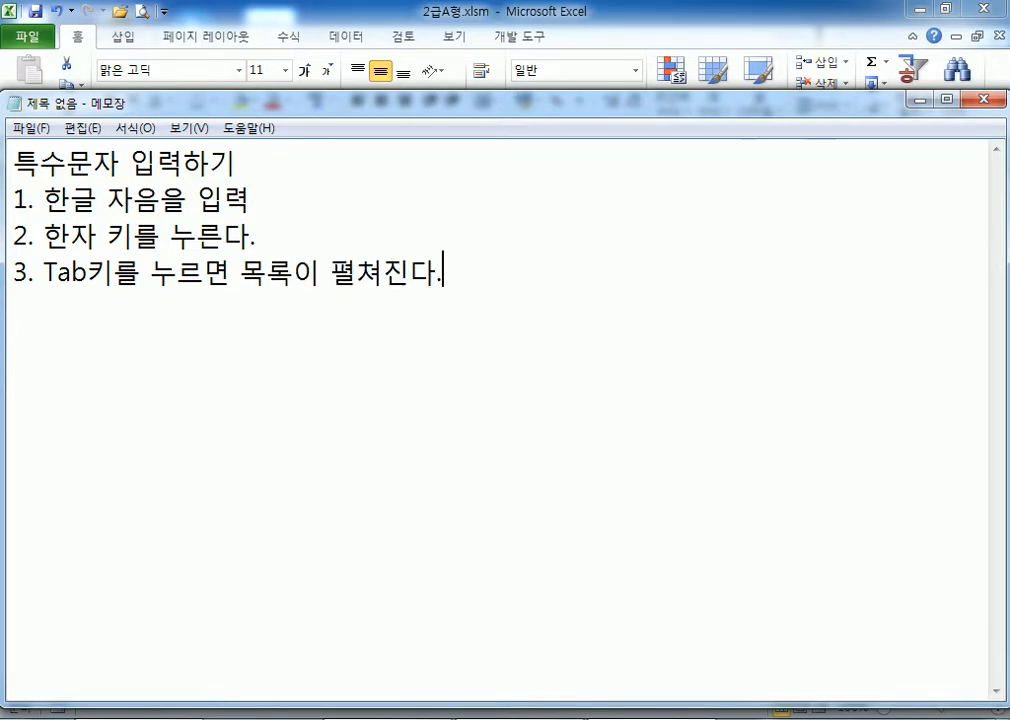
pyautogui.press('Return')
# - Switch to Excel, enter ㅁ in A2, expand and collapse its special character list, and cancel the entry
pyautogui.hotkey('alt', 'Tab')
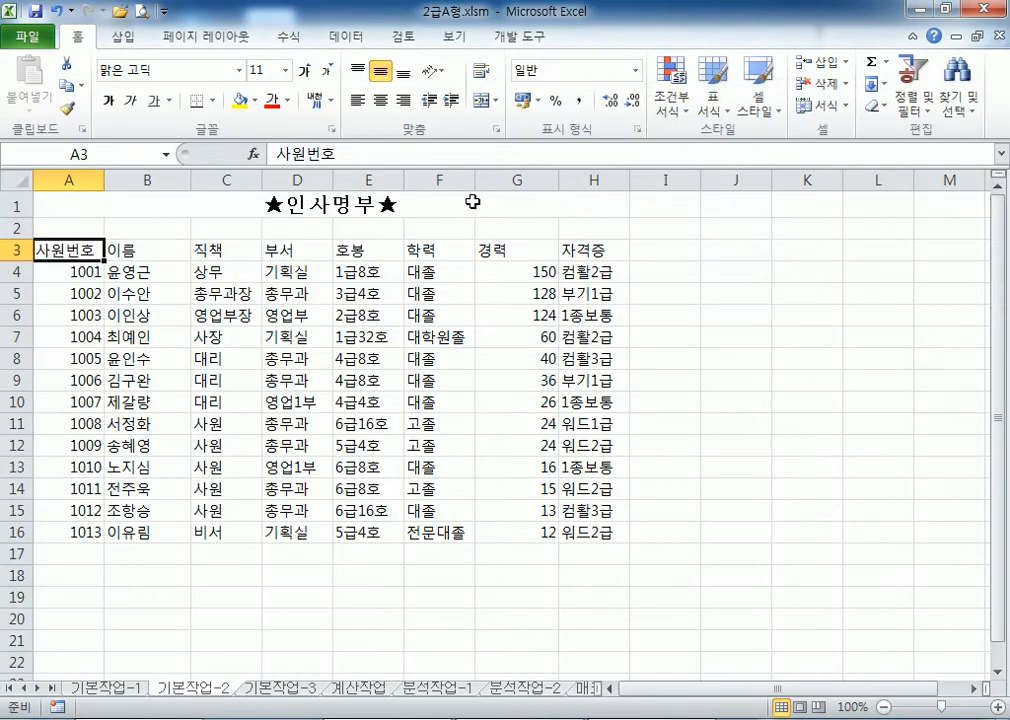
pyautogui.press('Up')
pyautogui.write('ㅁ')
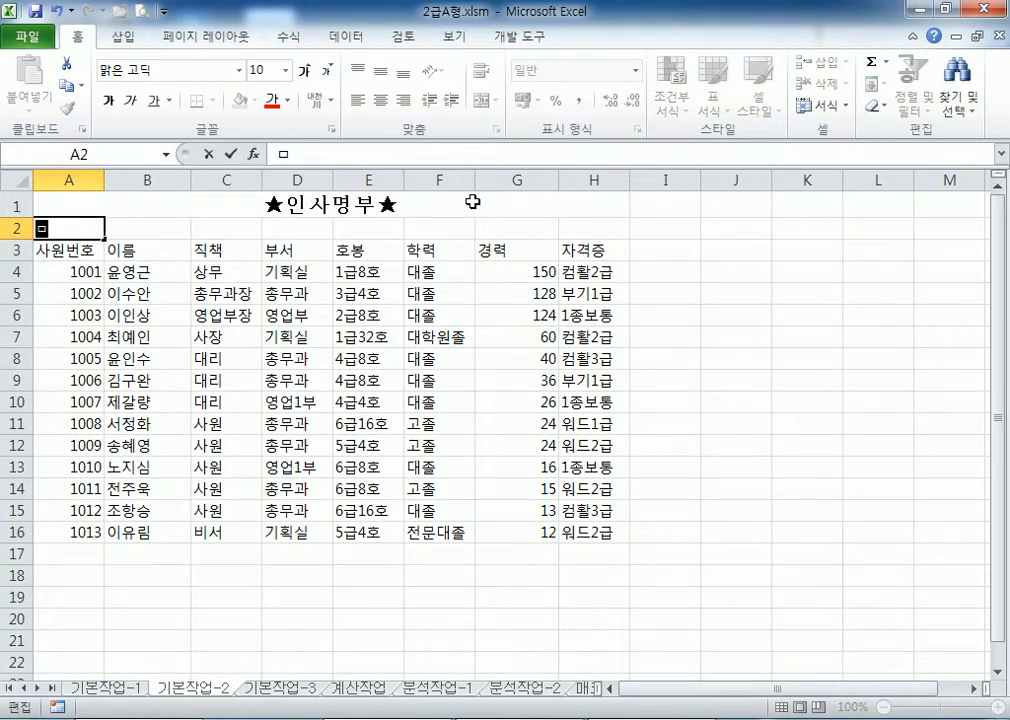
pyautogui.press('Hangul_Hanja')
pyautogui.press('Tab')
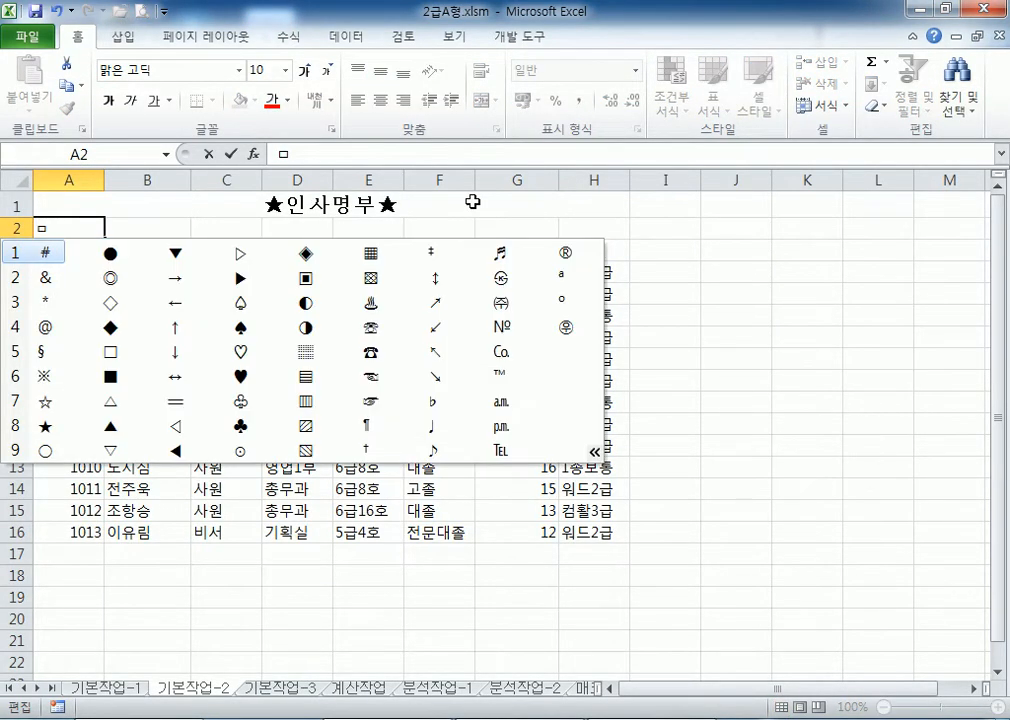
pyautogui.press('Tab')
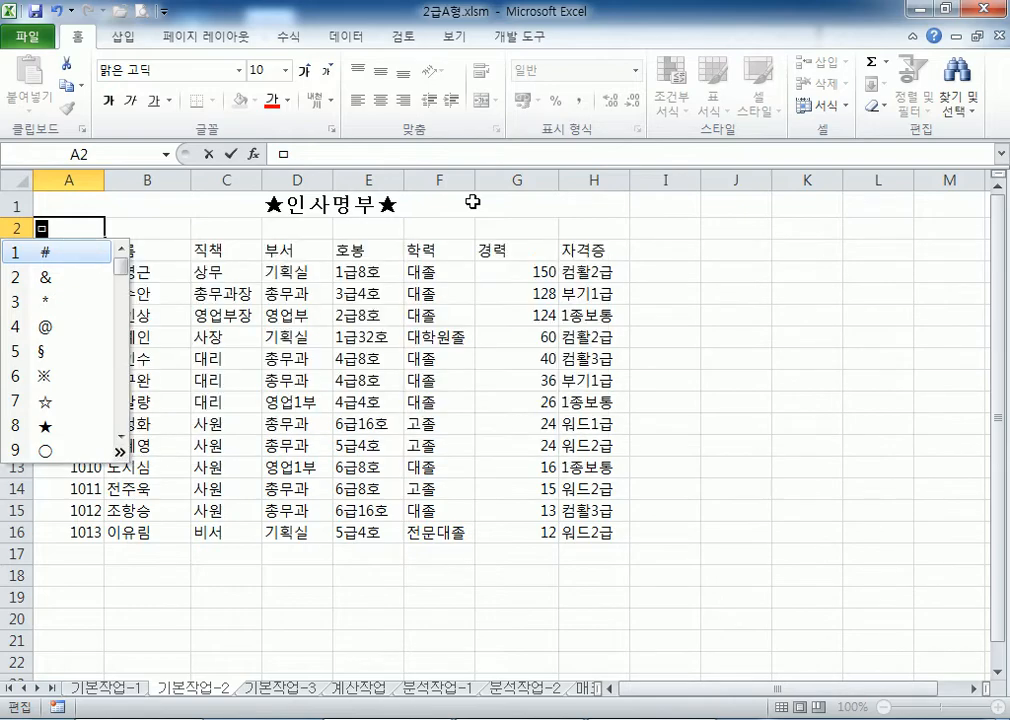
pyautogui.click(122, 453)
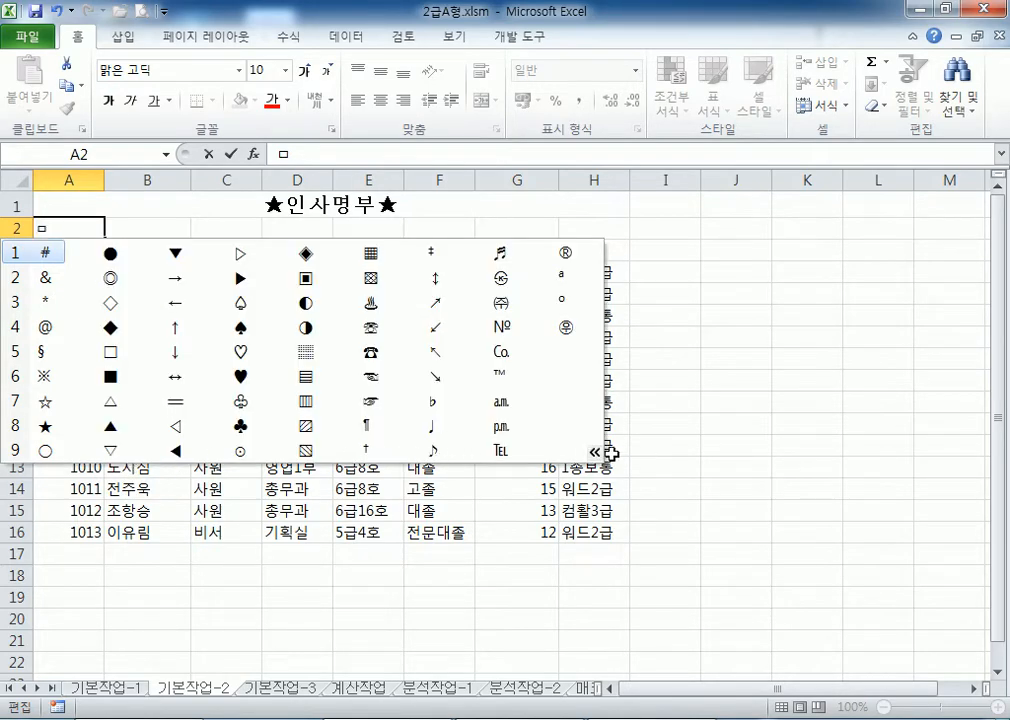
pyautogui.click(595, 452)
pyautogui.click(122, 453)
pyautogui.press('Escape')
pyautogui.press('Escape')
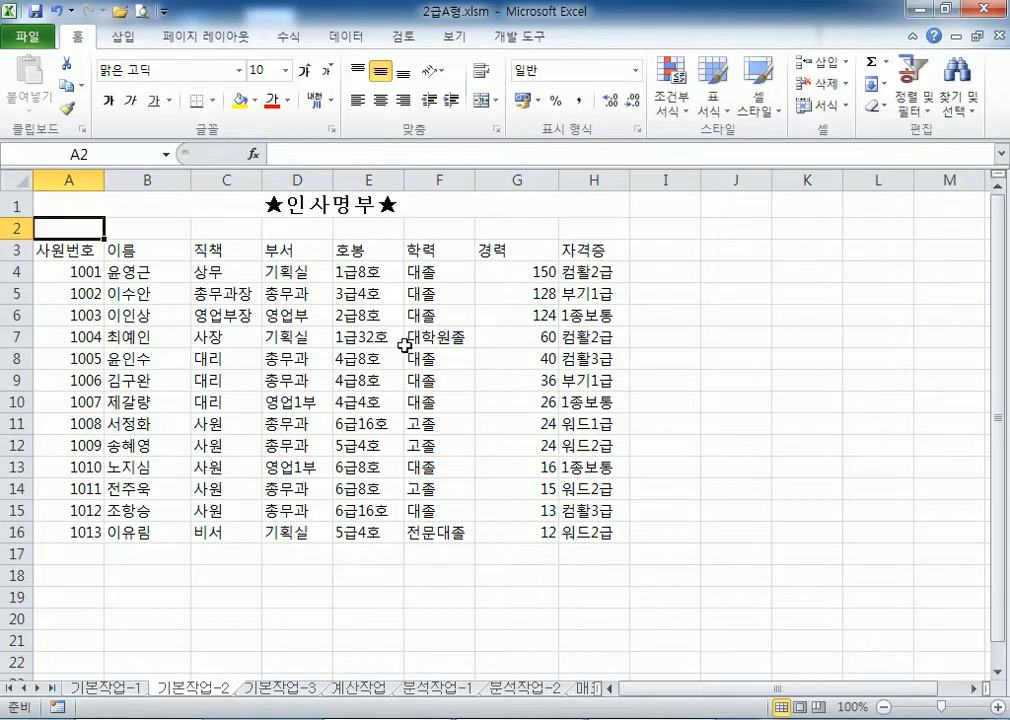
# - Switch to Notepad and insert "(ㄱ~ㅎ, ㄲ, ㄸ, ㅃ, ㅆ, ㅉ제외)" after 자음 in the first note line
pyautogui.hotkey('alt', 'Tab')
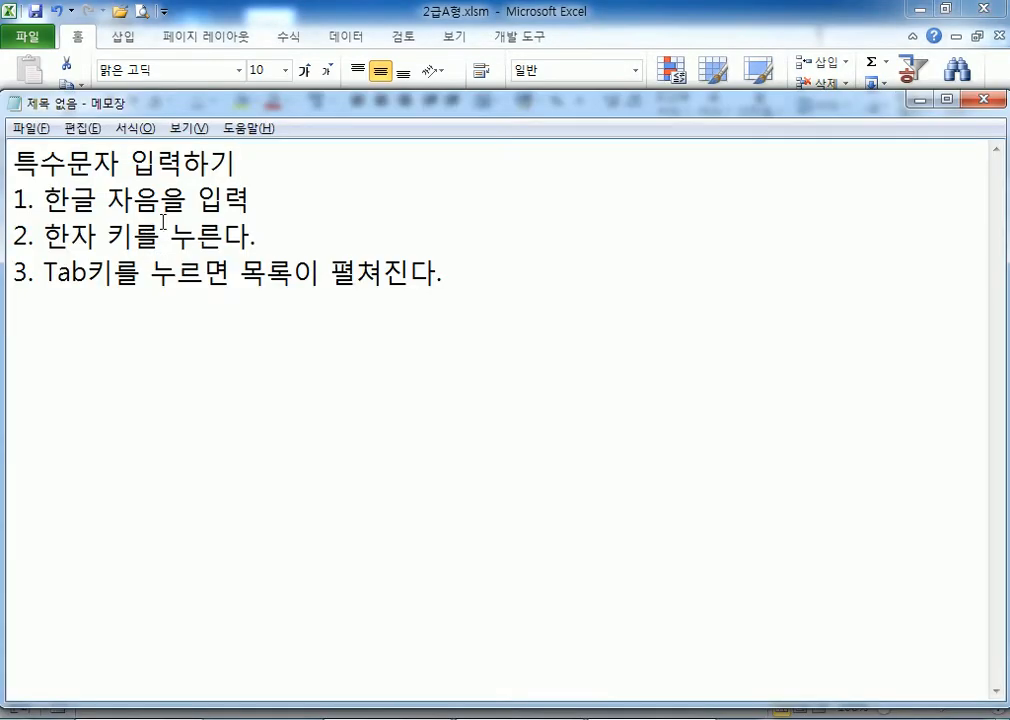
pyautogui.write('(ㄱ~')
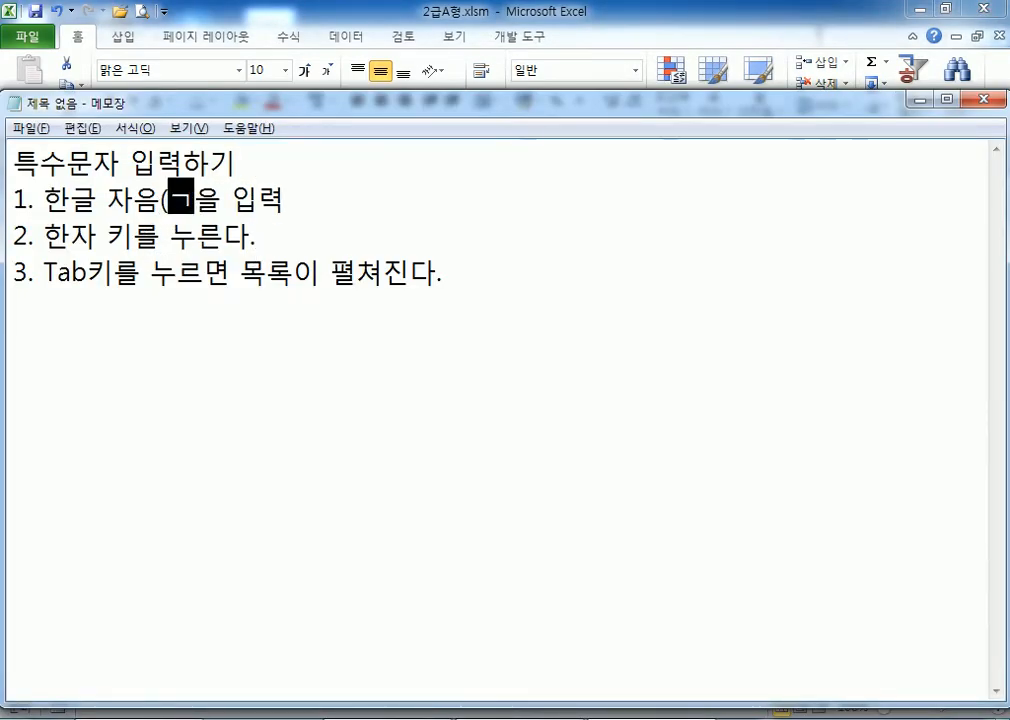
pyautogui.write('ㅎ, ㄲ, ㄸ,')
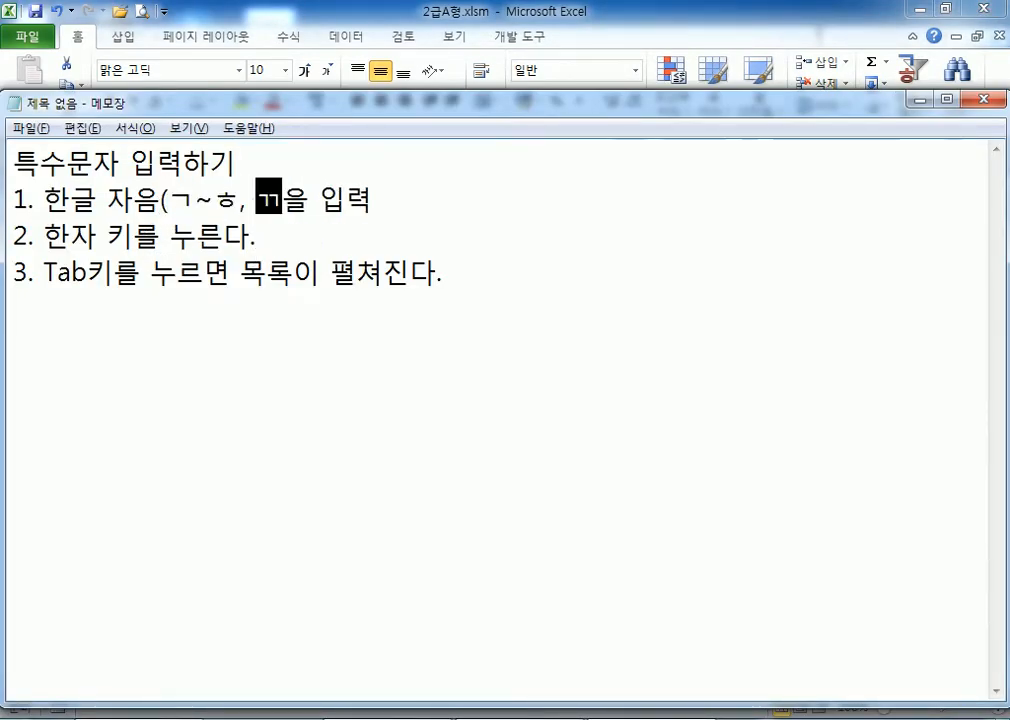
pyautogui.write(' ㅃ, ㅆ')
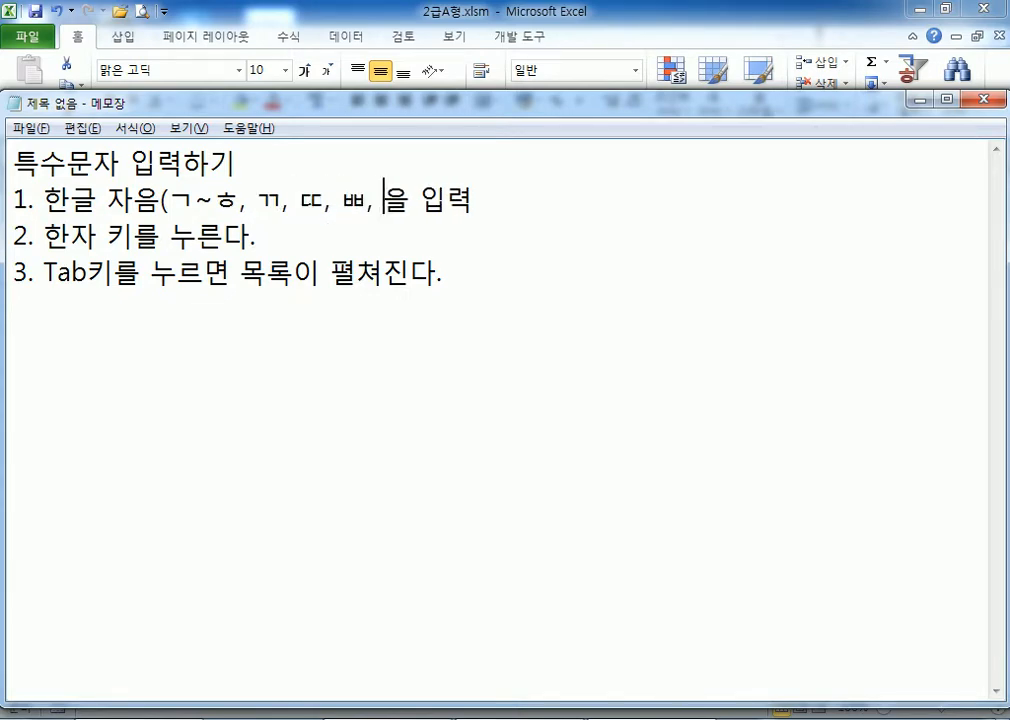
pyautogui.write(', ㅉ')
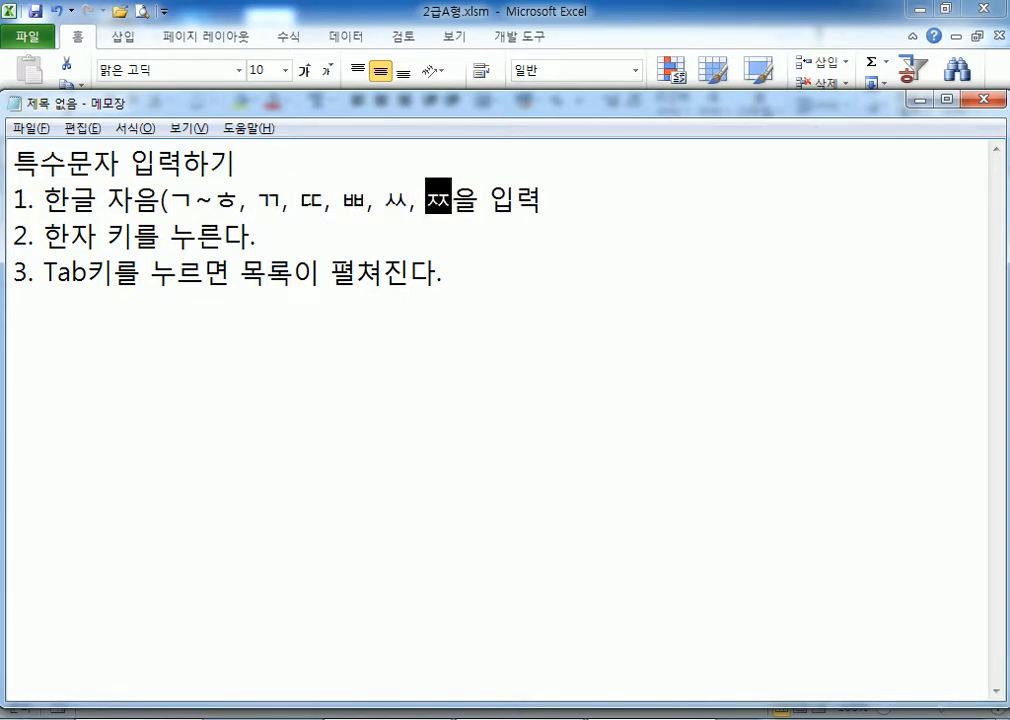
pyautogui.write('w')
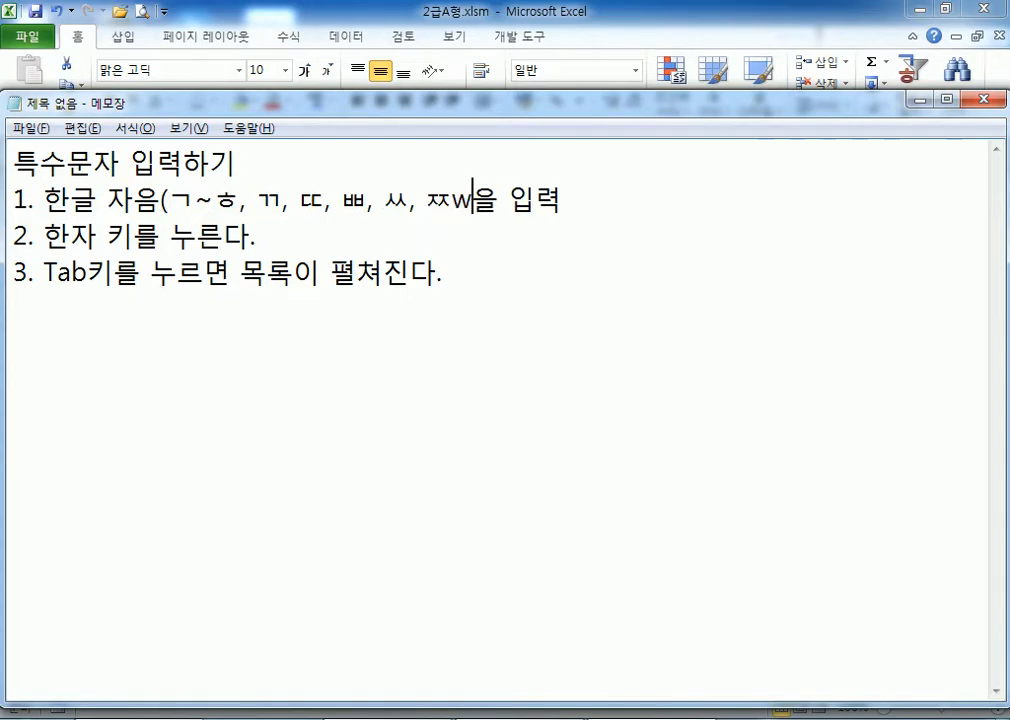
pyautogui.press('BackSpace')
pyautogui.write('wp')
pyautogui.press('BackSpace')
pyautogui.press('BackSpace')
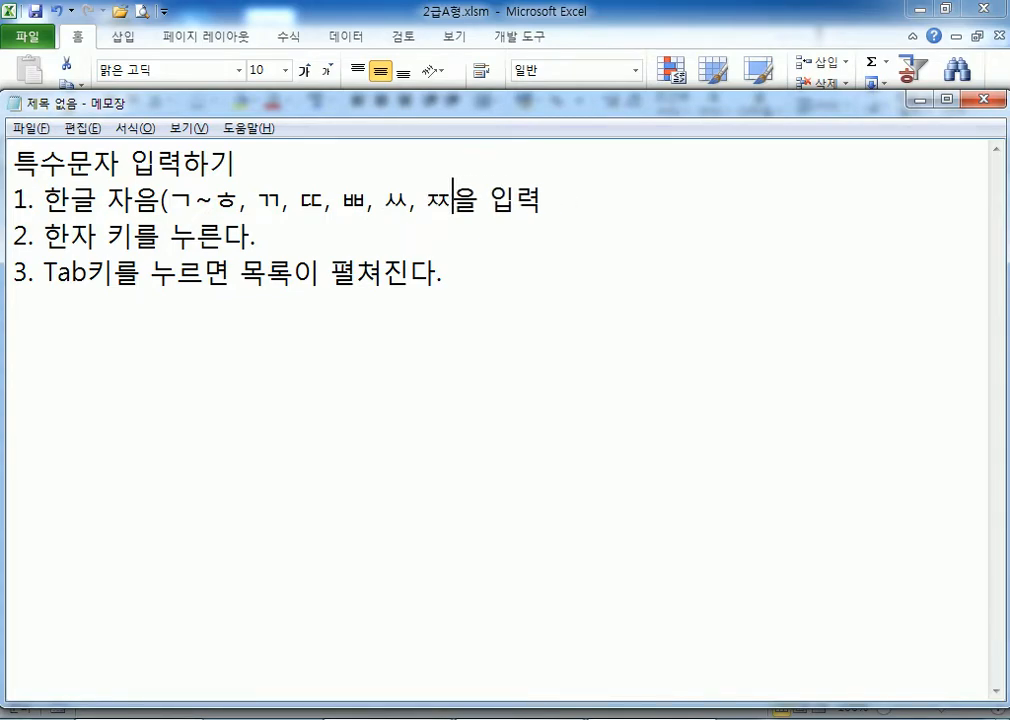
pyautogui.write('제외)')
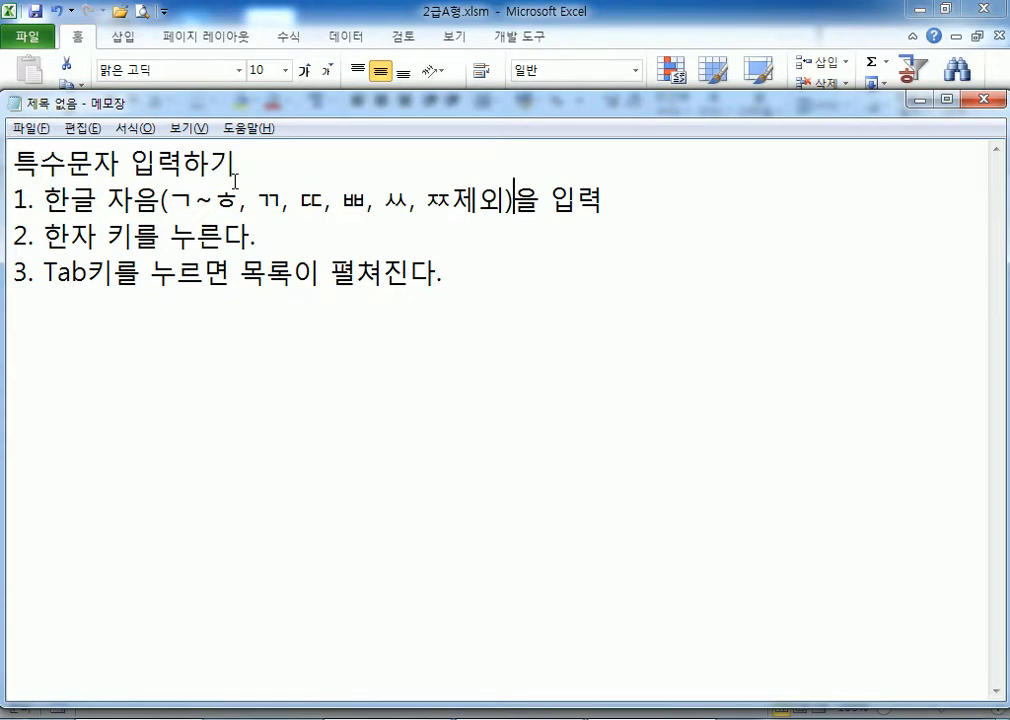
pyautogui.moveTo(410, 203); pyautogui.dragTo(172, 203)
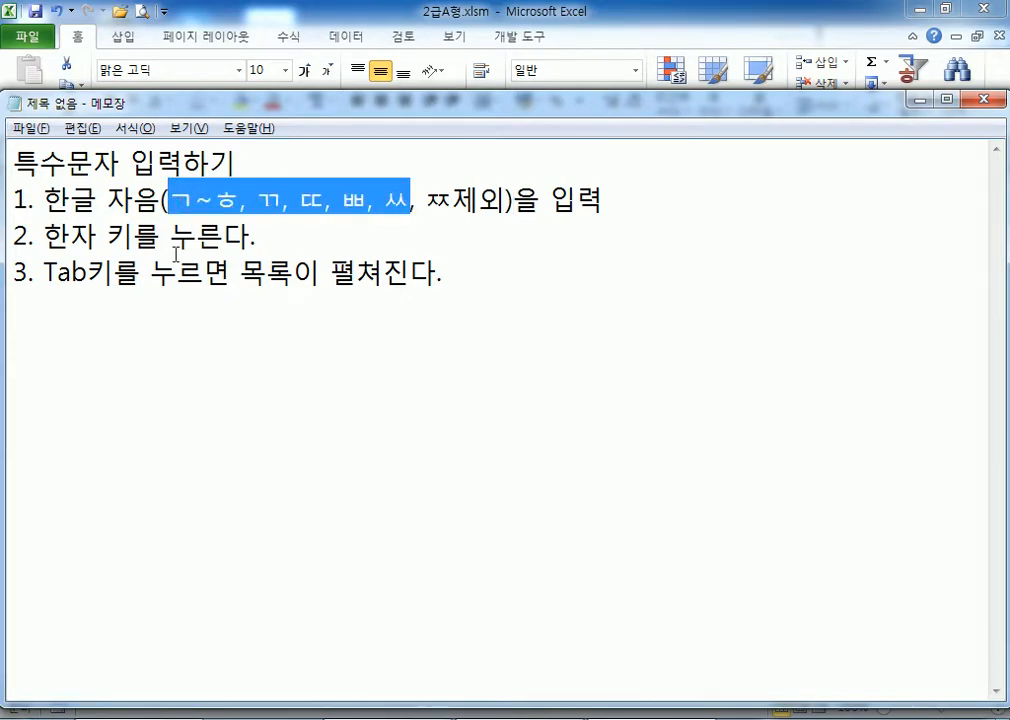
pyautogui.click(221, 347)
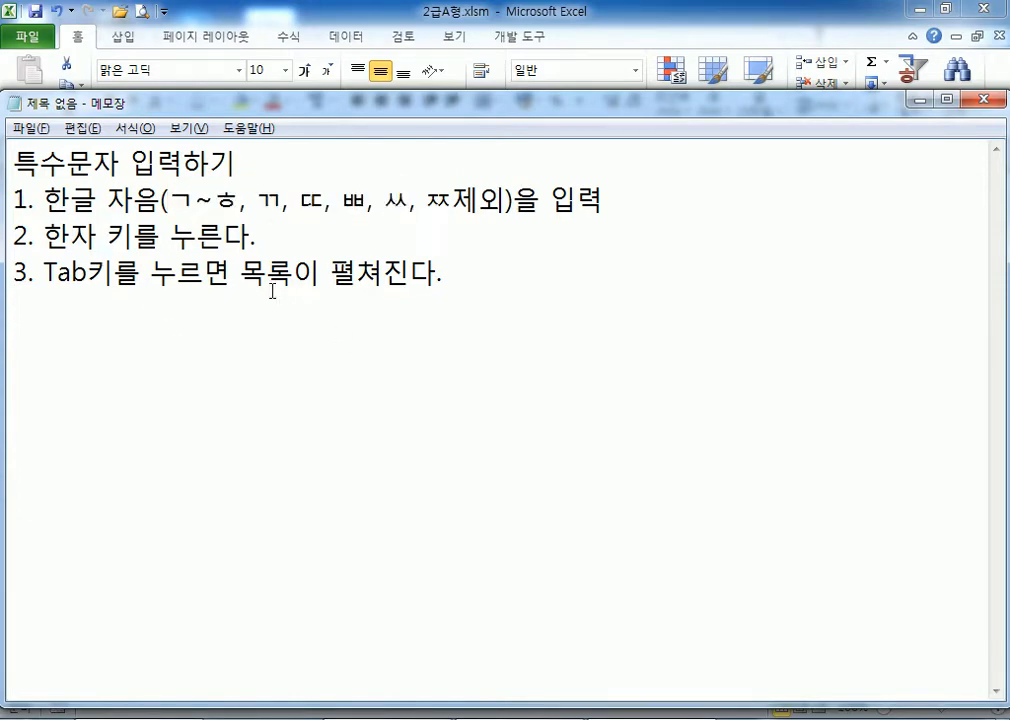
pyautogui.press('Return')
# - Switch to Excel and fill the header cells A3:H3 with the standard orange colour
pyautogui.click(380, 18)
pyautogui.moveTo(45, 250); pyautogui.dragTo(562, 254)
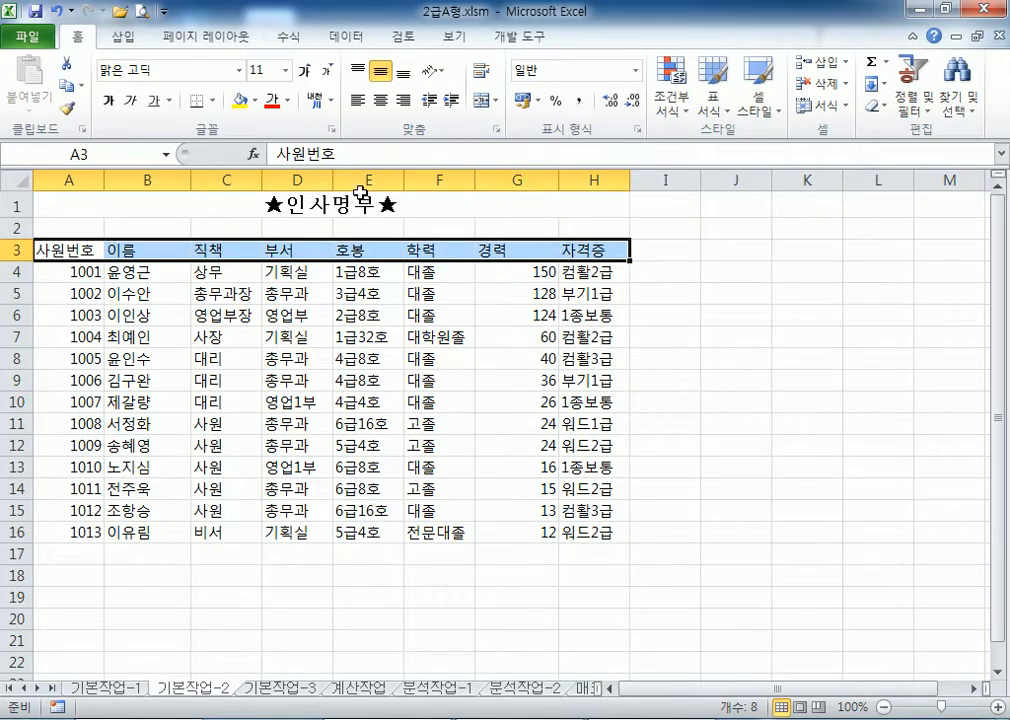
pyautogui.click(257, 102)
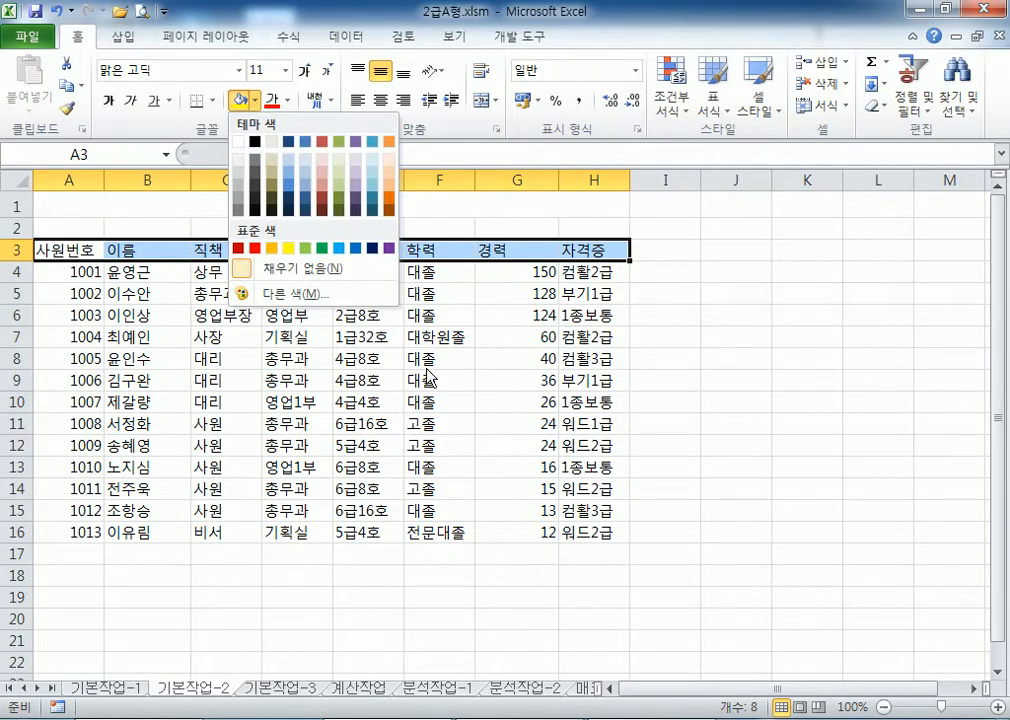
pyautogui.click(270, 248)
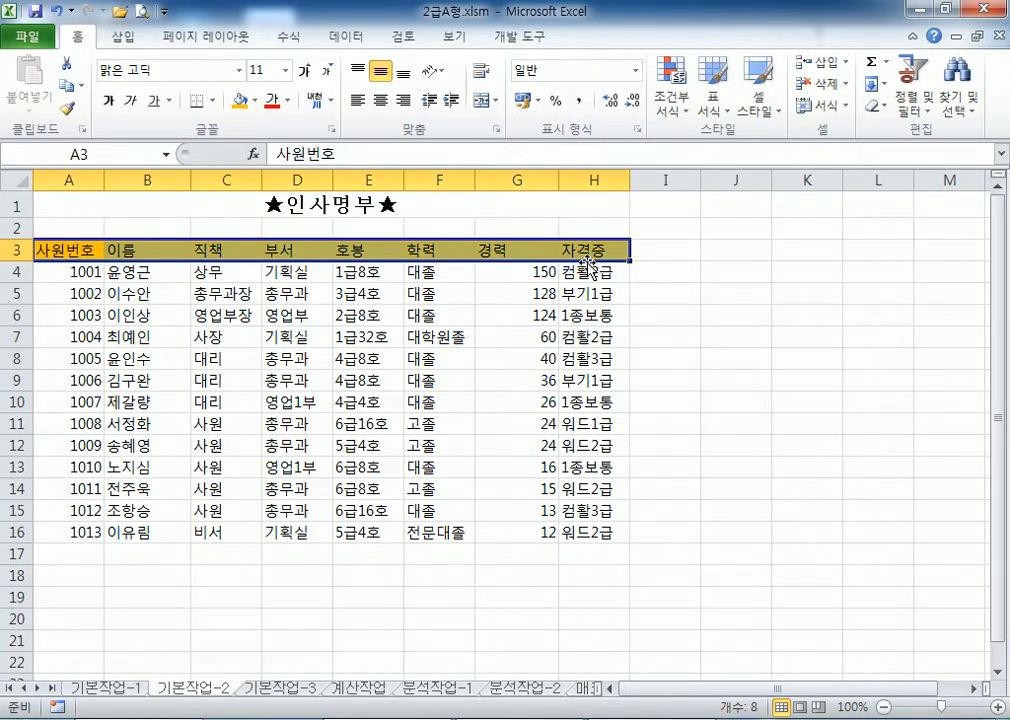
# - Insert a comment on the 경력 header in G3, replacing its default text with "개월 수"
pyautogui.click(495, 255)
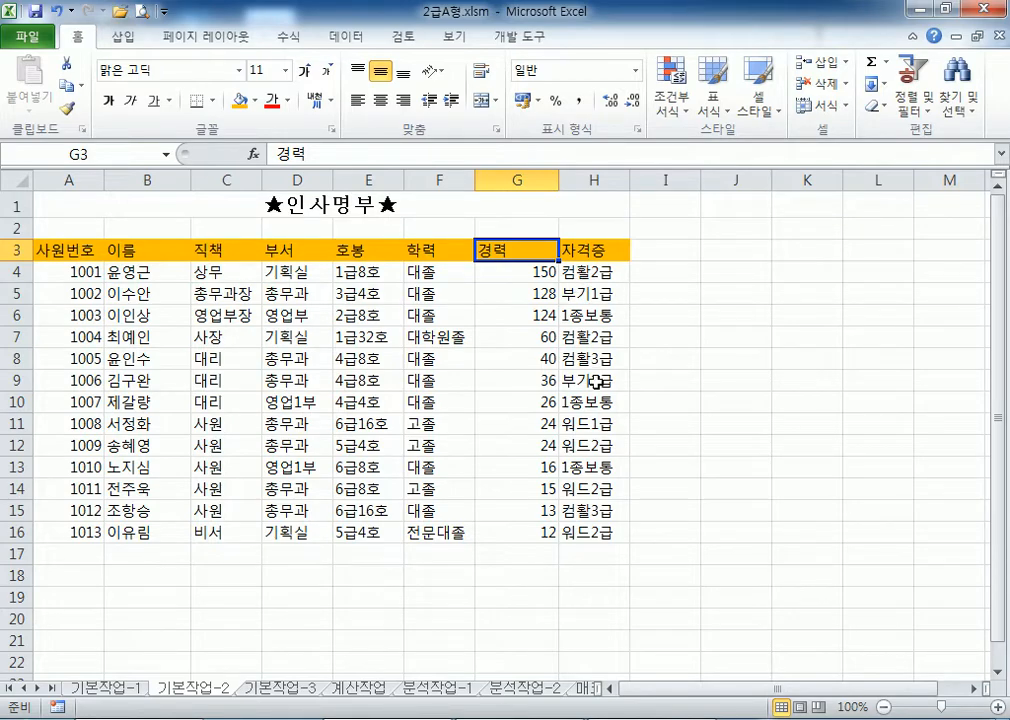
pyautogui.rightClick(521, 250)
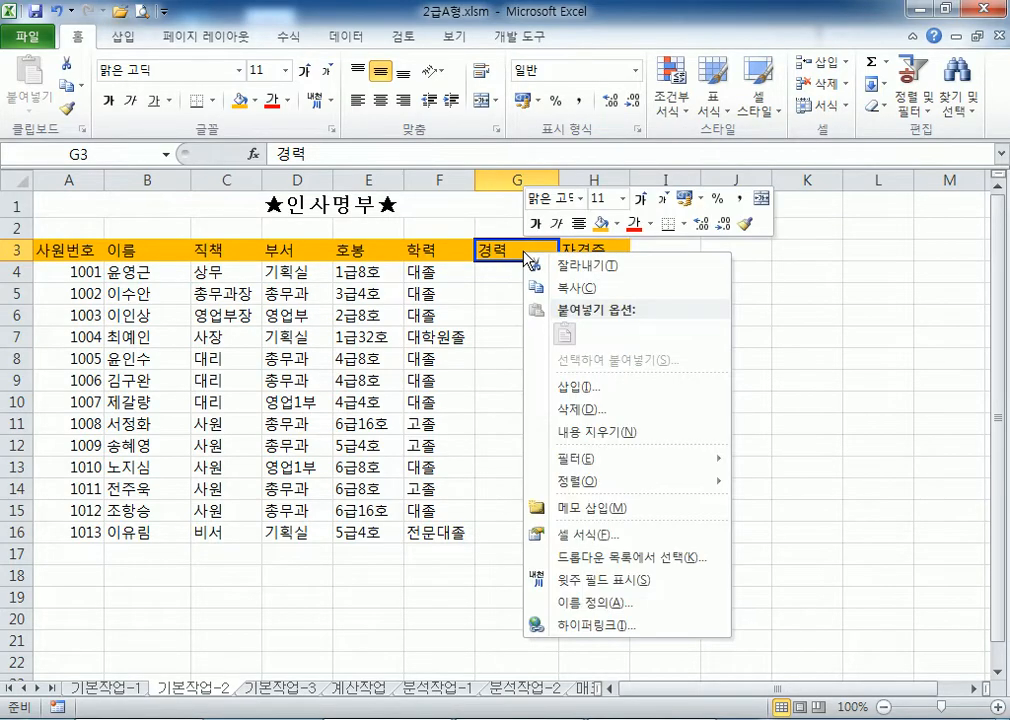
pyautogui.click(588, 517)
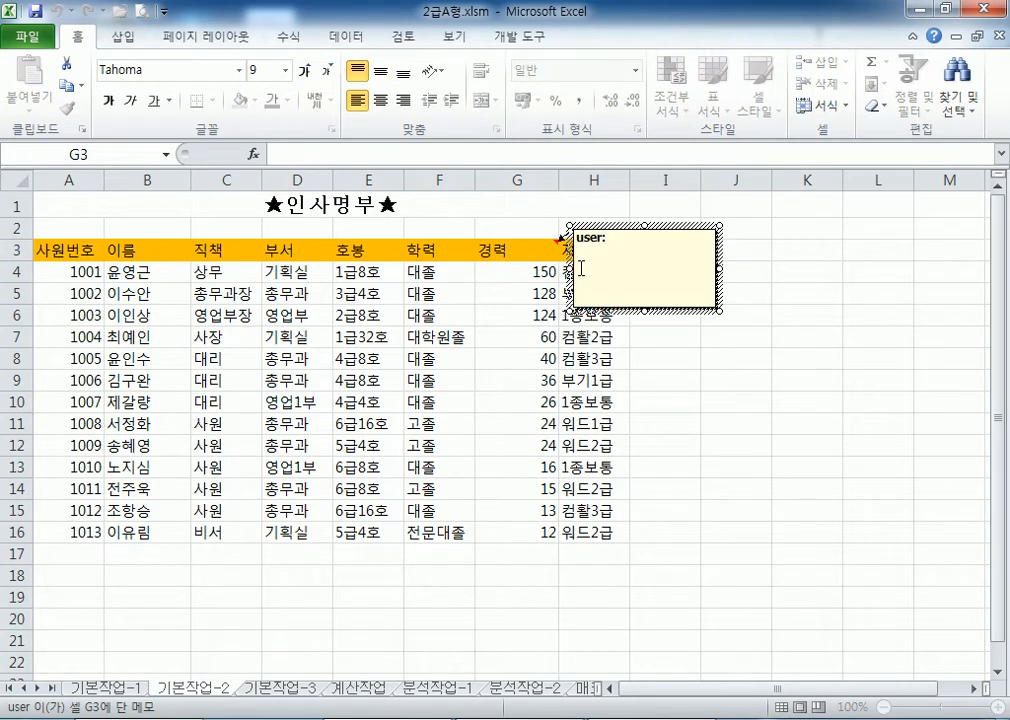
pyautogui.hotkey('ctrl', 'a')
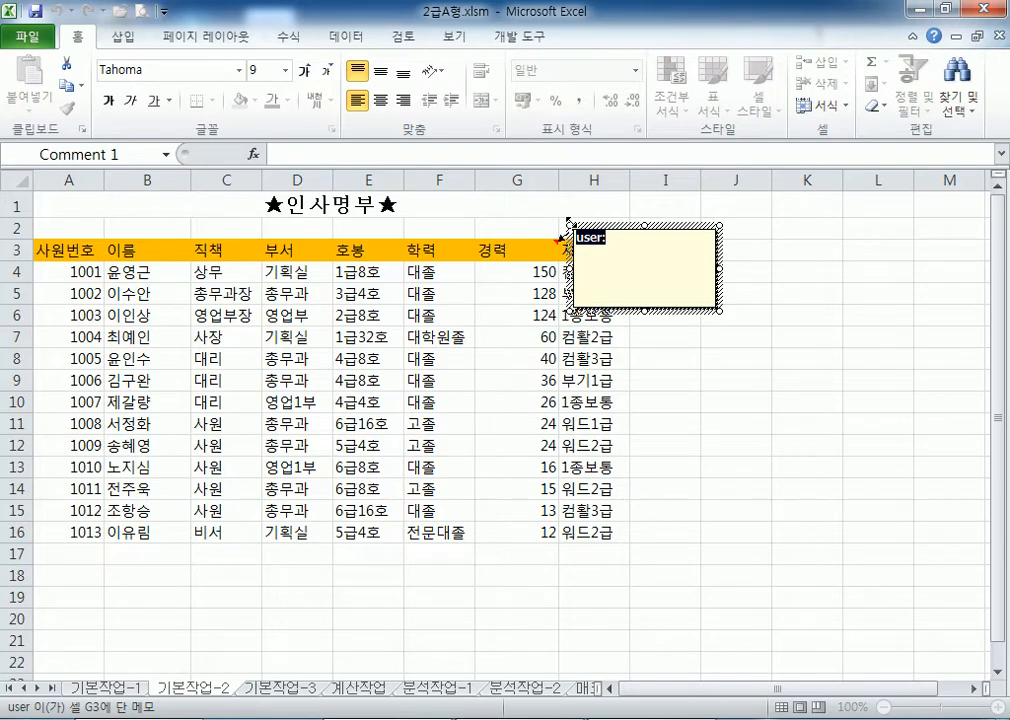
pyautogui.write('개월 수')
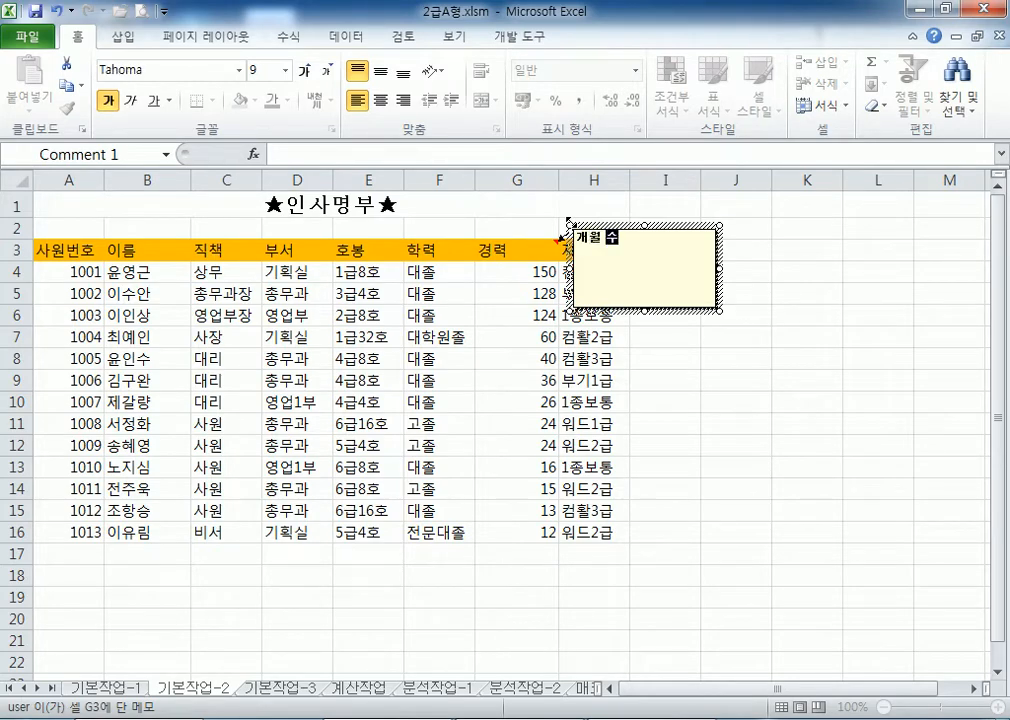
pyautogui.press('Return')
# - Turn on automatic size (자동 크기) in the format settings of G3's comment and leave the comment
pyautogui.click(690, 226)
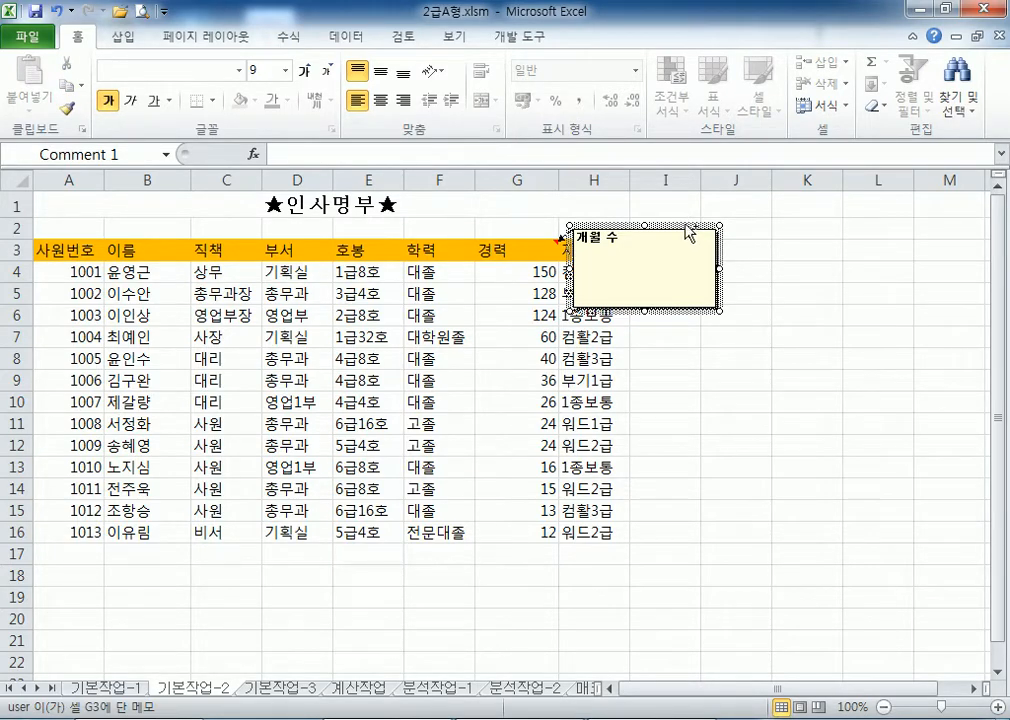
pyautogui.doubleClick(686, 226)
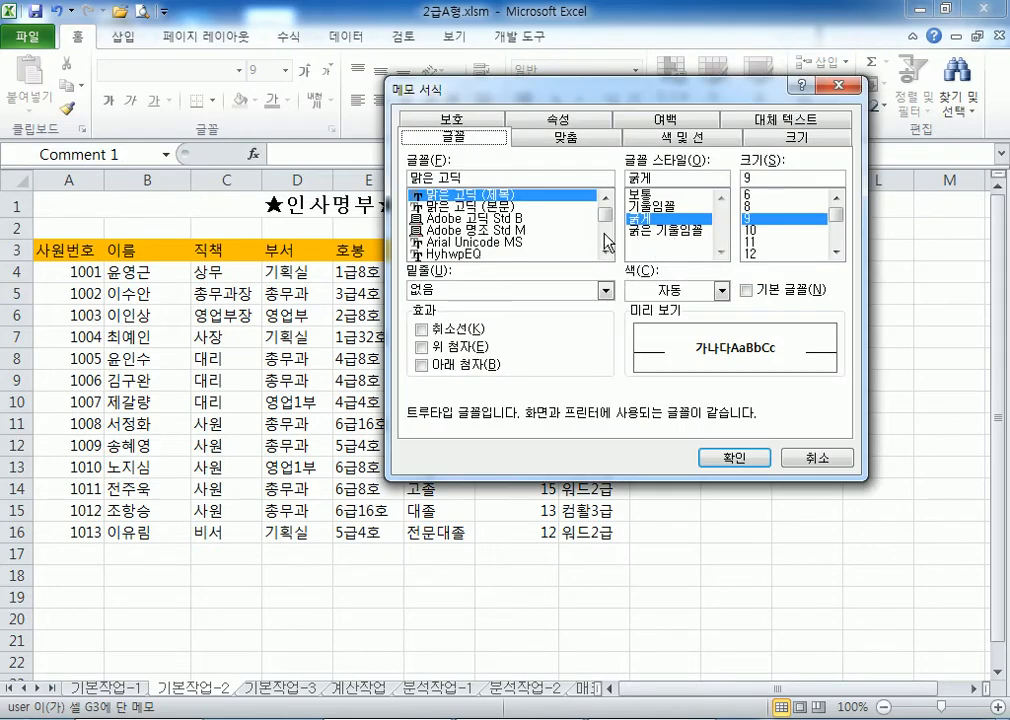
pyautogui.click(567, 141)
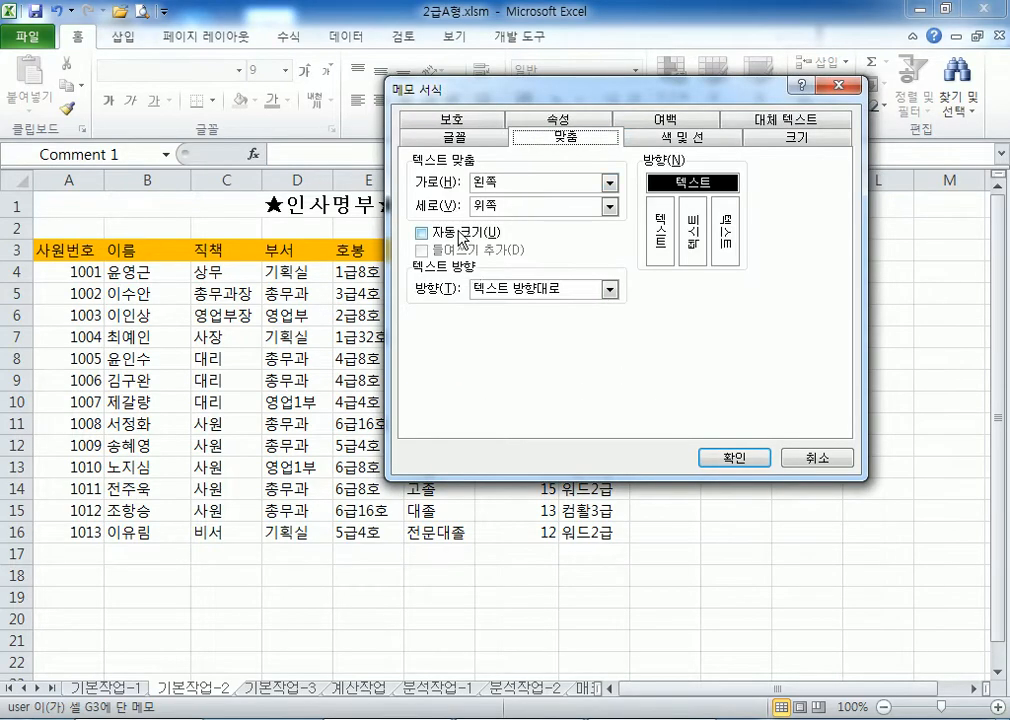
pyautogui.click(462, 236)
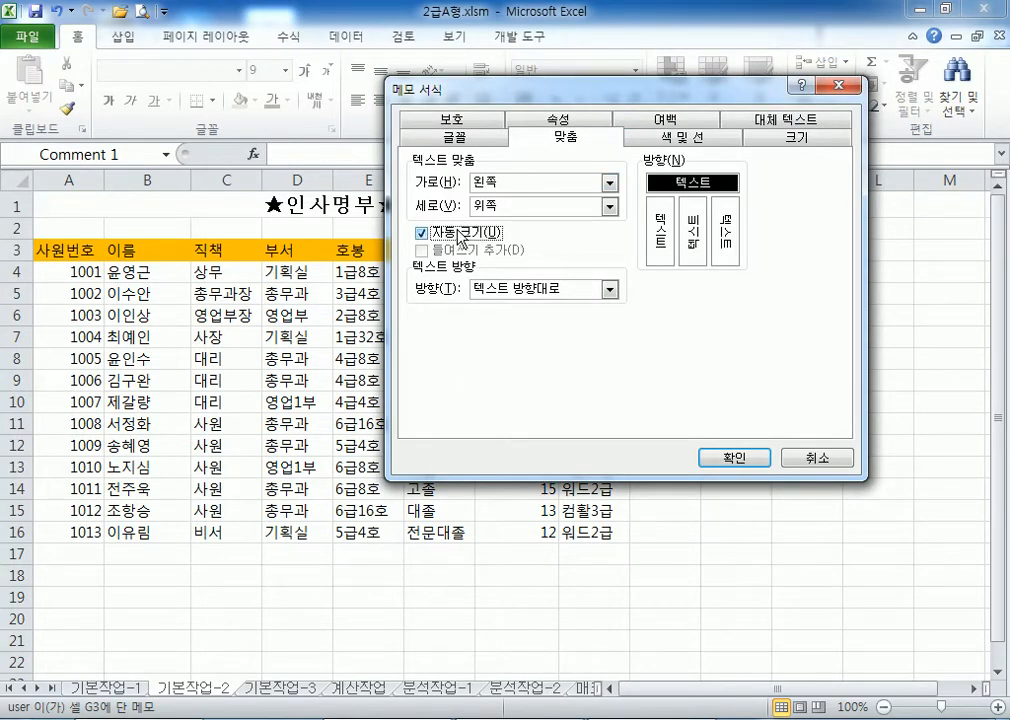
pyautogui.click(732, 459)
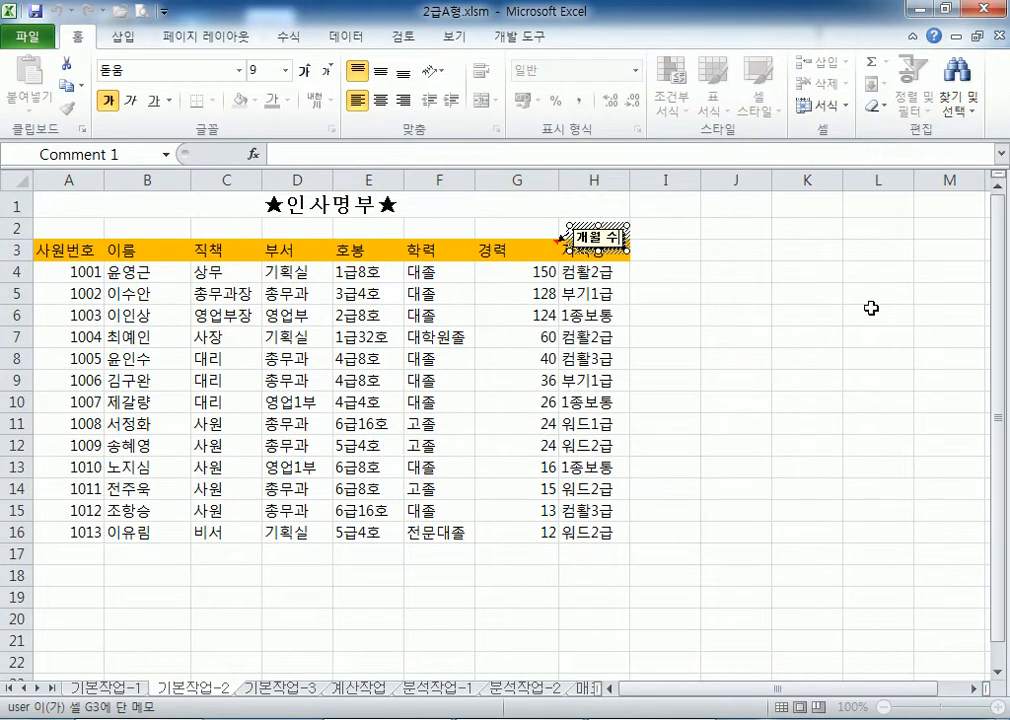
pyautogui.click(871, 308)
pyautogui.click(737, 312)
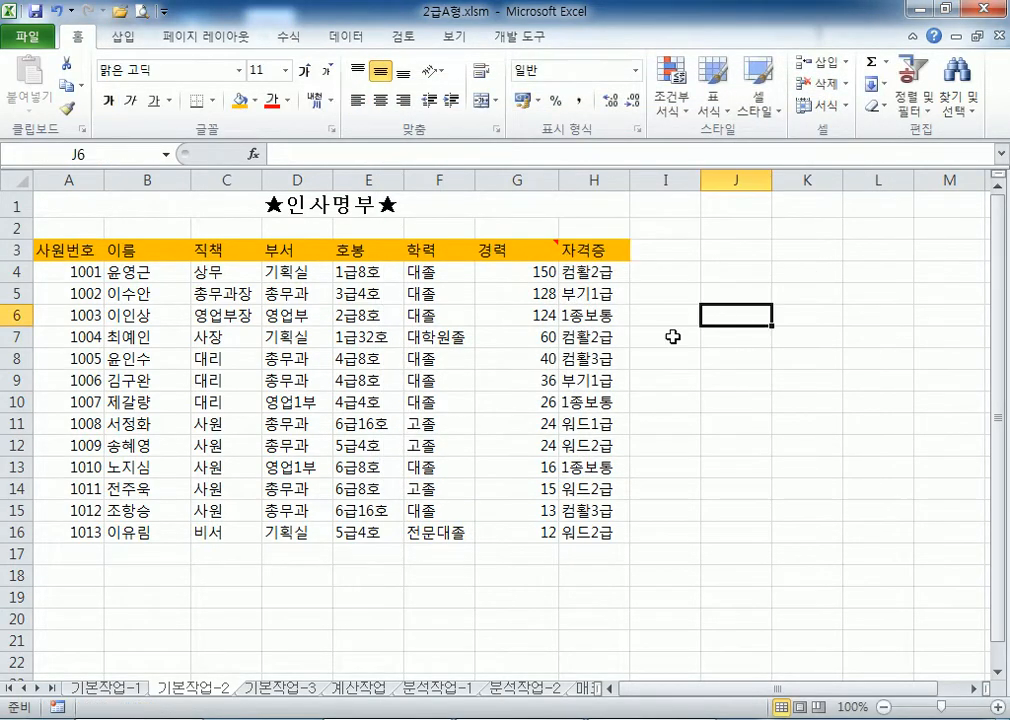
# - Keep G3's comment always displayed and edit its text box to check the automatic sizing
pyautogui.rightClick(527, 253)
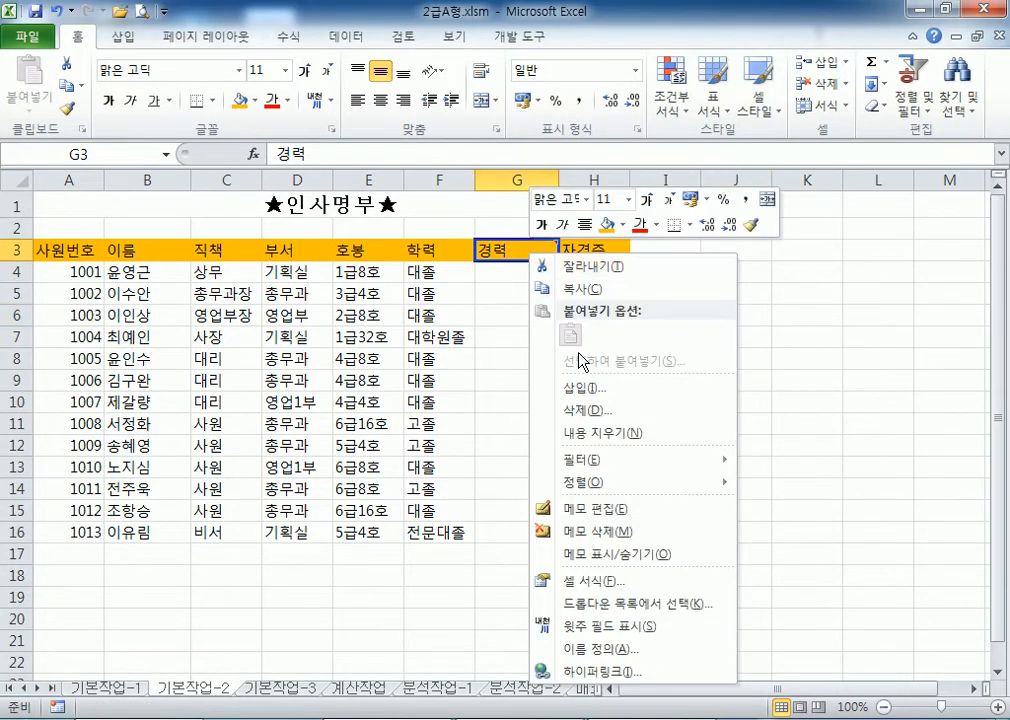
pyautogui.click(591, 550)
pyautogui.click(597, 256)
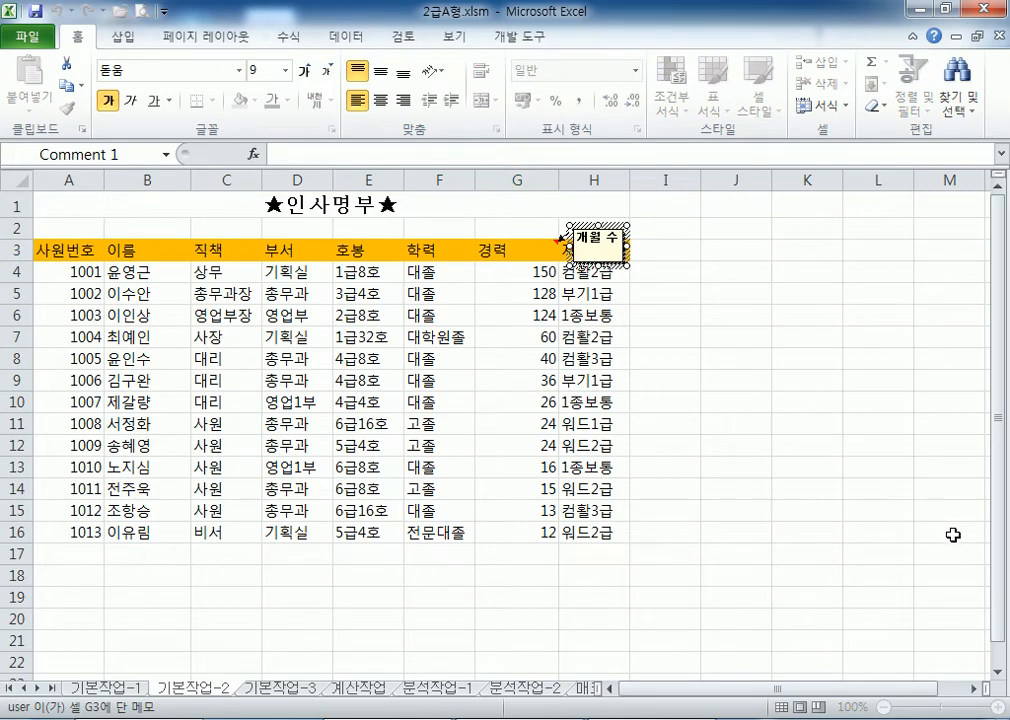
pyautogui.click(935, 501)
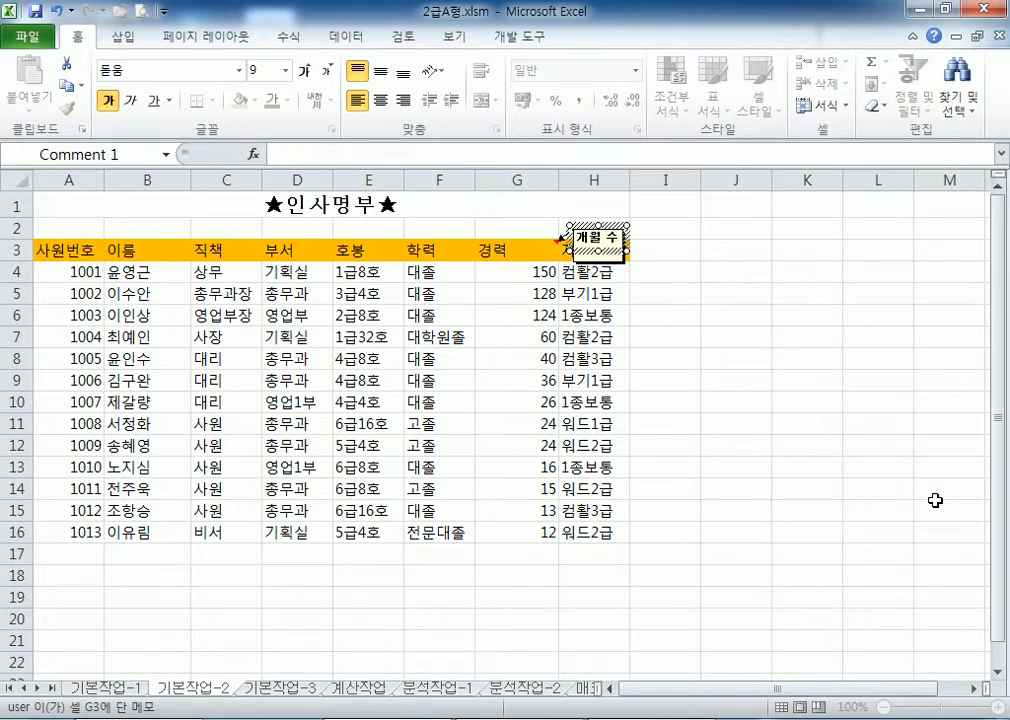
pyautogui.click(611, 250)
pyautogui.click(758, 314)
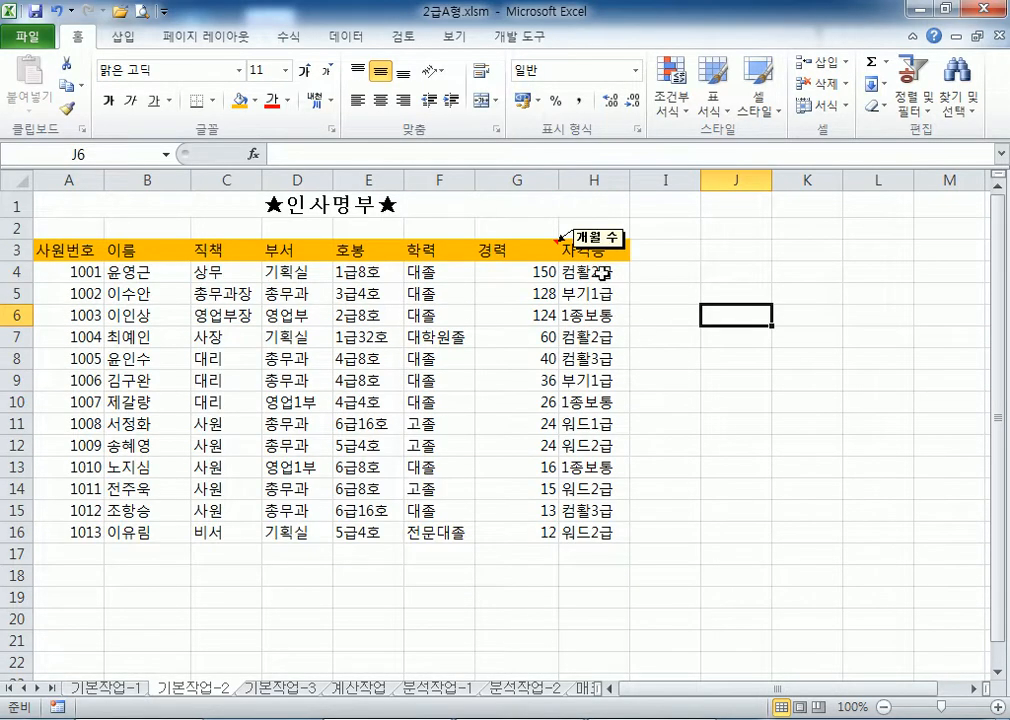
pyautogui.click(598, 238)
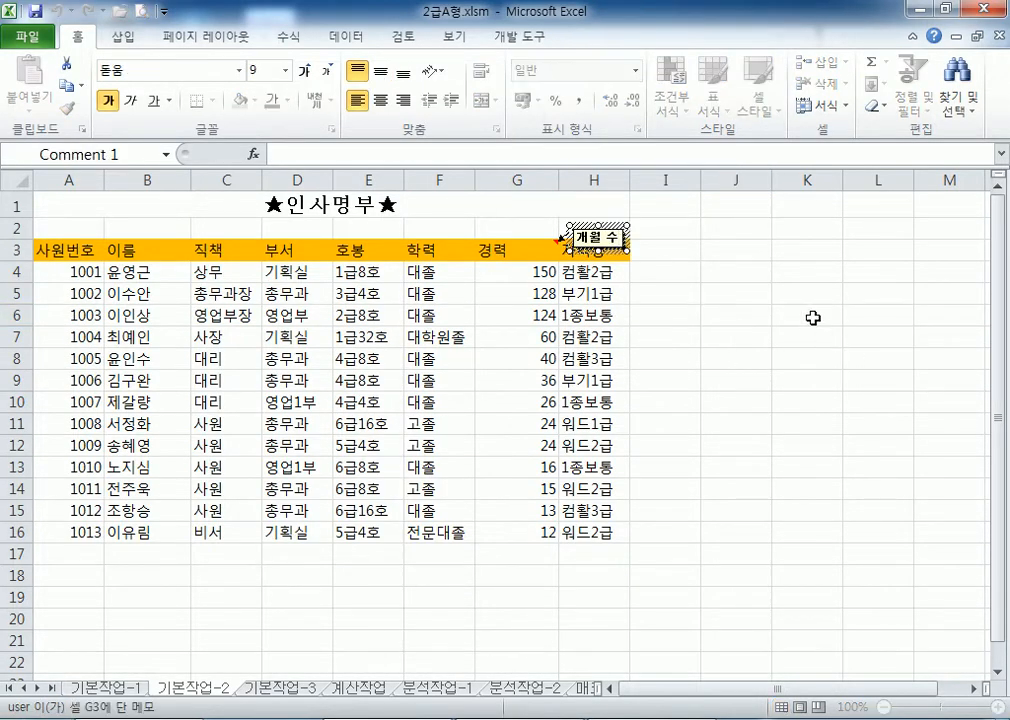
# - Try an extra line in G3's comment to test the automatic sizing, and leave the comment
pyautogui.press('Return')
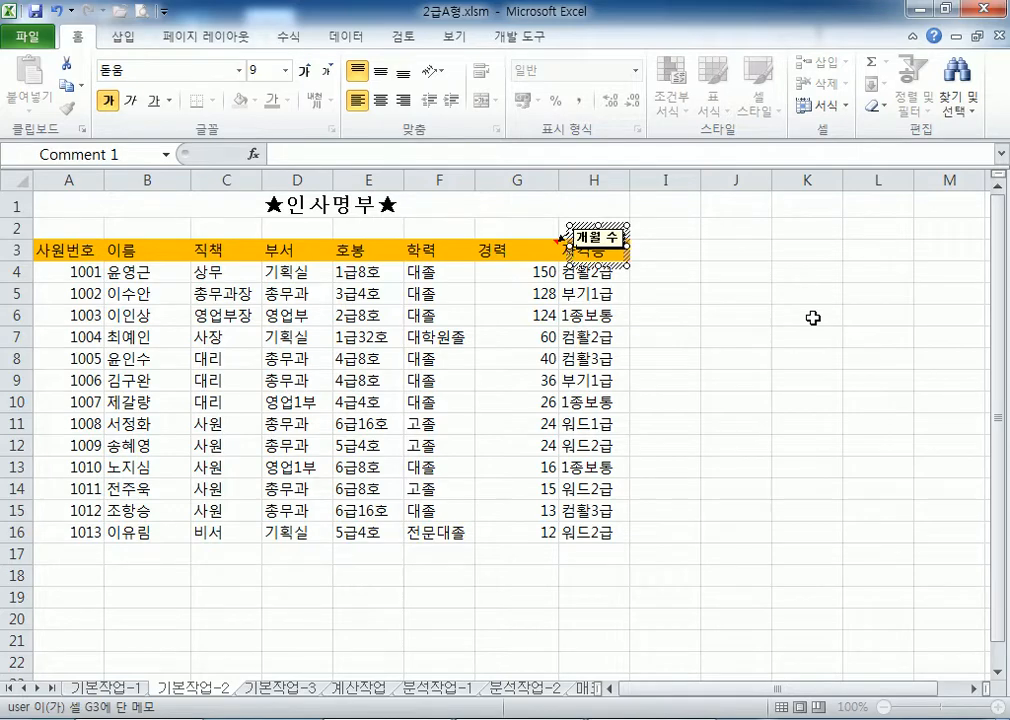
pyautogui.click(780, 467)
pyautogui.click(592, 258)
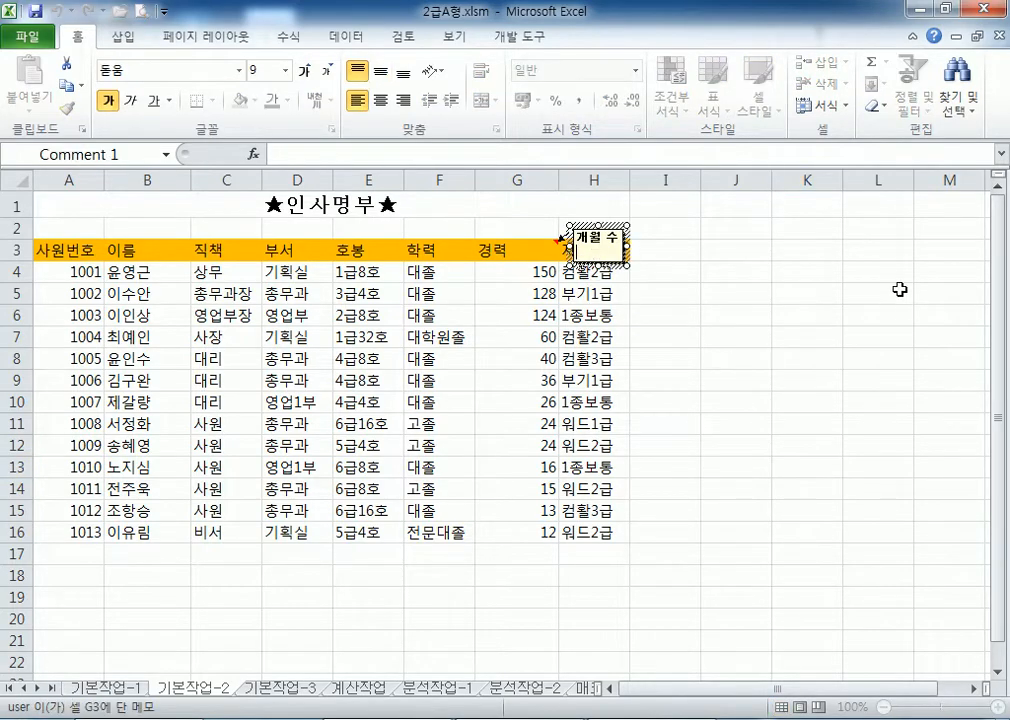
pyautogui.click(803, 300)
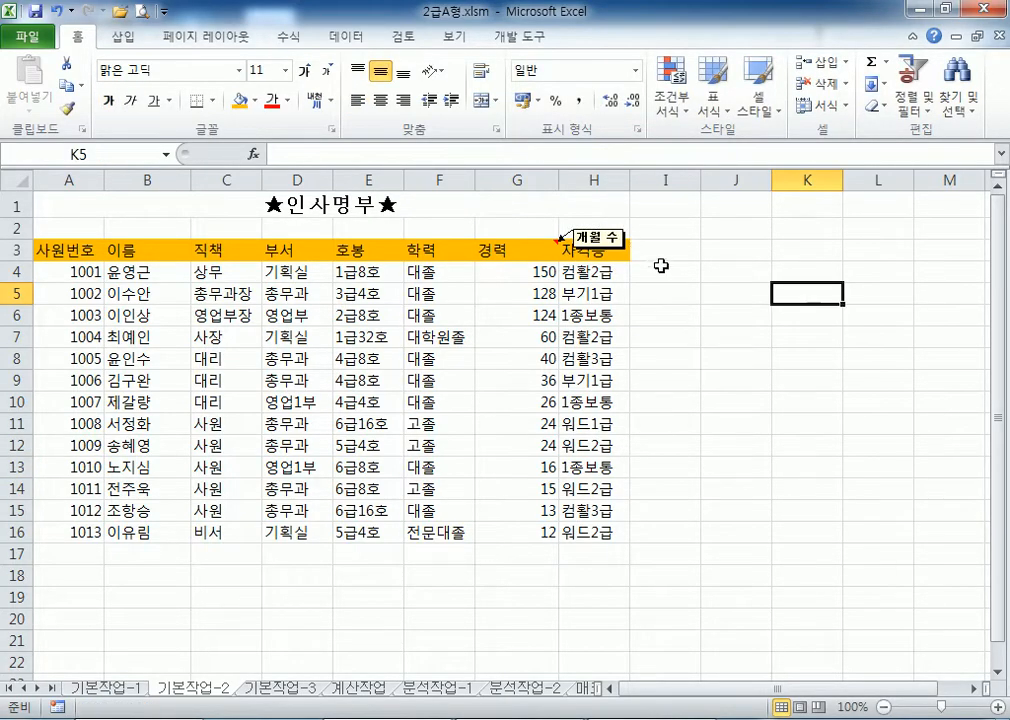
# - Hide and show G3's comment again, and turn on the display of all comments (메모 모두 표시)
pyautogui.click(513, 252)
pyautogui.click(408, 37)
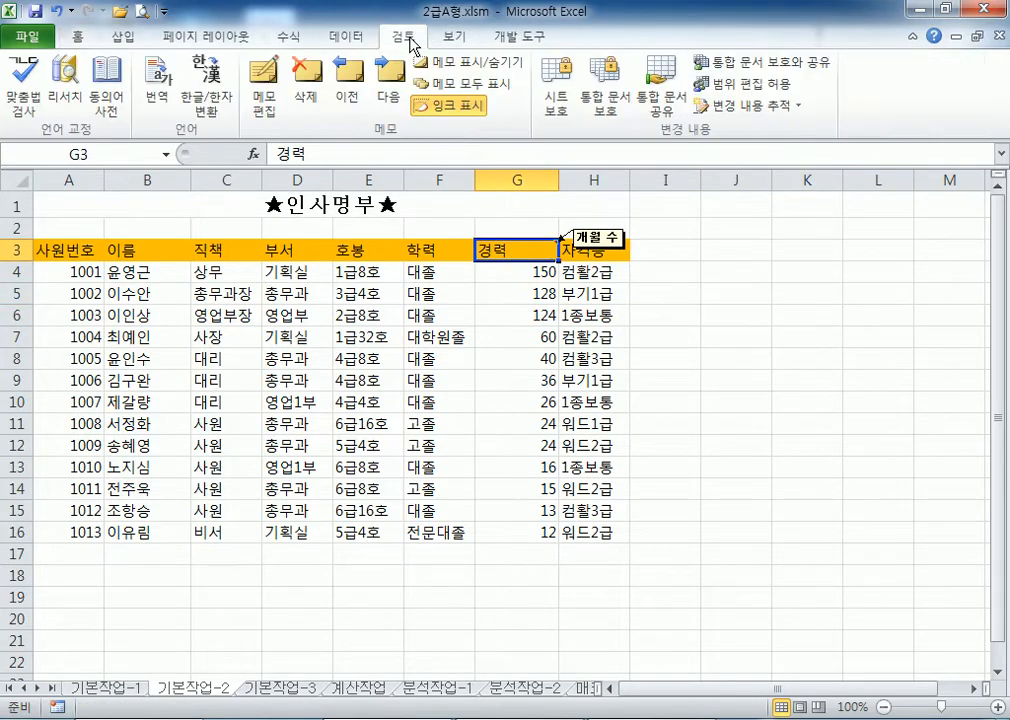
pyautogui.click(476, 63)
pyautogui.click(478, 66)
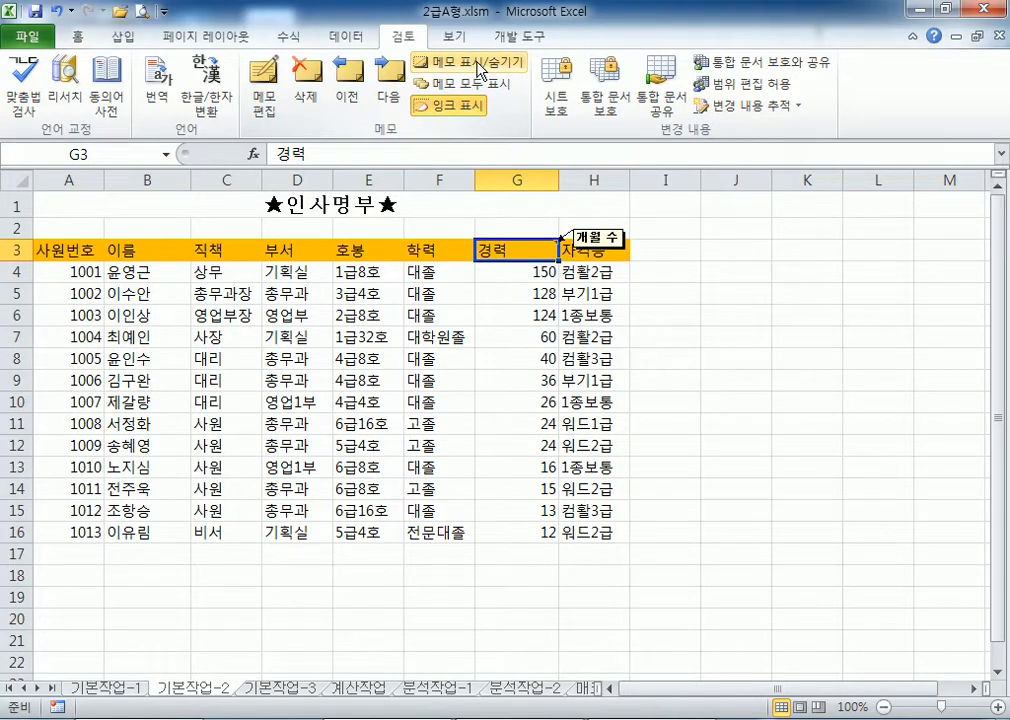
pyautogui.click(480, 87)
pyautogui.click(480, 87)
pyautogui.click(480, 87)
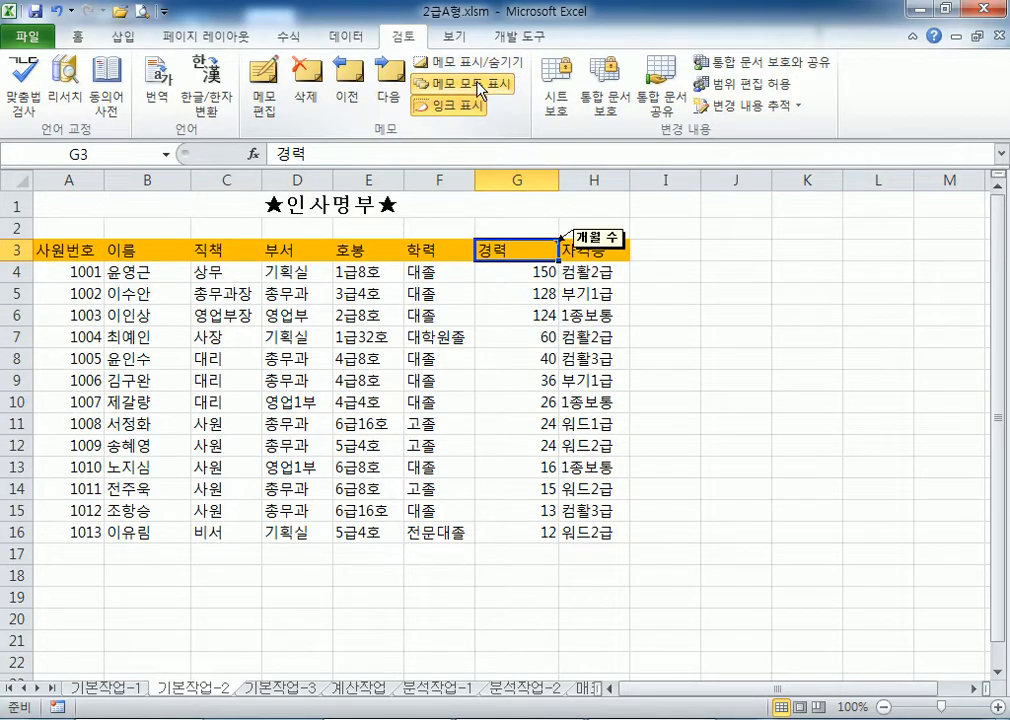
# - Check the comment commands of G3, and move its comment above the 자격증 header so the header is uncovered
pyautogui.rightClick(530, 250)
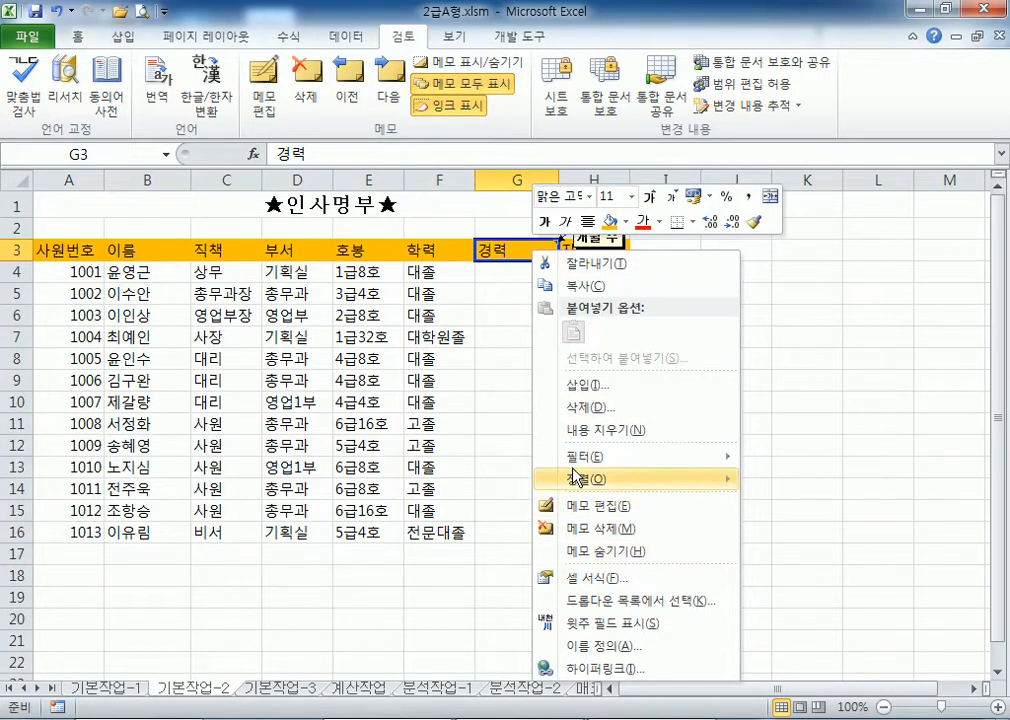
pyautogui.press('Escape')
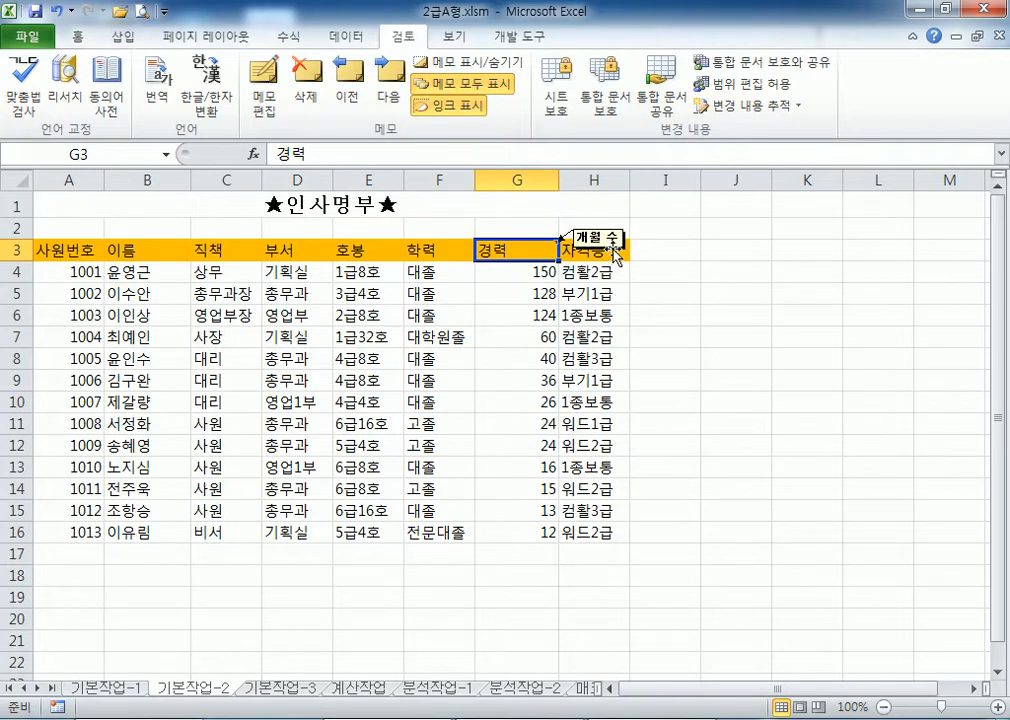
pyautogui.moveTo(612, 250); pyautogui.dragTo(595, 228)
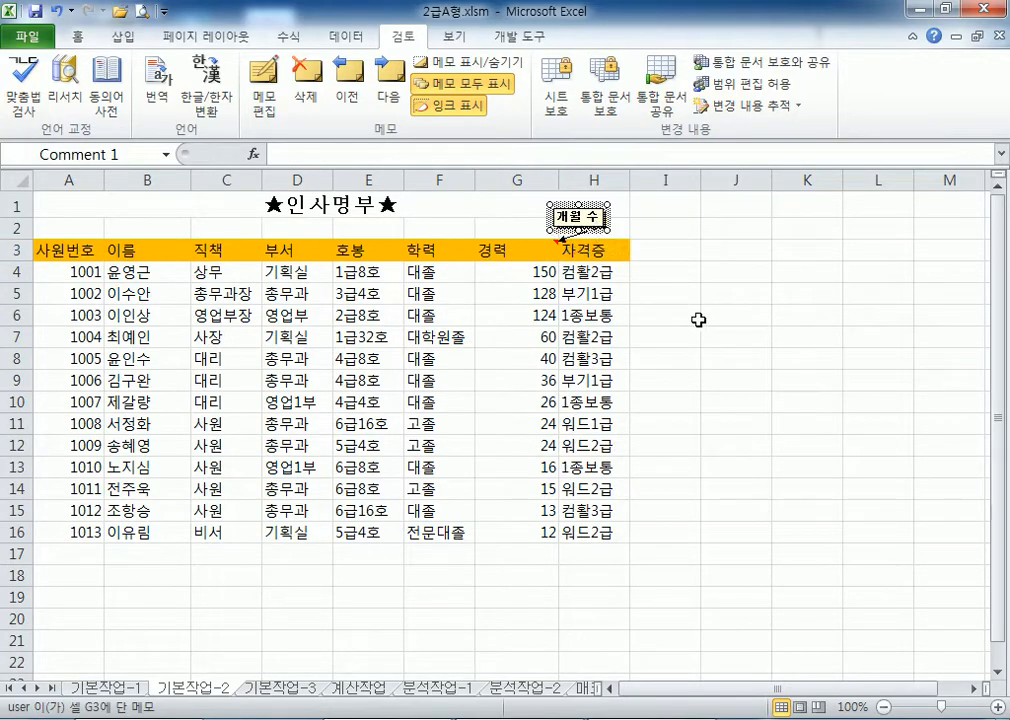
pyautogui.click(703, 338)
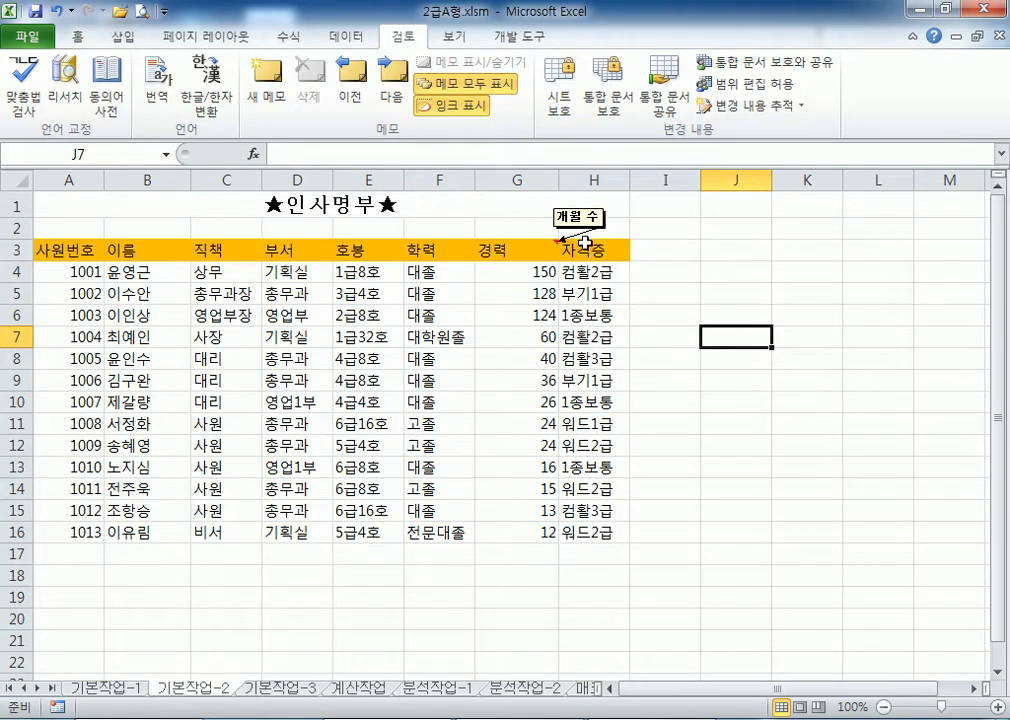
# - Select the employee numbers A4:A16, switch to Notepad and add the note lines "셀 서식에서" and "1001 > 10-01"
pyautogui.click(68, 276)
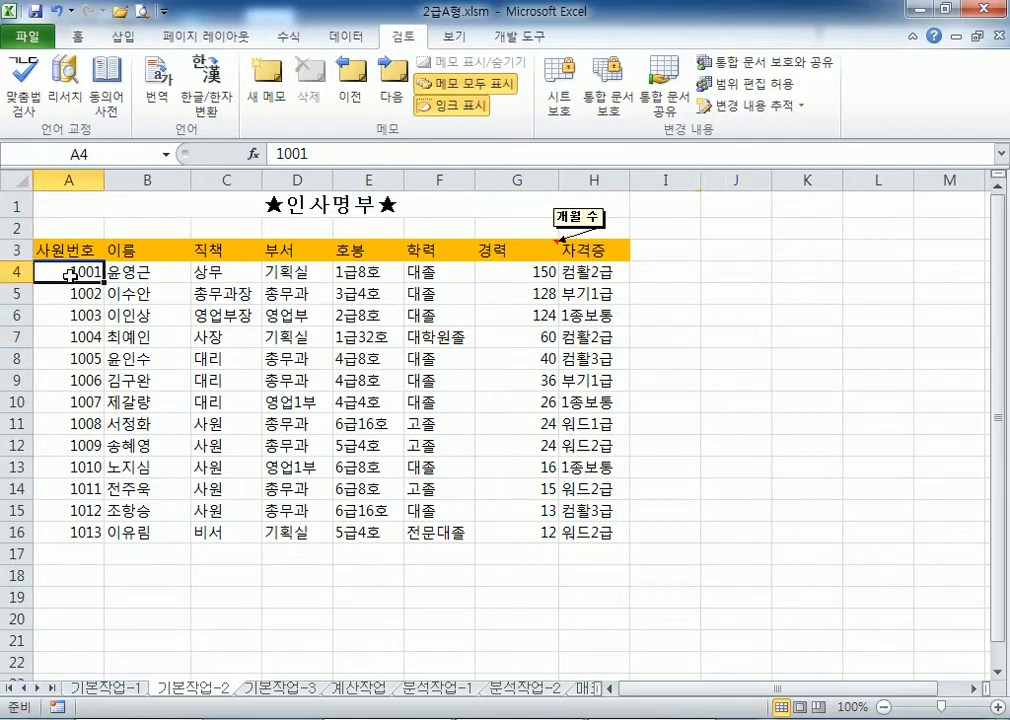
pyautogui.moveTo(68, 276); pyautogui.dragTo(54, 526)
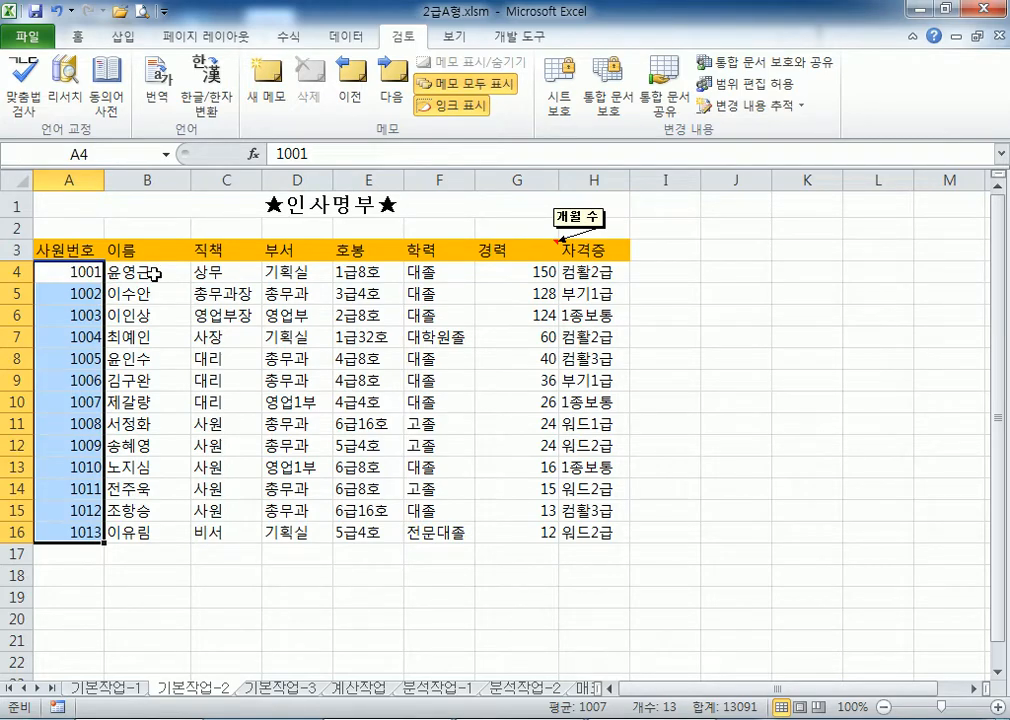
pyautogui.click(460, 718)
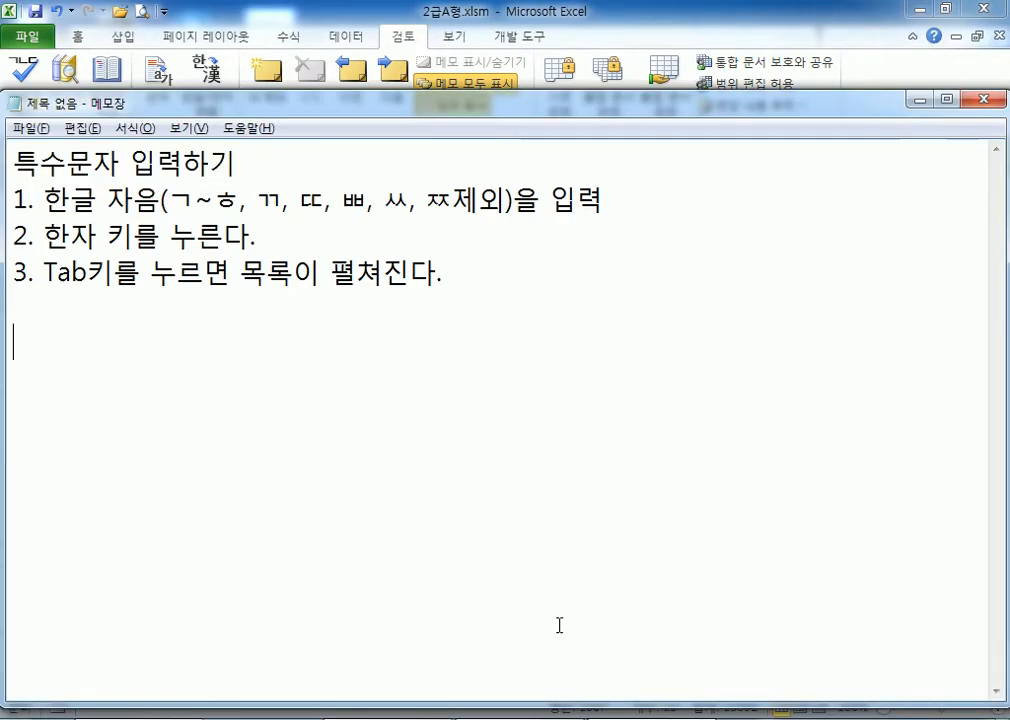
pyautogui.write('tpf')
pyautogui.press('BackSpace')
pyautogui.press('BackSpace')
pyautogui.press('BackSpace')
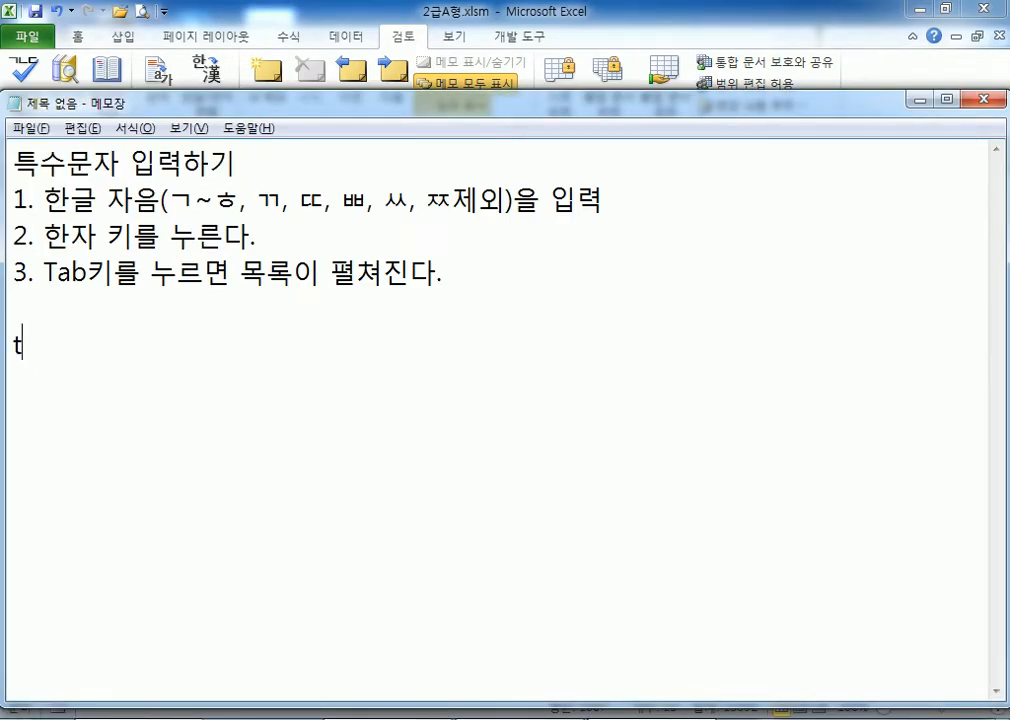
pyautogui.press('Hangul')
pyautogui.write('세ㄹ 서식엣')
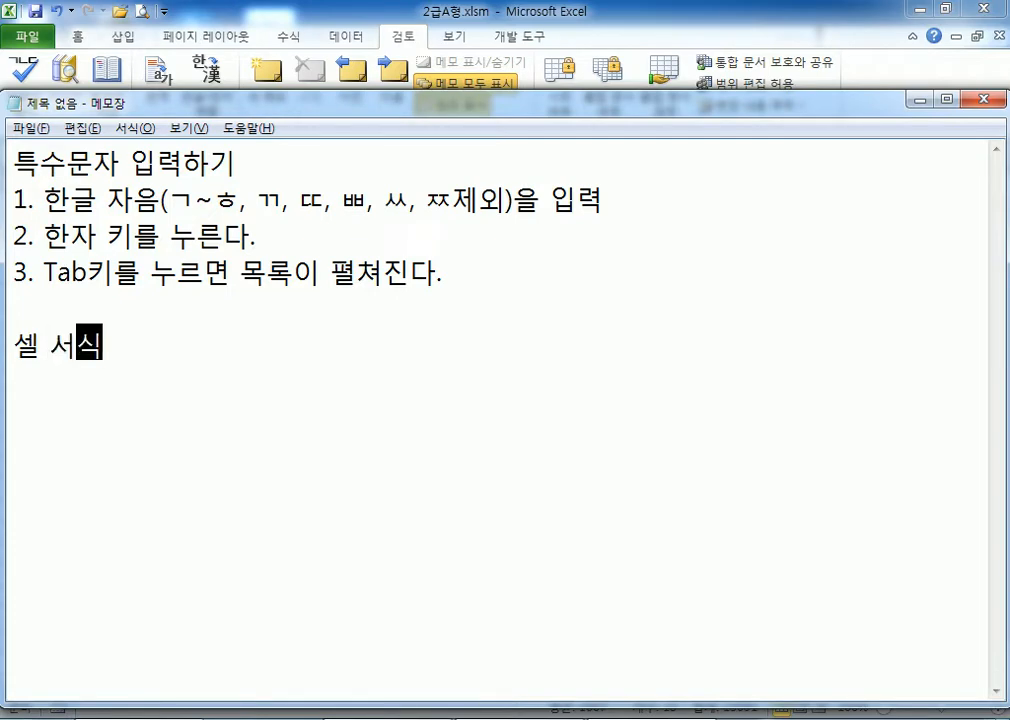
pyautogui.write('ㅓ')
pyautogui.press('Return')
pyautogui.write('1')
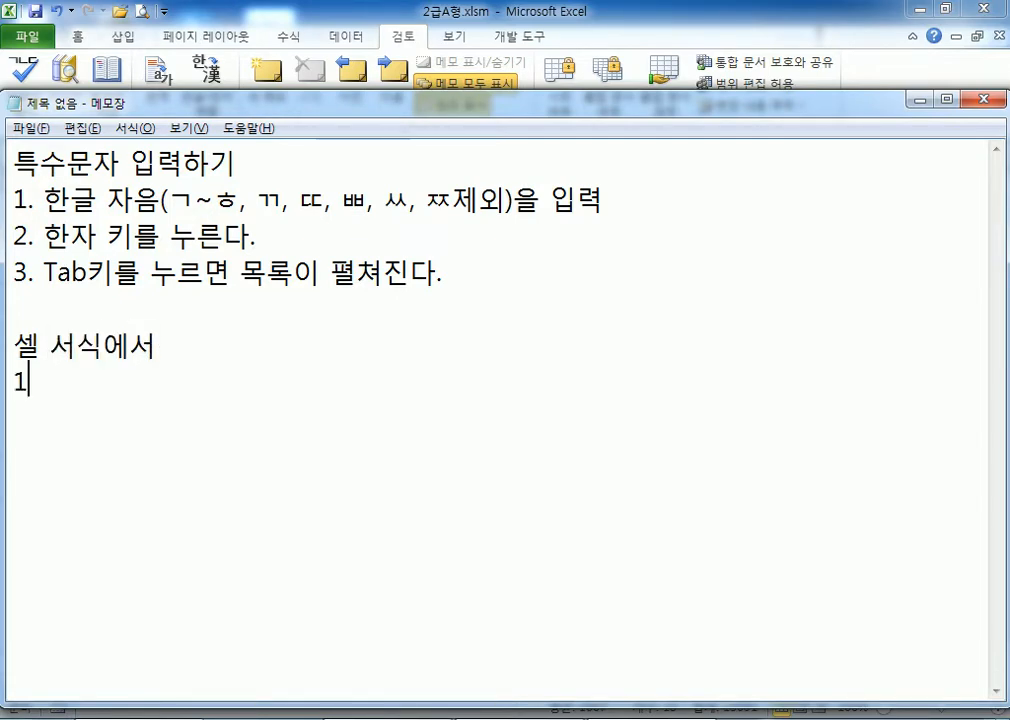
pyautogui.write('001 > 10-01')
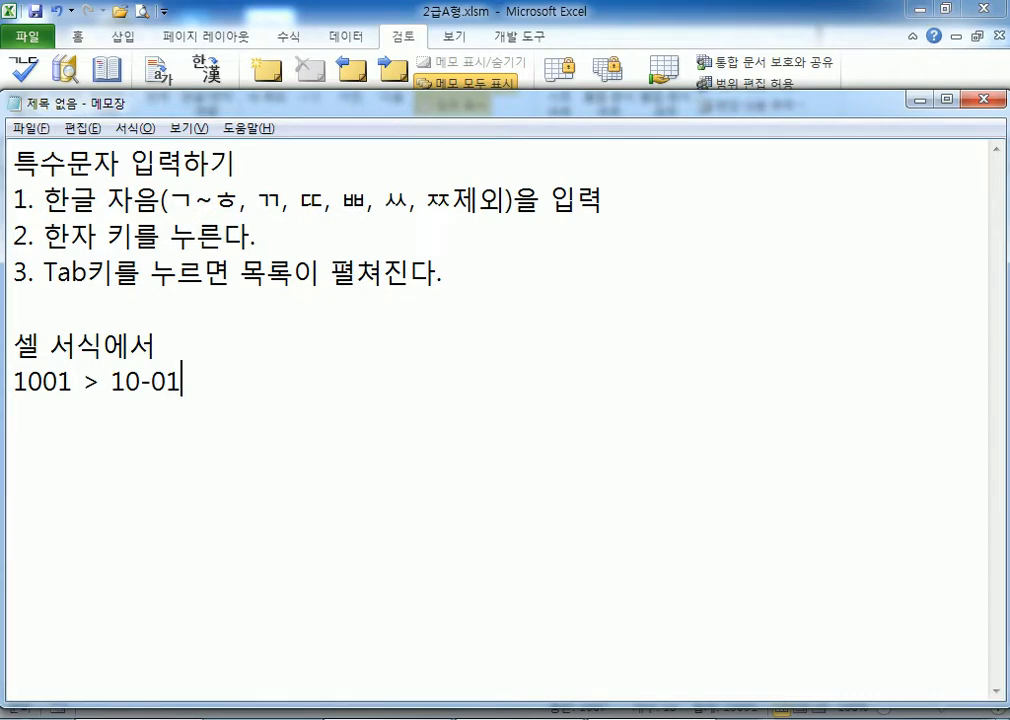
pyautogui.press('Return')
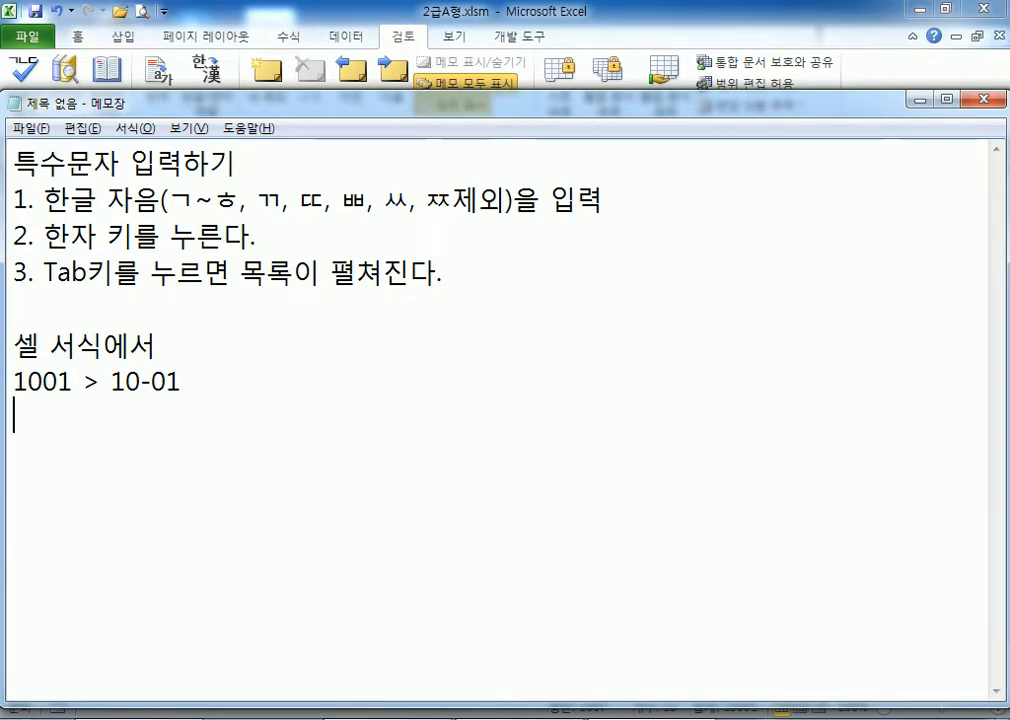
# - Add the note line "숫자 네자리를 이용 : 00-00" and highlight the first two zeros of the format code
pyautogui.write('숫자 ')
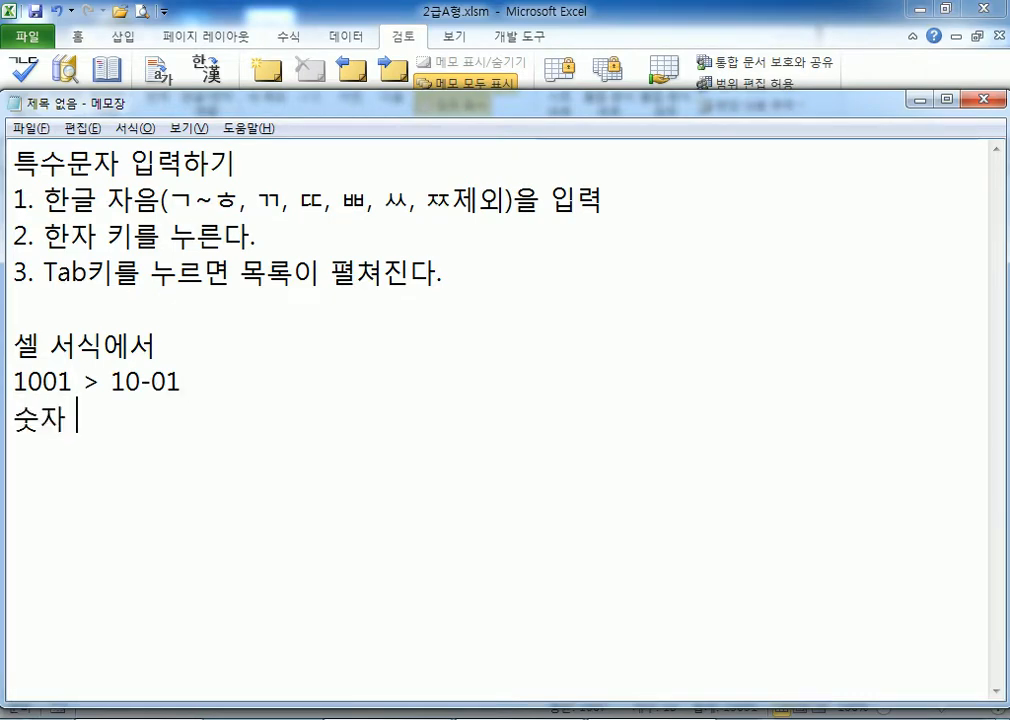
pyautogui.write('54')
pyautogui.press('BackSpace')
pyautogui.press('BackSpace')
pyautogui.write('네자')
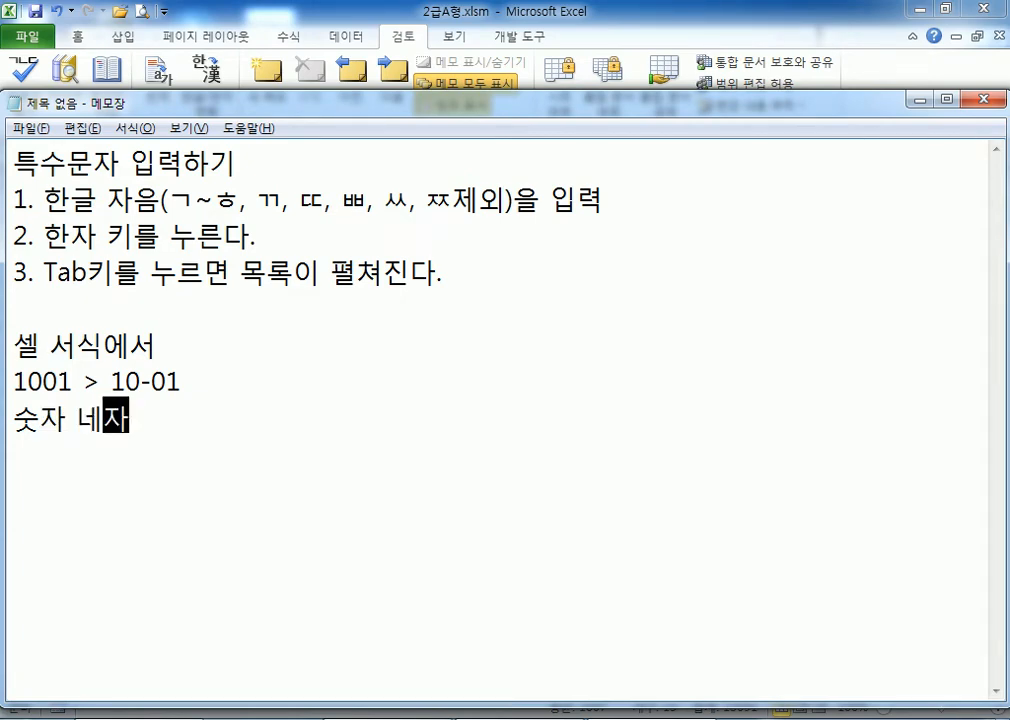
pyautogui.write('리를 ')
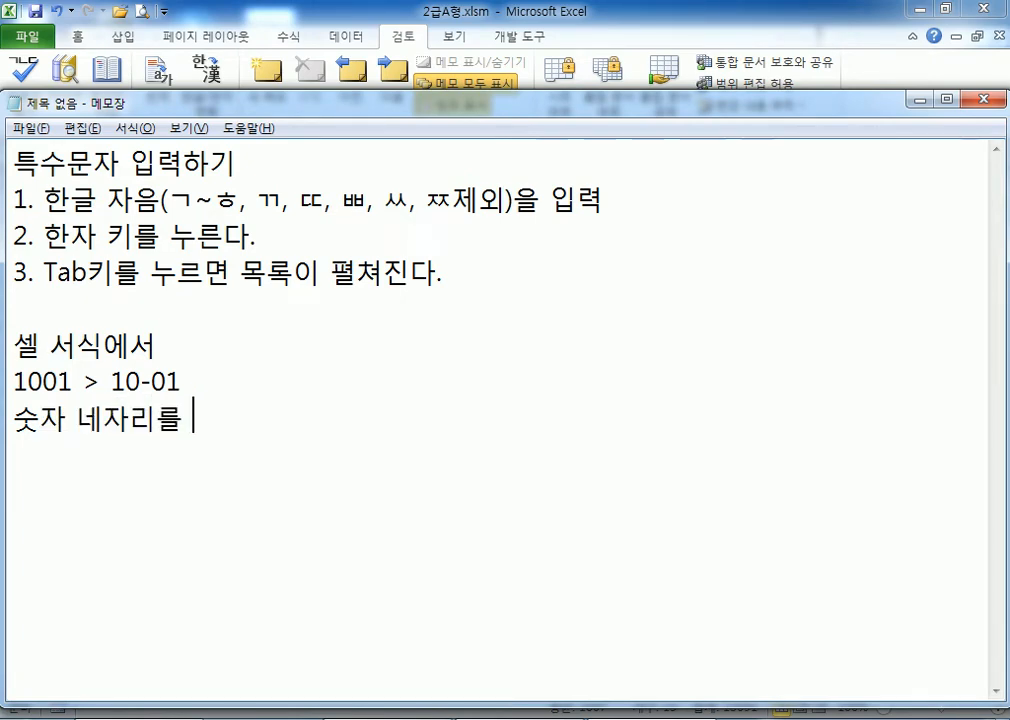
pyautogui.write('이용')
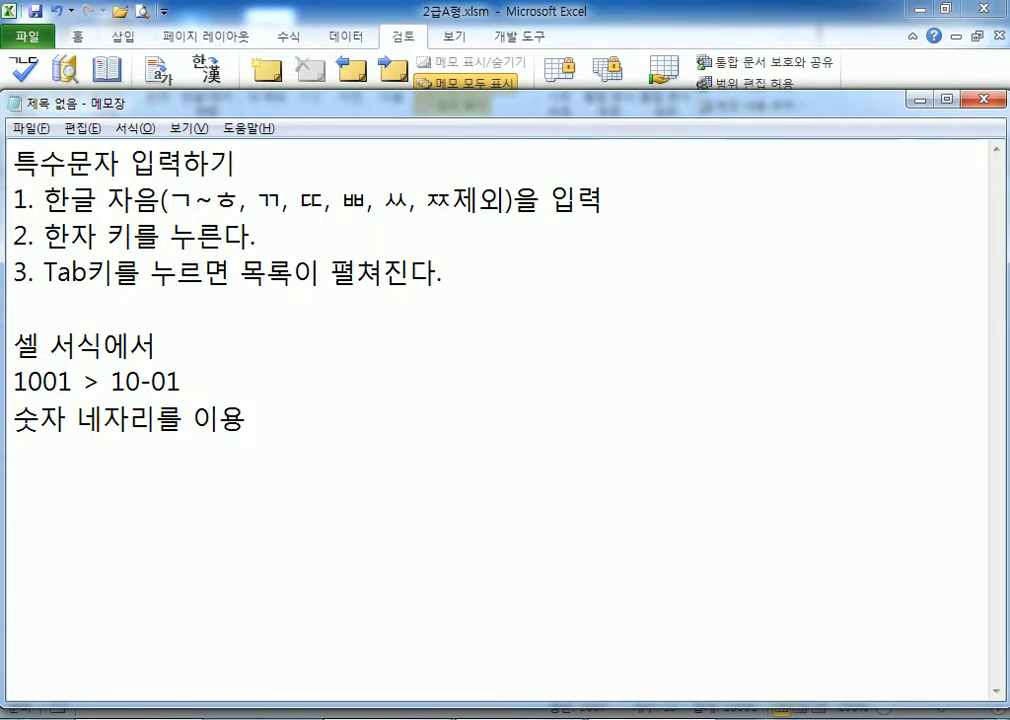
pyautogui.write(' : 0')
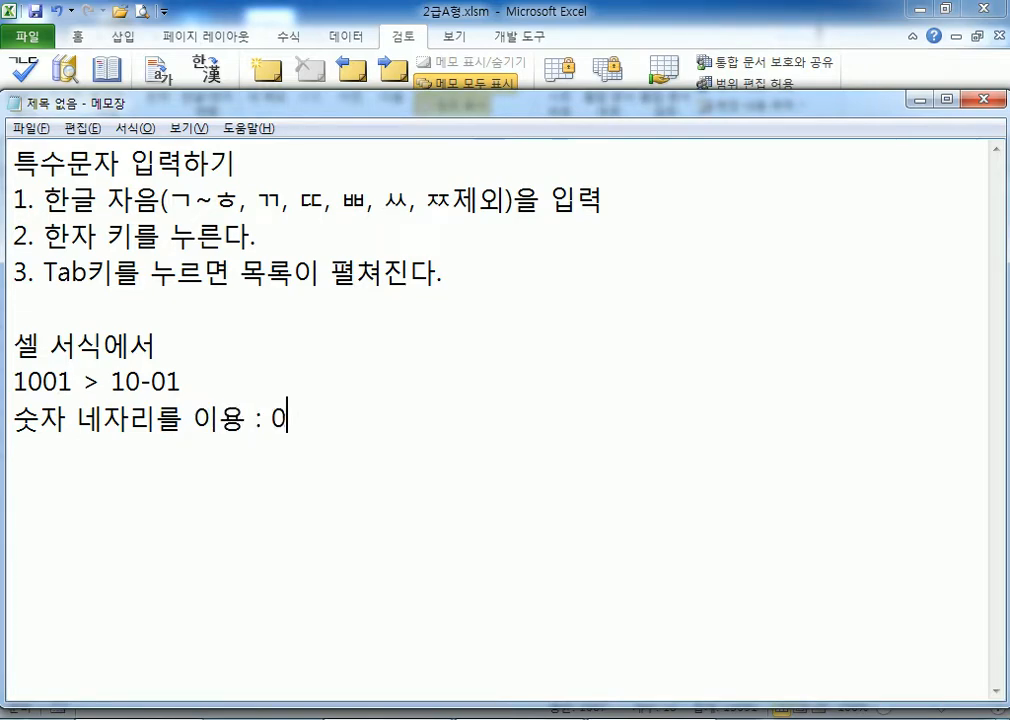
pyautogui.write('0-00')
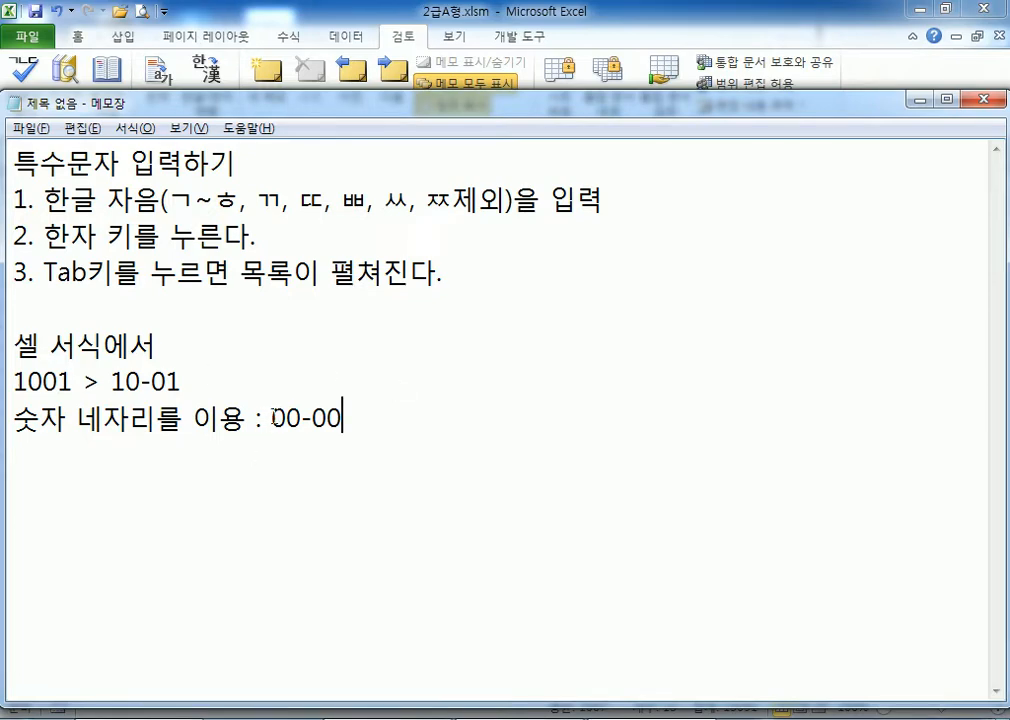
pyautogui.moveTo(271, 418); pyautogui.dragTo(302, 418)
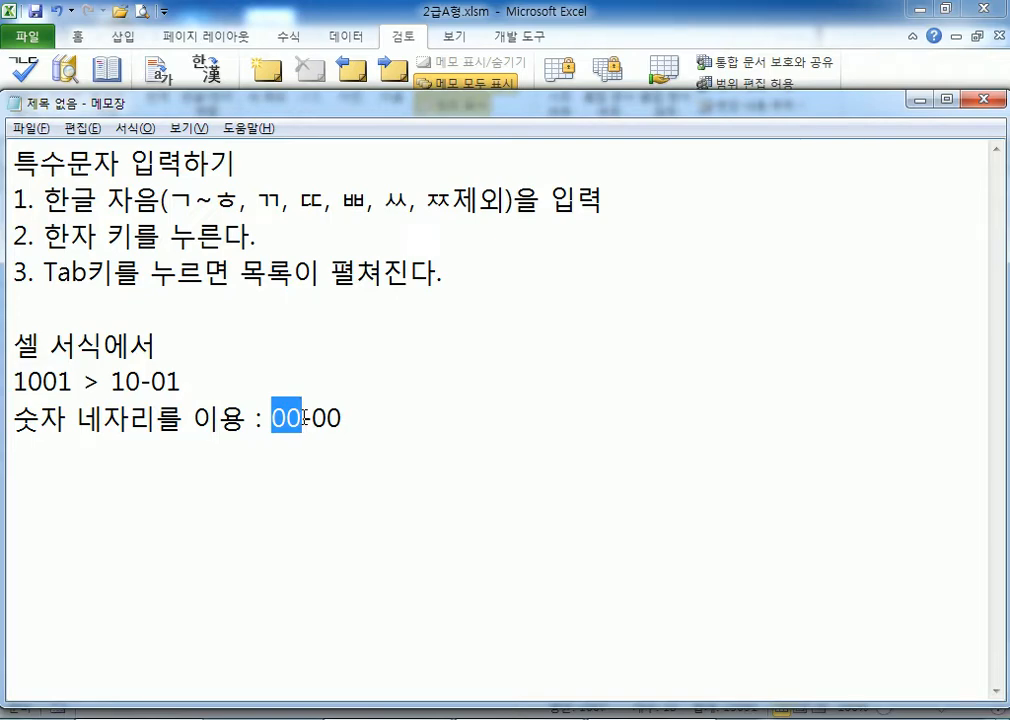
pyautogui.click(410, 437)
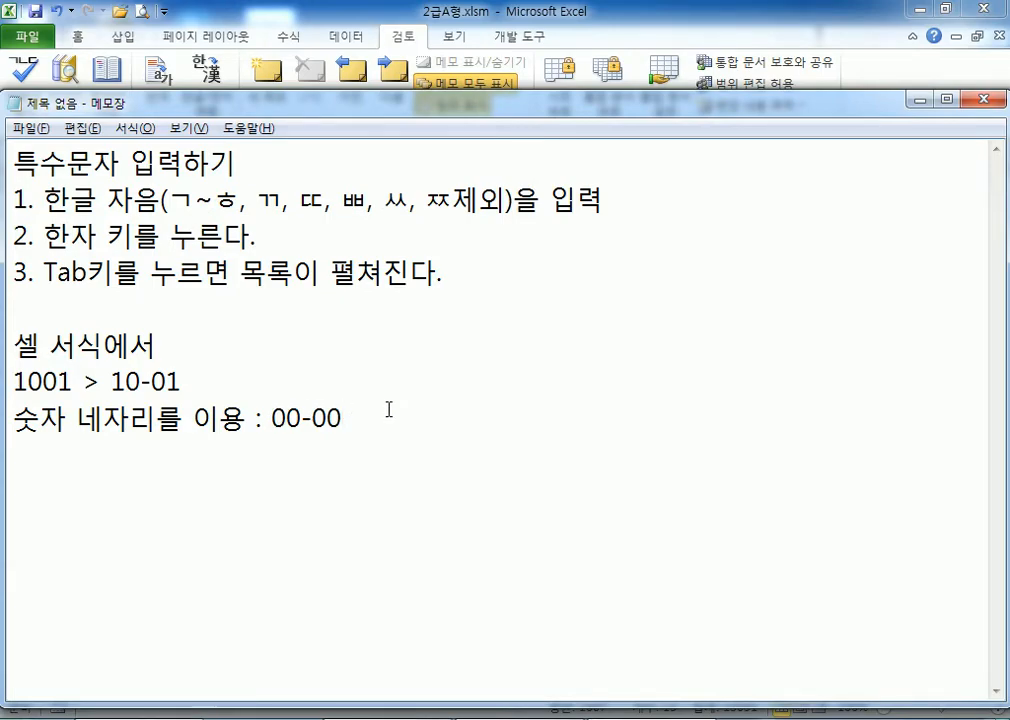
pyautogui.hotkey('alt', 'F4')
pyautogui.press('Return')
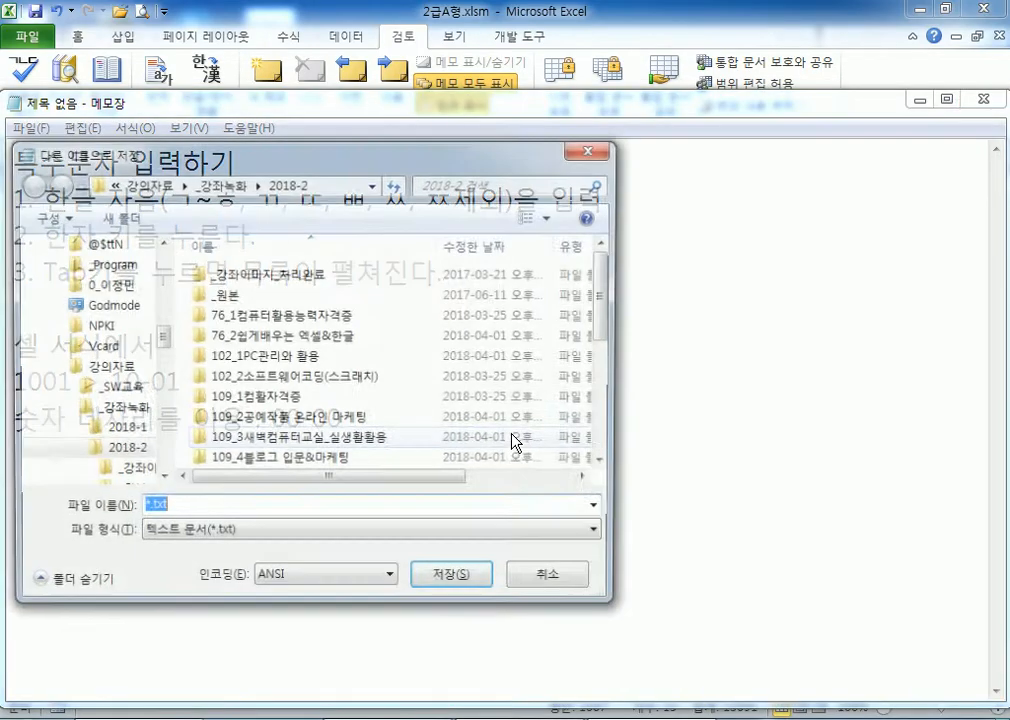
pyautogui.press('Return')
pyautogui.press('Return')
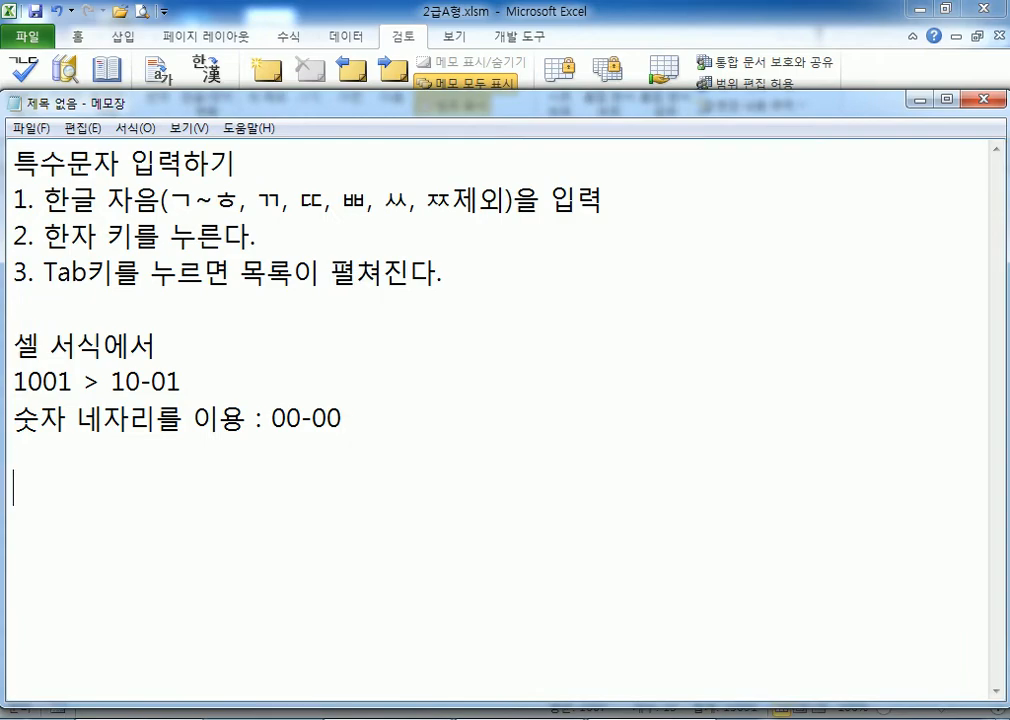
# - Switch to Excel and apply the custom number format 00-00 to the employee numbers in A4:A16
pyautogui.hotkey('alt', 'Tab')
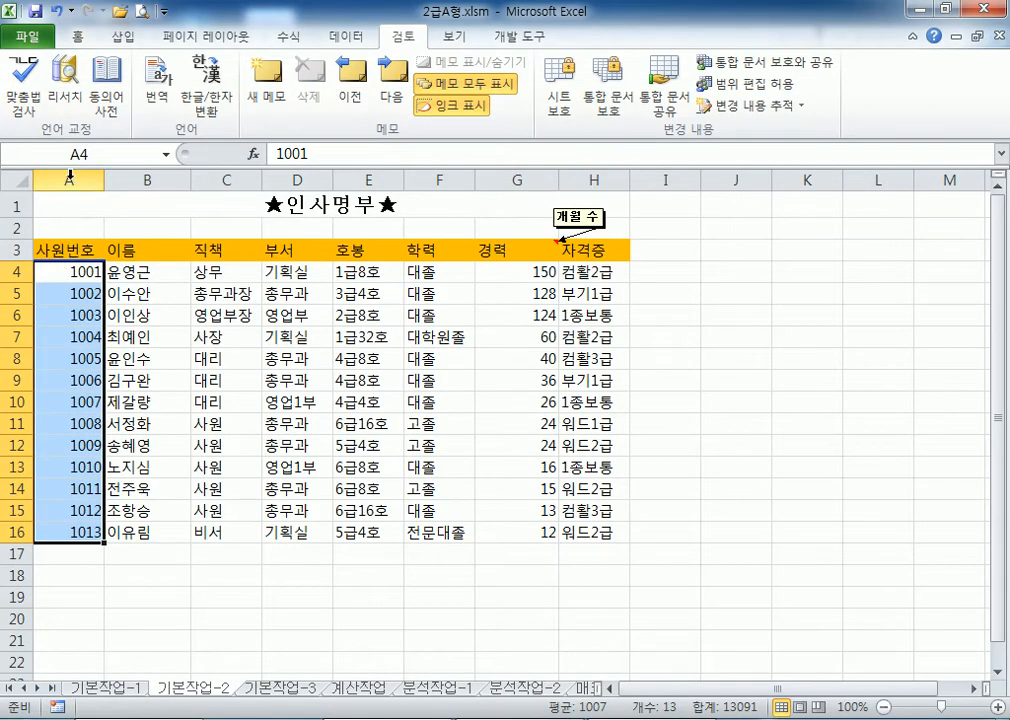
pyautogui.hotkey('ctrl', '1')
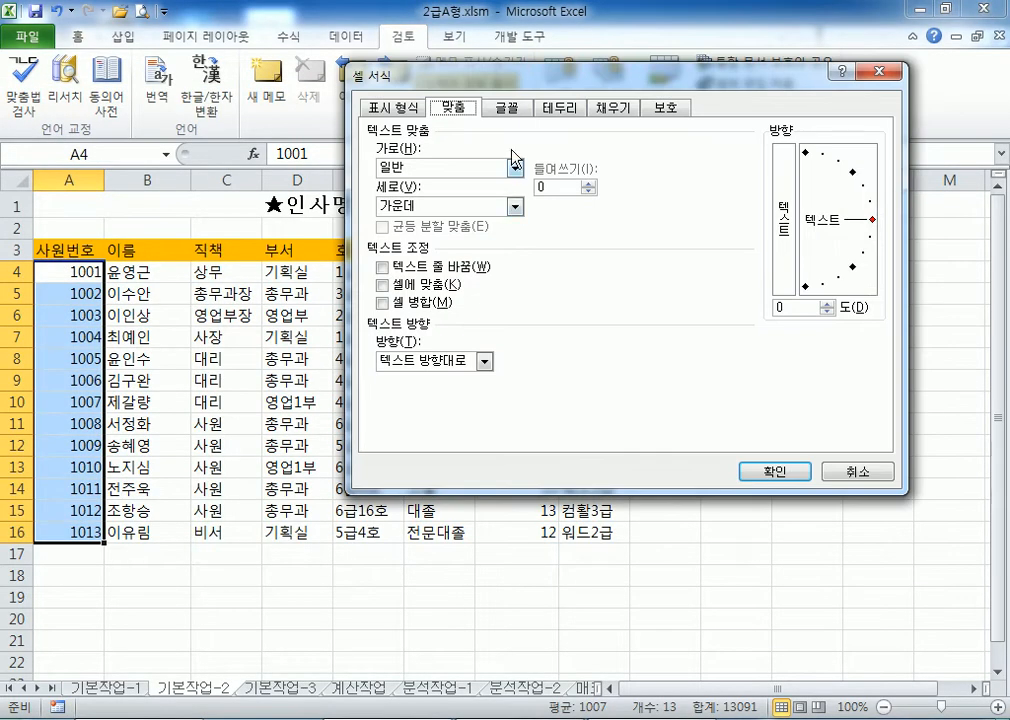
pyautogui.click(415, 117)
pyautogui.click(408, 277)
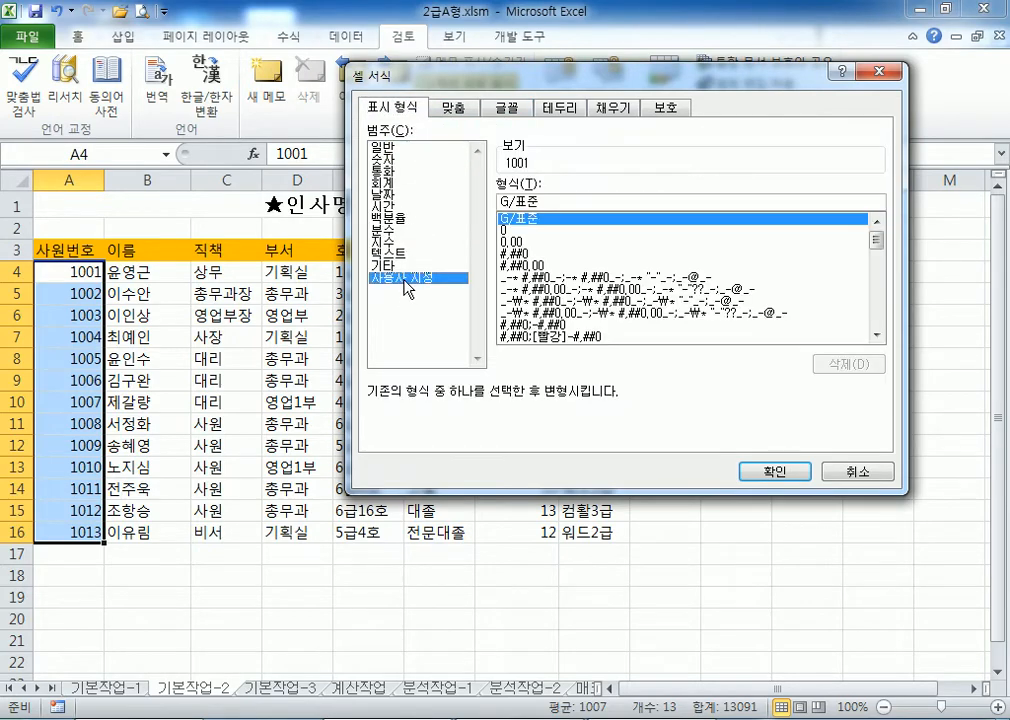
pyautogui.moveTo(543, 202); pyautogui.dragTo(457, 206)
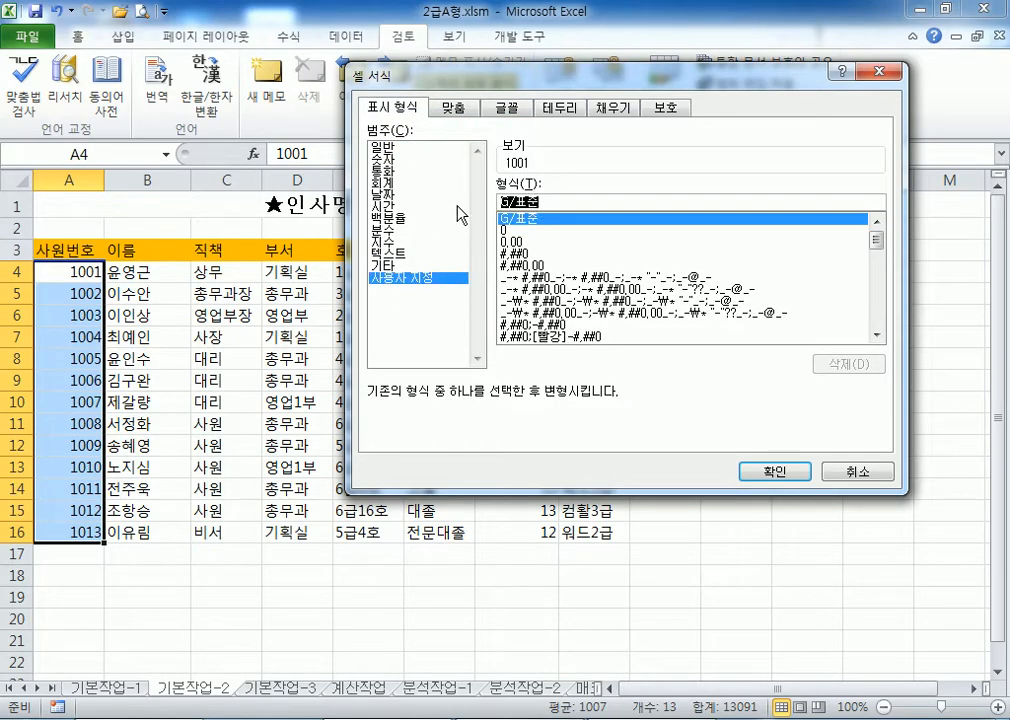
pyautogui.write('00-00')
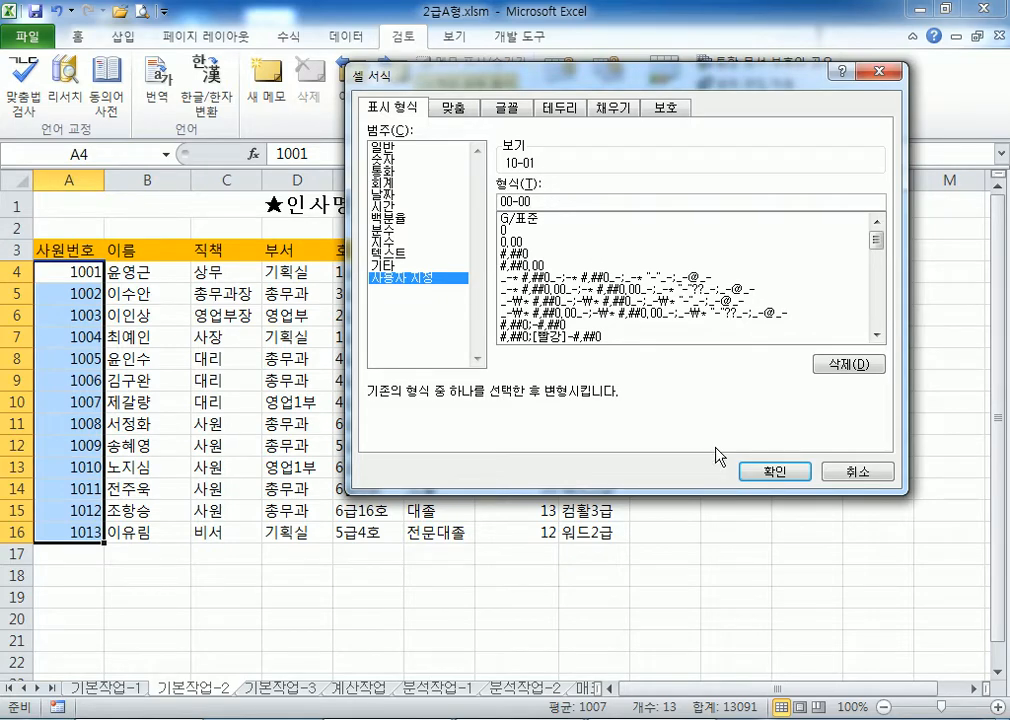
pyautogui.click(772, 471)
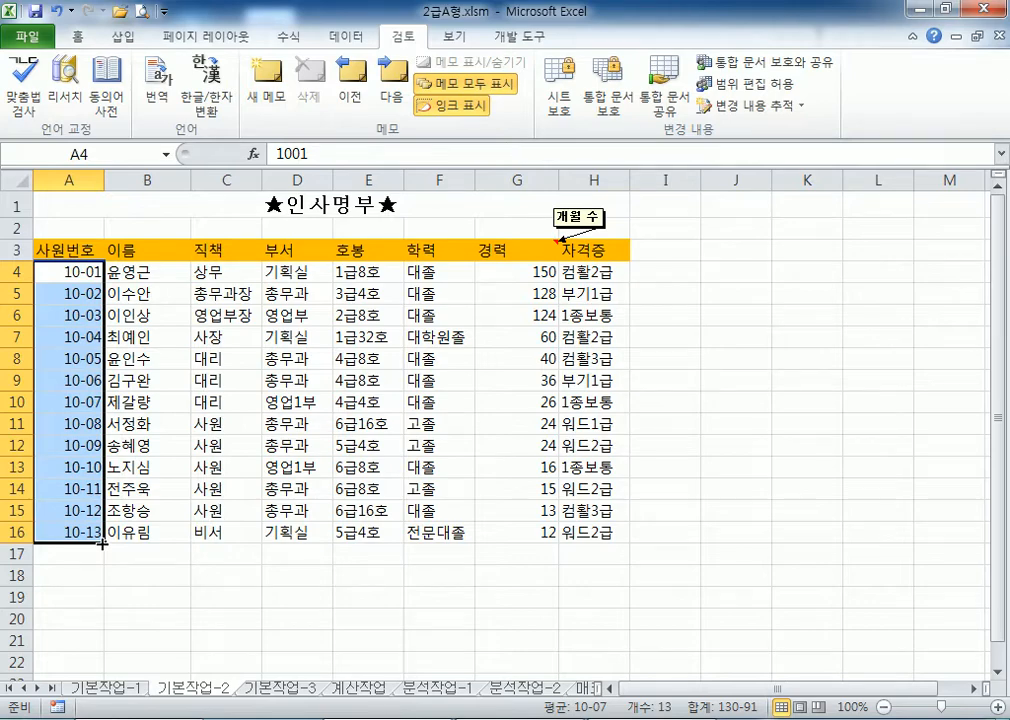
# - Apply all borders to the table range A3:H16
pyautogui.moveTo(74, 243); pyautogui.dragTo(595, 533)
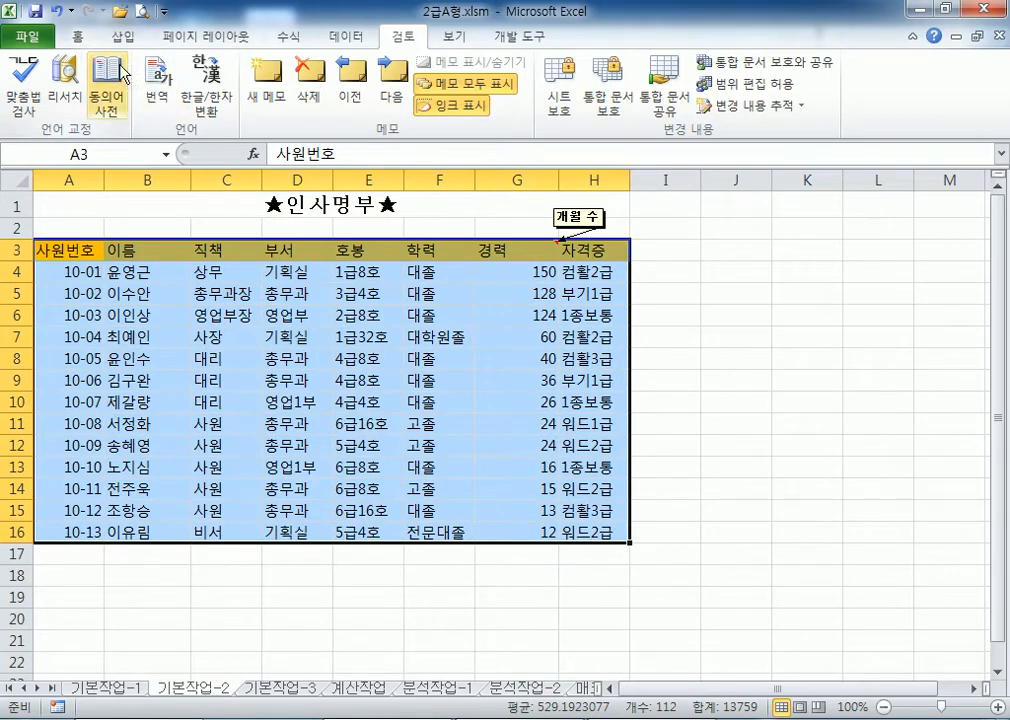
pyautogui.click(84, 40)
pyautogui.click(212, 100)
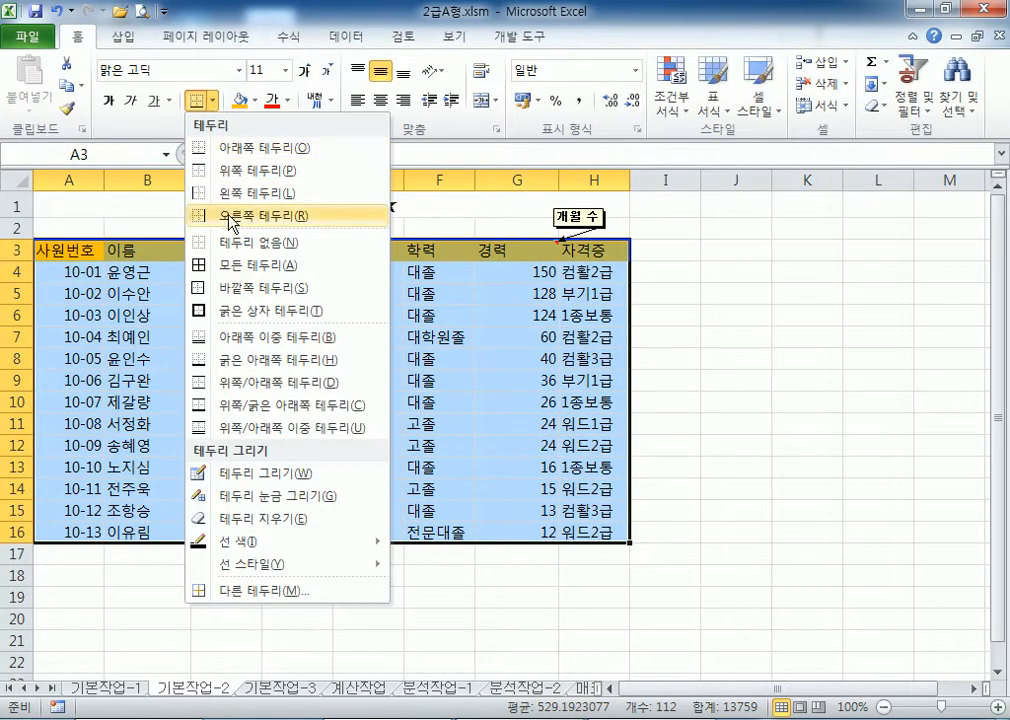
pyautogui.click(230, 266)
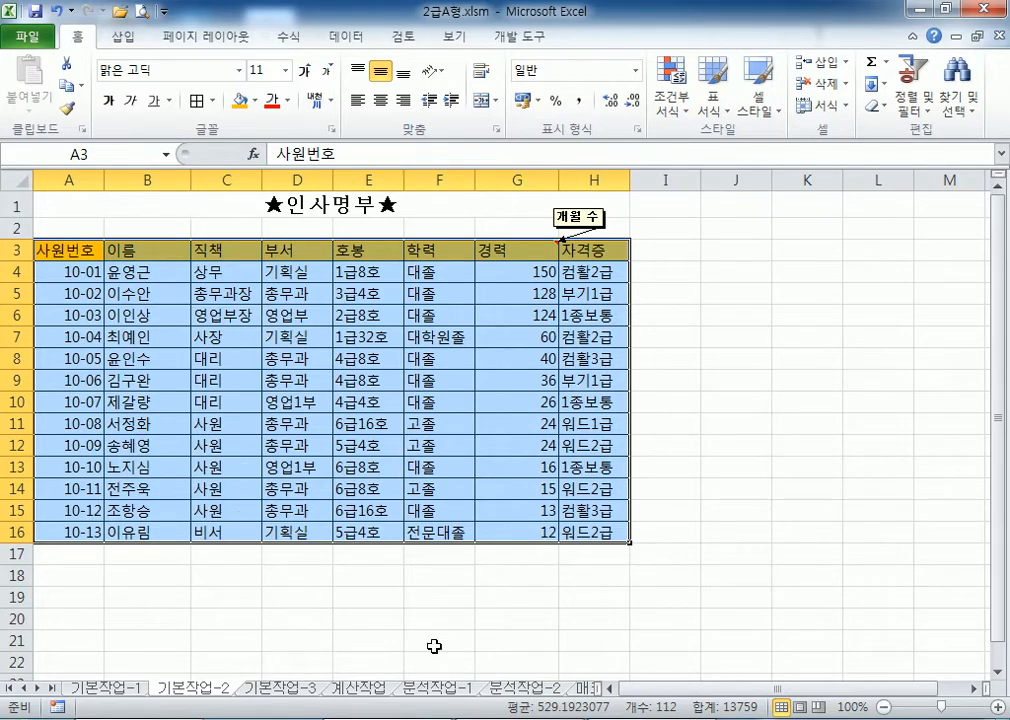
pyautogui.click(598, 719)
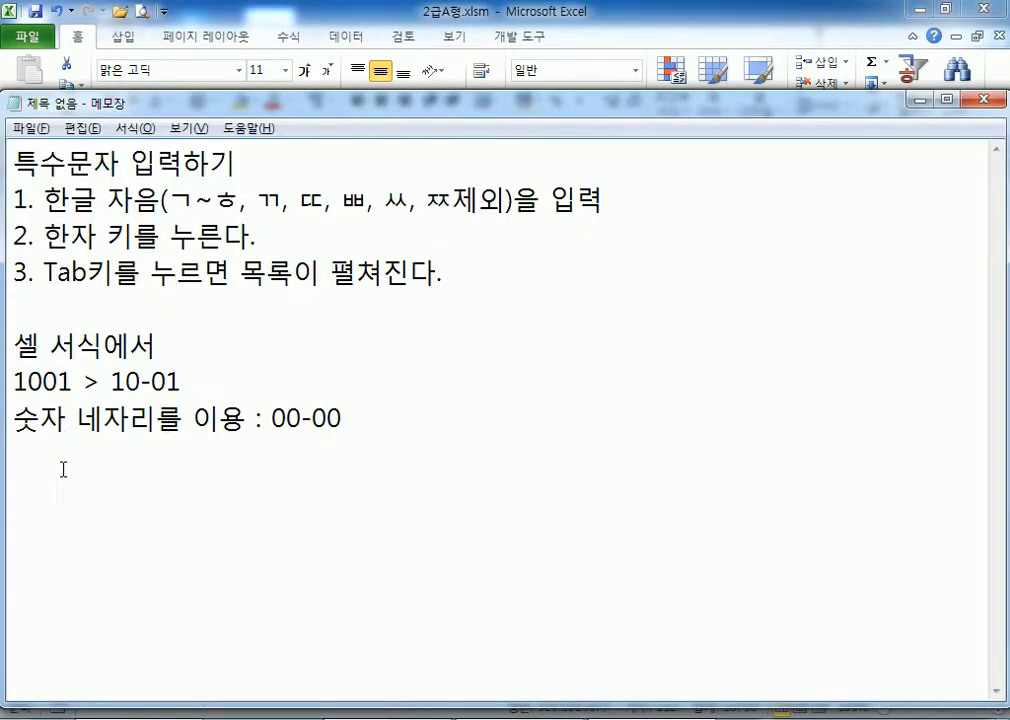
pyautogui.moveTo(198, 104); pyautogui.dragTo(200, 62)
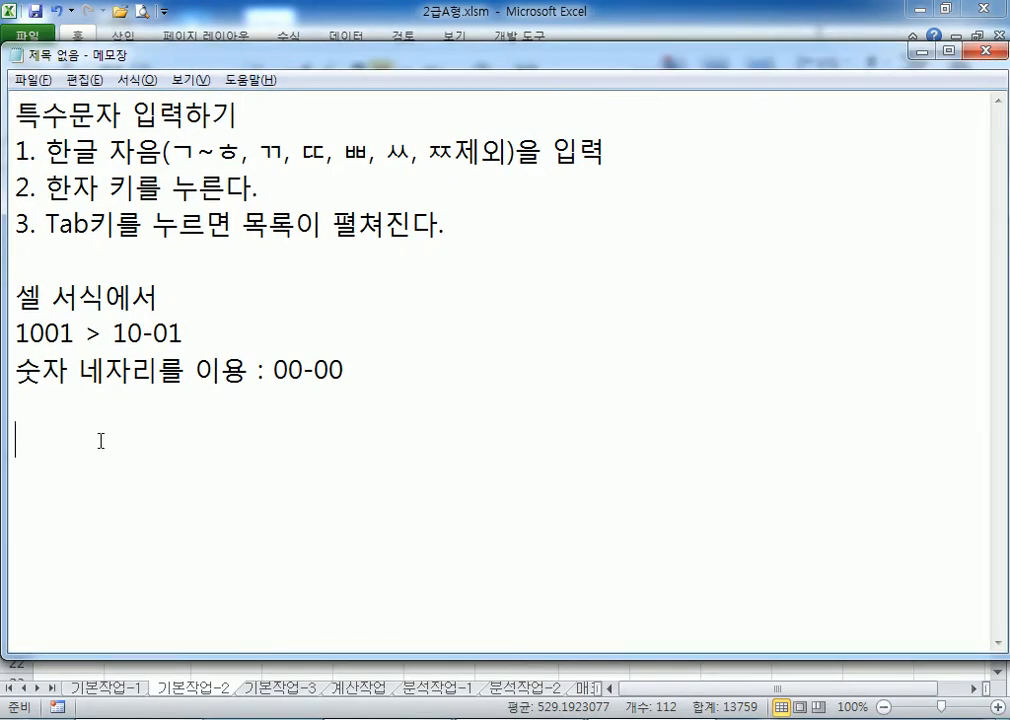
pyautogui.hotkey('alt', 'Tab')
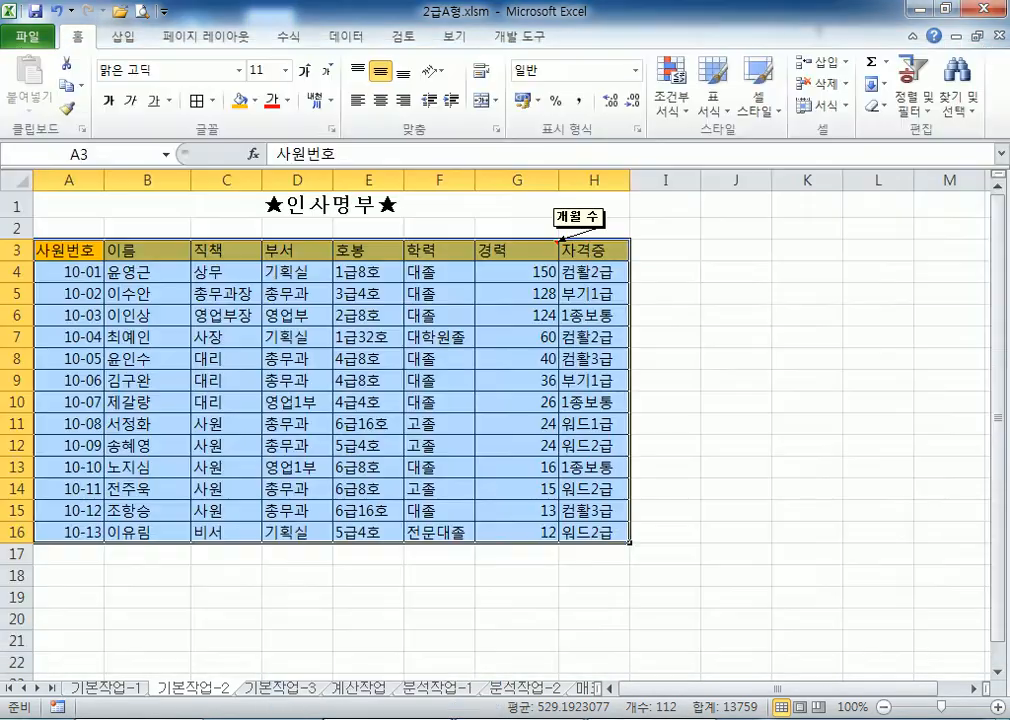
pyautogui.click(105, 200)
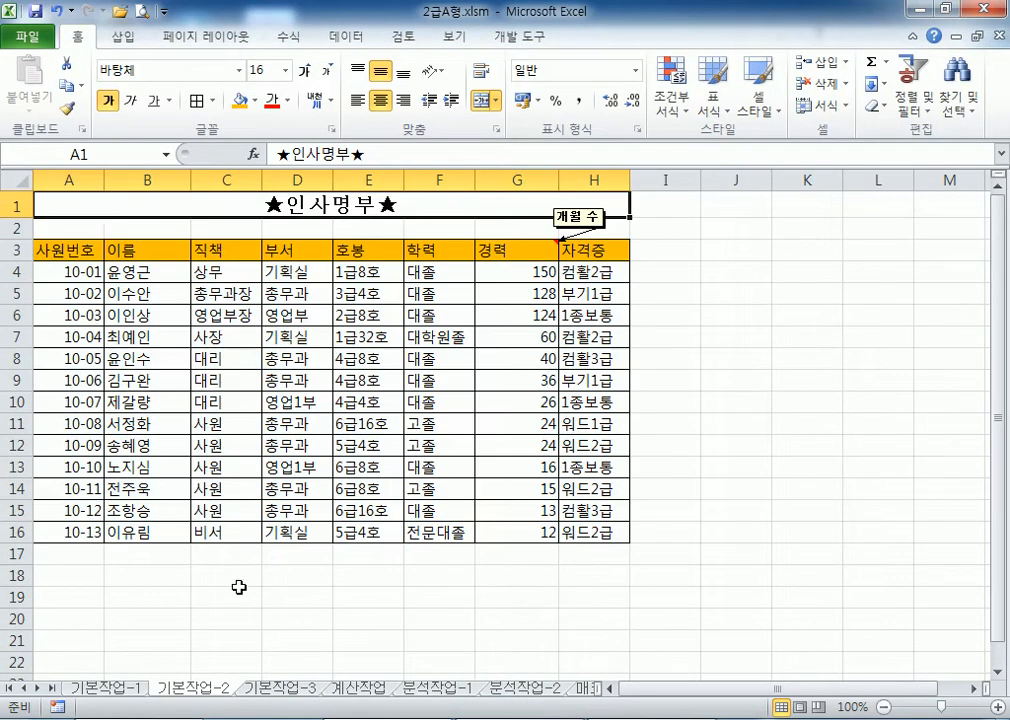
# - Go to the 기본작업-3 sheet and select A16:H18 below the table for entering the filter criteria
pyautogui.click(265, 689)
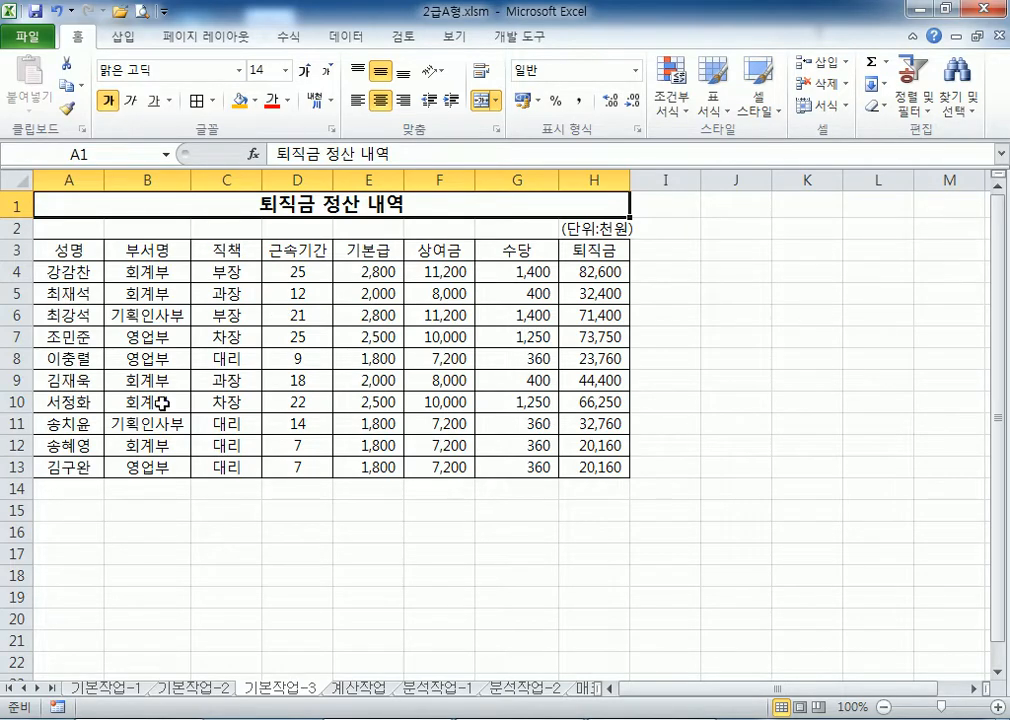
pyautogui.click(66, 533)
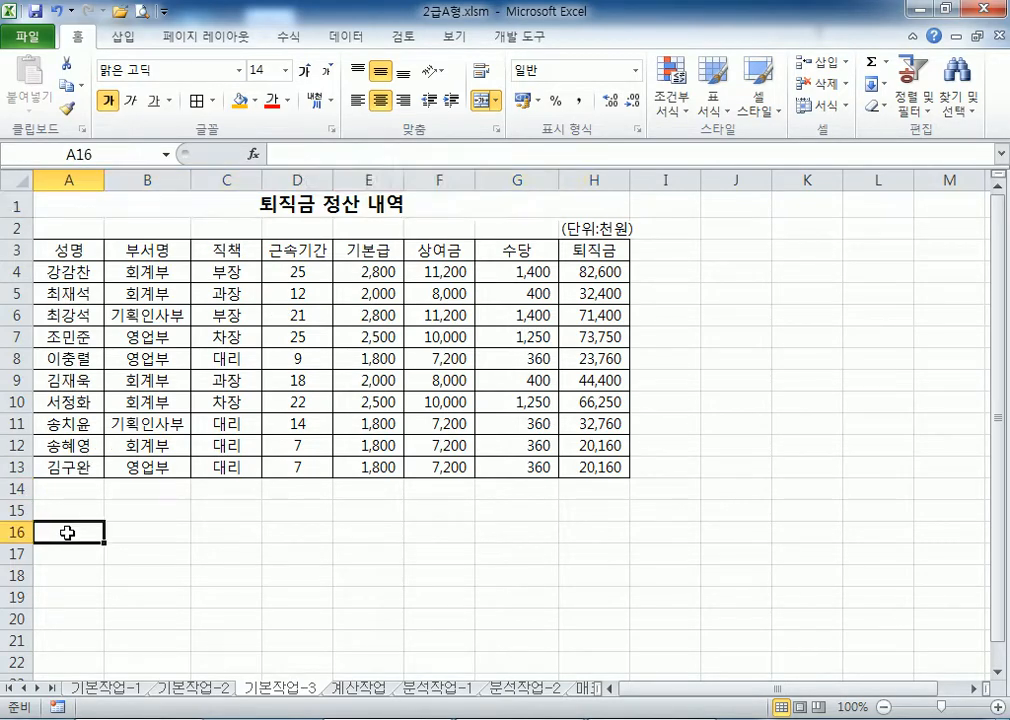
pyautogui.moveTo(66, 533); pyautogui.dragTo(607, 544)
pyautogui.moveTo(596, 589); pyautogui.dragTo(604, 566)
pyautogui.scroll(-1, 388, 479)
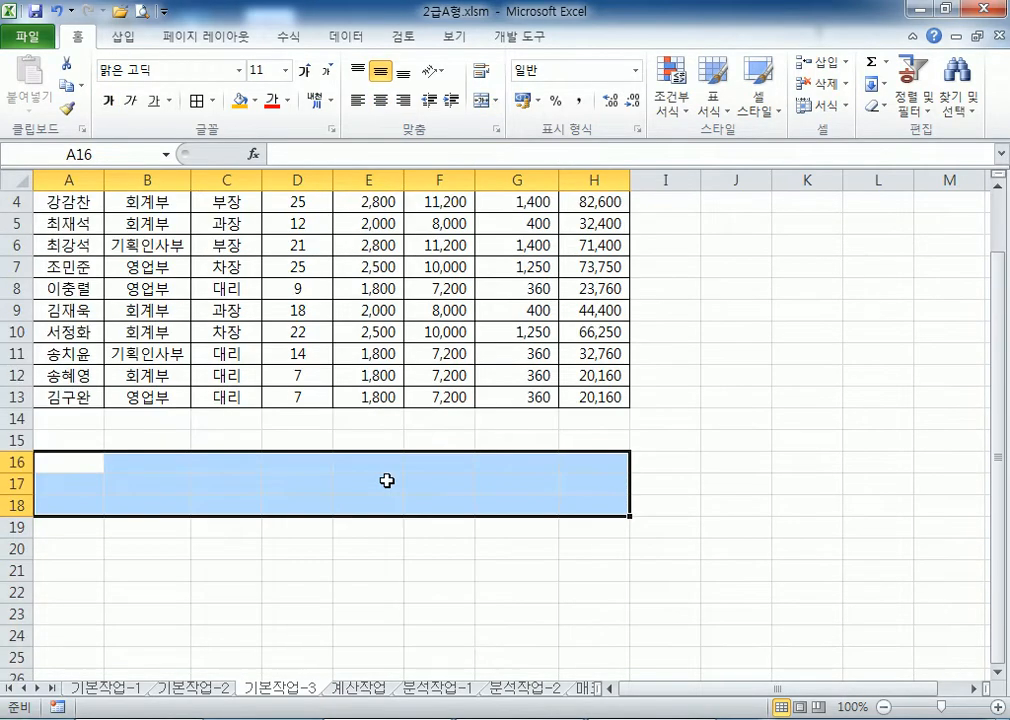
# - Enter 상여금 in A16 and the condition >=50000 in A17
pyautogui.write('상여금')
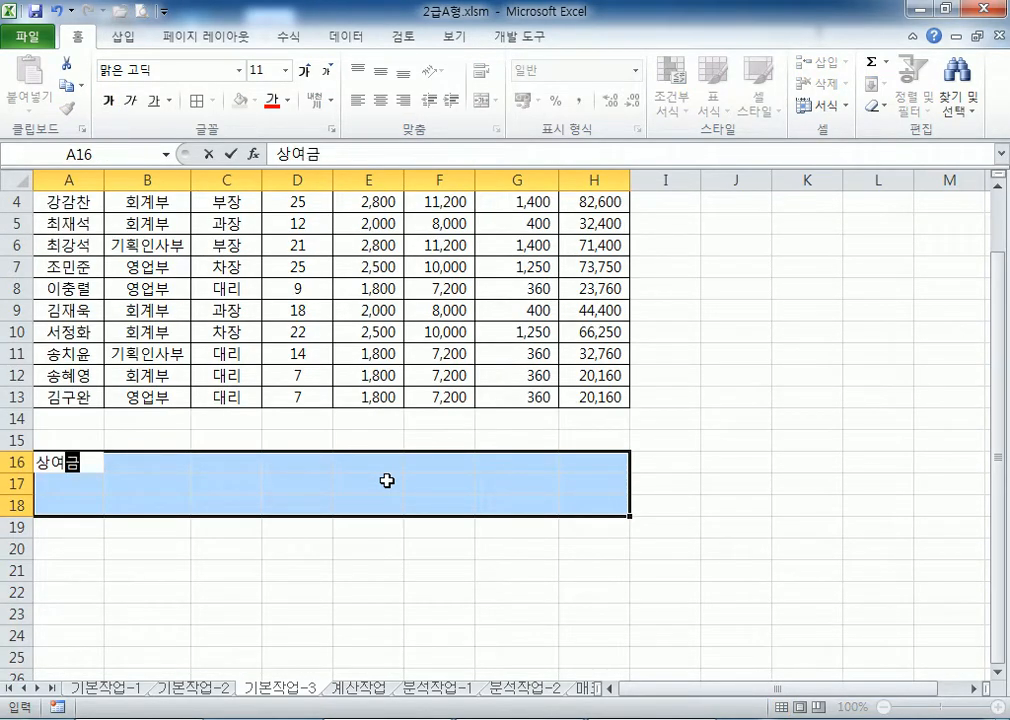
pyautogui.press('Return')
pyautogui.write('>')
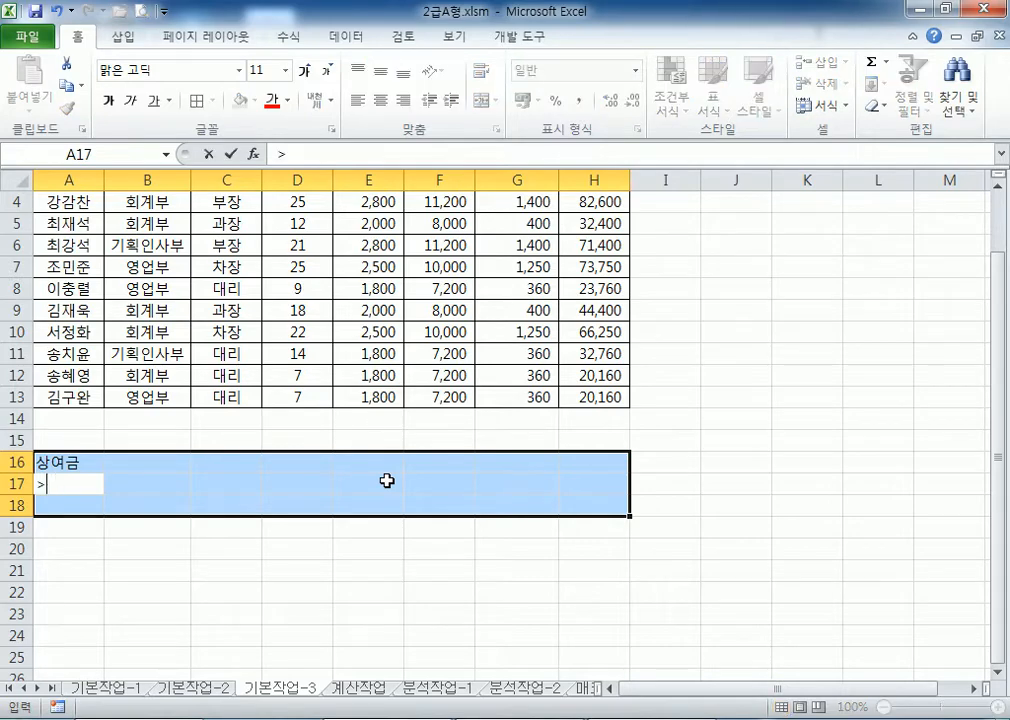
pyautogui.write('=509')
pyautogui.write('0000')
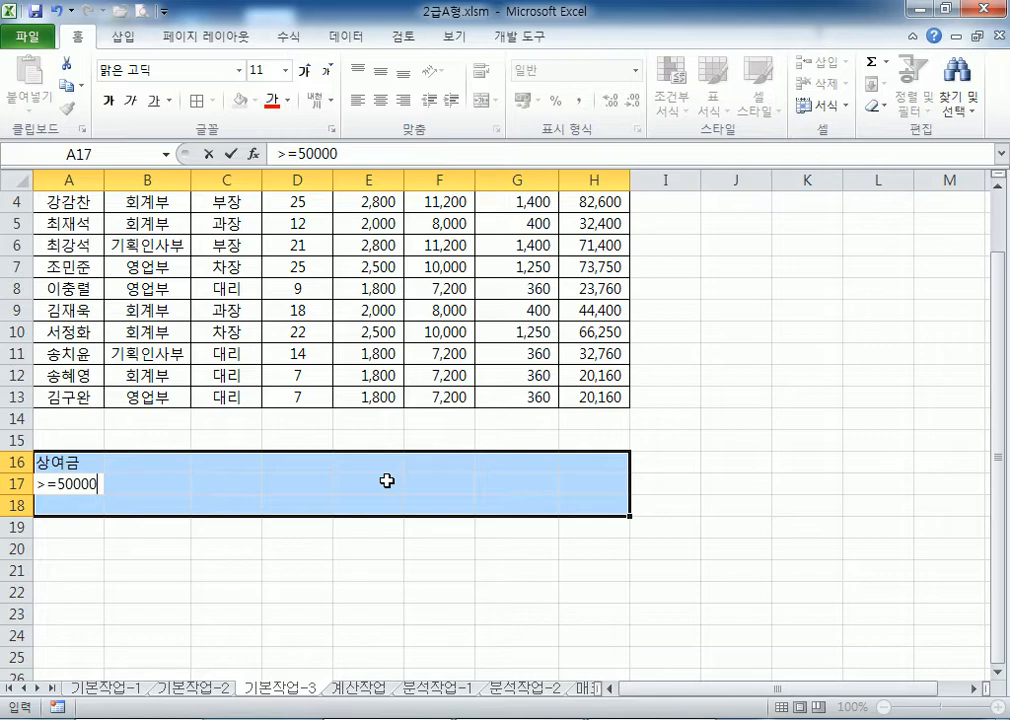
pyautogui.hotkey('shift', 'Return')
# - Replace the criteria header in A16 with 퇴직금
pyautogui.write('토')
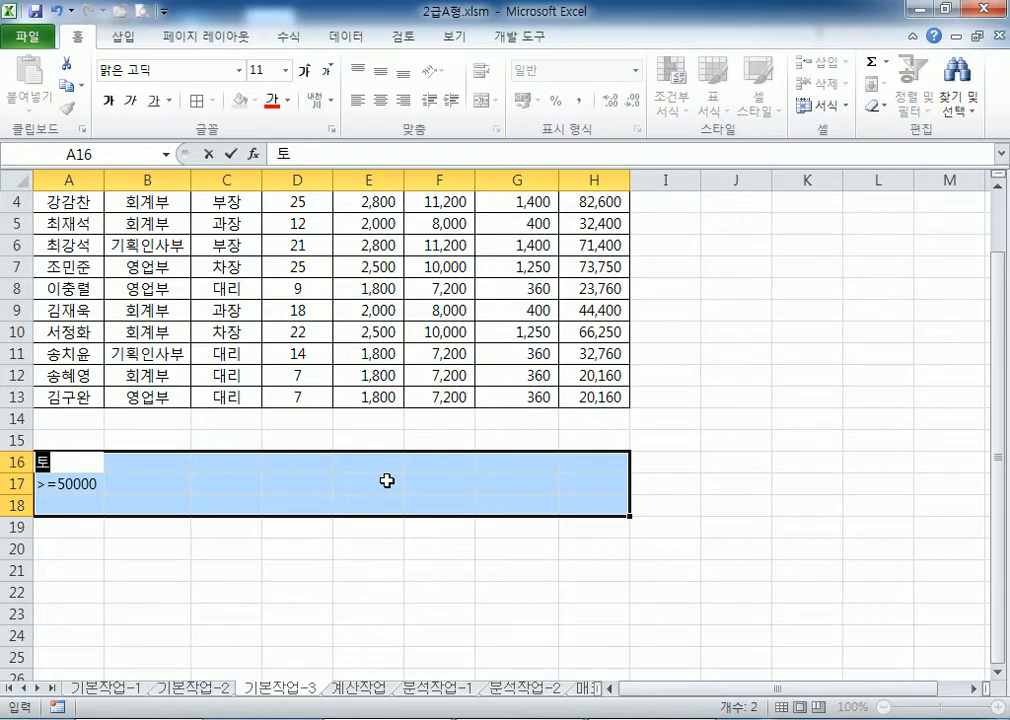
pyautogui.write('퇴자')
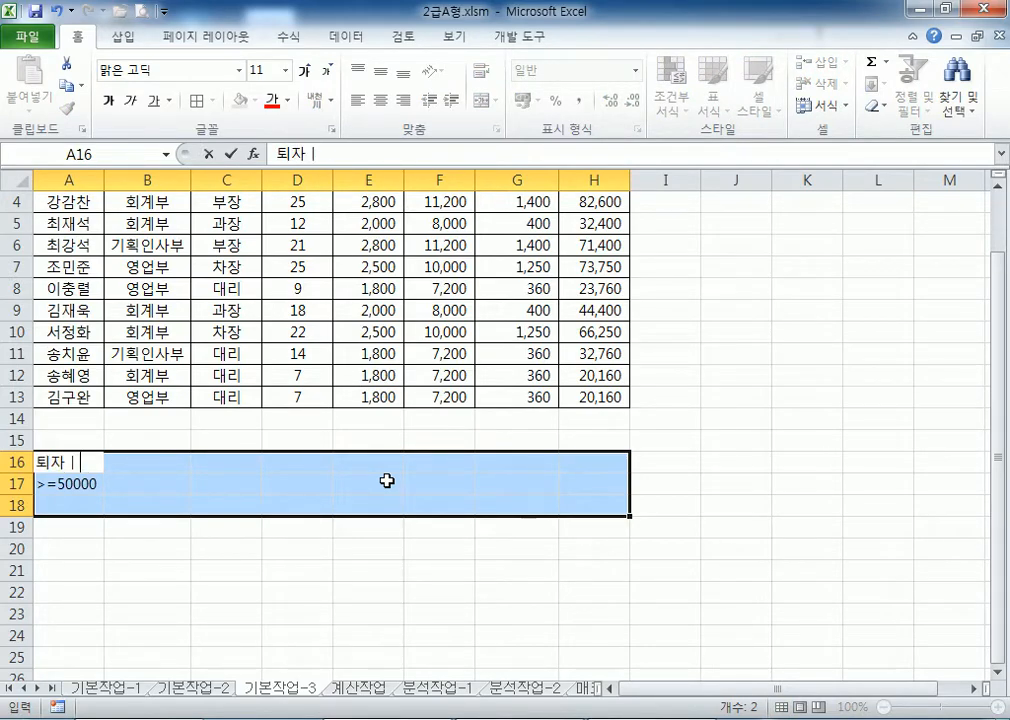
pyautogui.press('BackSpace')
pyautogui.press('BackSpace')
pyautogui.write('직금')
pyautogui.press('Return')
# - Add a second criteria column with the header 퇴직금 in B16 and the condition <=80000 in B17
pyautogui.press('Return')
pyautogui.press('Return')
pyautogui.write('퇴지')
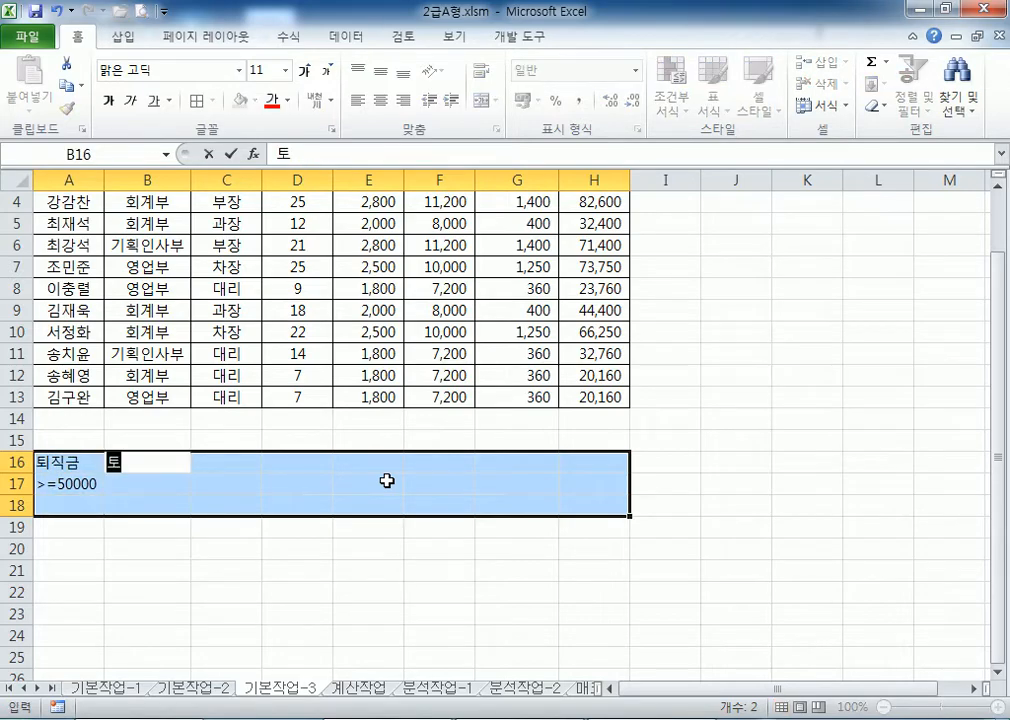
pyautogui.write('금')
pyautogui.press('Return')
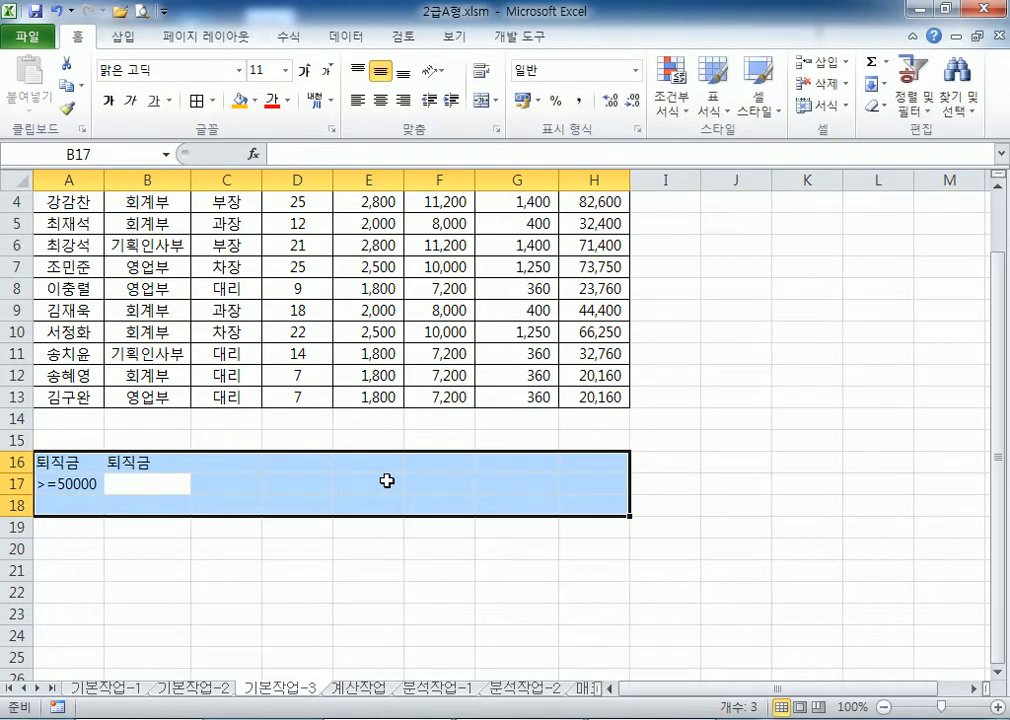
pyautogui.write('<=80000')
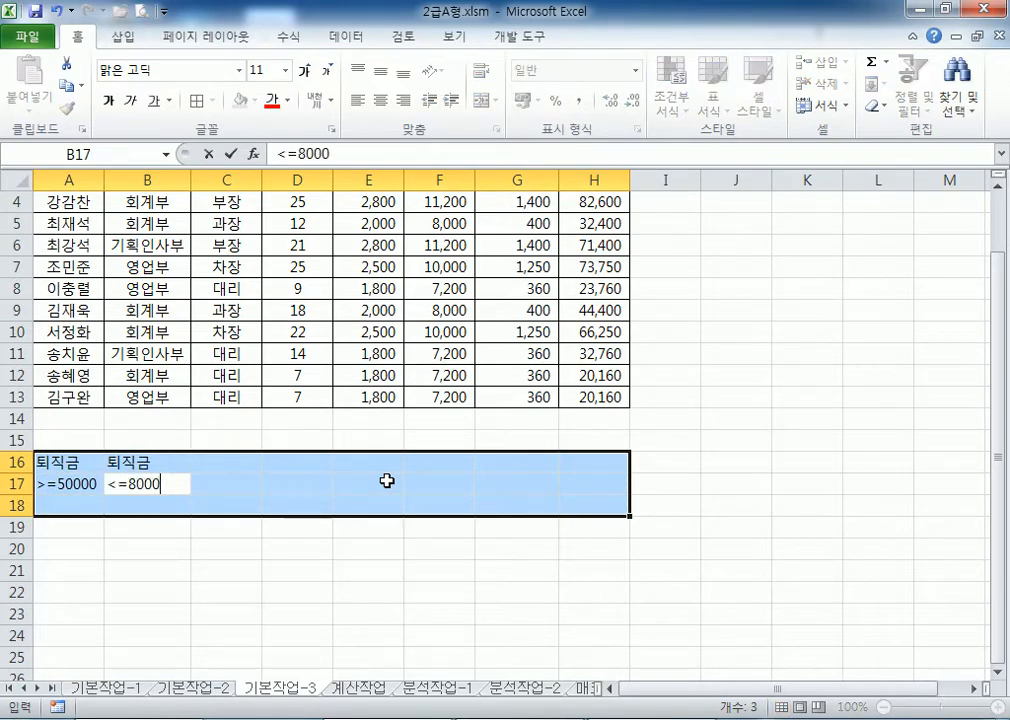
pyautogui.press('Return')
pyautogui.press('Return')
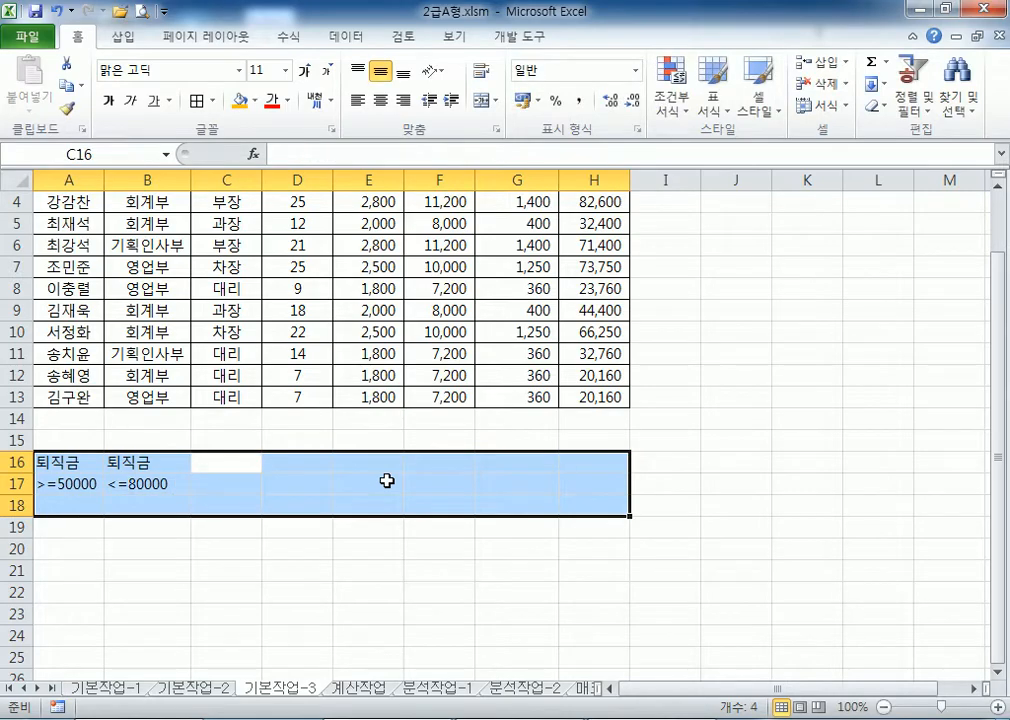
# - Add a third criteria column with the header 상여금 in C16 and the condition >=10000 in C17
pyautogui.write('상여금')
pyautogui.press('Return')
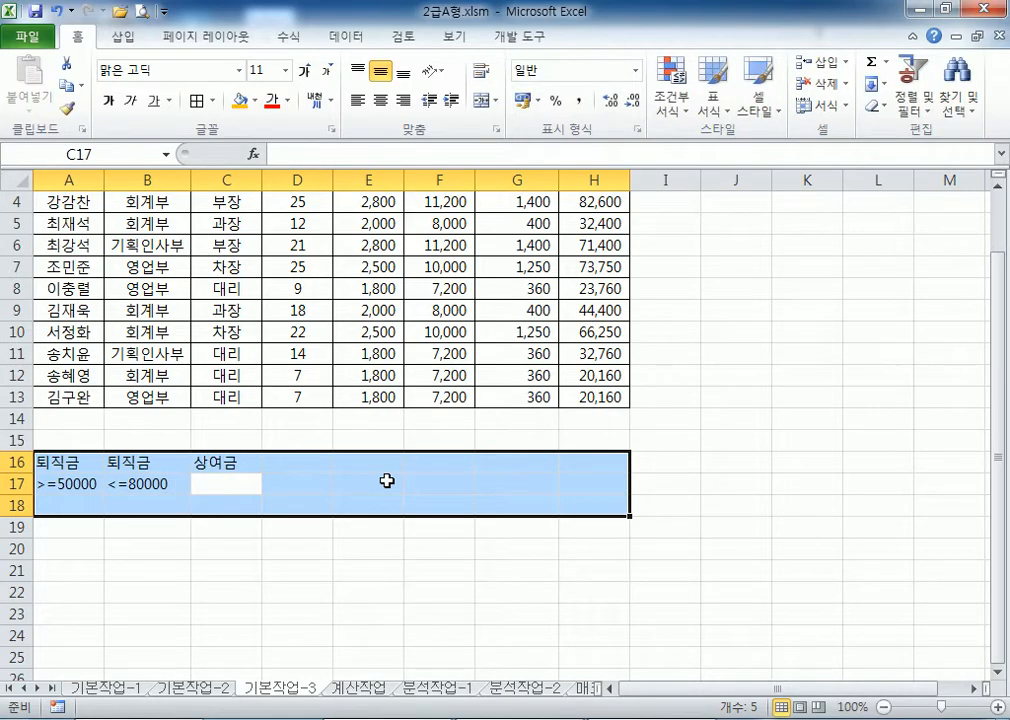
pyautogui.write('>=10000')
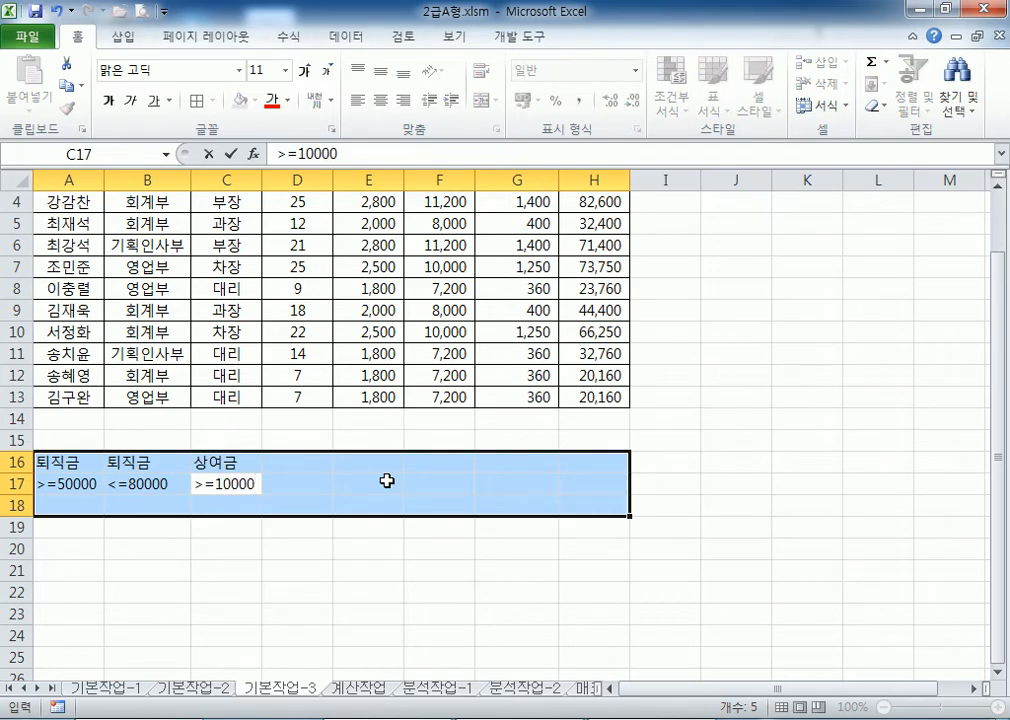
pyautogui.press('Return')
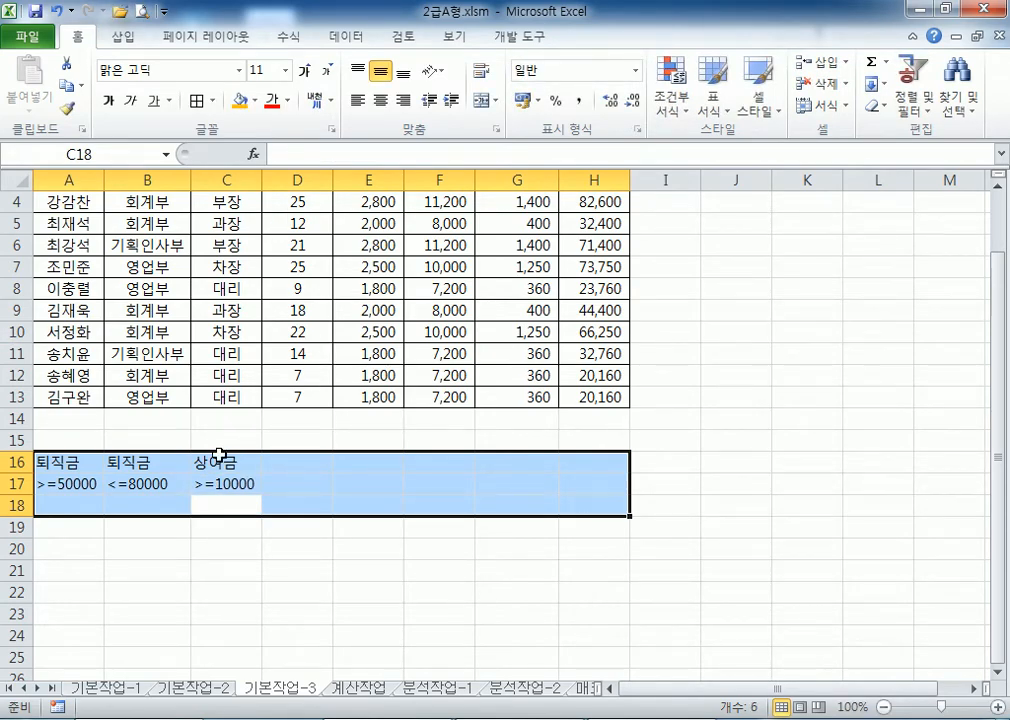
# - Examine the criteria in A16:C17, highlighting the 퇴직금 conditions, the whole block and the condition row A17:C17
pyautogui.click(80, 479)
pyautogui.scroll(5, 75, 481)
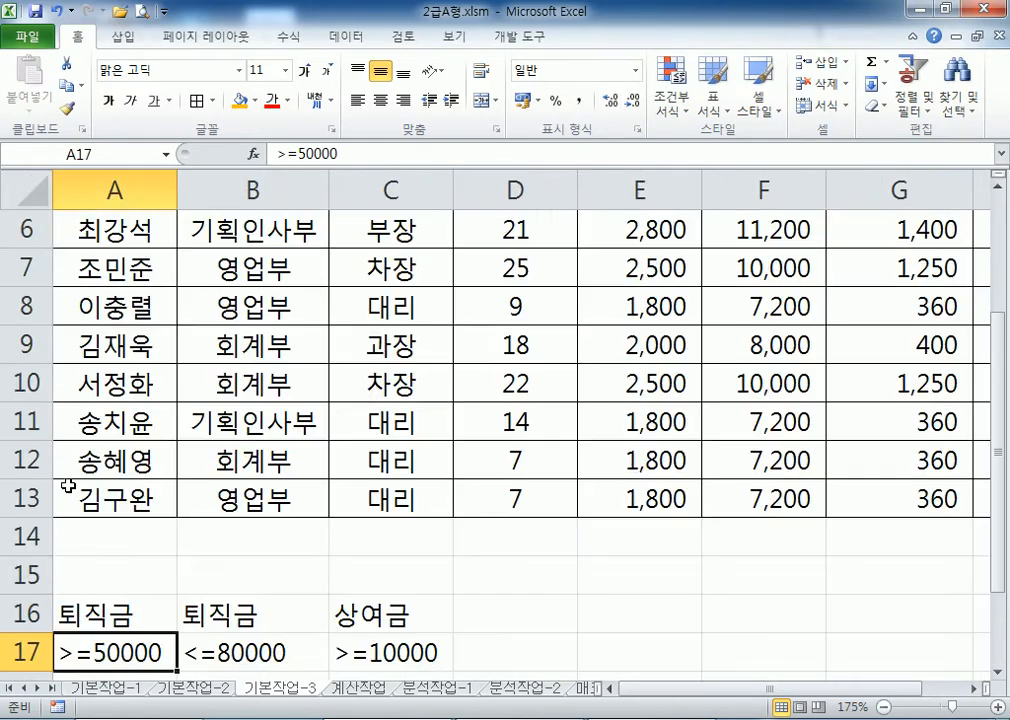
pyautogui.scroll(-1, 123, 492)
pyautogui.moveTo(131, 298); pyautogui.dragTo(215, 306)
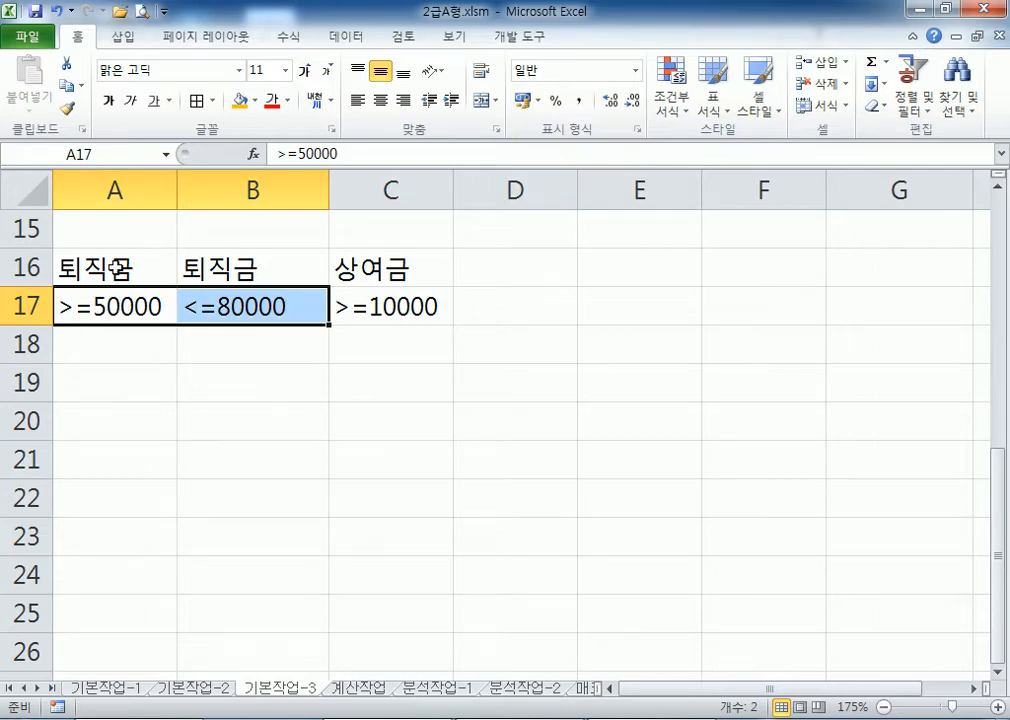
pyautogui.moveTo(108, 272); pyautogui.dragTo(345, 288)
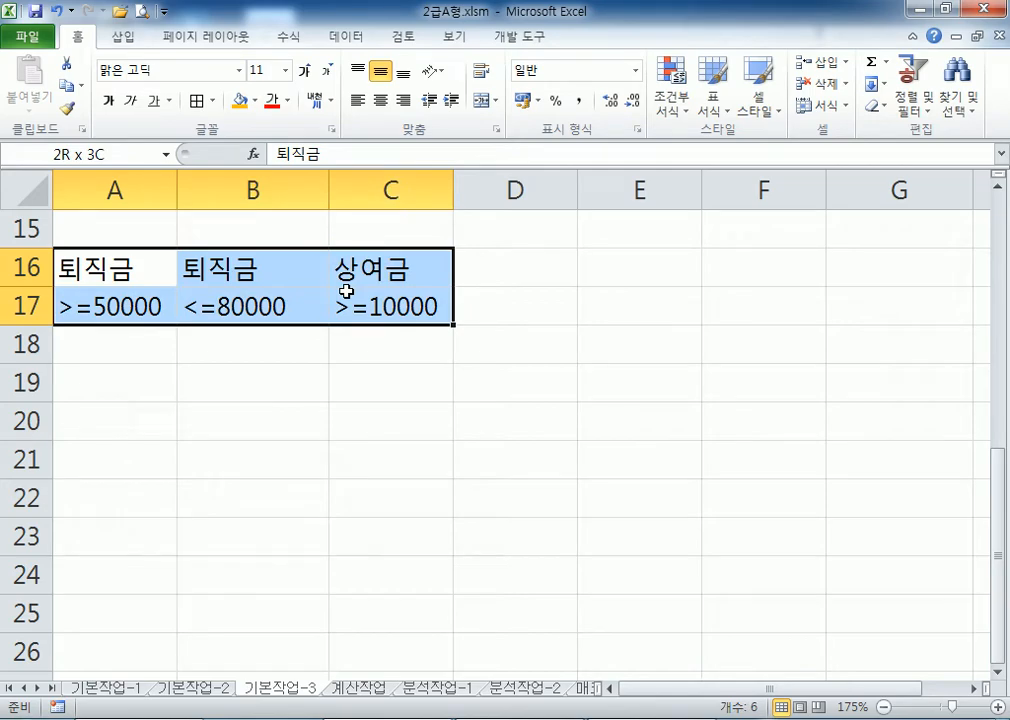
pyautogui.moveTo(120, 306); pyautogui.dragTo(333, 314)
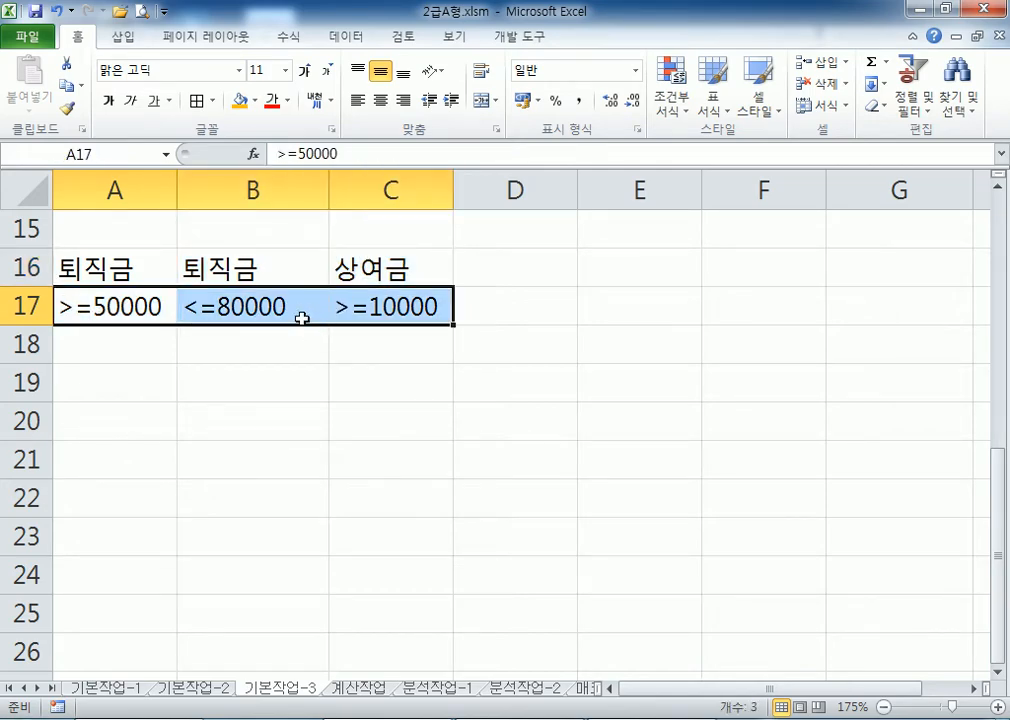
# - Compare the criteria header in A16 with the table headers 상여금 in F3 and 퇴직금 in H3
pyautogui.scroll(-2, 300, 318)
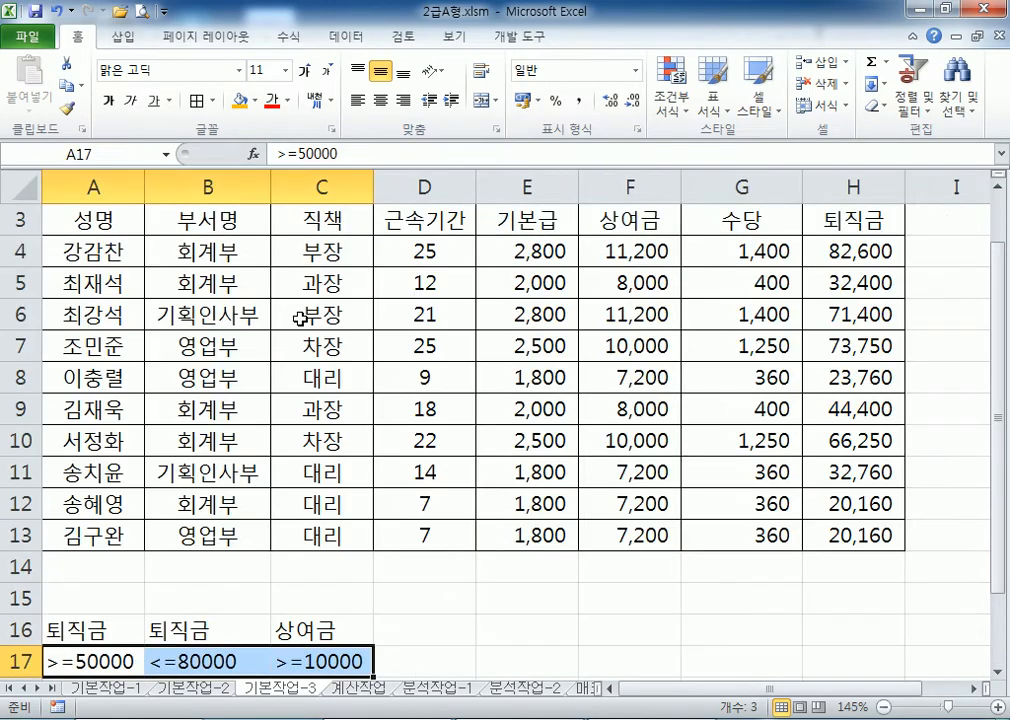
pyautogui.scroll(-2, 563, 245)
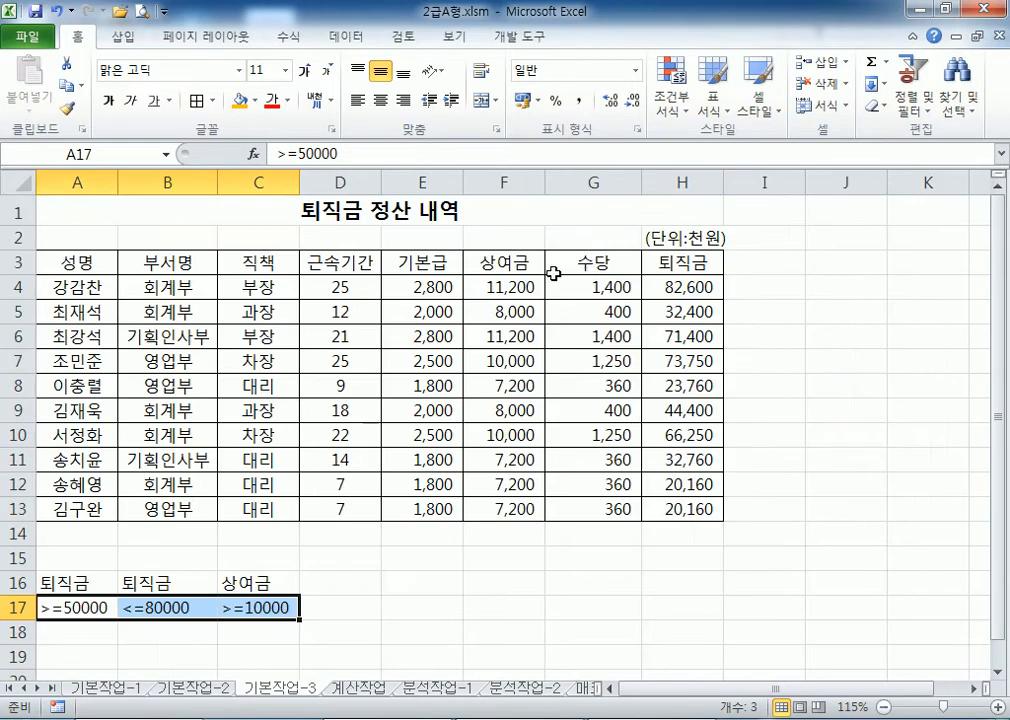
pyautogui.click(505, 265)
pyautogui.click(74, 582)
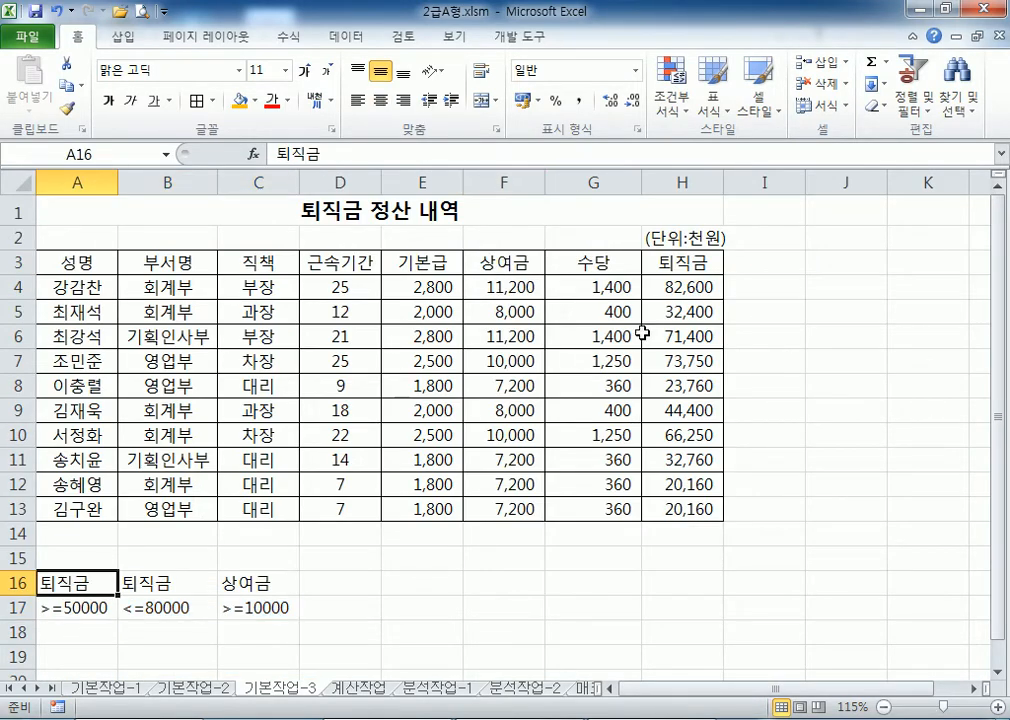
pyautogui.click(662, 260)
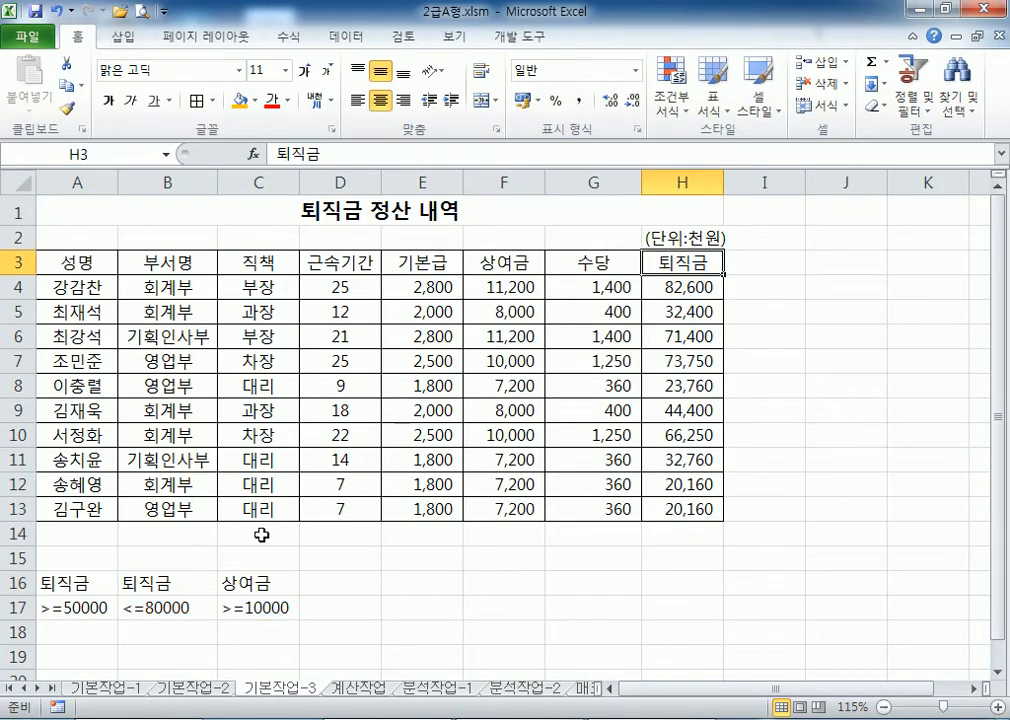
# - Insert a space between 퇴직 and 금 in the A16 criteria header and remove it again
pyautogui.scroll(-1, 325, 541)
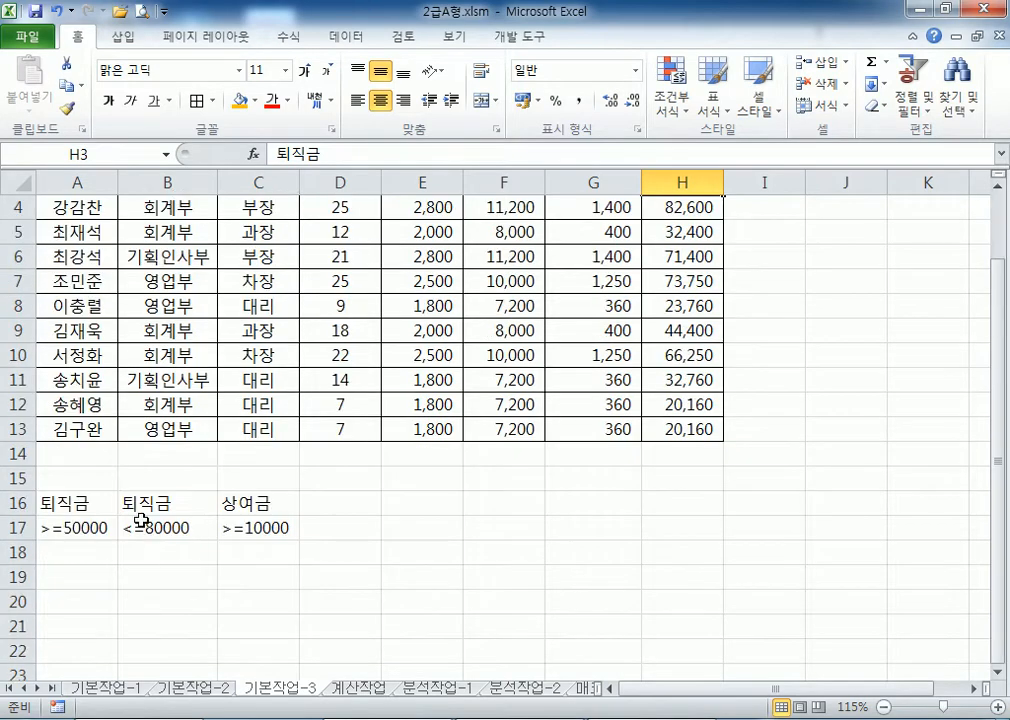
pyautogui.doubleClick(86, 501)
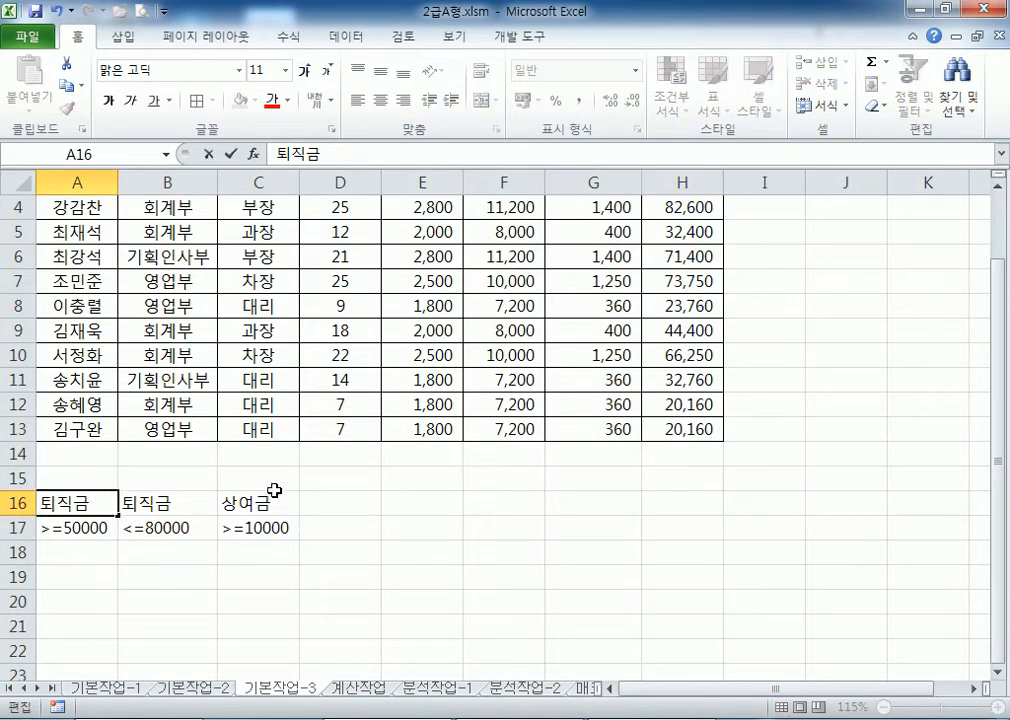
pyautogui.click(77, 500)
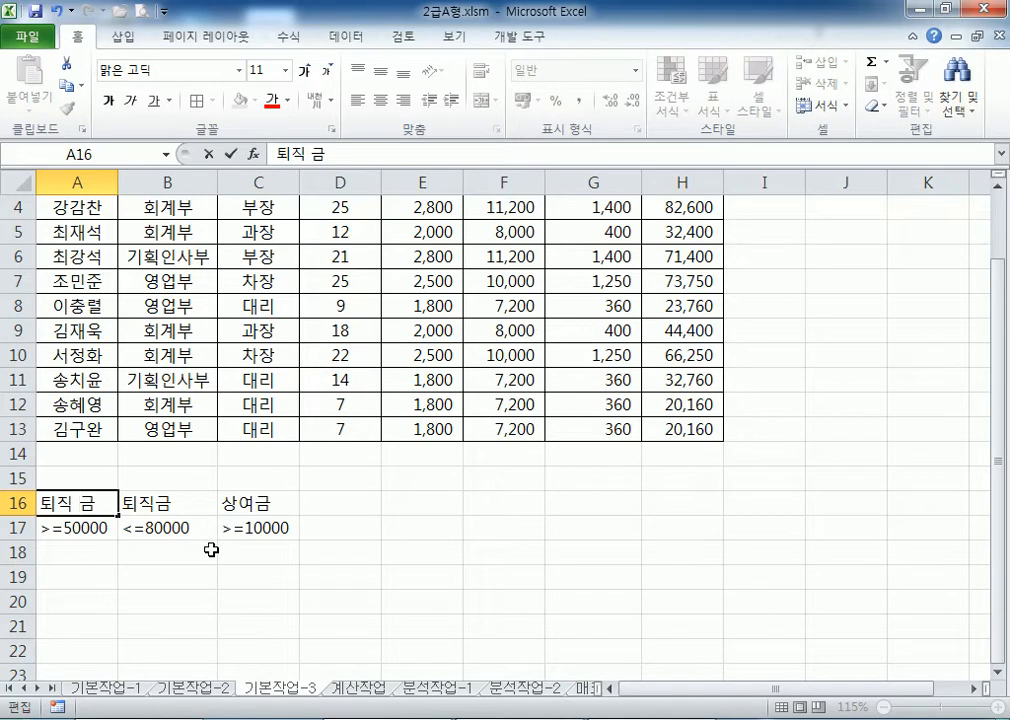
pyautogui.press('BackSpace')
pyautogui.click(593, 330)
# - Check the table header 퇴직금 in H3 against the criteria headers in A16 and B16, and the 상여금 column
pyautogui.scroll(1, 680, 259)
pyautogui.click(679, 261)
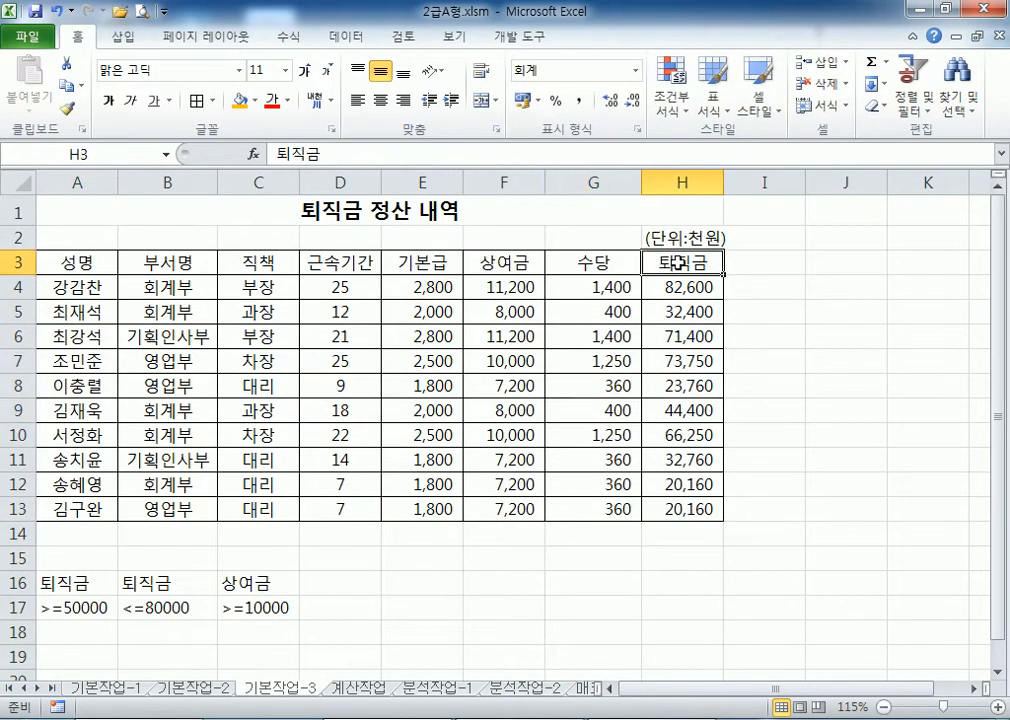
pyautogui.click(85, 583)
pyautogui.click(152, 583)
pyautogui.click(516, 285)
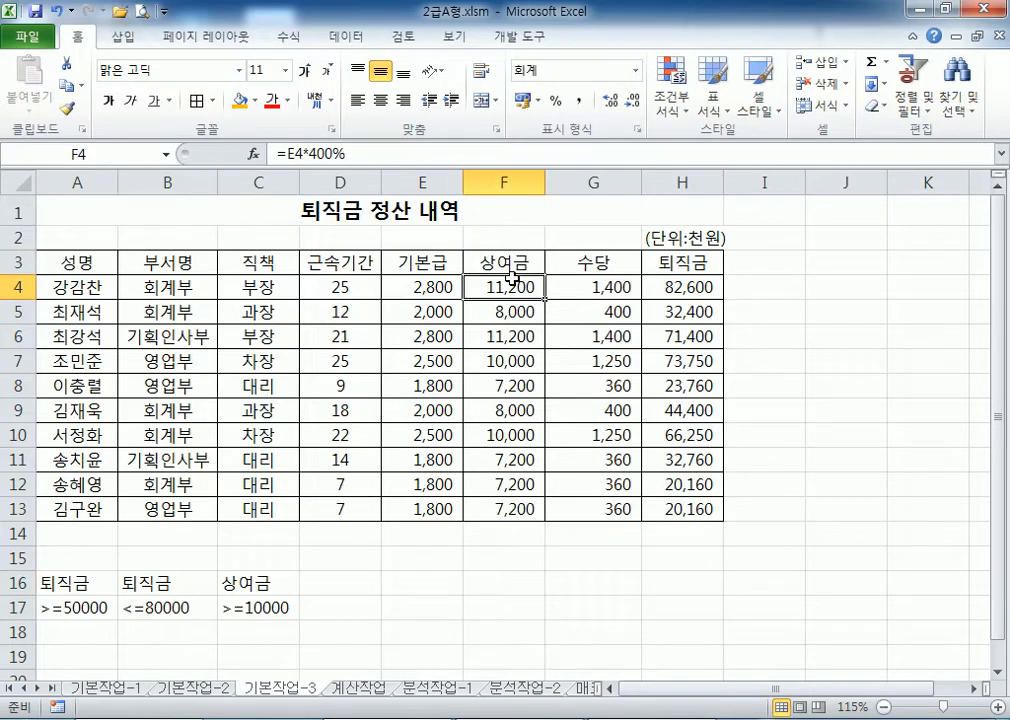
# - Move the two 퇴직금 conditions from A16:B17 to D16:E17, highlight the rows A16:H18, and undo the move
pyautogui.click(243, 580)
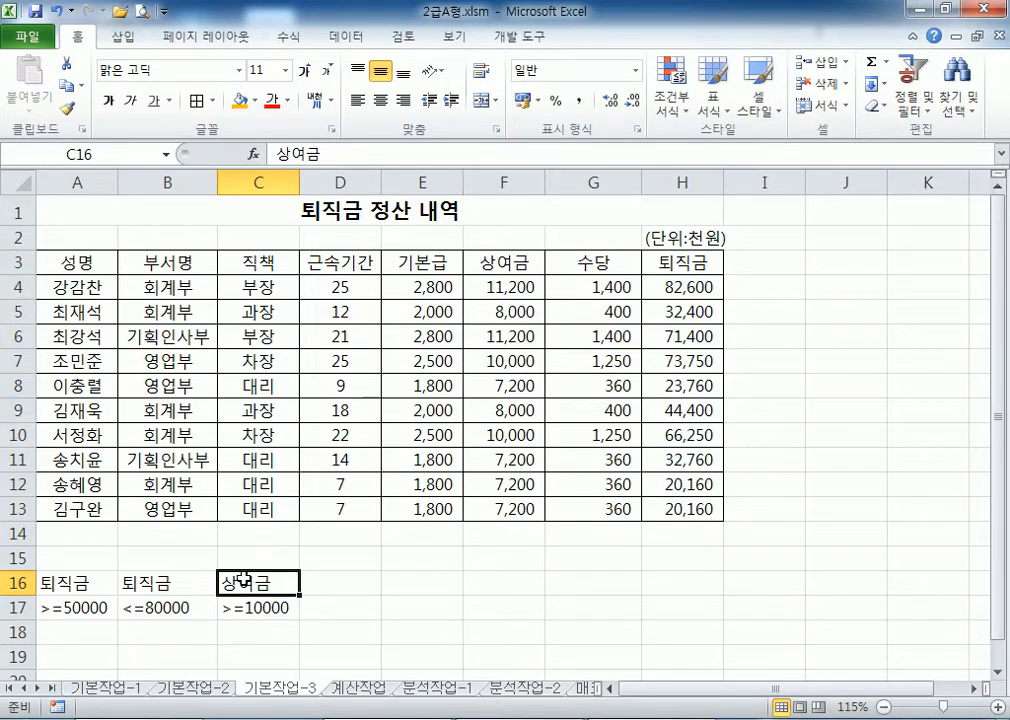
pyautogui.click(282, 418)
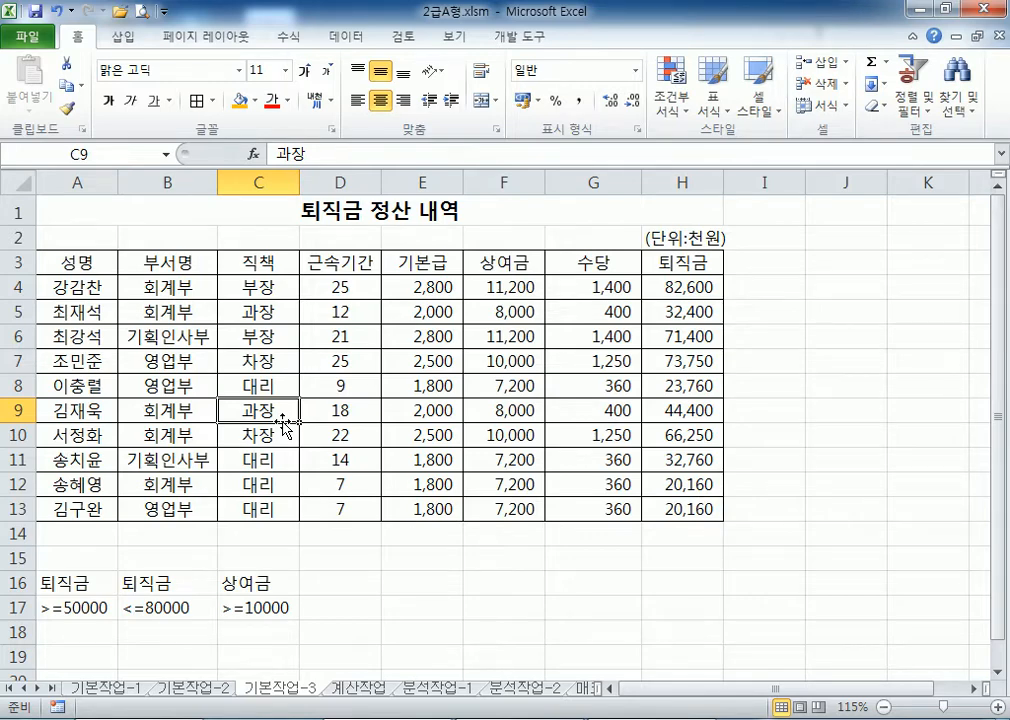
pyautogui.moveTo(88, 586); pyautogui.dragTo(424, 612)
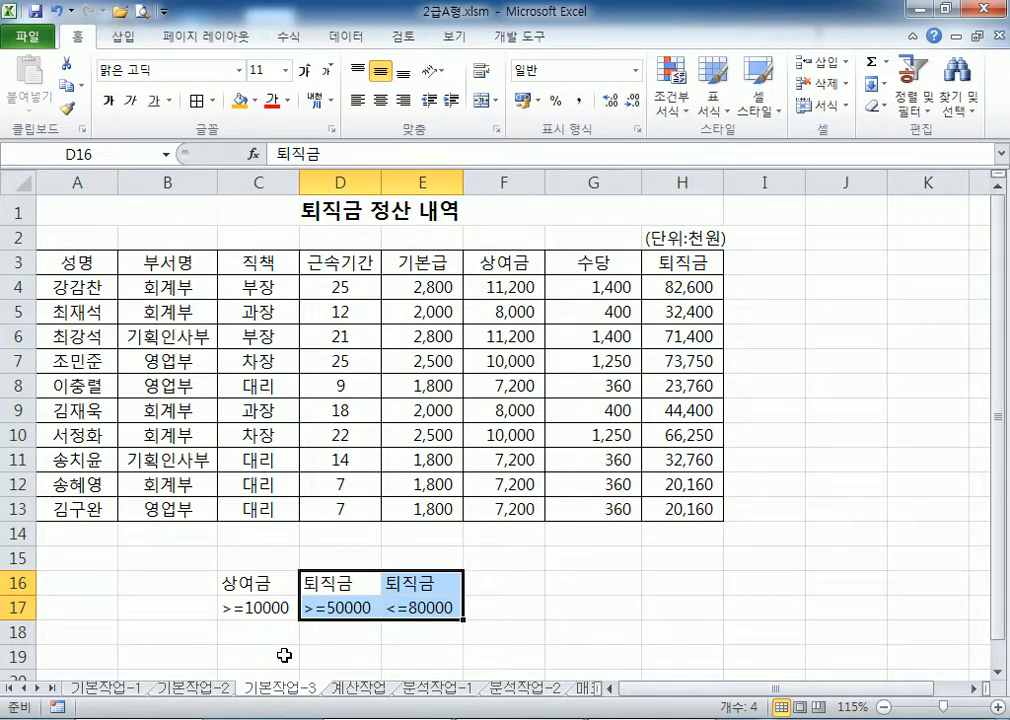
pyautogui.moveTo(72, 580); pyautogui.dragTo(670, 635)
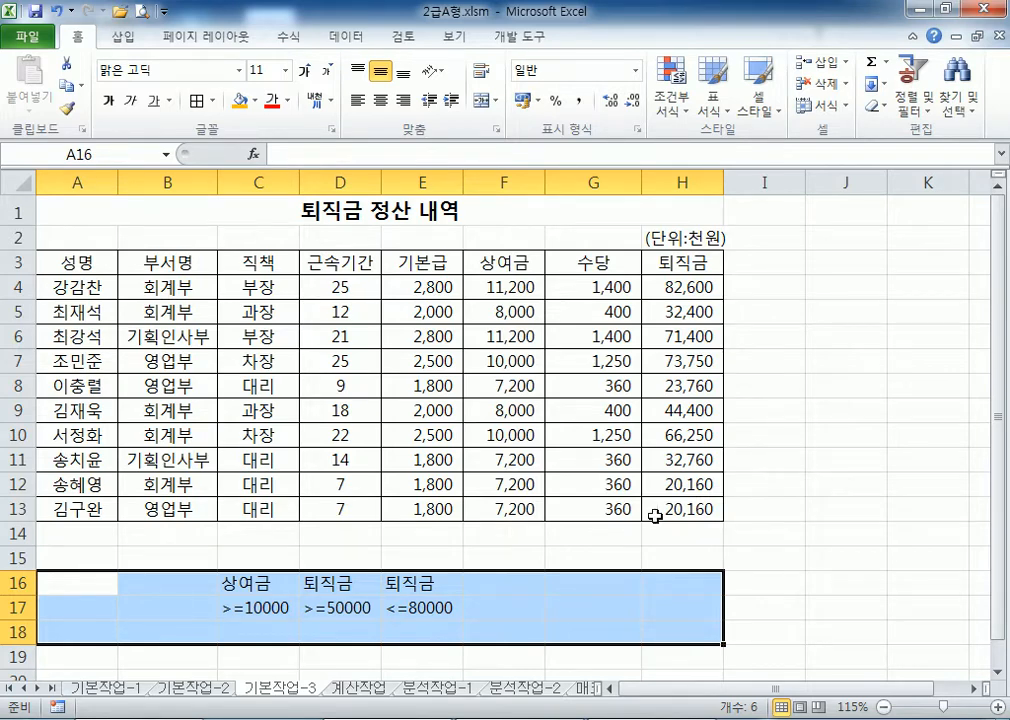
pyautogui.click(525, 266)
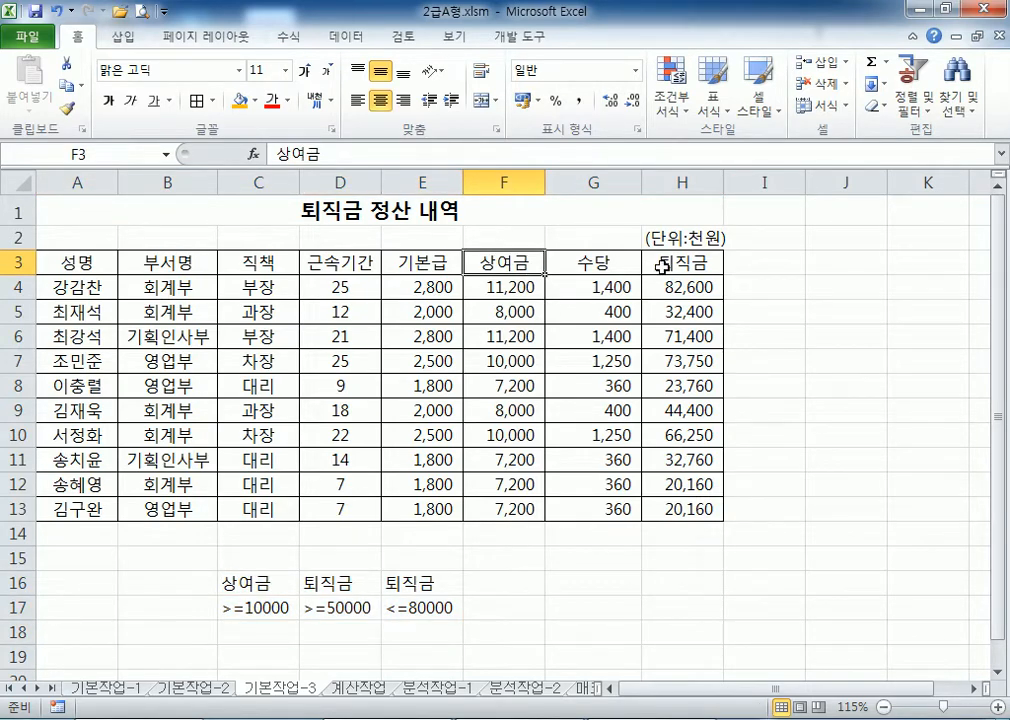
pyautogui.hotkey('ctrl', 'z')
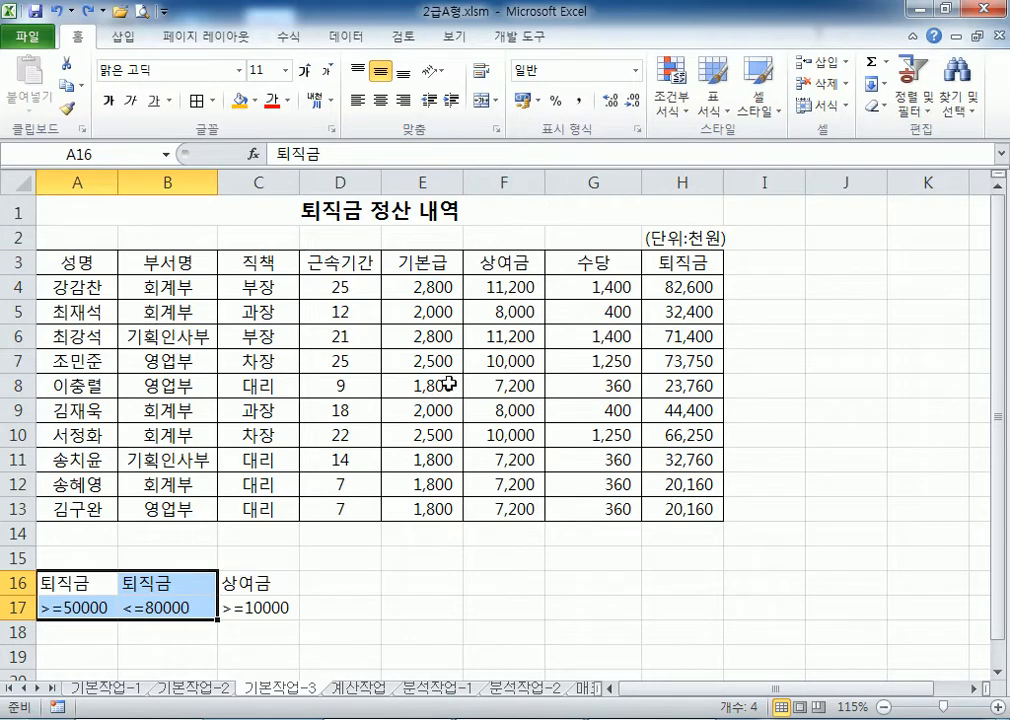
# - Copy the table header 퇴직금 from H3 into cells E16 and F16
pyautogui.click(700, 262)
pyautogui.hotkey('ctrl', 'c')
pyautogui.click(432, 585)
pyautogui.hotkey('ctrl', 'v')
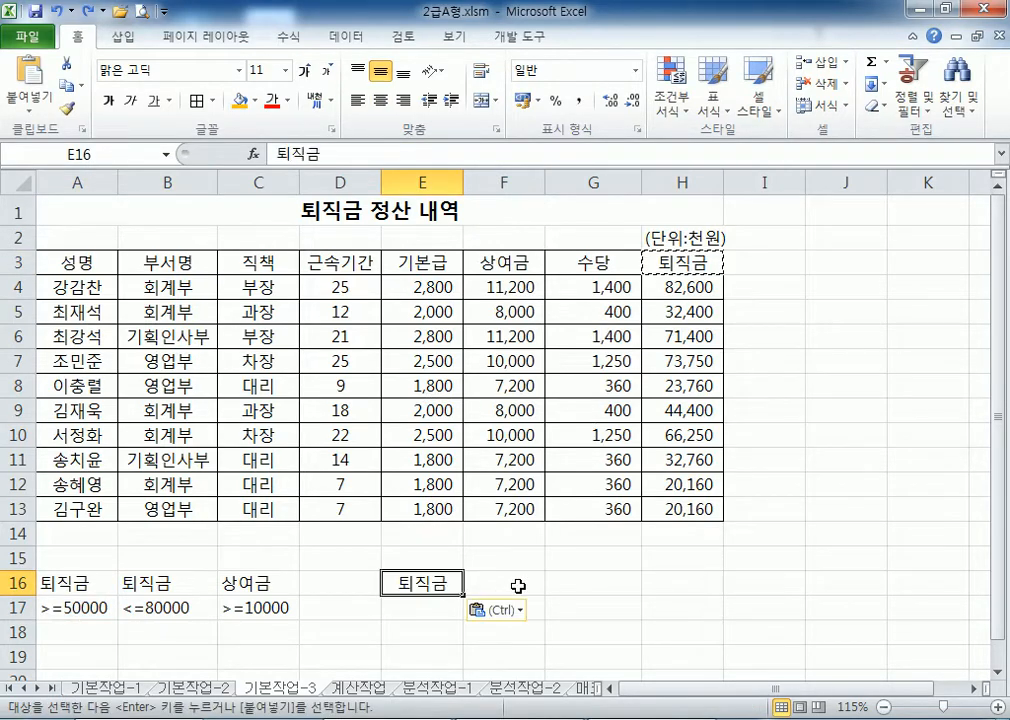
pyautogui.click(530, 583)
pyautogui.hotkey('ctrl', 'v')
# - Copy the table header 상여금 from F3 into G16 and highlight the copied header block with the row below it
pyautogui.click(520, 268)
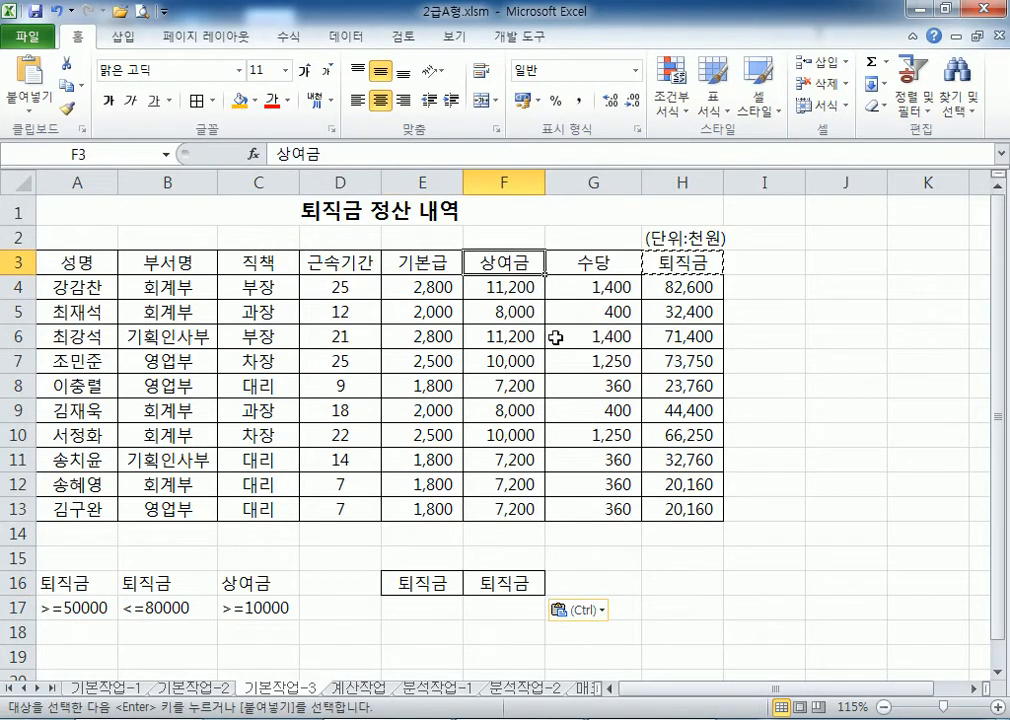
pyautogui.hotkey('ctrl', 'c')
pyautogui.click(586, 582)
pyautogui.hotkey('ctrl', 'v')
pyautogui.moveTo(441, 590); pyautogui.dragTo(577, 620)
# - Undo the three header copies in E16:G16 and clear the copy marking
pyautogui.hotkey('ctrl', 'z')
pyautogui.hotkey('ctrl', 'z')
pyautogui.hotkey('ctrl', 'z')
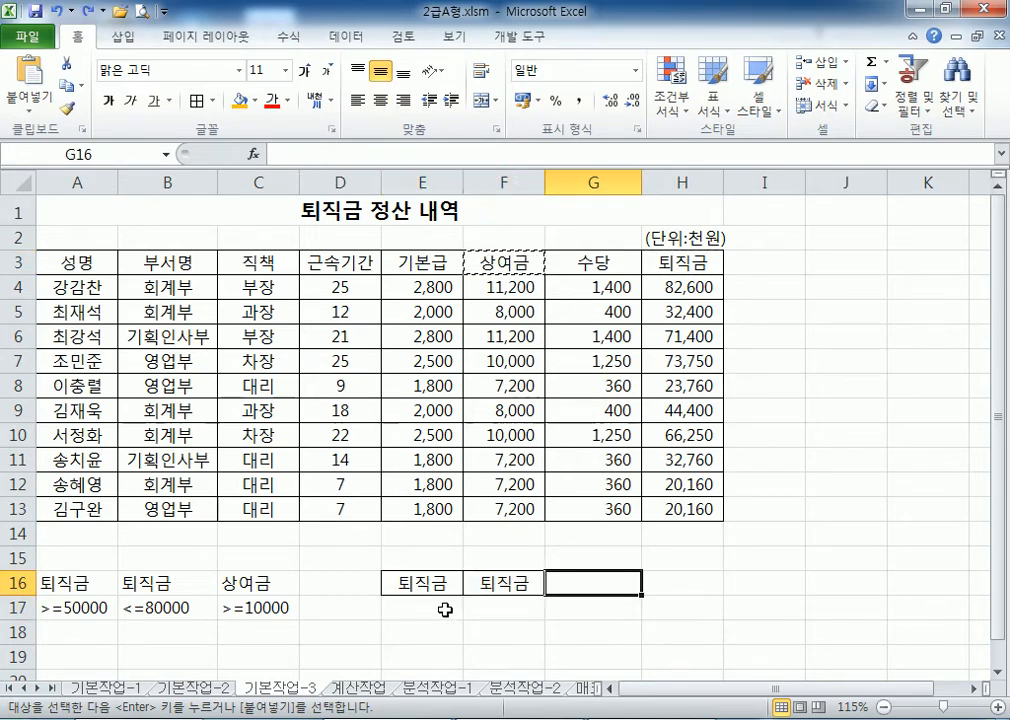
pyautogui.click(396, 565)
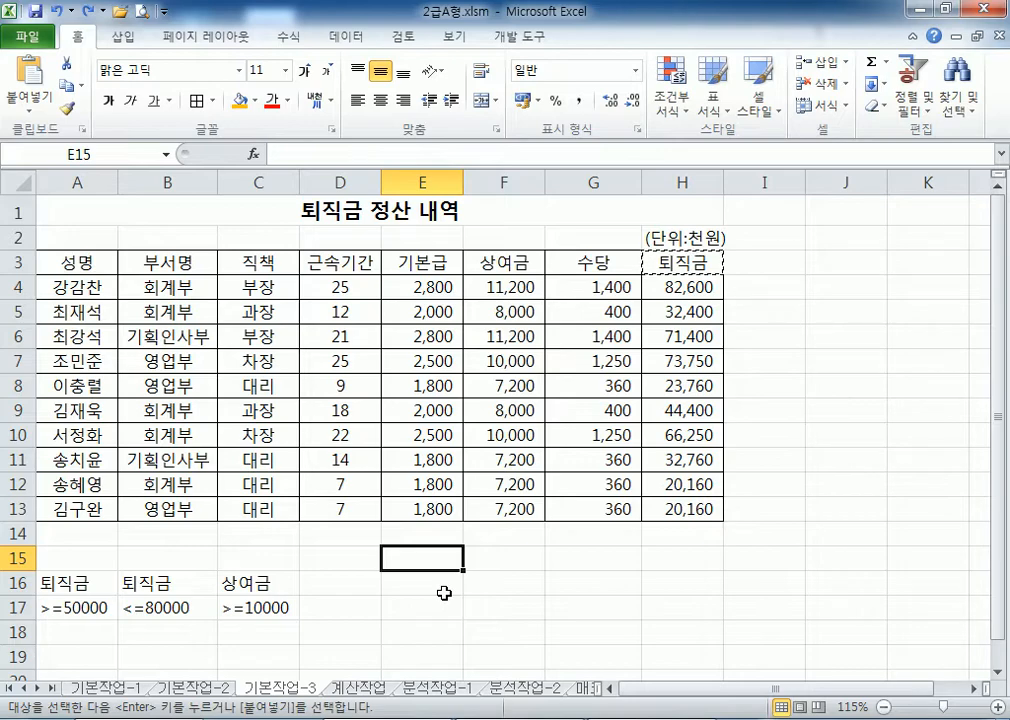
pyautogui.press('Escape')
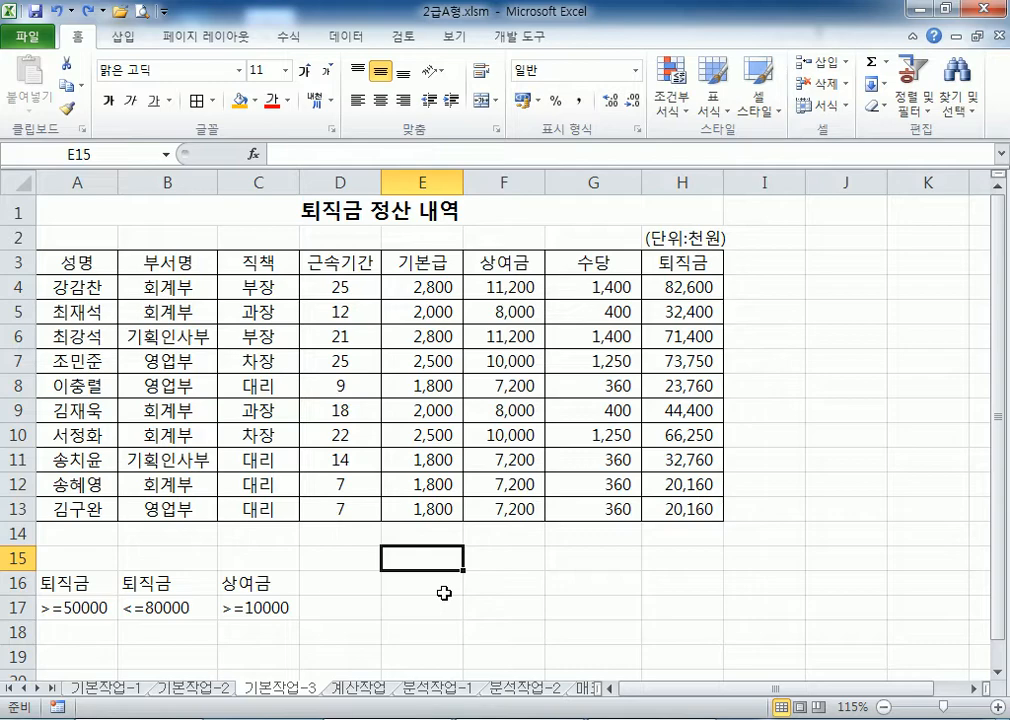
# - Try to start an advanced filter from the single table cell D5, and cancel it
pyautogui.click(311, 298)
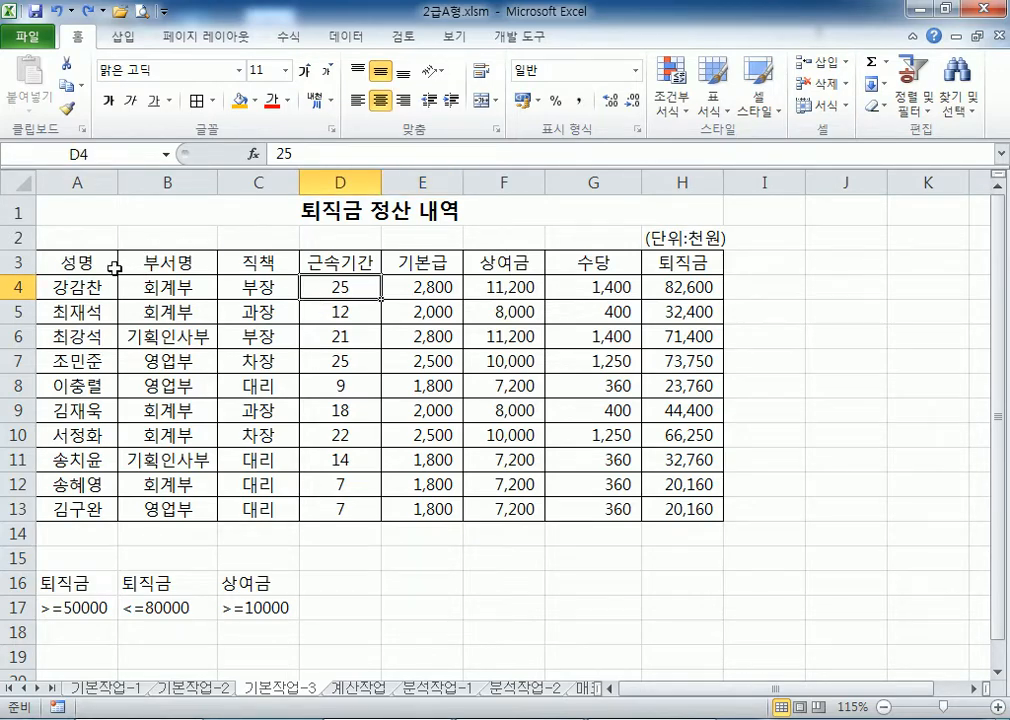
pyautogui.scroll(-1, 114, 273)
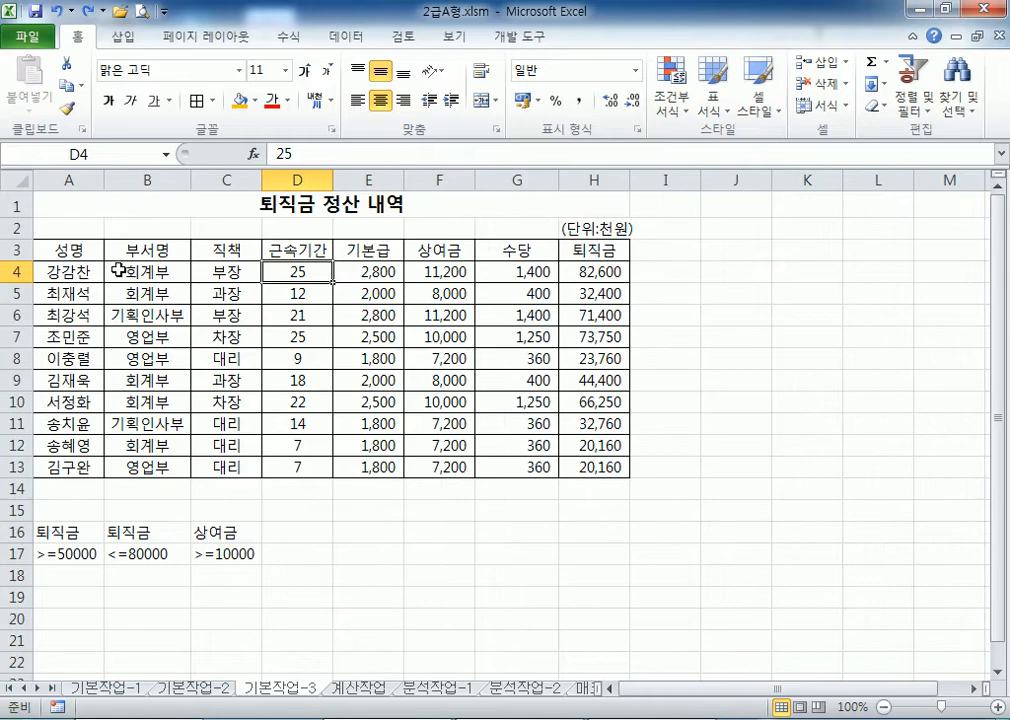
pyautogui.click(266, 293)
pyautogui.click(352, 40)
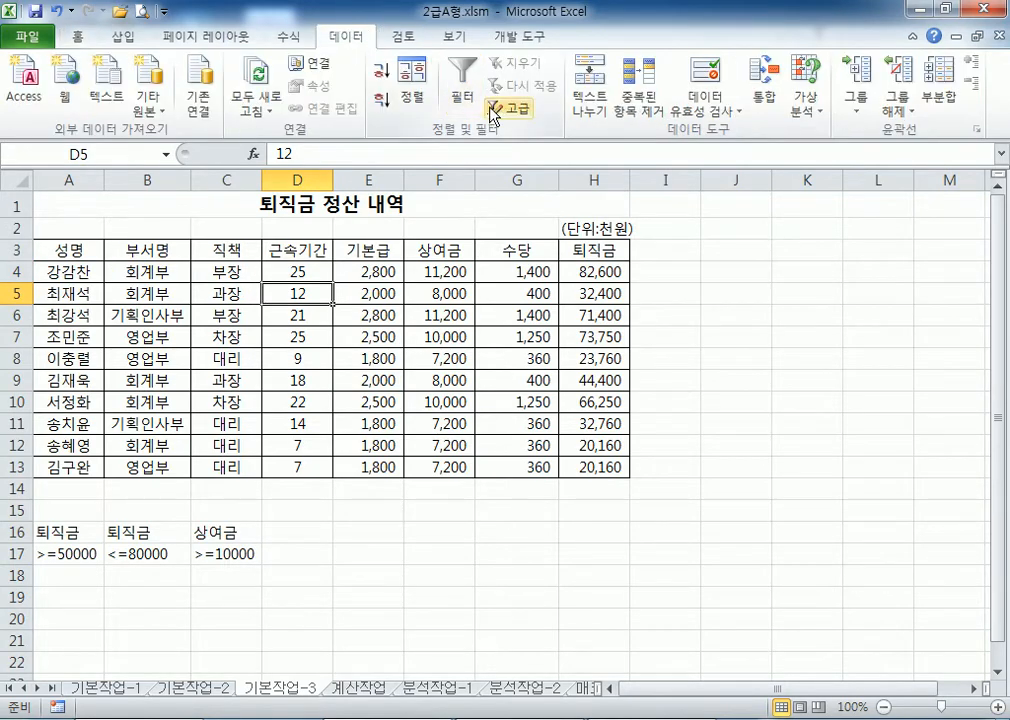
pyautogui.click(508, 117)
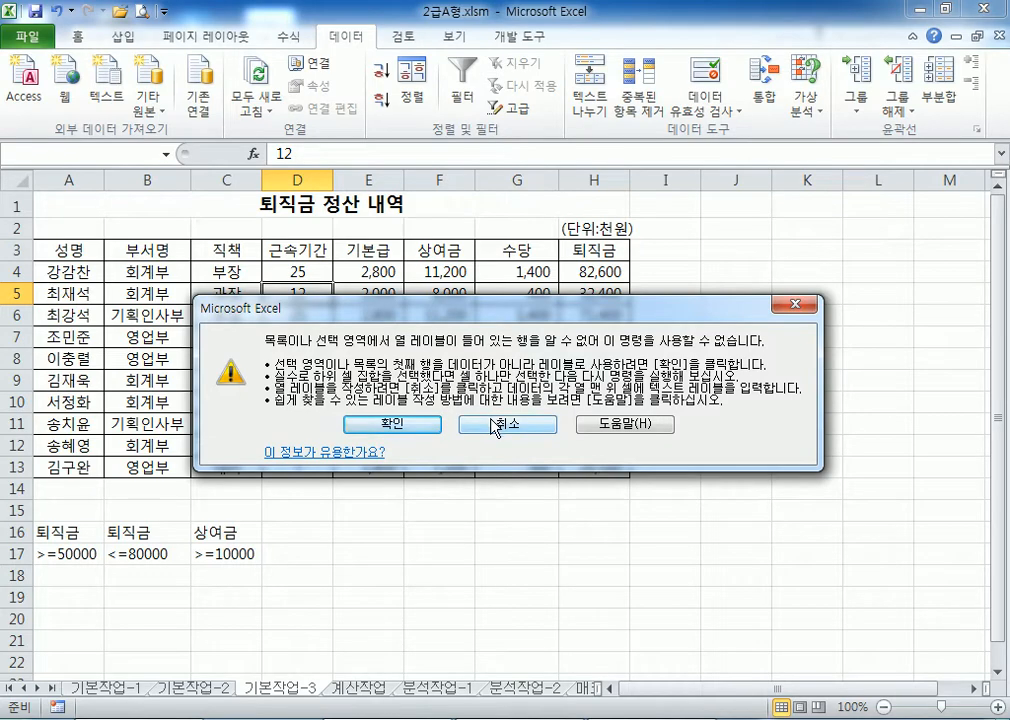
pyautogui.click(495, 428)
# - Examine the title in A1 and the unit label in H2, comparing the range A1:H13 with the table range A3:H13
pyautogui.click(291, 205)
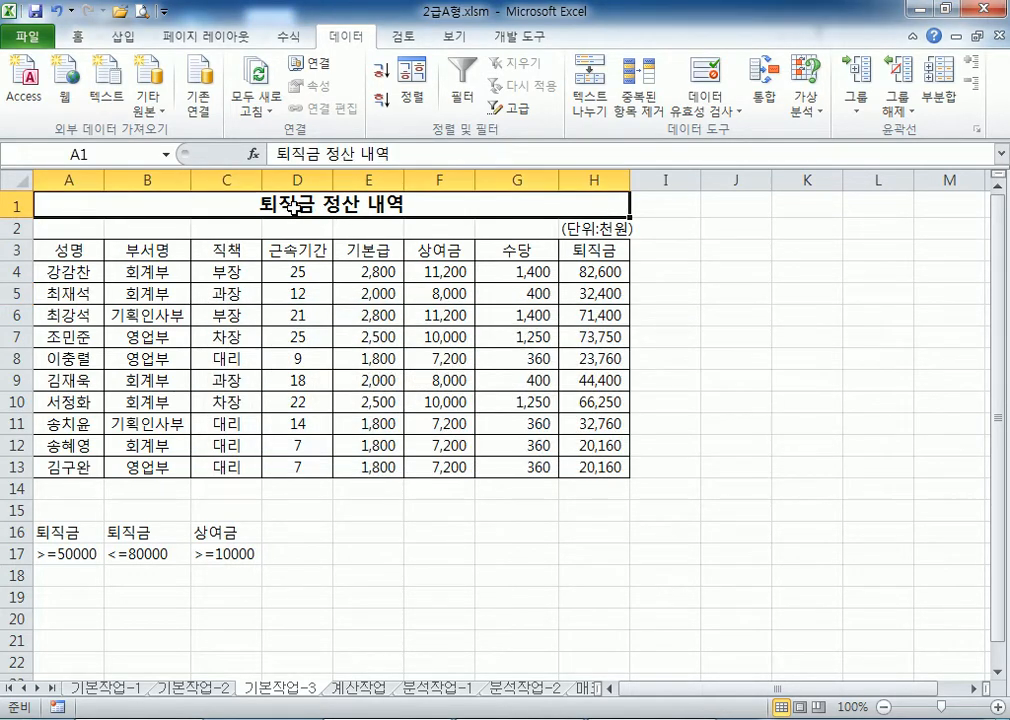
pyautogui.click(584, 228)
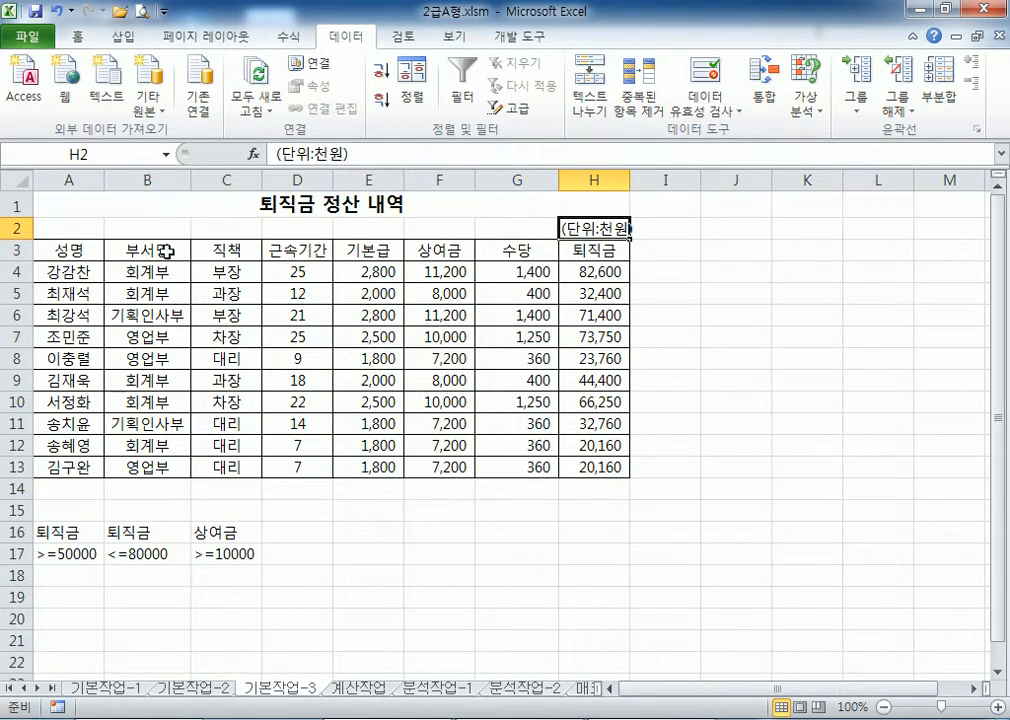
pyautogui.moveTo(151, 205); pyautogui.dragTo(610, 467)
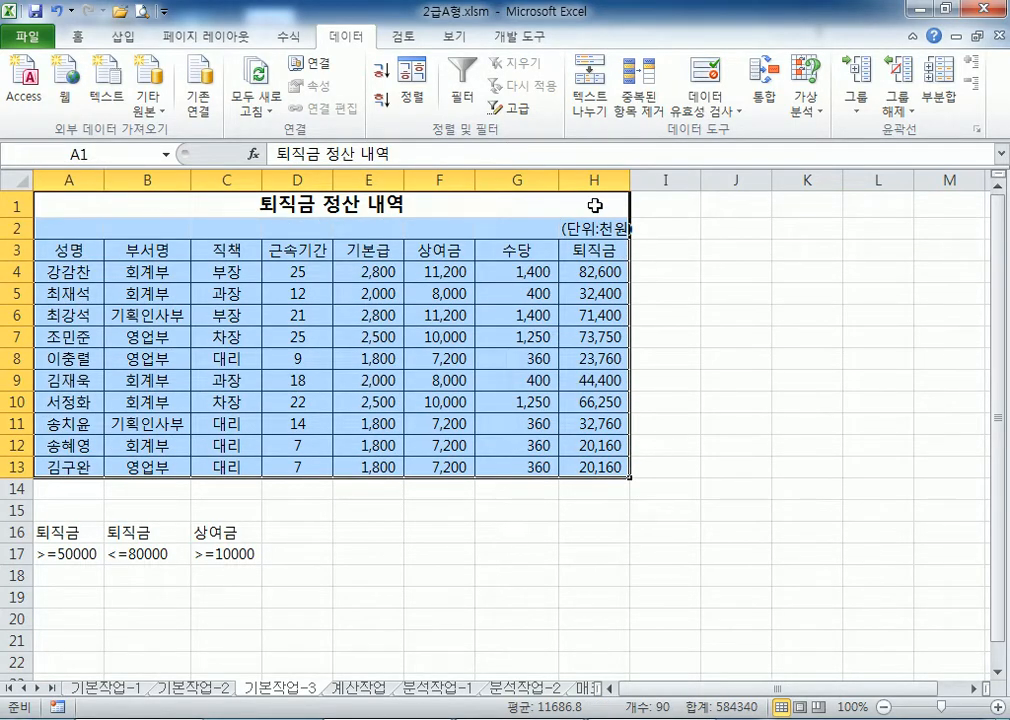
pyautogui.moveTo(615, 210); pyautogui.dragTo(590, 228)
pyautogui.click(600, 284)
pyautogui.moveTo(84, 249); pyautogui.dragTo(585, 465)
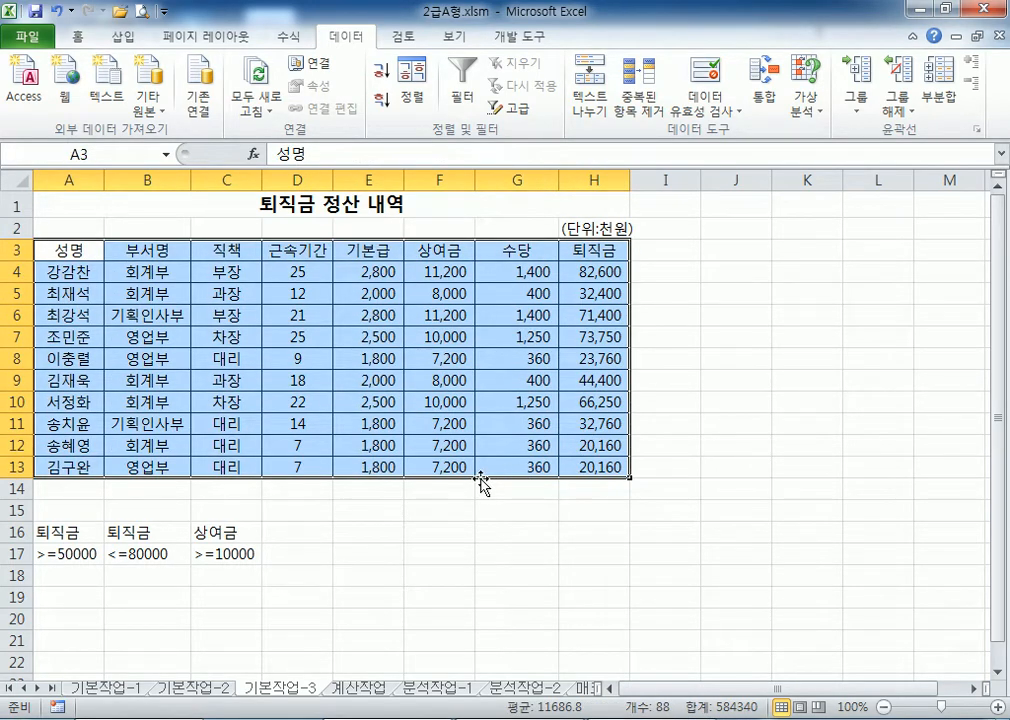
pyautogui.click(276, 339)
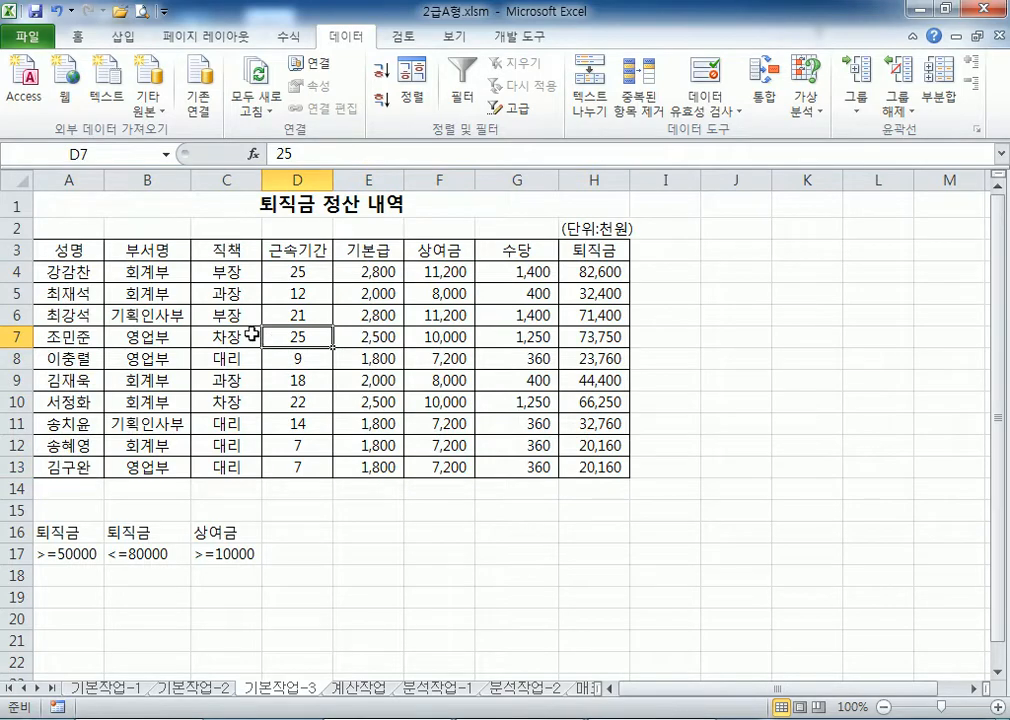
# - Insert a blank row above the table's header row 3
pyautogui.rightClick(16, 249)
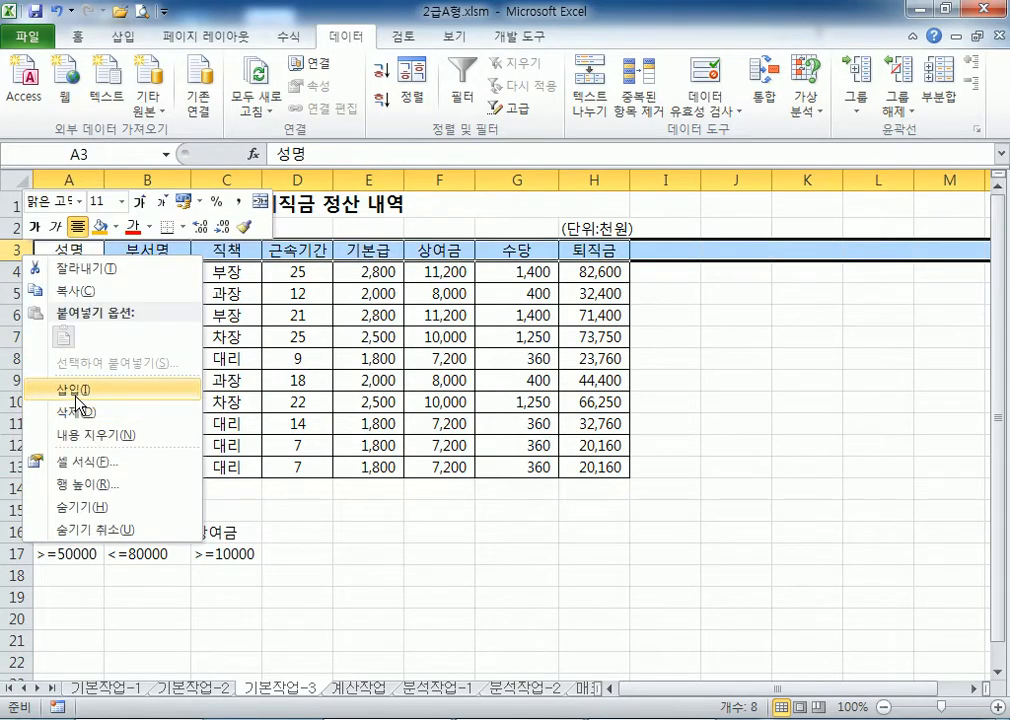
pyautogui.click(55, 388)
pyautogui.click(600, 290)
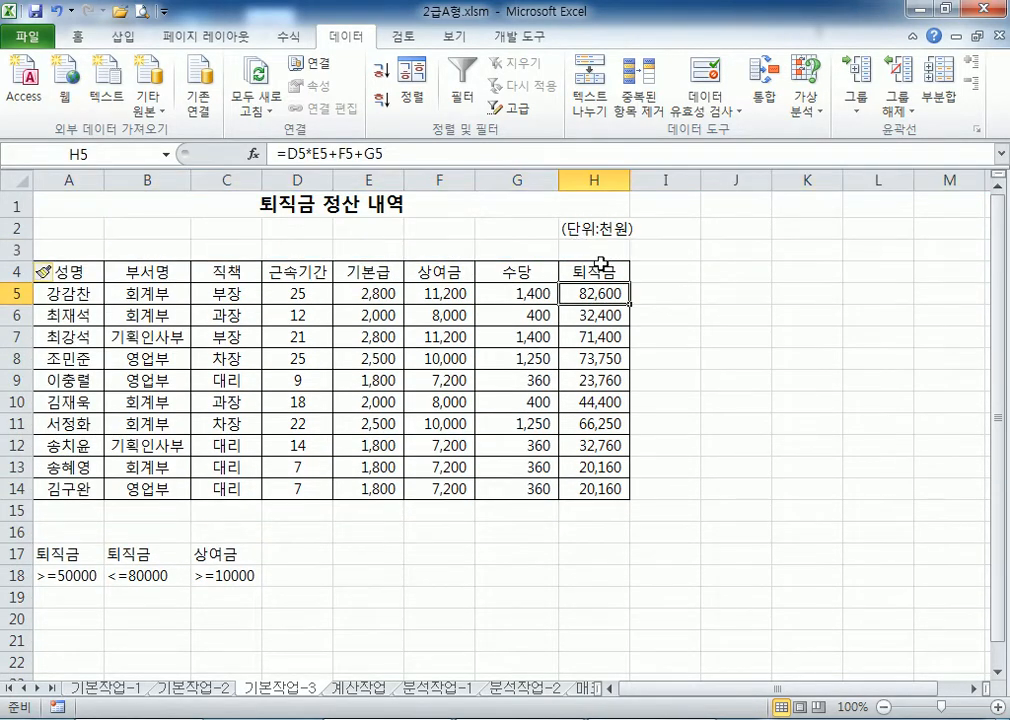
# - Open the advanced filter from table cell G8, cancel it, and undo the row insertion
pyautogui.click(525, 354)
pyautogui.click(516, 110)
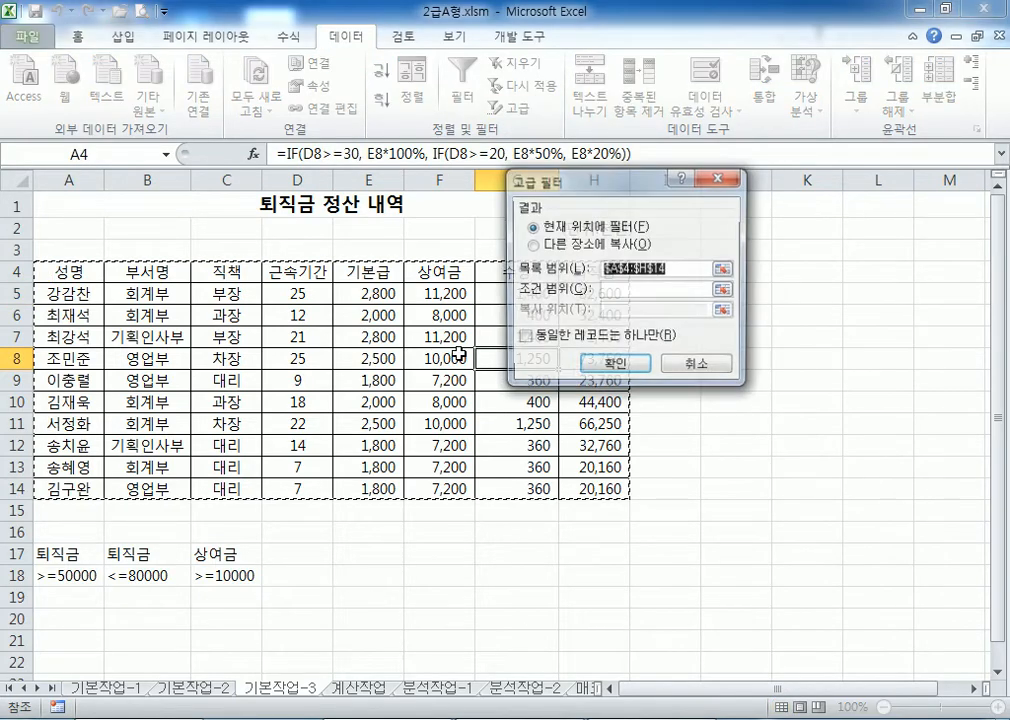
pyautogui.press('Escape')
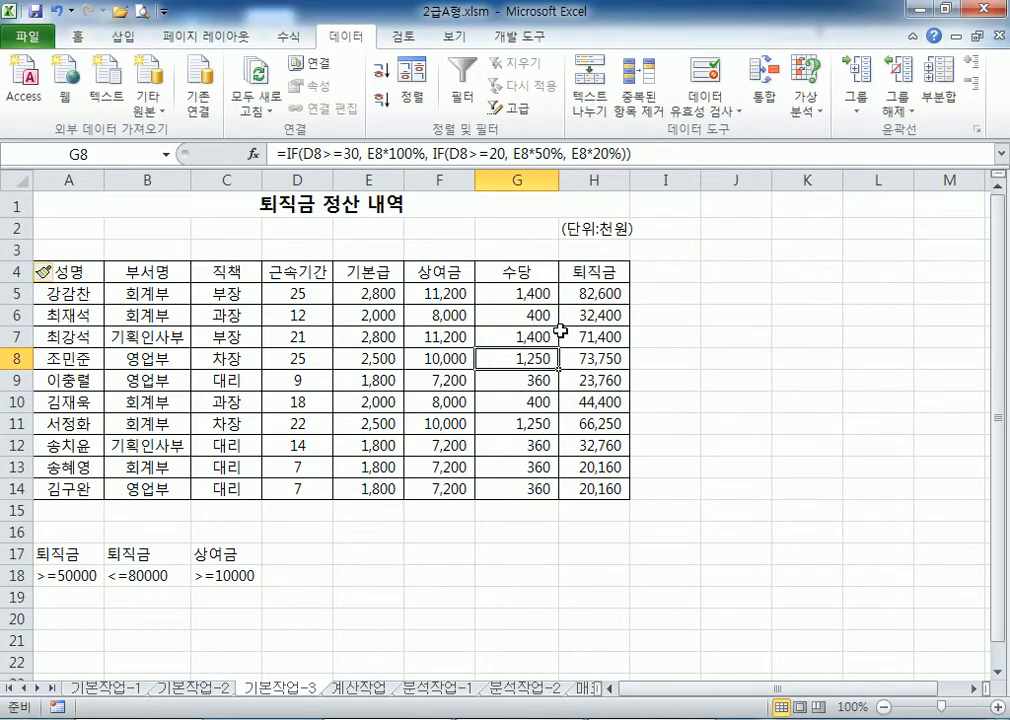
pyautogui.hotkey('ctrl', 'z')
# - Check the unit label in H2 and the title in A1 against the table's header row
pyautogui.click(572, 232)
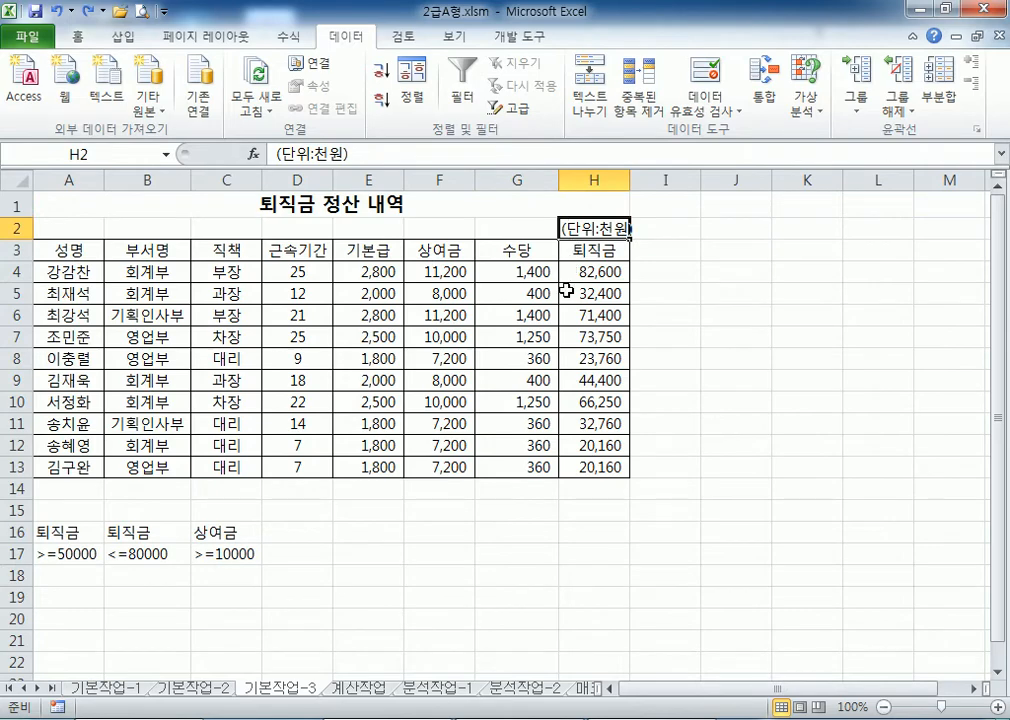
pyautogui.click(376, 203)
pyautogui.click(509, 254)
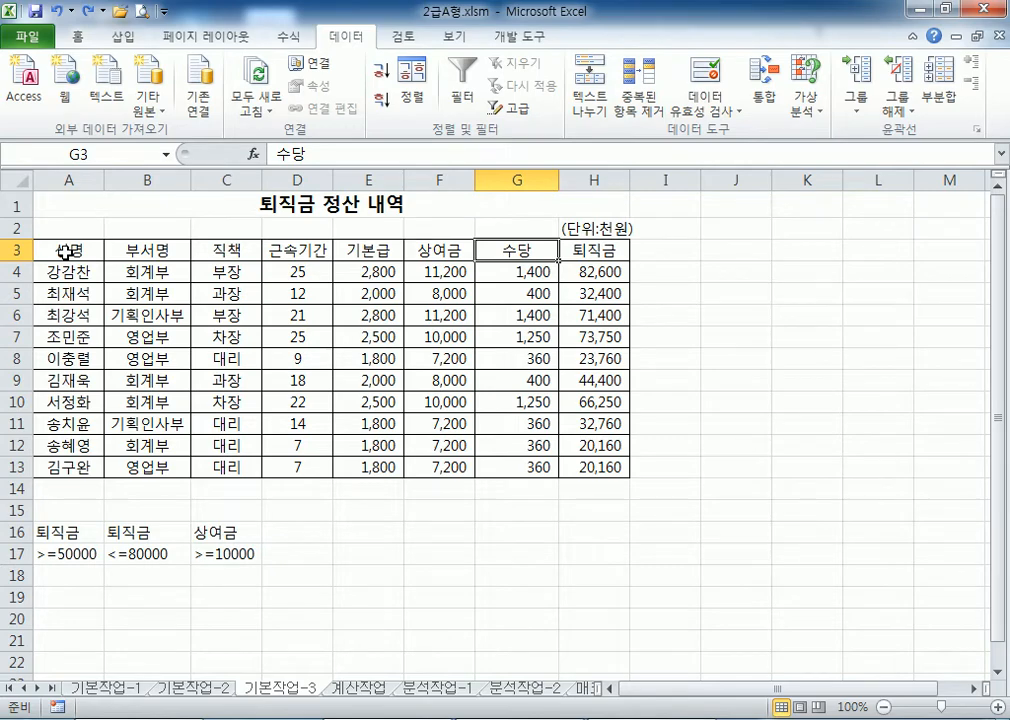
# - Start an advanced filter on the list range A3:H13, set to copy the results to another location
pyautogui.moveTo(42, 252); pyautogui.dragTo(572, 467)
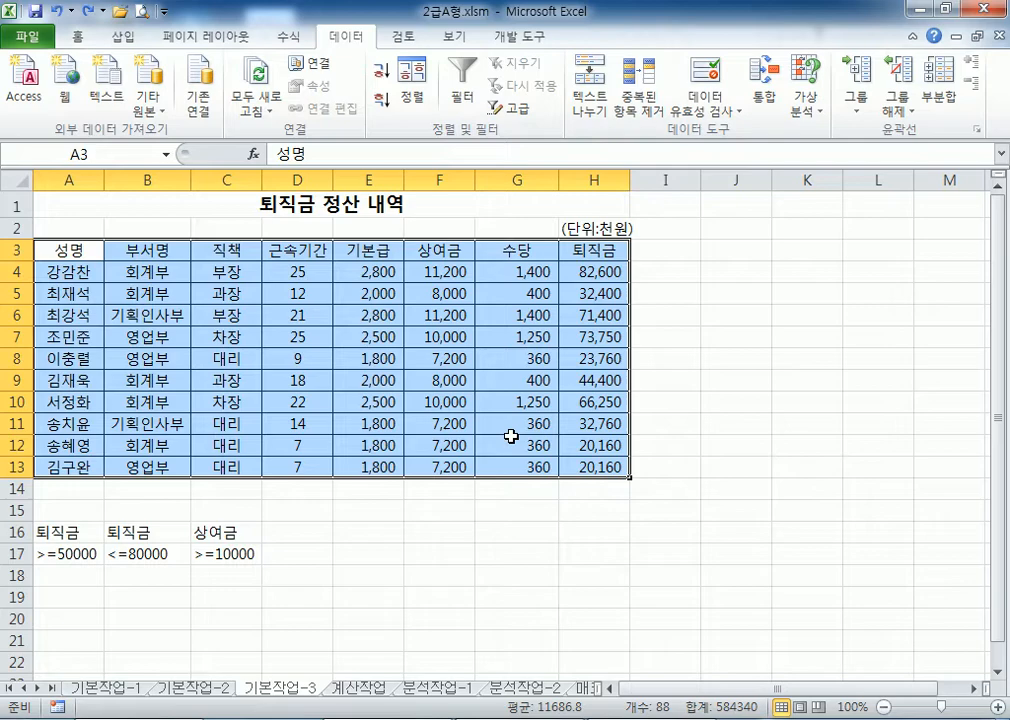
pyautogui.click(517, 109)
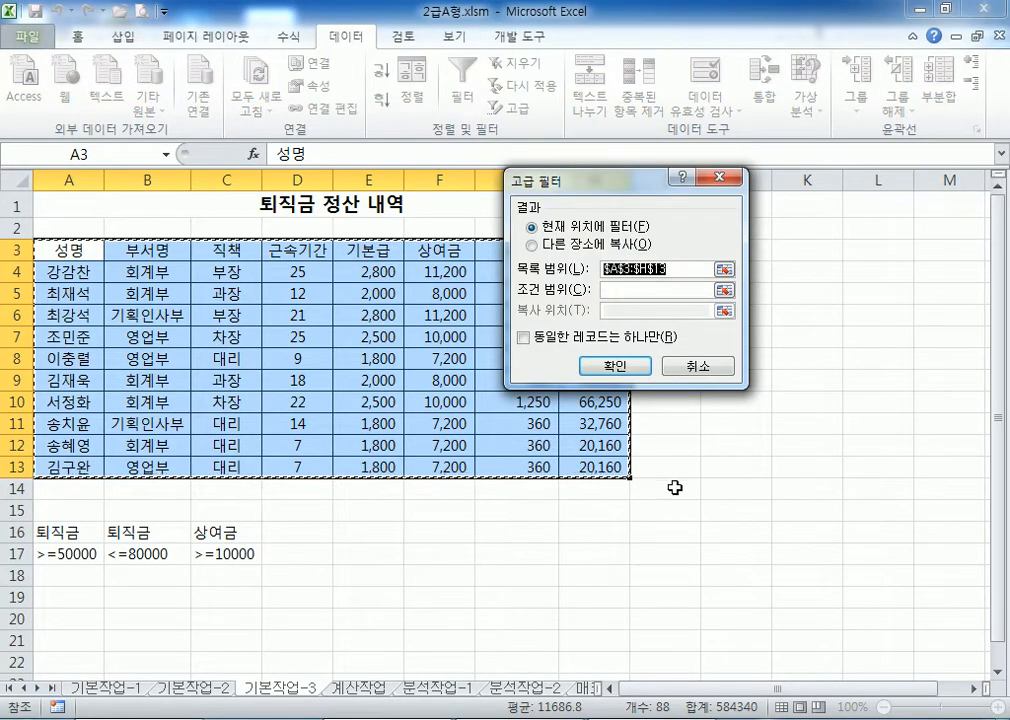
pyautogui.click(591, 253)
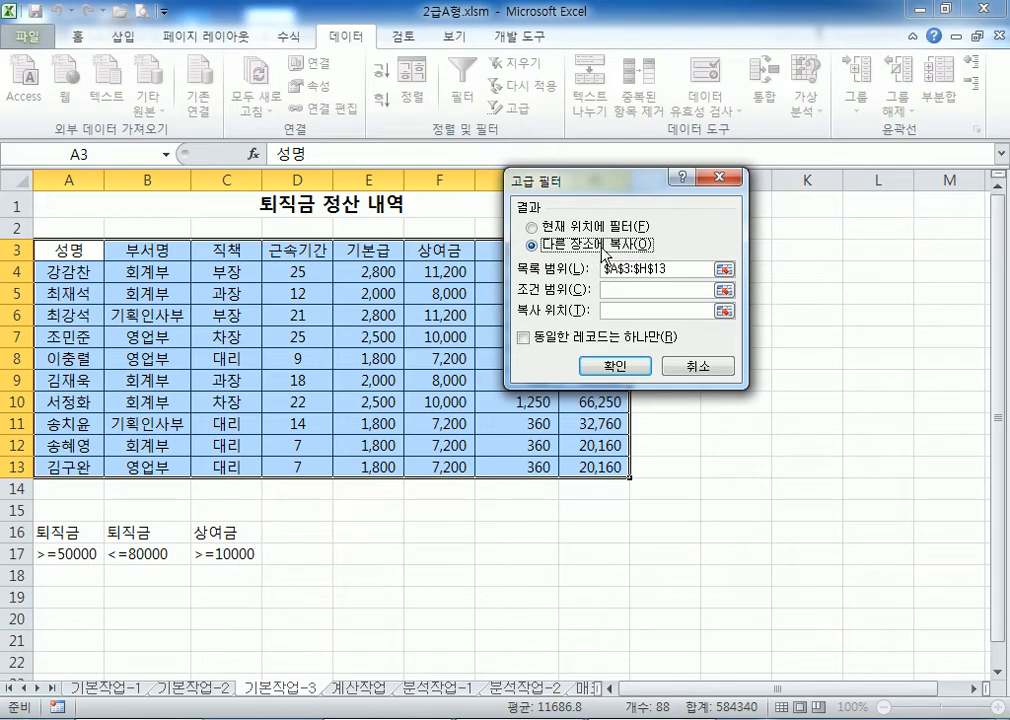
pyautogui.moveTo(598, 190); pyautogui.dragTo(497, 229)
# - Set the criteria range to A16:C17 and the copy location to A20, and run the advanced filter
pyautogui.click(563, 274)
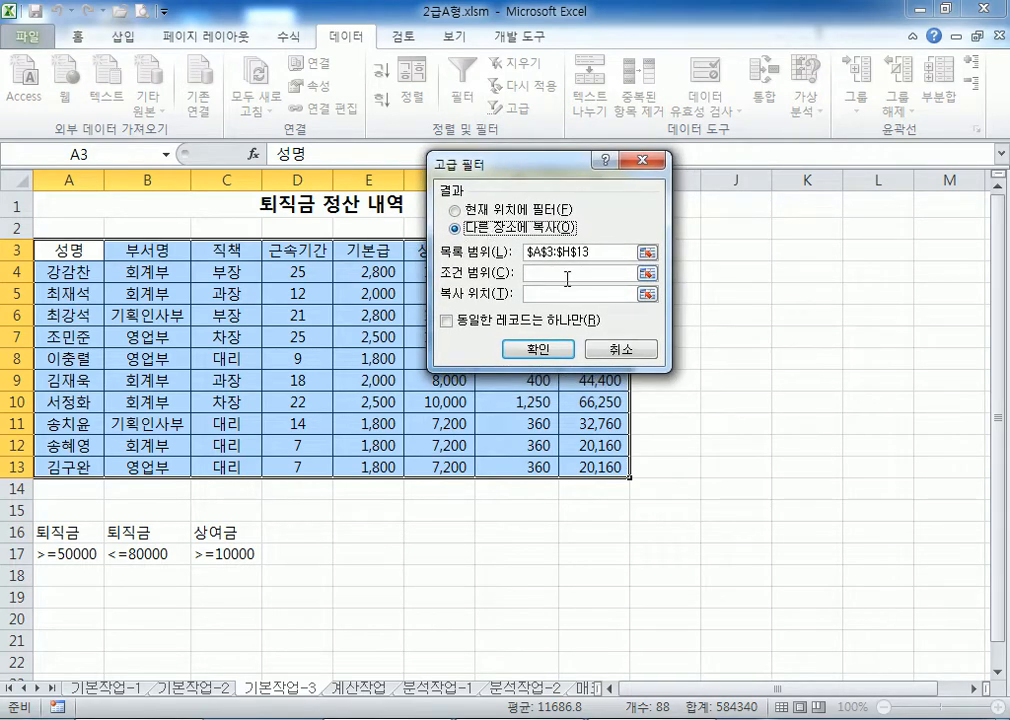
pyautogui.scroll(-3, 169, 316)
pyautogui.moveTo(75, 330); pyautogui.dragTo(210, 350)
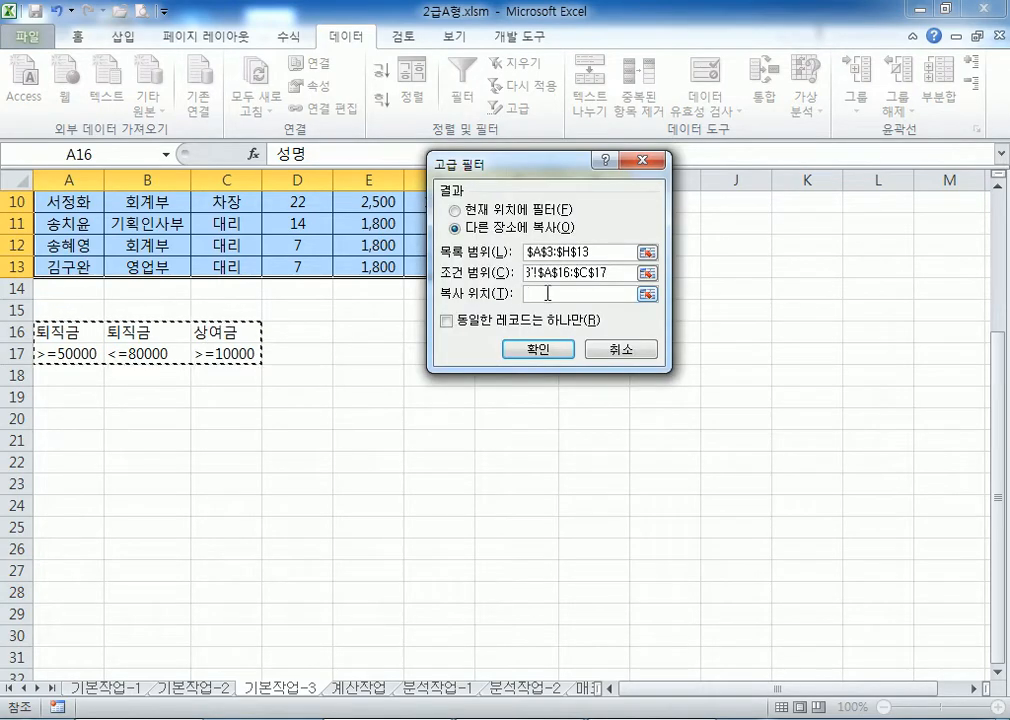
pyautogui.click(538, 292)
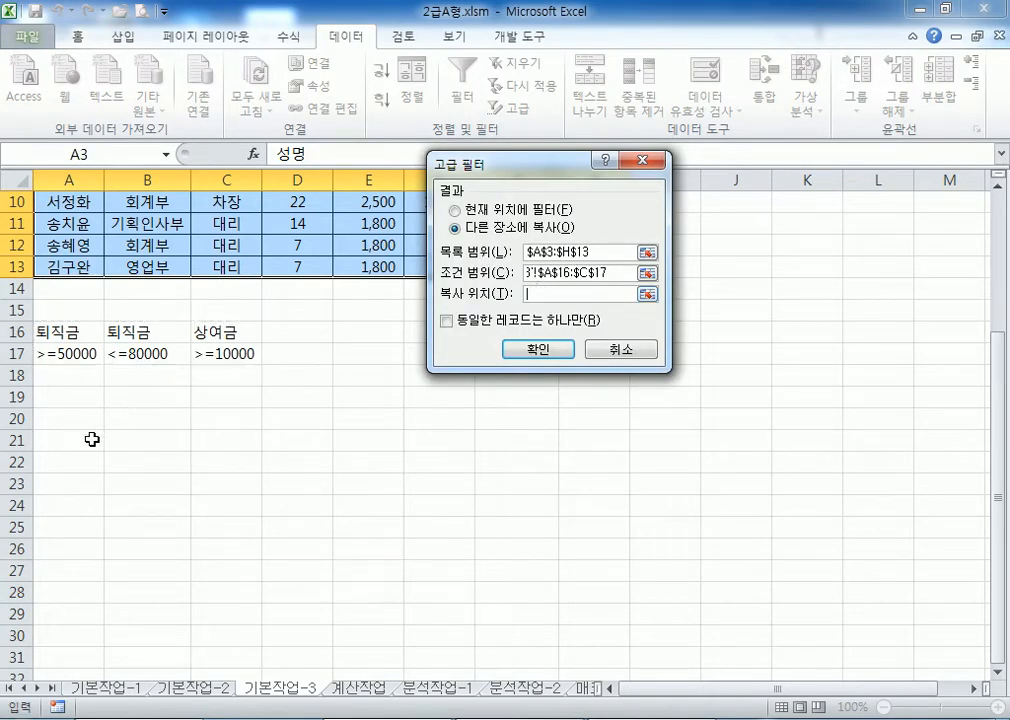
pyautogui.click(71, 416)
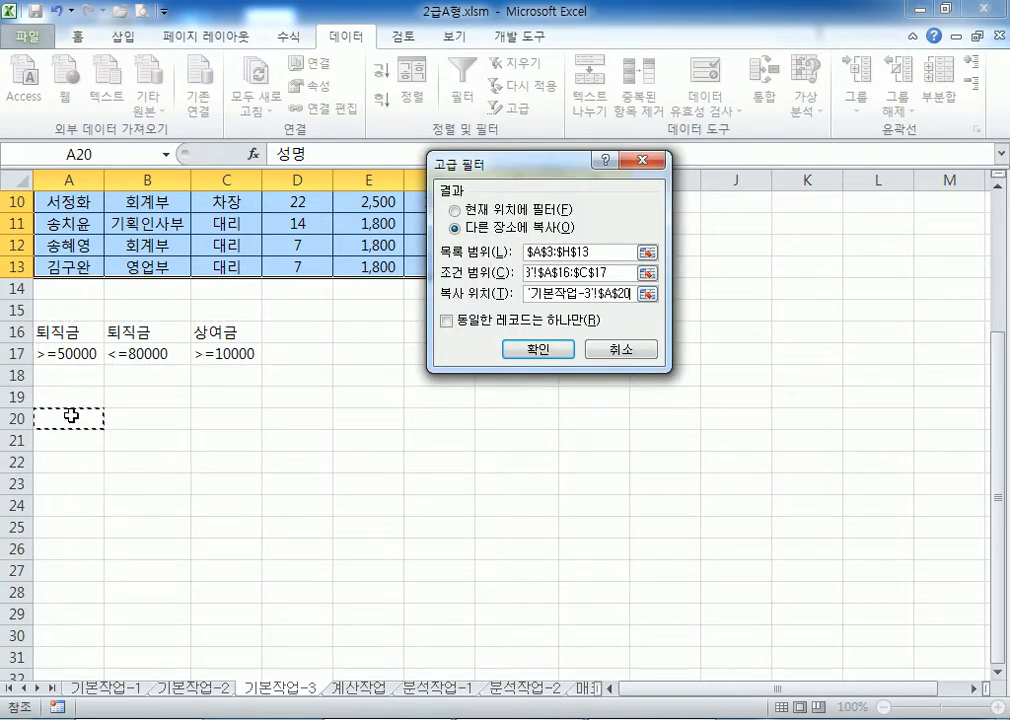
pyautogui.click(545, 351)
pyautogui.scroll(-2, 510, 420)
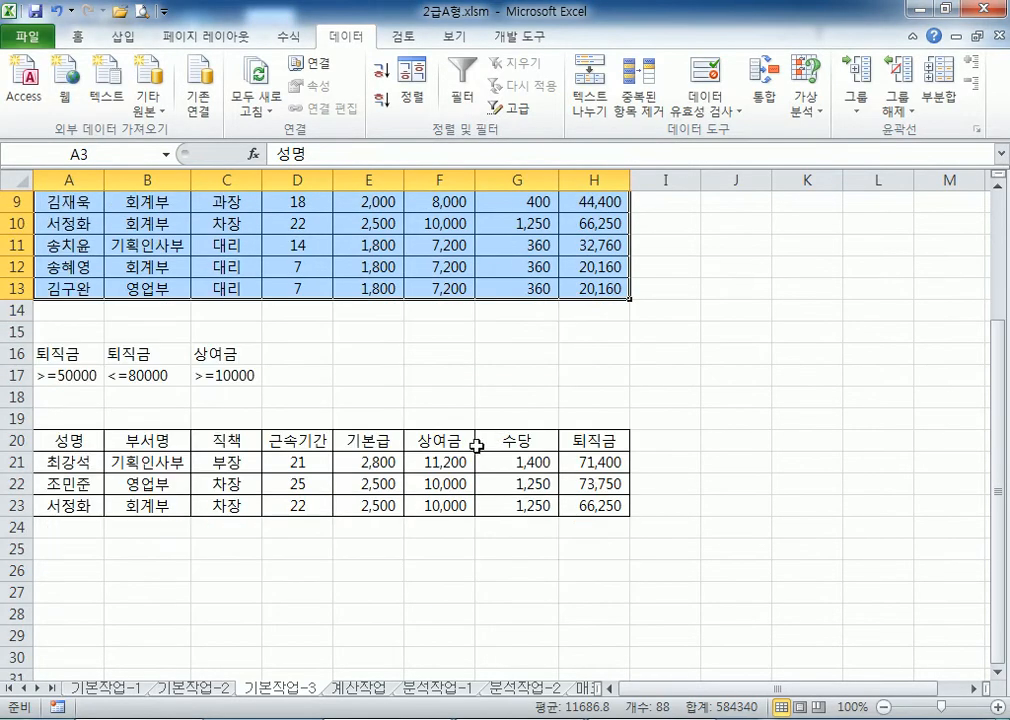
pyautogui.click(480, 288)
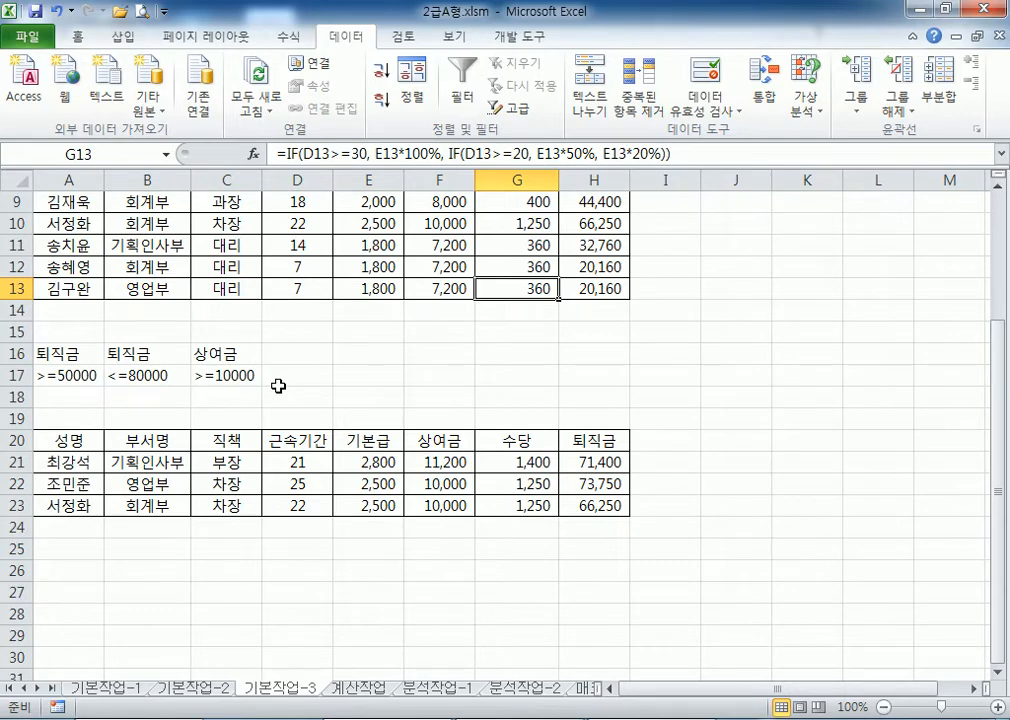
# - Browse the table style gallery for the filter result in A20:H23 without applying a style
pyautogui.moveTo(90, 441); pyautogui.dragTo(577, 509)
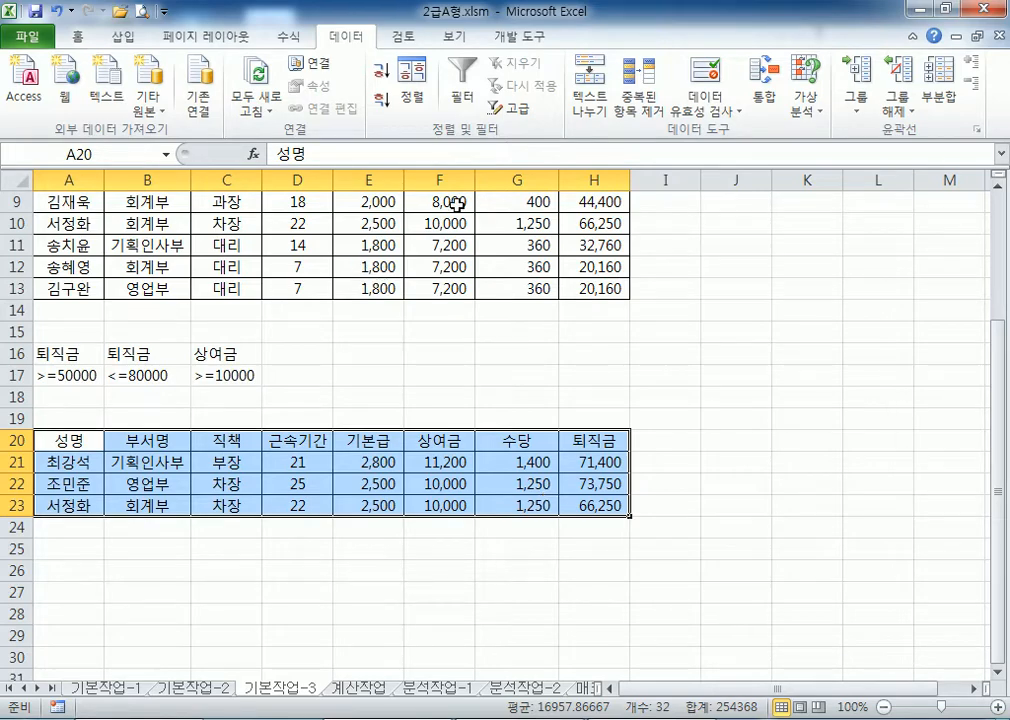
pyautogui.click(77, 37)
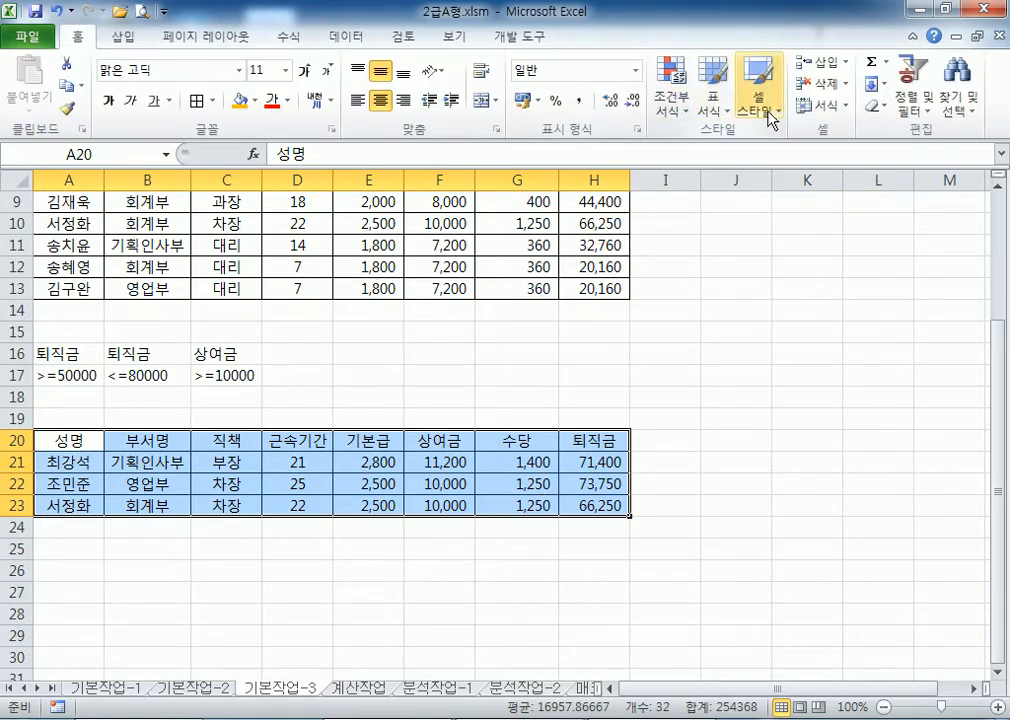
pyautogui.click(713, 92)
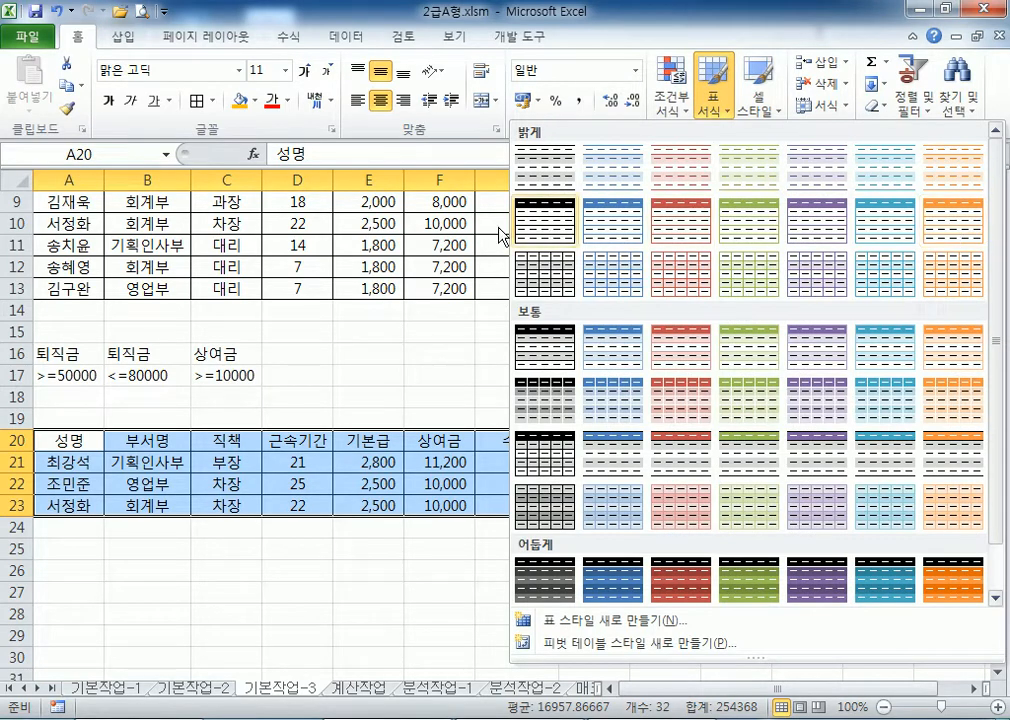
pyautogui.click(81, 440)
pyautogui.click(94, 444)
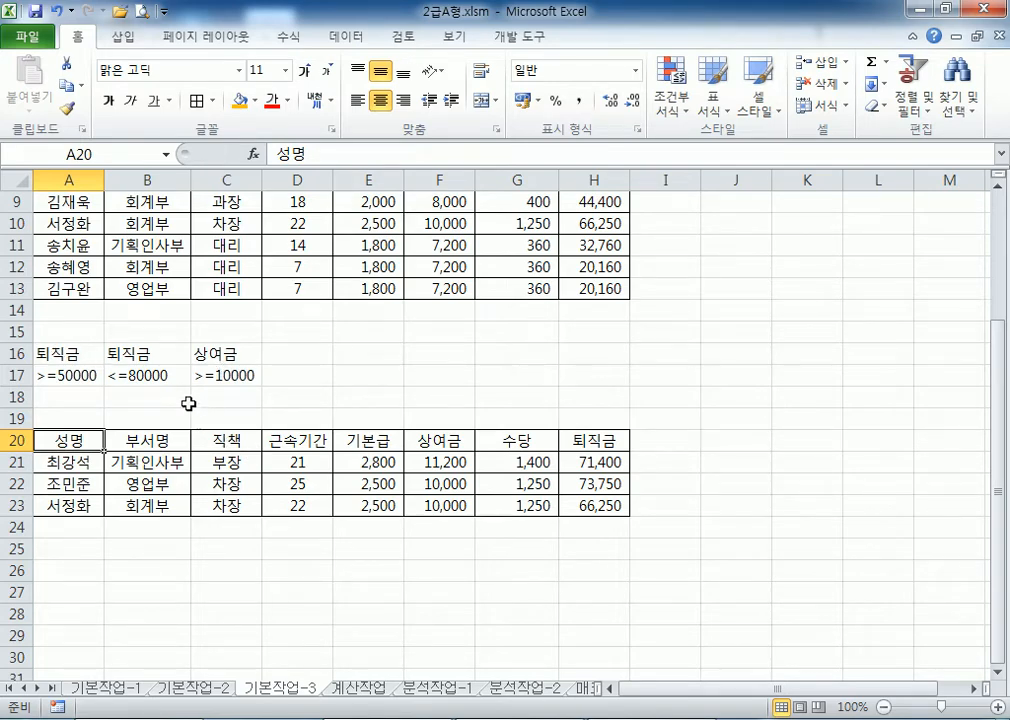
# - Try moving the two 퇴직금 criteria from A16:B17 to D16:E17, and undo the move
pyautogui.moveTo(61, 352); pyautogui.dragTo(610, 396)
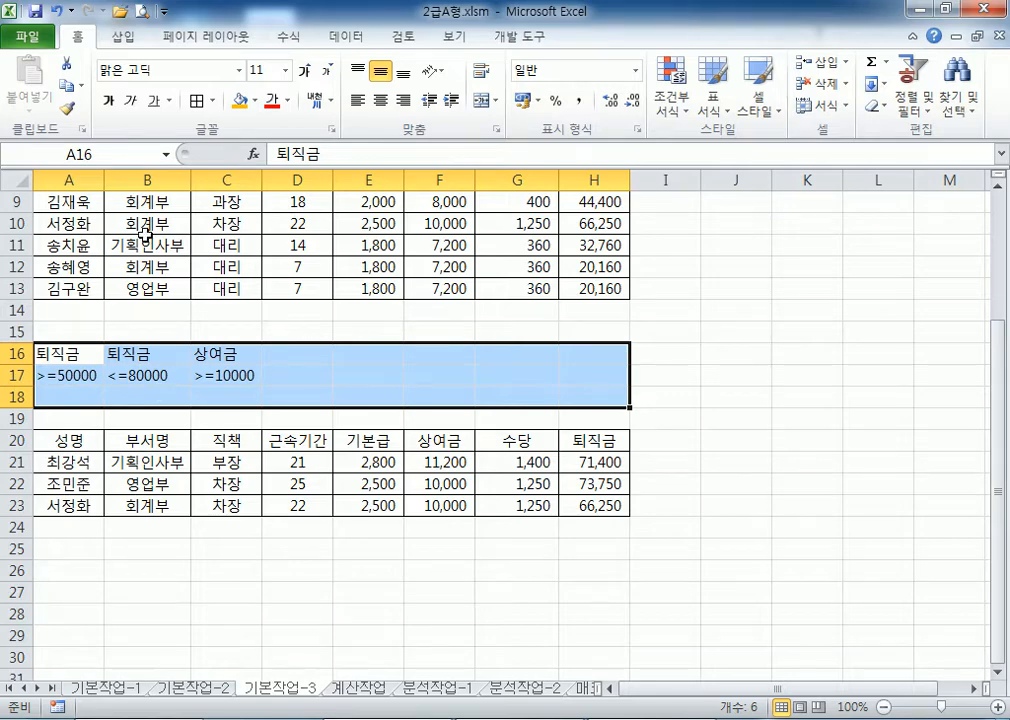
pyautogui.click(298, 463)
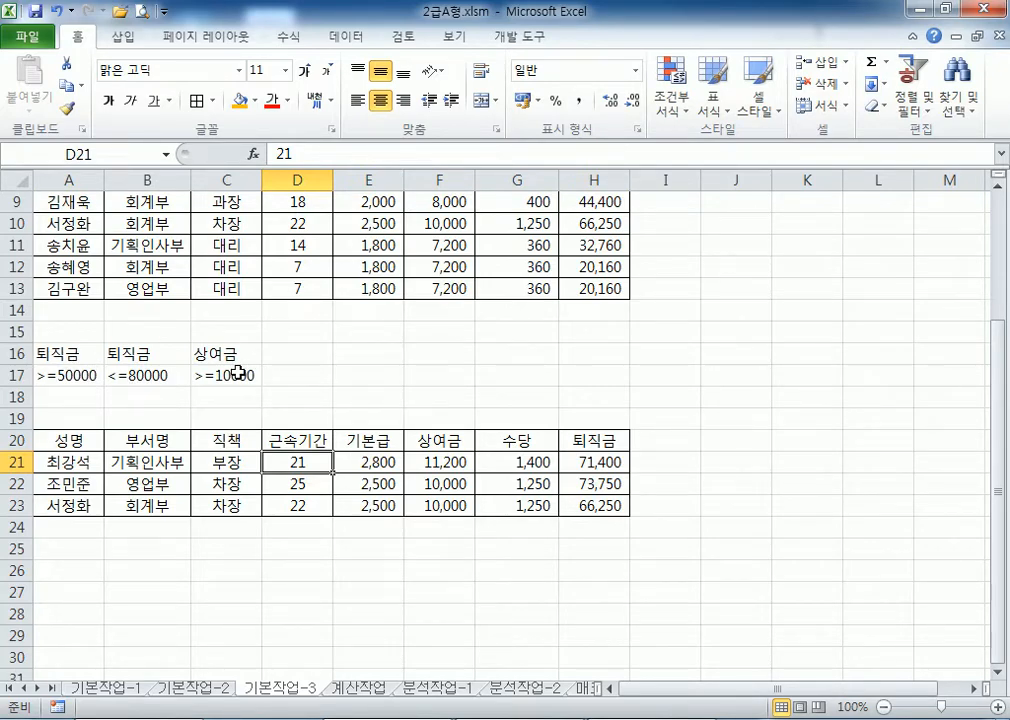
pyautogui.click(70, 360)
pyautogui.moveTo(70, 360); pyautogui.dragTo(140, 379)
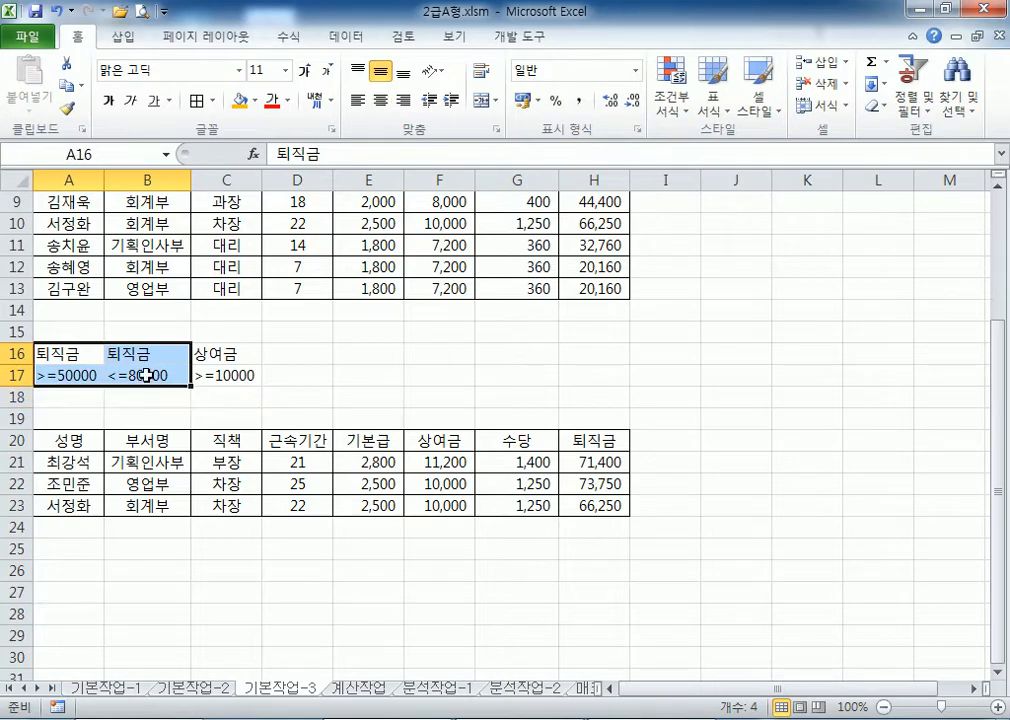
pyautogui.click(147, 383)
pyautogui.moveTo(83, 354); pyautogui.dragTo(300, 392)
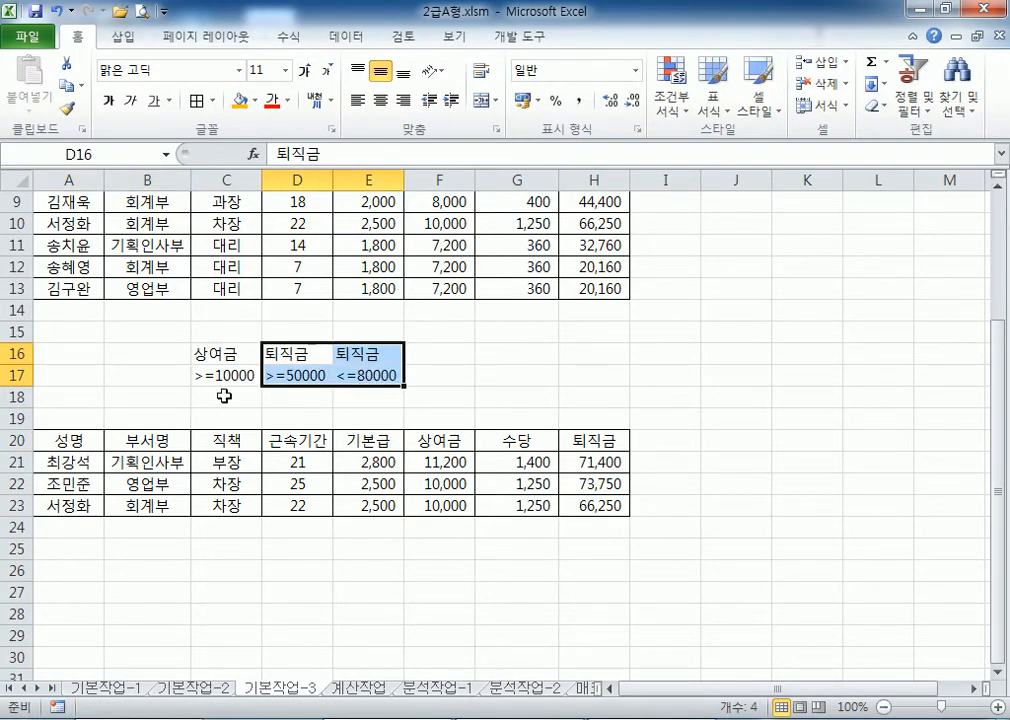
pyautogui.click(214, 376)
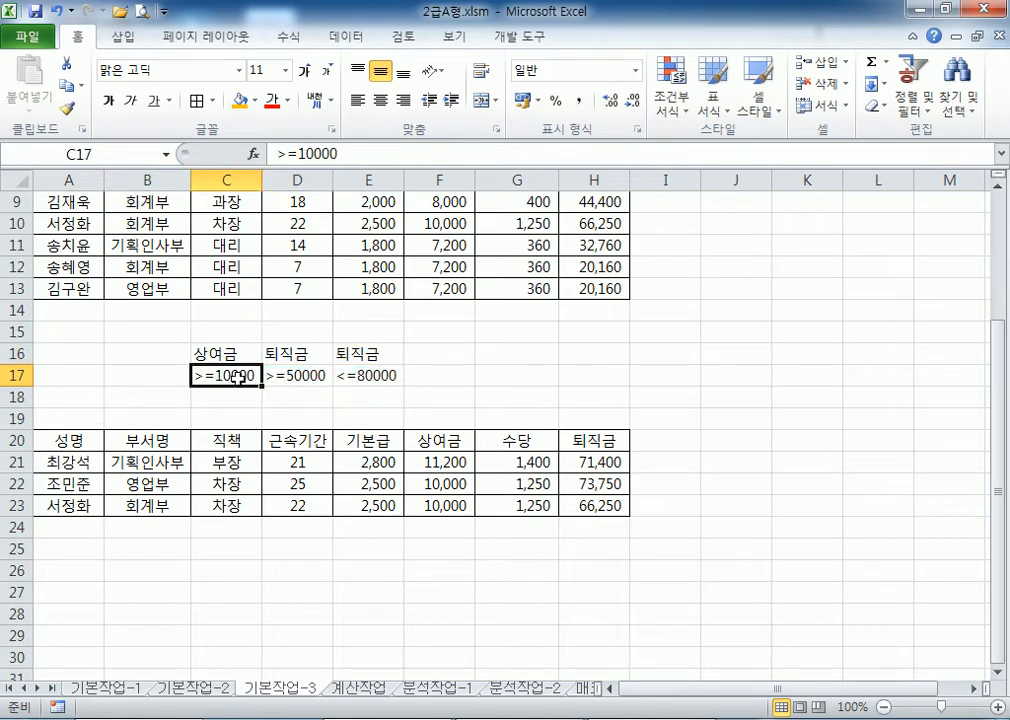
pyautogui.hotkey('ctrl', 'z')
# - Review the criteria headers and the filter result rows starting at row 20
pyautogui.click(118, 360)
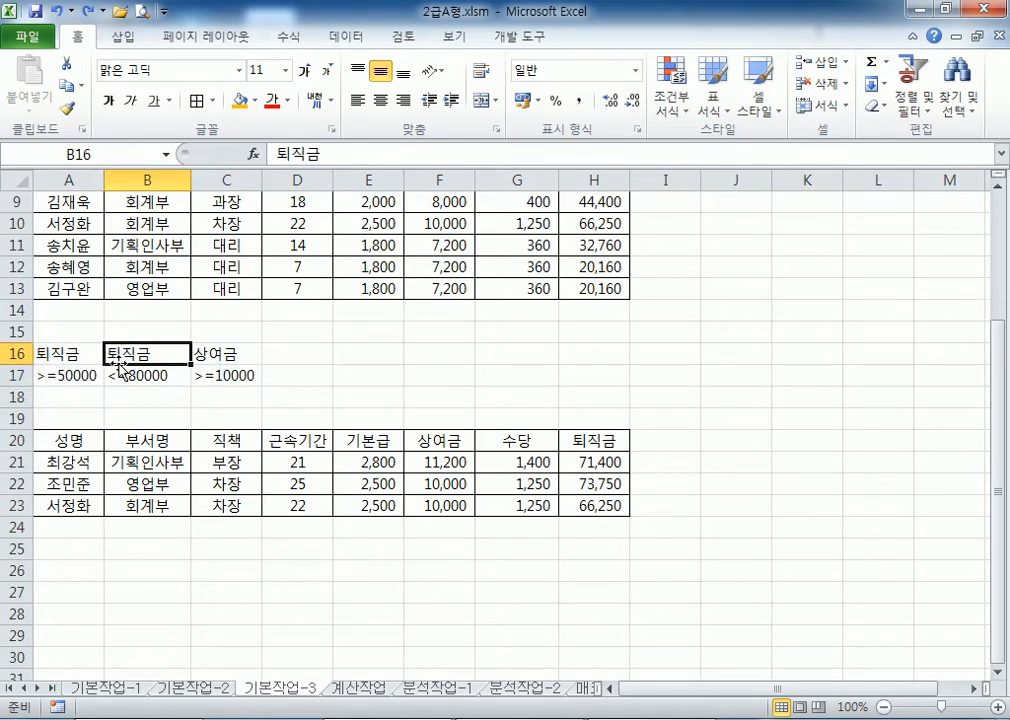
pyautogui.click(185, 266)
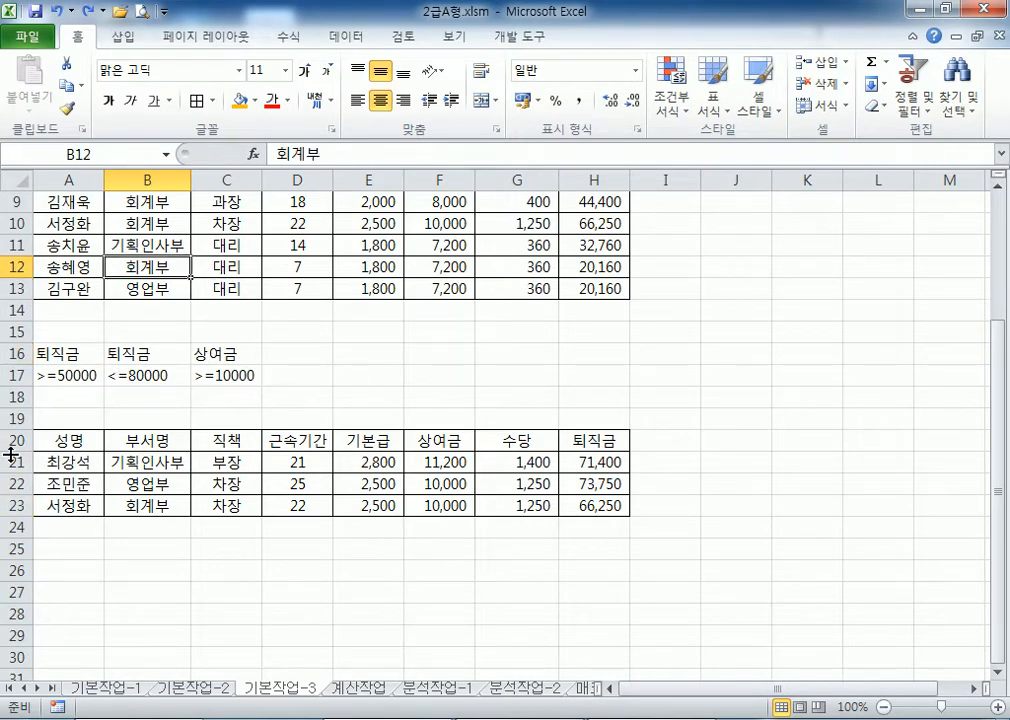
pyautogui.moveTo(12, 440); pyautogui.dragTo(12, 535)
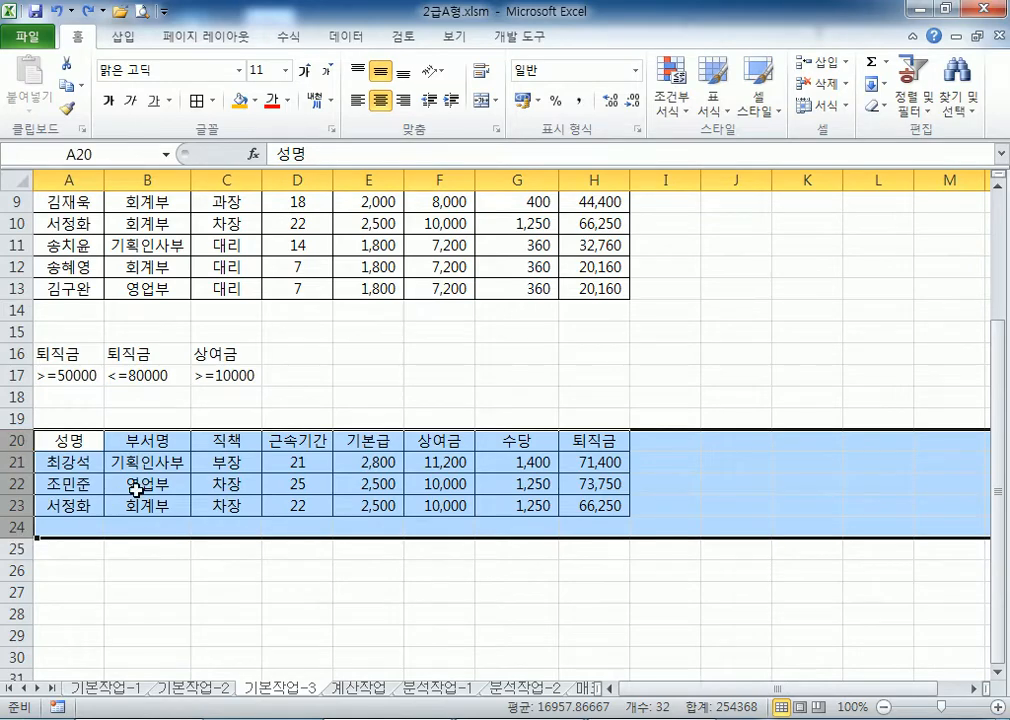
pyautogui.click(137, 484)
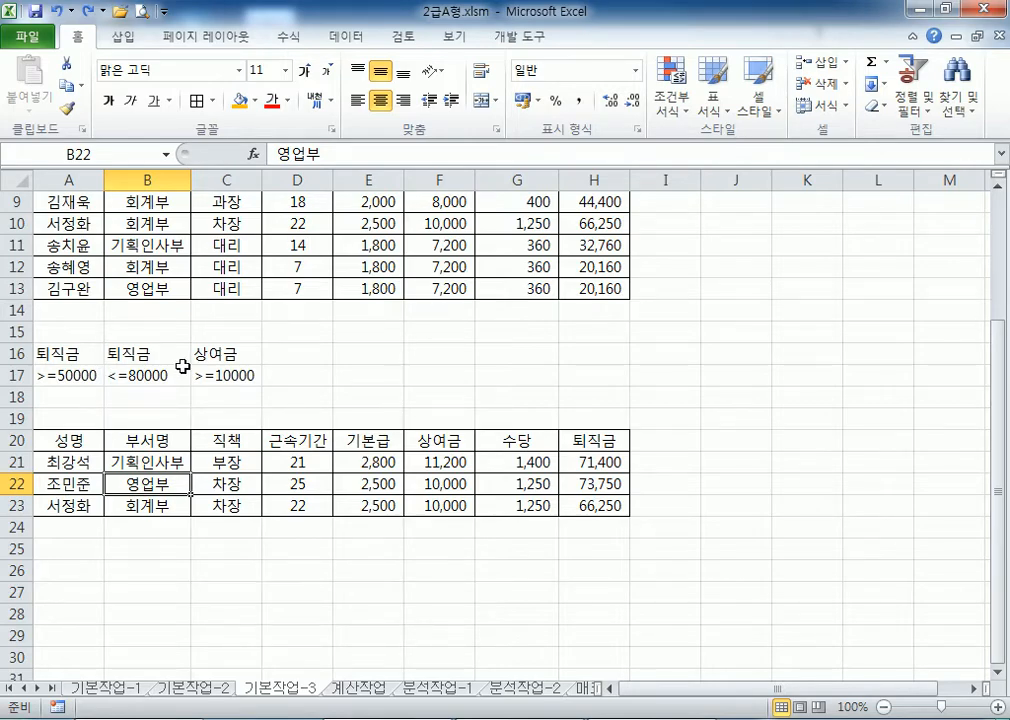
# - Open the 계산작업 sheet, collapse the ribbon, and enlarge the view to 145%
pyautogui.click(366, 689)
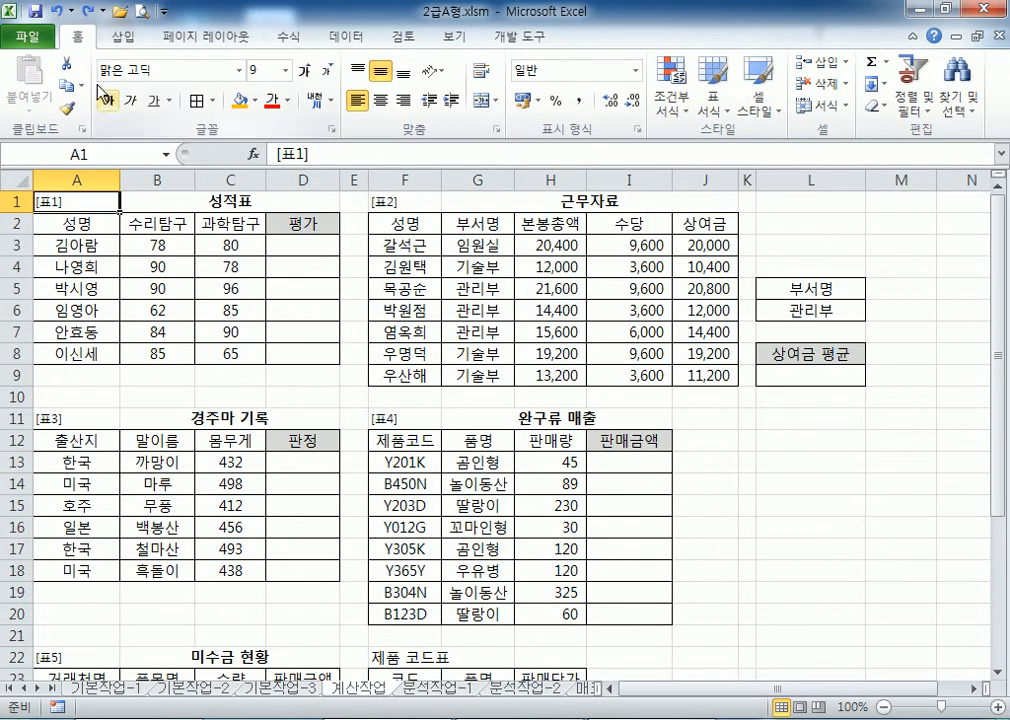
pyautogui.doubleClick(79, 38)
pyautogui.scroll(3, 83, 219)
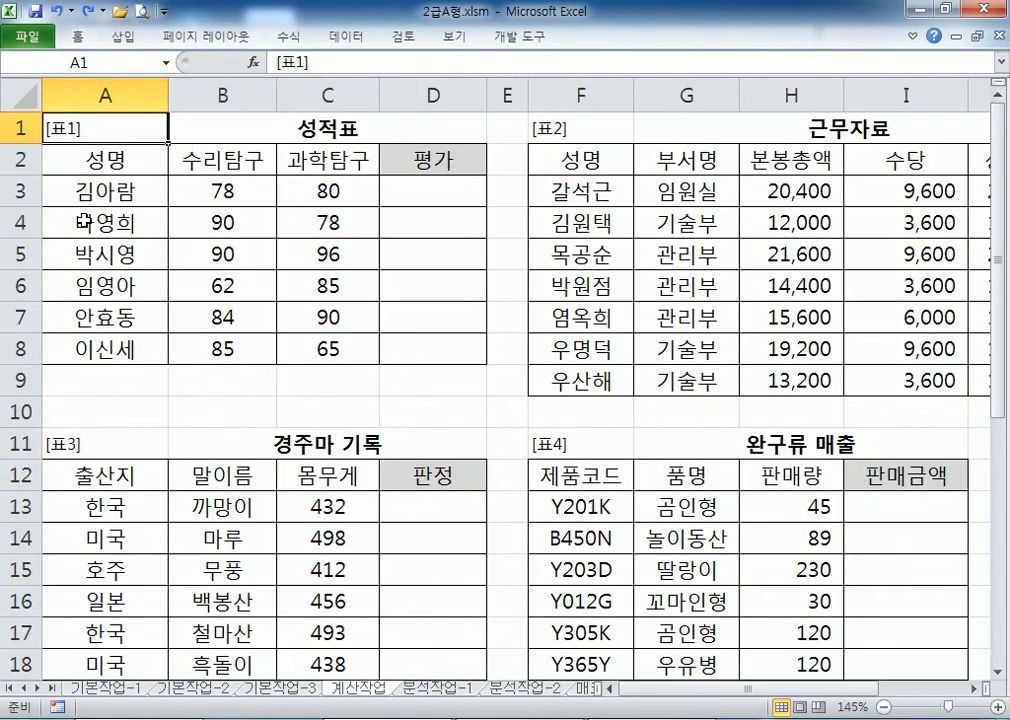
# - Switch to the Notepad notes and place the window beside 표1, widened slightly so the score columns remain in view
pyautogui.click(591, 718)
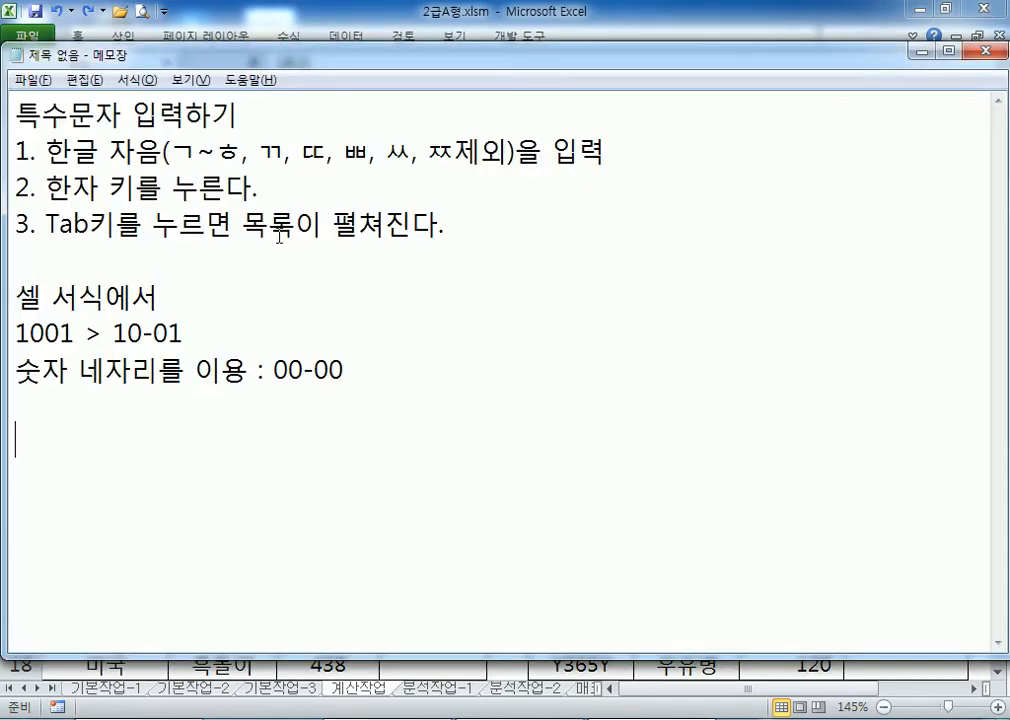
pyautogui.moveTo(214, 60); pyautogui.dragTo(1008, 60)
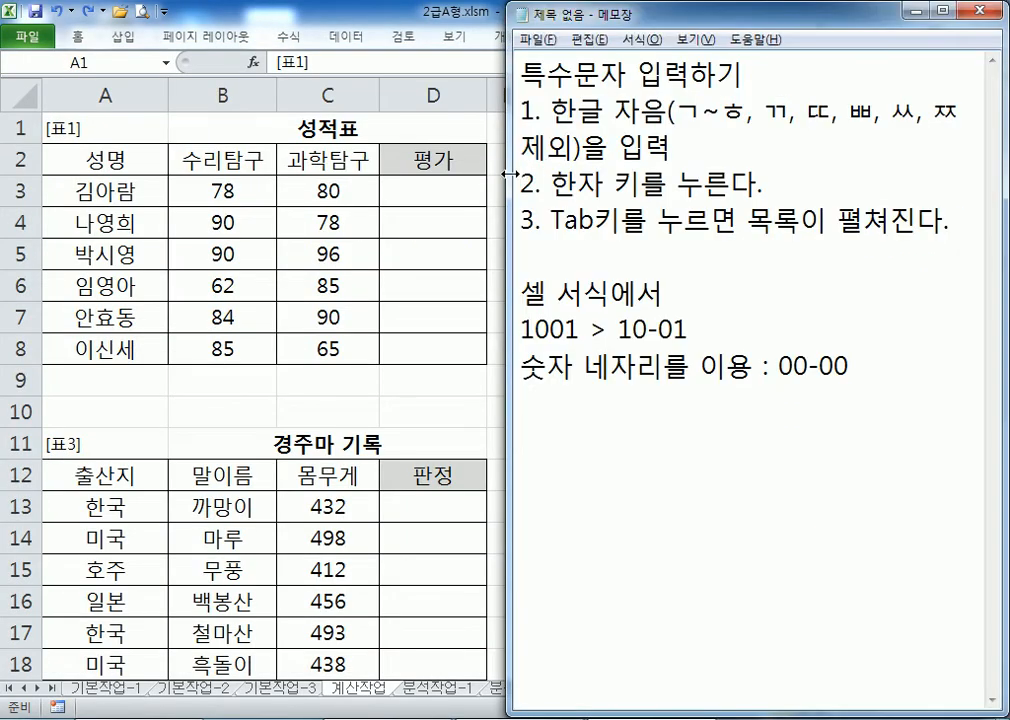
pyautogui.moveTo(503, 178); pyautogui.dragTo(457, 180)
# - Add a long run of blank lines below the existing notes to make room for a new section
pyautogui.click(500, 392)
pyautogui.press('Return')
pyautogui.press('Return')
pyautogui.press('Return')
pyautogui.press('Return')
pyautogui.press('Return')
pyautogui.press('Return')
pyautogui.press('Return')
pyautogui.press('Return')
pyautogui.press('Return')
pyautogui.press('Return')
pyautogui.press('Return')
pyautogui.press('Return')
pyautogui.press('Return')
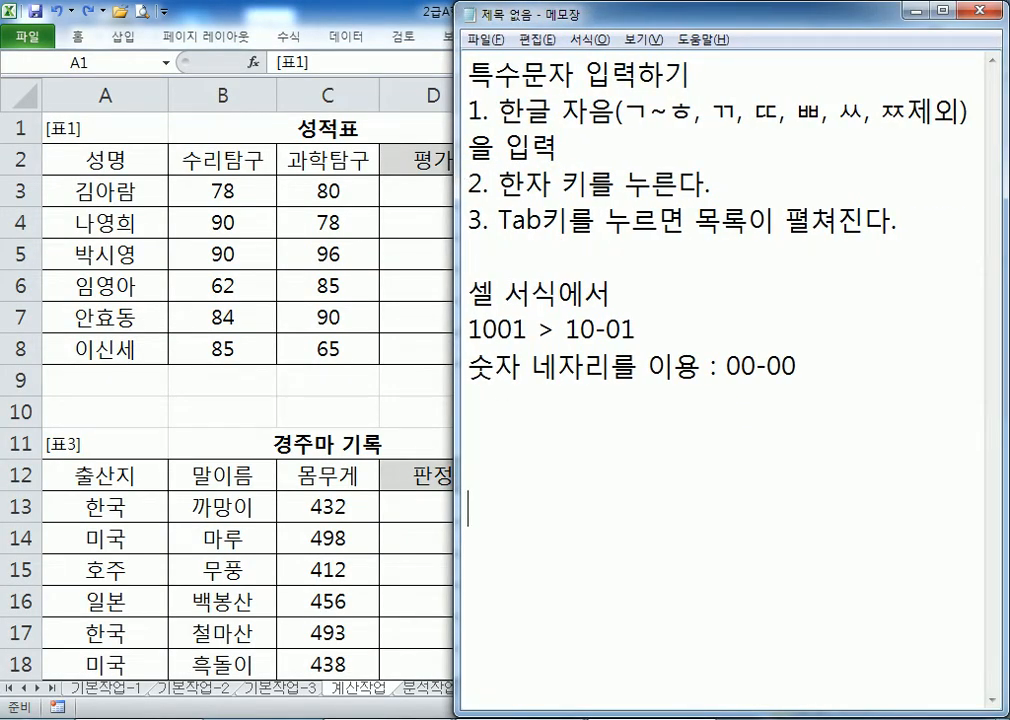
pyautogui.press('Return')
pyautogui.press('Return')
pyautogui.press('Return')
pyautogui.press('Return')
pyautogui.click(507, 121)
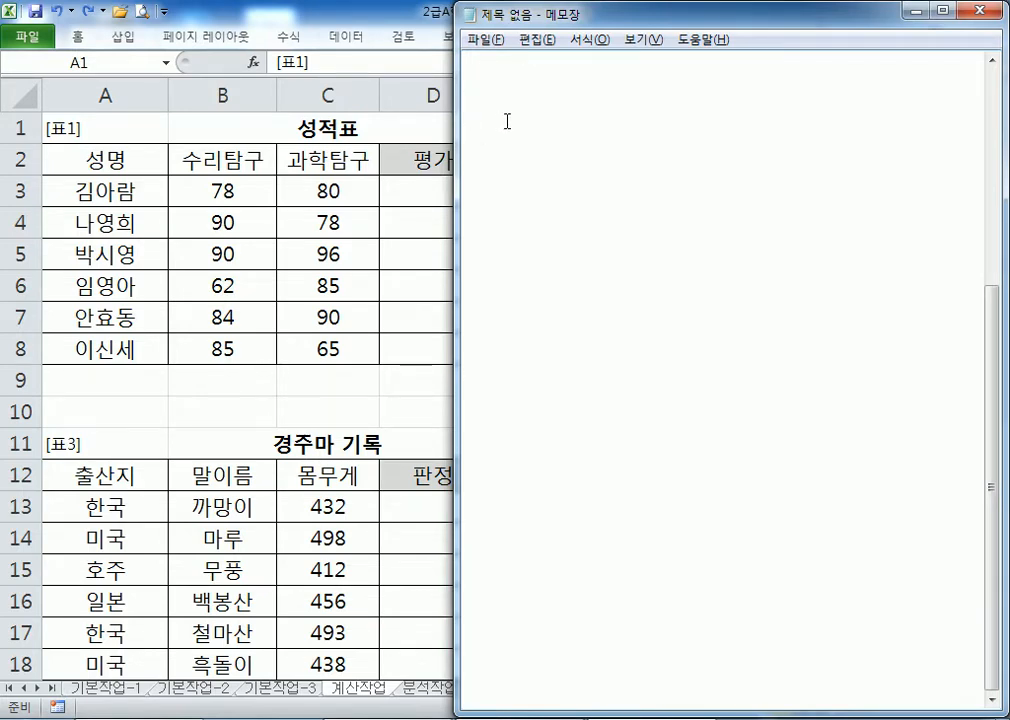
# - Write the heading "365쪽)" and start a line below it with "문제1)"
pyautogui.write('365Wh')
pyautogui.press('BackSpace')
pyautogui.press('BackSpace')
pyautogui.press('Hangul')
pyautogui.write('쪽')
pyautogui.press('Hangul')
pyautogui.write(')')
pyautogui.press('Return')
pyautogui.write('문제1) ')
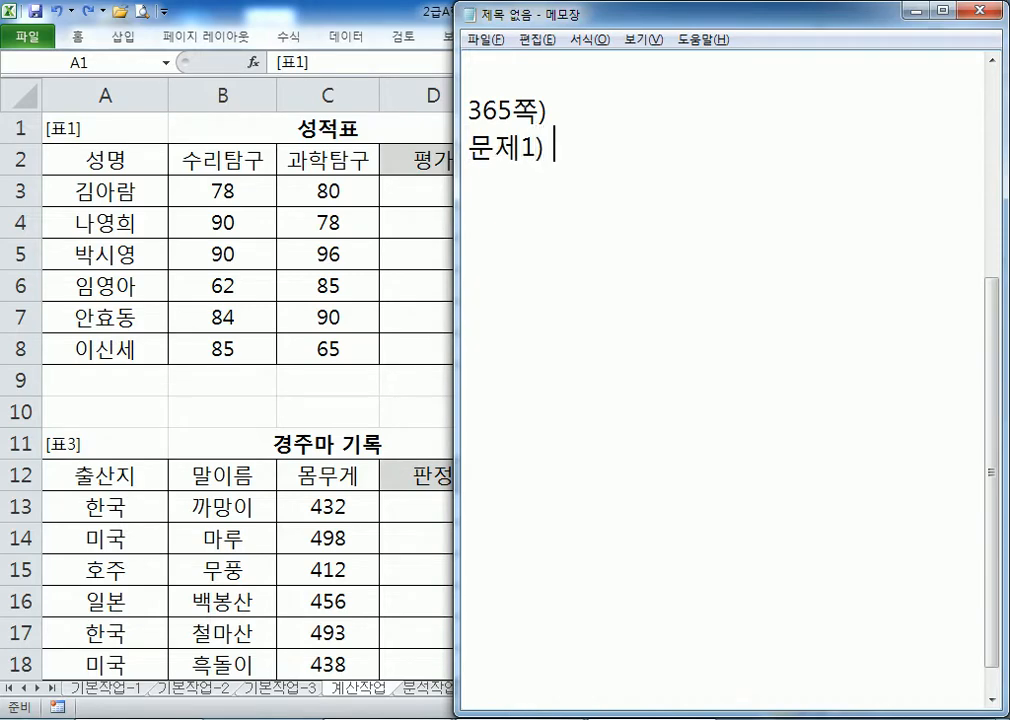
# - Begin the problem 1 condition with "수리탐구(B3:B8)"
pyautogui.write('술')
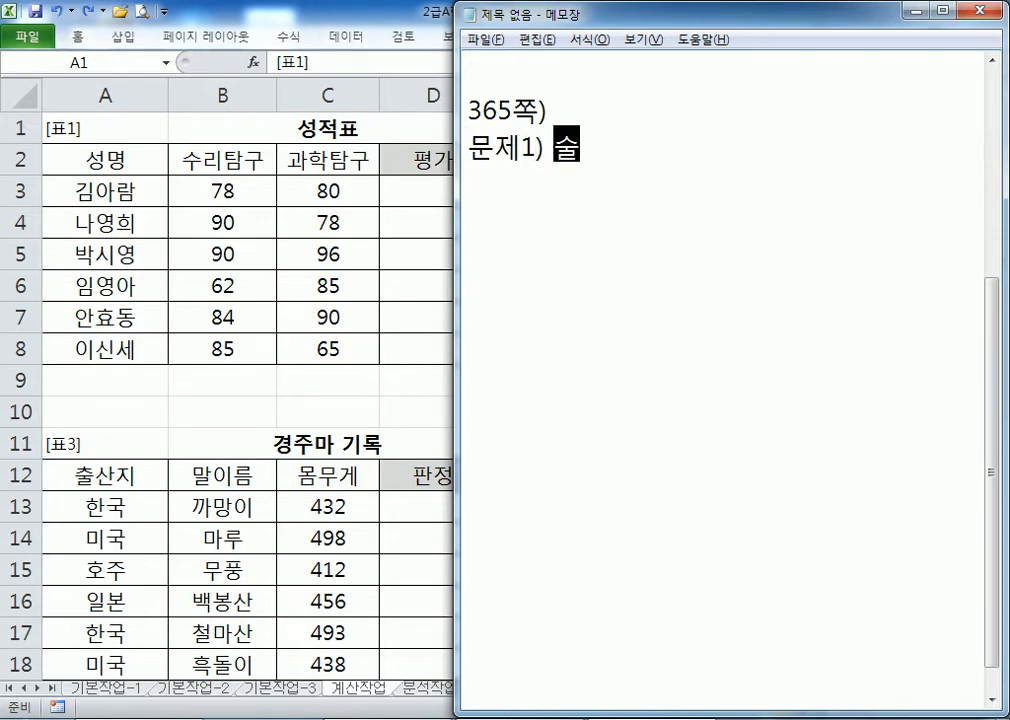
pyautogui.press('BackSpace')
pyautogui.write('리탐구')
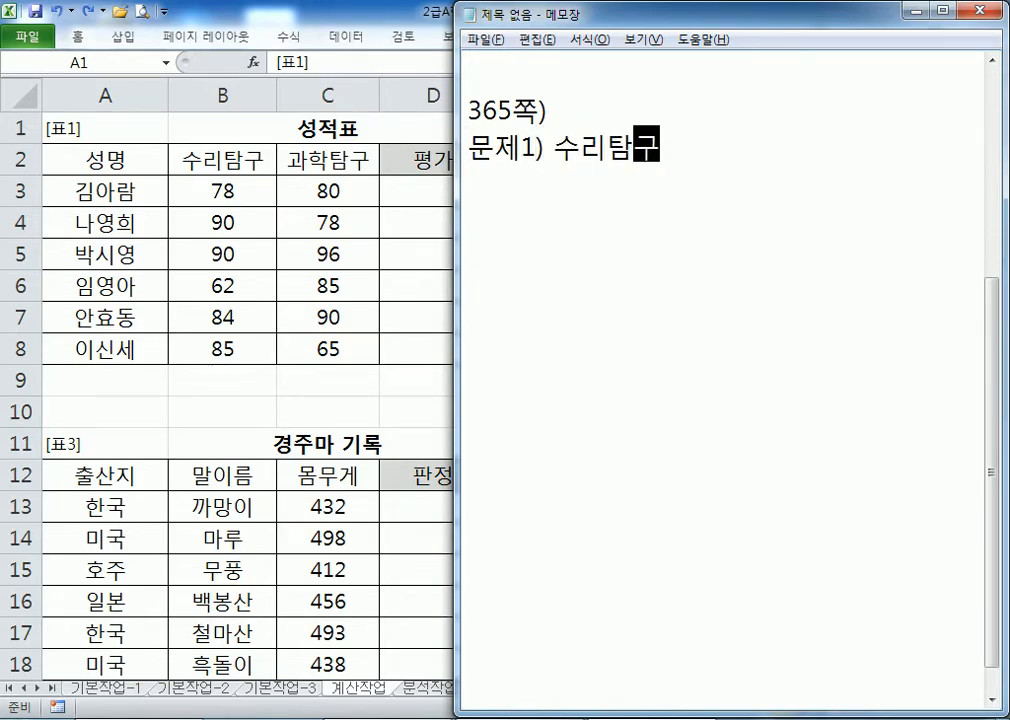
pyautogui.write('(b')
pyautogui.press('BackSpace')
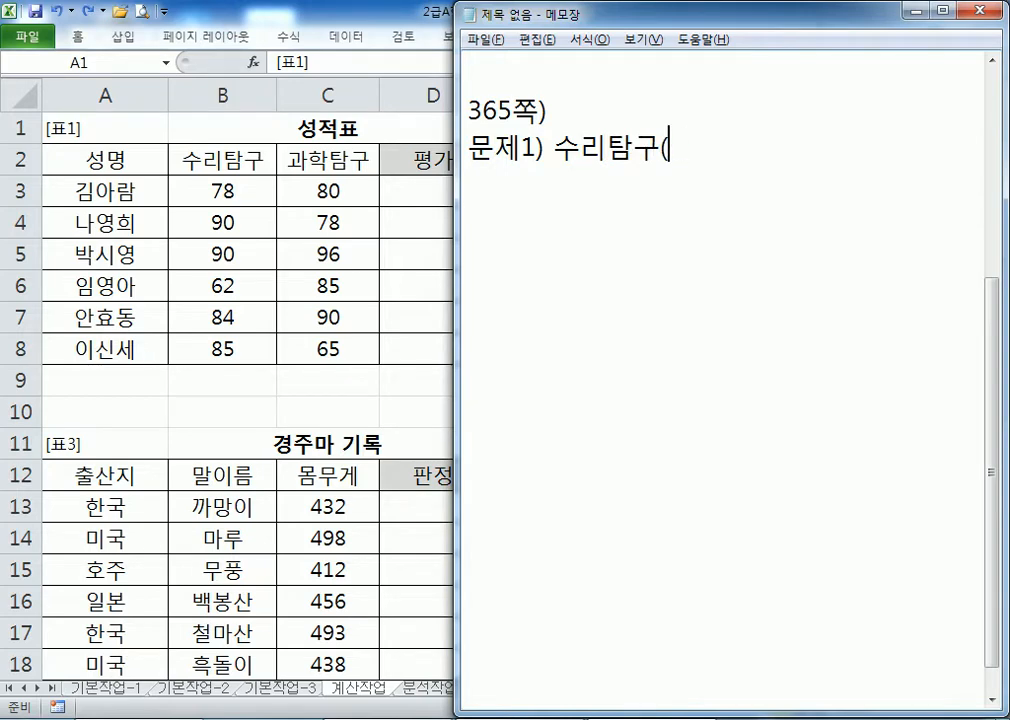
pyautogui.write('B3:B')
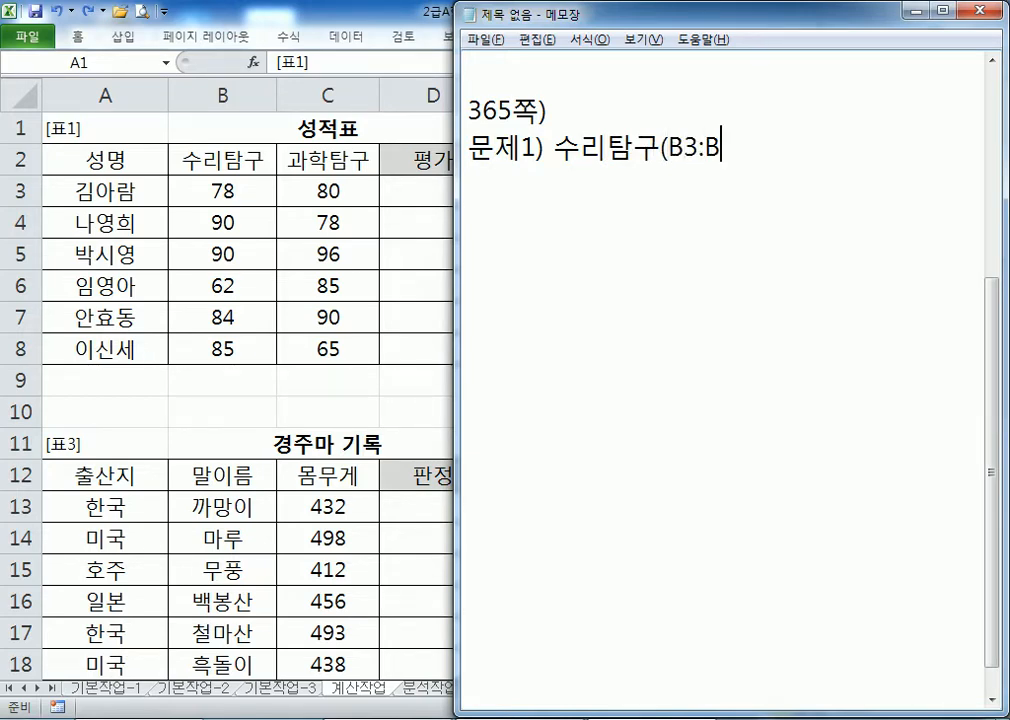
pyautogui.write('8)RK')
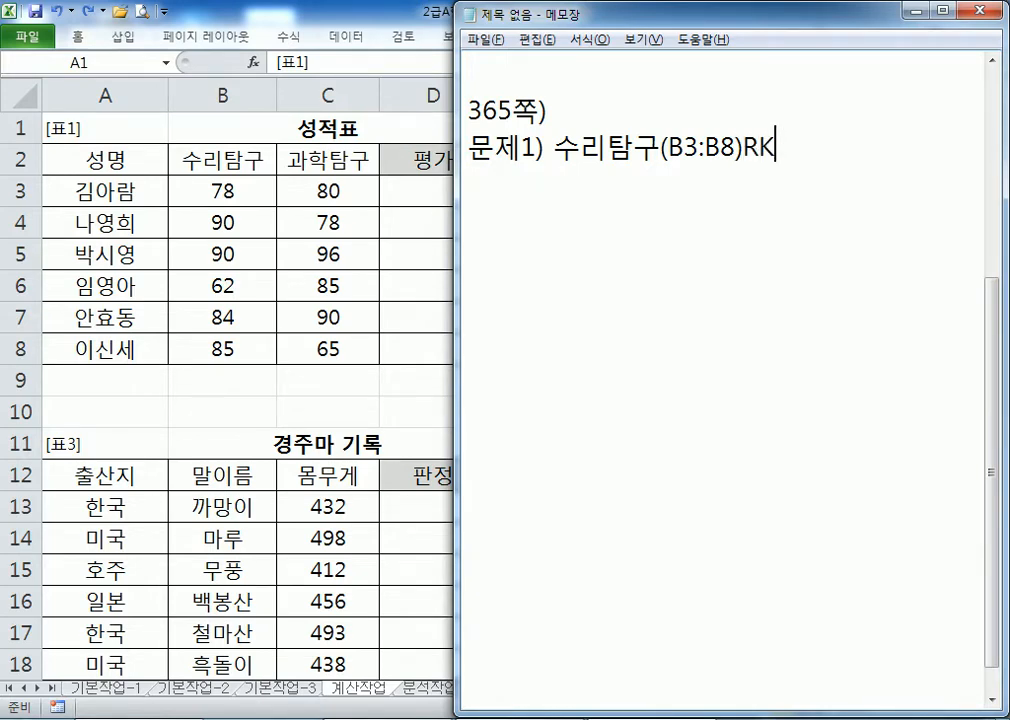
pyautogui.press('BackSpace')
pyautogui.press('BackSpace')
pyautogui.press('Hangul')
# - Continue the 수리탐구 condition with "가 수리탐구의 평균 이상이고,"
pyautogui.write('가 수리')
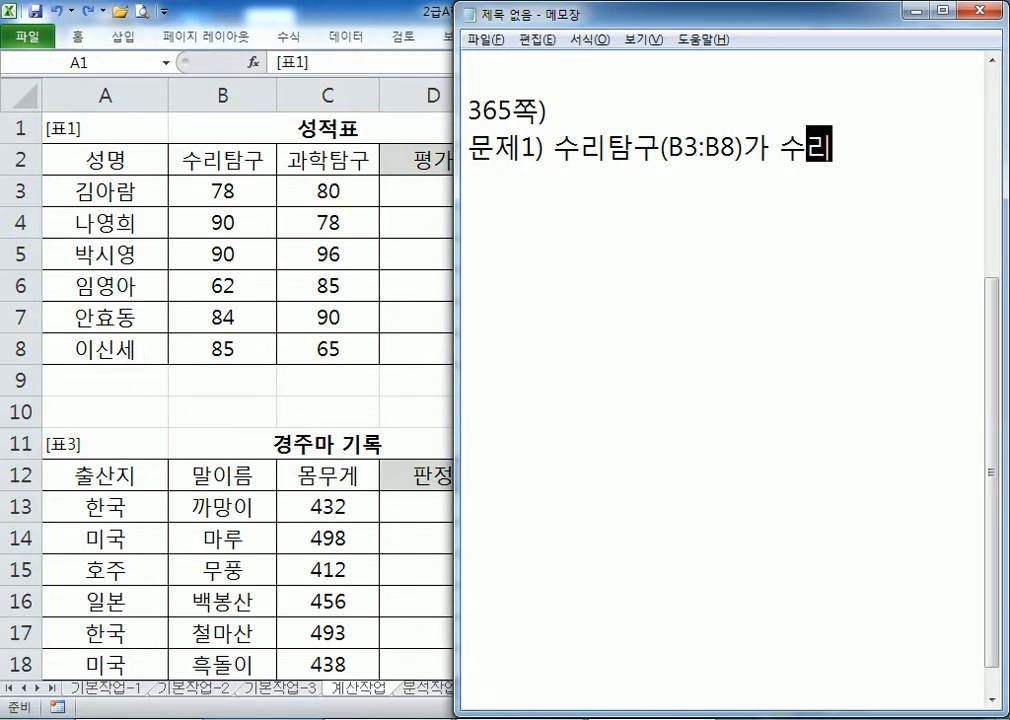
pyautogui.write('탐구')
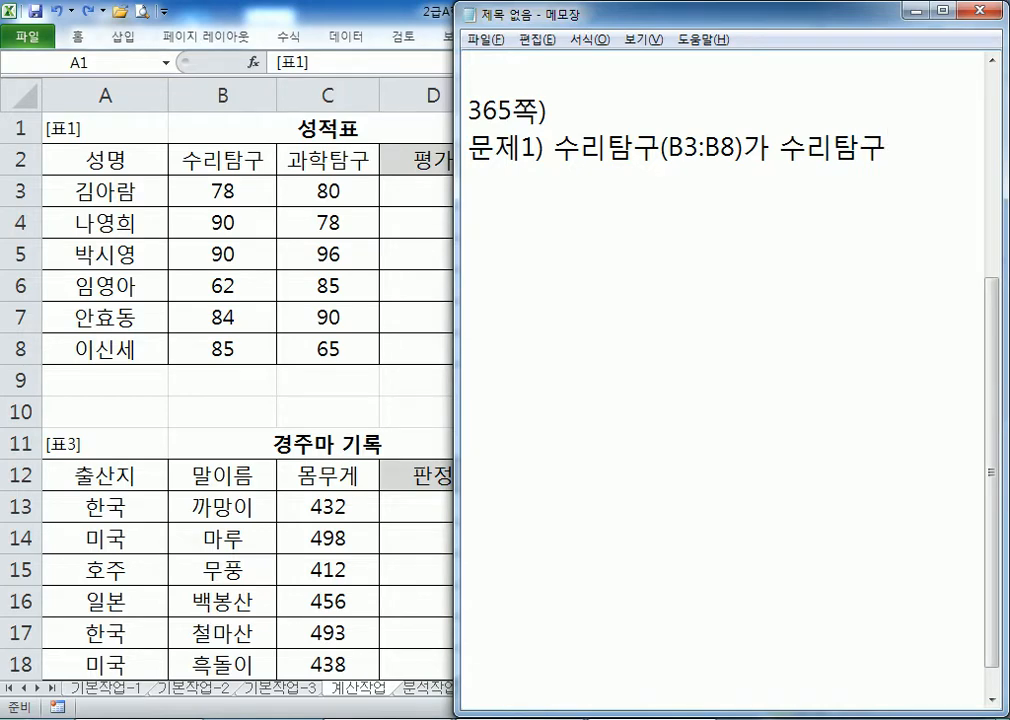
pyautogui.write('의 펴ㅛ')
pyautogui.press('BackSpace')
pyautogui.press('BackSpace')
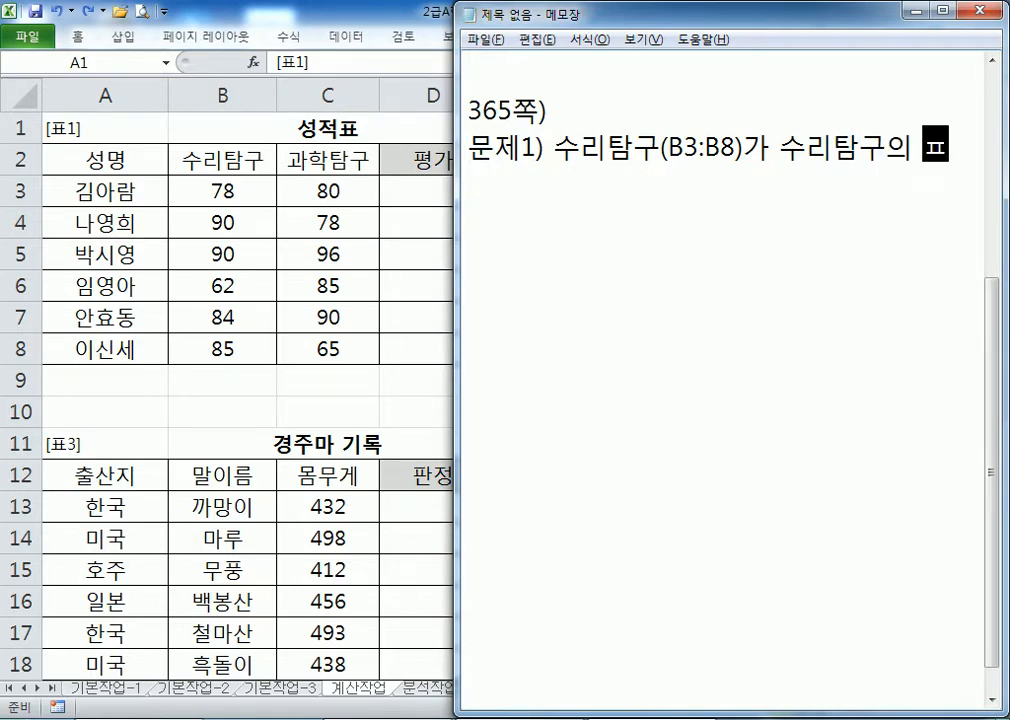
pyautogui.write('펴')
pyautogui.press('BackSpace')
pyautogui.write('평균')
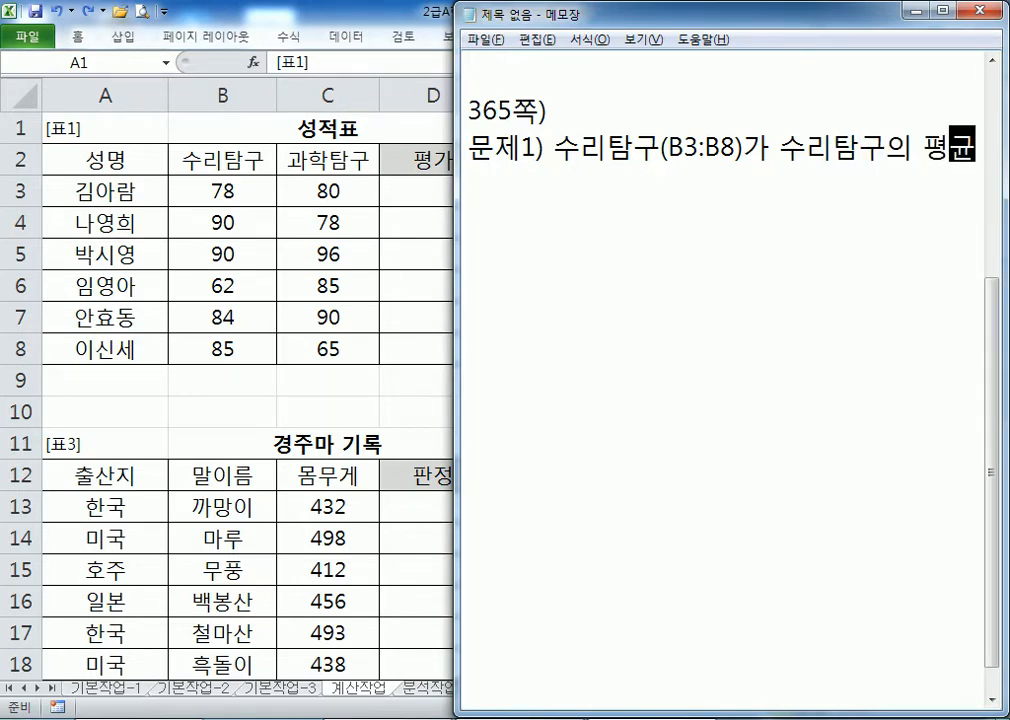
pyautogui.write('이상이고, ')
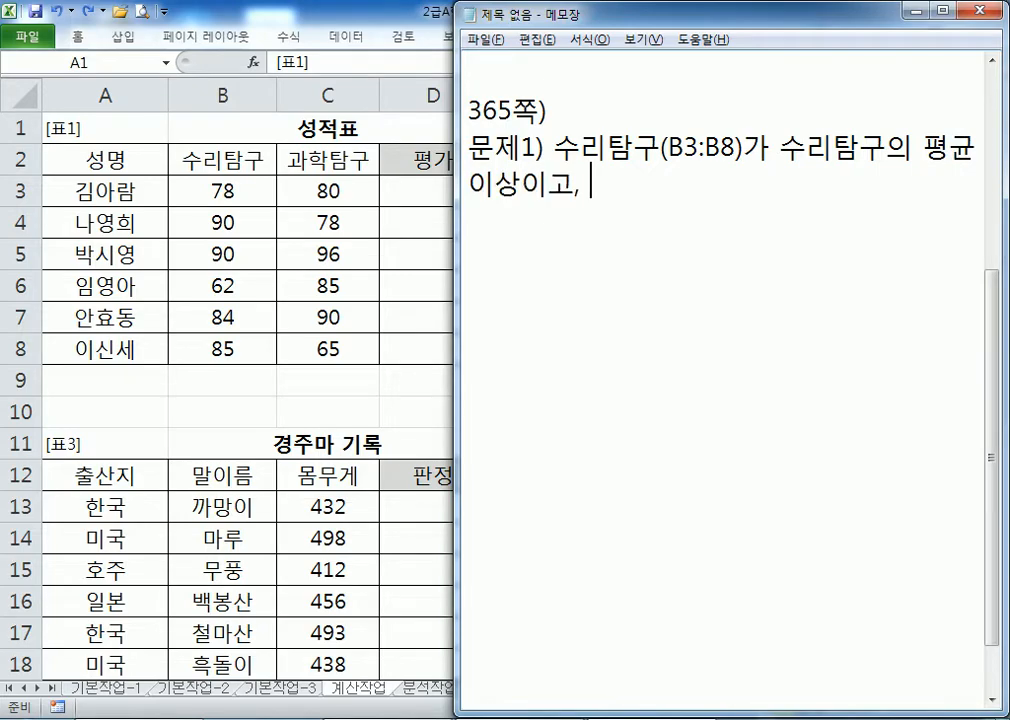
# - Continue the problem 1 condition with "과학탐구(C3:C8)가 과학탐구의 평균이상이"
pyautogui.write('과학탐구')
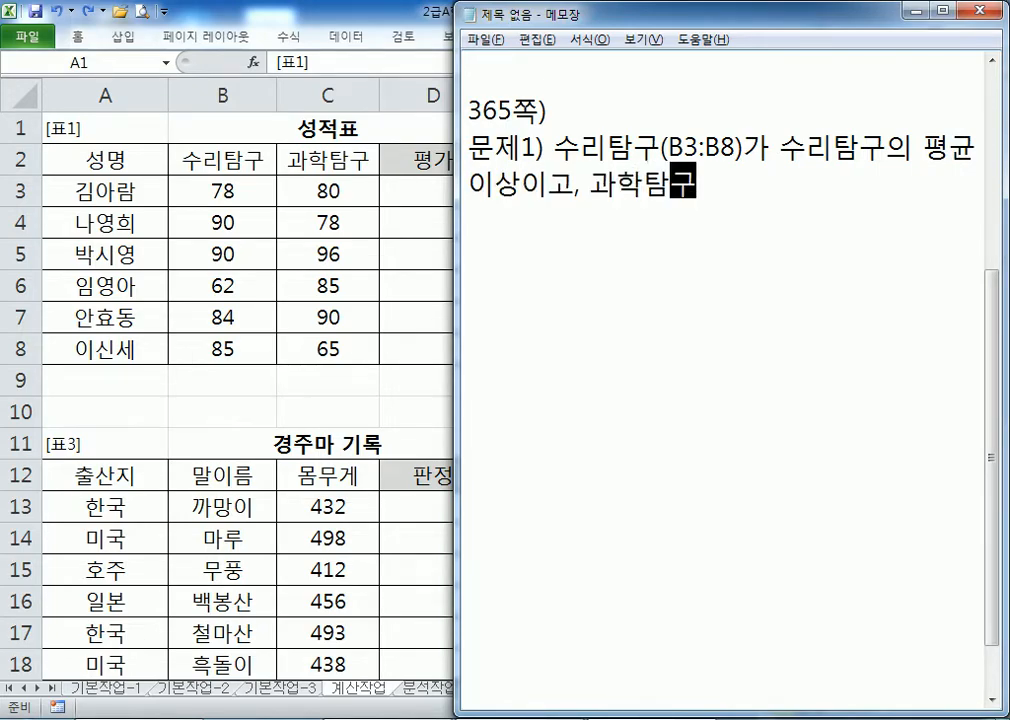
pyautogui.write('(C3:')
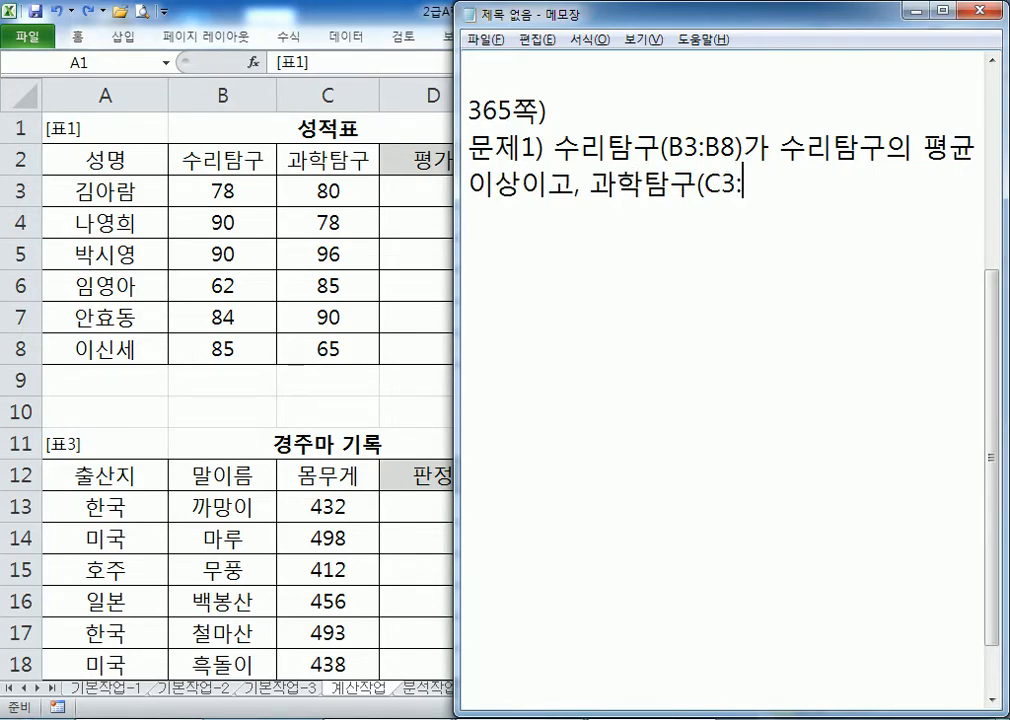
pyautogui.write('C8)가 ')
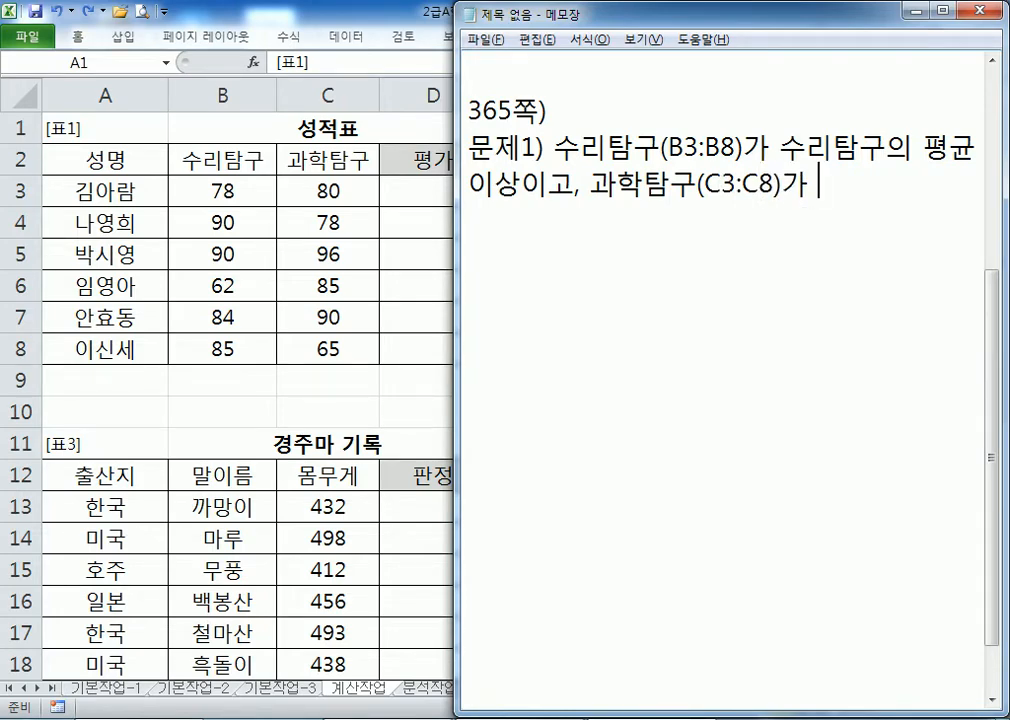
pyautogui.write('과학타ㅁ구의 펴ㅛㅇ')
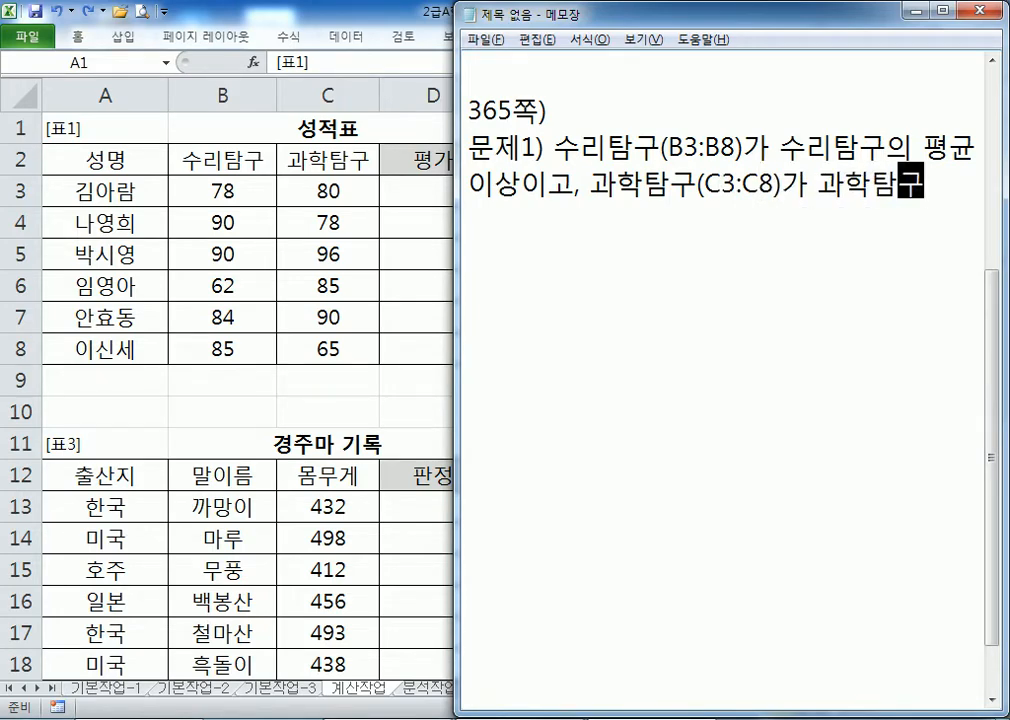
pyautogui.press('BackSpace')
pyautogui.press('BackSpace')
pyautogui.press('BackSpace')
pyautogui.write('평균')
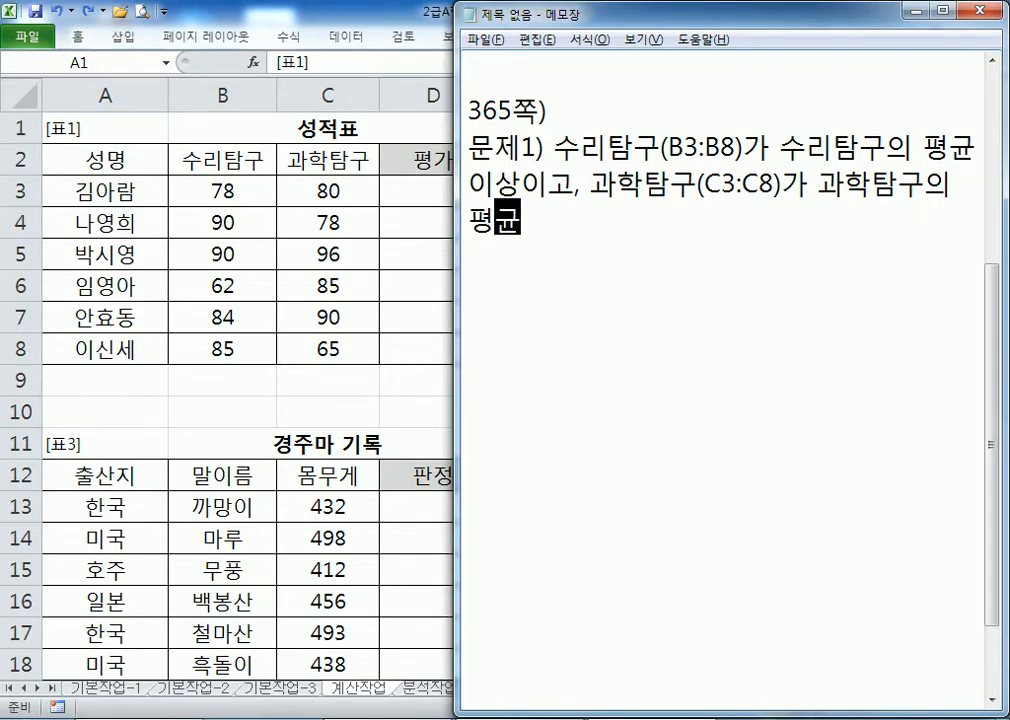
pyautogui.write('이상이')
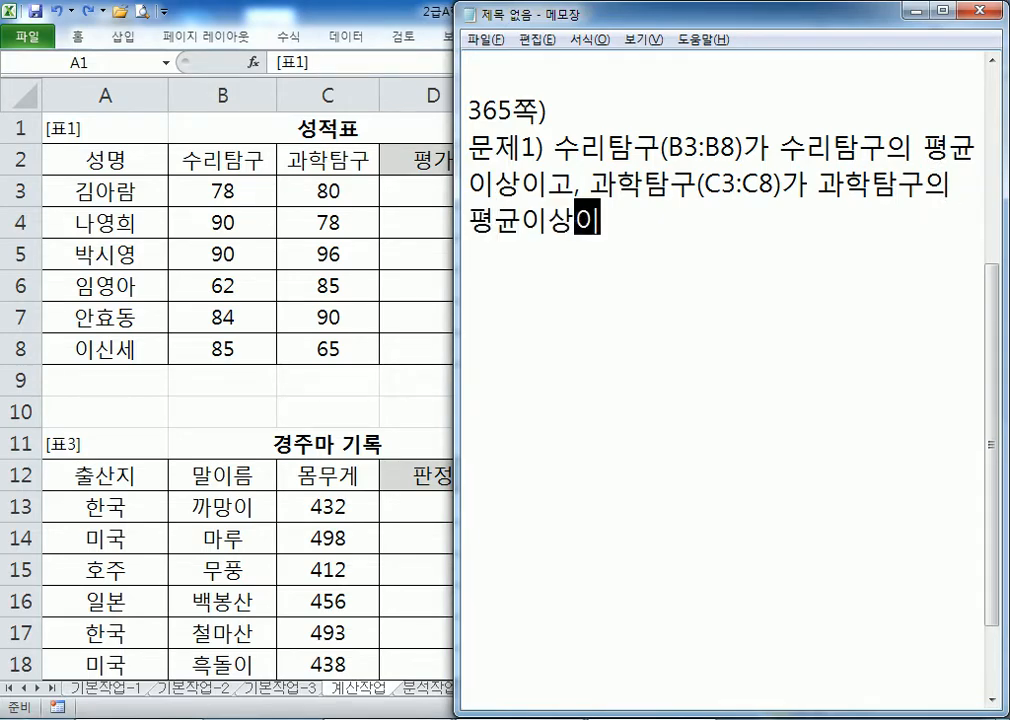
# - Finish the problem 1 sentence with "면 "우수", 그렇지 않으면 공백을 표기" and start a line below it
pyautogui.write('면 "우')
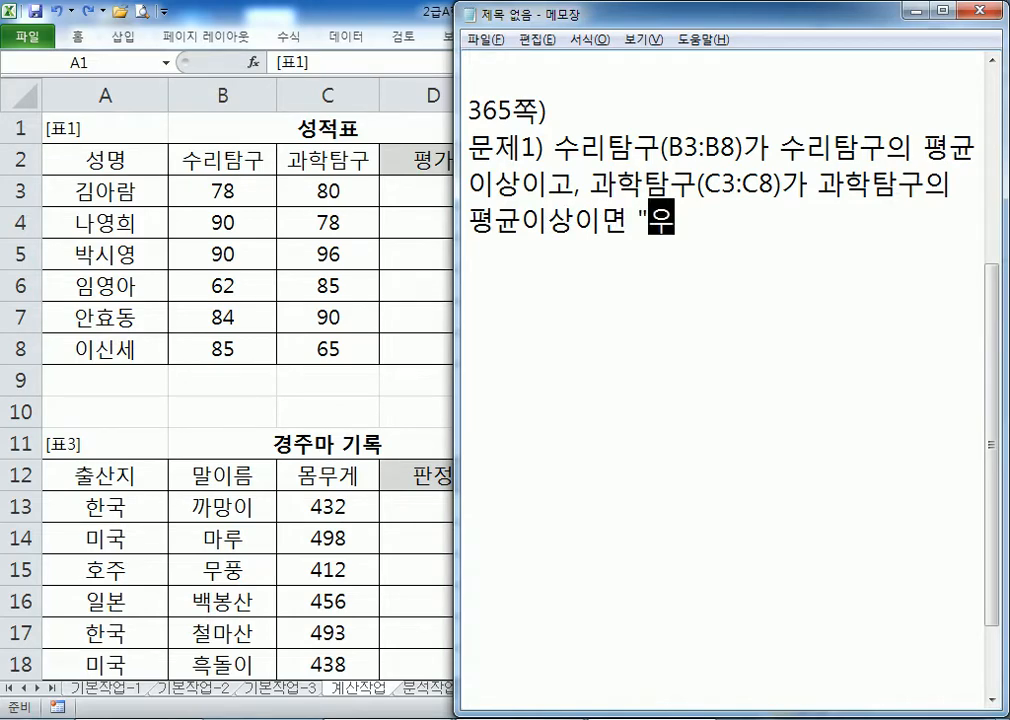
pyautogui.write('수"')
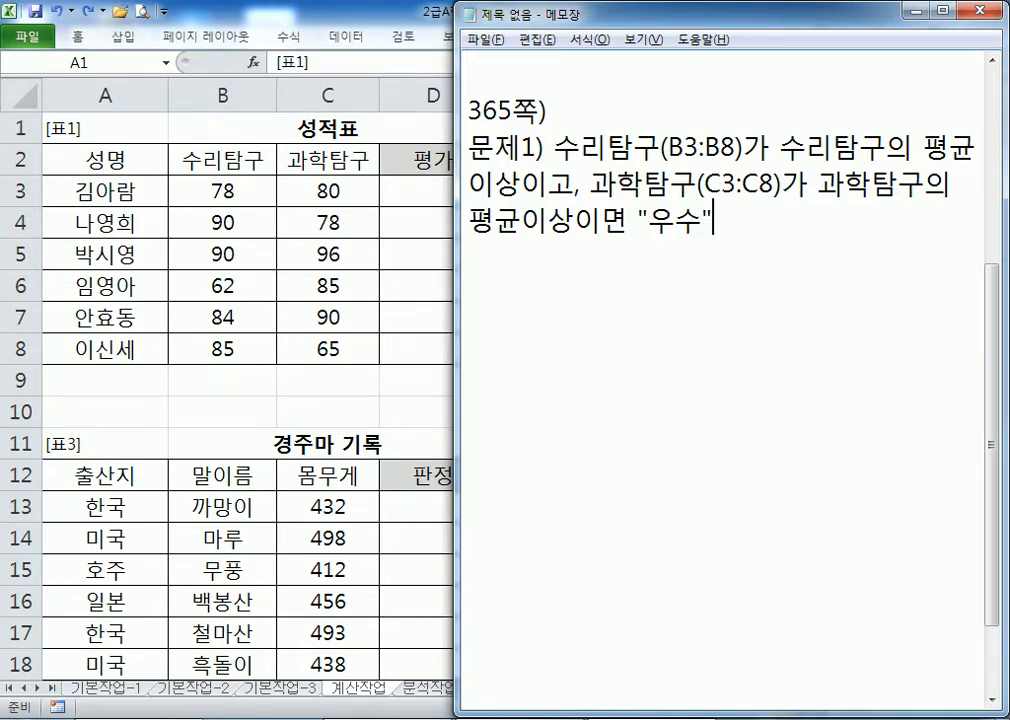
pyautogui.write(', 그렇지 않')
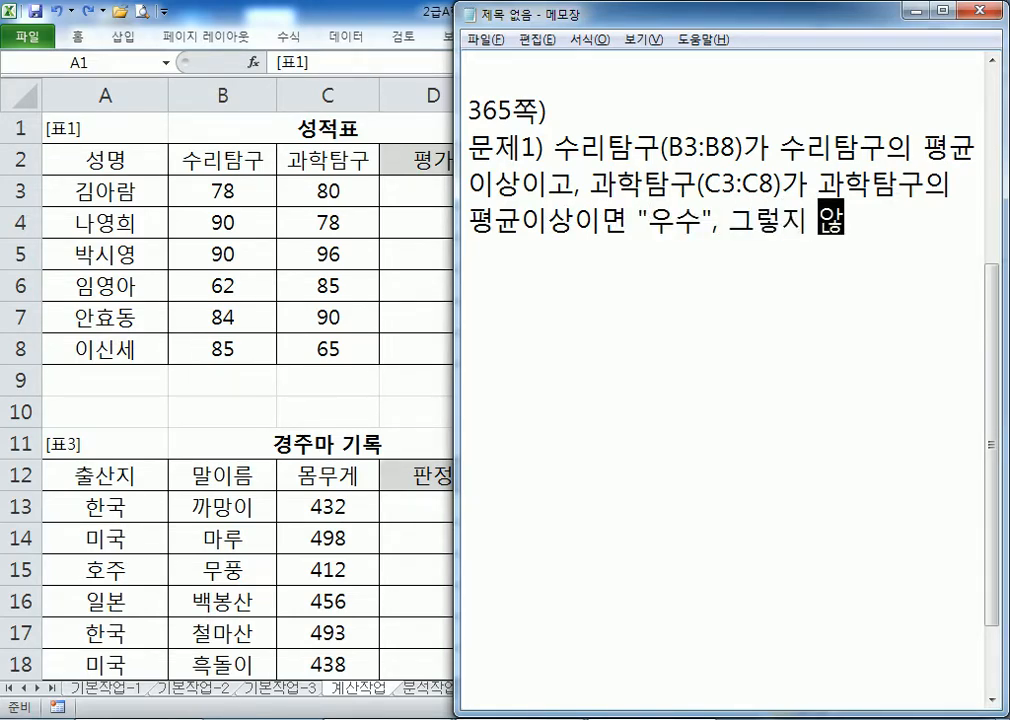
pyautogui.write('으면 공백')
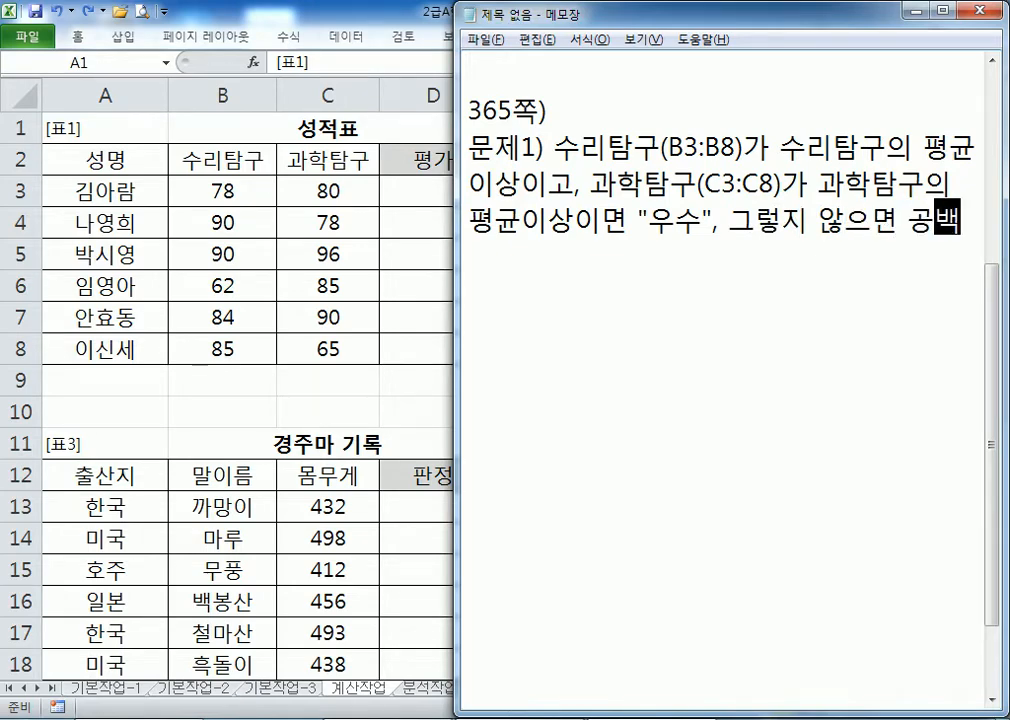
pyautogui.write('ㅇㄹ')
pyautogui.press('BackSpace')
pyautogui.press('BackSpace')
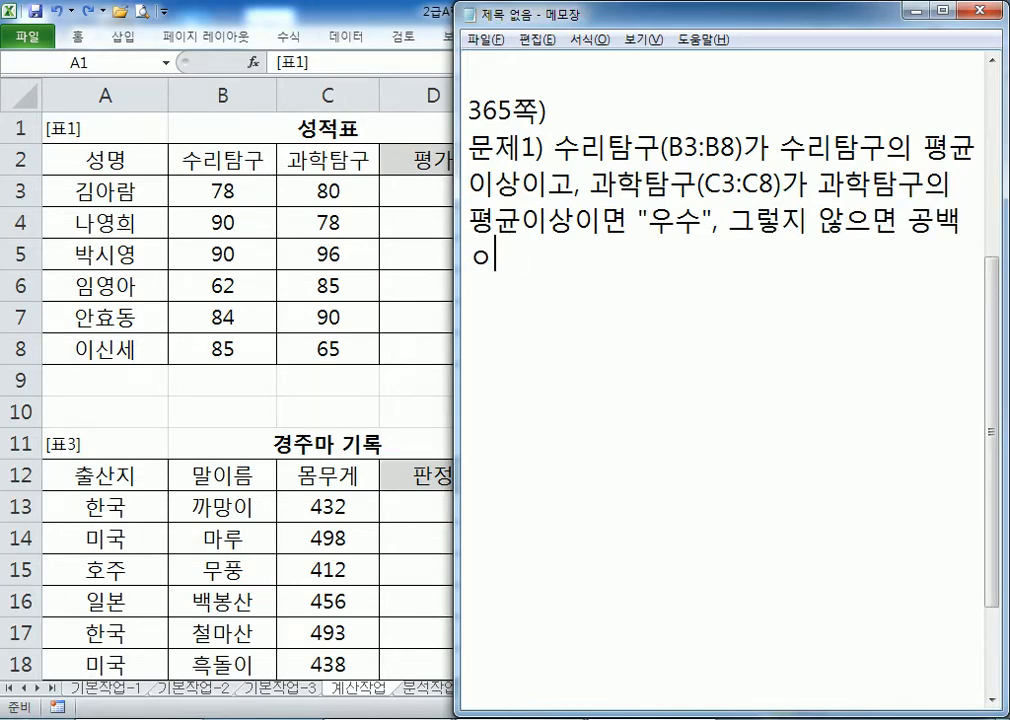
pyautogui.write('을 표기')
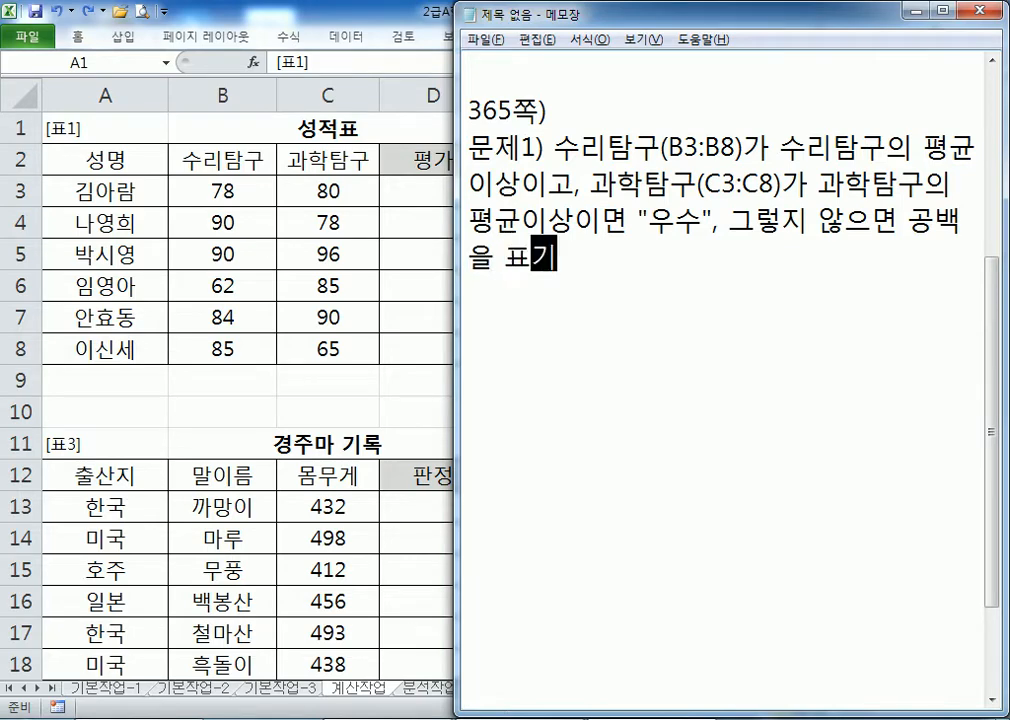
pyautogui.press('Return')
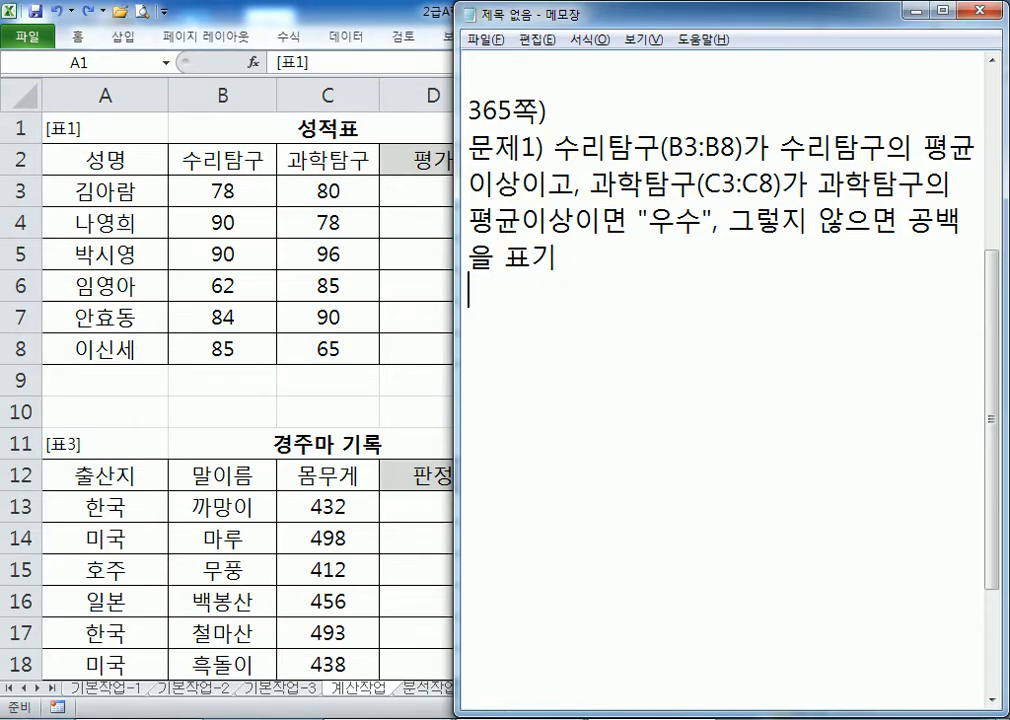
# - Note the required functions as "IF, AND, AVERAGE 함수" on the line below the problem text
pyautogui.write('IF, AND, A')
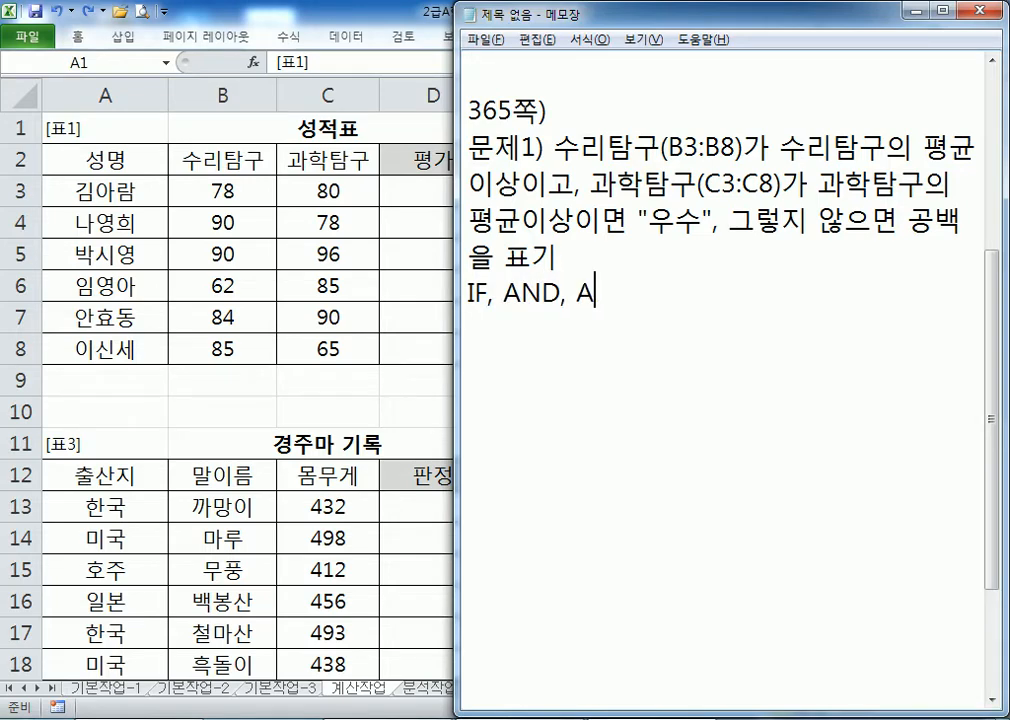
pyautogui.write('VERAGE 함수')
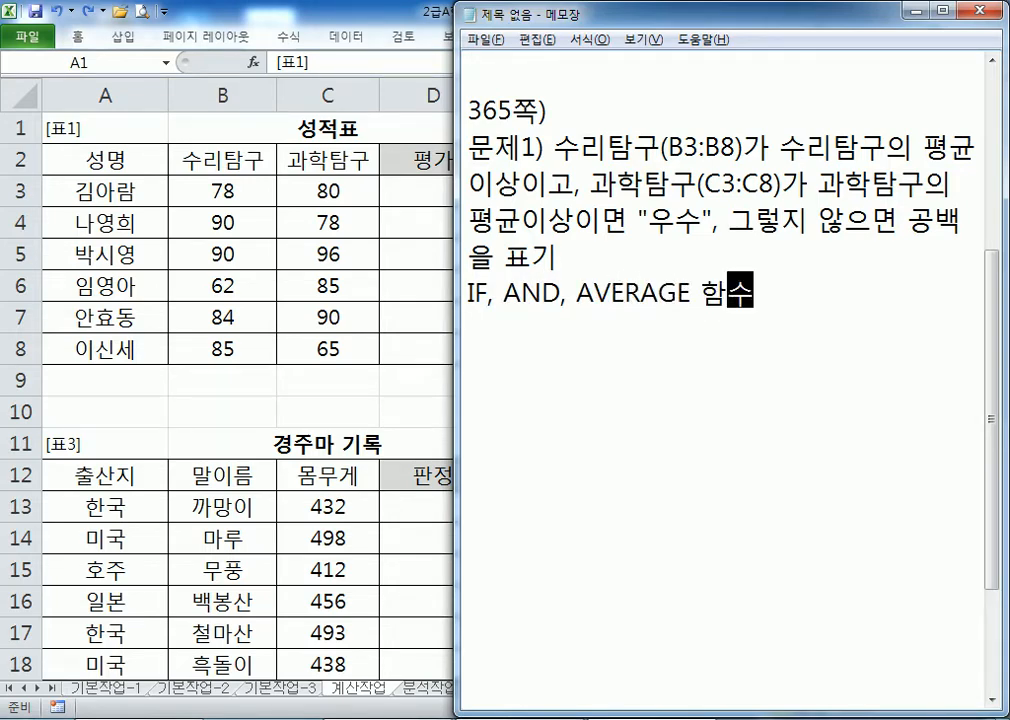
pyautogui.press('Return')
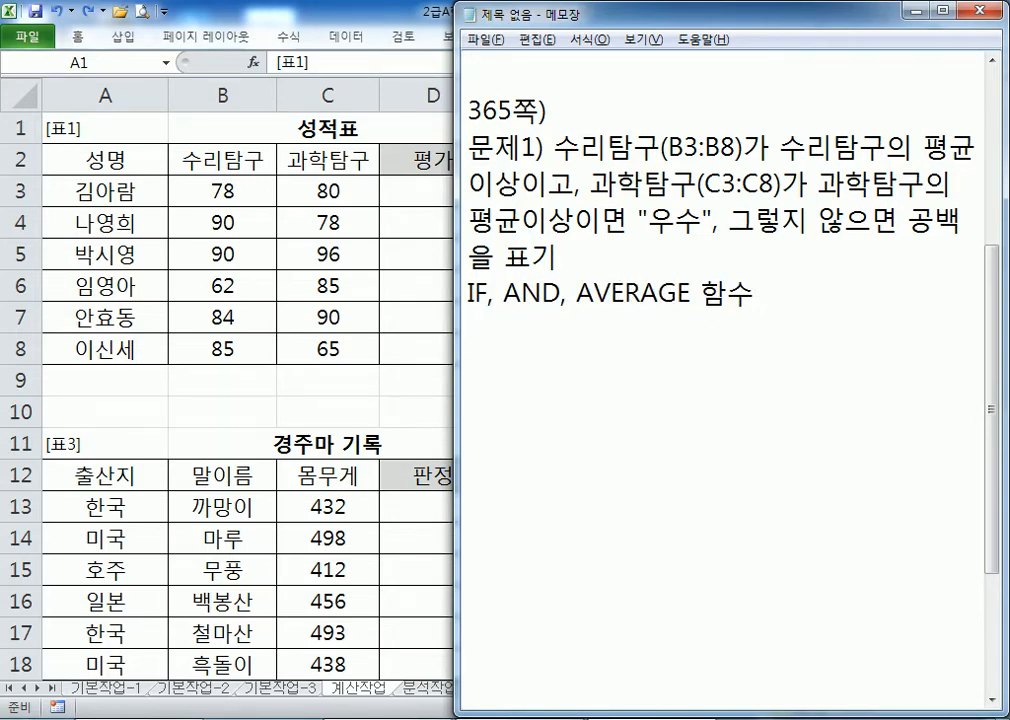
# - Switch to the Excel sheet and examine the 수리탐구 scores in B3:B8 and the 과학탐구 scores in C3:C8 of 성적표
pyautogui.click(238, 192)
pyautogui.click(228, 200)
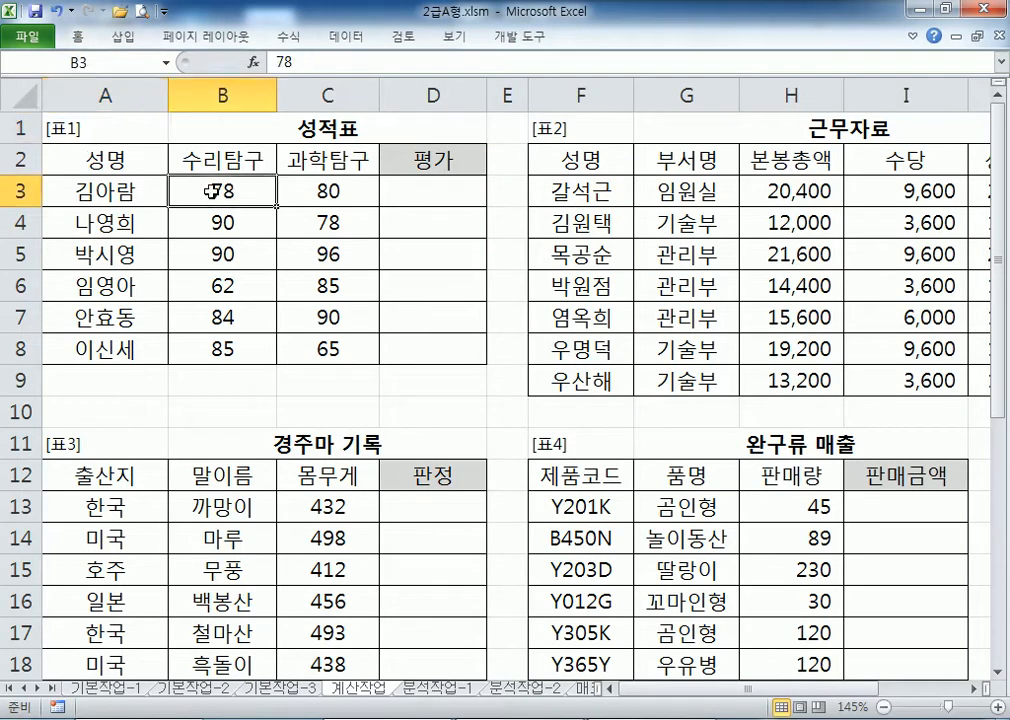
pyautogui.moveTo(194, 331); pyautogui.dragTo(207, 350)
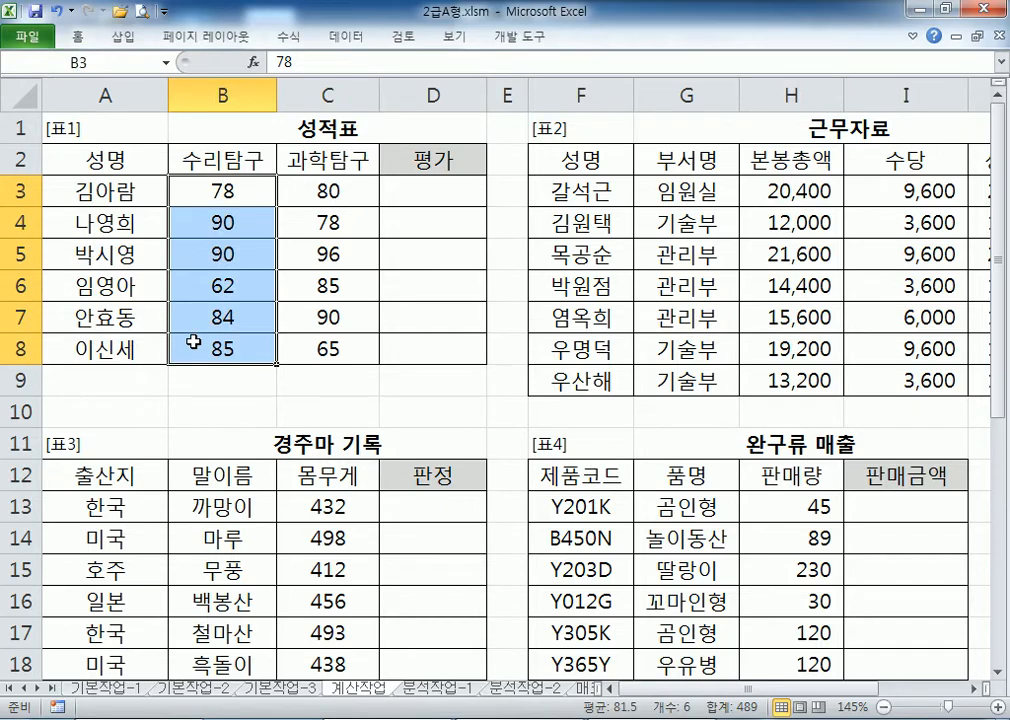
pyautogui.click(219, 222)
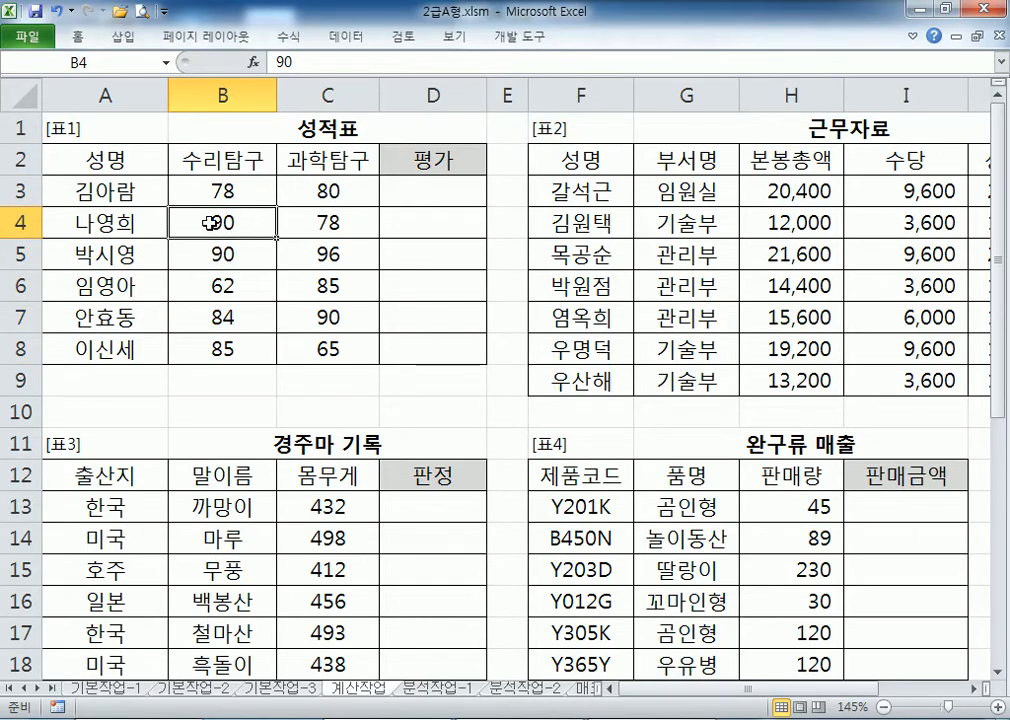
pyautogui.moveTo(212, 192); pyautogui.dragTo(213, 344)
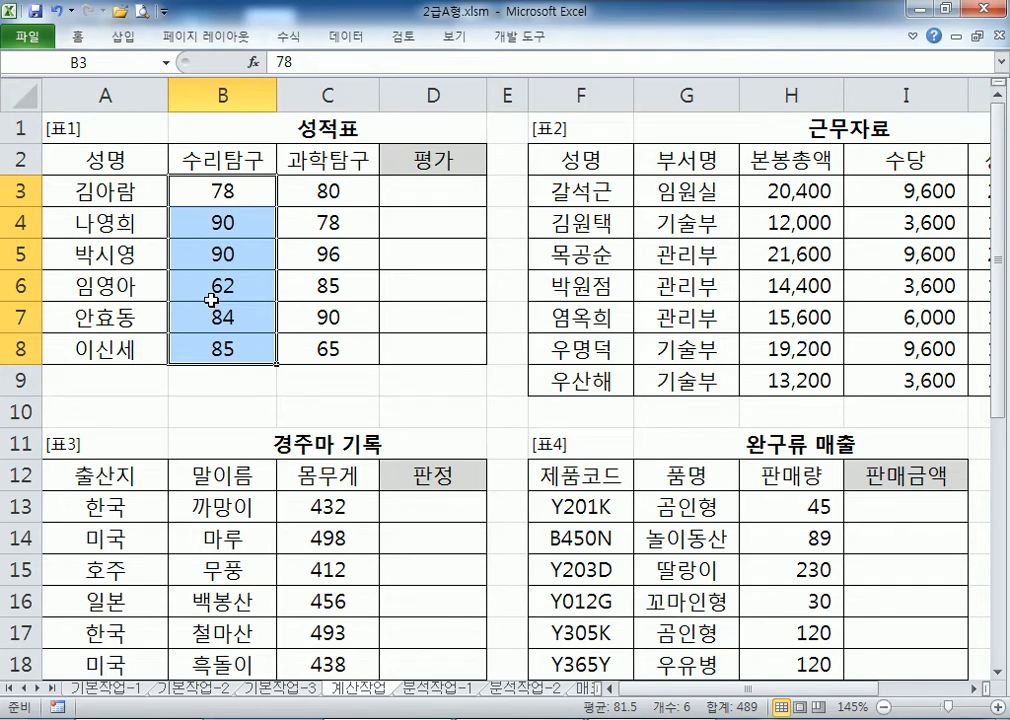
pyautogui.click(312, 224)
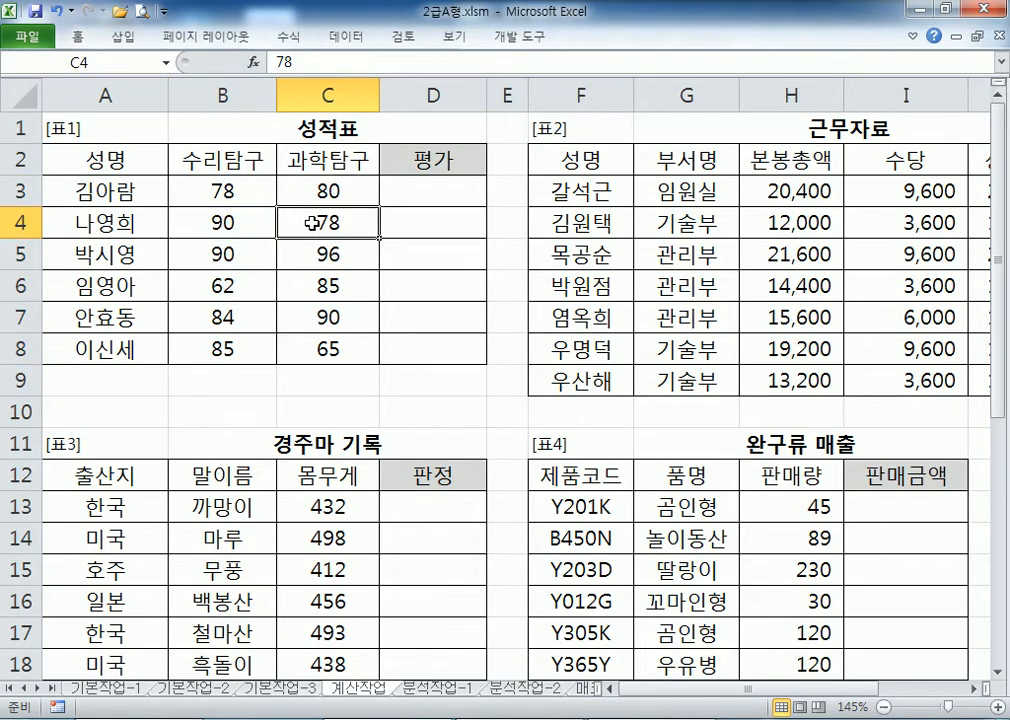
pyautogui.moveTo(296, 193); pyautogui.dragTo(318, 352)
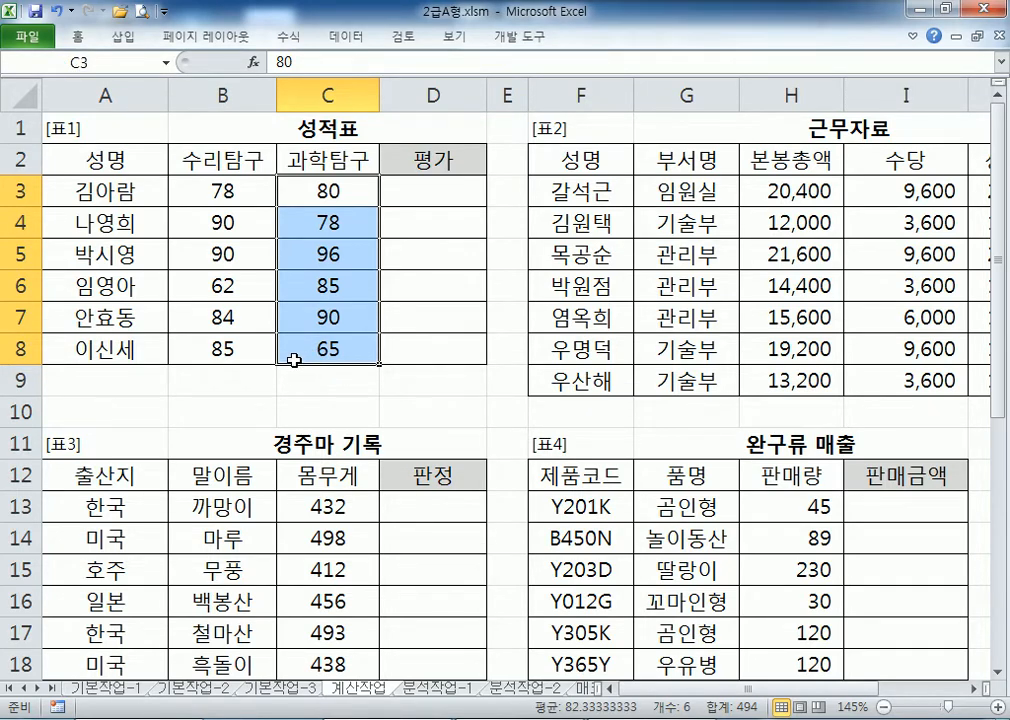
pyautogui.click(223, 211)
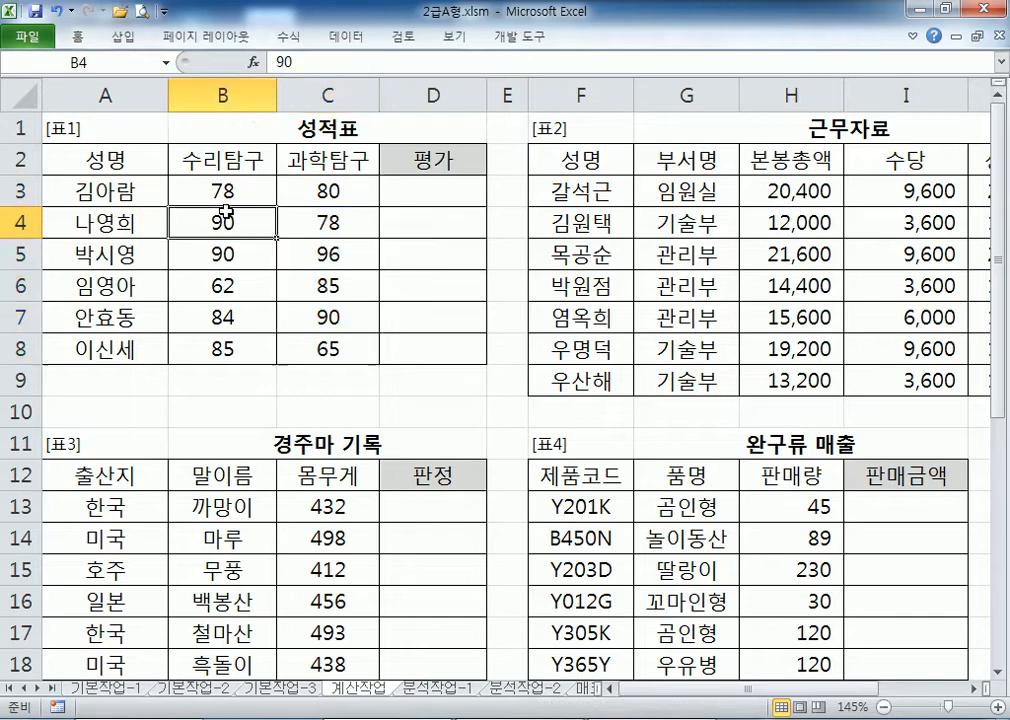
# - Switch back to Notepad and write the syntax line "=IF(조건식, 참, 거짓)" below a blank line under the function list
pyautogui.hotkey('alt', 'Tab')
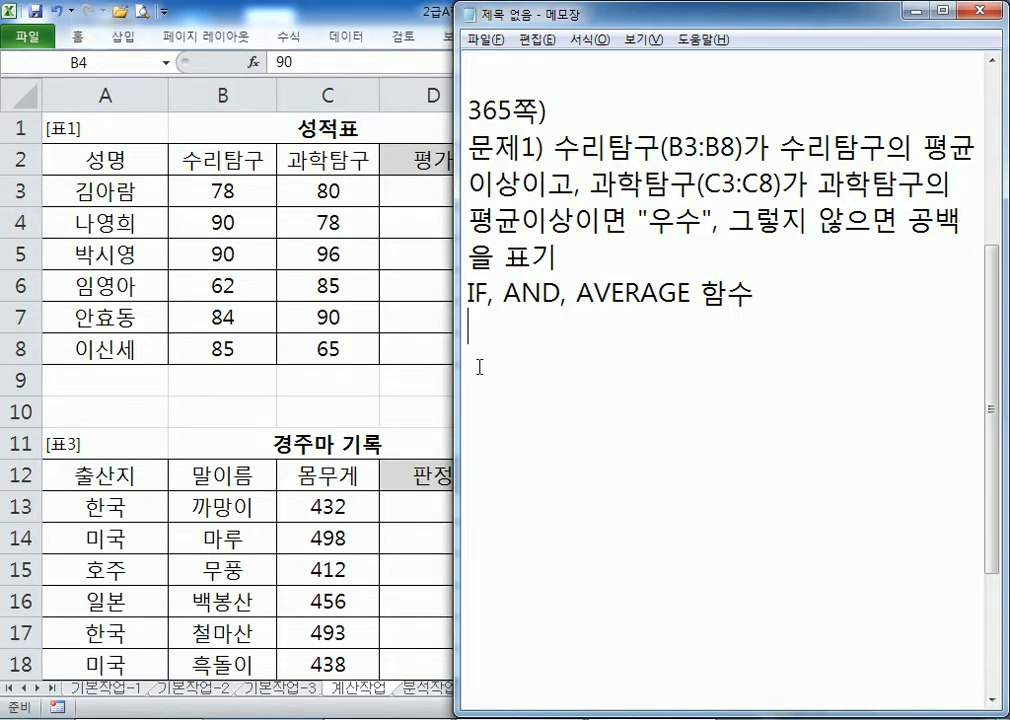
pyautogui.write('\\')
pyautogui.press('BackSpace')
pyautogui.write('=IF\\')
pyautogui.press('BackSpace')
pyautogui.write('(WH')
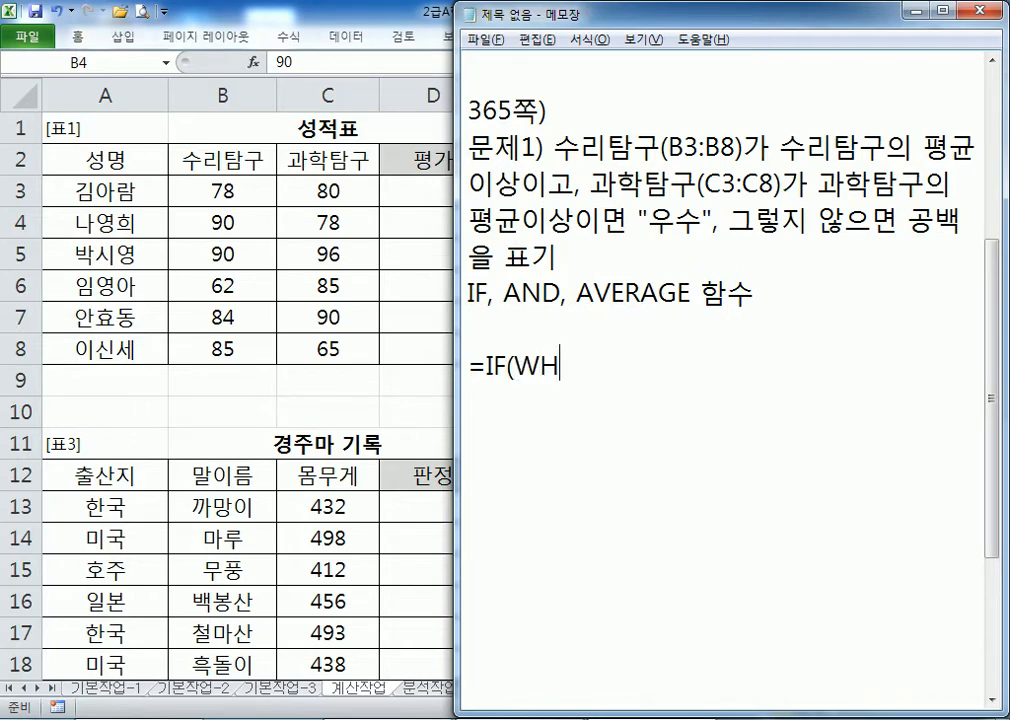
pyautogui.press('BackSpace')
pyautogui.press('BackSpace')
pyautogui.press('Hangul')
pyautogui.write('조건식,')
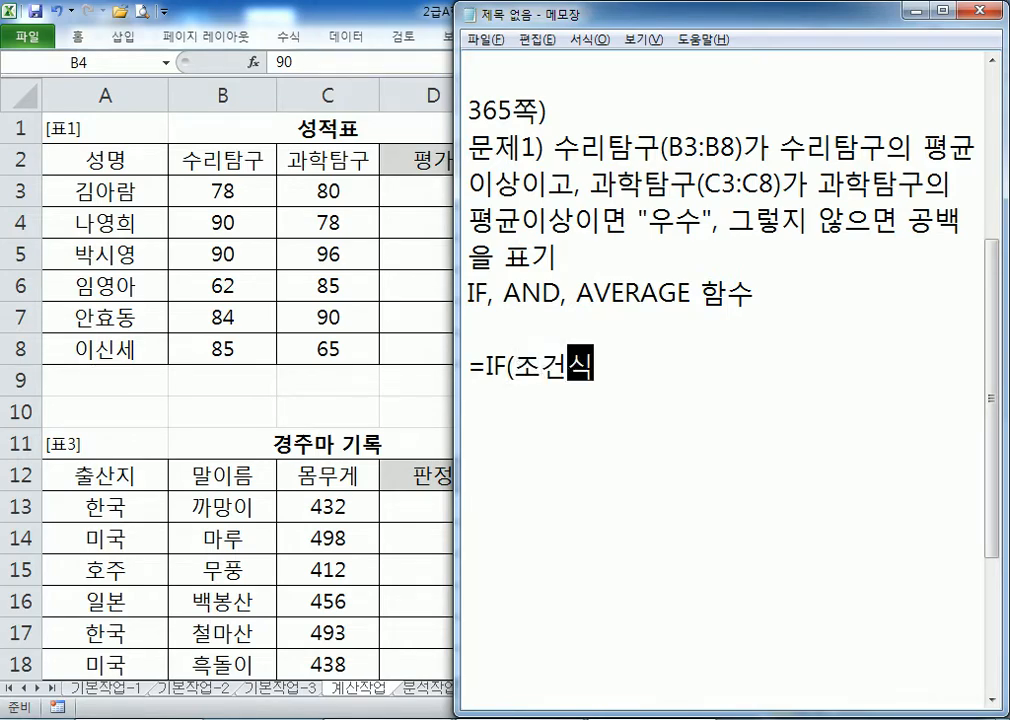
pyautogui.press('BackSpace')
pyautogui.press('BackSpace')
pyautogui.write('그,')
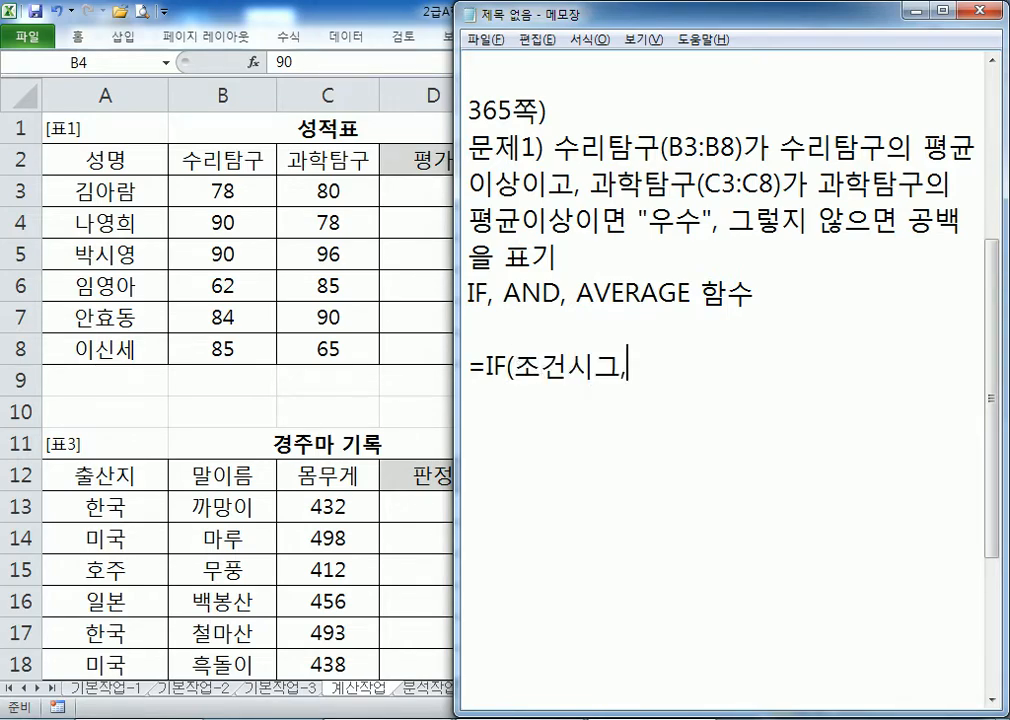
pyautogui.press('BackSpace')
pyautogui.press('BackSpace')
pyautogui.press('BackSpace')
pyautogui.write('시식, 참, 거지')
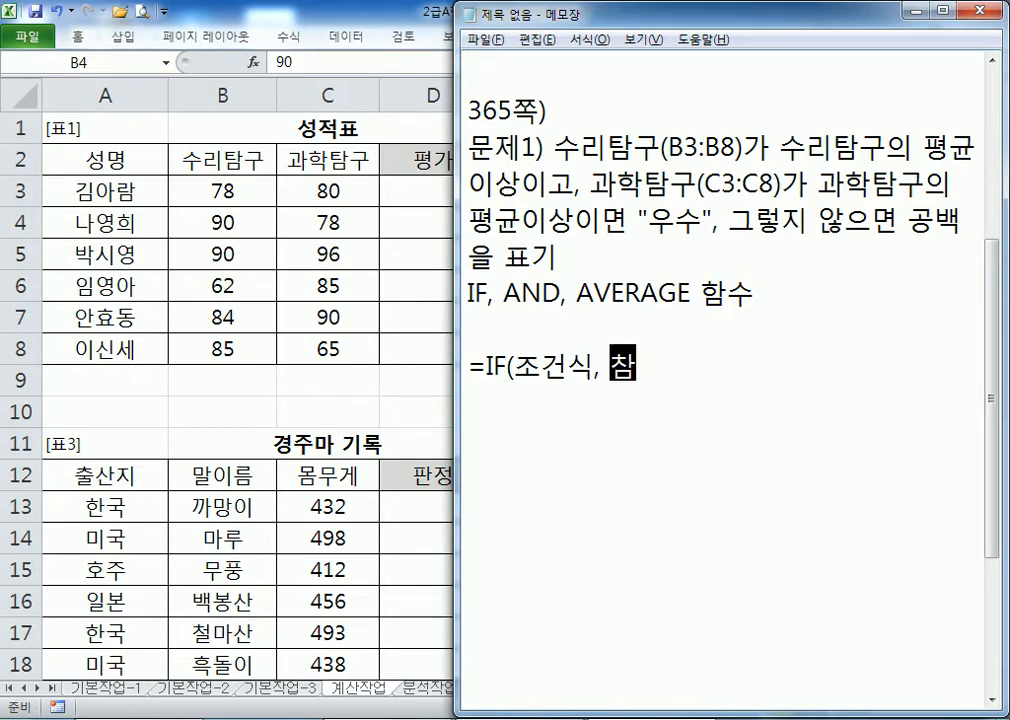
pyautogui.write('짓)')
pyautogui.press('Return')
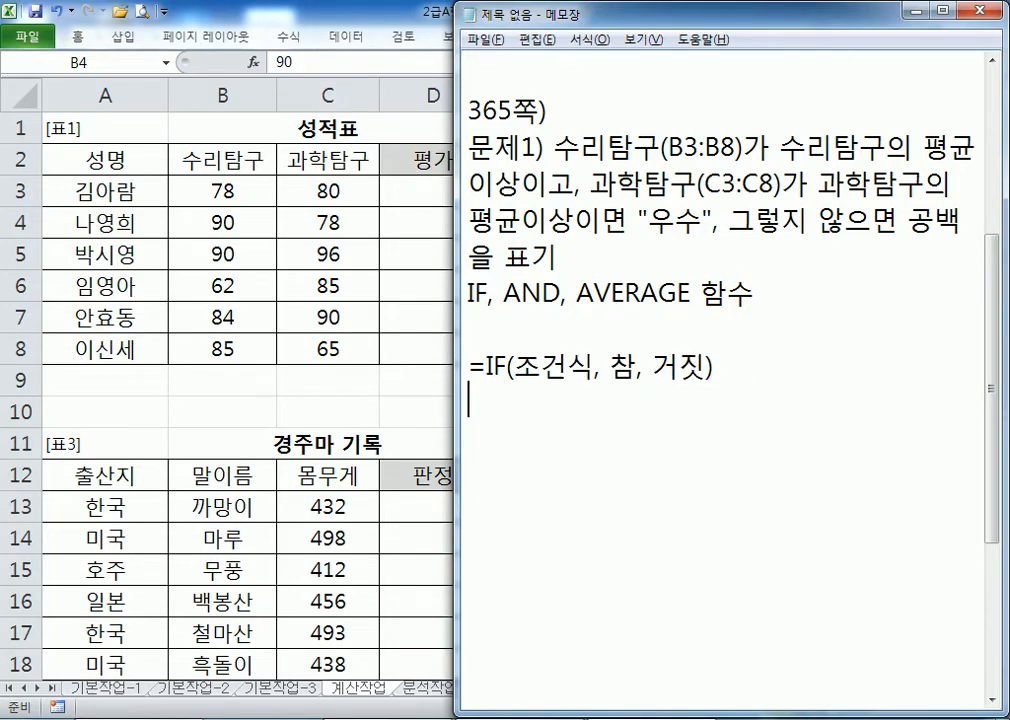
# - Write the nested syntax line "=IF(AND(조건1, 조건2, ...), 참, 거짓)" under the basic IF syntax
pyautogui.write('=IF(')
pyautogui.write('무')
pyautogui.press('BackSpace')
pyautogui.press('BackSpace')
pyautogui.write('AN')
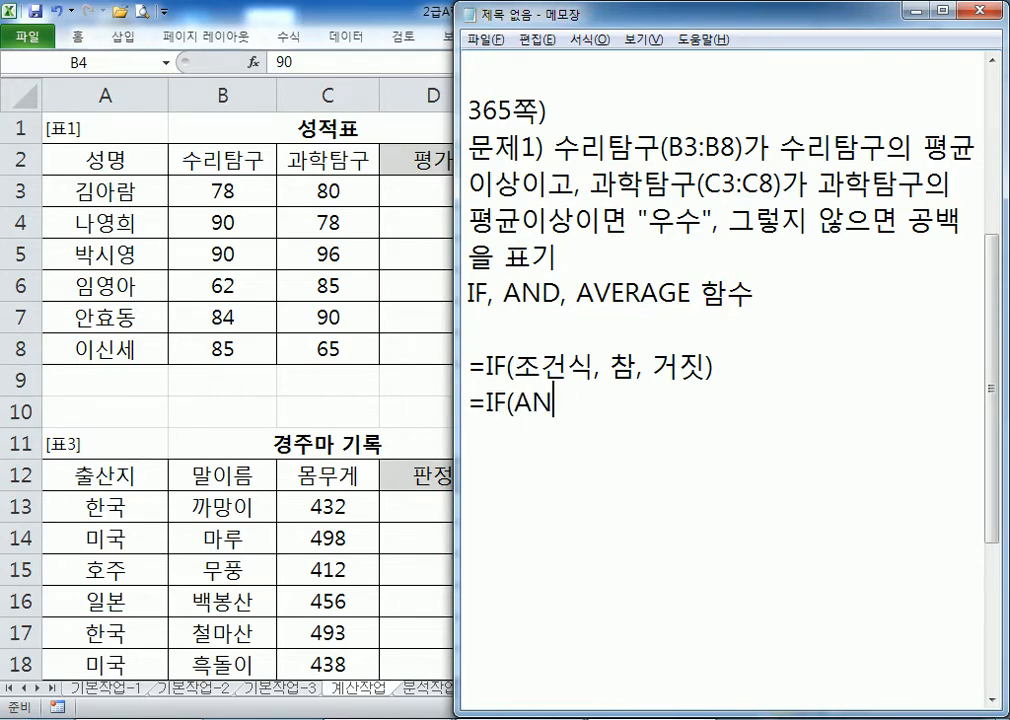
pyautogui.write('D(조건1')
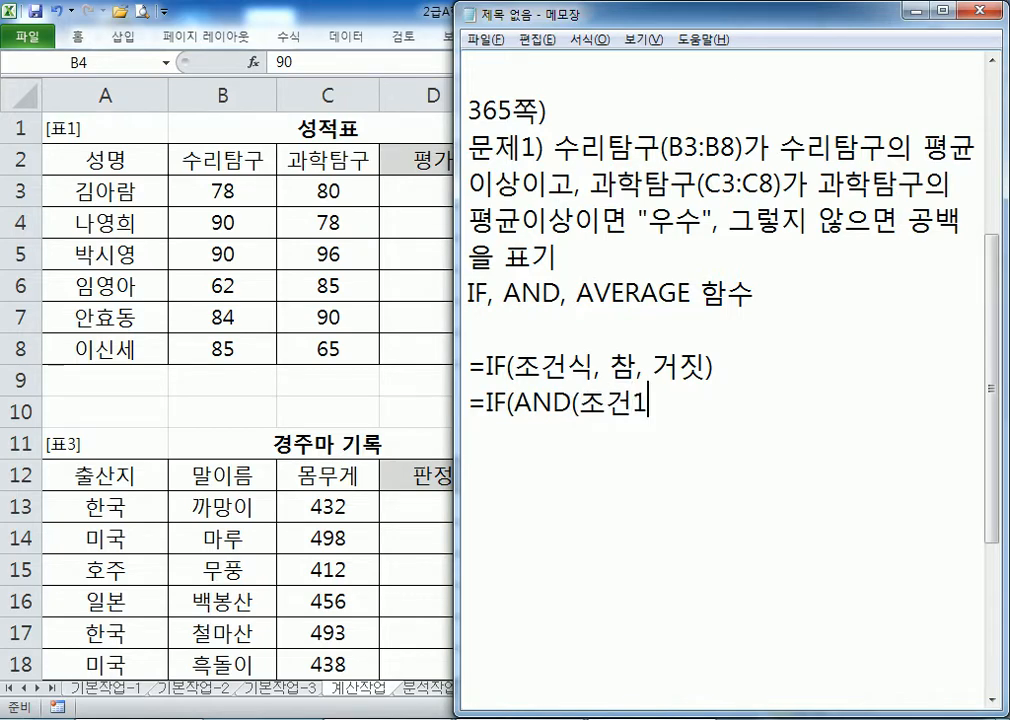
pyautogui.write(', ㅈㅗ건2, ..')
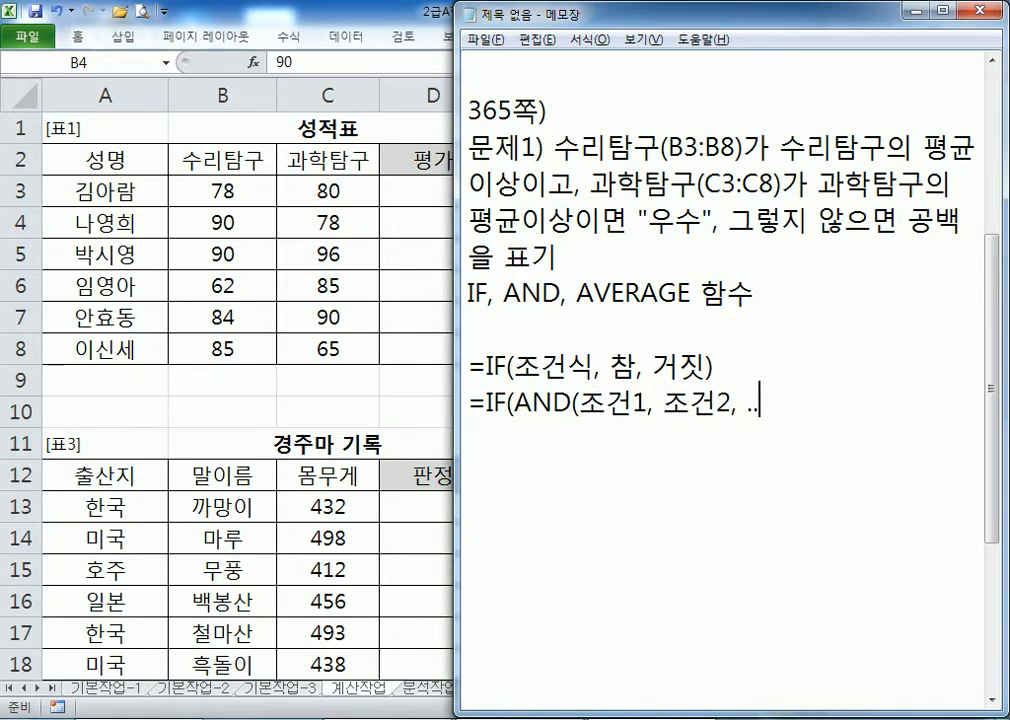
pyautogui.write('.)')
pyautogui.write(', 참')
pyautogui.write(', 거짓)')
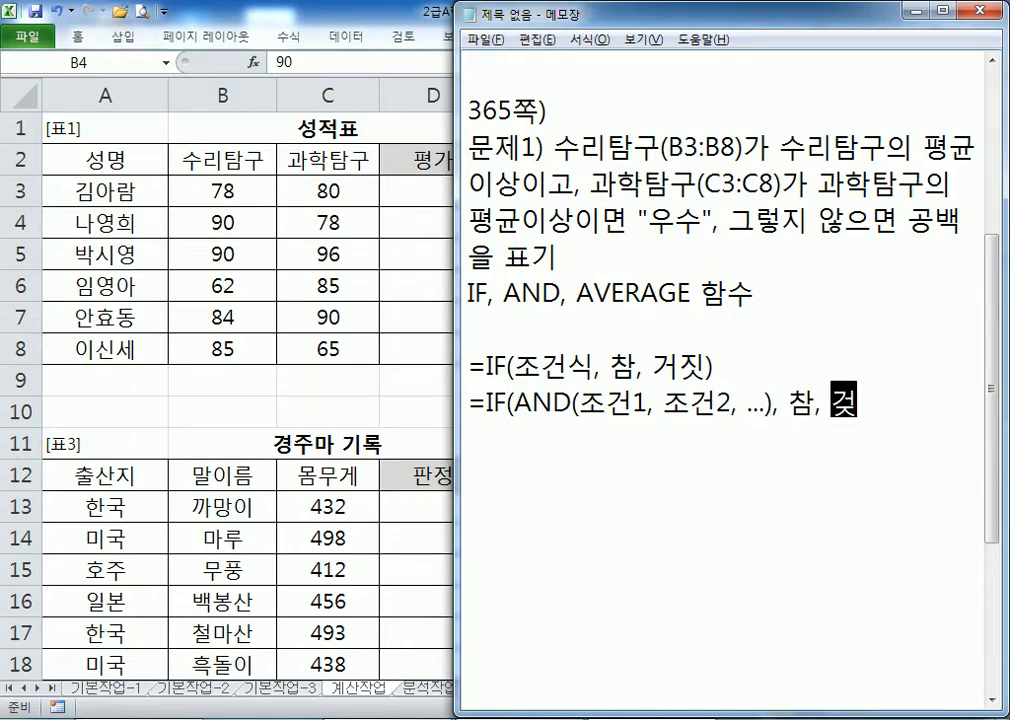
pyautogui.press('Return')
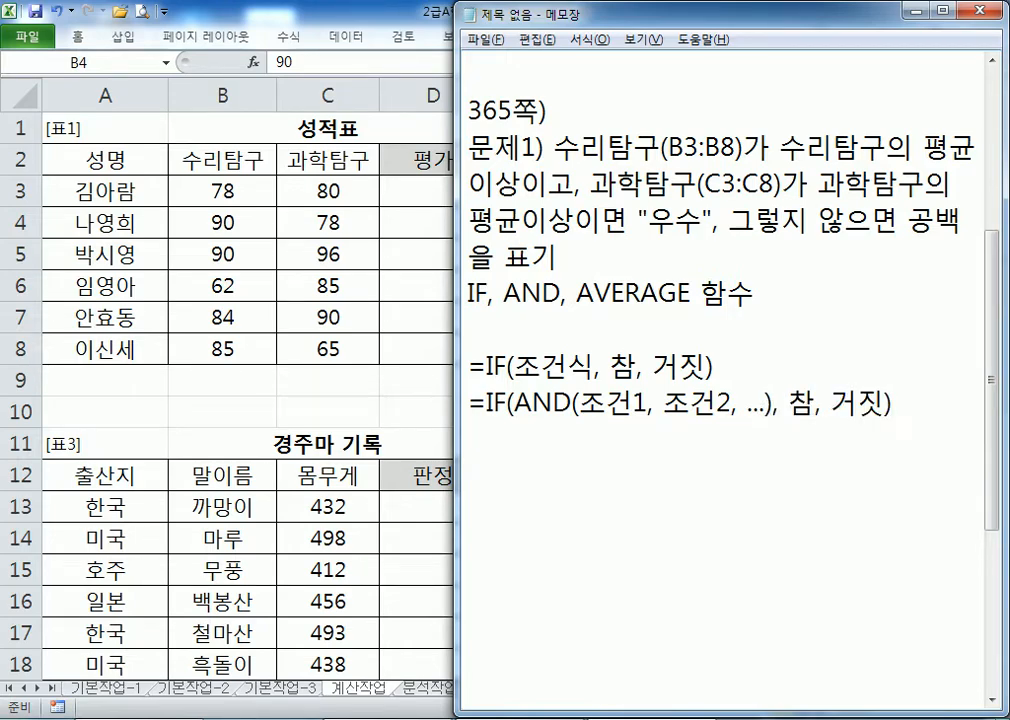
# - Duplicate the nested IF syntax line below itself and change AND to OR in the copy
pyautogui.press('Up')
pyautogui.hotkey('shift', 'End')
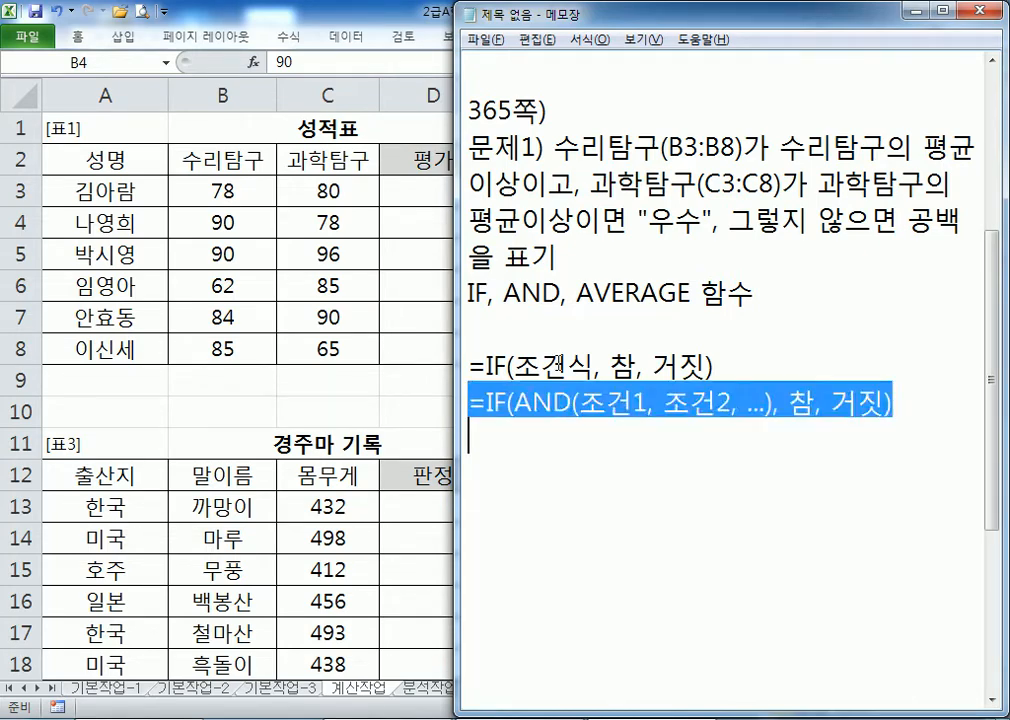
pyautogui.hotkey('ctrl', 'c')
pyautogui.press('Down')
pyautogui.hotkey('ctrl', 'v')
pyautogui.press('Home')
pyautogui.press('Right')
pyautogui.press('Right')
pyautogui.press('Right')
pyautogui.press('Right')
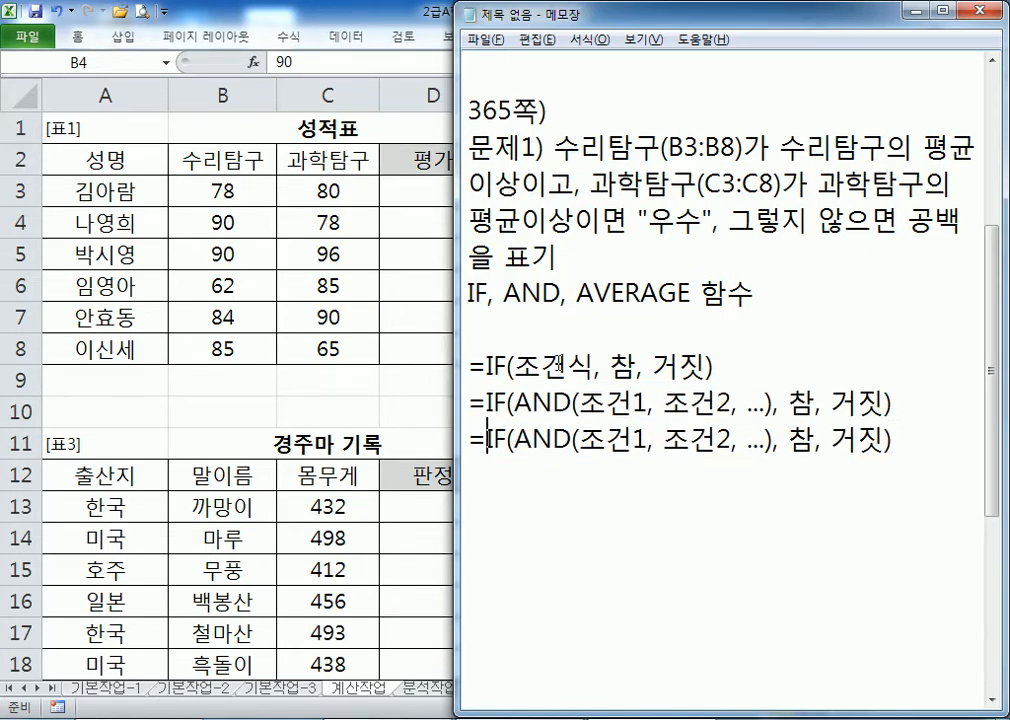
pyautogui.write('OR')
pyautogui.press('Delete')
pyautogui.press('Delete')
pyautogui.press('Delete')
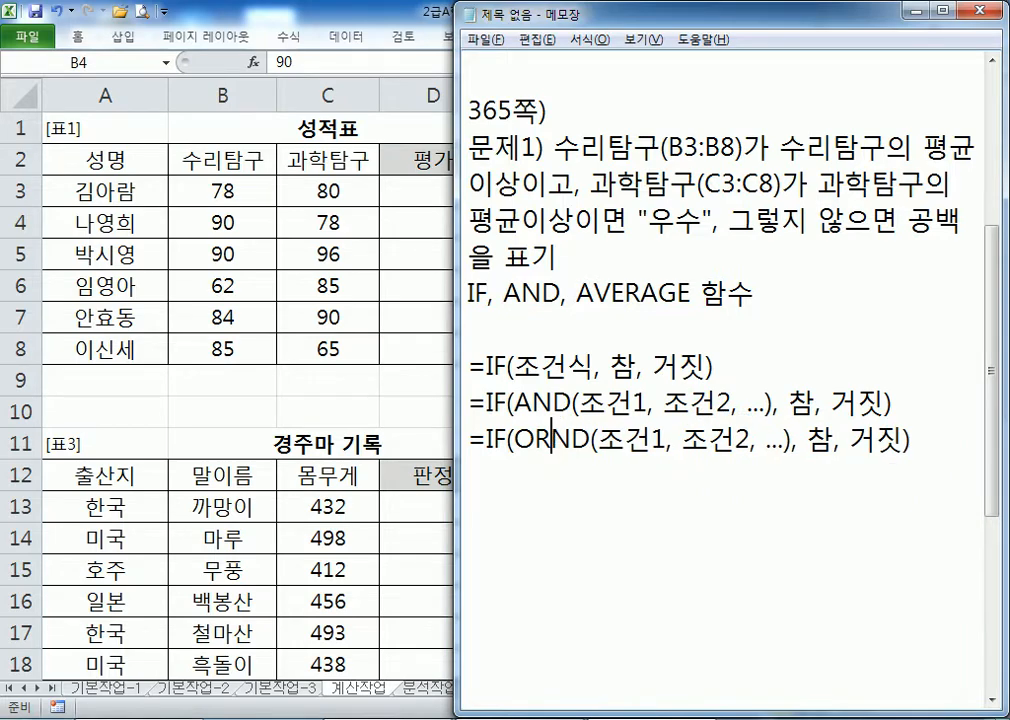
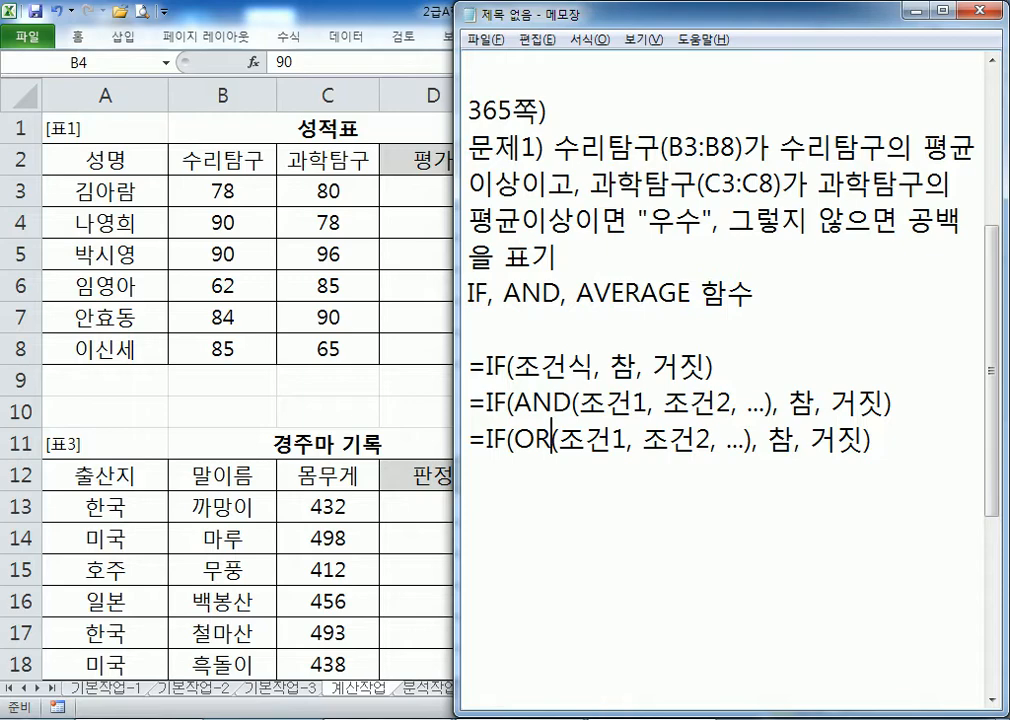
# - Copy the line "=IF(AND(조건1, 조건2, ...), 참, 거짓)" and paste it below the OR line
pyautogui.click(470, 403)
pyautogui.hotkey('shift', 'Down')
pyautogui.hotkey('ctrl', 'c')
pyautogui.press('Down')
pyautogui.press('Down')
pyautogui.hotkey('ctrl', 'v')
# - Delete the OR syntax line and the blank line between the two AND syntax lines
pyautogui.press('Up')
pyautogui.press('Up')
pyautogui.press('Up')
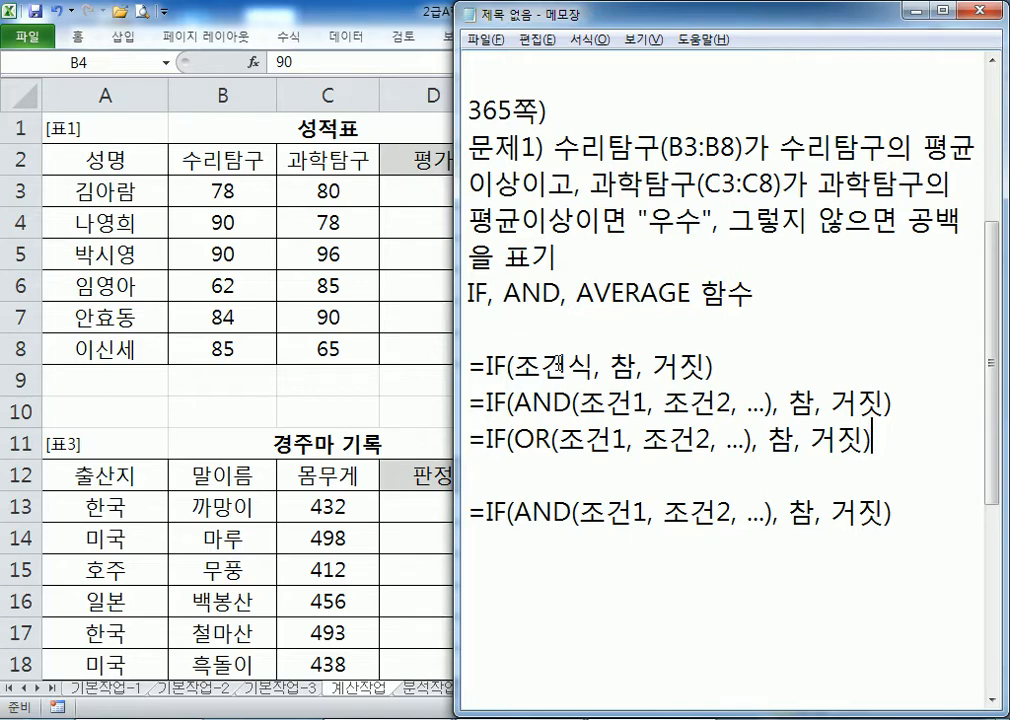
pyautogui.hotkey('shift', 'Down')
pyautogui.press('Delete')
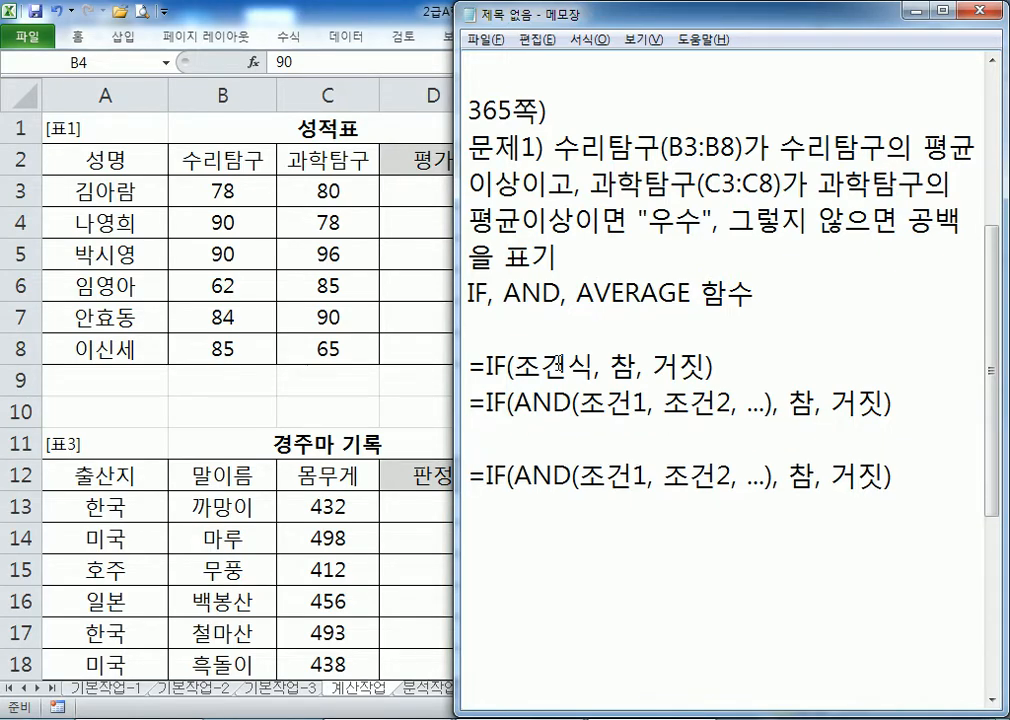
pyautogui.press('Delete')
# - Replace 조건1 in the second AND line with "수리탐구(B3:B8)가 수리탐구의 평균이상" copied from the problem text
pyautogui.press('Right')
pyautogui.press('Right')
pyautogui.press('Right')
pyautogui.press('Right')
pyautogui.press('Right')
pyautogui.press('Right')
pyautogui.press('Right')
pyautogui.press('Right')
pyautogui.press('Right')
pyautogui.press('Right')
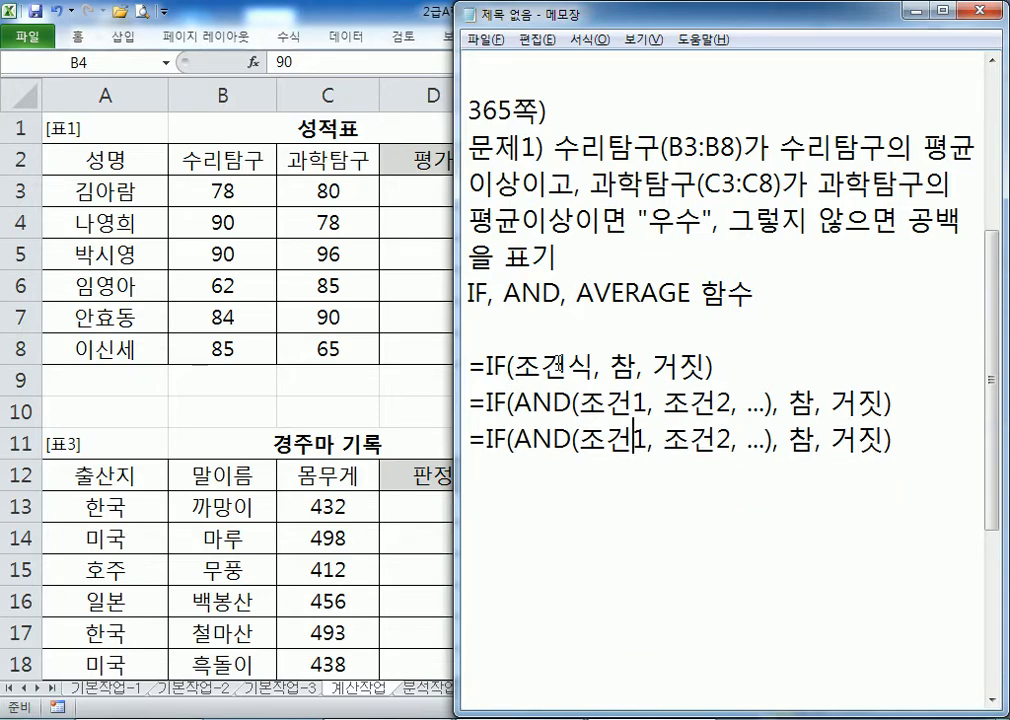
pyautogui.press('Left')
pyautogui.press('Left')
pyautogui.moveTo(553, 148); pyautogui.dragTo(522, 183)
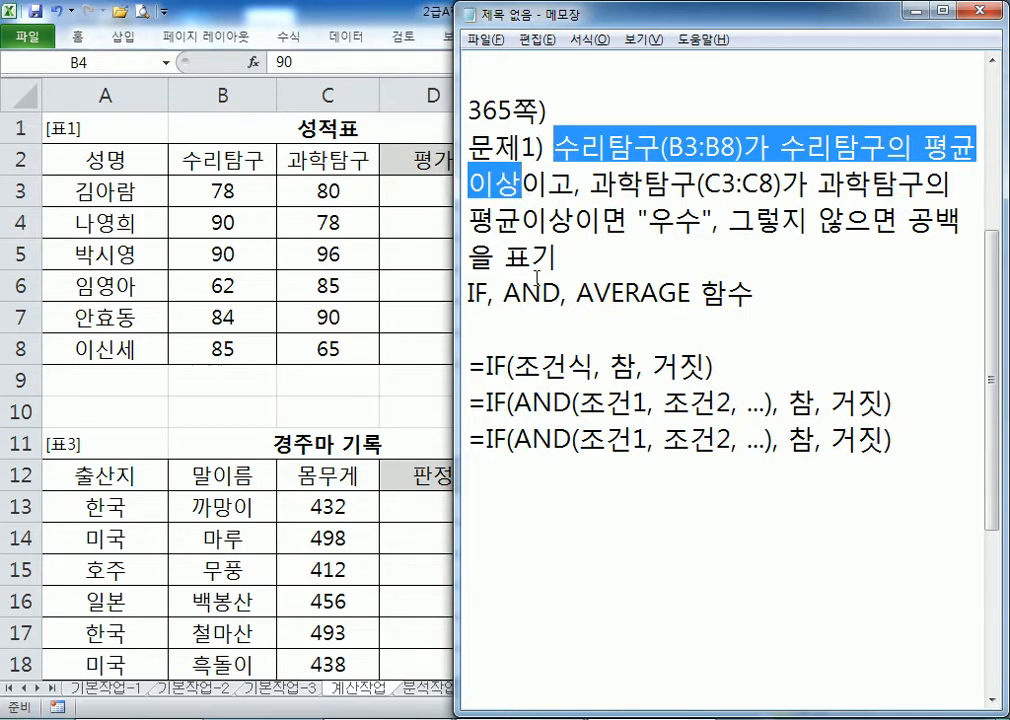
pyautogui.moveTo(578, 440); pyautogui.dragTo(641, 440)
pyautogui.hotkey('ctrl', 'v')
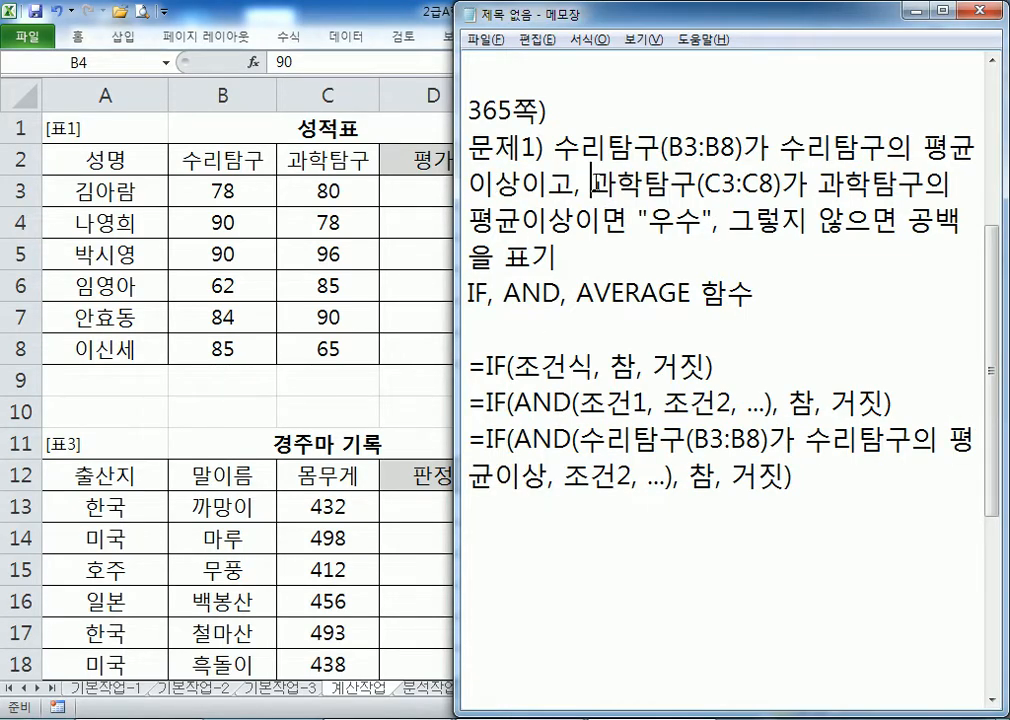
# - Replace "조건2, ..." in the same line with "과학탐구(C3:C8)가 과학탐구의 평균이상" copied from the problem text
pyautogui.moveTo(591, 183); pyautogui.dragTo(572, 218)
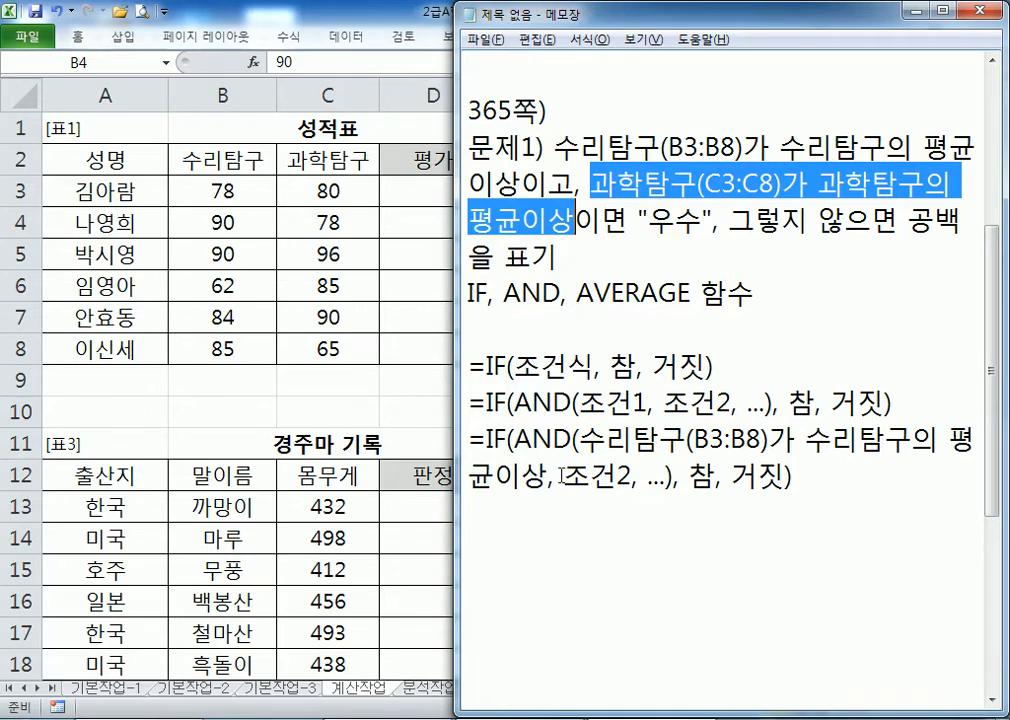
pyautogui.moveTo(565, 478); pyautogui.dragTo(665, 480)
pyautogui.hotkey('ctrl', 'v')
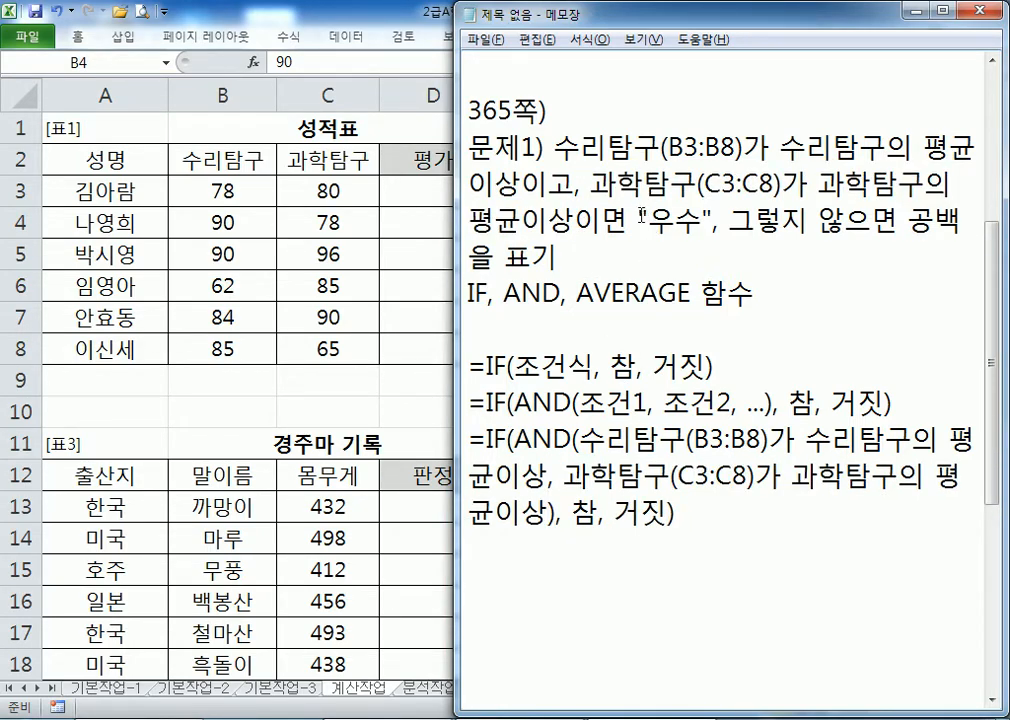
# - Replace 참 with "우수" and 거짓 with 공백 in the worded IF line, copying both from the problem text
pyautogui.moveTo(638, 223); pyautogui.dragTo(711, 223)
pyautogui.hotkey('ctrl', 'c')
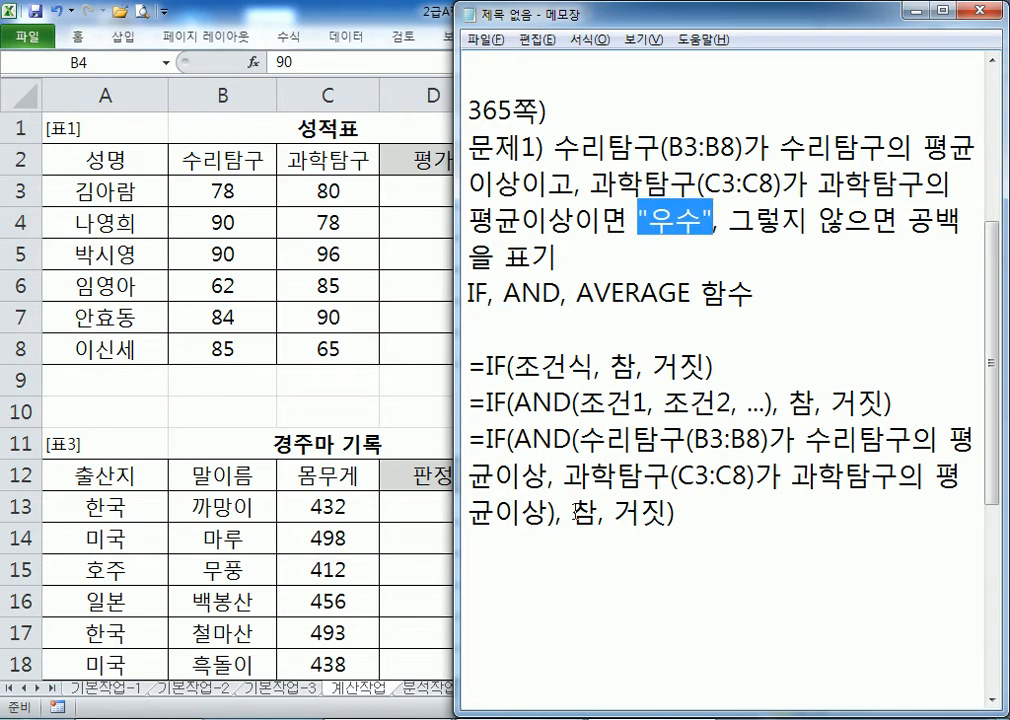
pyautogui.doubleClick(527, 514)
pyautogui.hotkey('ctrl', 'v')
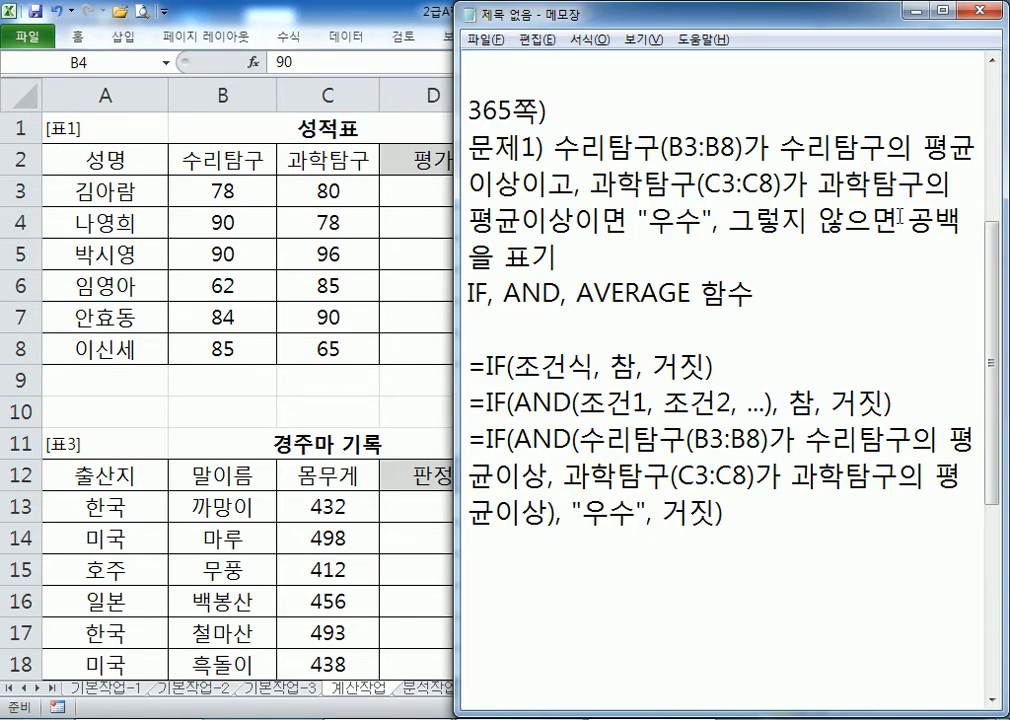
pyautogui.moveTo(907, 222); pyautogui.dragTo(960, 222)
pyautogui.hotkey('ctrl', 'c')
pyautogui.moveTo(649, 514); pyautogui.dragTo(692, 514)
pyautogui.hotkey('ctrl', 'v')
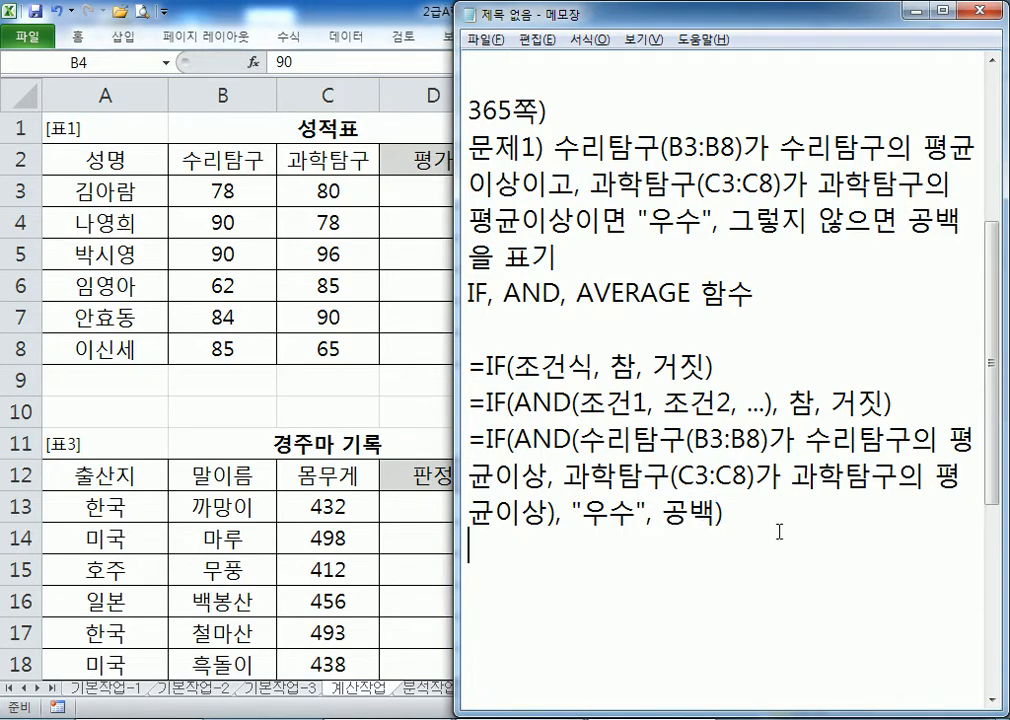
pyautogui.scroll(-1, 779, 531)
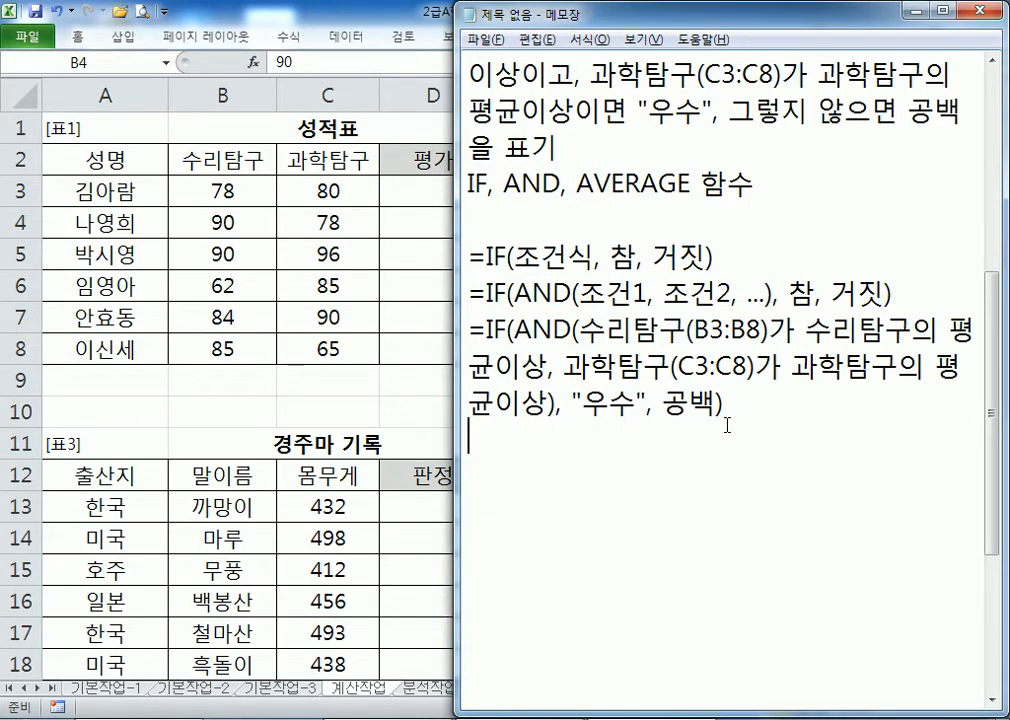
pyautogui.scroll(1, 727, 425)
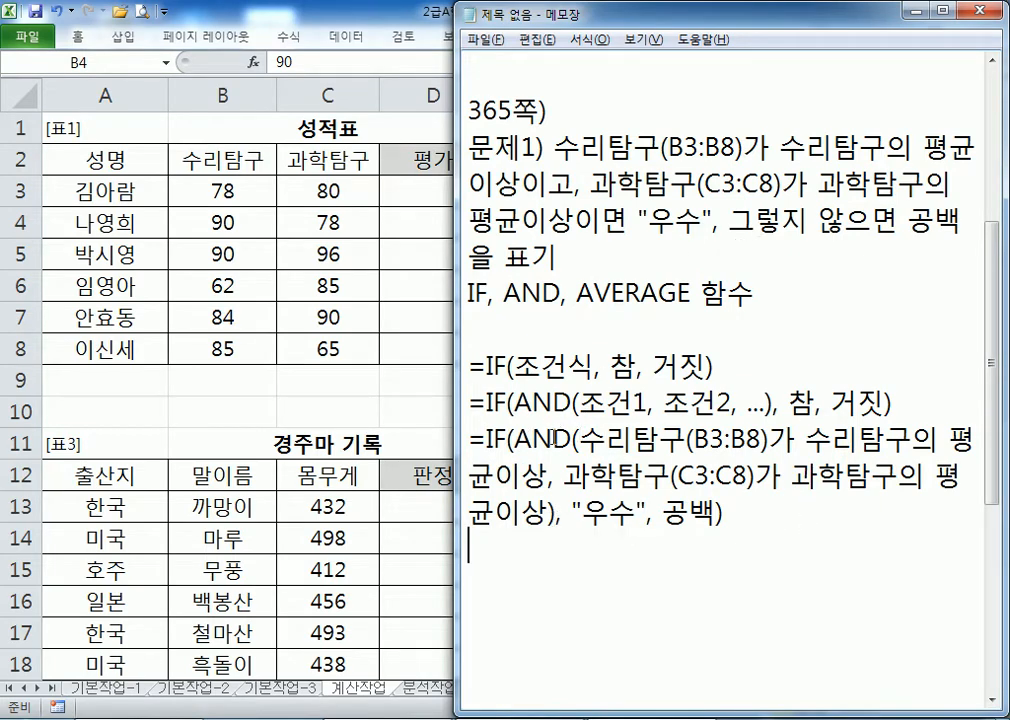
# - Insert a space before 이상 in both conditions of the worded formula, and add spaces before 이상이고 and 이면 in the problem text
pyautogui.moveTo(590, 438); pyautogui.dragTo(546, 472)
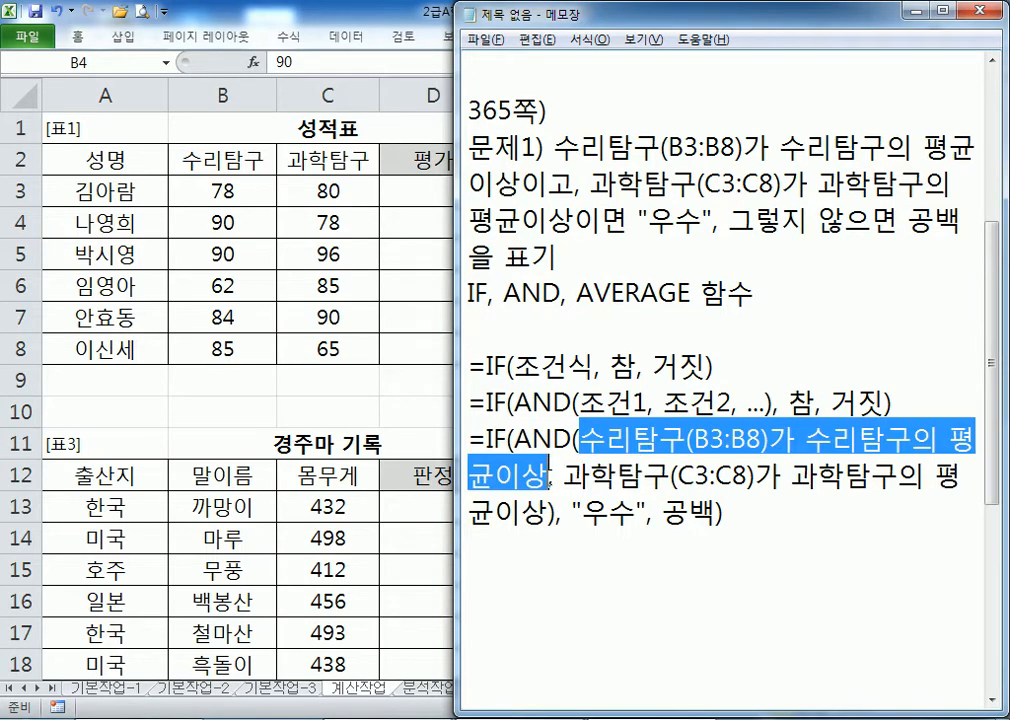
pyautogui.click(491, 472)
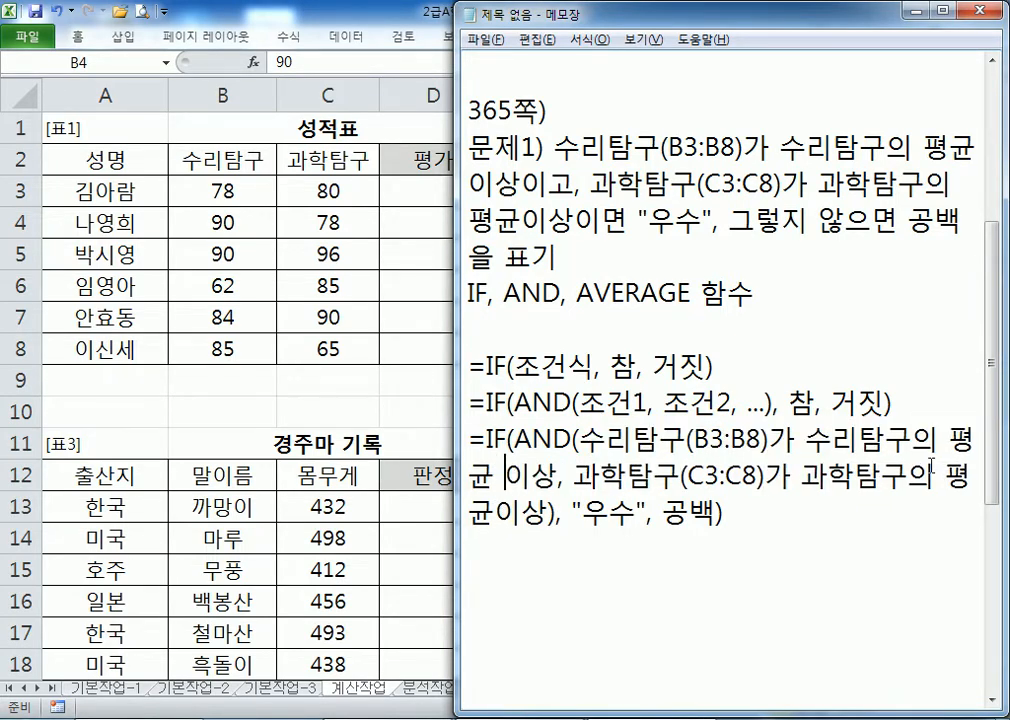
pyautogui.click(494, 512)
pyautogui.press('Hangul_Hanja')
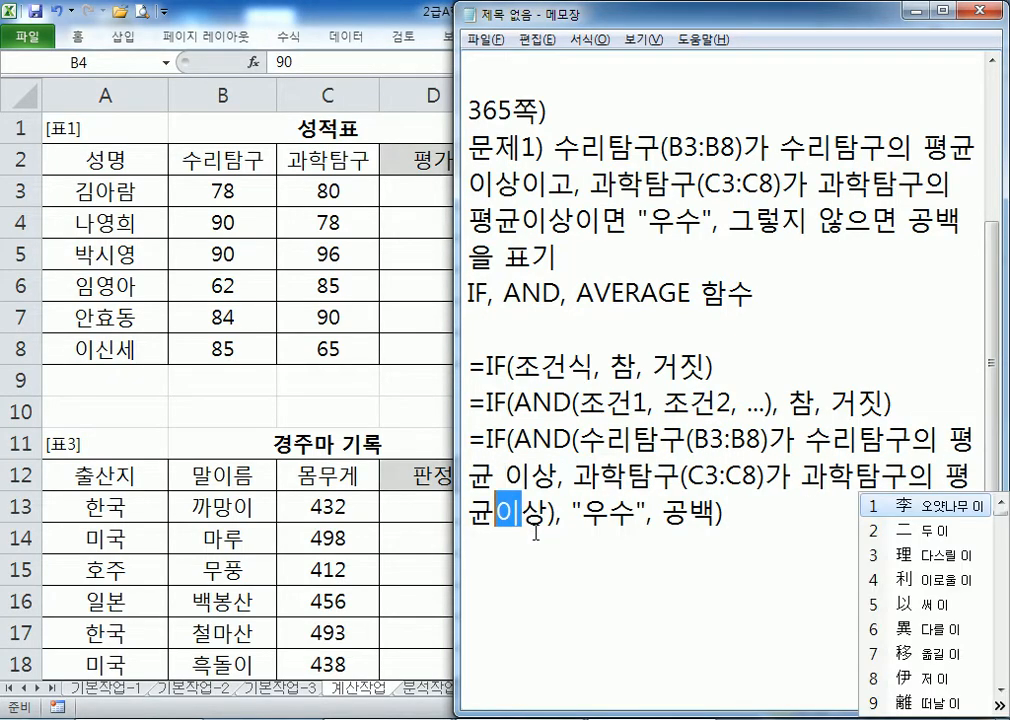
pyautogui.press('Down')
pyautogui.press('Escape')
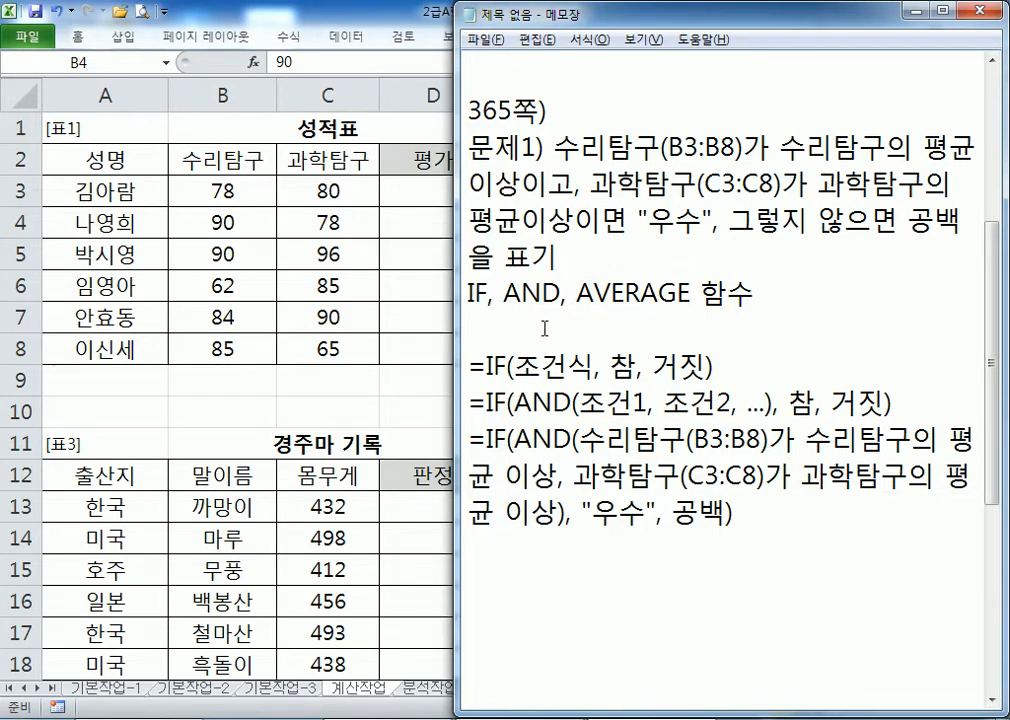
pyautogui.click(563, 228)
pyautogui.click(468, 185)
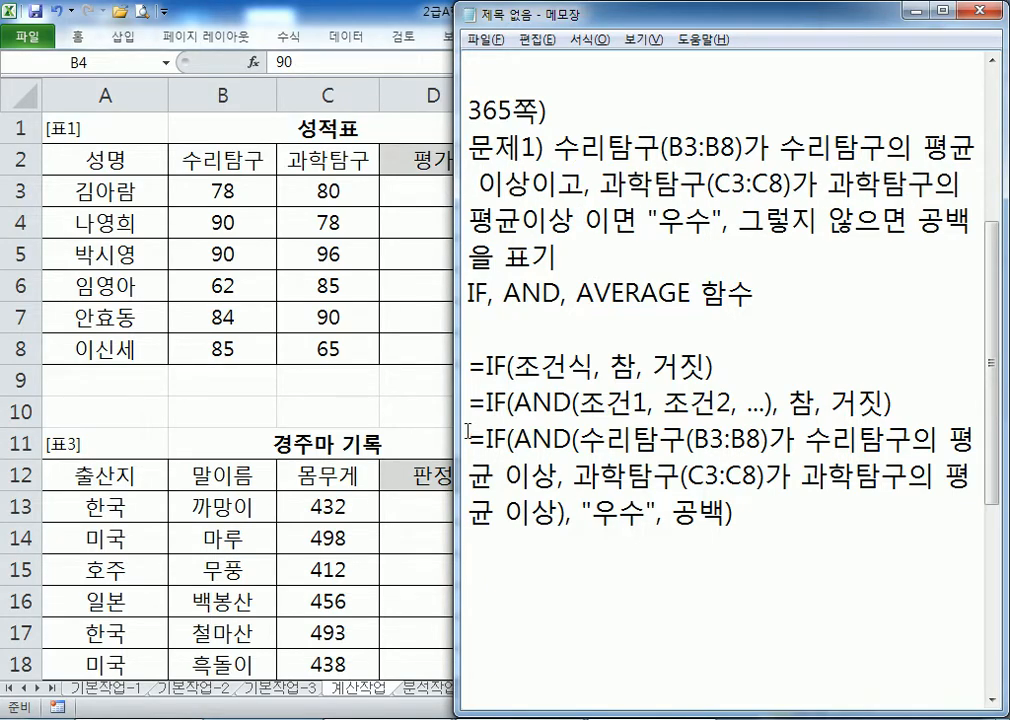
# - Duplicate the whole worded IF(AND(...)) formula directly below itself
pyautogui.moveTo(466, 425); pyautogui.dragTo(471, 541)
pyautogui.hotkey('ctrl', 'c')
pyautogui.click(469, 604)
pyautogui.hotkey('ctrl', 'v')
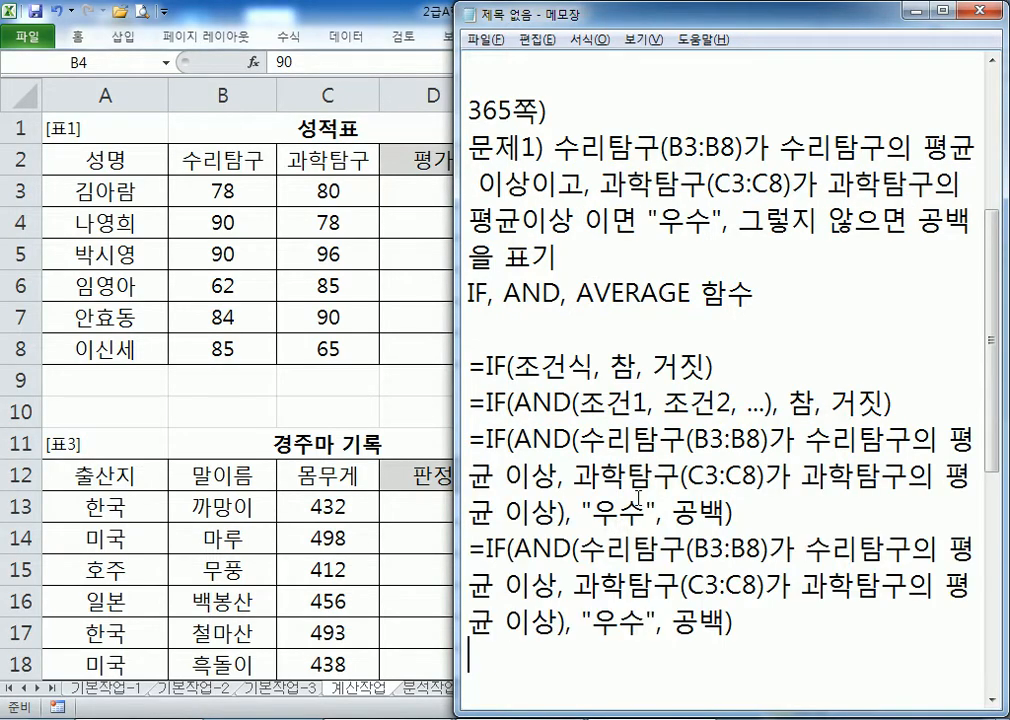
# - Replace "수리탐구(B3:B8)가" with "B3>=" in the first condition of the duplicated formula
pyautogui.scroll(-2, 640, 491)
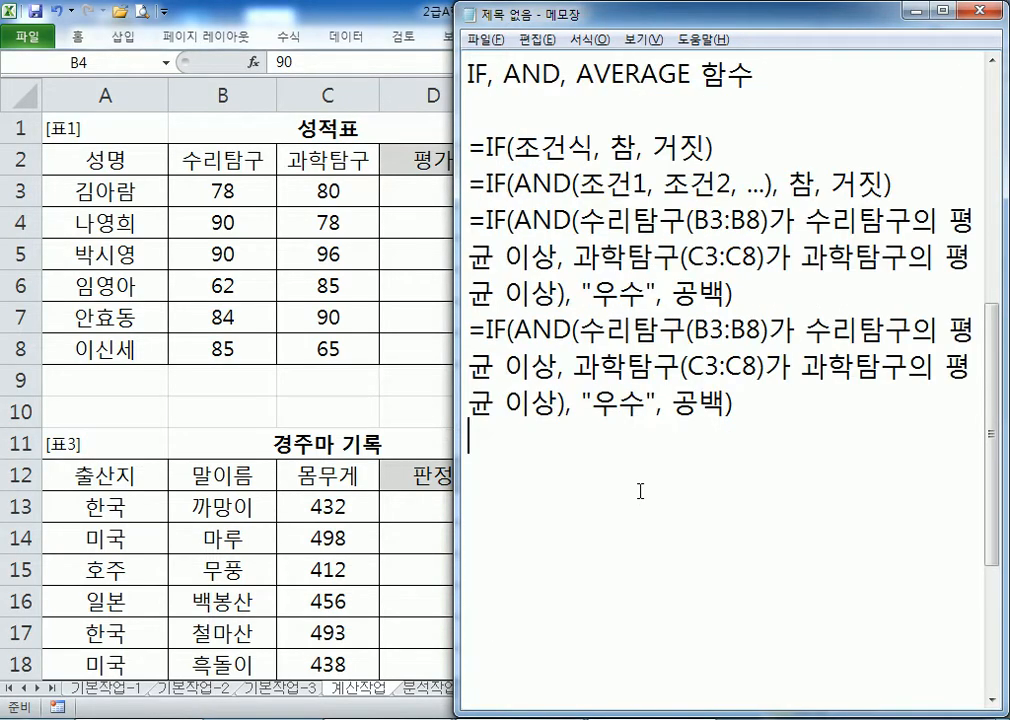
pyautogui.click(590, 328)
pyautogui.press('Delete')
pyautogui.press('Delete')
pyautogui.press('Delete')
pyautogui.press('Delete')
pyautogui.press('Delete')
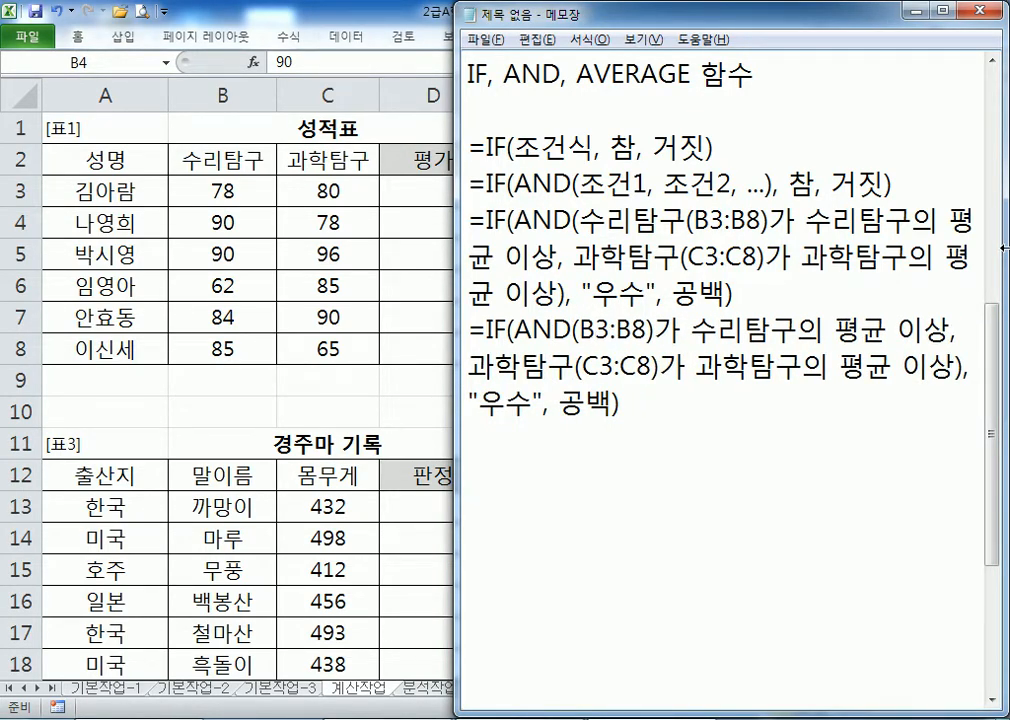
pyautogui.press('Right')
pyautogui.press('Right')
pyautogui.press('Delete')
pyautogui.write('>=')
pyautogui.press('Delete')
pyautogui.press('Delete')
pyautogui.press('Delete')
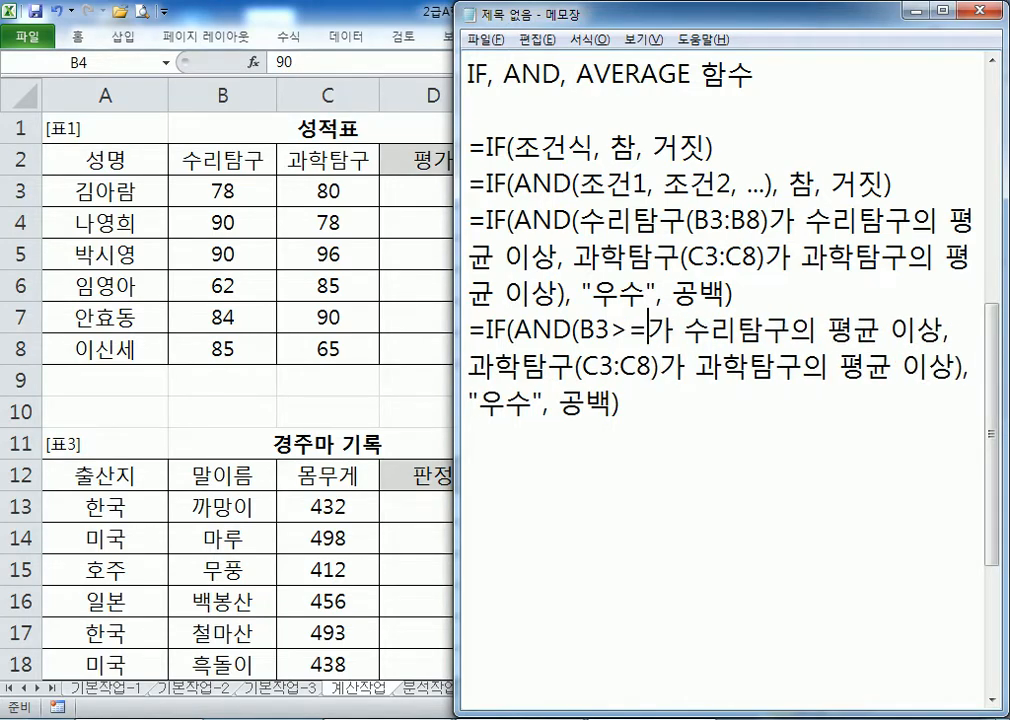
pyautogui.press('Delete')
pyautogui.press('Delete')
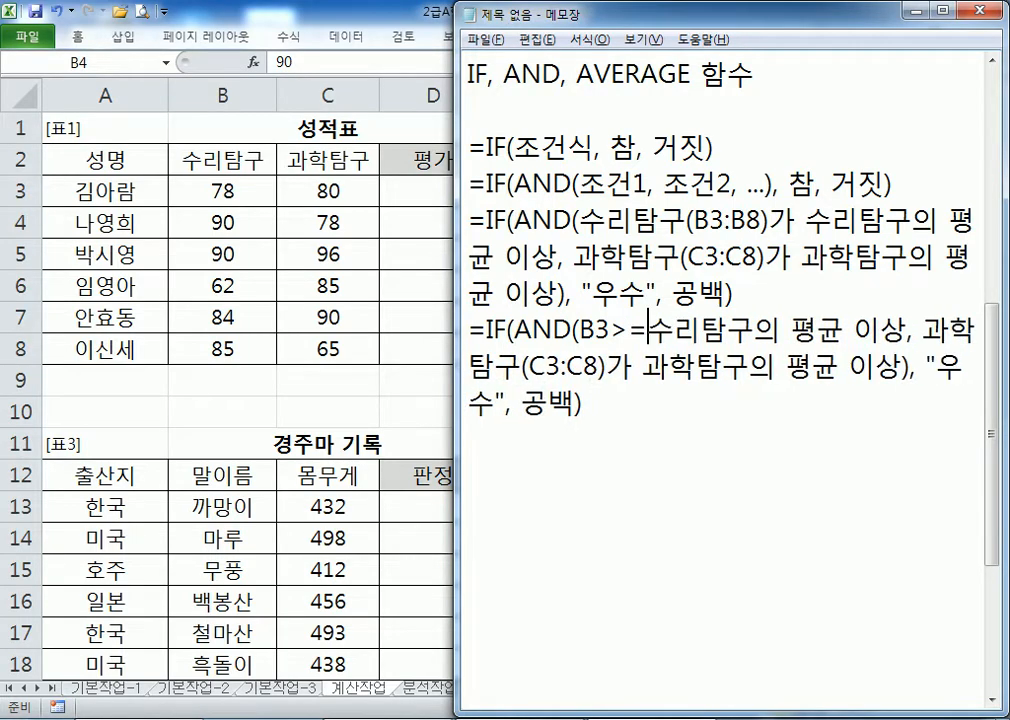
# - Enter AVERAGE(B3:B8) after "B3>=" in place of the word 수리
pyautogui.press('Delete')
pyautogui.press('Delete')
pyautogui.write('aver')
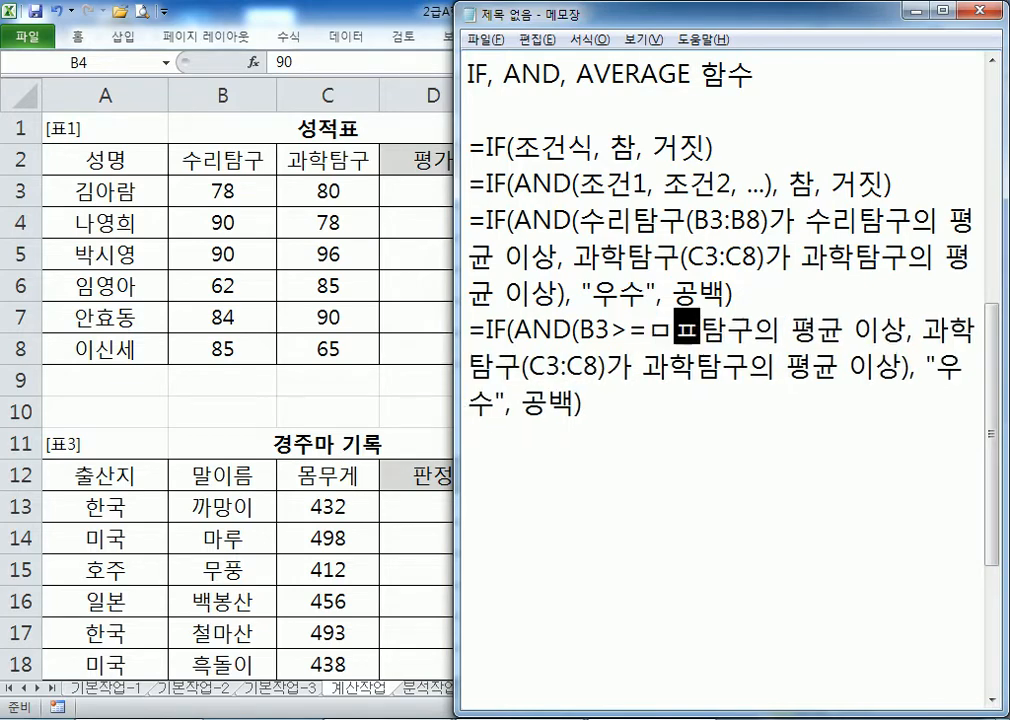
pyautogui.press('BackSpace')
pyautogui.press('BackSpace')
pyautogui.press('BackSpace')
pyautogui.press('BackSpace')
pyautogui.press('Hangul')
pyautogui.write('ave')
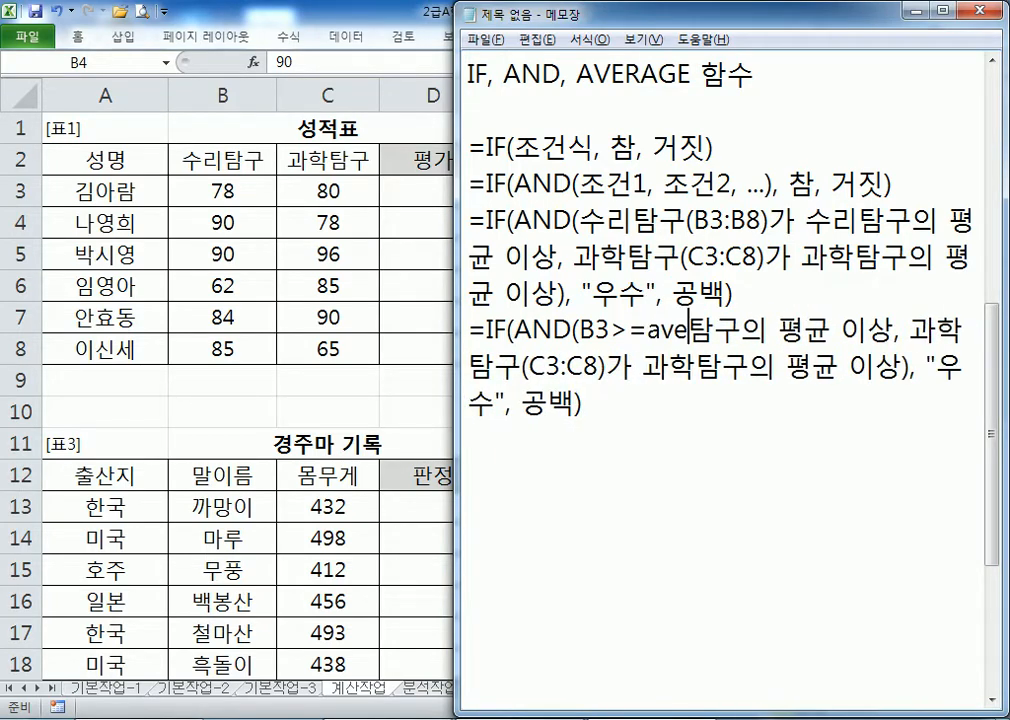
pyautogui.press('BackSpace')
pyautogui.press('BackSpace')
pyautogui.press('BackSpace')
pyautogui.write('V')
pyautogui.write('VERAGE')
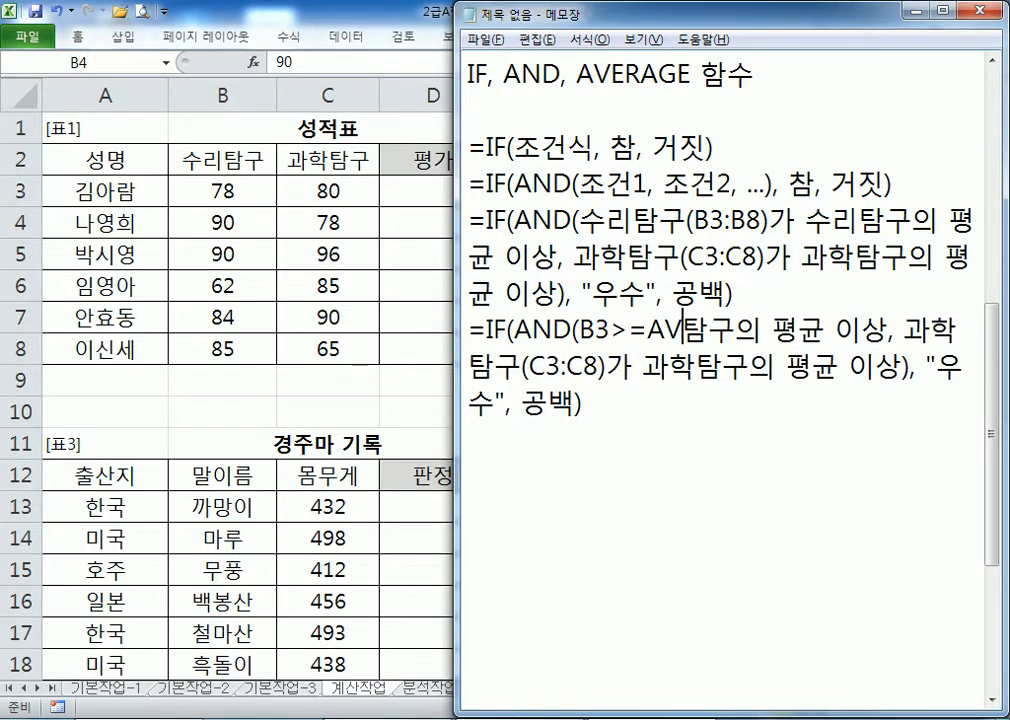
pyautogui.write('(B')
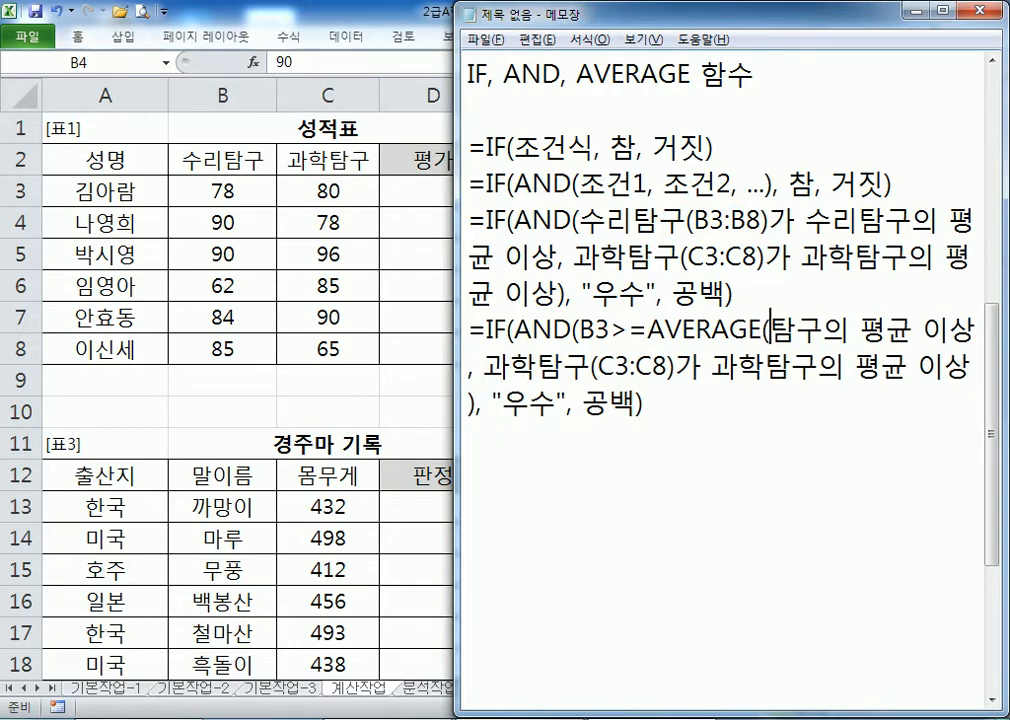
pyautogui.write('3:')
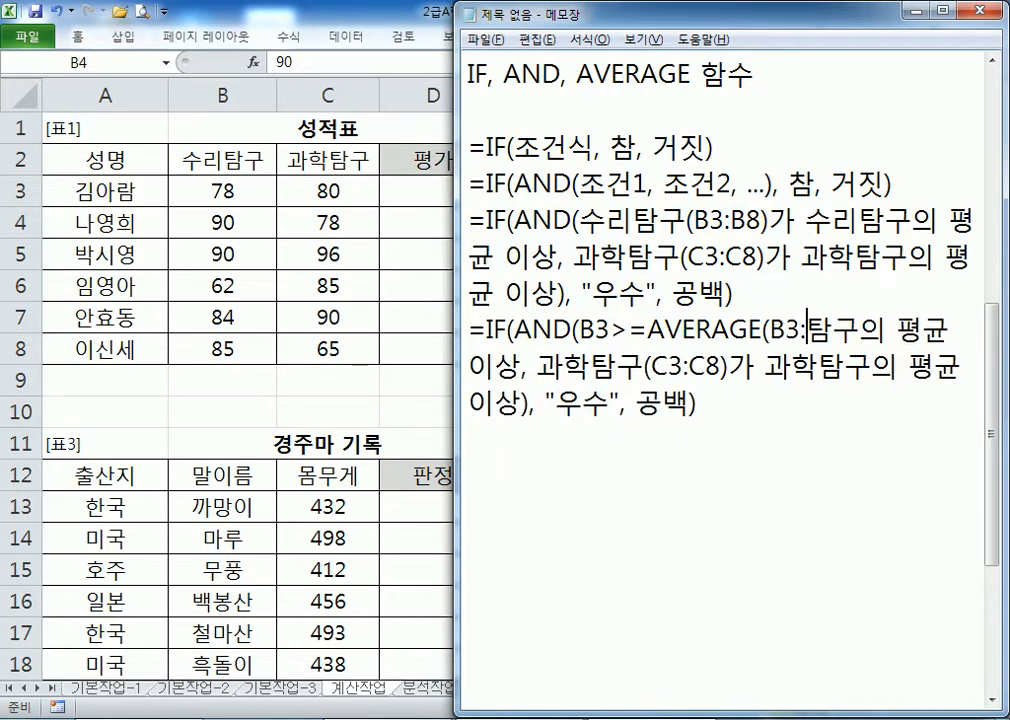
pyautogui.write('B8)')
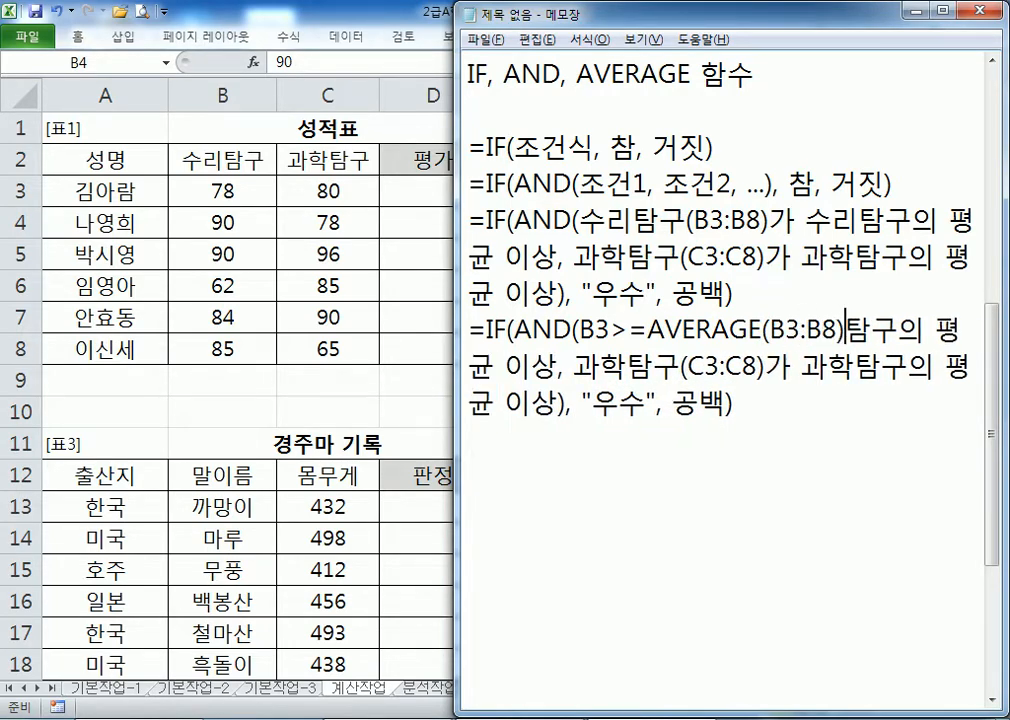
# - Remove the leftover wording "탐구의 평균 이상" after AVERAGE(B3:B8), keeping the comma
pyautogui.press('Delete')
pyautogui.press('Delete')
pyautogui.press('Delete')
pyautogui.press('Delete')
pyautogui.press('Delete')
pyautogui.press('Delete')
pyautogui.press('Delete')
pyautogui.press('Delete')
pyautogui.press('Delete')
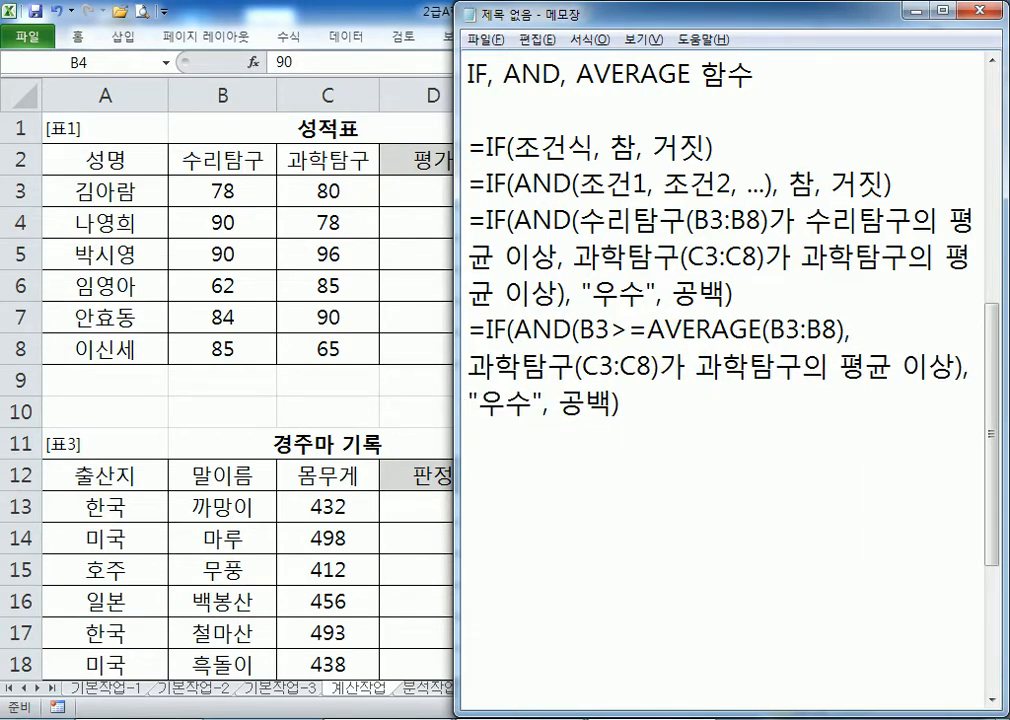
# - Replace the leading word 과학탐구 of the second condition with "C3>=AVERAGE", keeping the (C3:C8) range as its argument
pyautogui.press('Left')
pyautogui.press('Left')
pyautogui.press('Left')
pyautogui.press('Left')
pyautogui.press('Left')
pyautogui.press('Left')
pyautogui.press('Left')
pyautogui.press('Left')
pyautogui.press('Left')
pyautogui.press('Down')
pyautogui.press('Home')
pyautogui.write('C3')
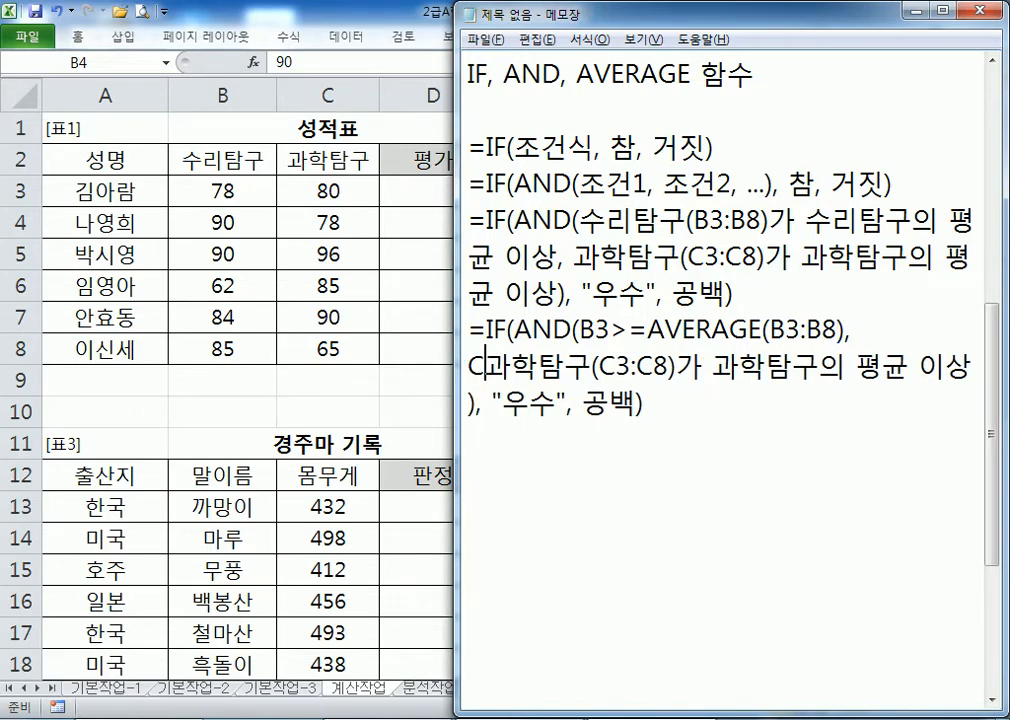
pyautogui.write('>=AVER')
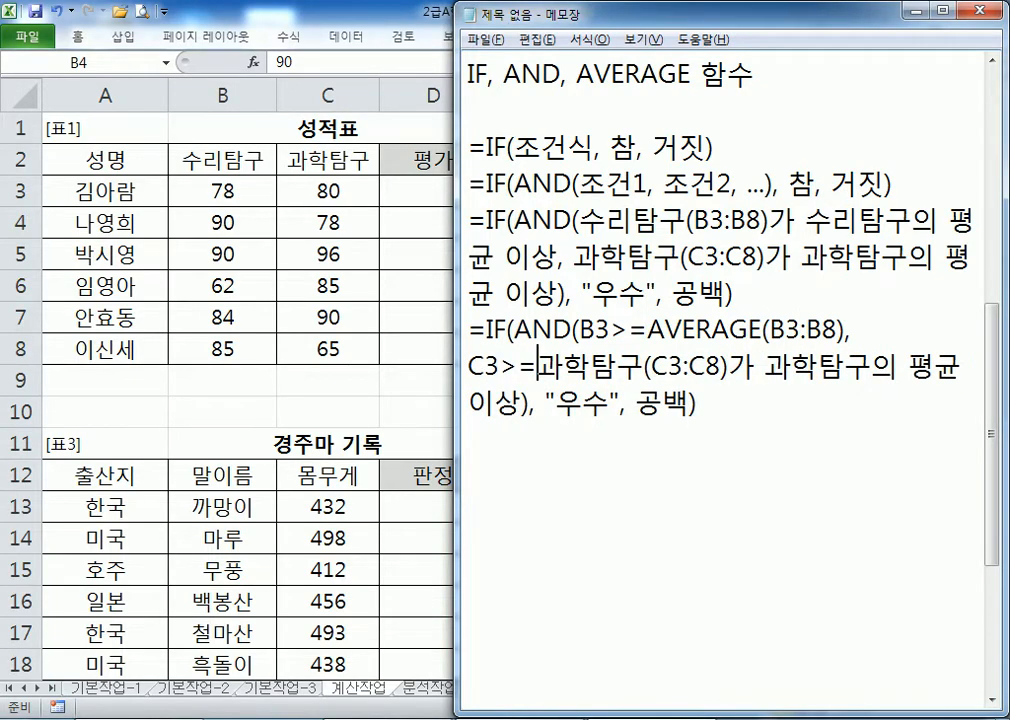
pyautogui.write('AGE')
pyautogui.press('Delete')
pyautogui.press('Delete')
pyautogui.press('Delete')
pyautogui.press('Delete')
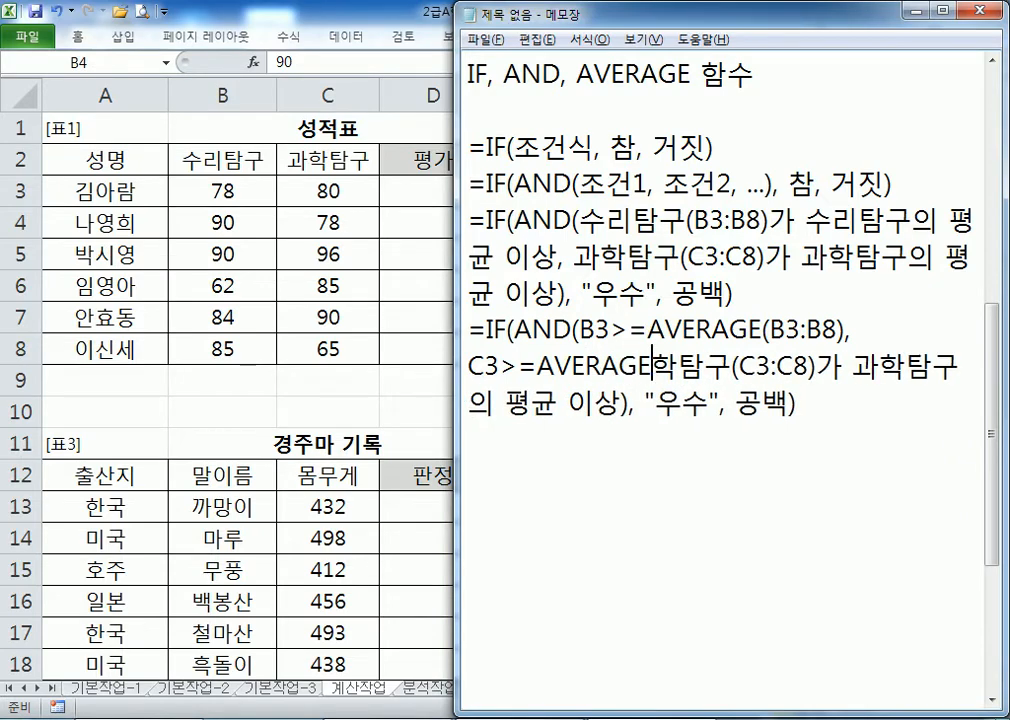
# - Remove the leftover wording "가 과학탐구의 평균 이상" after AVERAGE(C3:C8), keeping AND's closing parenthesis
pyautogui.press('Right')
pyautogui.press('Right')
pyautogui.press('Right')
pyautogui.press('Right')
pyautogui.press('Right')
pyautogui.press('Right')
pyautogui.press('Right')
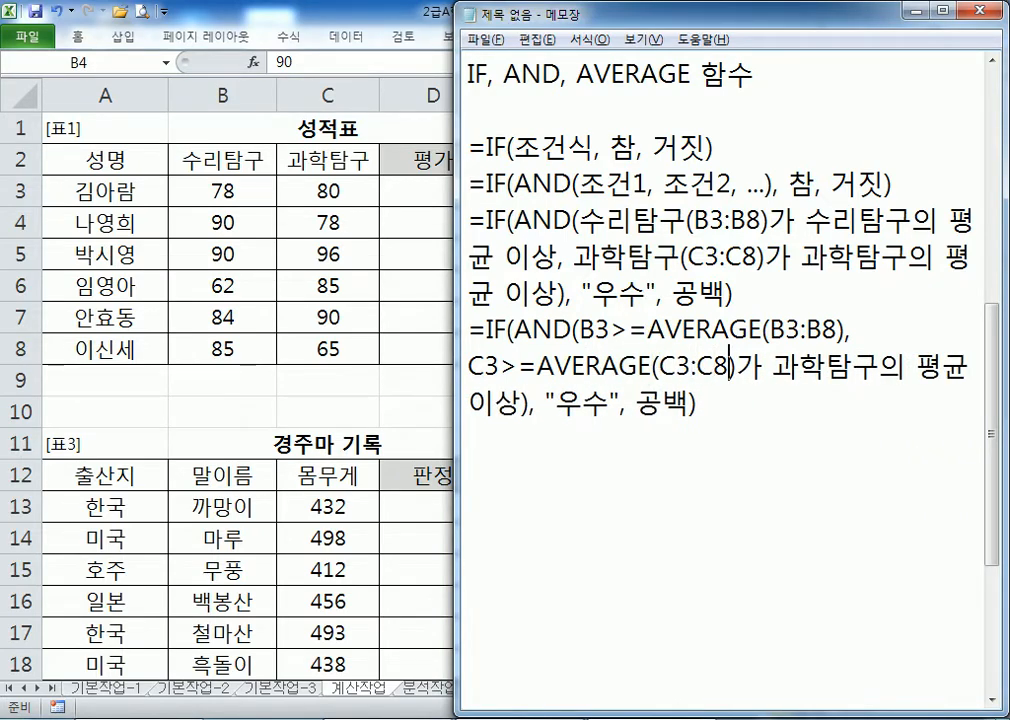
pyautogui.hotkey('shift', 'Right')
pyautogui.hotkey('shift', 'Right')
pyautogui.hotkey('shift', 'Right')
pyautogui.hotkey('shift', 'Right')
pyautogui.hotkey('shift', 'Right')
pyautogui.hotkey('shift', 'Right')
pyautogui.hotkey('shift', 'Right')
pyautogui.hotkey('shift', 'Right')
pyautogui.hotkey('shift', 'Right')
pyautogui.hotkey('shift', 'Right')
pyautogui.hotkey('shift', 'Right')
pyautogui.hotkey('shift', 'Right')
pyautogui.hotkey('shift', 'Right')
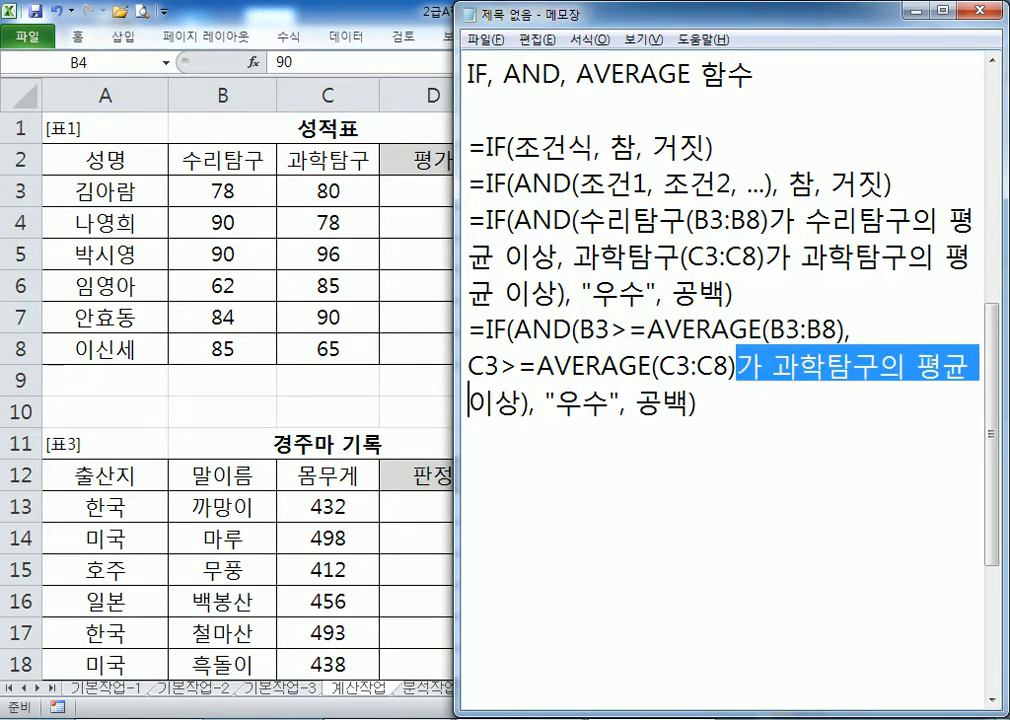
pyautogui.press('Delete')
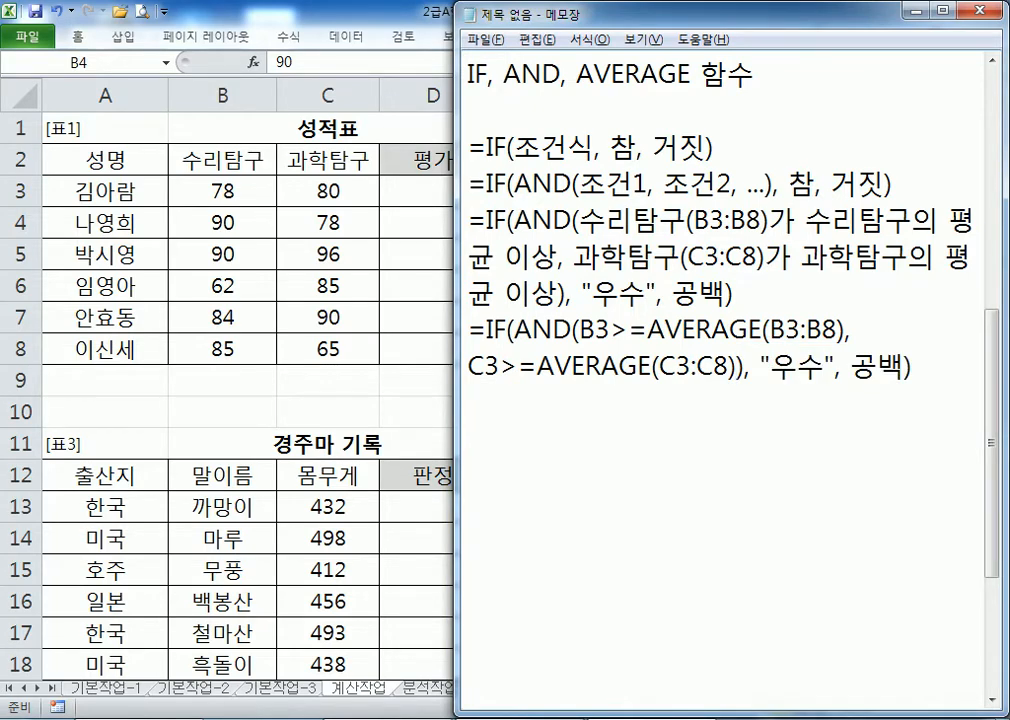
# - Replace the word 공백 at the end of the formula with an empty string ""
pyautogui.press('Right')
pyautogui.press('Right')
pyautogui.press('Right')
pyautogui.press('Right')
pyautogui.press('Right')
pyautogui.press('Right')
pyautogui.press('Right')
pyautogui.press('Right')
pyautogui.press('Right')
pyautogui.write('""')
pyautogui.press('Delete')
pyautogui.press('Delete')
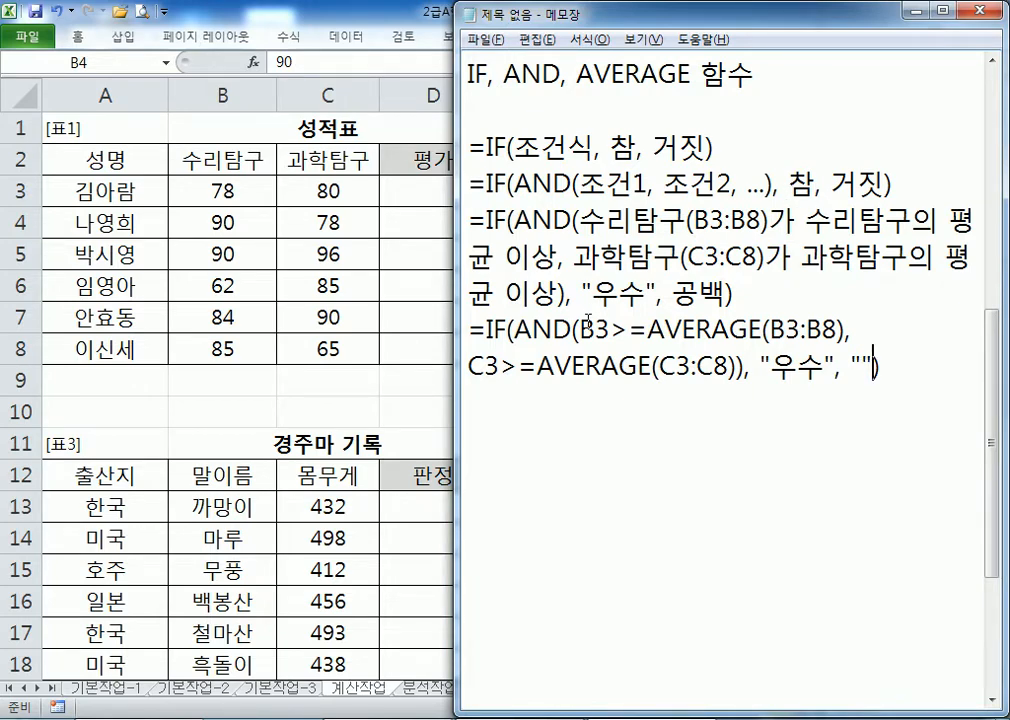
# - Make the range in the first AVERAGE function absolute as $B$3:$B$8
pyautogui.moveTo(581, 328); pyautogui.dragTo(846, 329)
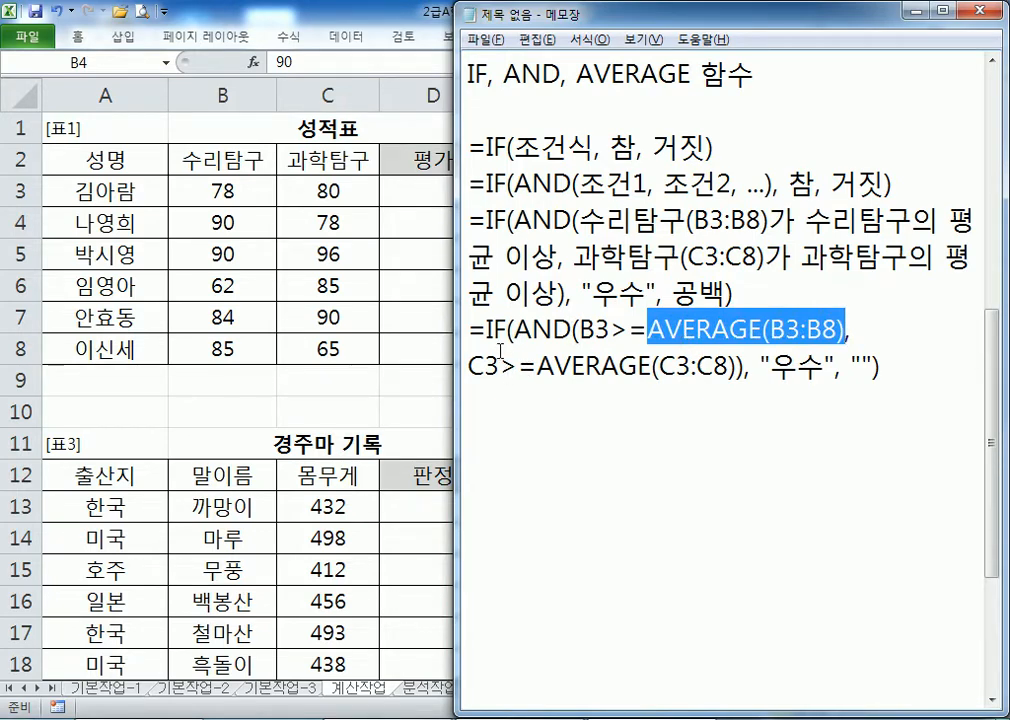
pyautogui.click(850, 335)
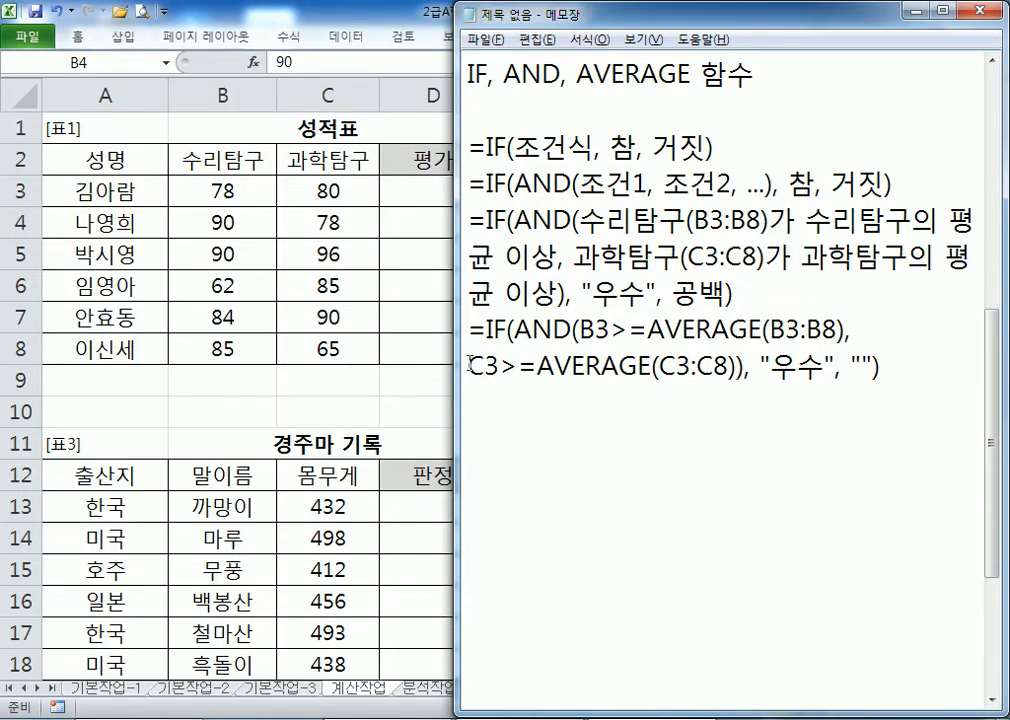
pyautogui.moveTo(469, 367); pyautogui.dragTo(728, 367)
pyautogui.click(552, 368)
pyautogui.click(771, 328)
pyautogui.write('$')
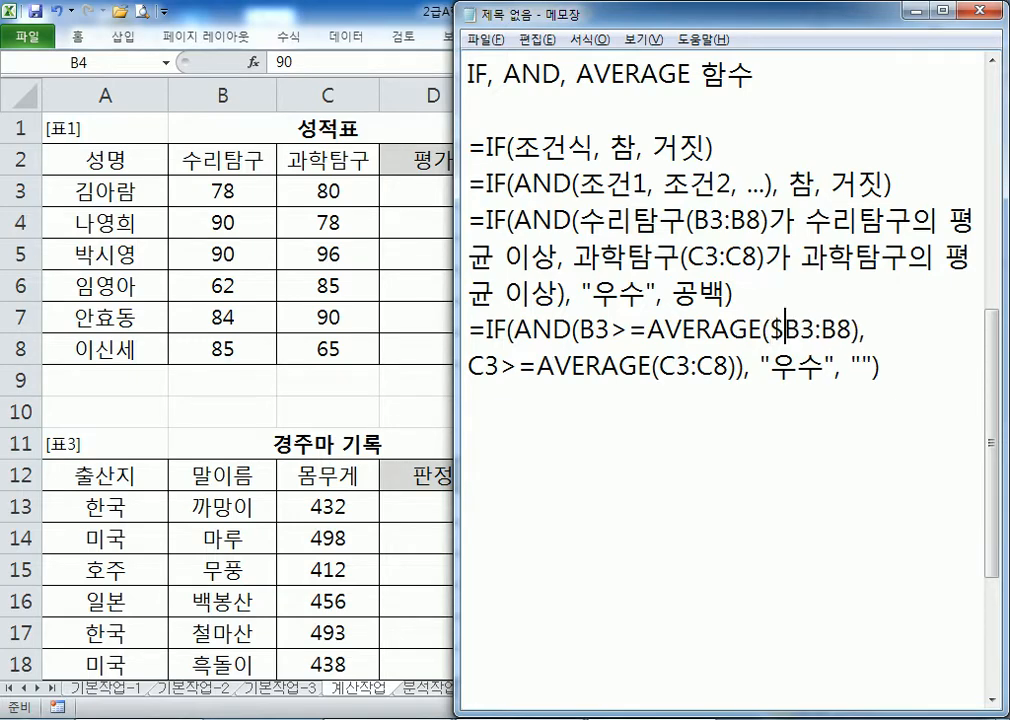
pyautogui.press('Right')
pyautogui.write('$')
pyautogui.press('Right')
pyautogui.press('Right')
pyautogui.write('$')
pyautogui.press('Right')
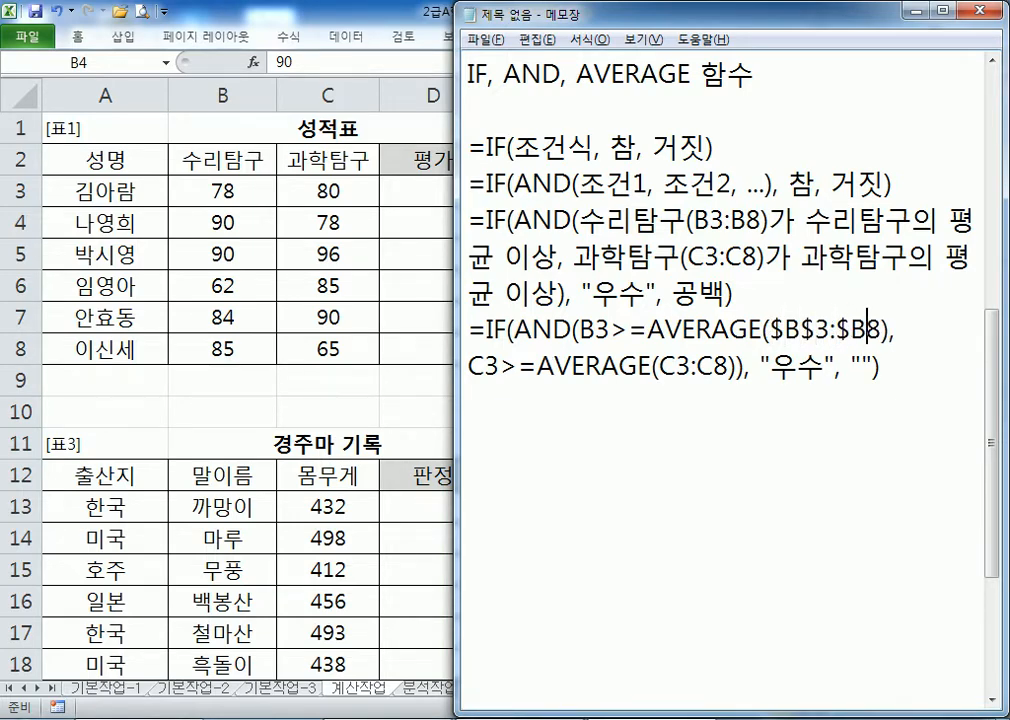
pyautogui.write('$')
# - Make the range in the second AVERAGE function absolute as $C$3:$C$8
pyautogui.press('Right')
pyautogui.press('Right')
pyautogui.press('Right')
pyautogui.press('Right')
pyautogui.press('Right')
pyautogui.press('Right')
pyautogui.press('Right')
pyautogui.press('Right')
pyautogui.press('Right')
pyautogui.press('Right')
pyautogui.press('Right')
pyautogui.press('Right')
pyautogui.press('Right')
pyautogui.press('Right')
pyautogui.press('Right')
pyautogui.press('Right')
pyautogui.press('Right')
pyautogui.press('Right')
pyautogui.press('Right')
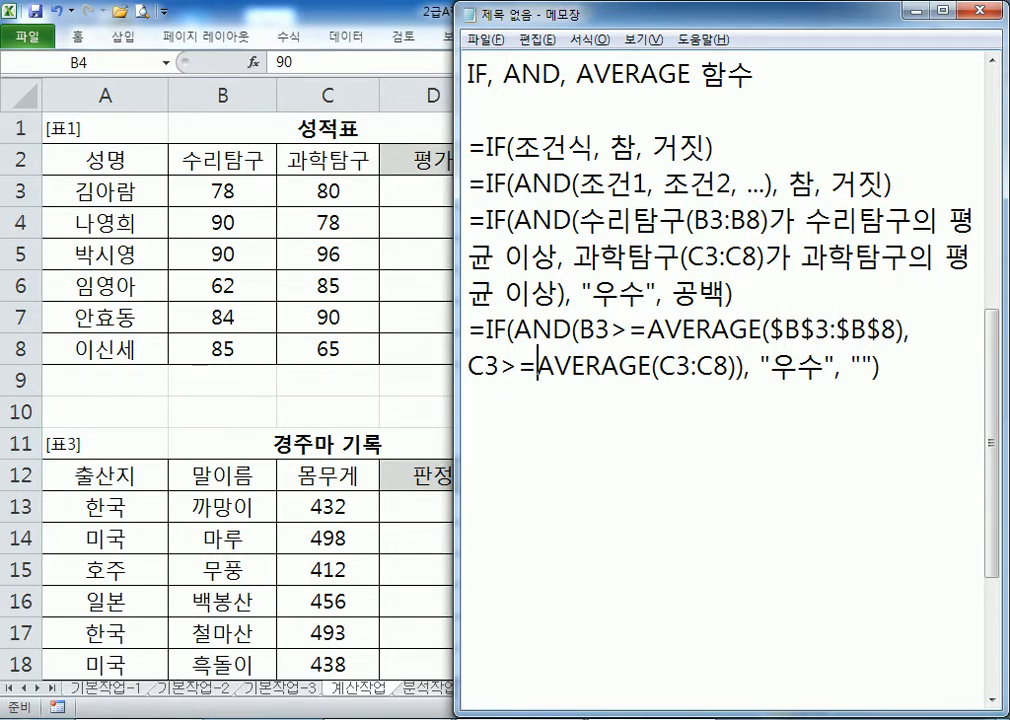
pyautogui.press('Left')
pyautogui.press('Left')
pyautogui.press('Left')
pyautogui.write('$')
pyautogui.press('Right')
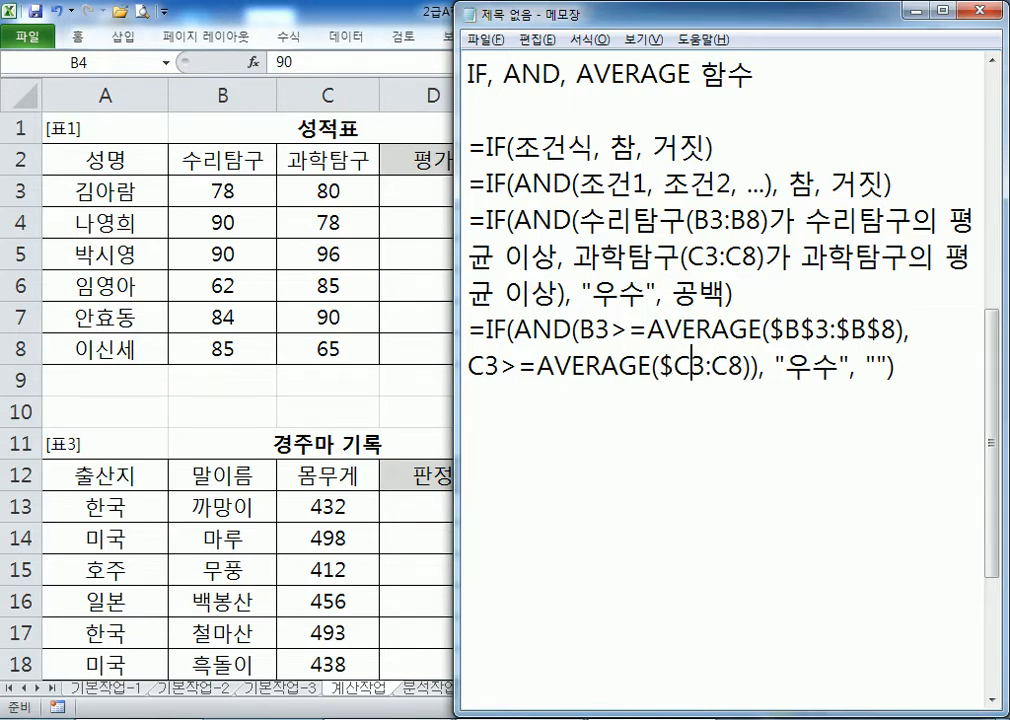
pyautogui.write('$')
pyautogui.press('Right')
pyautogui.press('Right')
pyautogui.write('$')
pyautogui.press('Right')
pyautogui.write('$')
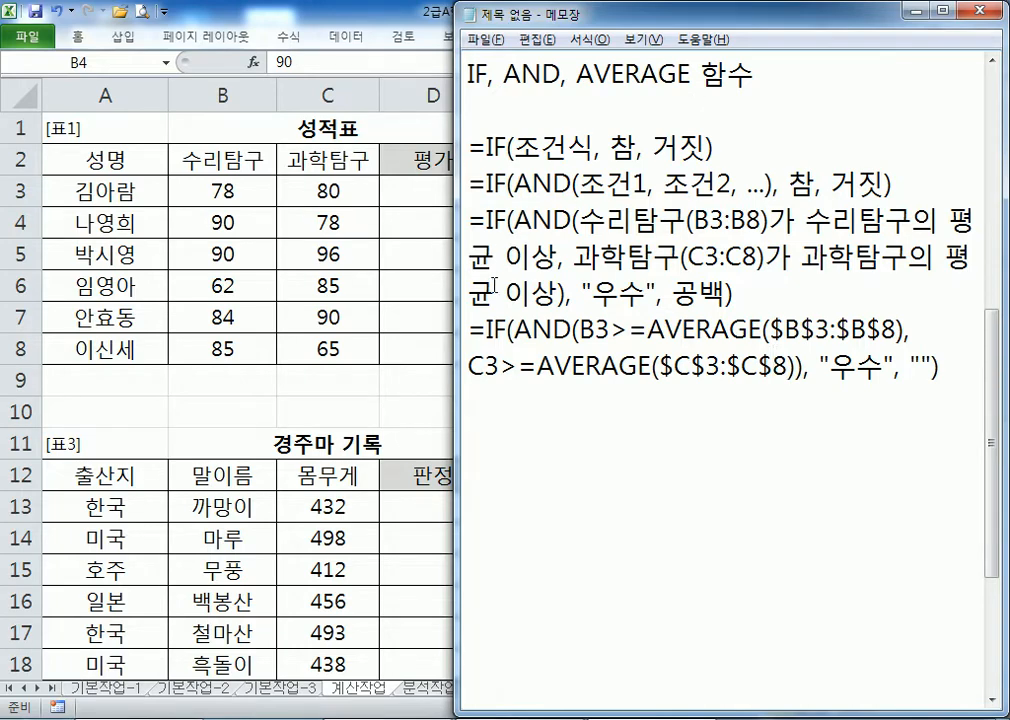
pyautogui.moveTo(468, 330); pyautogui.dragTo(937, 372)
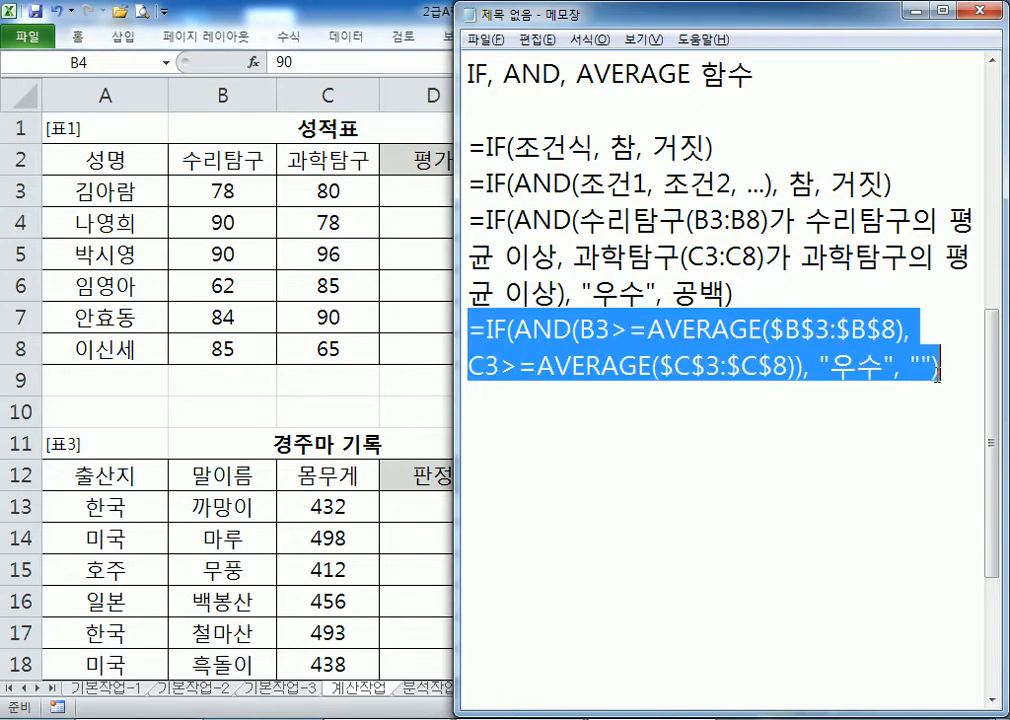
pyautogui.click(927, 386)
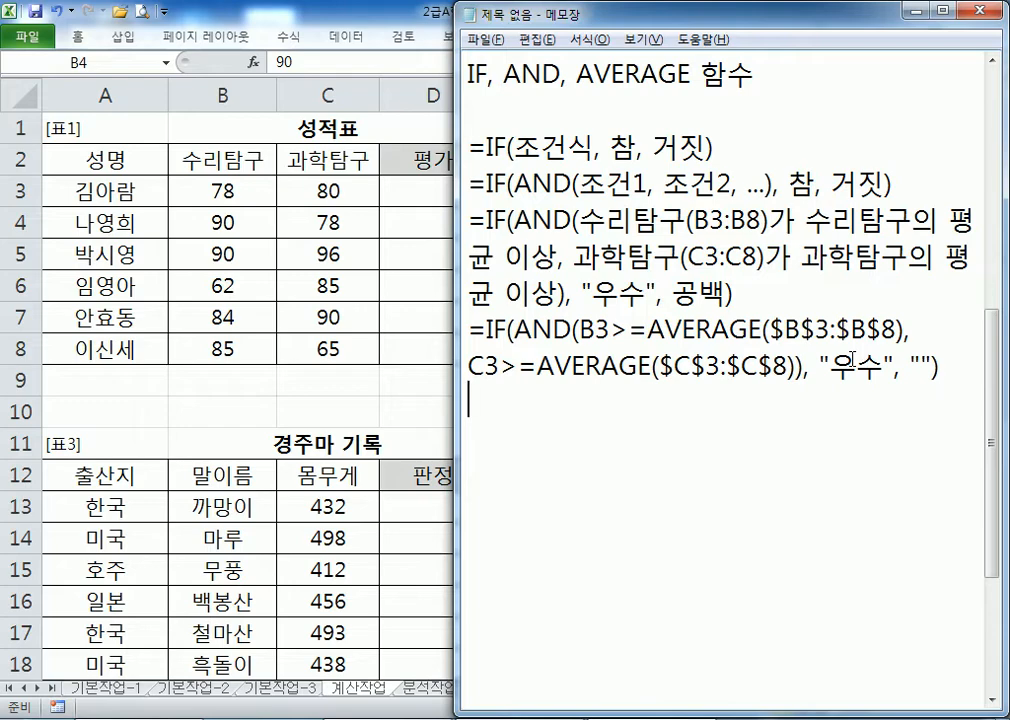
# - Switch to Excel and start the formula in cell D3 with =IF(AND(B3
pyautogui.click(440, 197)
pyautogui.click(460, 195)
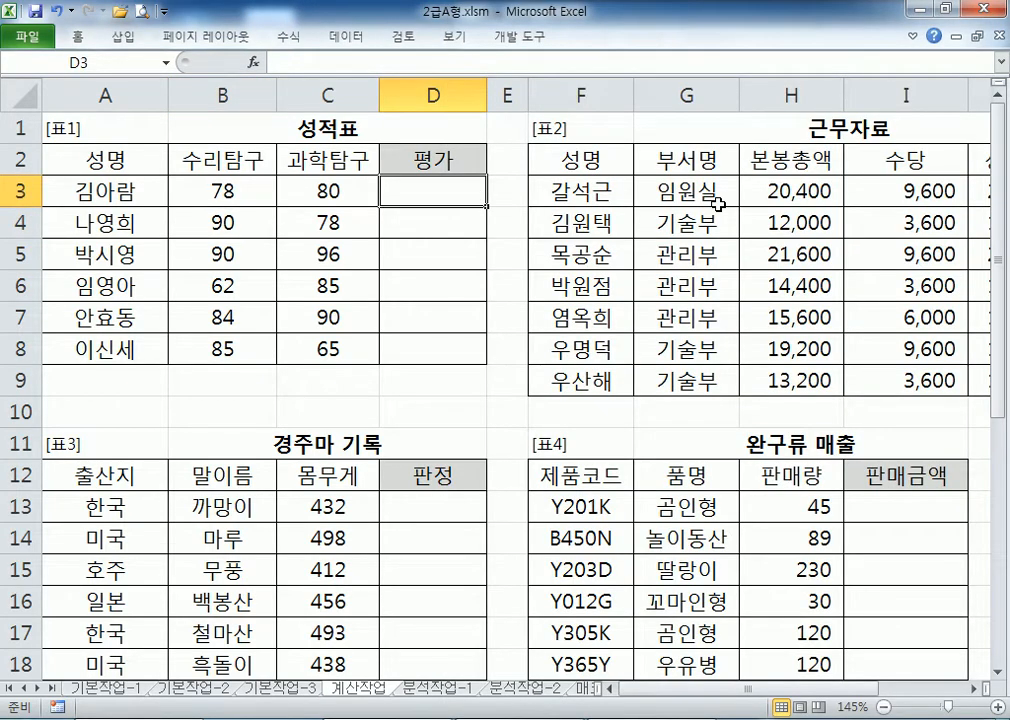
pyautogui.write('=ㅑ')
pyautogui.press('BackSpace')
pyautogui.write('I')
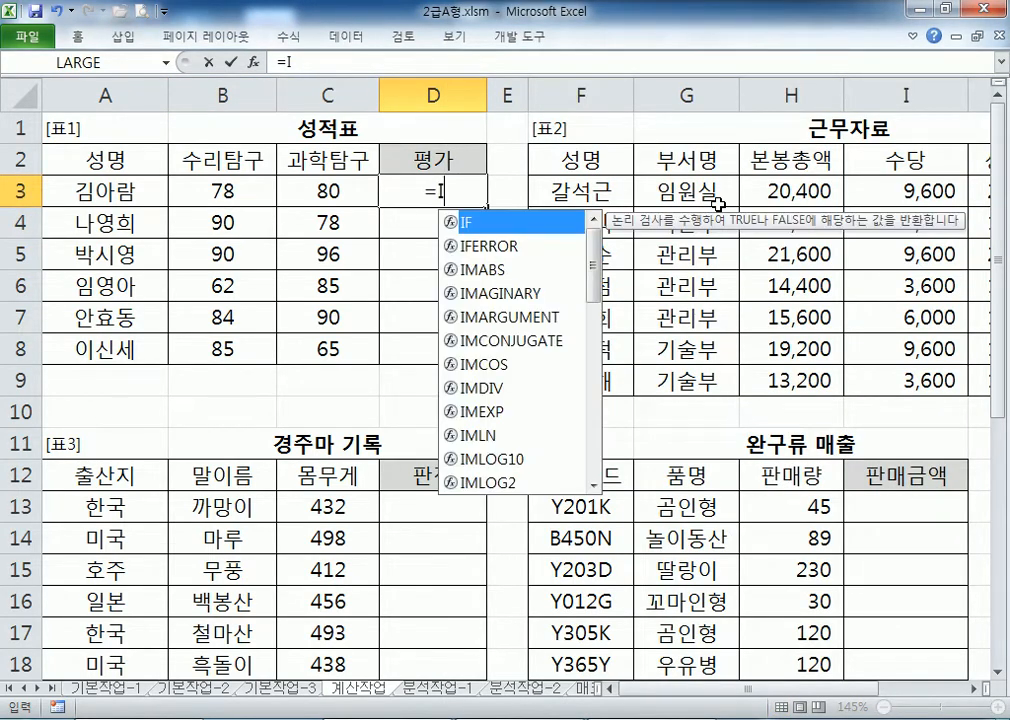
pyautogui.write('F(AND(')
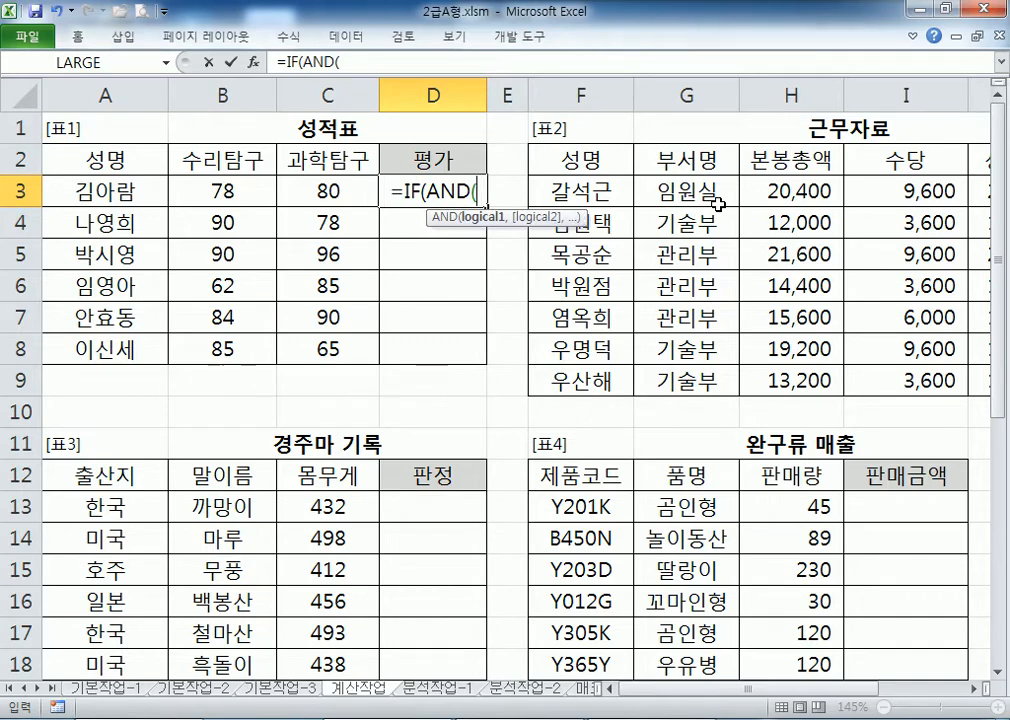
pyautogui.press('Left')
pyautogui.press('Left')
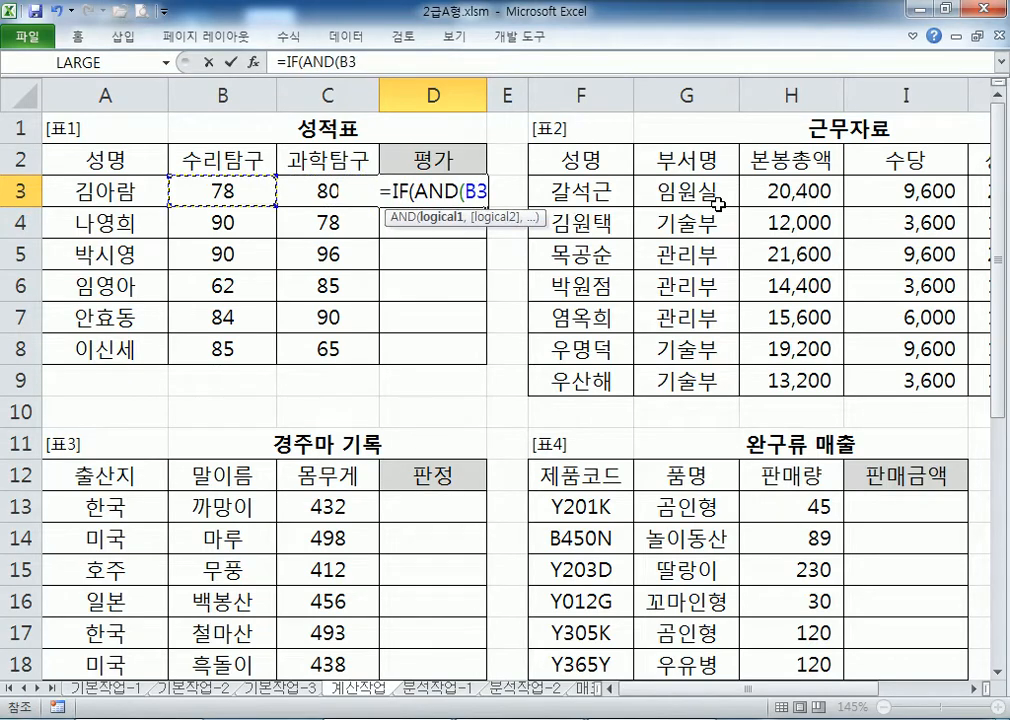
# - Complete AND's first condition with >=AVERAGE($B$3:$B$8), using an absolute range, and add the comma before the next condition
pyautogui.write('>=AVER')
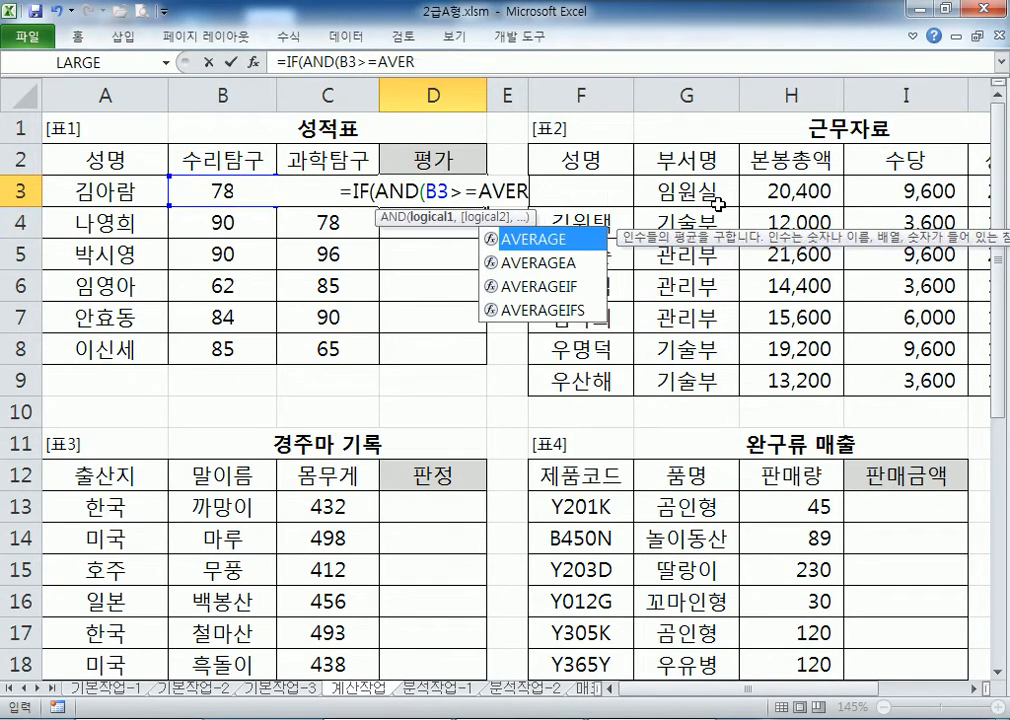
pyautogui.write('AGE(')
pyautogui.press('Left')
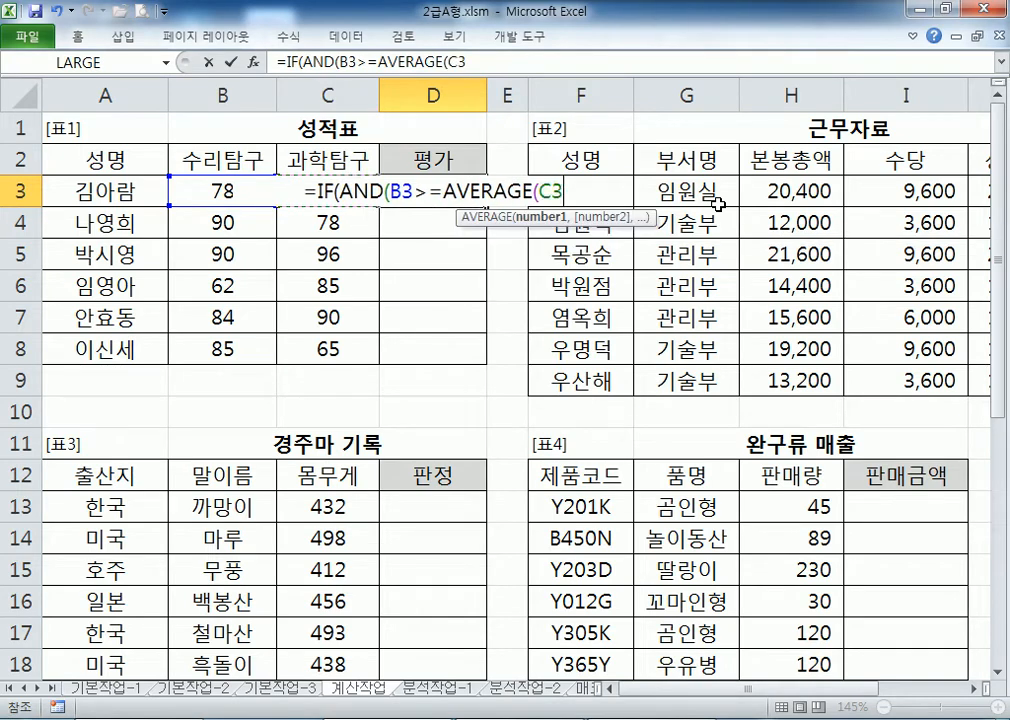
pyautogui.press('Left')
pyautogui.hotkey('shift', 'Down')
pyautogui.hotkey('shift', 'Down')
pyautogui.hotkey('shift', 'Down')
pyautogui.hotkey('shift', 'Down')
pyautogui.hotkey('shift', 'Down')
pyautogui.press('F4')
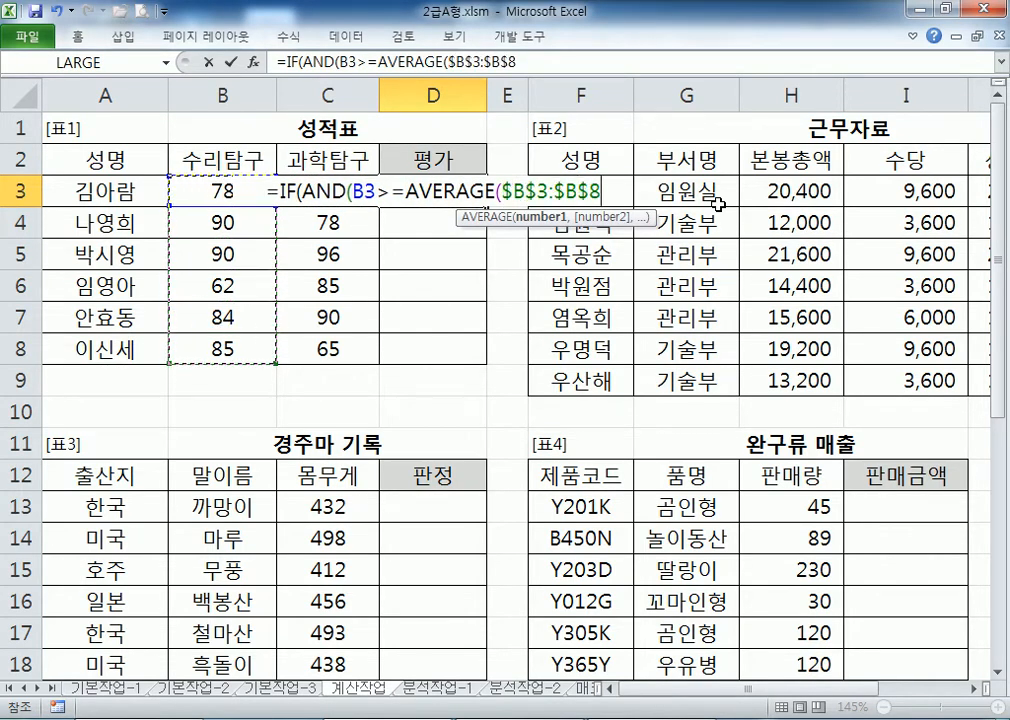
pyautogui.write('),')
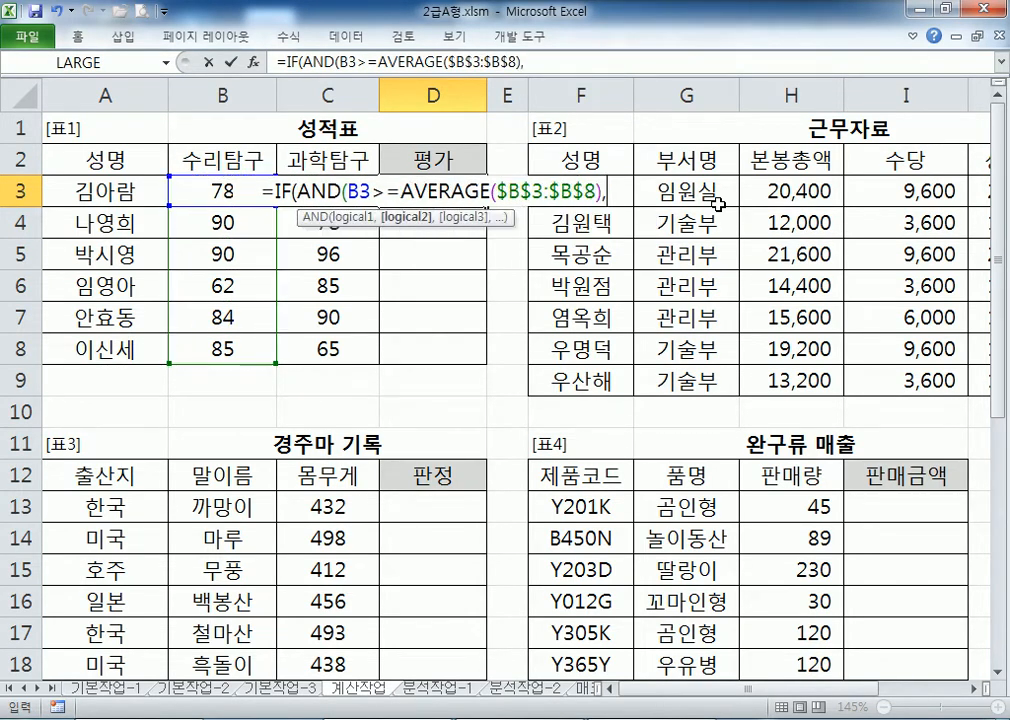
# - Enter AND's second condition as C3>=AVERAGE($C$3:$C$8) and close the AND function
pyautogui.press('Left')
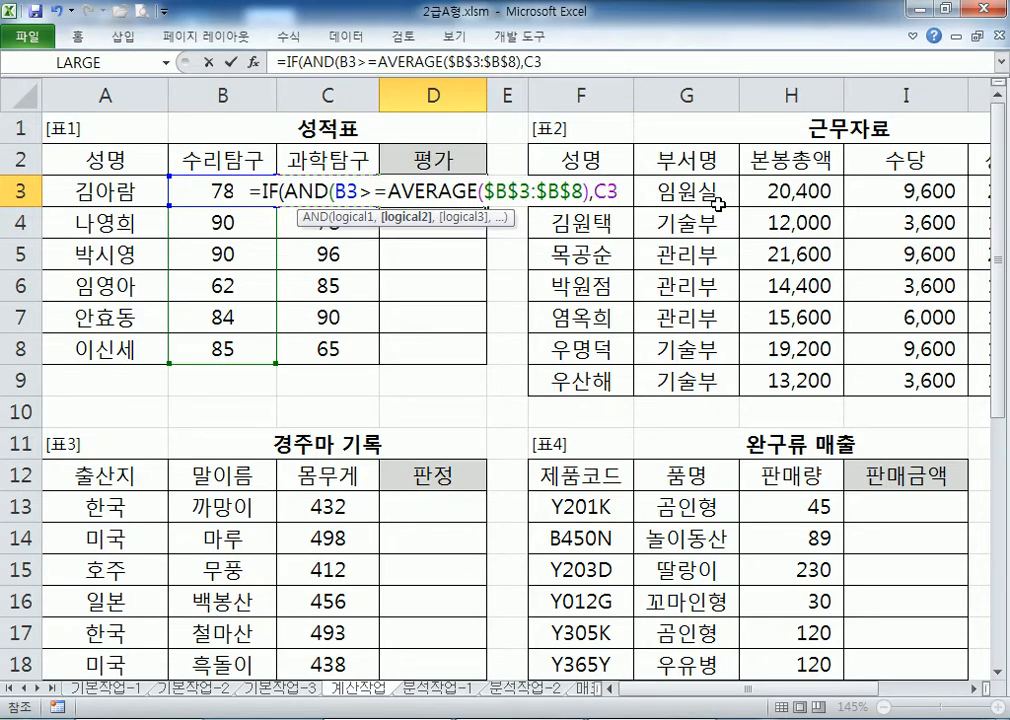
pyautogui.write('>=AVE')
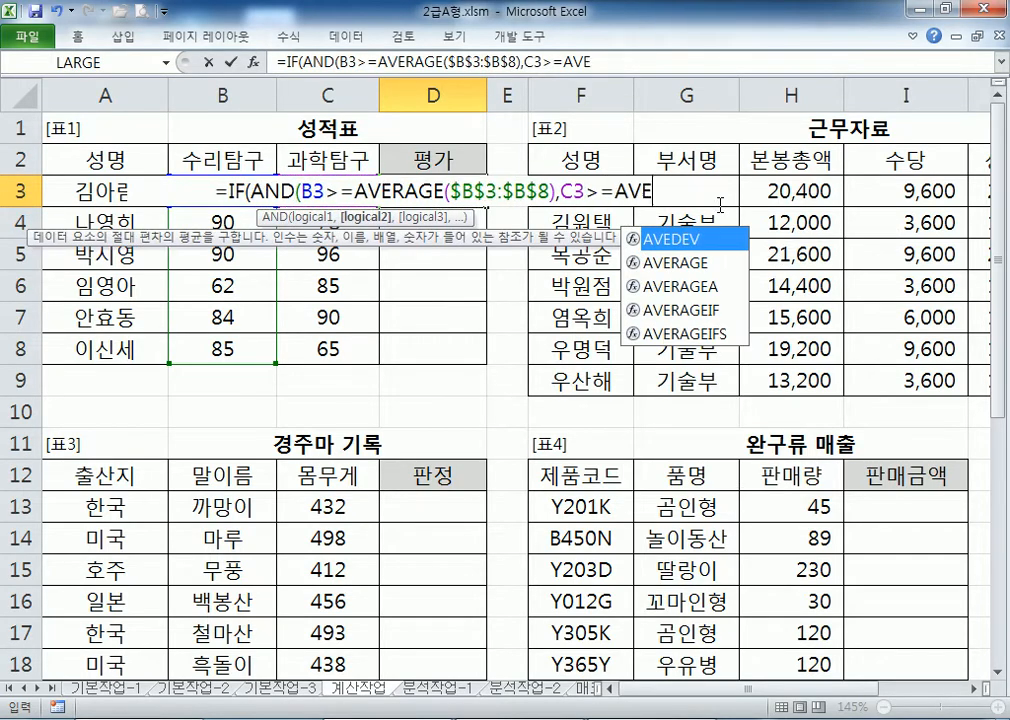
pyautogui.write('R')
pyautogui.press('Tab')
pyautogui.press('Left')
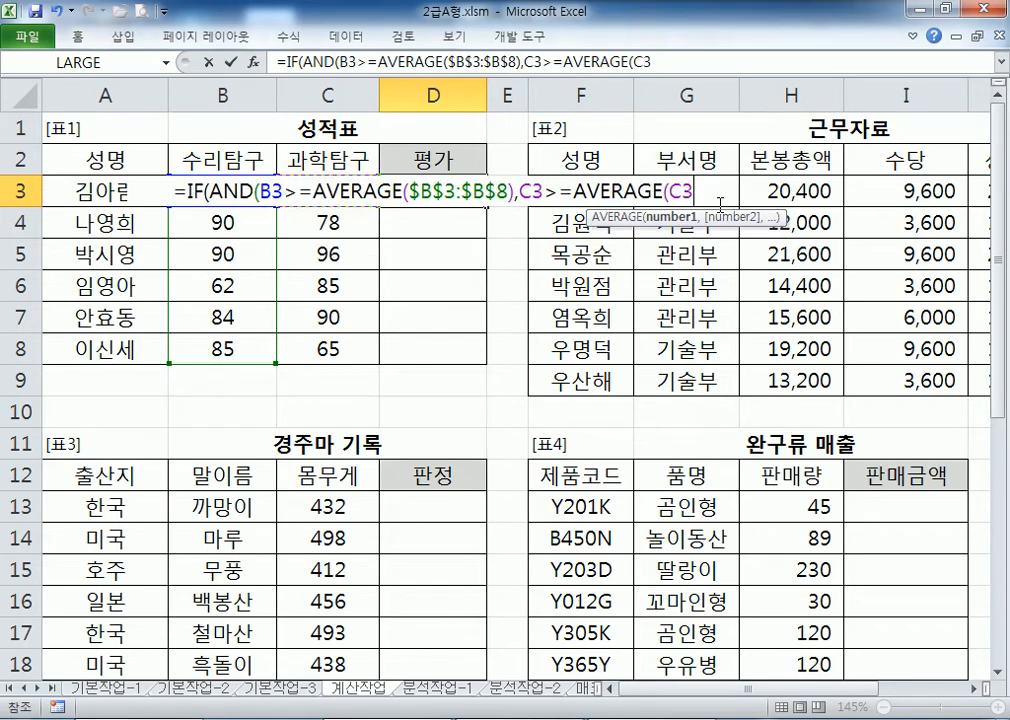
pyautogui.hotkey('shift', 'Down')
pyautogui.hotkey('shift', 'Down')
pyautogui.hotkey('shift', 'Down')
pyautogui.hotkey('shift', 'Down')
pyautogui.hotkey('shift', 'Down')
pyautogui.press('F4')
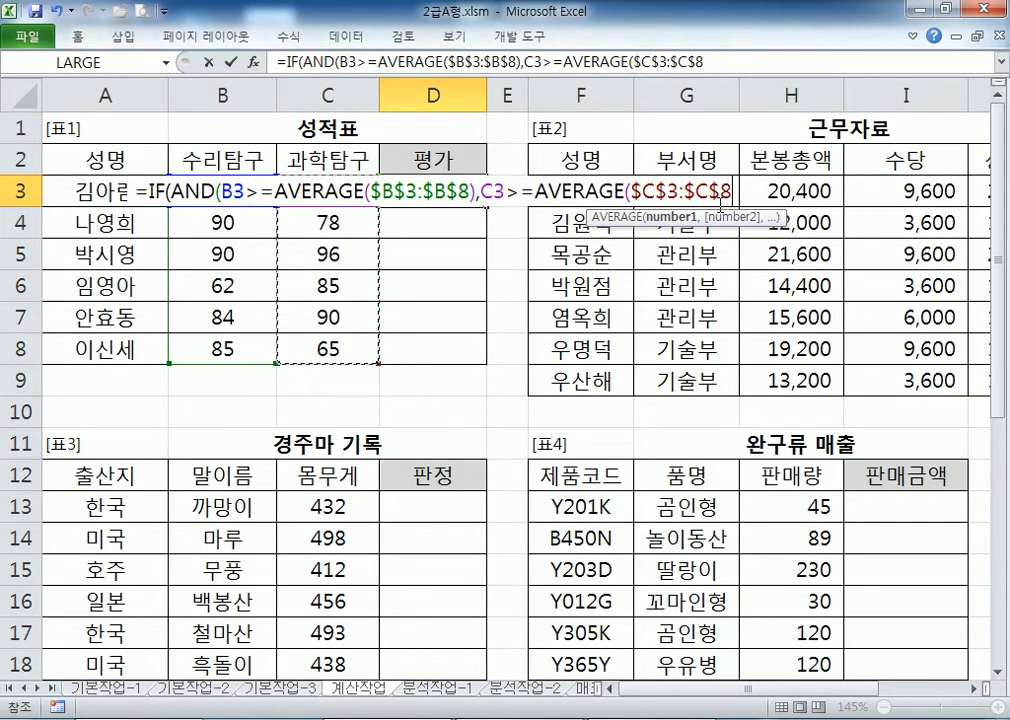
pyautogui.write('))')
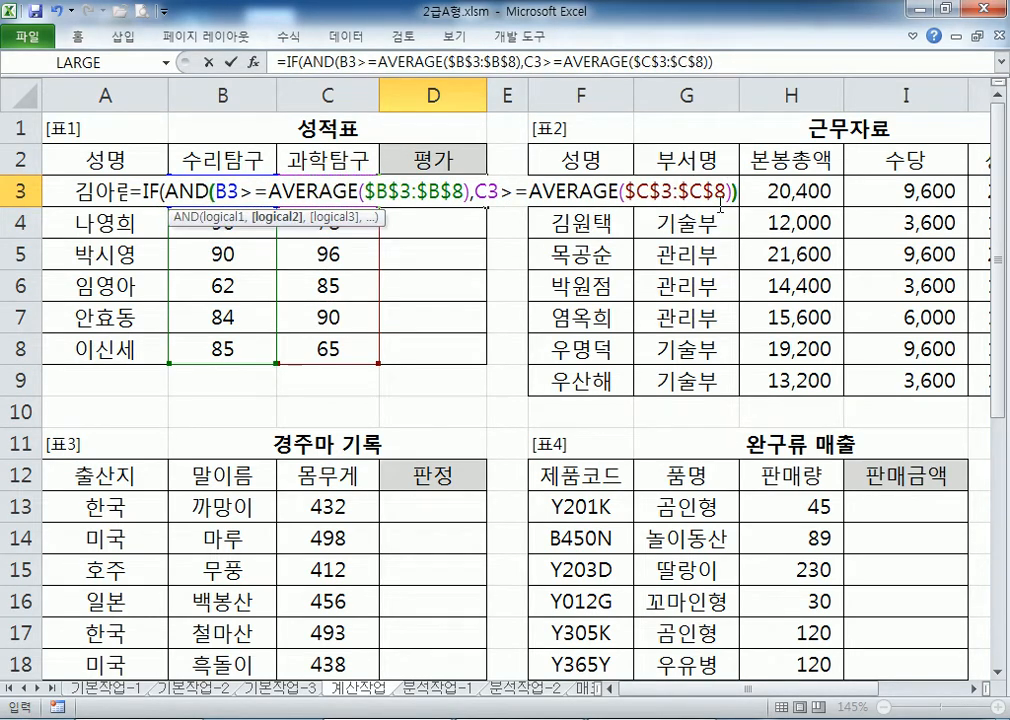
# - Switch to Notepad and examine how the parentheses pair up in the AVERAGE and AND functions of the written formula
pyautogui.hotkey('alt', 'Tab')
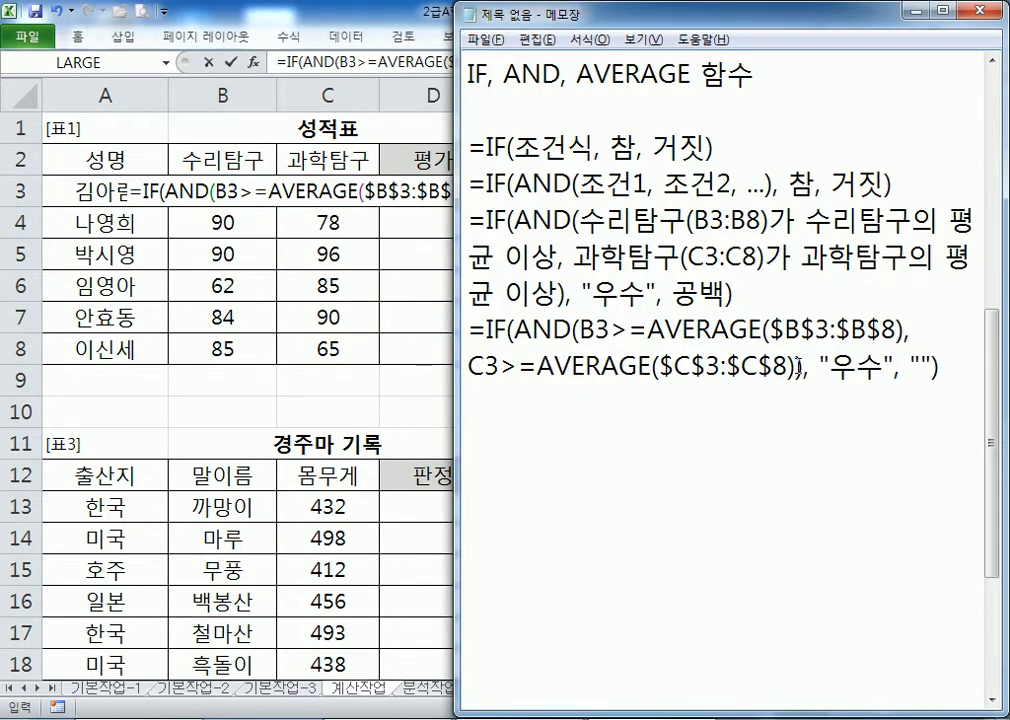
pyautogui.moveTo(796, 366); pyautogui.dragTo(540, 368)
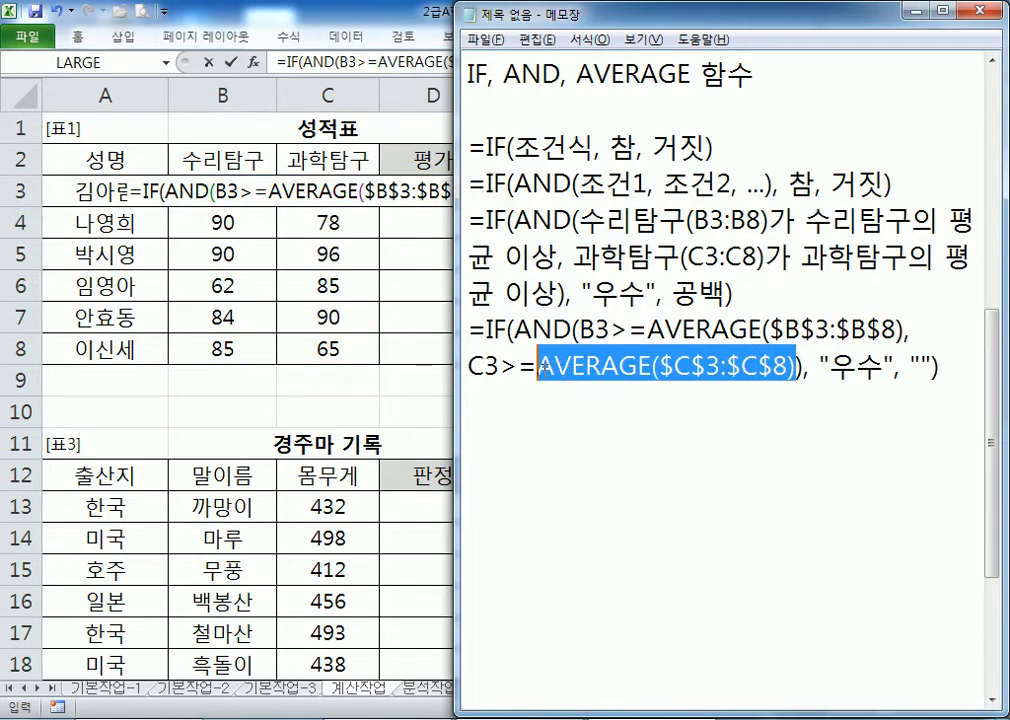
pyautogui.click(800, 368)
pyautogui.moveTo(804, 366); pyautogui.dragTo(573, 330)
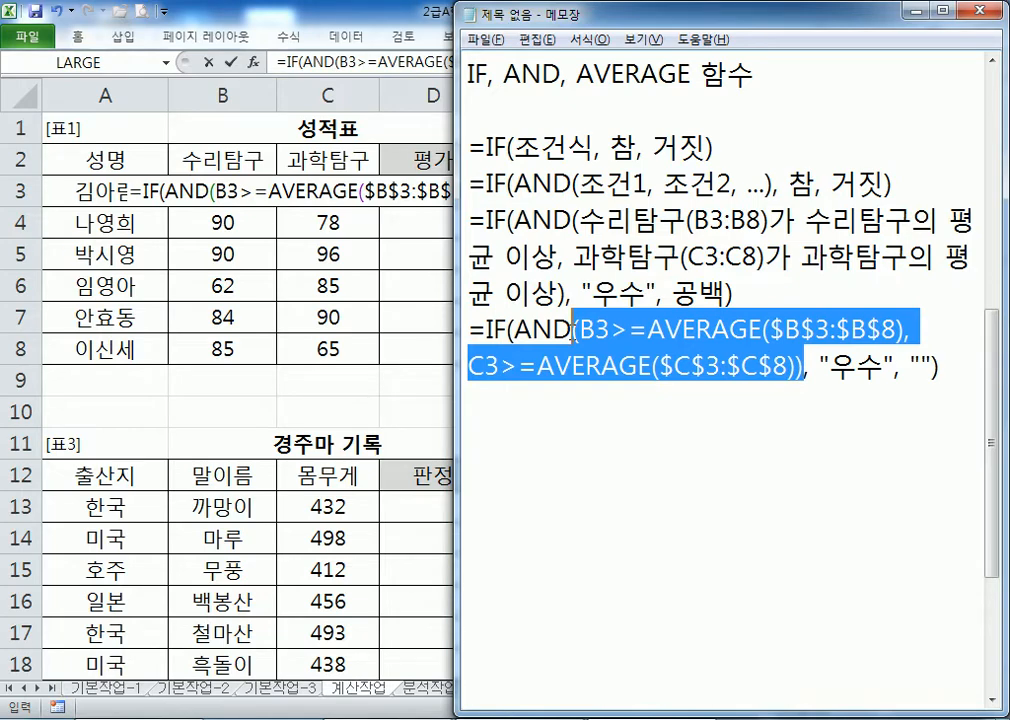
pyautogui.click(640, 366)
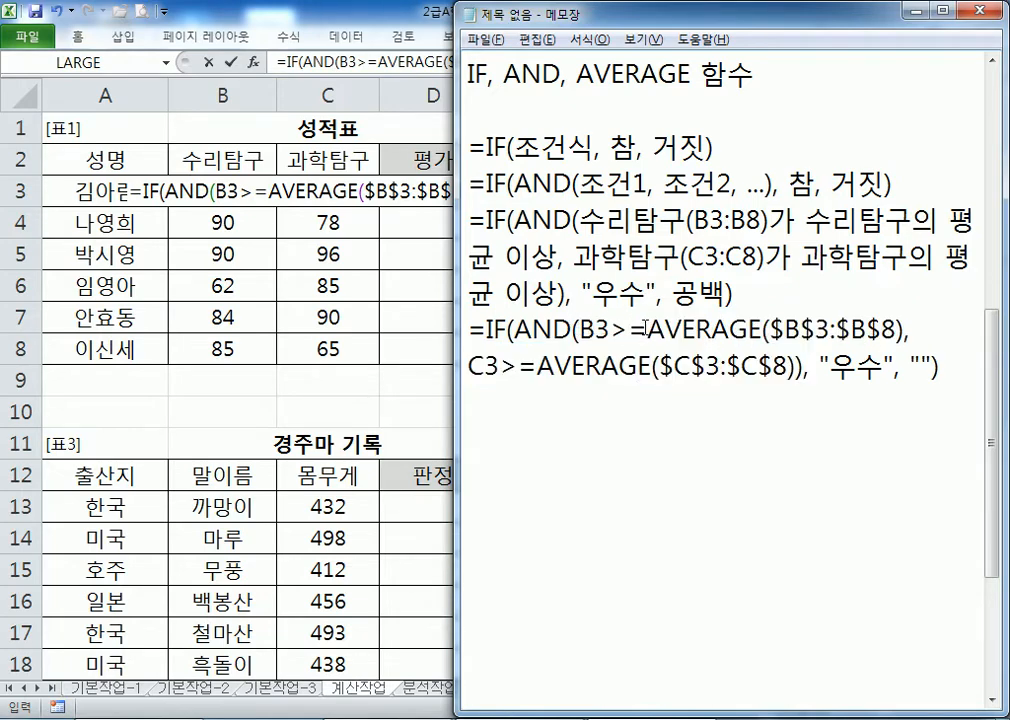
pyautogui.moveTo(905, 330); pyautogui.dragTo(694, 330)
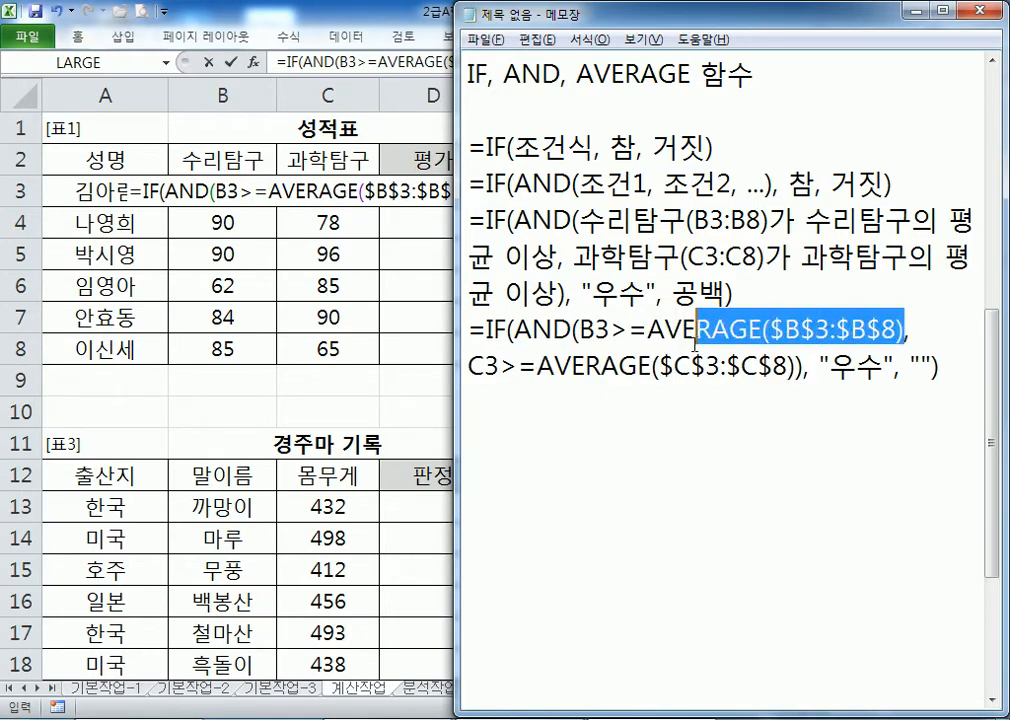
pyautogui.click(576, 367)
pyautogui.moveTo(652, 367); pyautogui.dragTo(788, 368)
pyautogui.click(798, 400)
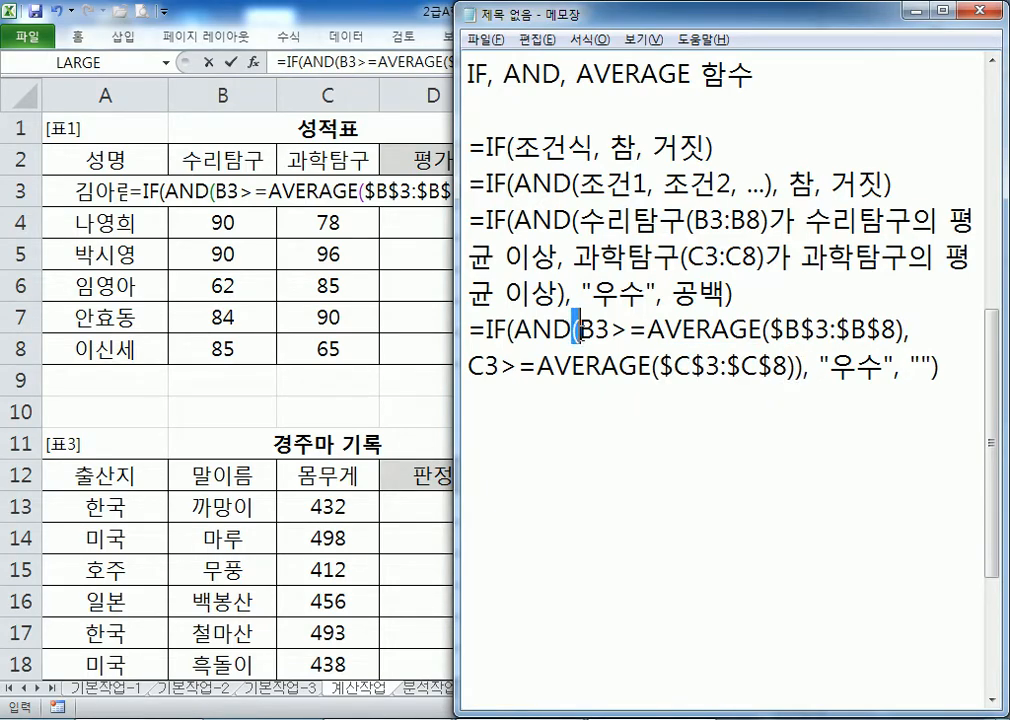
pyautogui.moveTo(797, 368); pyautogui.dragTo(806, 369)
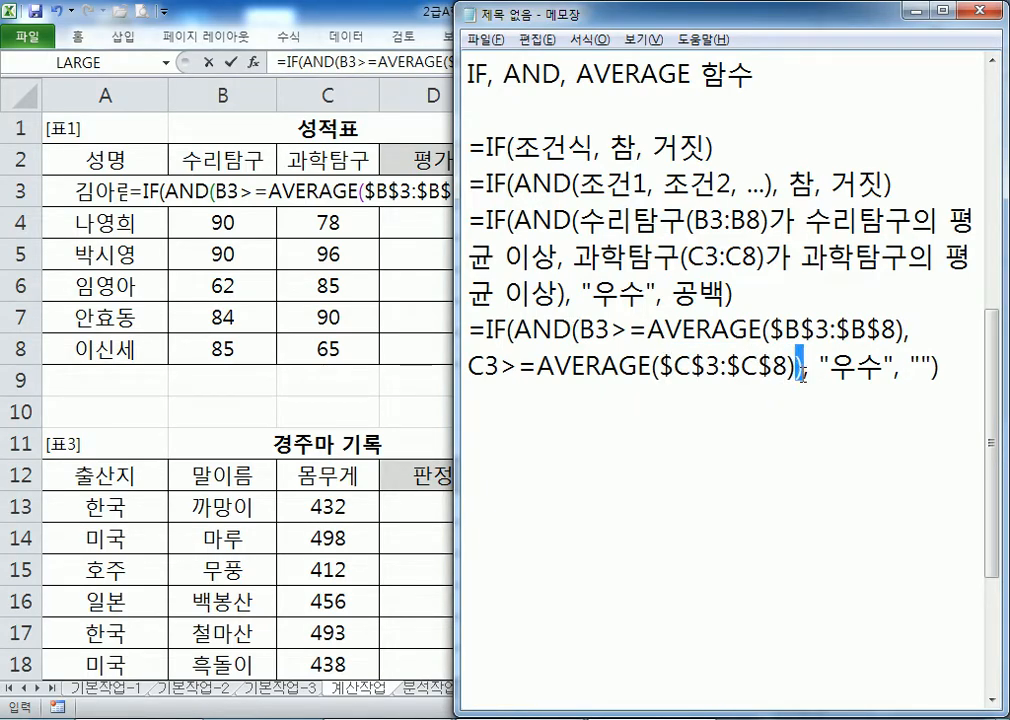
pyautogui.click(810, 370)
# - Switch to Excel, complete D3's IF formula with "우수" for true and "" for false, and fill it down to D8
pyautogui.hotkey('alt', 'Tab')
pyautogui.write(',')
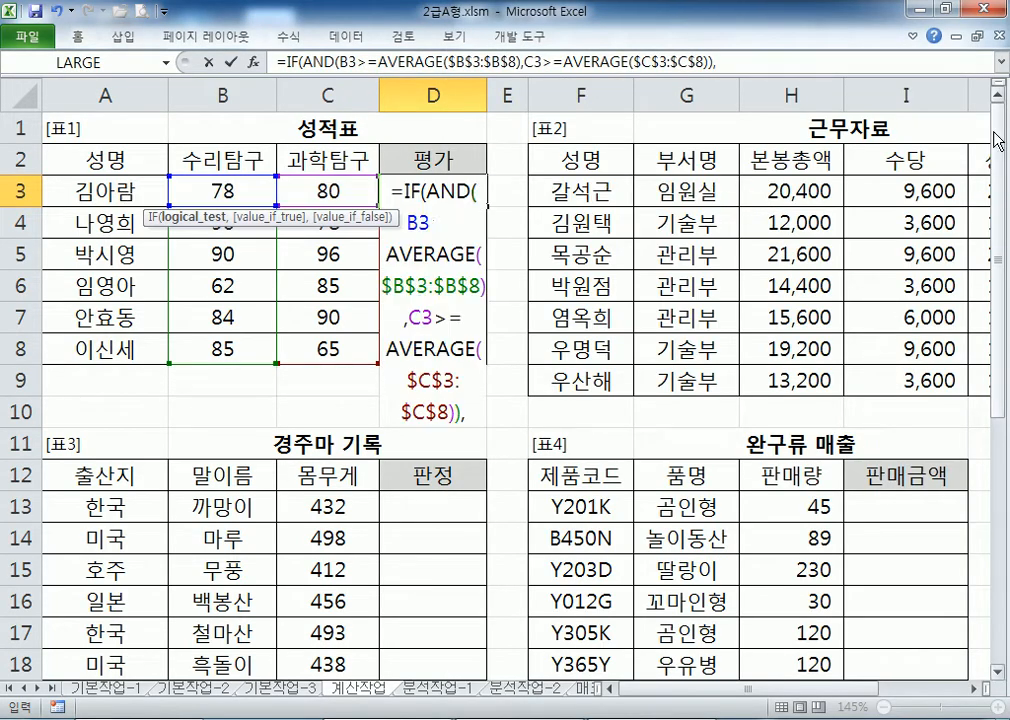
pyautogui.write('"ㅇㅜ수",')
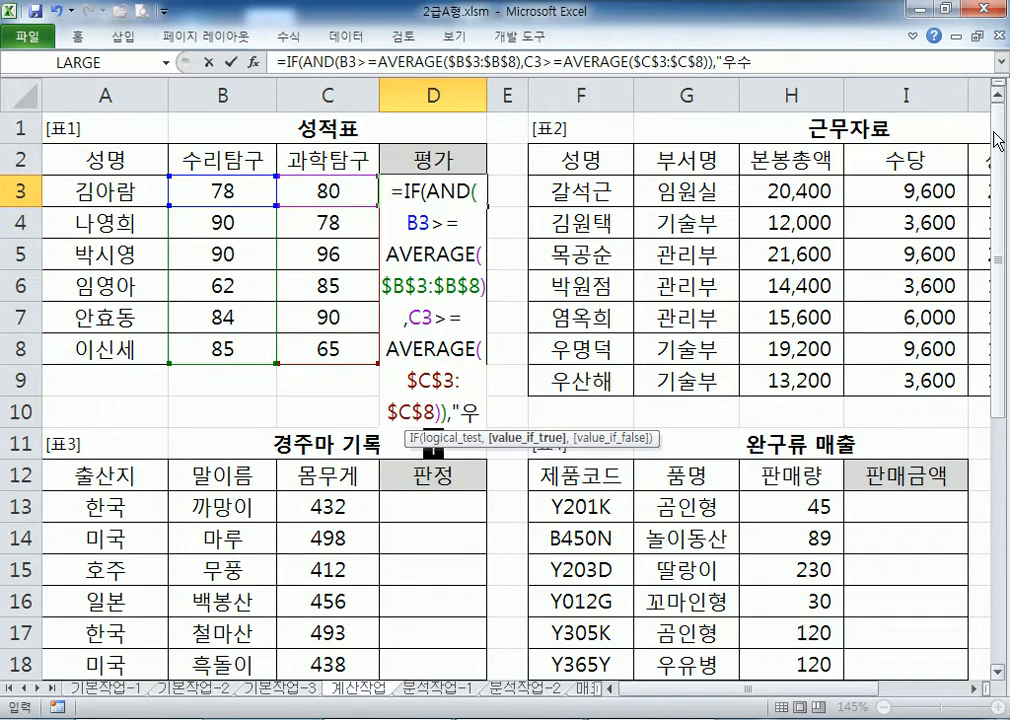
pyautogui.write('"")')
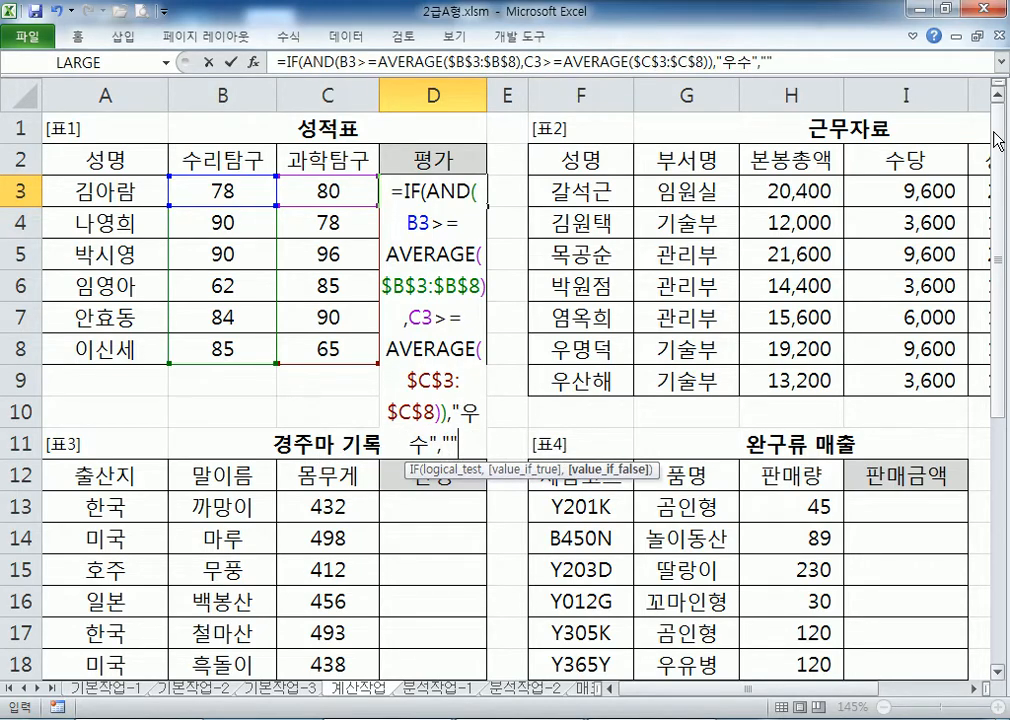
pyautogui.press('Return')
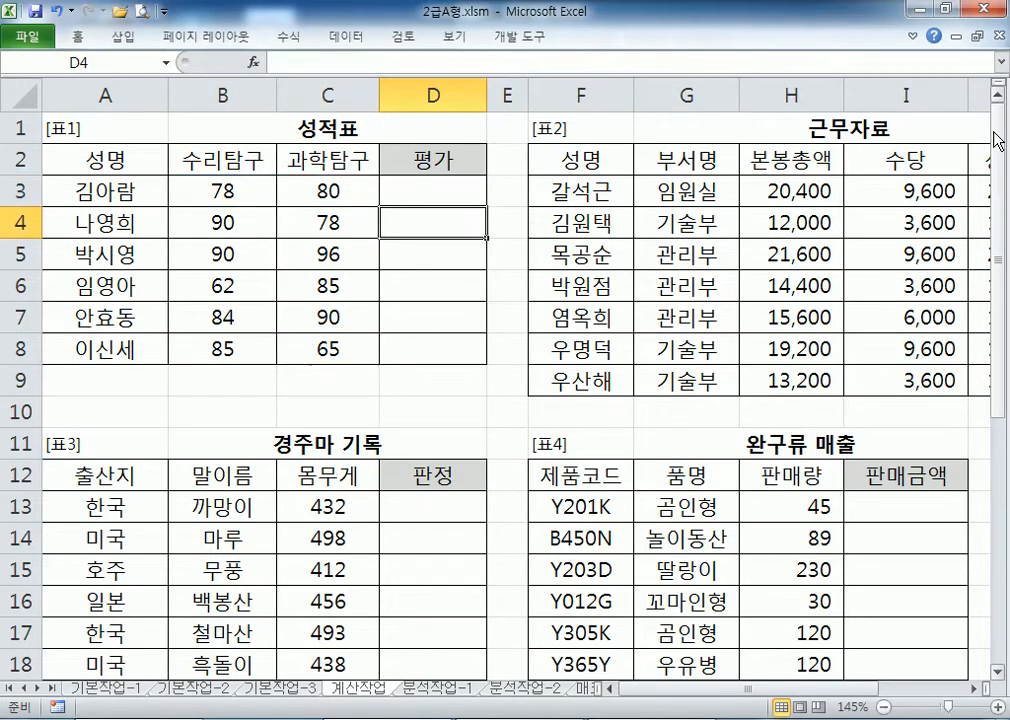
pyautogui.press('Up')
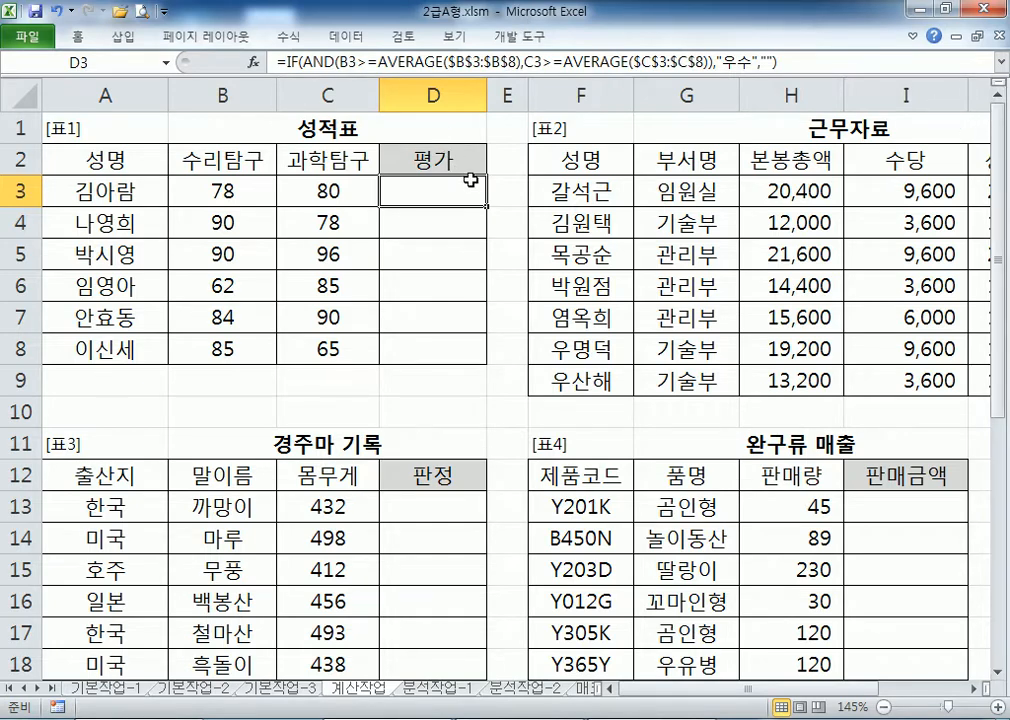
pyautogui.moveTo(488, 201); pyautogui.dragTo(487, 362)
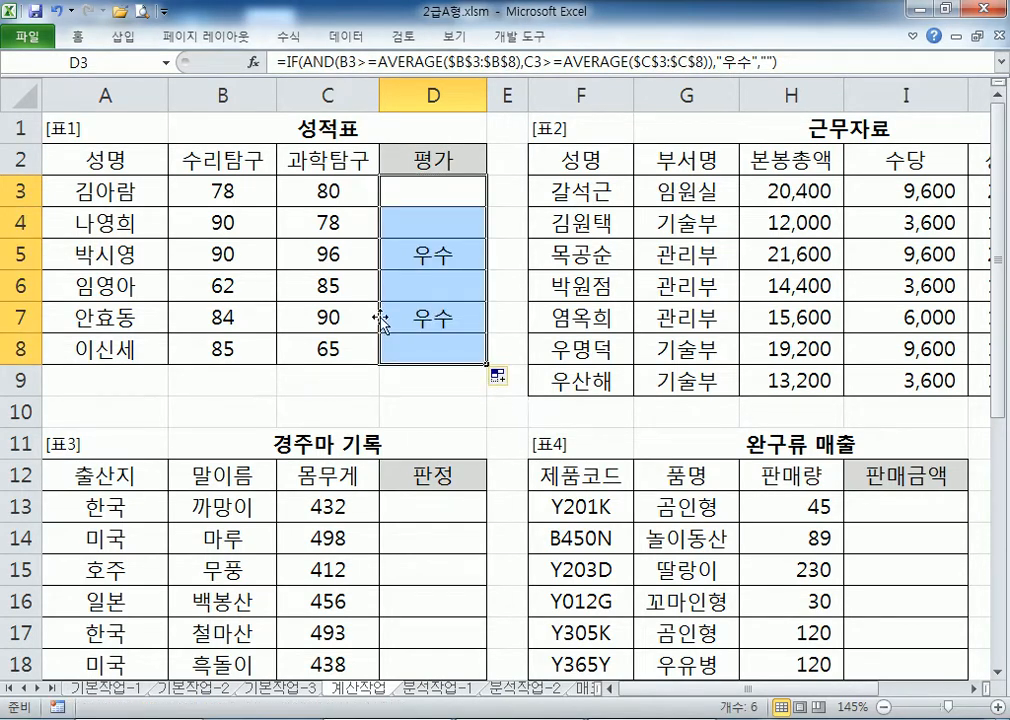
# - Copy the whole formula from cell D3 into Notepad below the existing notes, and widen the Notepad window
pyautogui.click(401, 194)
pyautogui.click(600, 64)
pyautogui.moveTo(595, 84); pyautogui.dragTo(220, 58)
pyautogui.hotkey('ctrl', 'c')
pyautogui.hotkey('alt', 'Tab')
pyautogui.click(507, 440)
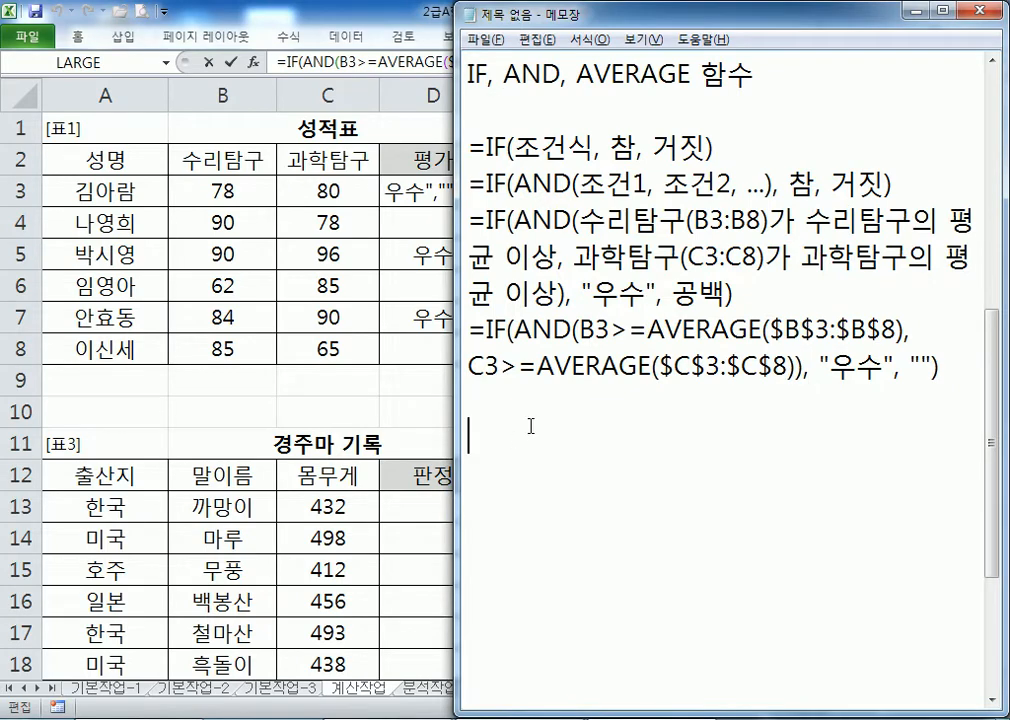
pyautogui.hotkey('ctrl', 'v')
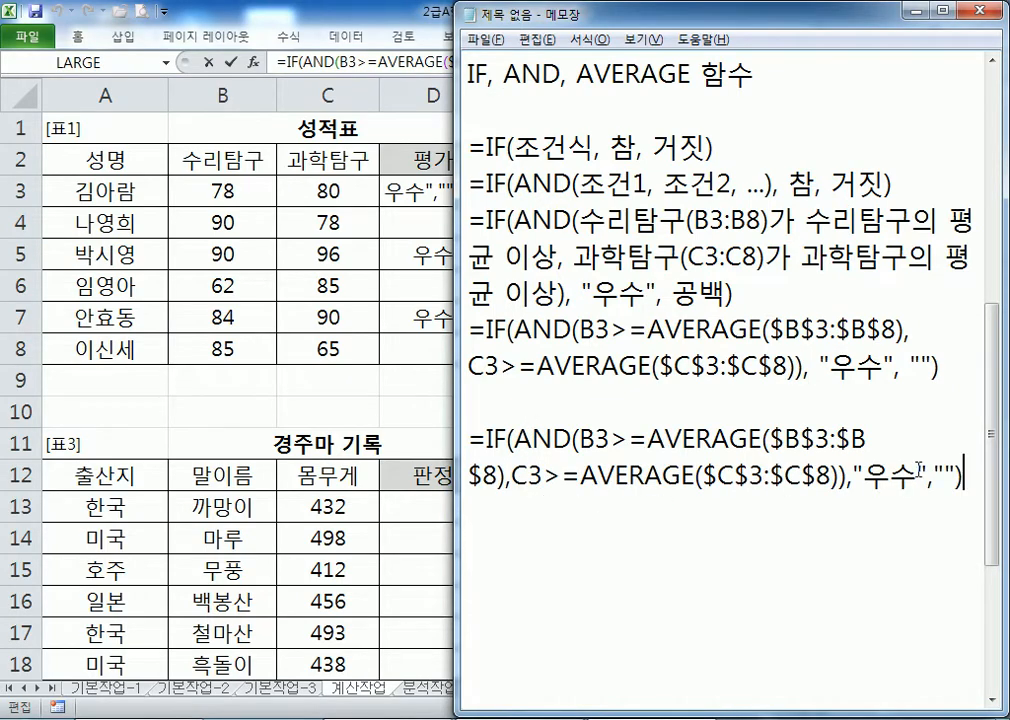
pyautogui.moveTo(453, 349); pyautogui.dragTo(232, 349)
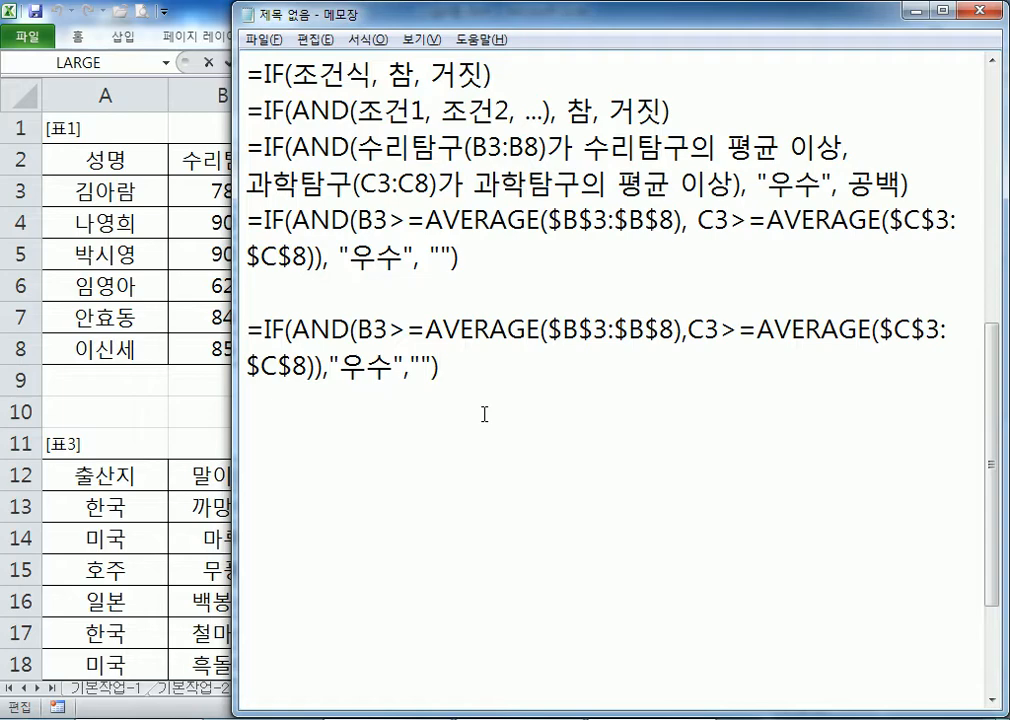
# - Switch to Excel and clear the formula from cell D3
pyautogui.hotkey('alt', 'Tab')
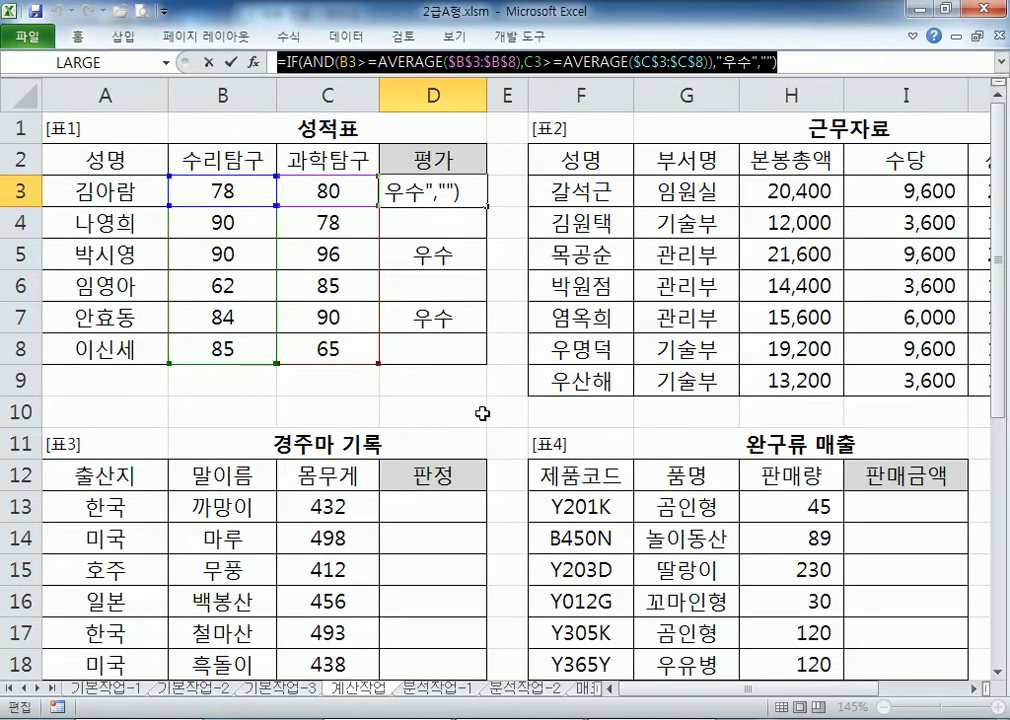
pyautogui.hotkey('ctrl', 'Return')
pyautogui.write('=')
pyautogui.press('Escape')
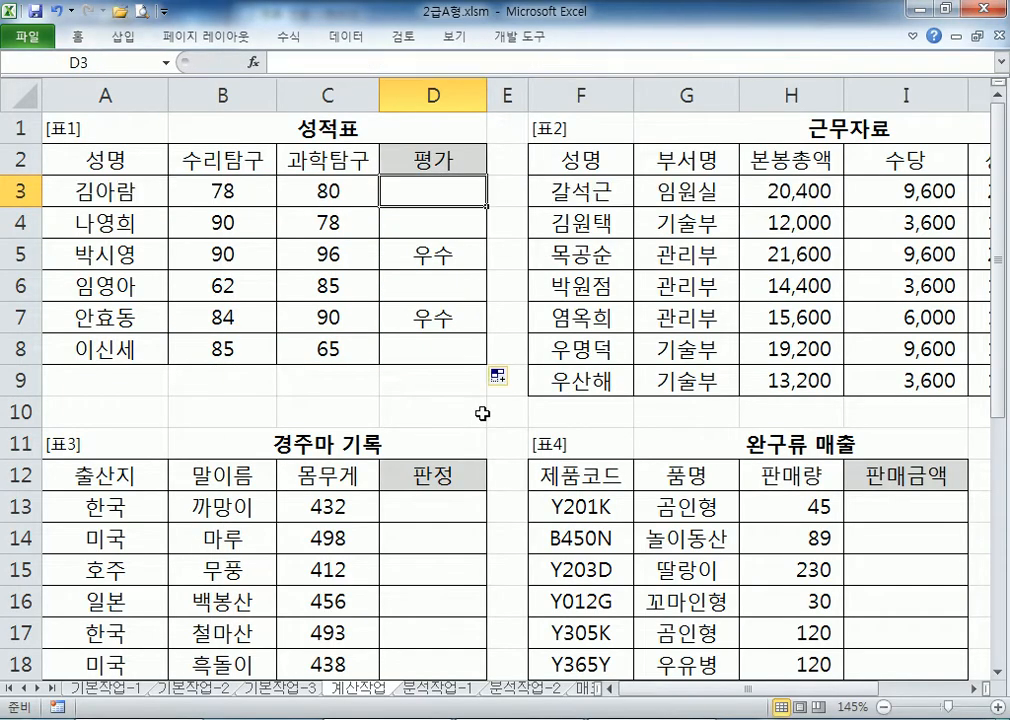
# - Start the formula in cell D3 again with =if(B3>=AVERAGE(B3:B8
pyautogui.write('=if(')
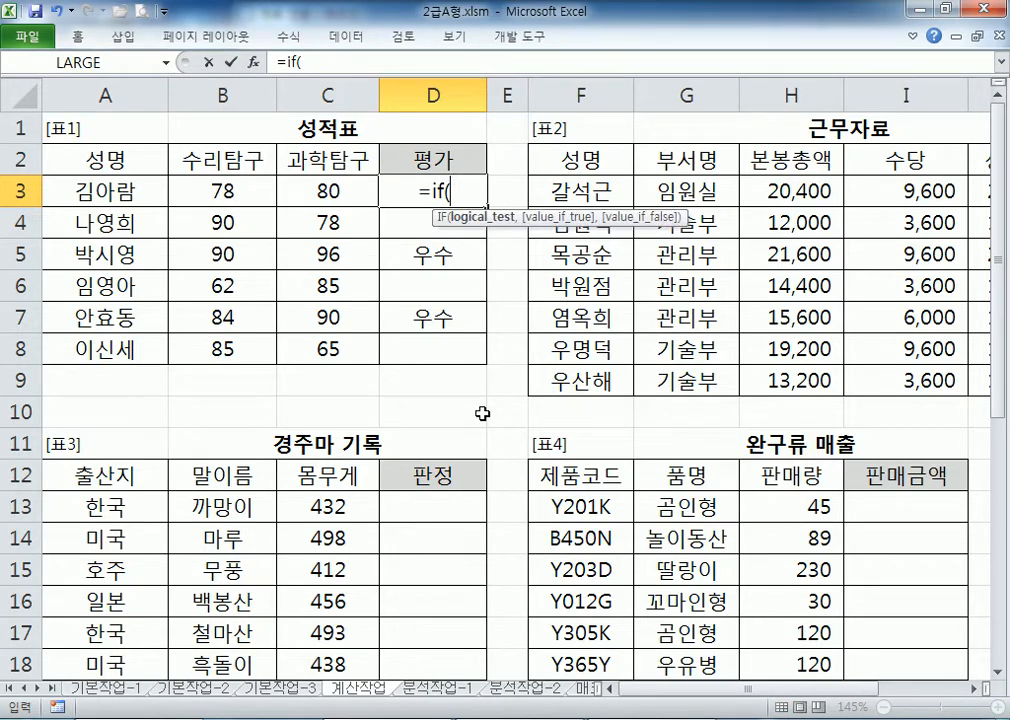
pyautogui.press('Left')
pyautogui.press('Left')
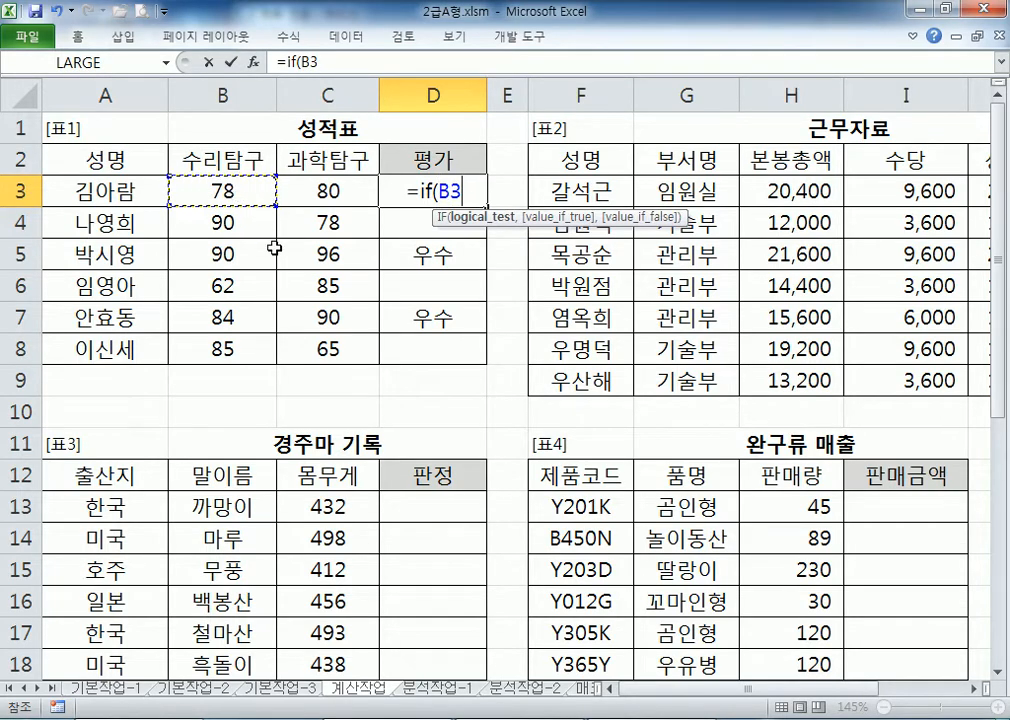
pyautogui.write('>')
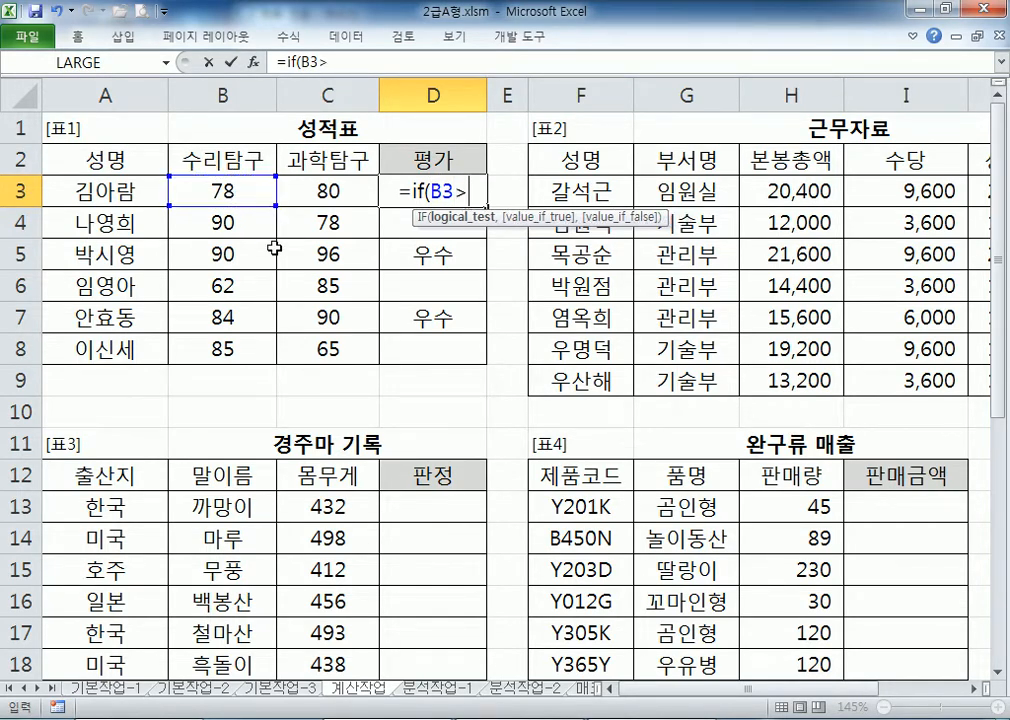
pyautogui.write('=AVERAGE(')
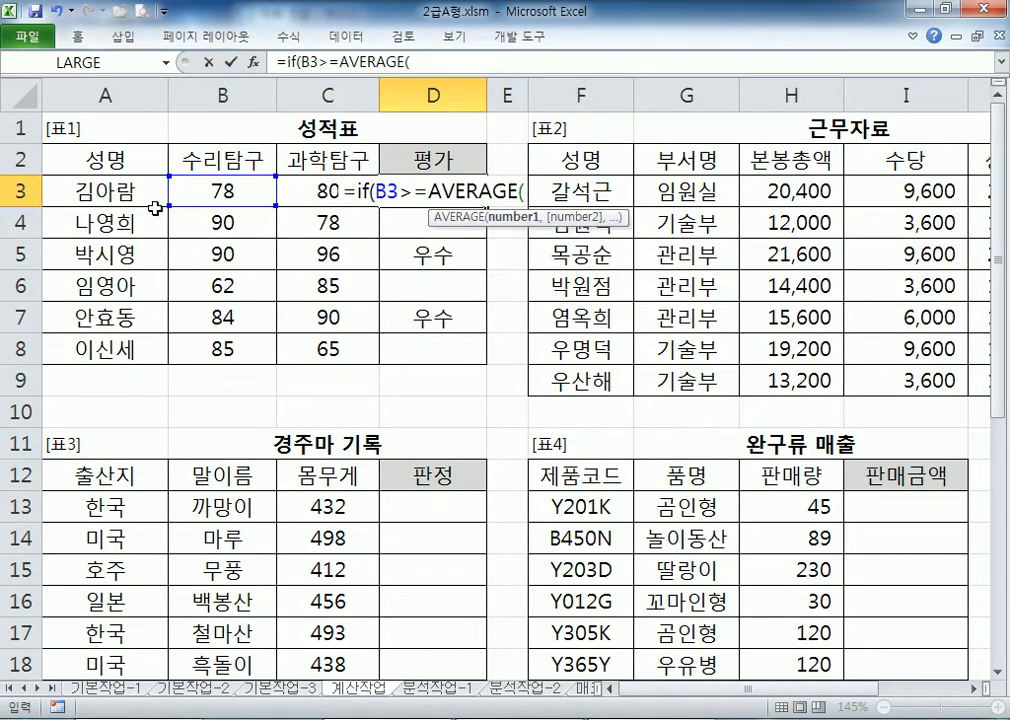
pyautogui.moveTo(200, 191); pyautogui.dragTo(221, 352)
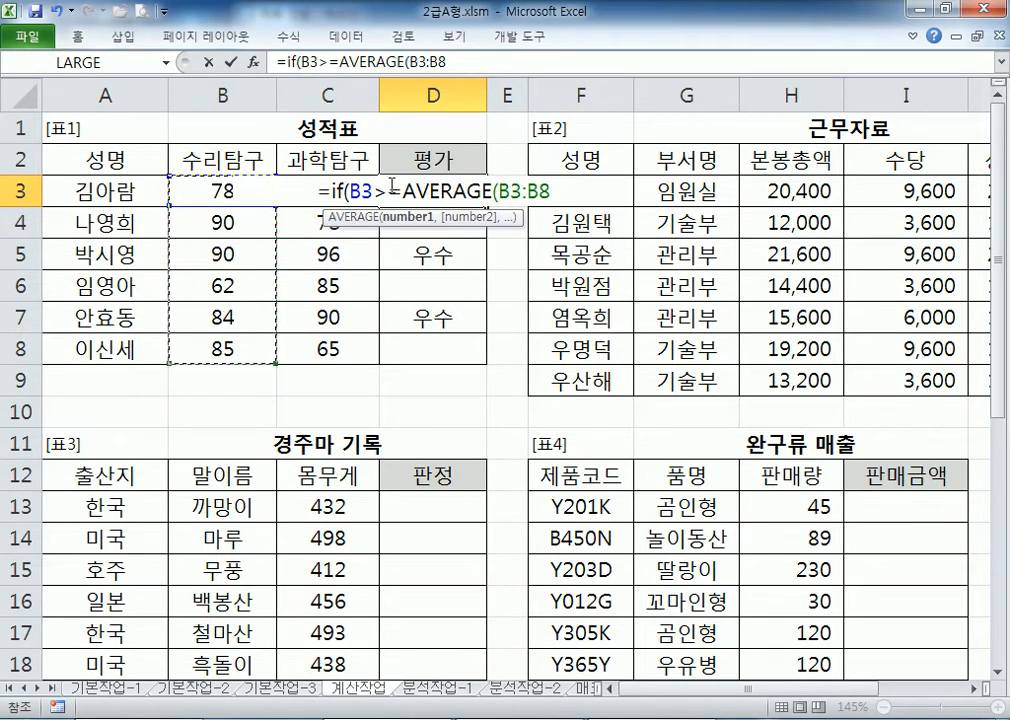
# - Insert AND( before B3 in D3's formula, close the AVERAGE function and add a comma for the next condition
pyautogui.click(350, 191)
pyautogui.write('AND(')
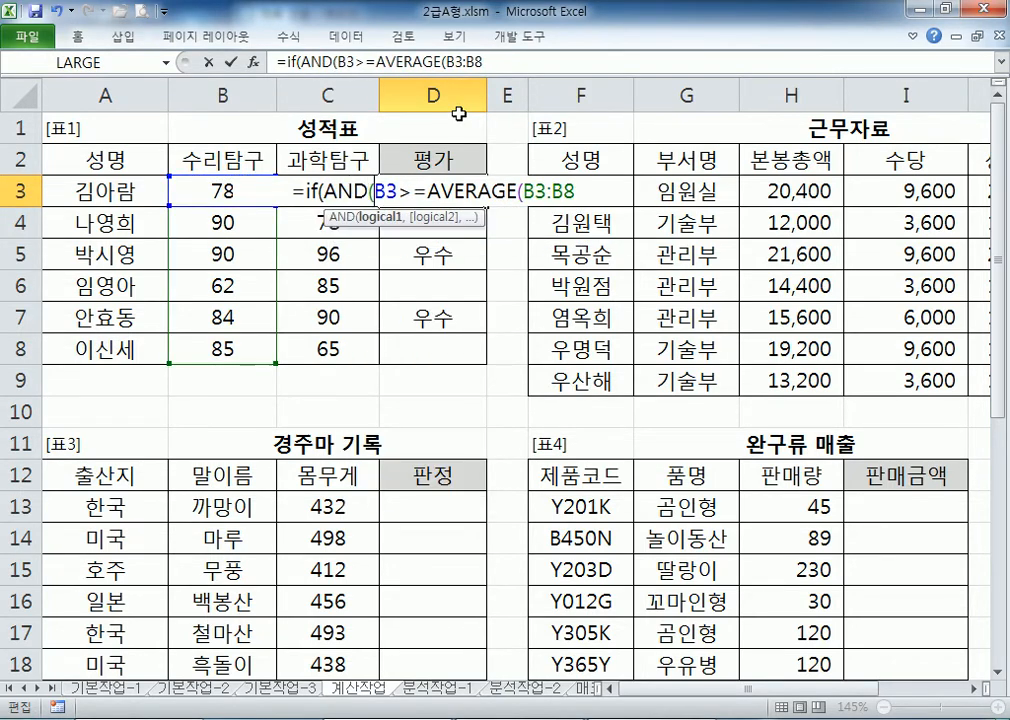
pyautogui.click(599, 190)
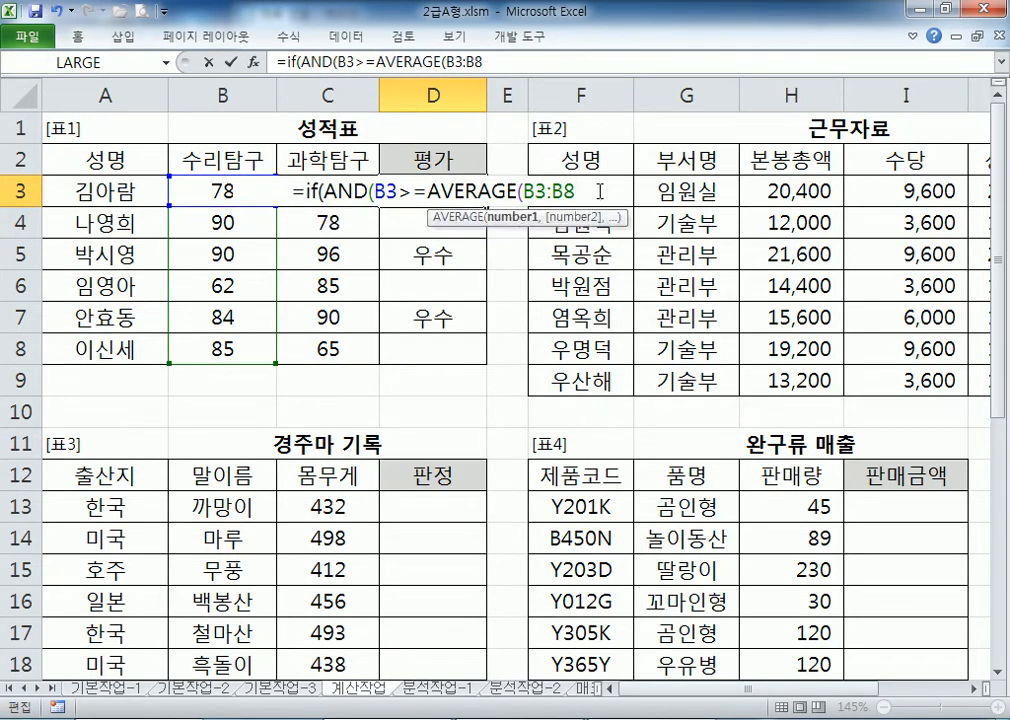
pyautogui.write('),')
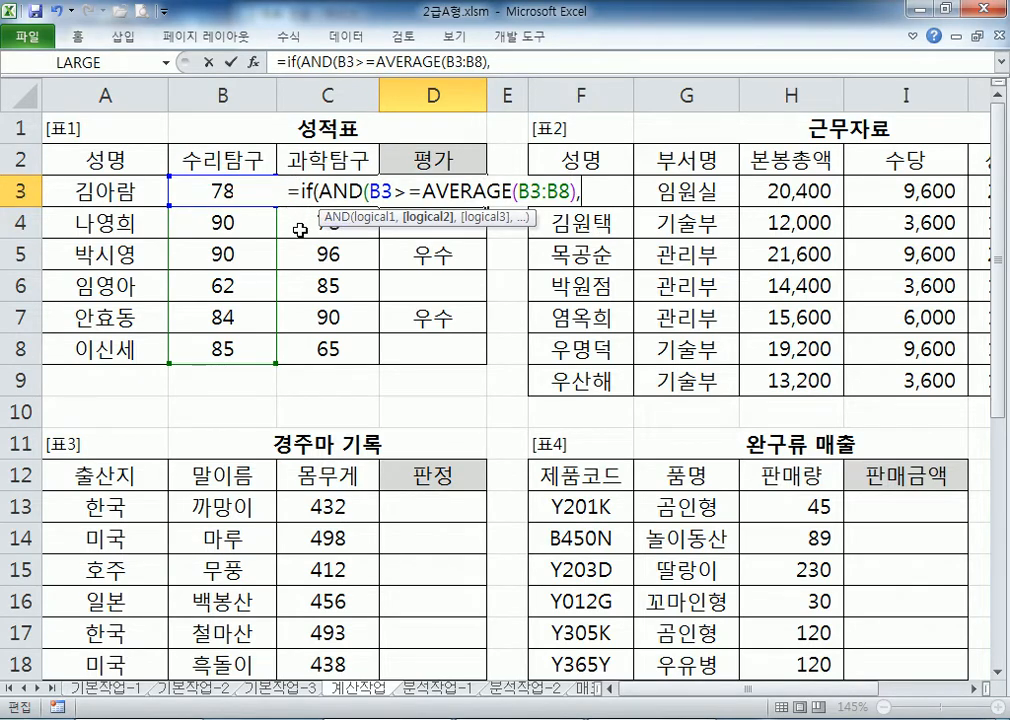
# - Add a second AND condition to the IF formula in D3, testing C3>=AVERAGE of C3:C8
pyautogui.click(300, 229)
pyautogui.press('Up')
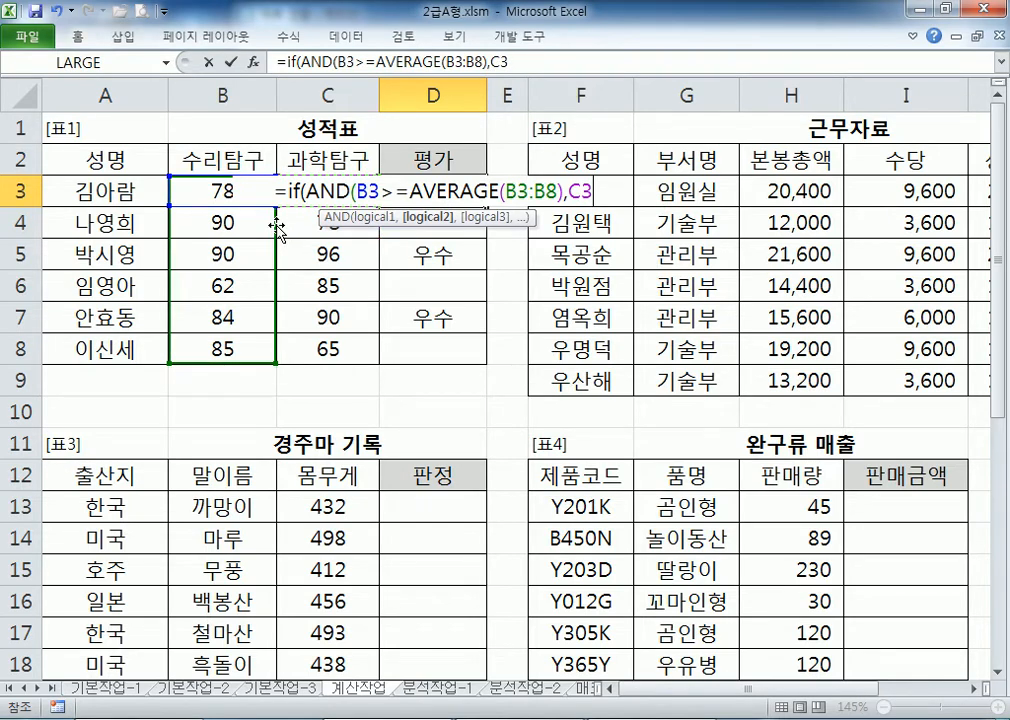
pyautogui.write('>=AVEE')
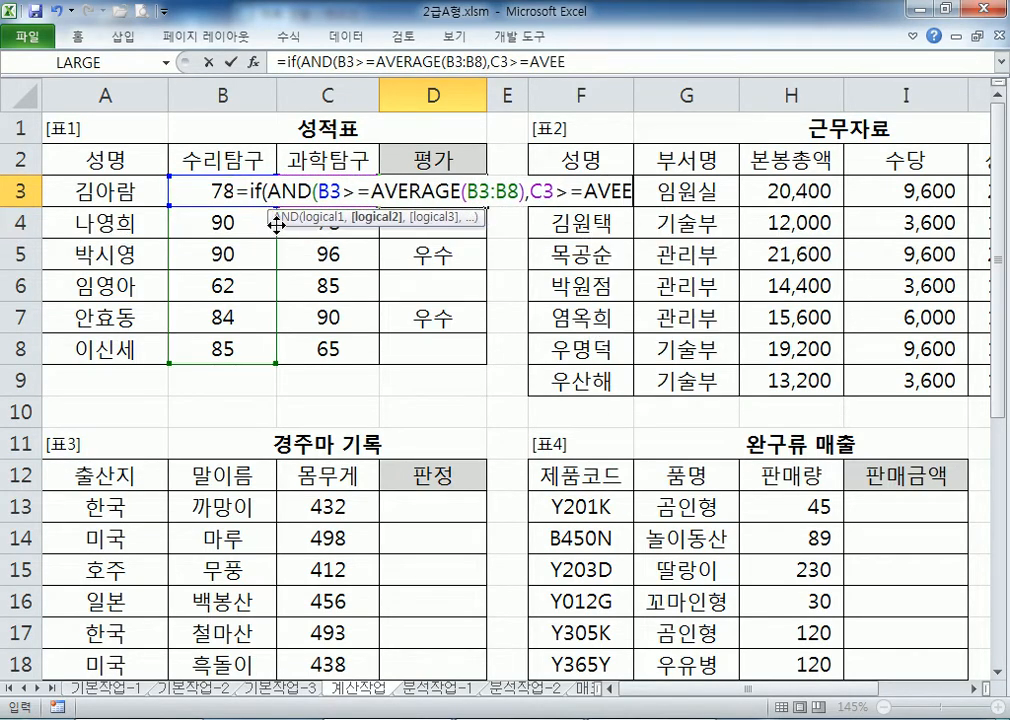
pyautogui.press('BackSpace')
pyautogui.press('Down')
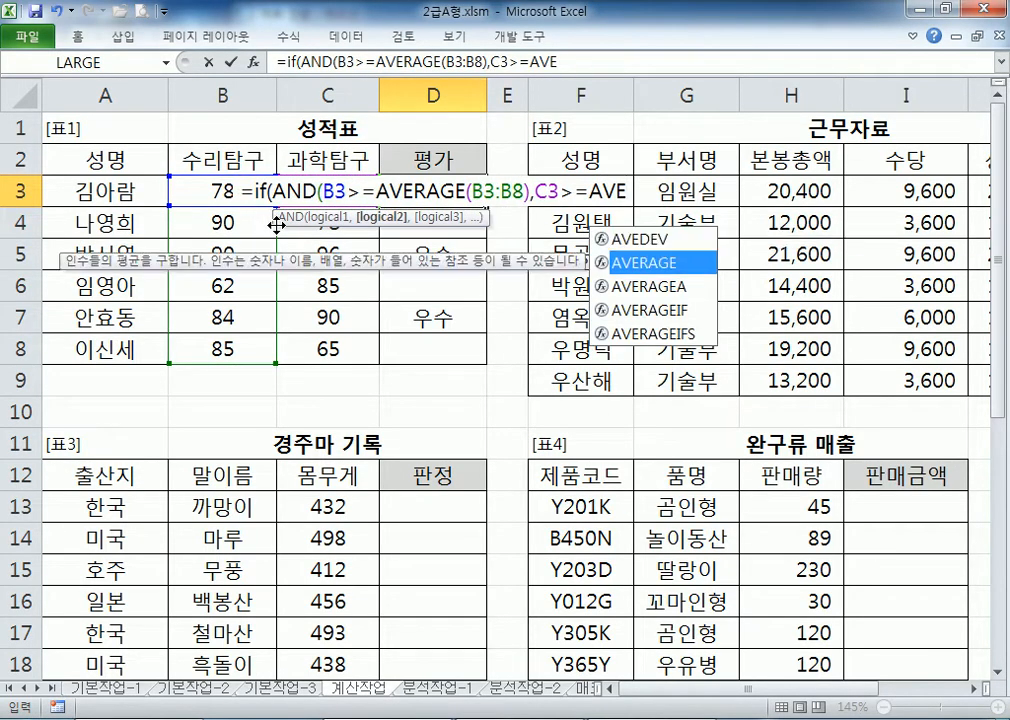
pyautogui.press('Tab')
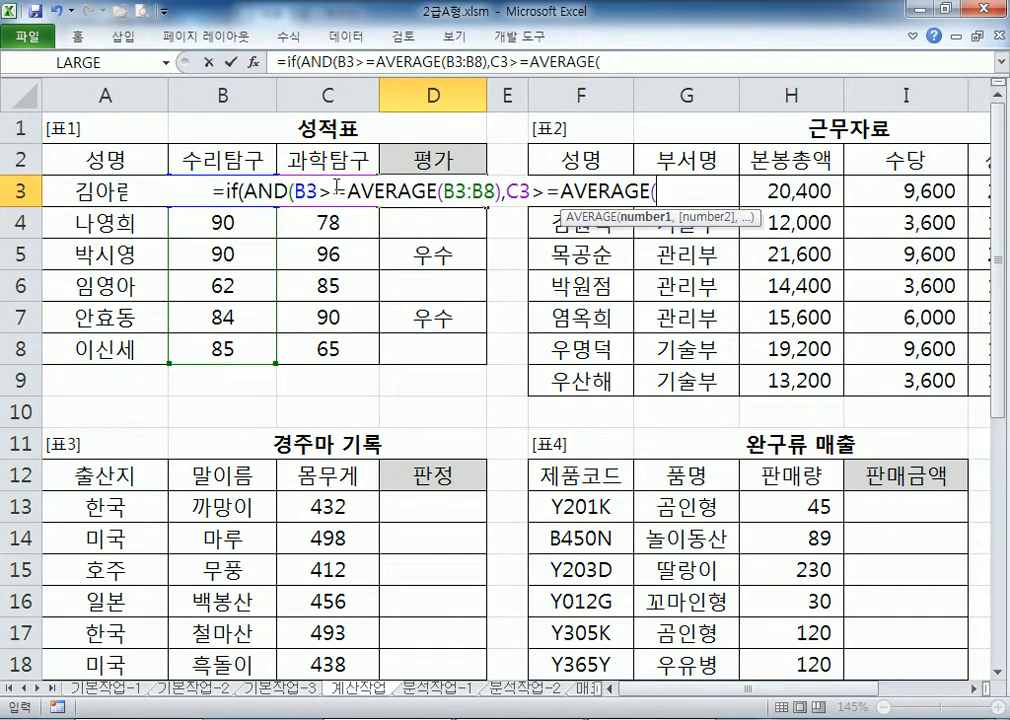
pyautogui.moveTo(327, 340); pyautogui.dragTo(318, 188)
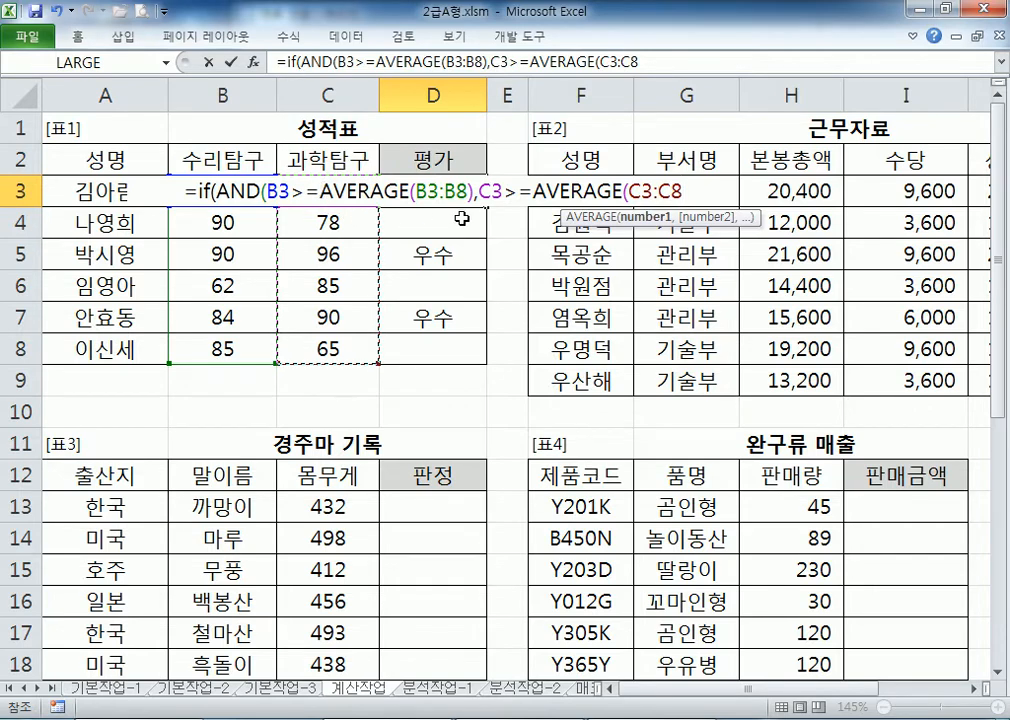
# - Make both AVERAGE ranges in the D3 formula absolute, as $C$3:$C$8 and $B$3:$B$8
pyautogui.press('F4')
pyautogui.moveTo(403, 190); pyautogui.dragTo(432, 190)
pyautogui.press('F4')
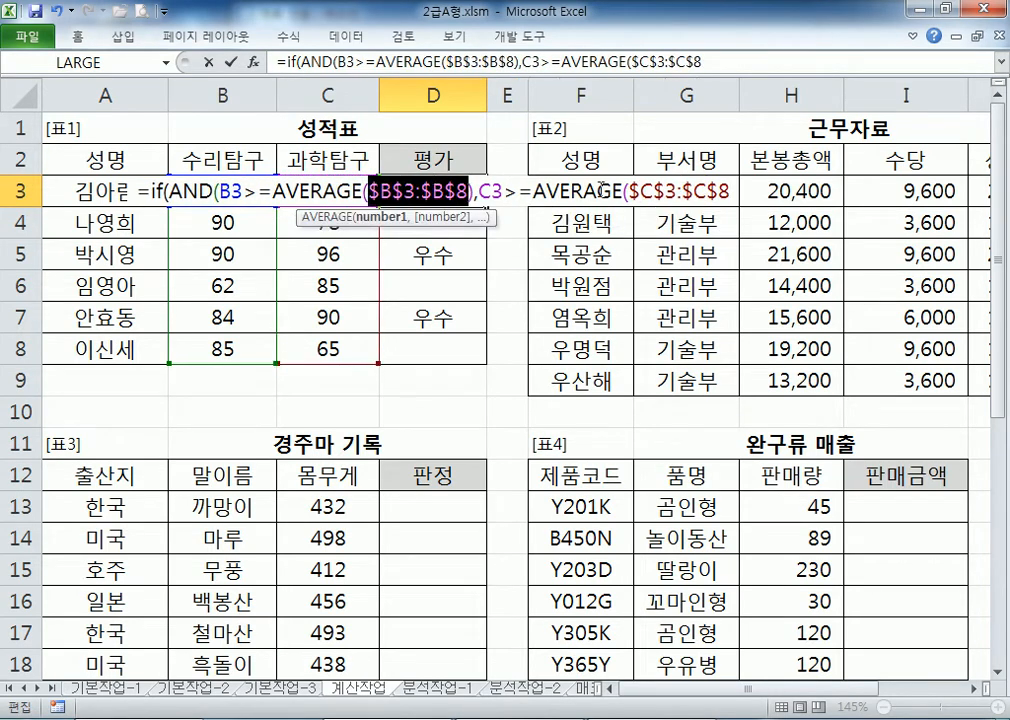
pyautogui.click(738, 191)
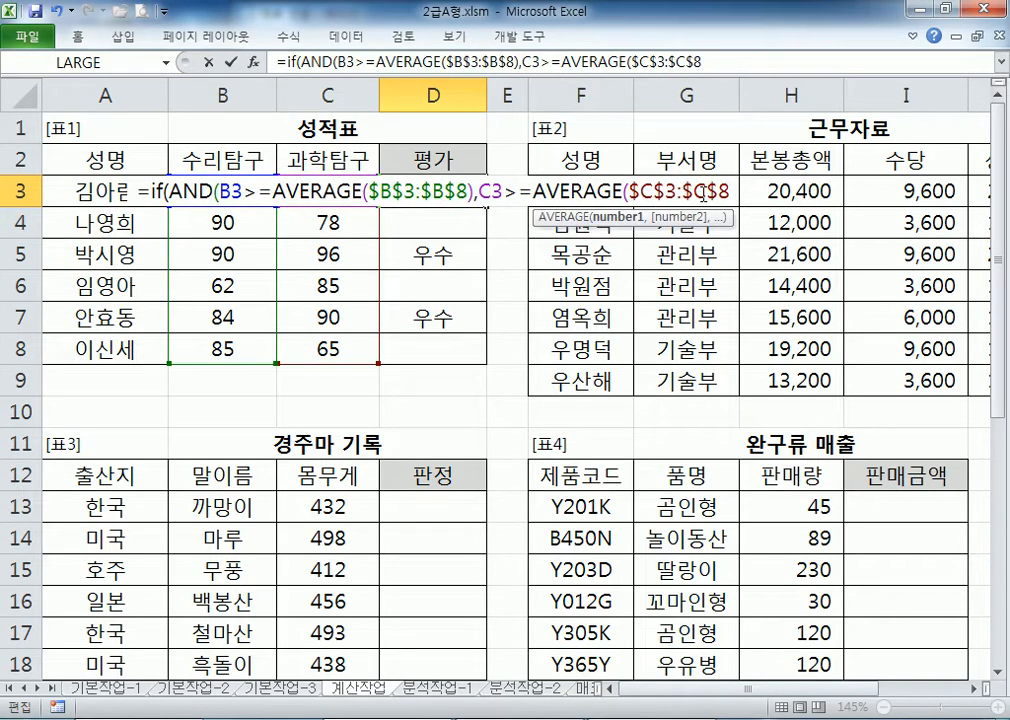
# - Finish the D3 formula so it returns "우수" when both conditions hold and "" otherwise, and enter it
pyautogui.write('),"')
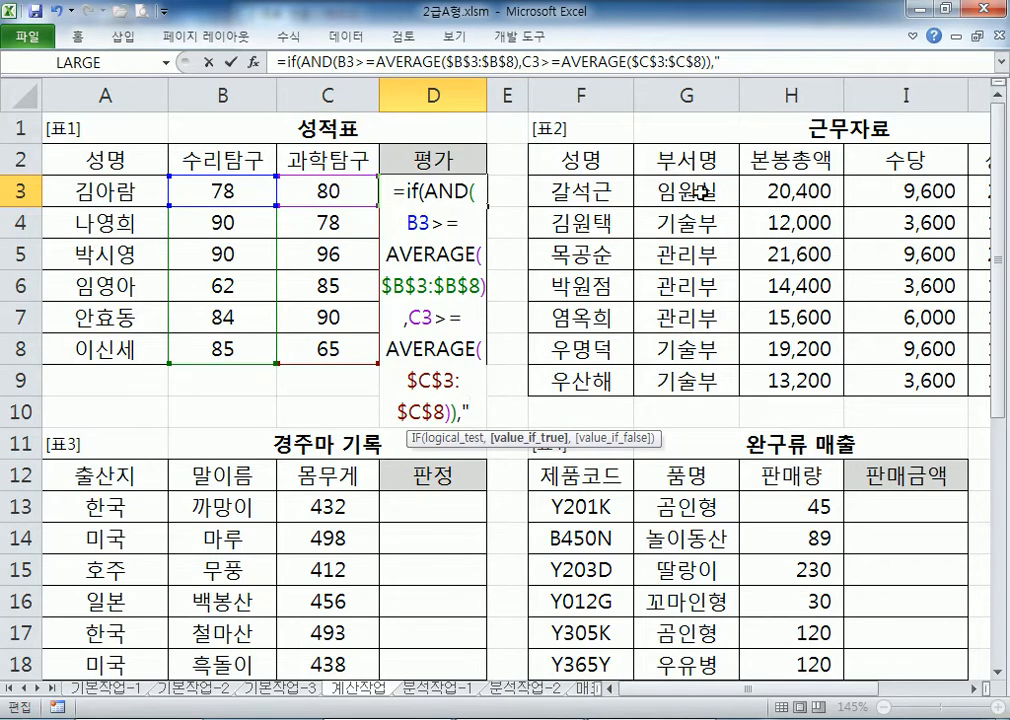
pyautogui.write('우수","")')
pyautogui.hotkey('ctrl', 'Return')
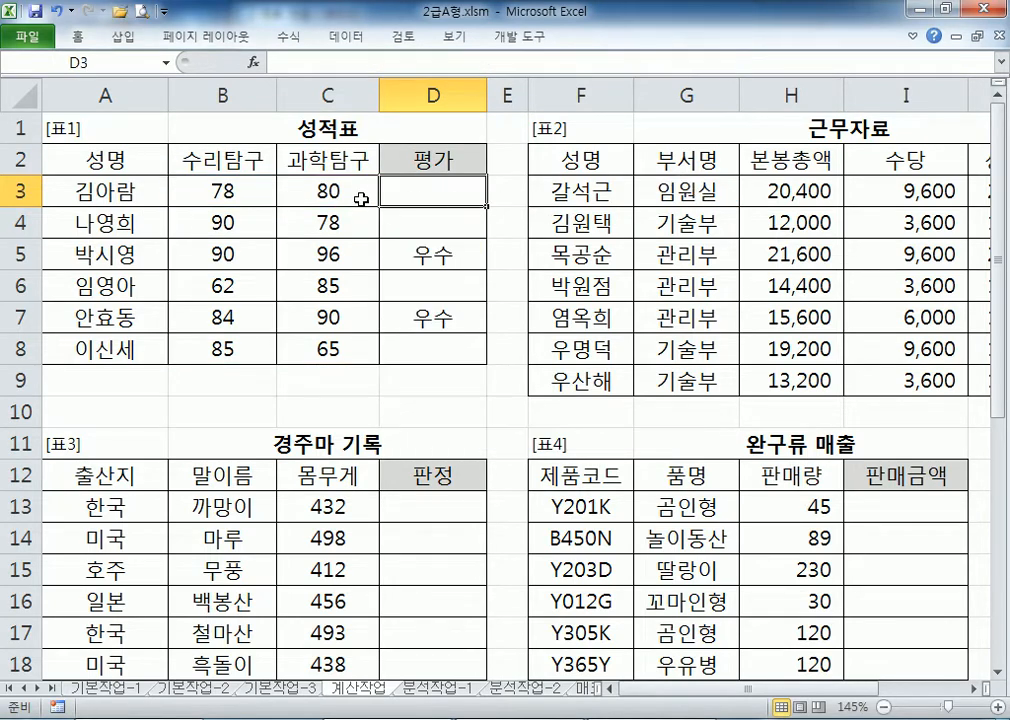
pyautogui.moveTo(331, 189)
pyautogui.mouseDown()
pyautogui.moveTo(318, 316)
pyautogui.moveTo(327, 350)
pyautogui.moveTo(329, 192)
pyautogui.mouseUp()
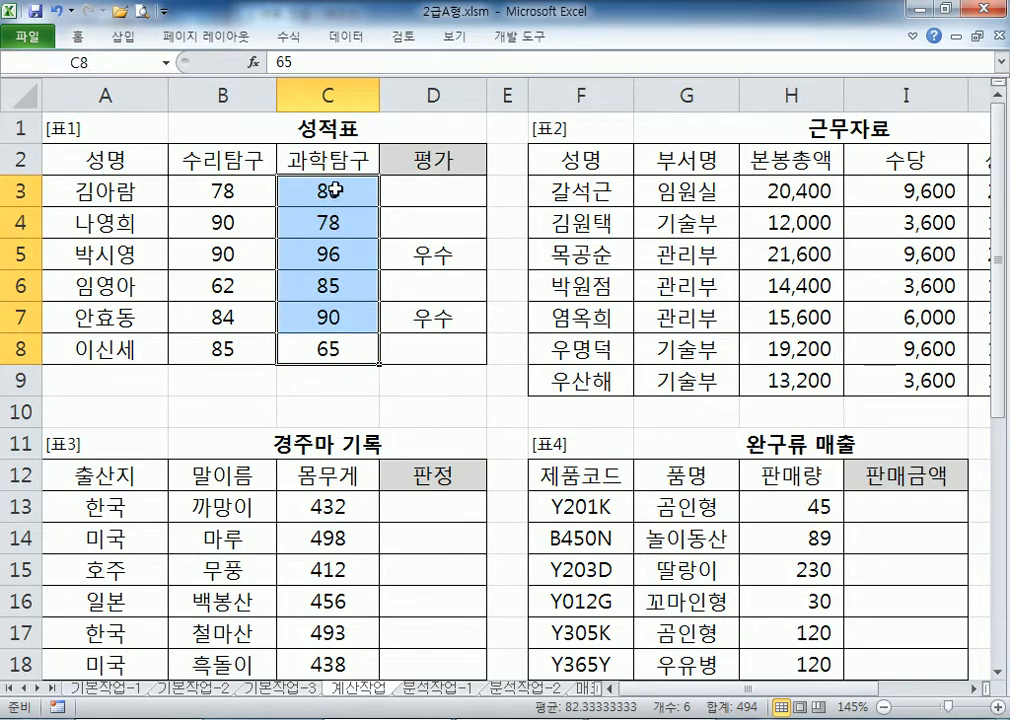
pyautogui.click(329, 190)
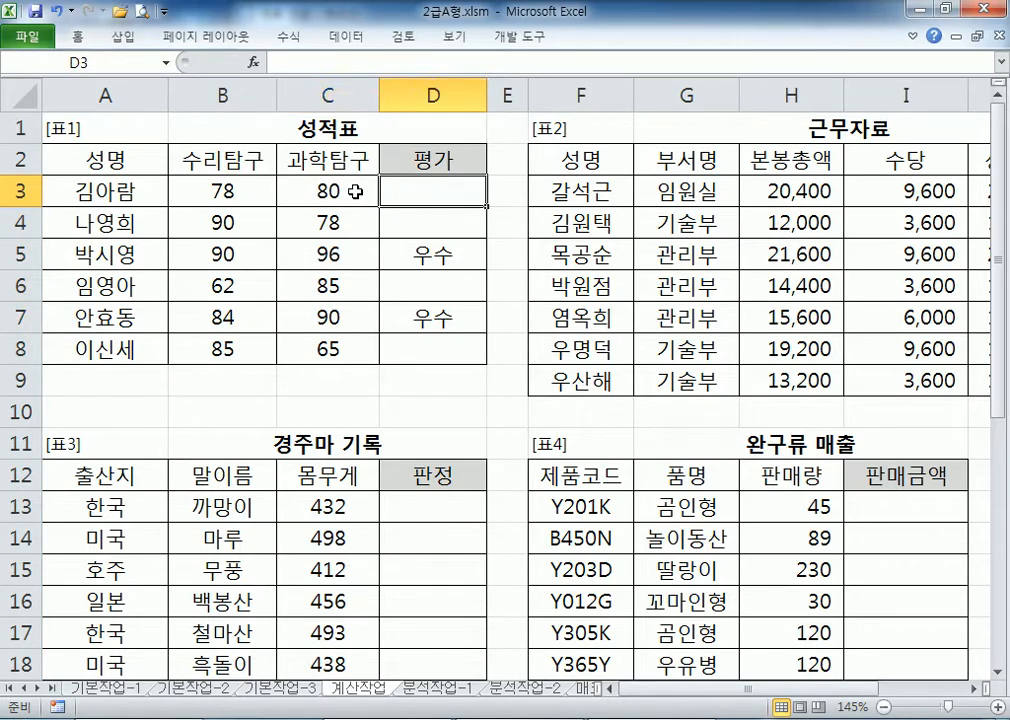
pyautogui.moveTo(315, 345); pyautogui.dragTo(320, 190)
pyautogui.click(314, 229)
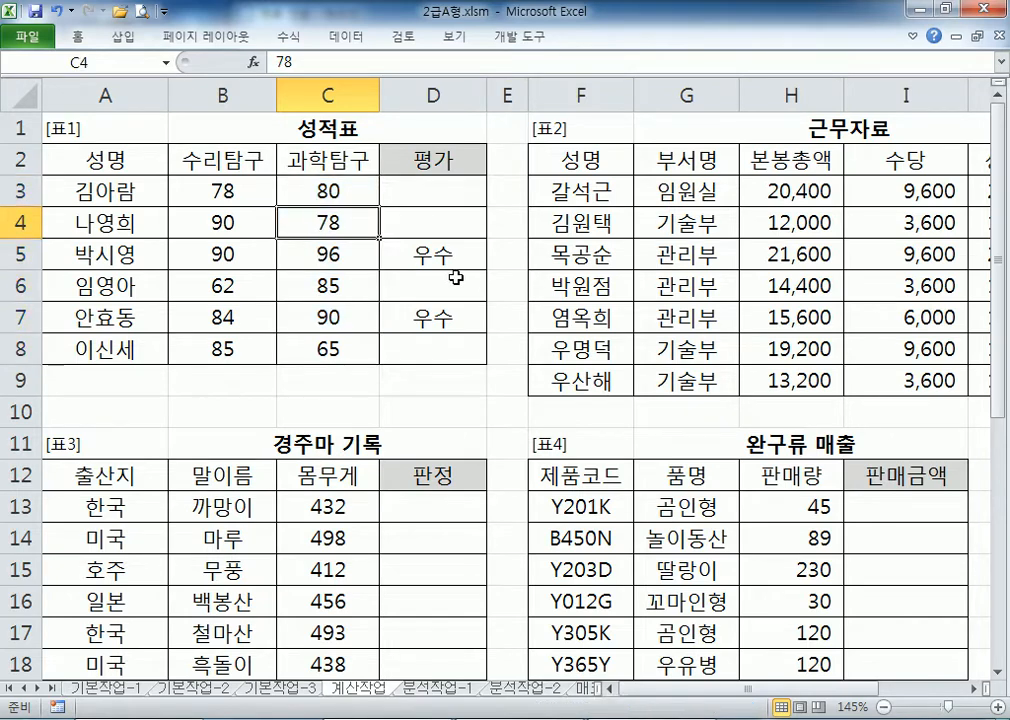
pyautogui.press('Up')
pyautogui.press('Up')
pyautogui.press('Down')
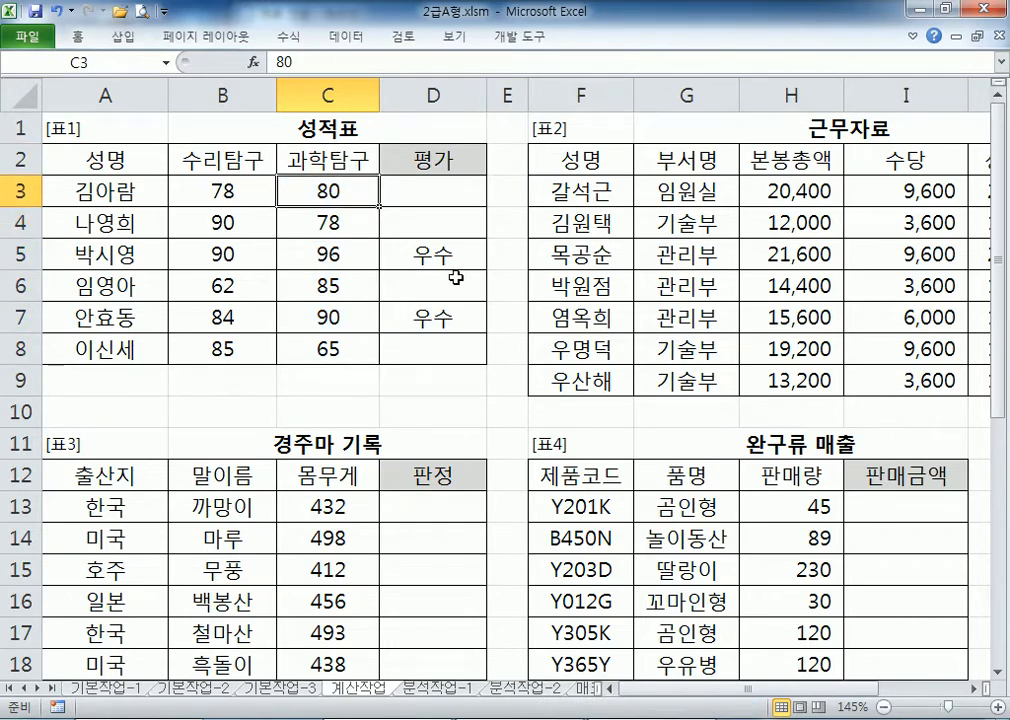
# - Try referencing cell C3 in a new formula in D3 by way of neighbouring cells, and cancel the entry
pyautogui.click(452, 188)
pyautogui.write('=')
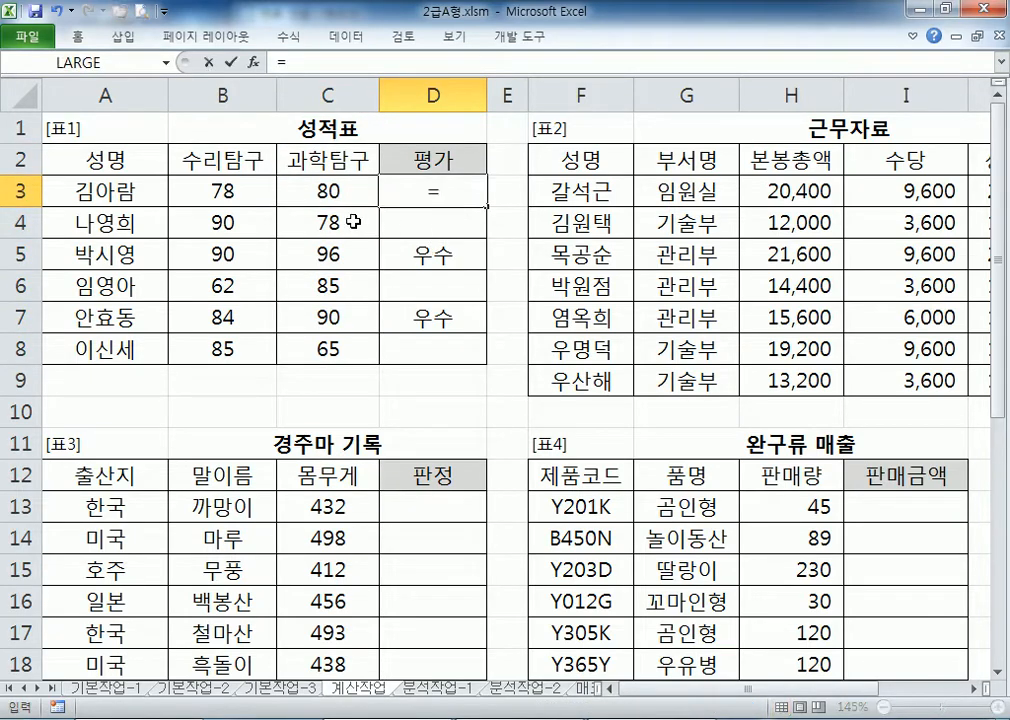
pyautogui.click(330, 188)
pyautogui.press('BackSpace')
pyautogui.press('BackSpace')
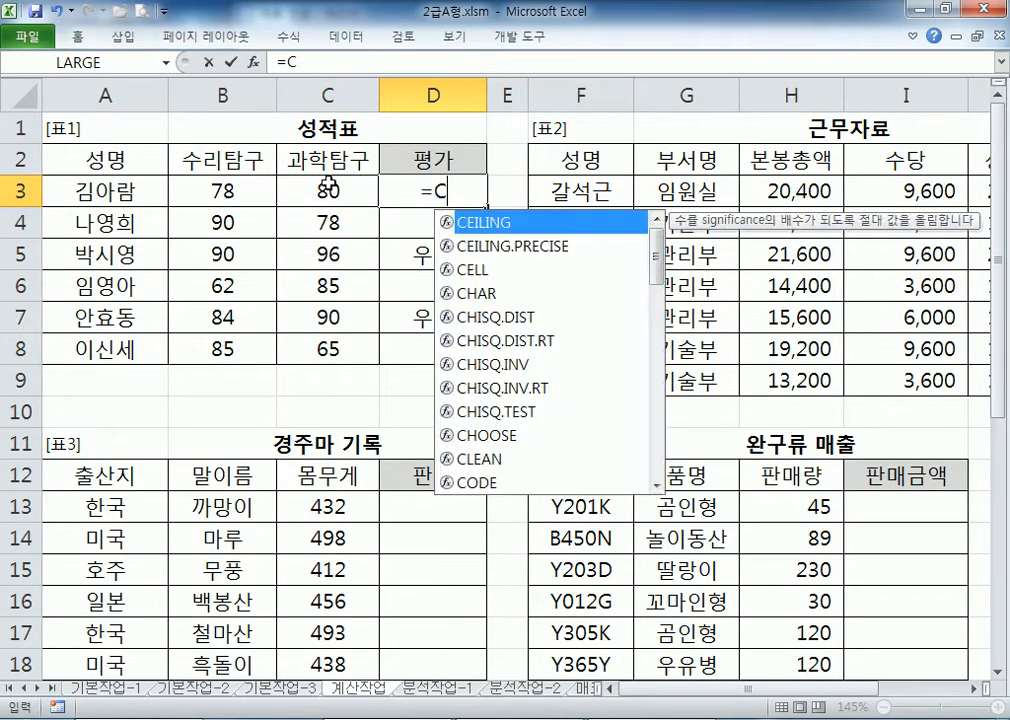
pyautogui.click(352, 218)
pyautogui.press('Up')
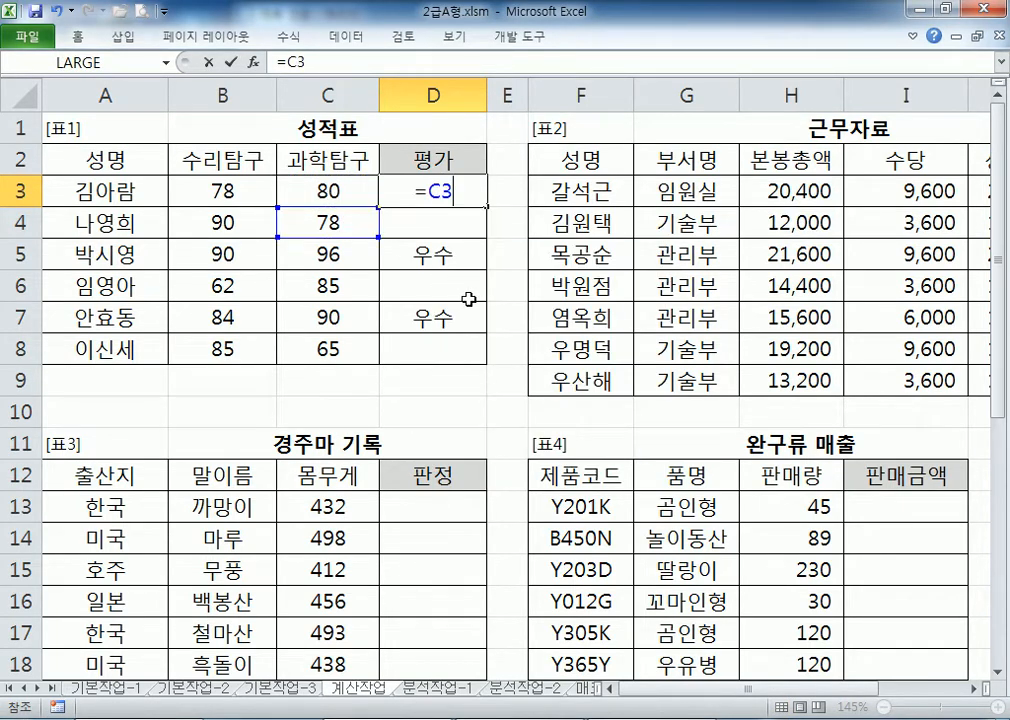
pyautogui.click(347, 152)
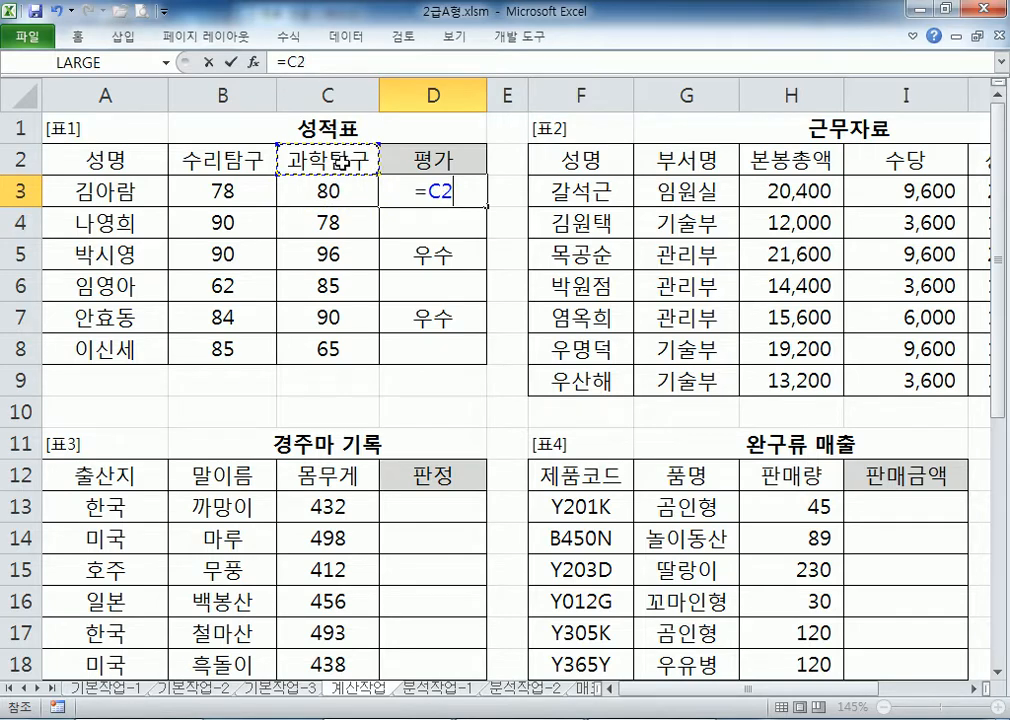
pyautogui.click(338, 192)
pyautogui.click(232, 190)
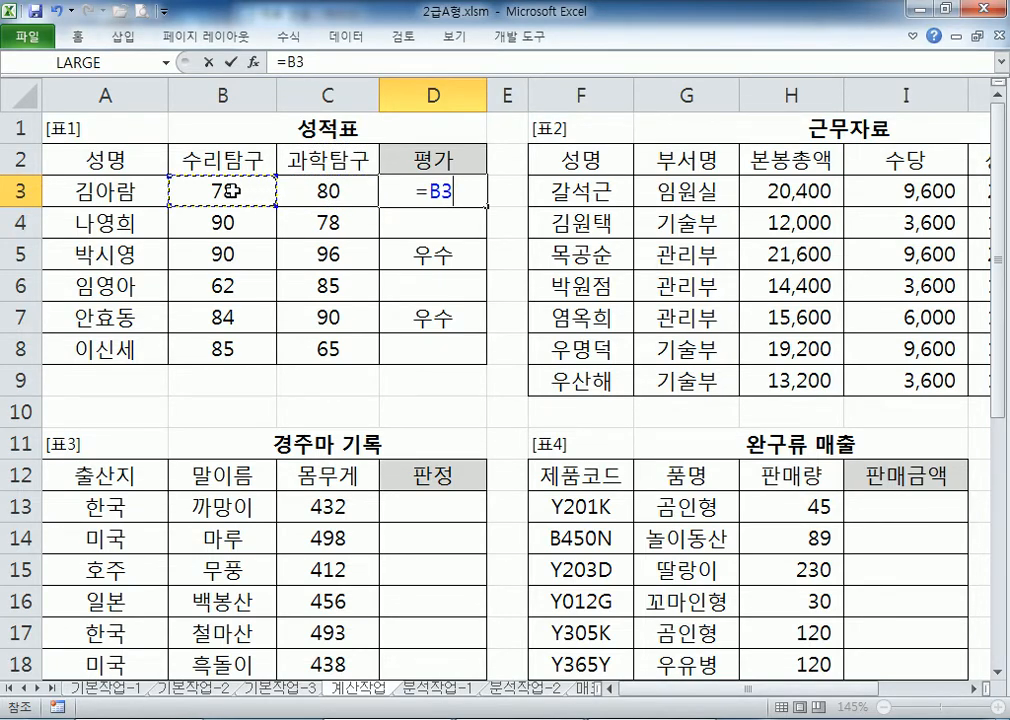
pyautogui.press('Right')
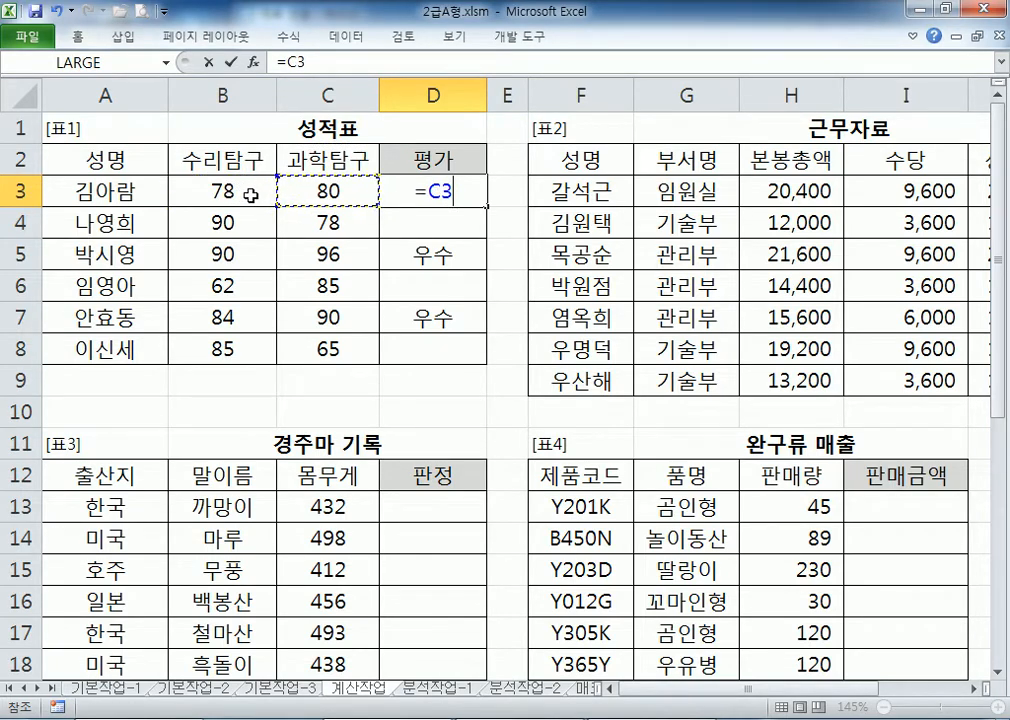
pyautogui.press('BackSpace')
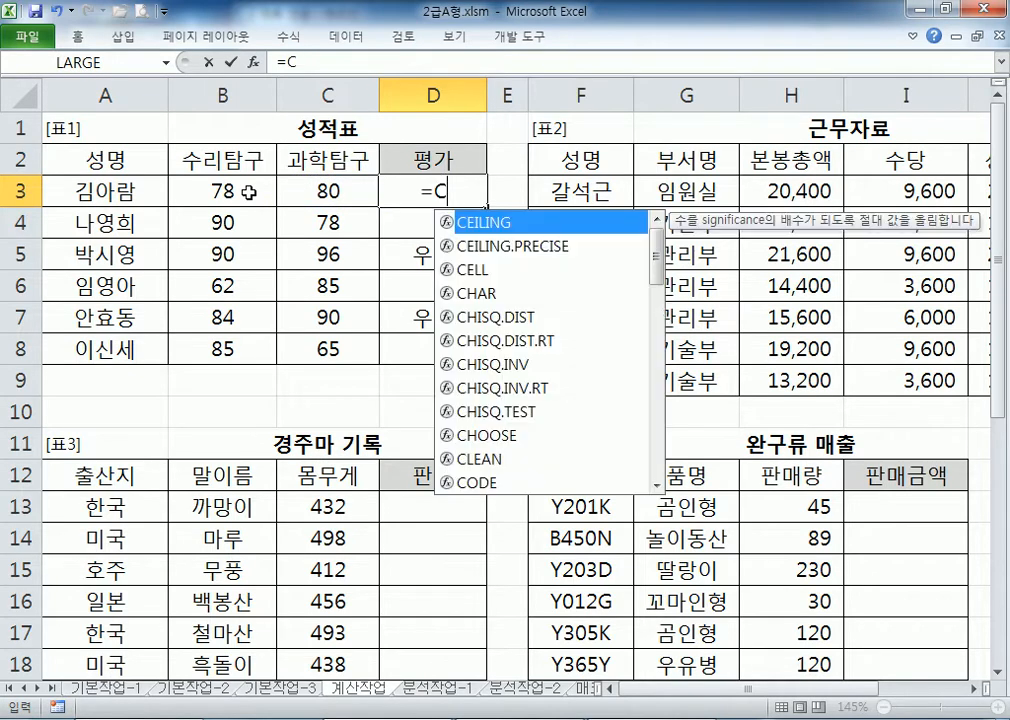
pyautogui.write('3')
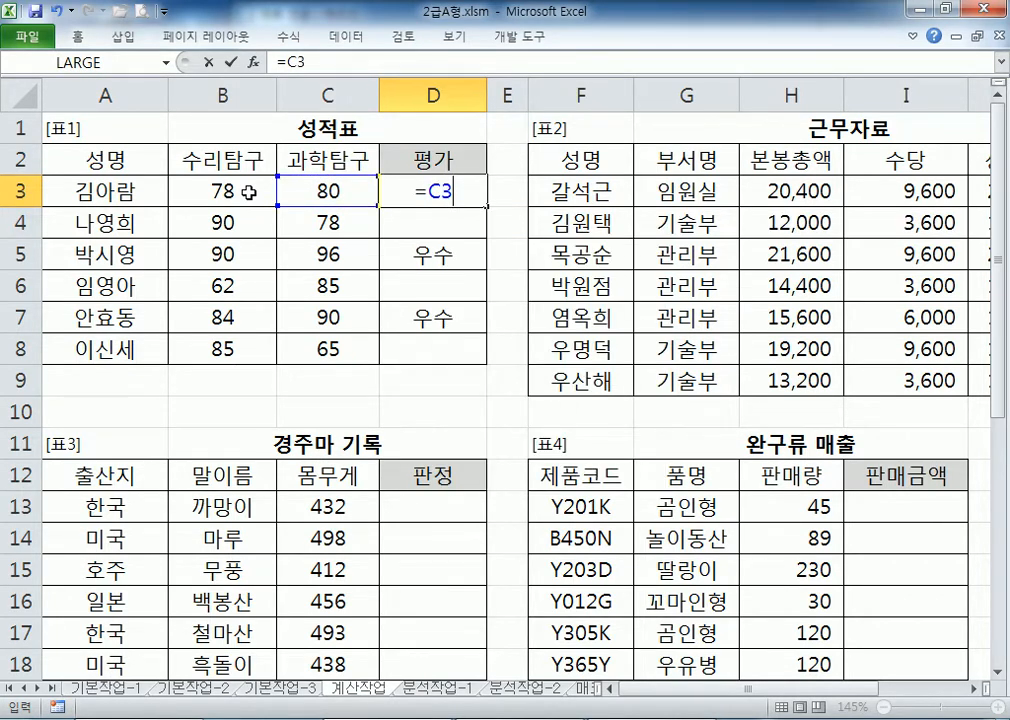
pyautogui.press('Escape')
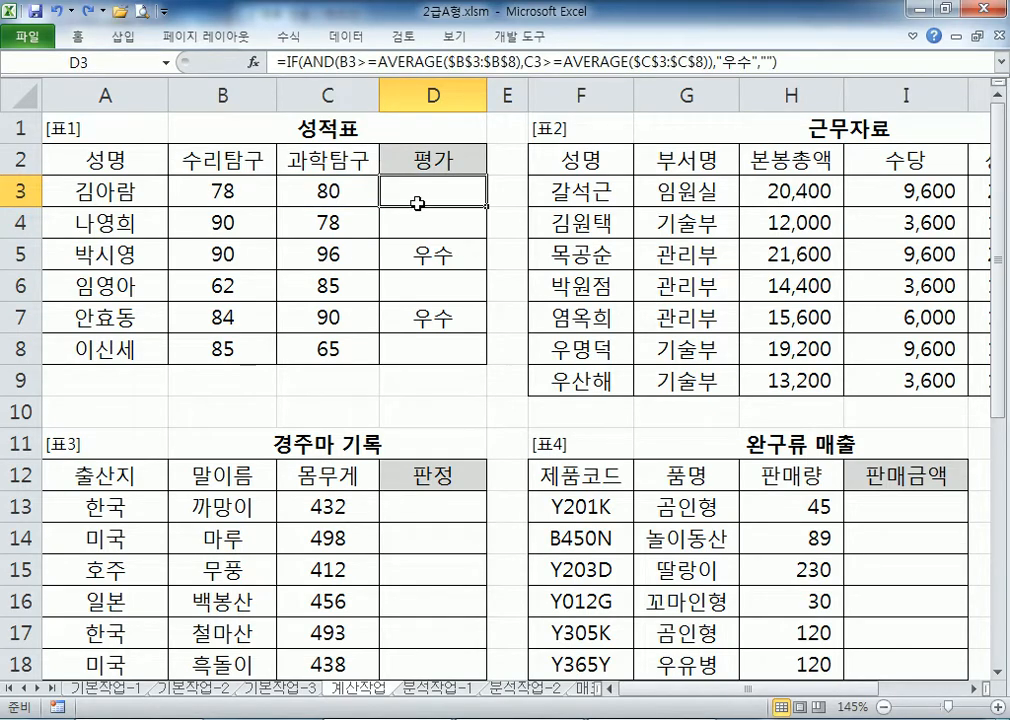
# - Switch to Notepad and replace the last copy of the IF formula with the heading "문제2)"
pyautogui.hotkey('alt', 'Tab')
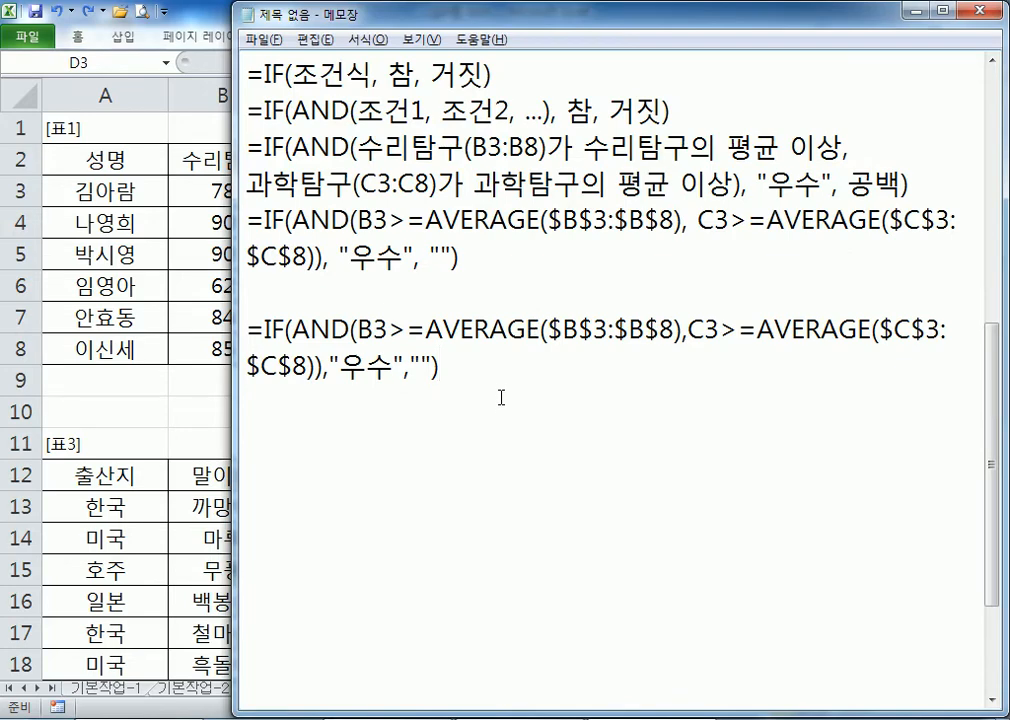
pyautogui.moveTo(474, 373); pyautogui.dragTo(248, 330)
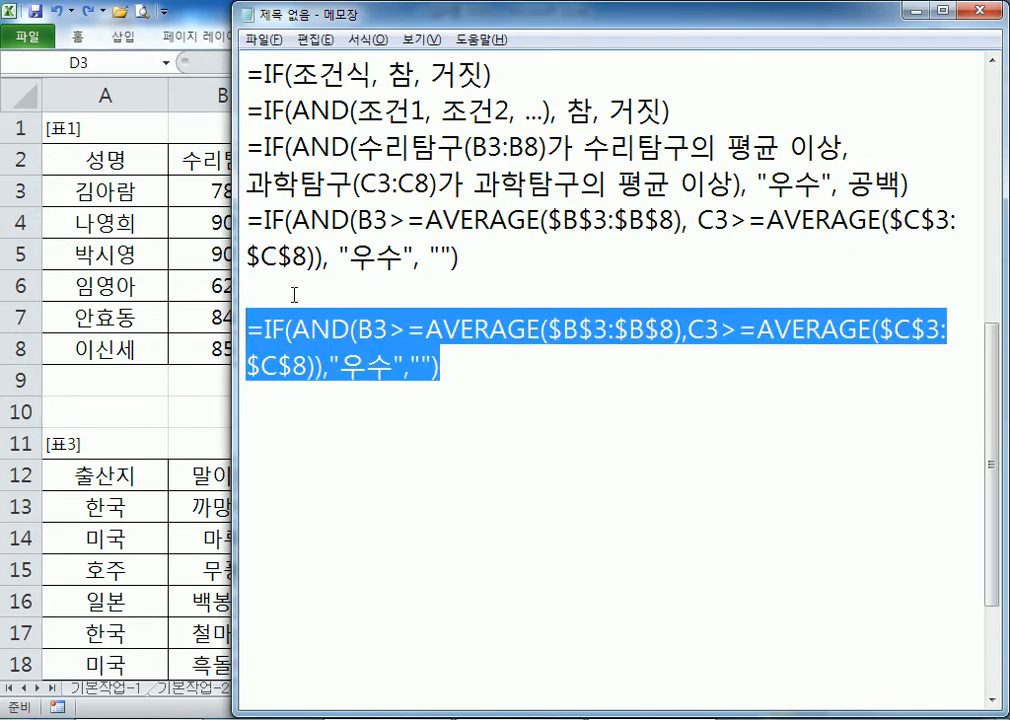
pyautogui.write('ANS')
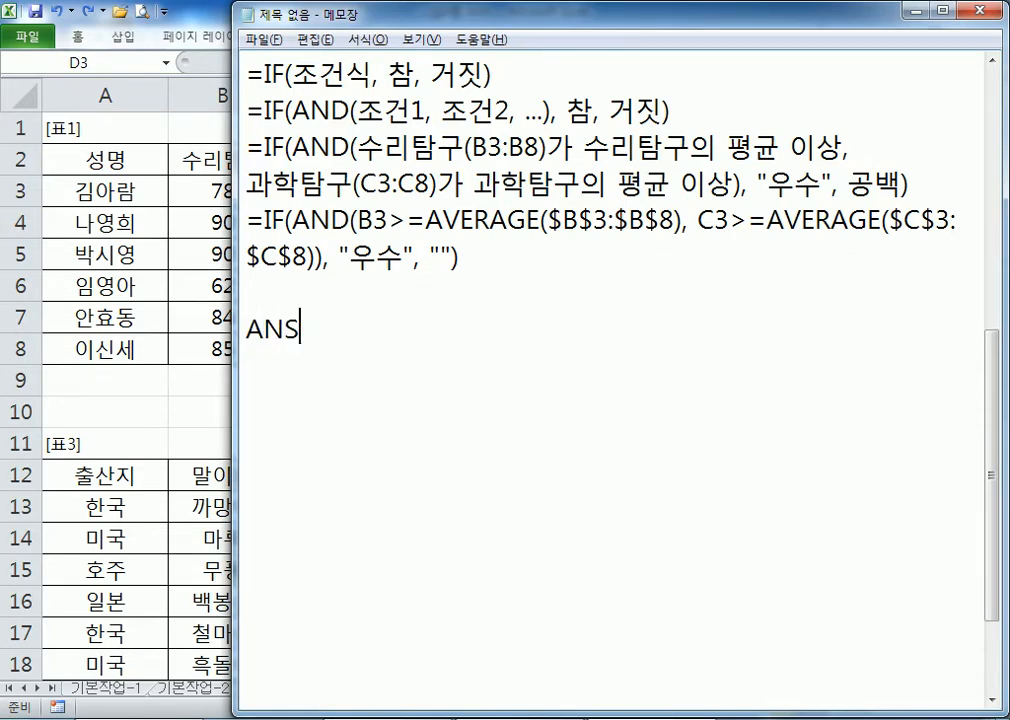
pyautogui.press('BackSpace')
pyautogui.press('BackSpace')
pyautogui.press('BackSpace')
pyautogui.write('무ㄴ제2)')
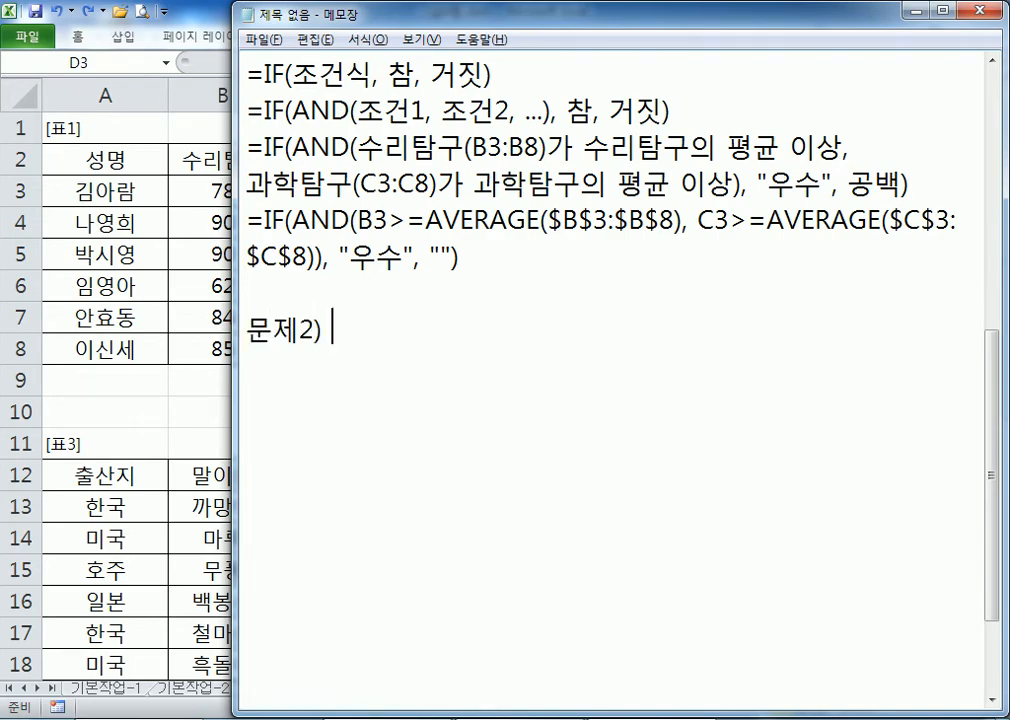
# - Switch to Excel, examine the 부서명 criteria L5:L6 against the 관리부 rows and their 상여금 in 표2, and select L9
pyautogui.hotkey('alt', 'Tab')
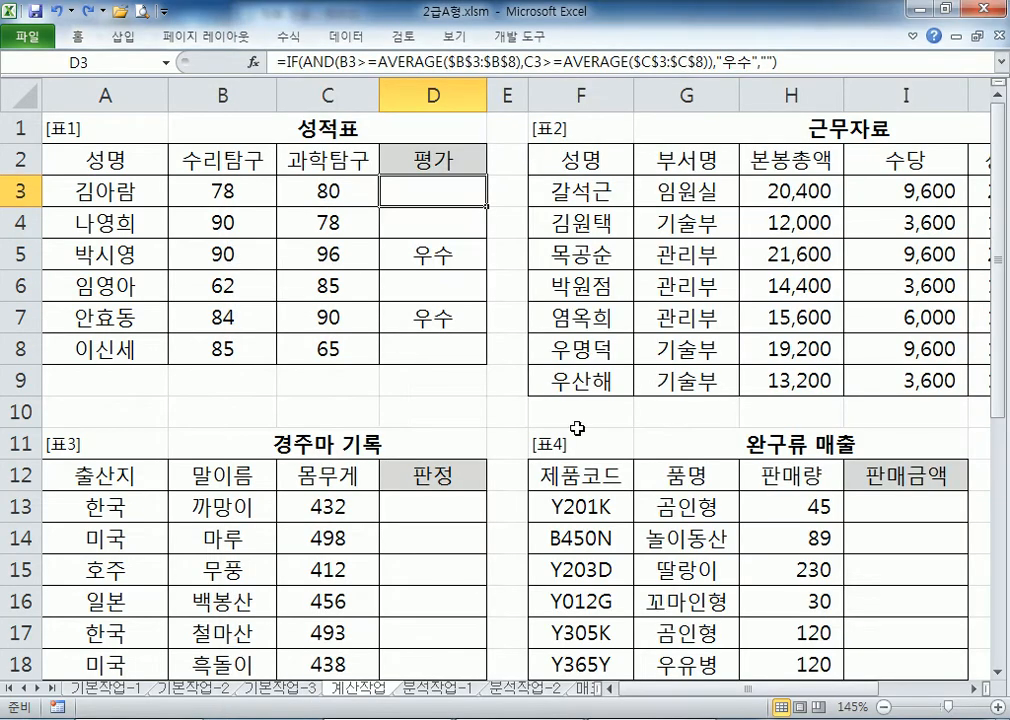
pyautogui.moveTo(799, 690); pyautogui.dragTo(932, 689)
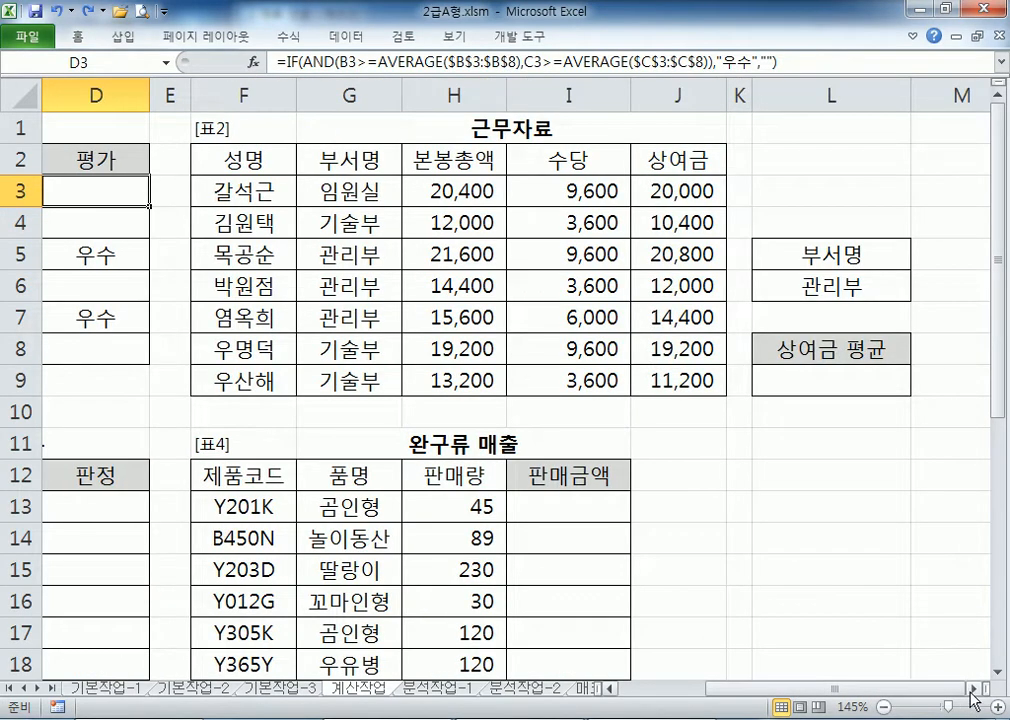
pyautogui.click(973, 689)
pyautogui.click(973, 689)
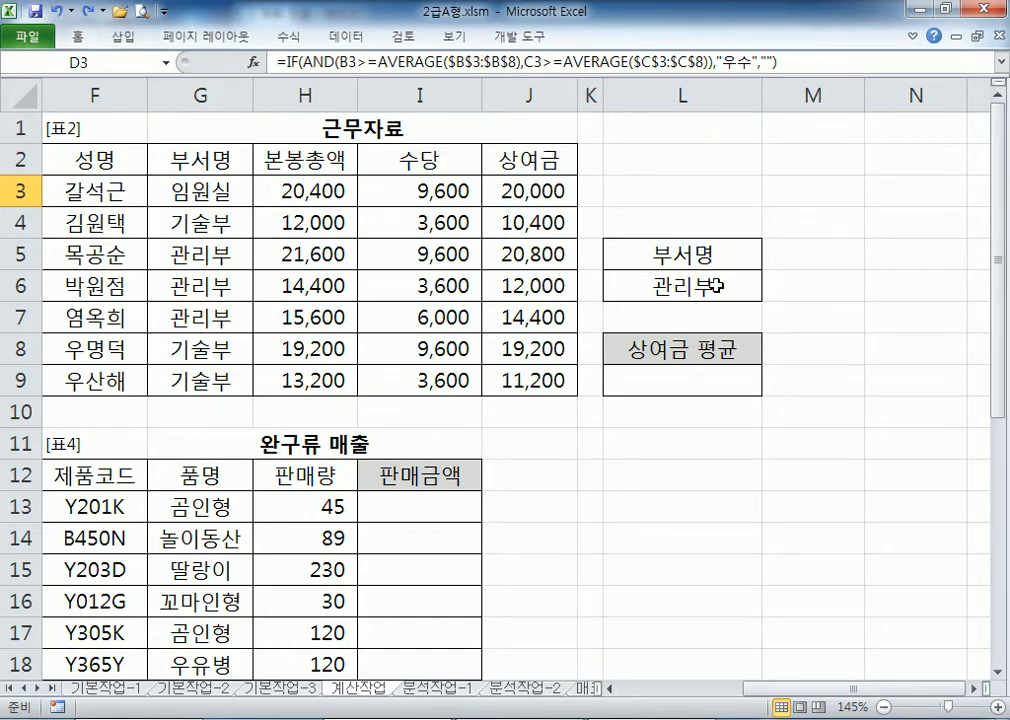
pyautogui.moveTo(710, 254); pyautogui.dragTo(716, 284)
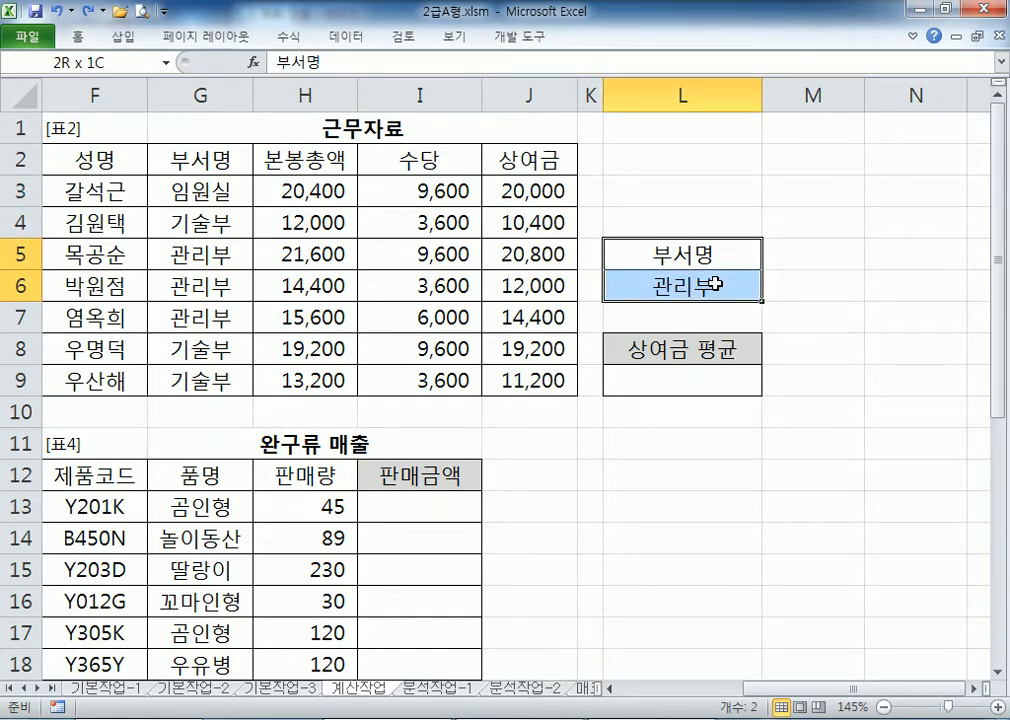
pyautogui.moveTo(212, 160); pyautogui.dragTo(213, 187)
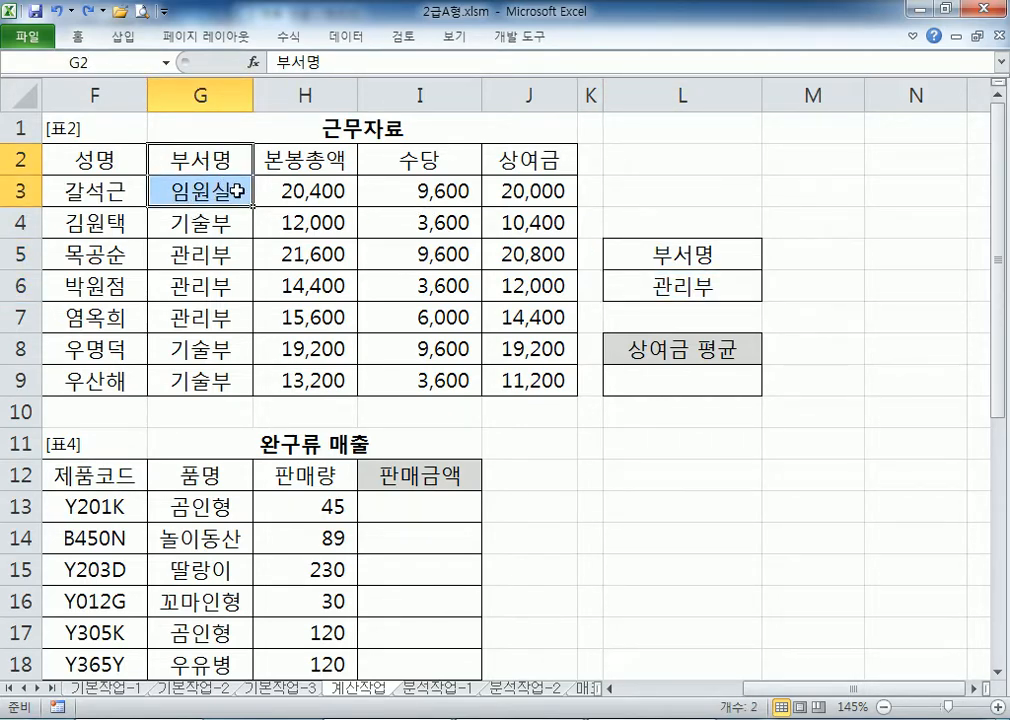
pyautogui.moveTo(631, 257); pyautogui.dragTo(644, 284)
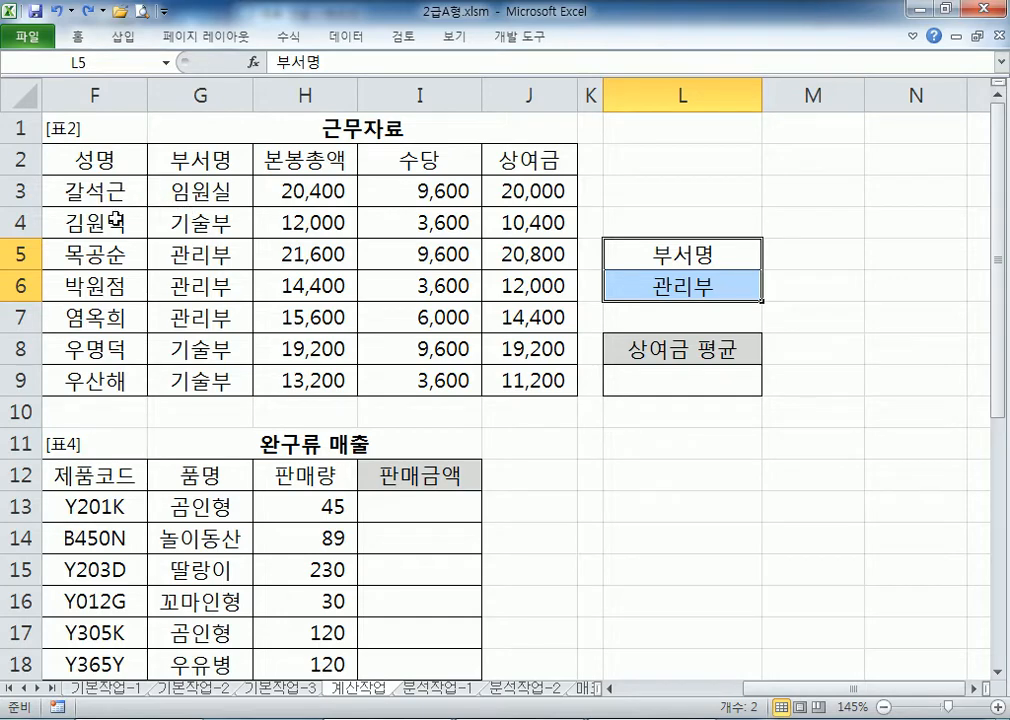
pyautogui.moveTo(68, 253); pyautogui.dragTo(518, 320)
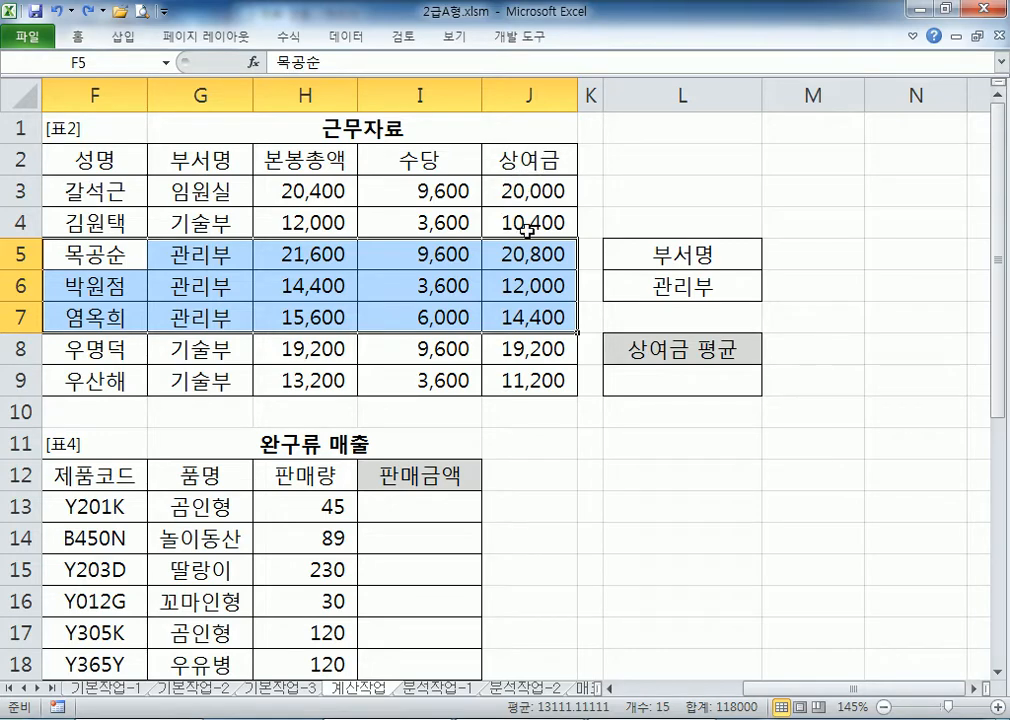
pyautogui.moveTo(528, 254); pyautogui.dragTo(511, 310)
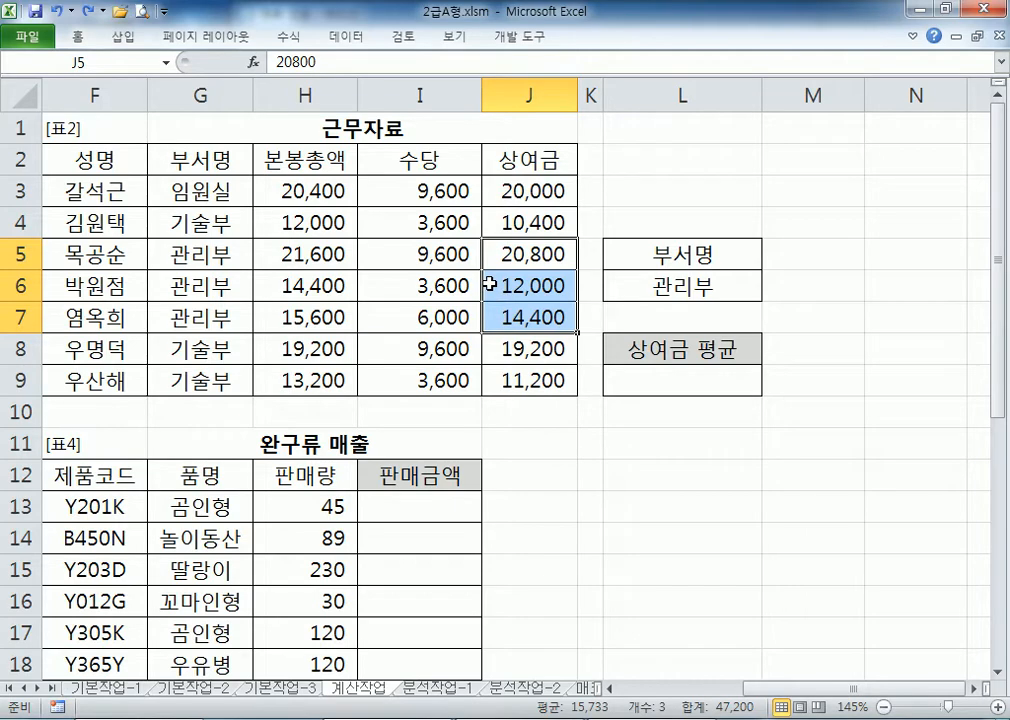
pyautogui.click(669, 379)
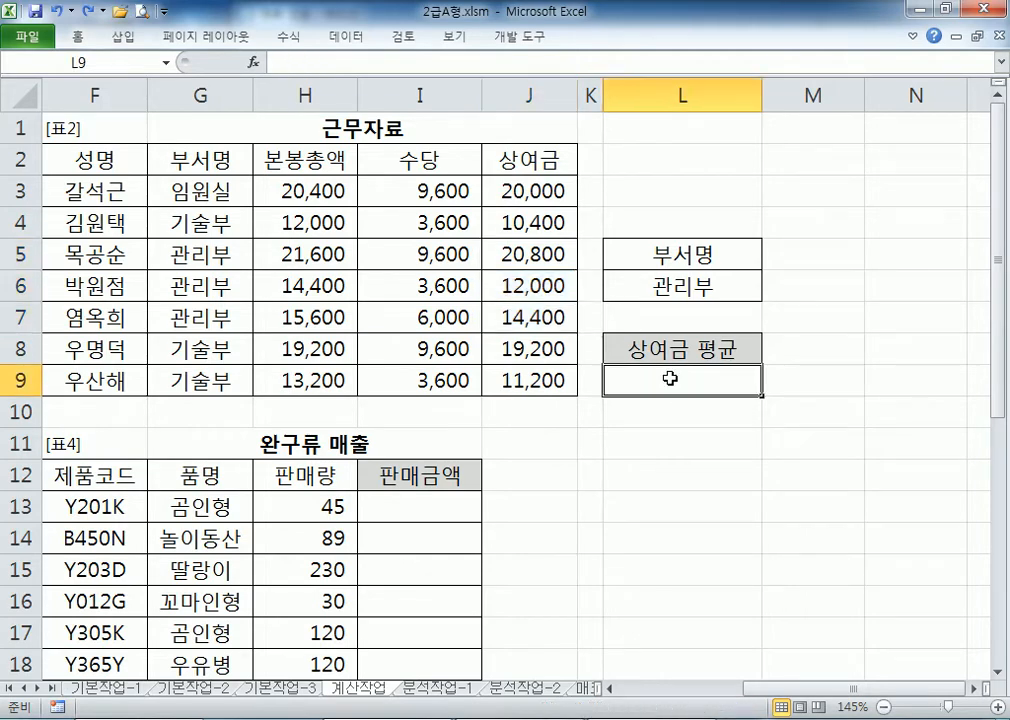
# - Switch to Notepad and complete the 문제2) heading with "관리부 사원의 상여금 평균을 반올림하여 소수 둘째 자리까지 계산"
pyautogui.hotkey('alt', 'Tab')
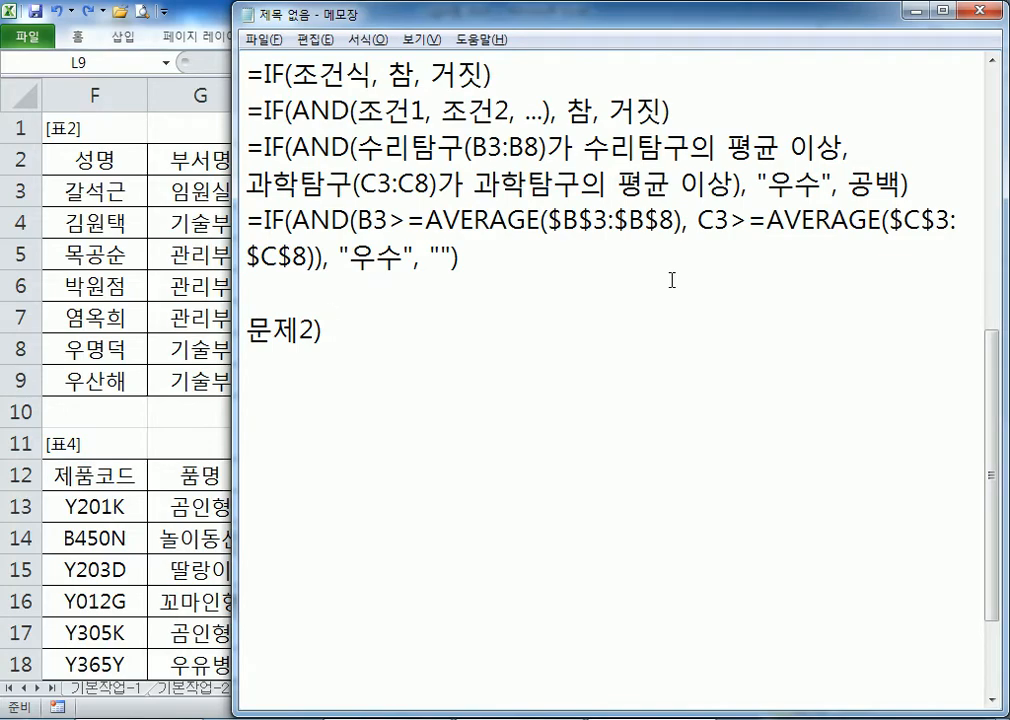
pyautogui.write('관리부 사우')
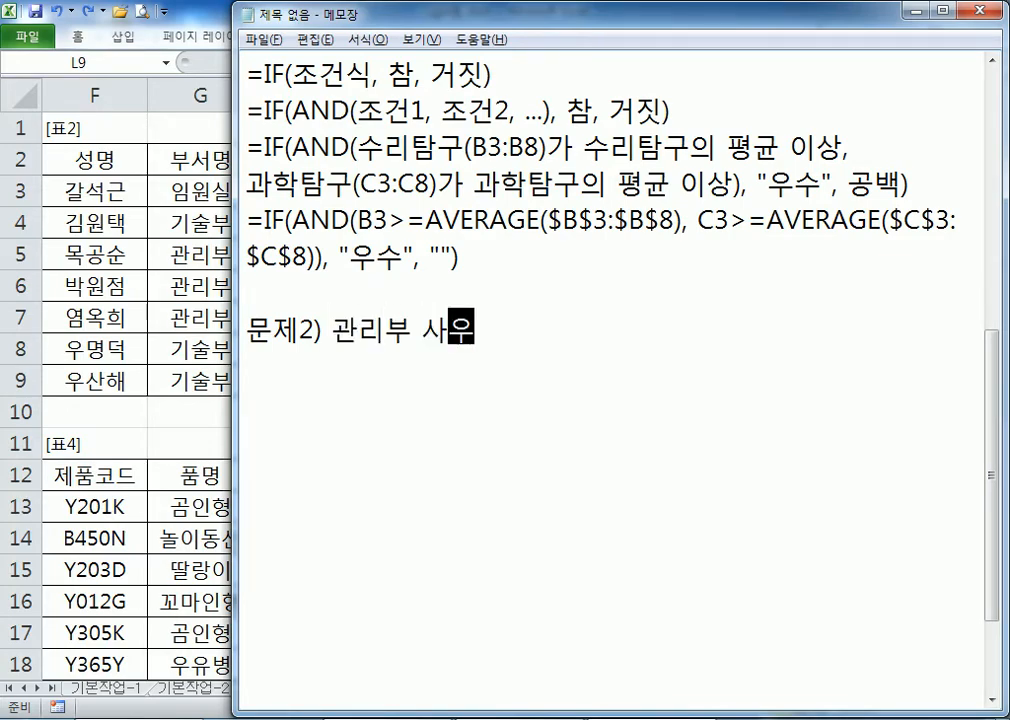
pyautogui.write('원의 상역')
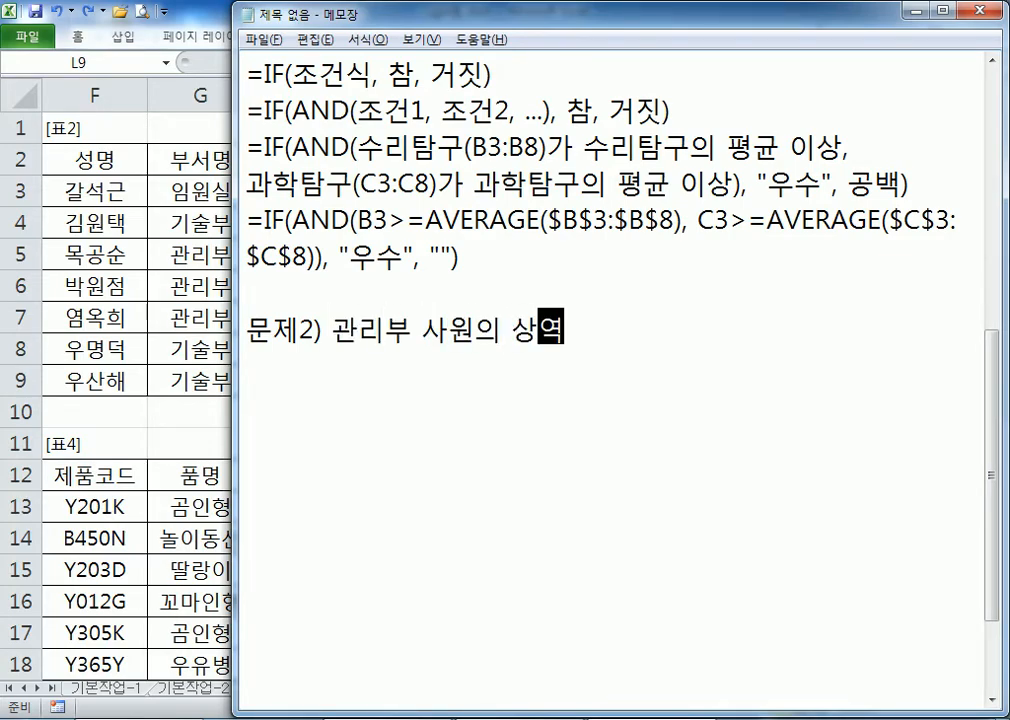
pyautogui.write('금 평균을 ')
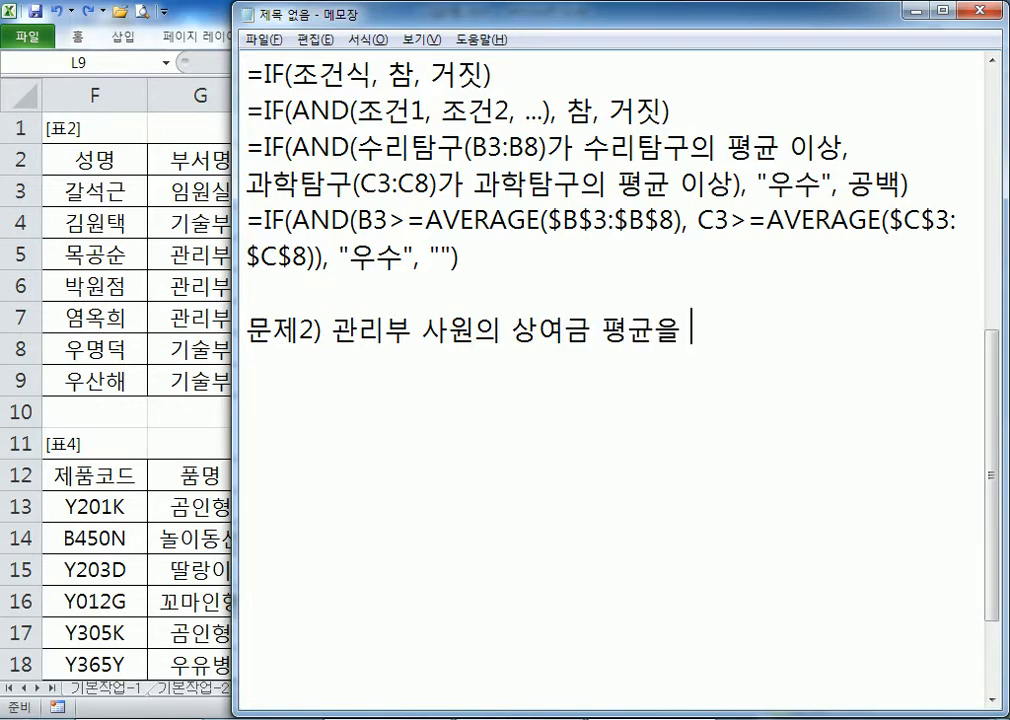
pyautogui.write('반올림하여 ')
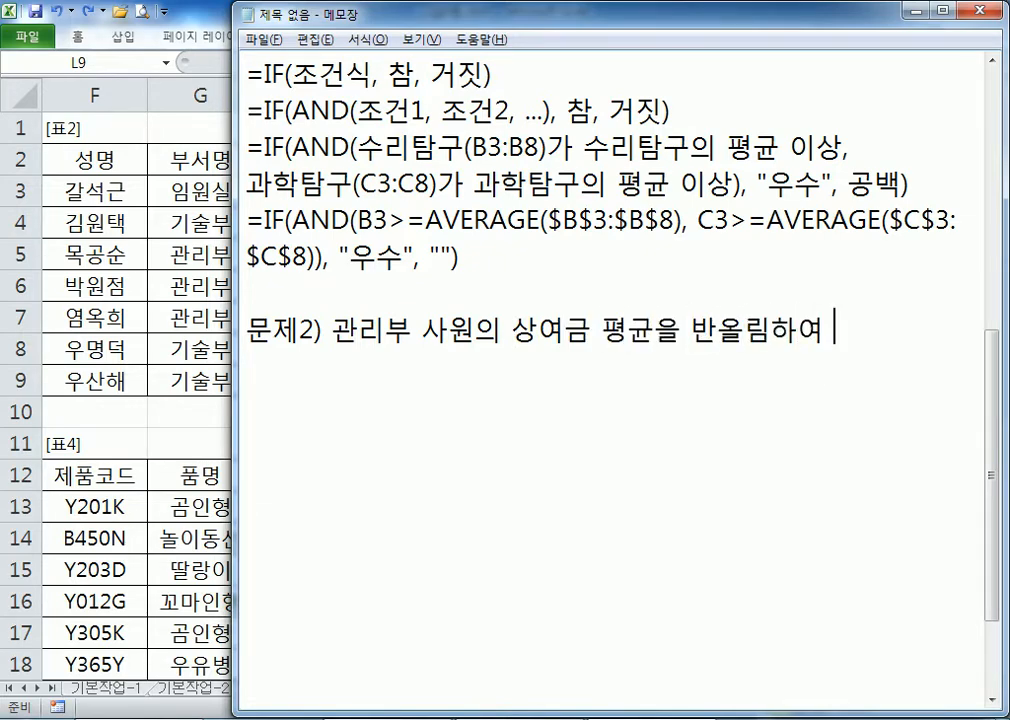
pyautogui.write('소수 둘ㅉ')
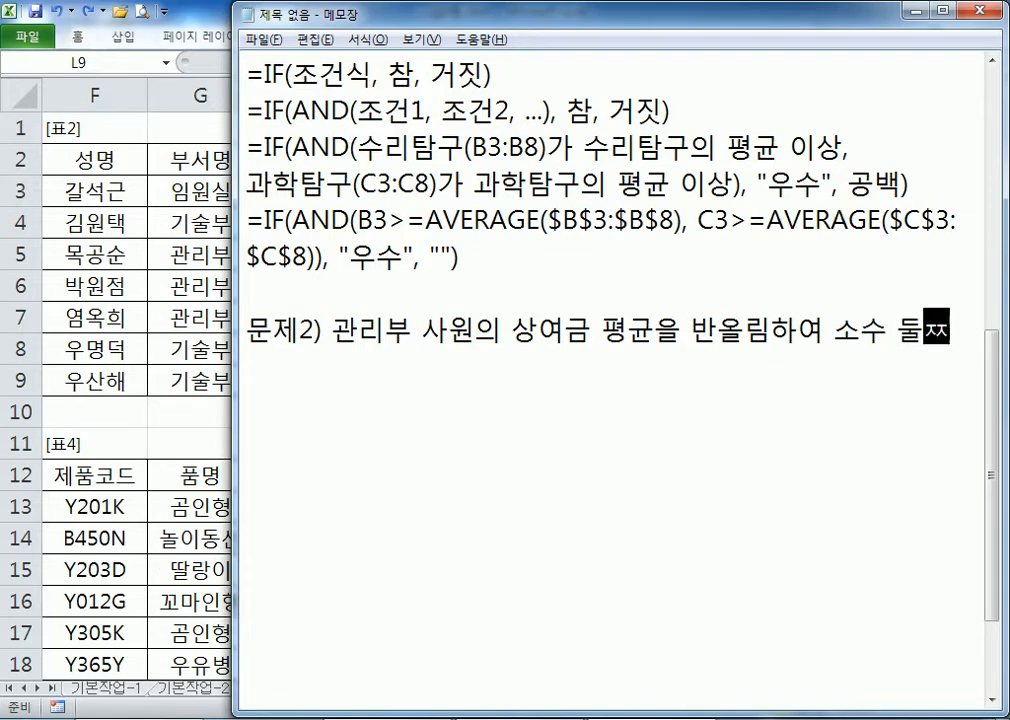
pyautogui.write('째 자리까지 ㄱ')
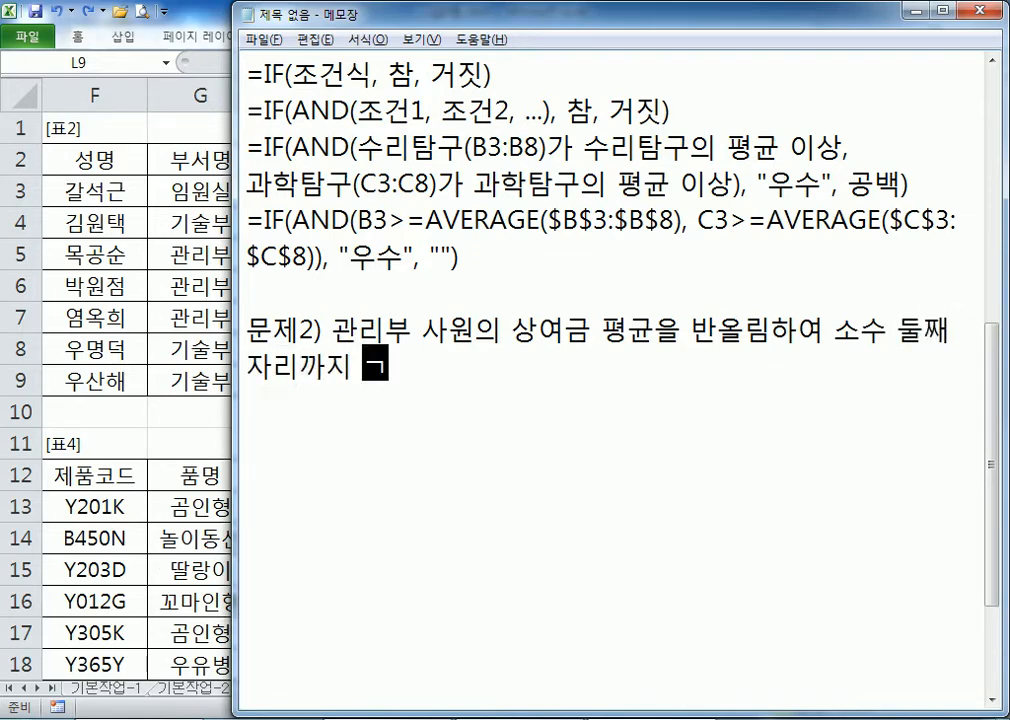
pyautogui.write('계산')
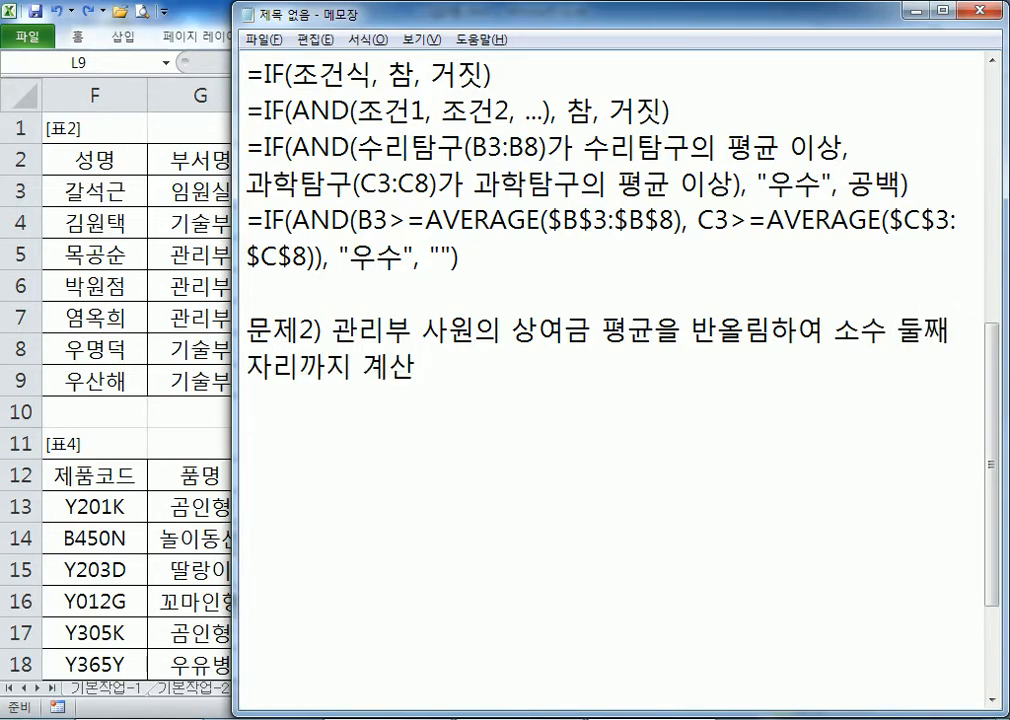
# - Start a new line below the 문제2) text listing the functions "DSUM, DAVERAGE, DCOUNT, ROUND, "
pyautogui.press('Return')
pyautogui.write('DSUN,')
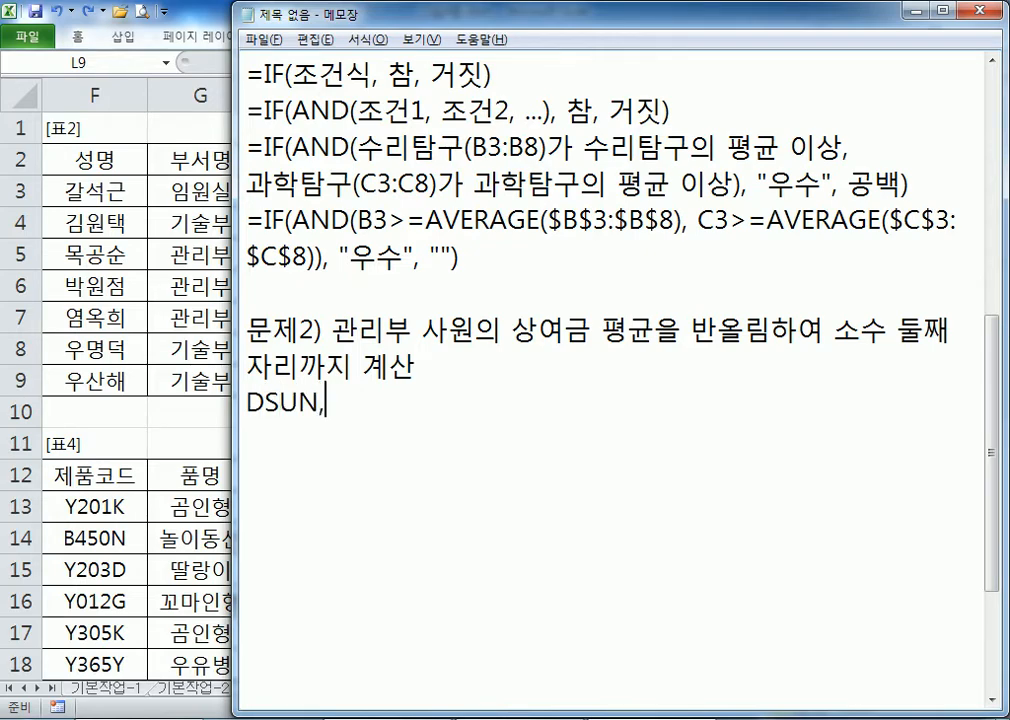
pyautogui.press('BackSpace')
pyautogui.press('BackSpace')
pyautogui.write('M, D')
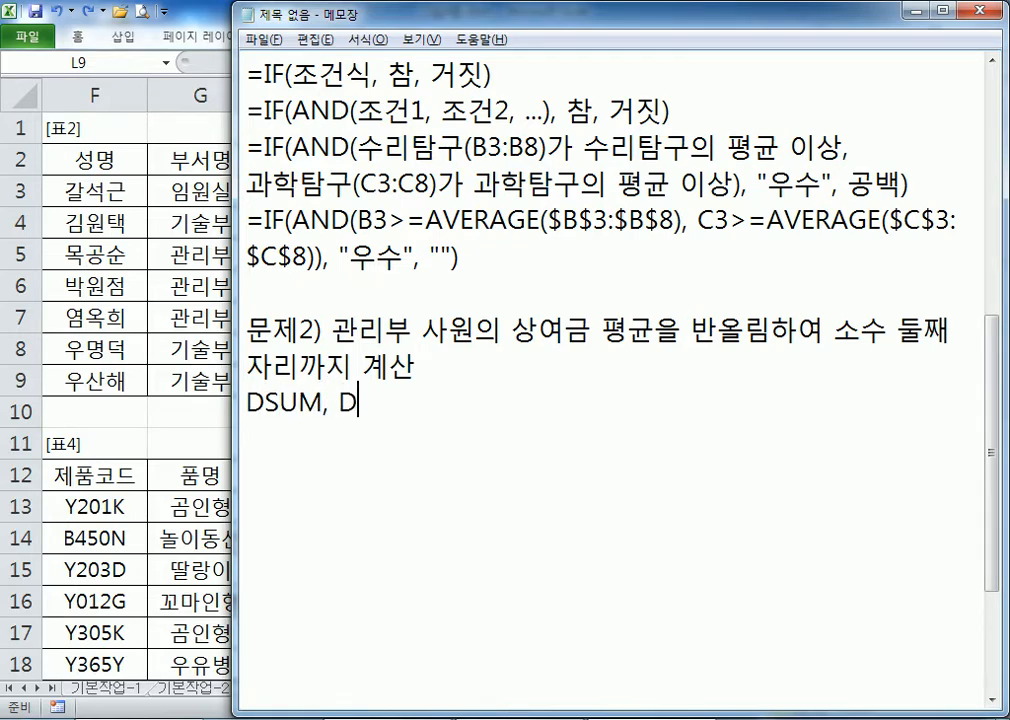
pyautogui.write('AVERAGE, ')
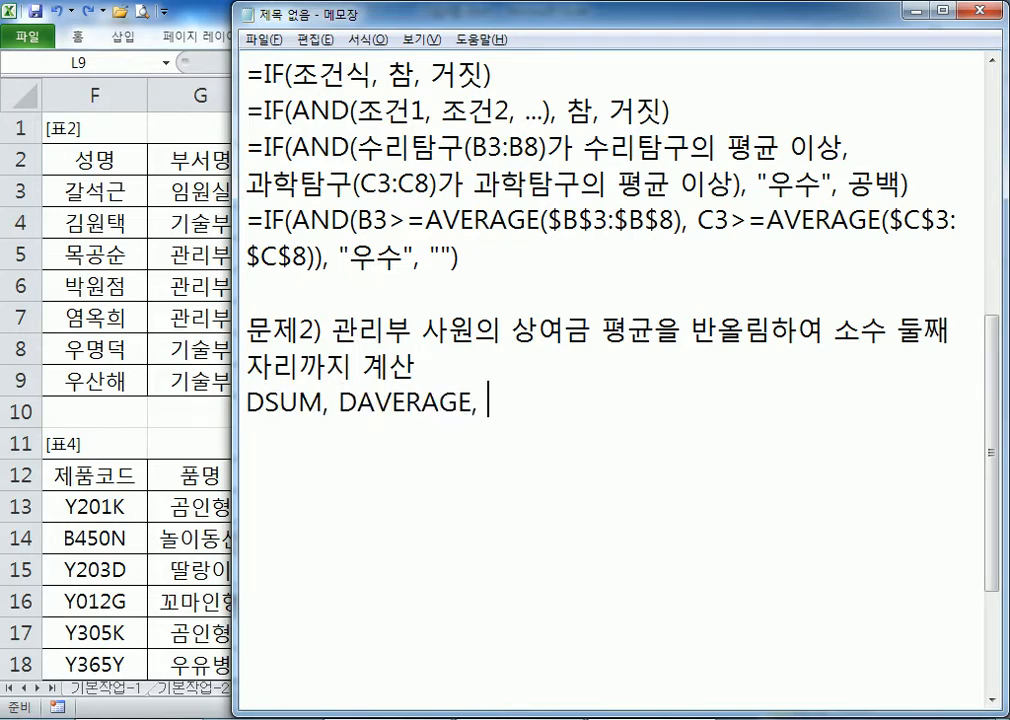
pyautogui.write('DCOUNT, ')
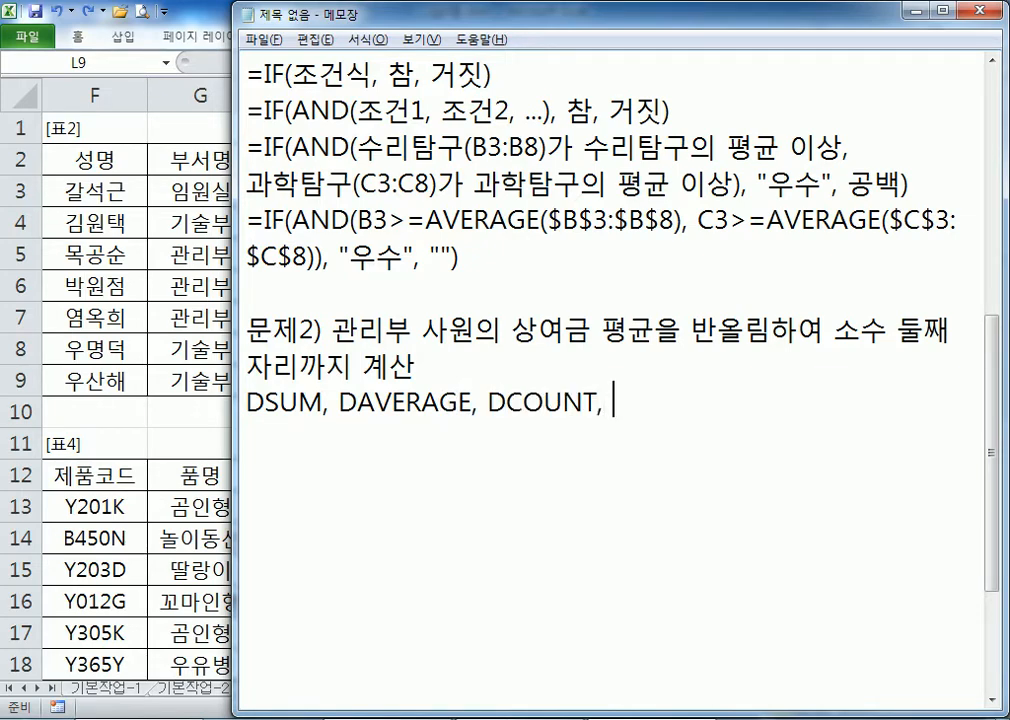
pyautogui.write('ROUND, ')
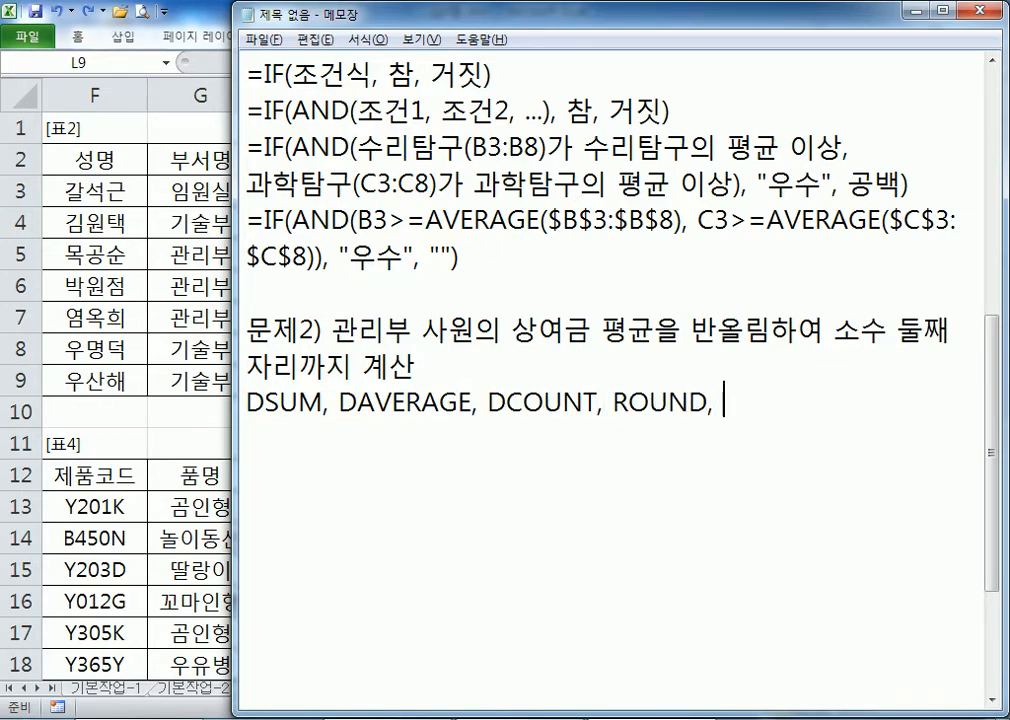
# - Complete the function list with a correctly spelled "ROUNDUP" followed by "함수 중에서 선택"
pyautogui.write('RODUNUP')
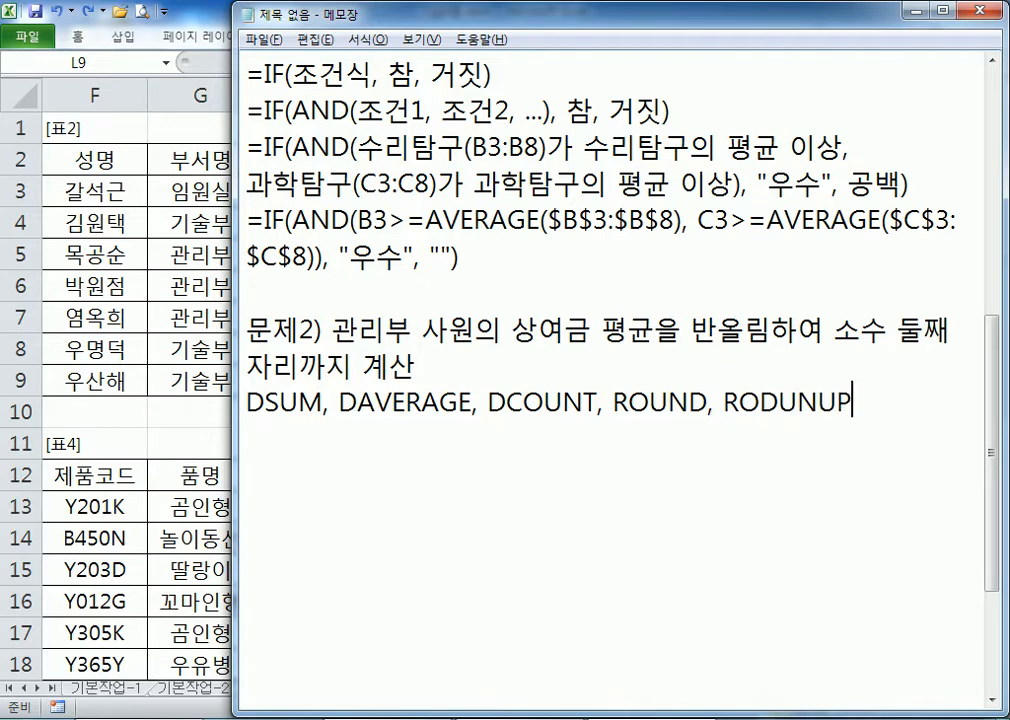
pyautogui.press('Left')
pyautogui.press('Left')
pyautogui.press('Left')
pyautogui.press('Left')
pyautogui.press('Left')
pyautogui.write('O')
pyautogui.press('Delete')
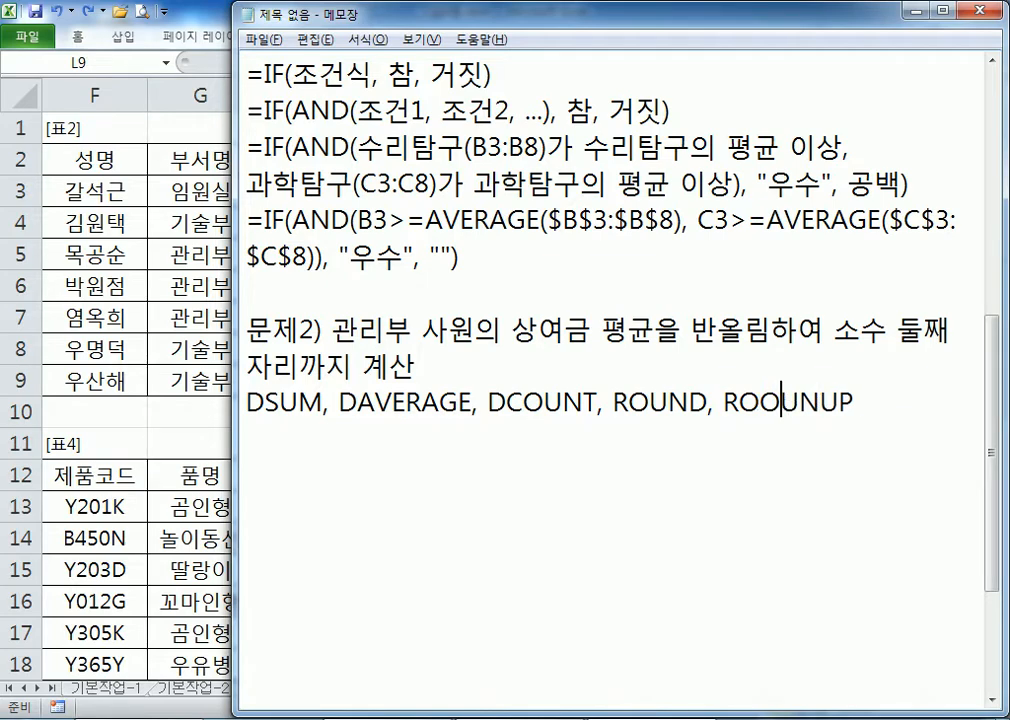
pyautogui.press('Delete')
pyautogui.press('Right')
pyautogui.press('Right')
pyautogui.write('D')
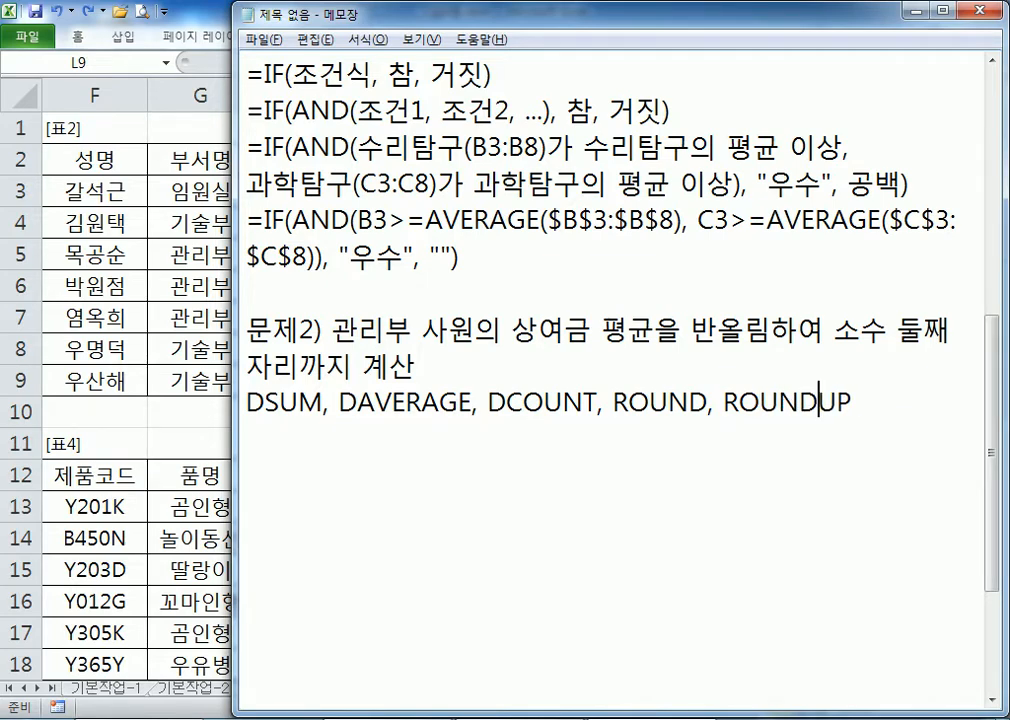
pyautogui.press('End')
pyautogui.write('함수 중엣')
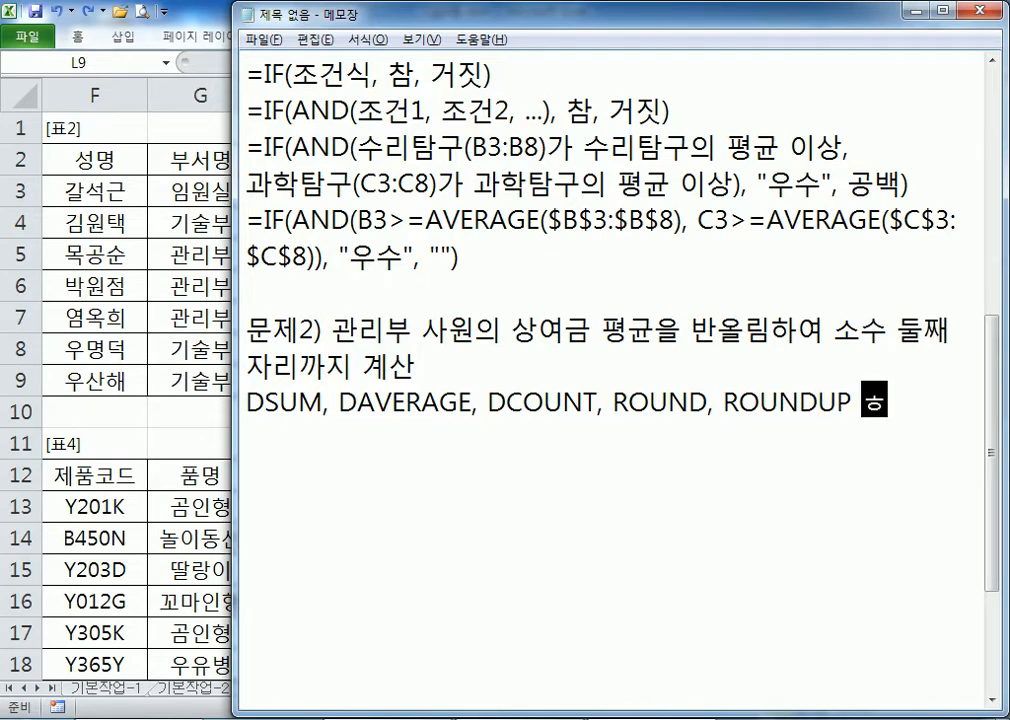
pyautogui.write('서 선택')
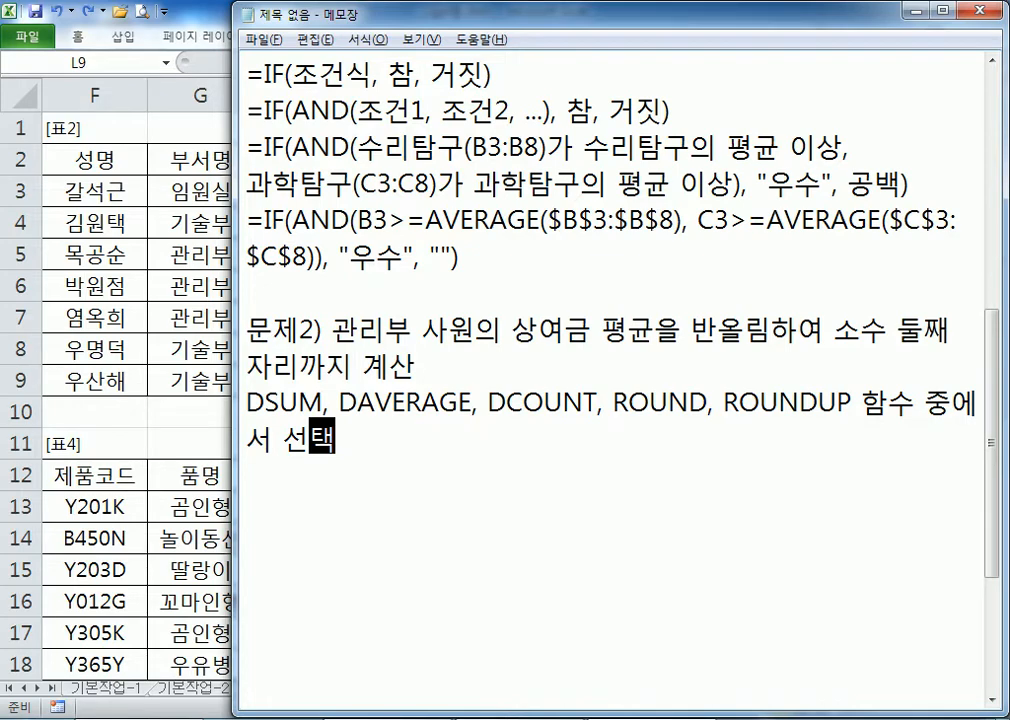
# - Match the 평균 and 반올림 wording to DAVERAGE and ROUND, and add the syntax line "=ROUND(값, 자리수)" below the function list
pyautogui.moveTo(592, 332); pyautogui.dragTo(650, 340)
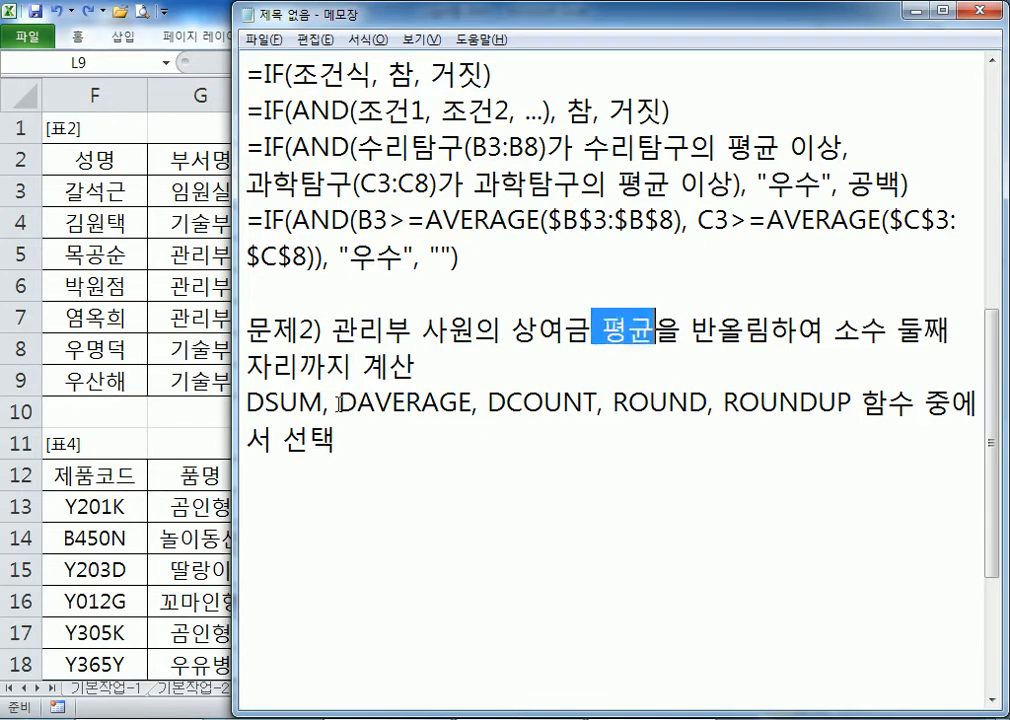
pyautogui.moveTo(340, 403); pyautogui.dragTo(472, 403)
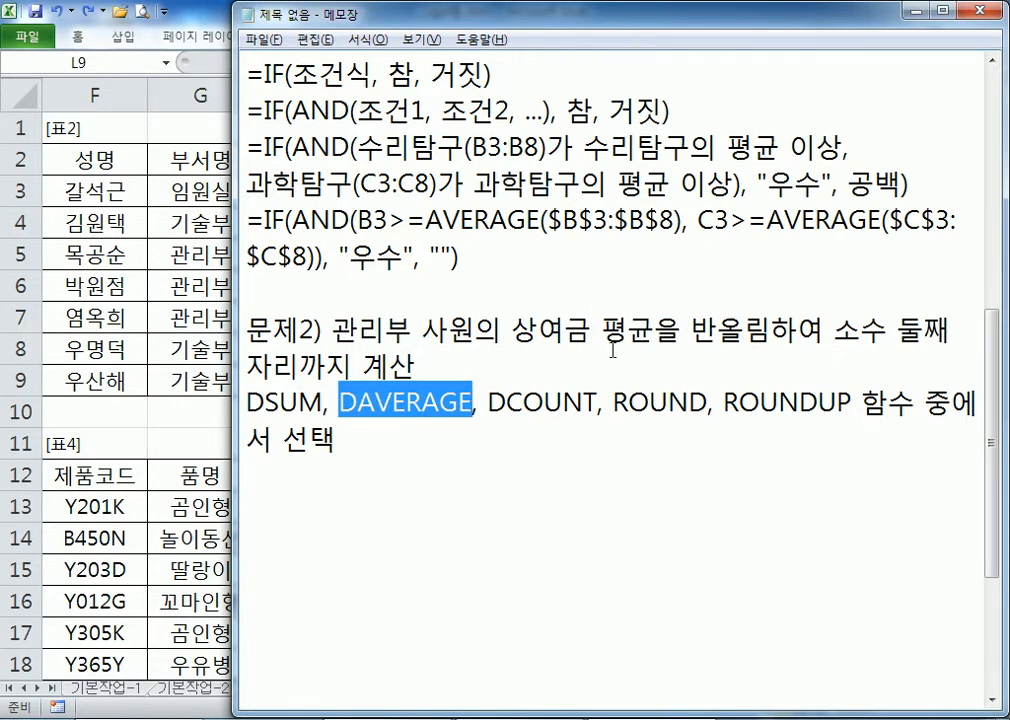
pyautogui.moveTo(610, 340); pyautogui.dragTo(717, 335)
pyautogui.click(613, 402)
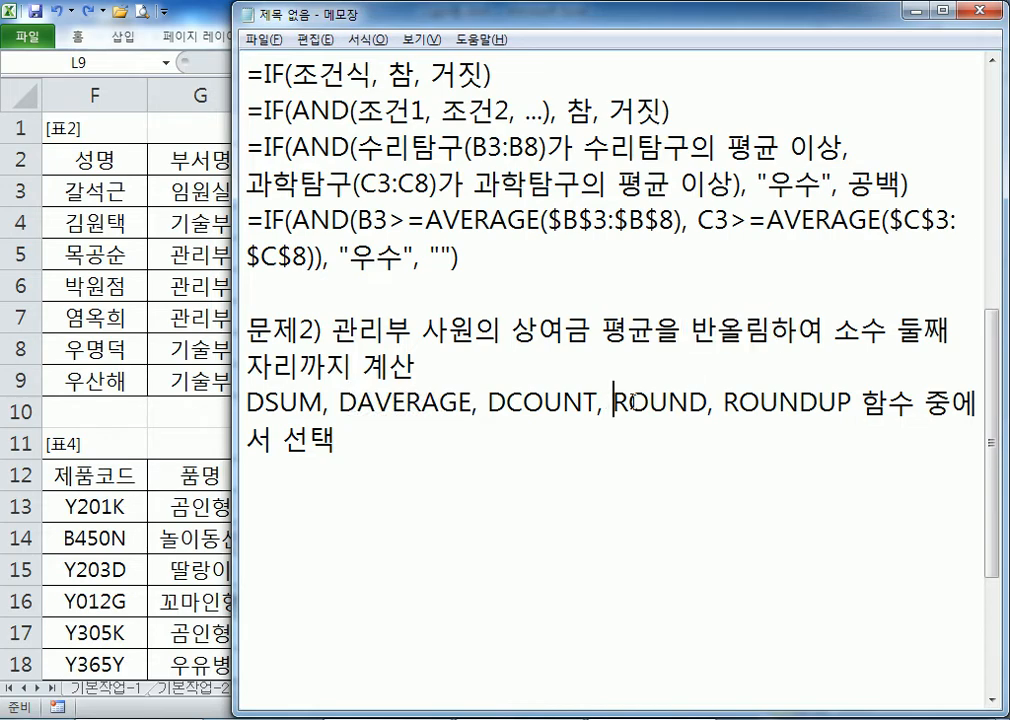
pyautogui.moveTo(613, 402); pyautogui.dragTo(709, 413)
pyautogui.click(682, 450)
pyautogui.press('Return')
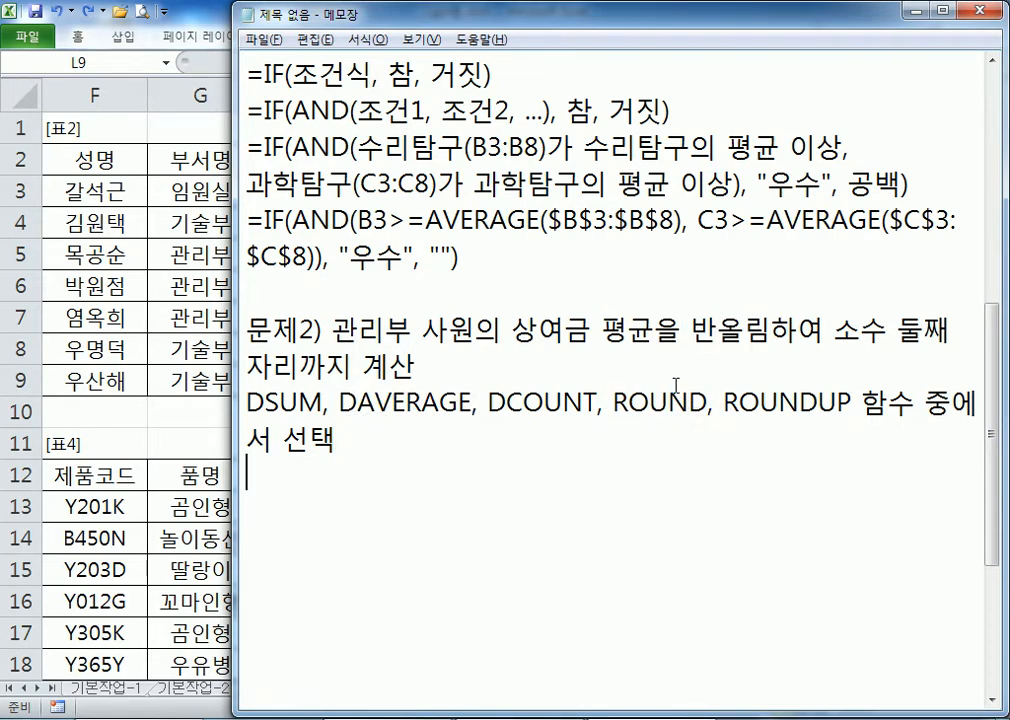
pyautogui.scroll(-1, 676, 386)
pyautogui.write('=ROUND')
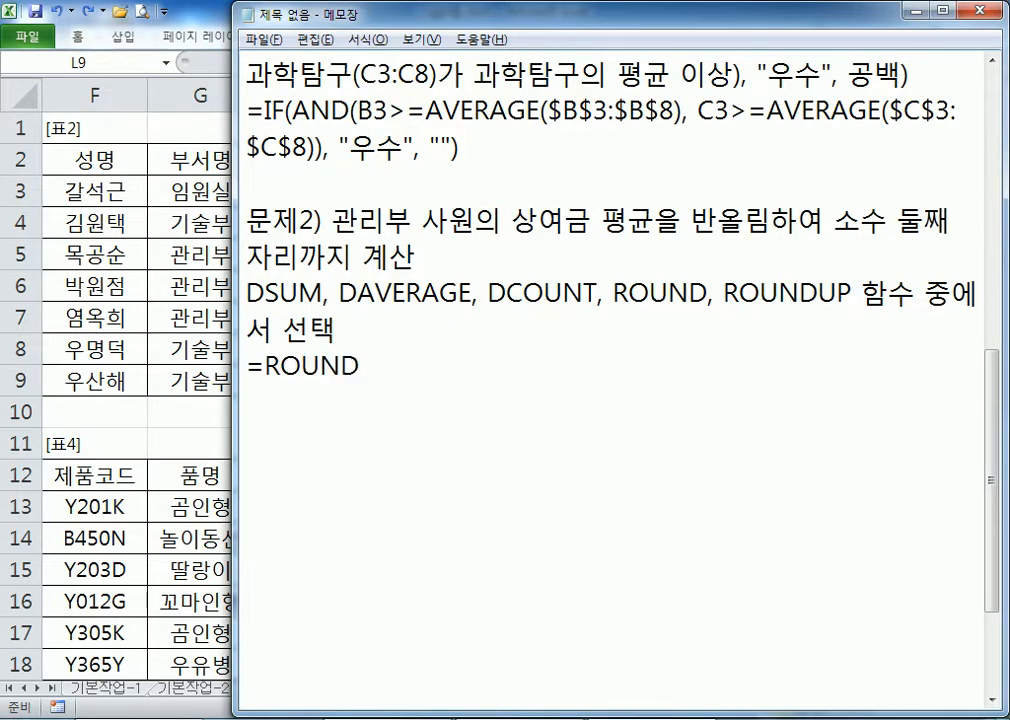
pyautogui.write('(값')
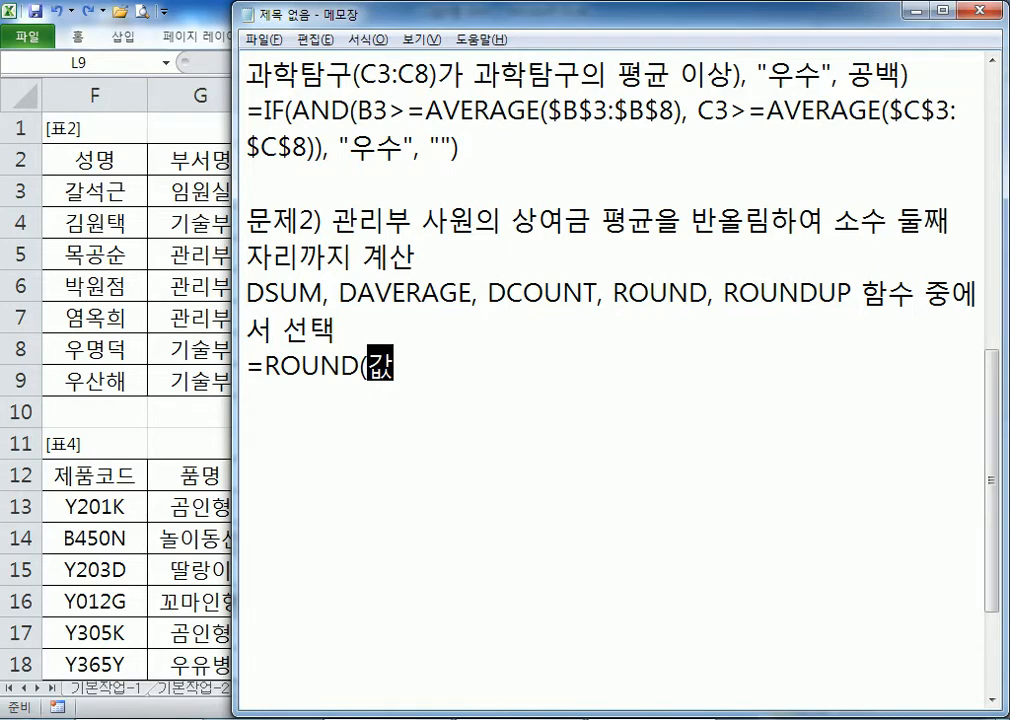
pyautogui.write(', 자리수)')
pyautogui.press('Return')
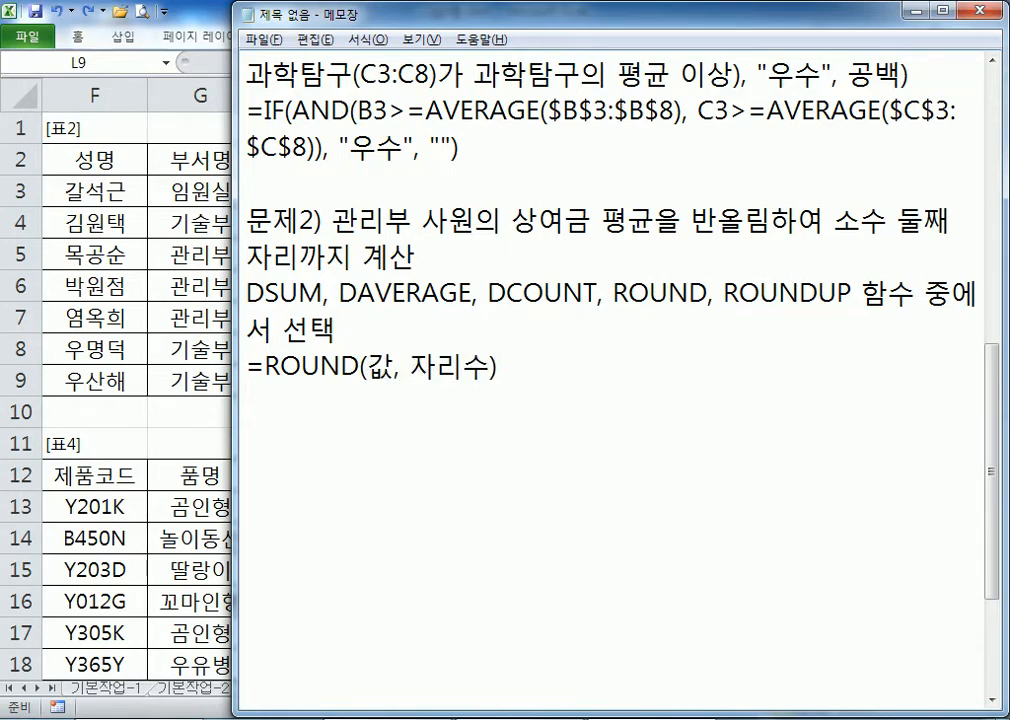
# - Duplicate the "=ROUND(값, 자리수)" line below itself and replace 자리수 with 2 in the copy
pyautogui.hotkey('shift', 'Up')
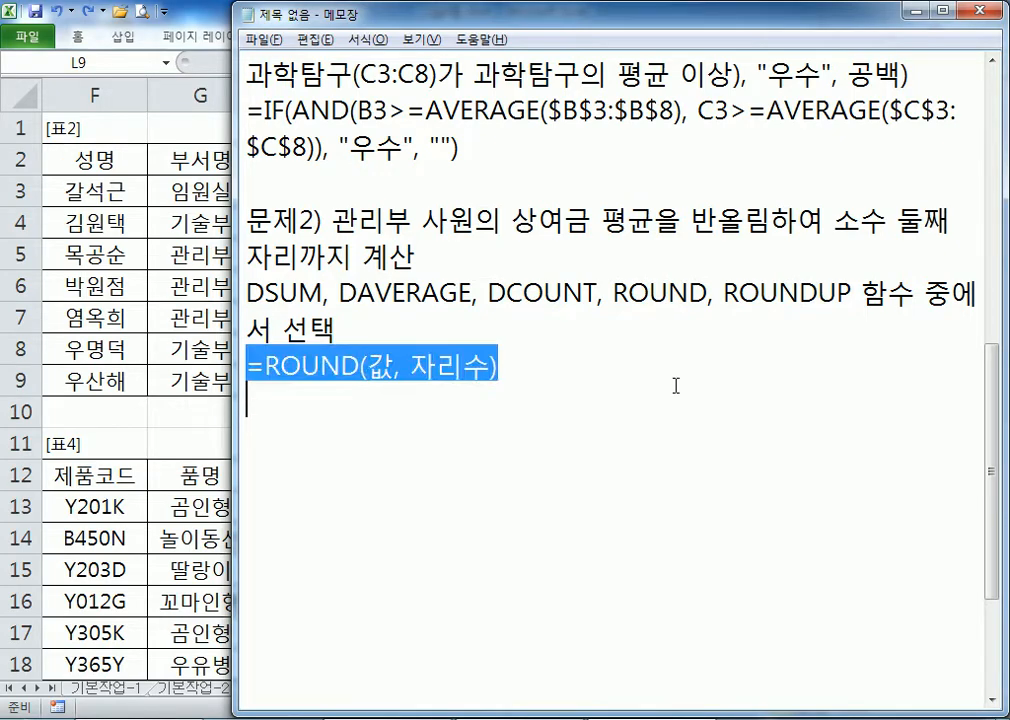
pyautogui.hotkey('ctrl', 'c')
pyautogui.press('Right')
pyautogui.hotkey('ctrl', 'v')
pyautogui.press('BackSpace')
pyautogui.press('Left')
pyautogui.hotkey('shift', 'Left')
pyautogui.hotkey('shift', 'Left')
pyautogui.hotkey('shift', 'Left')
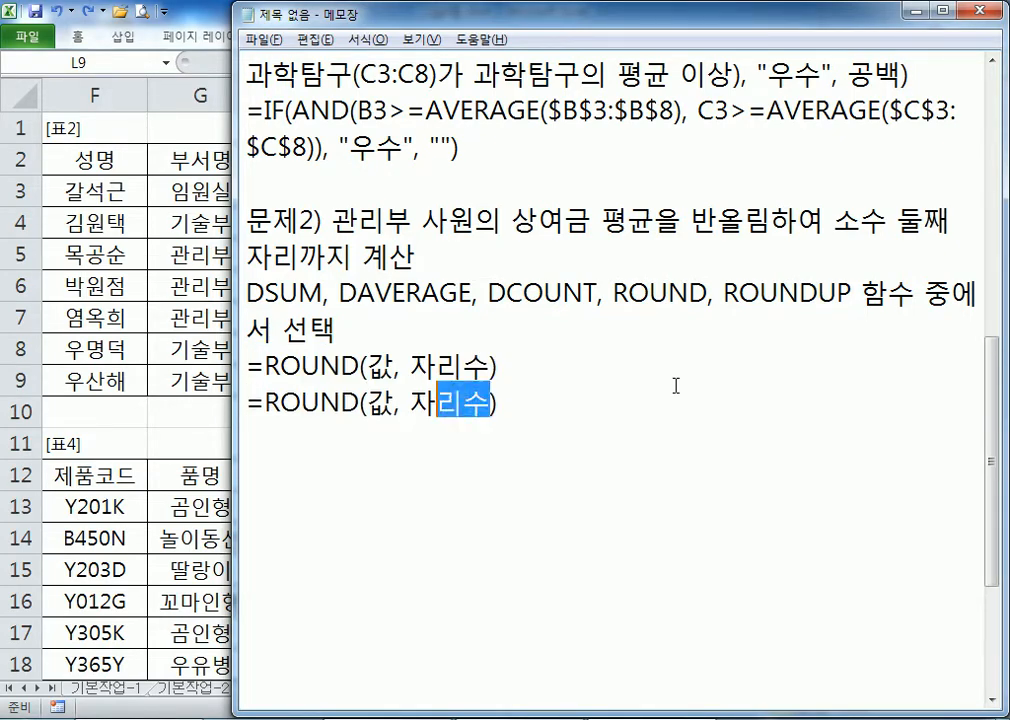
pyautogui.write('2')
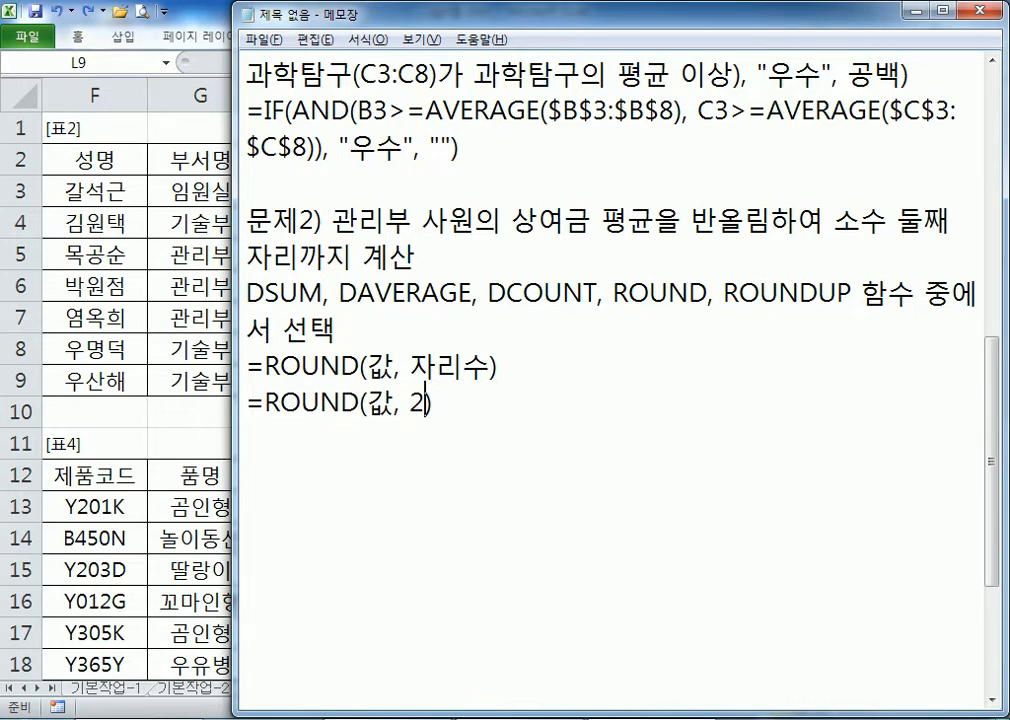
# - Replace 값 with "상여금 평균" in the second ROUND line
pyautogui.press('Left')
pyautogui.press('Left')
pyautogui.press('Left')
pyautogui.press('Left')
pyautogui.write('상여금 평')
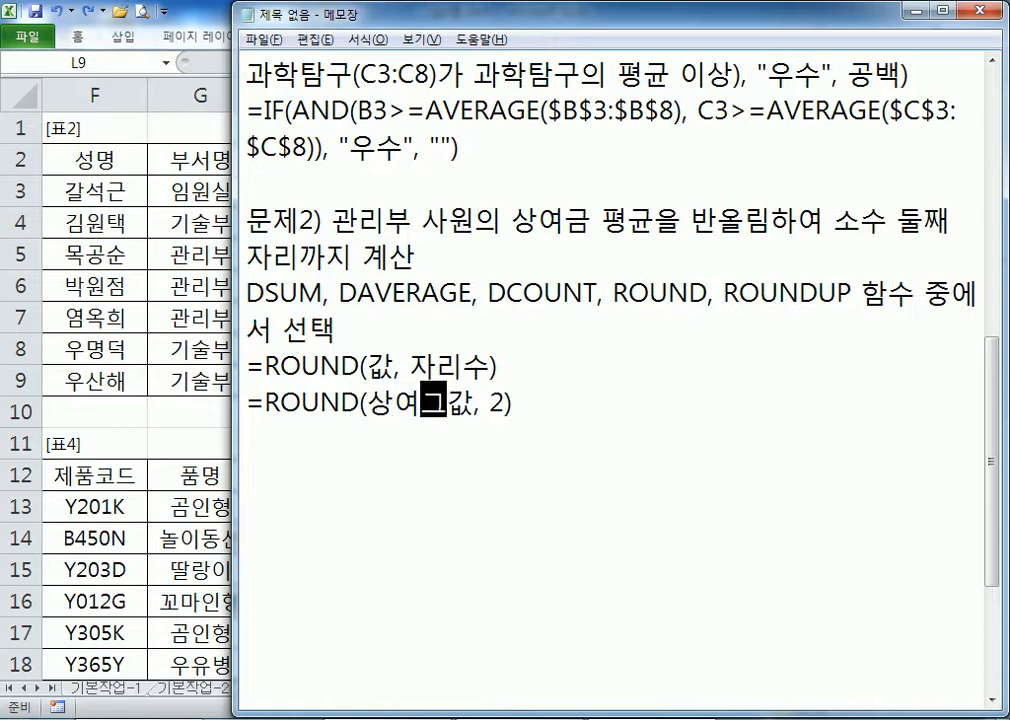
pyautogui.write('균')
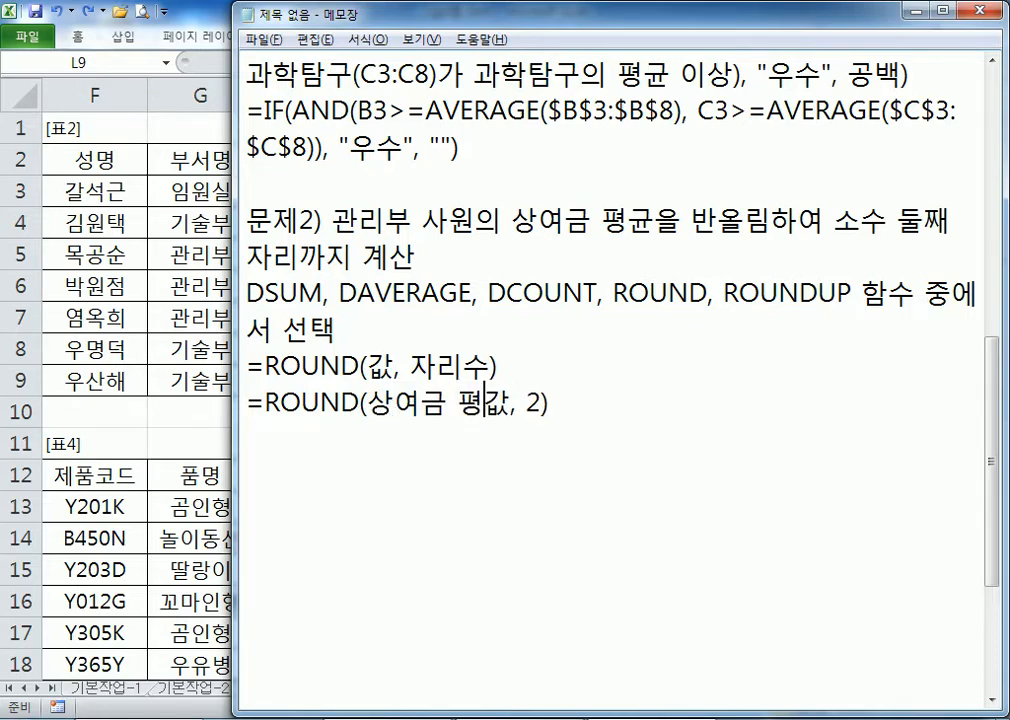
pyautogui.press('Delete')
pyautogui.click(676, 385)
pyautogui.press('Return')
# - Switch to Excel and start a DAVERAGE formula in L9 with the 근무자료 table F2:J9 as its database
pyautogui.hotkey('alt', 'Tab')
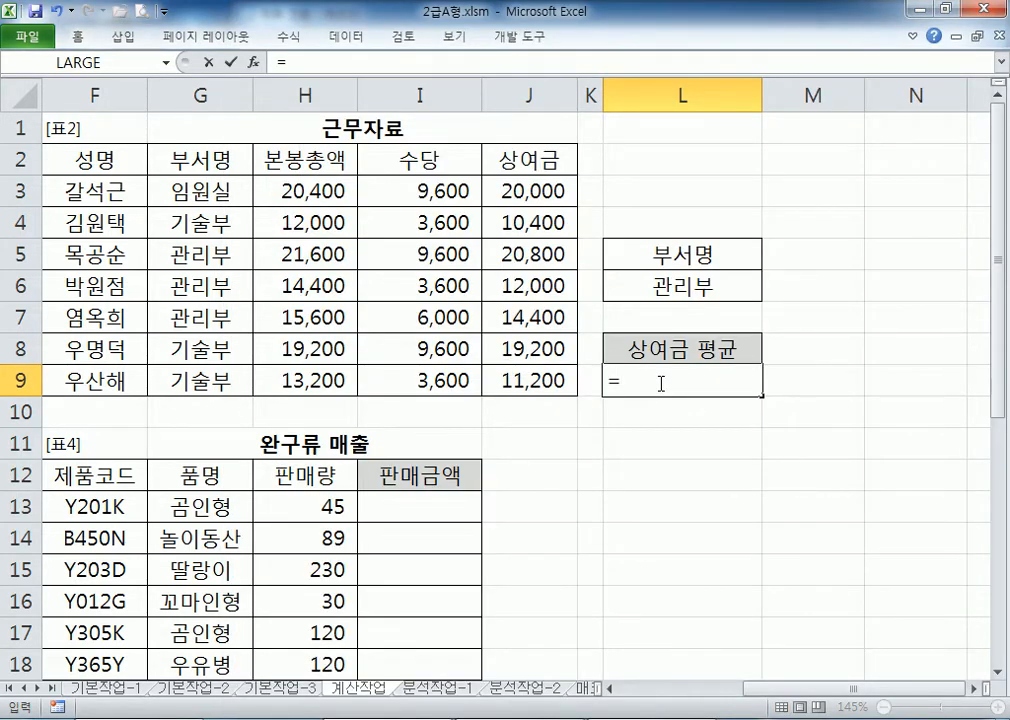
pyautogui.write('DAVERAGE(')
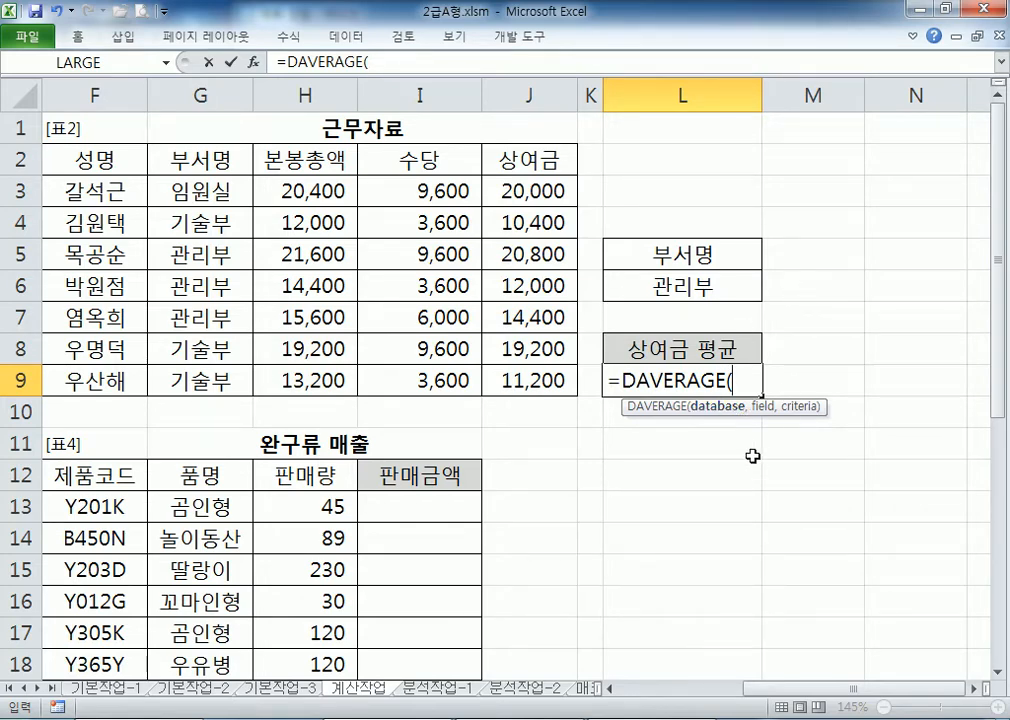
pyautogui.moveTo(78, 162); pyautogui.dragTo(505, 374)
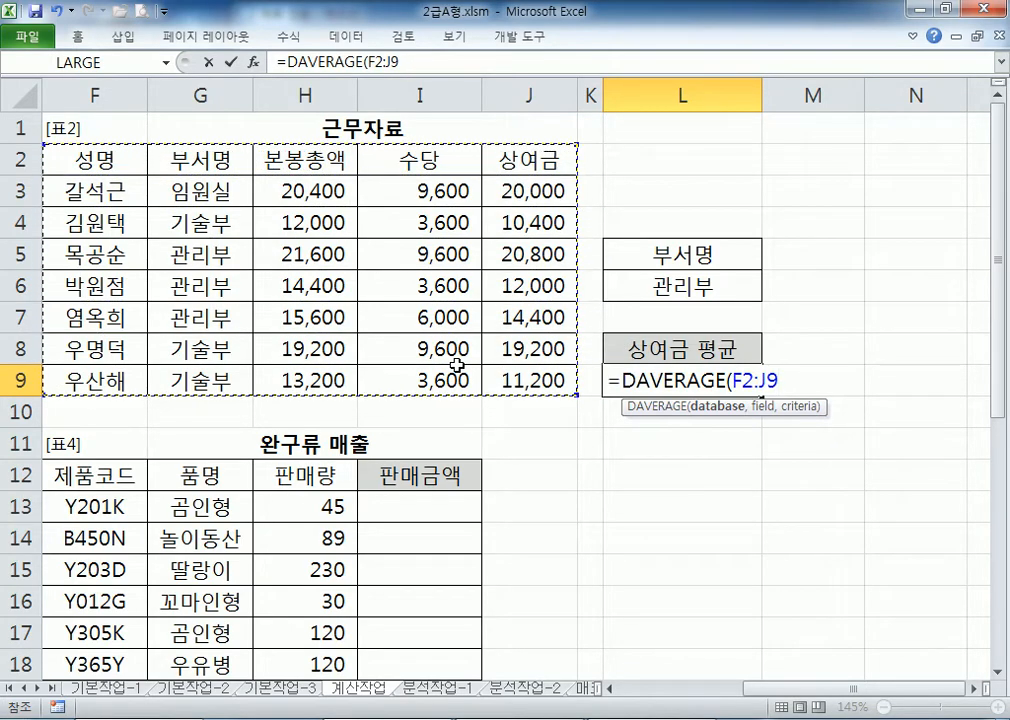
# - Try J3:J9 and I3:I9 as the database, restore F2:J9, and cycle its reference type from absolute back to relative
pyautogui.moveTo(538, 180); pyautogui.dragTo(525, 380)
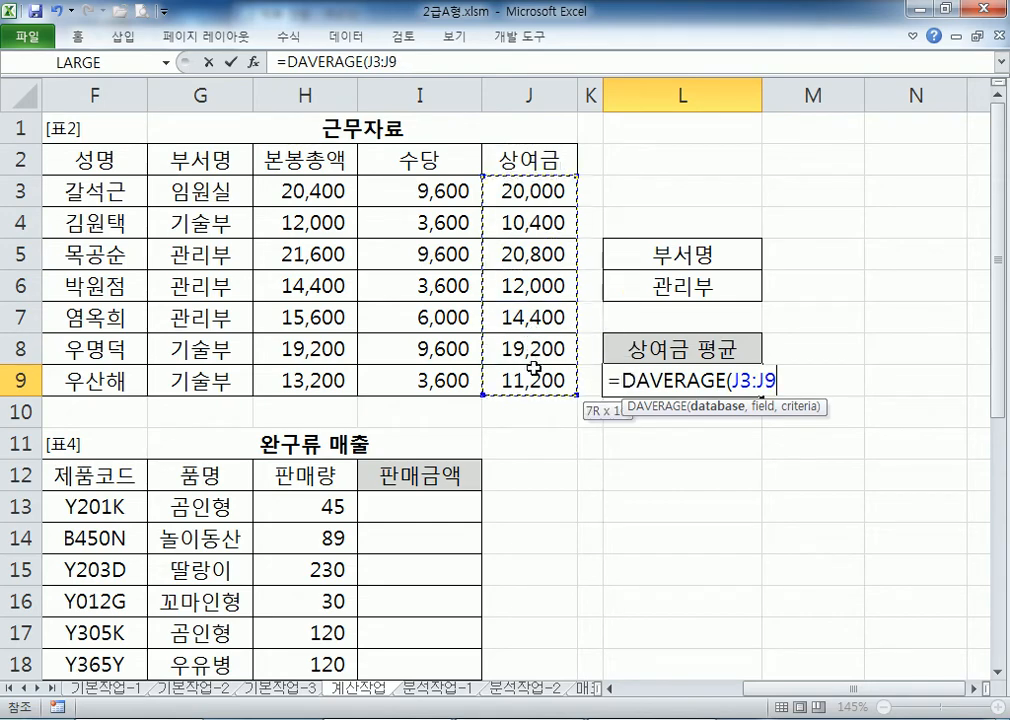
pyautogui.moveTo(455, 192); pyautogui.dragTo(468, 388)
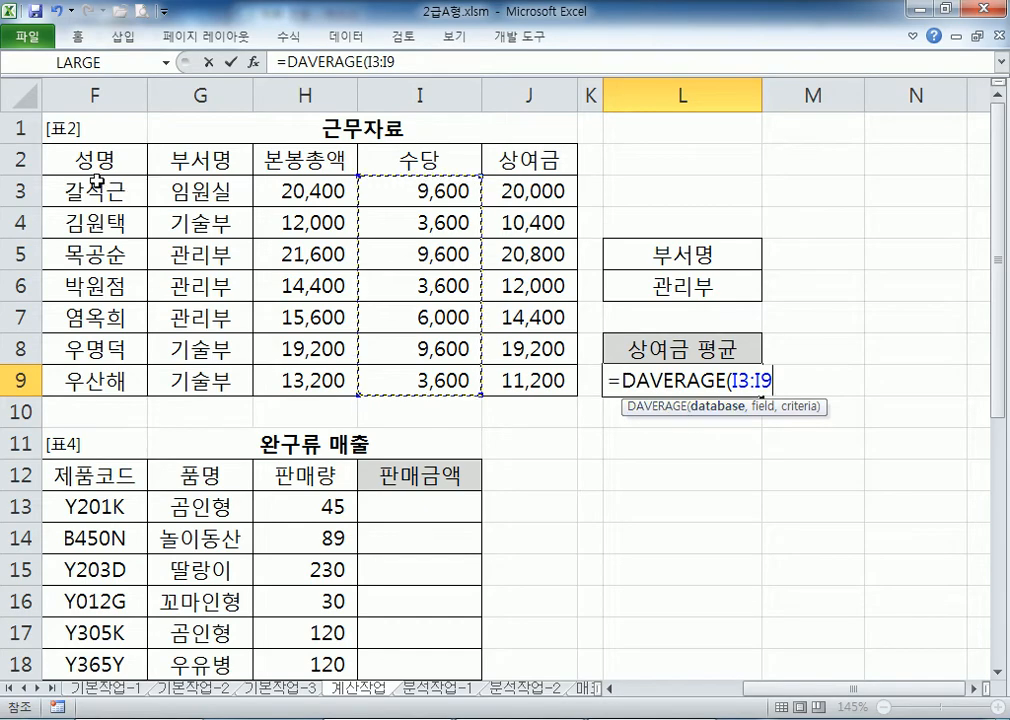
pyautogui.moveTo(83, 155); pyautogui.dragTo(512, 378)
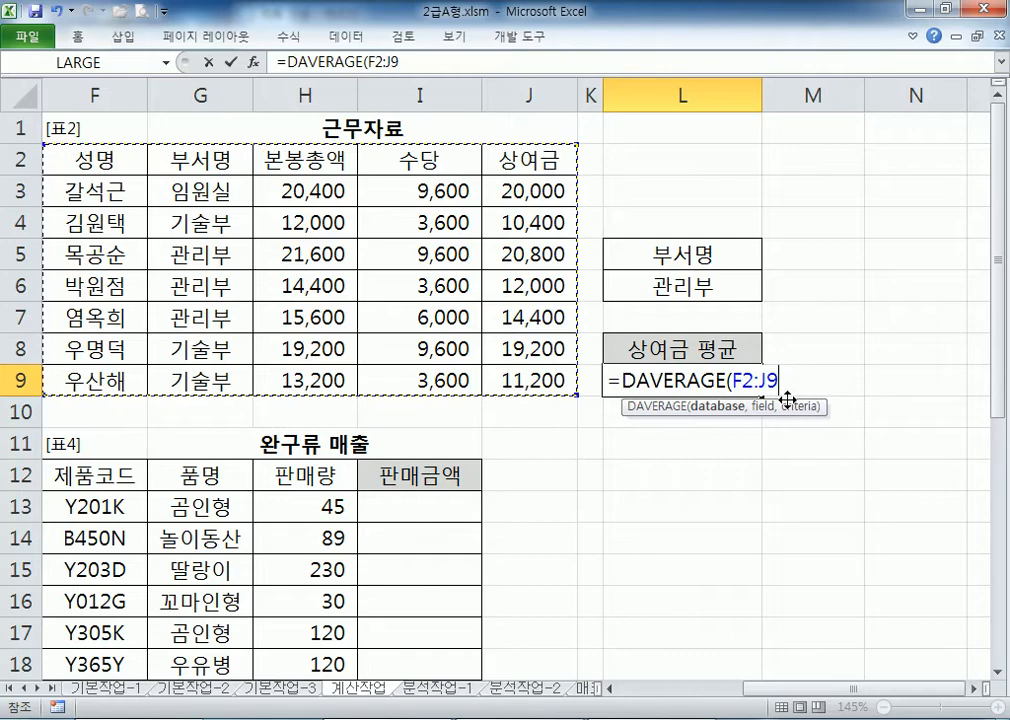
pyautogui.press('F4')
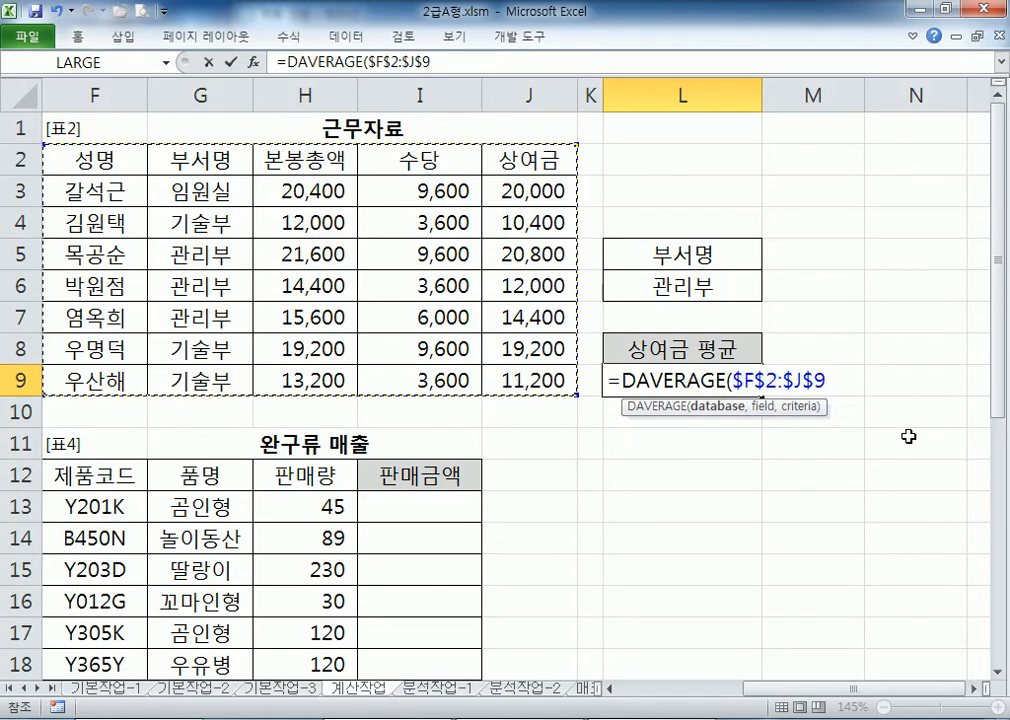
pyautogui.press('F4')
pyautogui.press('F4')
pyautogui.press('F4')
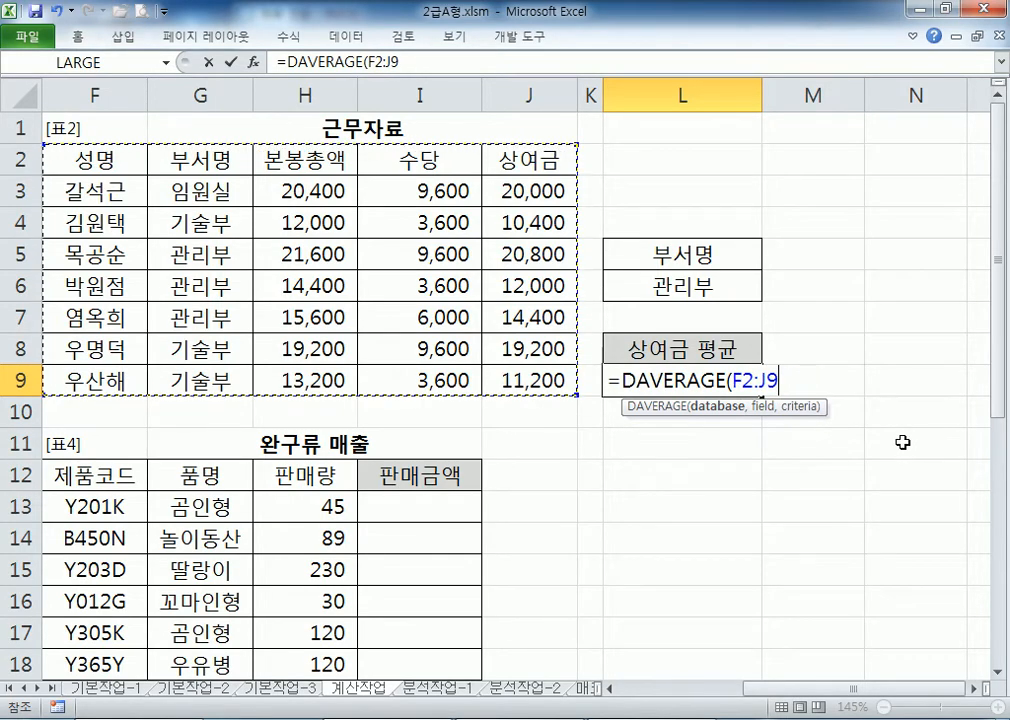
# - Complete the DAVERAGE formula with field J2 and criteria L5:L6, and check it against the 관리부 상여금 values in J5:J7
pyautogui.write(',')
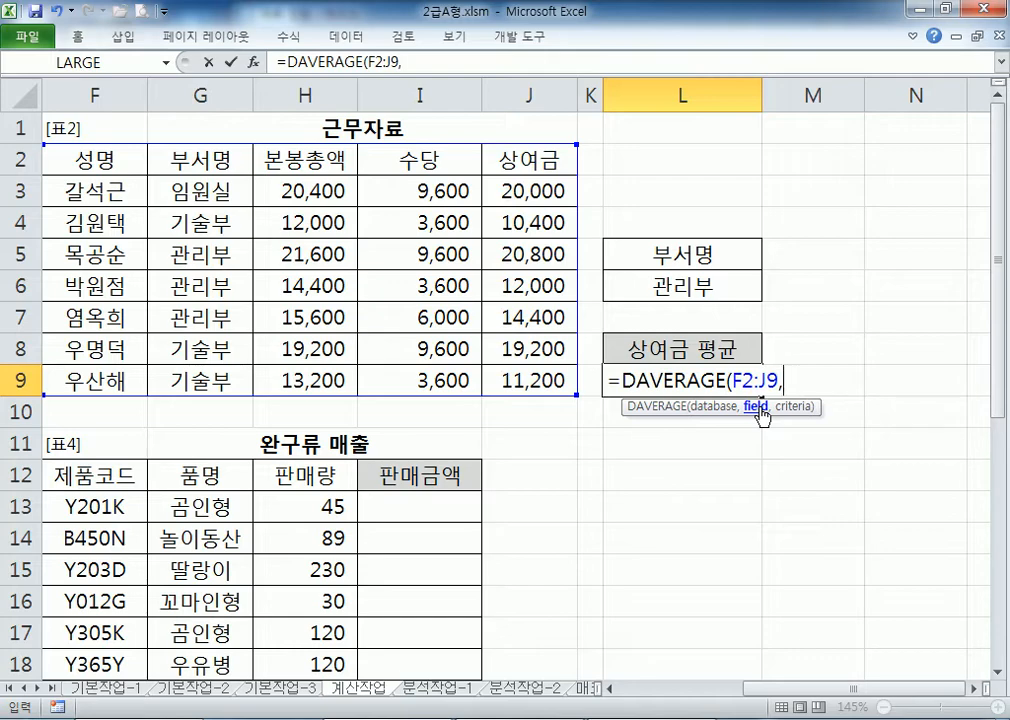
pyautogui.click(530, 160)
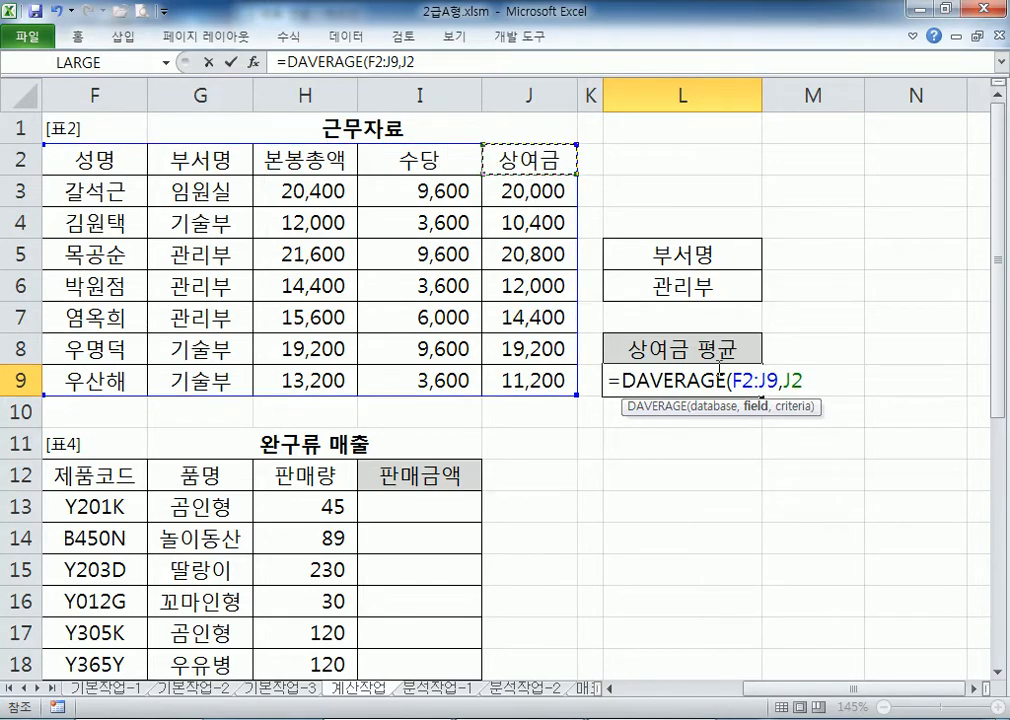
pyautogui.write(',')
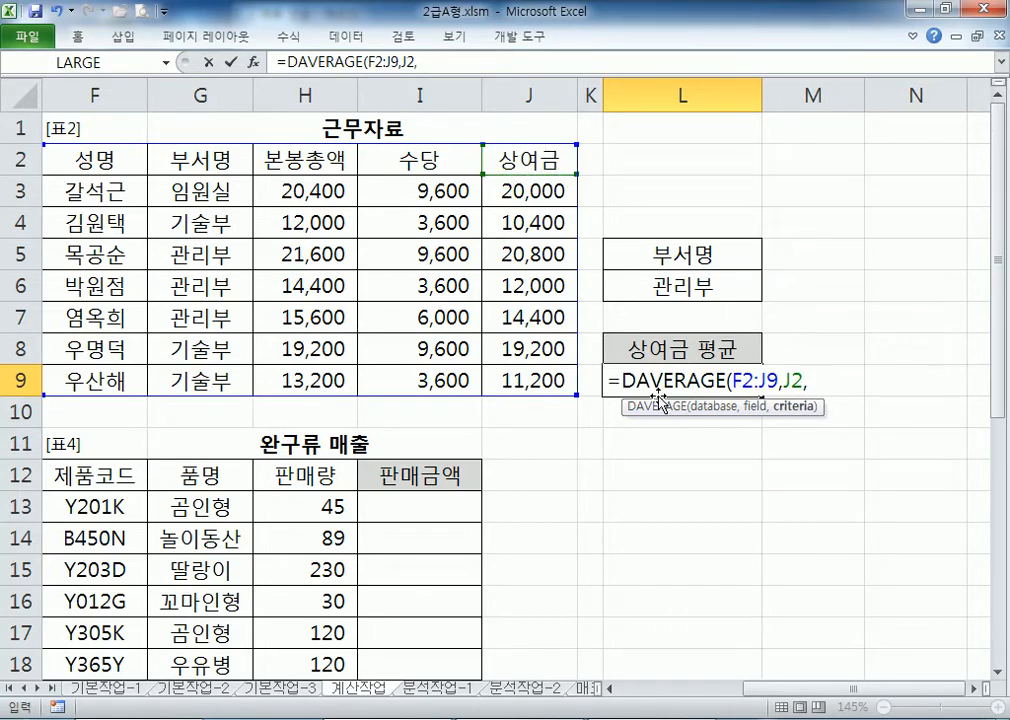
pyautogui.moveTo(207, 160); pyautogui.dragTo(207, 184)
pyautogui.moveTo(645, 252); pyautogui.dragTo(645, 289)
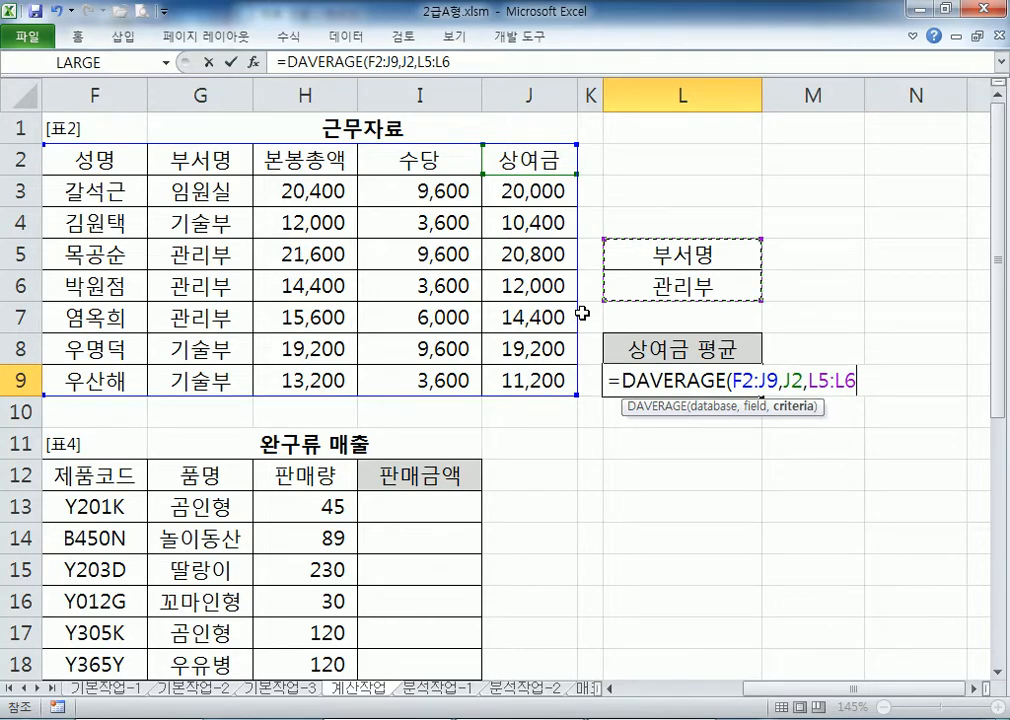
pyautogui.write(')')
pyautogui.press('Return')
pyautogui.press('Up')
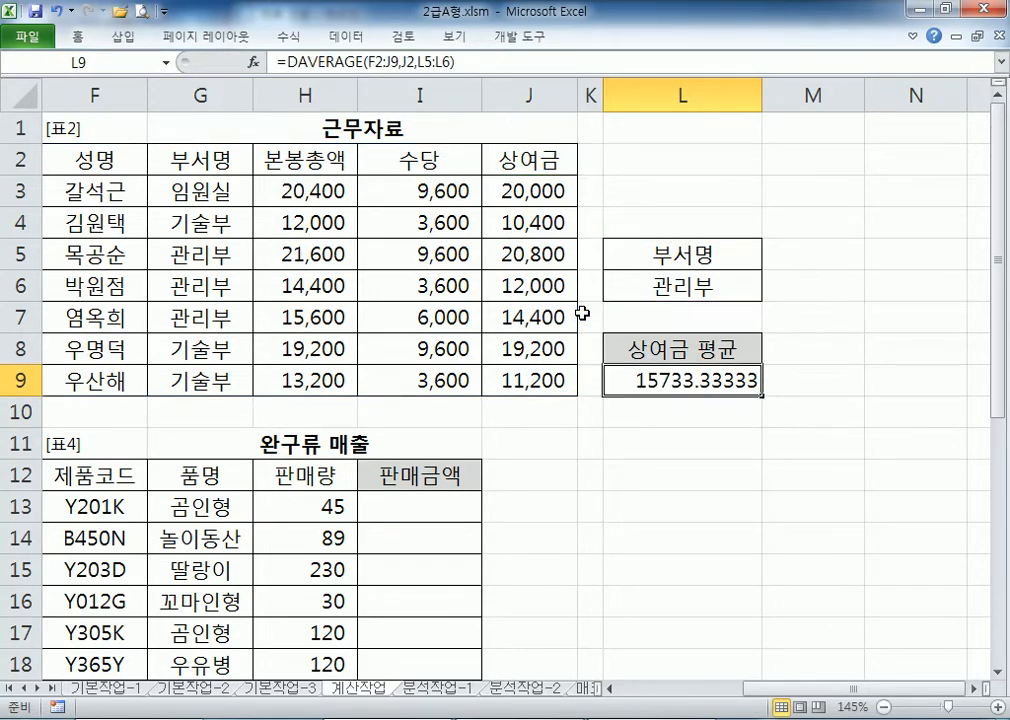
pyautogui.click(177, 252)
pyautogui.moveTo(545, 248); pyautogui.dragTo(495, 316)
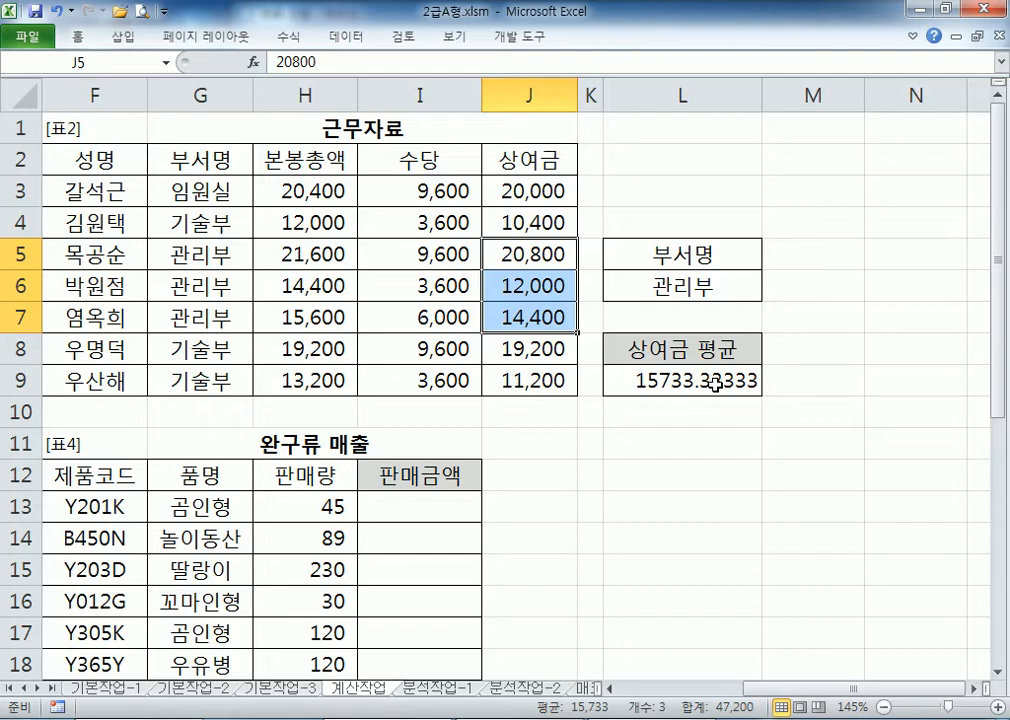
# - Copy L9's DAVERAGE formula into the Notepad notes below the second ROUND line, and return to Excel without changing the cell
pyautogui.click(618, 386)
pyautogui.moveTo(477, 64); pyautogui.dragTo(240, 66)
pyautogui.hotkey('ctrl', 'c')
pyautogui.hotkey('alt', 'Tab')
pyautogui.hotkey('ctrl', 'v')
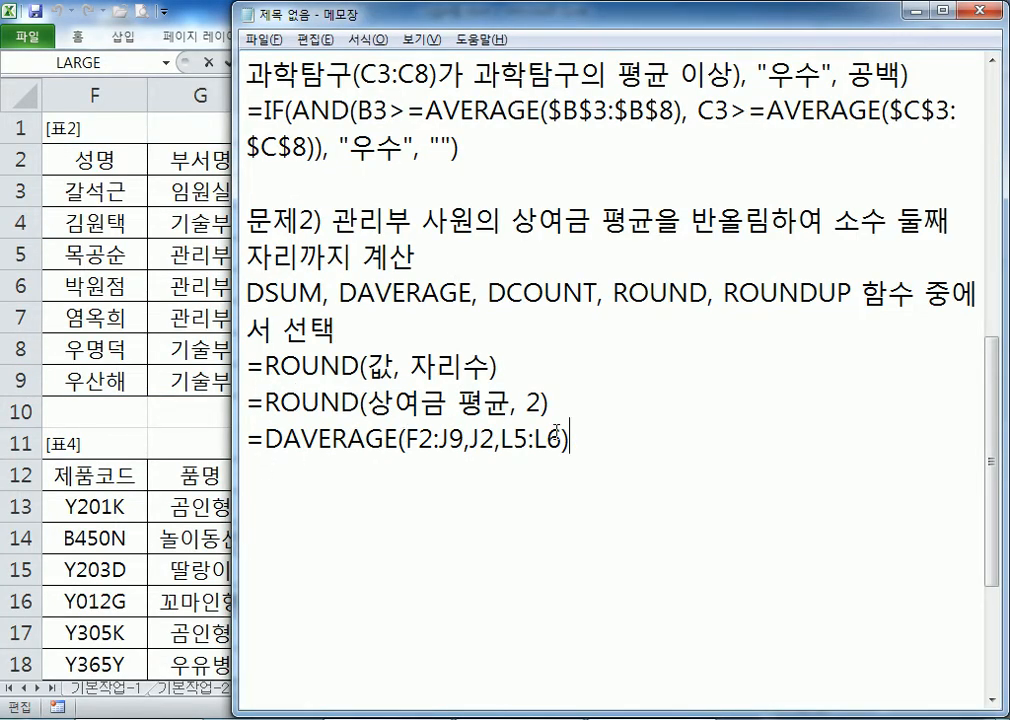
pyautogui.hotkey('alt', 'Tab')
pyautogui.press('Escape')
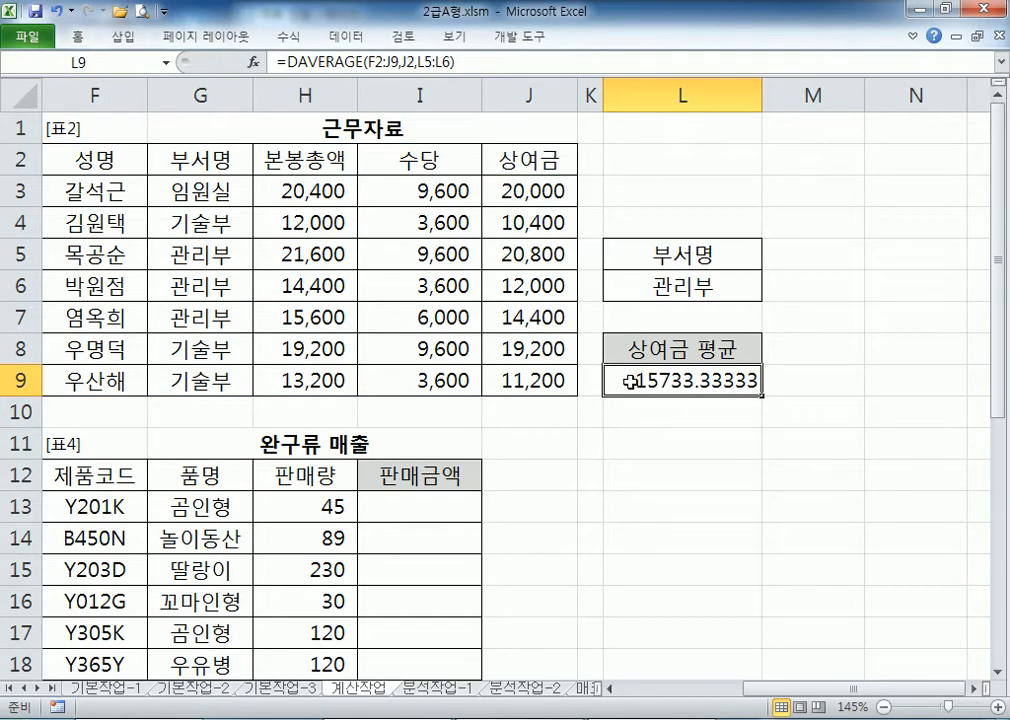
# - Wrap L9's formula in ROUND with 2 digits, giving =ROUND(DAVERAGE(F2:J9,J2,L5:L6),2)
pyautogui.doubleClick(630, 381)
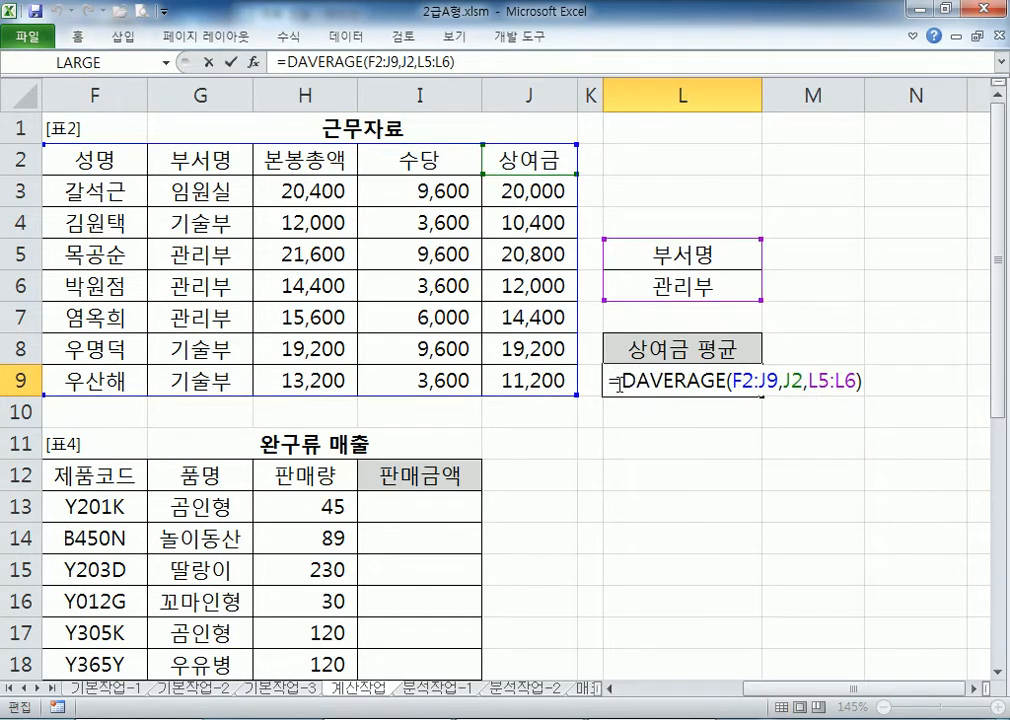
pyautogui.write('ROUND(')
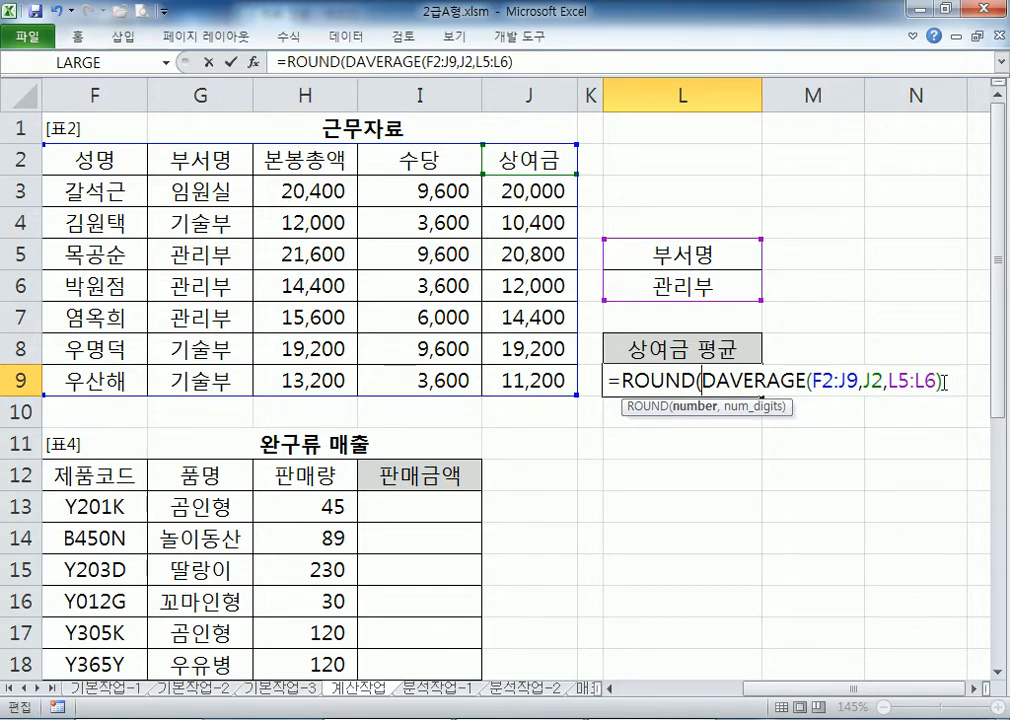
pyautogui.write(',2')
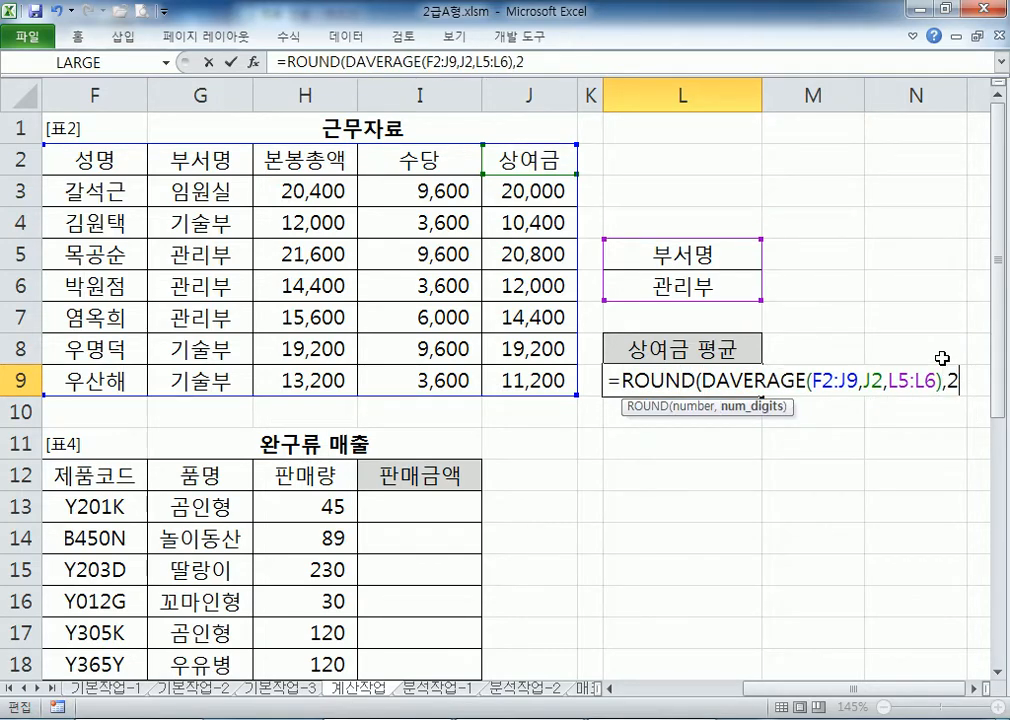
pyautogui.write(')')
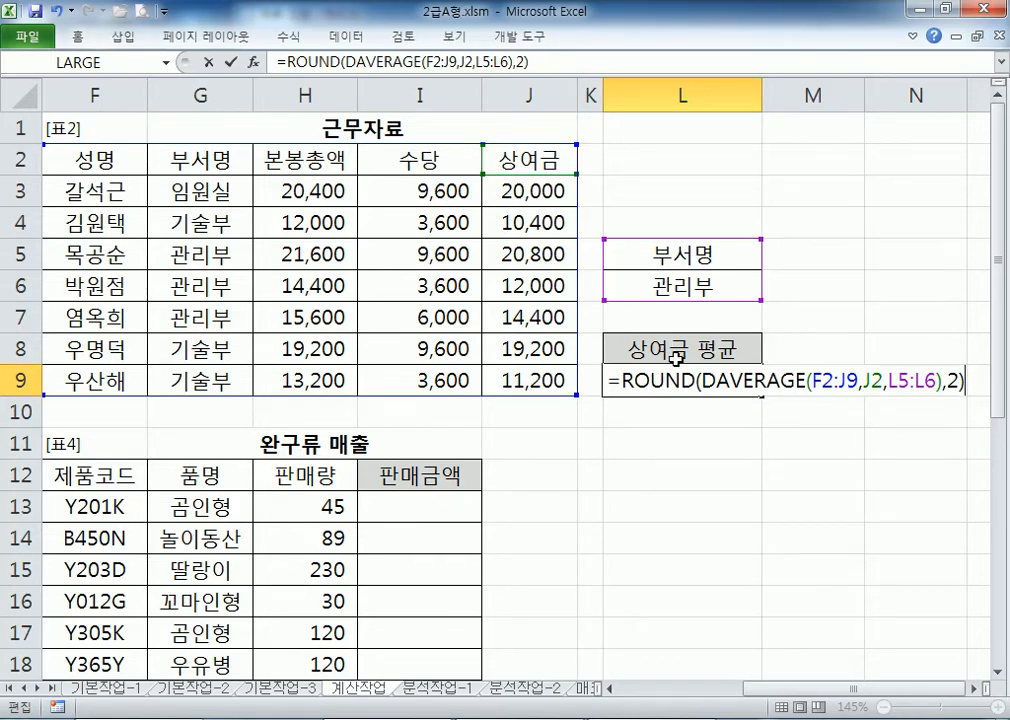
pyautogui.moveTo(705, 381); pyautogui.dragTo(953, 380)
pyautogui.click(949, 381)
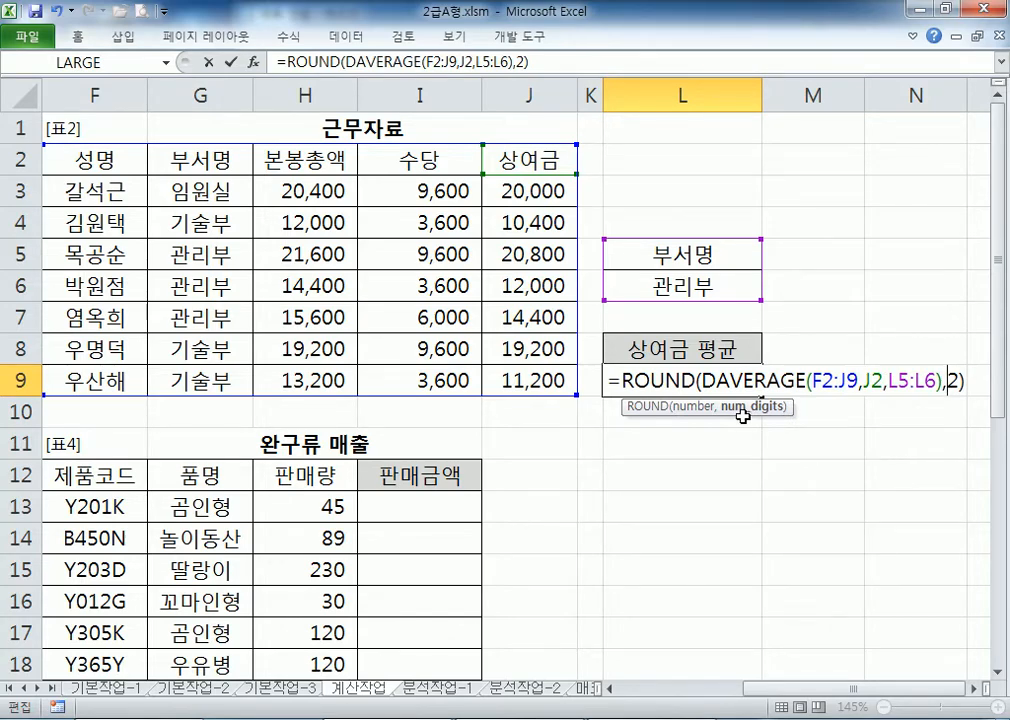
pyautogui.press('Return')
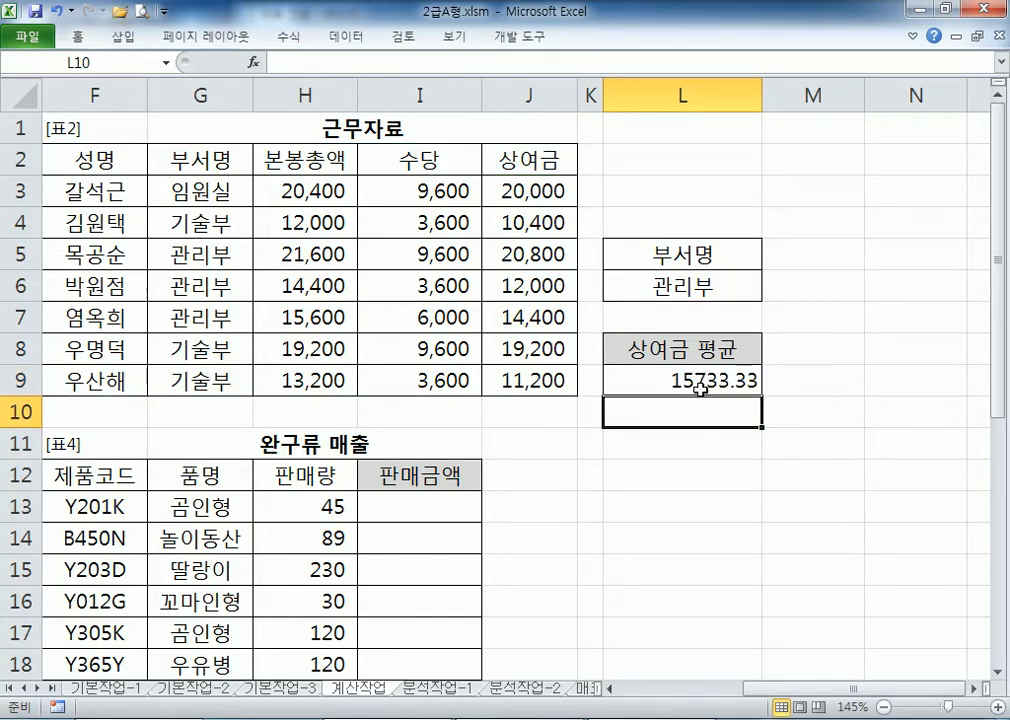
# - Copy the complete ROUND and DAVERAGE formula from L9 into the Notepad notes below the DAVERAGE line
pyautogui.click(700, 388)
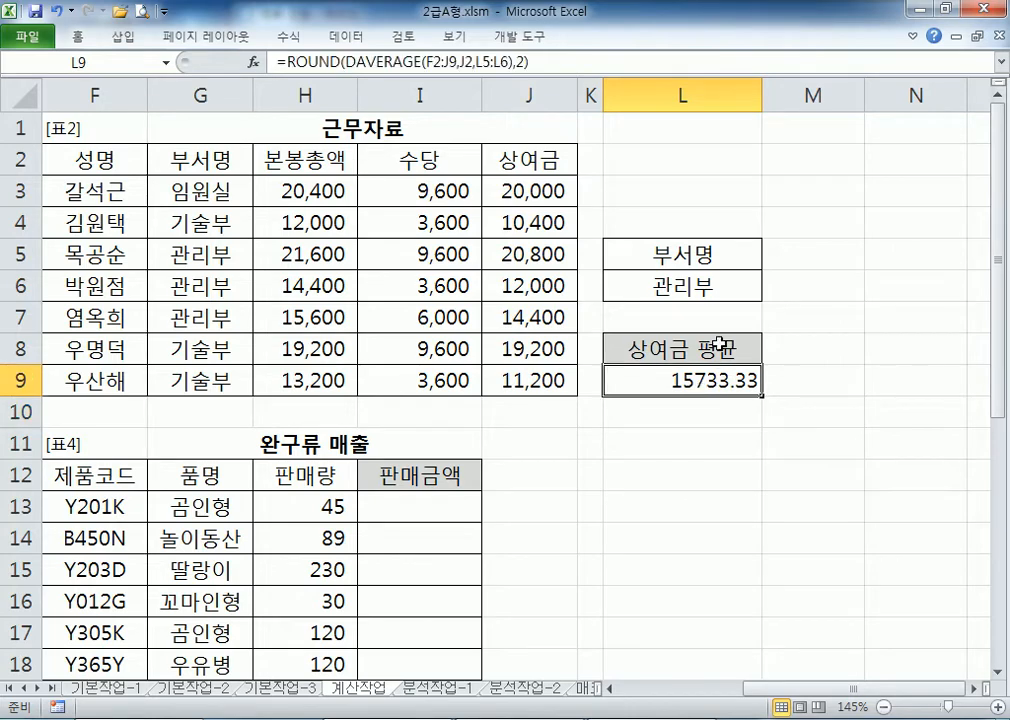
pyautogui.click(440, 58)
pyautogui.moveTo(440, 58); pyautogui.dragTo(165, 52)
pyautogui.hotkey('ctrl', 'c')
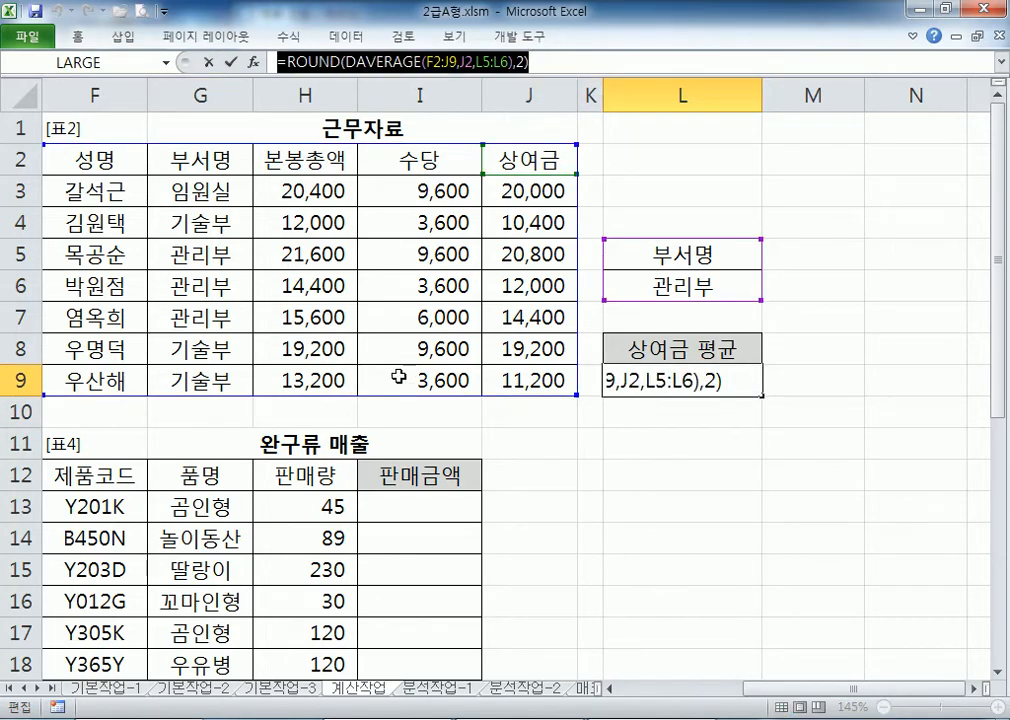
pyautogui.click(627, 718)
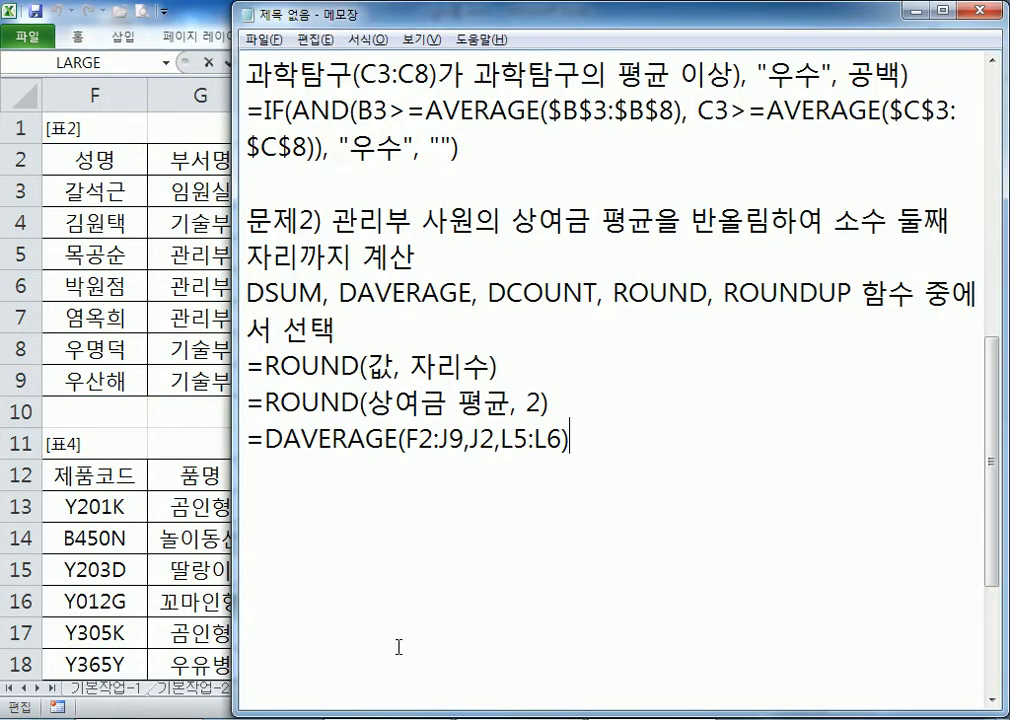
pyautogui.hotkey('ctrl', 'v')
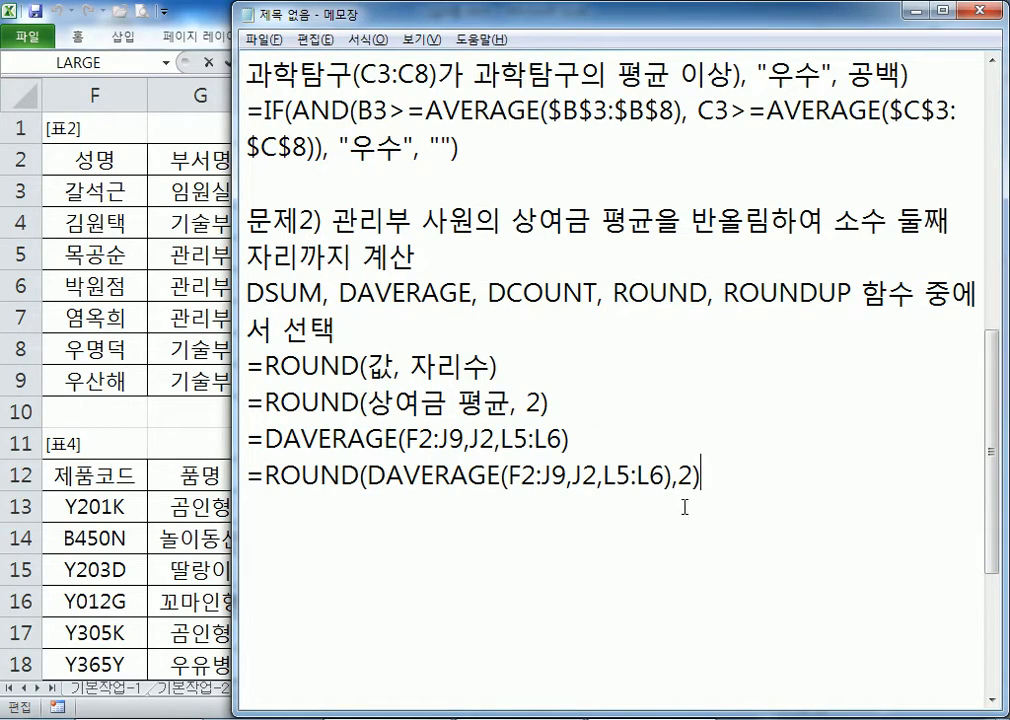
# - Insert a blank line above the DAVERAGE line in the notes and start a new "문제3)" heading below the answer
pyautogui.click(650, 411)
pyautogui.press('Return')
pyautogui.click(557, 578)
pyautogui.scroll(-1, 557, 578)
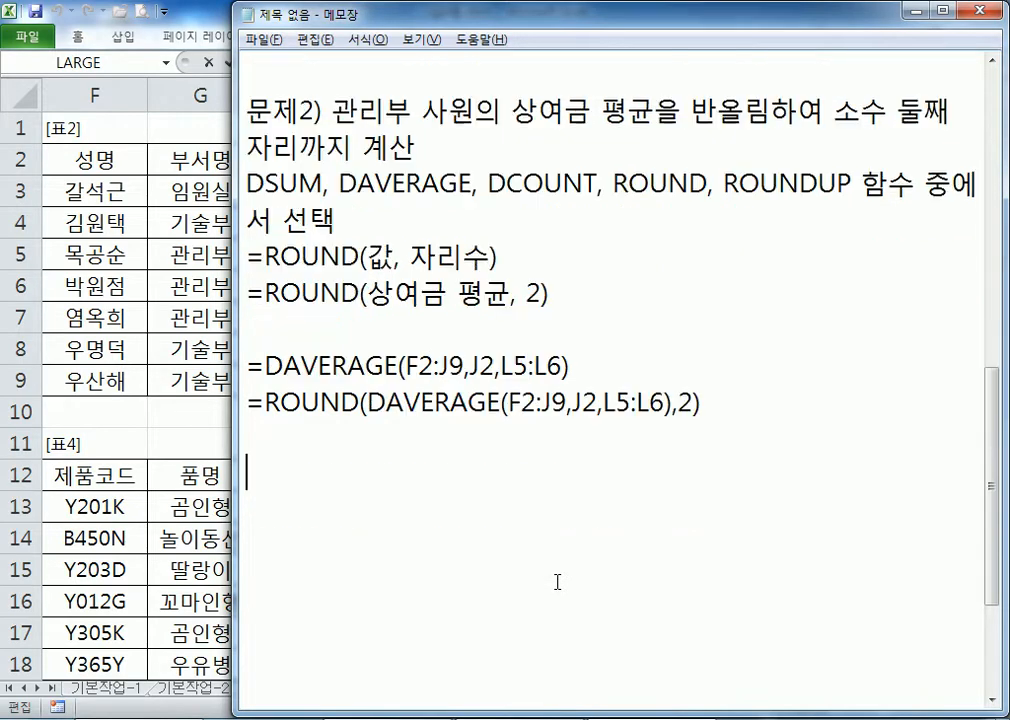
pyautogui.click(993, 699)
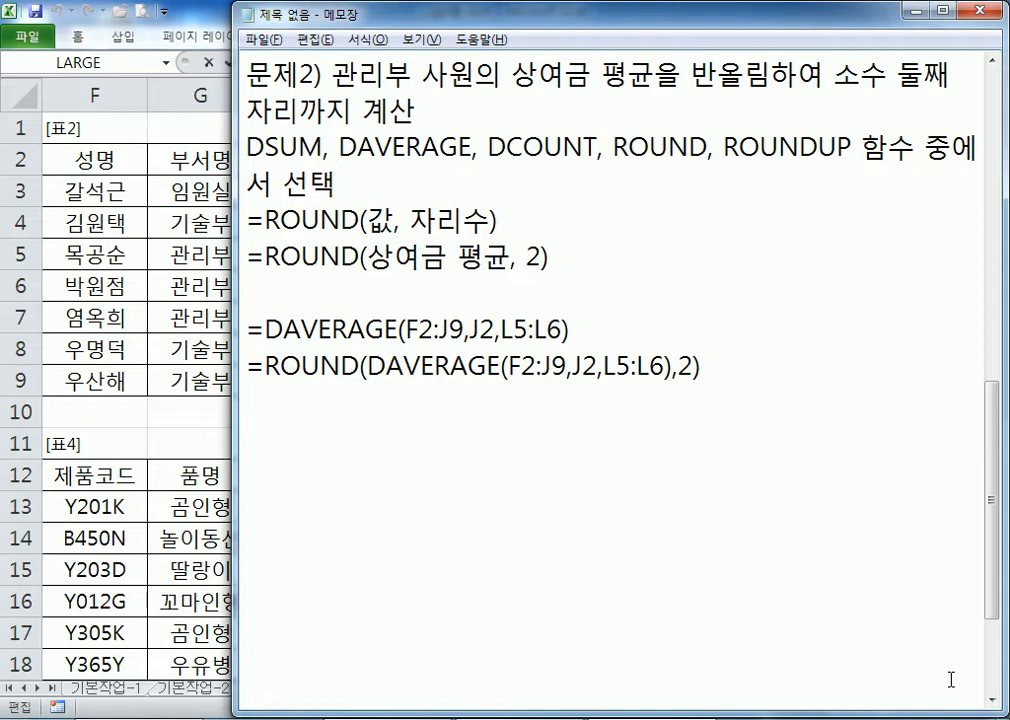
pyautogui.write('문')
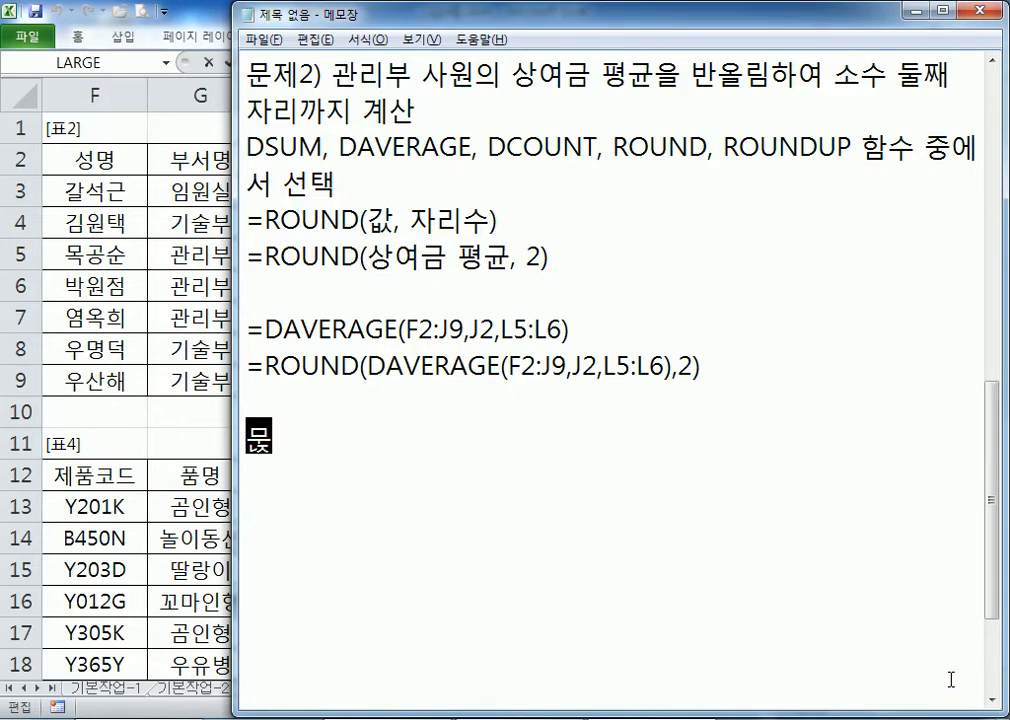
pyautogui.write('제3')
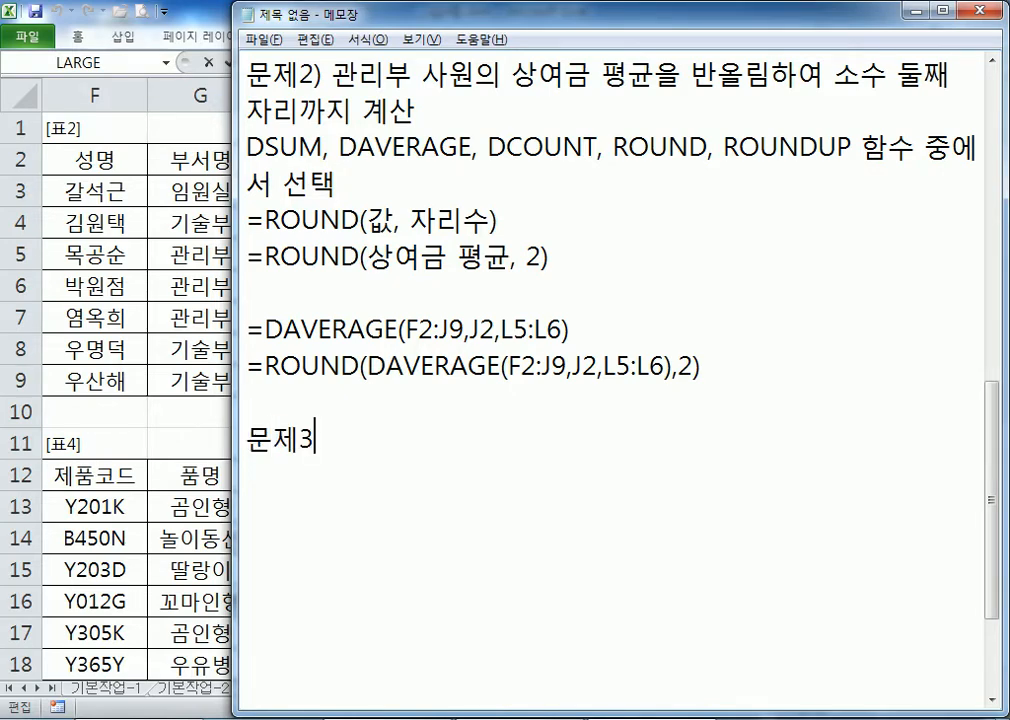
pyautogui.write(')')
# - Switch to Excel, leave L9 unedited, select D13 under 판정 in 표3, and return to the Notepad notes
pyautogui.hotkey('alt', 'Tab')
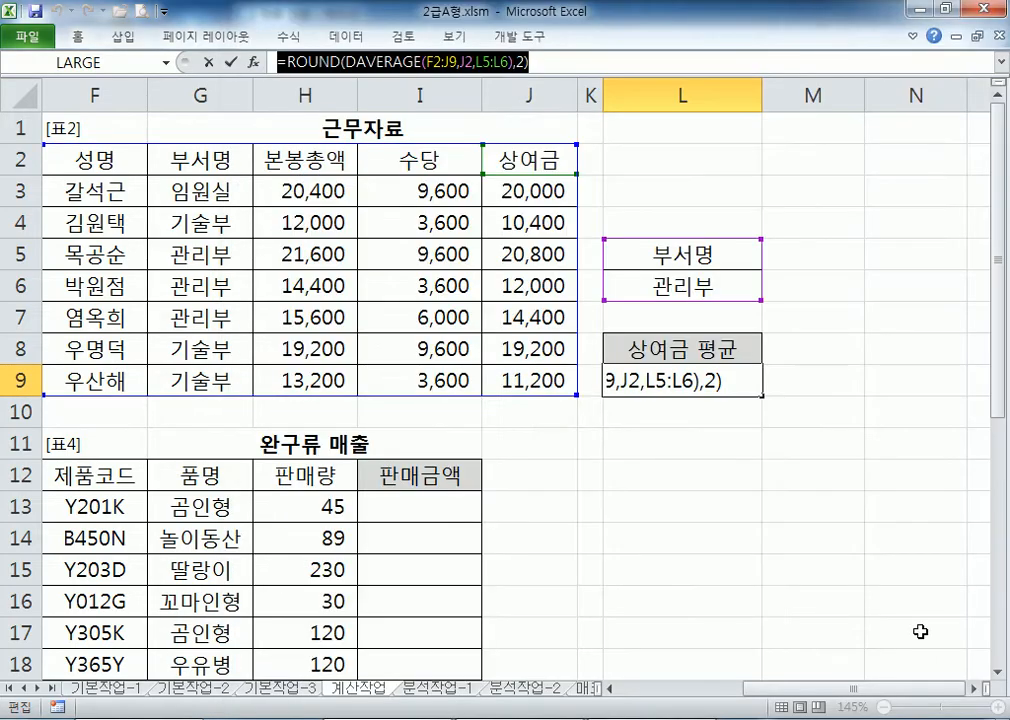
pyautogui.press('Escape')
pyautogui.press('Home')
pyautogui.scroll(-2, 789, 564)
pyautogui.scroll(-2, 572, 538)
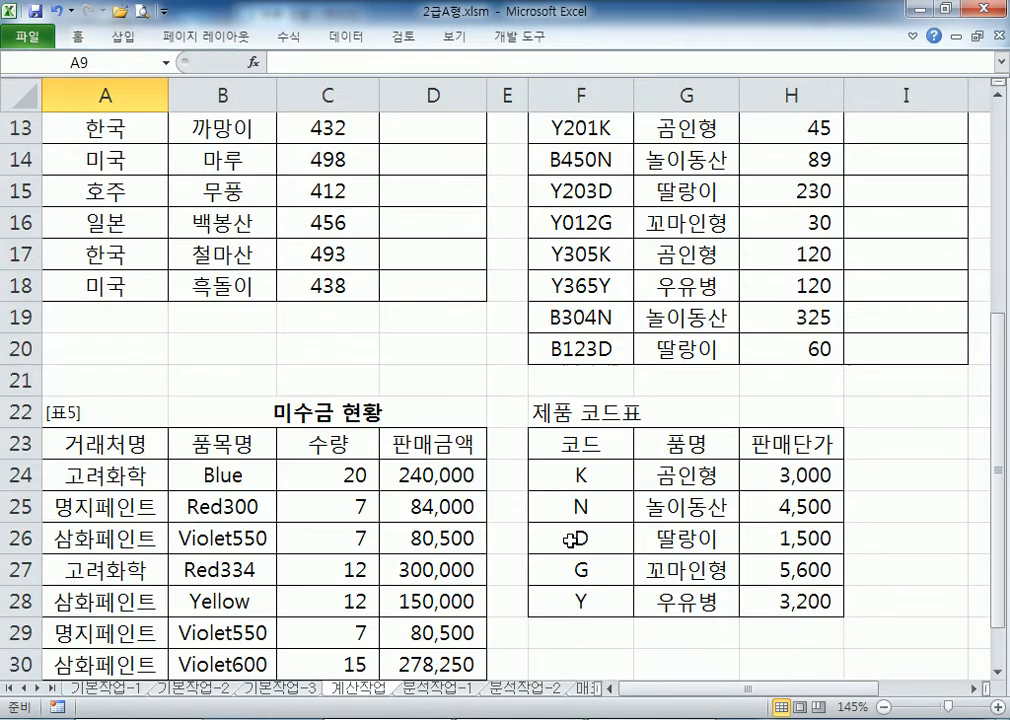
pyautogui.scroll(1, 560, 536)
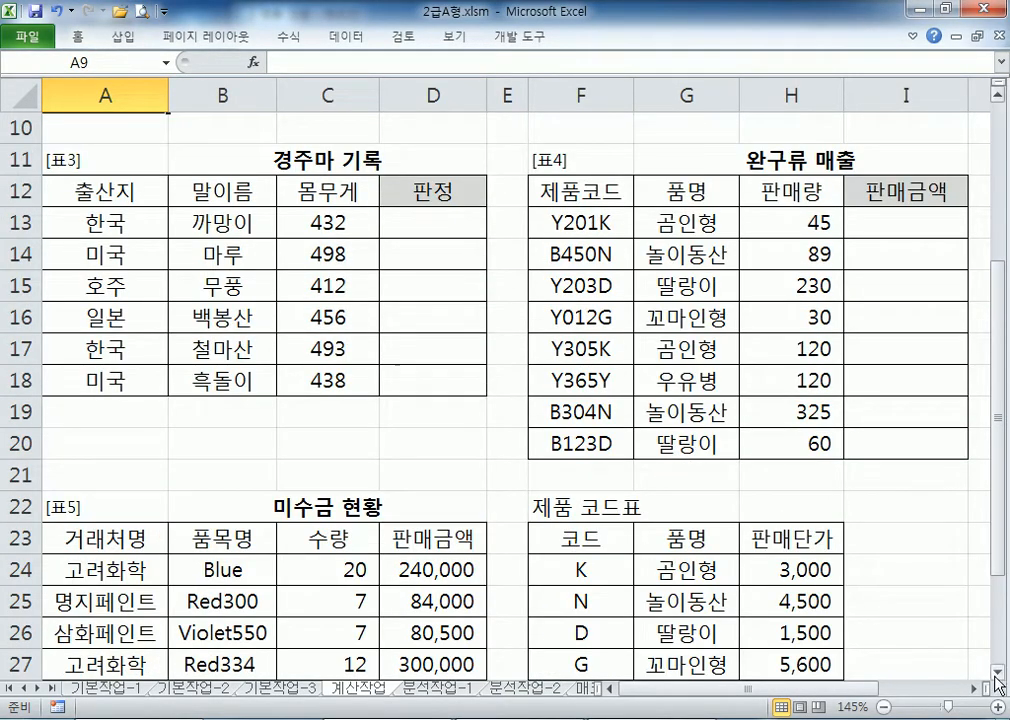
pyautogui.scroll(-1, 788, 540)
pyautogui.click(450, 198)
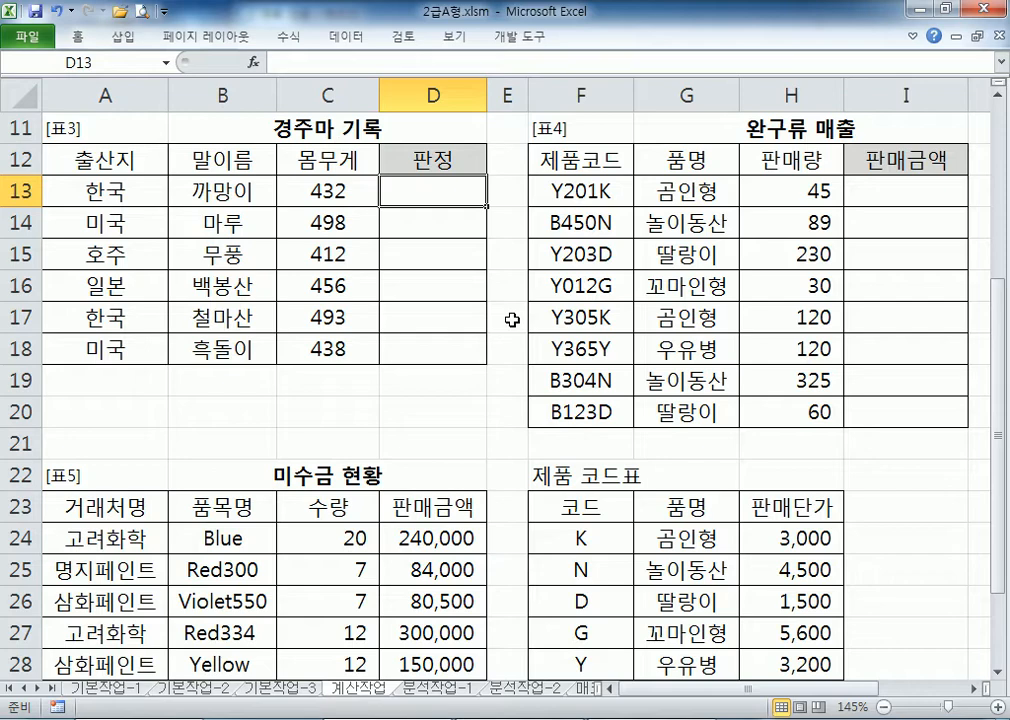
pyautogui.hotkey('alt', 'Tab')
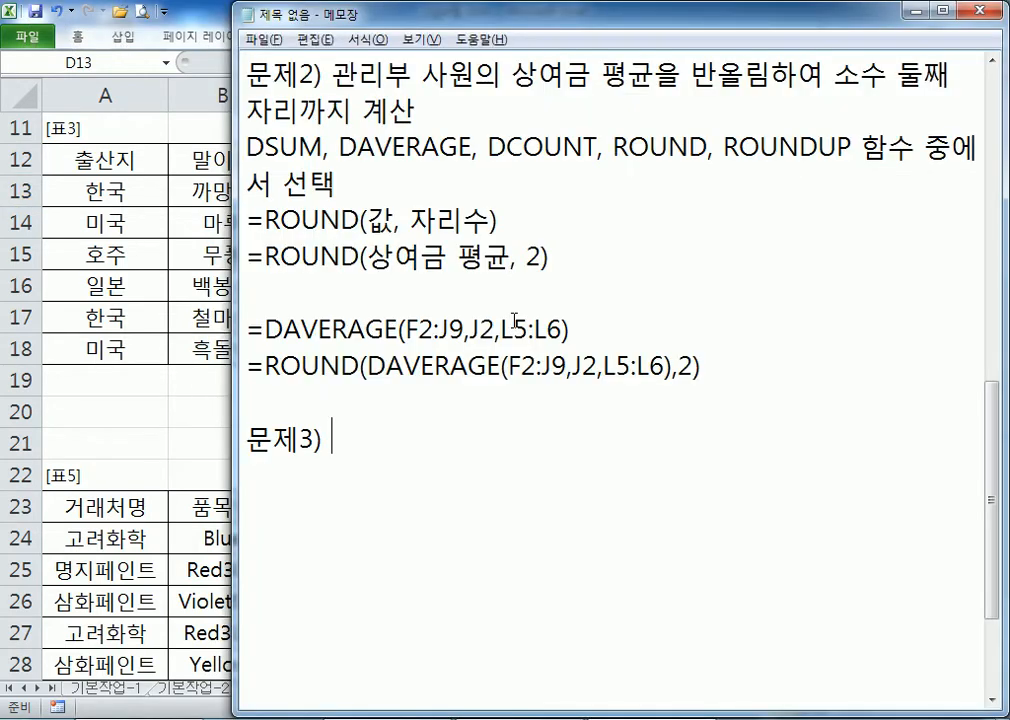
# - Begin the 문제3) statement in the notes with "몸무게(C13:C18)", using the Latin letter C in both cell references
pyautogui.write('몸무겔')
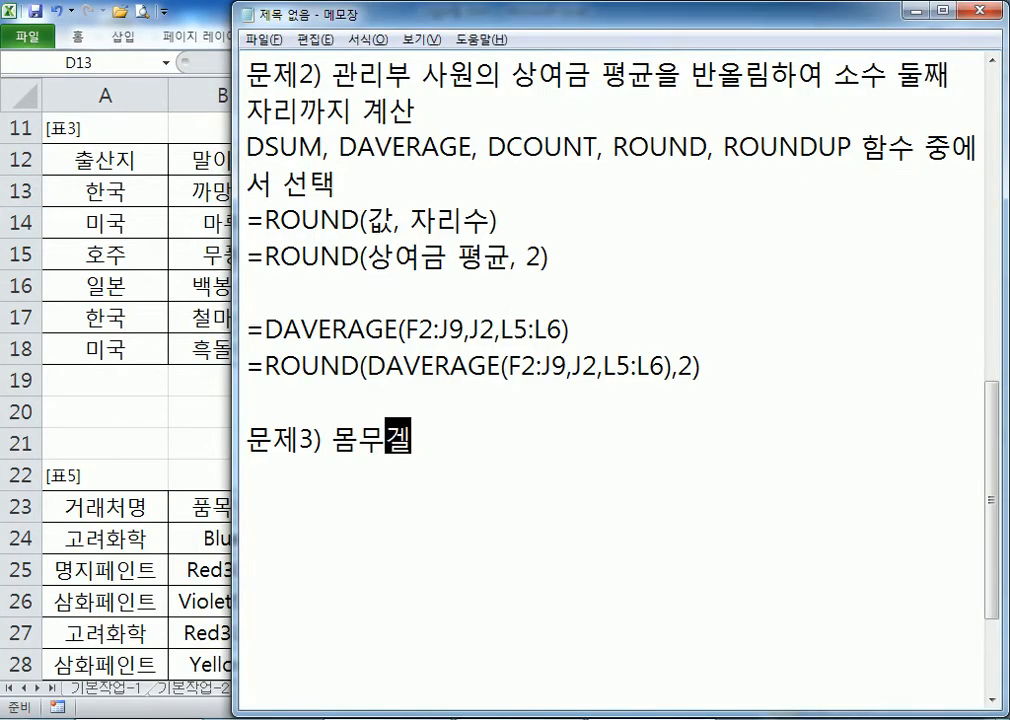
pyautogui.press('BackSpace')
pyautogui.write('(ㅊ1')
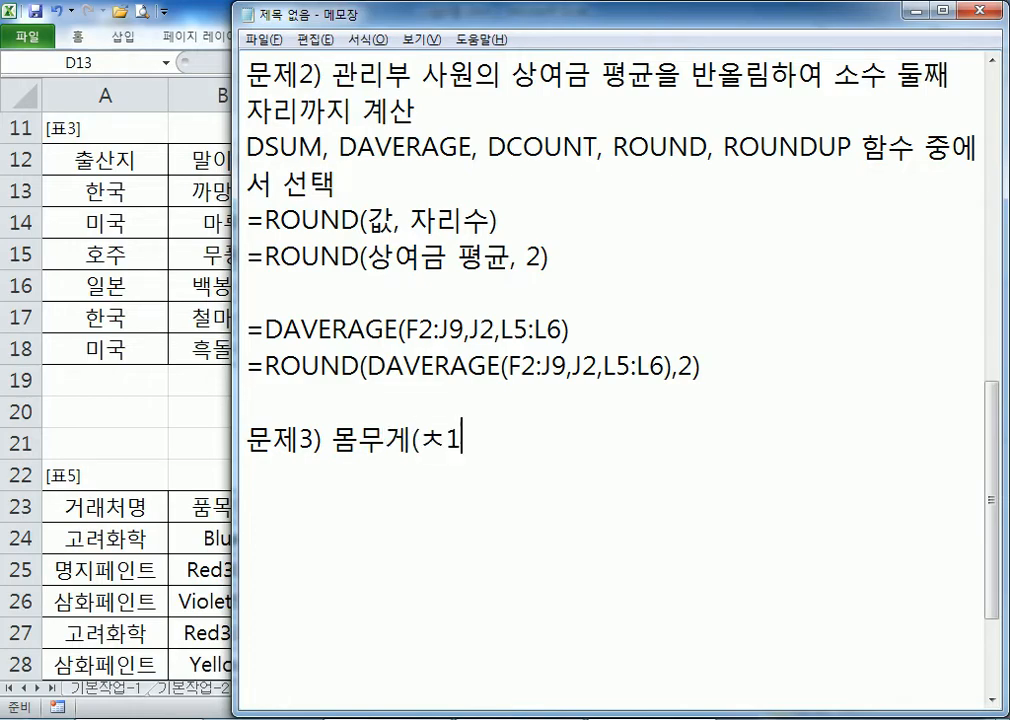
pyautogui.write('3:ㅊ18)')
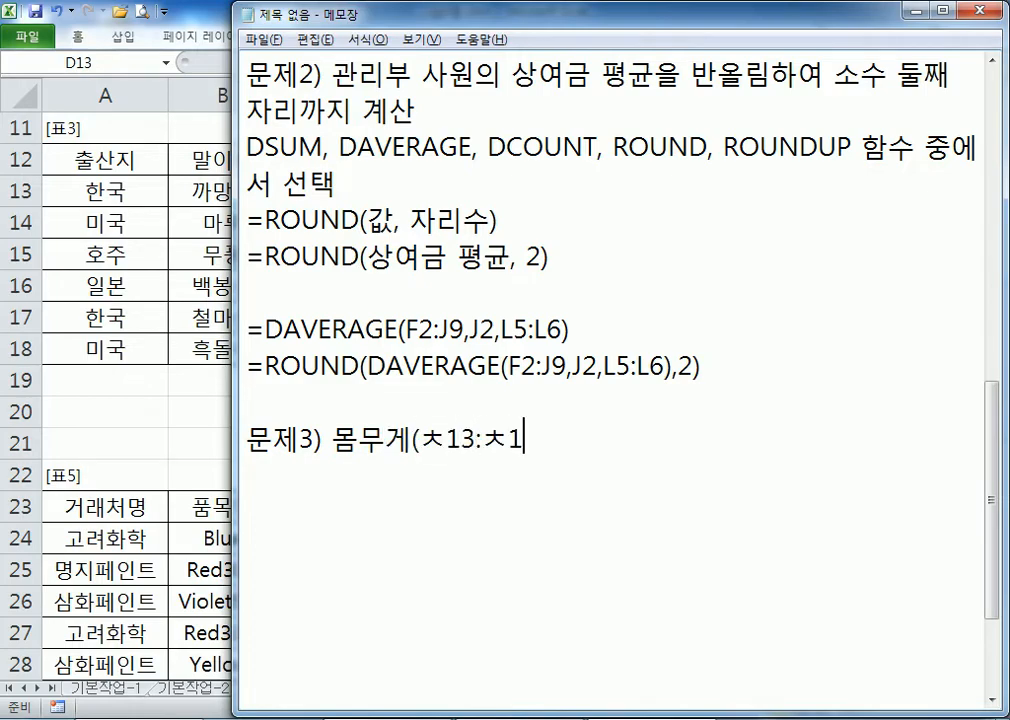
pyautogui.press('Left')
pyautogui.press('Left')
pyautogui.press('Left')
pyautogui.press('Left')
pyautogui.press('Left')
pyautogui.press('Left')
pyautogui.press('Left')
pyautogui.write('C')
pyautogui.press('Delete')
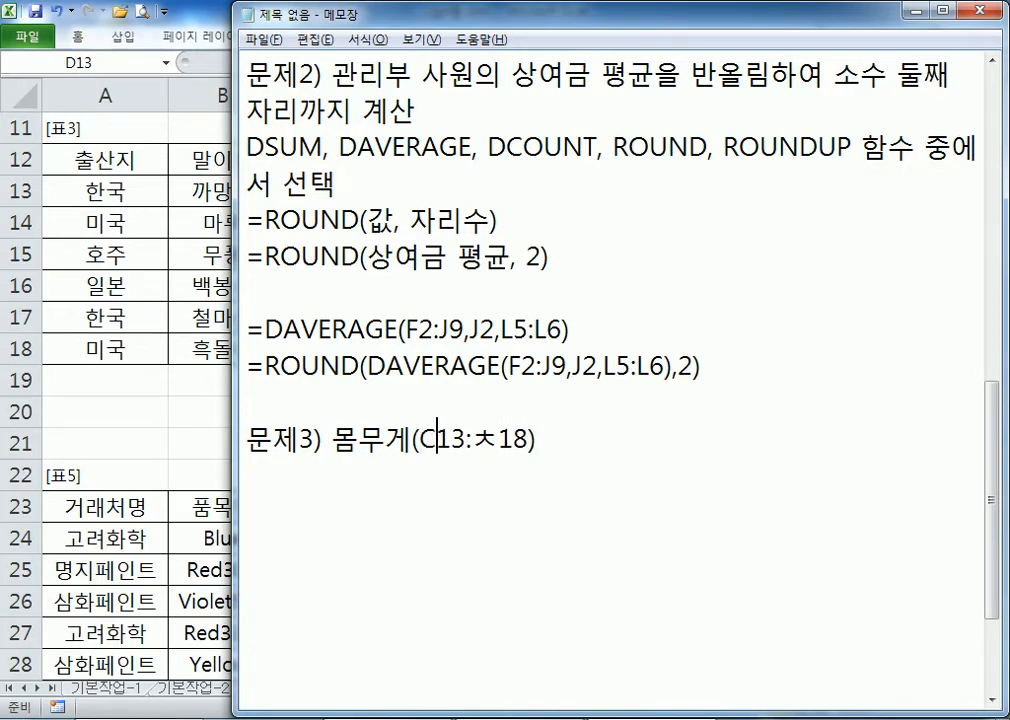
pyautogui.press('Right')
pyautogui.press('Right')
pyautogui.press('Right')
pyautogui.press('Delete')
pyautogui.write('C')
pyautogui.press('Right')
pyautogui.press('Right')
pyautogui.press('Right')
# - Continue the 문제3) statement with "를 기준으로 순위를 구하여 1~2위는 "A""
pyautogui.write('를 기준으')
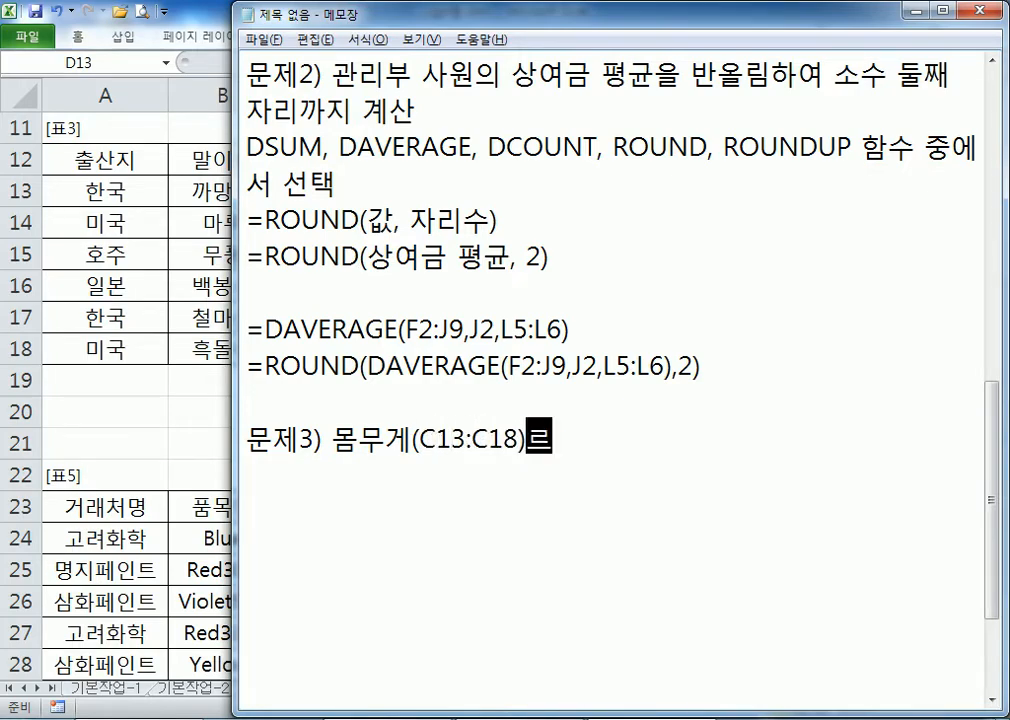
pyautogui.write('로 순')
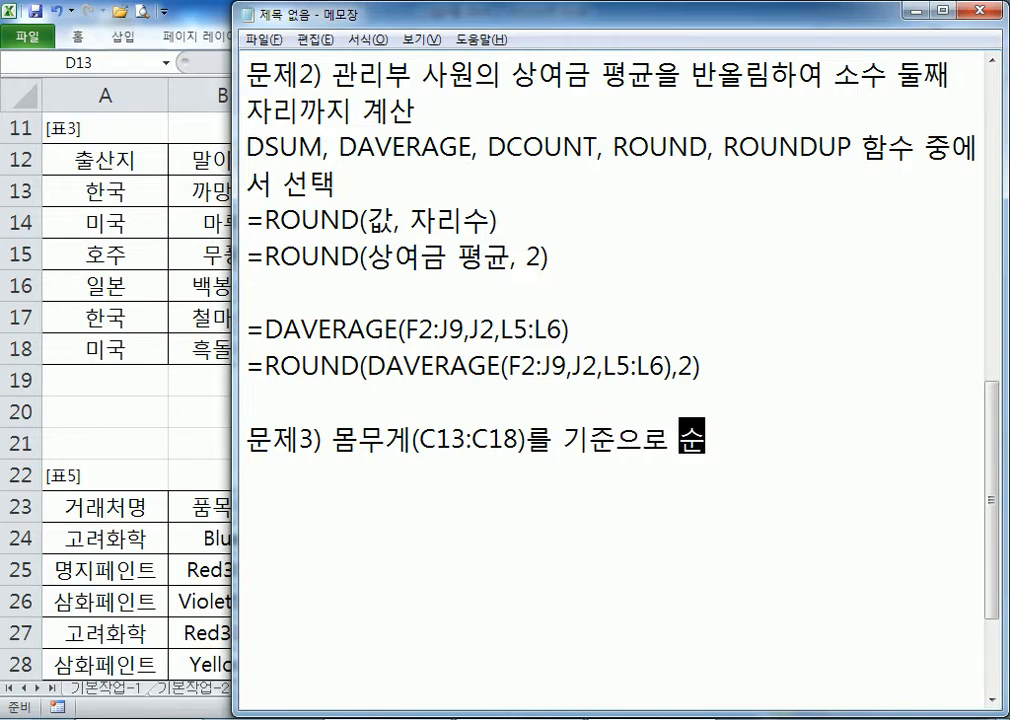
pyautogui.write('위를 구항여')
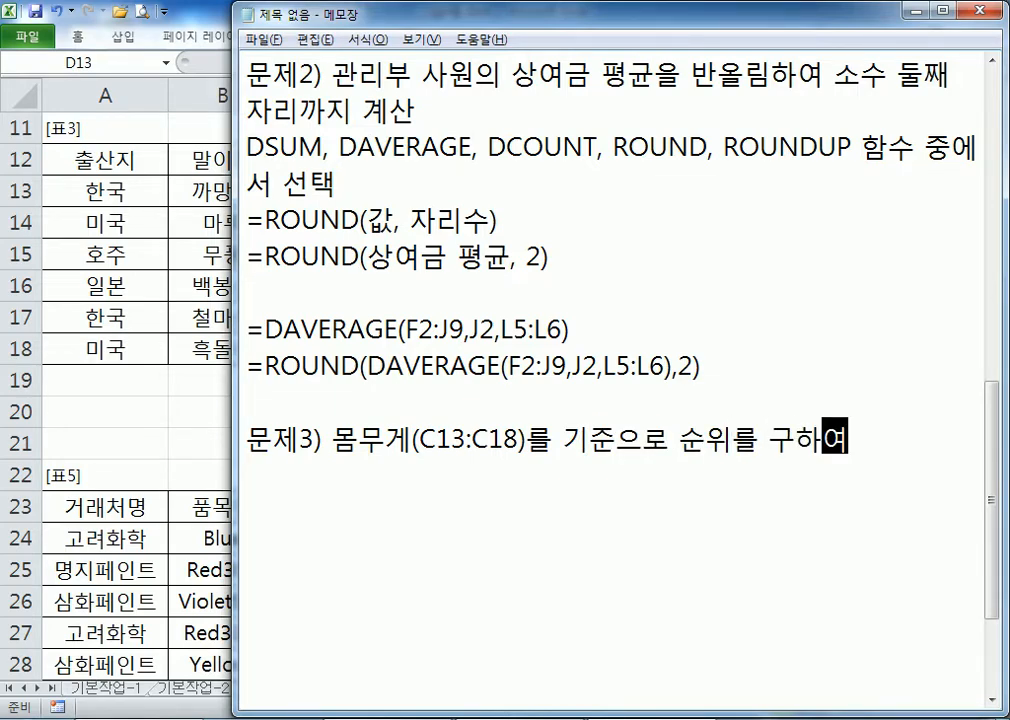
pyautogui.write(' 1')
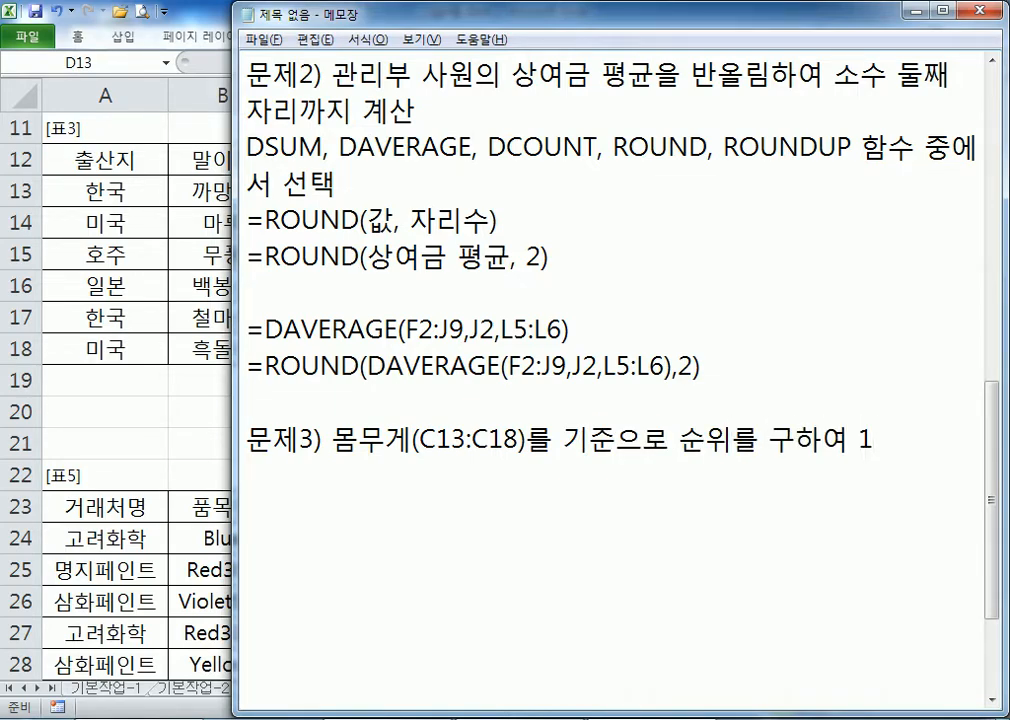
pyautogui.write('~2위는')
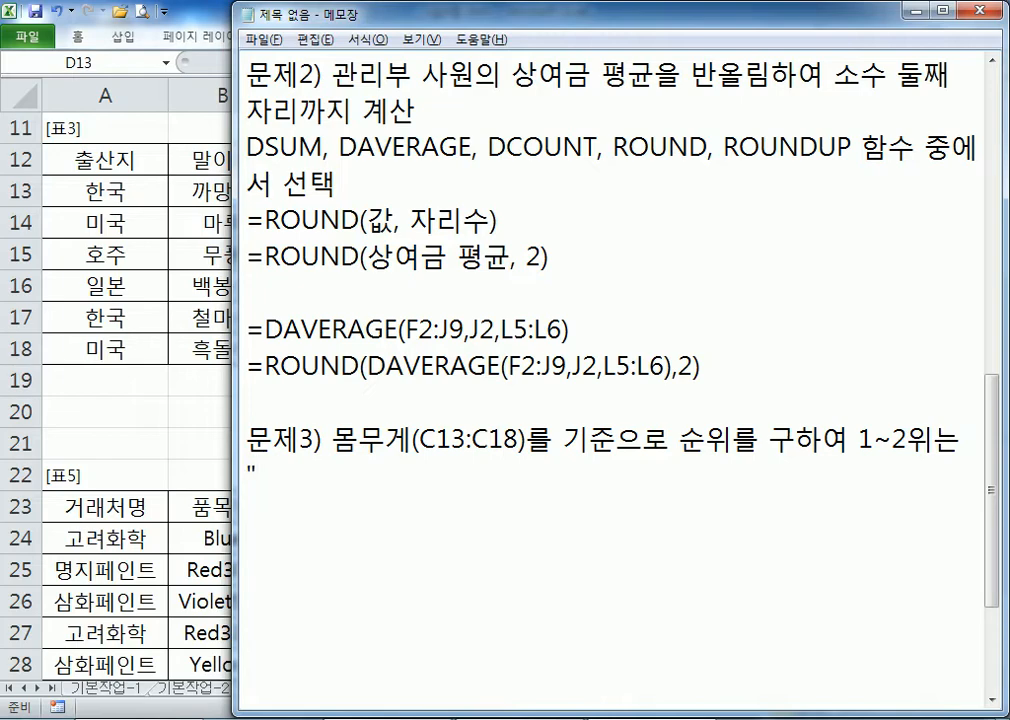
pyautogui.write('A')
pyautogui.write('"')
pyautogui.write('.')
pyautogui.press('BackSpace')
pyautogui.press('BackSpace')
# - Complete the 문제3) statement with ", 3~4위는 "B", 5~6위는 "C"를 판정" and start a new line
pyautogui.write(', 3~4DNL')
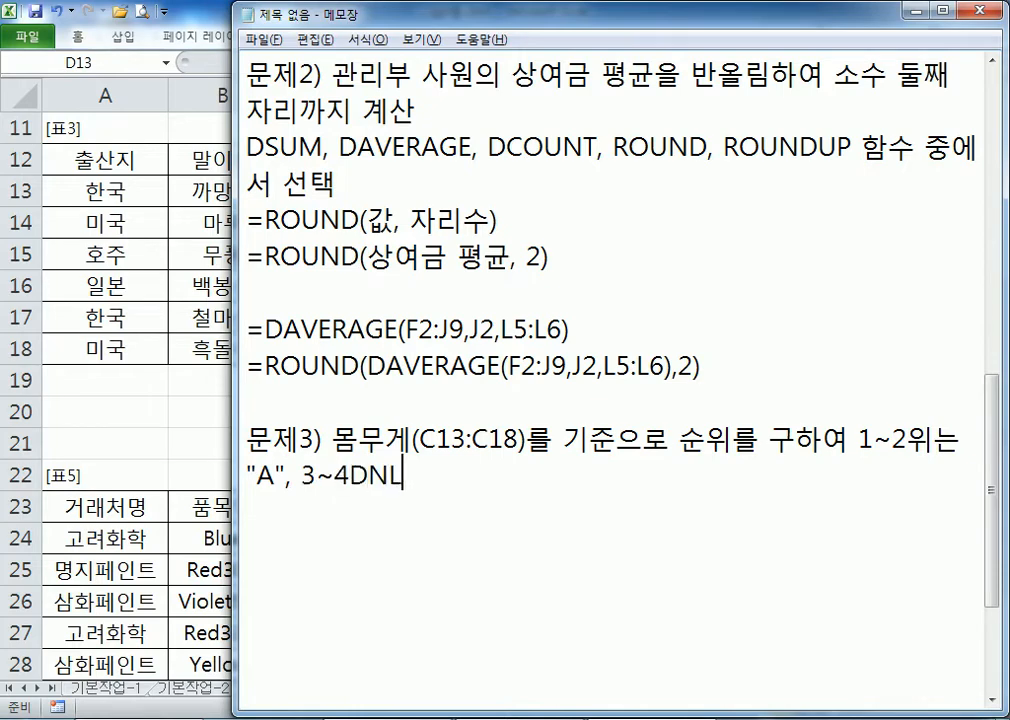
pyautogui.press('BackSpace')
pyautogui.press('BackSpace')
pyautogui.press('BackSpace')
pyautogui.write('위는 "')
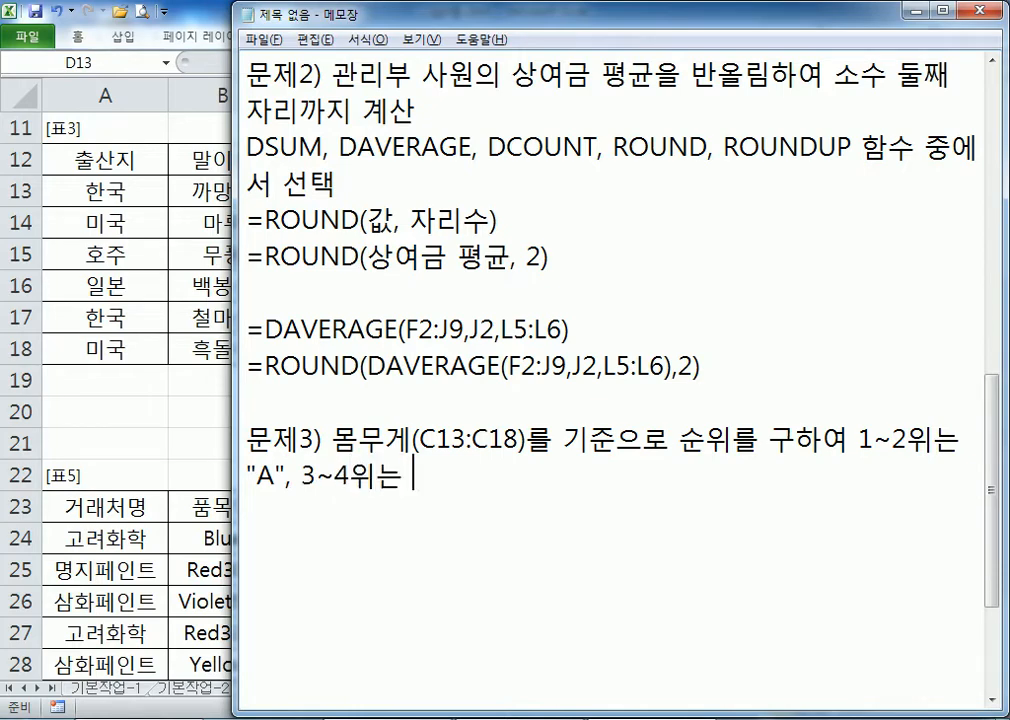
pyautogui.write('B", 5~6위;')
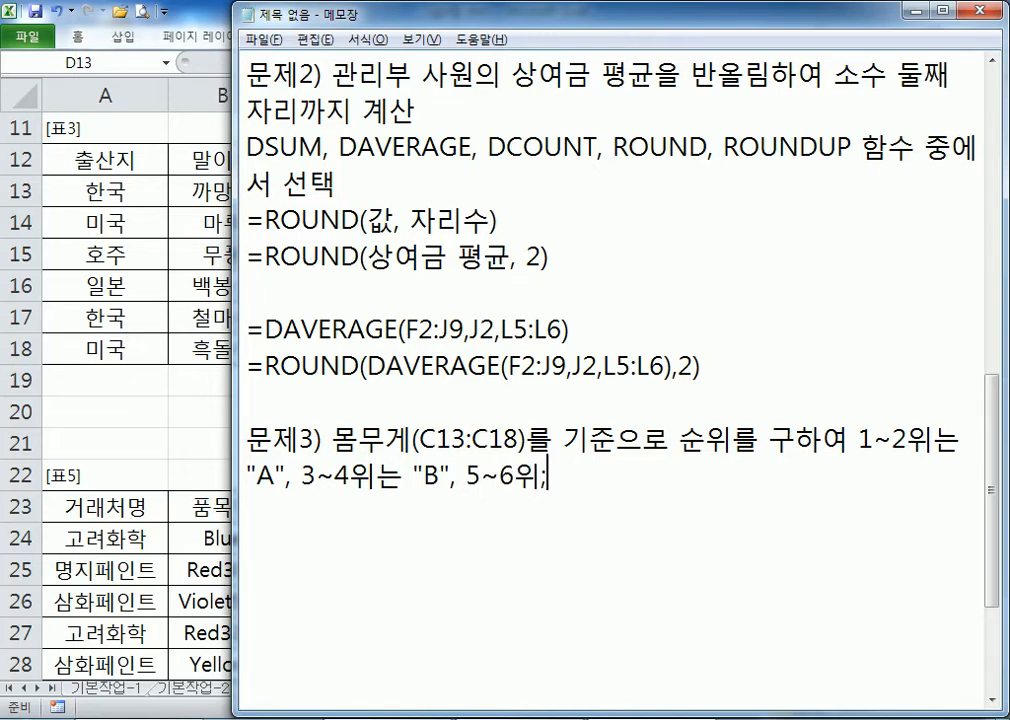
pyautogui.press('BackSpace')
pyautogui.write('는 "')
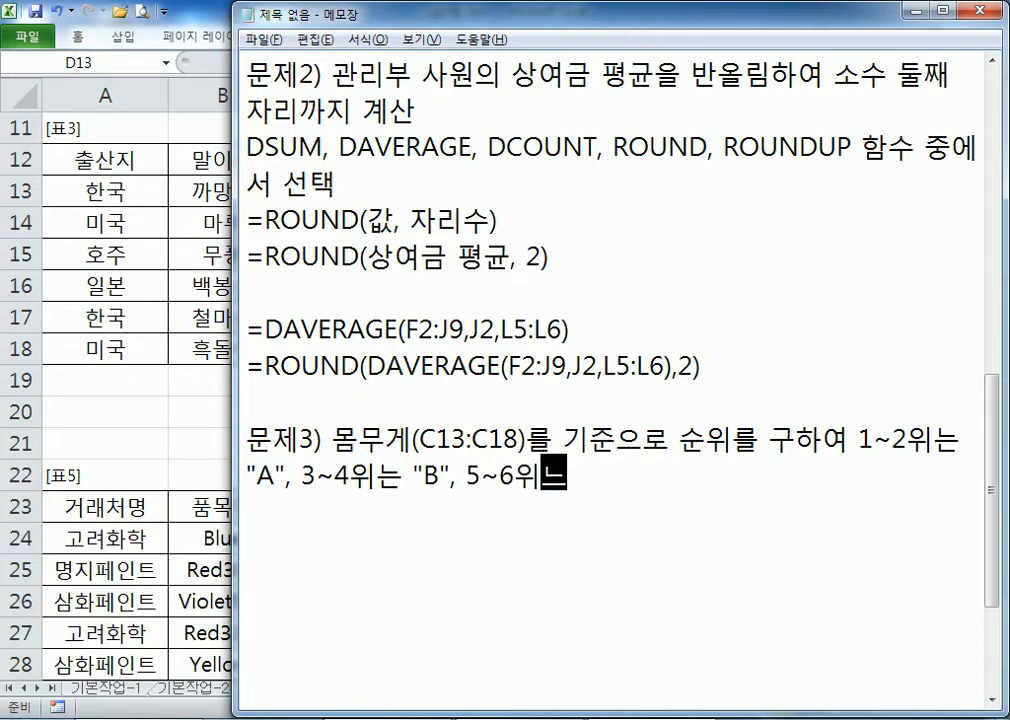
pyautogui.write('C"')
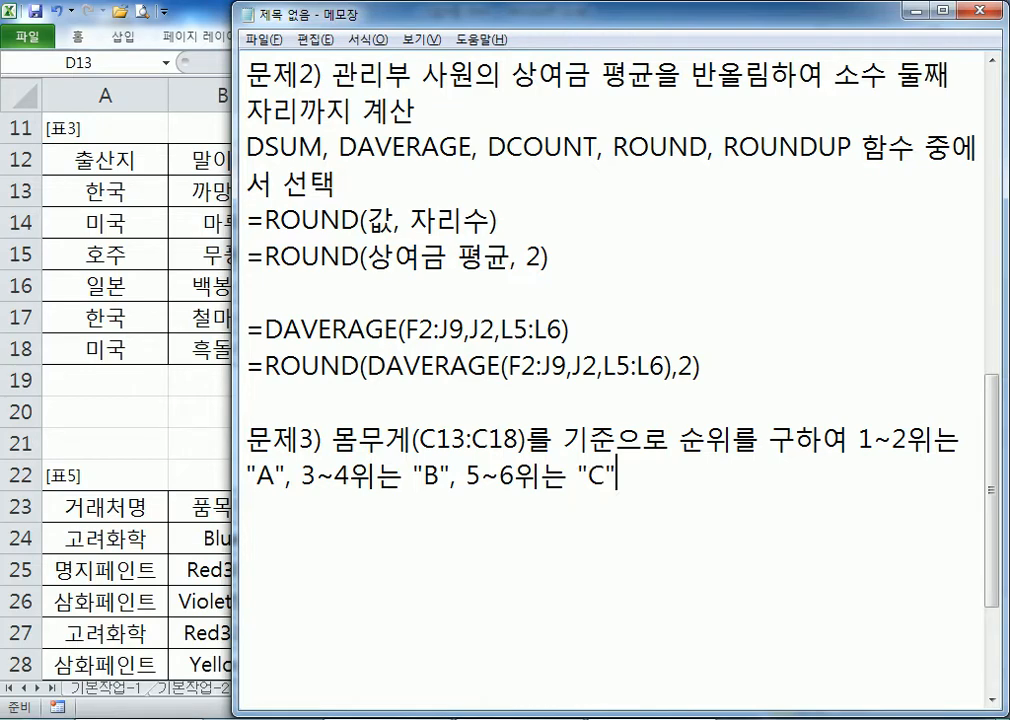
pyautogui.write('를 판정')
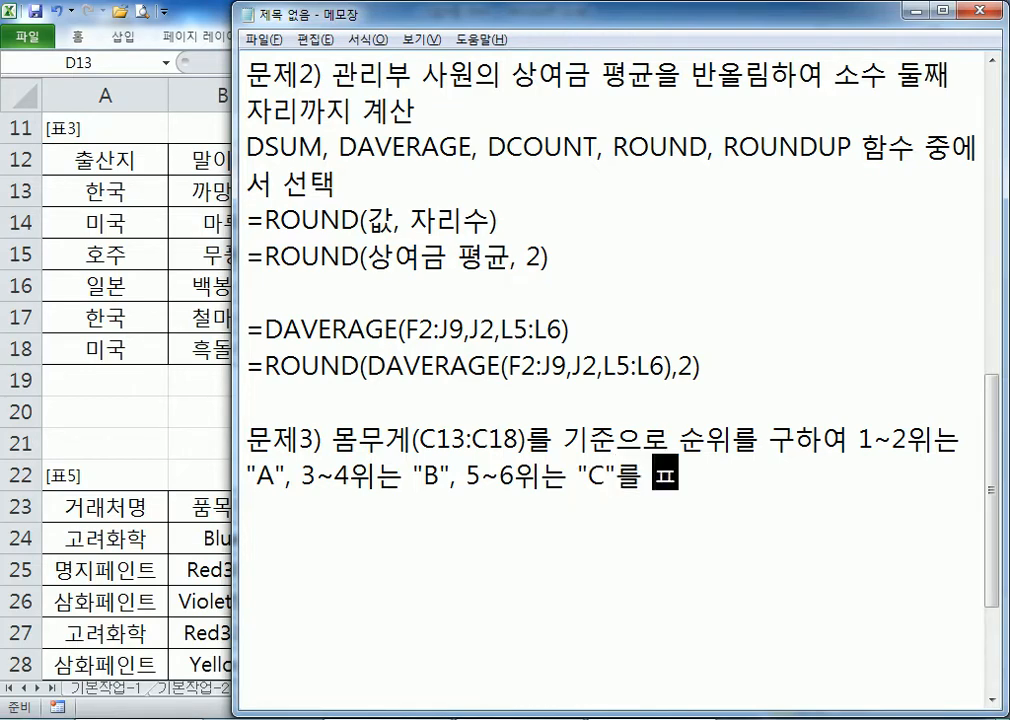
pyautogui.press('Return')
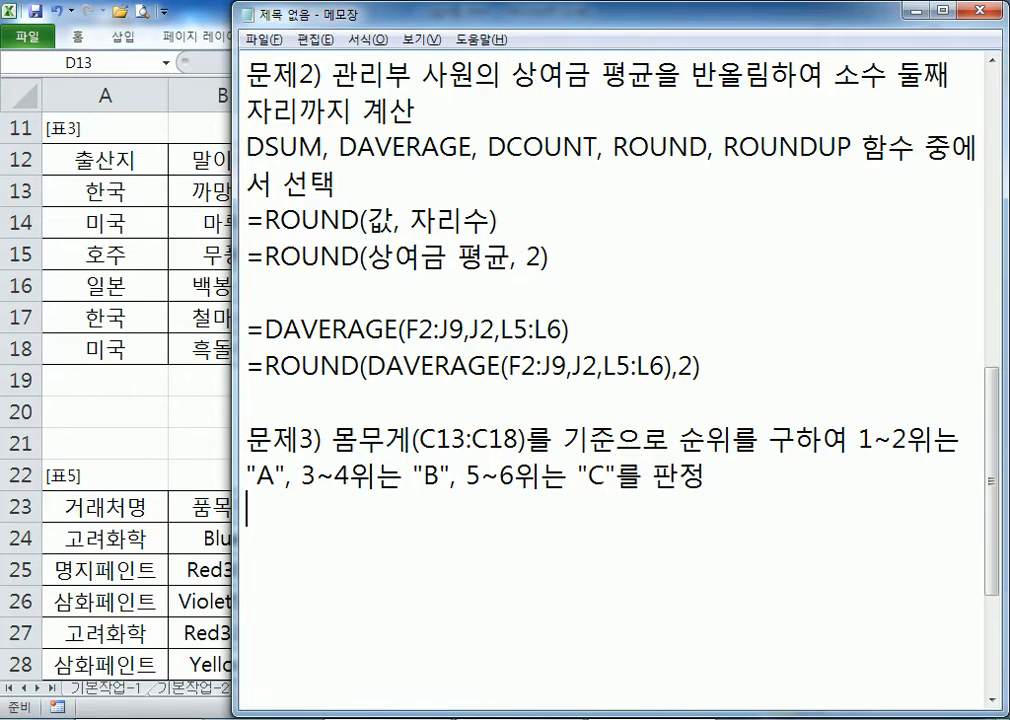
# - Add the ranking condition "몸무게가 많은 것이 1위" on its own line below the 문제3) statement
pyautogui.write('몸무게가 많')
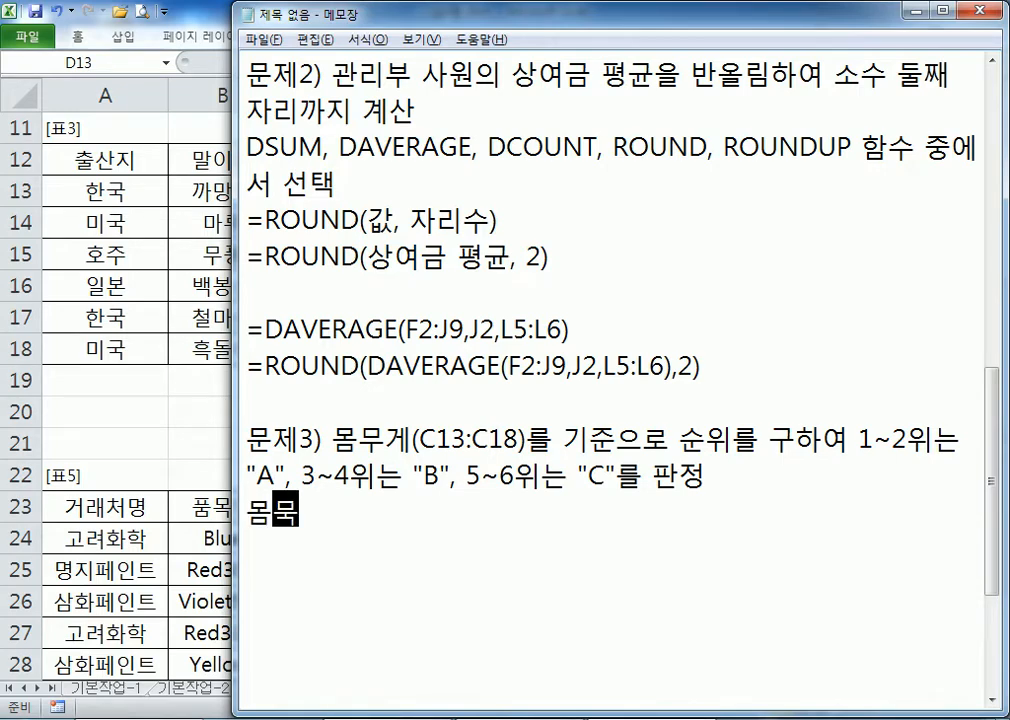
pyautogui.write('은 ')
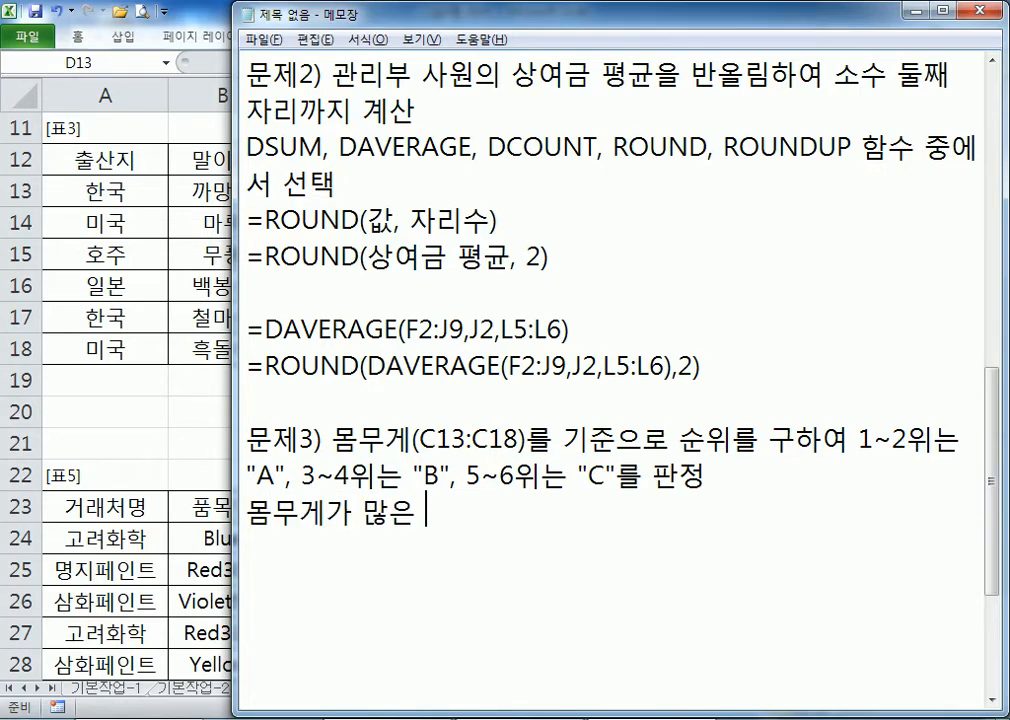
pyautogui.write('것이 1위')
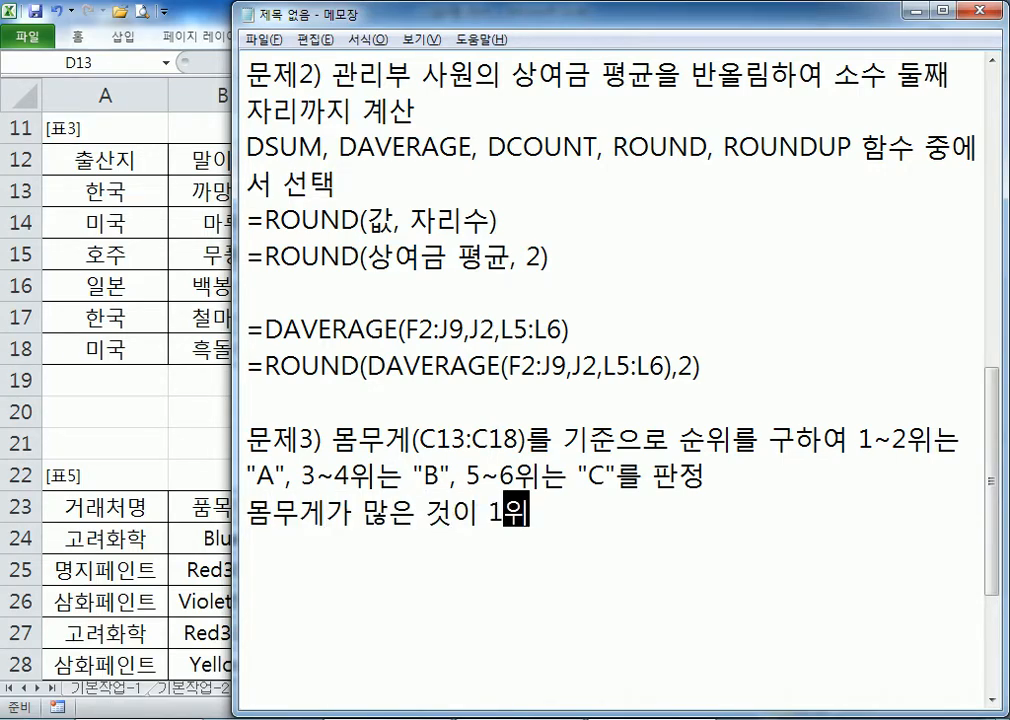
pyautogui.press('Return')
# - Note the required functions as "CHOOSE, RANK 함수를 사용" on the line below the ranking condition
pyautogui.write('CHOOSE')
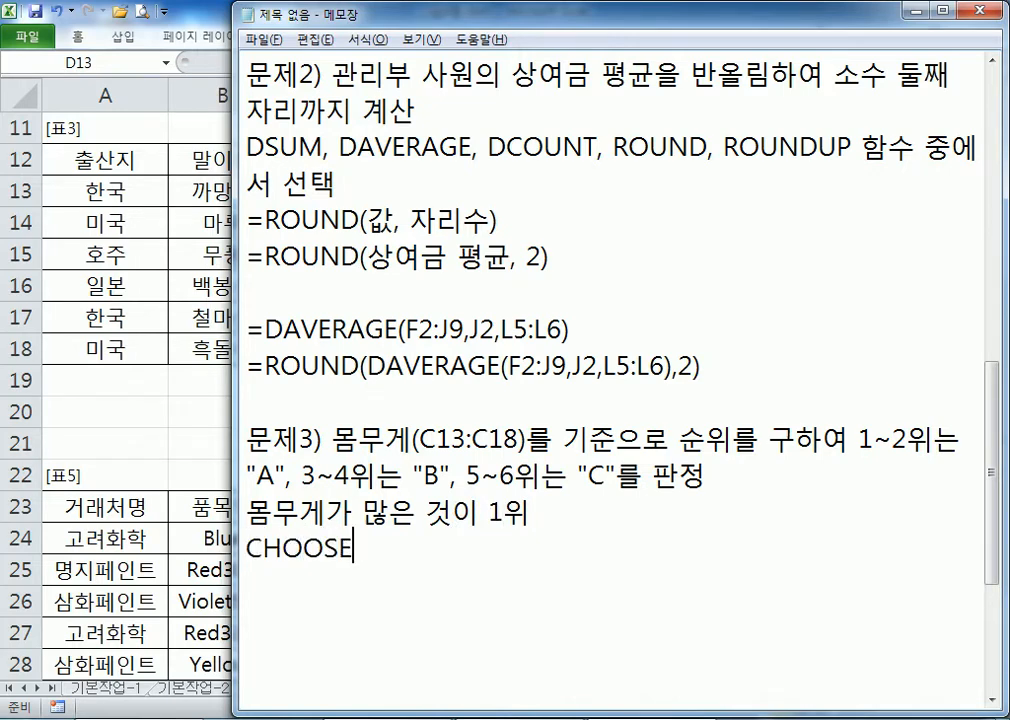
pyautogui.write(', RAN')
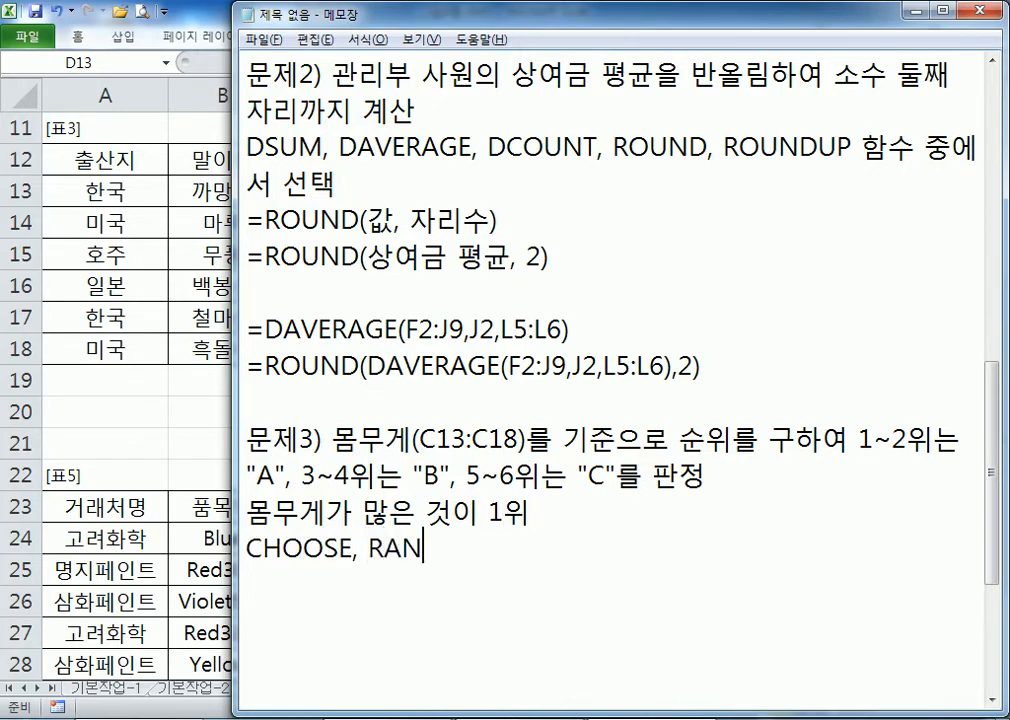
pyautogui.write('K 함')
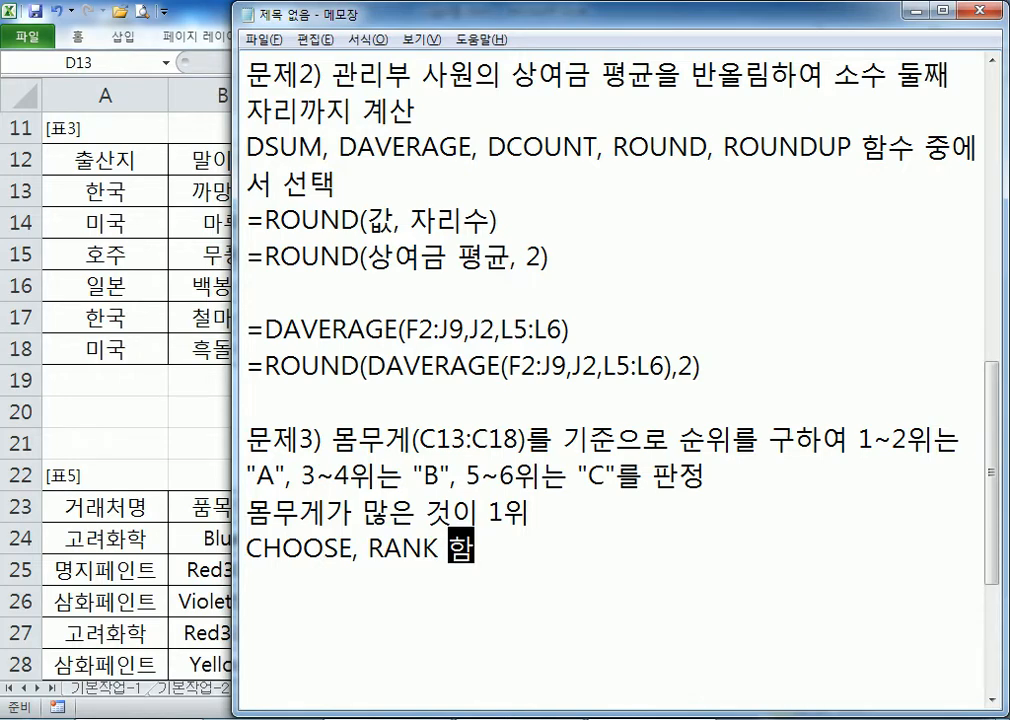
pyautogui.write('수르를 사용')
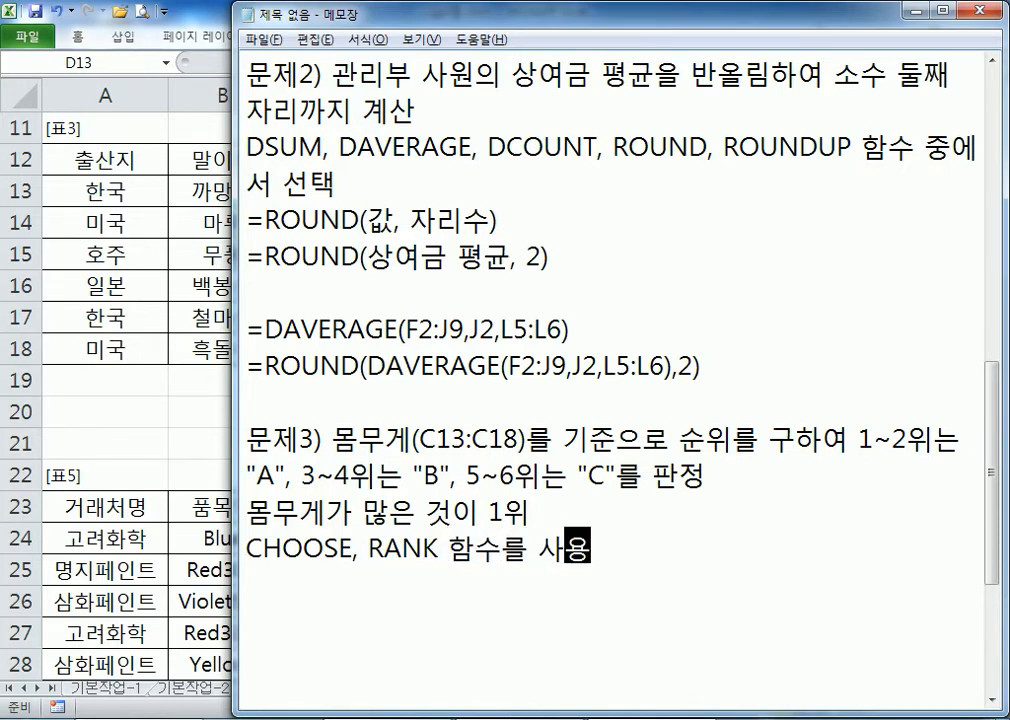
pyautogui.press('Return')
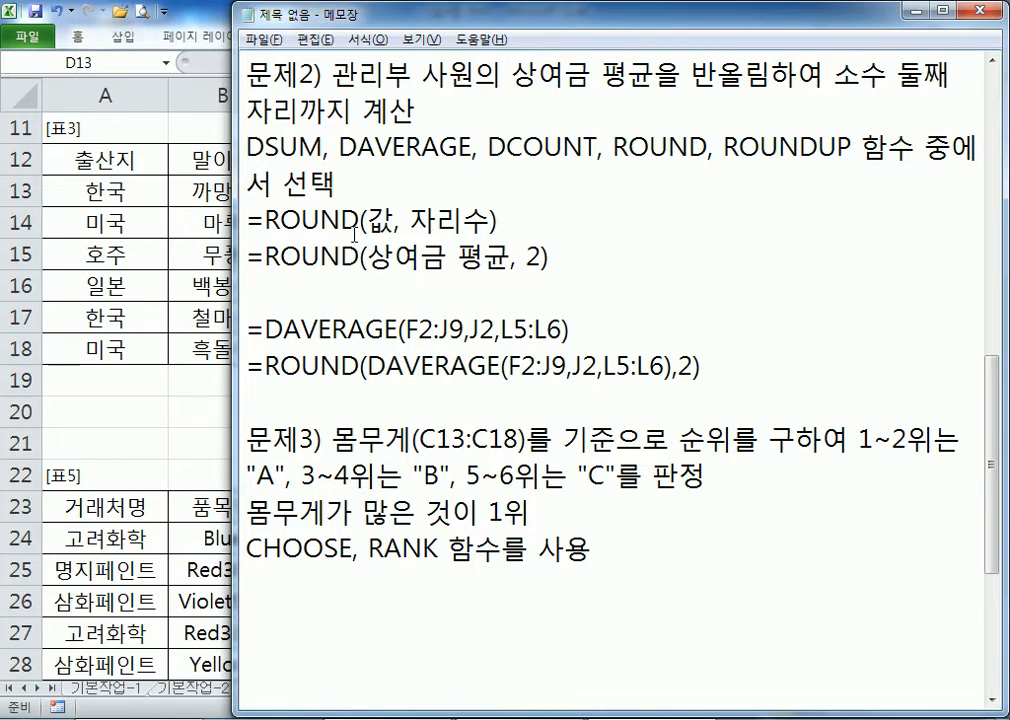
# - Write the outline formula =CHOOSE(순위, "A", "A", "B", "B", "C", "C") below the functions line, leaving a blank line after it
pyautogui.scroll(-3, 355, 233)
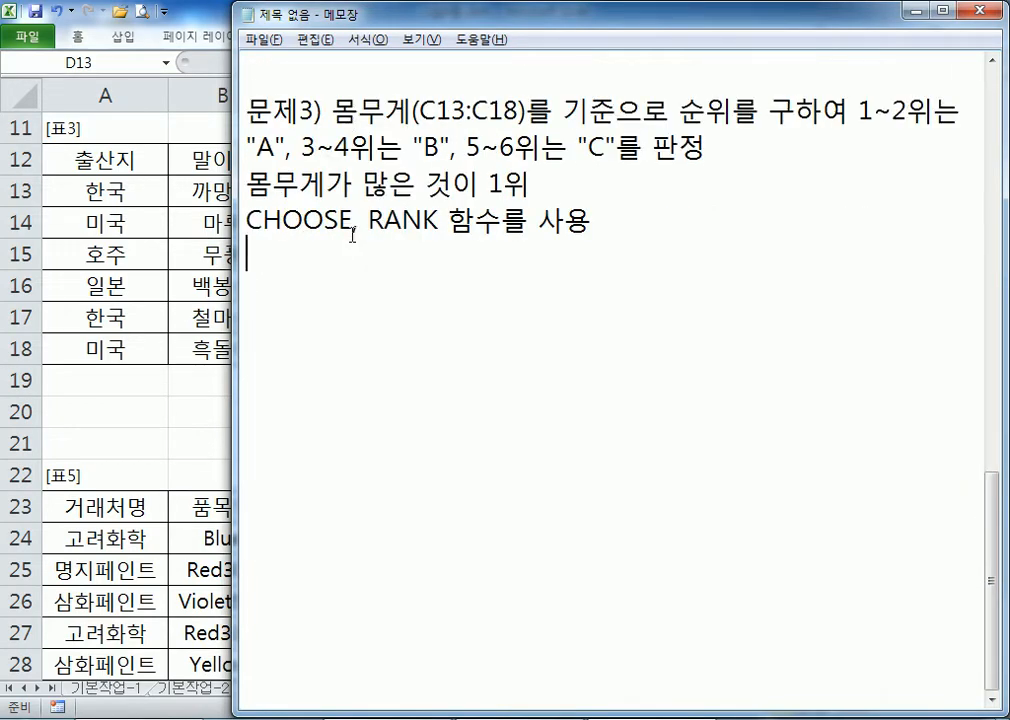
pyautogui.write('=CHOOSE(')
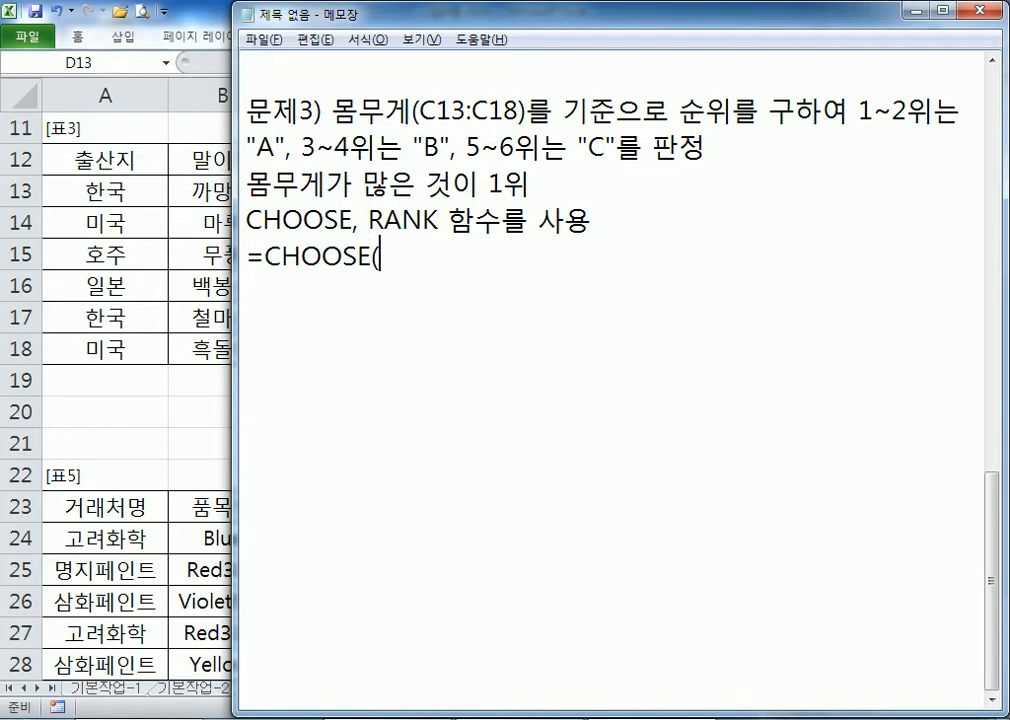
pyautogui.write('순ㅇ위')
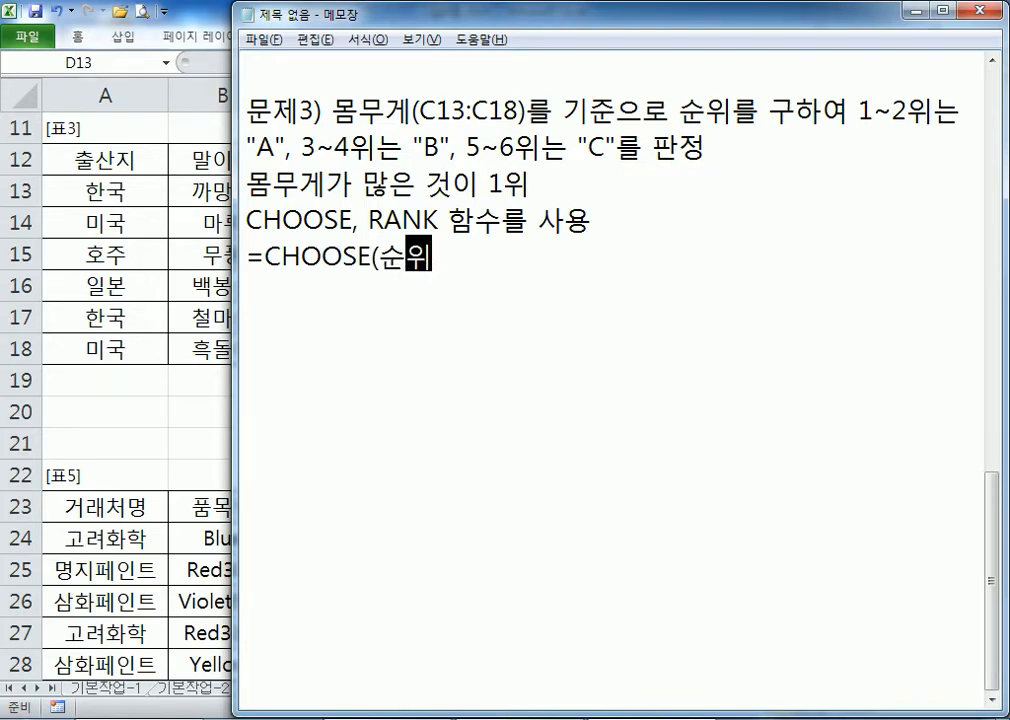
pyautogui.write(', "')
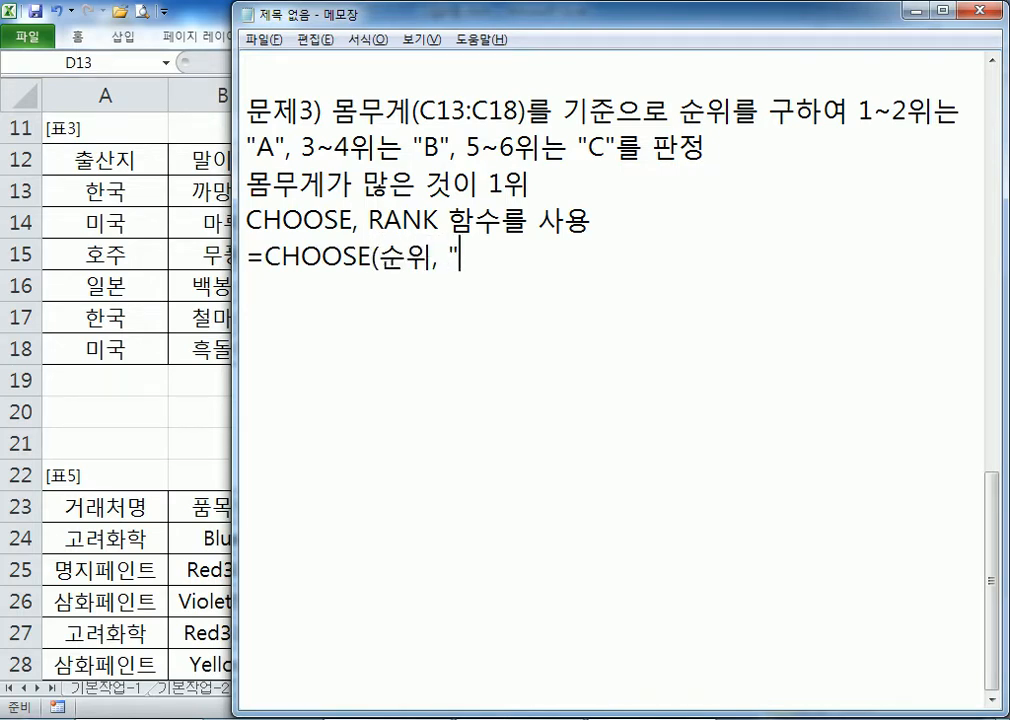
pyautogui.write('ㅁ')
pyautogui.press('BackSpace')
pyautogui.write('A", "A", "')
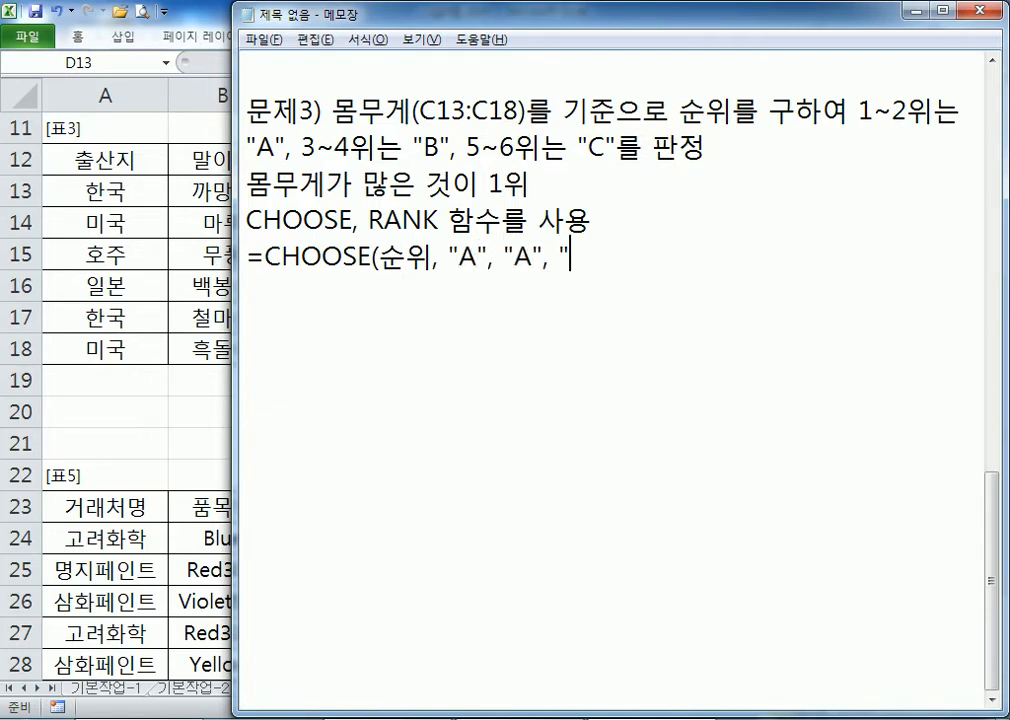
pyautogui.write('B",')
pyautogui.press('BackSpace')
pyautogui.press('BackSpace')
pyautogui.write(', "B", ')
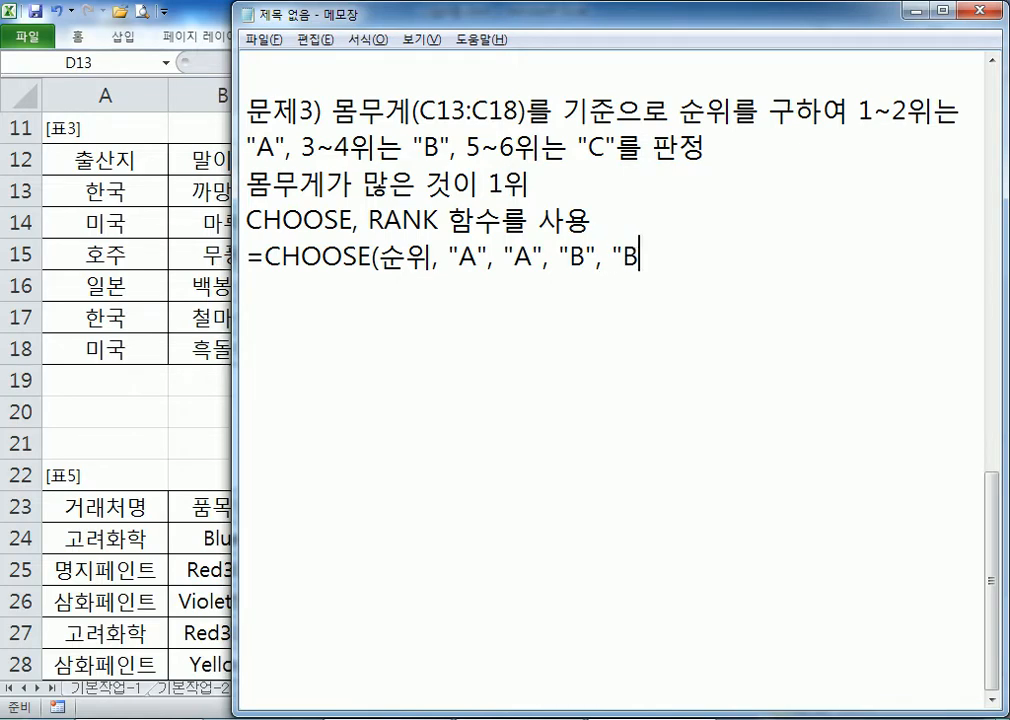
pyautogui.write('"C", "C"')
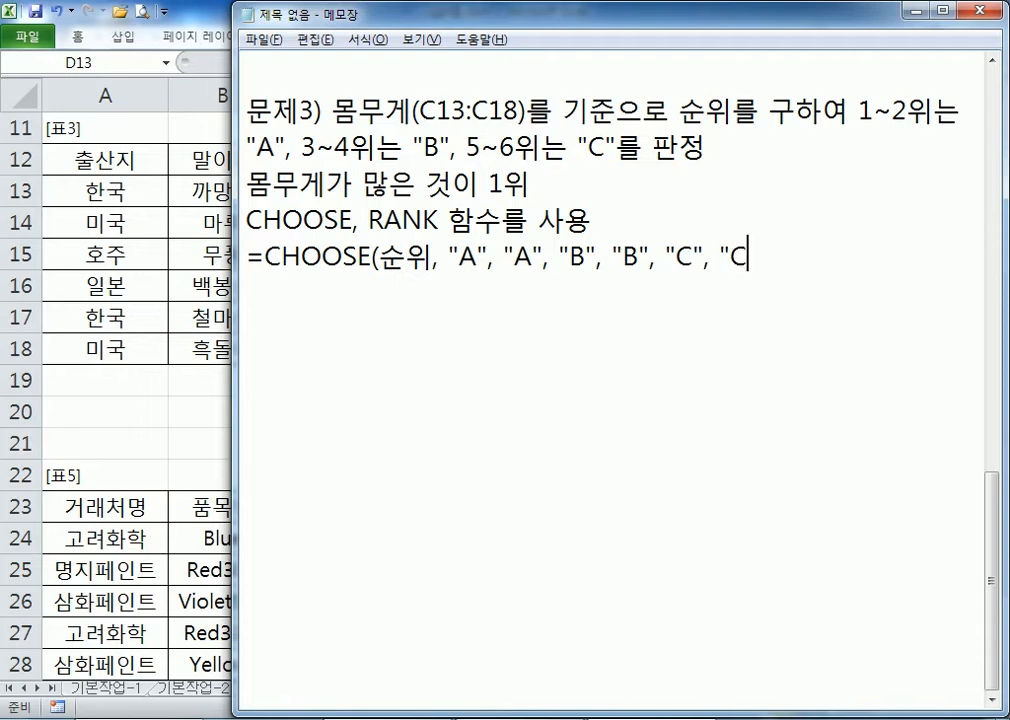
pyautogui.write(')')
pyautogui.press('Return')
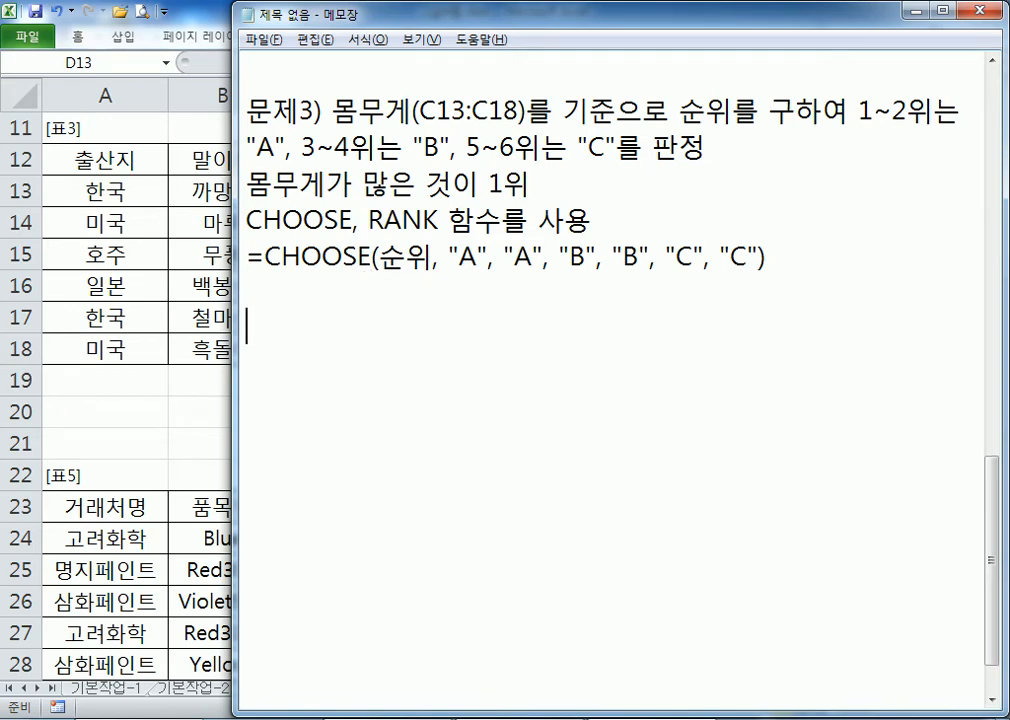
# - Write the ranking formula =RANK(C13, C13:C18) below the CHOOSE outline in the notes
pyautogui.write('=RANK(')
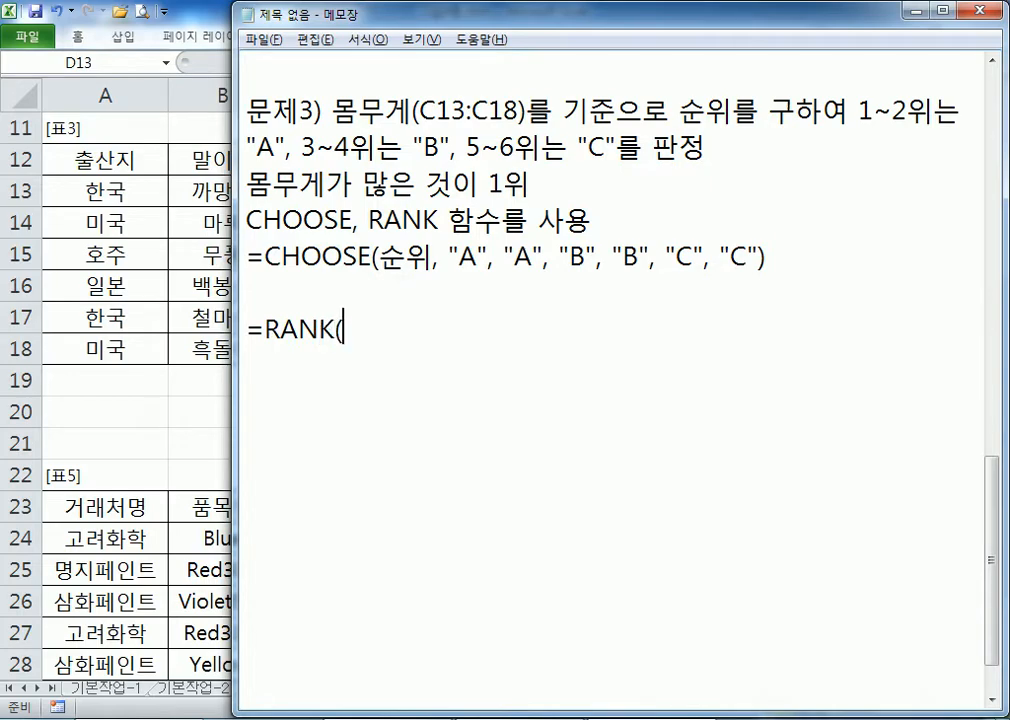
pyautogui.write('C13, C')
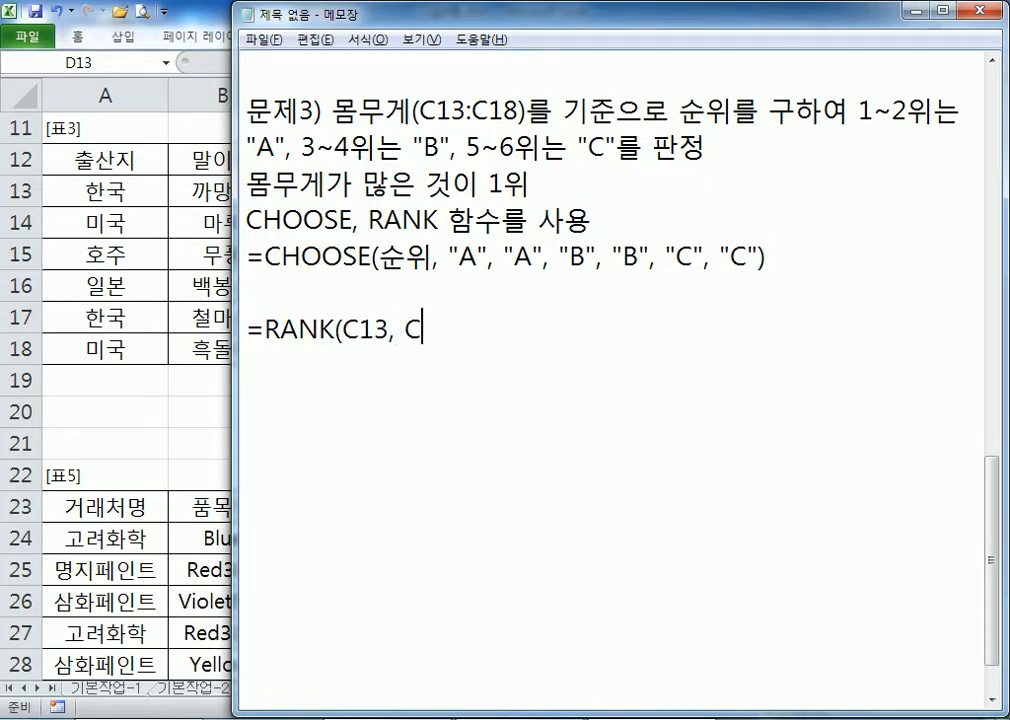
pyautogui.write('13:C18)')
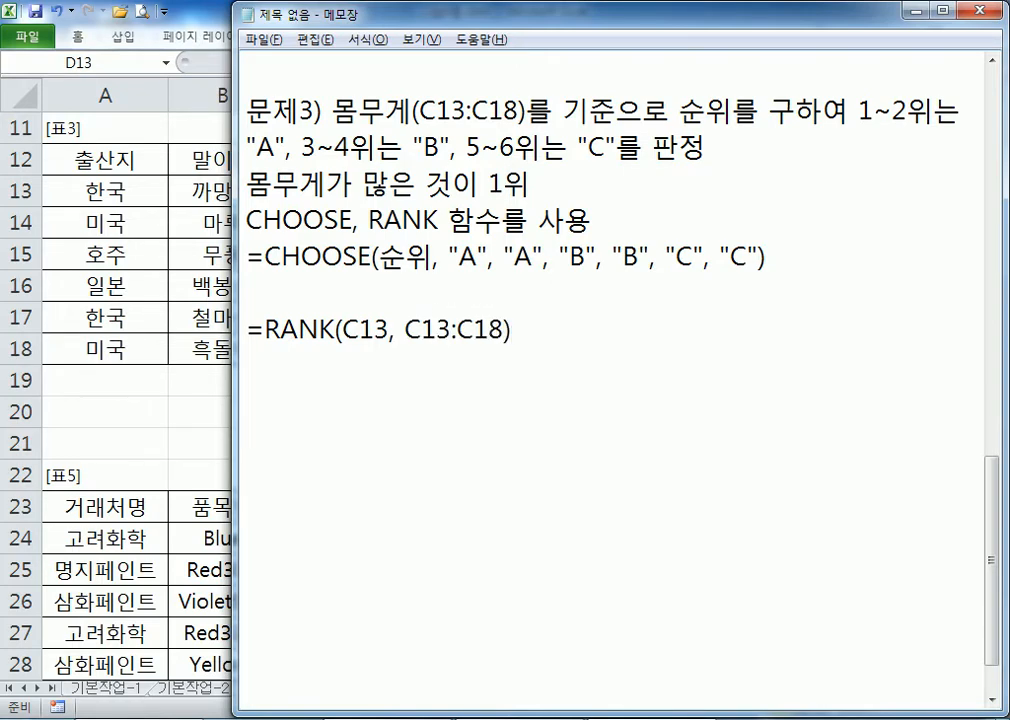
# - Make the range in the notes' RANK formula absolute so it reads =RANK(C13, $C$13:$C$18)
pyautogui.write(',')
pyautogui.press('BackSpace')
pyautogui.press('BackSpace')
pyautogui.press('Left')
pyautogui.press('Left')
pyautogui.press('Left')
pyautogui.press('Left')
pyautogui.press('Left')
pyautogui.press('Left')
pyautogui.press('Left')
pyautogui.write('$')
pyautogui.press('Right')
pyautogui.write('$')
pyautogui.press('Right')
pyautogui.press('Right')
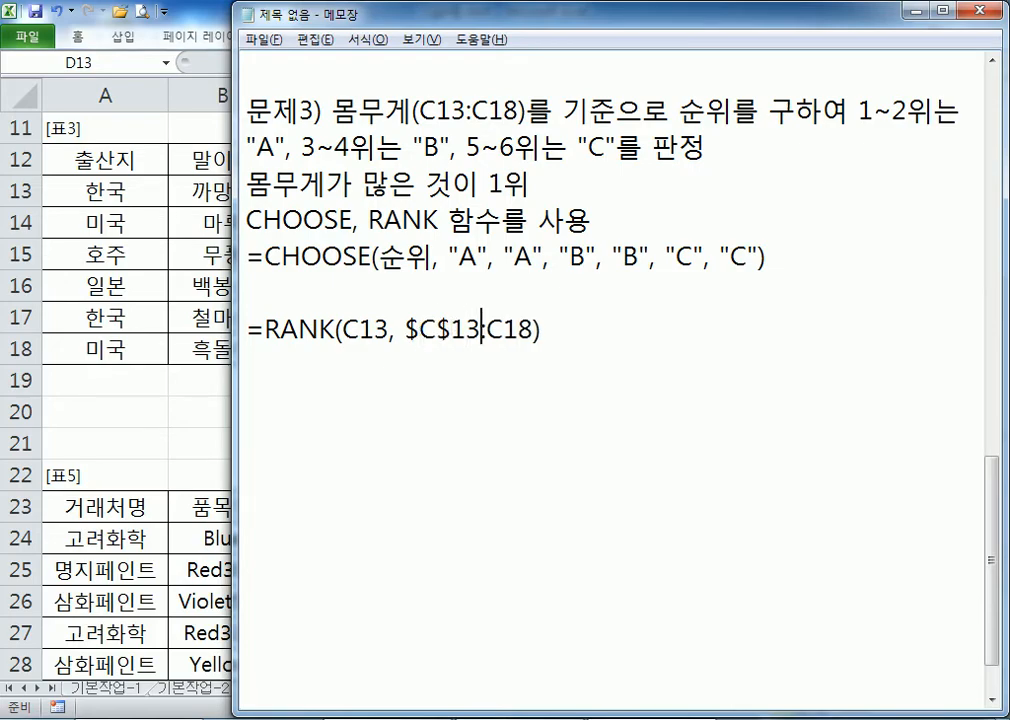
pyautogui.press('Right')
pyautogui.write('$')
pyautogui.press('Right')
pyautogui.write('$')
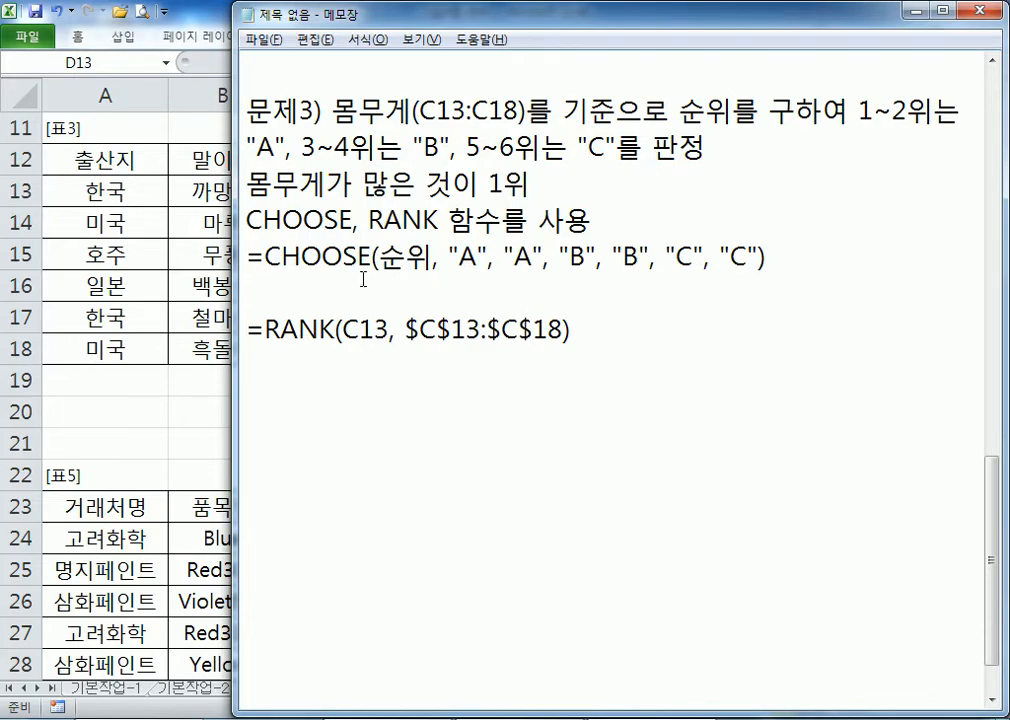
# - Remove the blank line above the RANK formula and copy the CHOOSE outline onto the line below it
pyautogui.press('BackSpace')
pyautogui.press('Right')
pyautogui.hotkey('shift', 'End')
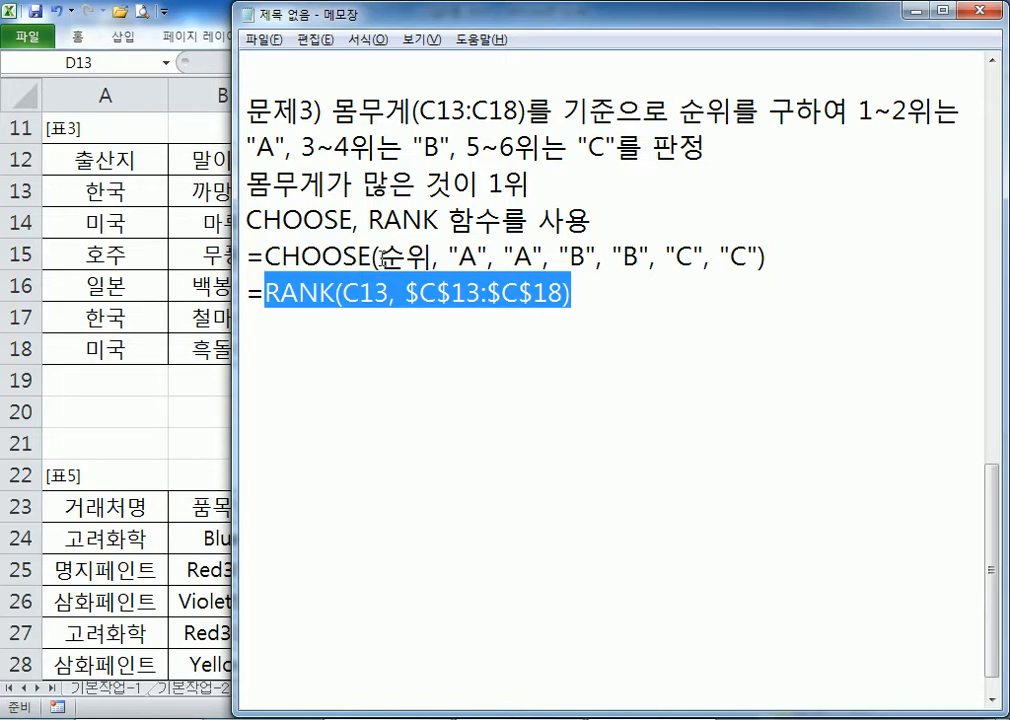
pyautogui.moveTo(385, 258); pyautogui.dragTo(430, 258)
pyautogui.moveTo(252, 259); pyautogui.dragTo(250, 291)
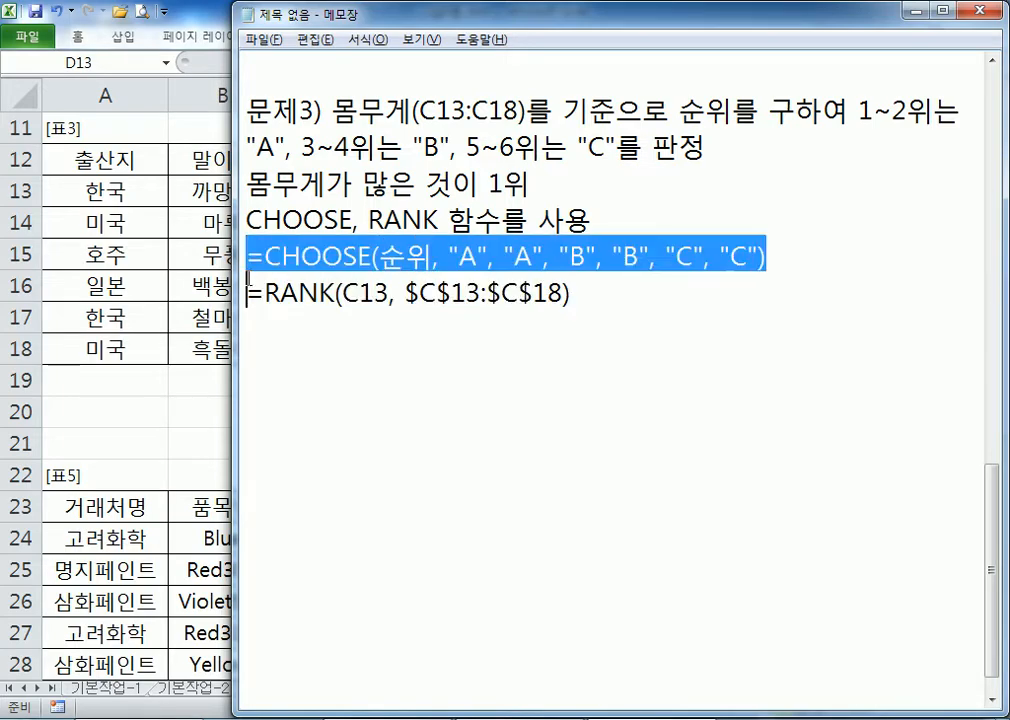
pyautogui.hotkey('ctrl', 'c')
pyautogui.click(261, 328)
pyautogui.hotkey('ctrl', 'v')
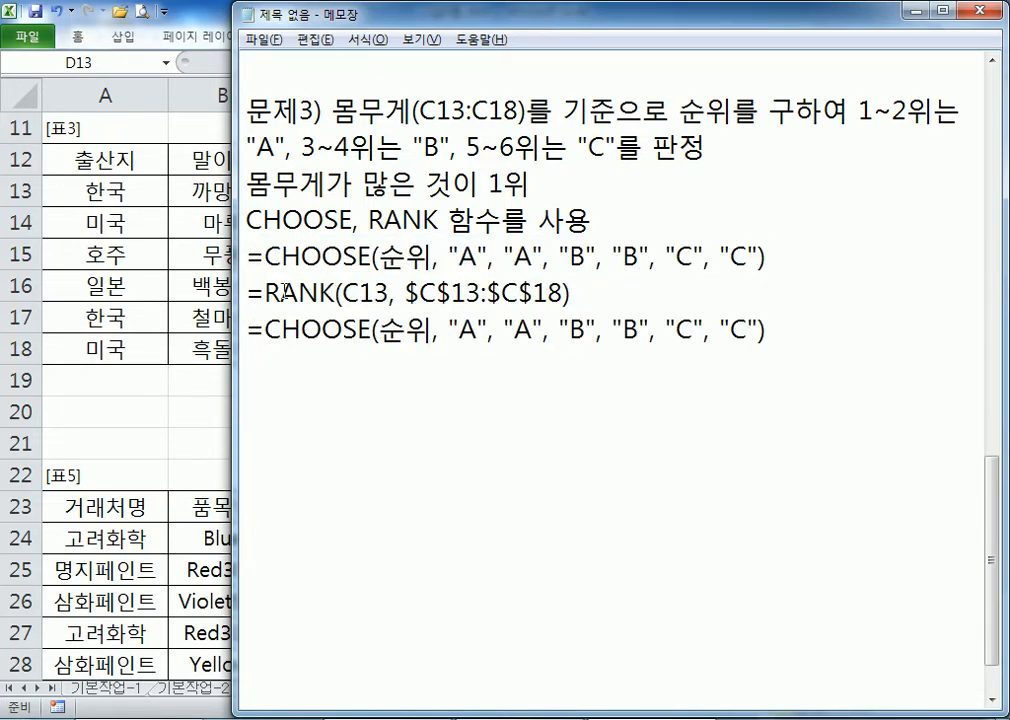
# - Replace 순위 in the copied CHOOSE formula with RANK(C13, $C$13:$C$18) and widen the notes window so it fits on one line
pyautogui.moveTo(264, 292); pyautogui.dragTo(573, 285)
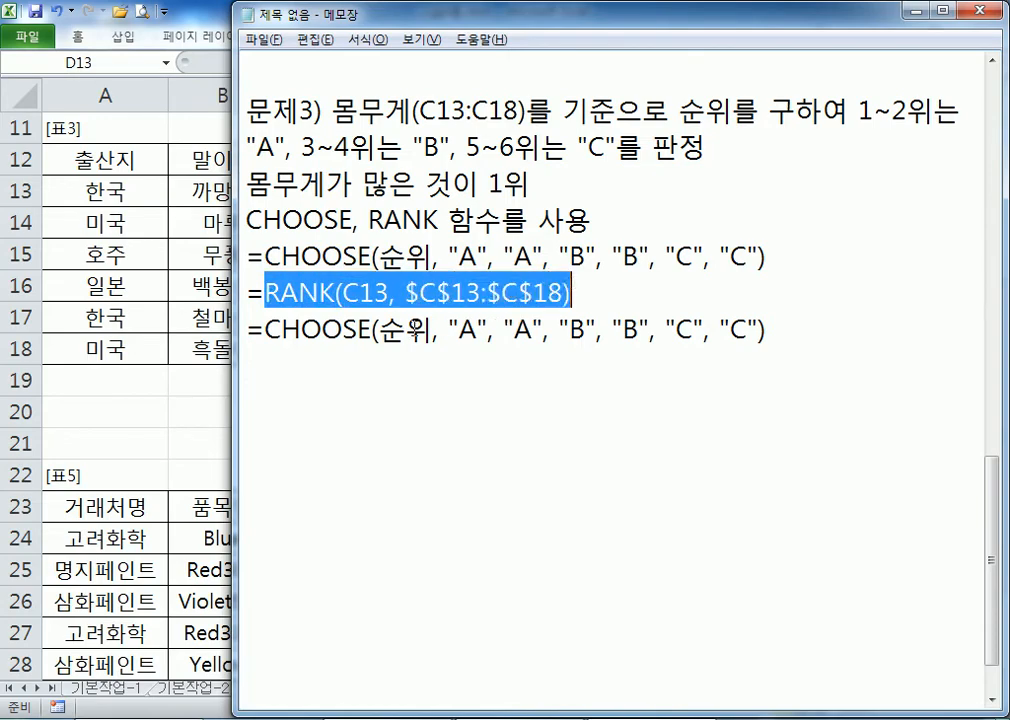
pyautogui.hotkey('ctrl', 'c')
pyautogui.moveTo(375, 330); pyautogui.dragTo(428, 330)
pyautogui.hotkey('ctrl', 'v')
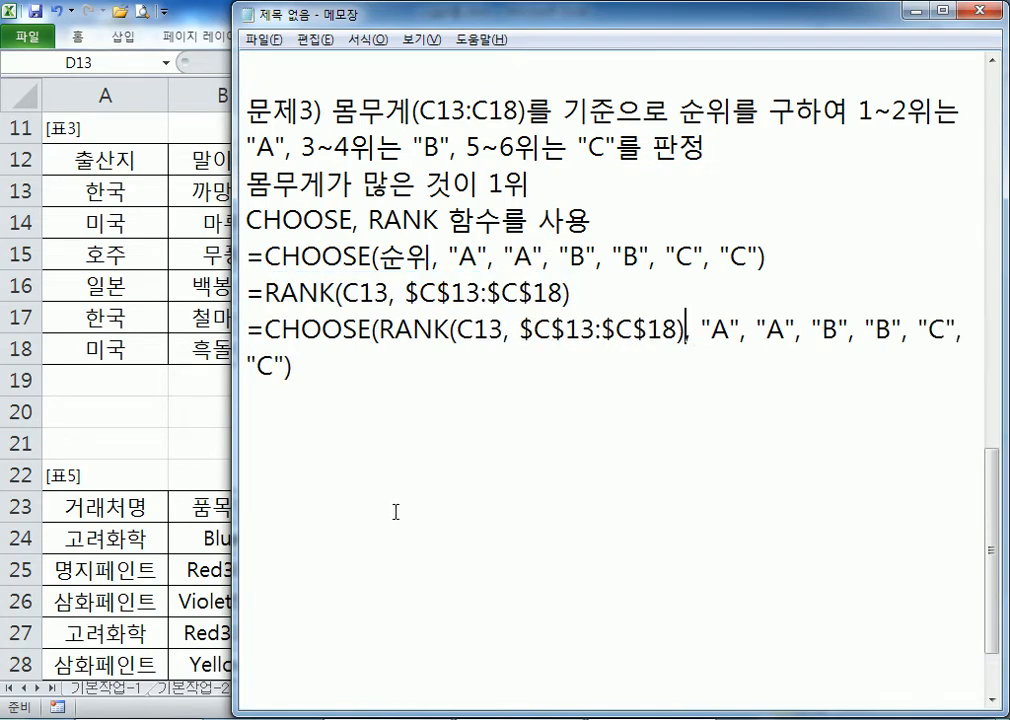
pyautogui.moveTo(234, 461); pyautogui.dragTo(191, 458)
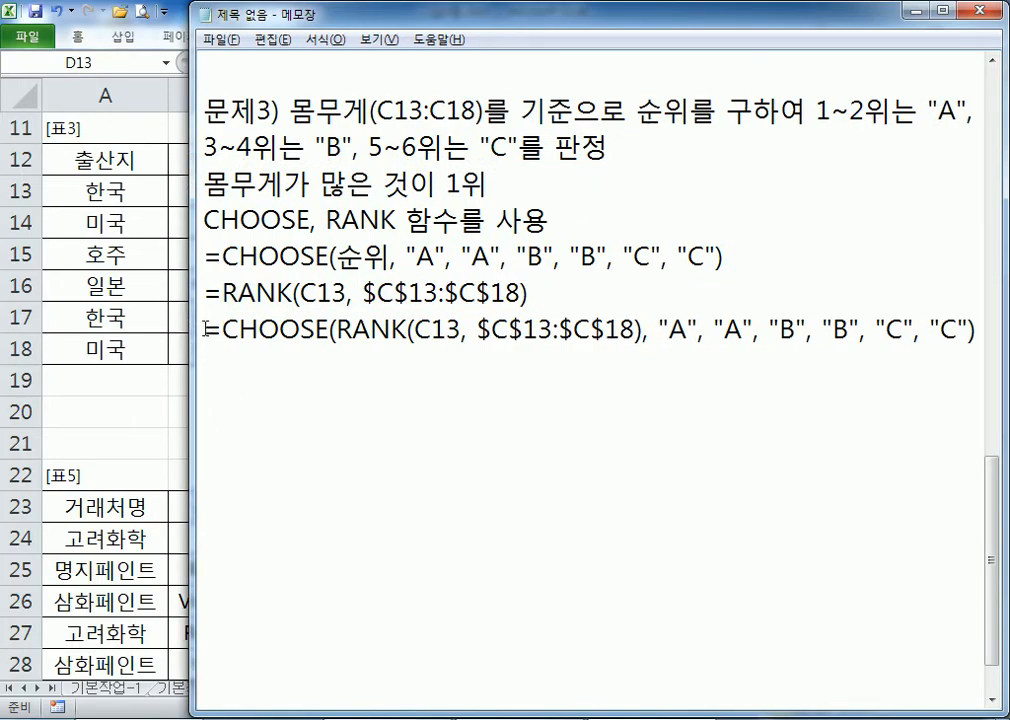
# - Add several blank lines below the combined CHOOSE formula in the notes and review its RANK argument
pyautogui.moveTo(200, 331); pyautogui.dragTo(975, 333)
pyautogui.click(955, 365)
pyautogui.press('Return')
pyautogui.press('Return')
pyautogui.press('Return')
pyautogui.press('Return')
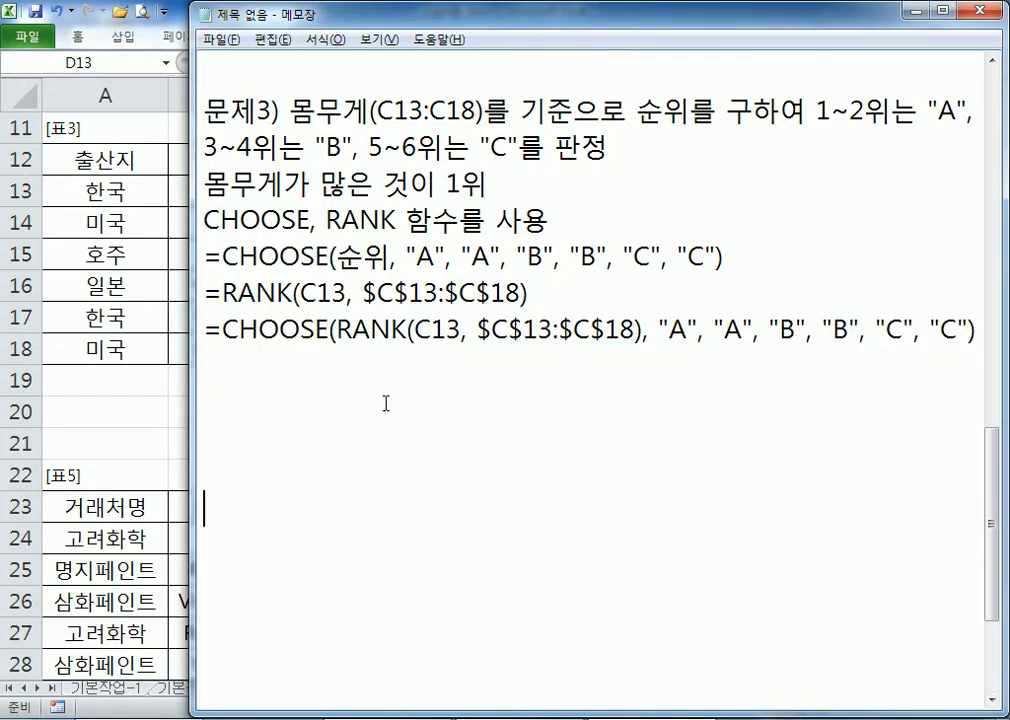
pyautogui.click(304, 395)
pyautogui.moveTo(338, 333); pyautogui.dragTo(640, 330)
pyautogui.click(289, 328)
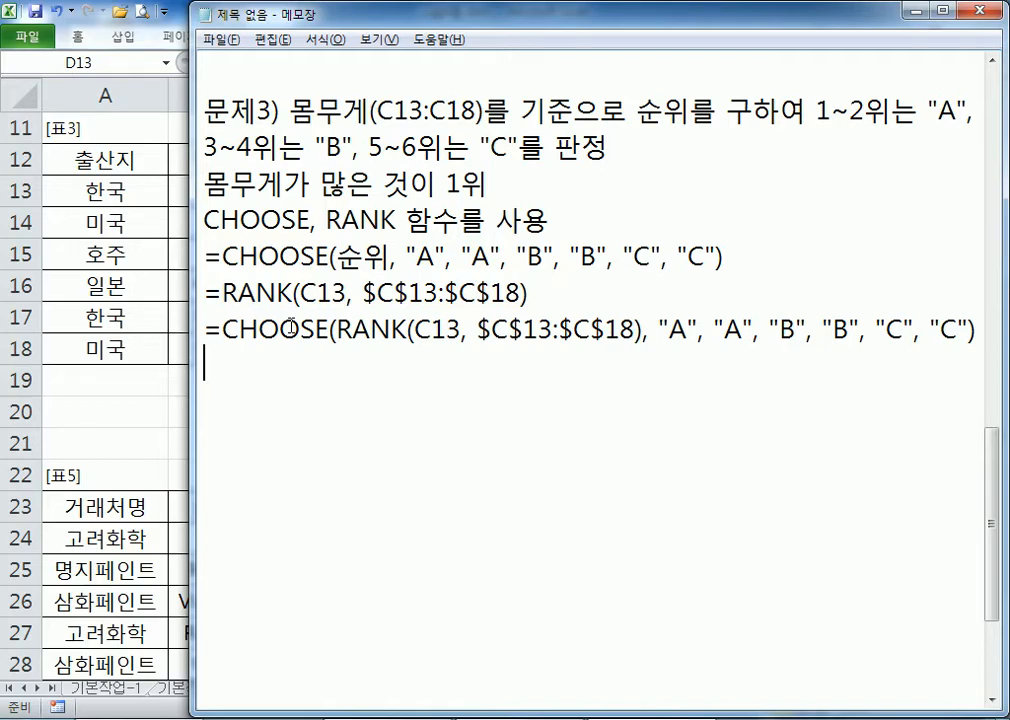
# - Switch to Excel and enter =RANK(C13,$C$13:$C$18) in cell D13 of 표3's 판정 column, omitting the order argument
pyautogui.hotkey('alt', 'Tab')
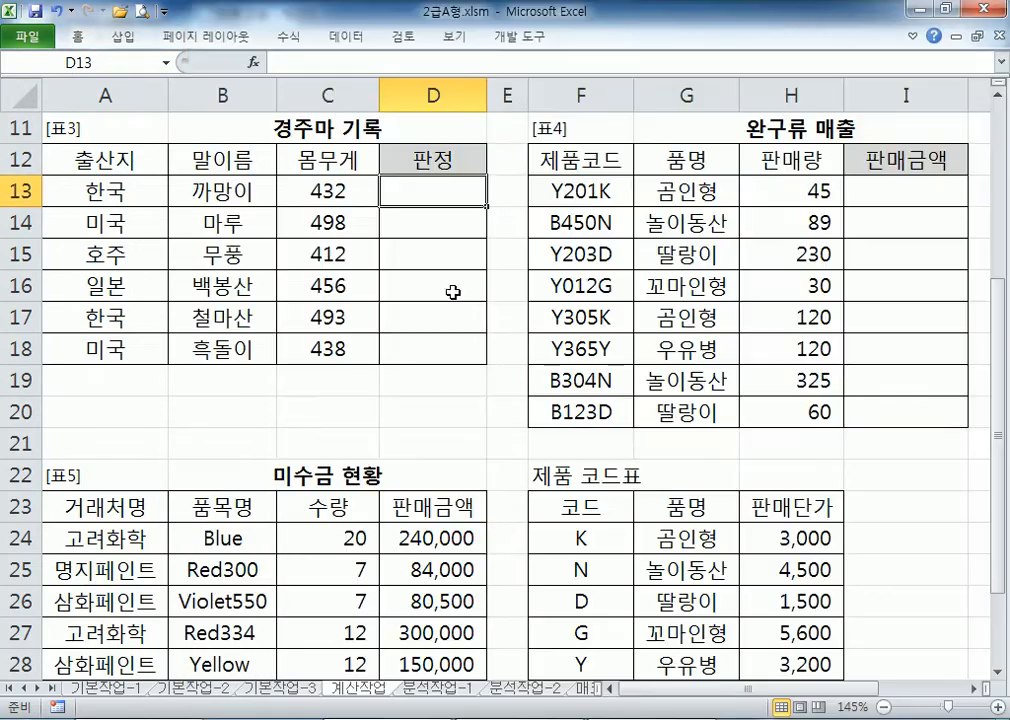
pyautogui.write('=')
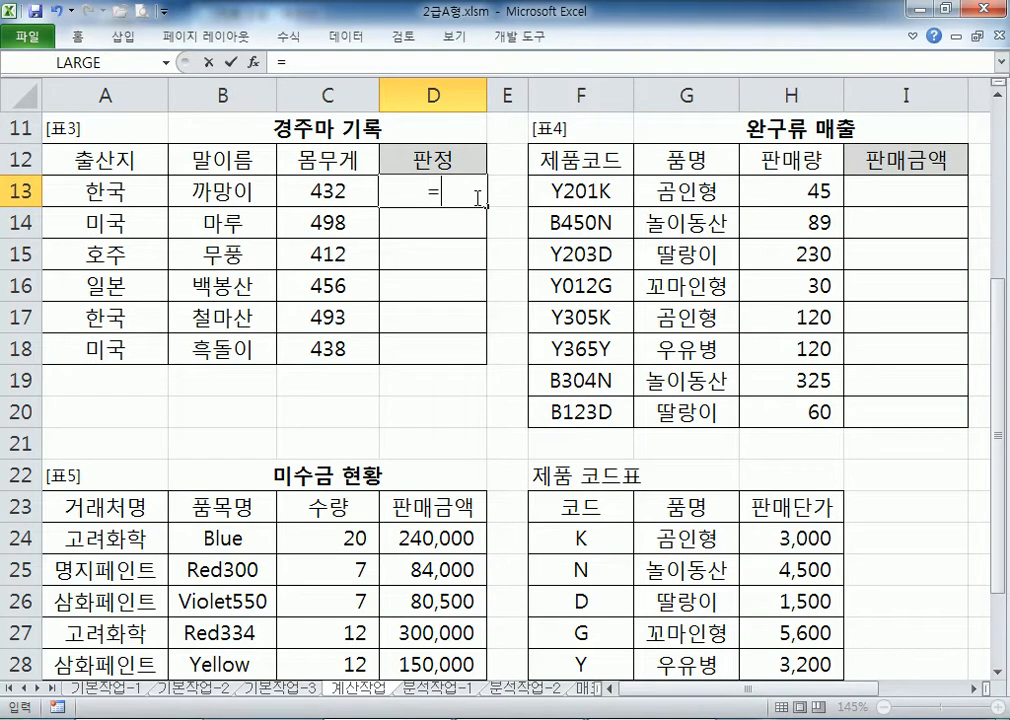
pyautogui.write('RANK(')
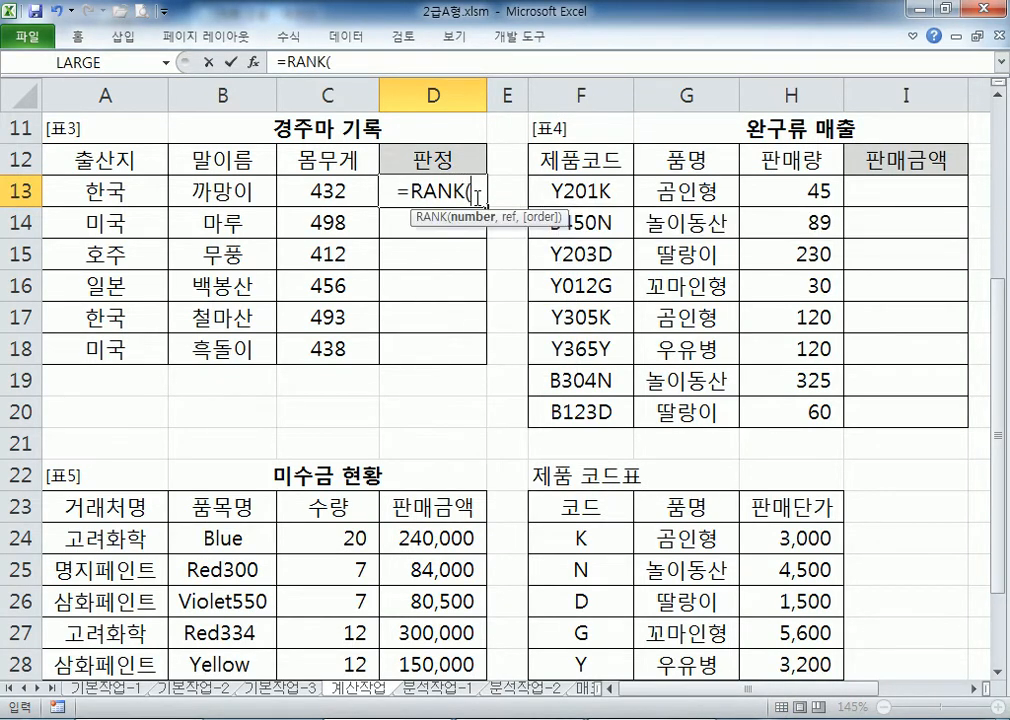
pyautogui.click(349, 185)
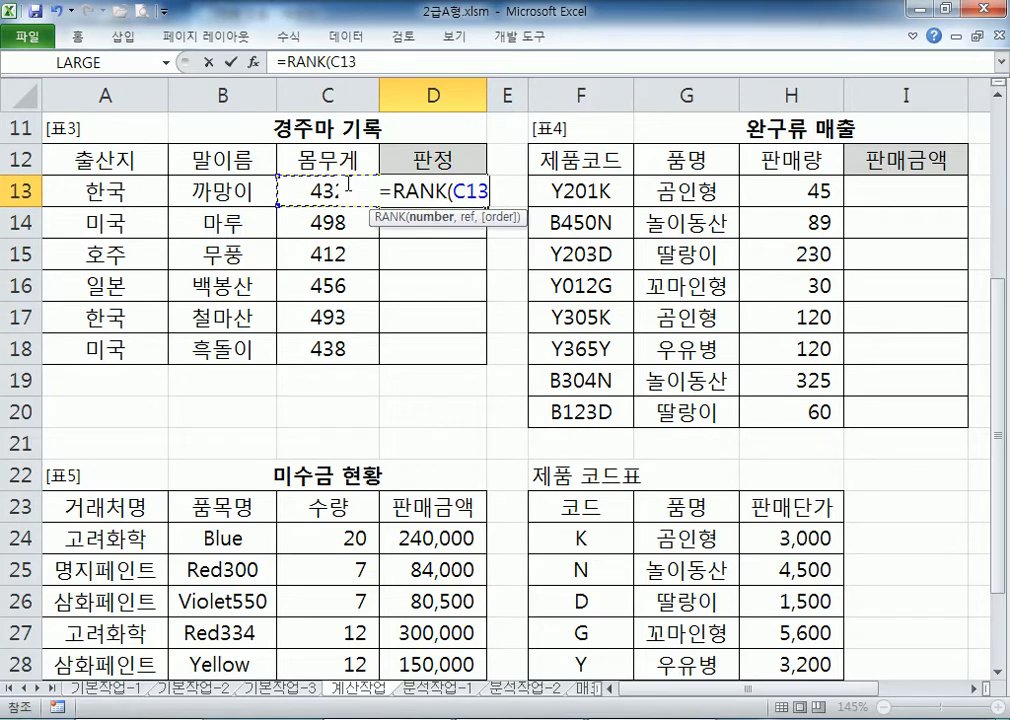
pyautogui.write(',')
pyautogui.moveTo(302, 189); pyautogui.dragTo(285, 341)
pyautogui.press('F4')
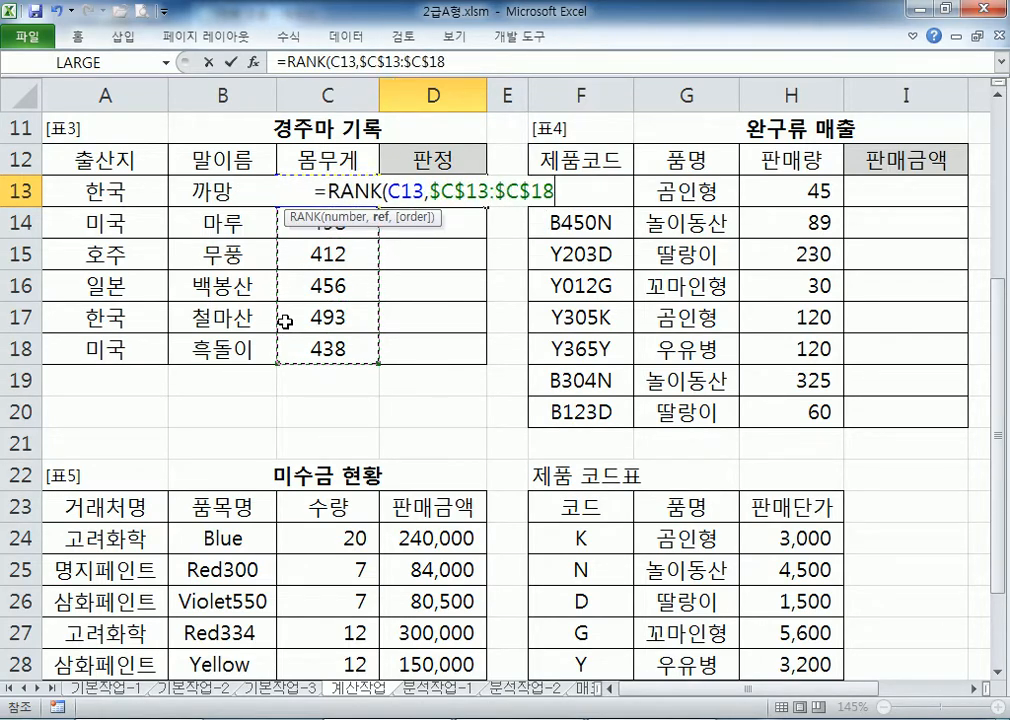
pyautogui.write(',')
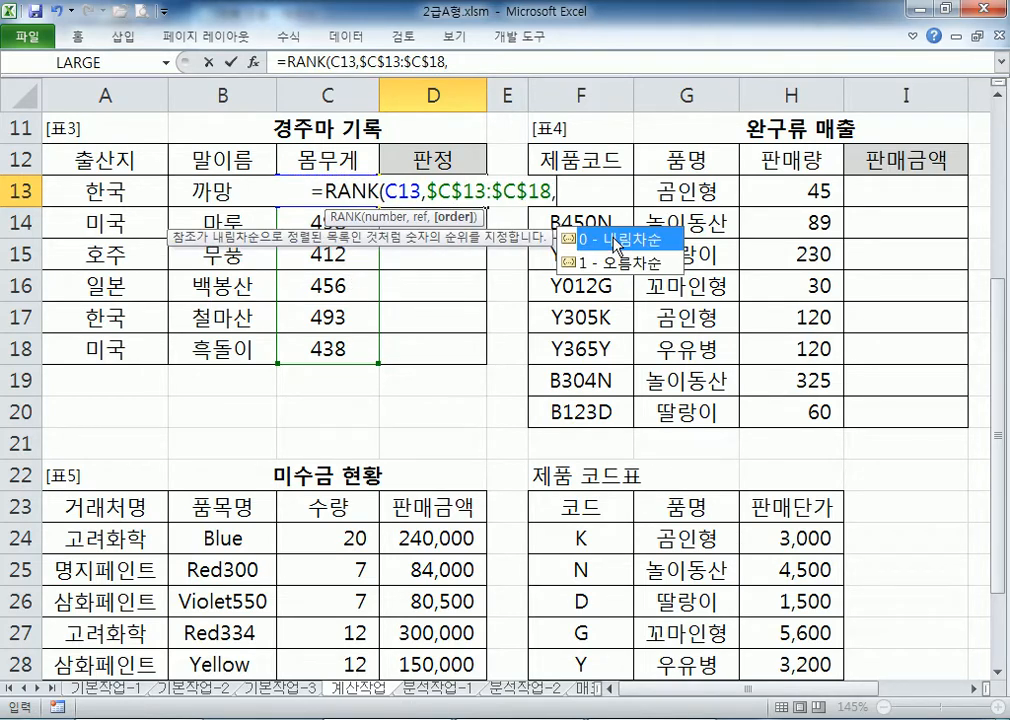
pyautogui.press('BackSpace')
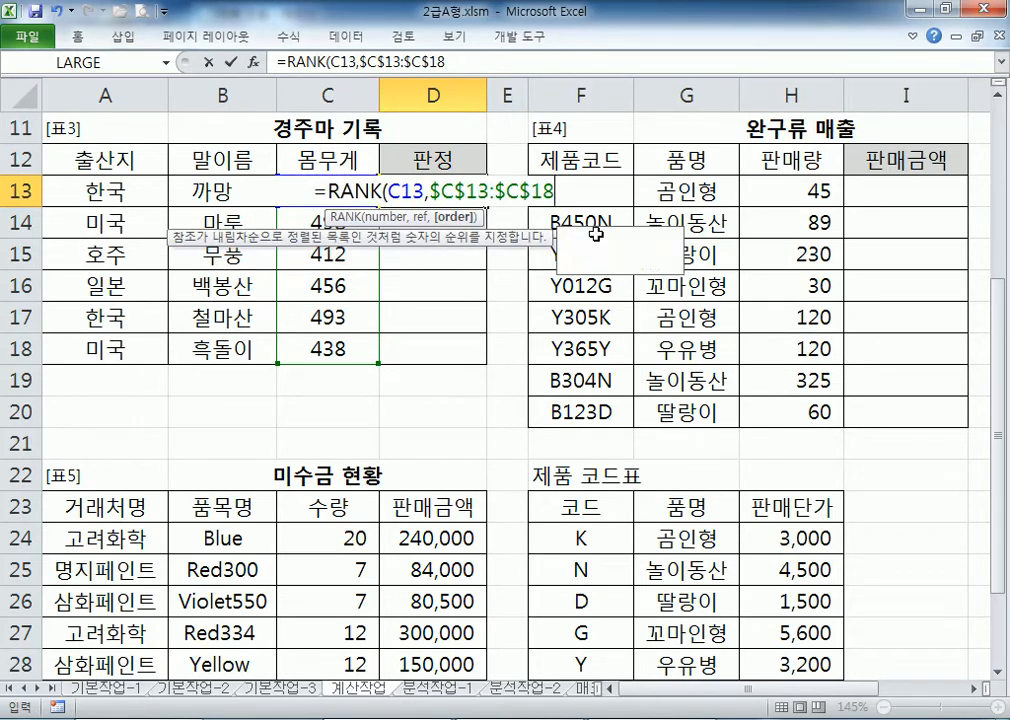
pyautogui.press('Return')
# - Nest the RANK formula in D13 inside a CHOOSE function as its index number, ready for the value list
pyautogui.click(451, 192)
pyautogui.doubleClick(451, 192)
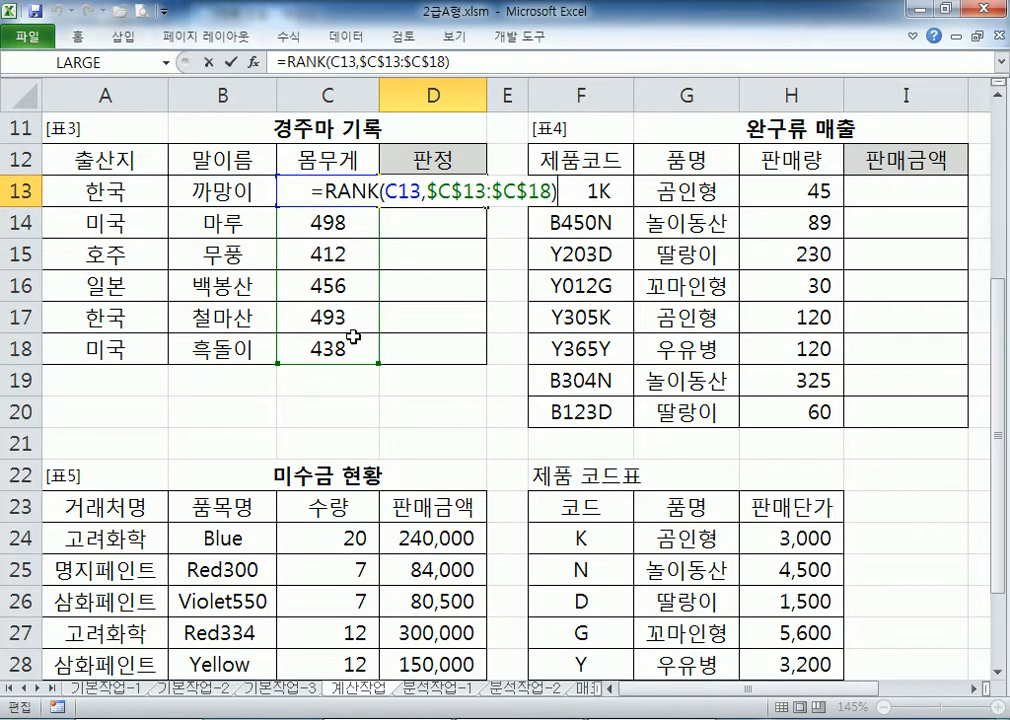
pyautogui.moveTo(324, 192); pyautogui.dragTo(561, 190)
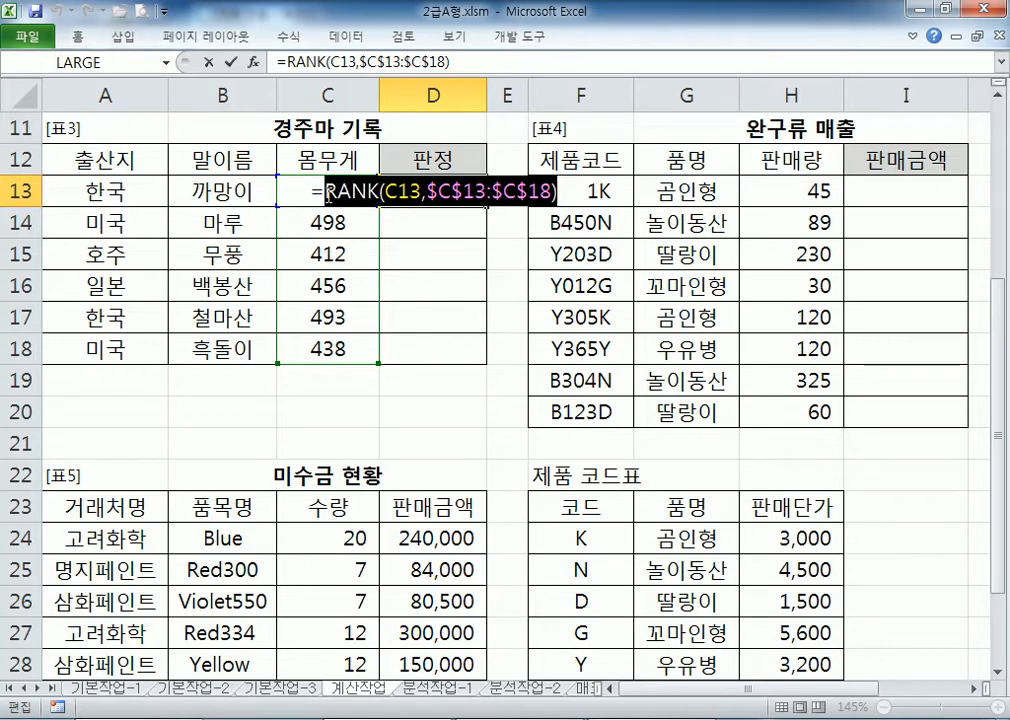
pyautogui.click(326, 193)
pyautogui.write('CHO')
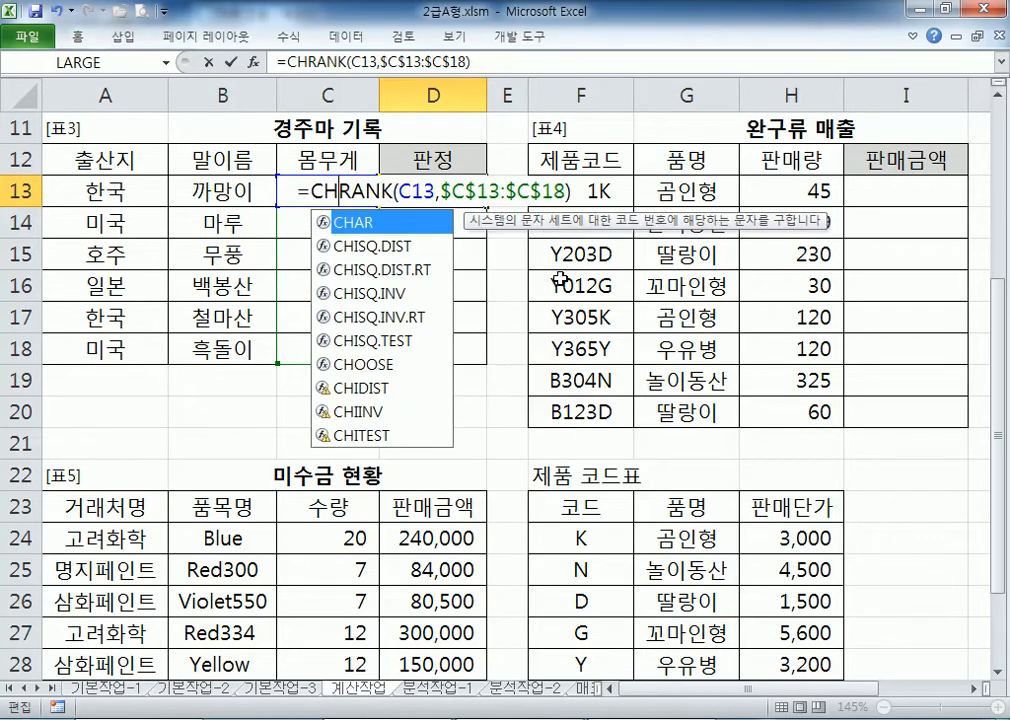
pyautogui.press('BackSpace')
pyautogui.write('IO')
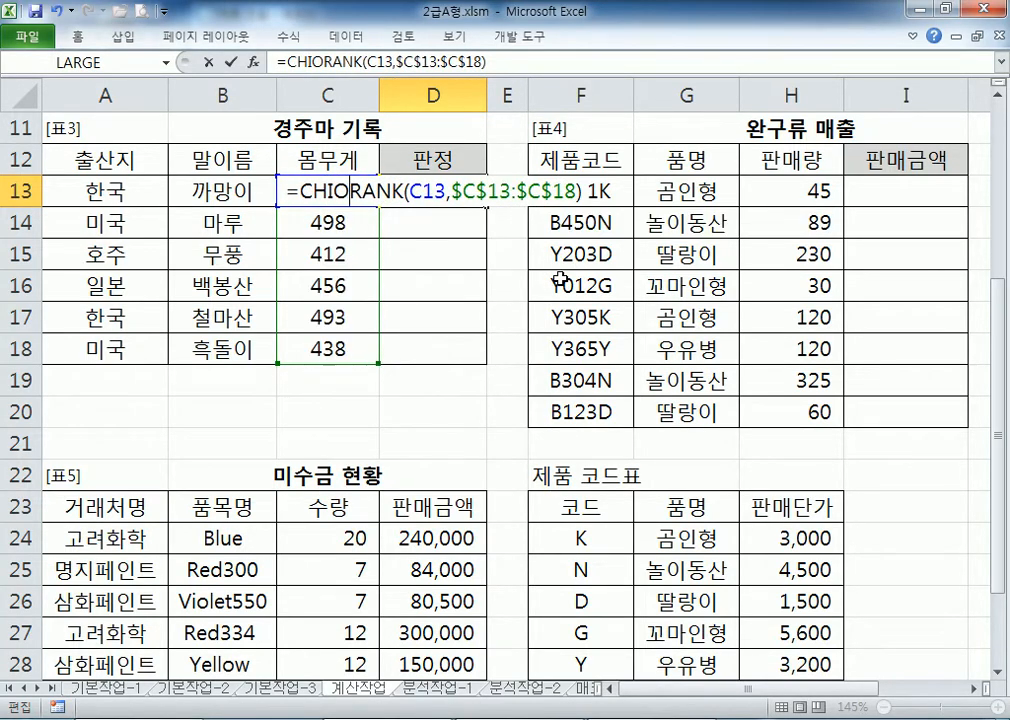
pyautogui.press('BackSpace')
pyautogui.press('BackSpace')
pyautogui.write('OOSE(')
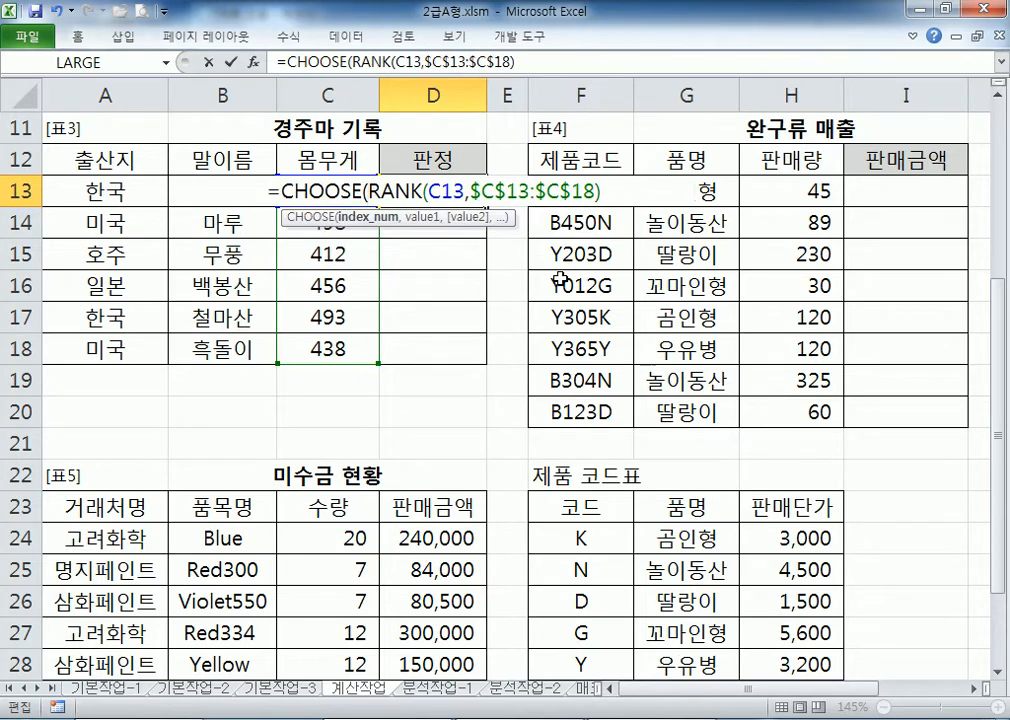
pyautogui.press('End')
pyautogui.write(',')
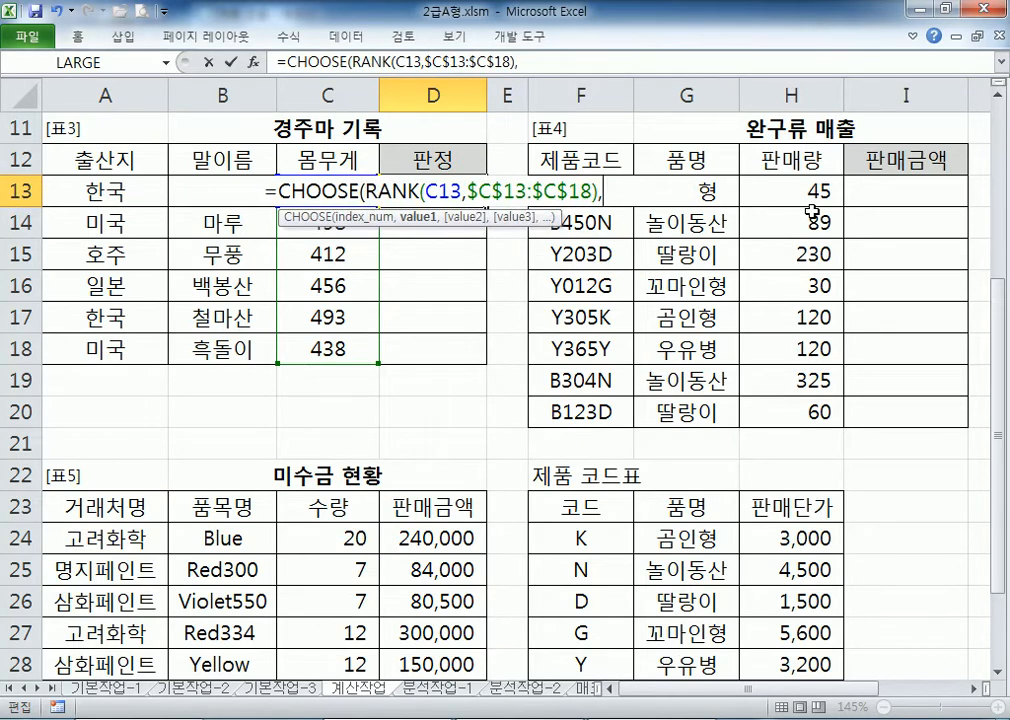
# - Complete D13's CHOOSE formula with the values "A","A","B","B","C","C" and enter it
pyautogui.write('"A",')
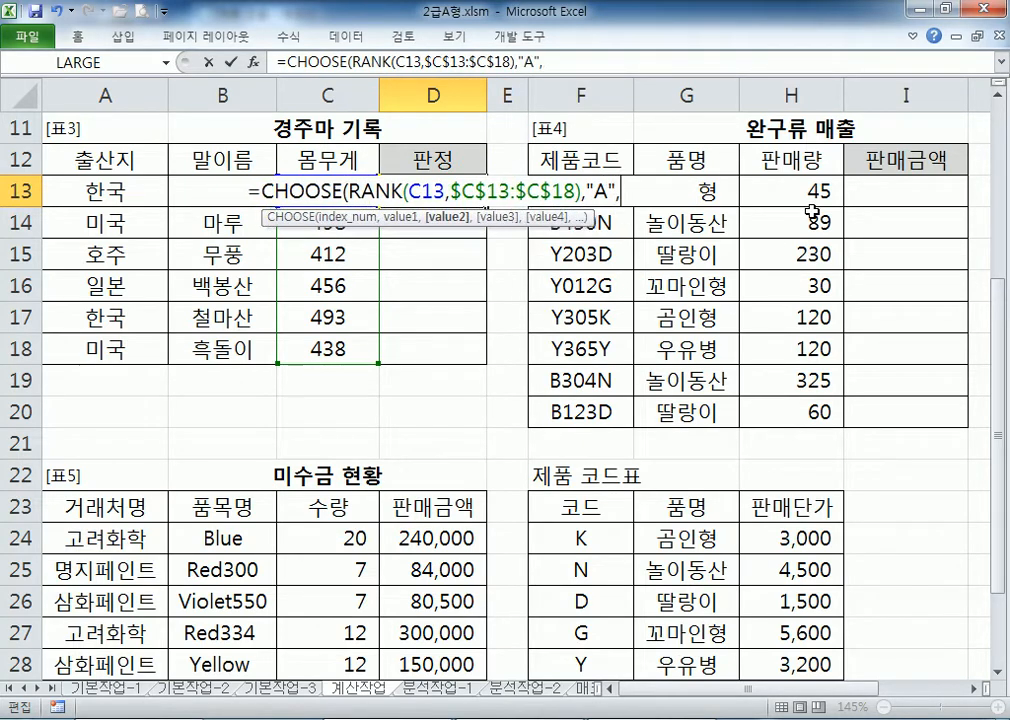
pyautogui.write('"A","')
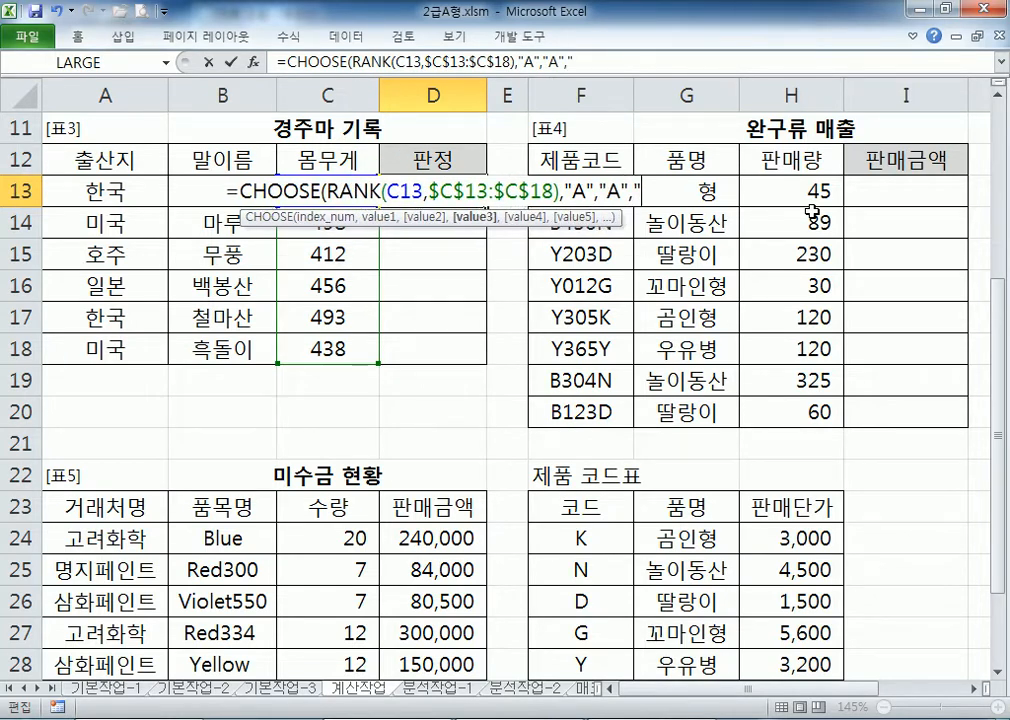
pyautogui.write('B"')
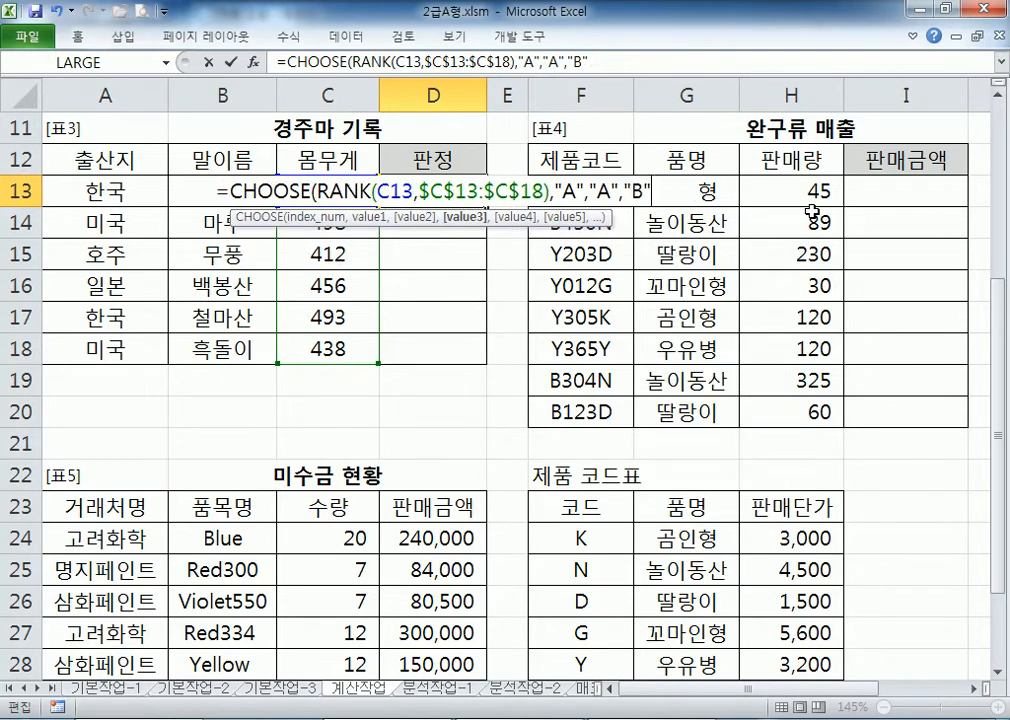
pyautogui.write(',"B"')
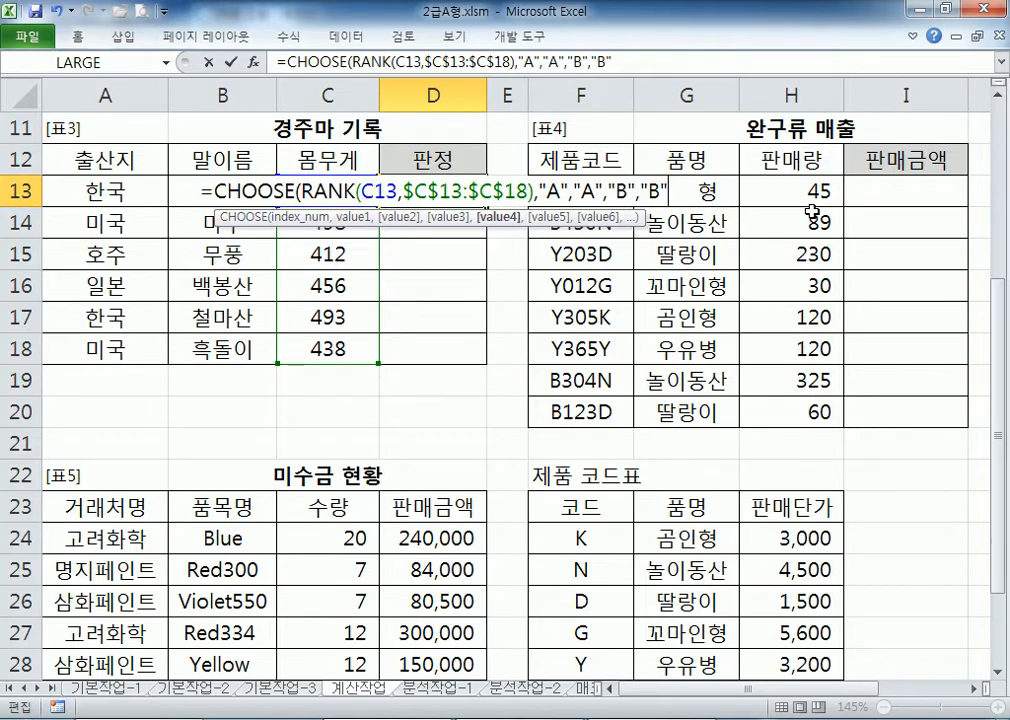
pyautogui.write(',"')
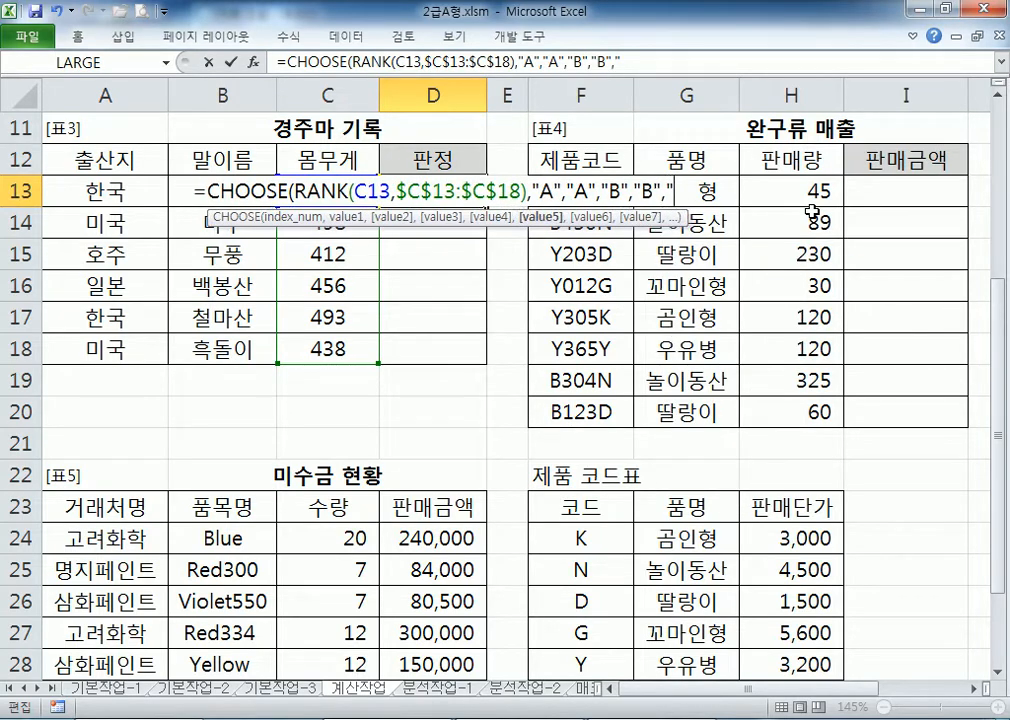
pyautogui.write('C","C')
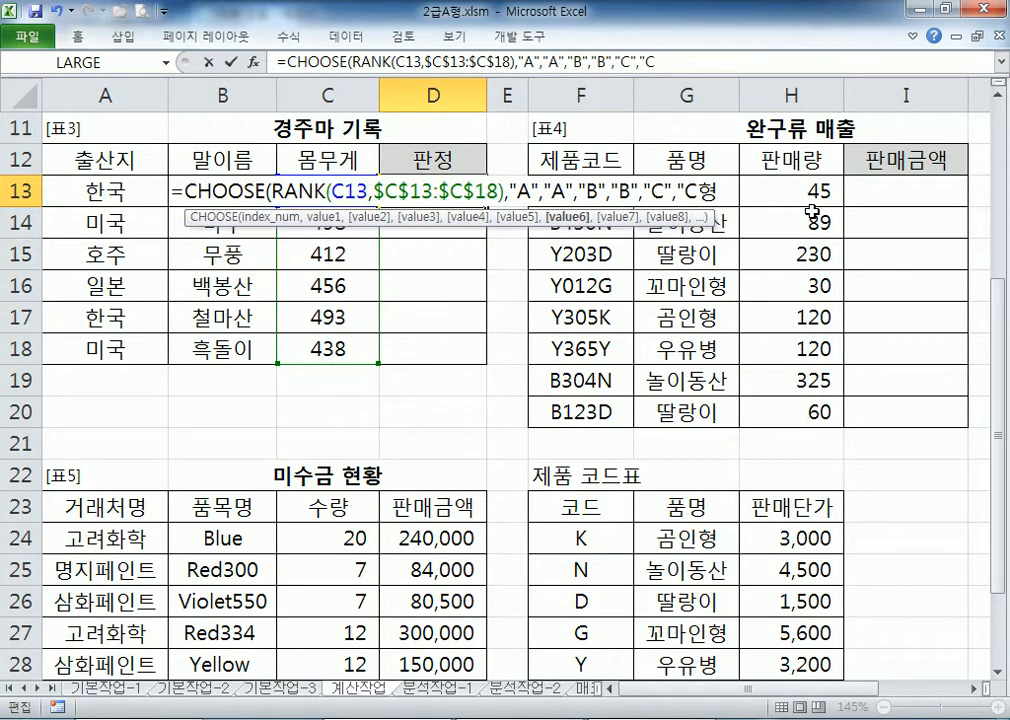
pyautogui.write('")')
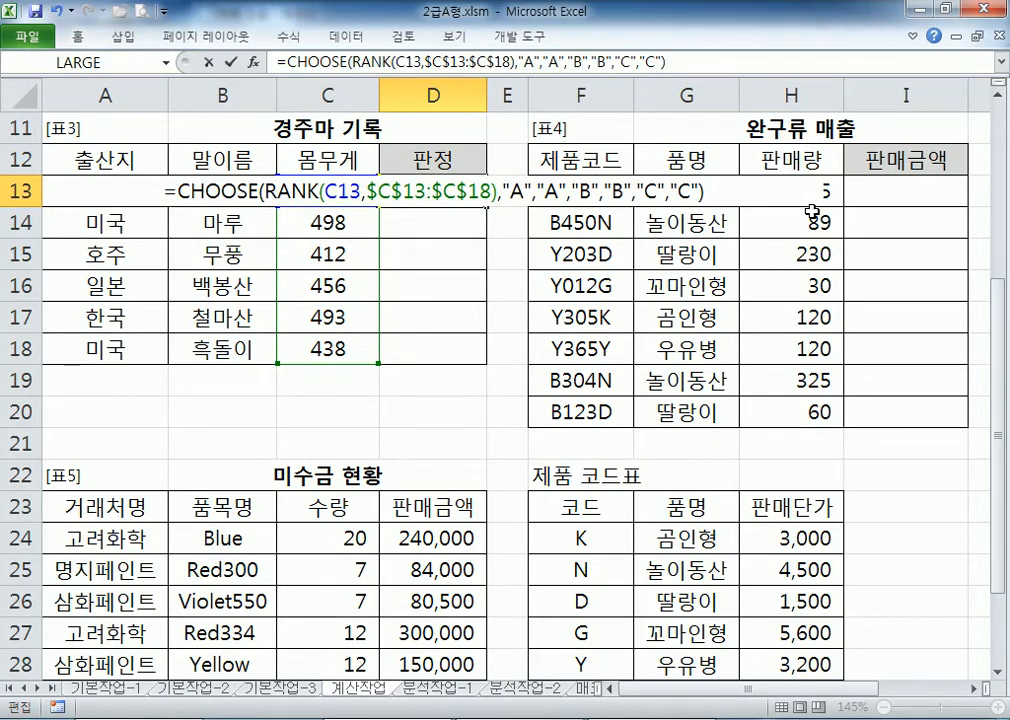
pyautogui.doubleClick(514, 190)
pyautogui.moveTo(514, 190); pyautogui.dragTo(690, 190)
pyautogui.doubleClick(586, 190)
pyautogui.doubleClick(650, 190)
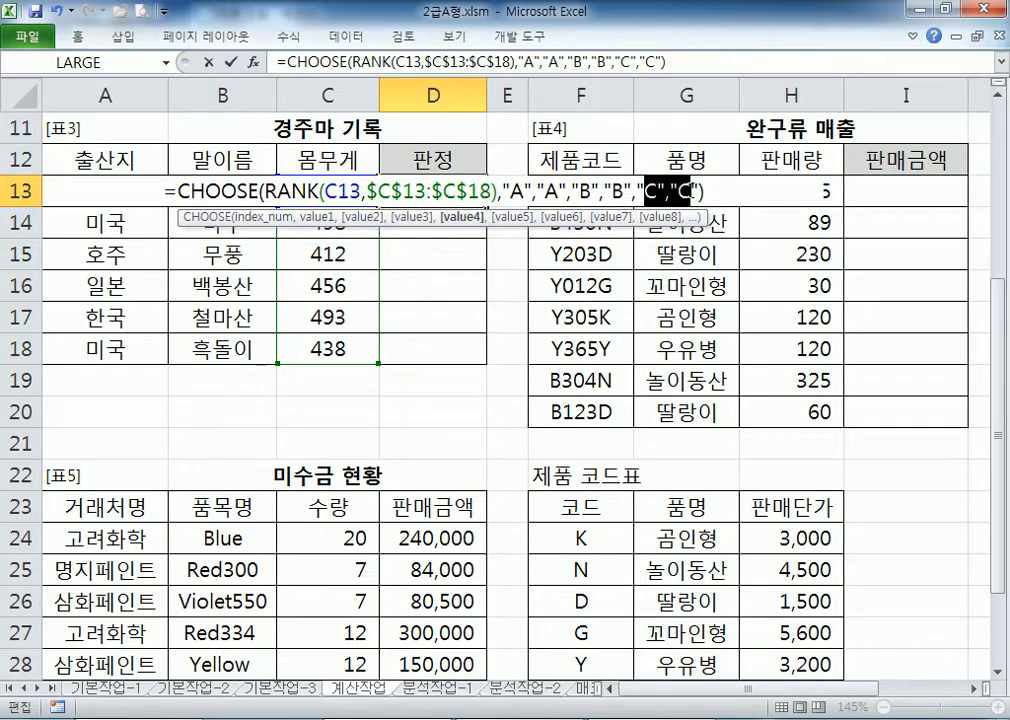
pyautogui.click(712, 192)
pyautogui.press('Return')
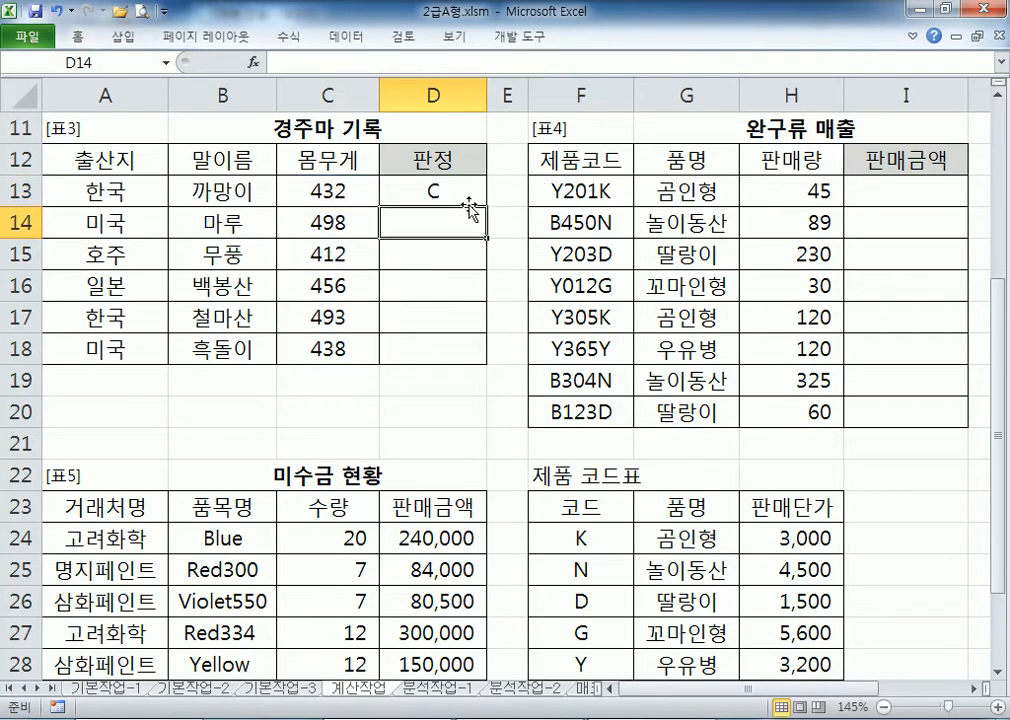
# - Fill the 판정 formula from D13 down to D18 and switch back to Notepad
pyautogui.click(478, 199)
pyautogui.doubleClick(487, 206)
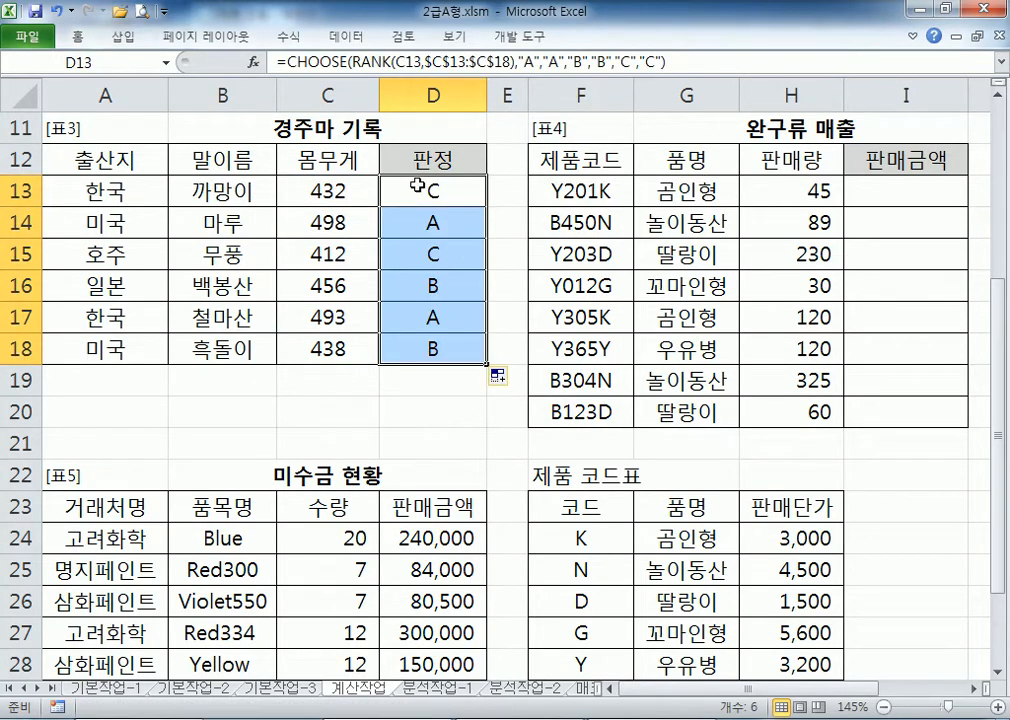
pyautogui.click(395, 192)
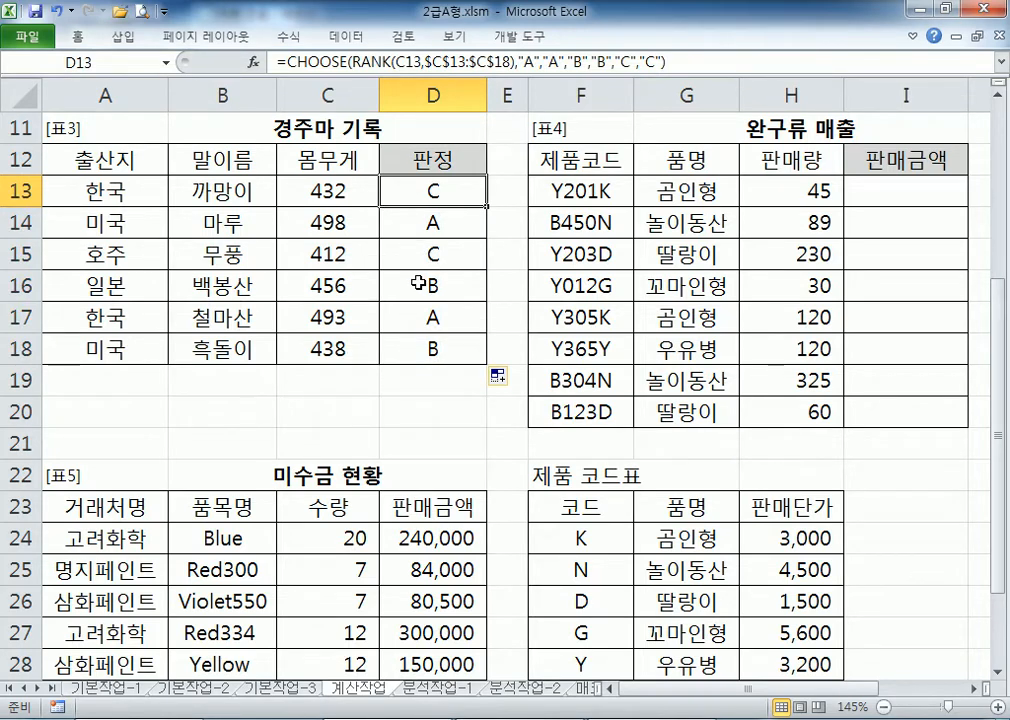
pyautogui.hotkey('alt', 'Tab')
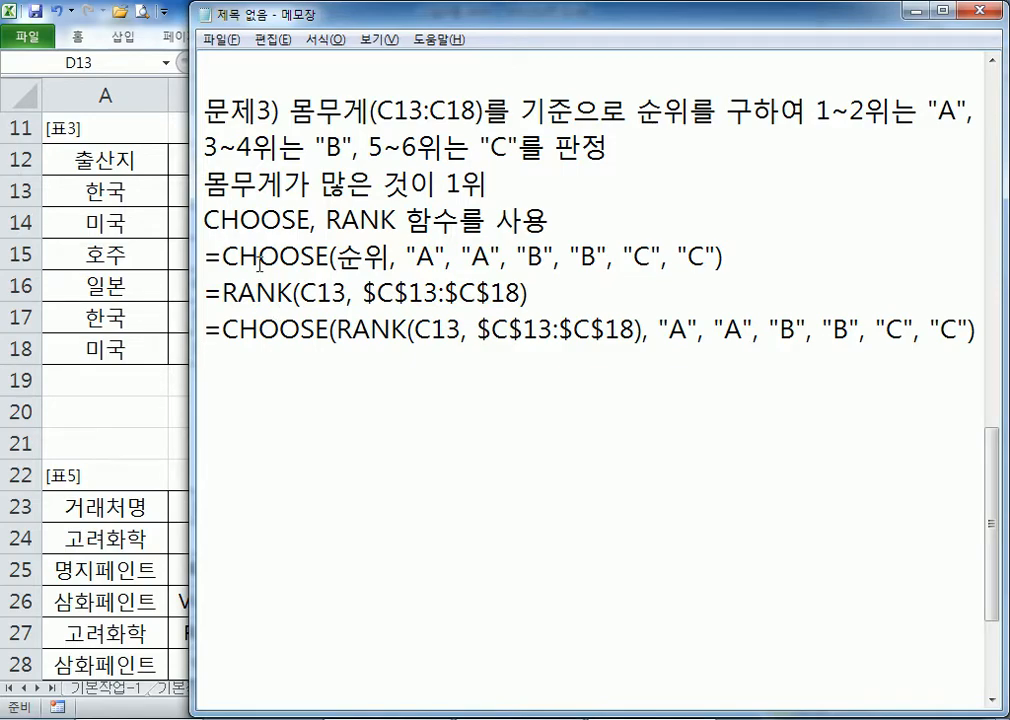
# - Review the 순위 index and the value list from "A" to "C" in 문제3's first CHOOSE formula note
pyautogui.click(375, 266)
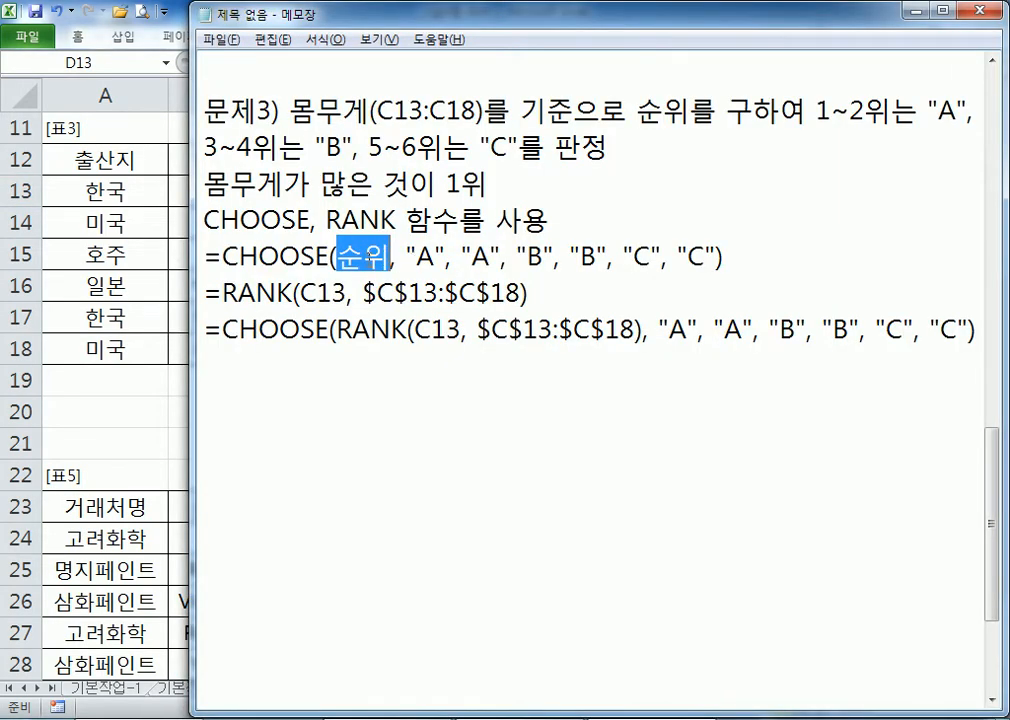
pyautogui.moveTo(416, 257); pyautogui.dragTo(716, 257)
pyautogui.click(716, 257)
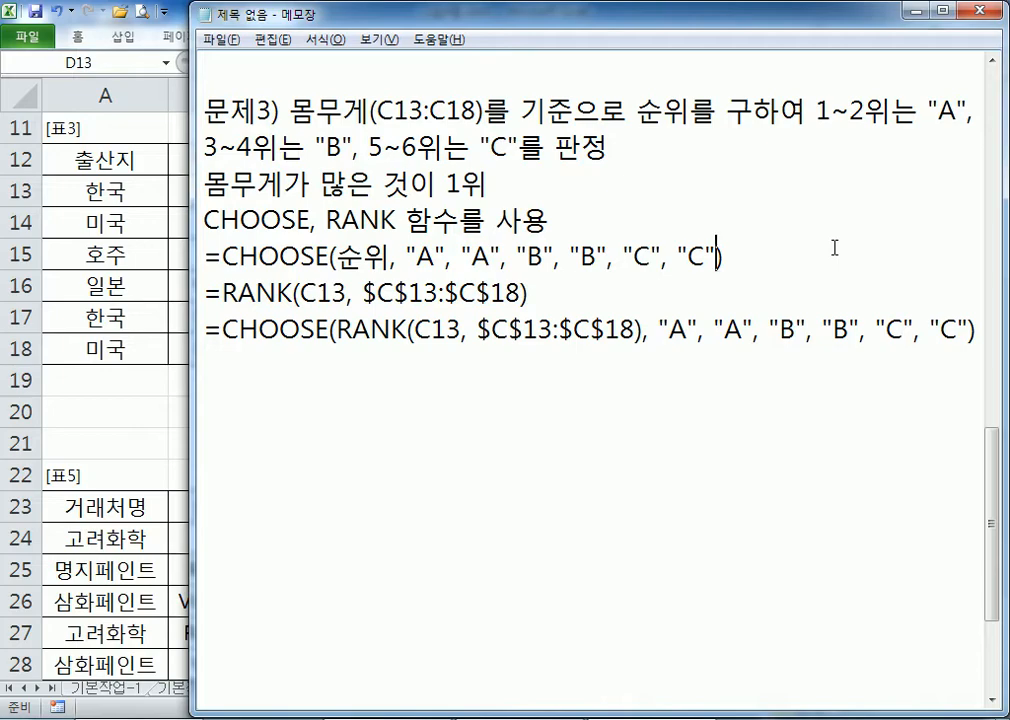
# - Start an example note below the 문제3 formulas, leaving a blank line: 시험을 봐서 5등까지 "우수"
pyautogui.click(694, 392)
pyautogui.write('T')
pyautogui.press('BackSpace')
pyautogui.write('시험을 ㅂ봐서 ')
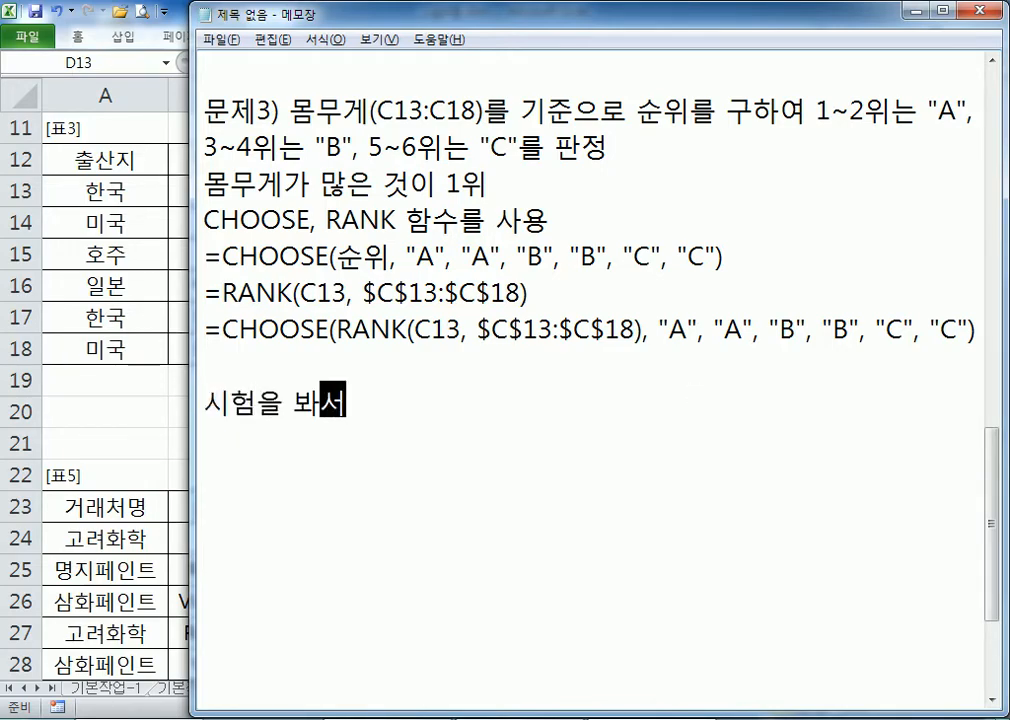
pyautogui.write('5')
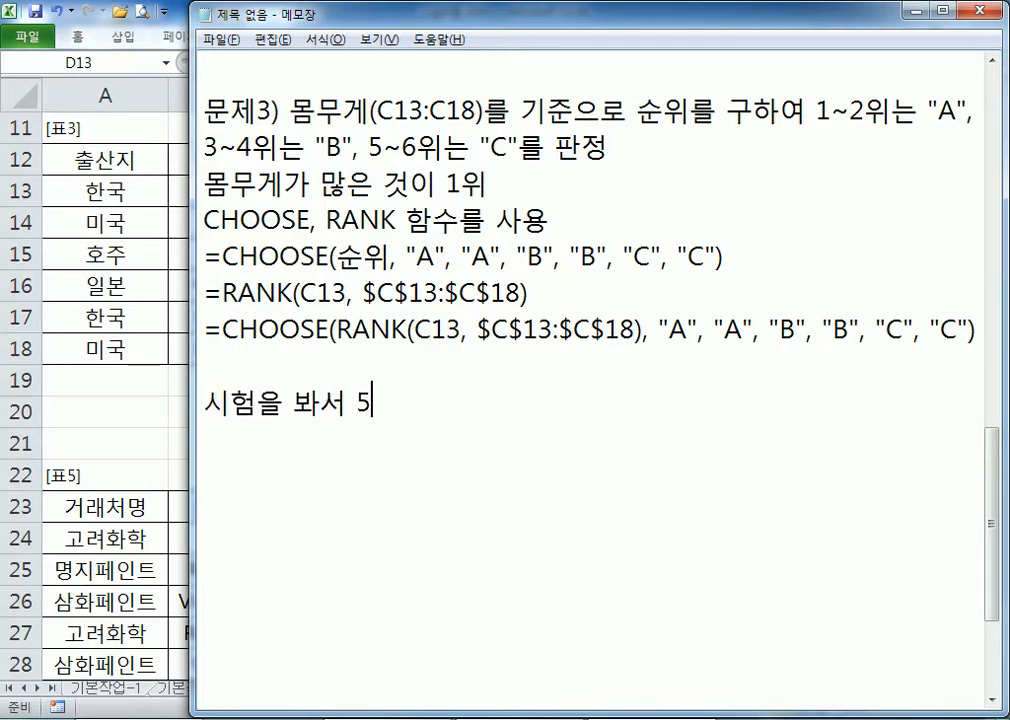
pyautogui.write('등까지 우')
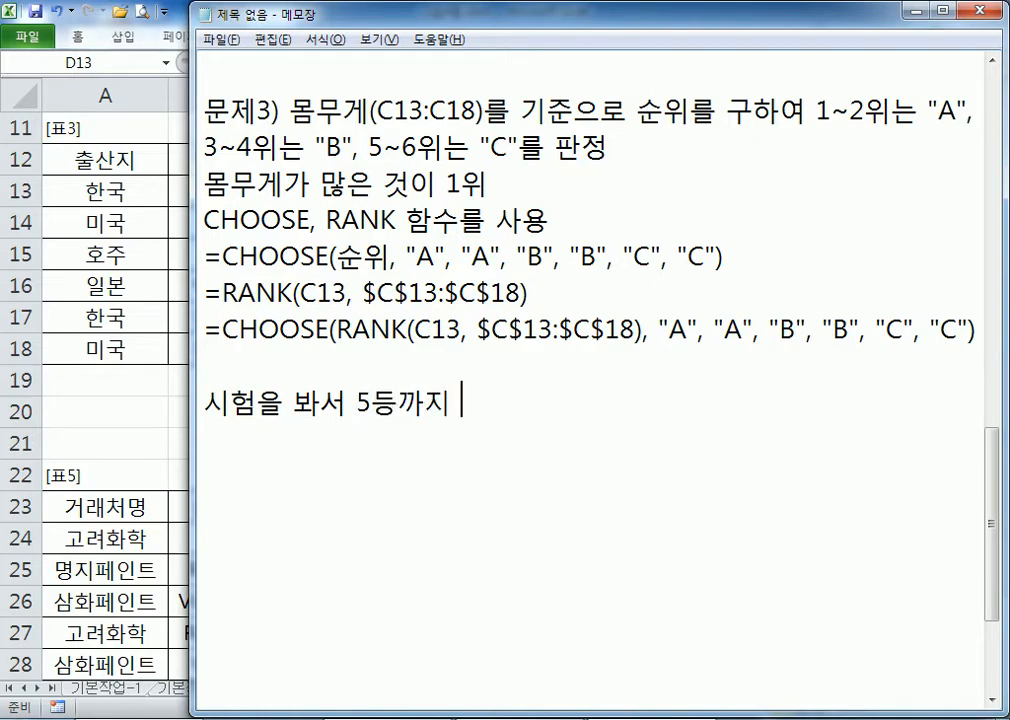
pyautogui.press('BackSpace')
pyautogui.press('BackSpace')
pyautogui.write('"우수')
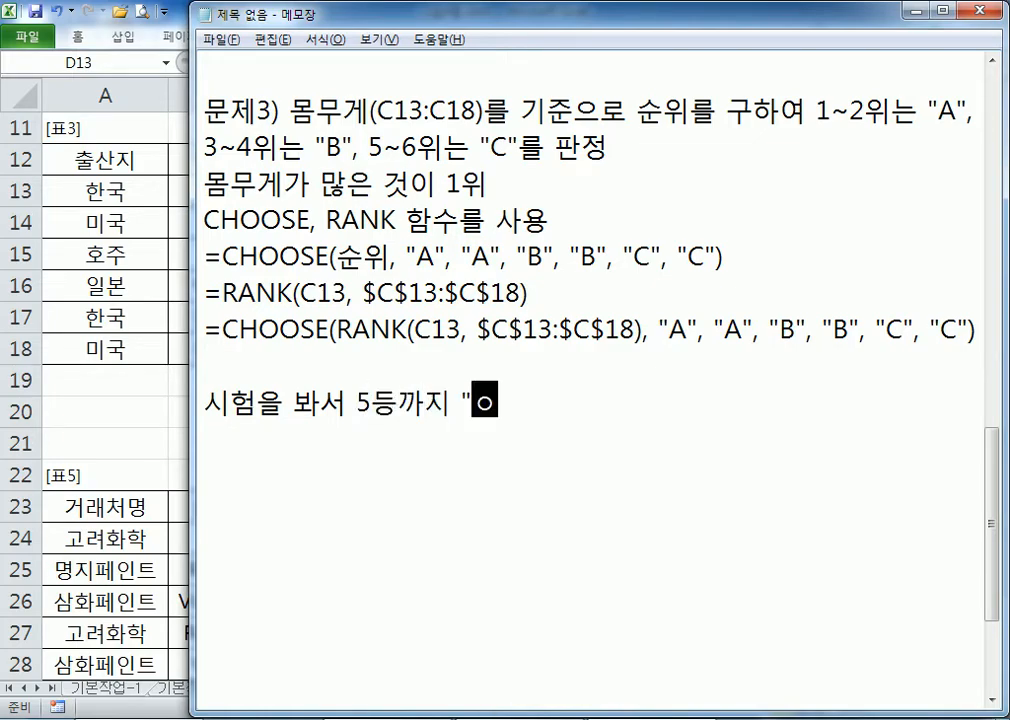
pyautogui.write('"')
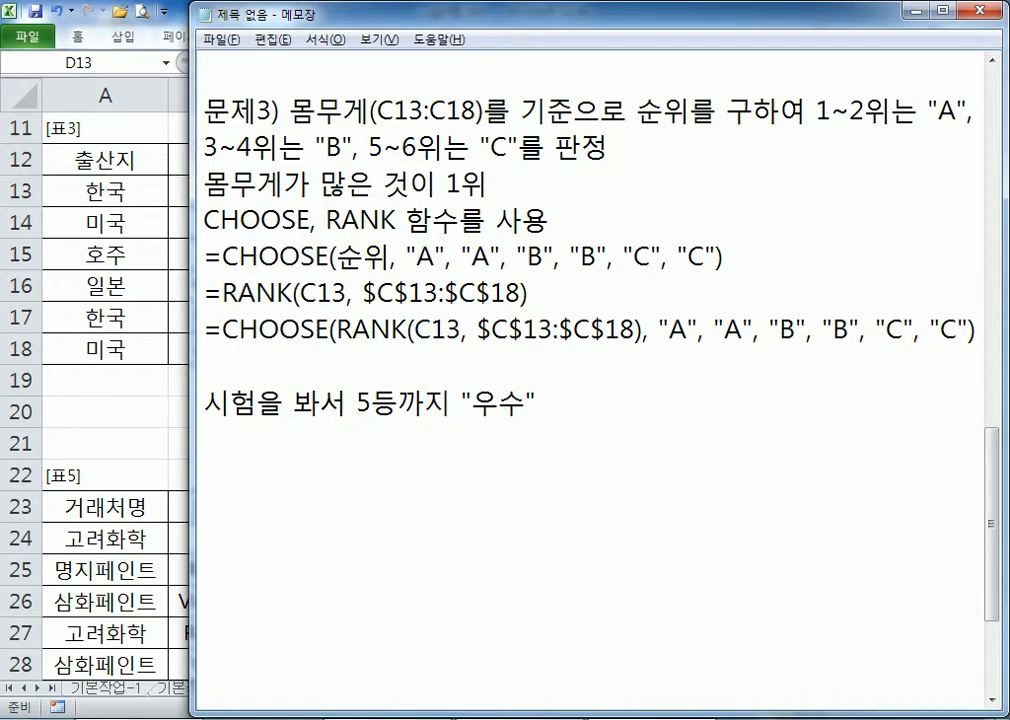
# - Extend the example note with , 10등까지는 공란으로 표시 and insert 10명이 at its beginning
pyautogui.write(', 10등까지')
pyautogui.press('BackSpace')
pyautogui.press('BackSpace')
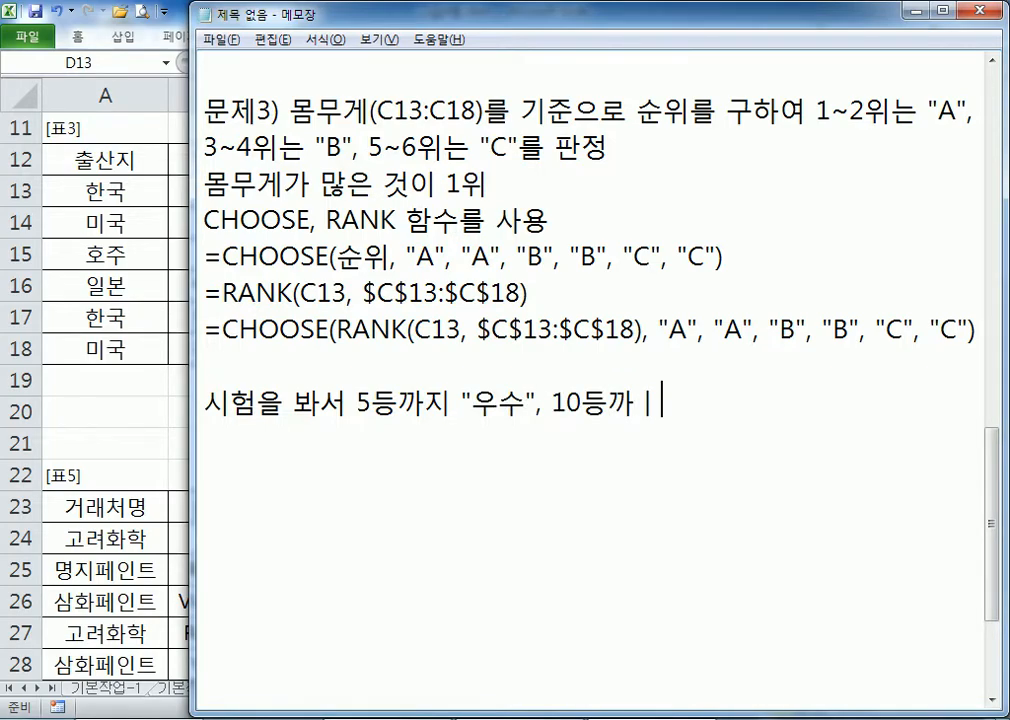
pyautogui.write('는')
pyautogui.press('BackSpace')
pyautogui.press('BackSpace')
pyautogui.press('BackSpace')
pyautogui.write('지ㅏㄴ')
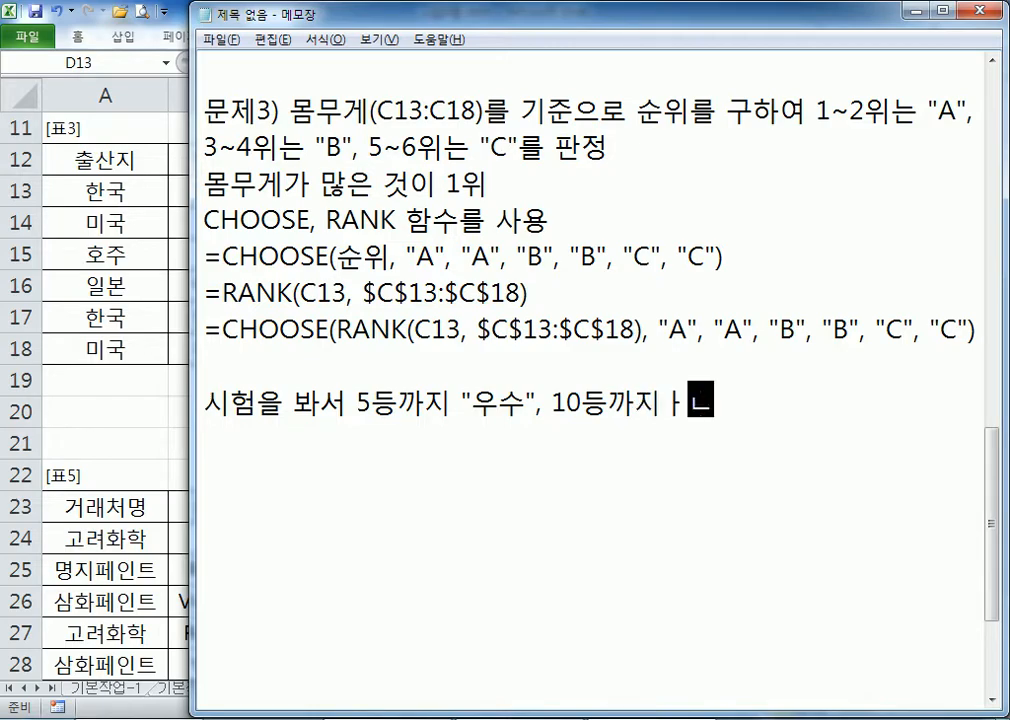
pyautogui.press('BackSpace')
pyautogui.write('는 공란')
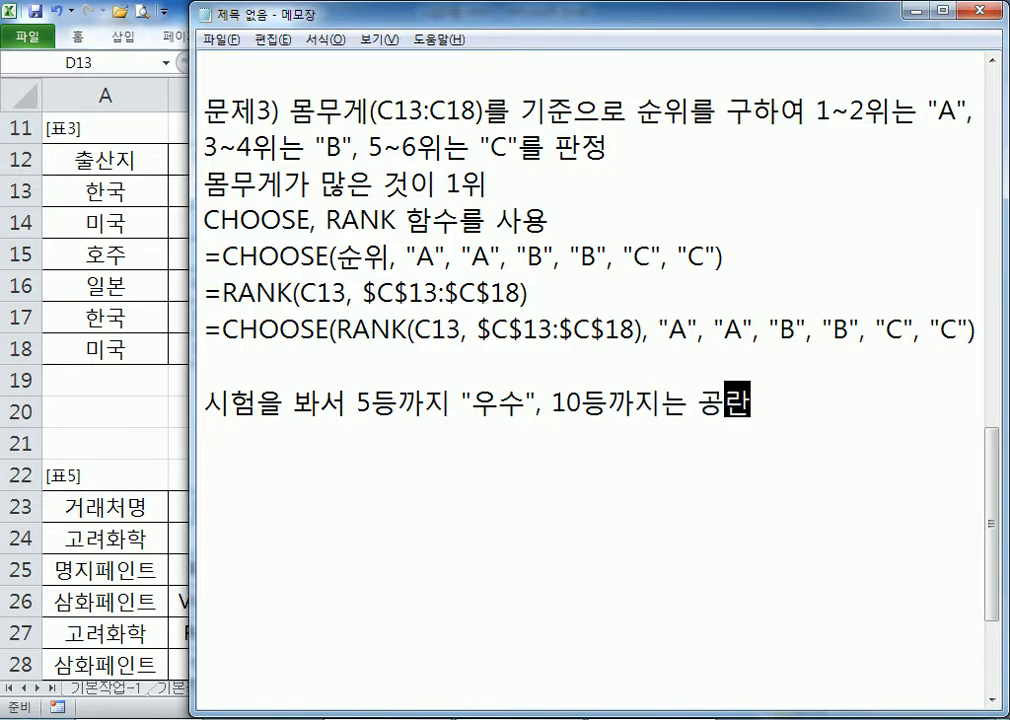
pyautogui.write('으로 ㅍㅛ시')
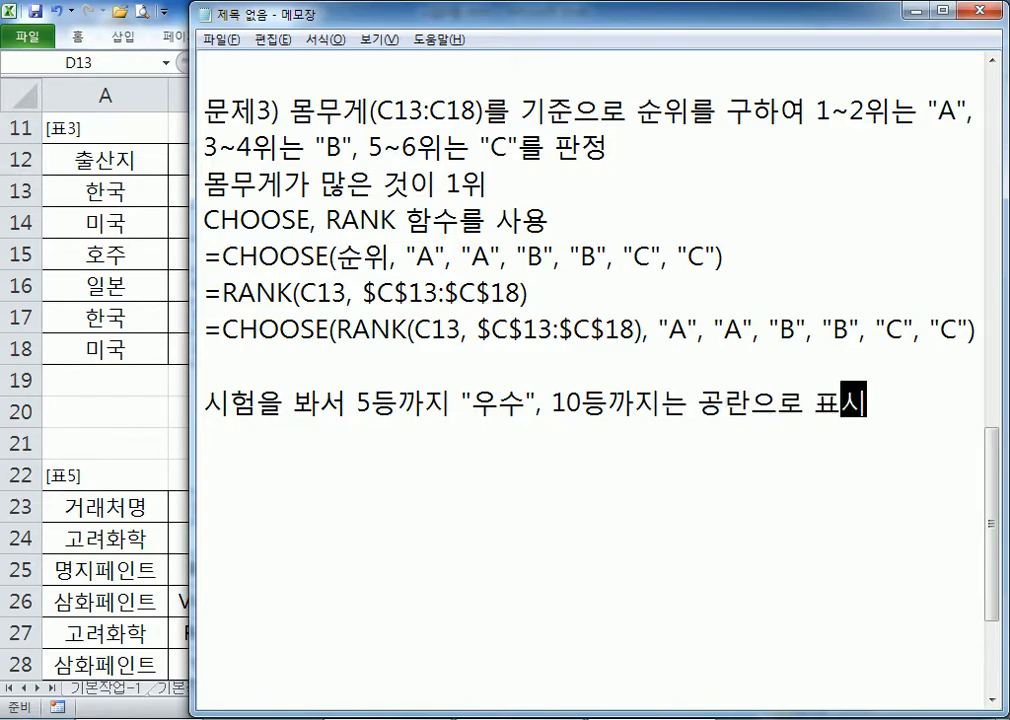
pyautogui.press('Home')
pyautogui.write('10명이')
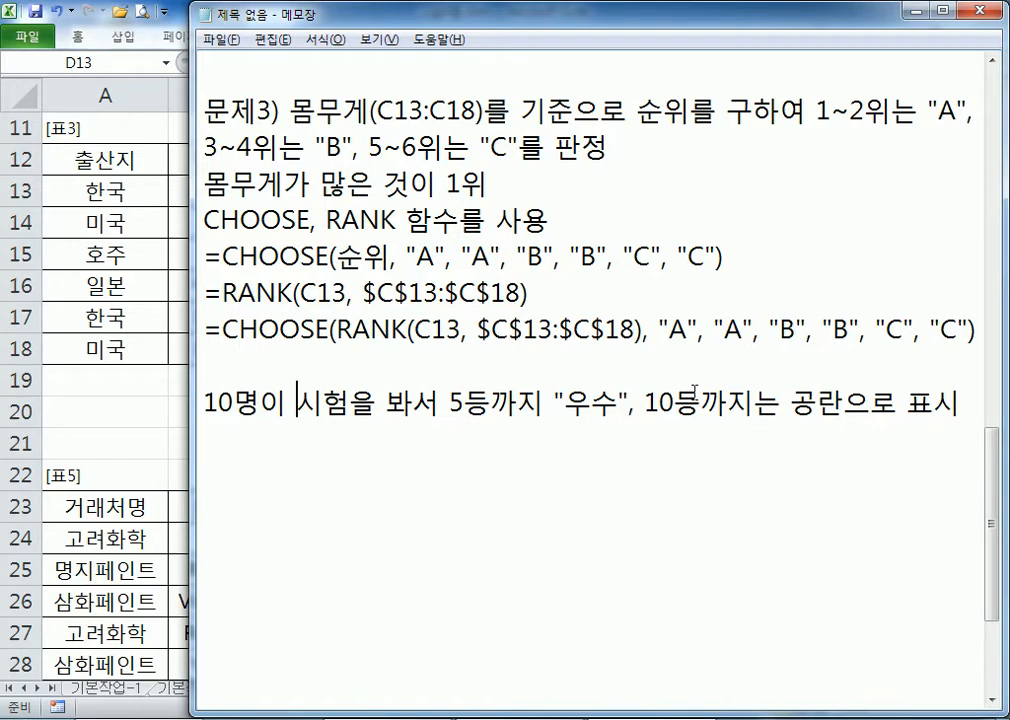
# - Begin a formula on a new line under the example note with =CHOOSE(석차, as its index argument
pyautogui.press('End')
pyautogui.press('Return')
pyautogui.write('=CHO')
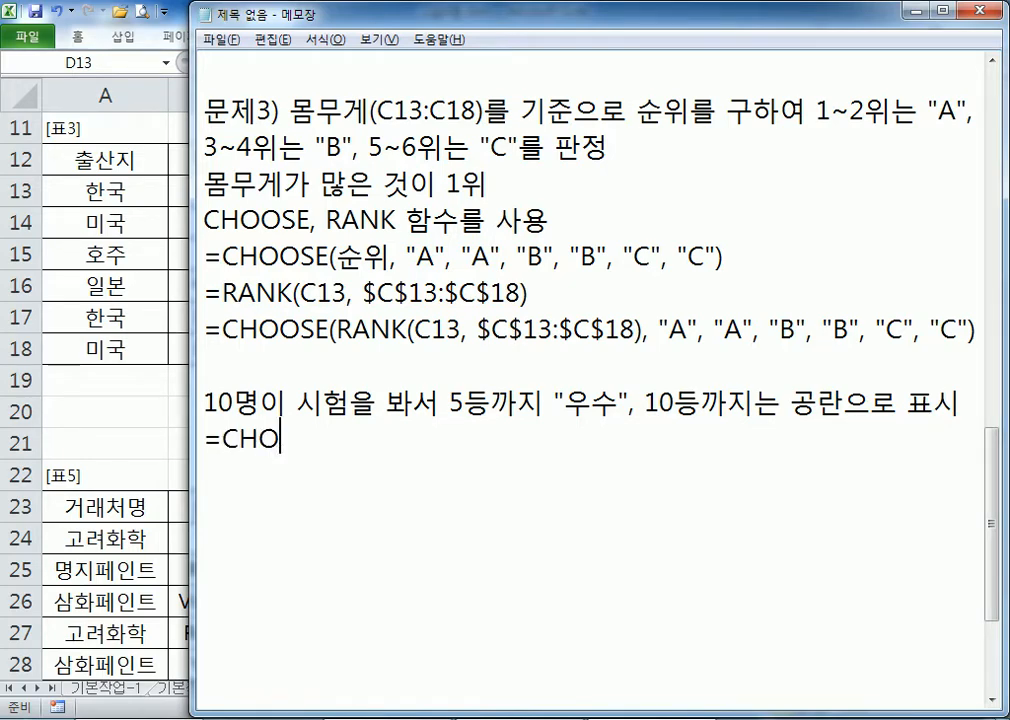
pyautogui.write('OSE(TJD')
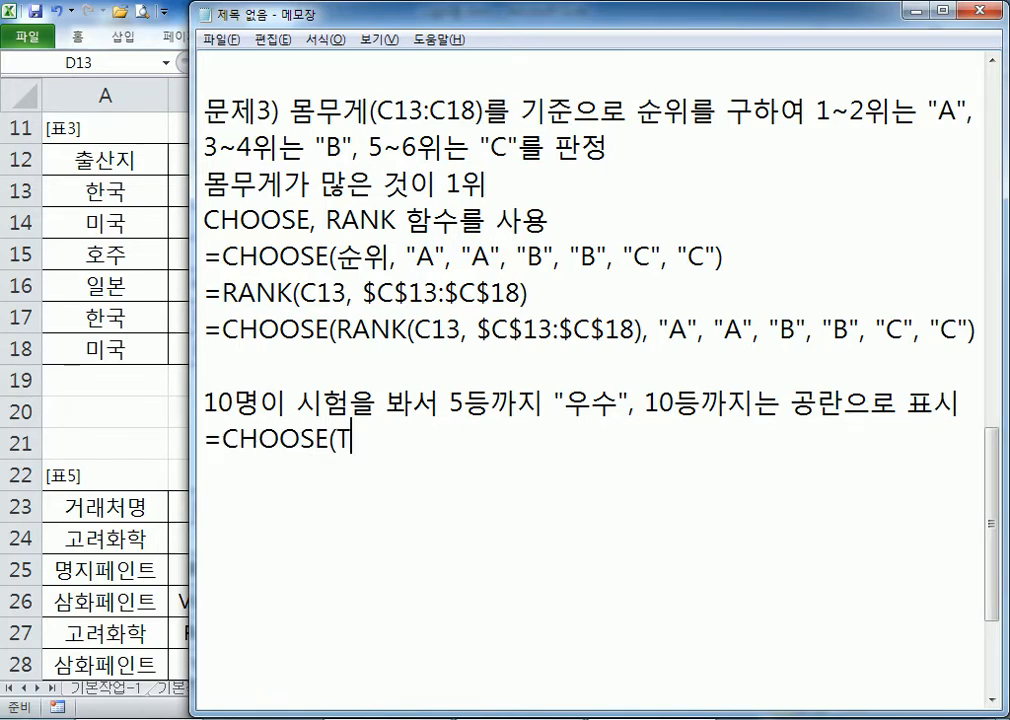
pyautogui.press('BackSpace')
pyautogui.press('BackSpace')
pyautogui.press('BackSpace')
pyautogui.write('서ㄱ차, ')
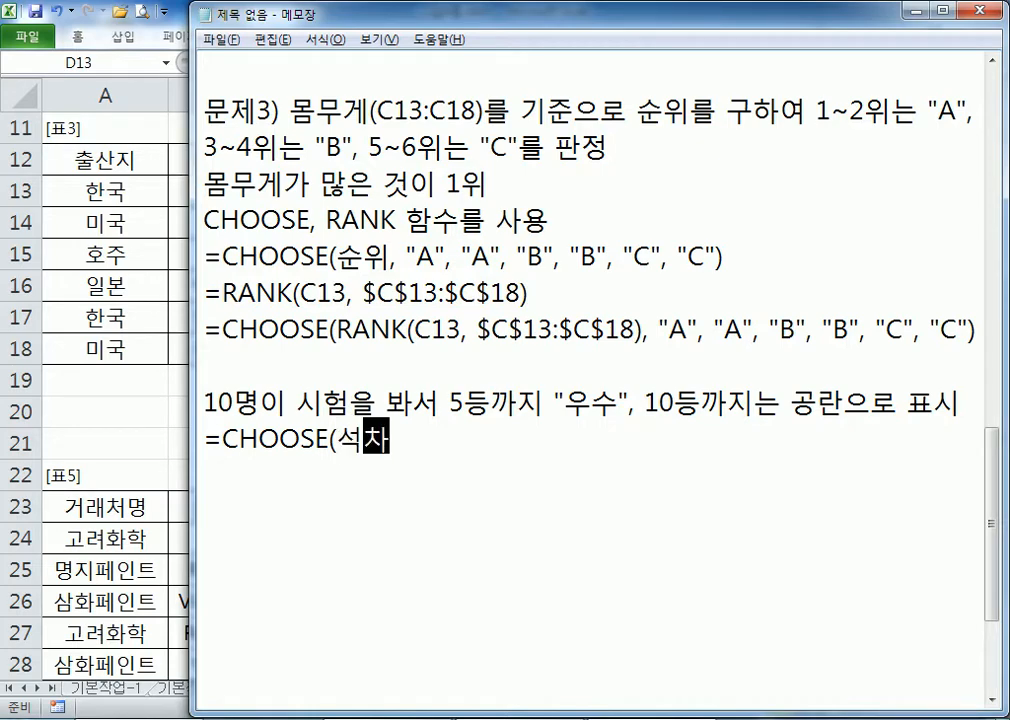
# - Add "우수" five times, separated by commas, as the first values of the example CHOOSE formula
pyautogui.write('"우')
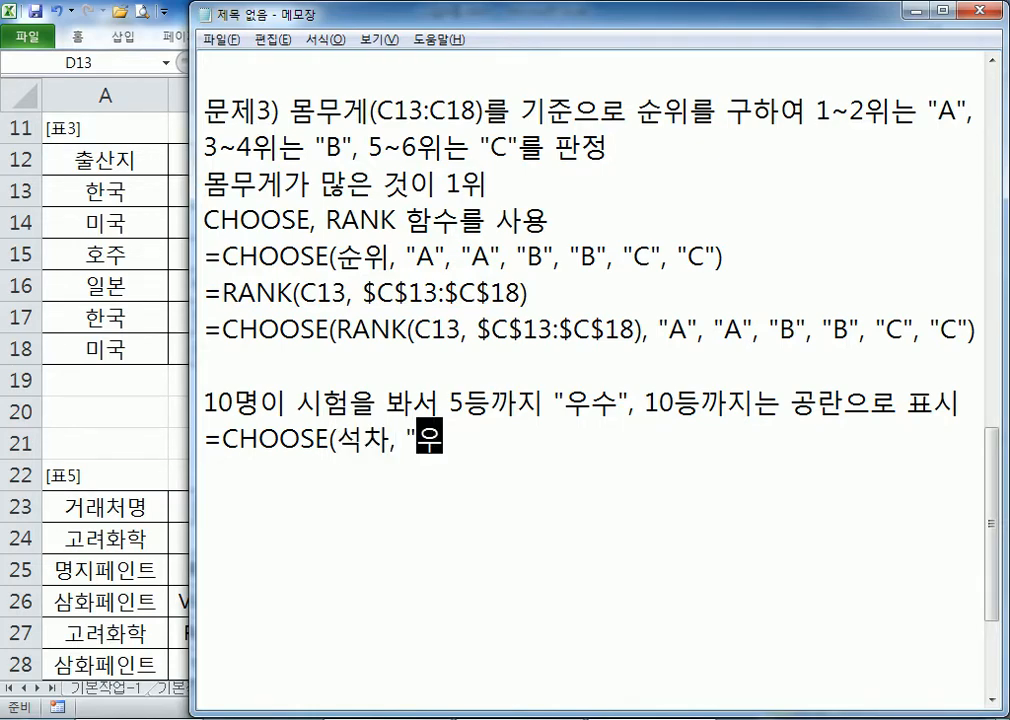
pyautogui.write('수", "우수",ㅡ')
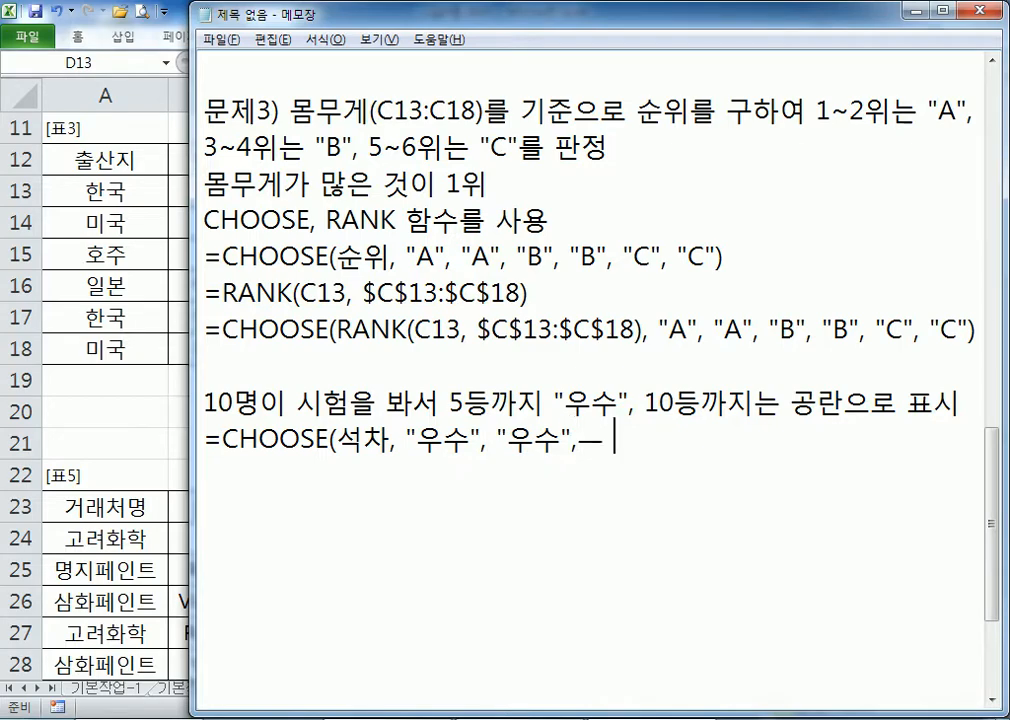
pyautogui.press('BackSpace')
pyautogui.write('"우수", "우')
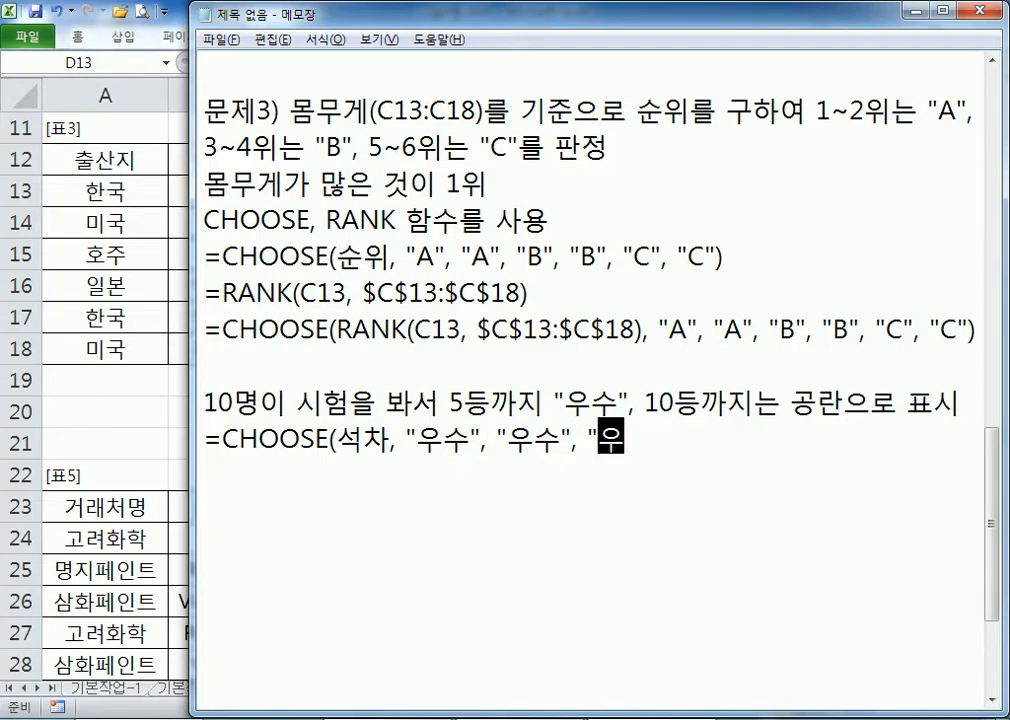
pyautogui.write('수", "우수')
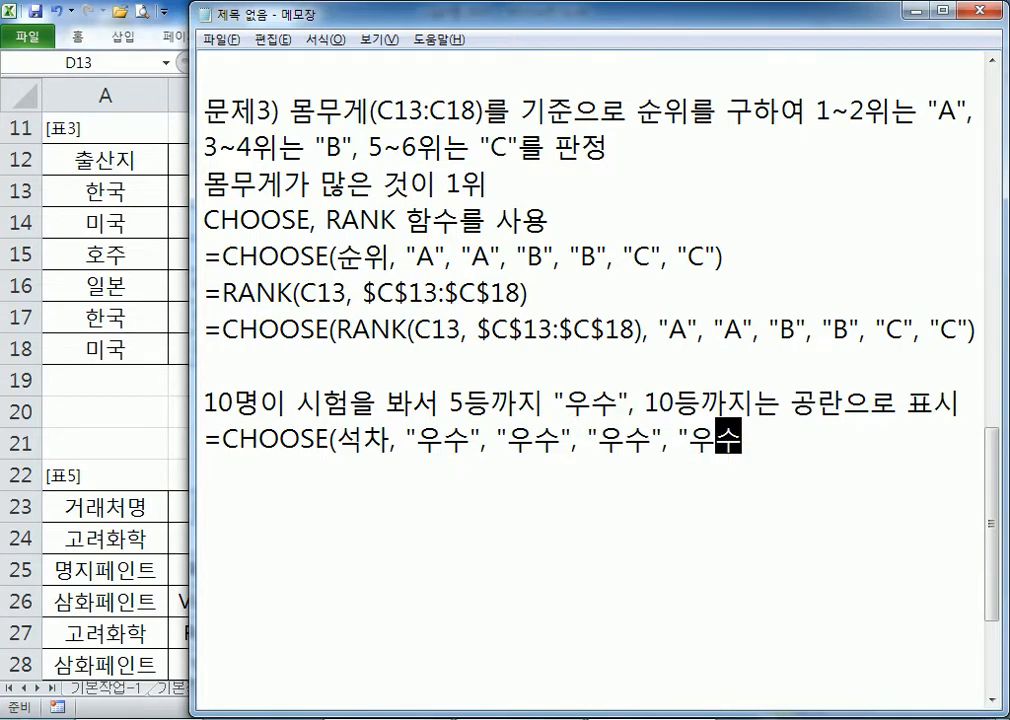
pyautogui.write('", "우수"')
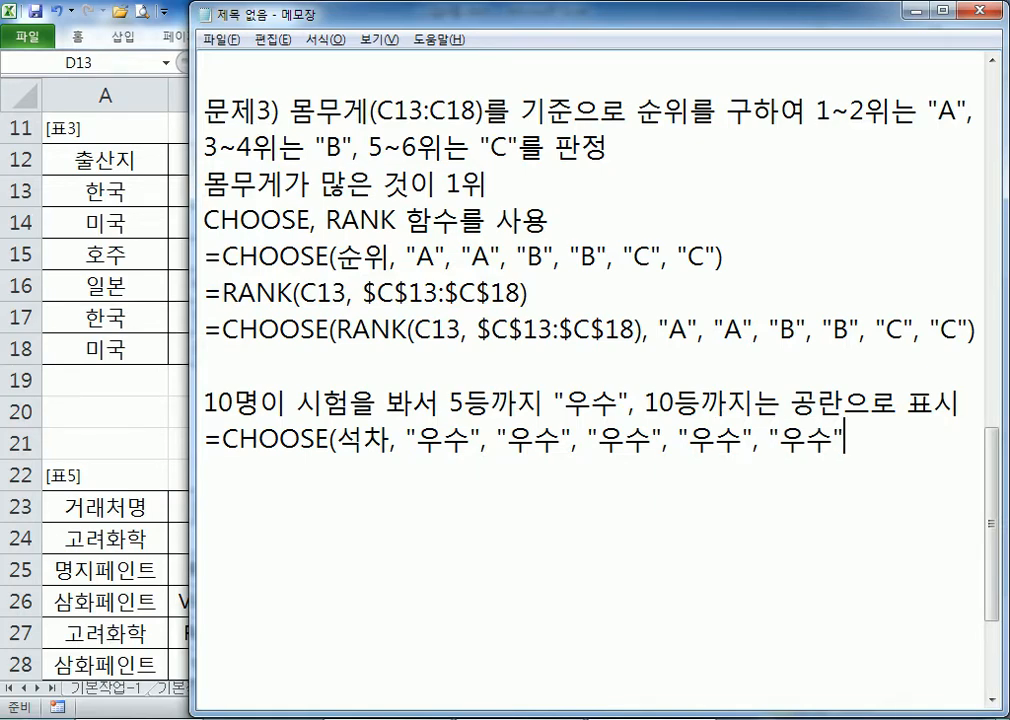
# - Finish the example CHOOSE formula with five empty strings "" and a closing parenthesis, and widen the Notepad window to fit it on one line
pyautogui.write(', "", "", "", "", "')
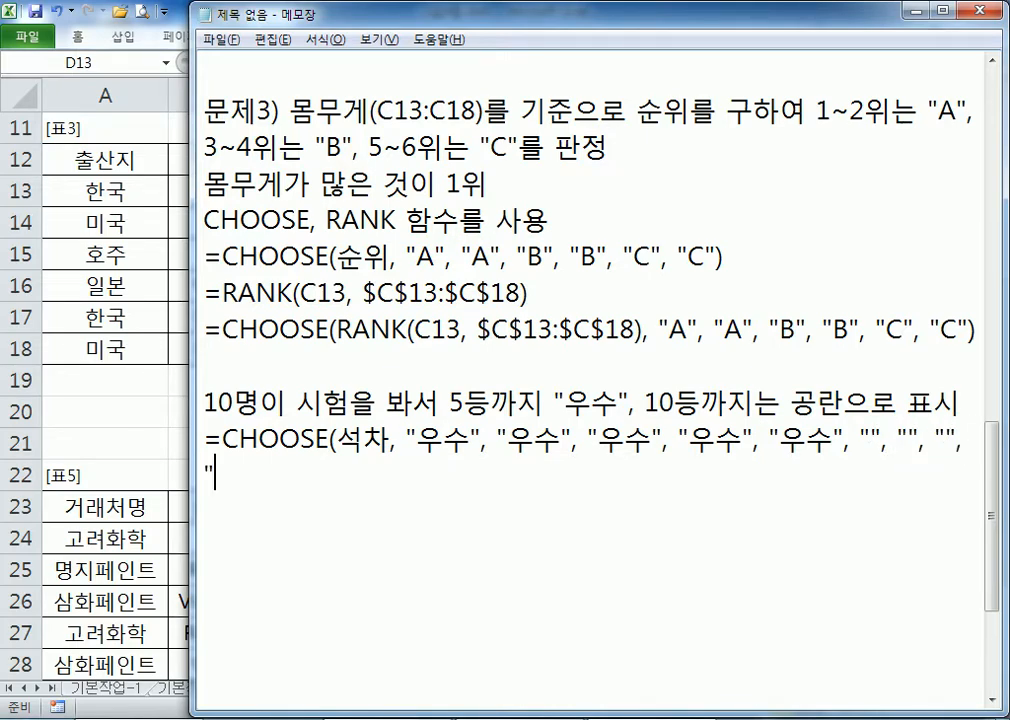
pyautogui.write('")')
pyautogui.moveTo(195, 375); pyautogui.dragTo(98, 370)
# - Review the example CHOOSE formula's five "우수" values, its 석차 index and the empty strings for the remaining ranks
pyautogui.doubleClick(347, 366)
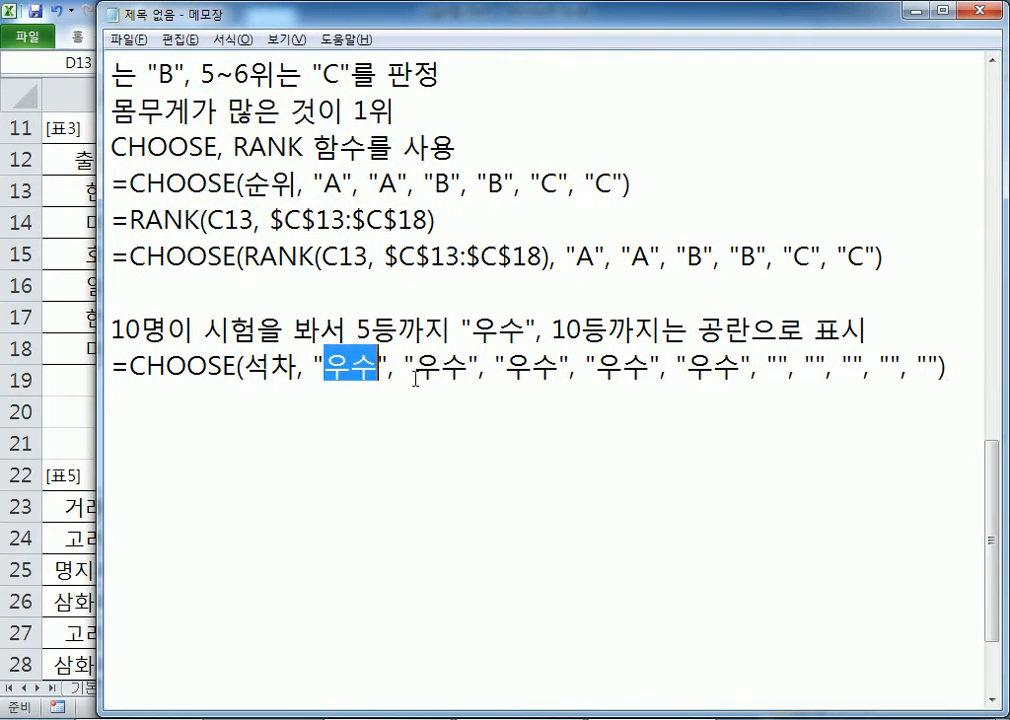
pyautogui.doubleClick(441, 366)
pyautogui.doubleClick(528, 366)
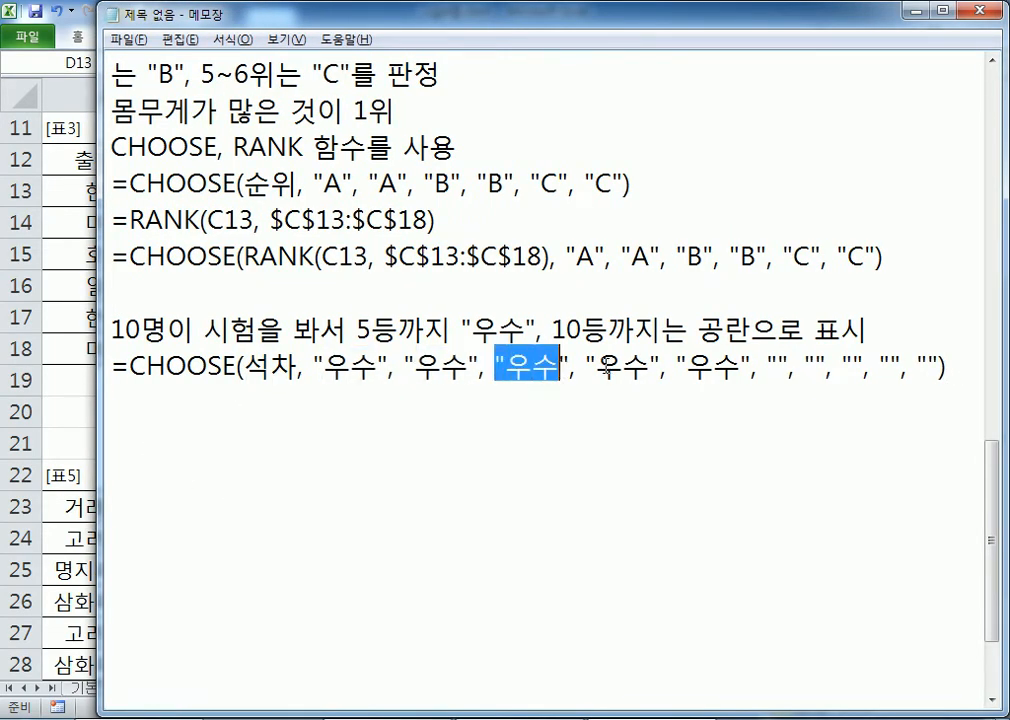
pyautogui.doubleClick(620, 366)
pyautogui.doubleClick(714, 366)
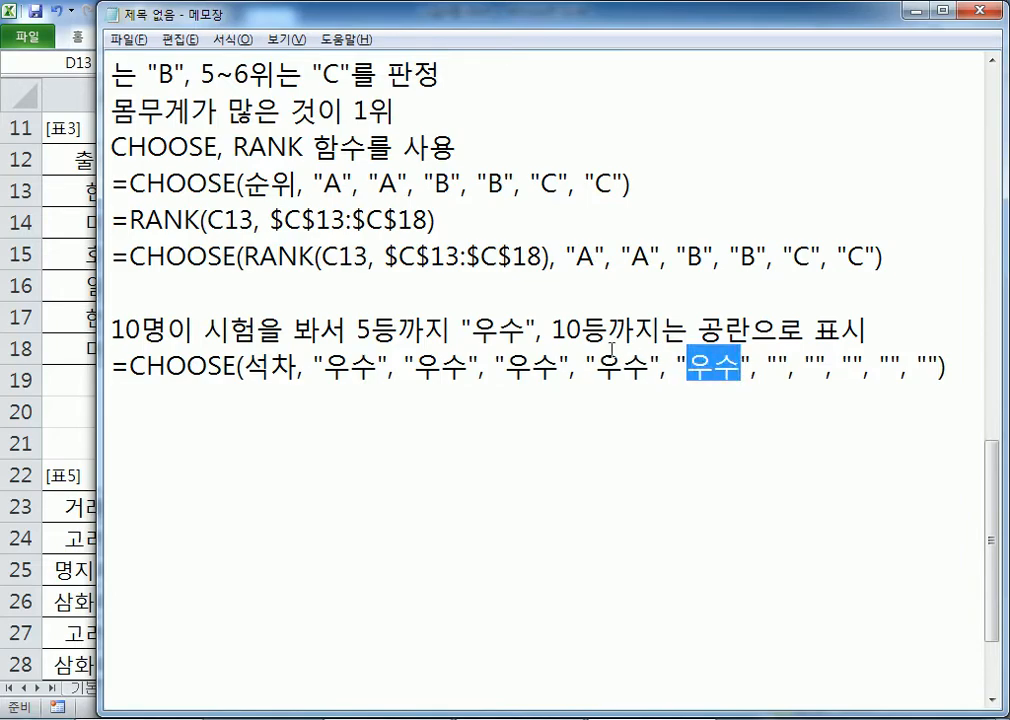
pyautogui.doubleClick(262, 366)
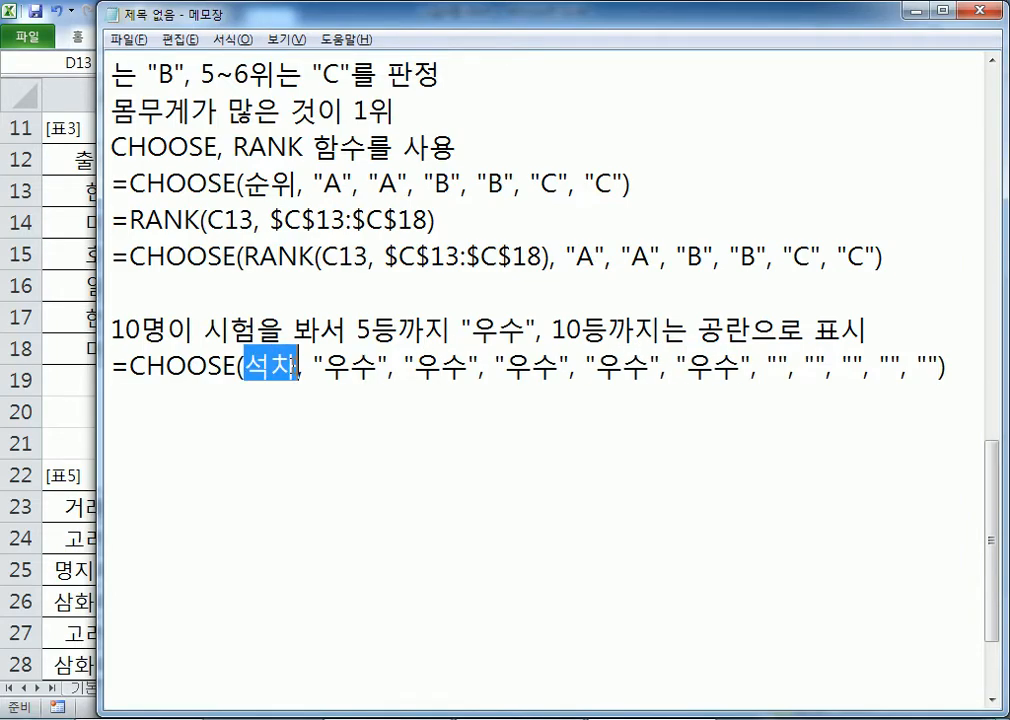
pyautogui.moveTo(349, 366); pyautogui.dragTo(940, 368)
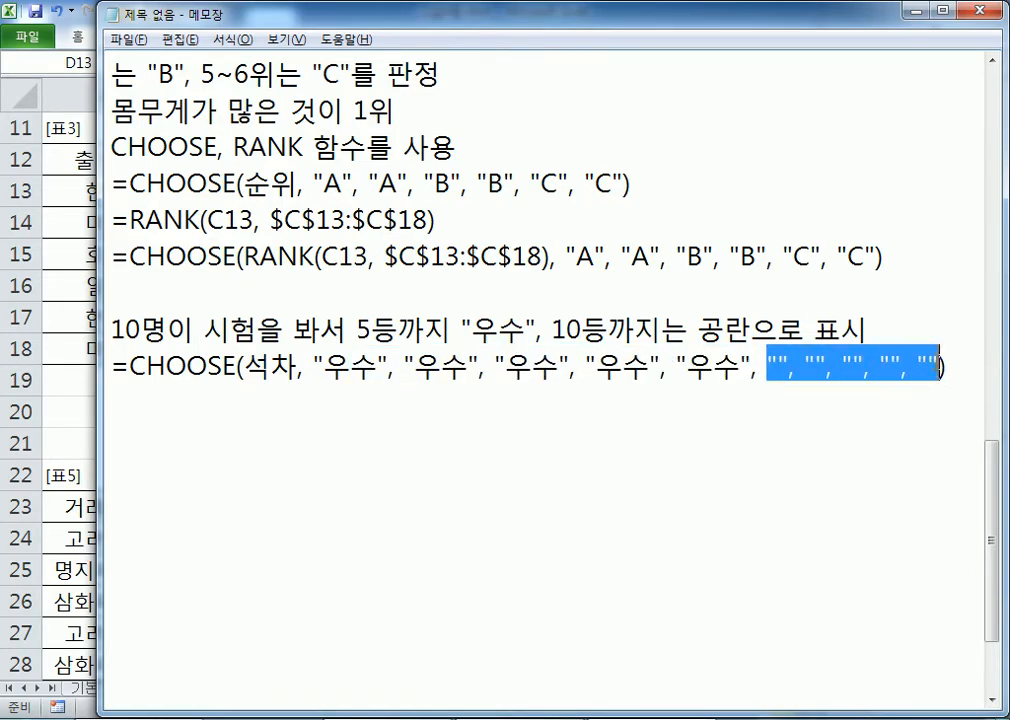
pyautogui.click(974, 374)
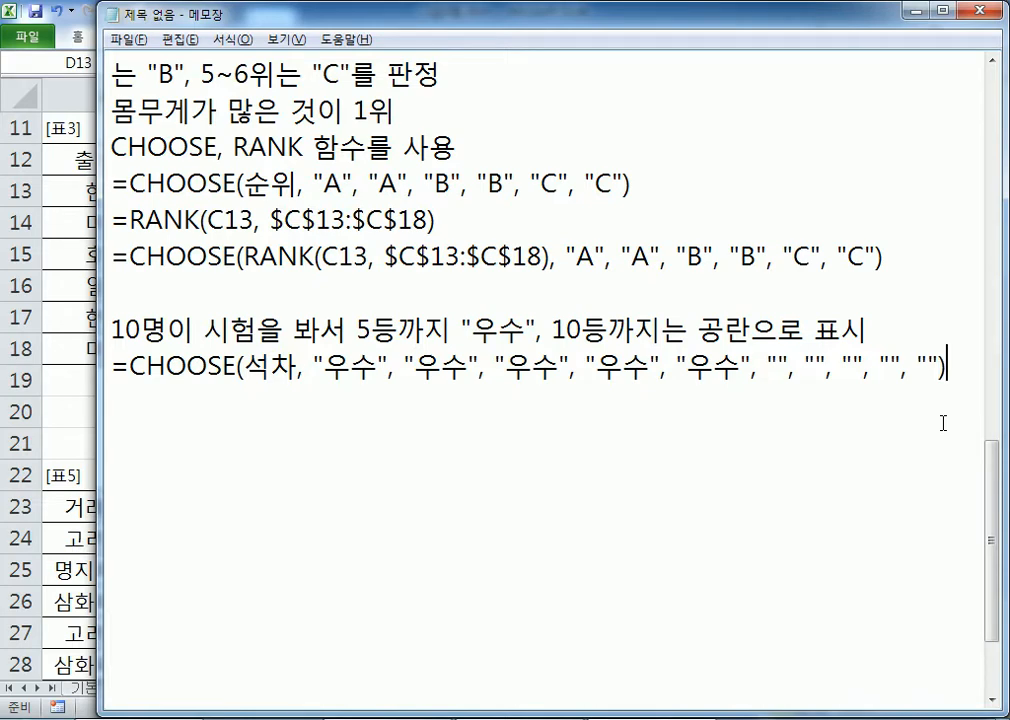
# - Begin an alternative formula on a new line below the example CHOOSE formula with the condition =IF(석차<=5
pyautogui.press('Return')
pyautogui.write('=')
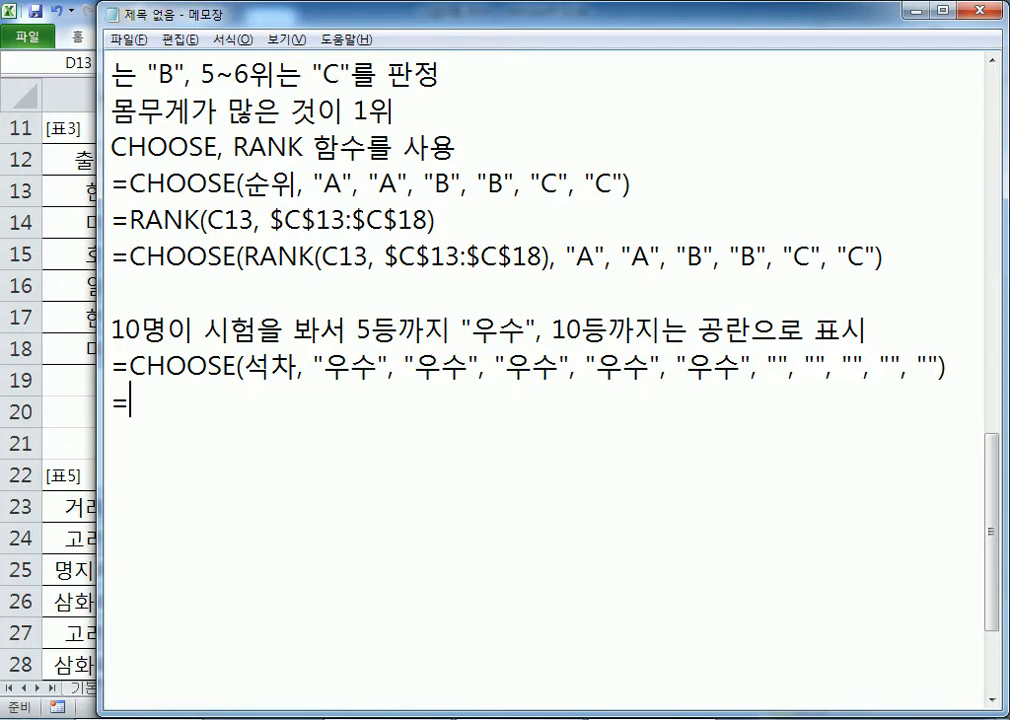
pyautogui.write('IF(TJ')
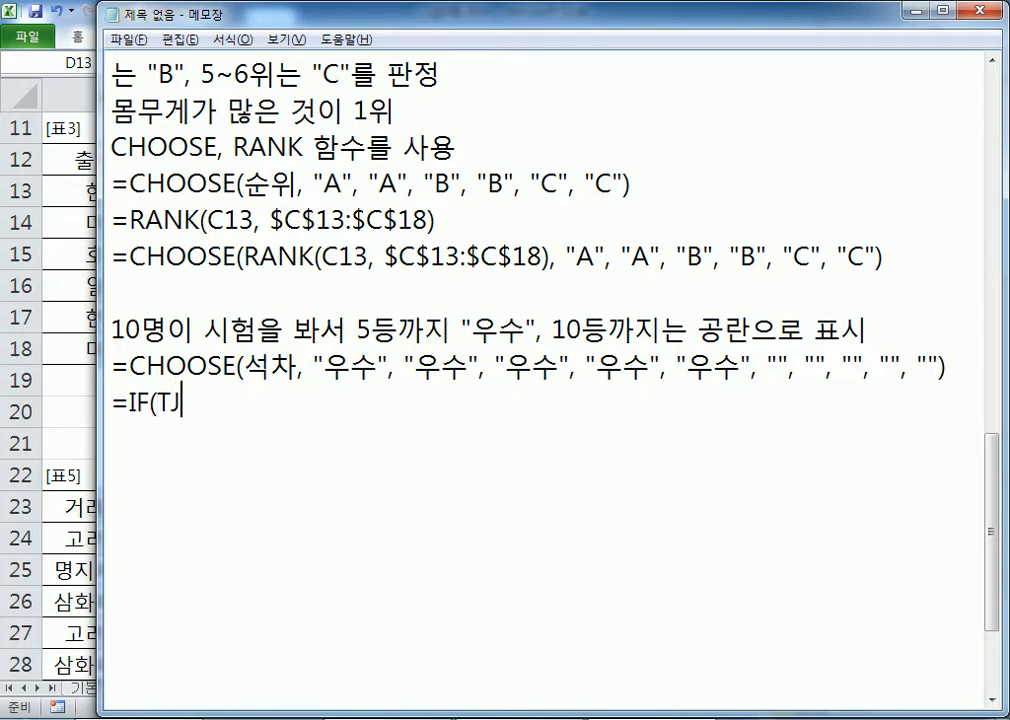
pyautogui.write('R')
pyautogui.press('BackSpace')
pyautogui.press('BackSpace')
pyautogui.press('BackSpace')
pyautogui.press('Hangul')
pyautogui.write('석차')
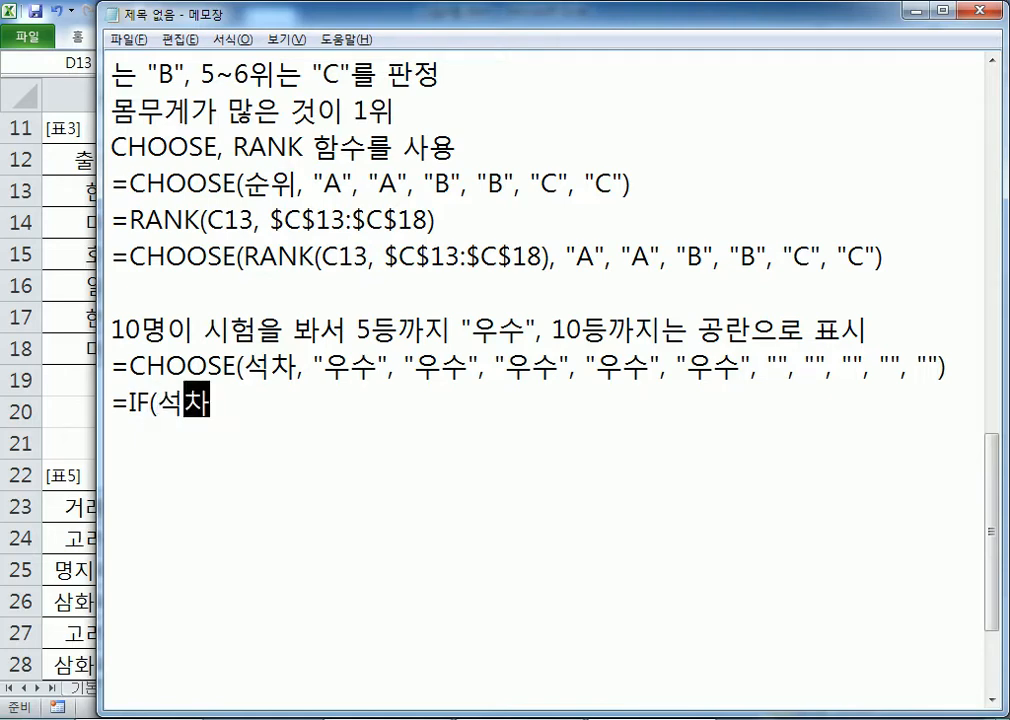
pyautogui.write('<=5')
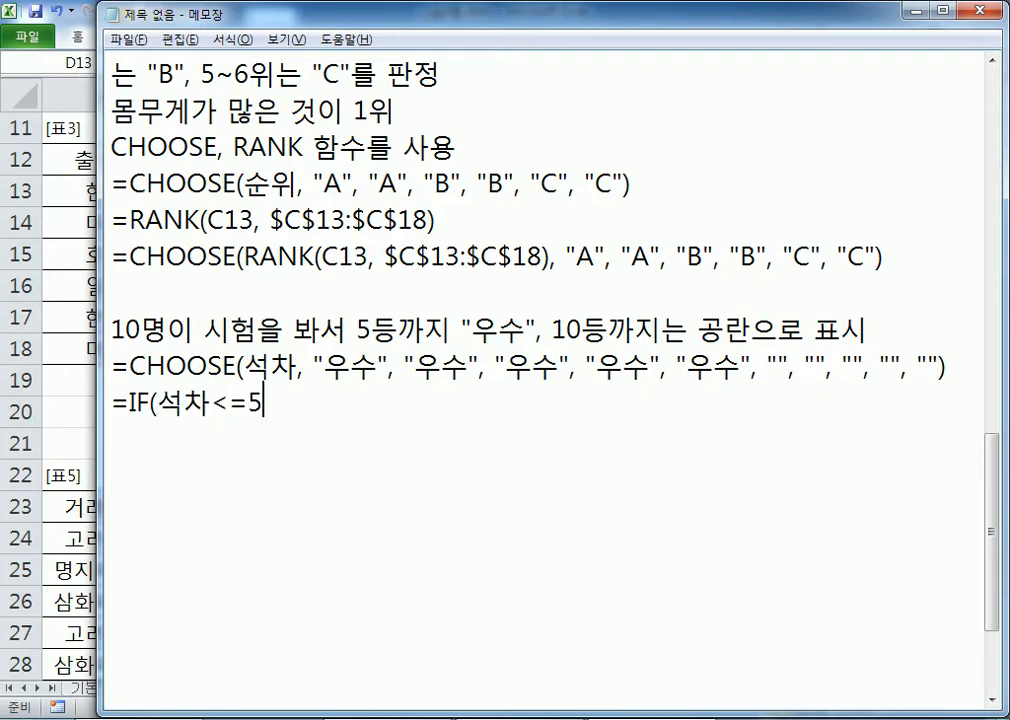
# - Complete the alternative IF formula with "우수" as the true value and "" as the false value
pyautogui.write(',')
pyautogui.write(' "')
pyautogui.write('DN')
pyautogui.press('BackSpace')
pyautogui.press('BackSpace')
pyautogui.press('Hangul')
pyautogui.write('우수')
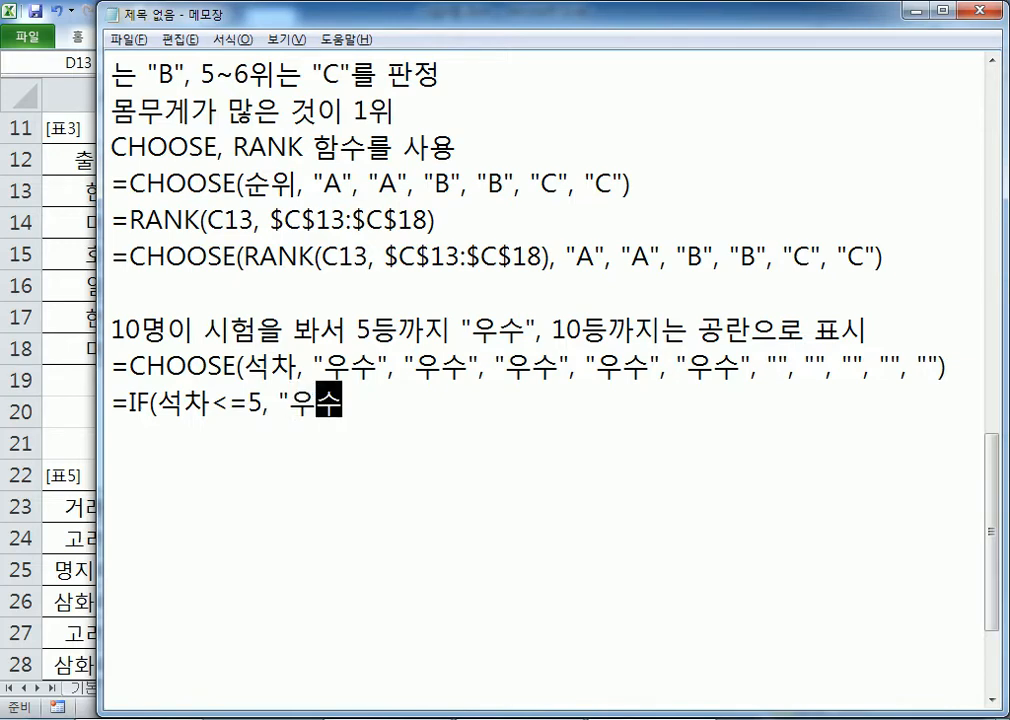
pyautogui.write('", "")')
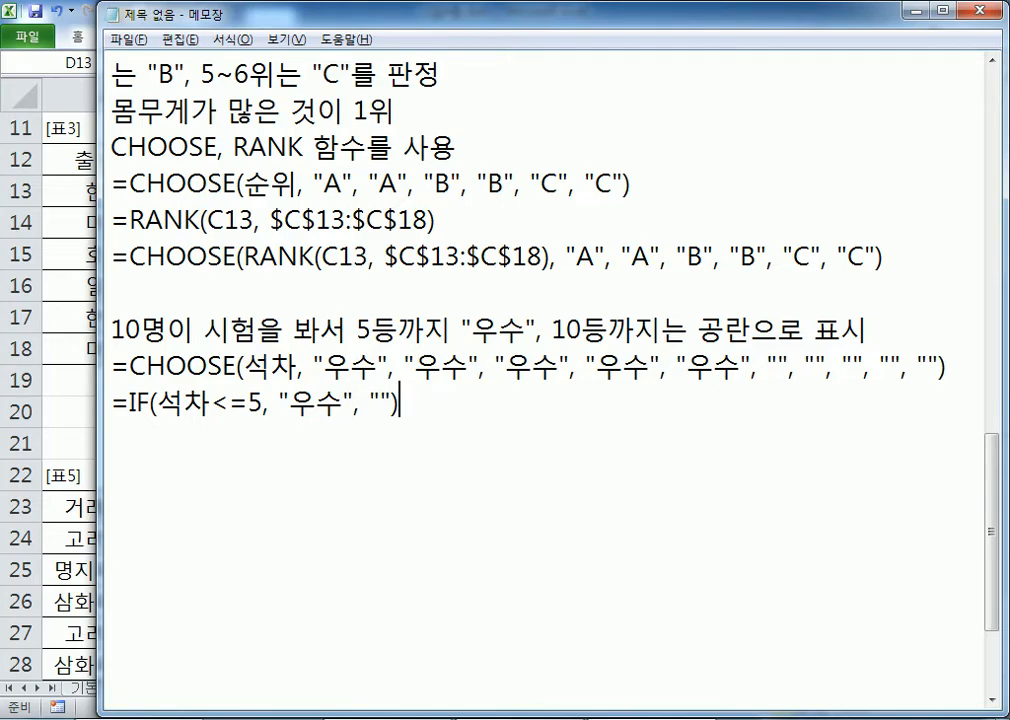
# - Review how the 문제3 ranks map to the "A", "B" and "C" arguments of CHOOSE, and highlight the complete CHOOSE and RANK formula
pyautogui.scroll(1, 935, 304)
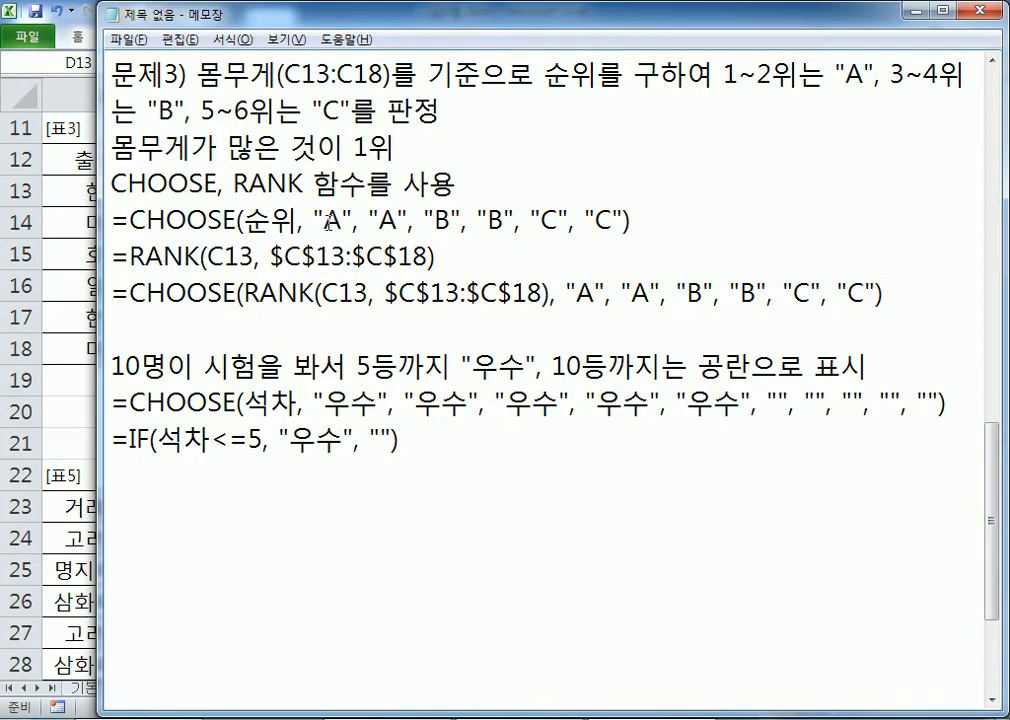
pyautogui.moveTo(322, 220); pyautogui.dragTo(407, 218)
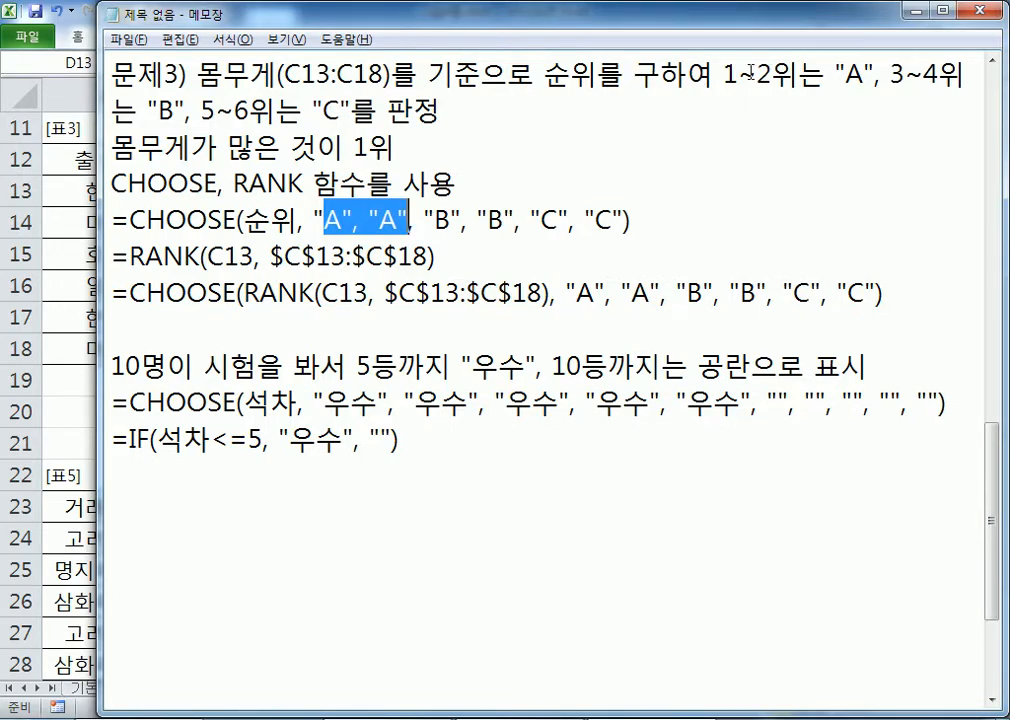
pyautogui.moveTo(724, 73); pyautogui.dragTo(866, 90)
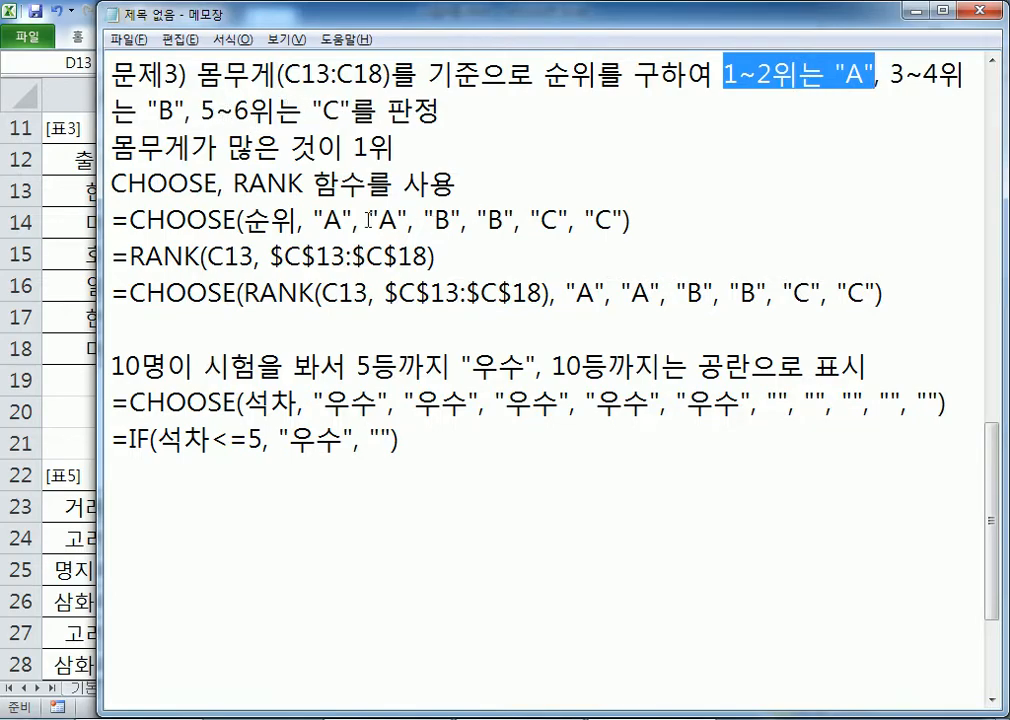
pyautogui.moveTo(321, 217); pyautogui.dragTo(357, 218)
pyautogui.moveTo(368, 219); pyautogui.dragTo(622, 218)
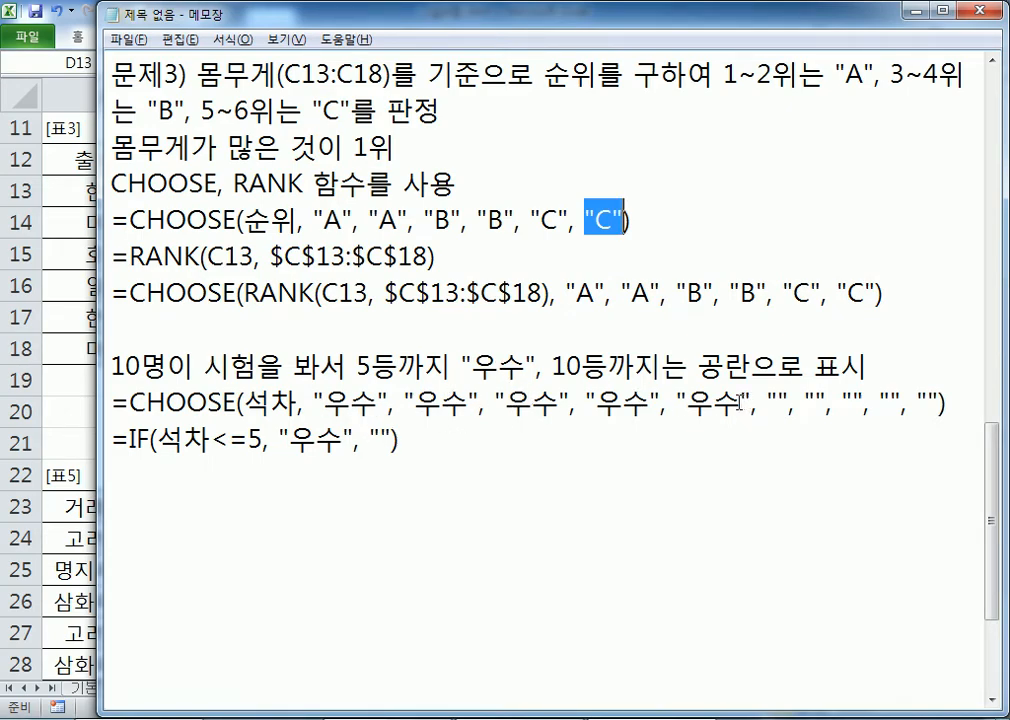
pyautogui.click(631, 482)
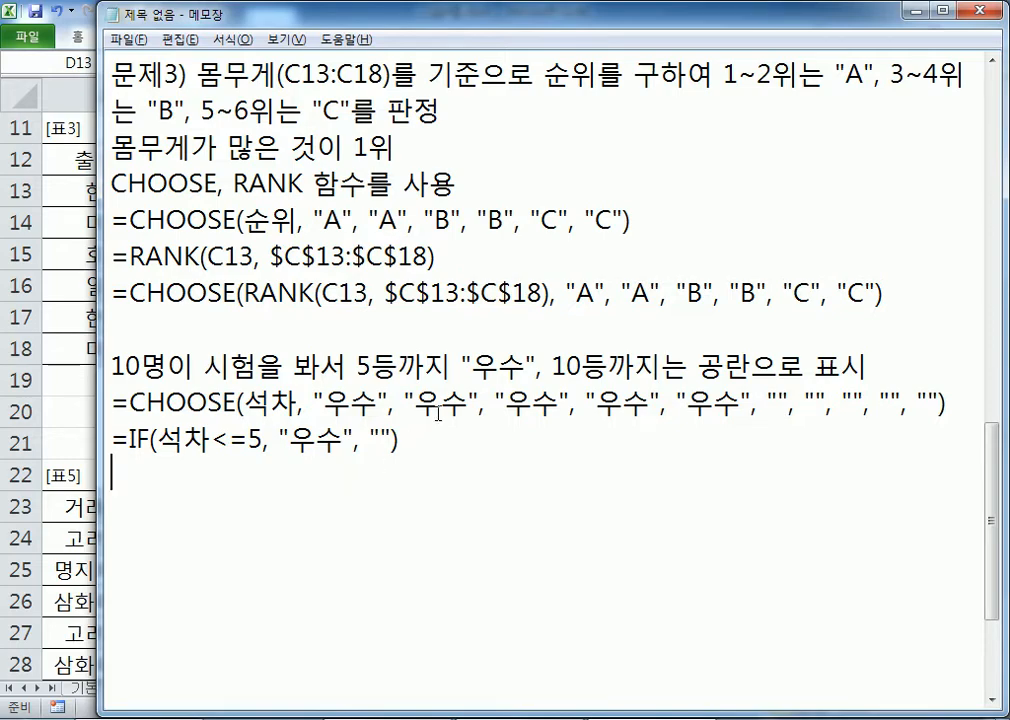
pyautogui.moveTo(885, 292); pyautogui.dragTo(109, 294)
# - Switch to Excel and select the first 판매금액 cell, I13, in the [표4] 완구류 매출 table
pyautogui.hotkey('alt', 'Tab')
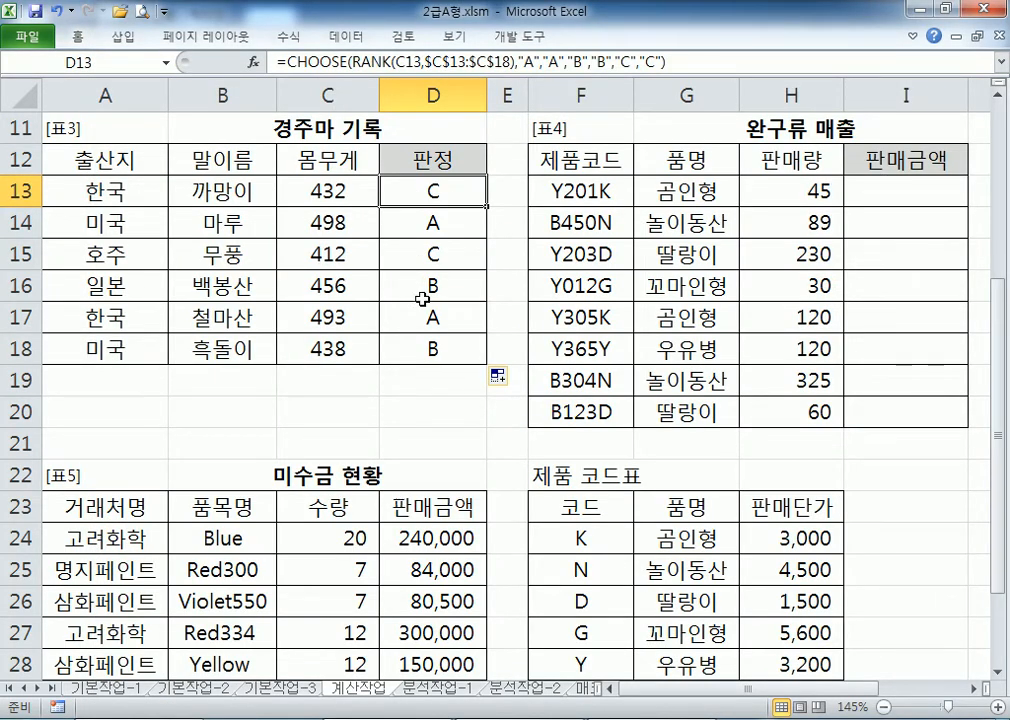
pyautogui.click(974, 688)
pyautogui.click(974, 688)
pyautogui.click(974, 688)
pyautogui.click(974, 688)
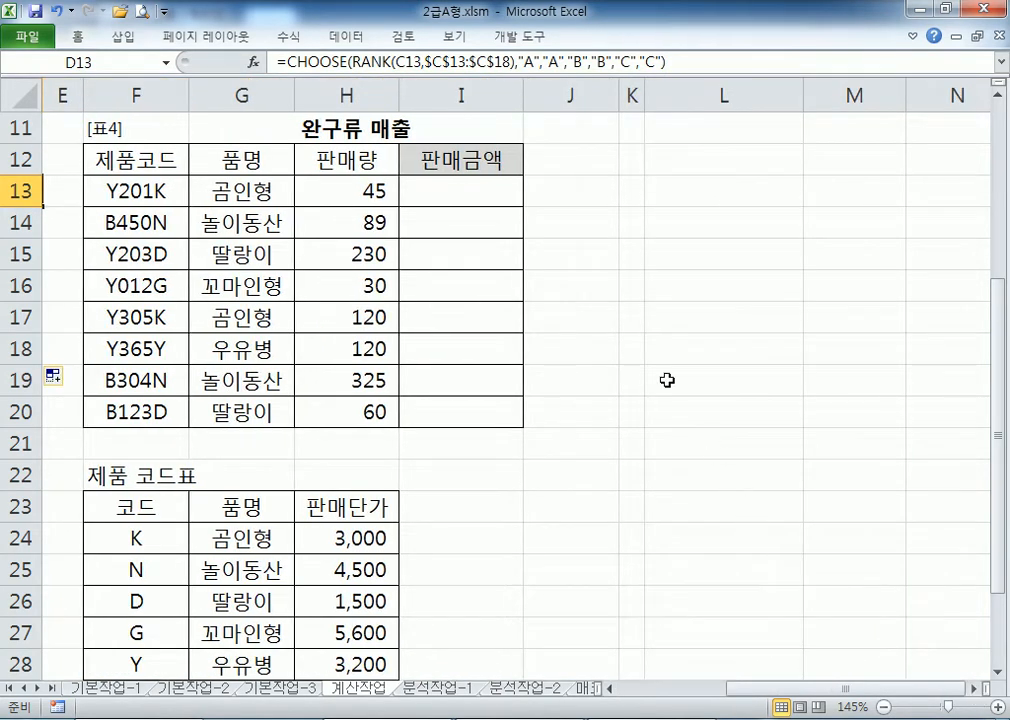
pyautogui.click(451, 190)
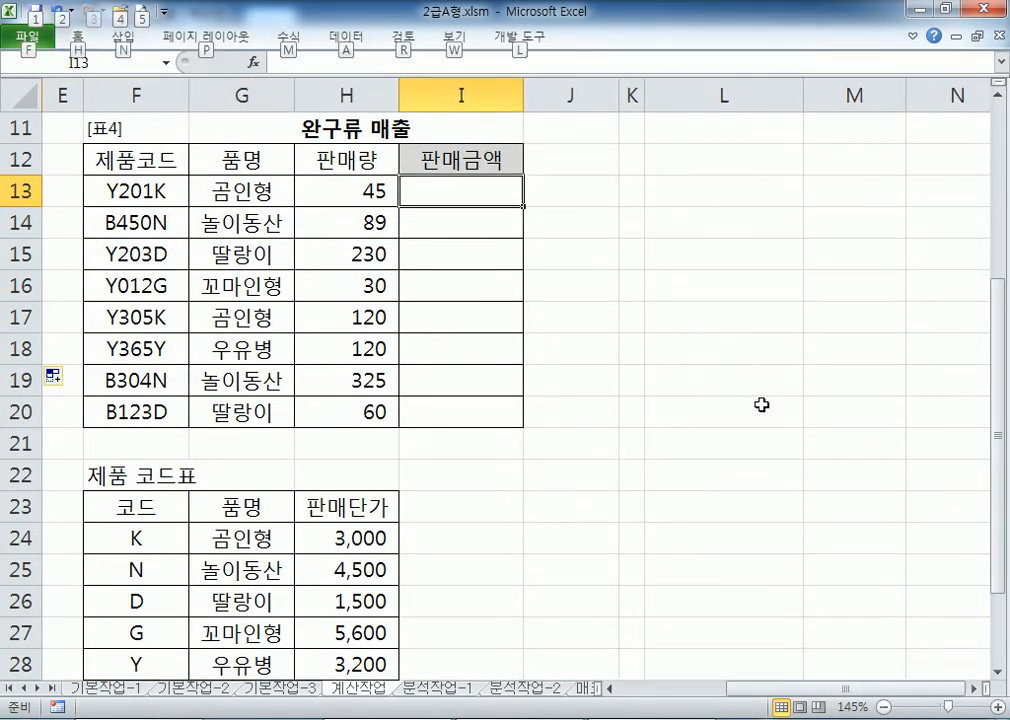
# - Switch to Notepad and start a new problem entry "문제4)" below the IF formula, separated by a blank line
pyautogui.hotkey('alt', 'Tab')
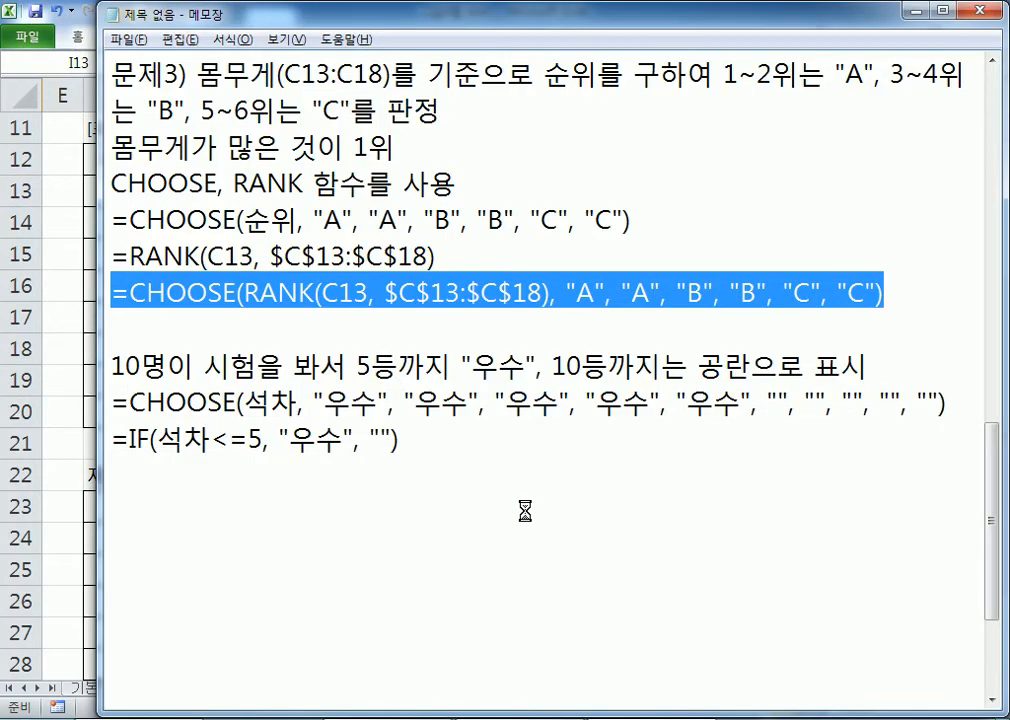
pyautogui.hotkey('alt', 'Tab')
pyautogui.hotkey('alt', 'Tab')
pyautogui.scroll(-2, 490, 495)
pyautogui.click(362, 334)
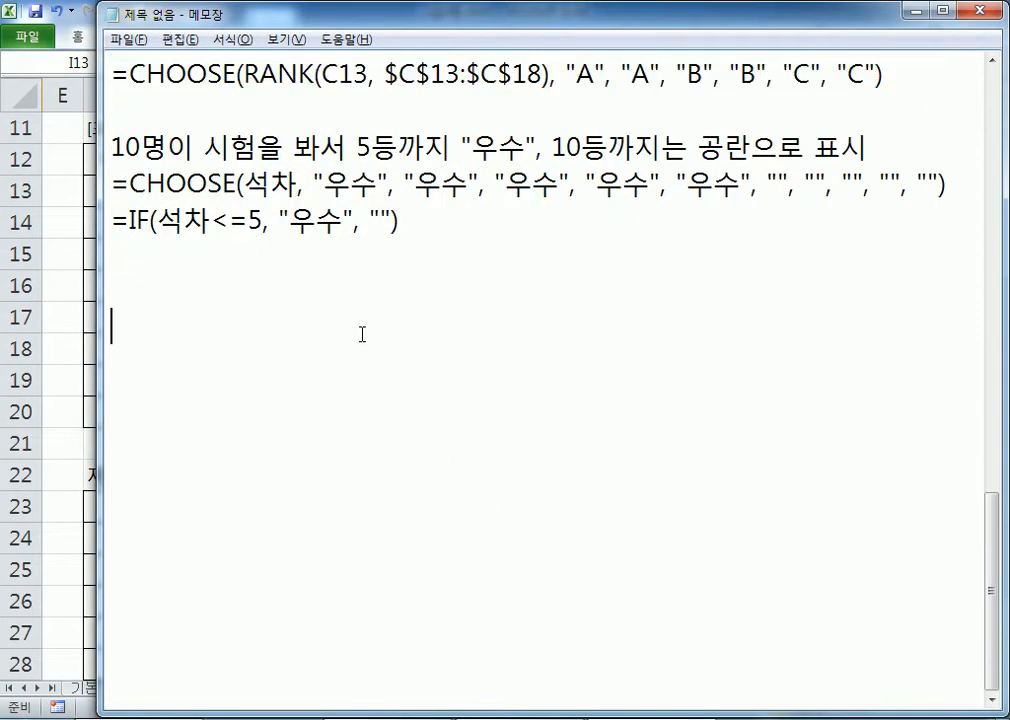
pyautogui.press('Return')
pyautogui.write('문제')
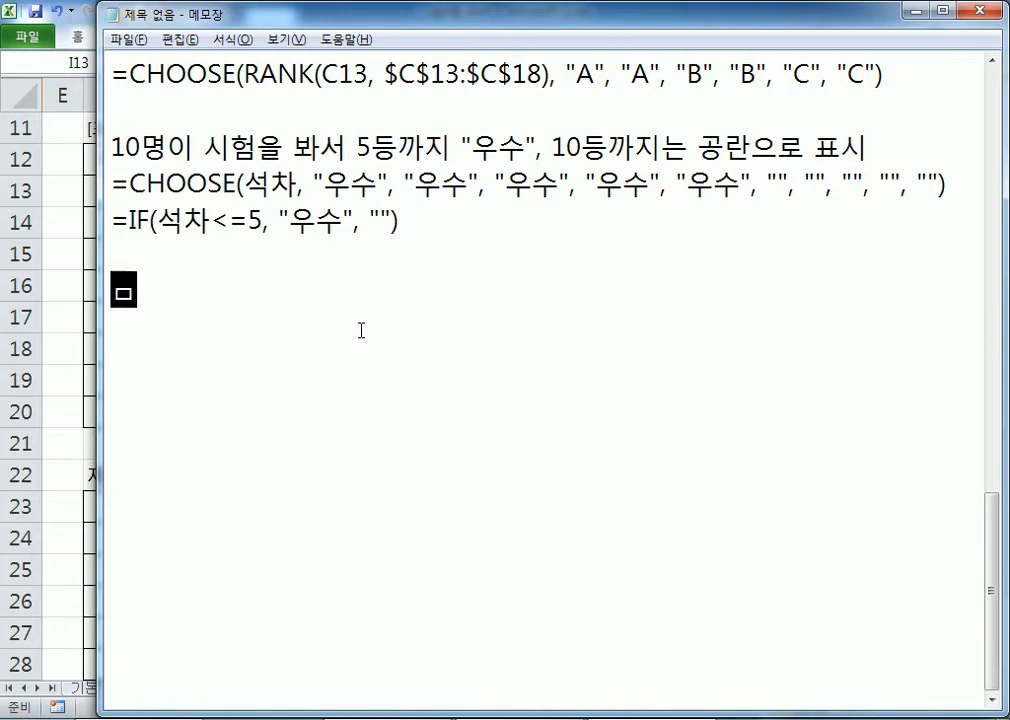
pyautogui.write('3')
pyautogui.press('BackSpace')
pyautogui.write('4)')
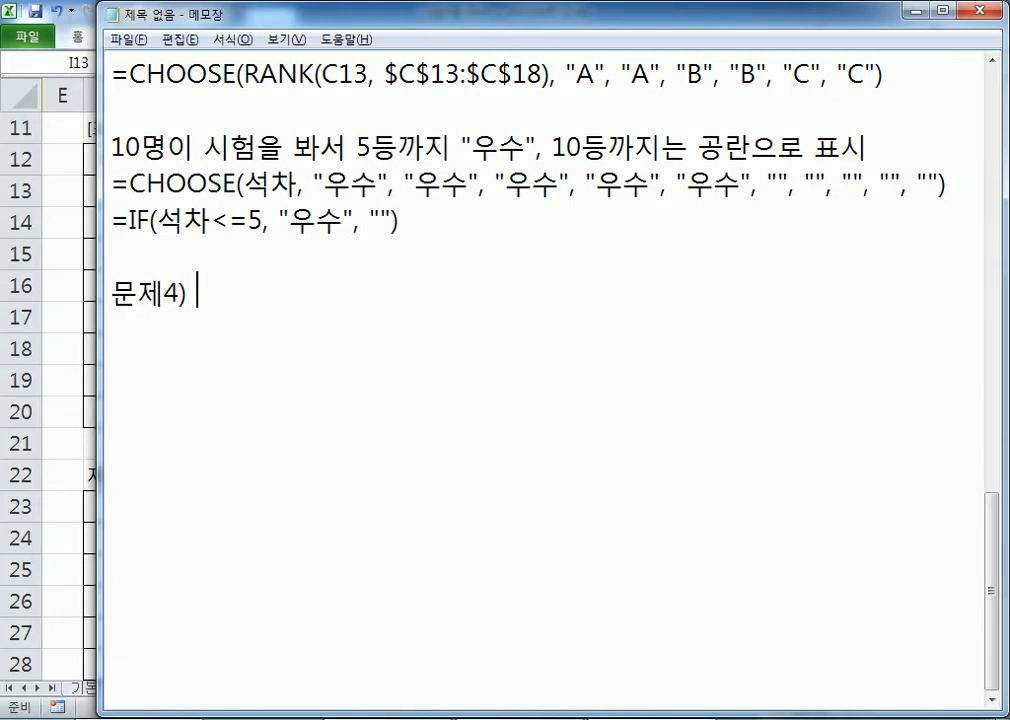
# - Switch to Excel and examine the 판매량 values in [표4] and the 판매단가 values in 제품 코드표 needed for 판매금액
pyautogui.hotkey('alt', 'Tab')
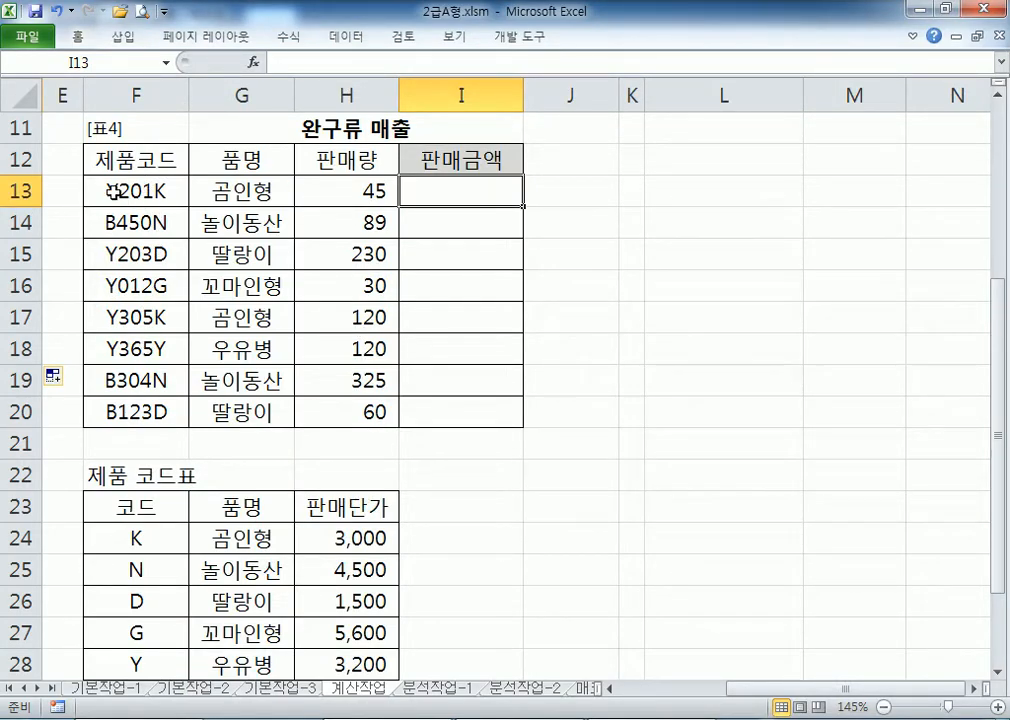
pyautogui.scroll(-2, 117, 191)
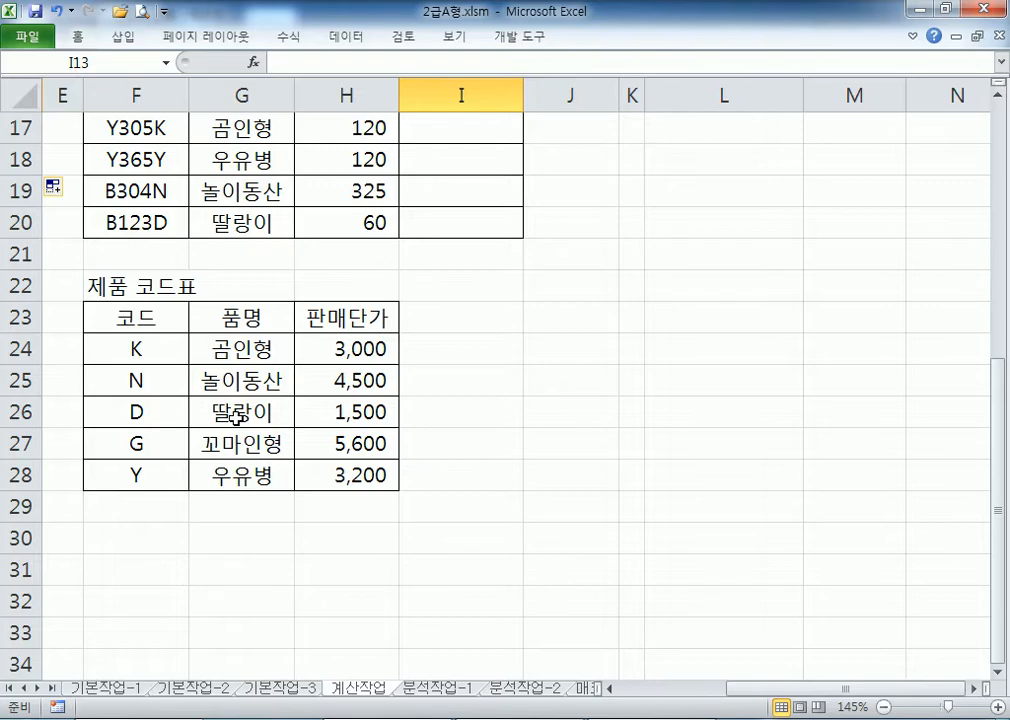
pyautogui.scroll(5, 236, 418)
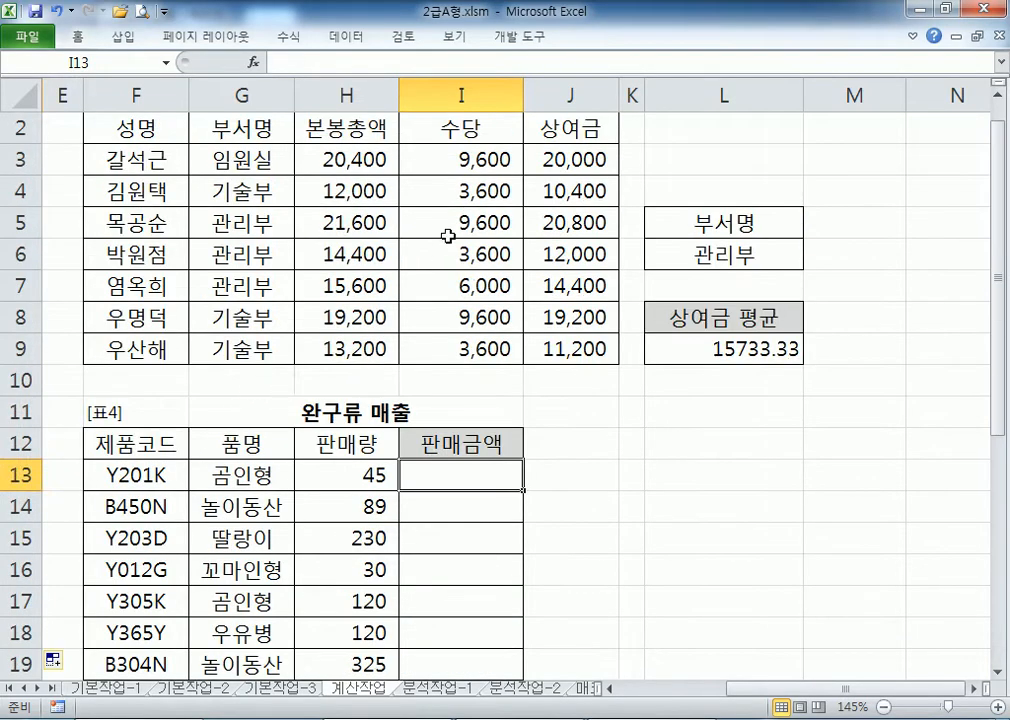
pyautogui.scroll(-2, 375, 197)
pyautogui.moveTo(356, 286); pyautogui.dragTo(352, 506)
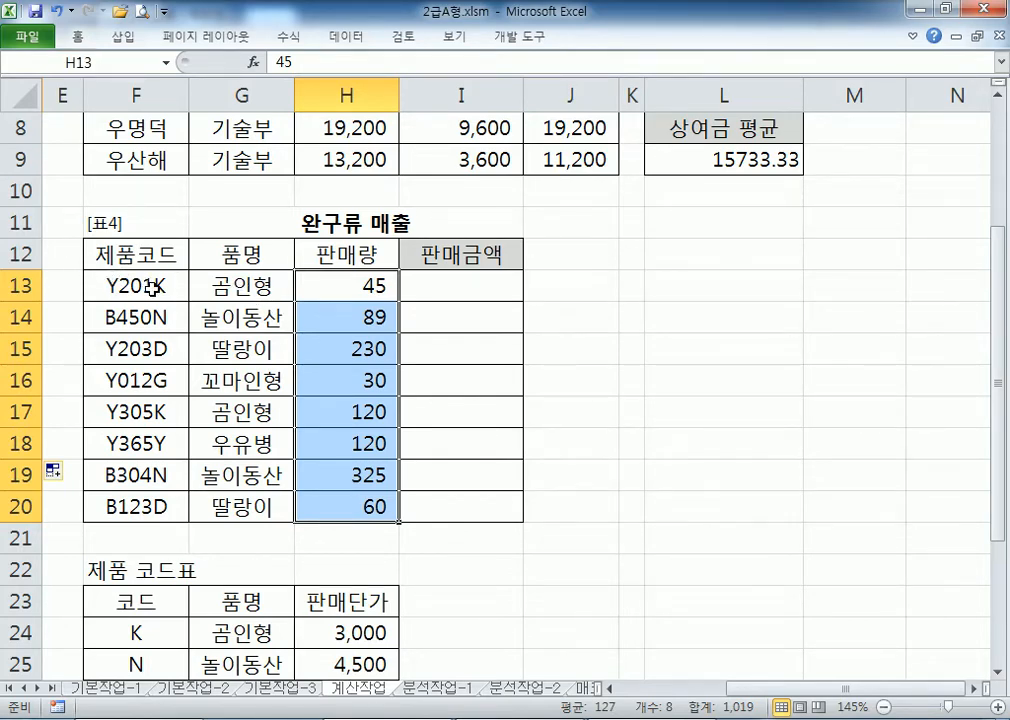
pyautogui.scroll(-2, 148, 286)
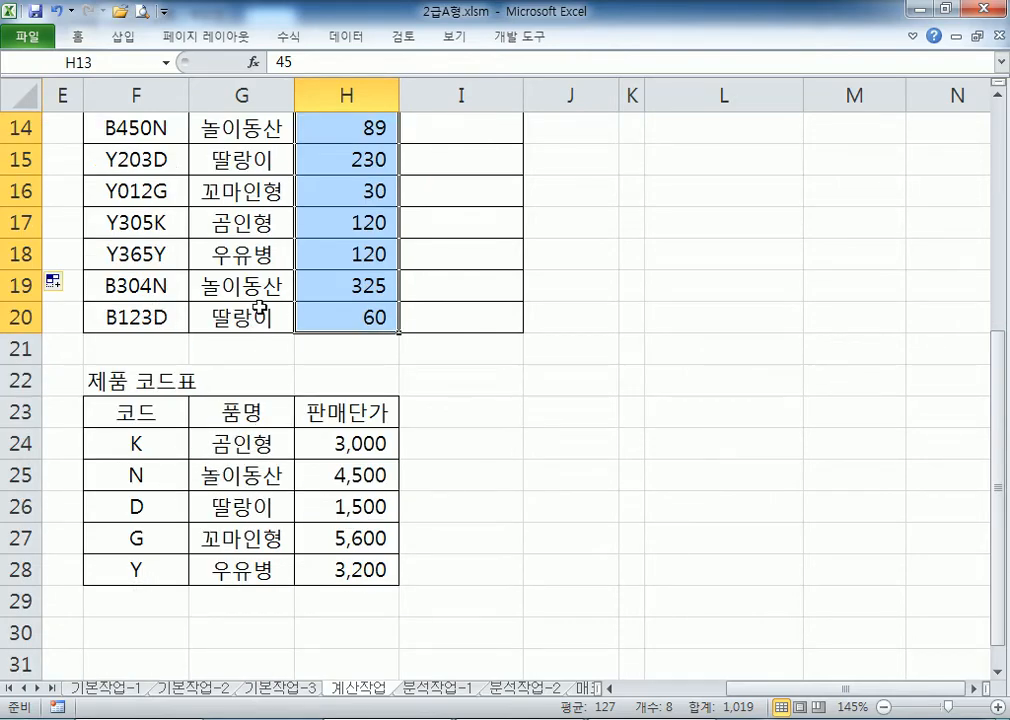
pyautogui.scroll(1, 285, 255)
pyautogui.click(340, 194)
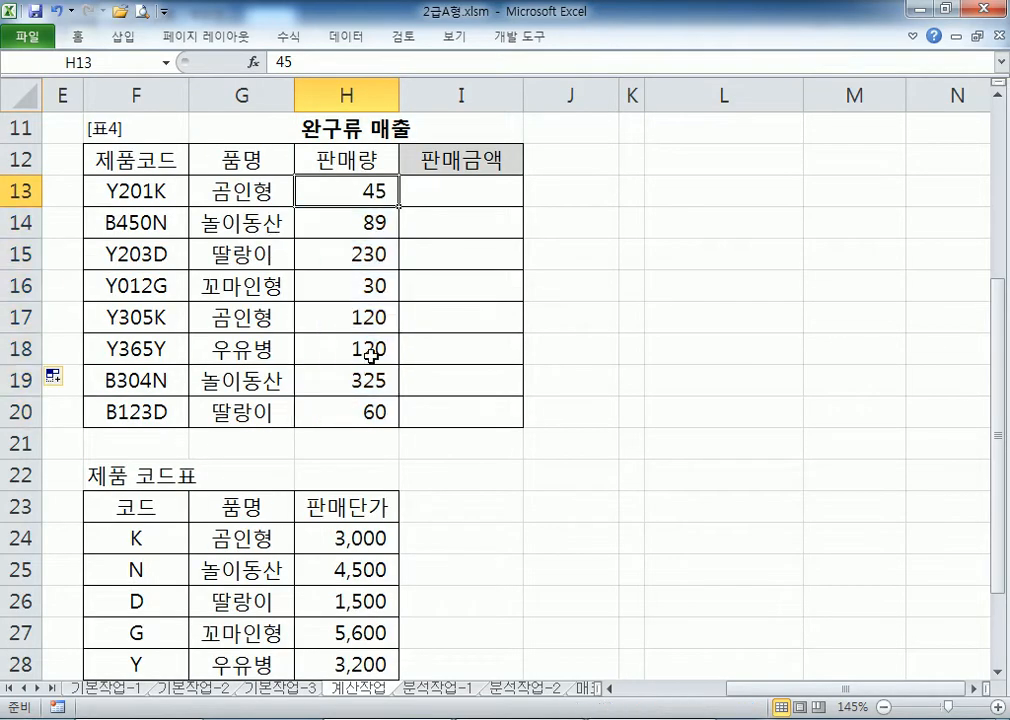
pyautogui.click(352, 541)
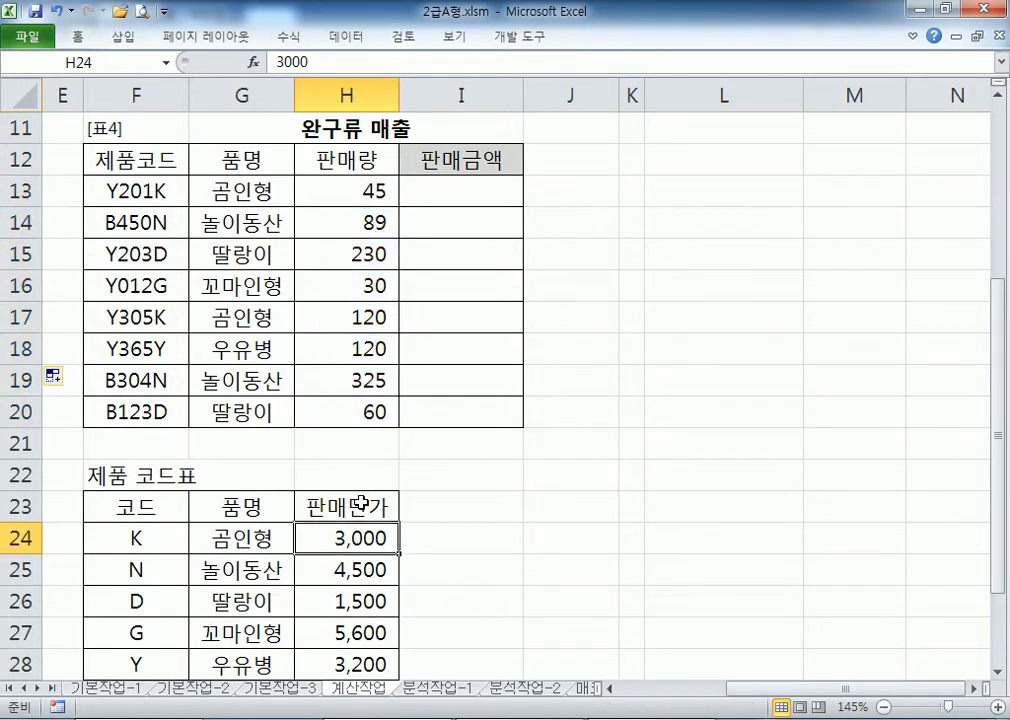
pyautogui.click(358, 191)
pyautogui.click(440, 200)
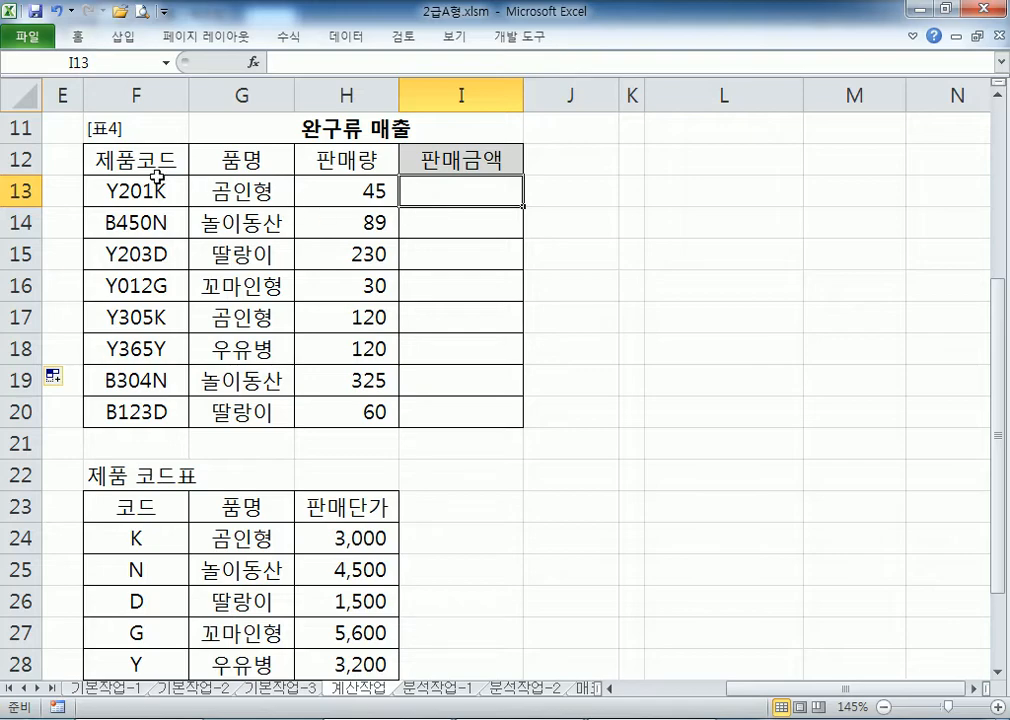
# - Examine the last letter of the 제품코드 in F13 against the 코드 column of 제품 코드표, ending on cell I13
pyautogui.click(122, 190)
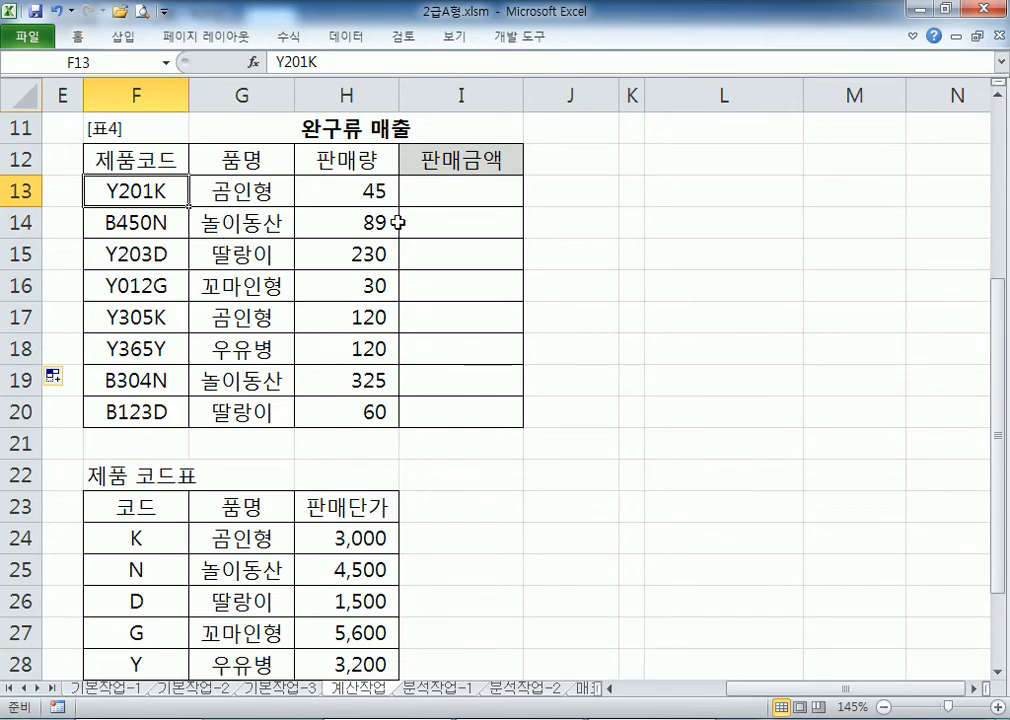
pyautogui.scroll(-2, 397, 223)
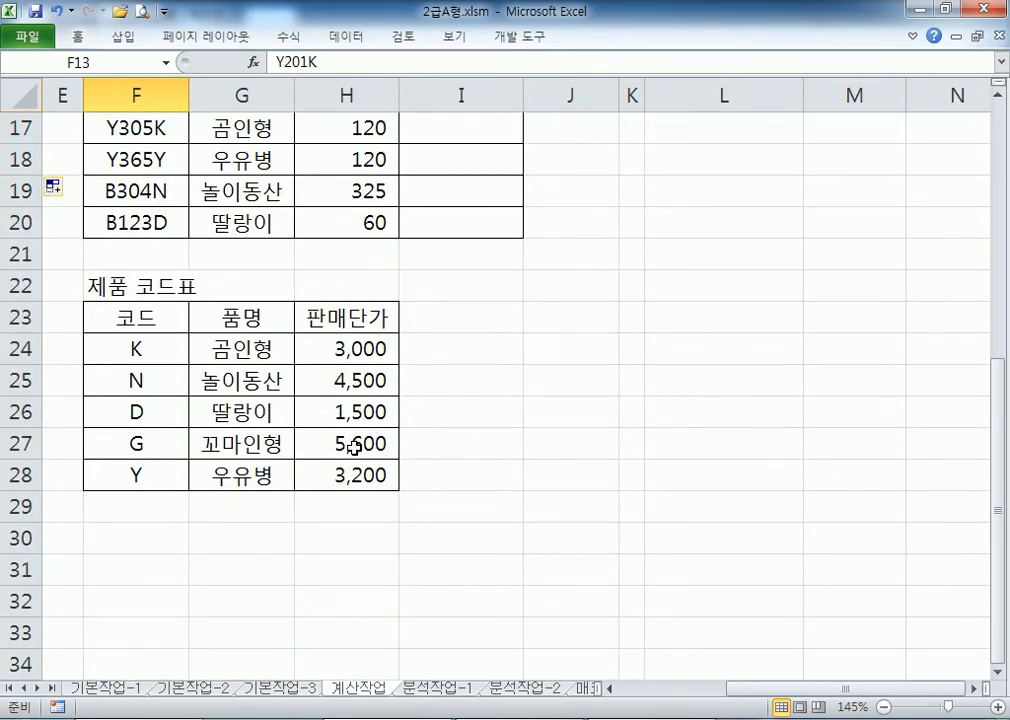
pyautogui.scroll(2, 355, 447)
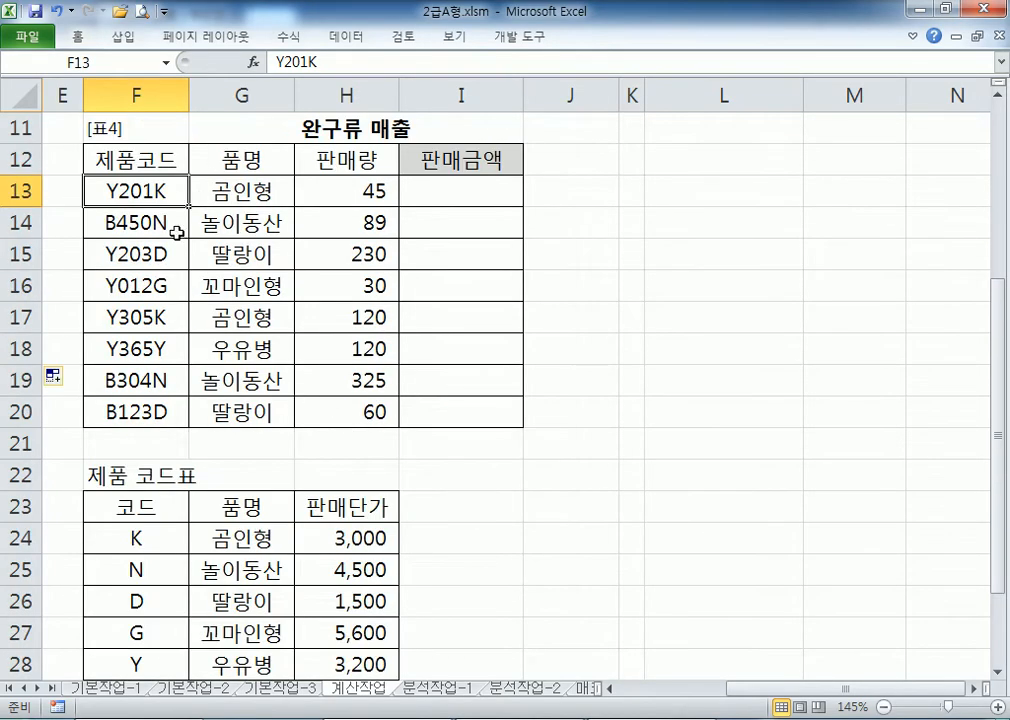
pyautogui.click(485, 191)
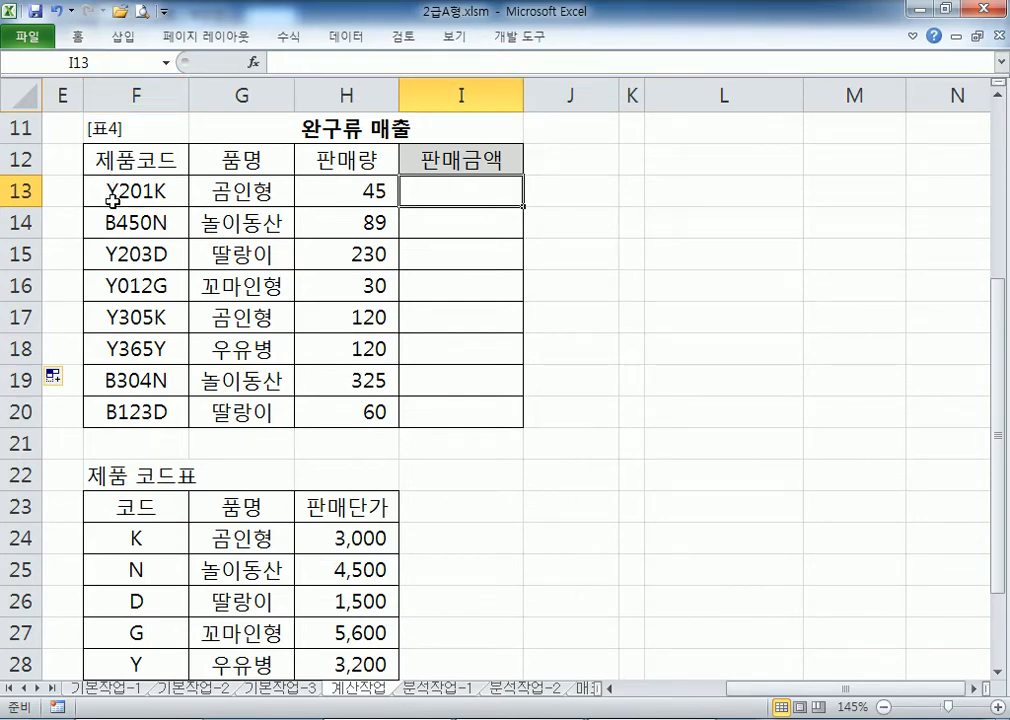
pyautogui.doubleClick(154, 193)
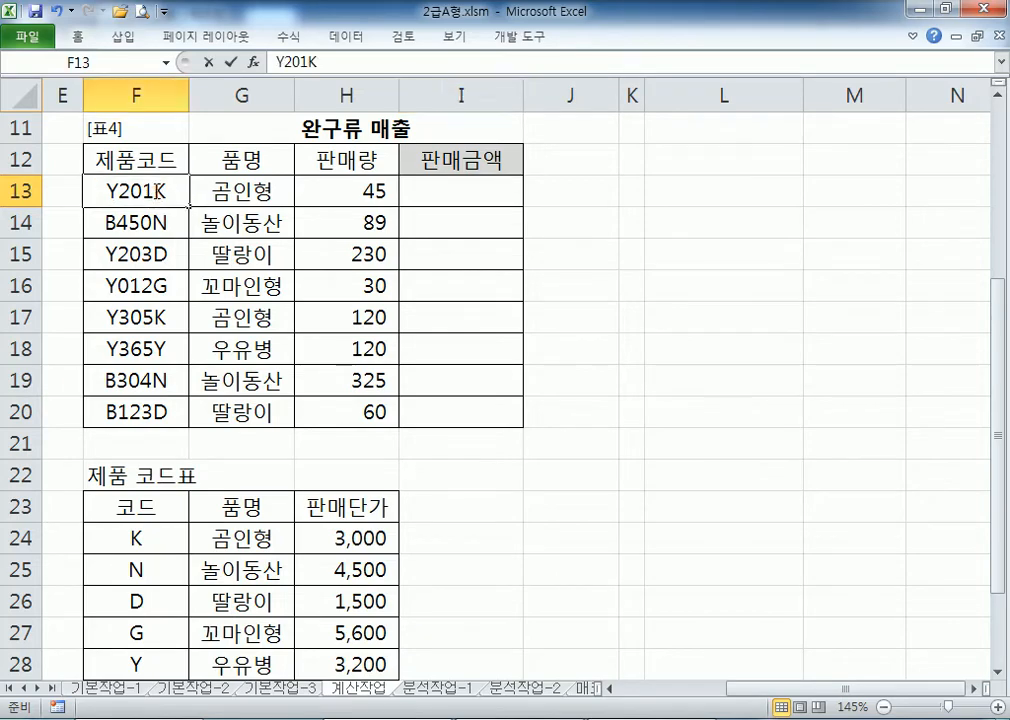
pyautogui.moveTo(154, 193); pyautogui.dragTo(170, 196)
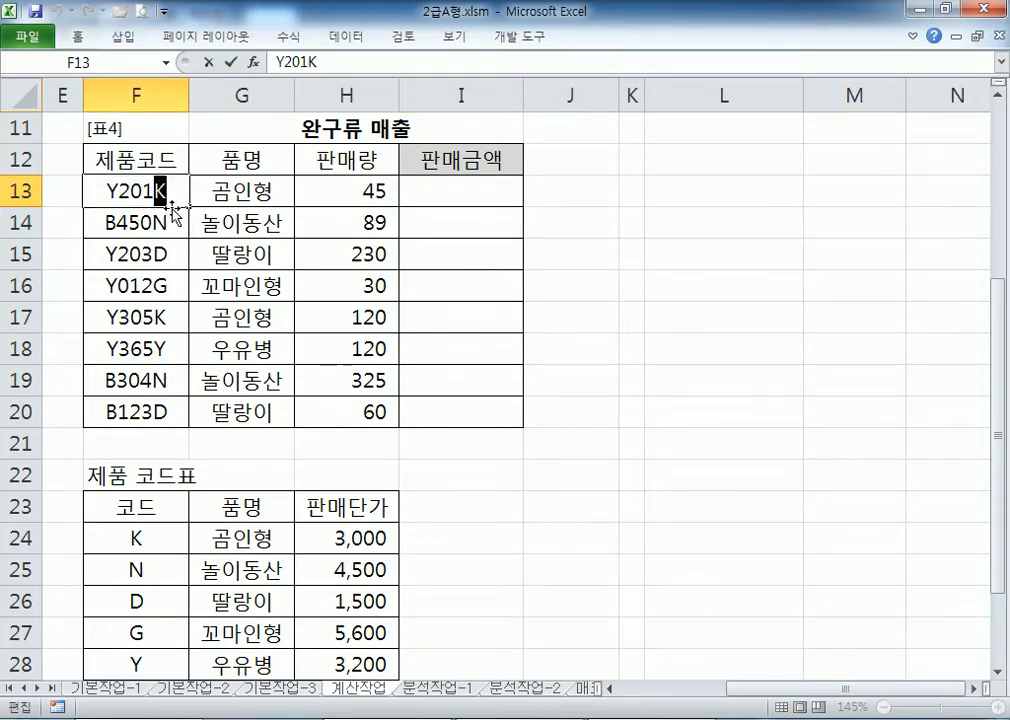
pyautogui.scroll(-2, 256, 360)
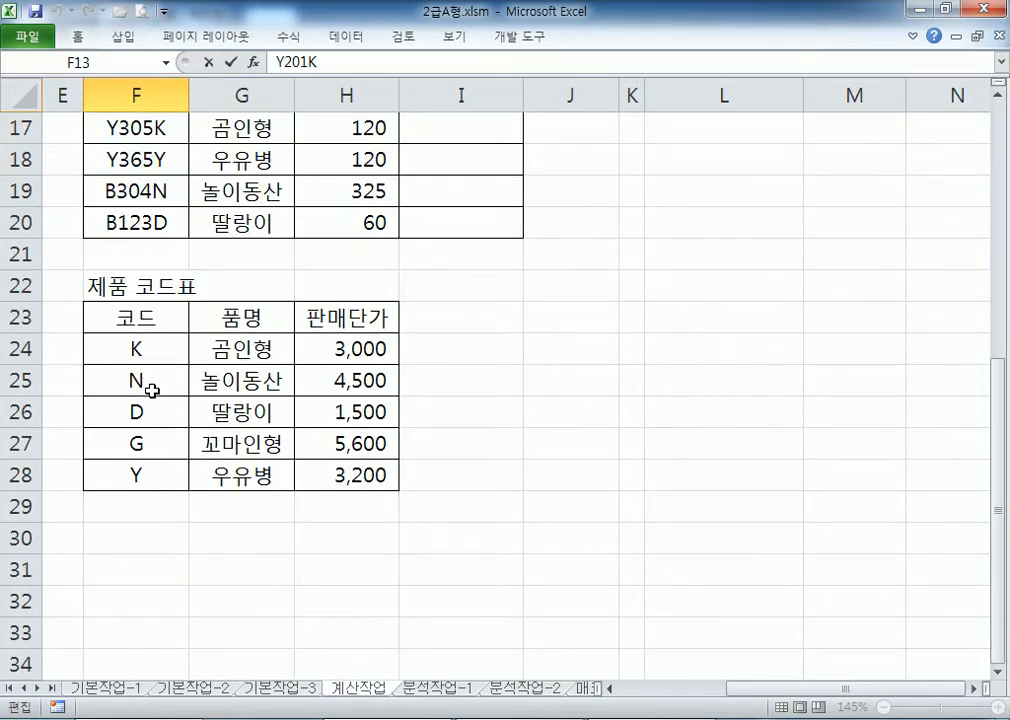
pyautogui.scroll(3, 160, 393)
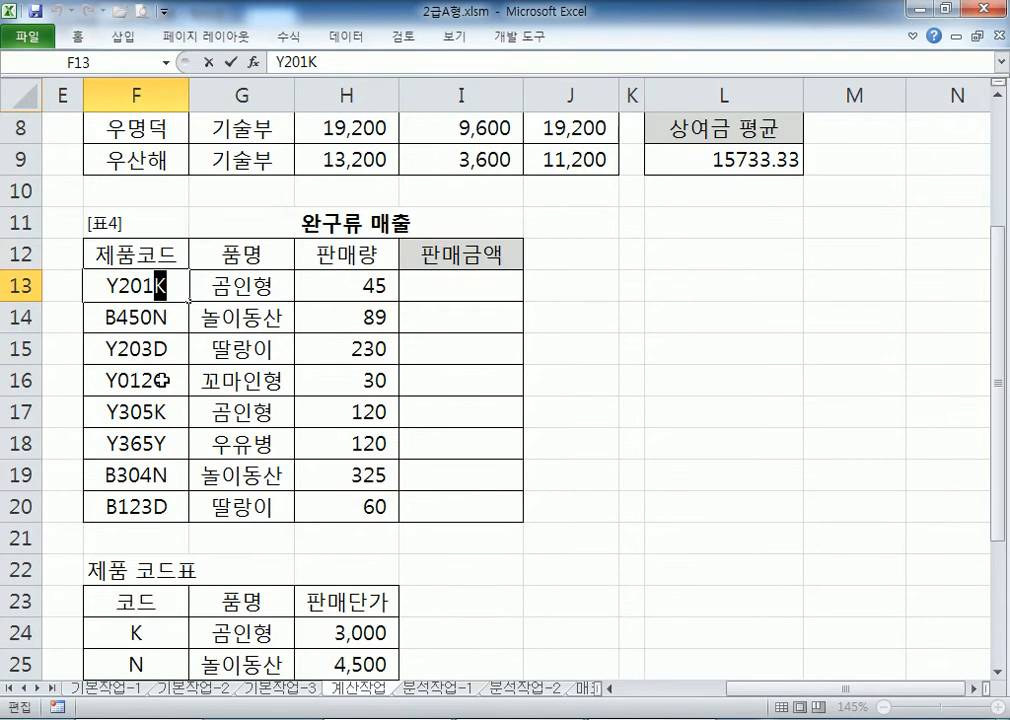
pyautogui.click(175, 287)
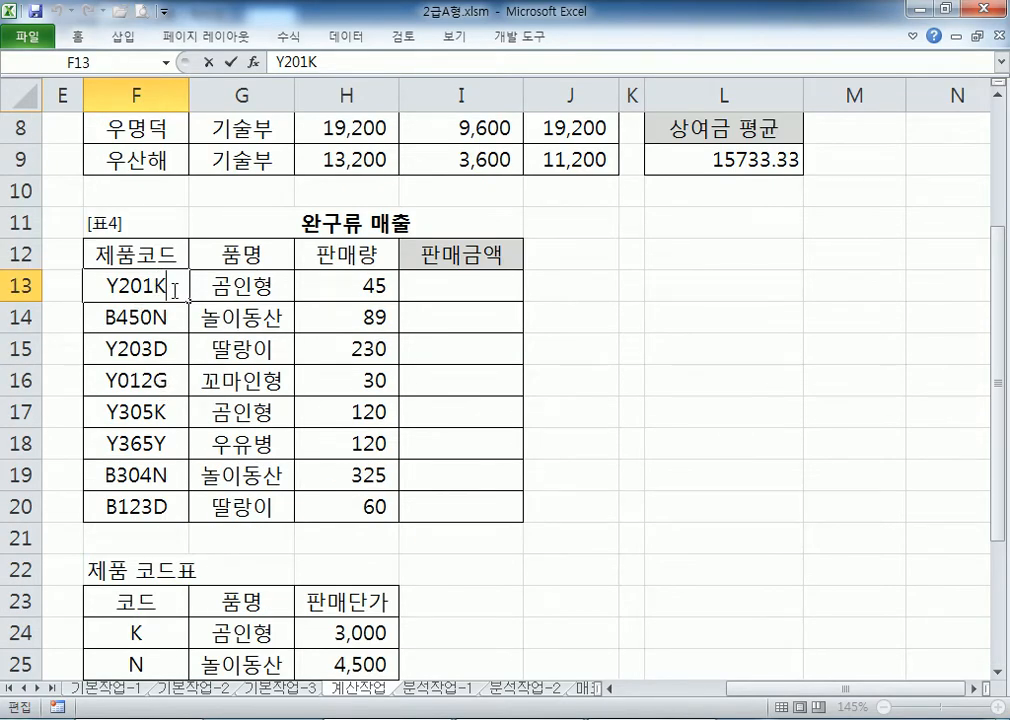
pyautogui.click(457, 290)
pyautogui.scroll(-1, 469, 298)
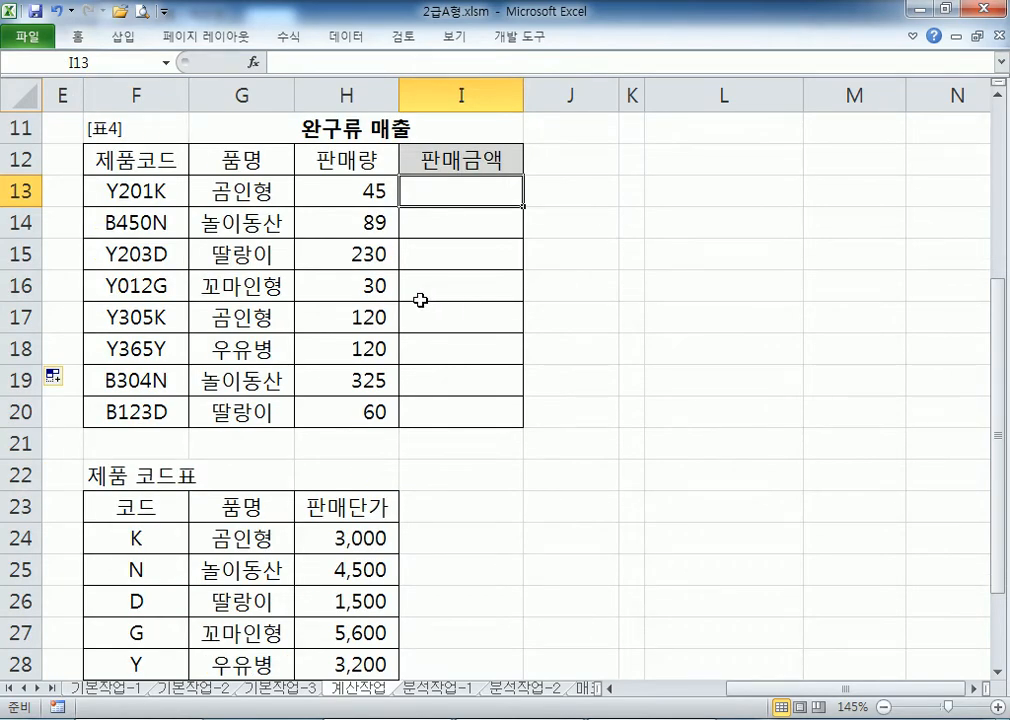
# - Switch to Notepad and begin the 문제4) description with "제품코드(F13:F20)와 제품 코드표(F24:H28) 그리고"
pyautogui.hotkey('alt', 'Tab')
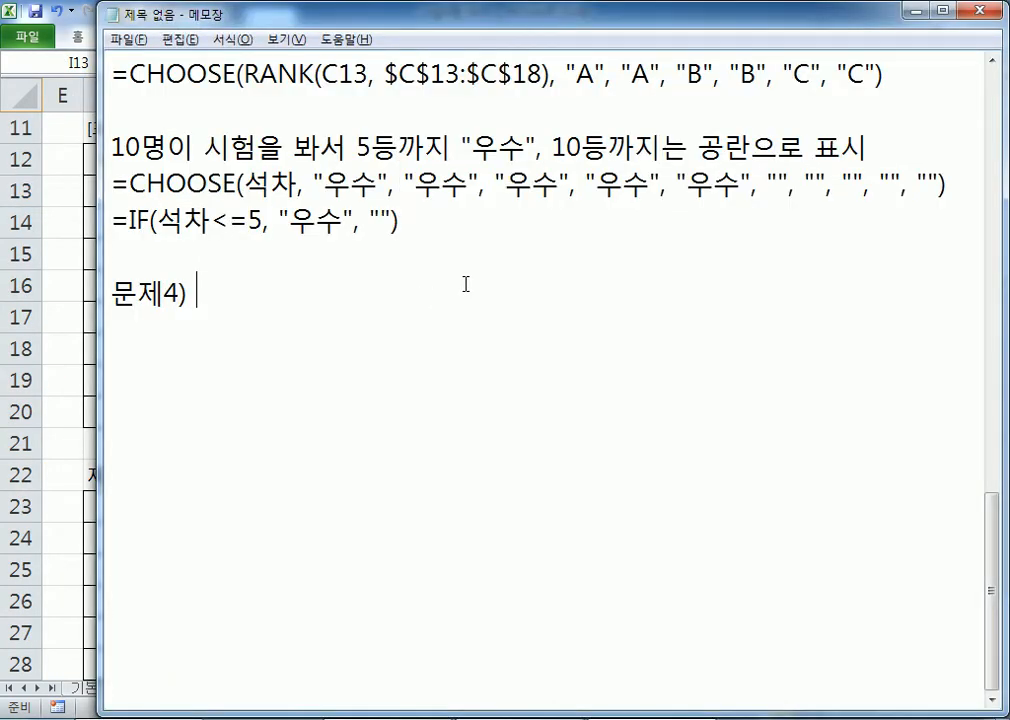
pyautogui.write('제품코드(')
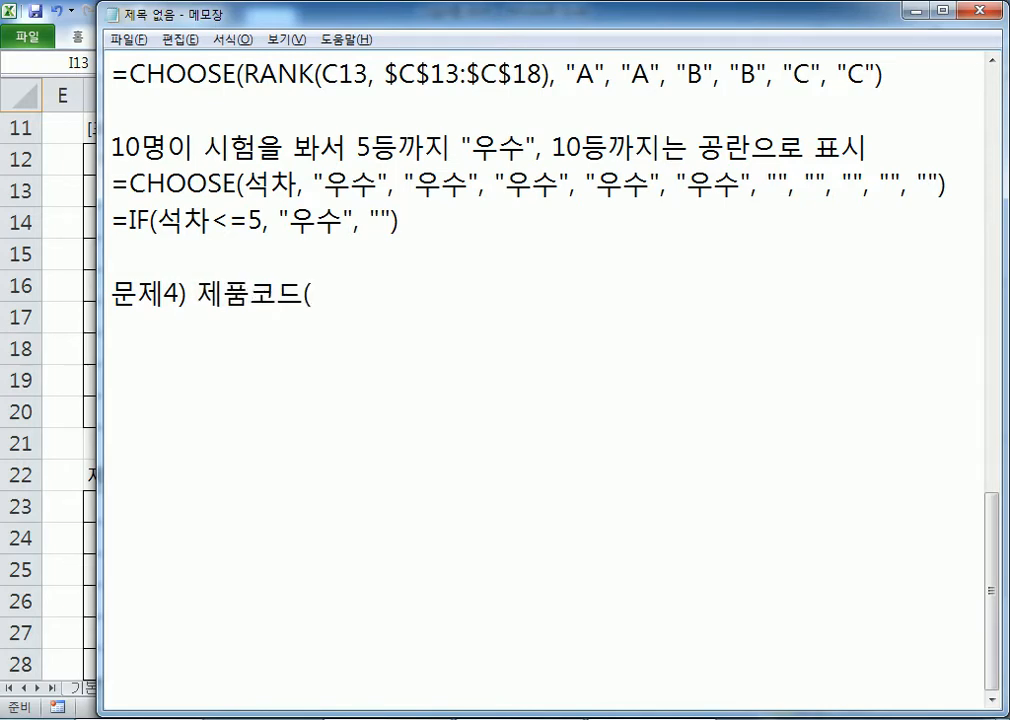
pyautogui.write('F13:F')
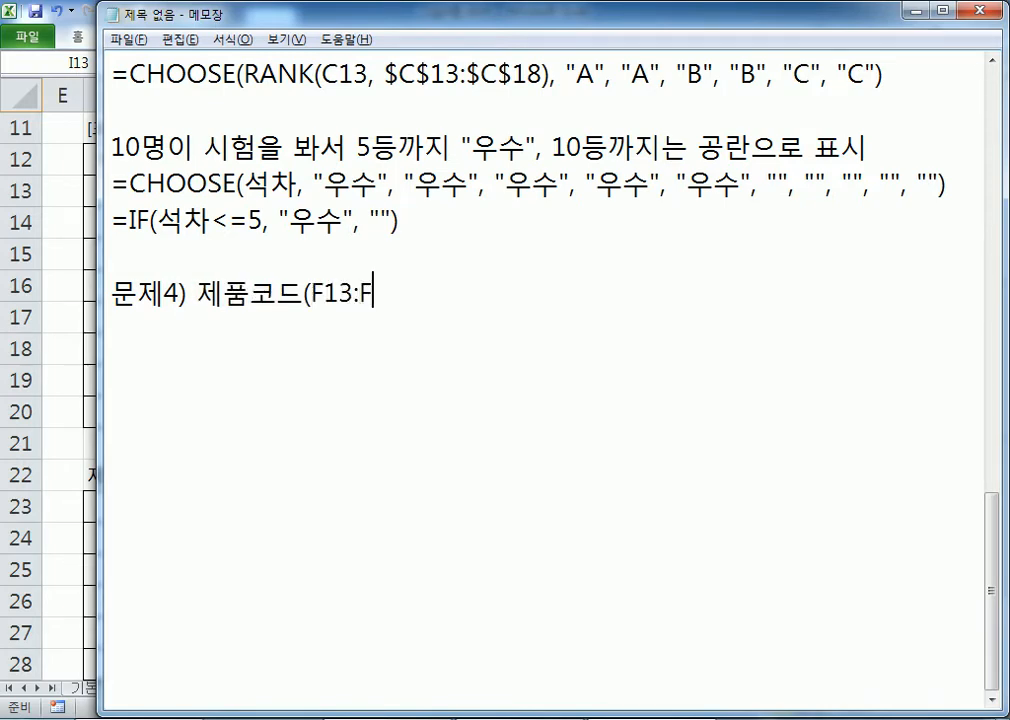
pyautogui.write('20)와 제품 콤')
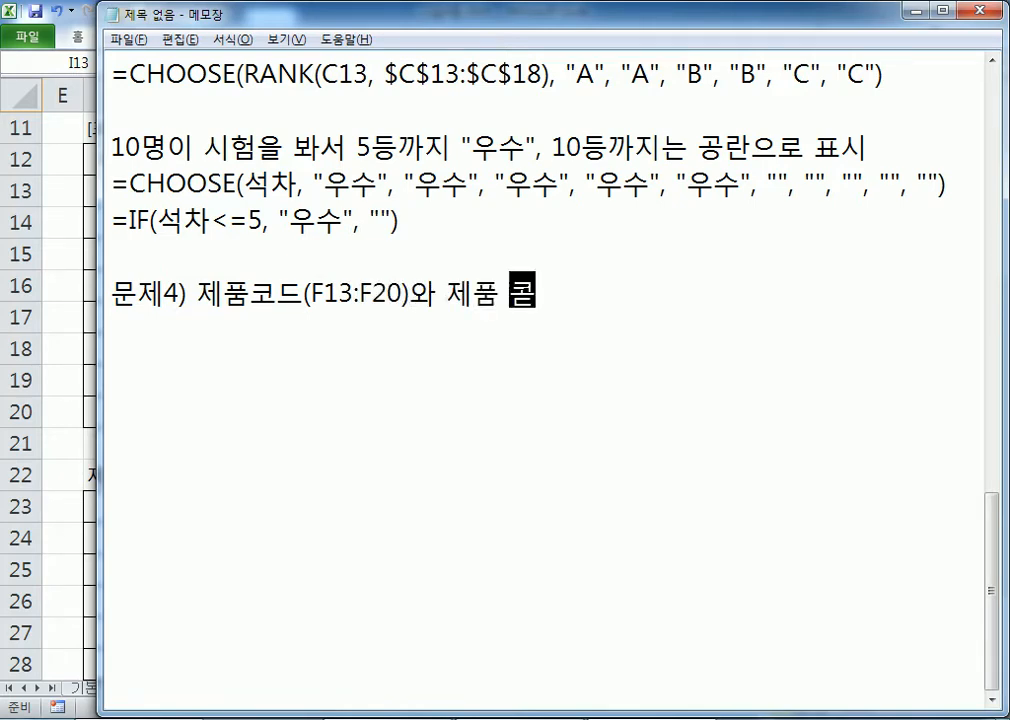
pyautogui.write('드표(')
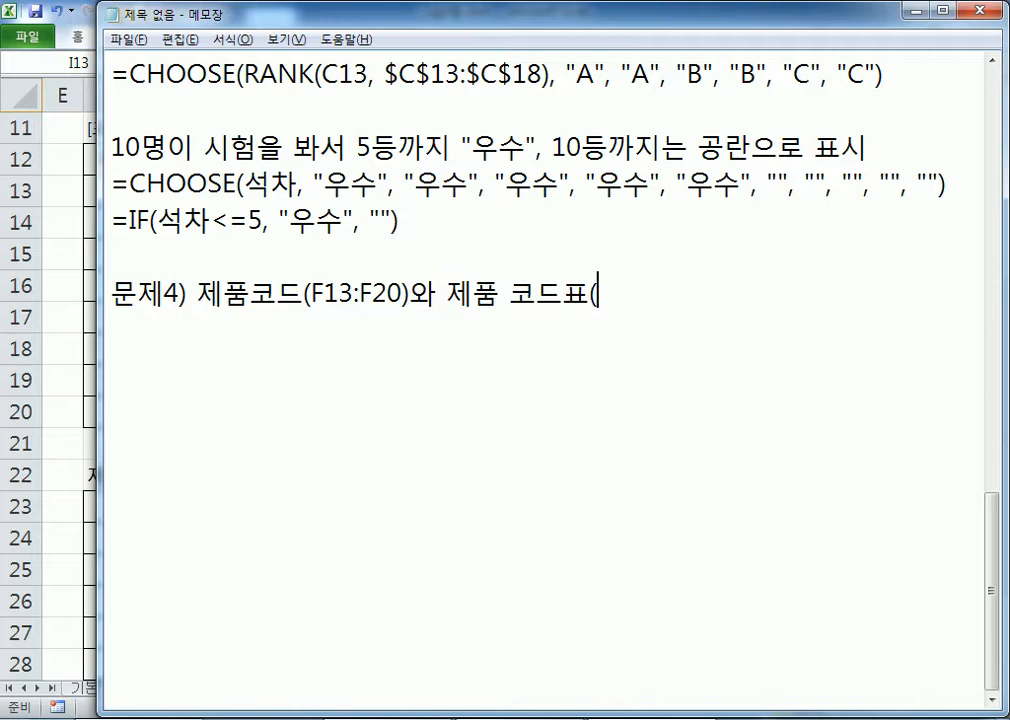
pyautogui.write('F24:')
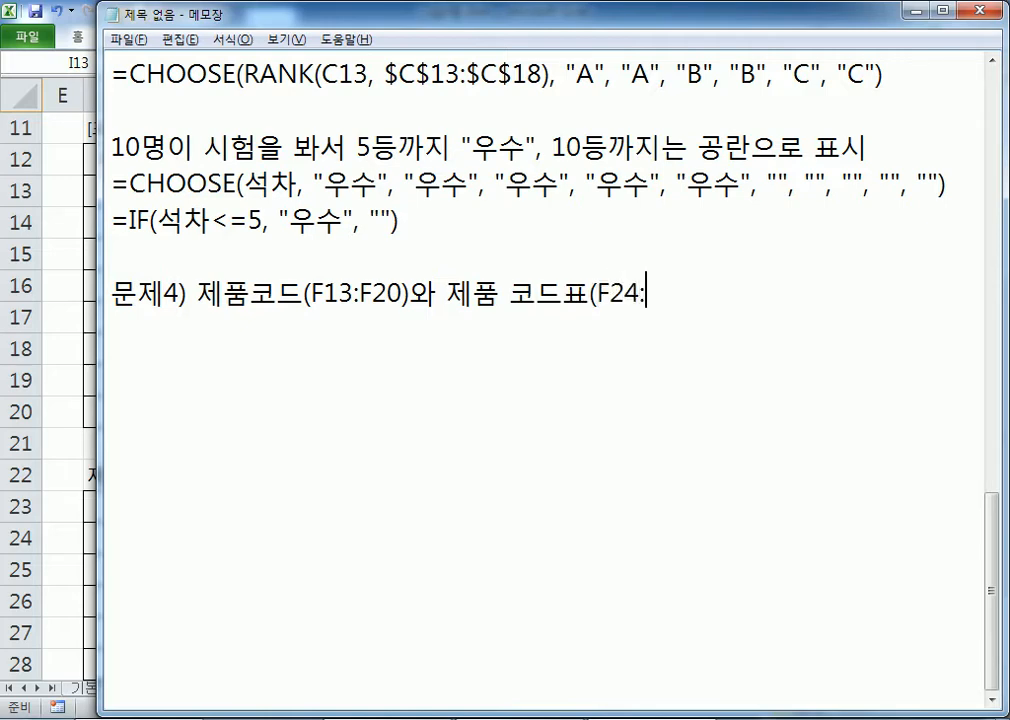
pyautogui.write('H28)')
pyautogui.write(' 그리고 ')
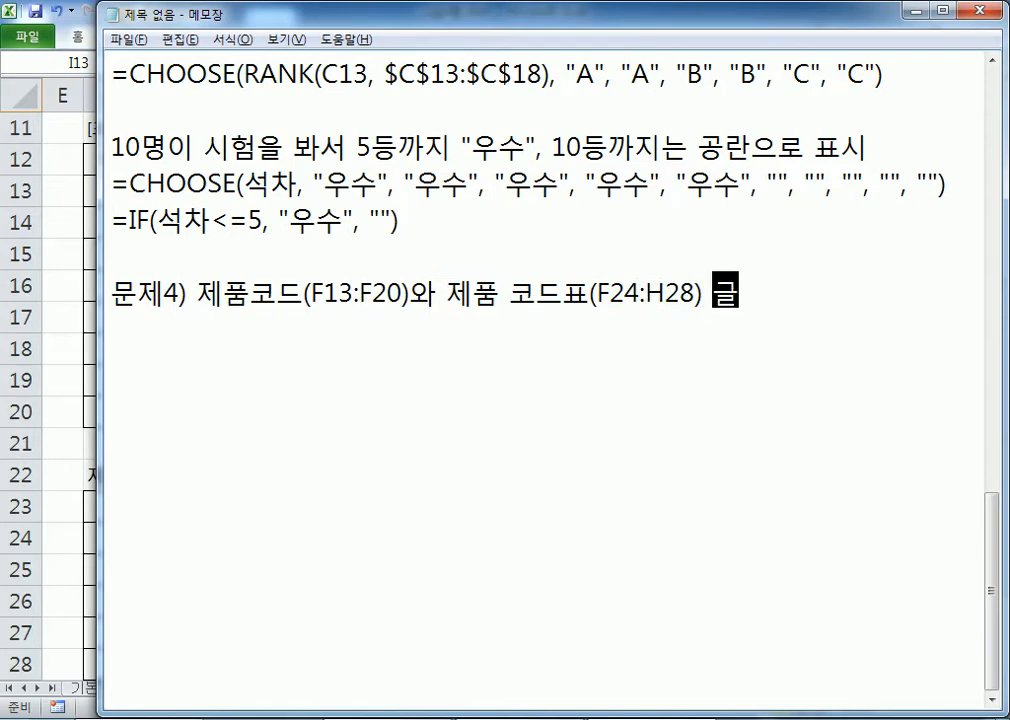
# - Complete the 문제4) sentence with "판매량(H13:H20)을 이용하여 판매금액을 계산" and start a new line
pyautogui.write('판매랴')
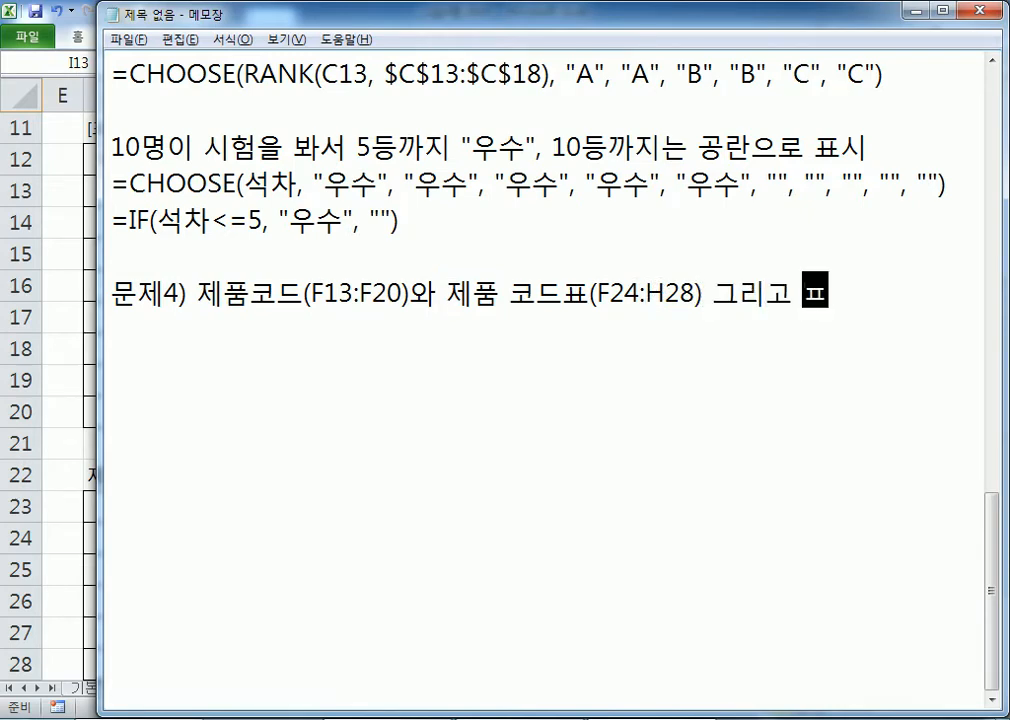
pyautogui.write('량(')
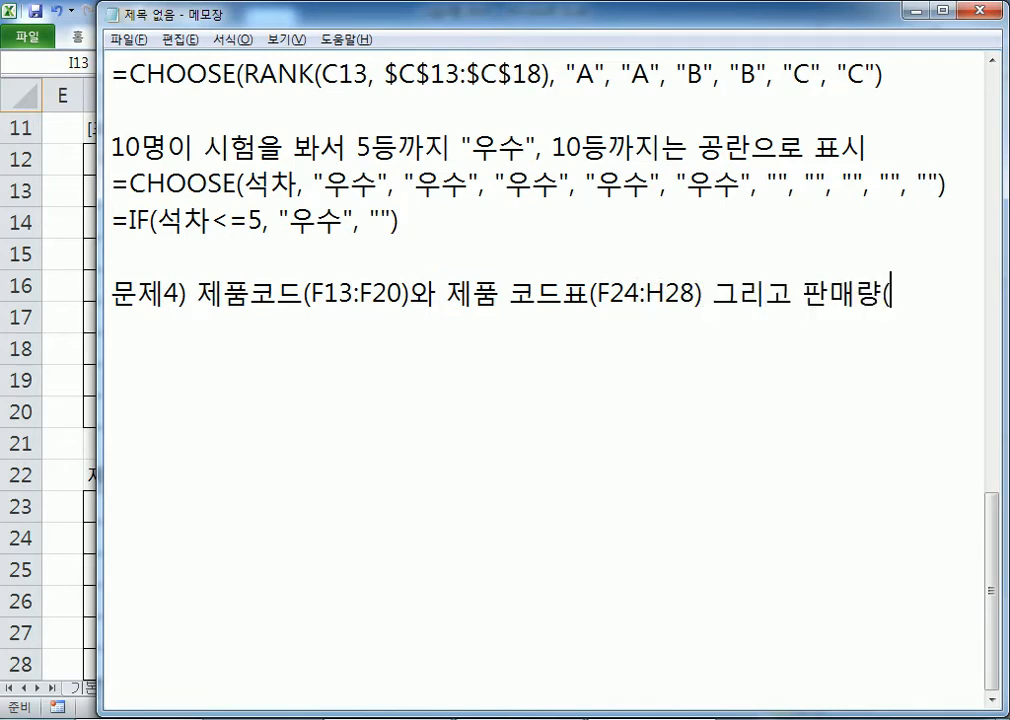
pyautogui.write('H13:H20)')
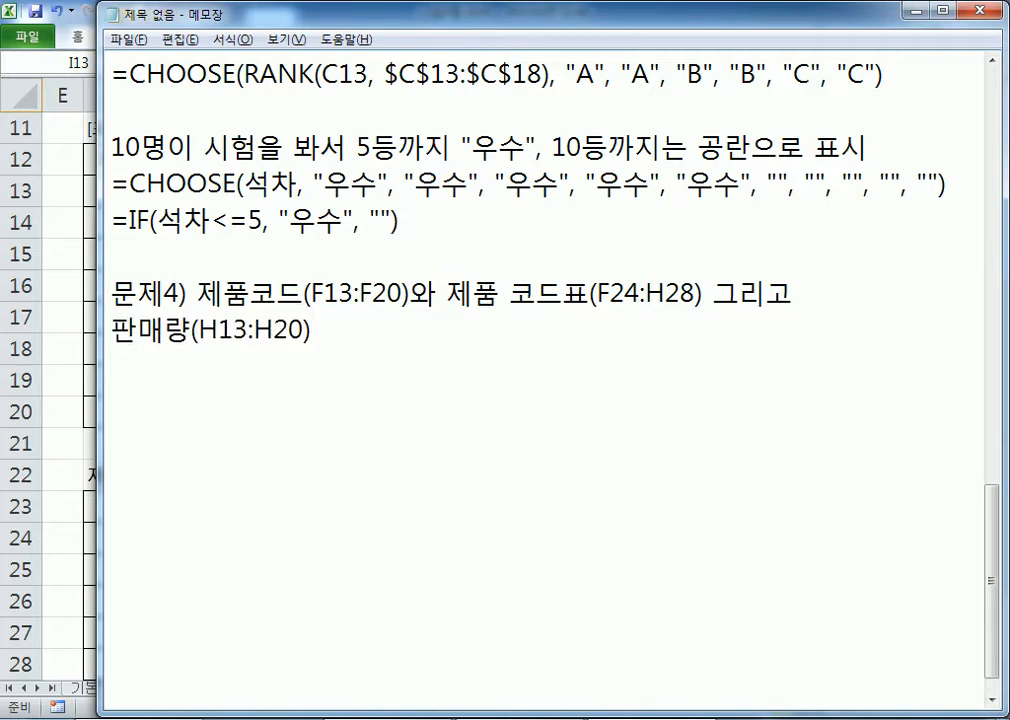
pyautogui.write('을 이용')
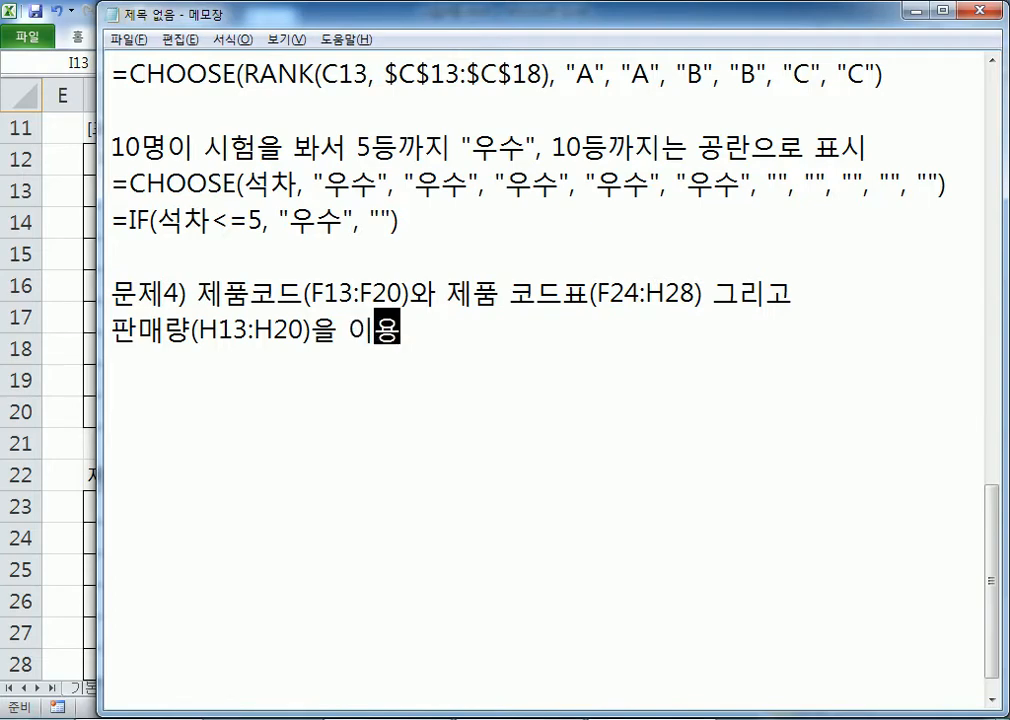
pyautogui.write('항여 판매금애')
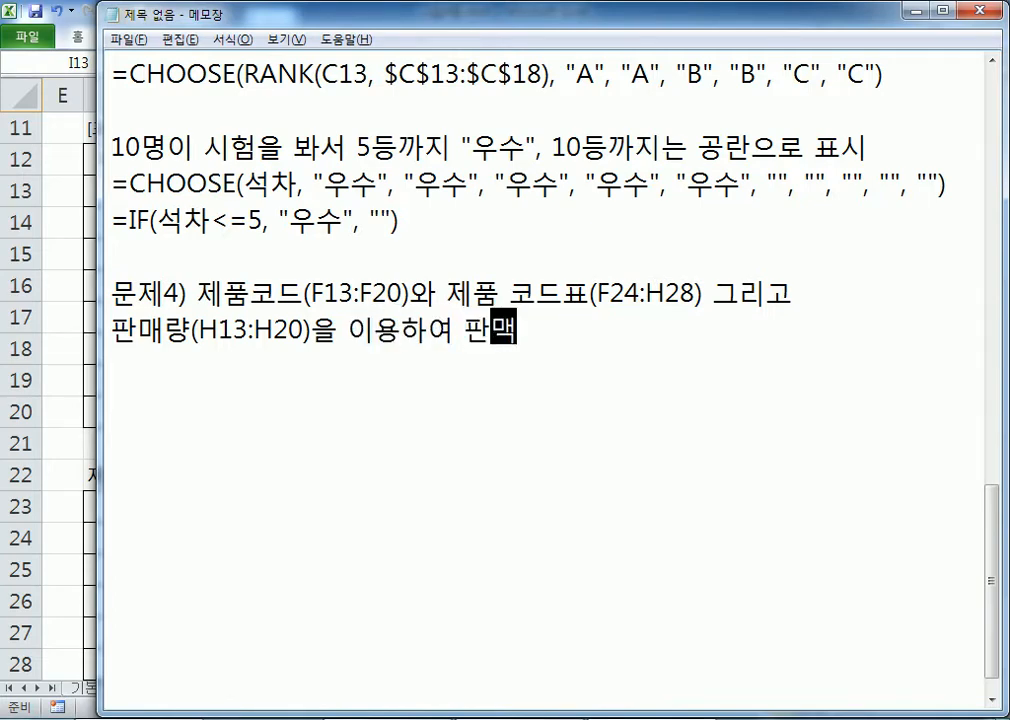
pyautogui.write('ㄱ을 계산')
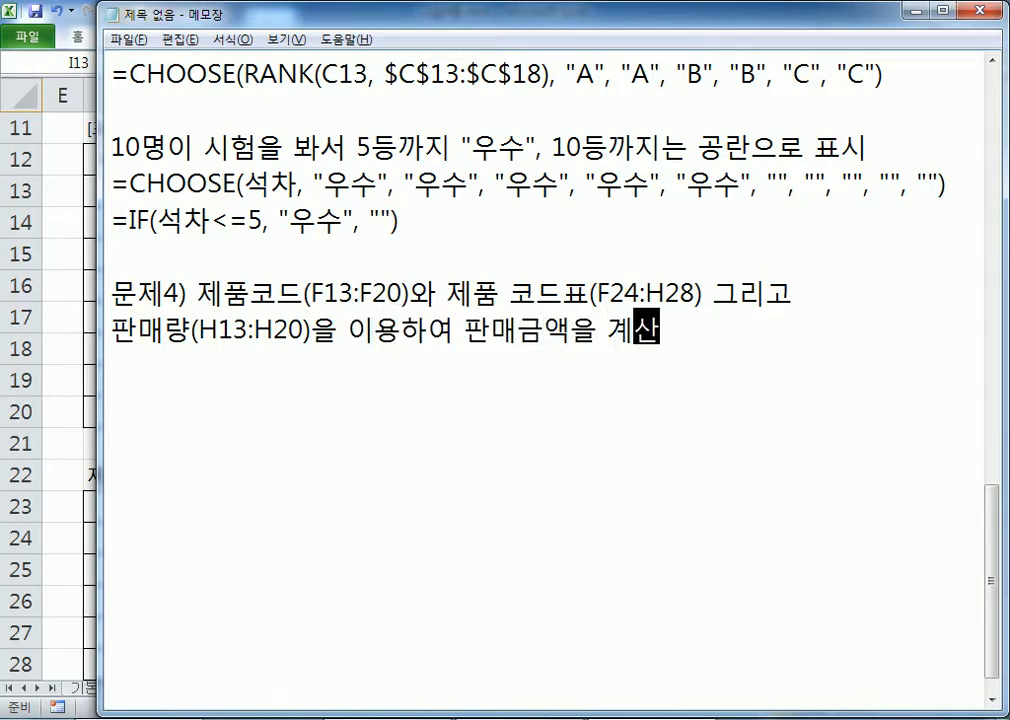
pyautogui.press('Return')
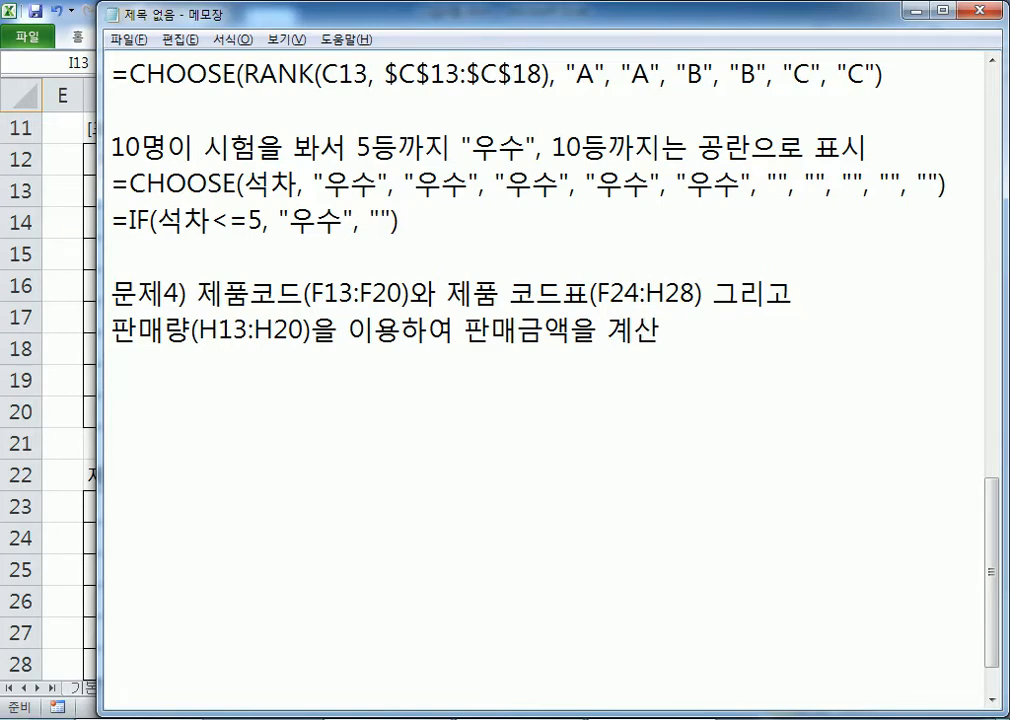
# - Add the condition line "제품코드의 마지막 글자를 이용한다." under the 문제4) description
pyautogui.write('제품 코드')
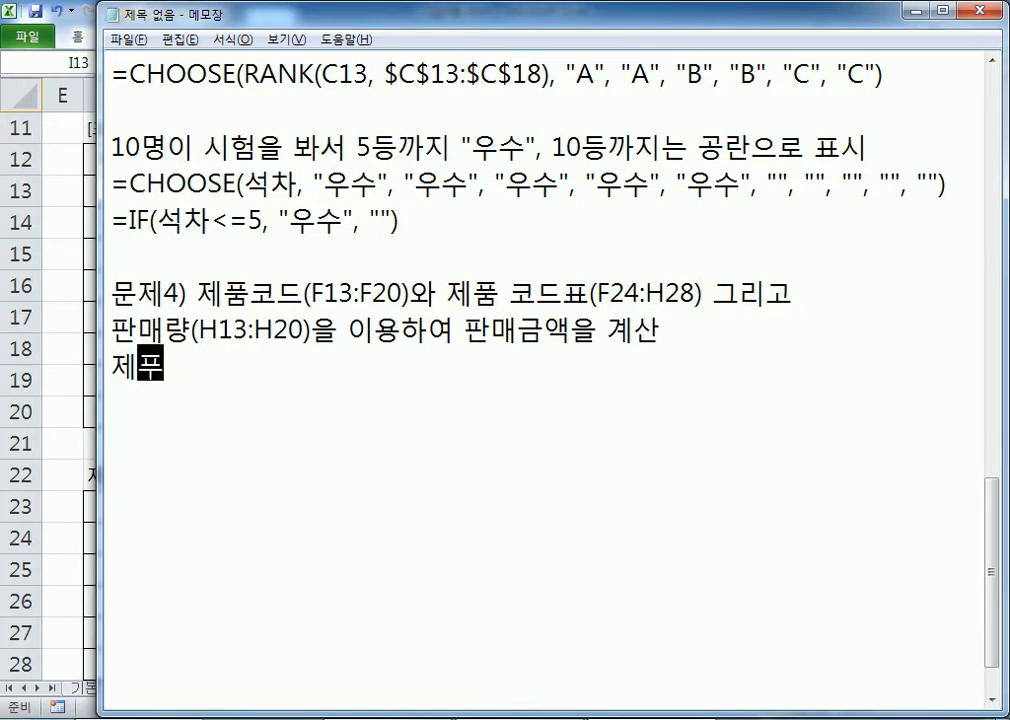
pyautogui.press('Left')
pyautogui.press('Left')
pyautogui.press('Left')
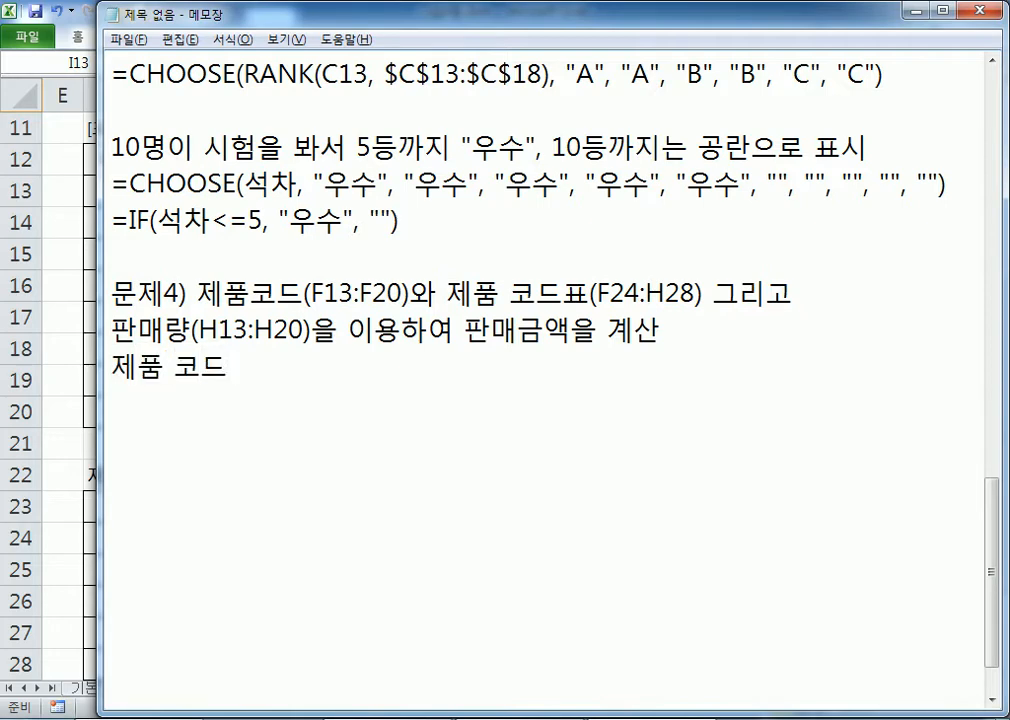
pyautogui.press('Delete')
pyautogui.press('End')
pyautogui.write('ㅇㅢ')
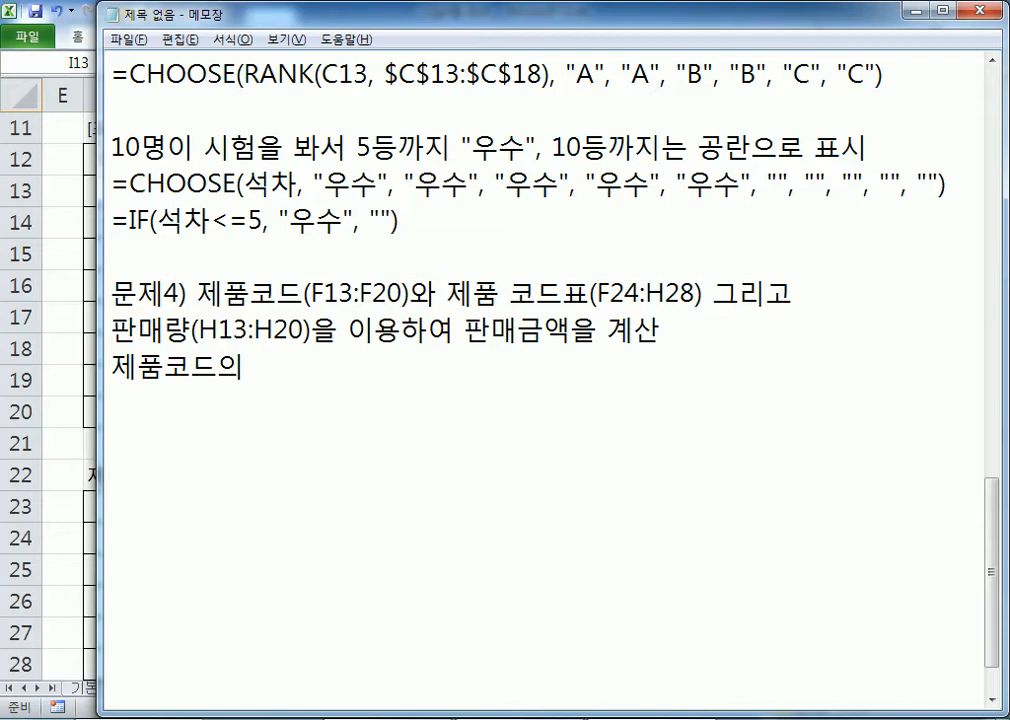
pyautogui.write(' 마짐ㅏㄱ ')
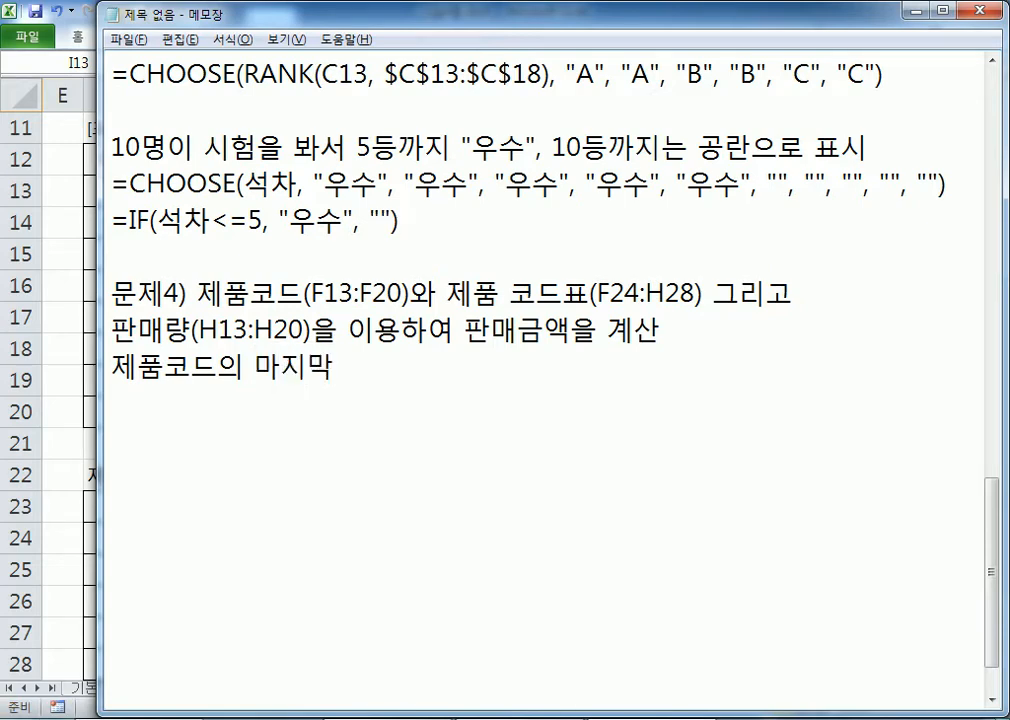
pyautogui.write('ㄱㅡㄹㅈㅔ')
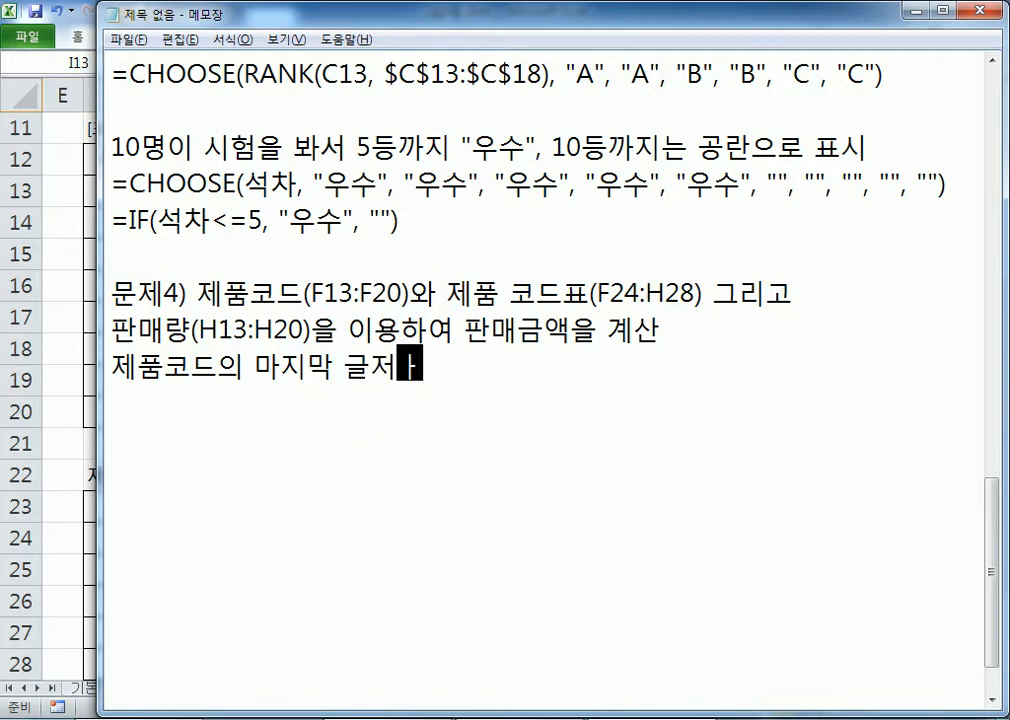
pyautogui.press('BackSpace')
pyautogui.write('ㅏㄹㅡㄹ ㅇㅣㅇㅛㅅㅇ')
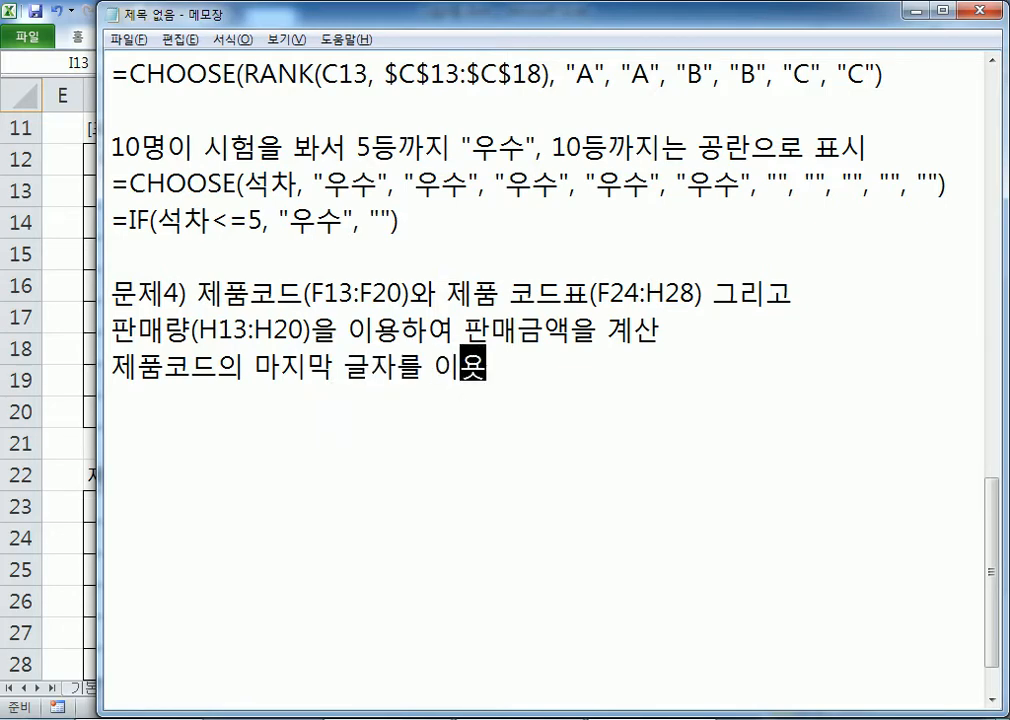
pyautogui.press('BackSpace')
pyautogui.press('BackSpace')
pyautogui.write('ㅇㅛㅇㅎㅏㄴㄷㅏ.')
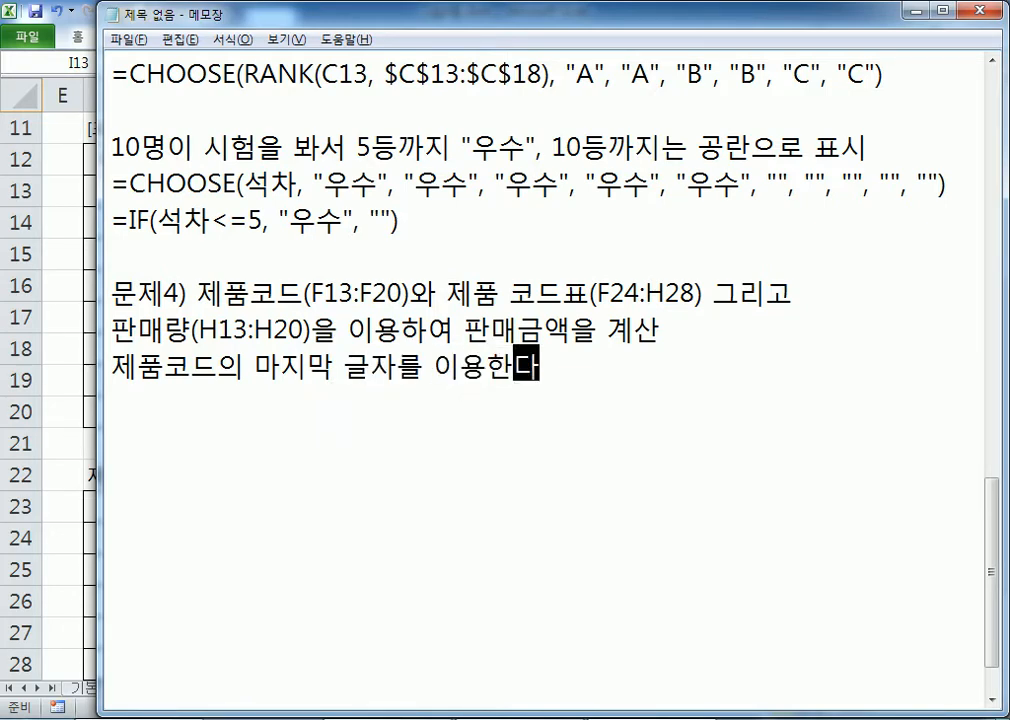
pyautogui.press('Return')
# - Write the calculation rule "판매금액 = 판매량 * 판매단가" on its own line below the condition
pyautogui.write('ㅍ')
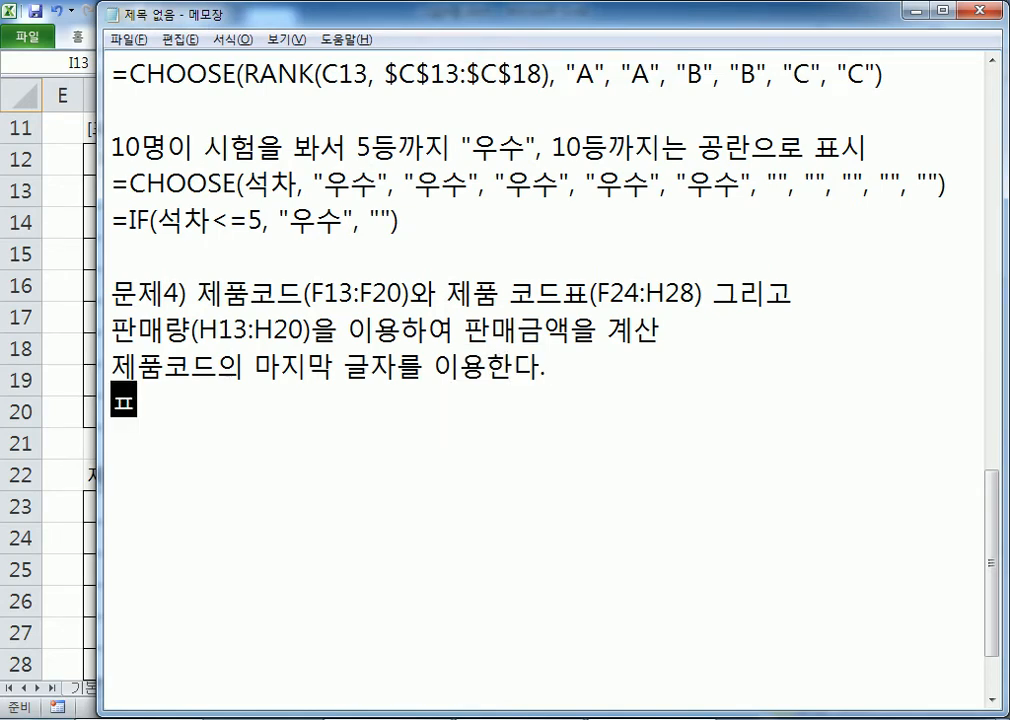
pyautogui.write('ㅏㄴㅁㅐㄱㅡㅁㅇㅐㄱ = ')
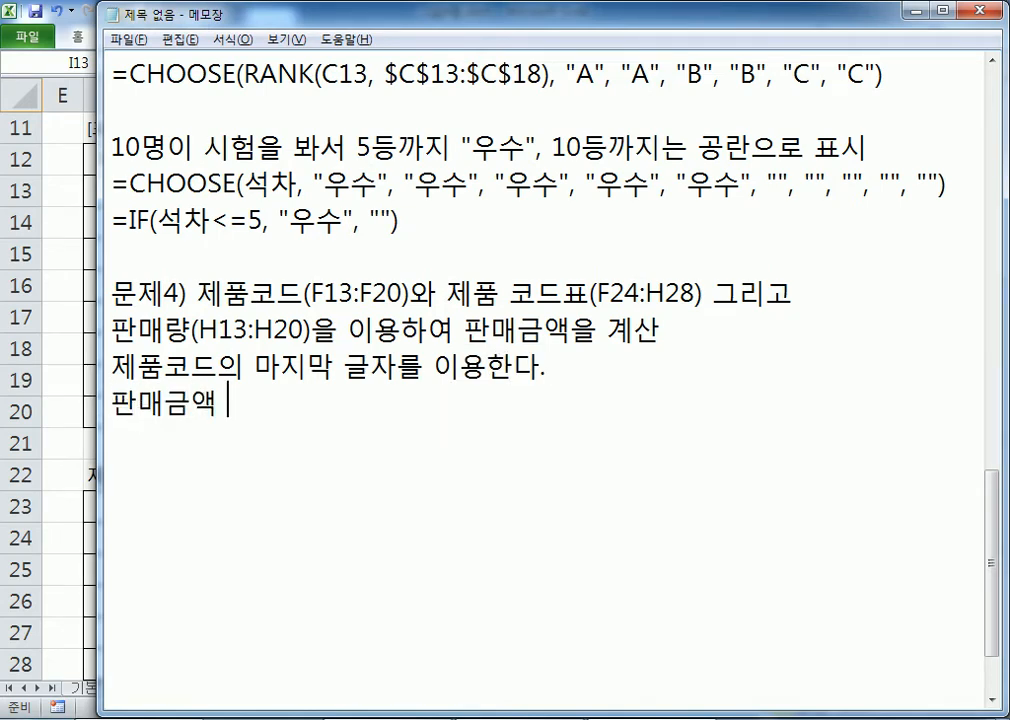
pyautogui.write('ㅍㅏㄴㅁㅐㄹㅑㅇ')
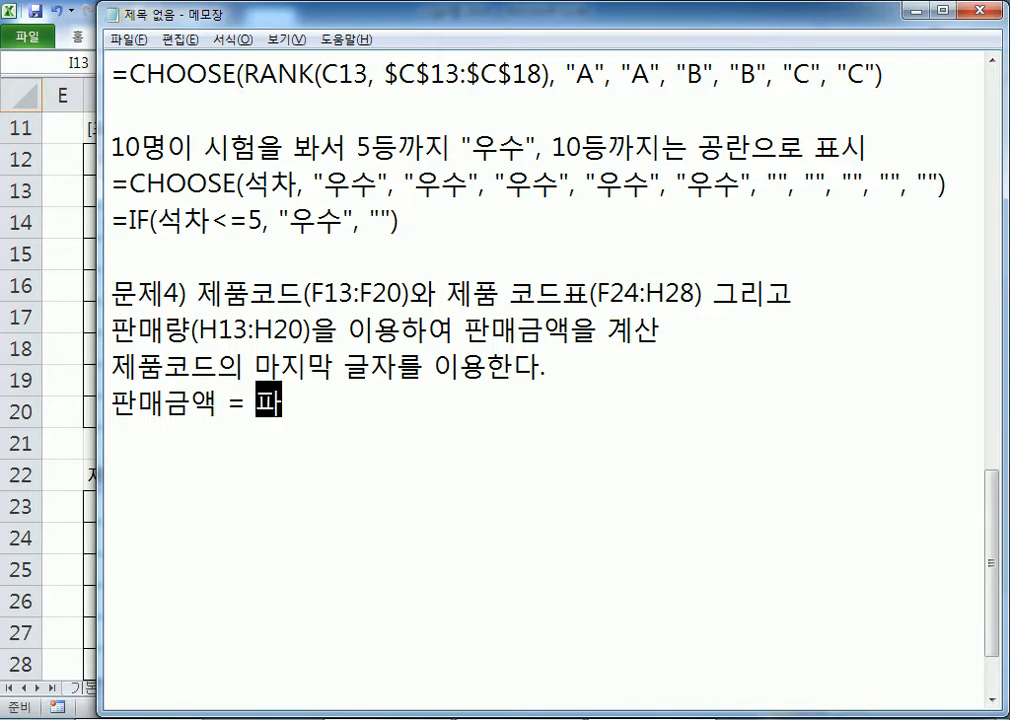
pyautogui.write(' * ')
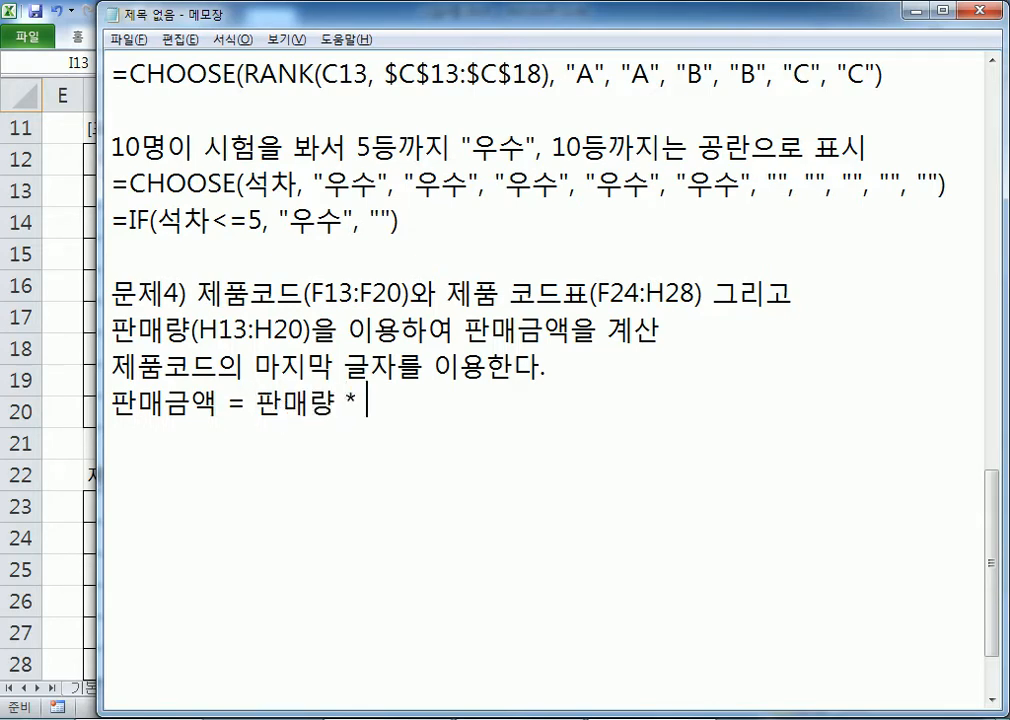
pyautogui.write('ㅍ')
pyautogui.press('BackSpace')
pyautogui.write('ㅍㅏㄴㅁㅐ')
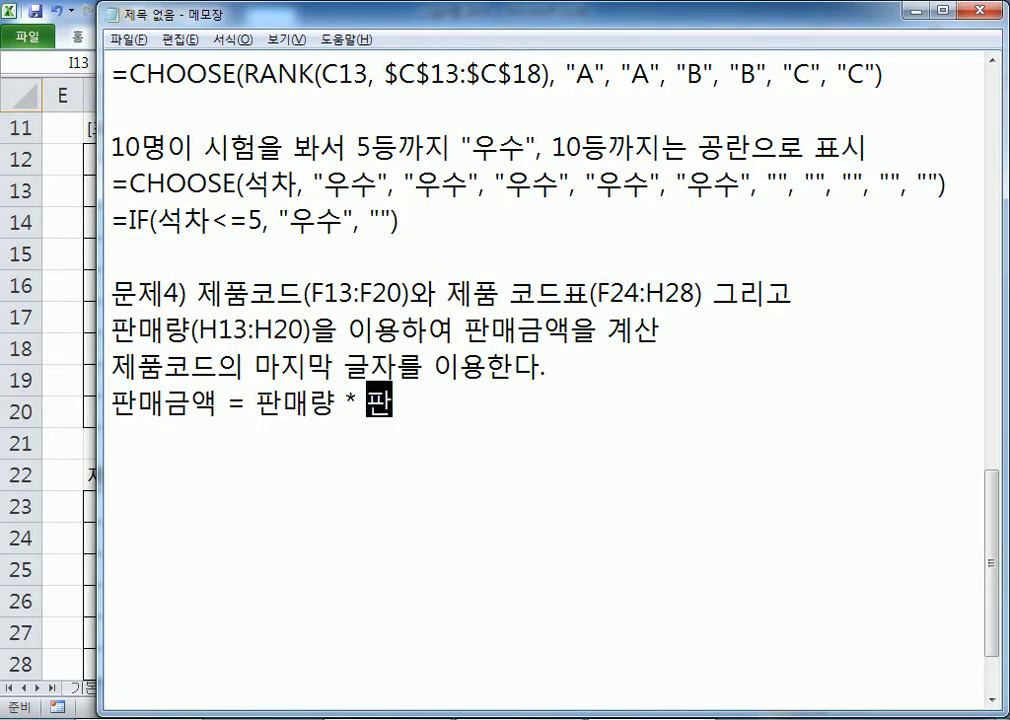
pyautogui.write('ㄷㅏㄴㄱㅏ')
pyautogui.press('Return')
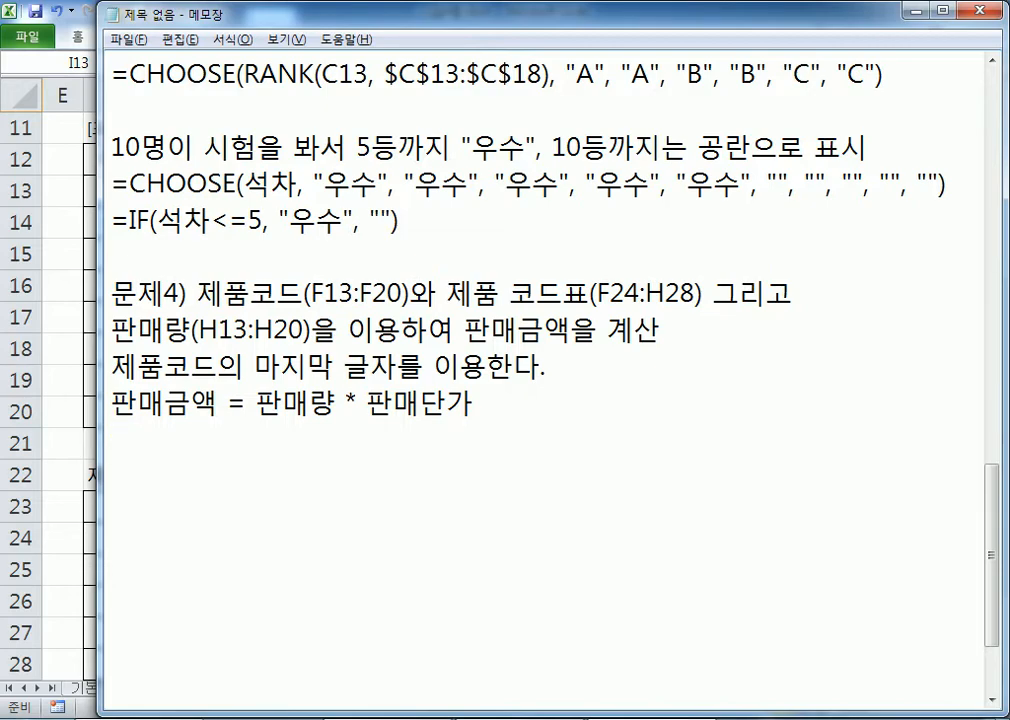
# - Note the required functions with the line "VLOOKUP, RIGHT 함수를 사용" below the calculation rule
pyautogui.write('VLOOKUP, ')
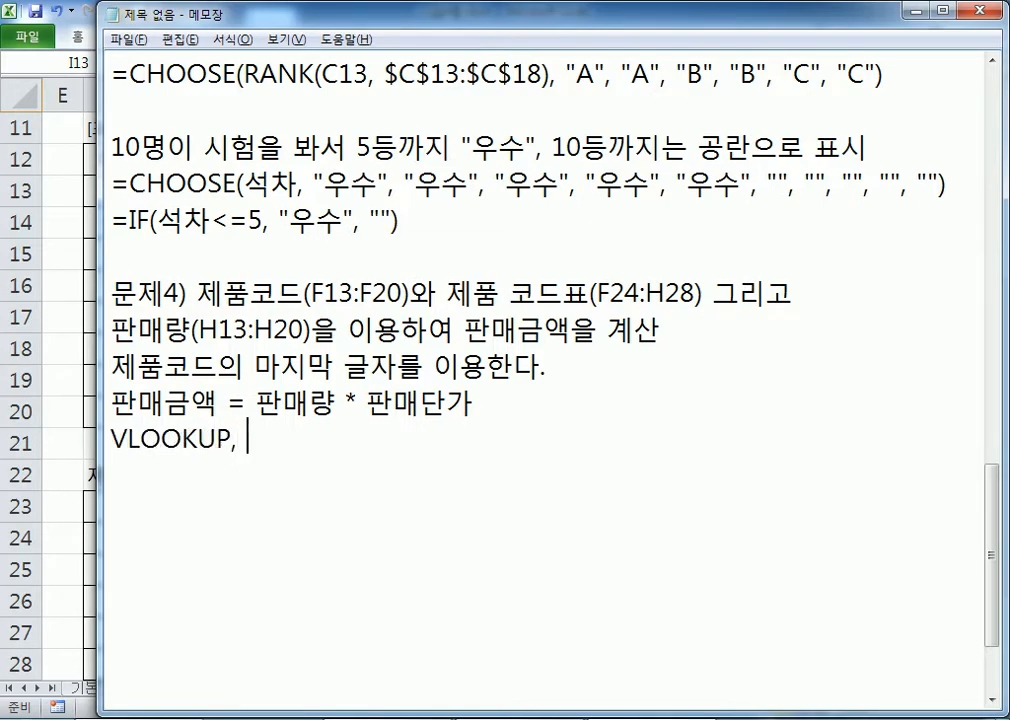
pyautogui.write('RIGH')
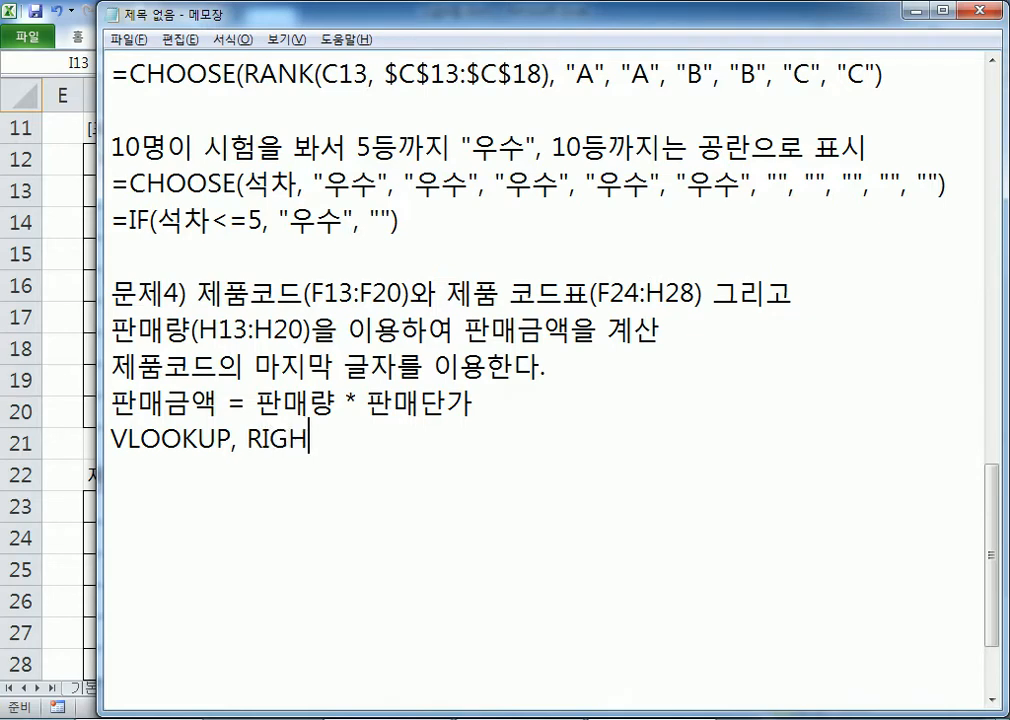
pyautogui.write('T 함수를 ')
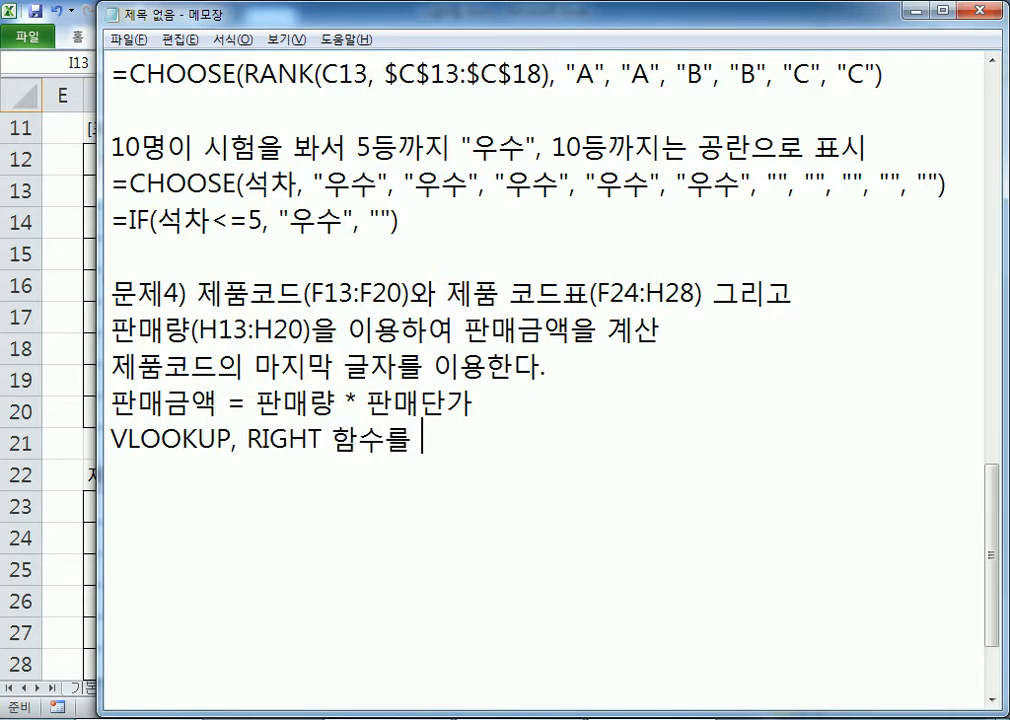
pyautogui.write('상용')
pyautogui.press('Return')
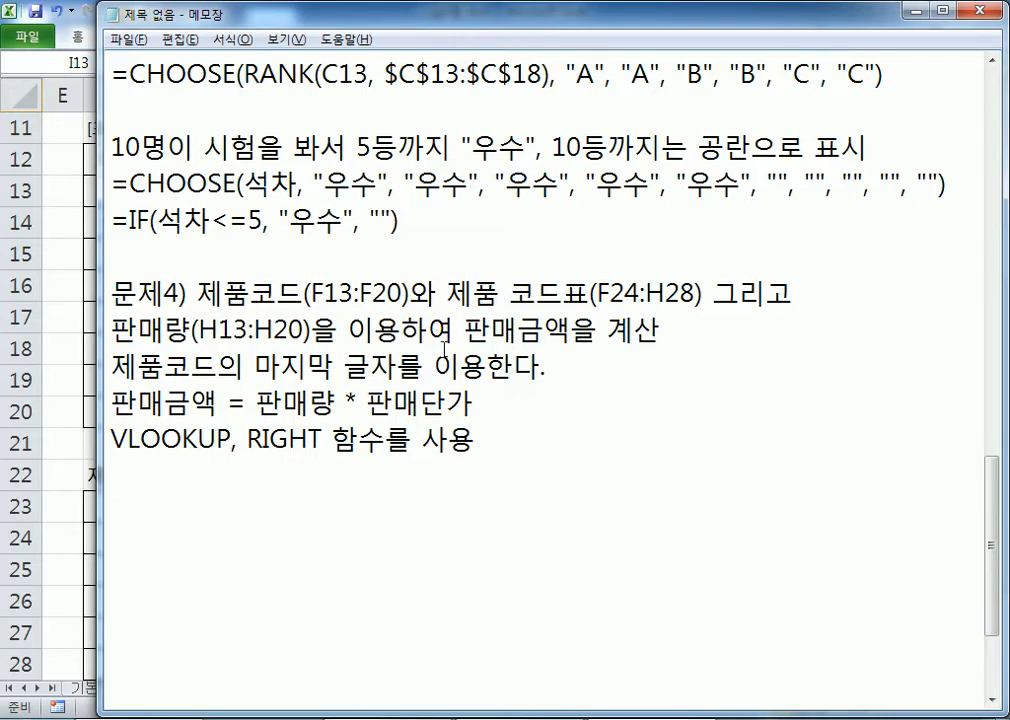
# - Add the syntax line "=VLOOKUP(찾는 값, 참조 표, 순번, 옵션)" below the required functions note and start a new line
pyautogui.scroll(-1, 446, 352)
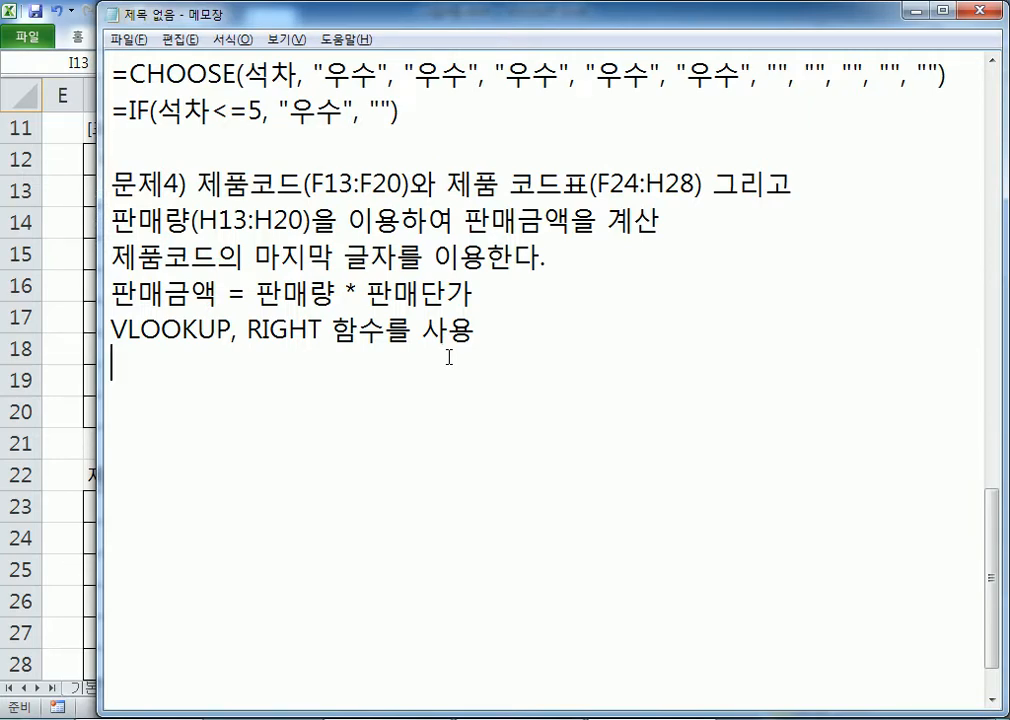
pyautogui.write('=VLO')
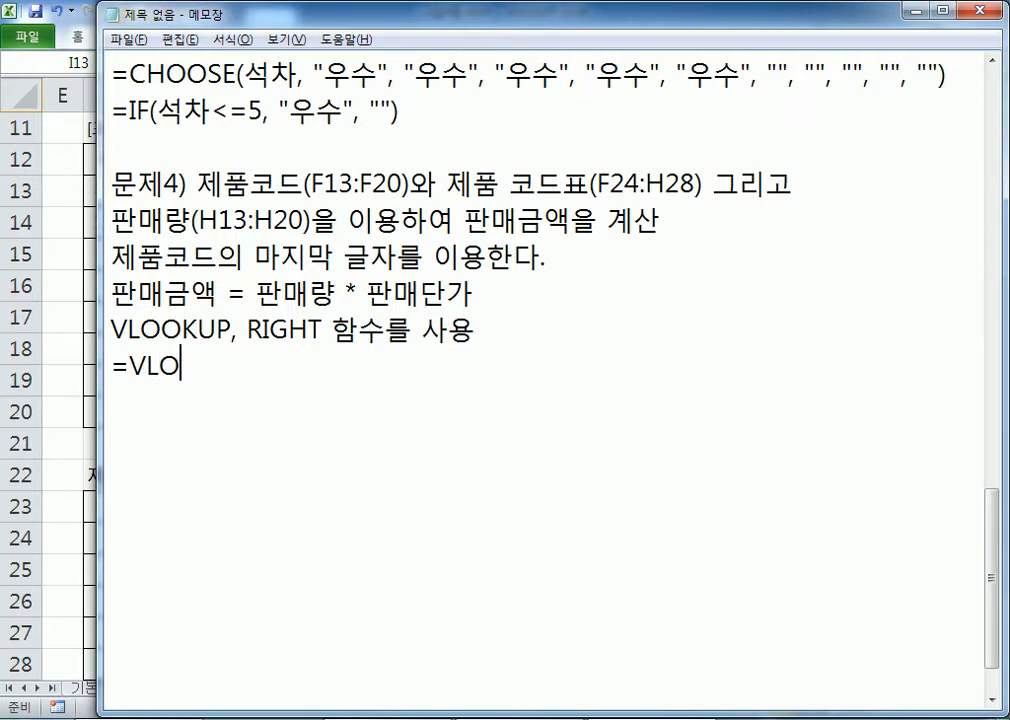
pyautogui.write('OKUP(')
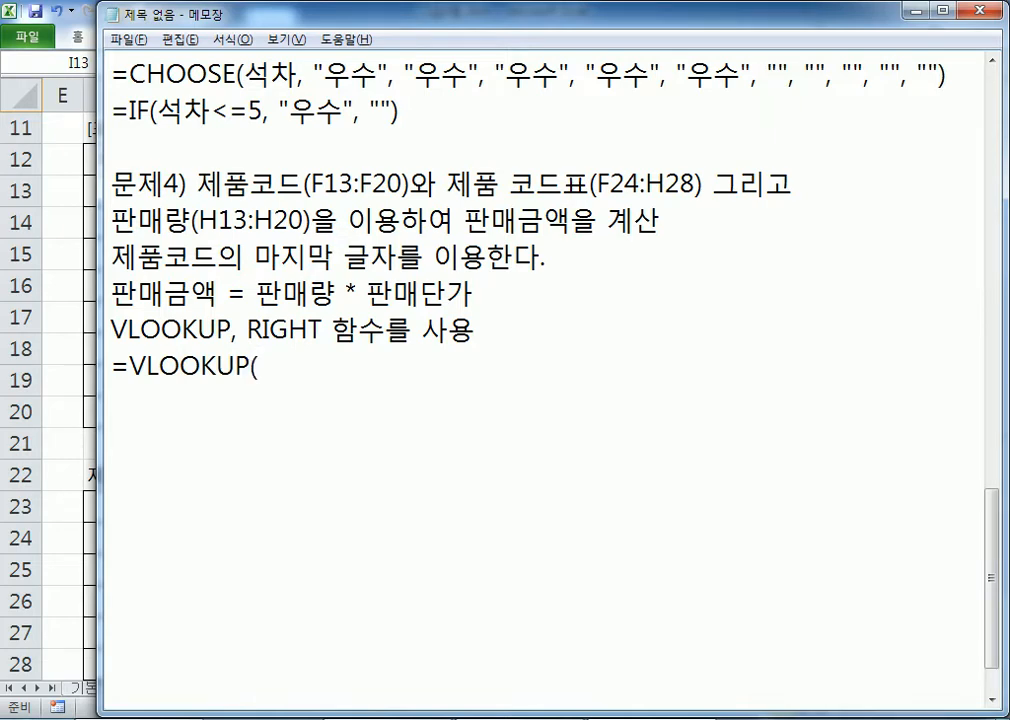
pyautogui.write('찾는 값')
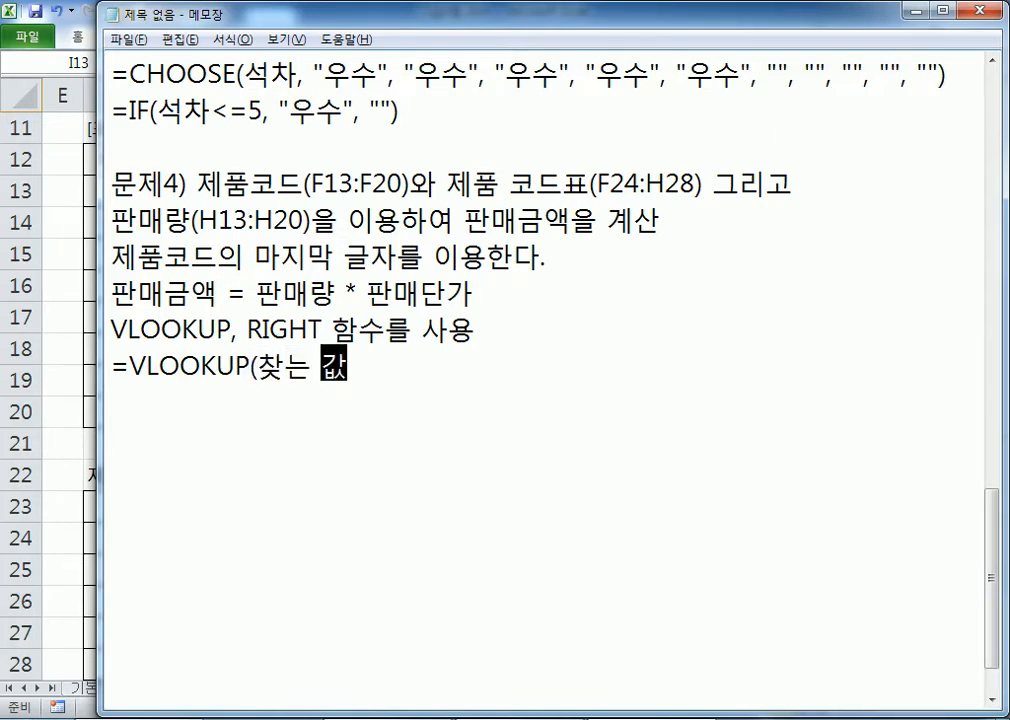
pyautogui.write(', 참조')
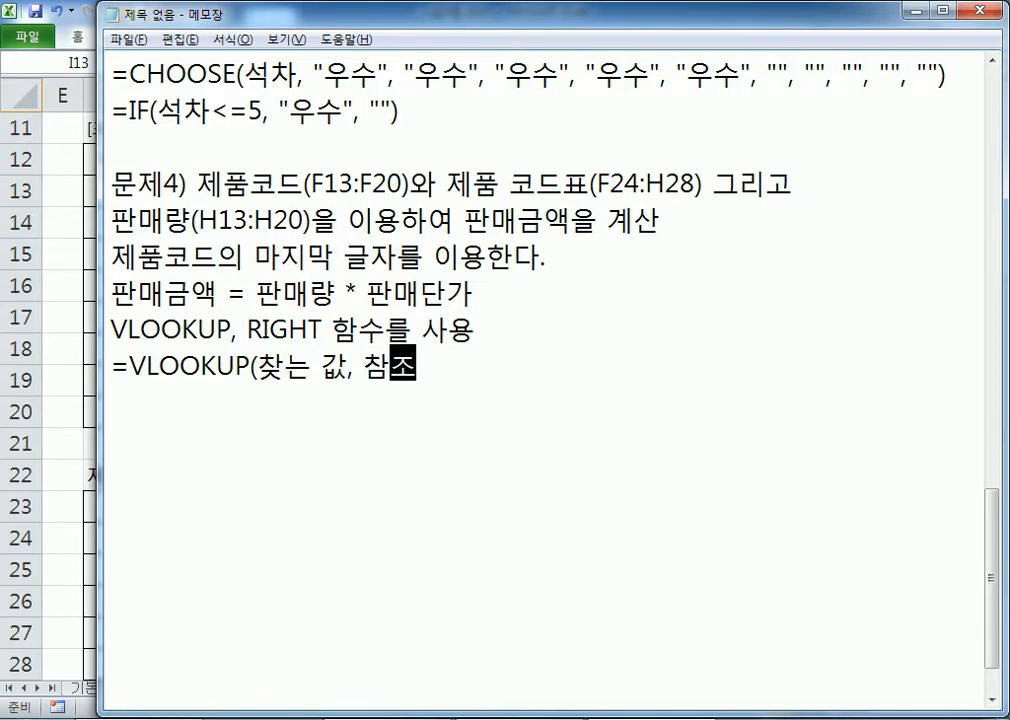
pyautogui.write(' 표, 순번, 엷')
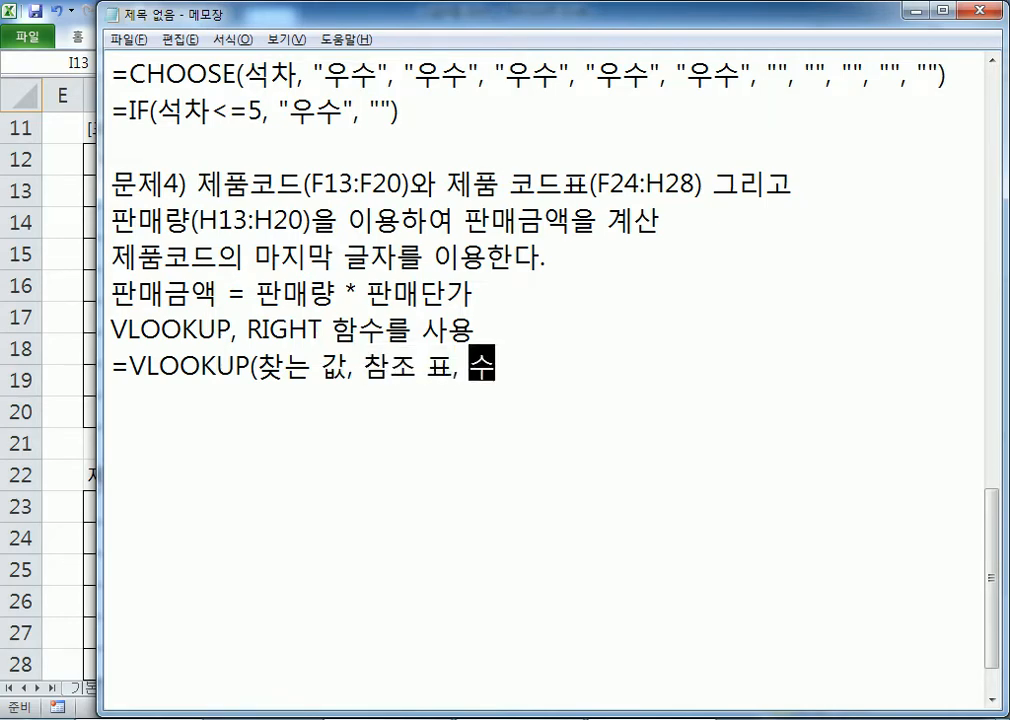
pyautogui.write('션)')
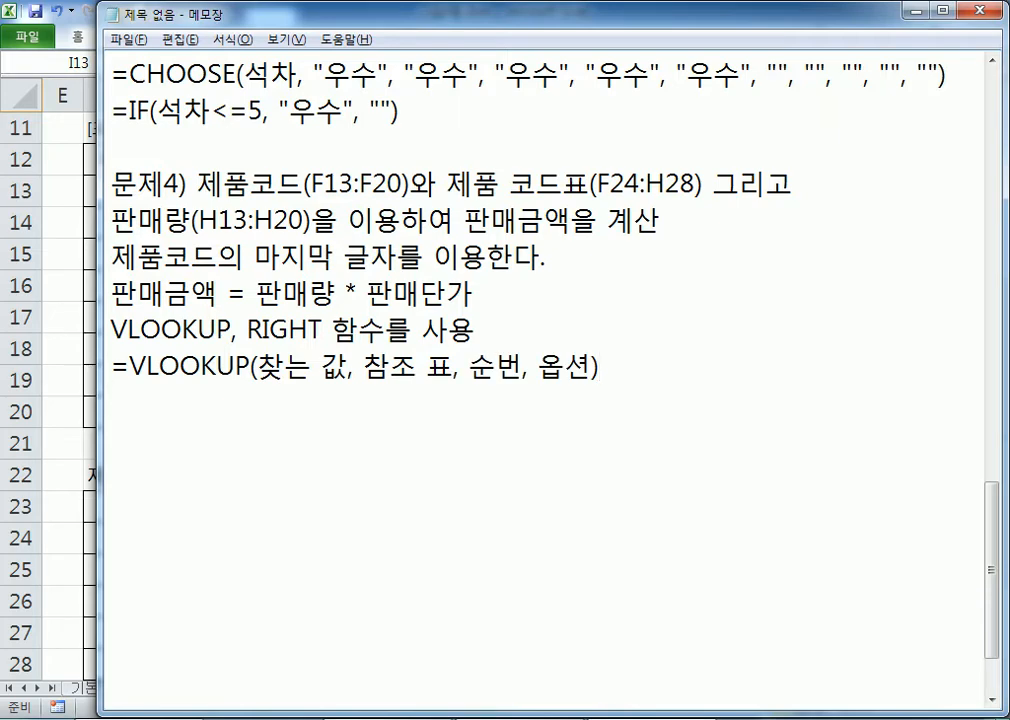
pyautogui.press('Return')
# - Switch to Excel and begin a VLOOKUP formula in I13 with RIGHT(F13,1) as the lookup value
pyautogui.hotkey('alt', 'Tab')
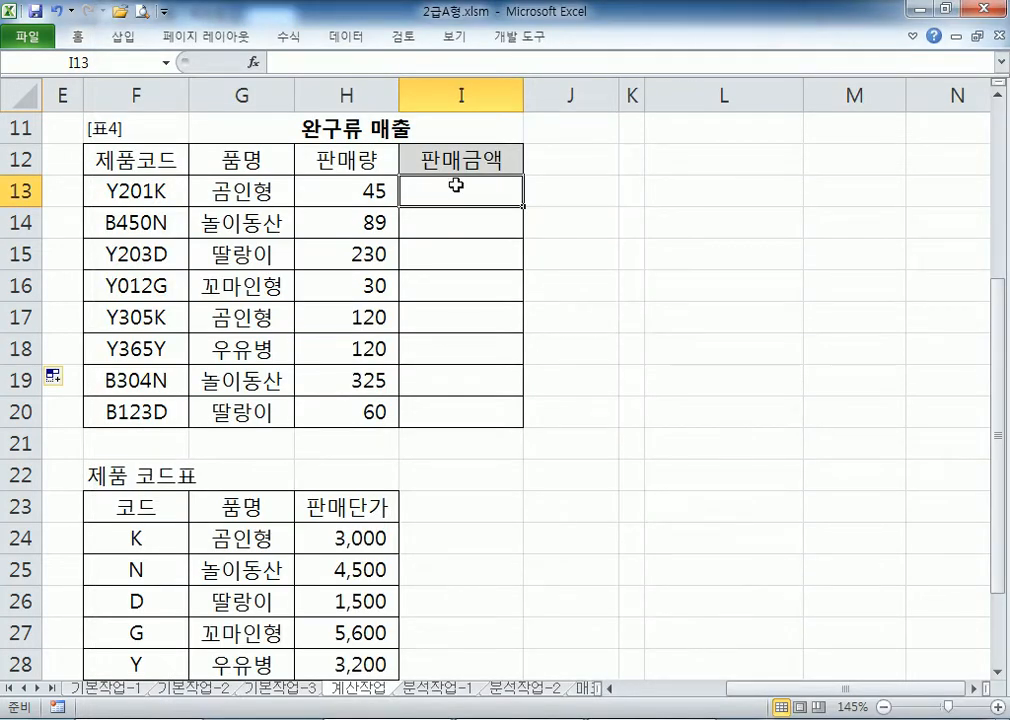
pyautogui.keyDown('ctrl'); pyautogui.scroll(-2, 456, 185); pyautogui.keyUp('ctrl')
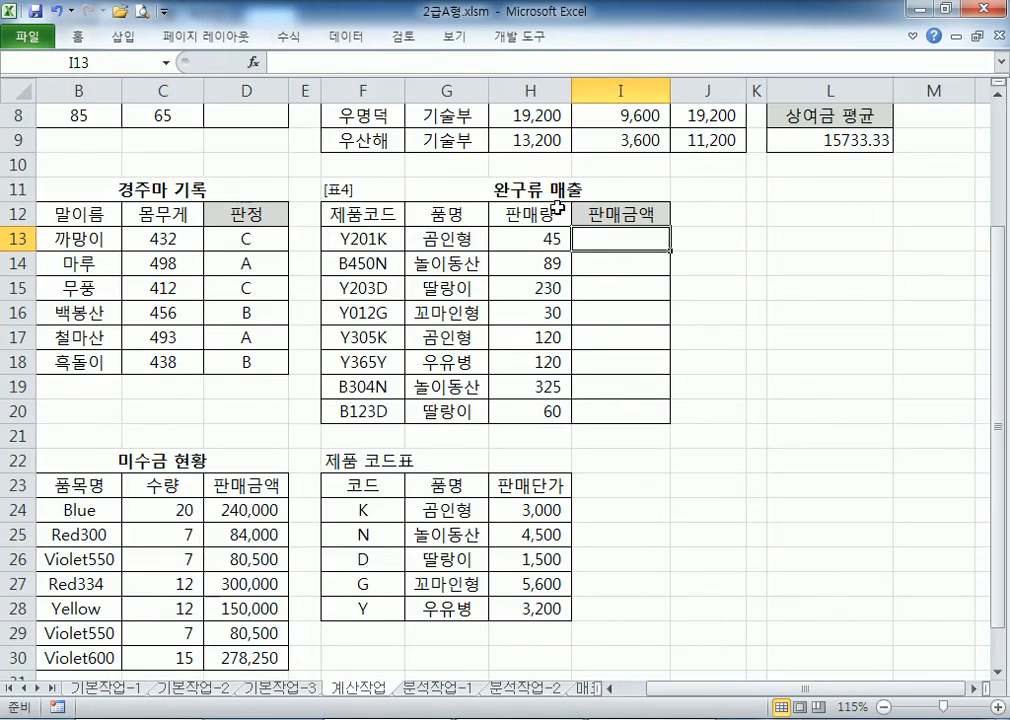
pyautogui.write('=VL')
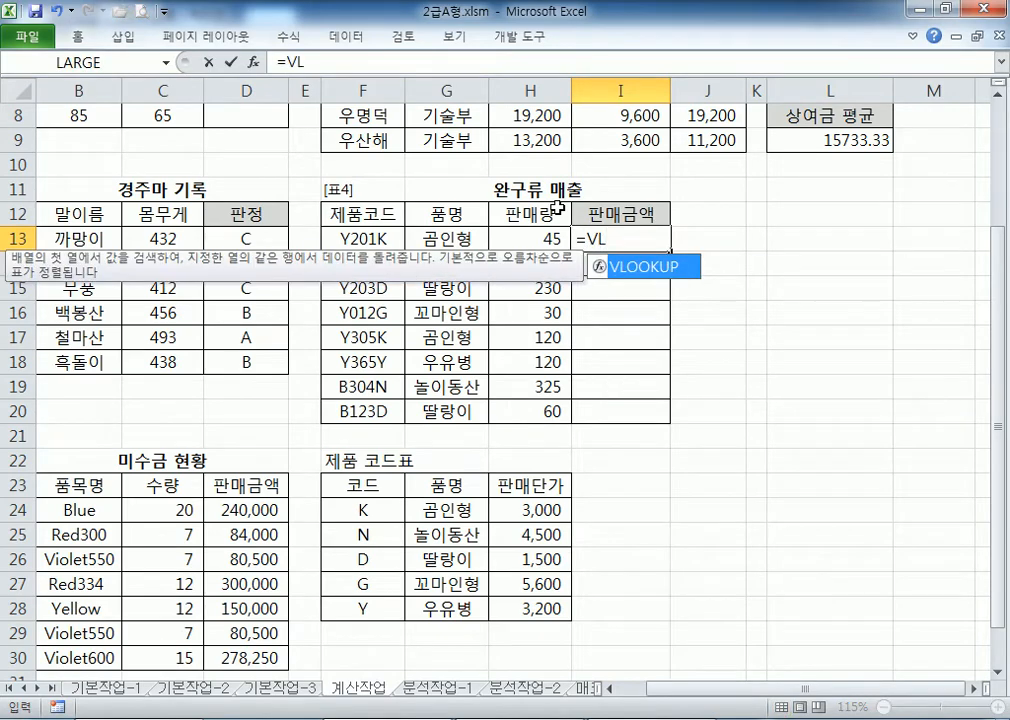
pyautogui.press('Tab')
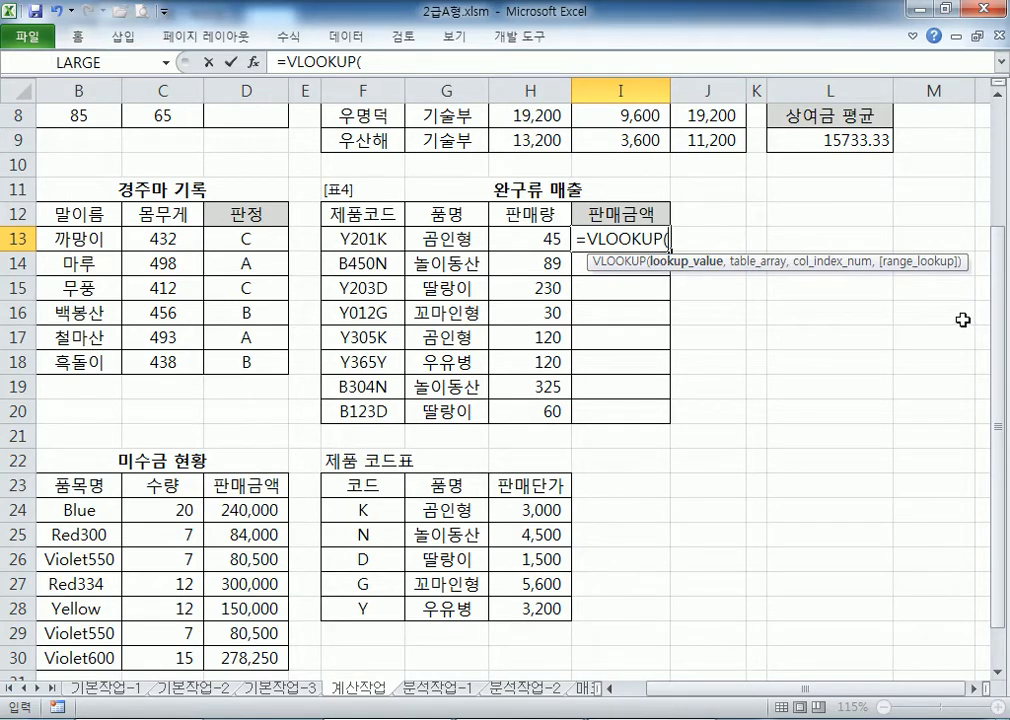
pyautogui.write('RIGHT(')
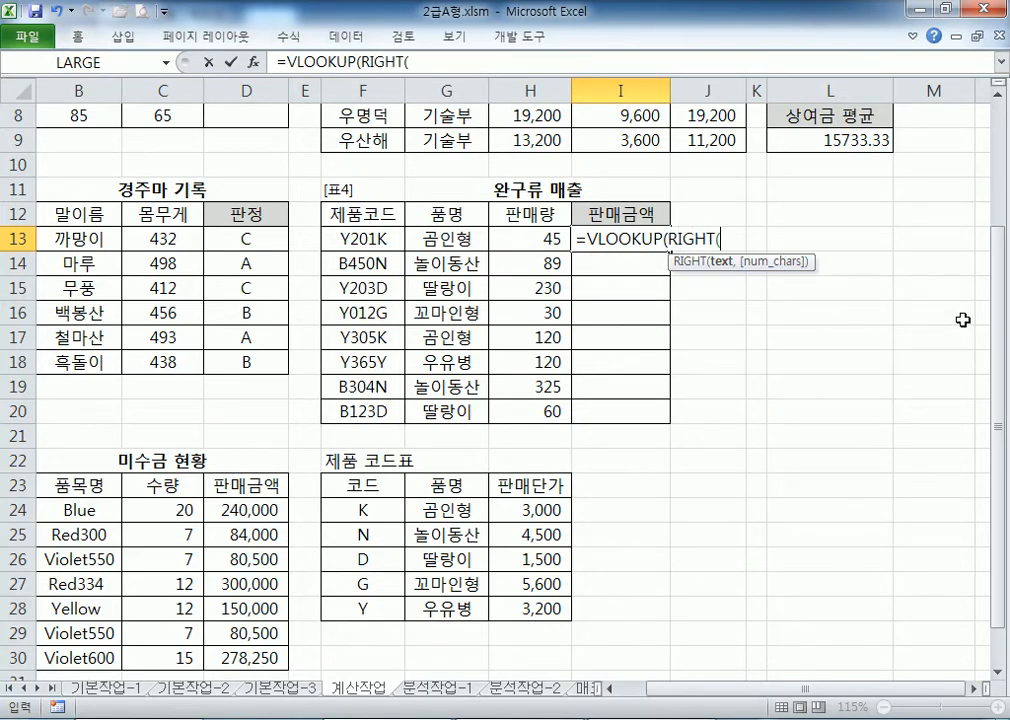
pyautogui.click(367, 241)
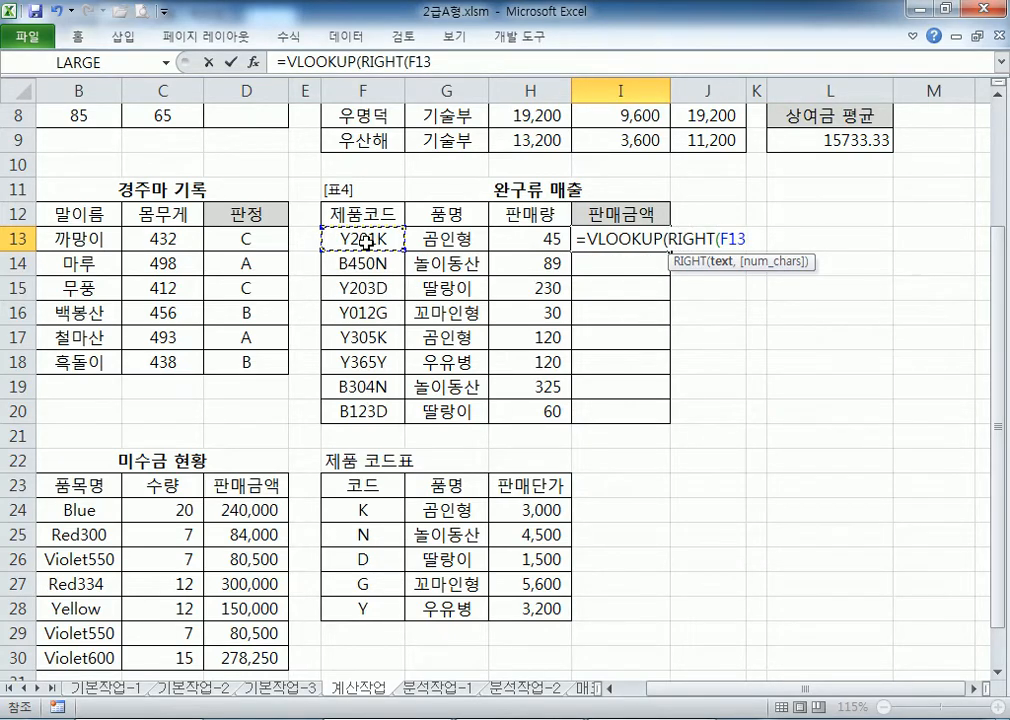
pyautogui.write(',1)')
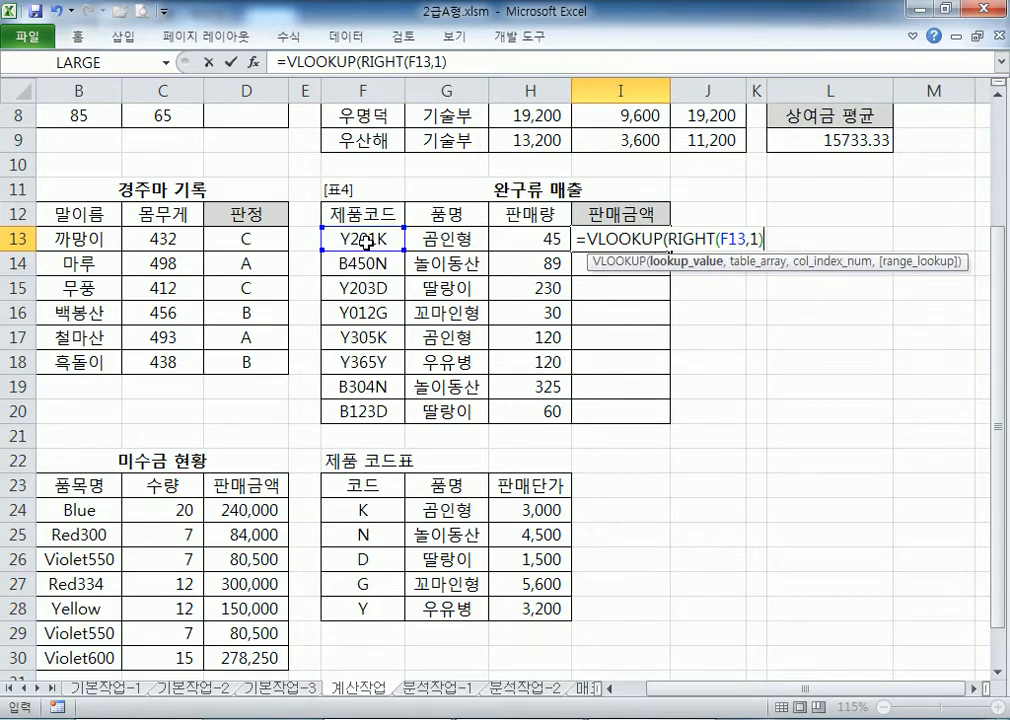
pyautogui.write(',')
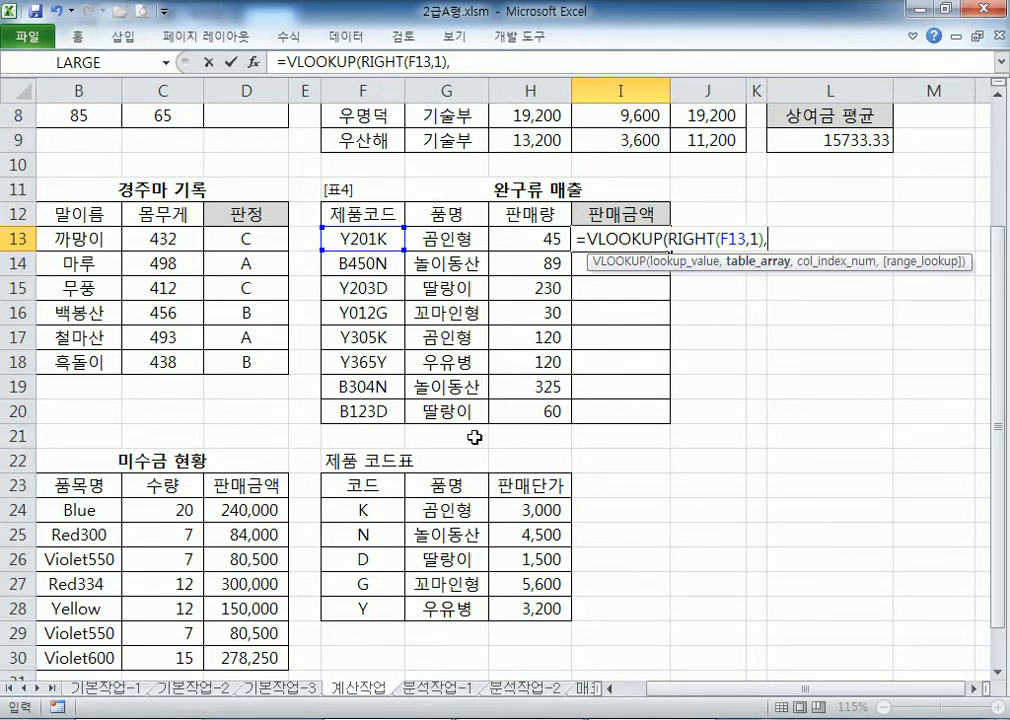
# - Set the VLOOKUP table to the 제품 코드표 data as the absolute range $F$24:$H$28
pyautogui.moveTo(367, 510); pyautogui.dragTo(517, 606)
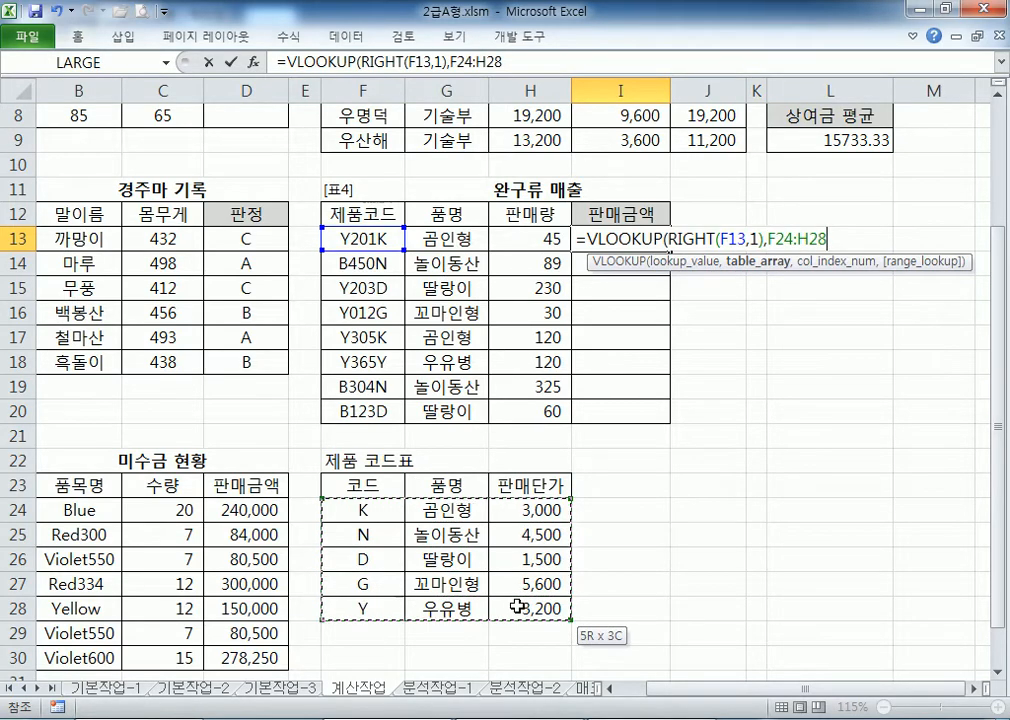
pyautogui.scroll(-1, 726, 537)
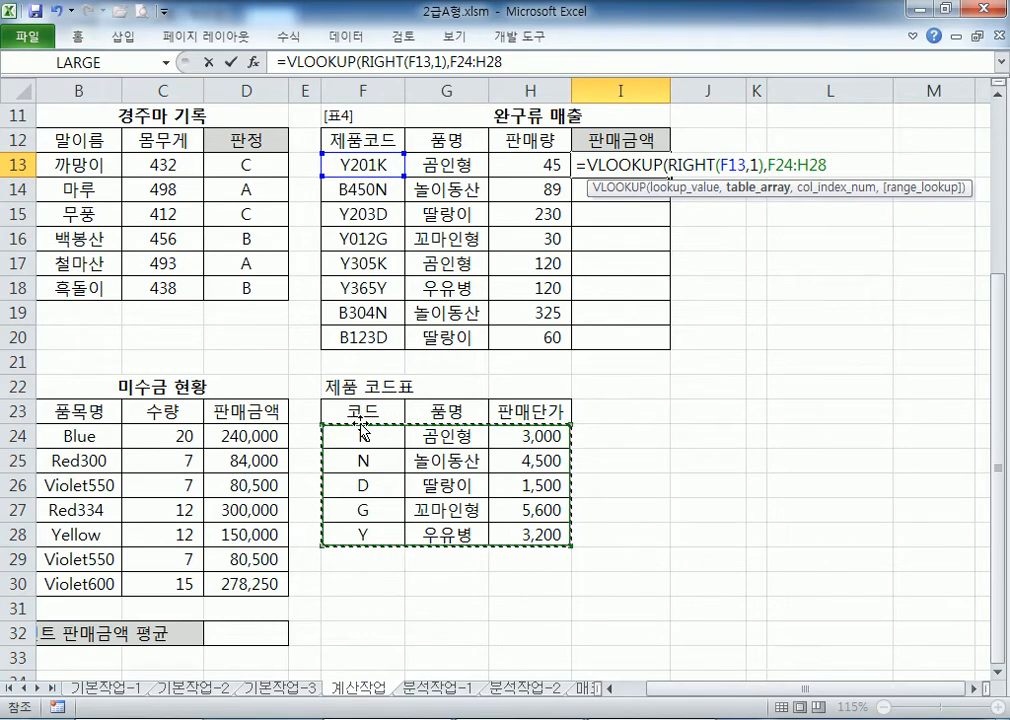
pyautogui.press('F4')
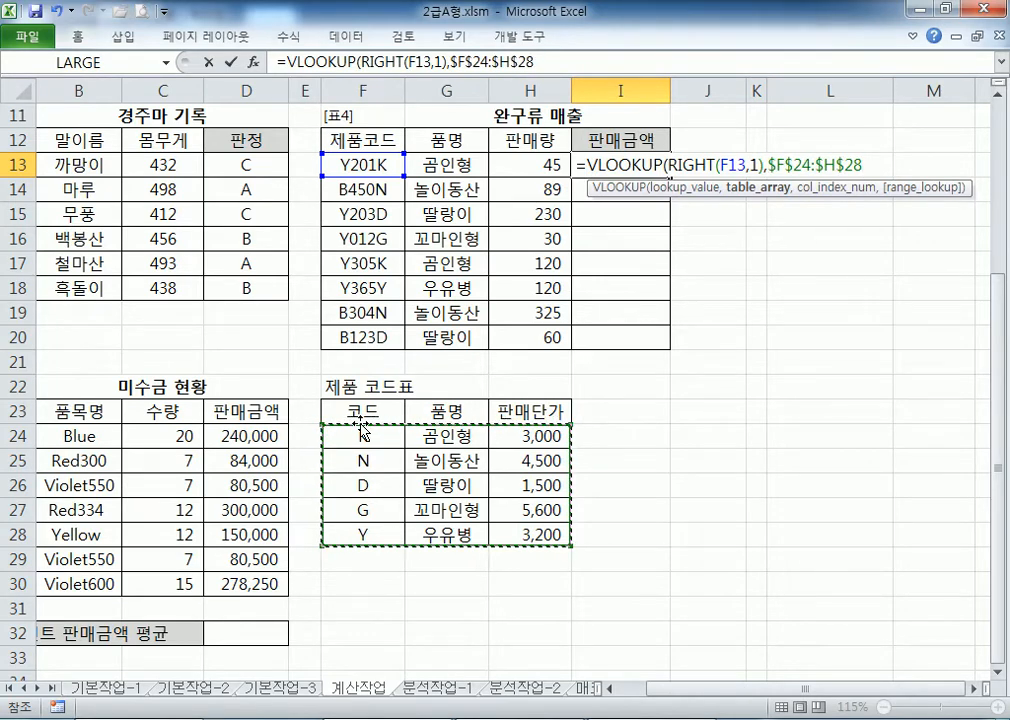
pyautogui.write(',')
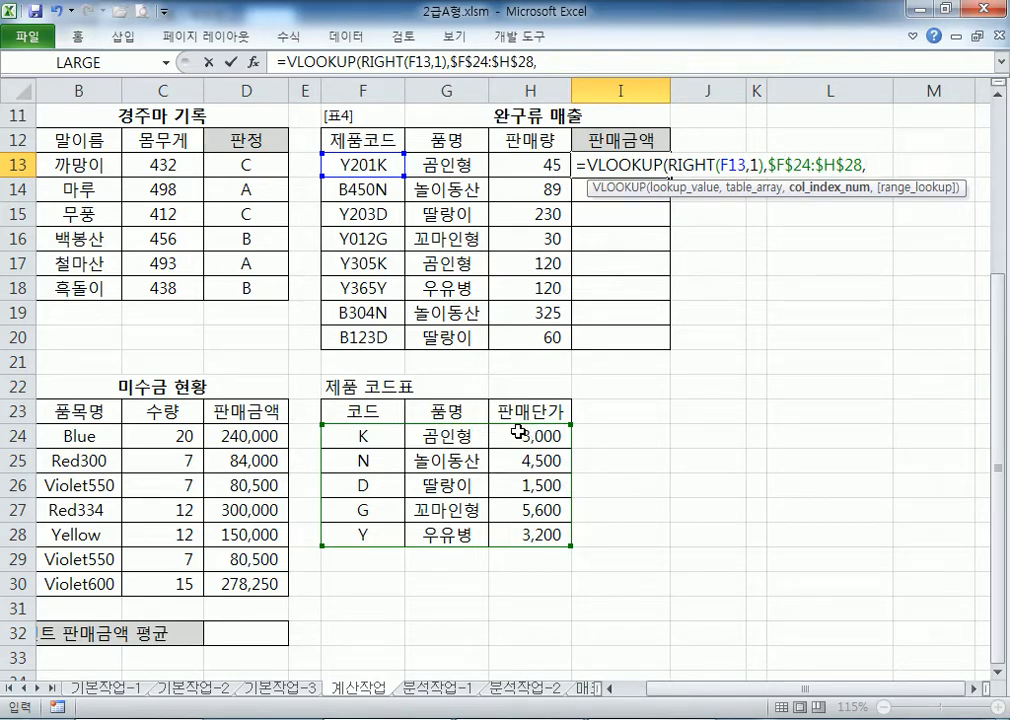
# - Complete the I13 formula with column index 3 and the exact-match option FALSE
pyautogui.write('3,')
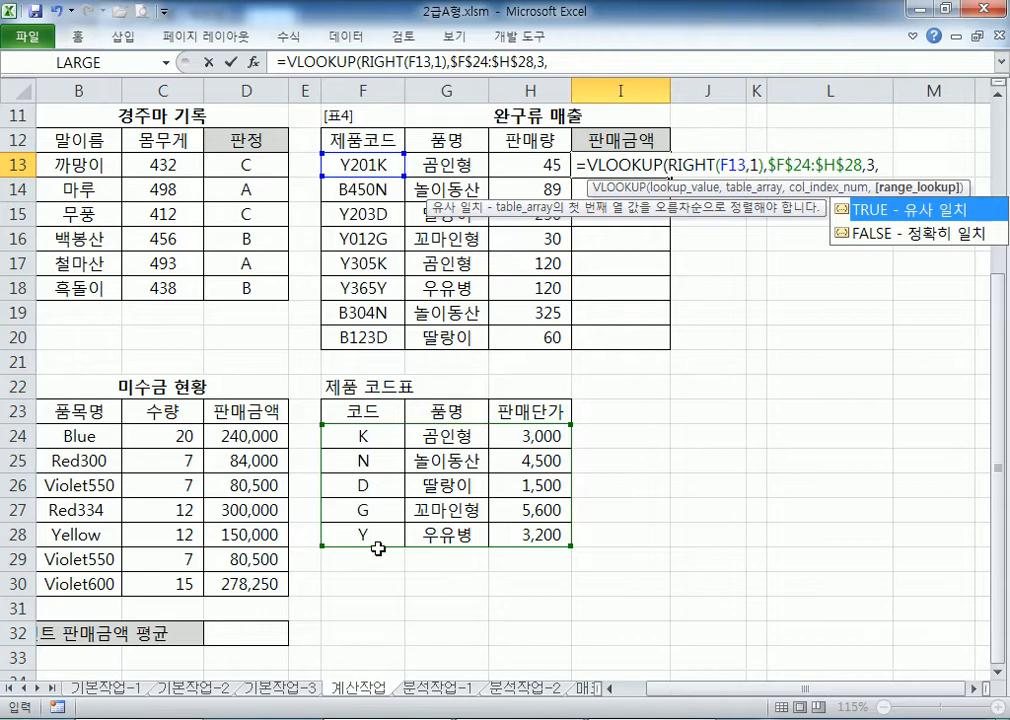
pyautogui.click(931, 236)
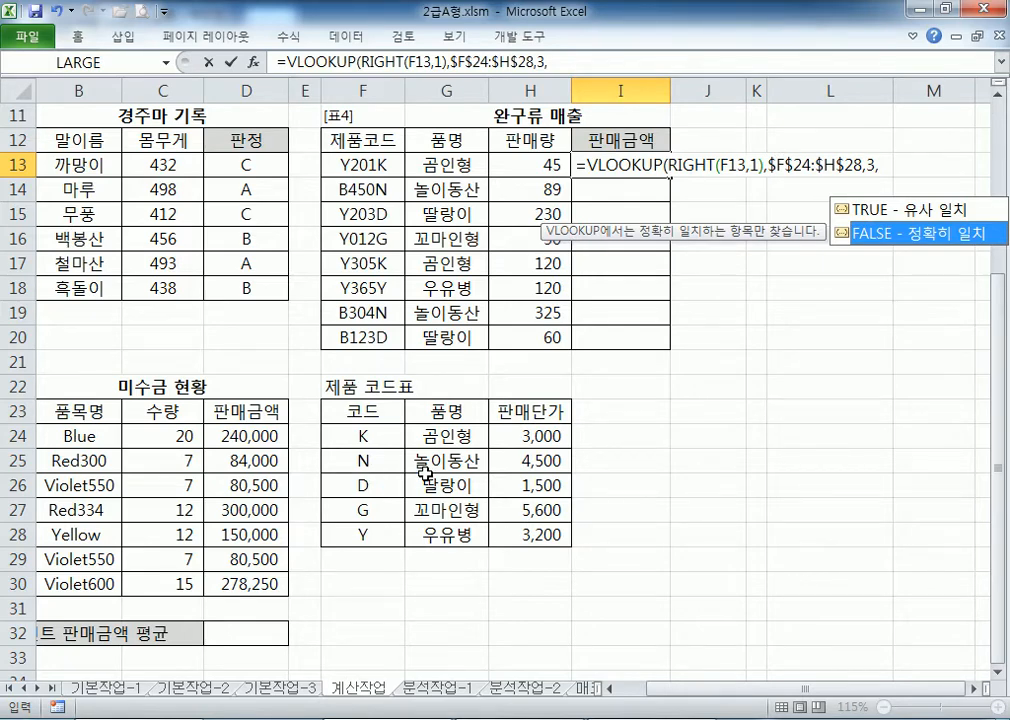
pyautogui.doubleClick(901, 234)
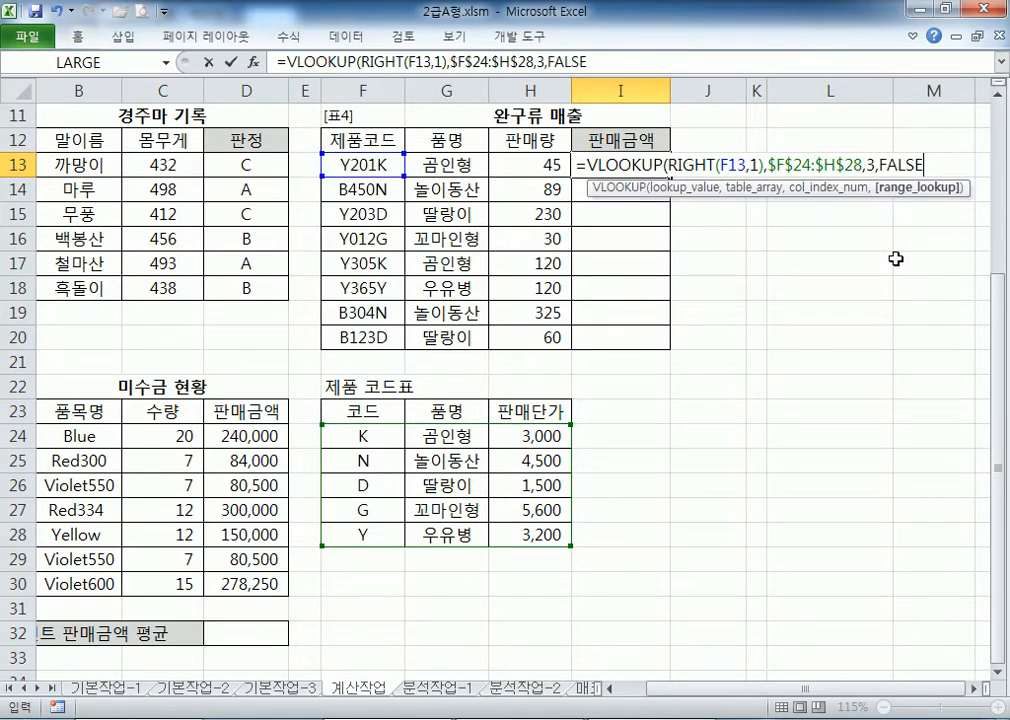
pyautogui.write(')')
pyautogui.press('Return')
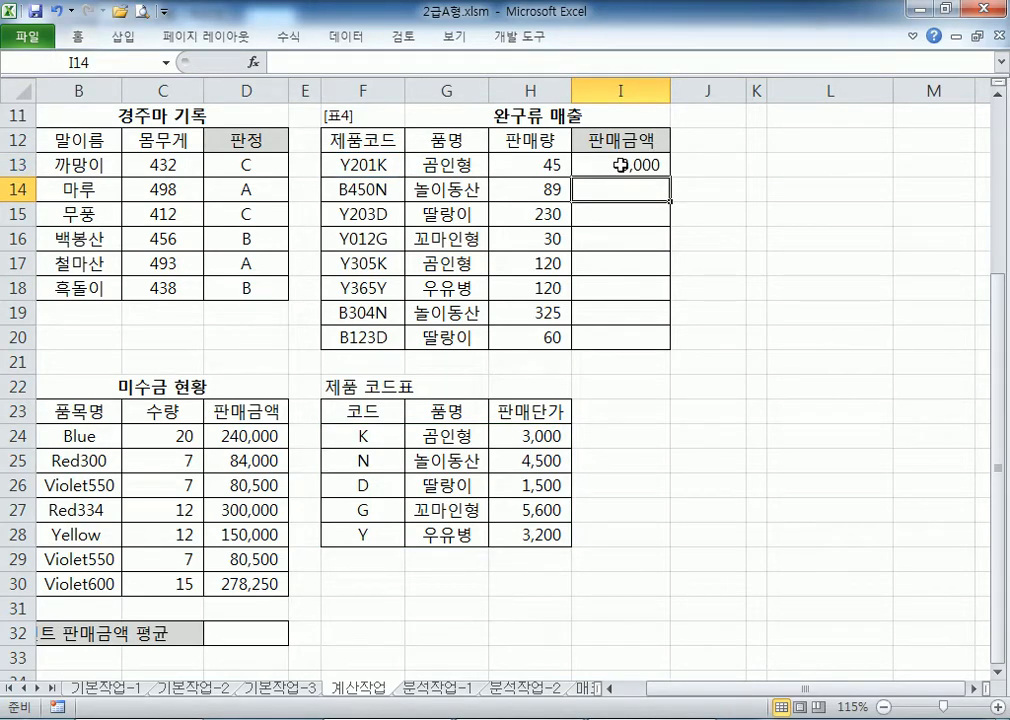
# - Multiply the I13 lookup by the sales quantity so the formula reads =H13*VLOOKUP(RIGHT(F13,1),$F$24:$H$28,3,FALSE)
pyautogui.click(621, 166)
pyautogui.doubleClick(613, 175)
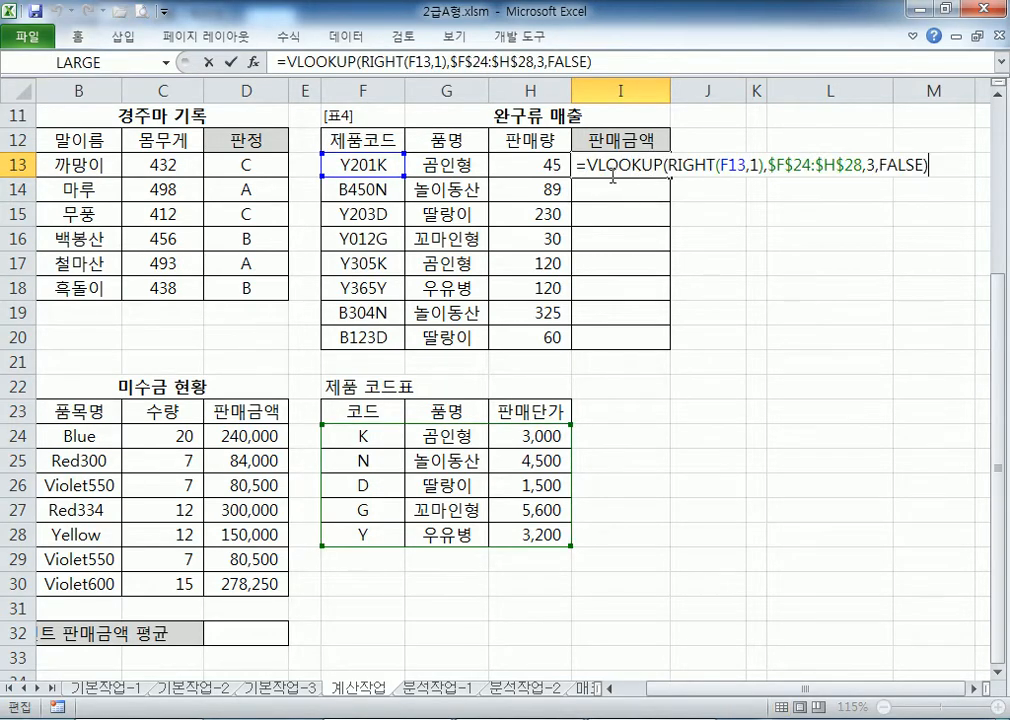
pyautogui.click(527, 165)
pyautogui.write('*')
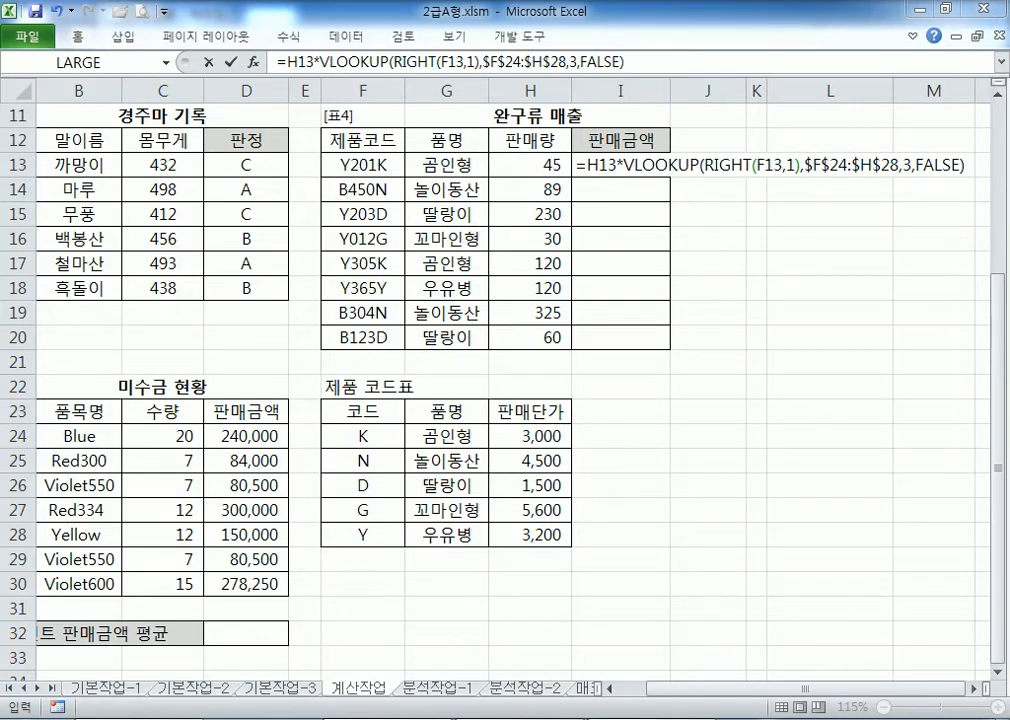
pyautogui.click(703, 718)
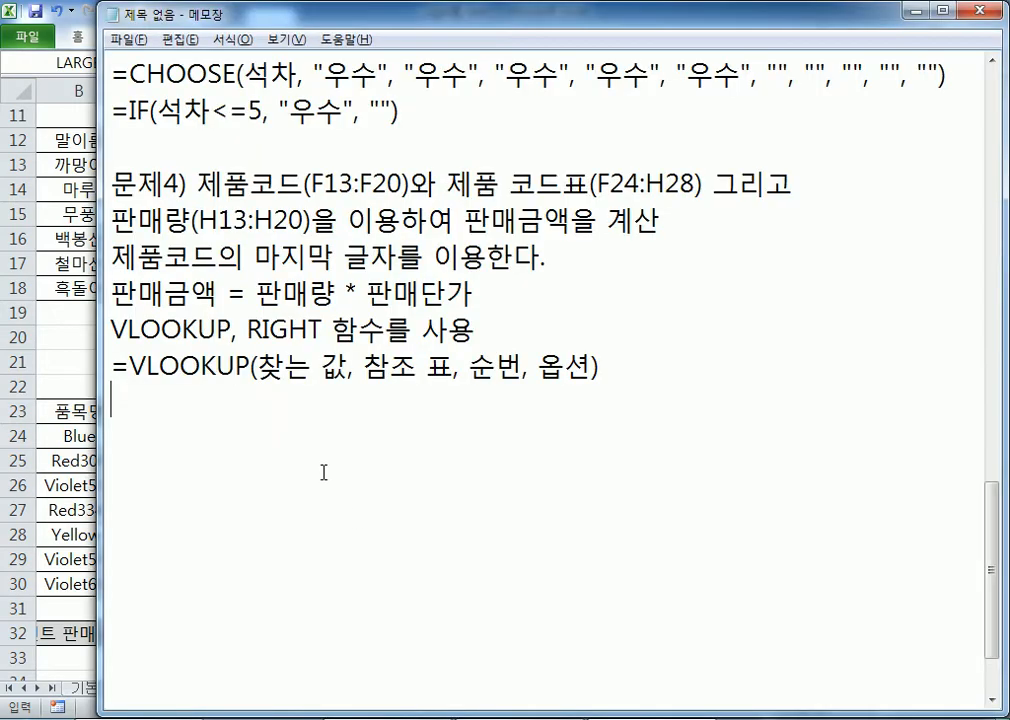
pyautogui.click(490, 718)
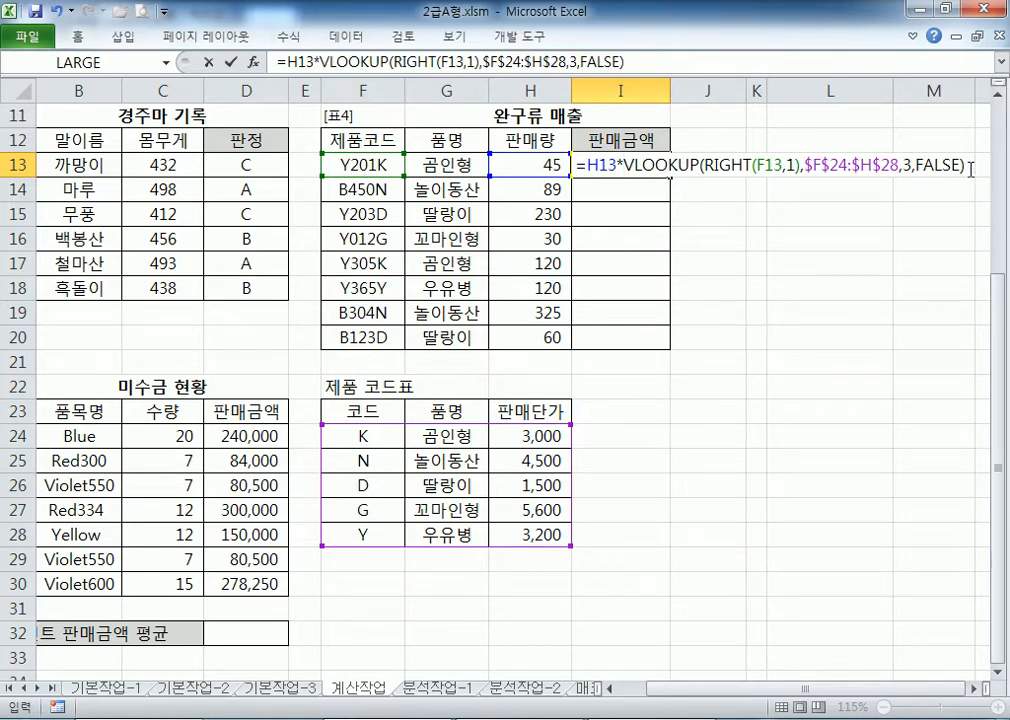
pyautogui.press('Return')
# - Copy the complete formula from I13 and paste it into the Notepad notes below the VLOOKUP syntax line
pyautogui.click(591, 163)
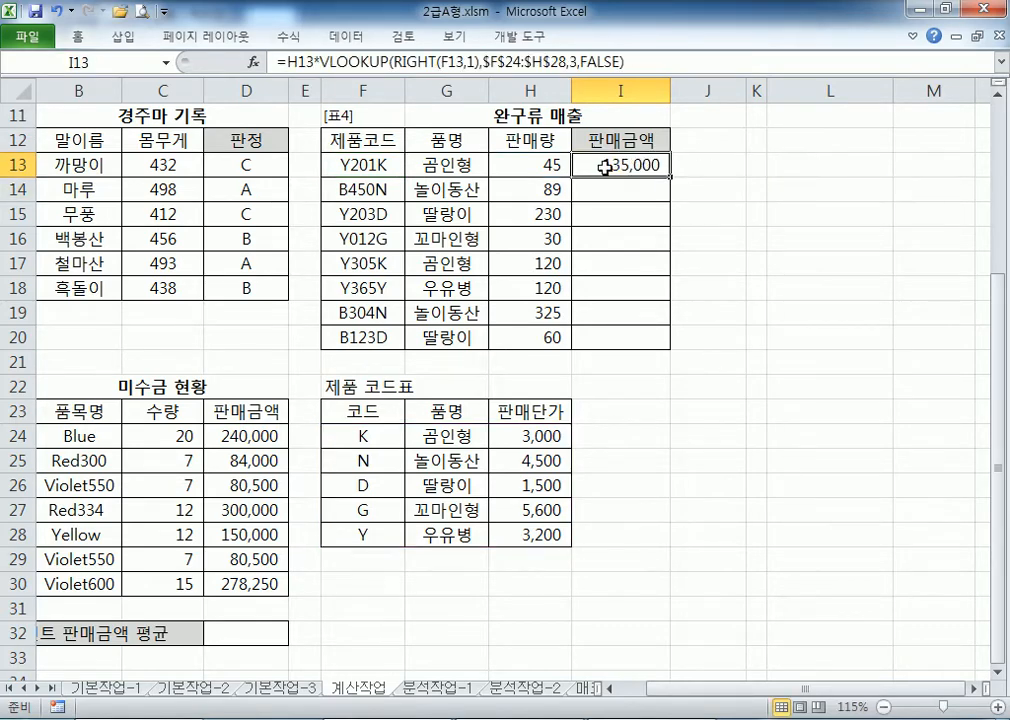
pyautogui.moveTo(628, 62); pyautogui.dragTo(220, 52)
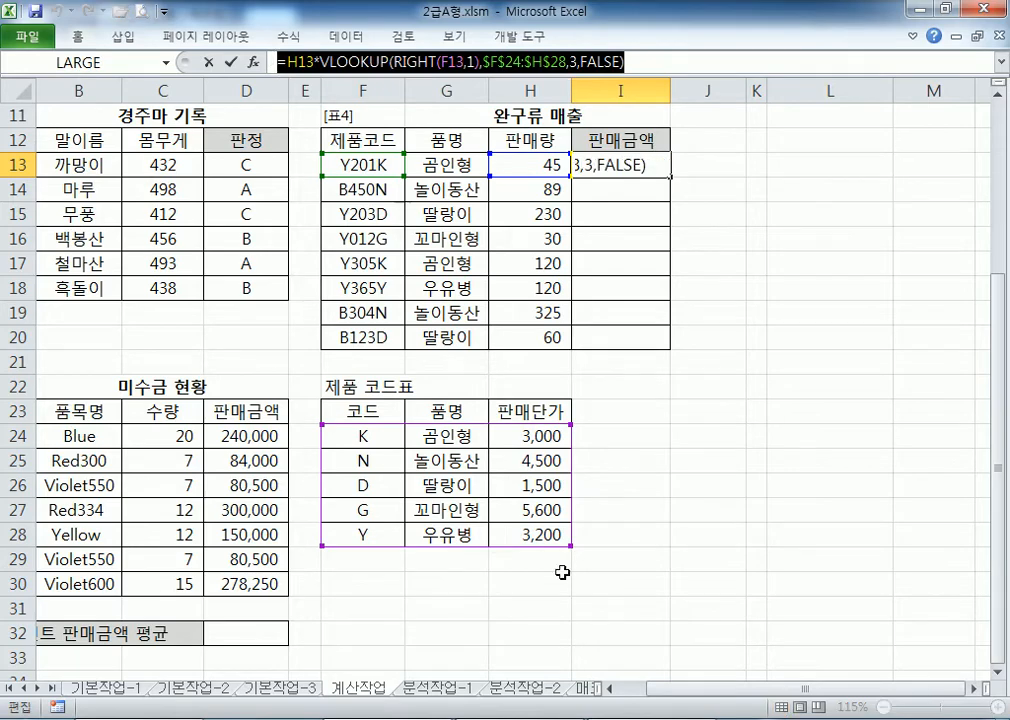
pyautogui.hotkey('ctrl', 'c')
pyautogui.hotkey('alt', 'Tab')
pyautogui.hotkey('ctrl', 'v')
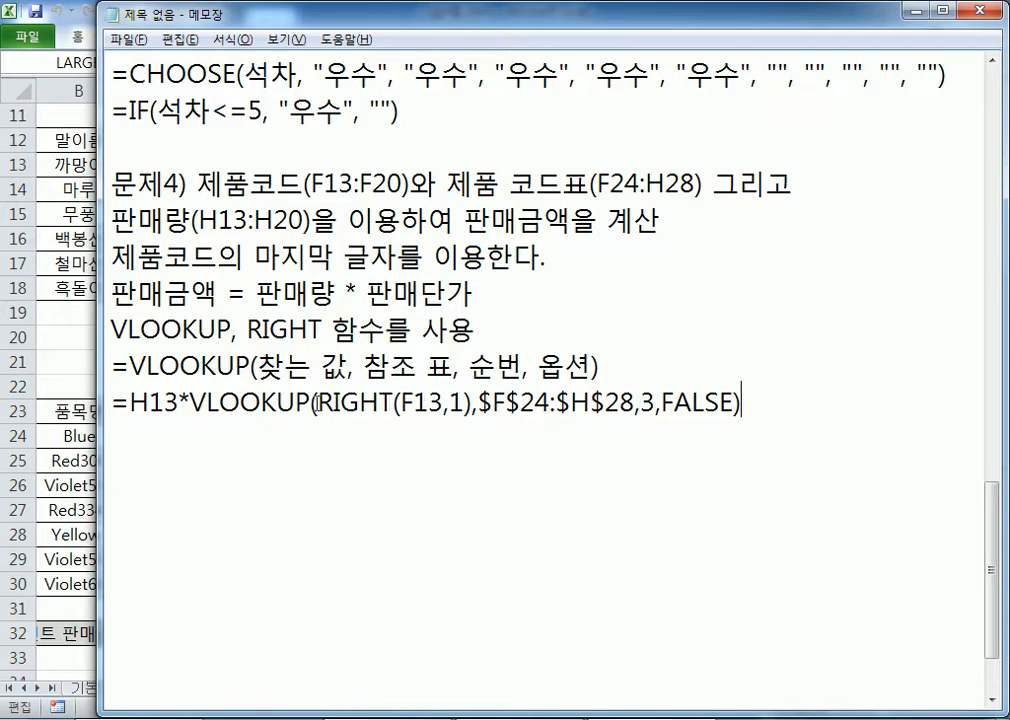
# - Examine the RIGHT(F13,1) and $F$24:$H$28 arguments, and compare codes F24:F28 in Excel with the product code in F13
pyautogui.moveTo(319, 404); pyautogui.dragTo(472, 404)
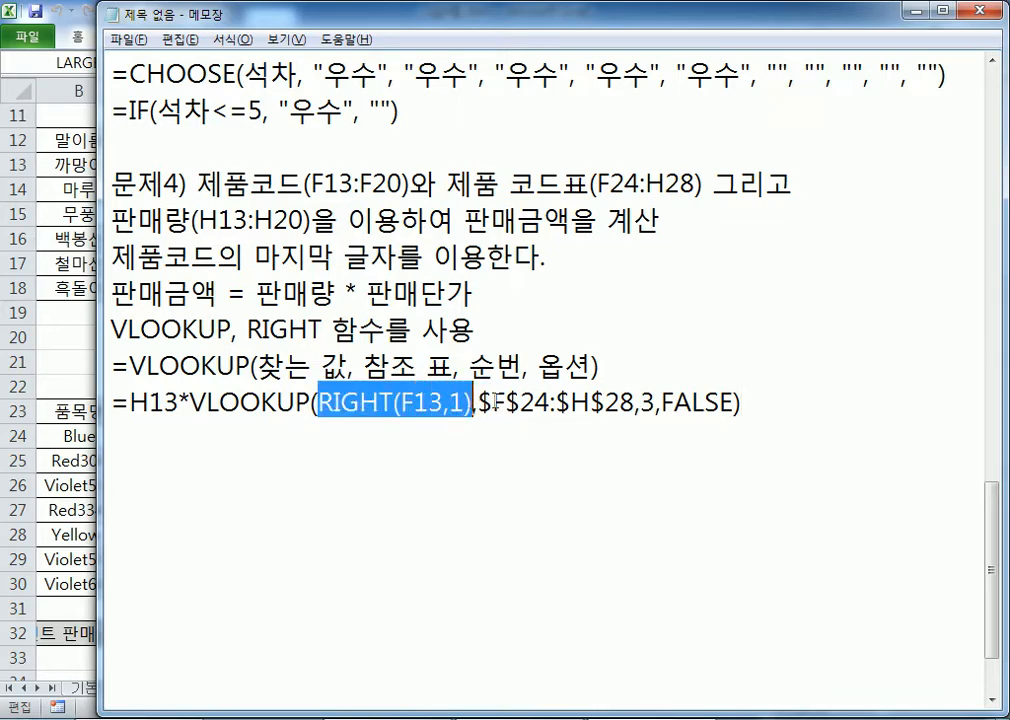
pyautogui.click(477, 402)
pyautogui.moveTo(477, 402); pyautogui.dragTo(613, 440)
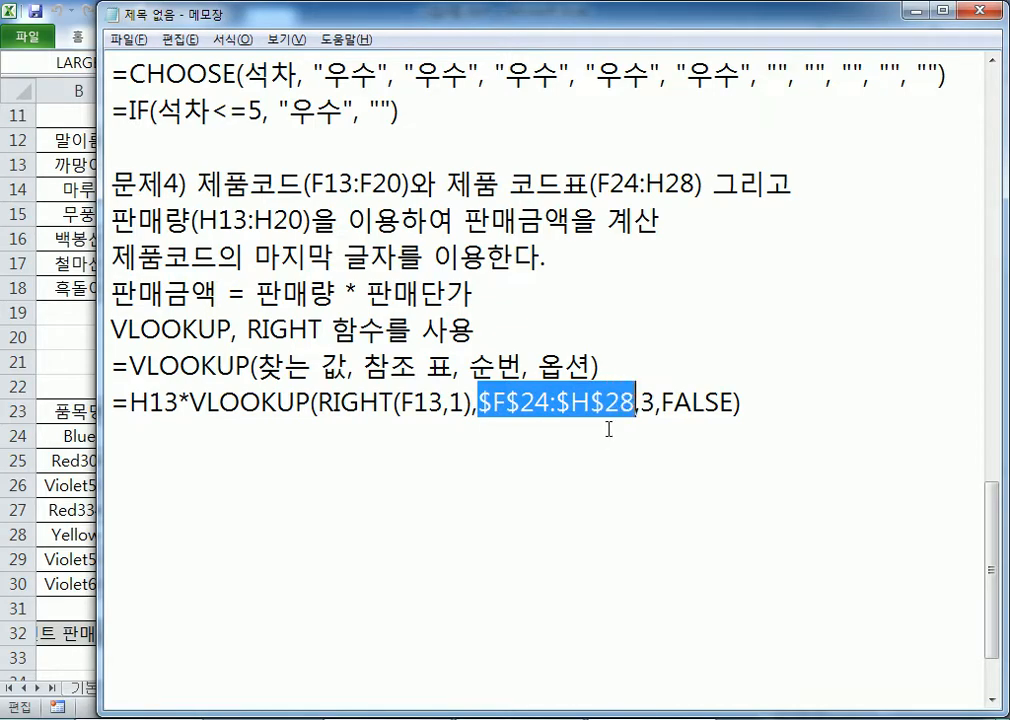
pyautogui.hotkey('alt', 'Tab')
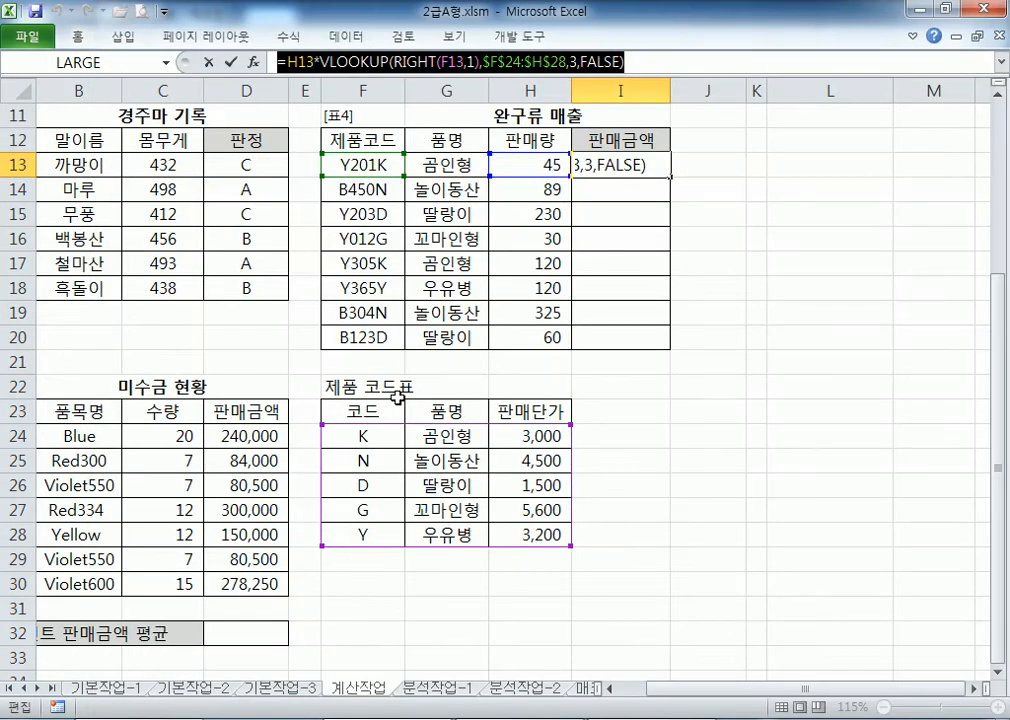
pyautogui.hotkey('ctrl', 'Return')
pyautogui.moveTo(375, 432); pyautogui.dragTo(370, 507)
pyautogui.moveTo(370, 537)
pyautogui.mouseDown()
pyautogui.moveTo(540, 531)
pyautogui.moveTo(366, 533)
pyautogui.mouseUp()
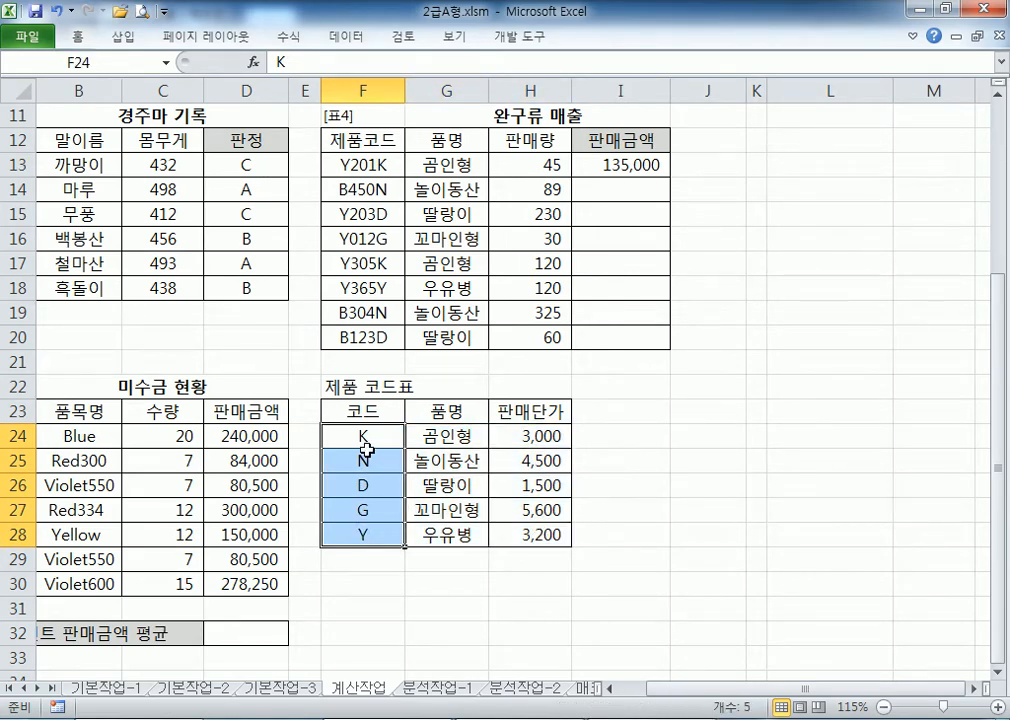
pyautogui.doubleClick(377, 167)
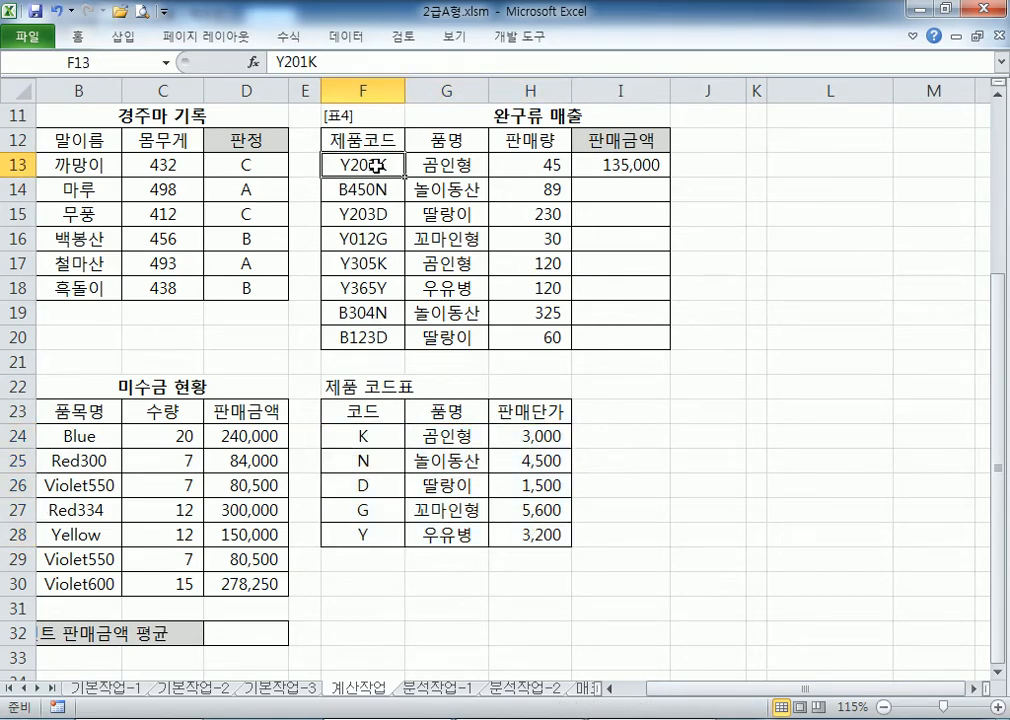
# - Compare the last letter of the code in F13 and the RIGHT(F13,1) argument in the notes with F24:F28 and the unit prices H24:H28
pyautogui.moveTo(377, 167); pyautogui.dragTo(389, 167)
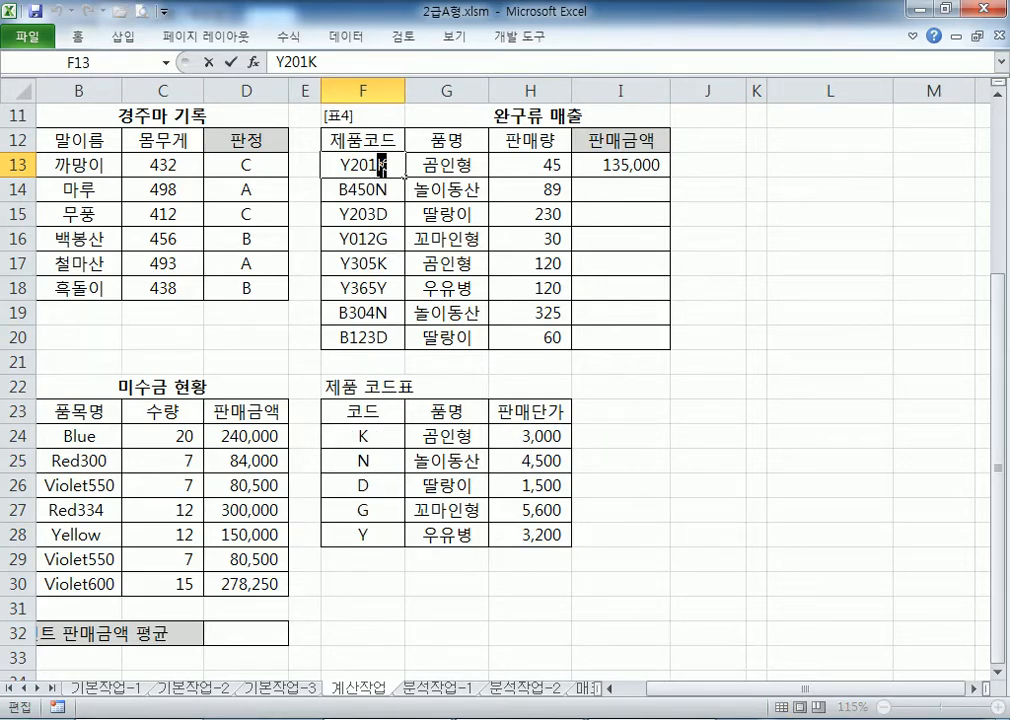
pyautogui.press('Escape')
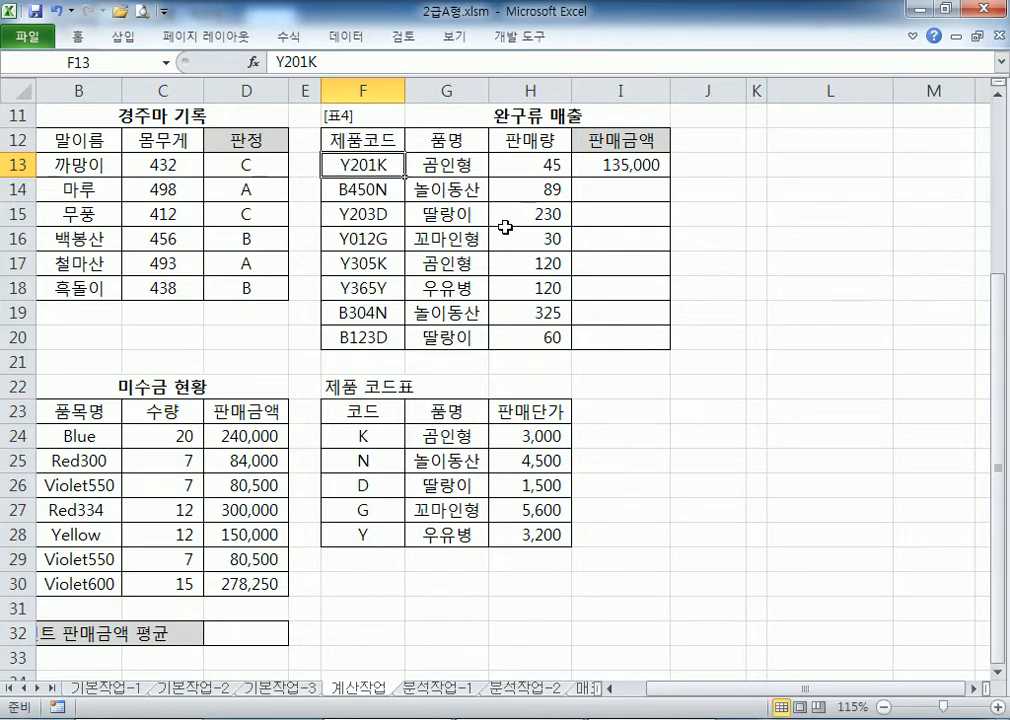
pyautogui.hotkey('alt', 'Tab')
pyautogui.moveTo(341, 402); pyautogui.dragTo(430, 402)
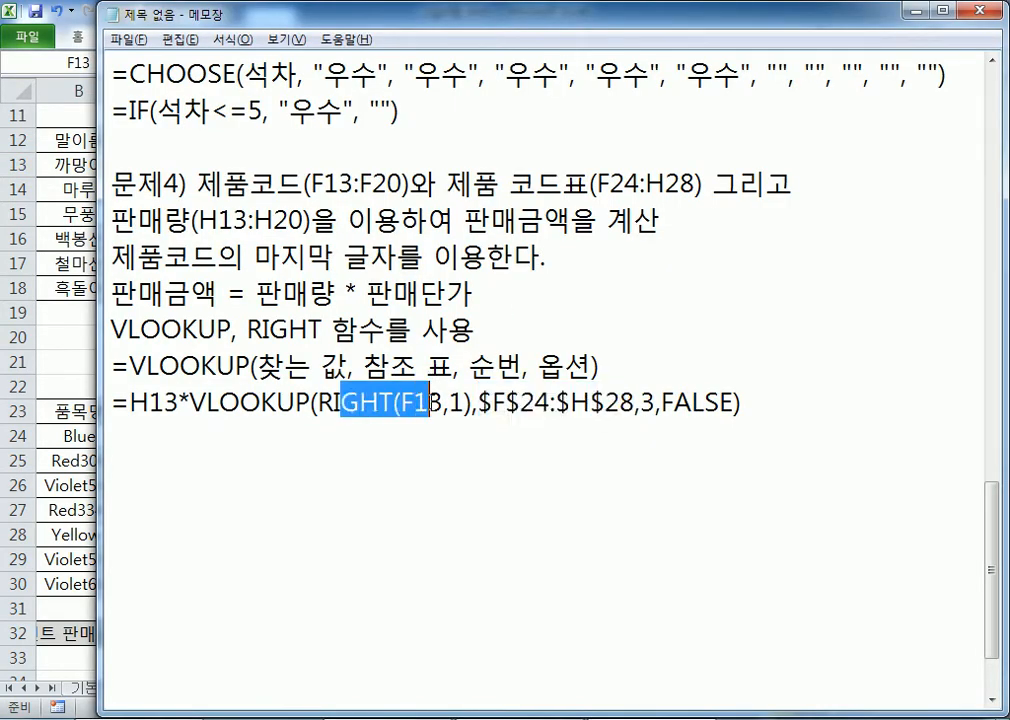
pyautogui.click(455, 402)
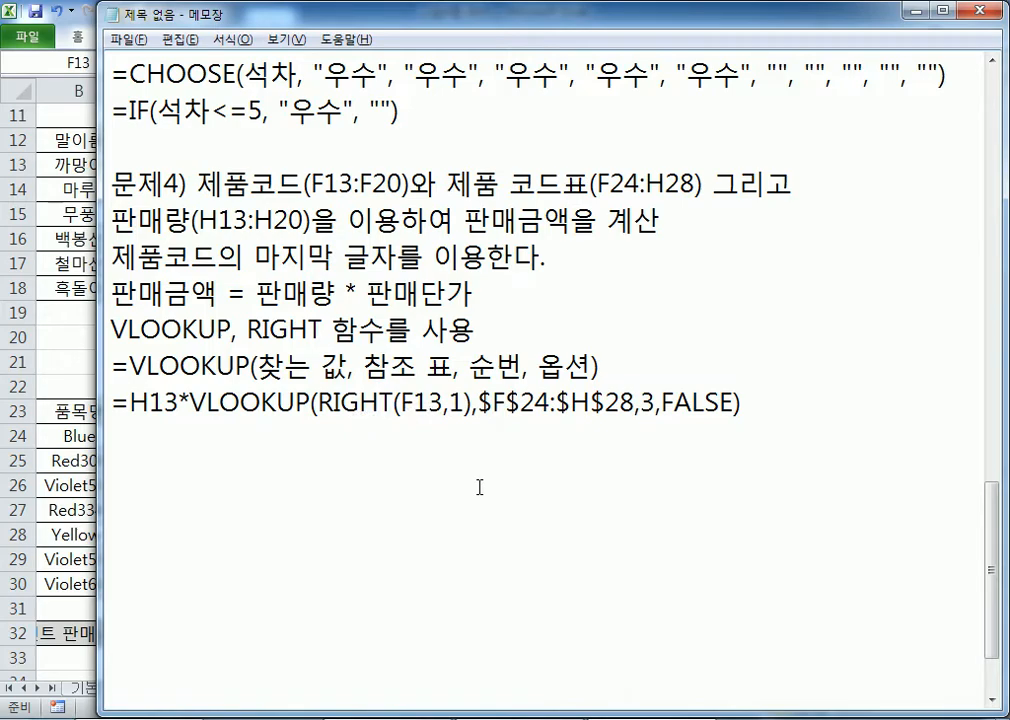
pyautogui.hotkey('alt', 'Tab')
pyautogui.moveTo(363, 436); pyautogui.dragTo(372, 541)
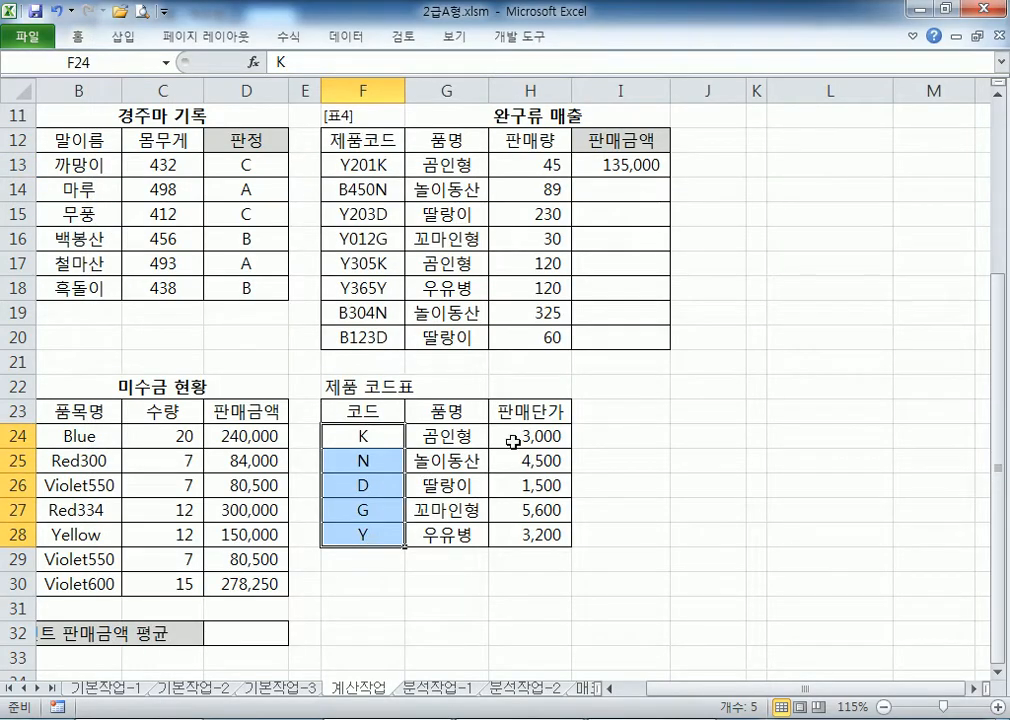
pyautogui.moveTo(525, 437); pyautogui.dragTo(530, 536)
# - Examine the FALSE argument of the VLOOKUP formula in the notes against the product code table F24:H28 and its first code in F24
pyautogui.hotkey('alt', 'Tab')
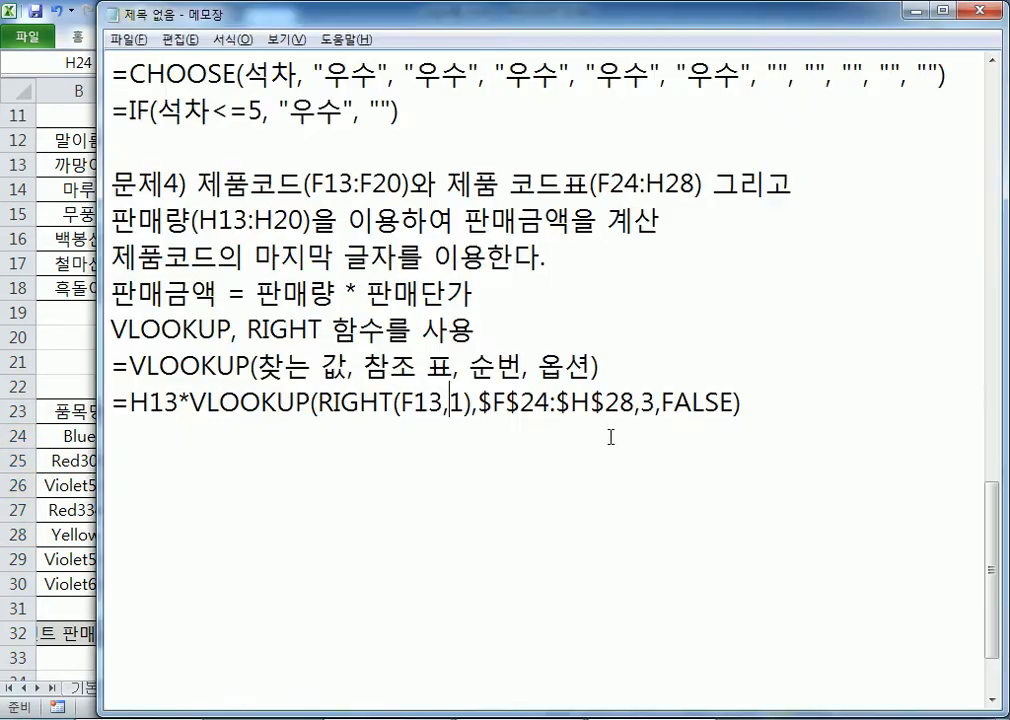
pyautogui.moveTo(640, 404); pyautogui.dragTo(731, 404)
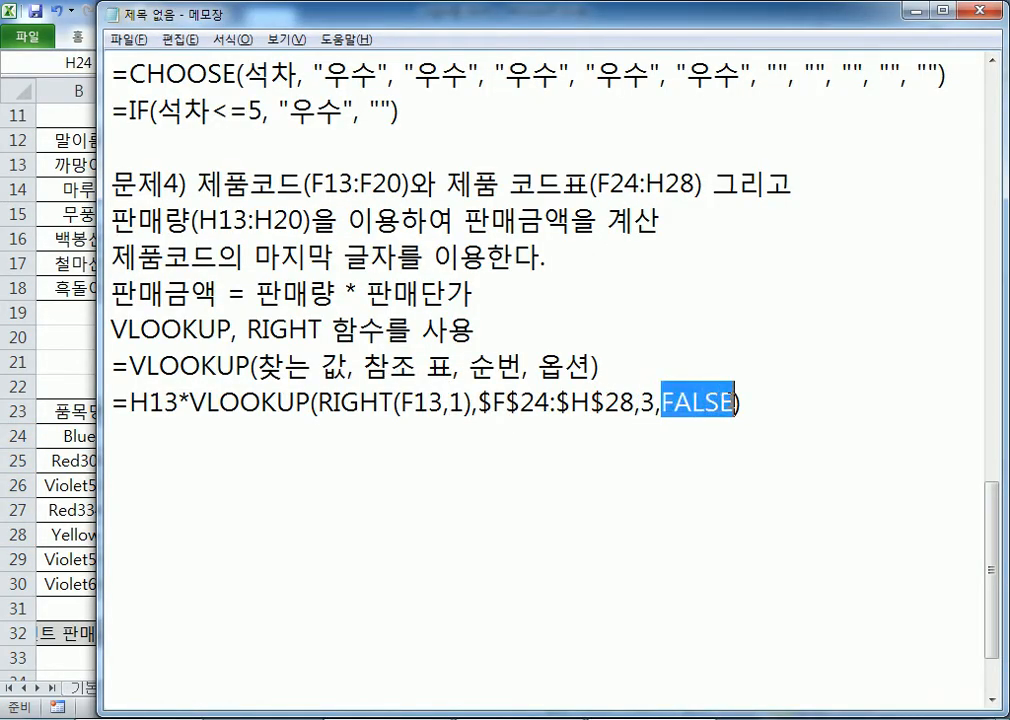
pyautogui.hotkey('alt', 'Tab')
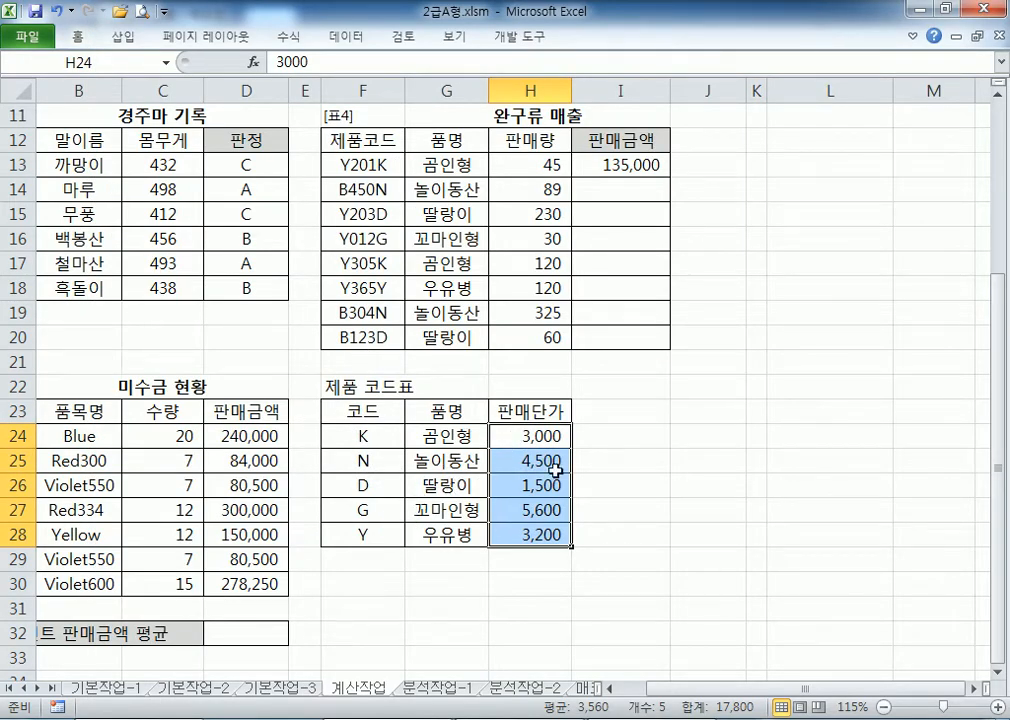
pyautogui.hotkey('alt', 'Tab')
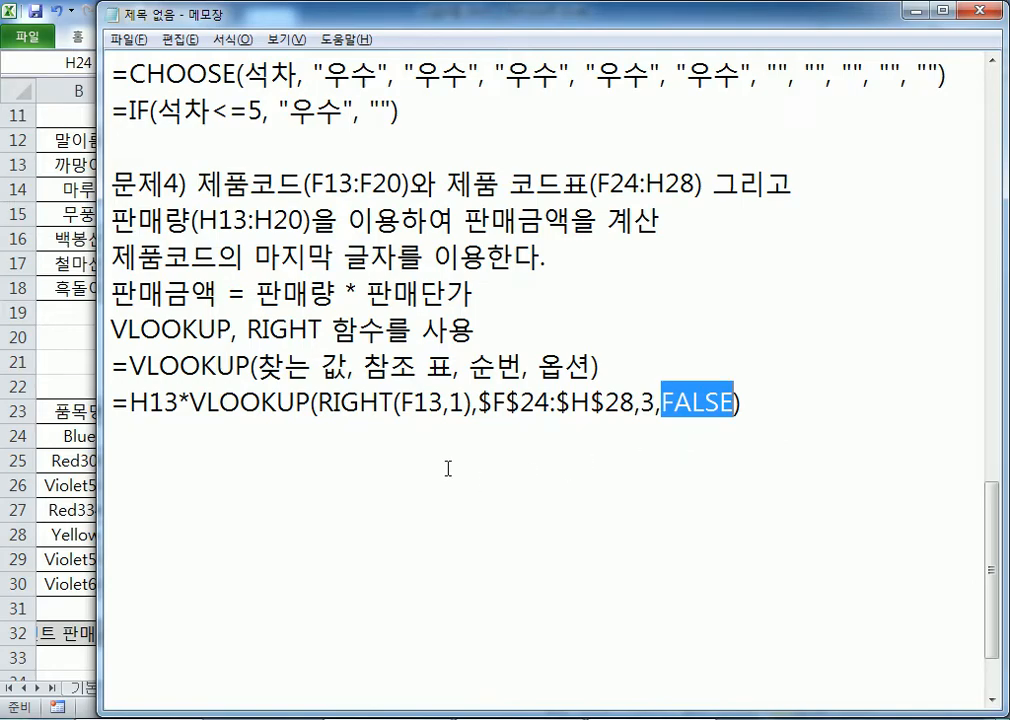
pyautogui.hotkey('alt', 'Tab')
pyautogui.moveTo(362, 436); pyautogui.dragTo(528, 530)
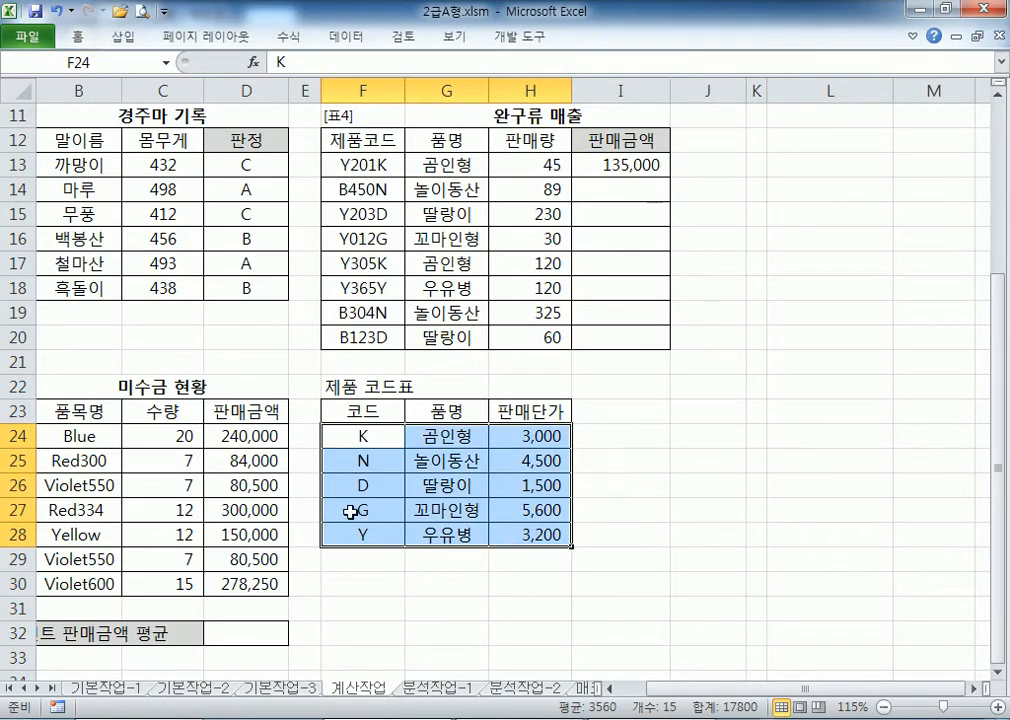
pyautogui.click(366, 435)
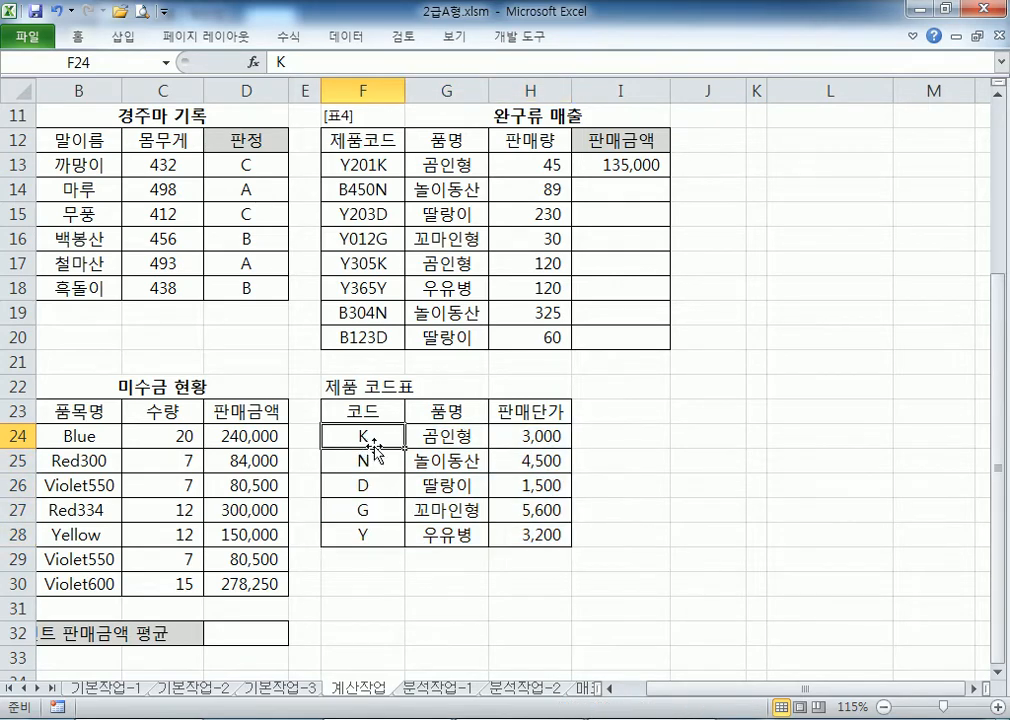
pyautogui.hotkey('alt', 'Tab')
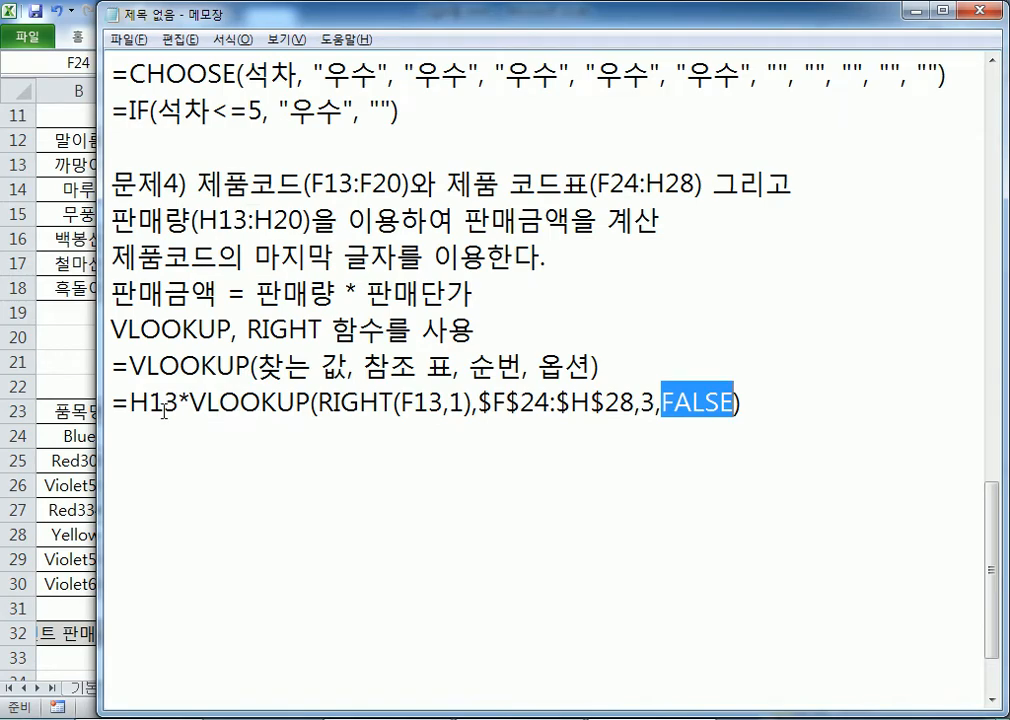
# - In the Excel sheet, fill the 판매금액 formula from I13 down through I20 of [표4]
pyautogui.hotkey('alt', 'Tab')
pyautogui.click(657, 166)
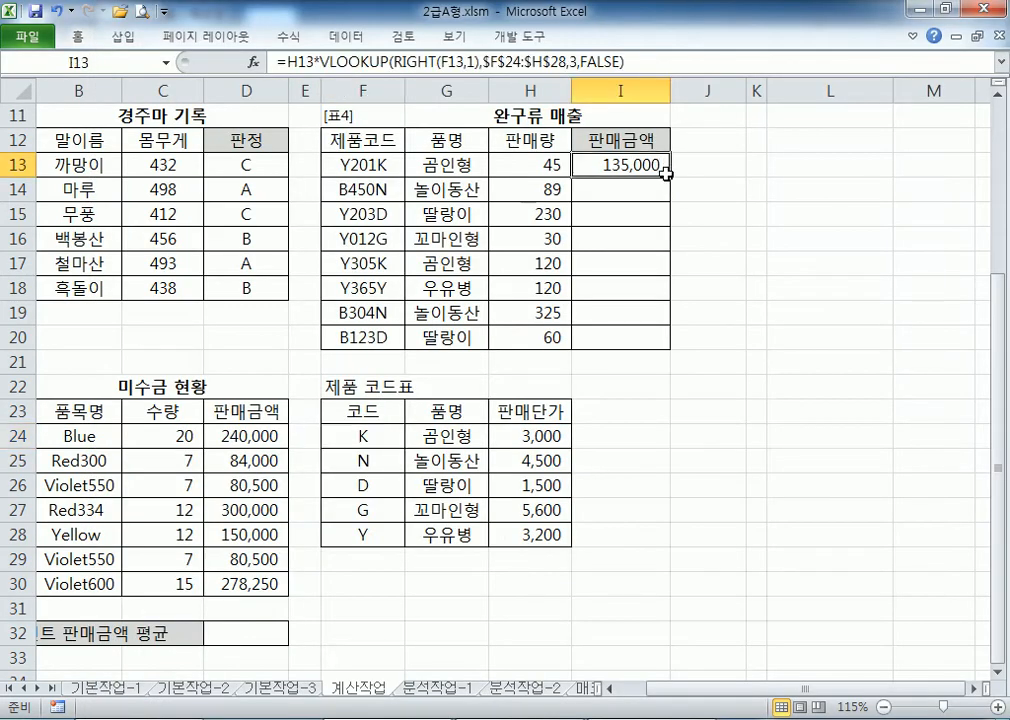
pyautogui.doubleClick(670, 177)
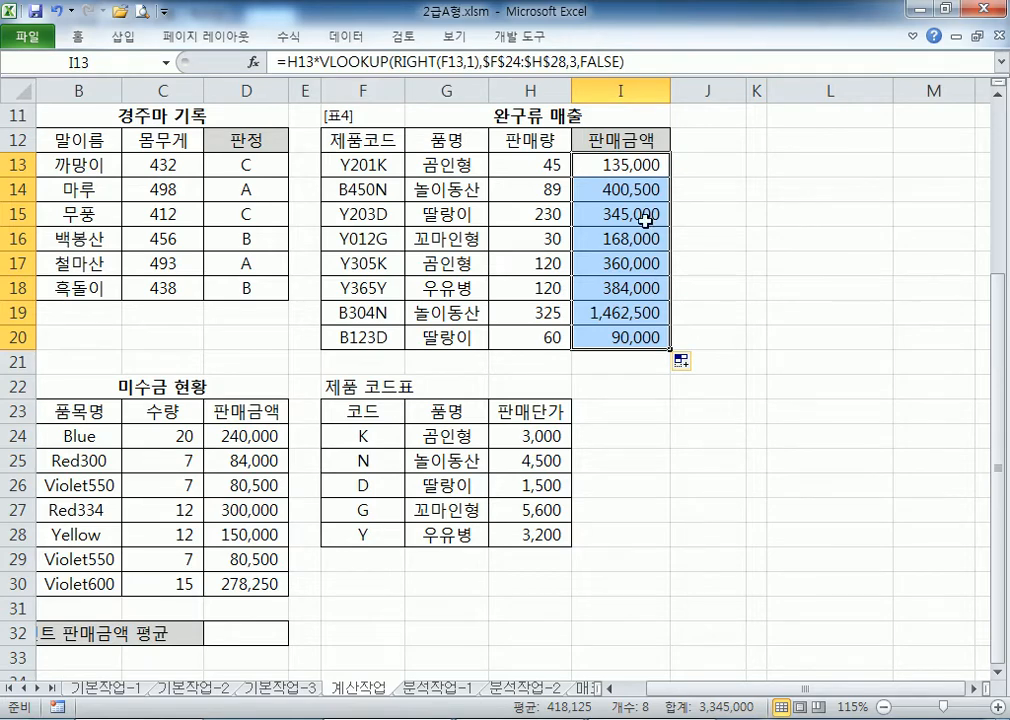
pyautogui.click(640, 165)
# - Review the Notepad notes for 문제1 through 문제4, comparing the IF/AND, ROUND/DAVERAGE, CHOOSE/RANK and VLOOKUP formulas
pyautogui.hotkey('alt', 'Tab')
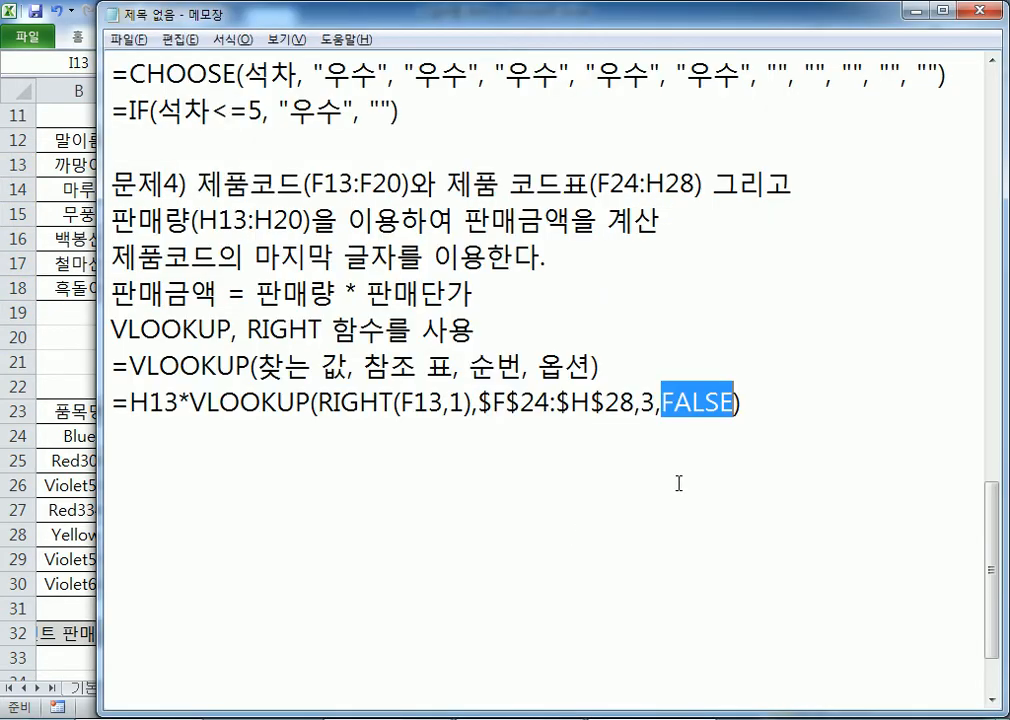
pyautogui.click(690, 476)
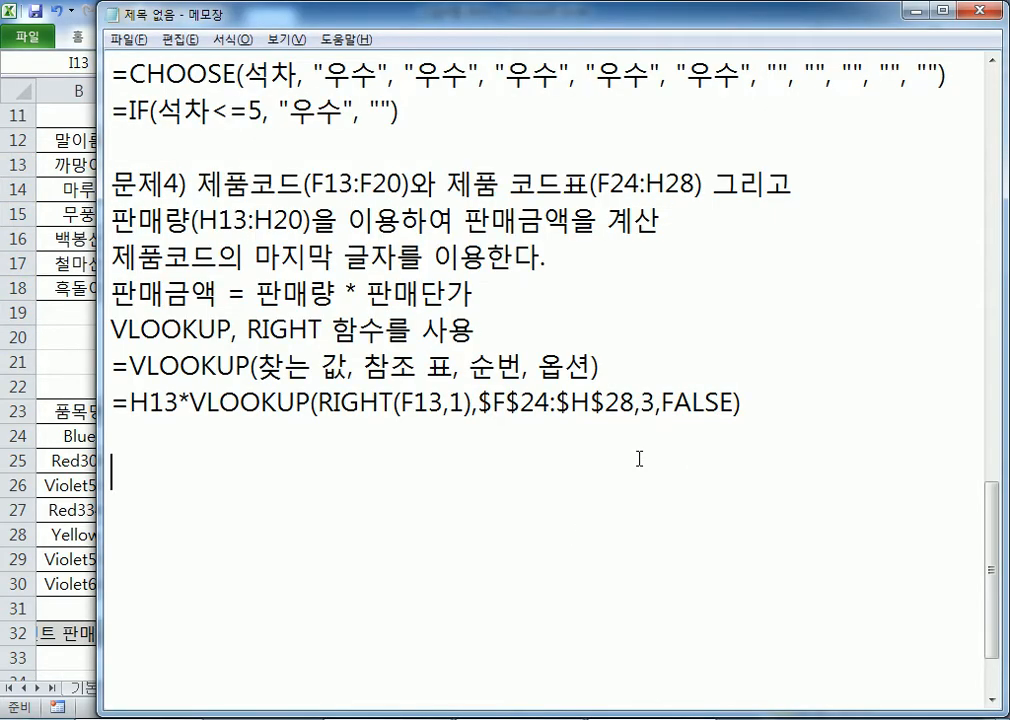
pyautogui.scroll(6, 581, 434)
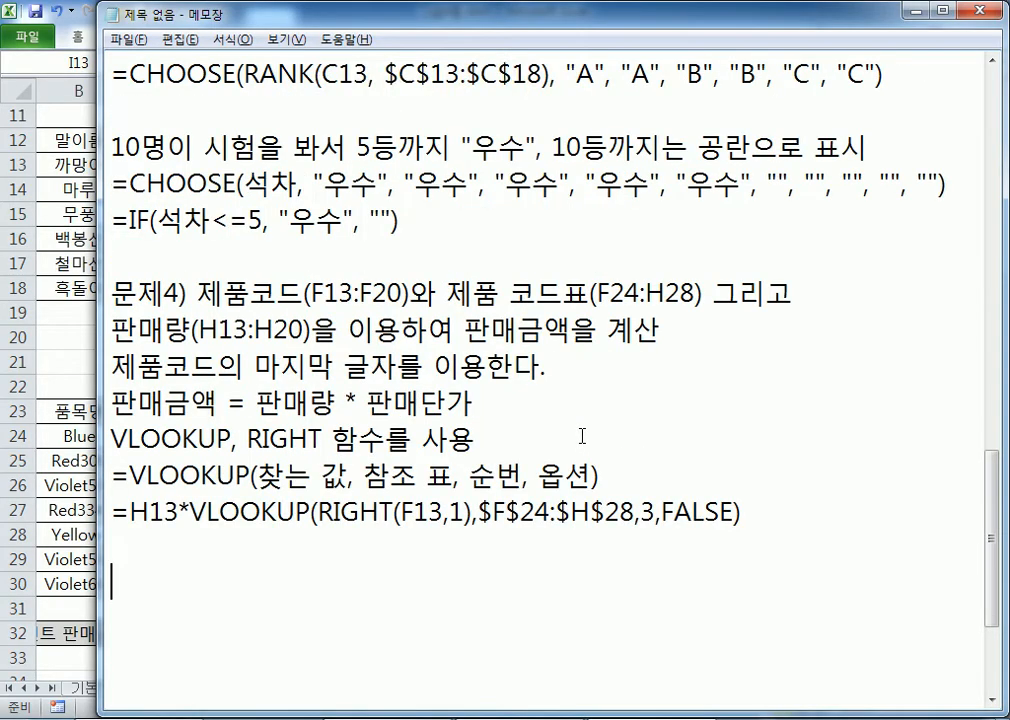
pyautogui.scroll(3, 581, 436)
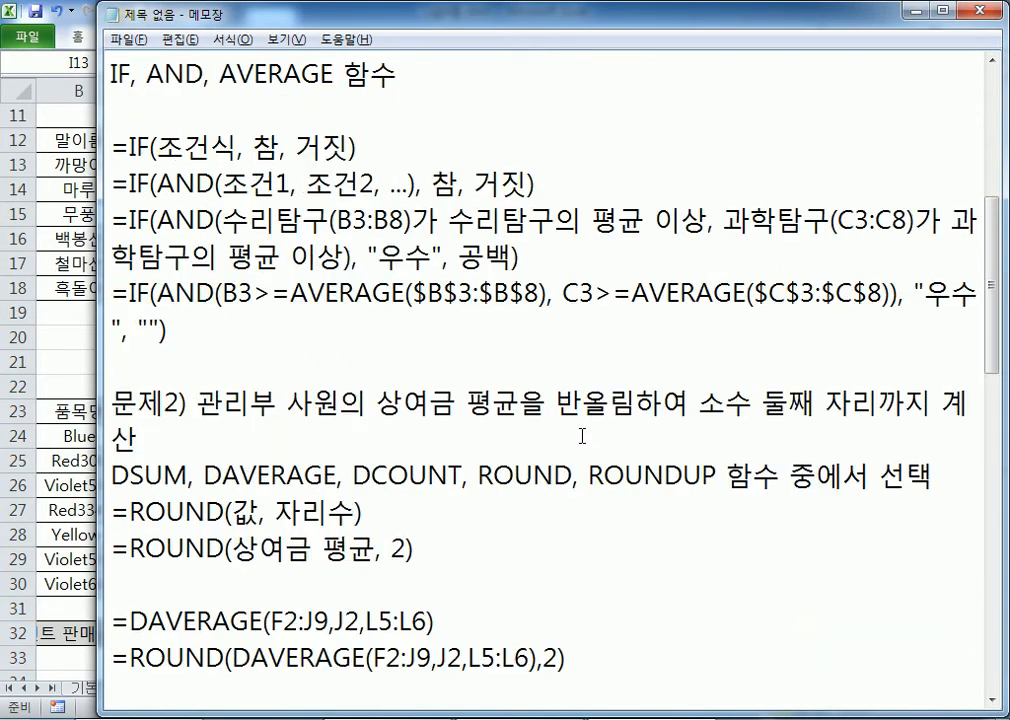
pyautogui.scroll(2, 139, 243)
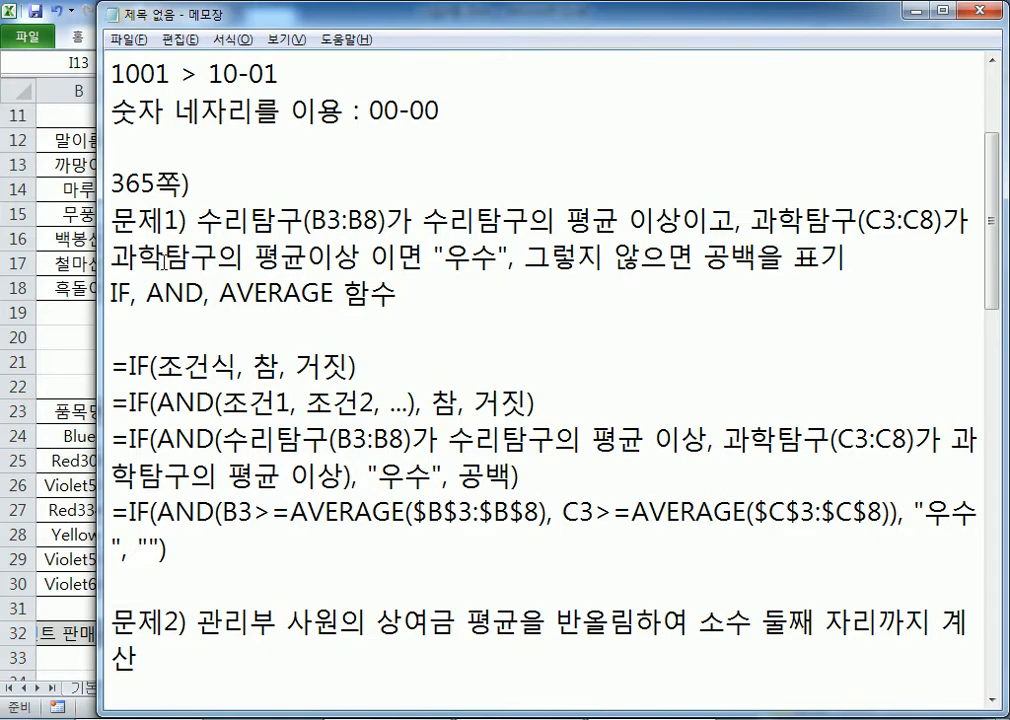
pyautogui.scroll(-1, 201, 290)
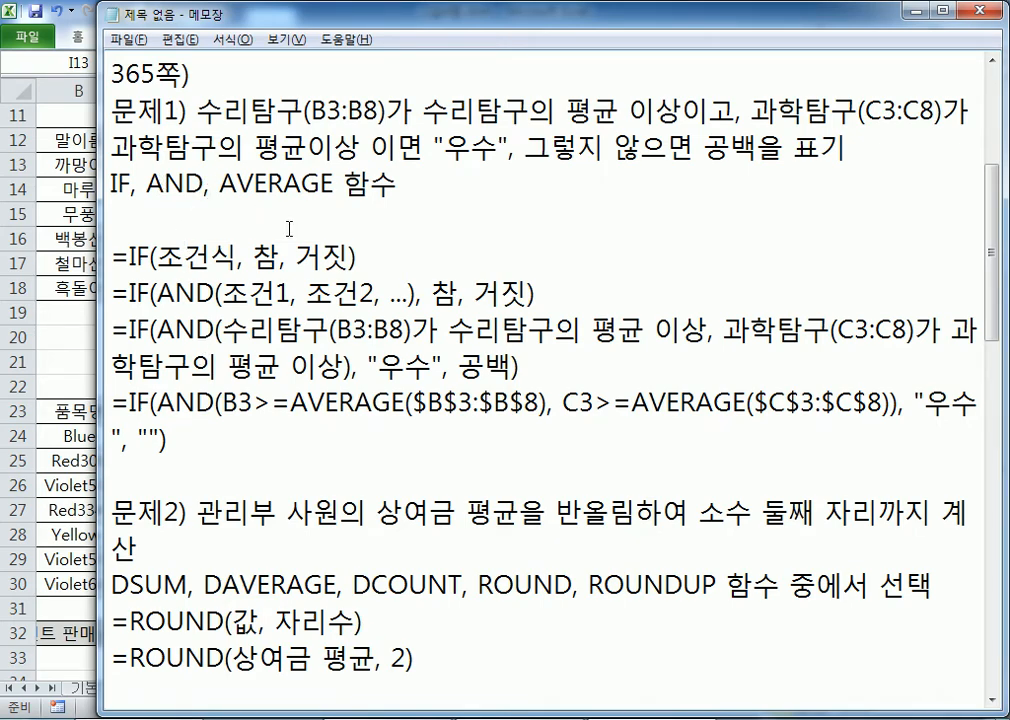
pyautogui.scroll(-4, 292, 246)
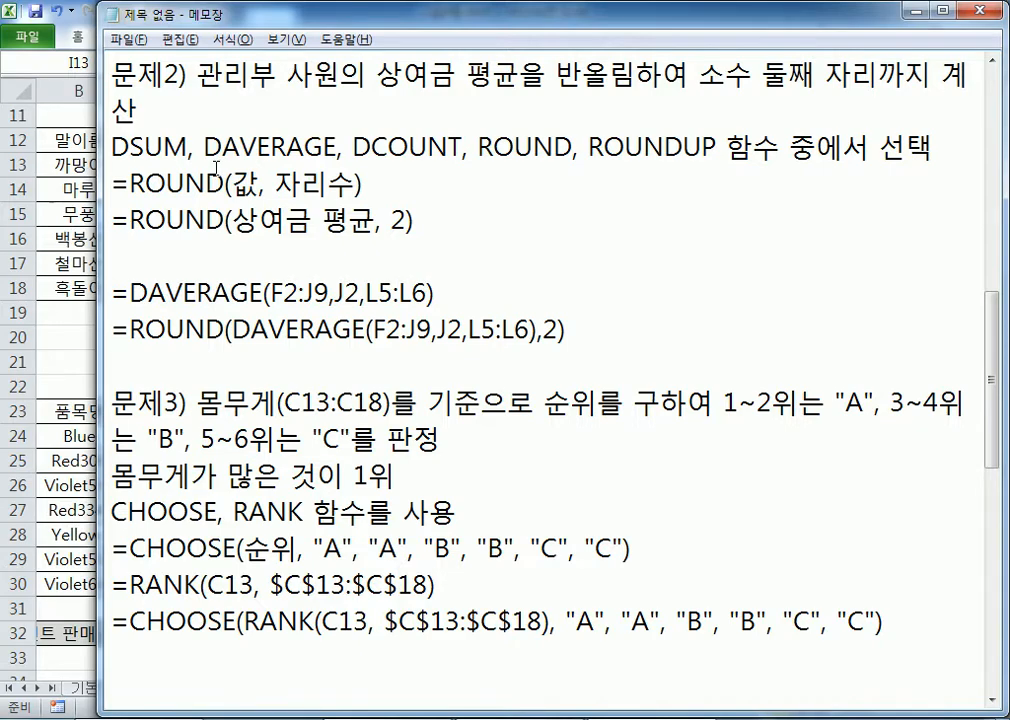
pyautogui.scroll(-2, 216, 167)
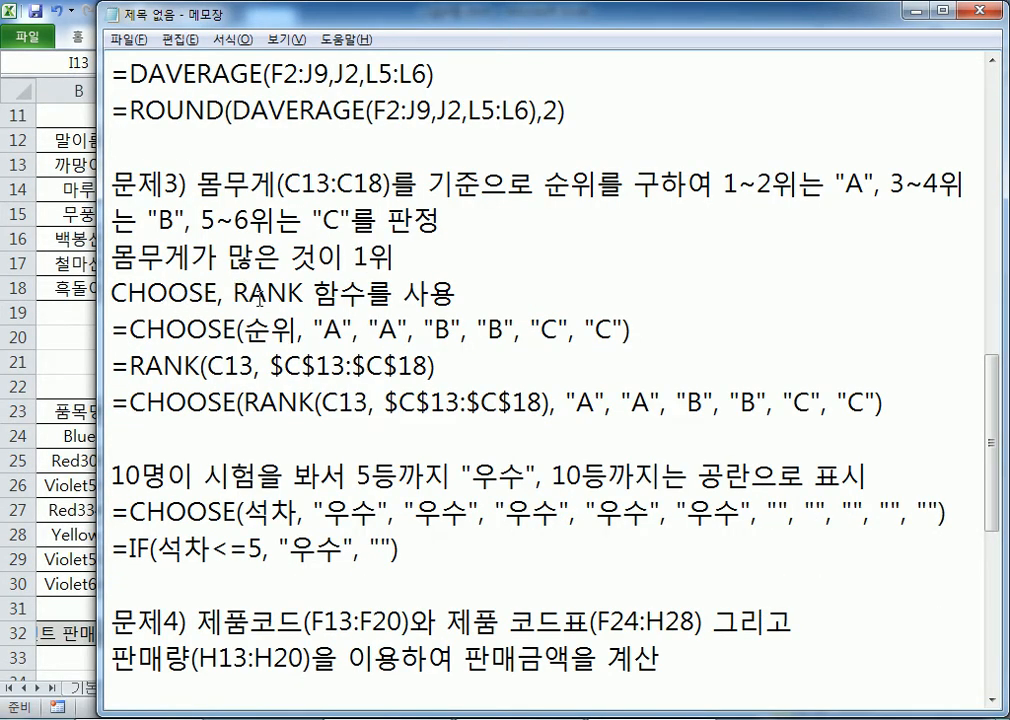
# - Start a new entry in the notes below the problem 4 formula reading "문제5) 삼화페인트의 판매금액"
pyautogui.scroll(-4, 236, 303)
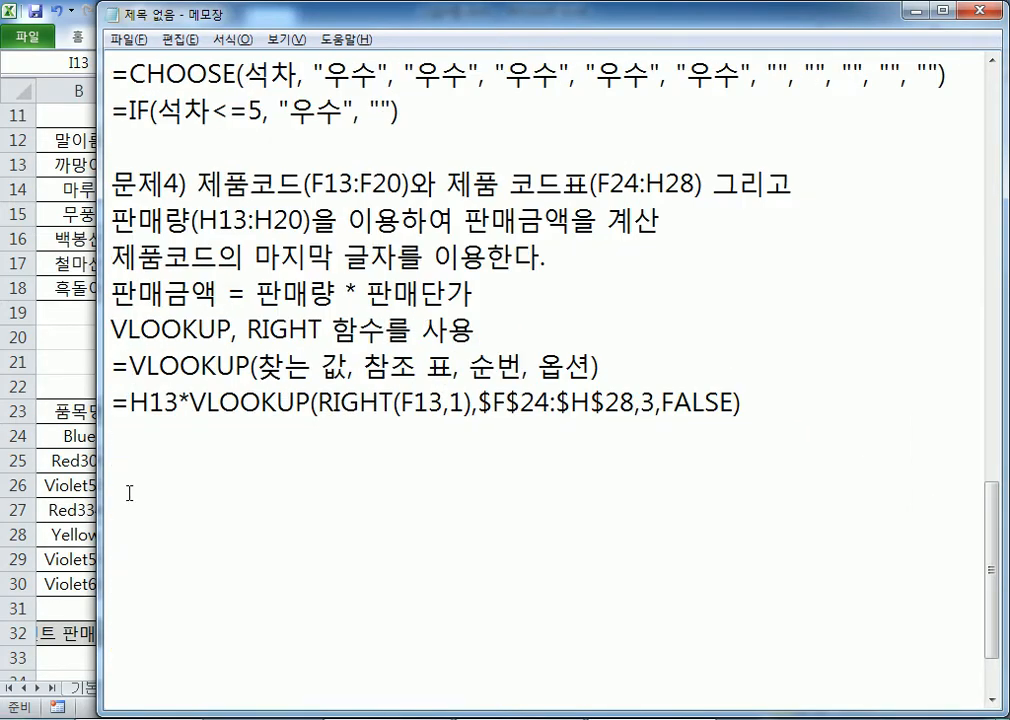
pyautogui.click(167, 464)
pyautogui.write('문제5) 삼')
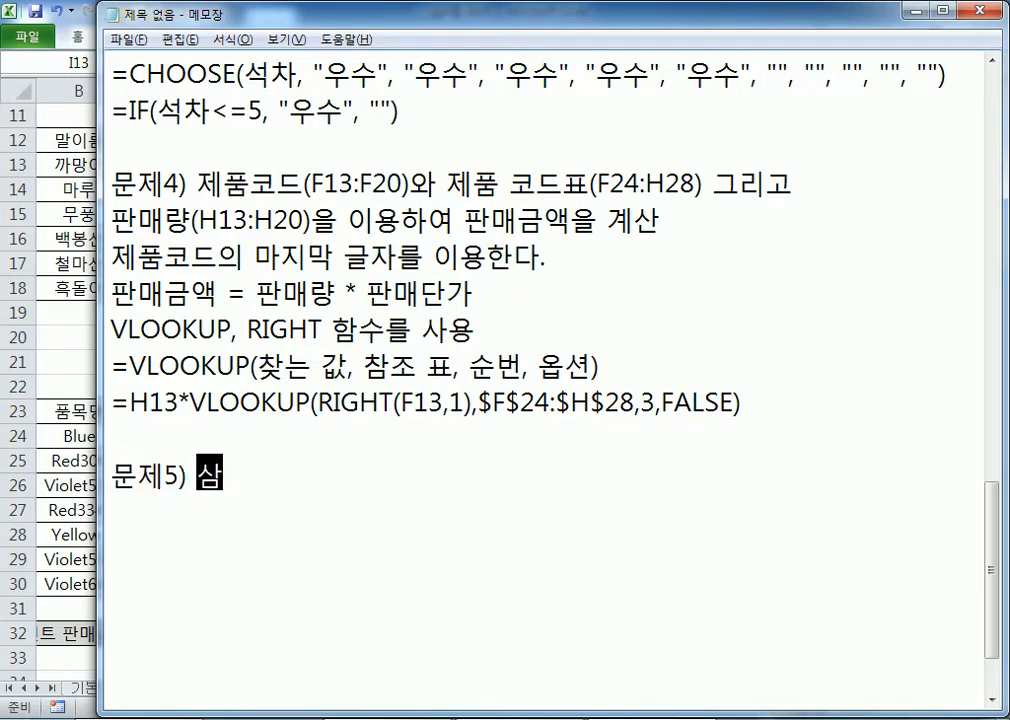
pyautogui.write('화펭인트의 ㅍ')
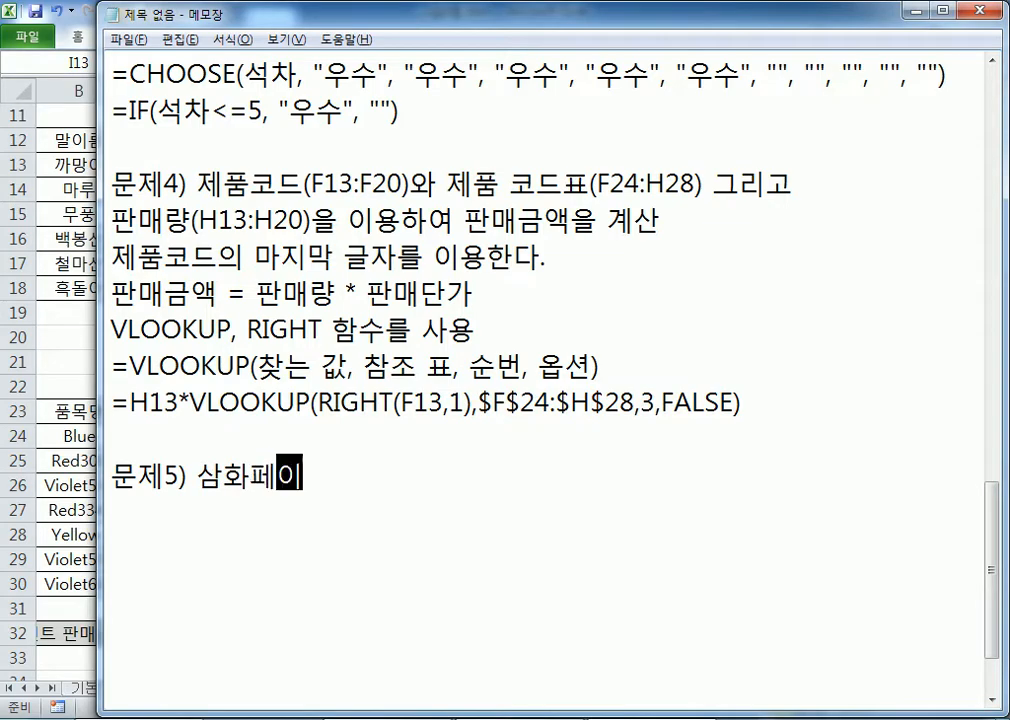
pyautogui.write('판매금액')
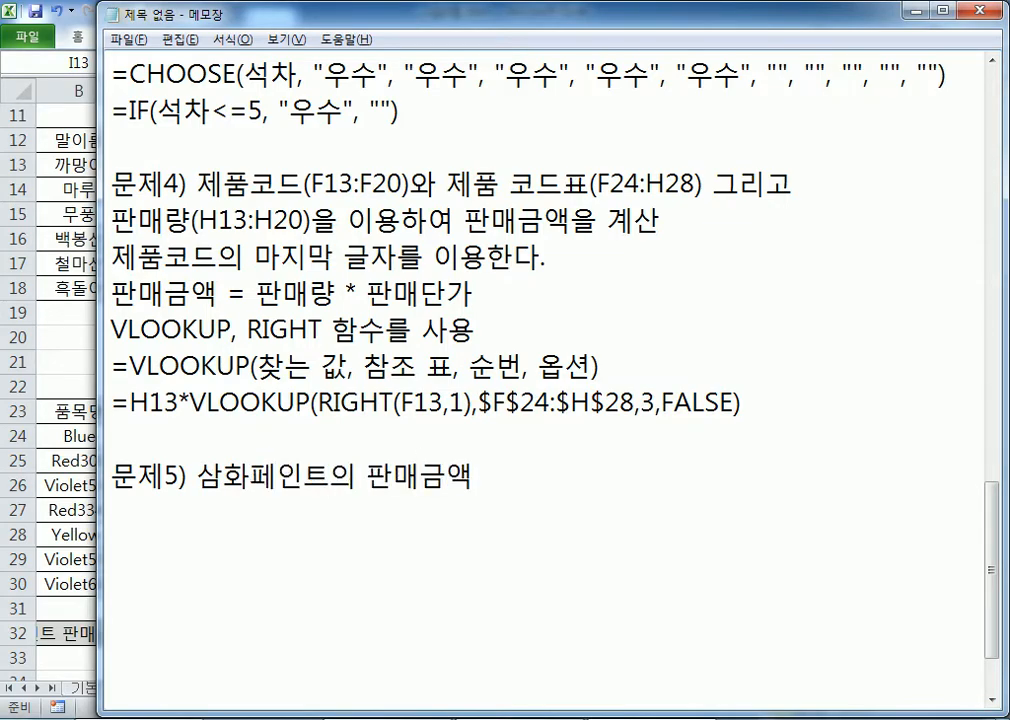
# - Check the 미수금 현황 table in Excel, return to Notepad and complete the problem 5 line with "의 평균을 정수까지만 계산"
pyautogui.hotkey('alt', 'Tab')
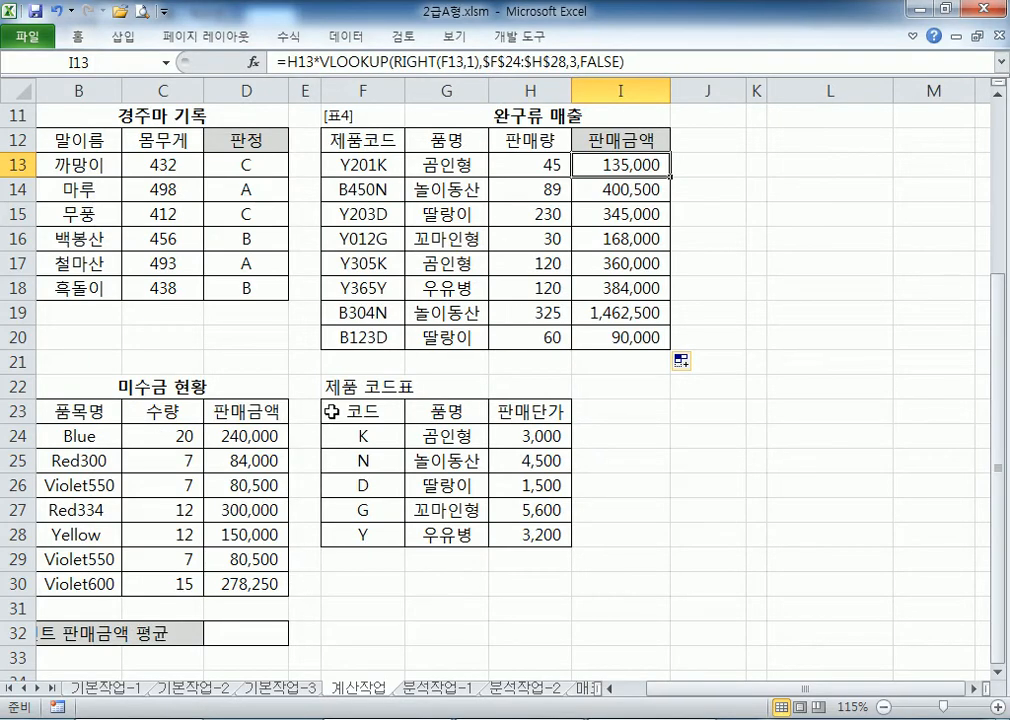
pyautogui.press('Home')
pyautogui.scroll(-3, 330, 385)
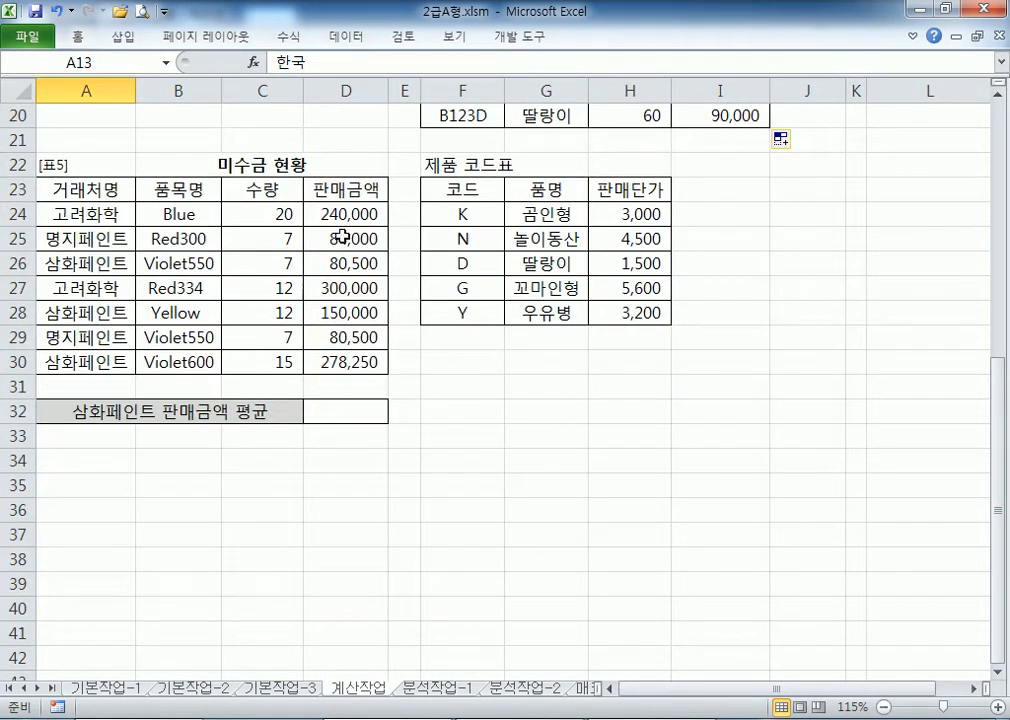
pyautogui.hotkey('alt', 'Tab')
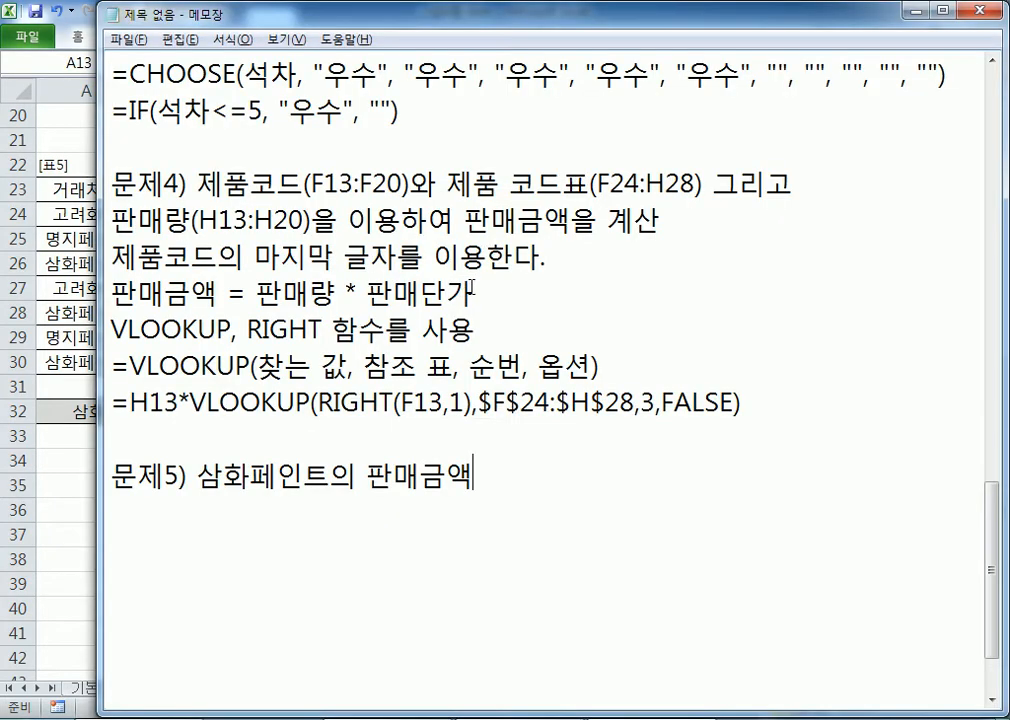
pyautogui.write('의 평균')
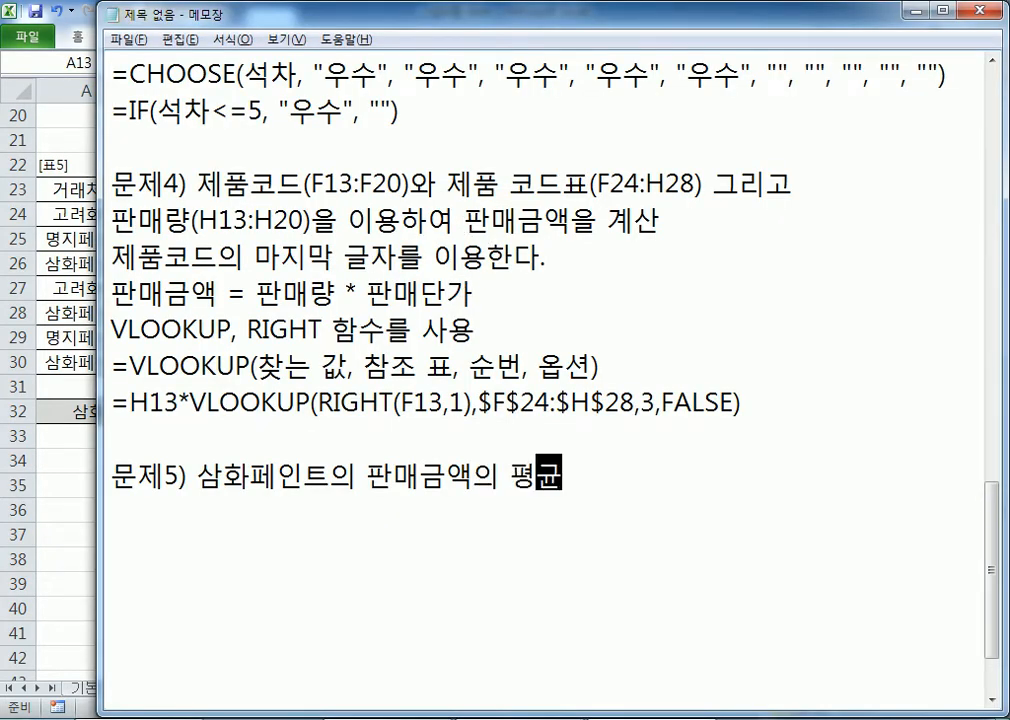
pyautogui.write('을 ㄱㄱ')
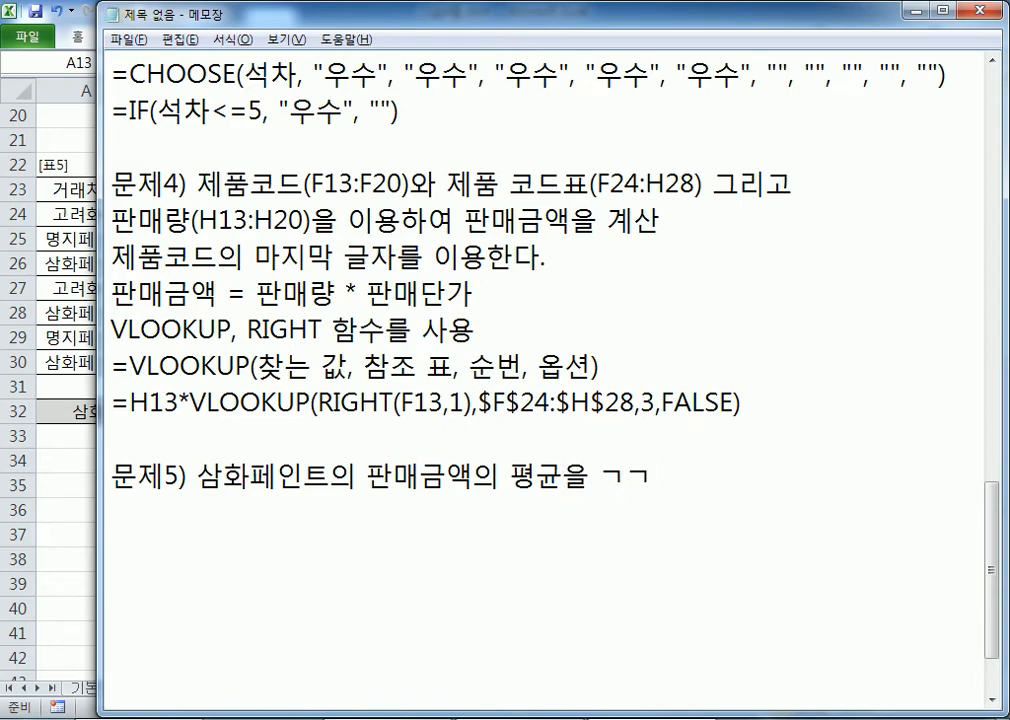
pyautogui.press('BackSpace')
pyautogui.press('BackSpace')
pyautogui.write('정수')
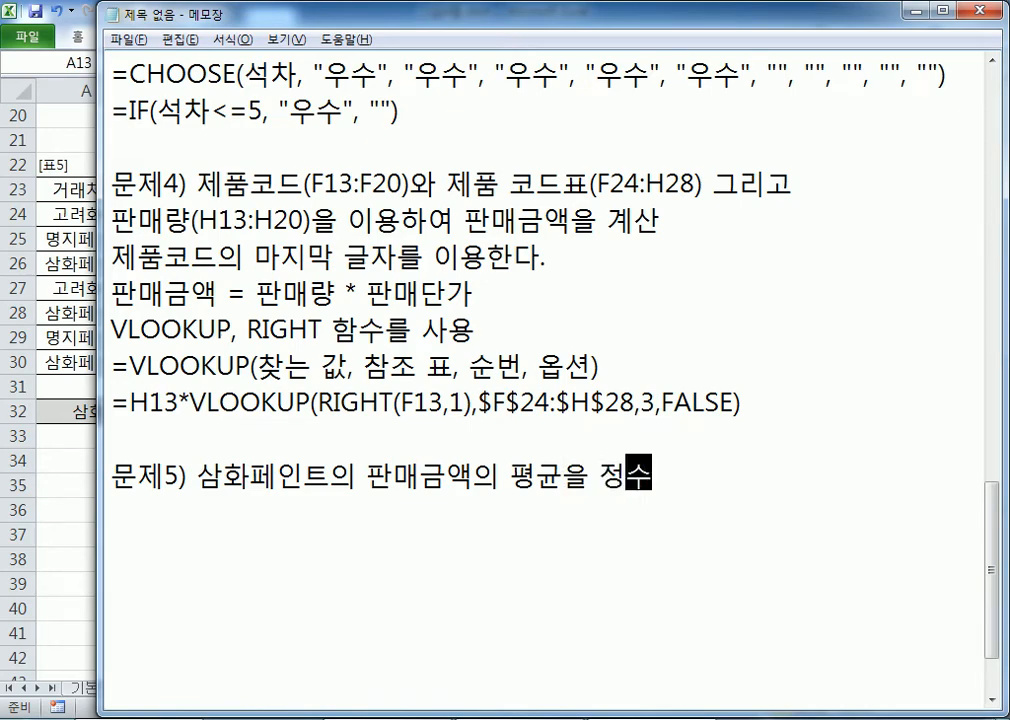
pyautogui.write('까지만 겟')
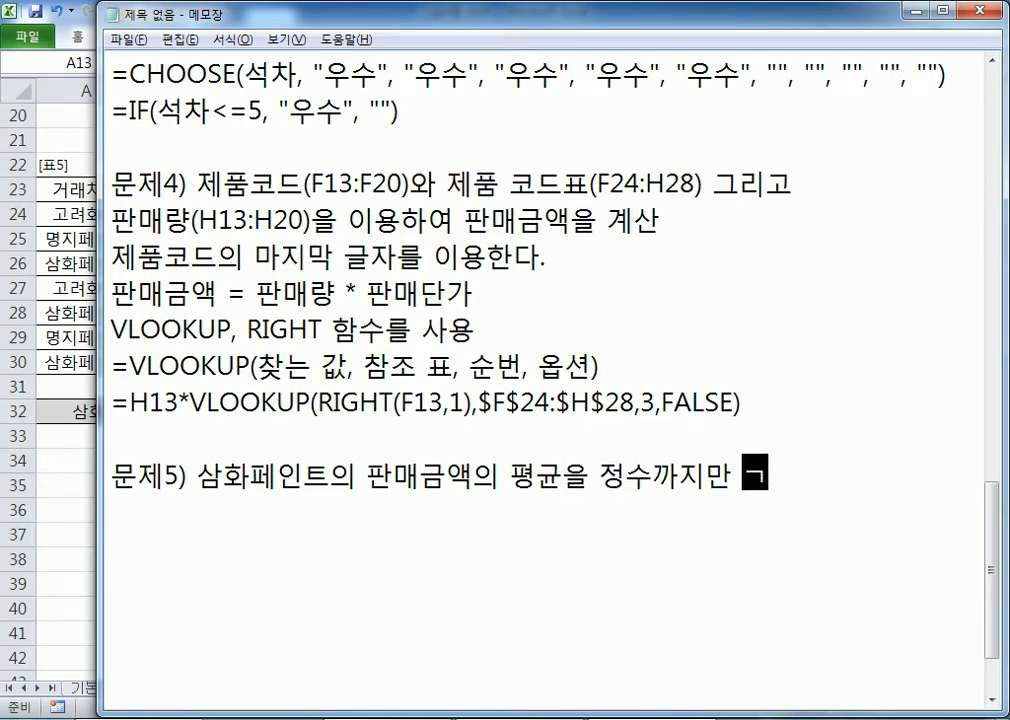
pyautogui.write('산')
pyautogui.press('Return')
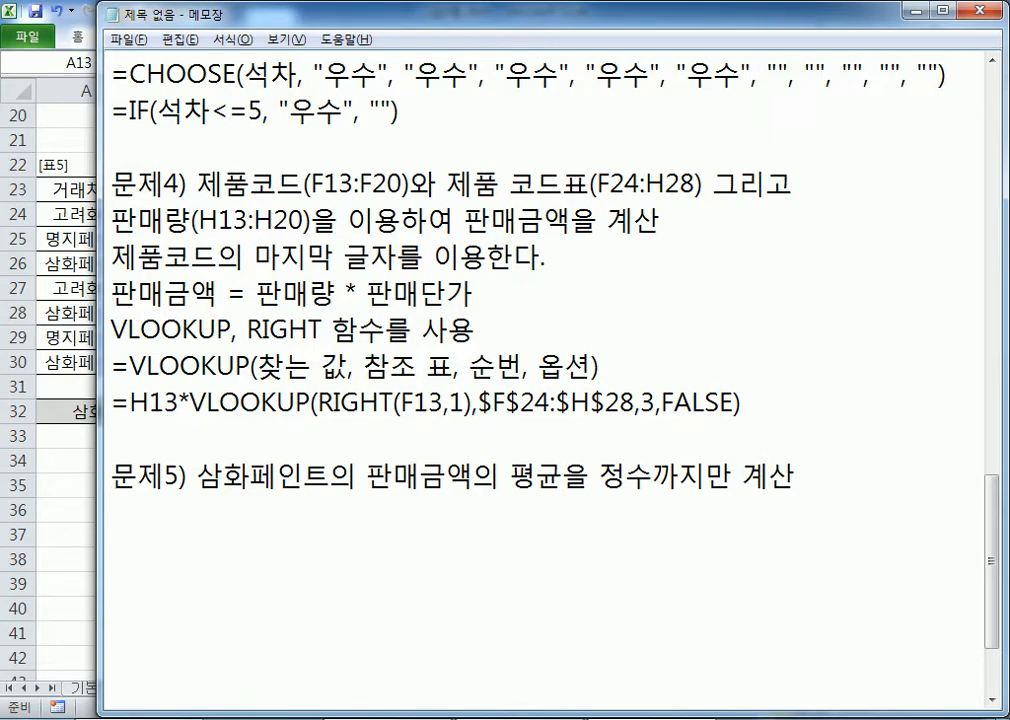
# - Add the line "SUMIF, COUNTIF, INT 함수를 사용" under the problem 5 statement
pyautogui.write('SUMIF, ')
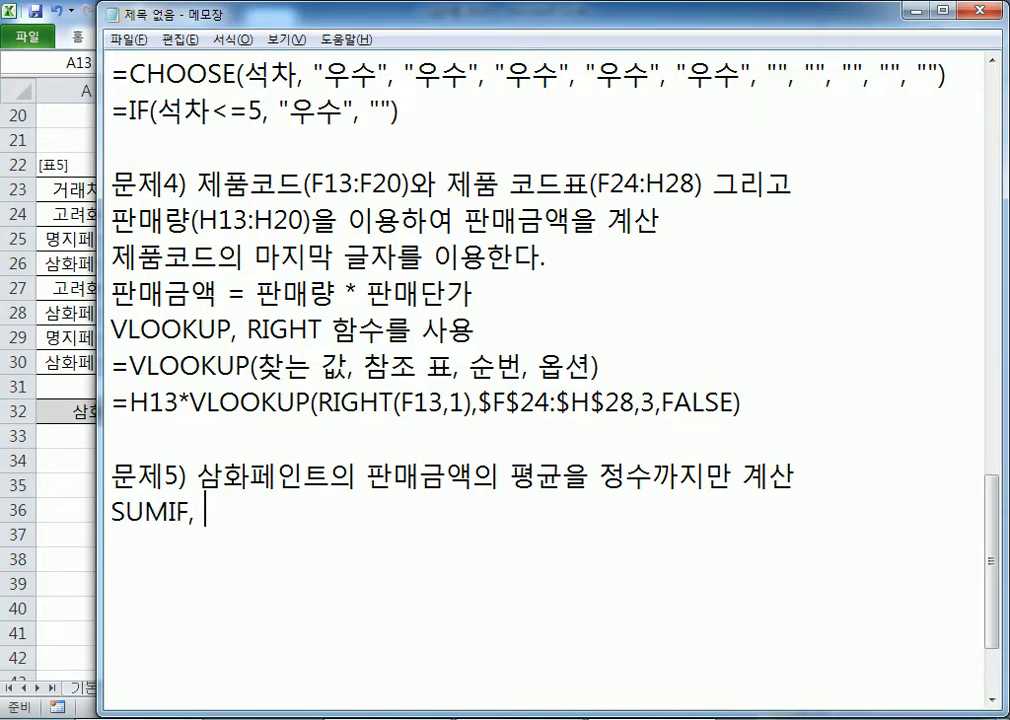
pyautogui.write('COU')
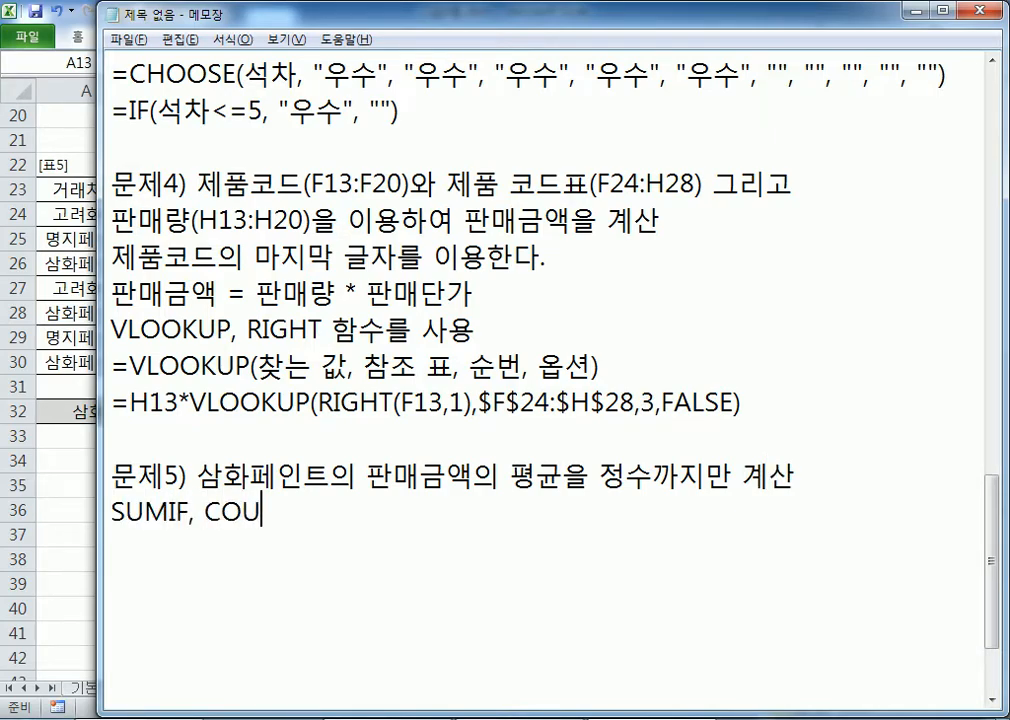
pyautogui.write('NTIF, INT ')
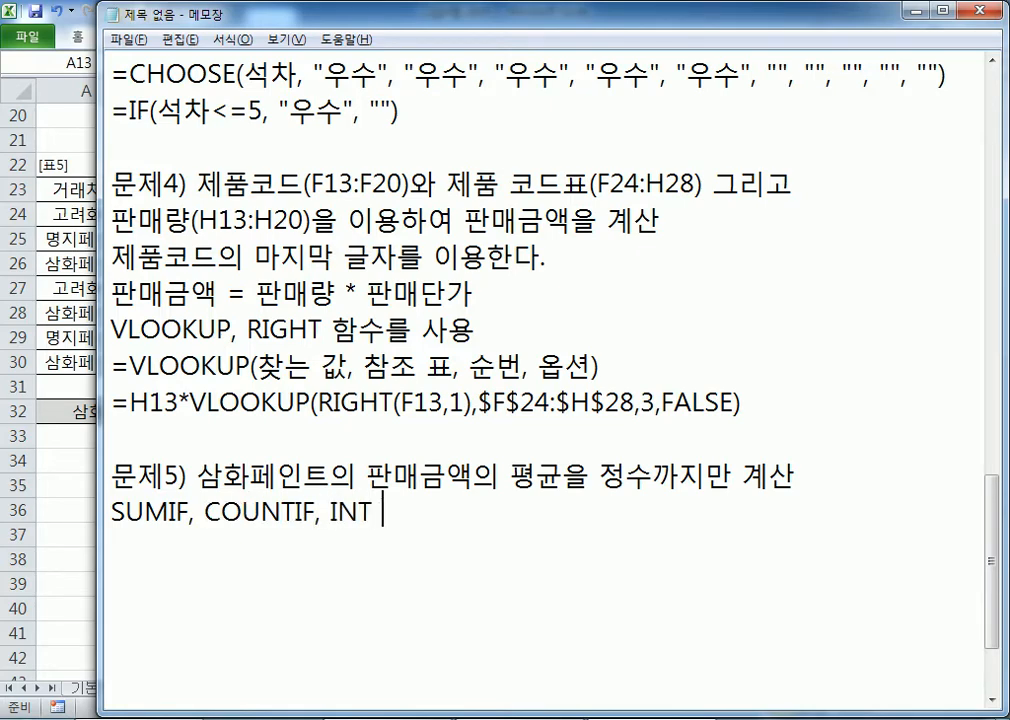
pyautogui.write('함술를 사용')
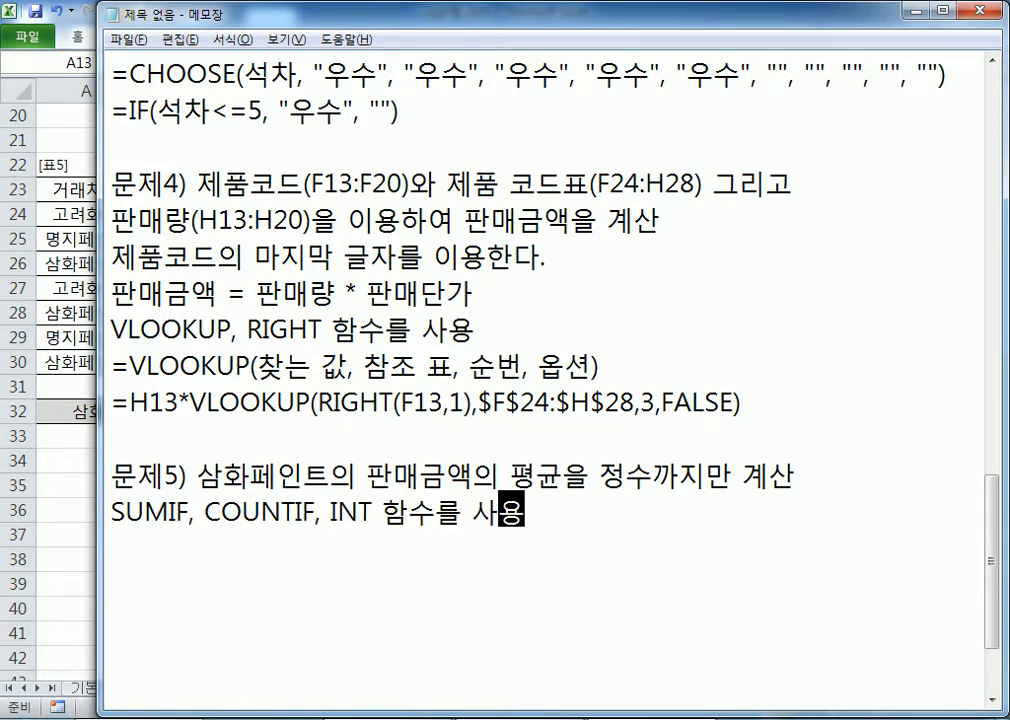
pyautogui.press('Return')
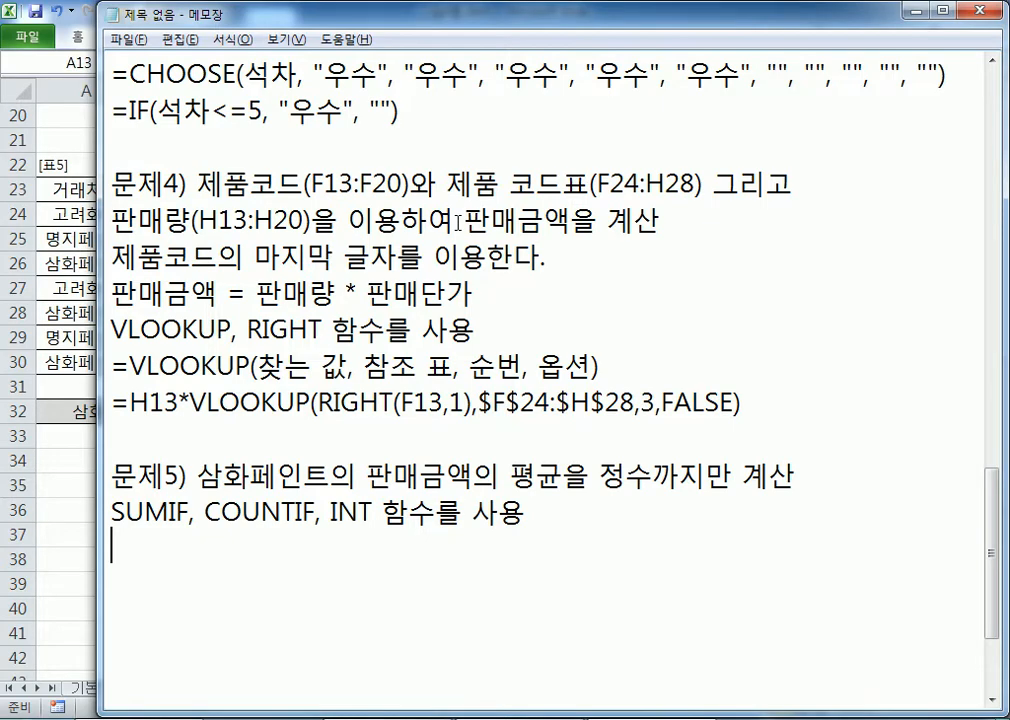
# - Add the line "평균 = 합계 / 개수" below the list of functions for problem 5
pyautogui.scroll(-1, 456, 222)
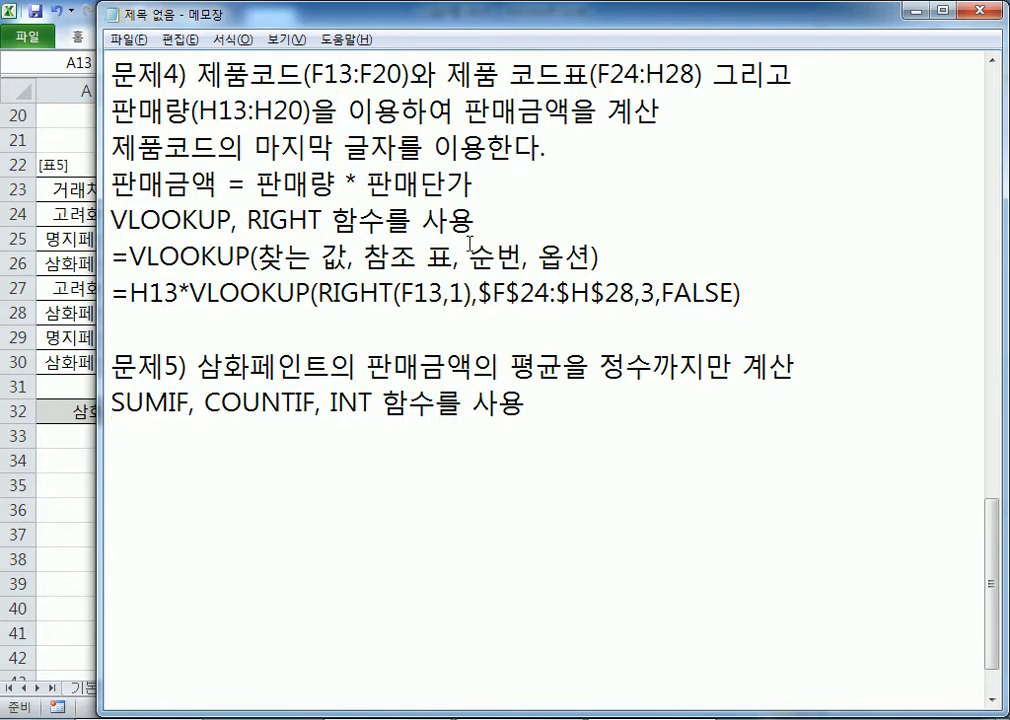
pyautogui.scroll(-1, 466, 259)
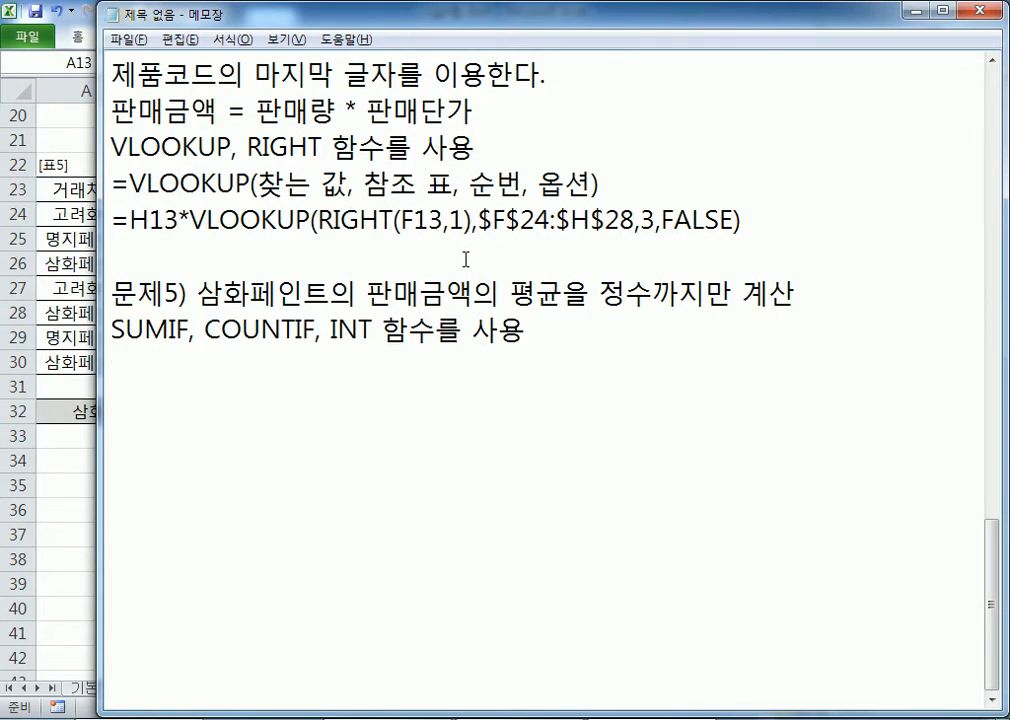
pyautogui.write('평ㄱ균')
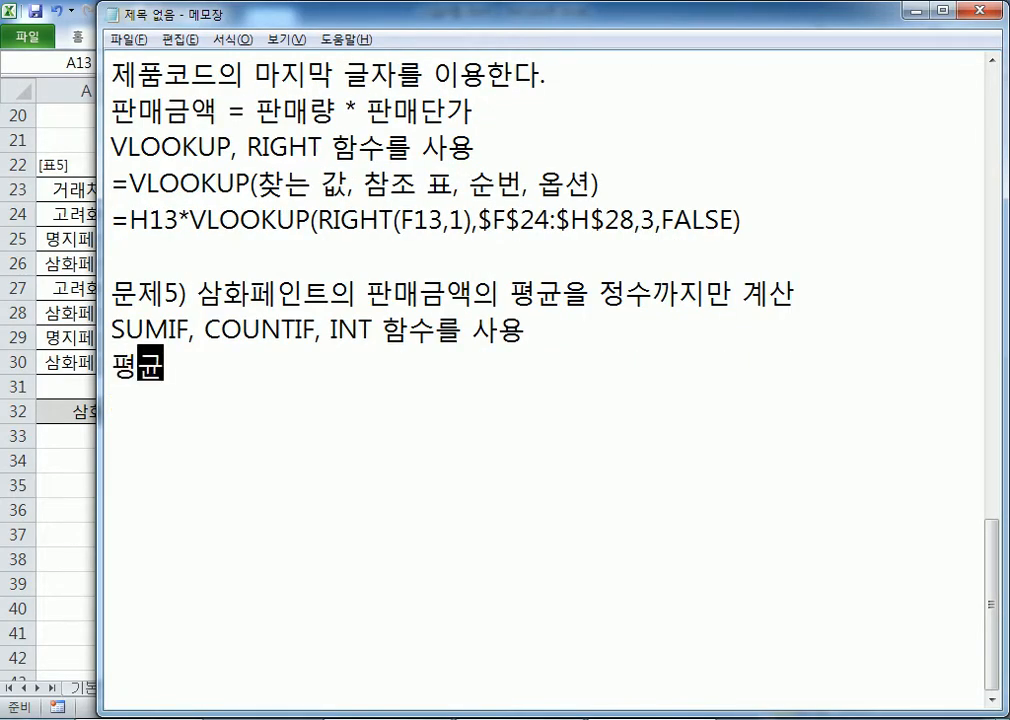
pyautogui.write(' = 합ㄱ계 / 개수')
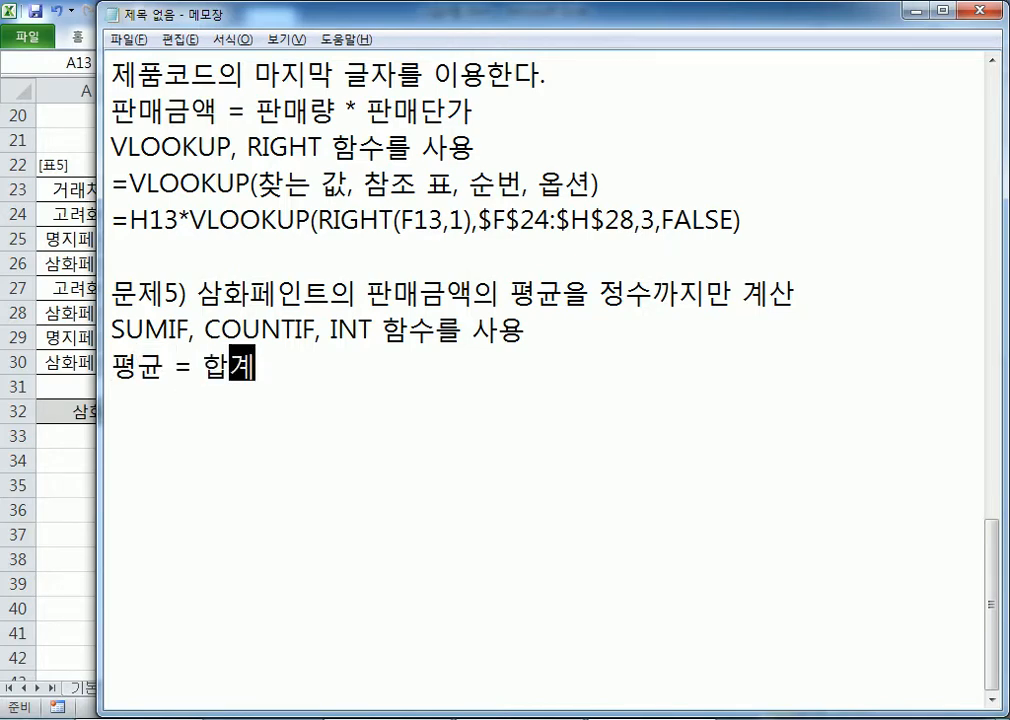
pyautogui.press('Return')
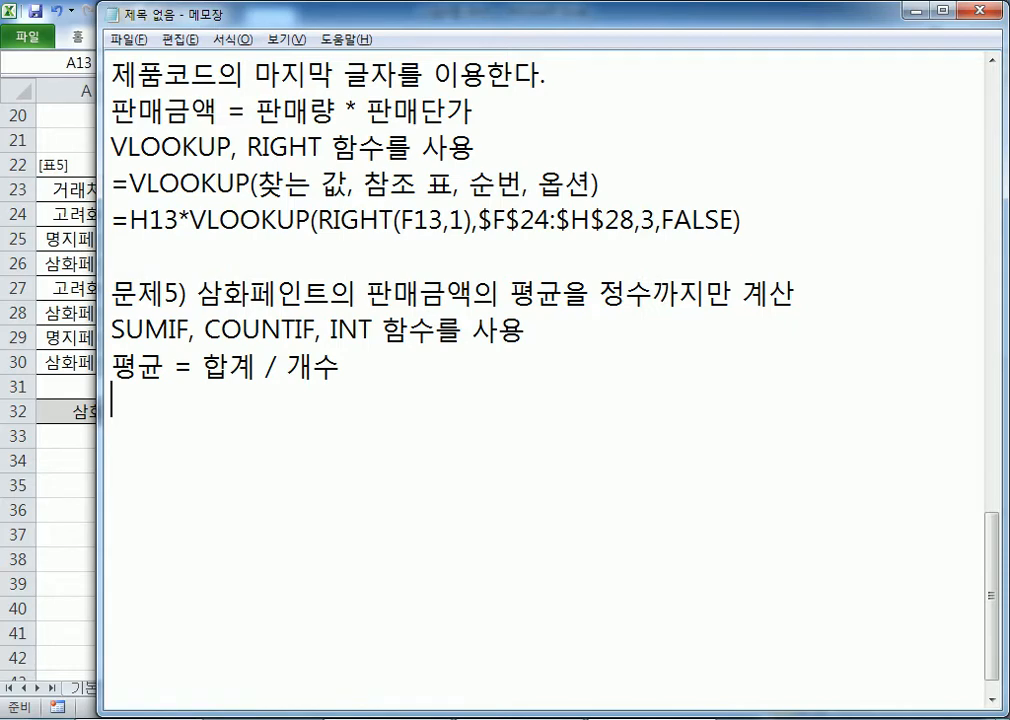
pyautogui.write('펴ㅇ균')
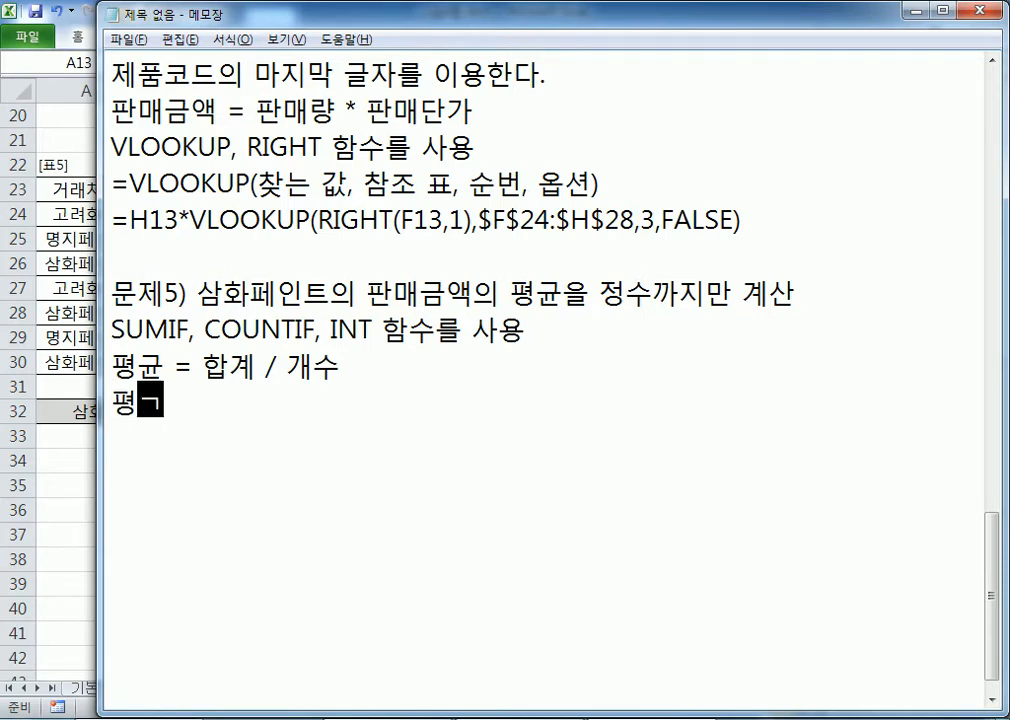
pyautogui.press('BackSpace')
pyautogui.press('BackSpace')
pyautogui.press('BackSpace')
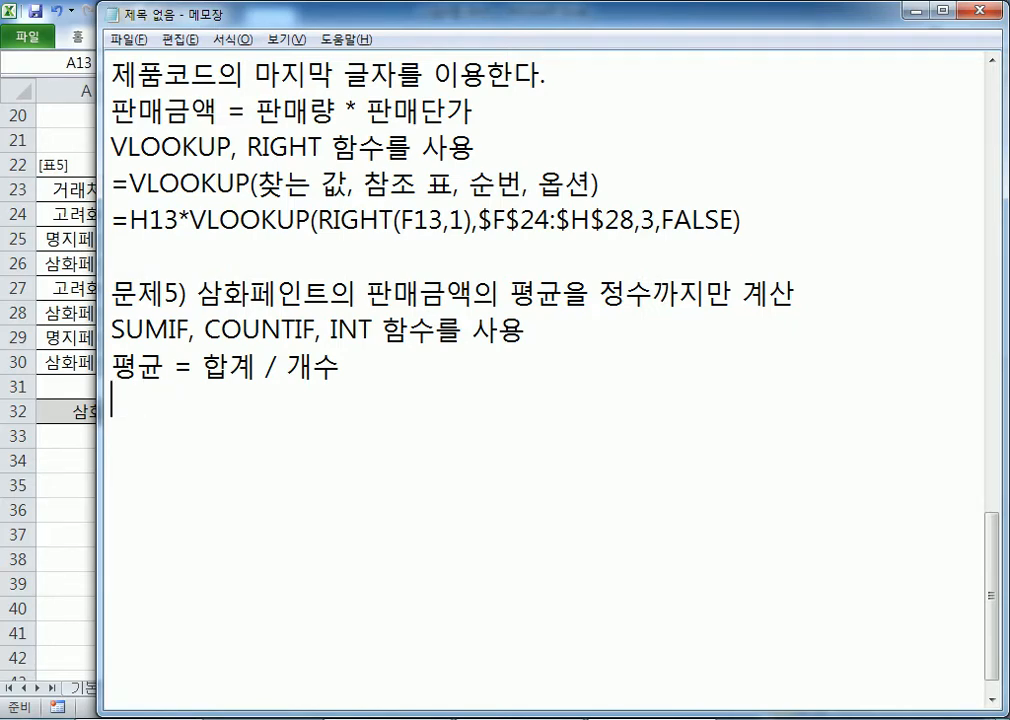
# - Add the line "조건부 평균(AVERAGEIF) = SUMIF / COUNTIF" below the average definition
pyautogui.write('조건')
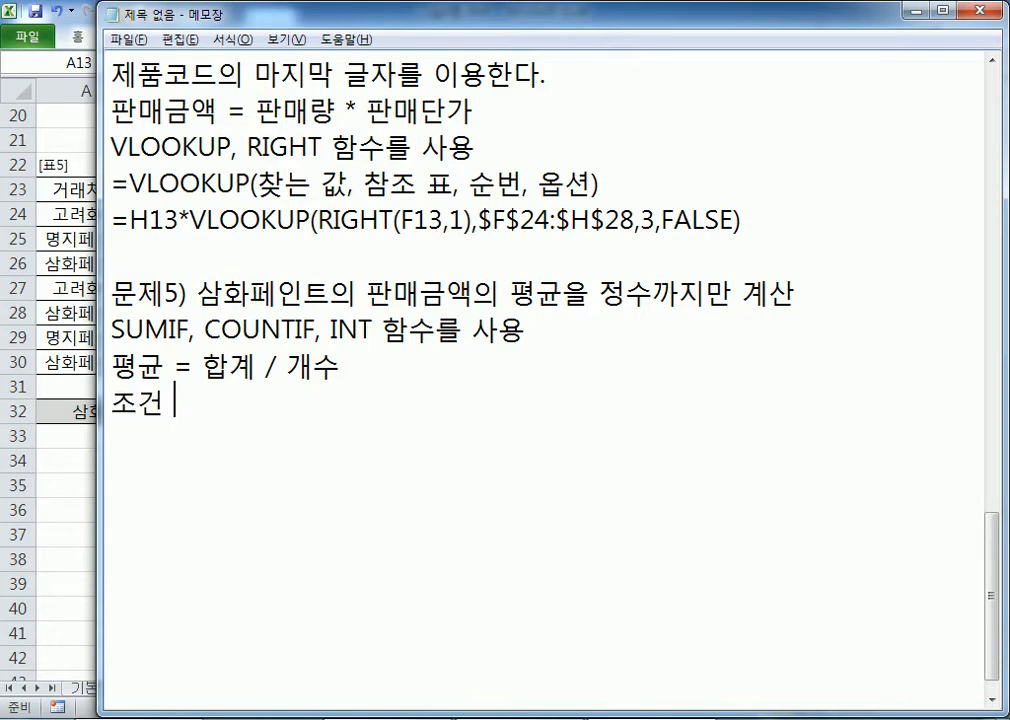
pyautogui.write('부 펴ㅇ균')
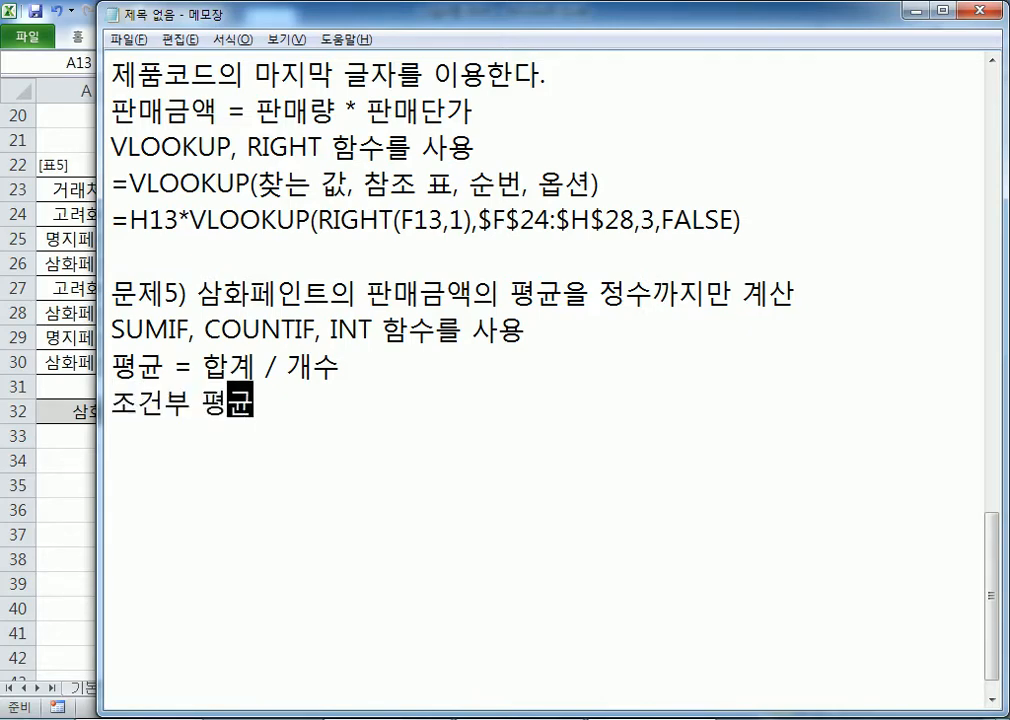
pyautogui.write('(AVER')
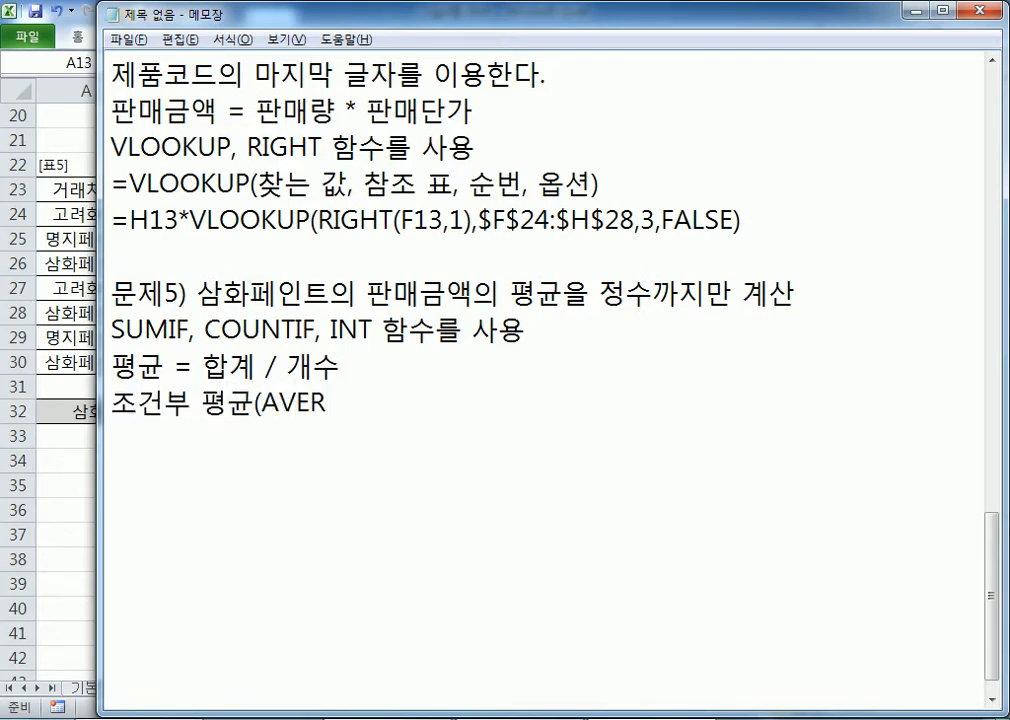
pyautogui.write('AGE')
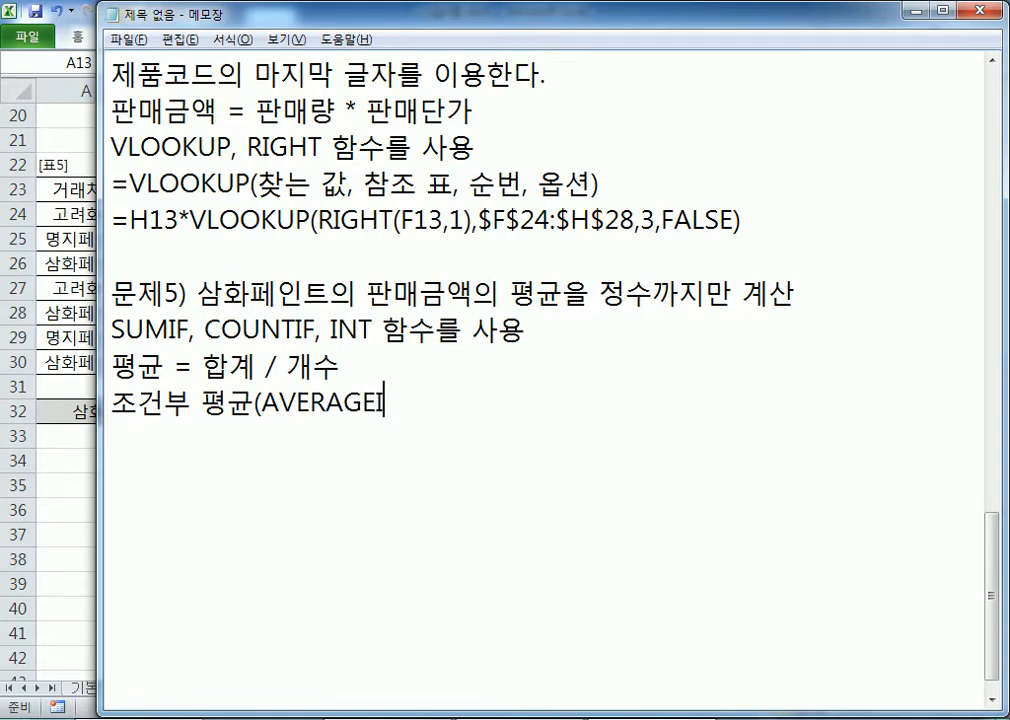
pyautogui.write('IF) = SU')
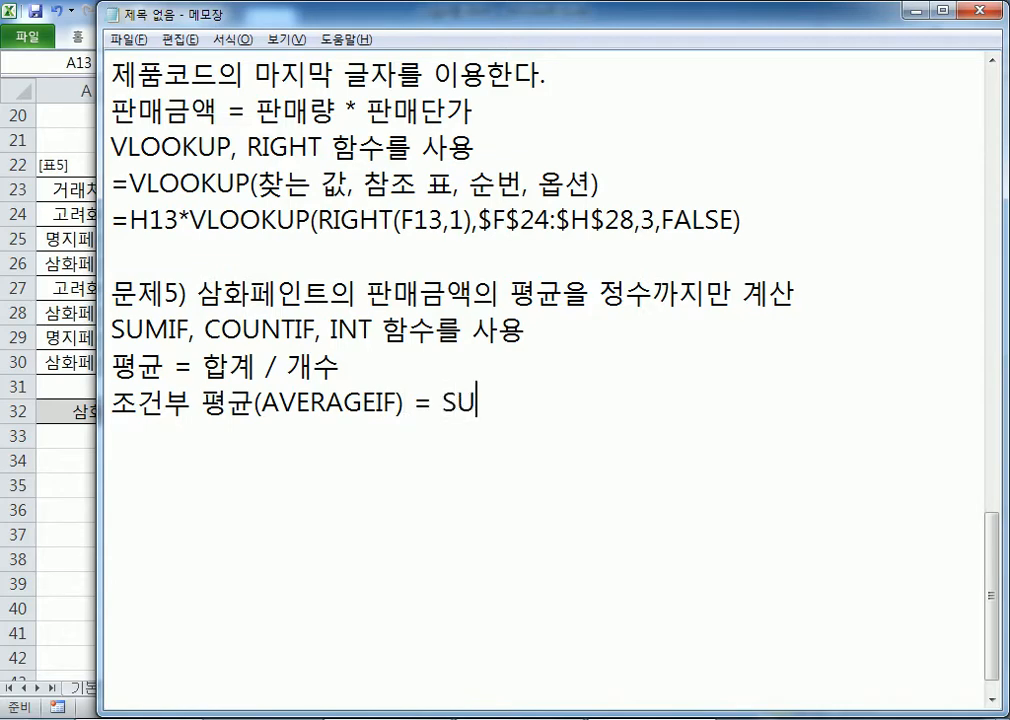
pyautogui.write('MIF')
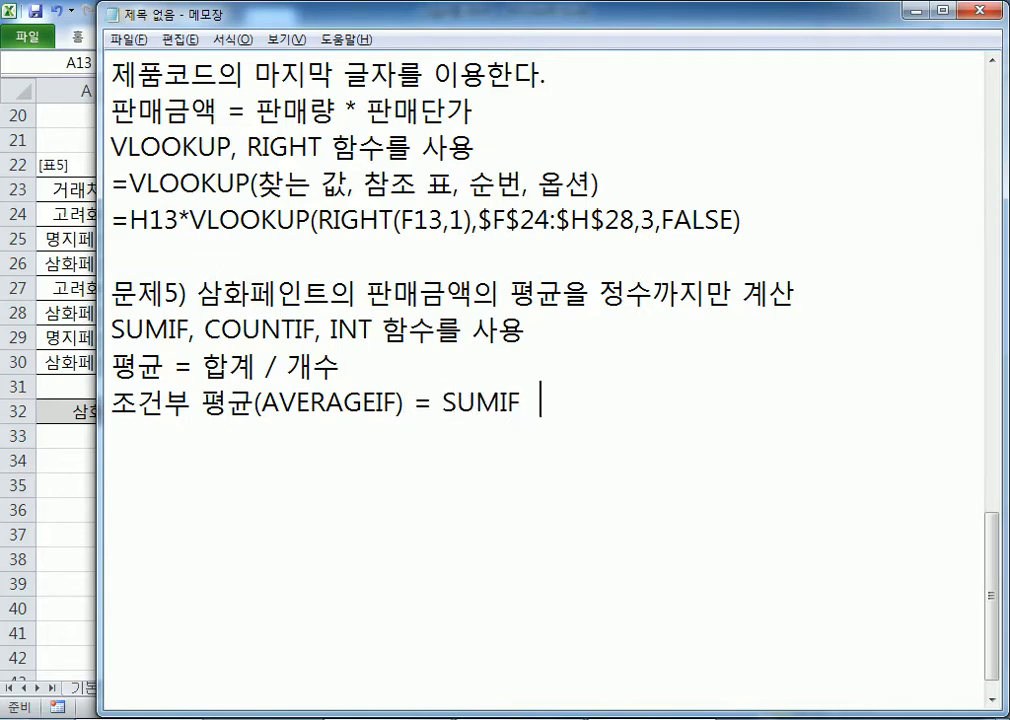
pyautogui.press('BackSpace')
pyautogui.write('/ COUNTI')
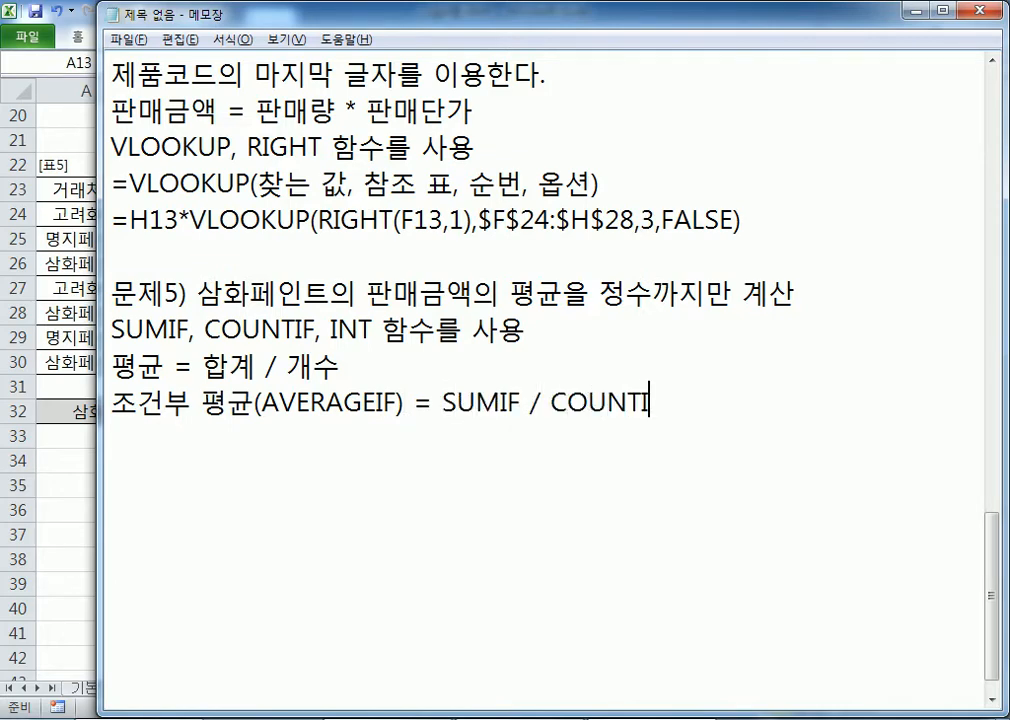
pyautogui.write('F')
pyautogui.press('Return')
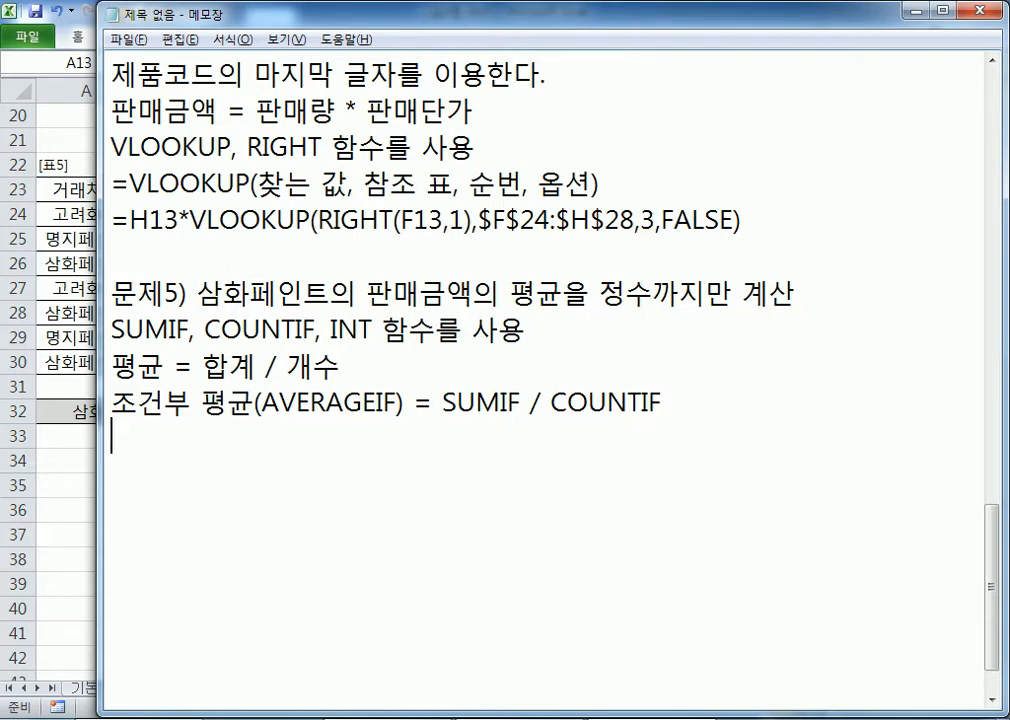
# - Write the INT function syntax "=INT(값)" on the line below the conditional average definition
pyautogui.write('=ㅑㅜㅅ')
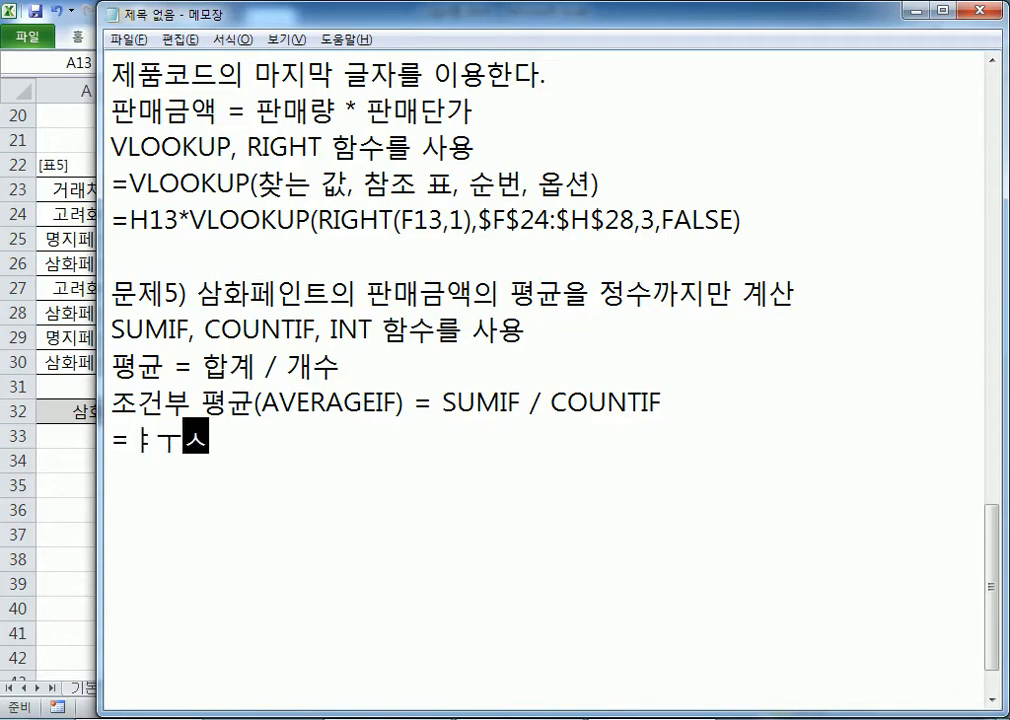
pyautogui.press('BackSpace')
pyautogui.press('BackSpace')
pyautogui.press('BackSpace')
pyautogui.write('INT')
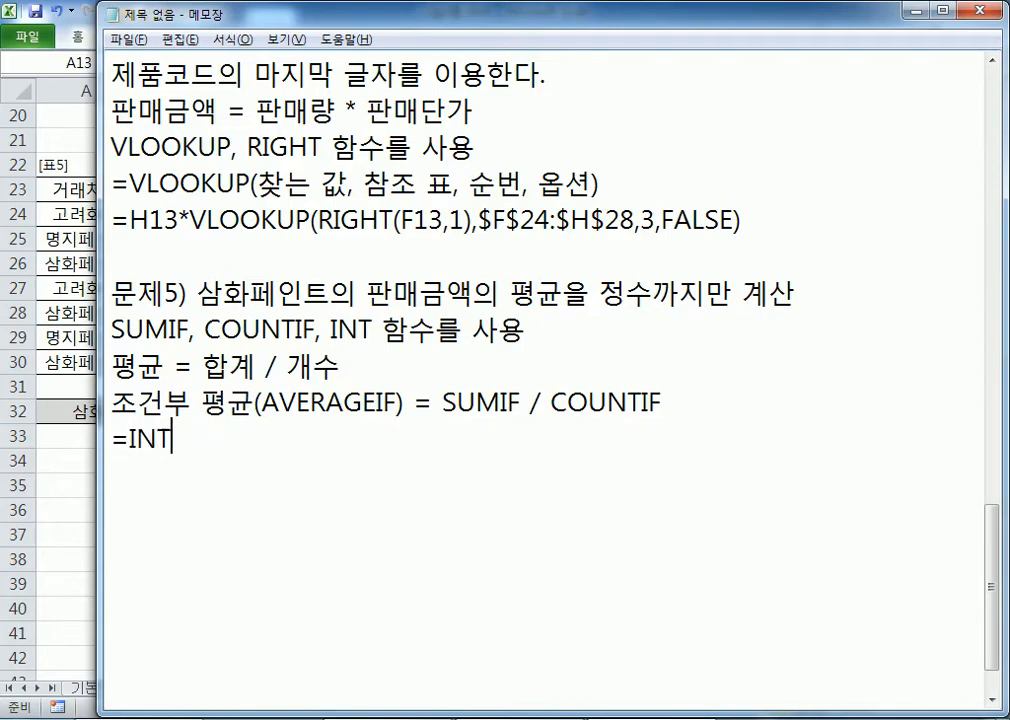
pyautogui.write('(값)')
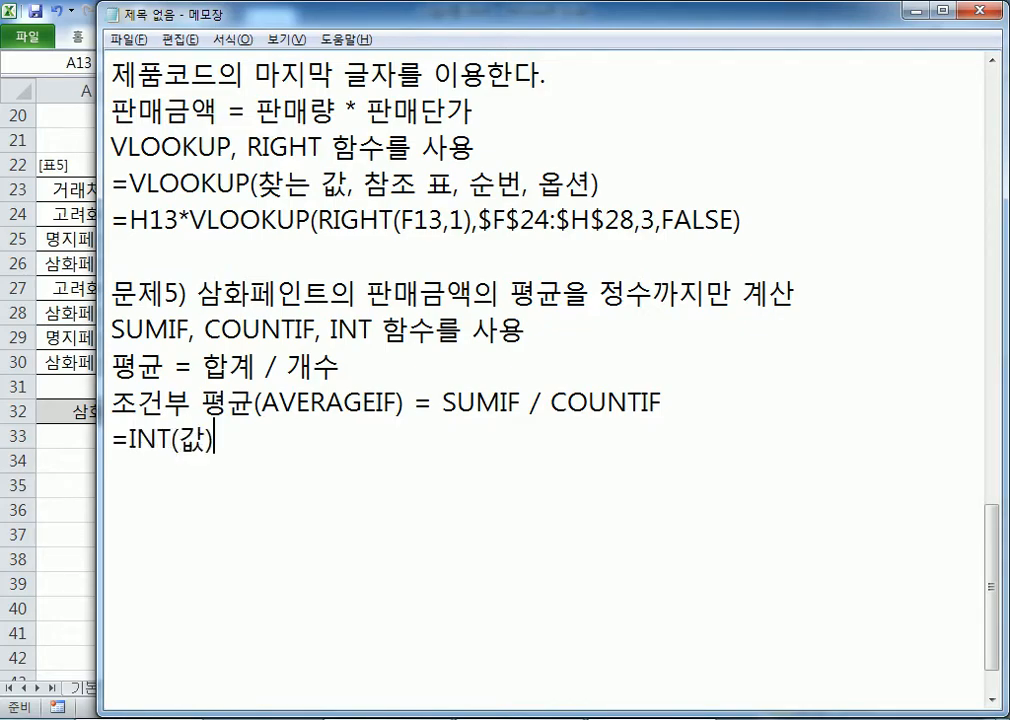
# - Insert a blank line above "=INT(값)" and append the description ": 해당 값을 넘지 않는 최대의 정수로 변환" to it
pyautogui.press('Return')
pyautogui.press('End')
pyautogui.write(': ')
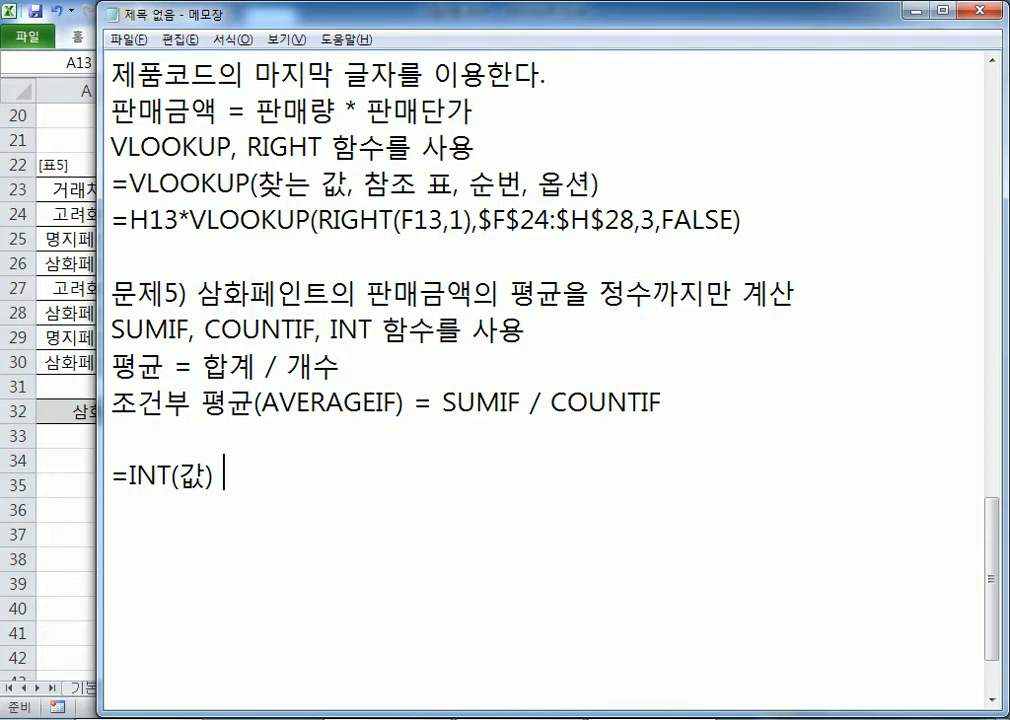
pyautogui.write('GOP')
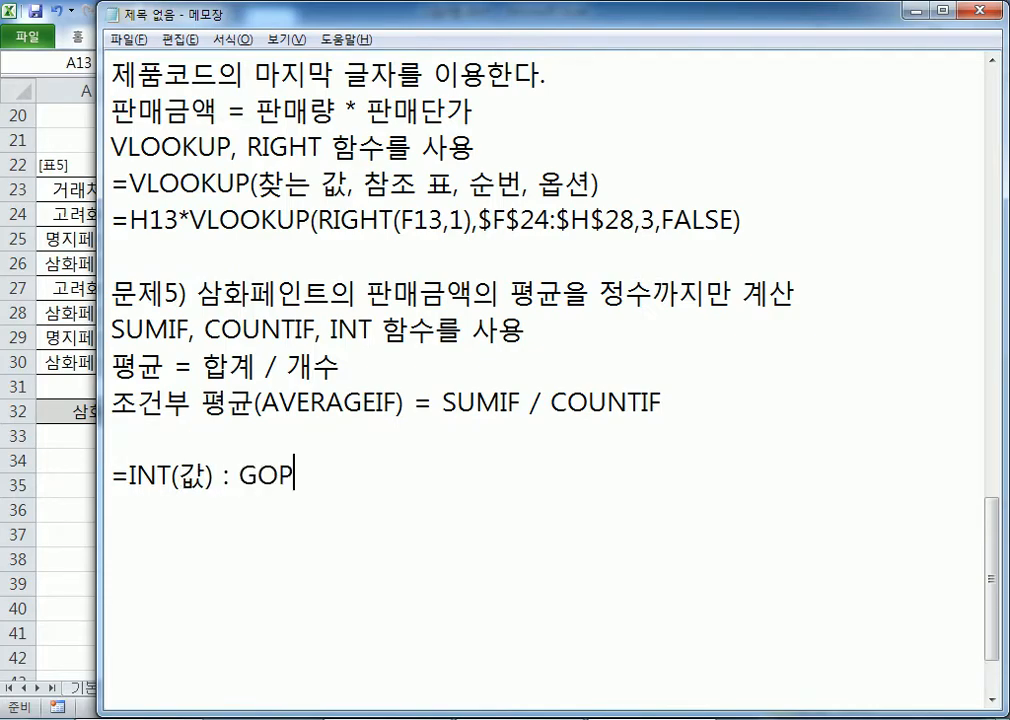
pyautogui.press('BackSpace')
pyautogui.press('BackSpace')
pyautogui.press('BackSpace')
pyautogui.press('Hangul')
pyautogui.write('ㅎㅐ당 값ㅇ')
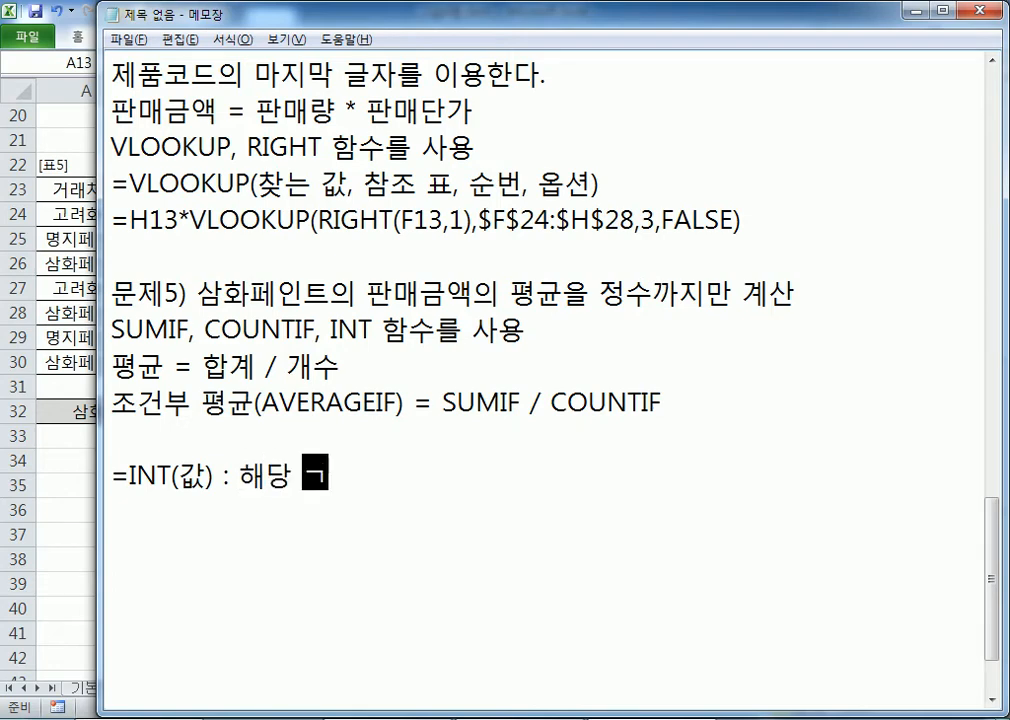
pyautogui.write('르')
pyautogui.press('BackSpace')
pyautogui.press('BackSpace')
pyautogui.press('BackSpace')
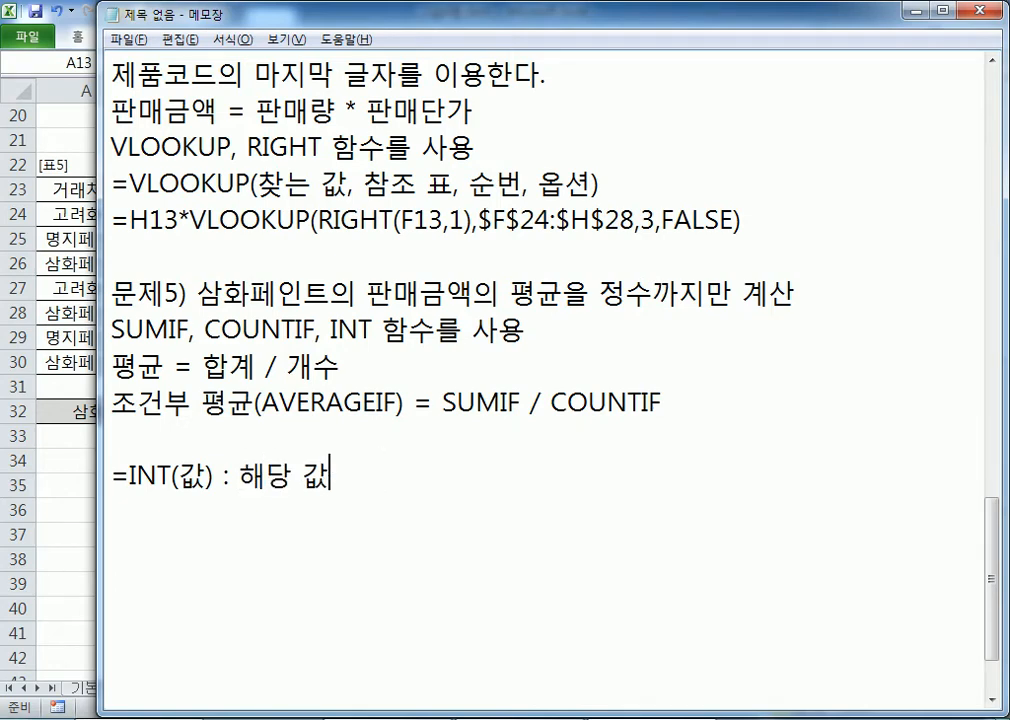
pyautogui.write('을 넘지 않')
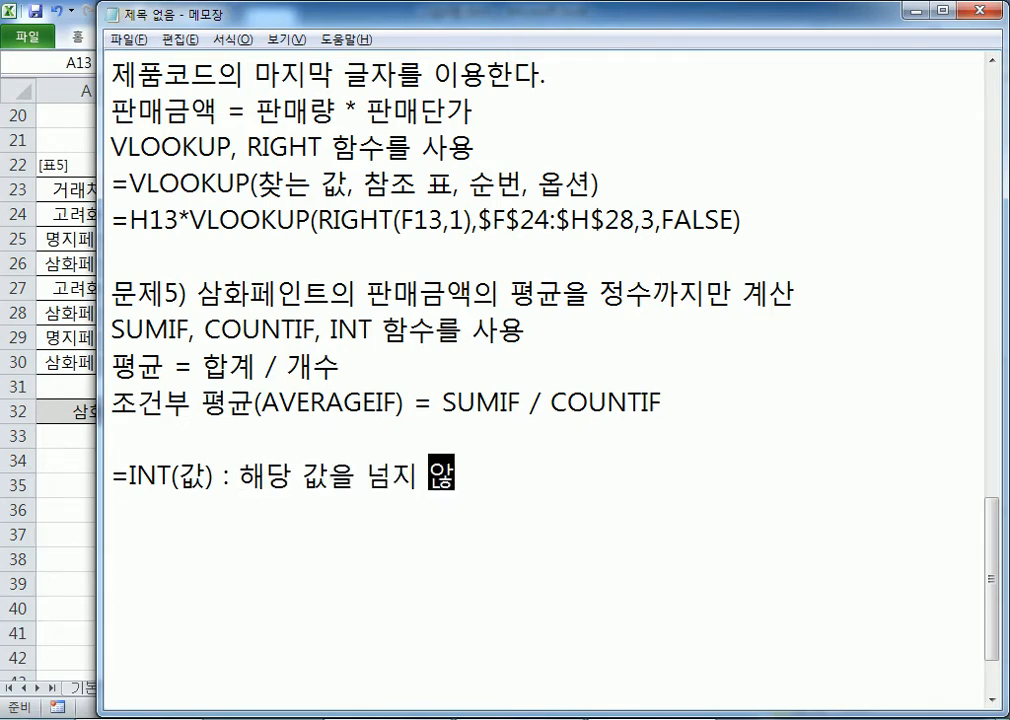
pyautogui.write('는 최대의 정ㅂ')
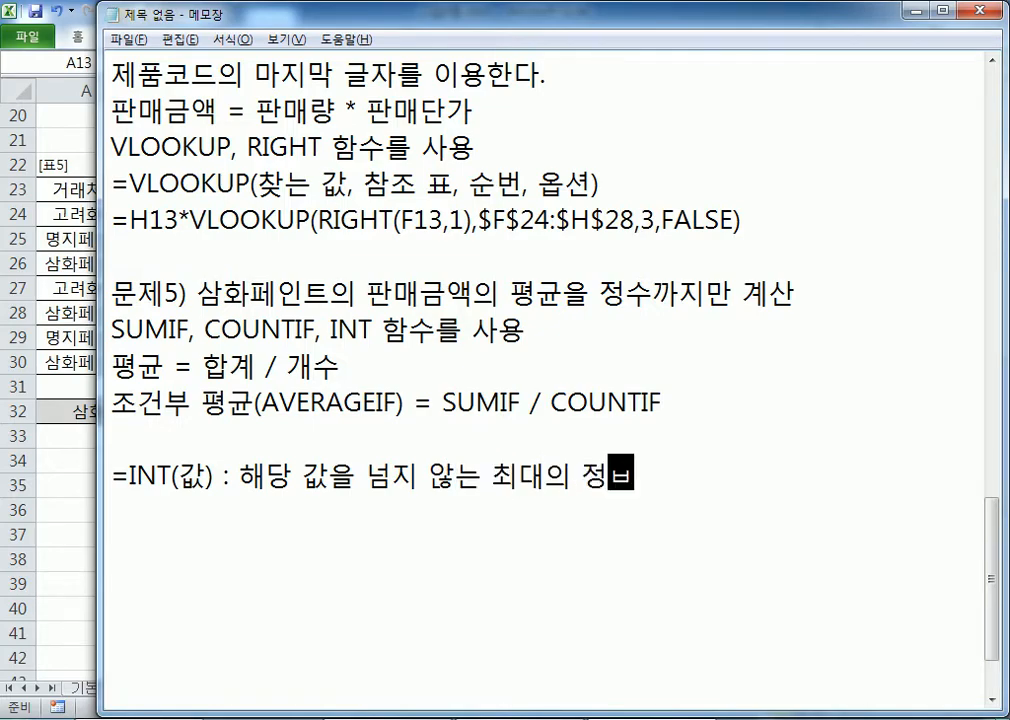
pyautogui.press('BackSpace')
pyautogui.write('ㅅㅜ로 ')
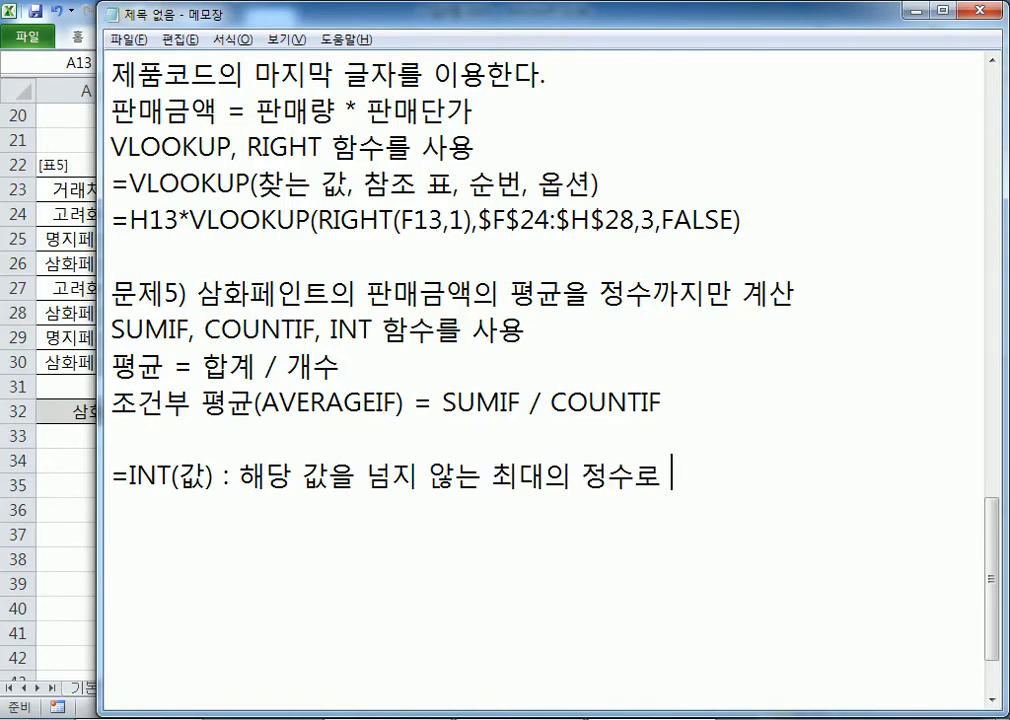
pyautogui.write('변환')
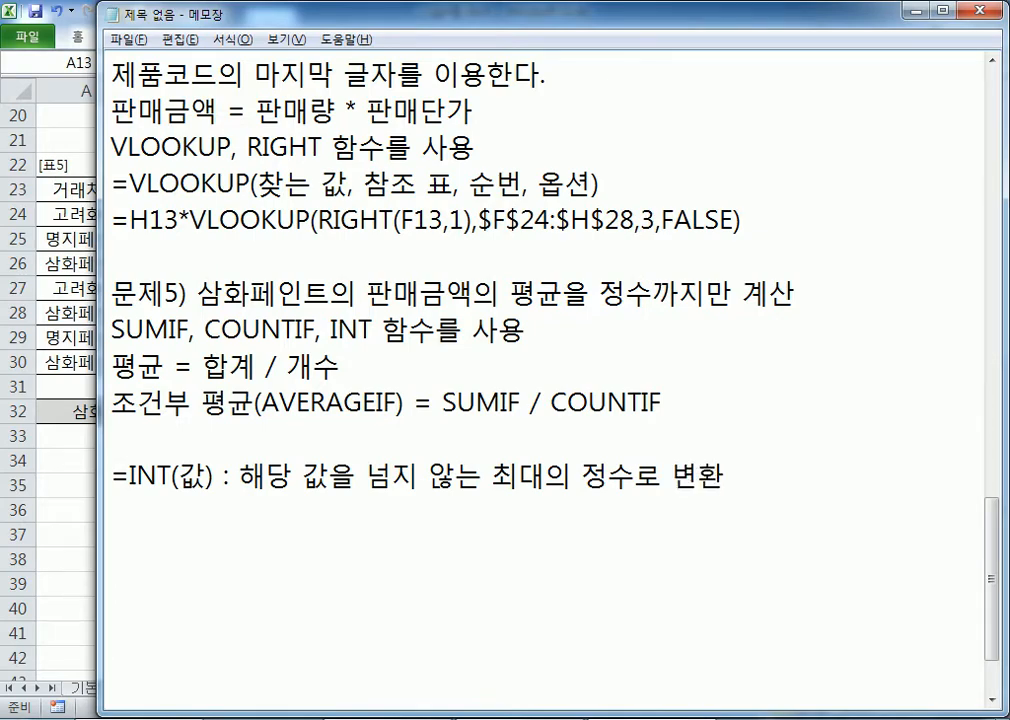
# - Add the integer definition "* 정수 : 소수부분이 없는 수" on the line below the INT description
pyautogui.press('Return')
pyautogui.write('* 정')
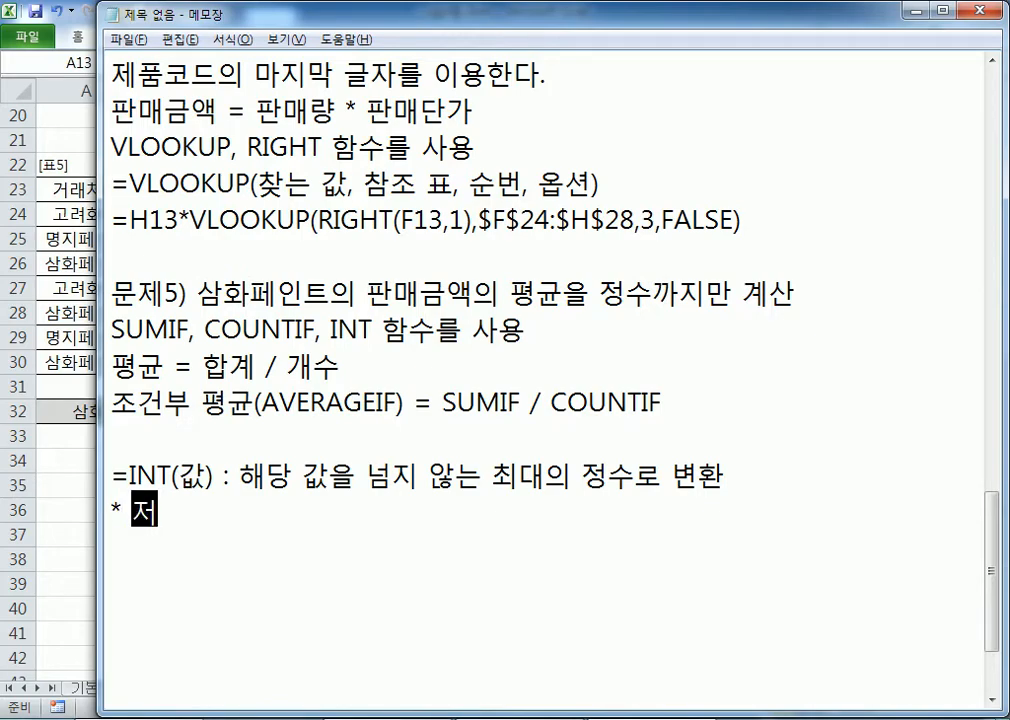
pyautogui.write('수 : 소')
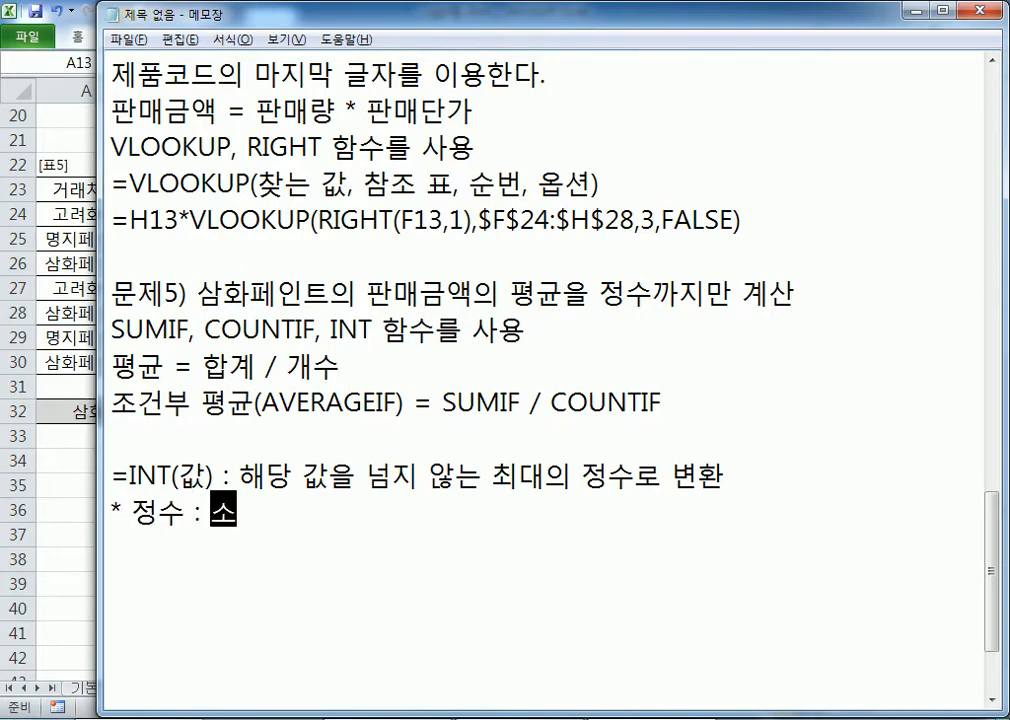
pyautogui.write('수부분이 ㅇ벗')
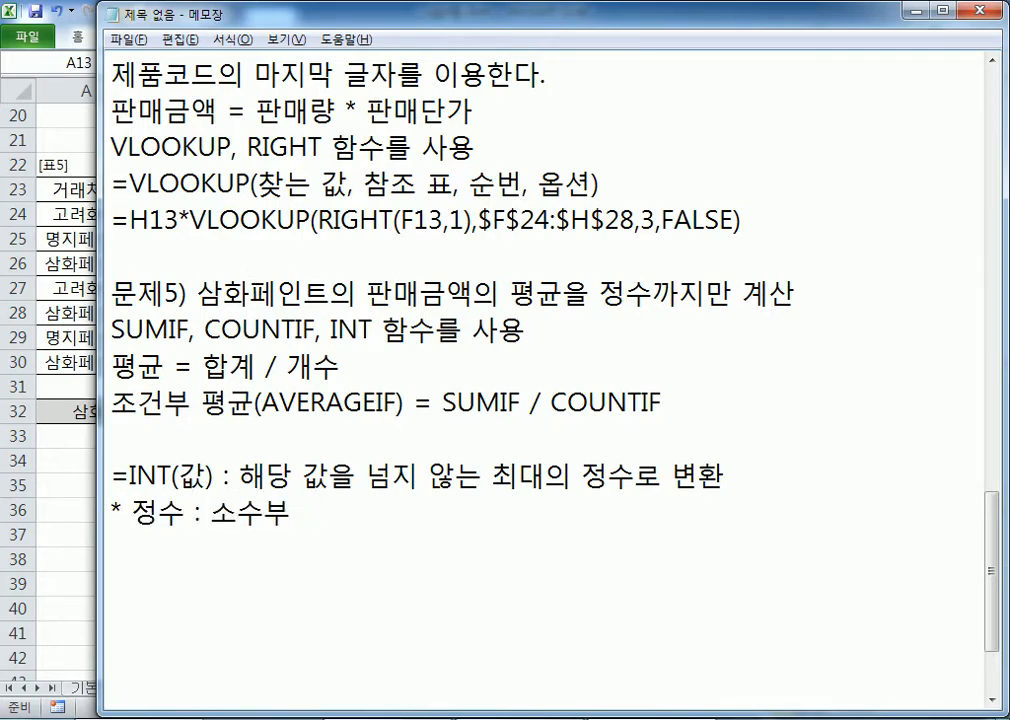
pyautogui.press('BackSpace')
pyautogui.press('BackSpace')
pyautogui.press('BackSpace')
pyautogui.press('BackSpace')
pyautogui.write('없는 ')
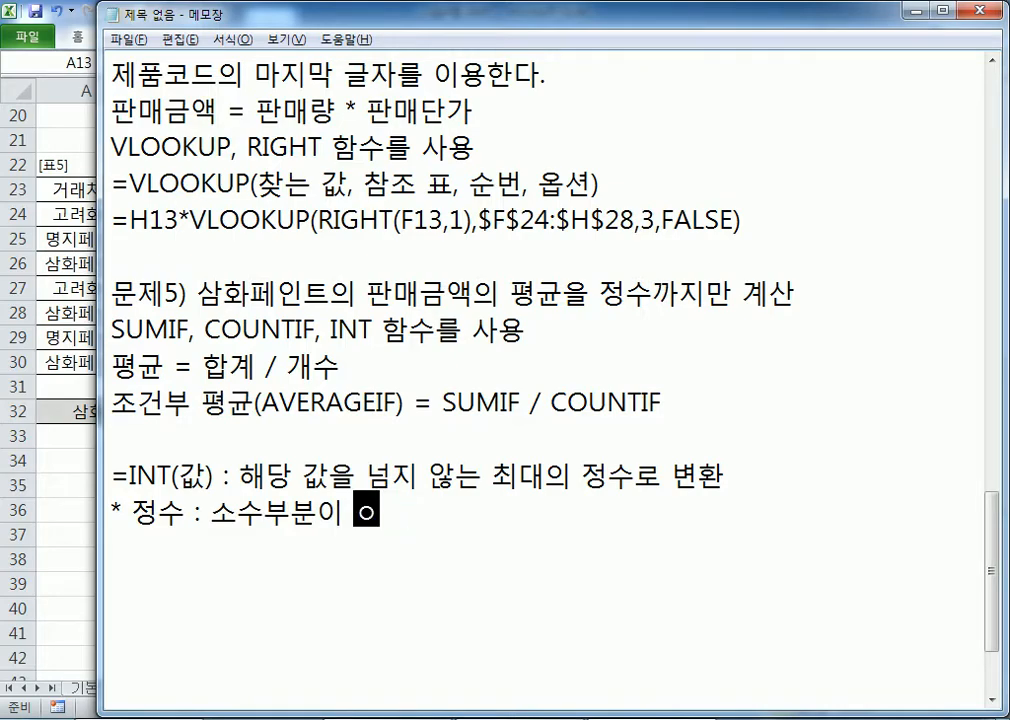
pyautogui.write('수')
# - Add the real number definition "* 실수 : 소수부분이 있는 수" below the integer definition
pyautogui.press('Return')
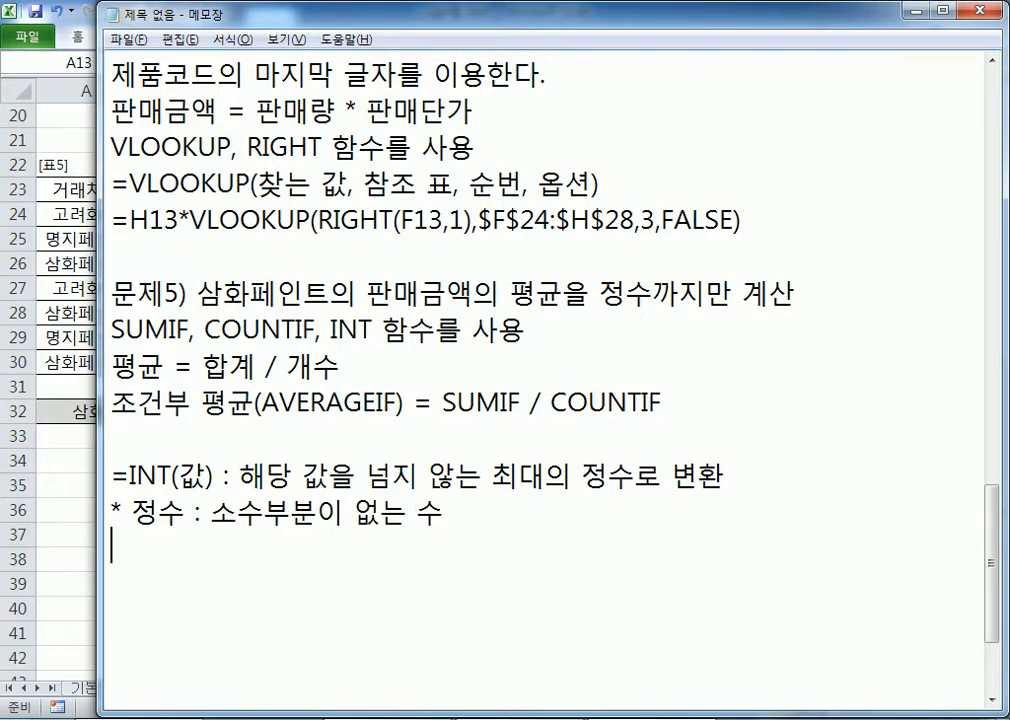
pyautogui.write('* 실수 : 소수')
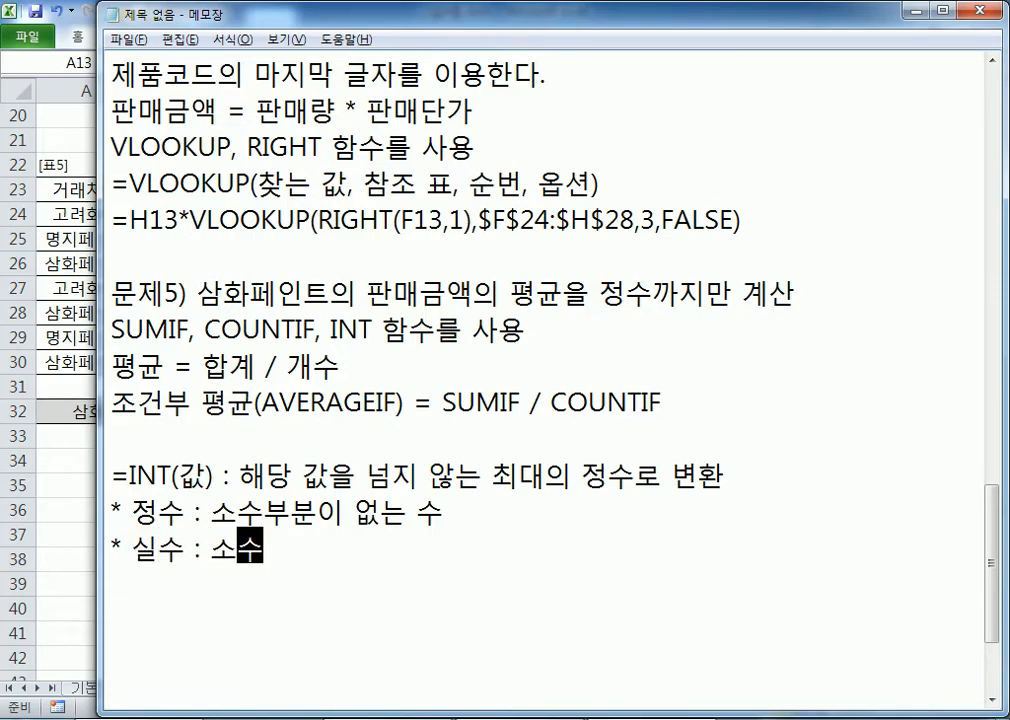
pyautogui.write('부분이 있는 수')
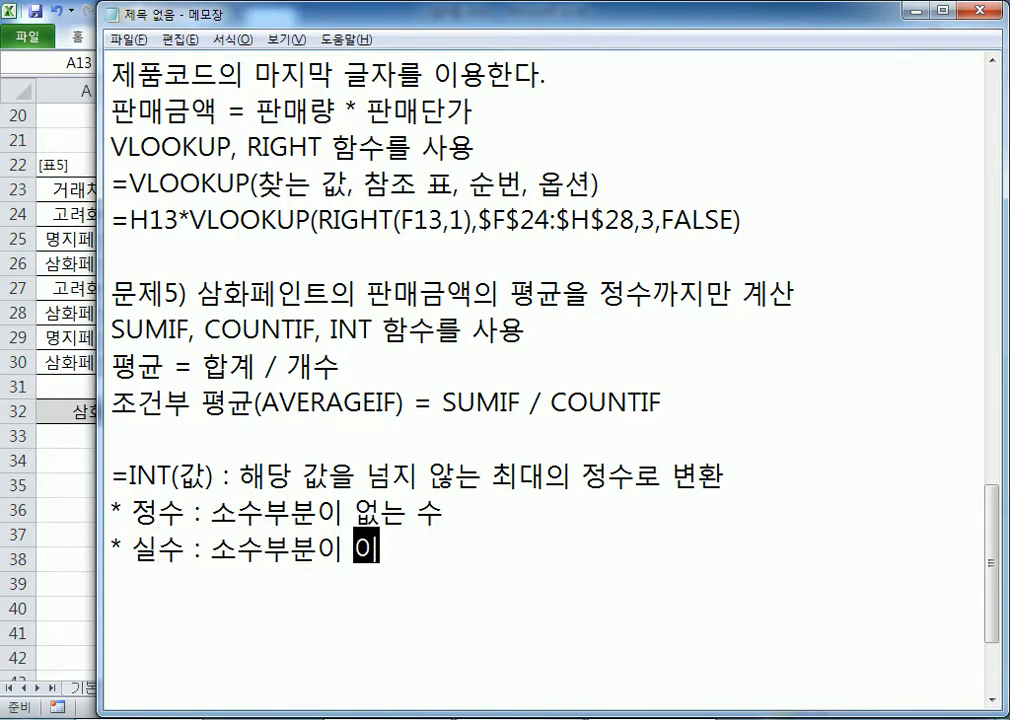
# - Append the examples "(5, -3)" to the 정수 definition and "(5.3, -8.2)" to the 실수 definition
pyautogui.press('Up')
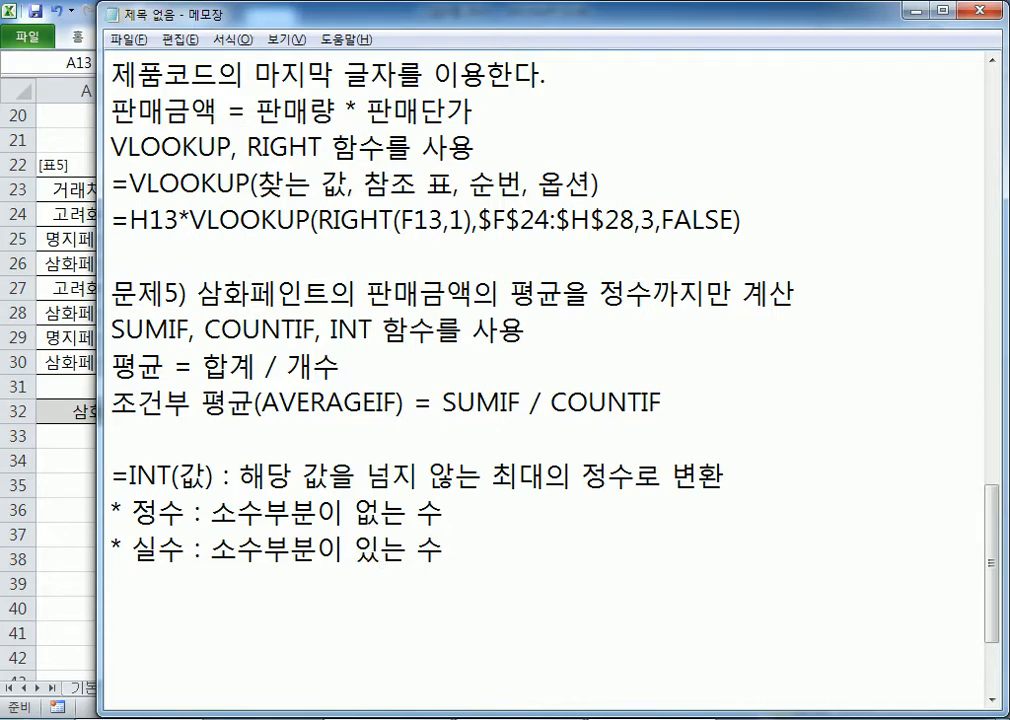
pyautogui.write('(5, -3)')
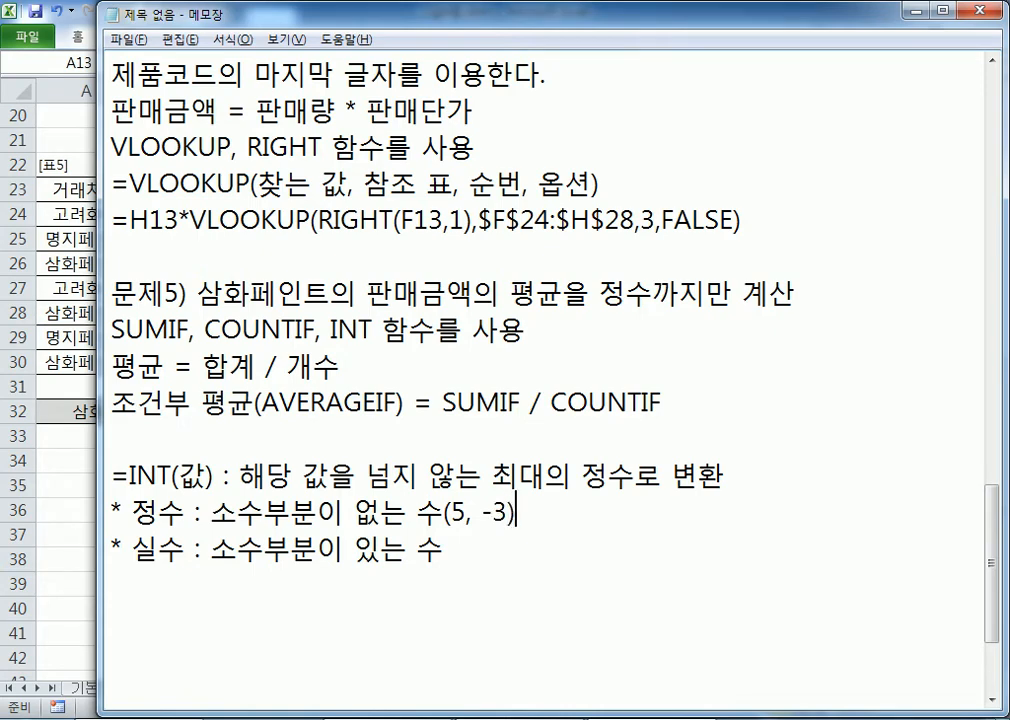
pyautogui.press('Down')
pyautogui.write('(5.3, -8.2)')
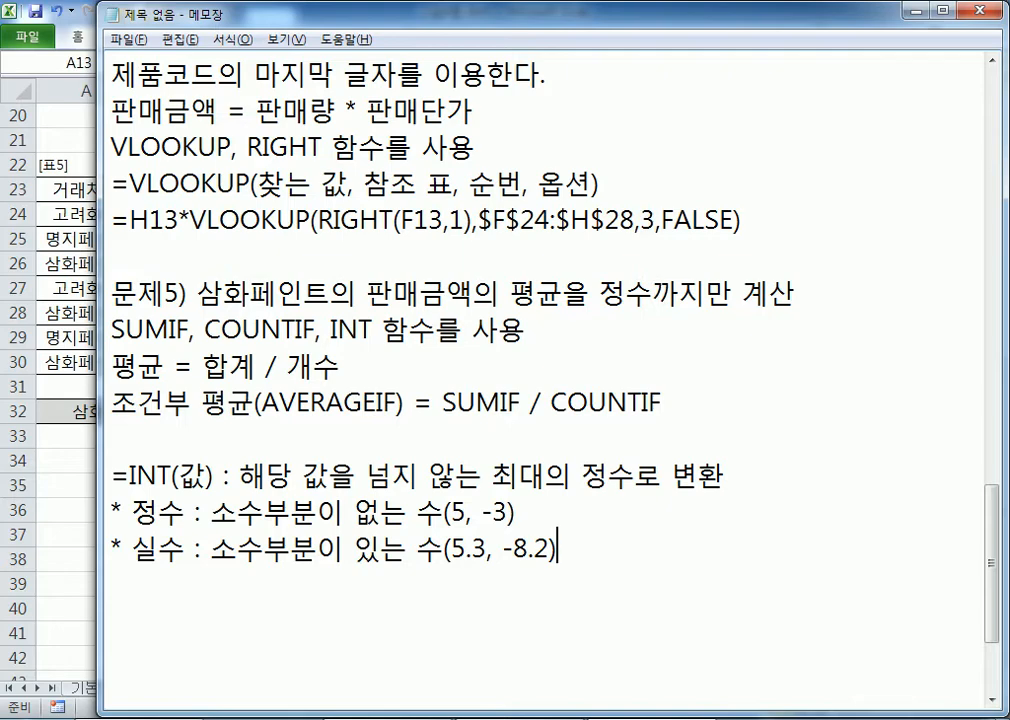
# - Write the example line "=INT(5.3) : 5.3을 넘지 않는 최대의 정수값" below the real number definition
pyautogui.press('Return')
pyautogui.scroll(-2, 660, 565)
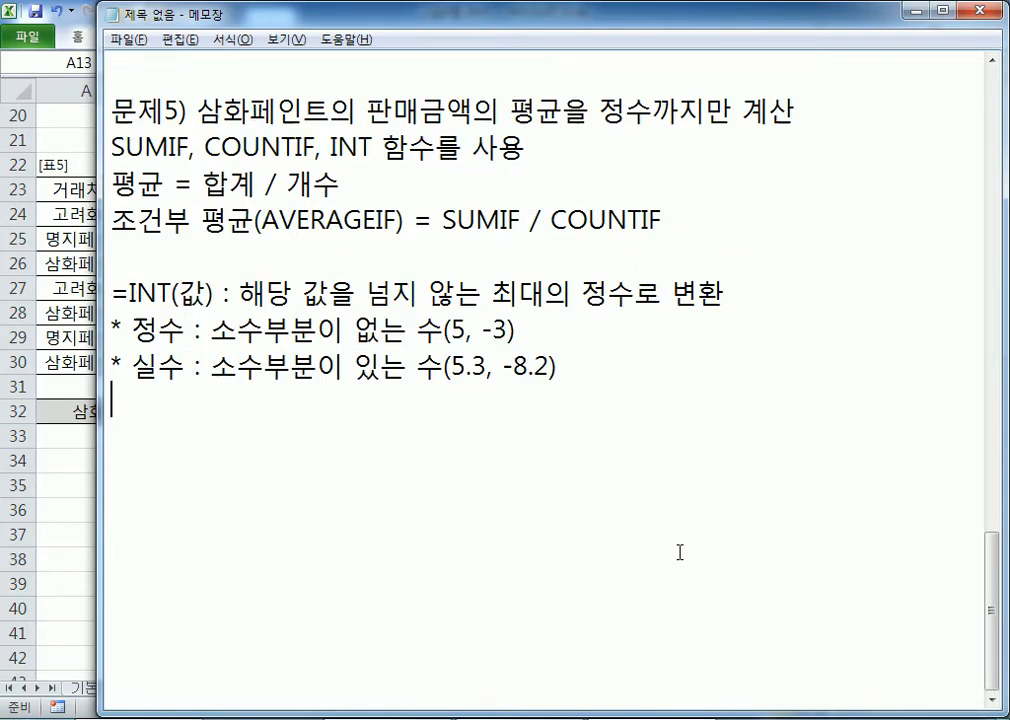
pyautogui.write('=INT')
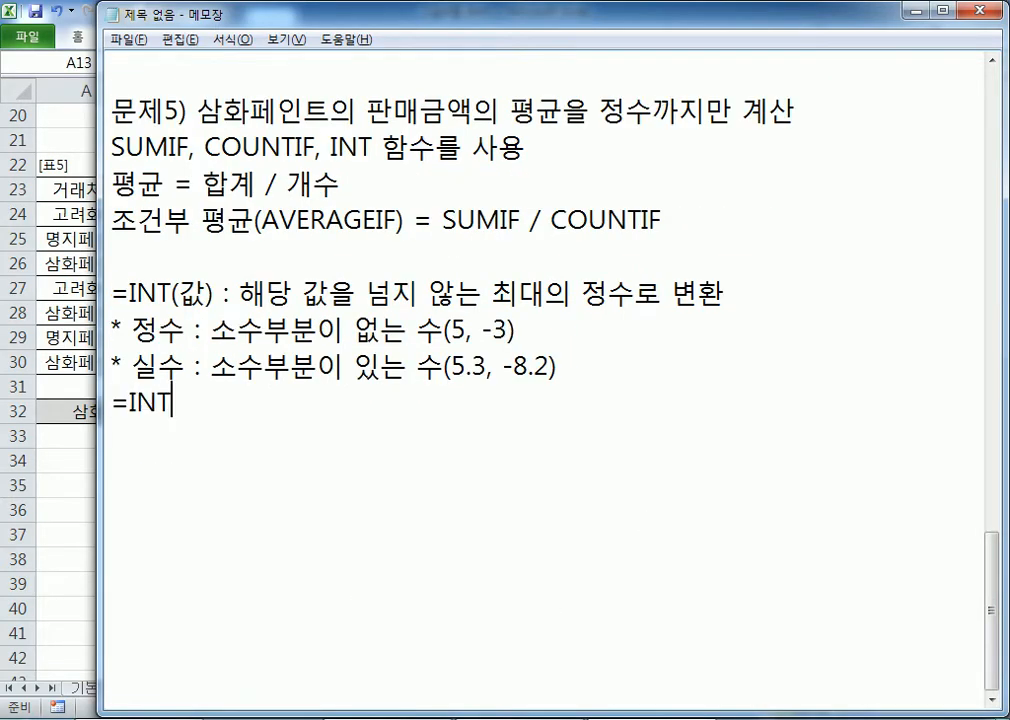
pyautogui.write('(53')
pyautogui.press('BackSpace')
pyautogui.write('.3)')
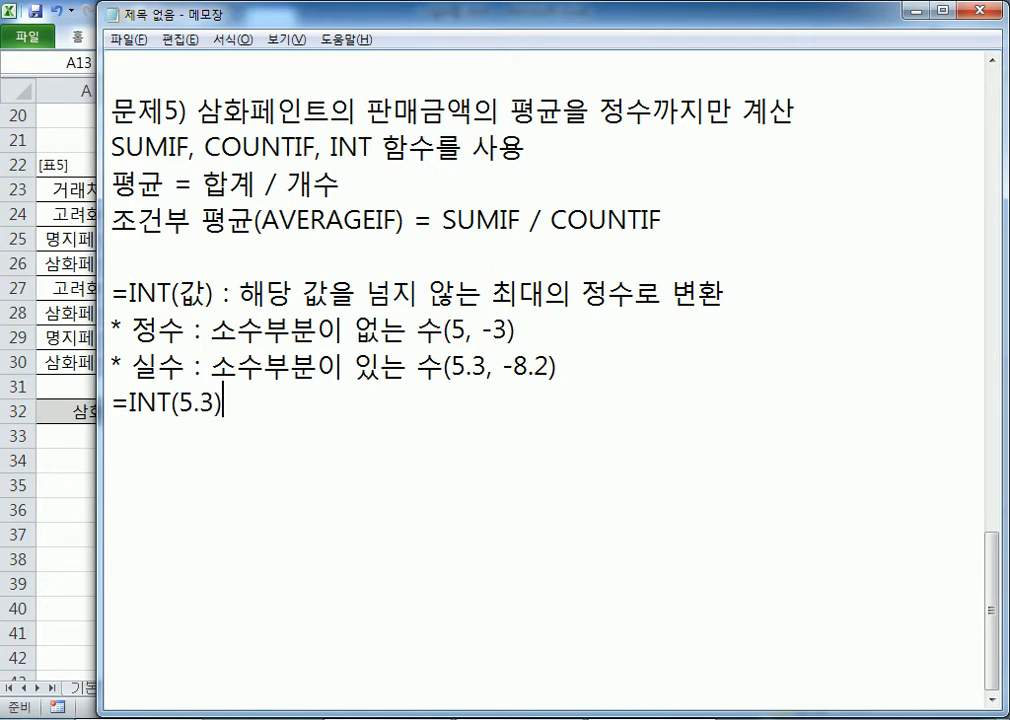
pyautogui.write(' "')
pyautogui.press('BackSpace')
pyautogui.write(': 5.3')
pyautogui.write('을 넘지 안')
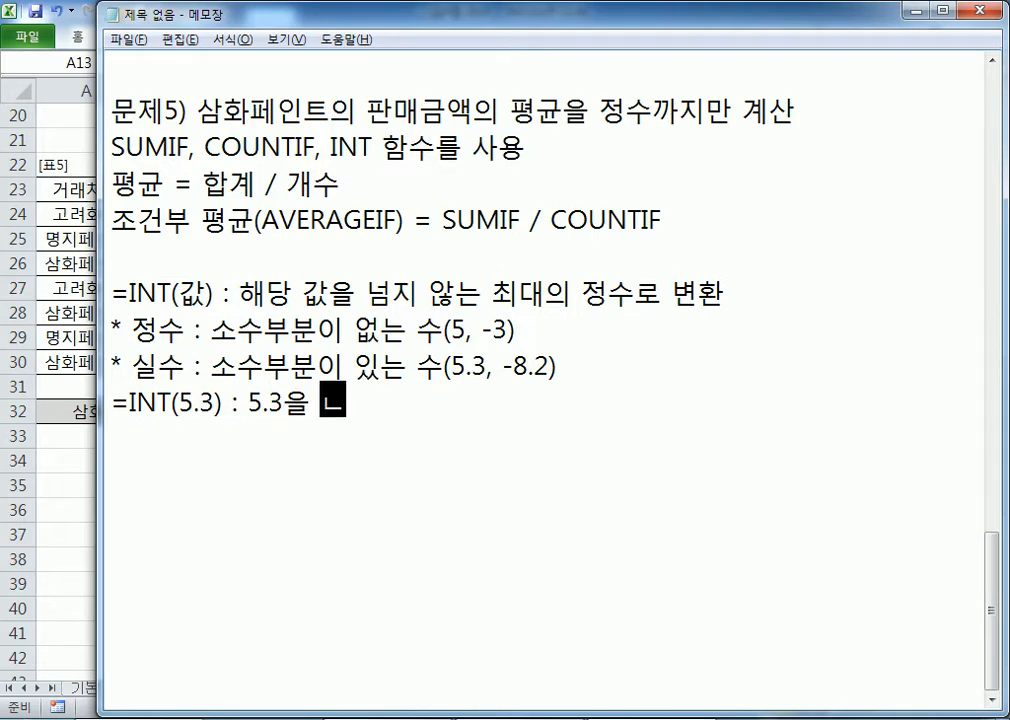
pyautogui.write('는 ')
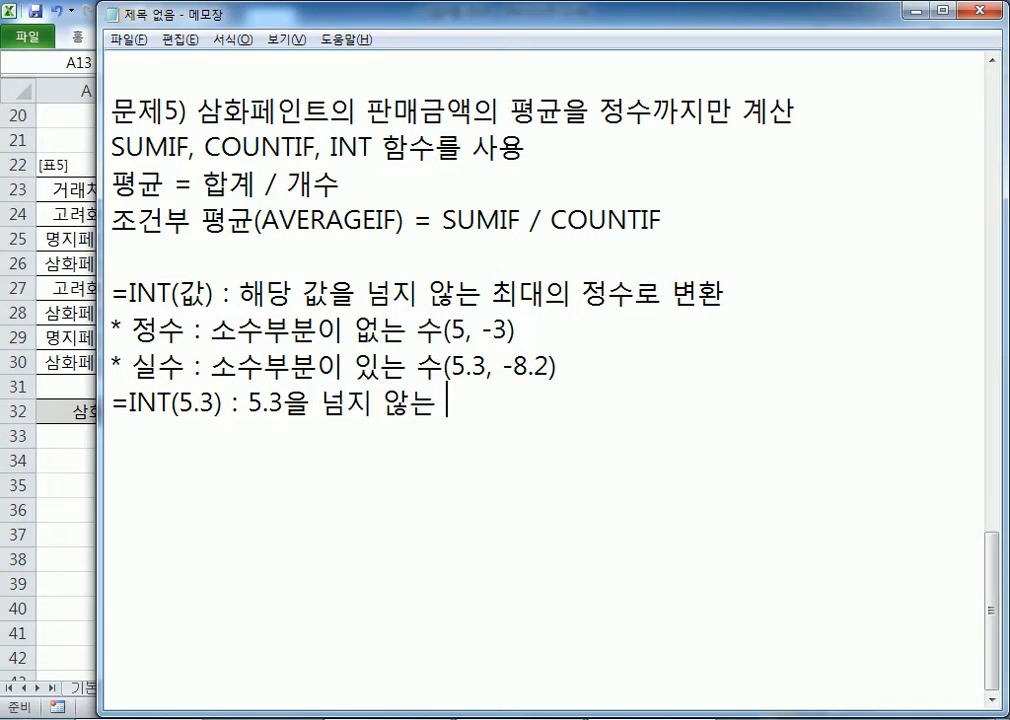
pyautogui.write('최대의 저')
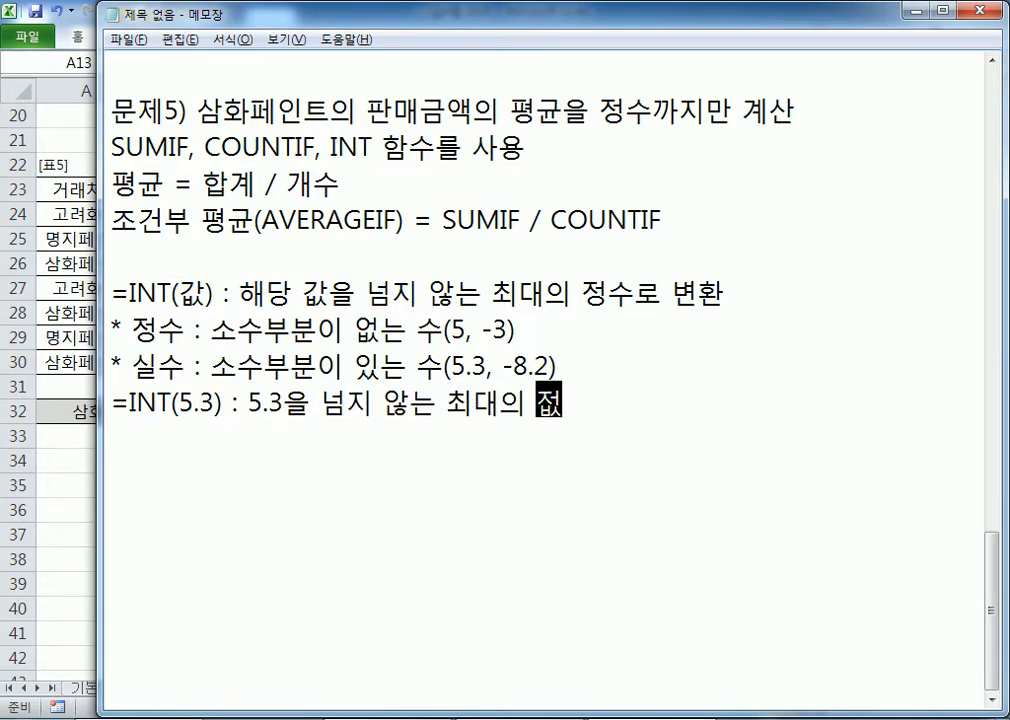
pyautogui.write('수값')
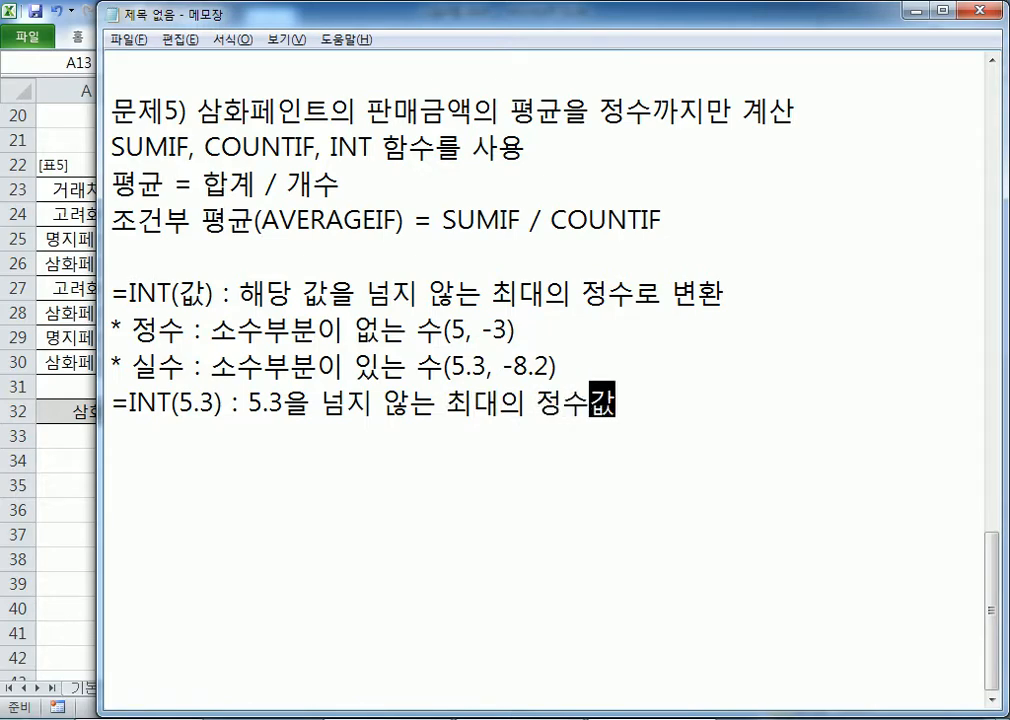
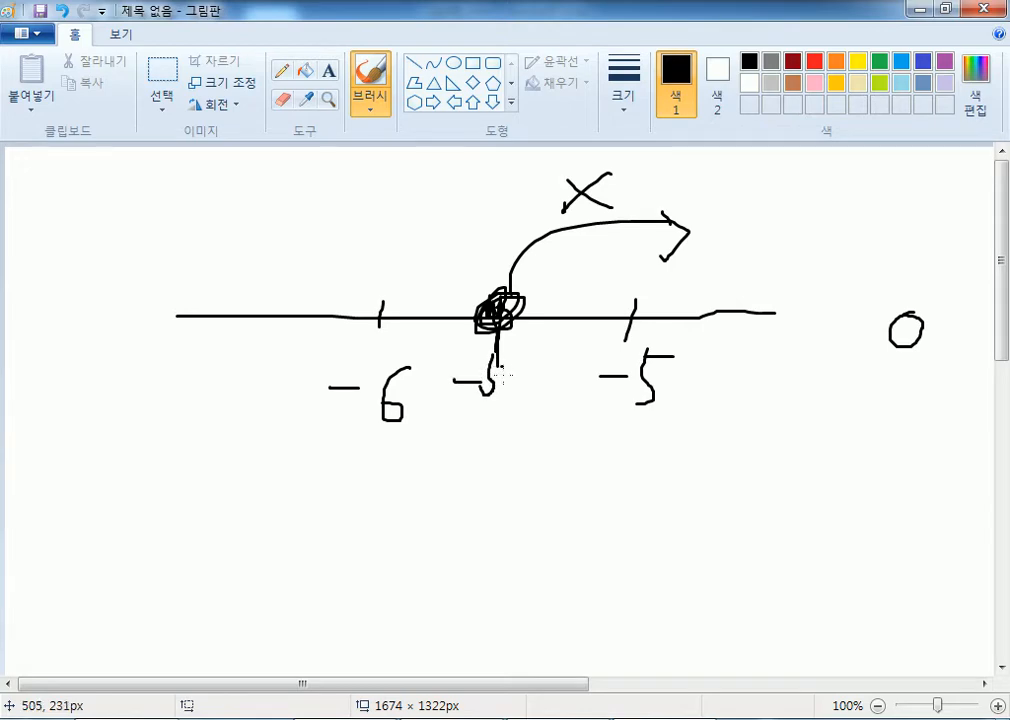
# - Complete the -5.3 label on the Paint number line, and in red cross out the -5 direction, point to -6 and circle it
pyautogui.moveTo(525, 352); pyautogui.dragTo(541, 397)
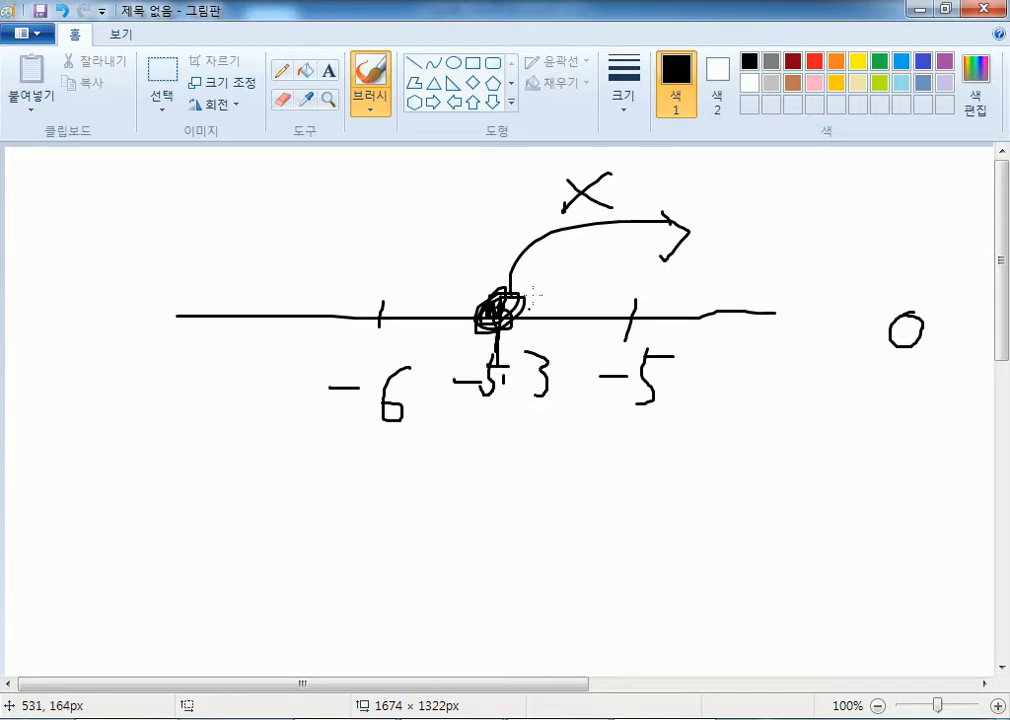
pyautogui.click(814, 61)
pyautogui.moveTo(590, 265)
pyautogui.mouseDown()
pyautogui.moveTo(563, 286)
pyautogui.moveTo(590, 287)
pyautogui.mouseUp()
pyautogui.moveTo(481, 278)
pyautogui.mouseDown()
pyautogui.moveTo(440, 242)
pyautogui.moveTo(405, 265)
pyautogui.moveTo(428, 270)
pyautogui.moveTo(381, 286)
pyautogui.moveTo(378, 330)
pyautogui.mouseUp()
pyautogui.moveTo(385, 455)
pyautogui.mouseDown()
pyautogui.moveTo(322, 372)
pyautogui.moveTo(380, 458)
pyautogui.mouseUp()
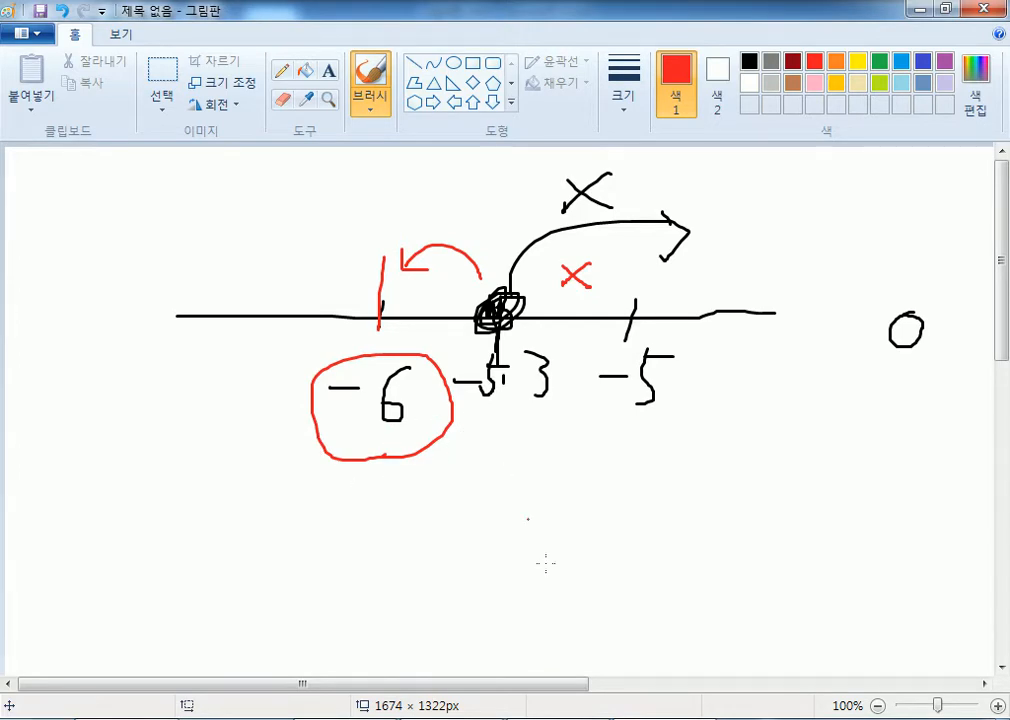
# - Switch back to Notepad and write the syntax "=SUMIF(범위, 조건, 합계를 구할 범위)" after a blank line below the INT examples
pyautogui.hotkey('alt', 'Tab')
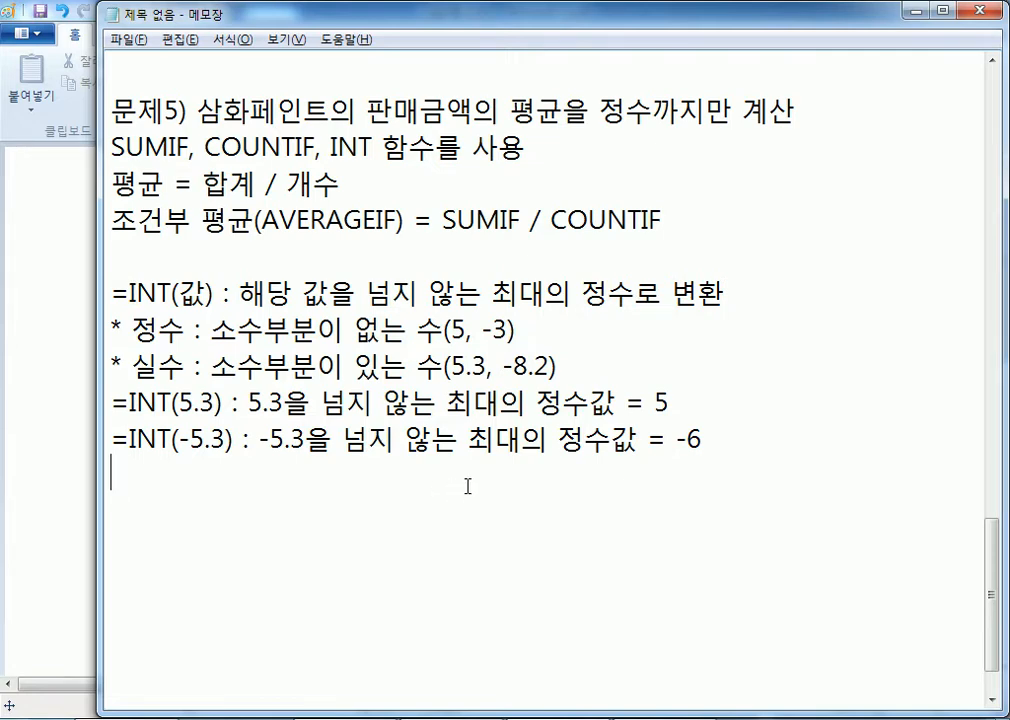
pyautogui.press('Return')
pyautogui.write('=')
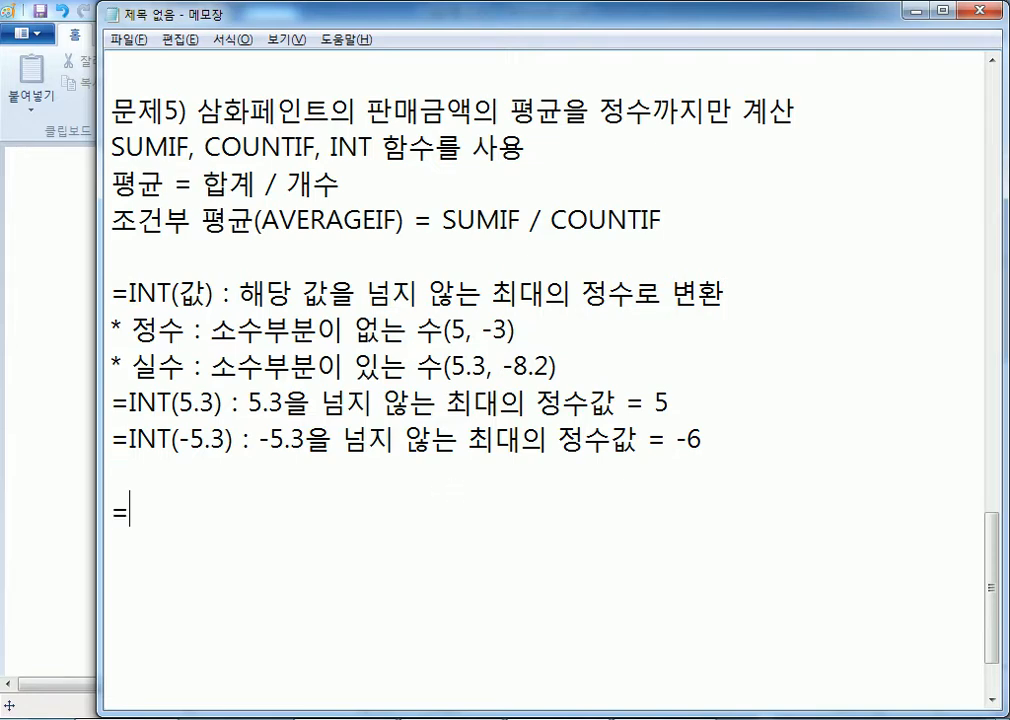
pyautogui.write('SUMIF')
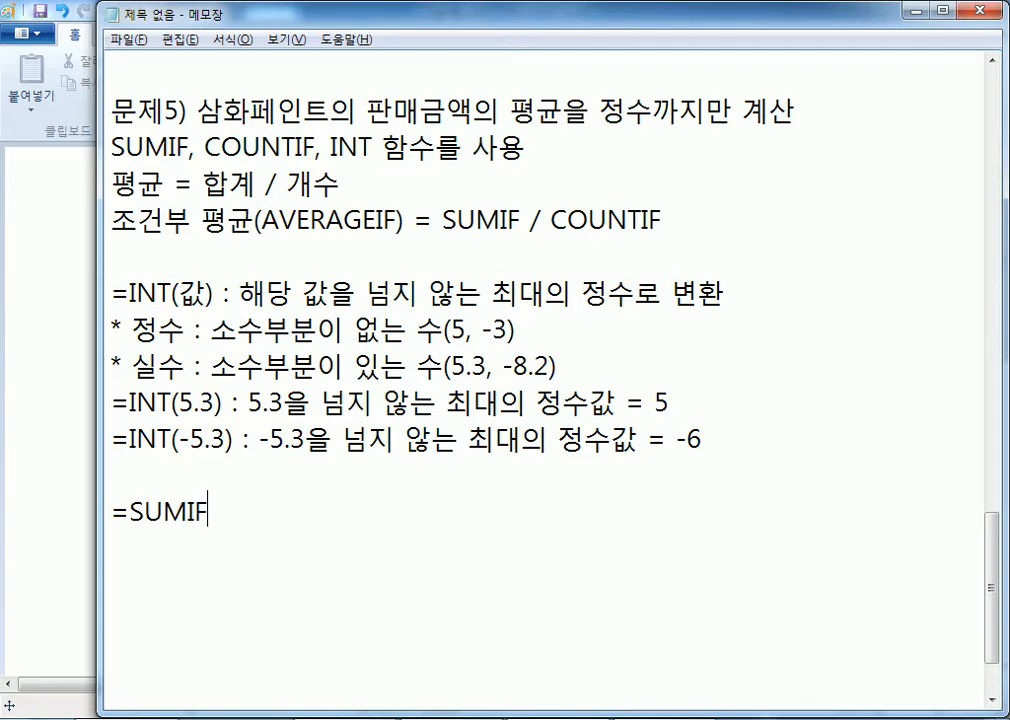
pyautogui.write('(범')
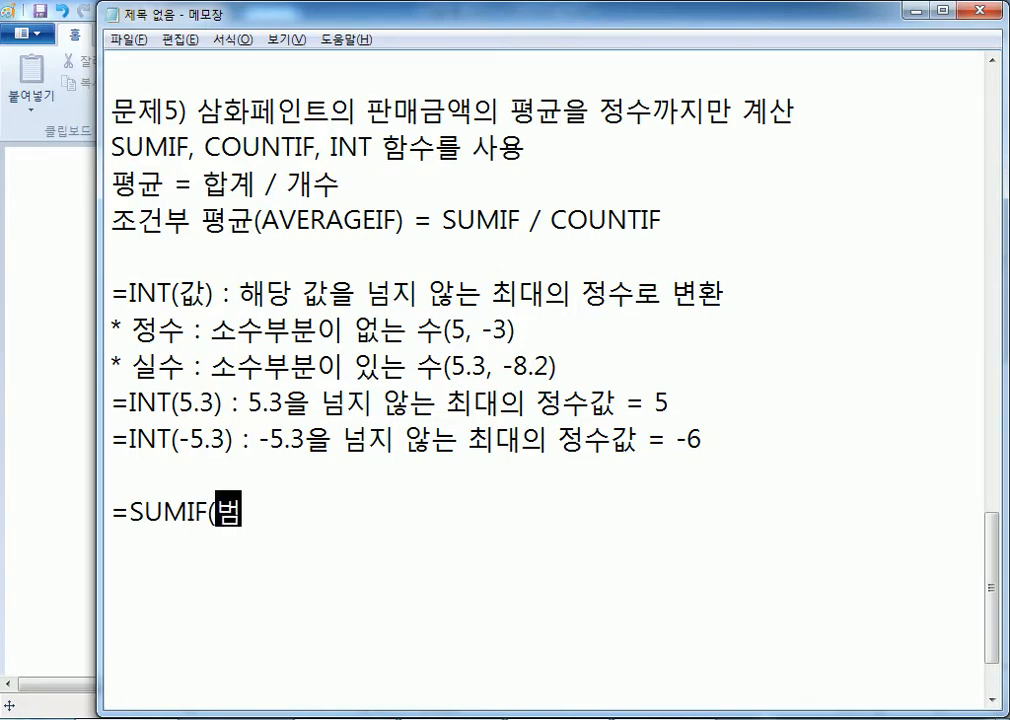
pyautogui.write('위, 조건, 합계를 구할 ')
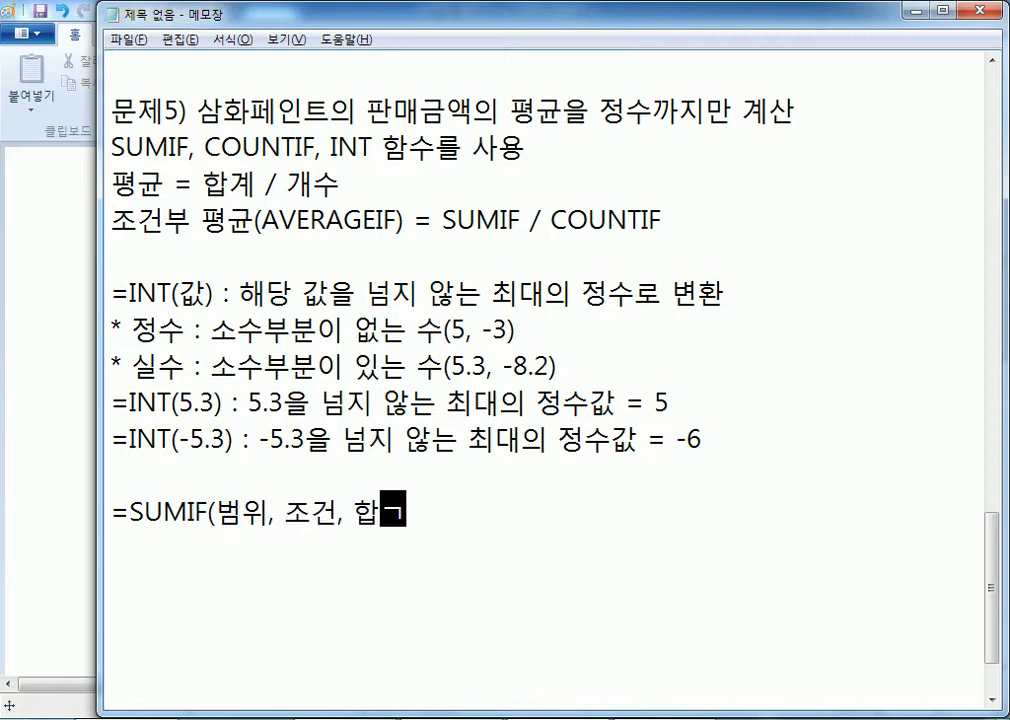
pyautogui.write('범위)')
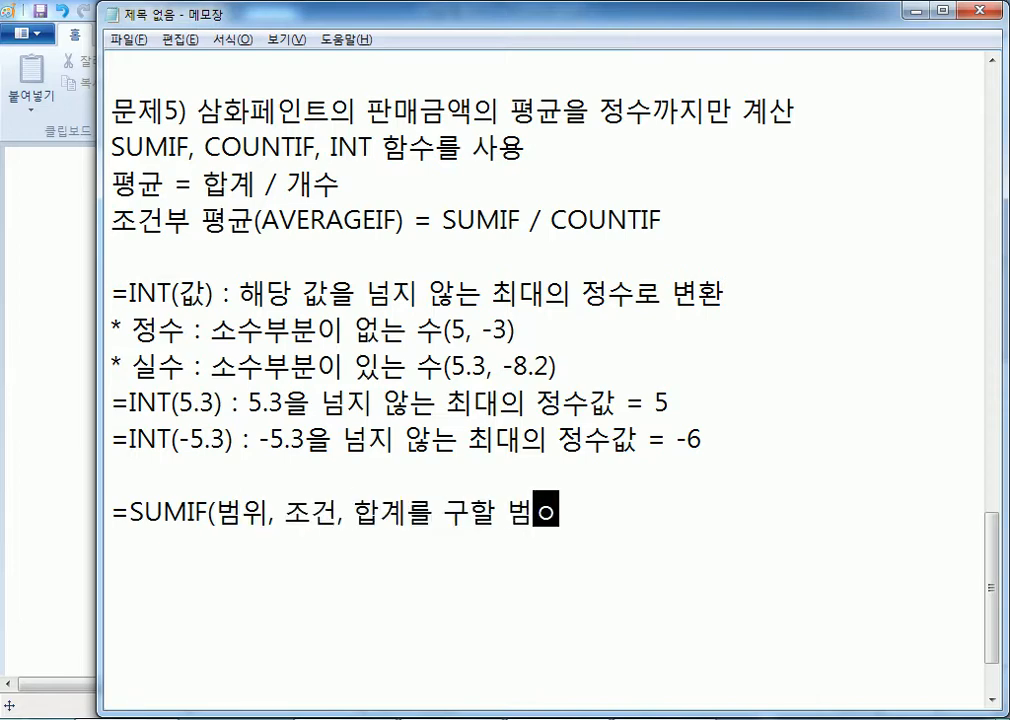
# - Write the syntax "=COUNTIF(범위, 조건)" on the line below the SUMIF syntax
pyautogui.press('Return')
pyautogui.write('=')
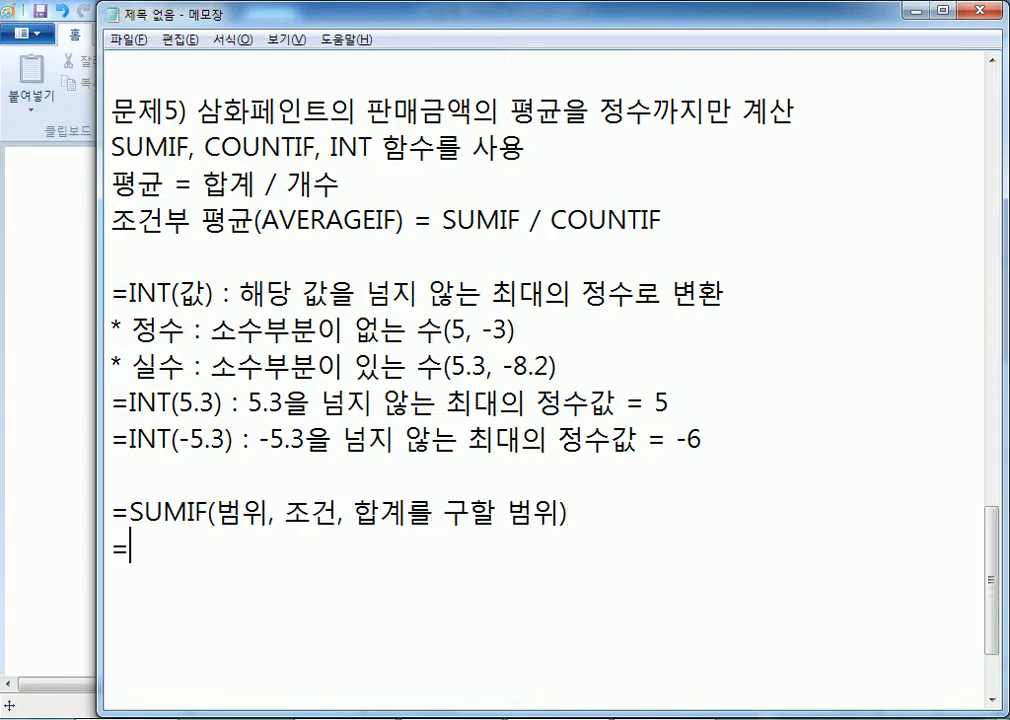
pyautogui.write('COUNTIF(')
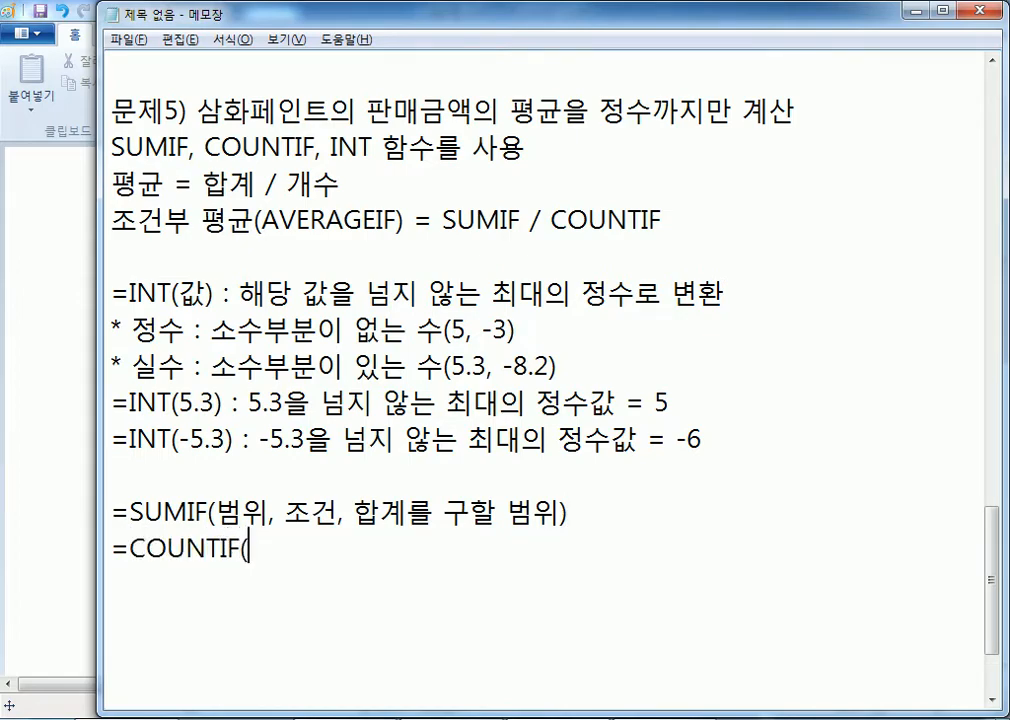
pyautogui.write('버범위, 조건)')
pyautogui.press('Return')
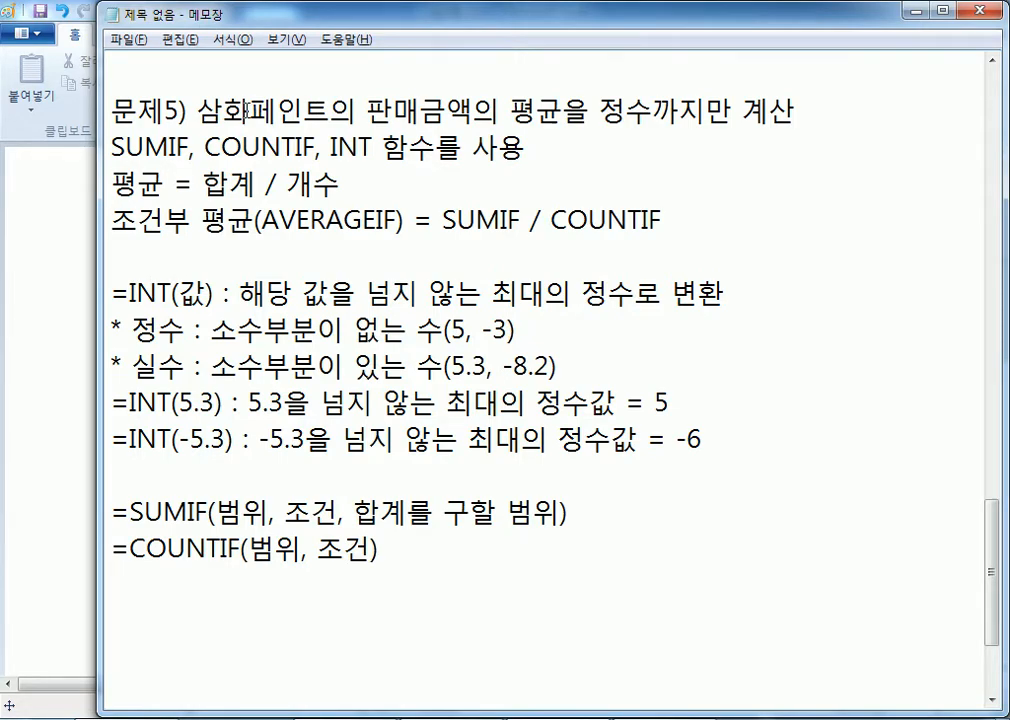
# - Switch to Excel to examine the 거래처명 range A24:A30 and the 판매금액 range D24:D30 in 표5, and return to the Notepad notes
pyautogui.hotkey('alt', 'Tab')
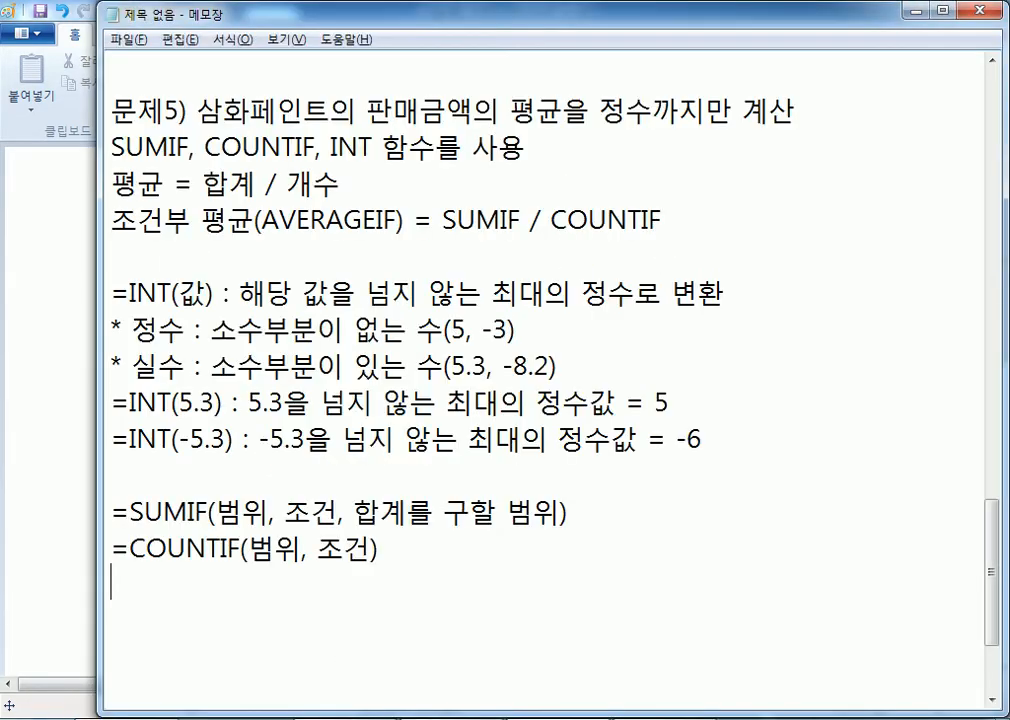
pyautogui.hotkey('alt', 'Tab')
pyautogui.press('Tab')
pyautogui.moveTo(86, 224); pyautogui.dragTo(79, 362)
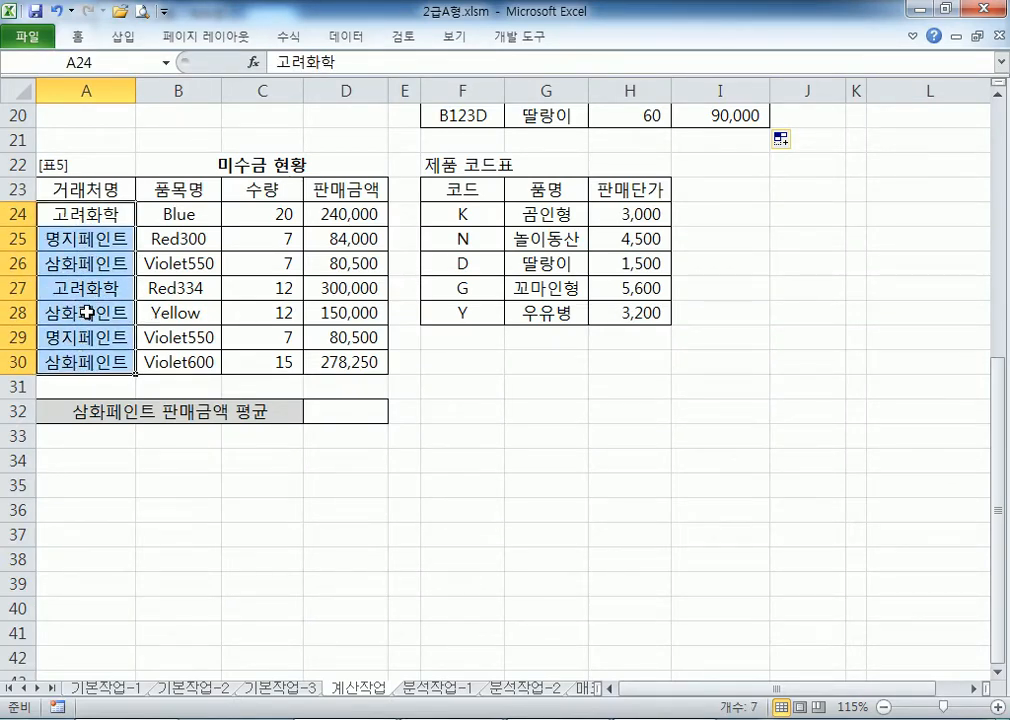
pyautogui.moveTo(345, 213); pyautogui.dragTo(358, 362)
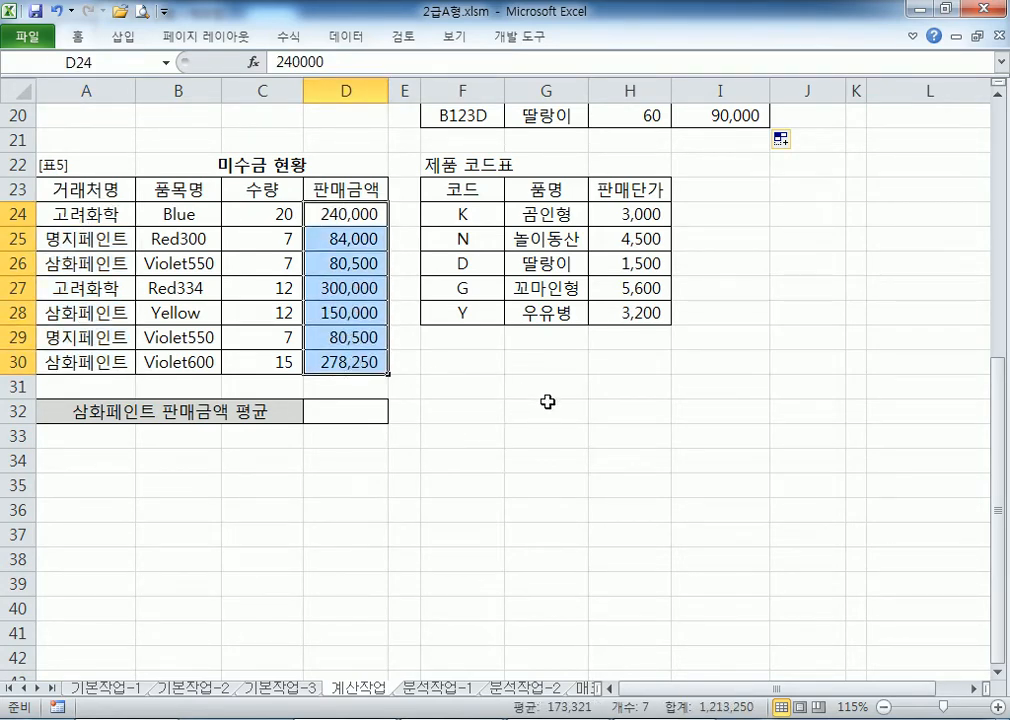
pyautogui.hotkey('alt', 'Tab')
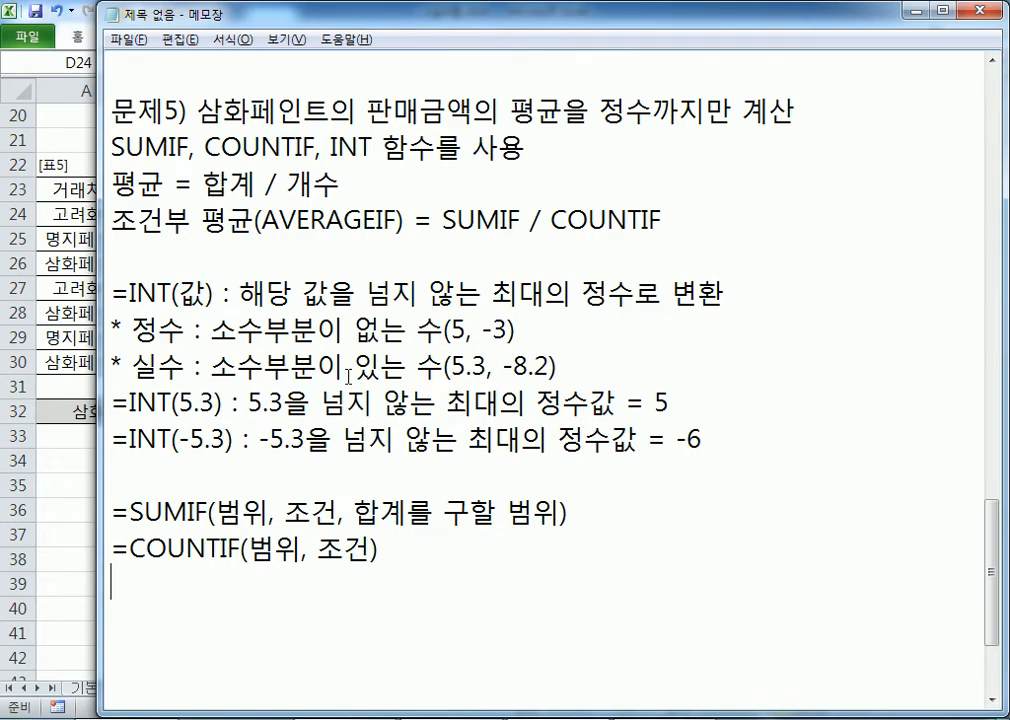
# - Switch back to Excel and start a SUMIF formula in D32 with A24:A30 as the condition range
pyautogui.hotkey('alt', 'Tab')
pyautogui.click(345, 410)
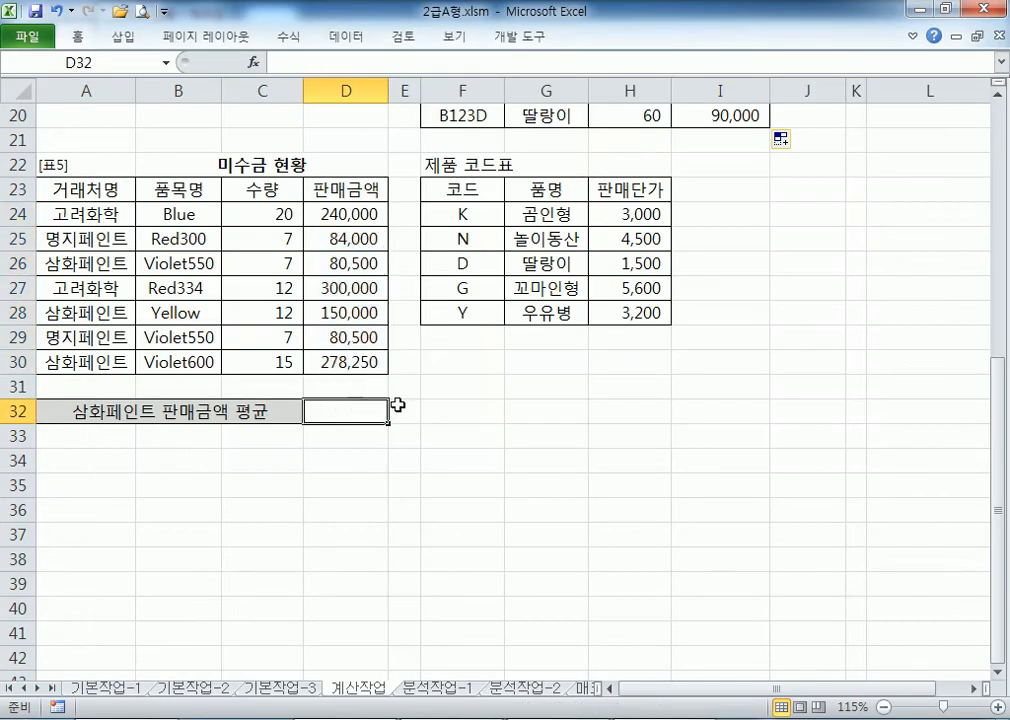
pyautogui.scroll(-1, 757, 360)
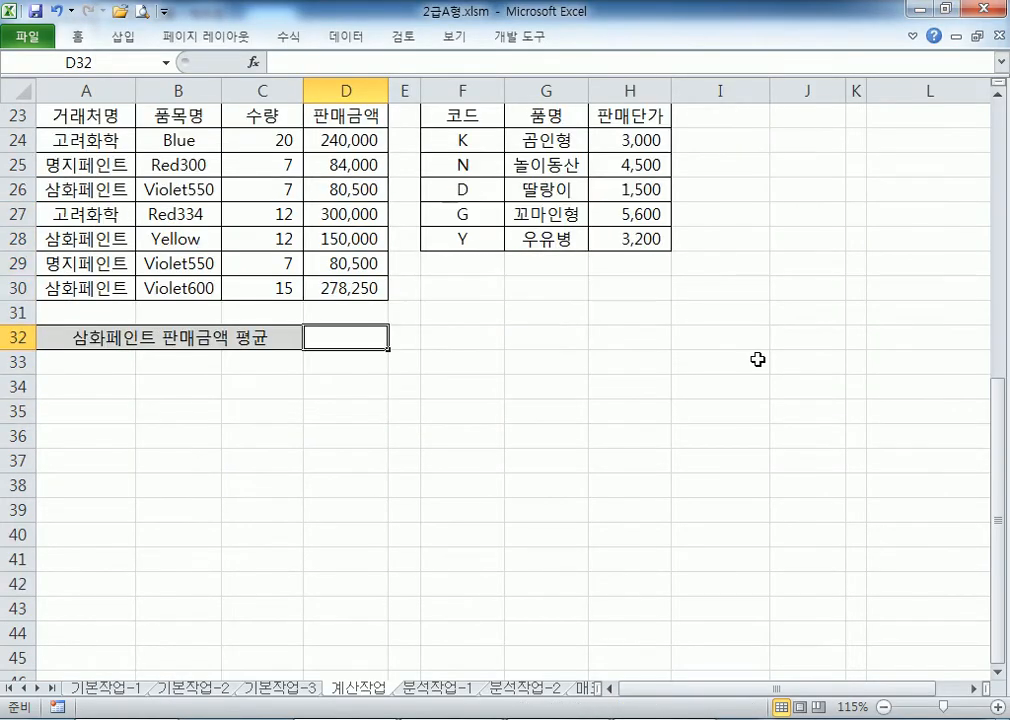
pyautogui.click(1002, 97)
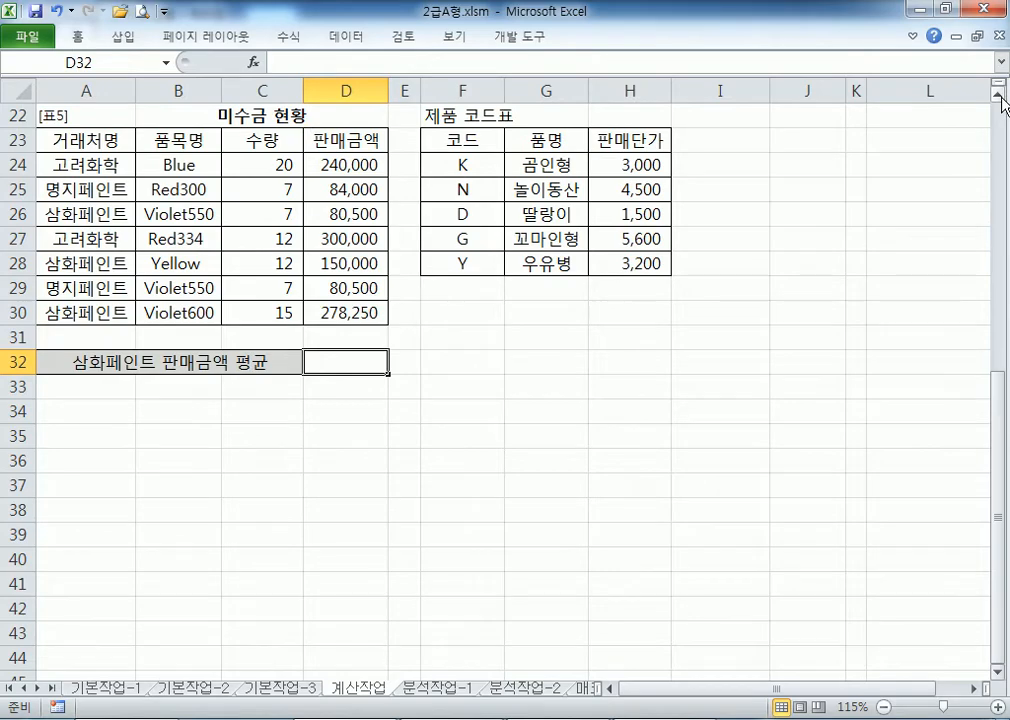
pyautogui.write('=SUMIF')
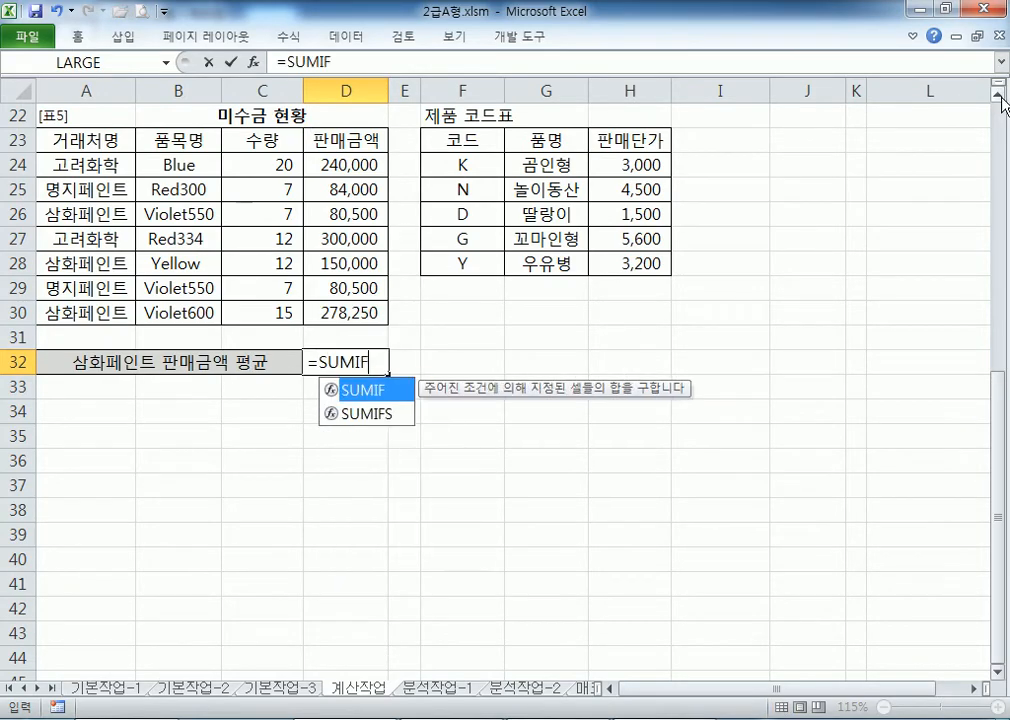
pyautogui.write('(')
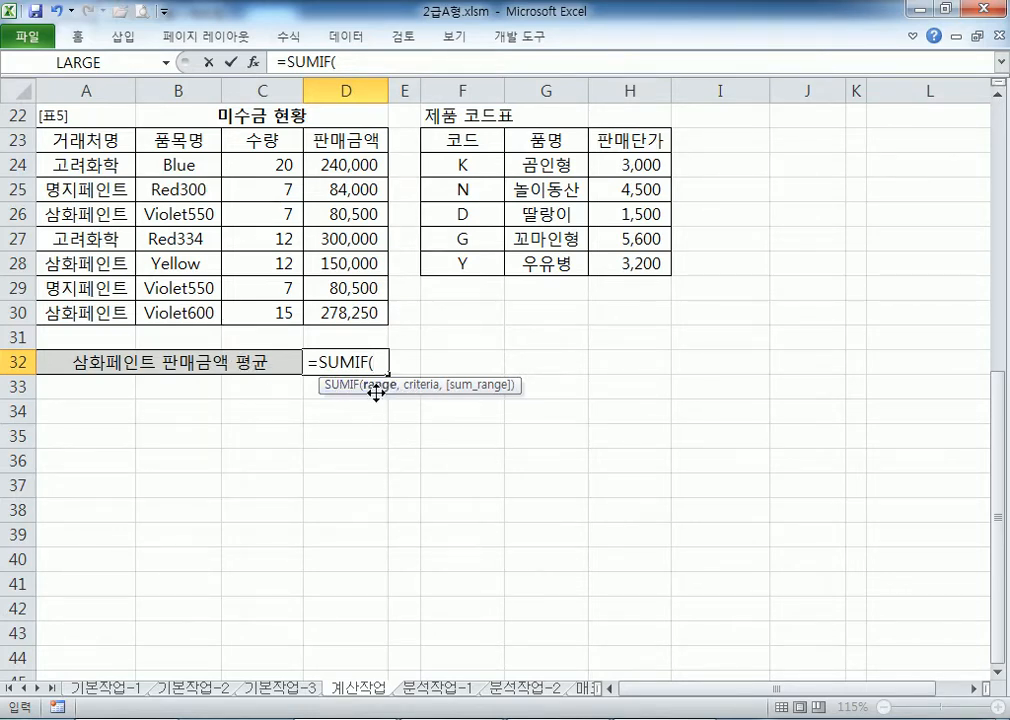
pyautogui.moveTo(81, 163); pyautogui.dragTo(90, 316)
pyautogui.write(',')
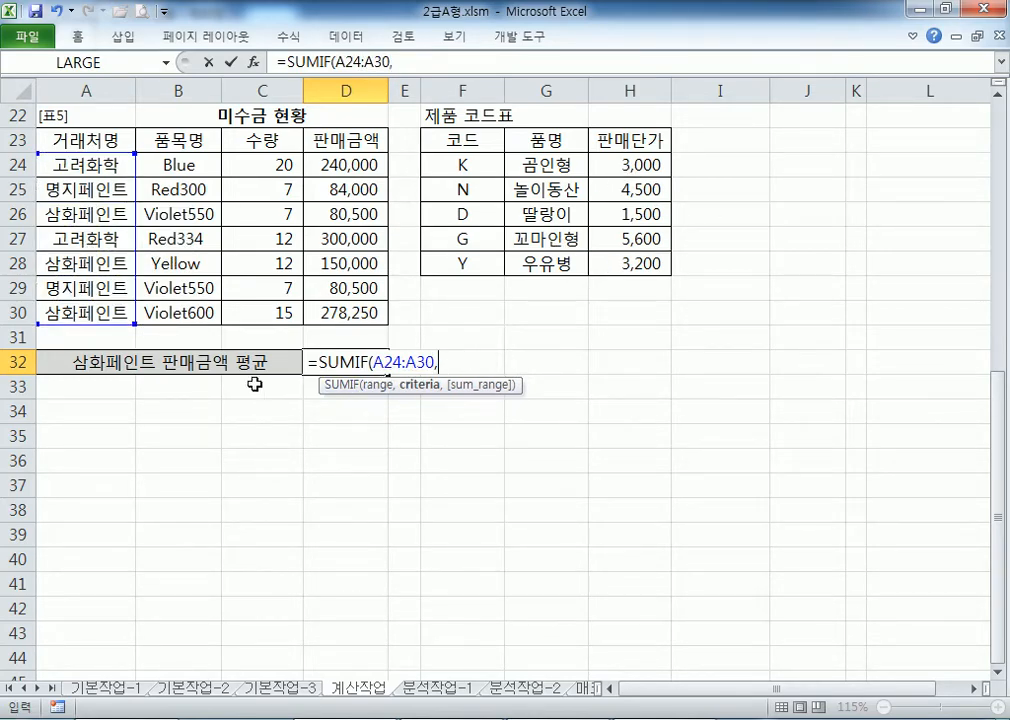
# - Complete the SUMIF formula with the text "삼화페인트" as the criterion and D24:D30 as the sum range
pyautogui.click(77, 215)
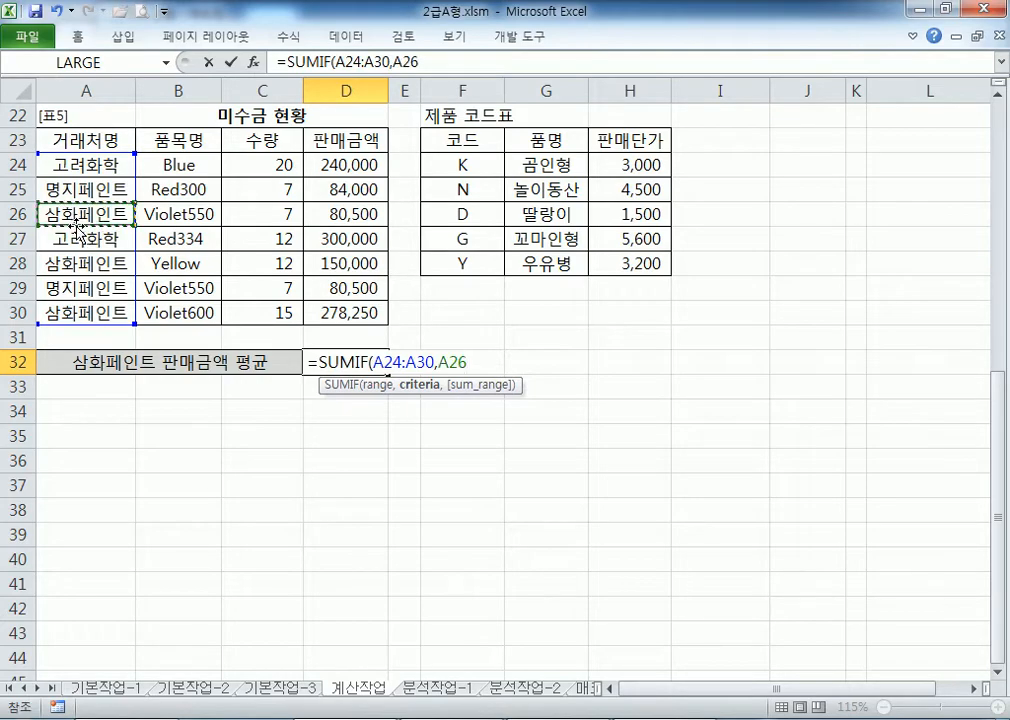
pyautogui.click(69, 266)
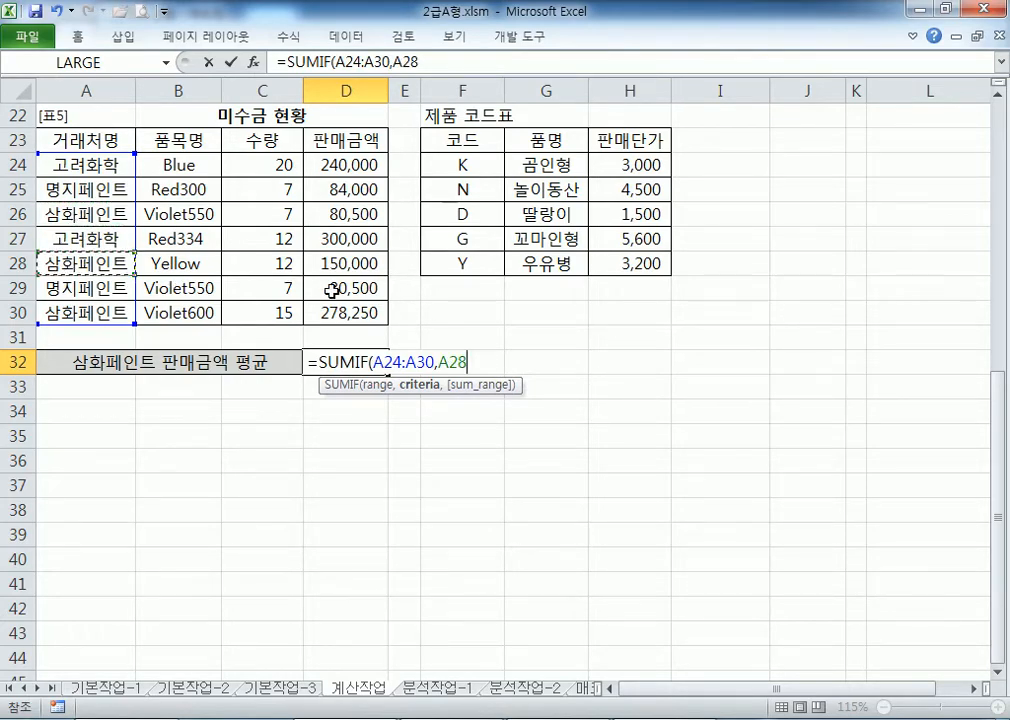
pyautogui.press('BackSpace')
pyautogui.press('BackSpace')
pyautogui.press('BackSpace')
pyautogui.write('"사')
pyautogui.write('화페인트"')
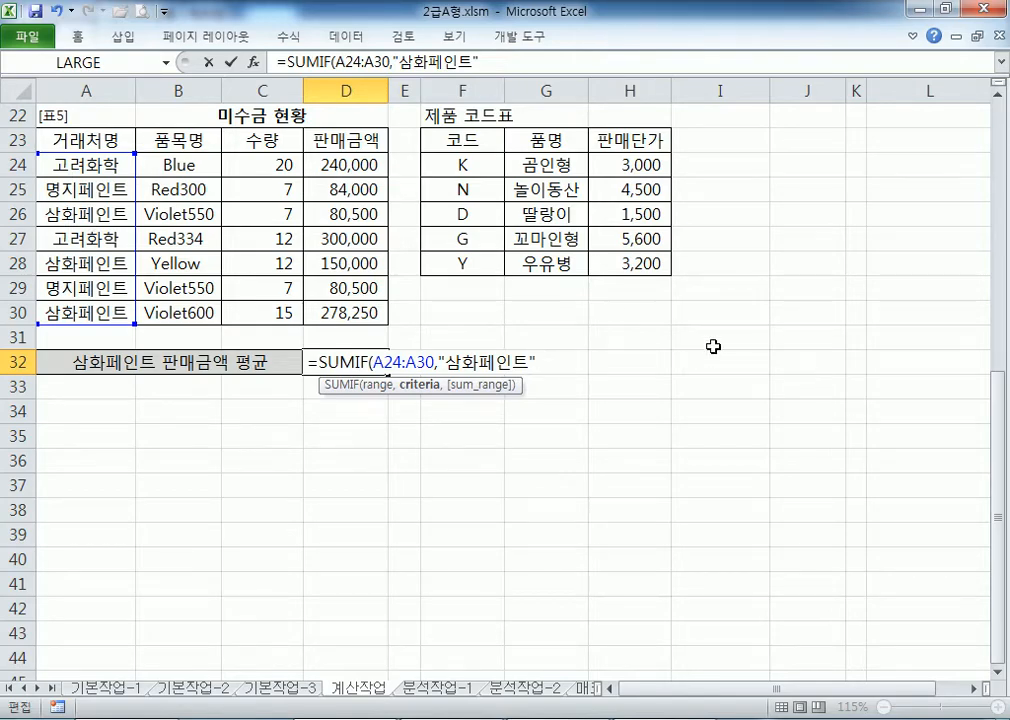
pyautogui.write(',')
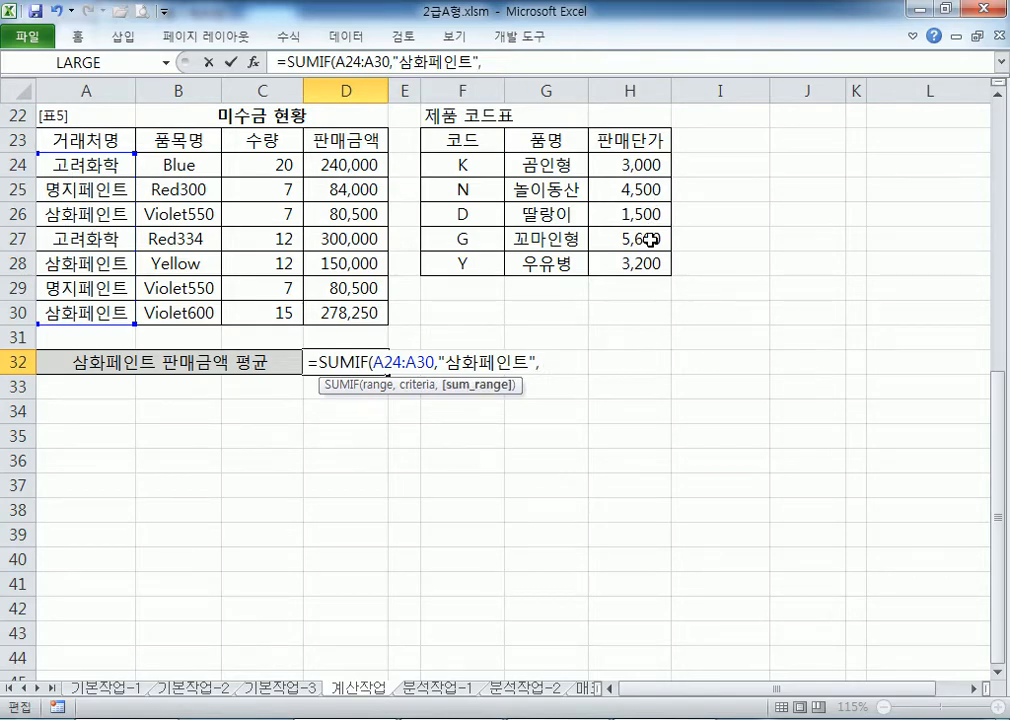
pyautogui.moveTo(354, 166); pyautogui.dragTo(352, 312)
pyautogui.press('Return')
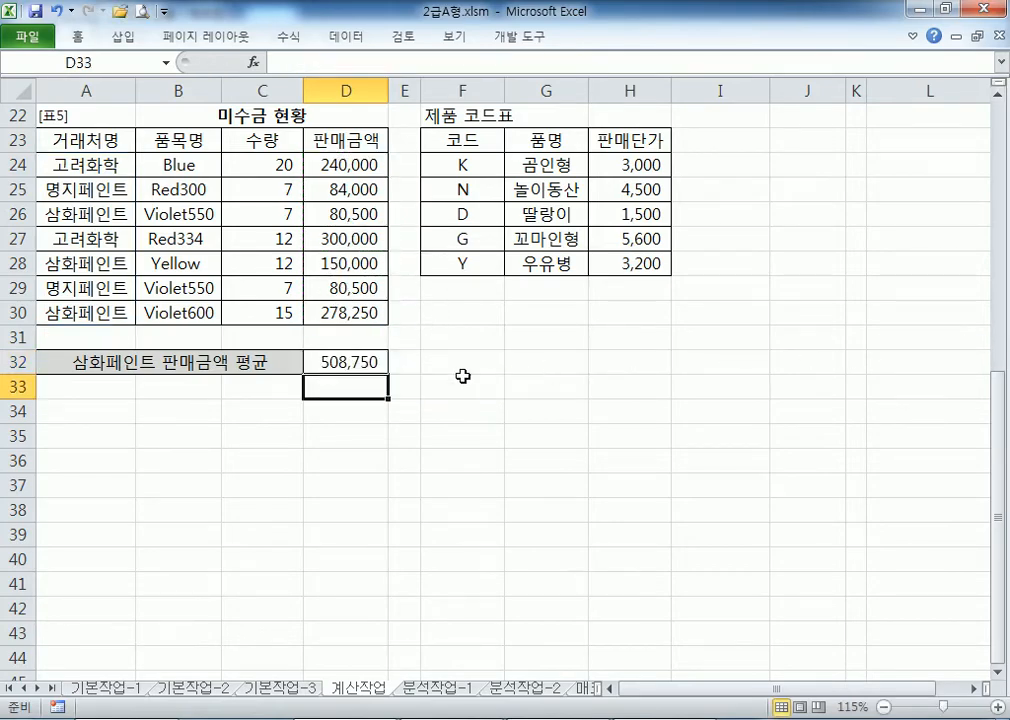
# - Select 삼화페인트's sales amounts in D26, D28 and D30 together to check their sum against D32
pyautogui.click(366, 362)
pyautogui.click(361, 214)
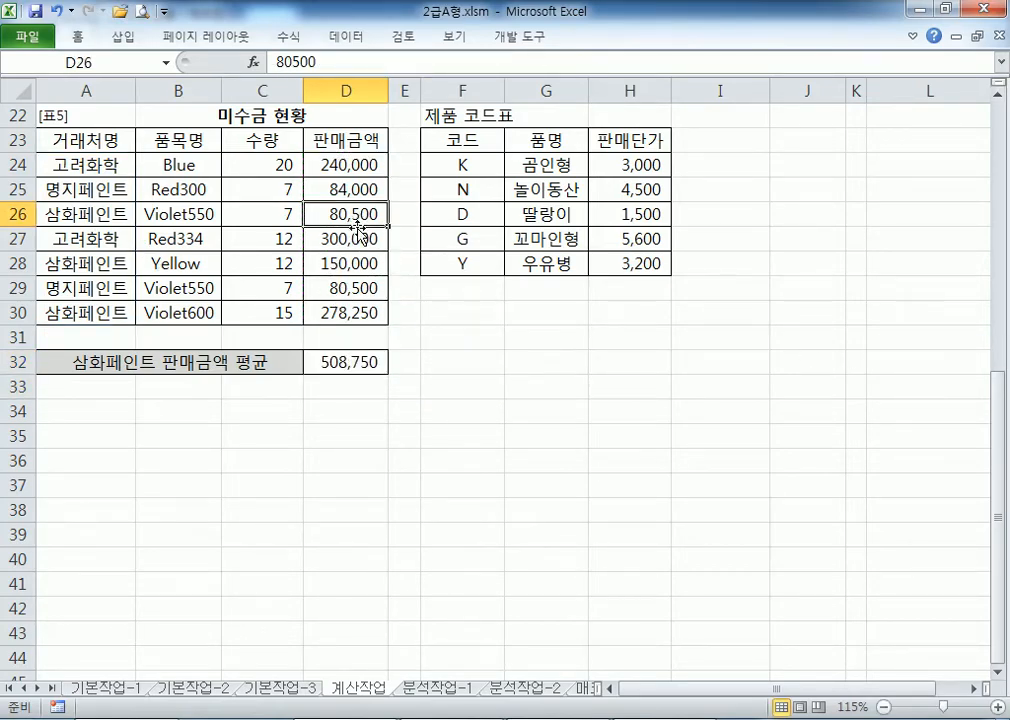
pyautogui.keyDown('ctrl'); pyautogui.click(332, 264); pyautogui.keyUp('ctrl')
pyautogui.keyDown('ctrl'); pyautogui.click(335, 312); pyautogui.keyUp('ctrl')
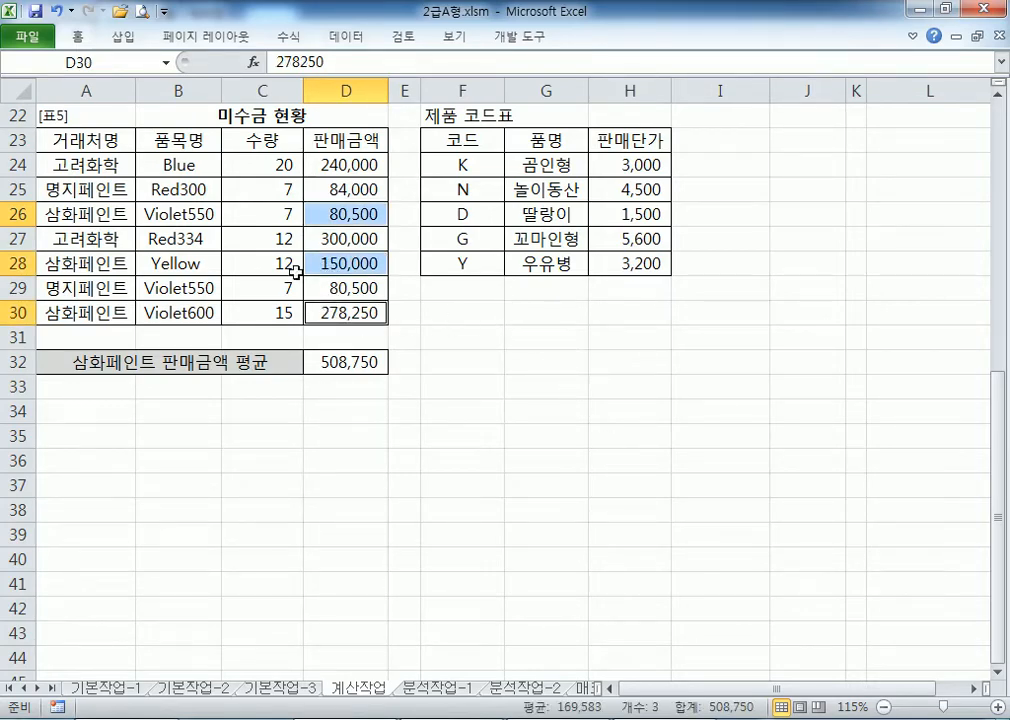
# - Extend the SUMIF formula in D32 with a division by a COUNTIF function
pyautogui.click(330, 367)
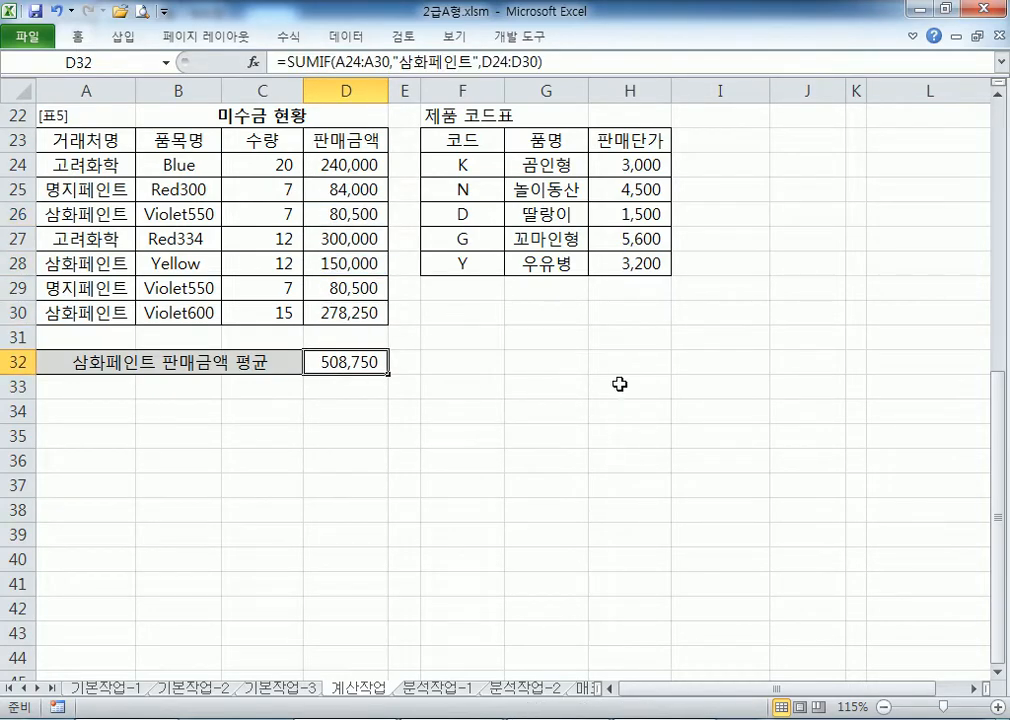
pyautogui.press('F2')
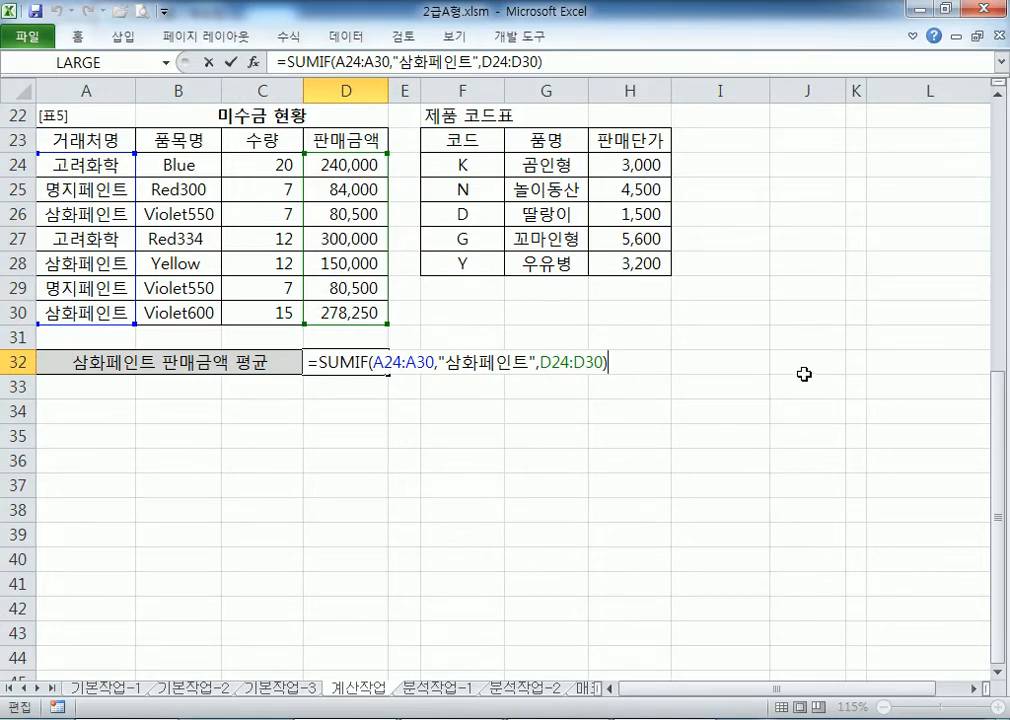
pyautogui.write('/채ㅕㅜ')
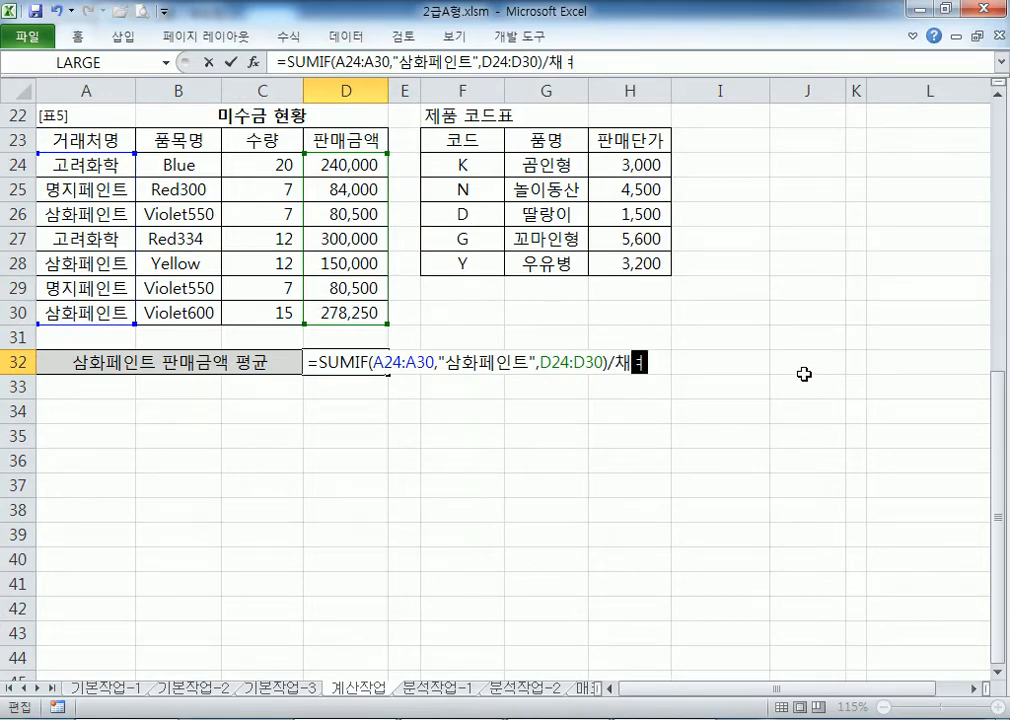
pyautogui.press('BackSpace')
pyautogui.press('BackSpace')
pyautogui.press('BackSpace')
pyautogui.press('Hangul')
pyautogui.write('COU')
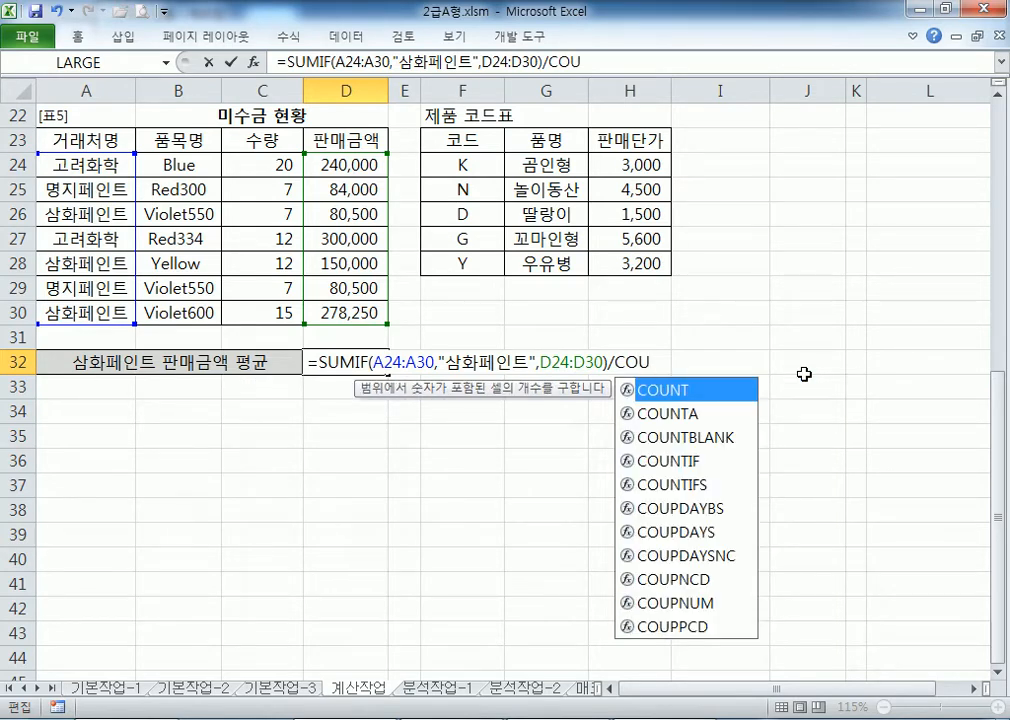
pyautogui.press('Down')
pyautogui.press('Down')
pyautogui.press('Down')
pyautogui.press('Tab')
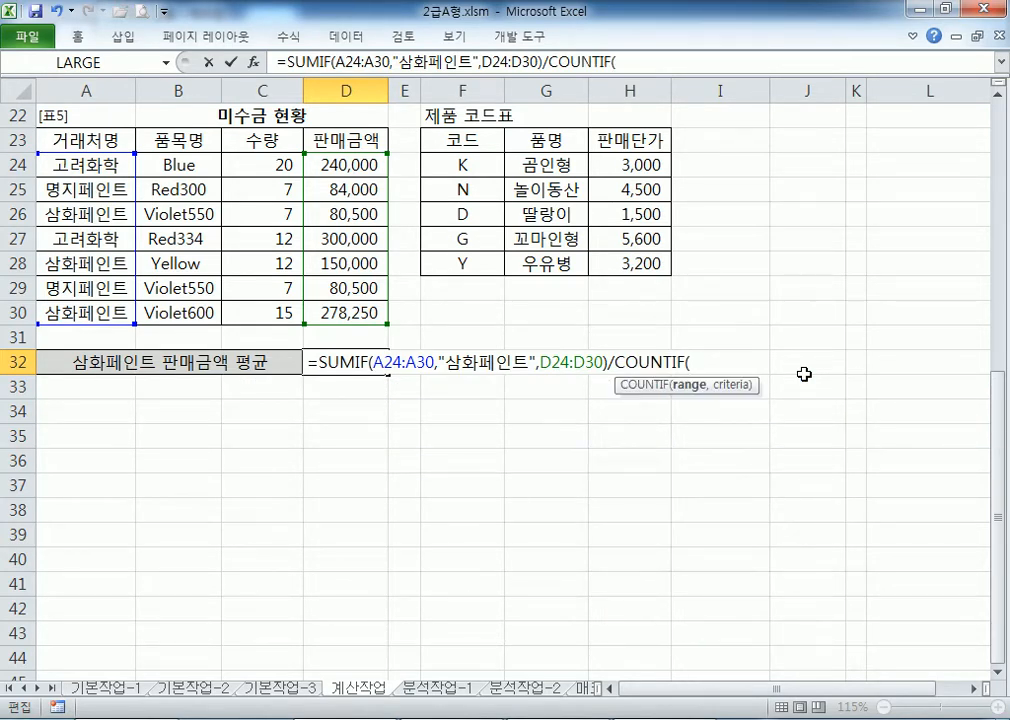
# - Give COUNTIF the range A24:A30 and the criterion "삼화페인트", and enter the formula
pyautogui.moveTo(86, 163); pyautogui.dragTo(85, 313)
pyautogui.write(',"')
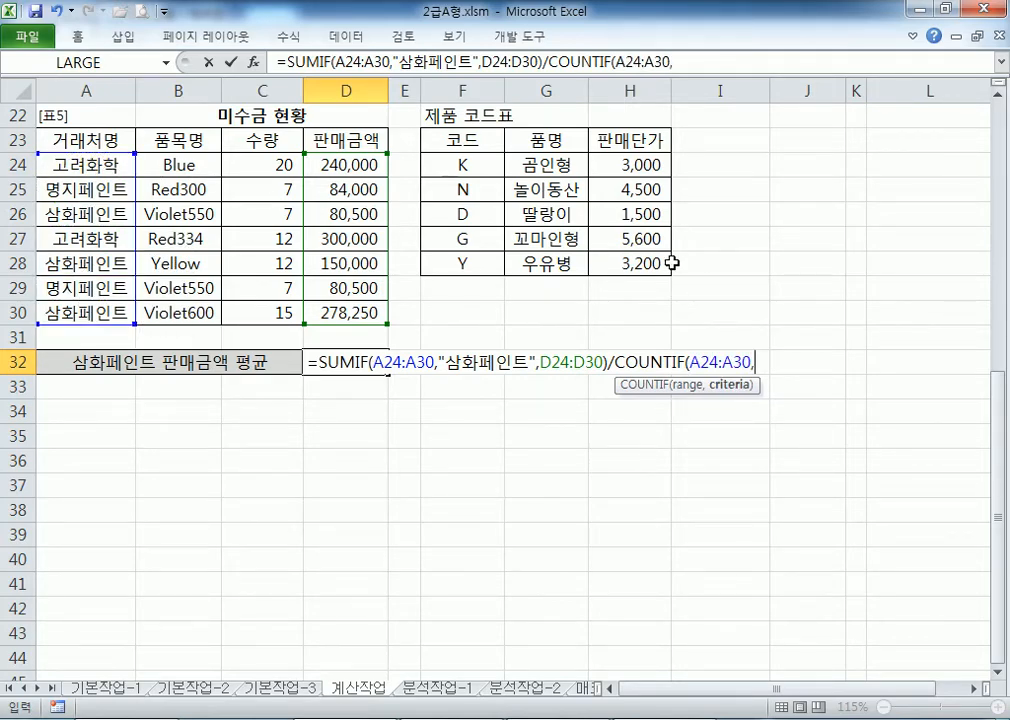
pyautogui.write('삼화페인트')
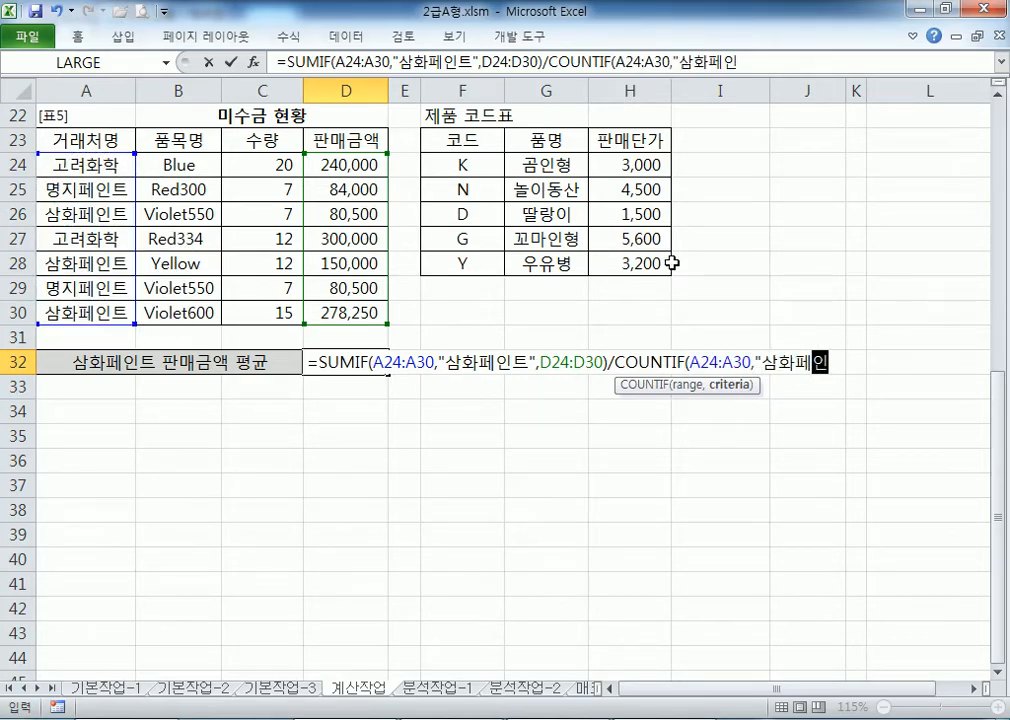
pyautogui.write('")')
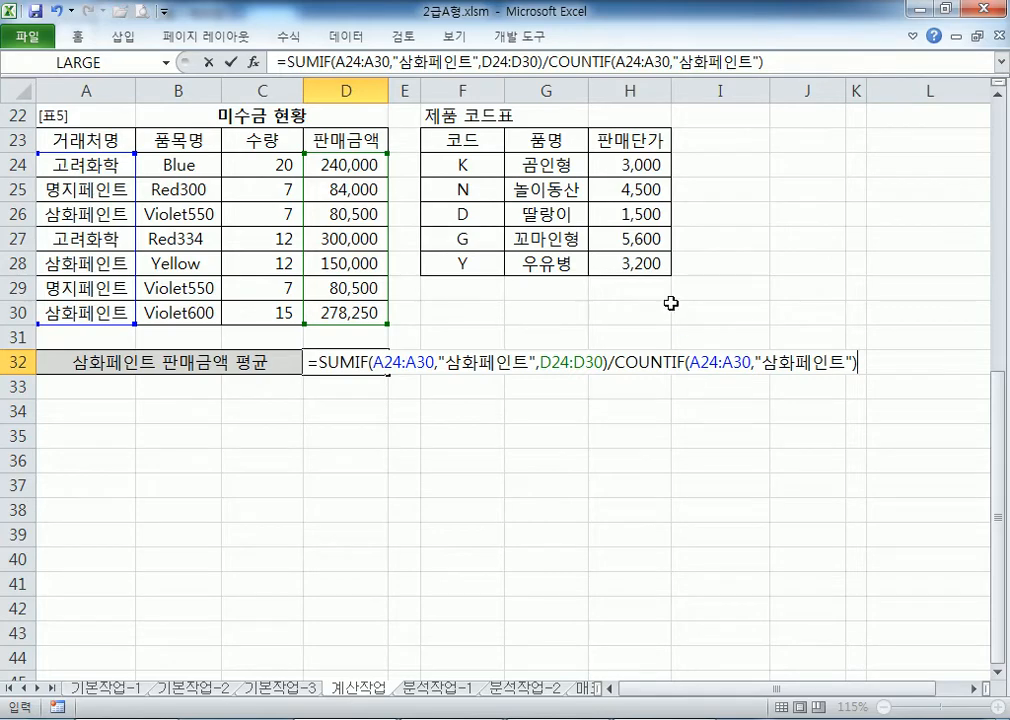
pyautogui.press('Return')
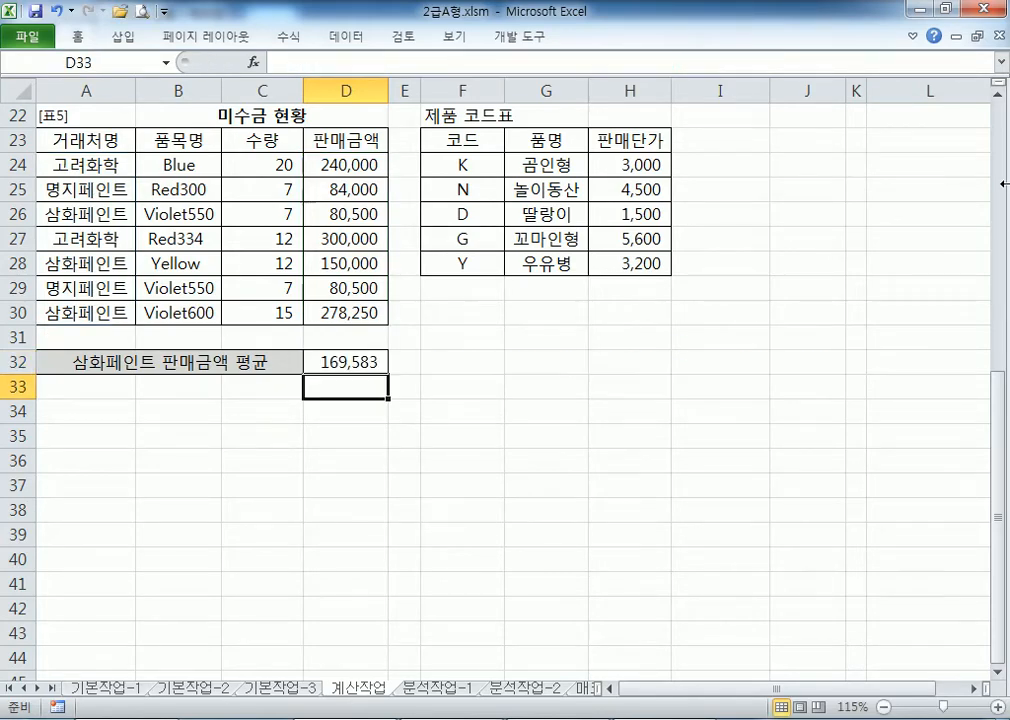
# - Set the number format of the average cell D32 to 일반
pyautogui.press('Up')
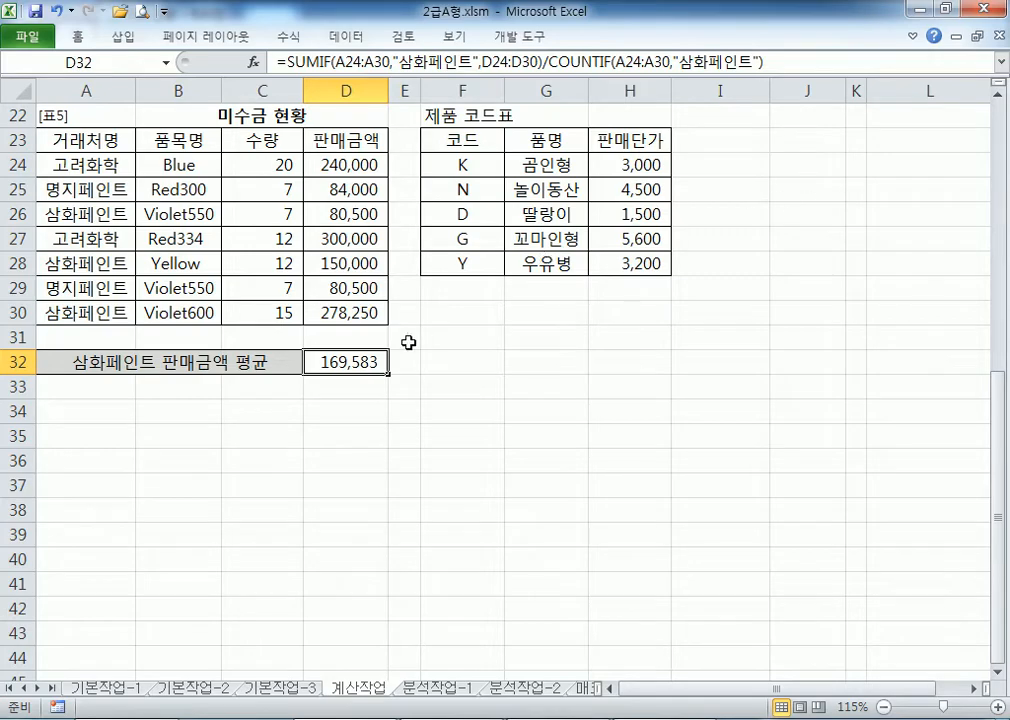
pyautogui.click(62, 37)
pyautogui.click(633, 72)
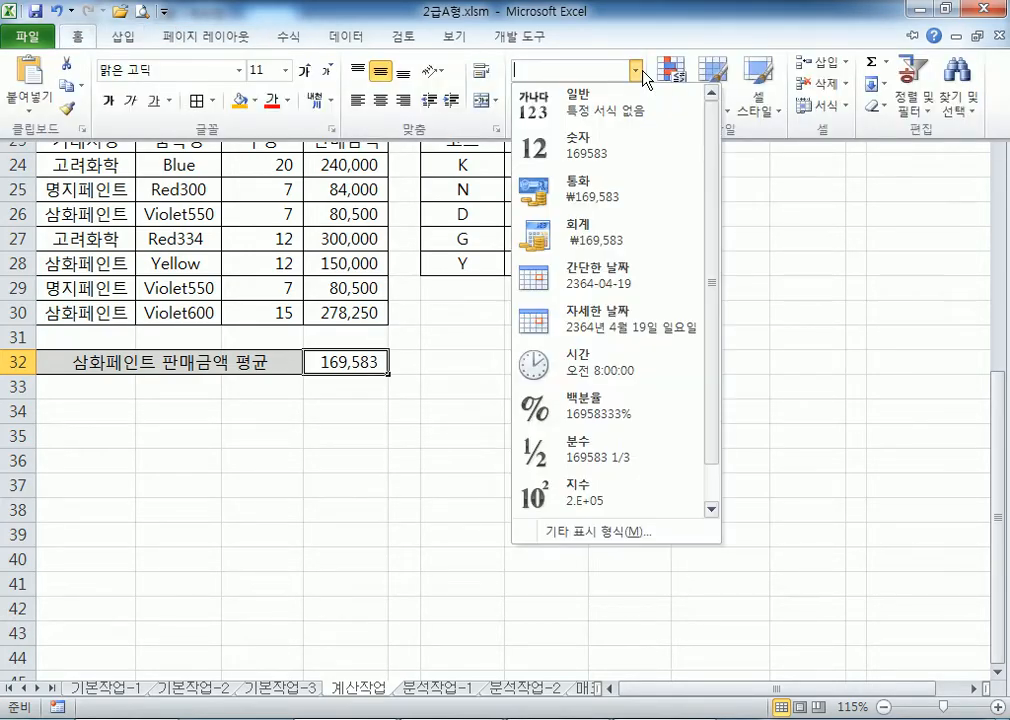
pyautogui.click(600, 105)
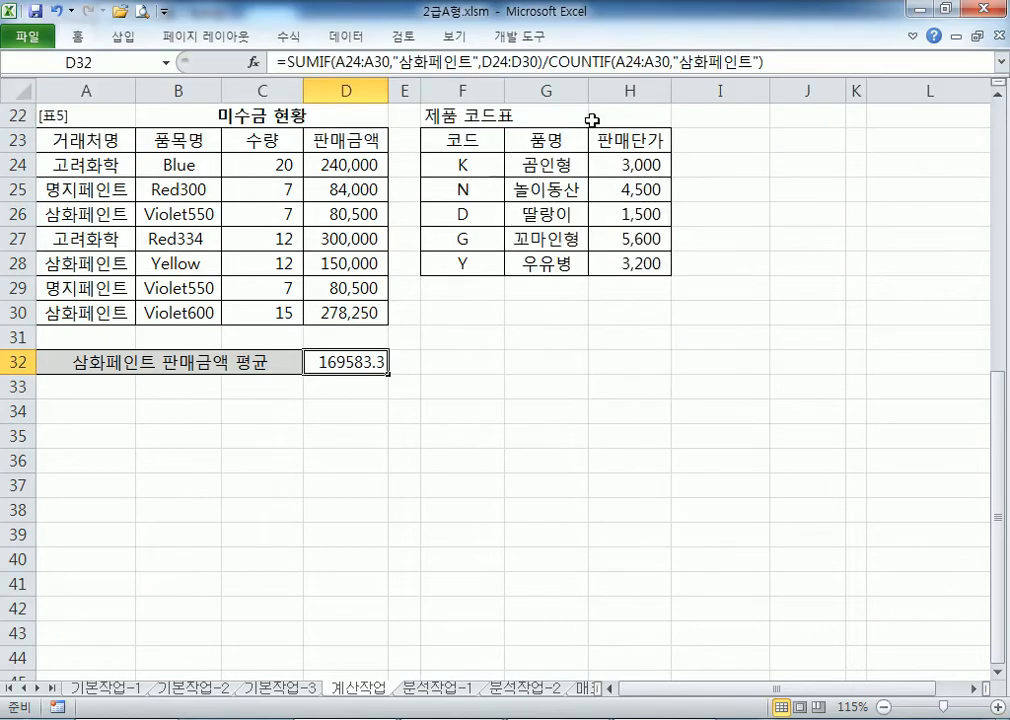
# - Wrap the SUMIF/COUNTIF formula in D32 in an INT function so the average is an integer
pyautogui.doubleClick(318, 364)
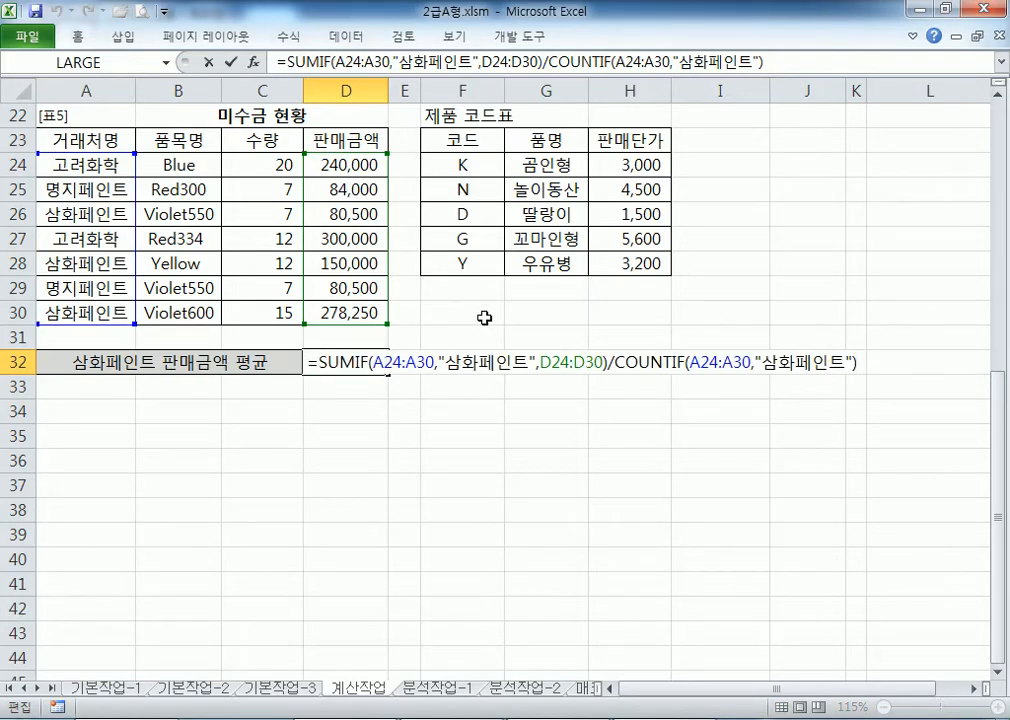
pyautogui.write('ㅑㅜ')
pyautogui.press('BackSpace')
pyautogui.press('BackSpace')
pyautogui.write('INT(')
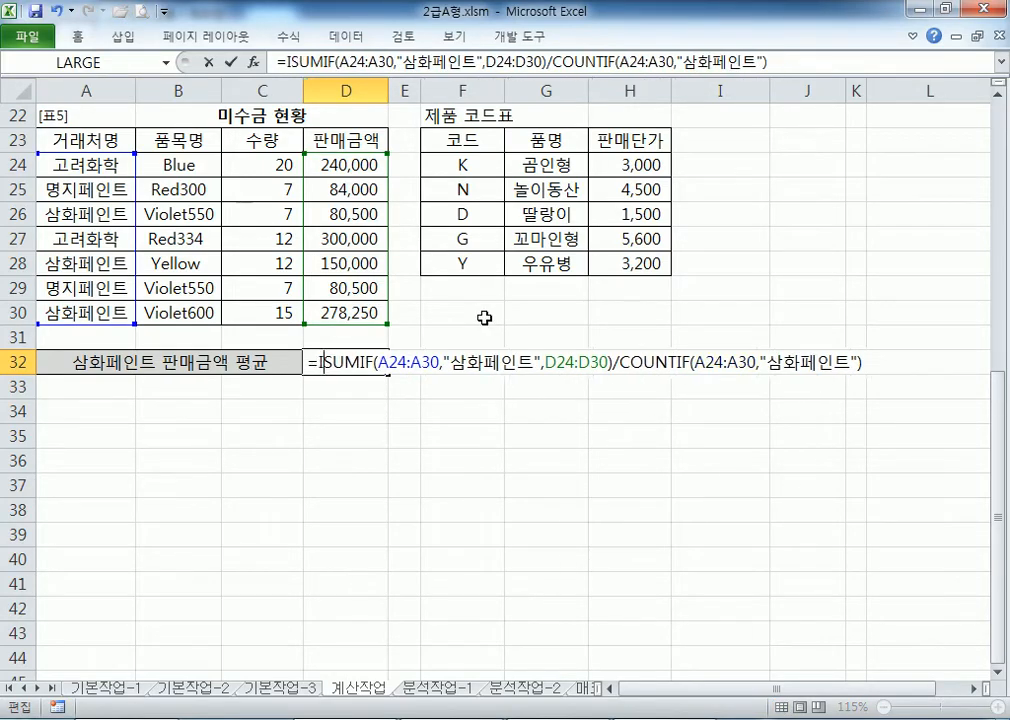
pyautogui.write(')')
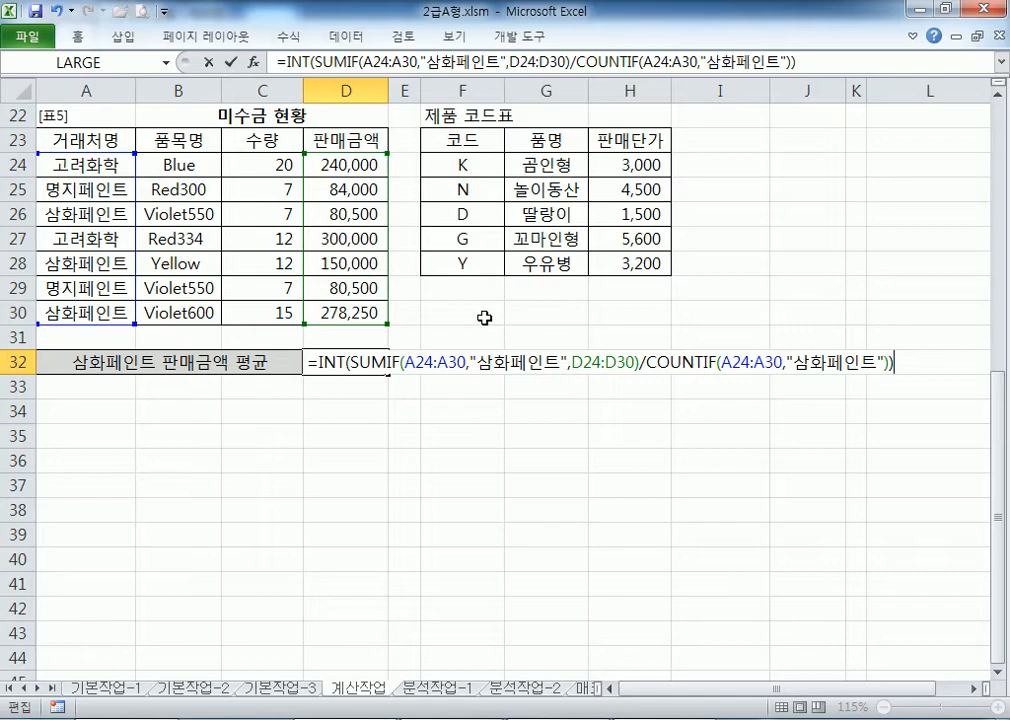
pyautogui.press('Return')
pyautogui.press('Up')
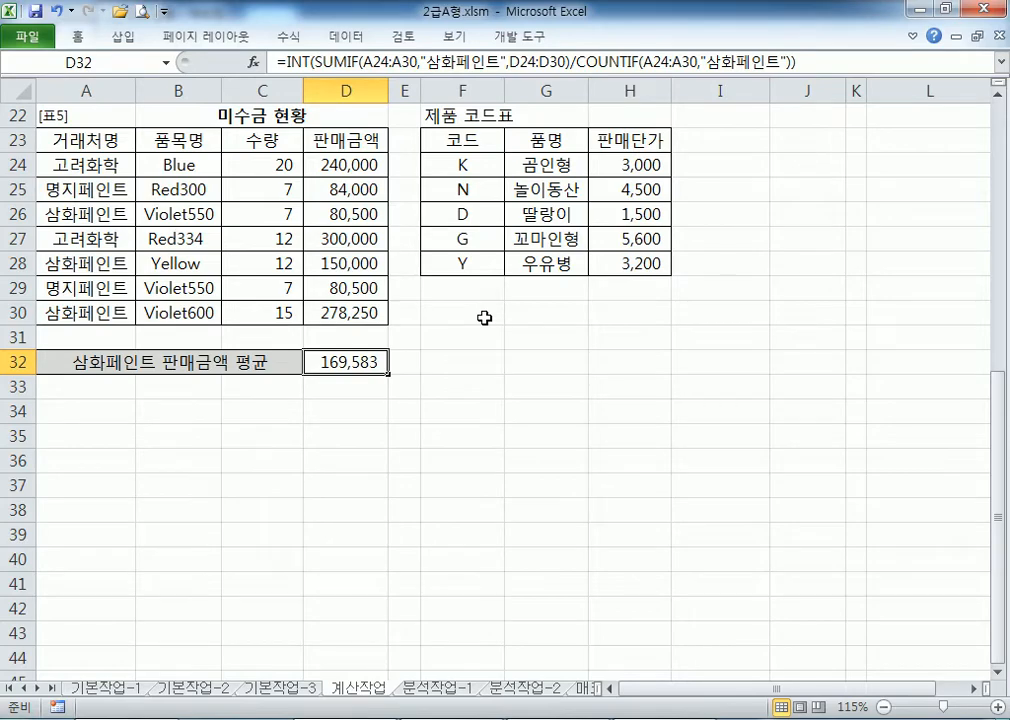
# - Copy the complete D32 formula into the Notepad notes below the COUNTIF syntax, separated by a blank line
pyautogui.moveTo(818, 63); pyautogui.dragTo(218, 66)
pyautogui.hotkey('ctrl', 'c')
pyautogui.hotkey('alt', 'Tab')
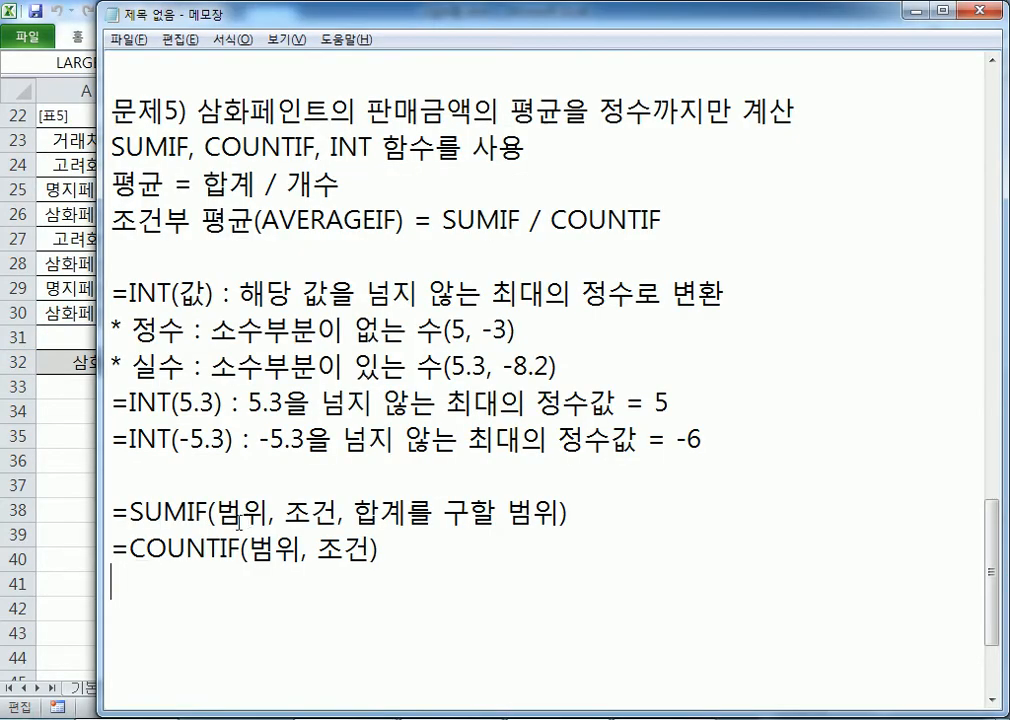
pyautogui.hotkey('ctrl', 'v')
pyautogui.scroll(-2, 400, 510)
pyautogui.click(399, 340)
pyautogui.press('Return')
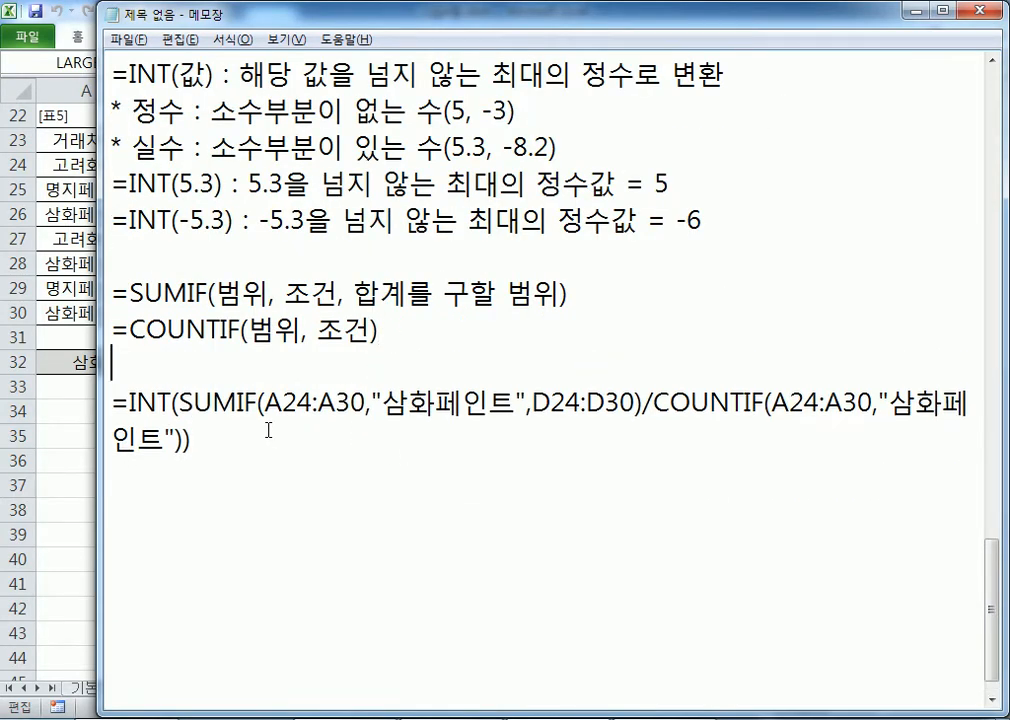
# - Review the noted formula by highlighting its SUMIF part and the 값 argument in the INT syntax
pyautogui.moveTo(178, 402); pyautogui.dragTo(640, 402)
pyautogui.click(648, 402)
pyautogui.scroll(1, 251, 310)
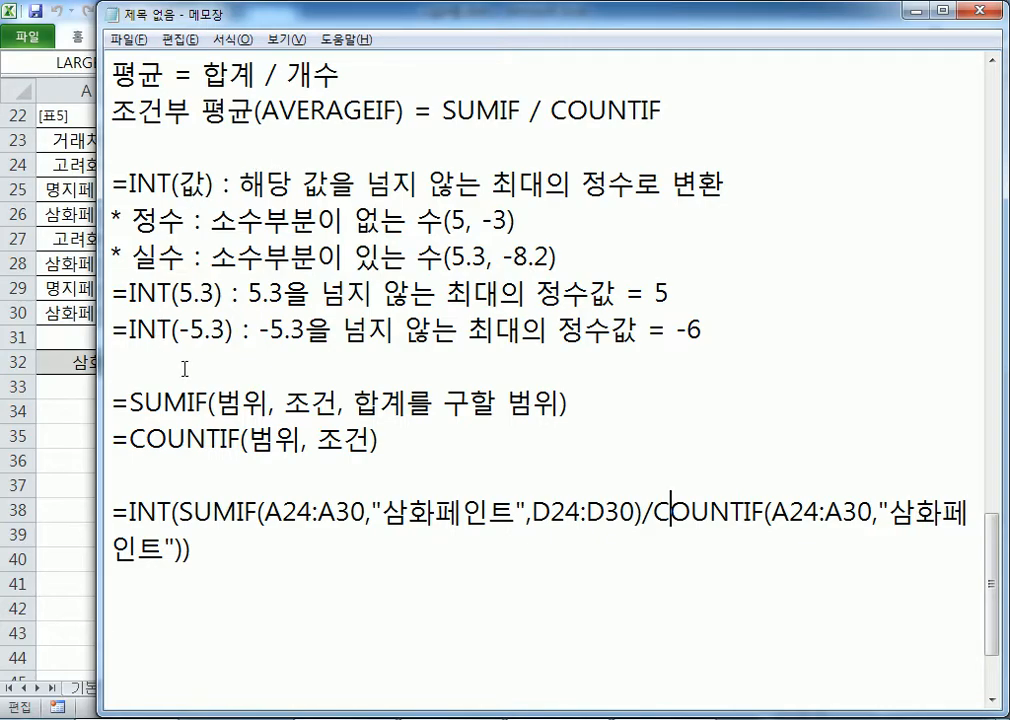
pyautogui.doubleClick(192, 183)
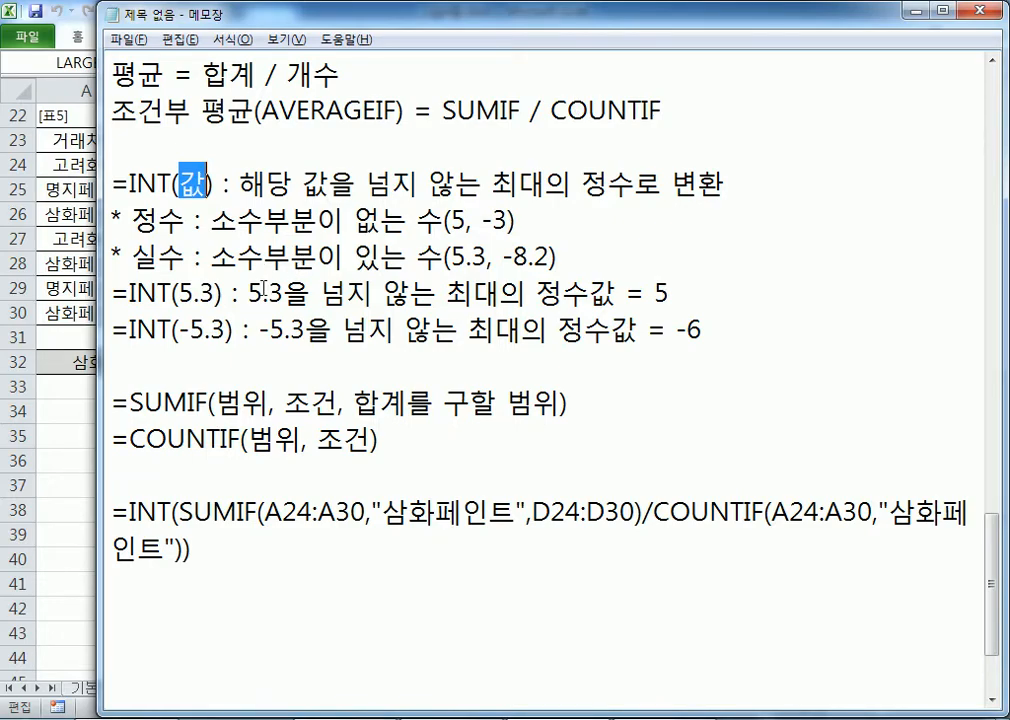
pyautogui.click(372, 566)
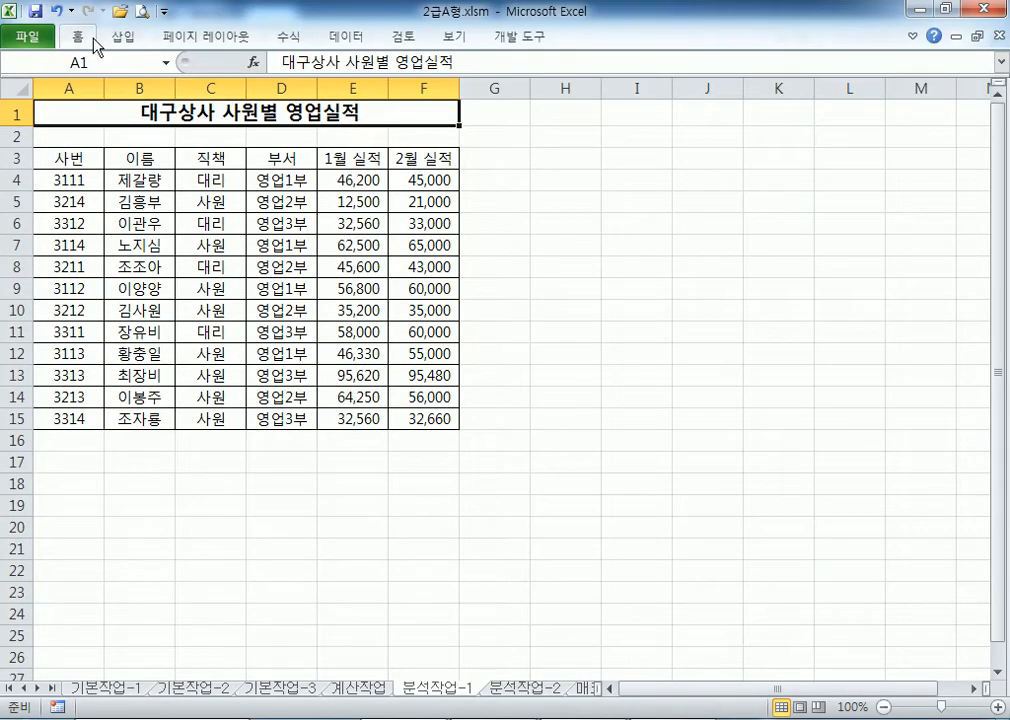
# - In Excel's sheet 분석작업-1, sort the 대구상사 사원별 영업실적 table by 부서 in ascending order
pyautogui.doubleClick(357, 39)
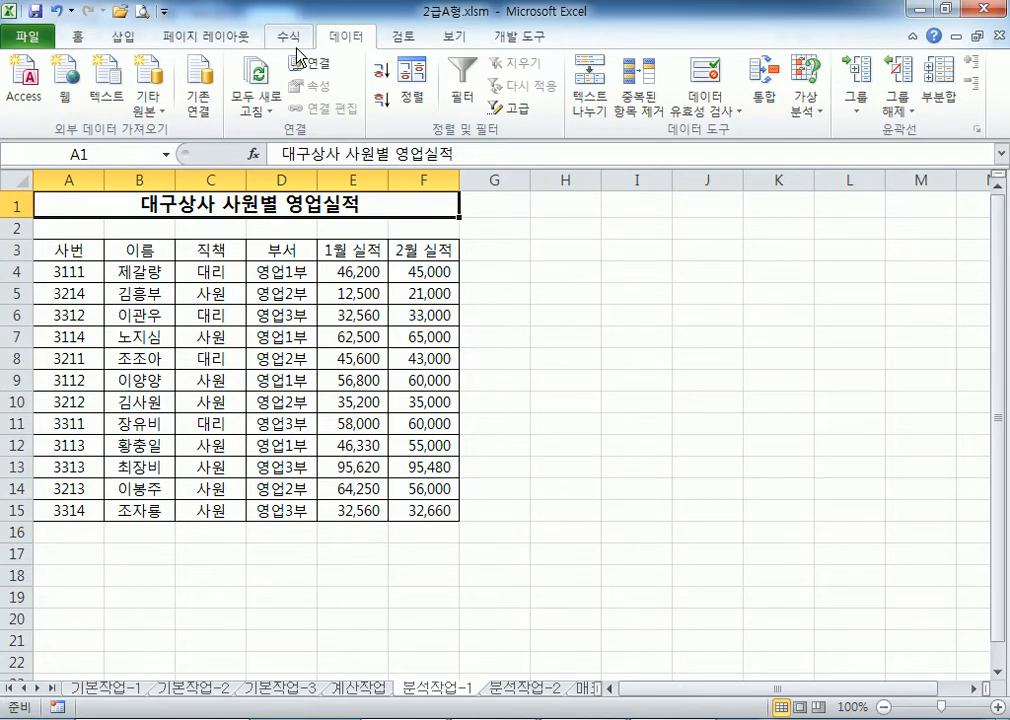
pyautogui.click(265, 322)
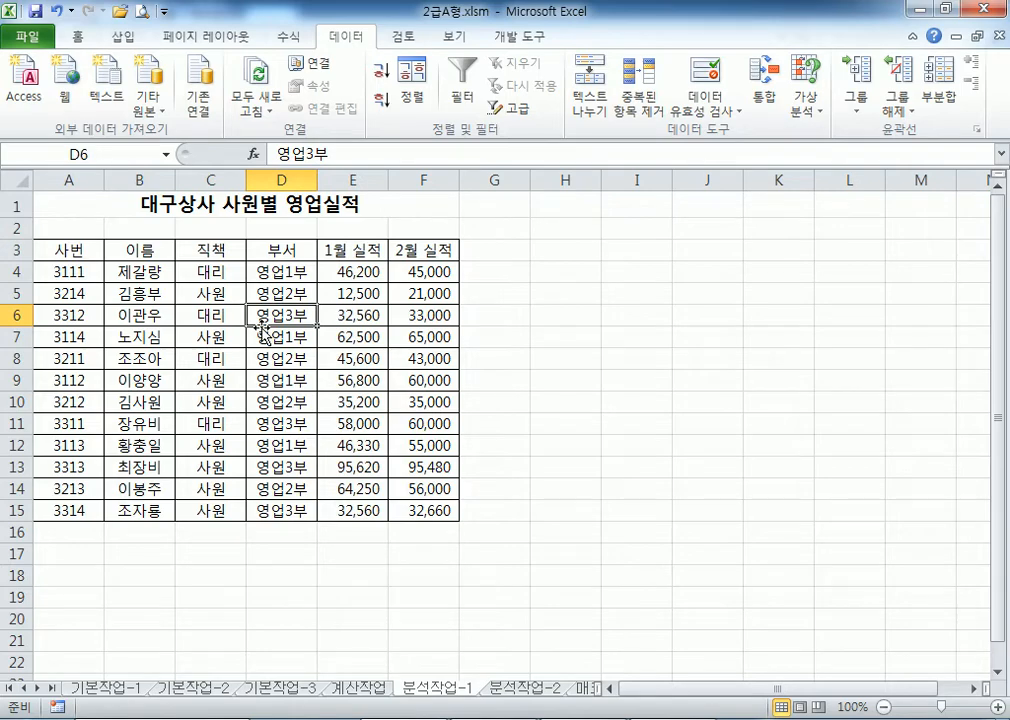
pyautogui.click(271, 269)
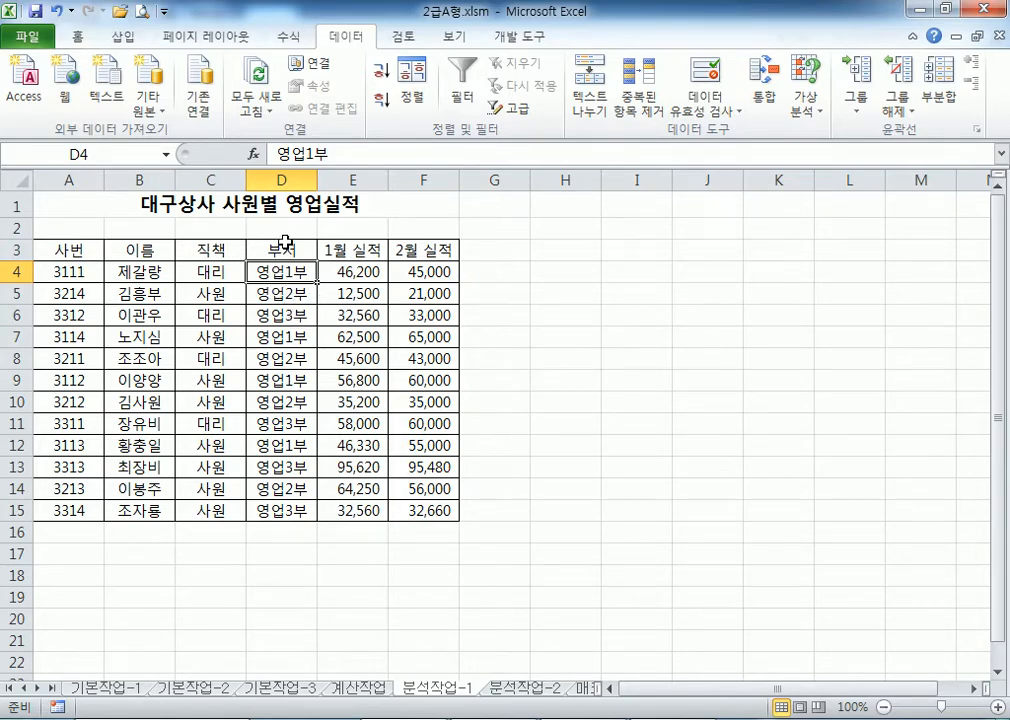
pyautogui.click(381, 72)
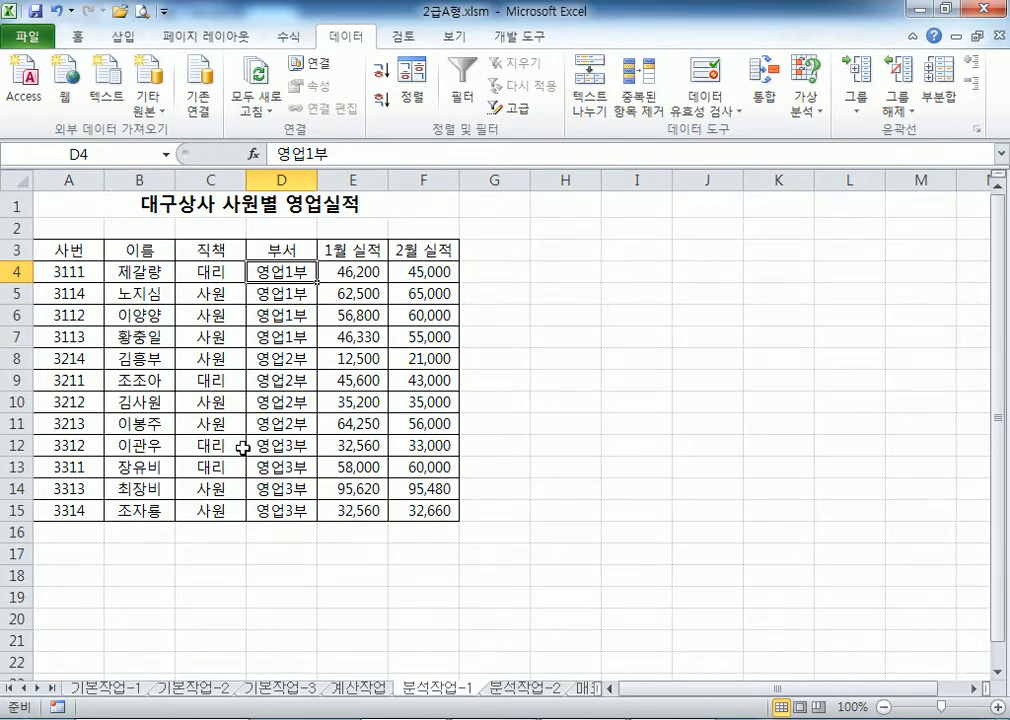
# - Add a subtotal grouped by 부서 using 합계 for 1월 실적 and 2월 실적
pyautogui.click(943, 92)
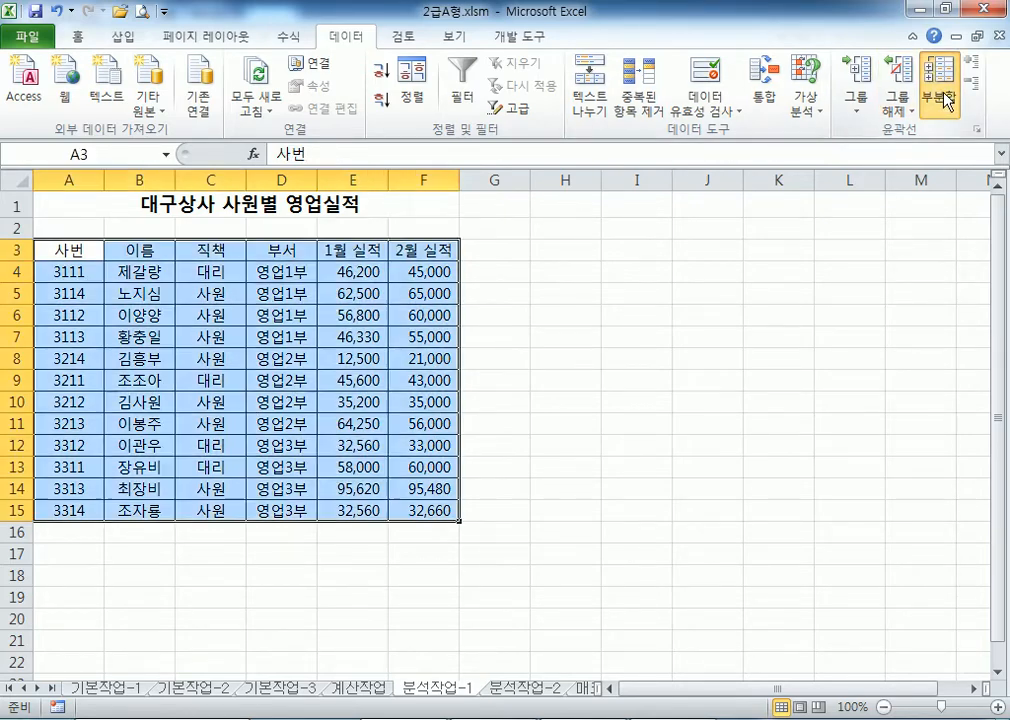
pyautogui.moveTo(559, 124); pyautogui.dragTo(669, 114)
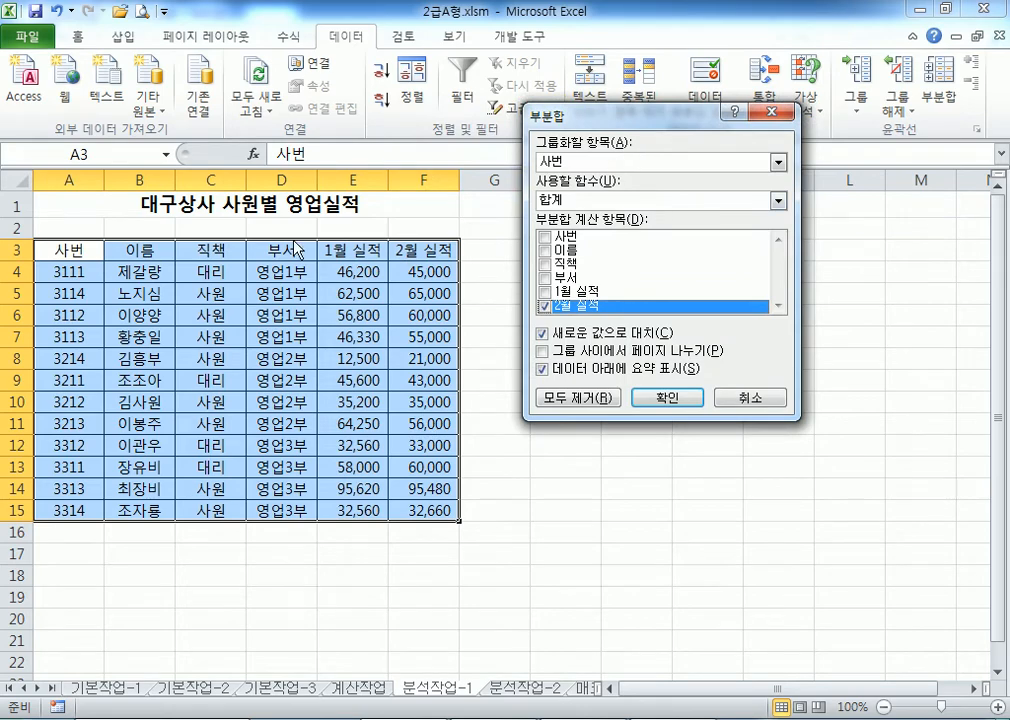
pyautogui.click(618, 161)
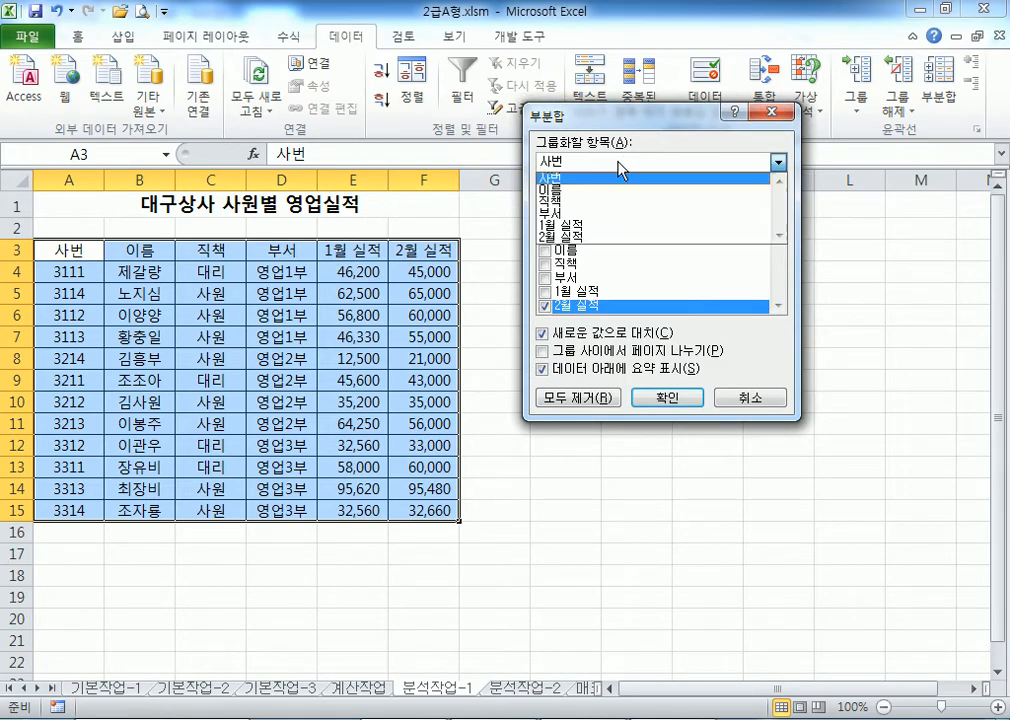
pyautogui.click(575, 212)
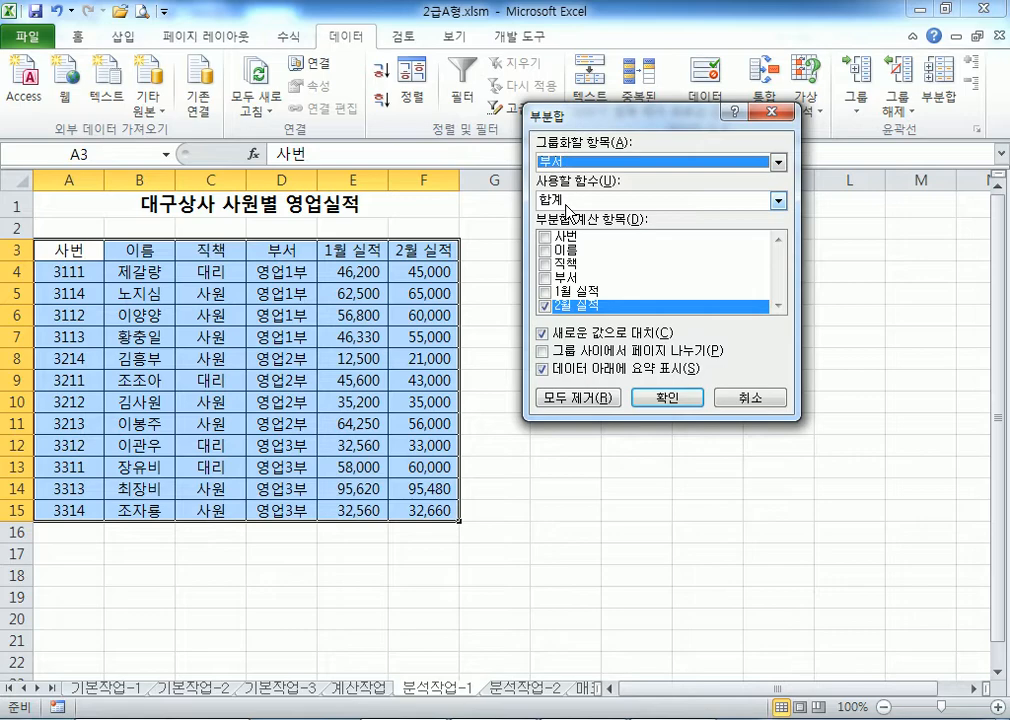
pyautogui.click(578, 292)
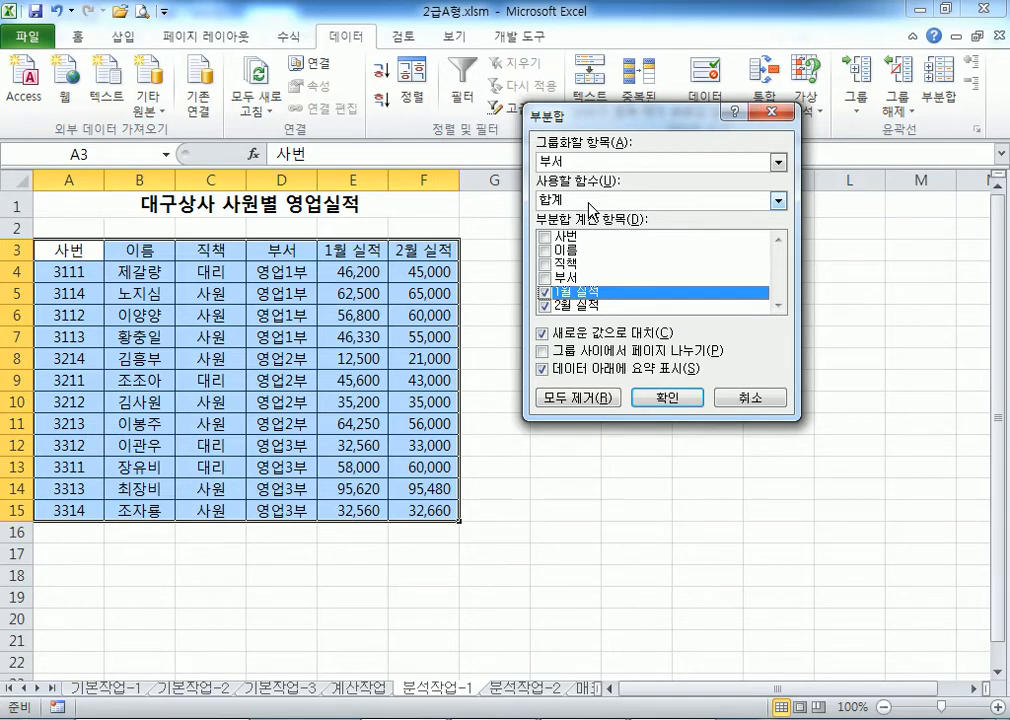
pyautogui.click(667, 397)
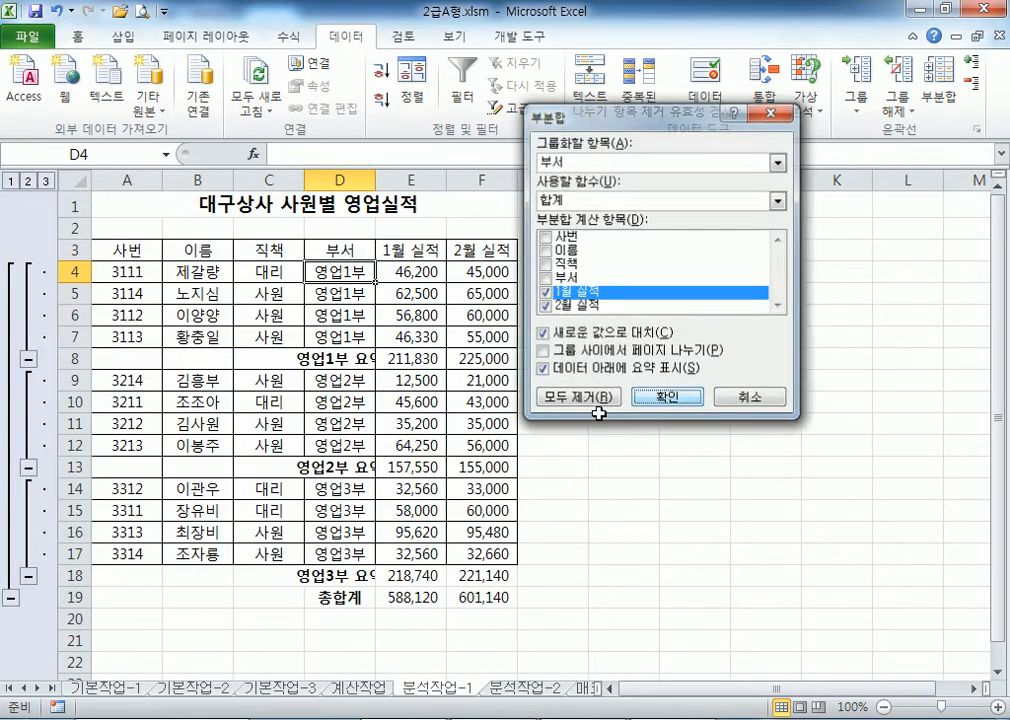
# - Add a second subtotal by 부서 using 최소값 for 1월 실적 and 2월 실적, with 새로운 값으로 대치 turned off
pyautogui.click(938, 103)
pyautogui.click(580, 200)
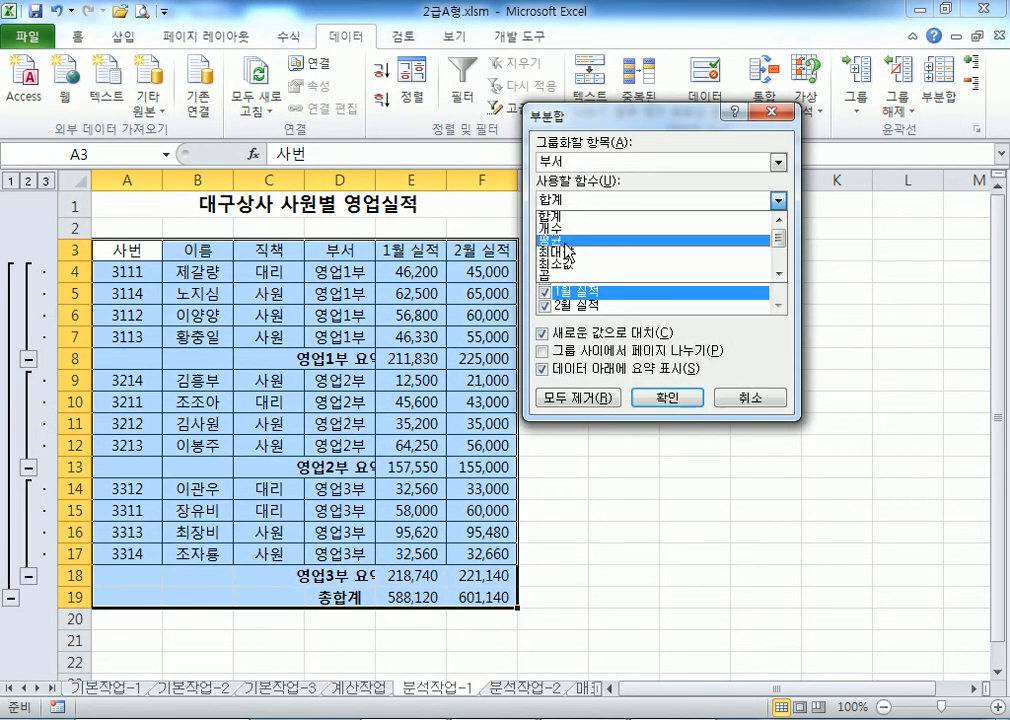
pyautogui.click(560, 264)
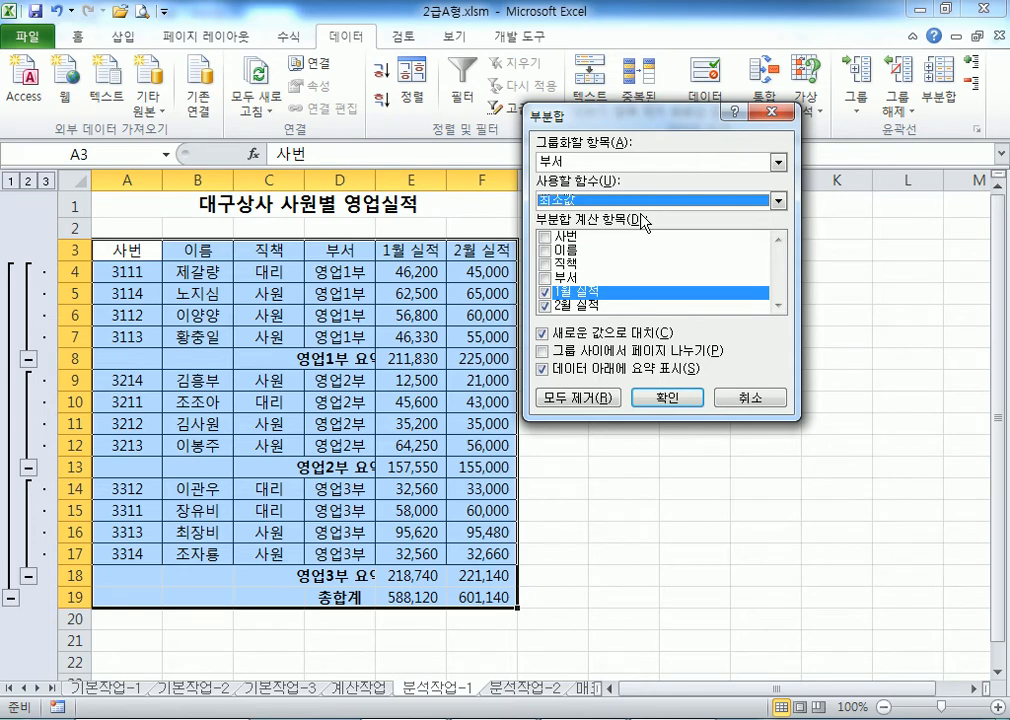
pyautogui.click(543, 334)
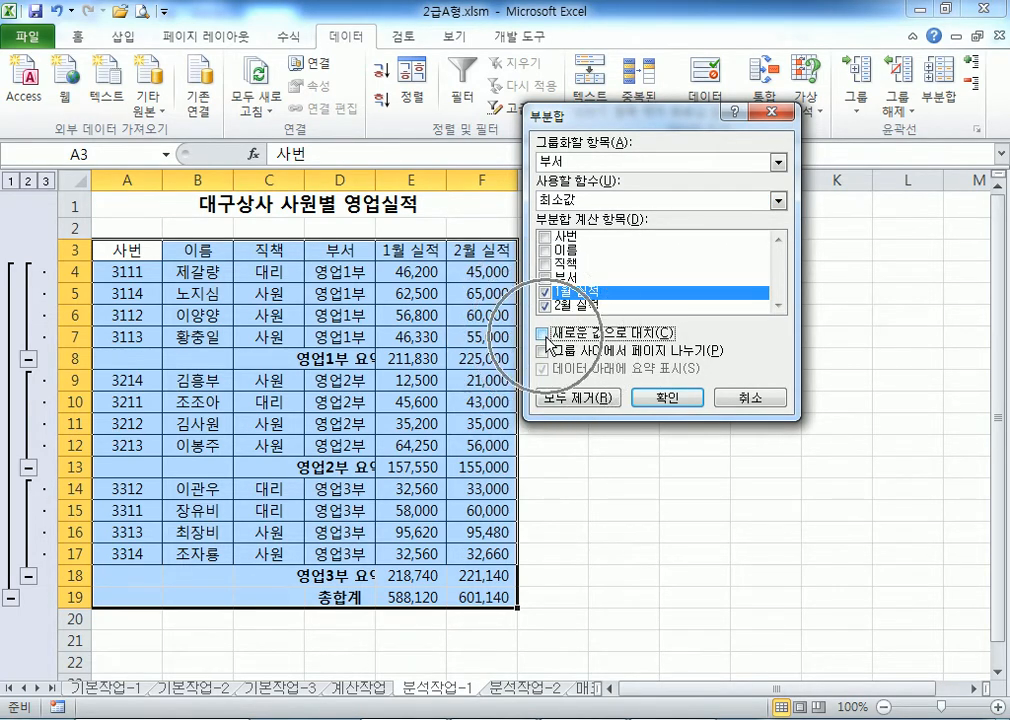
pyautogui.click(667, 397)
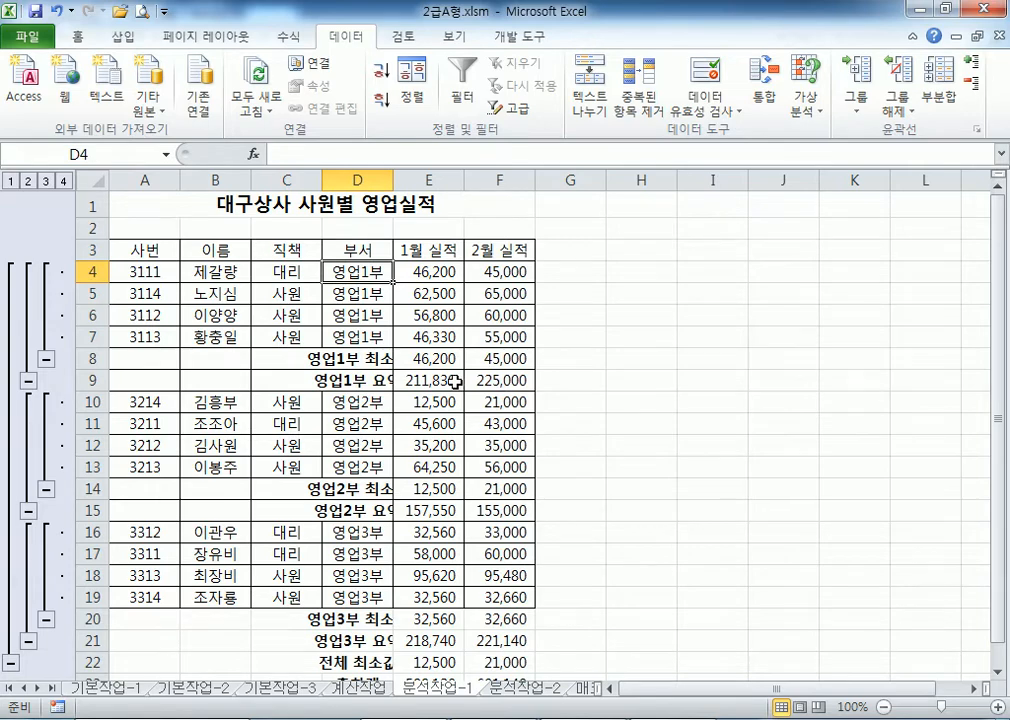
# - Auto-fit column D to its subtotal labels and look over the minimum and total rows
pyautogui.scroll(-2, 455, 381)
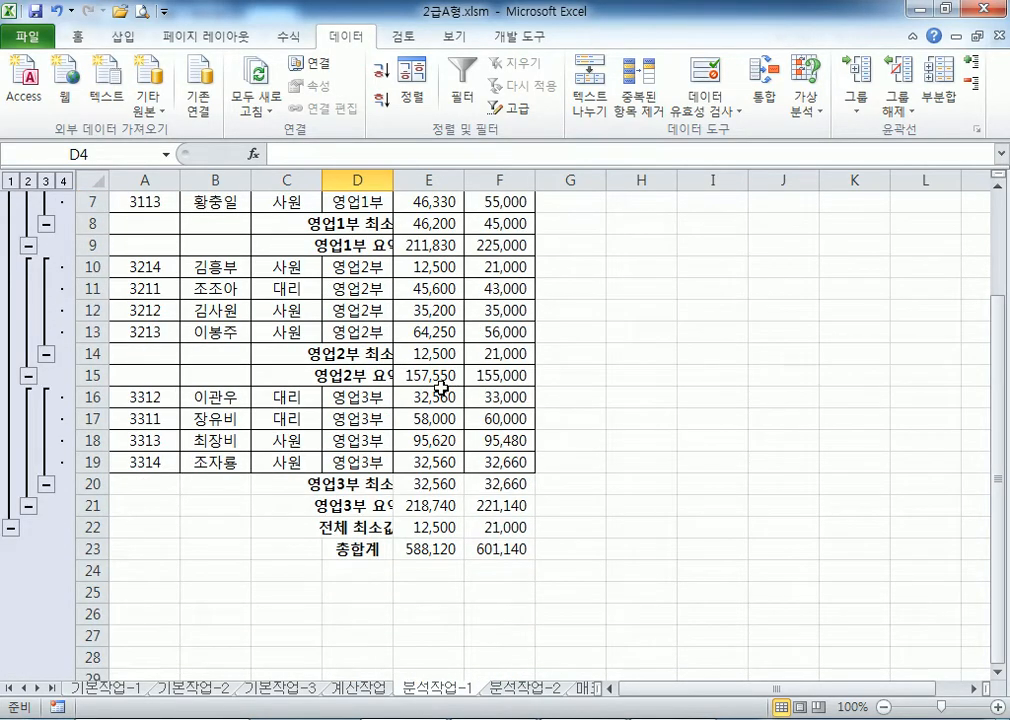
pyautogui.scroll(2, 380, 320)
pyautogui.click(379, 357)
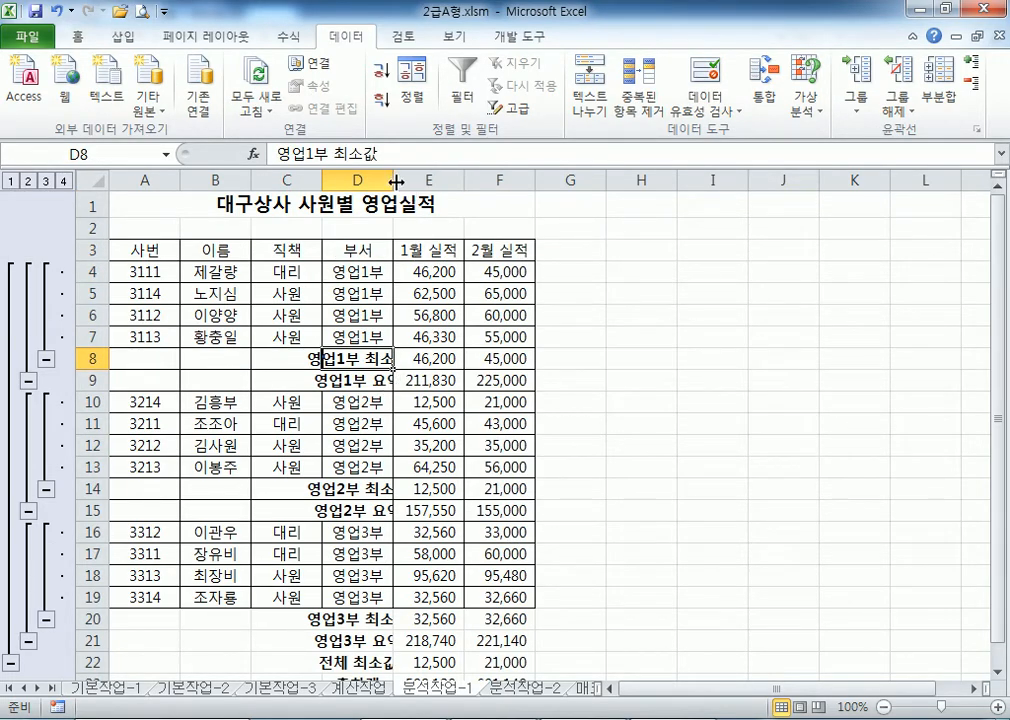
pyautogui.doubleClick(393, 178)
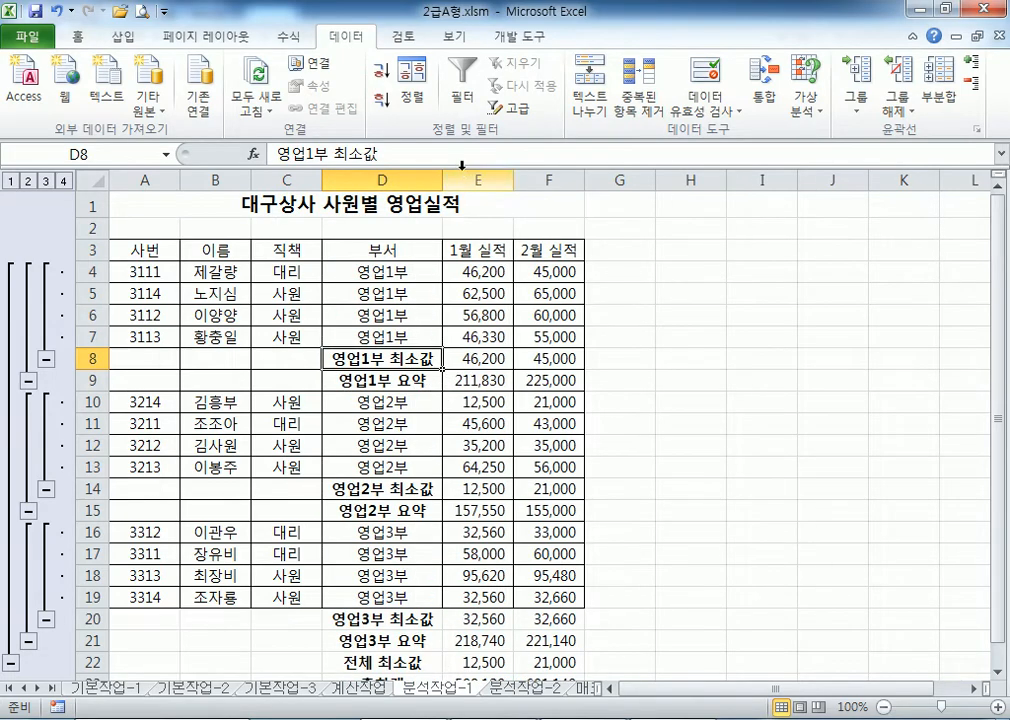
pyautogui.moveTo(442, 178); pyautogui.dragTo(413, 178)
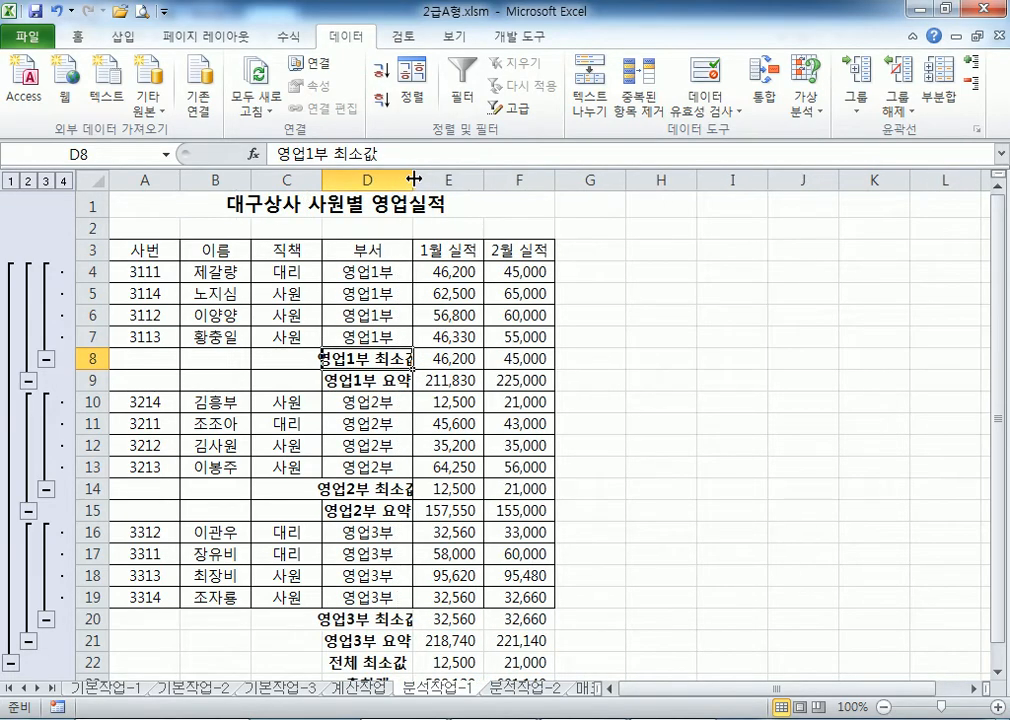
pyautogui.doubleClick(413, 178)
pyautogui.scroll(-2, 358, 382)
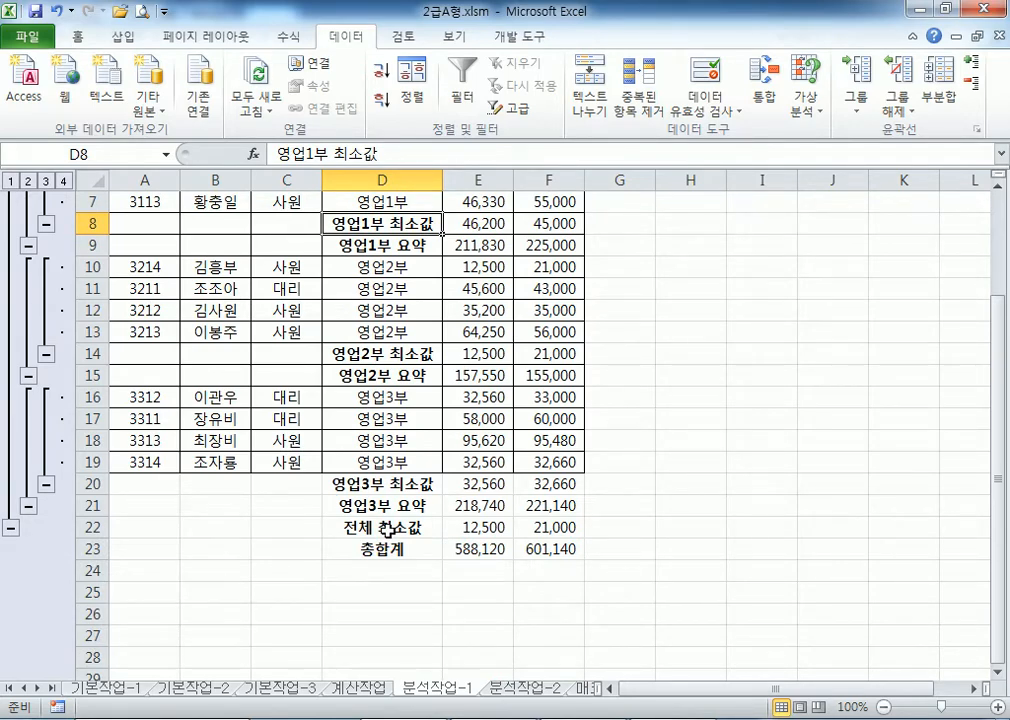
pyautogui.scroll(2, 390, 527)
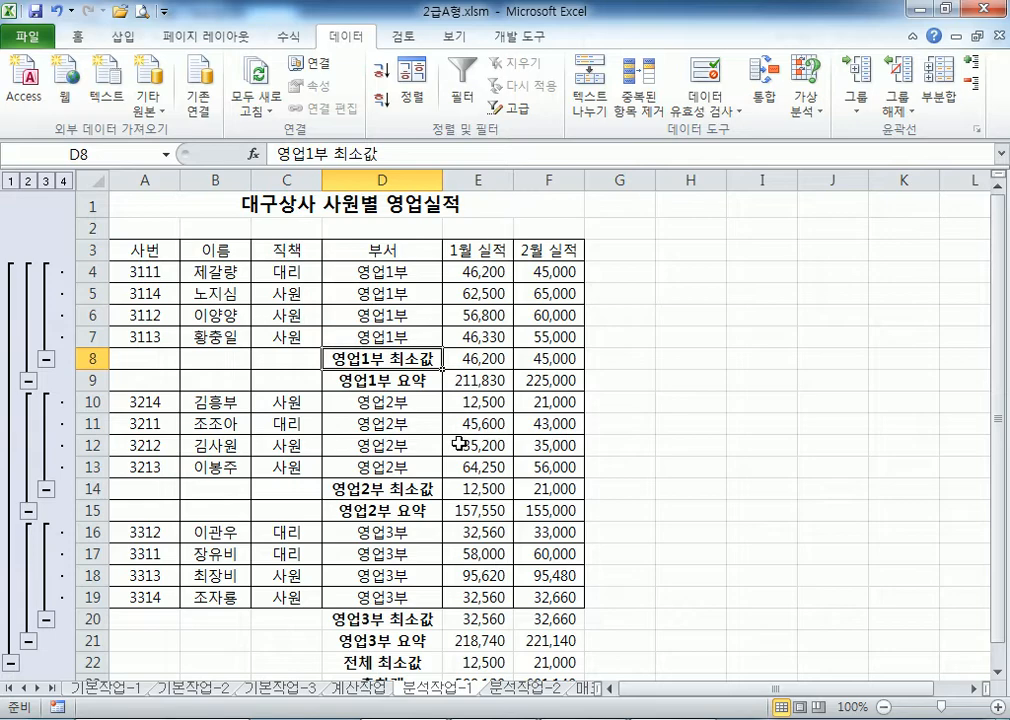
pyautogui.scroll(-2, 462, 413)
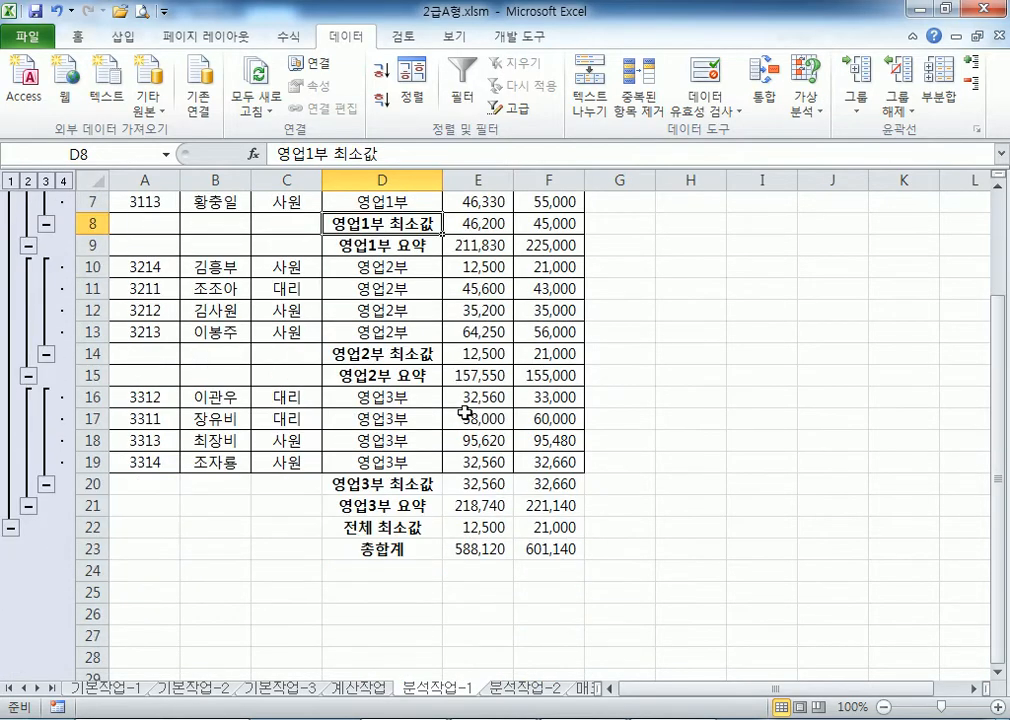
pyautogui.scroll(2, 465, 412)
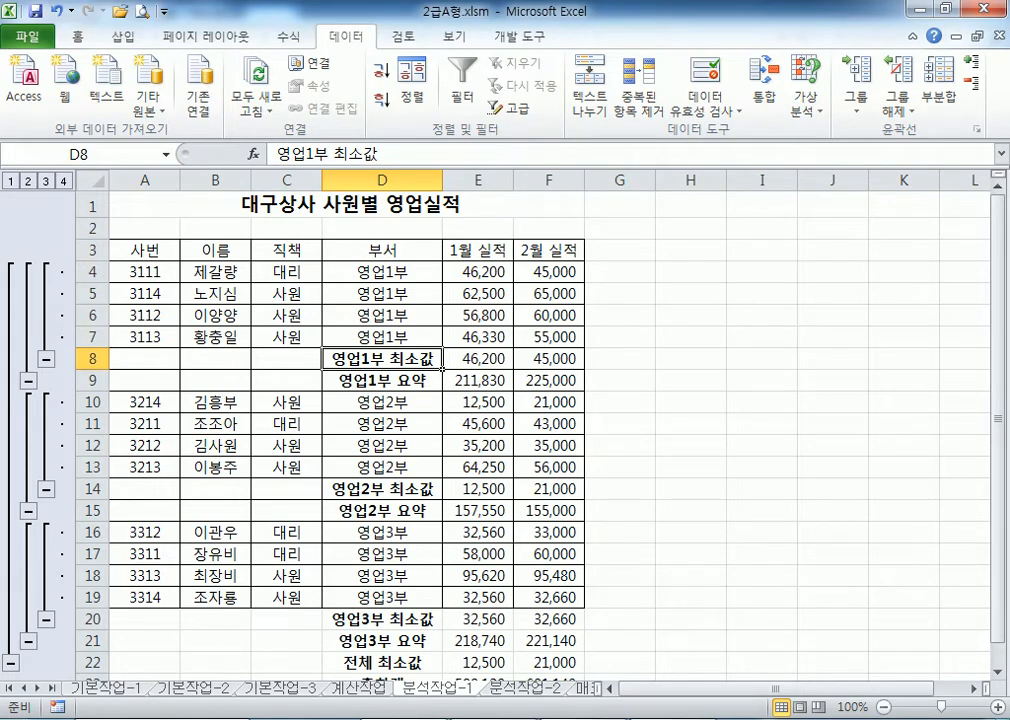
# - In the Notepad notes, make room below the INT formula and add the heading "부분합 문제)"
pyautogui.click(593, 719)
pyautogui.scroll(-2, 594, 517)
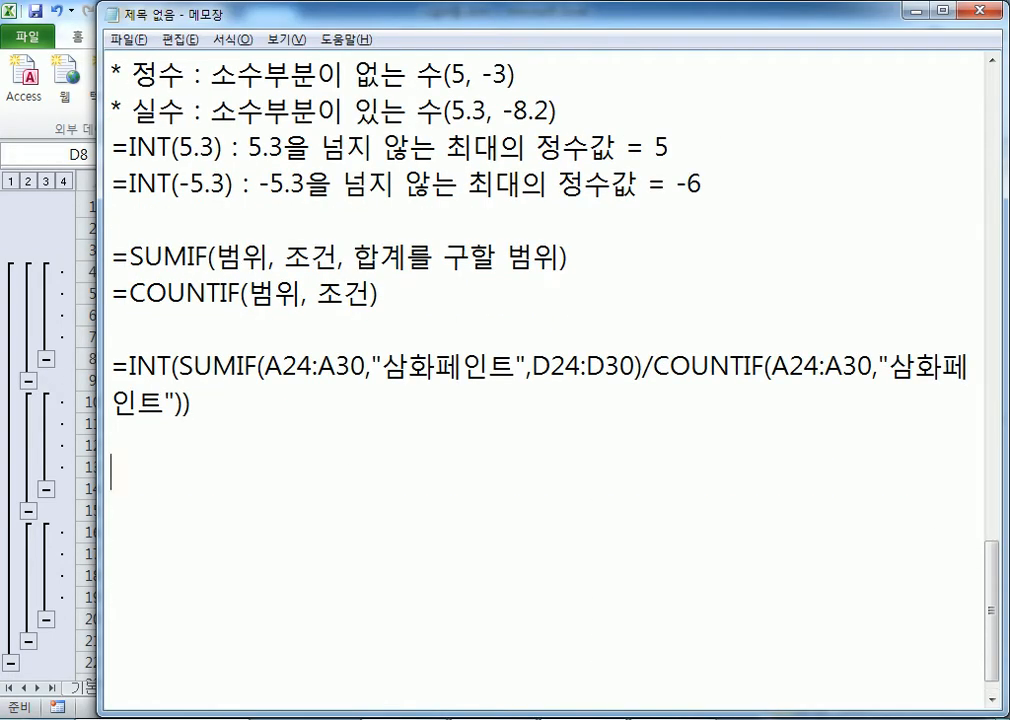
pyautogui.press('Return')
pyautogui.press('Return')
pyautogui.press('Return')
pyautogui.press('Return')
pyautogui.press('Return')
pyautogui.press('Return')
pyautogui.press('Return')
pyautogui.press('Return')
pyautogui.press('Return')
pyautogui.press('Return')
pyautogui.scroll(-1, 772, 520)
pyautogui.click(146, 207)
pyautogui.write('부분합 묶')
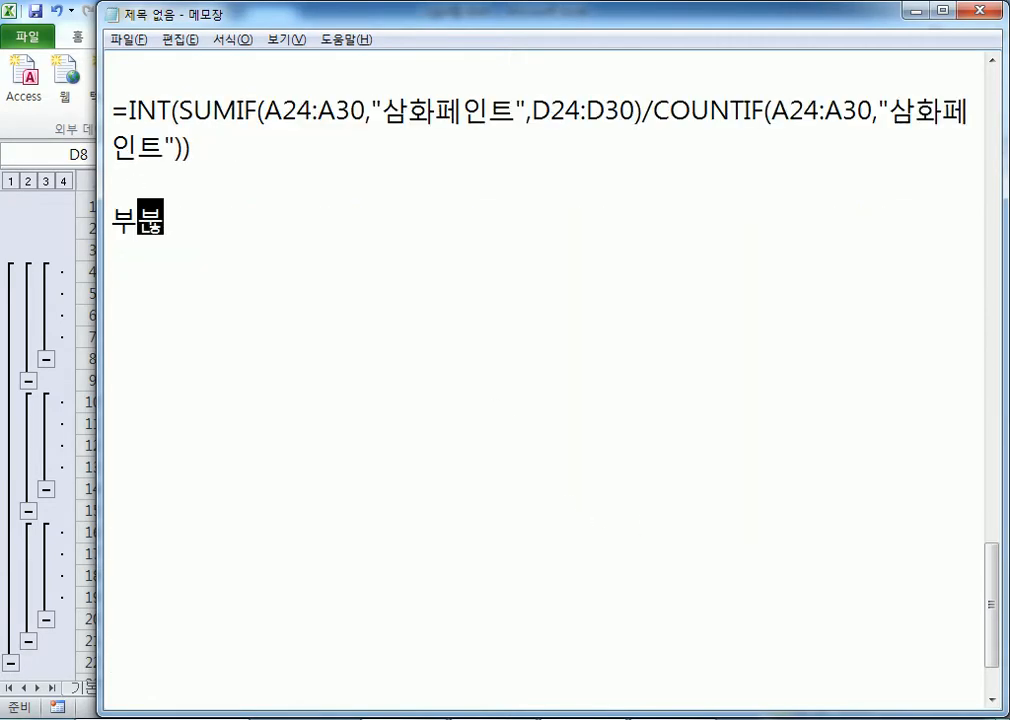
pyautogui.press('BackSpace')
pyautogui.write('문제)')
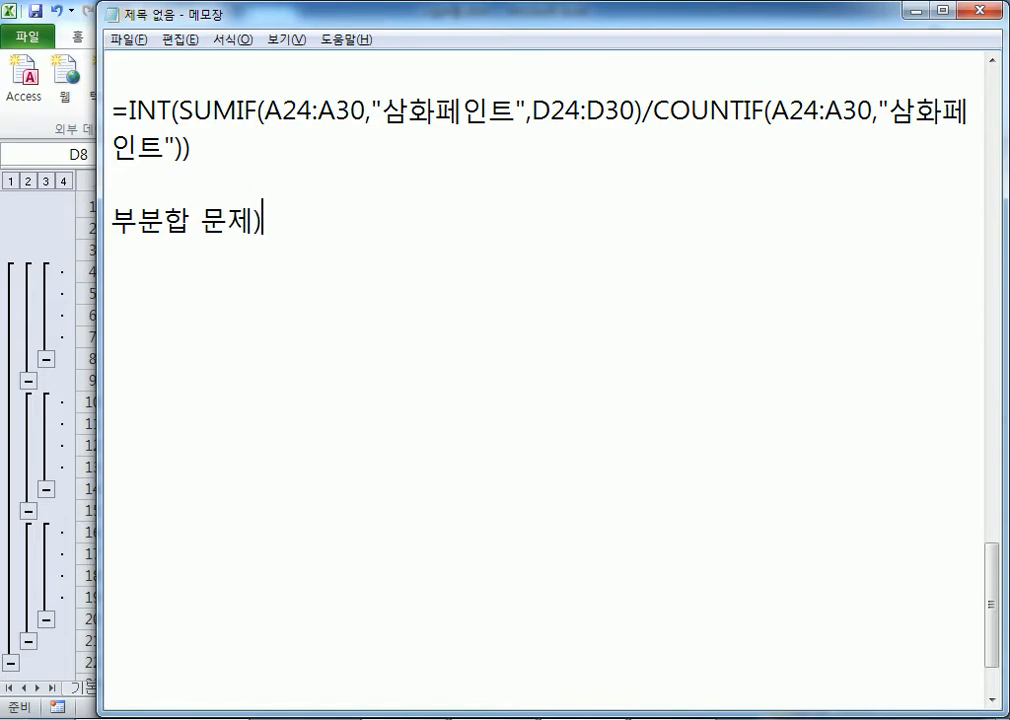
# - Below the "부분합 문제)" heading, start a new note line with "정렬 > 부분합 > "
pyautogui.press('Return')
pyautogui.write('ㄱ')
pyautogui.press('BackSpace')
pyautogui.write('정렬')
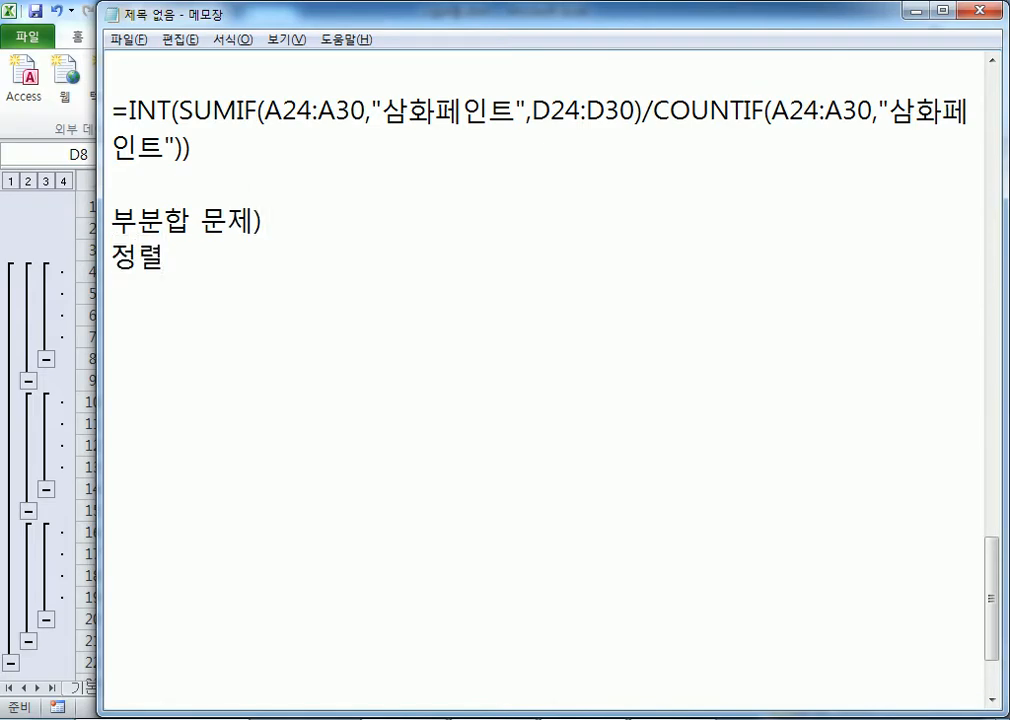
pyautogui.write('ㅡ')
pyautogui.press('BackSpace')
pyautogui.press('BackSpace')
pyautogui.write('ㄹㅡ')
pyautogui.press('BackSpace')
pyautogui.press('BackSpace')
pyautogui.press('BackSpace')
pyautogui.write('ㄹㅕㄹ')
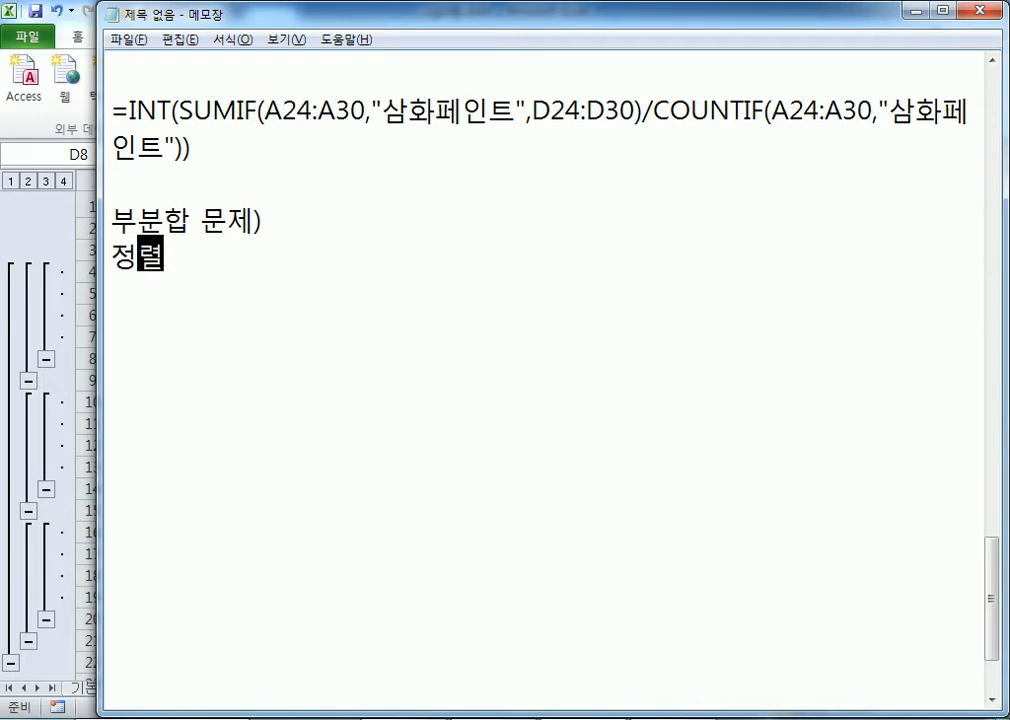
pyautogui.write('ㅡ')
pyautogui.press('BackSpace')
pyautogui.press('BackSpace')
pyautogui.press('BackSpace')
pyautogui.write('ㄹㅕㄹ,')
pyautogui.press('BackSpace')
pyautogui.press('BackSpace')
pyautogui.write('> ㅂㅜㅠㅂ')
pyautogui.press('BackSpace')
pyautogui.press('BackSpace')
pyautogui.write('ㅂ')
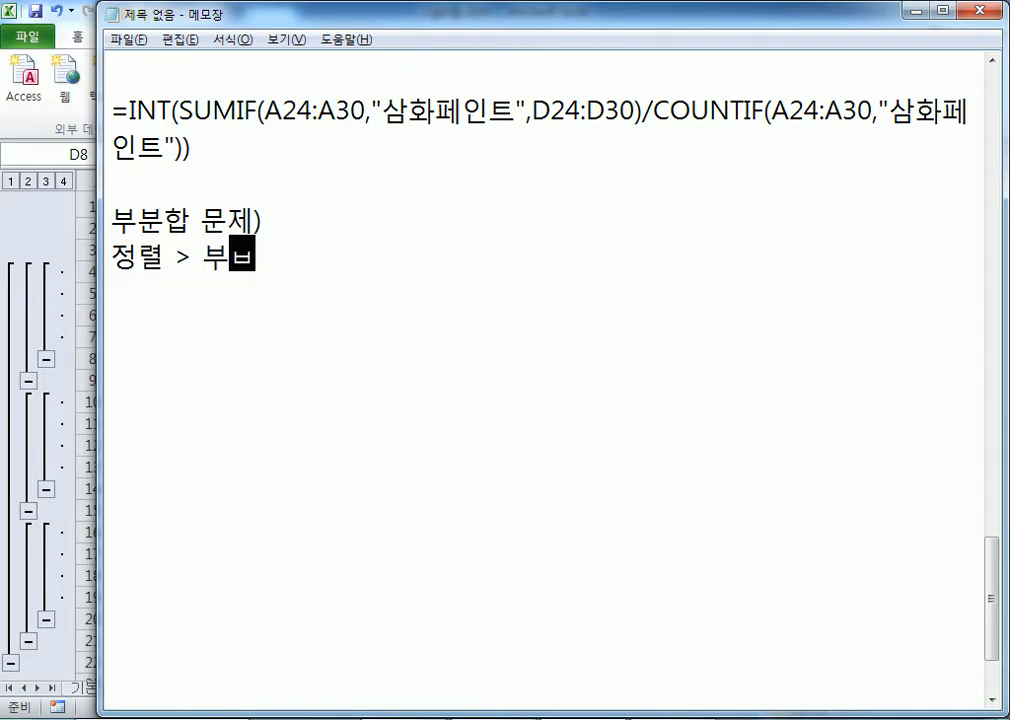
pyautogui.write('ㅜㄴㅎㅏㅂ > ')
# - Complete the sorting note line with "그룹화할 항목에 정렬기준 항목을 선택" and begin a new line
pyautogui.write('ㄱㅡㄹㅜㅂㅎㅘ')
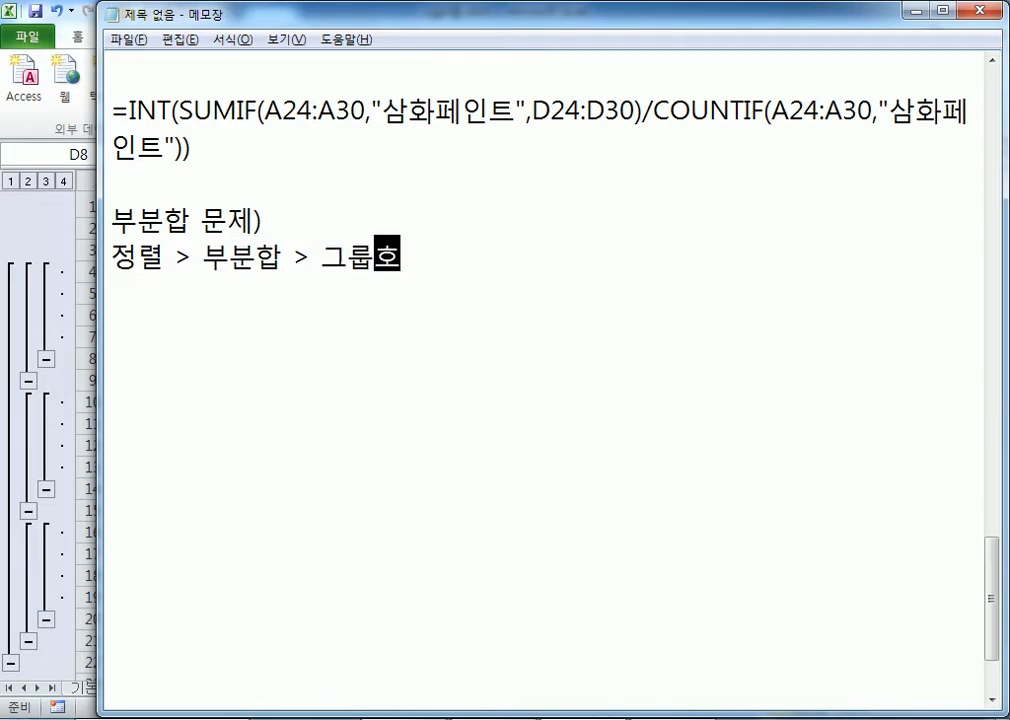
pyautogui.write('항목에')
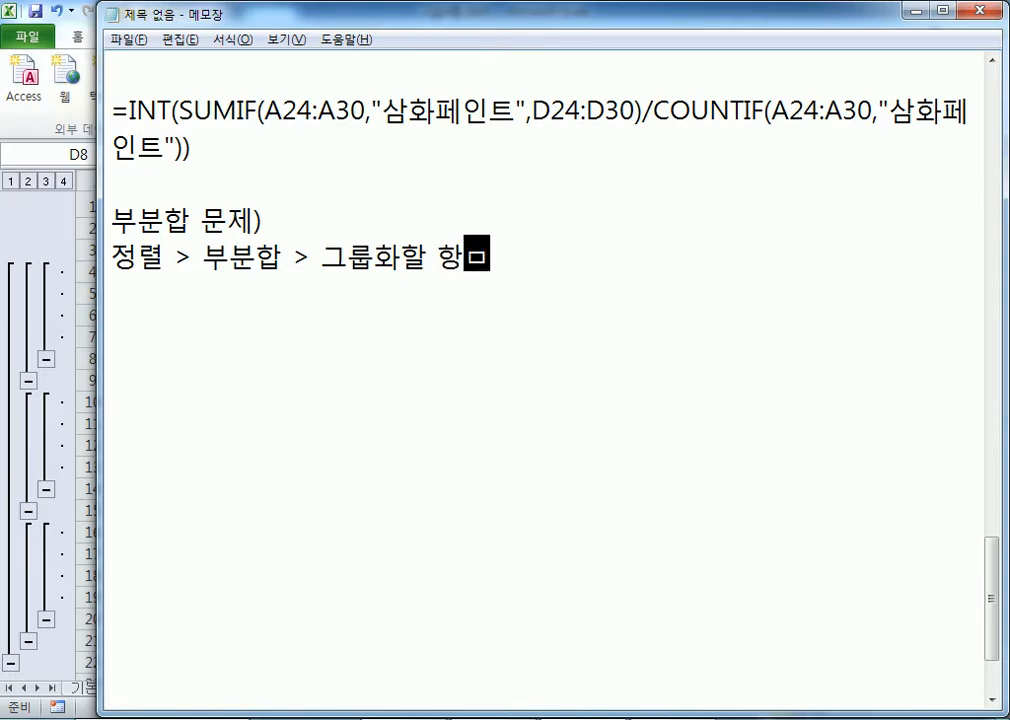
pyautogui.write(' 정렬깃')
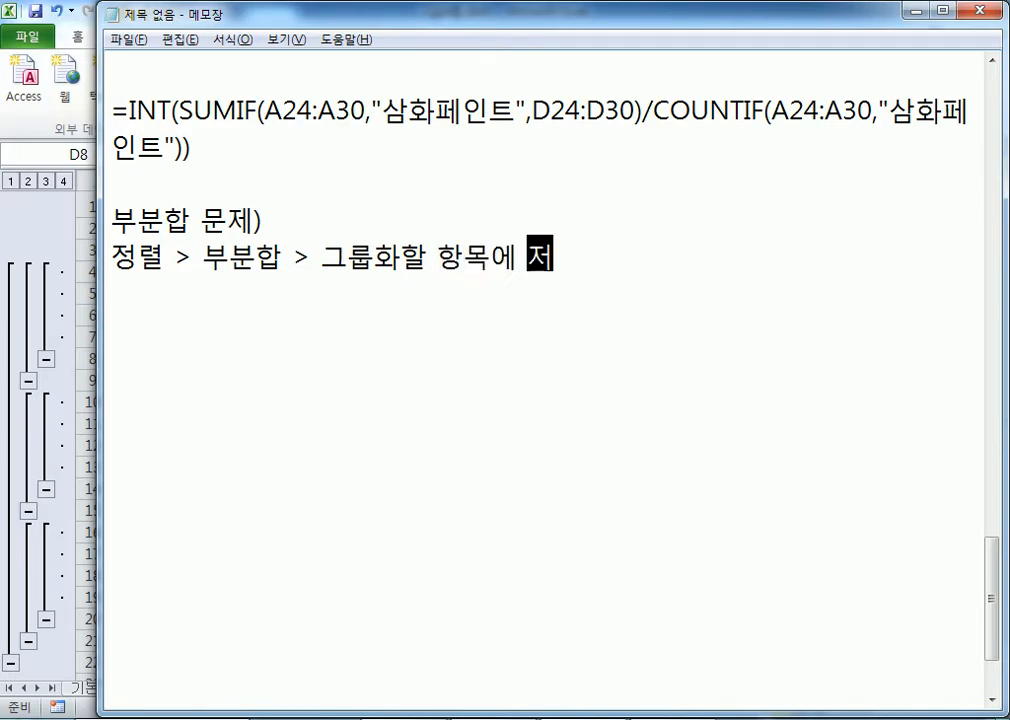
pyautogui.write('준')
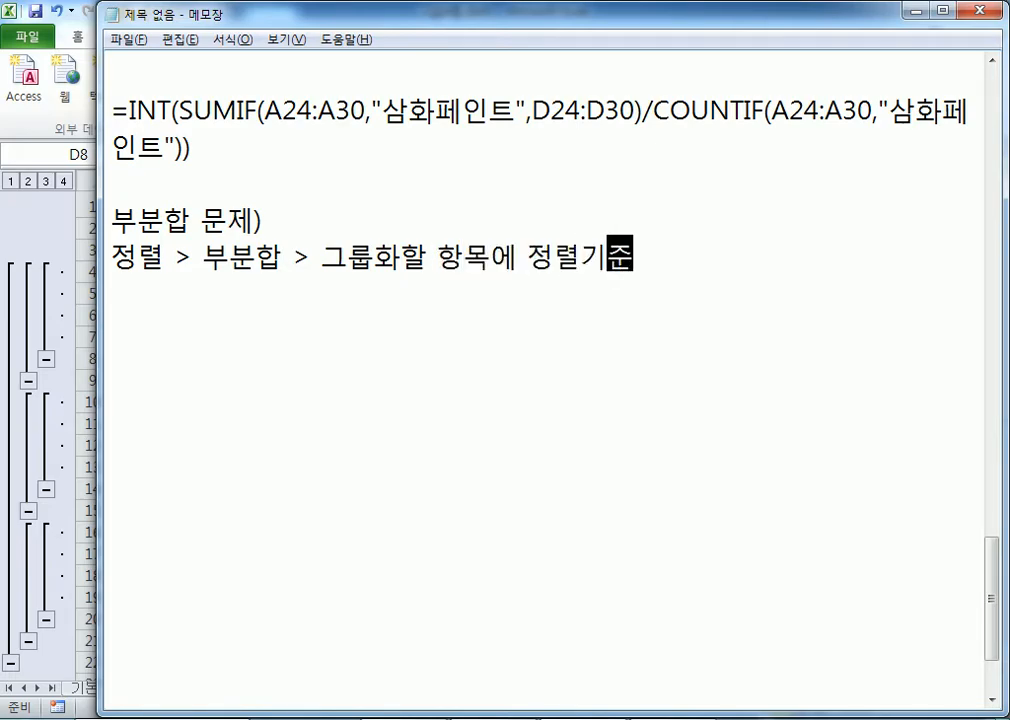
pyautogui.write(' 항ㅁ목')
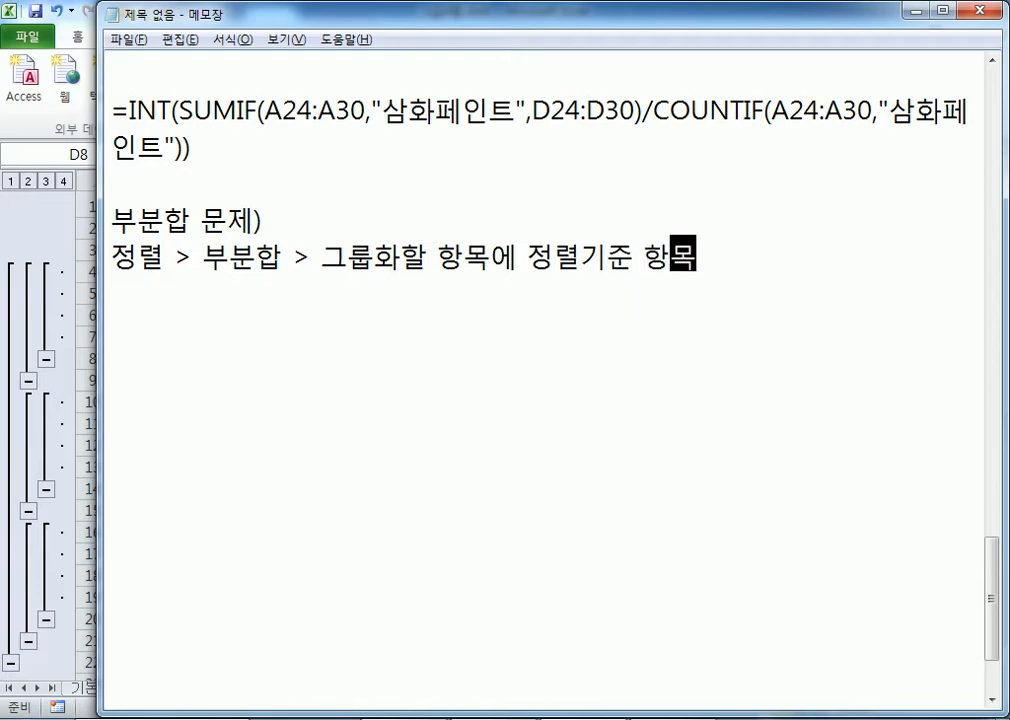
pyautogui.write('을 선택')
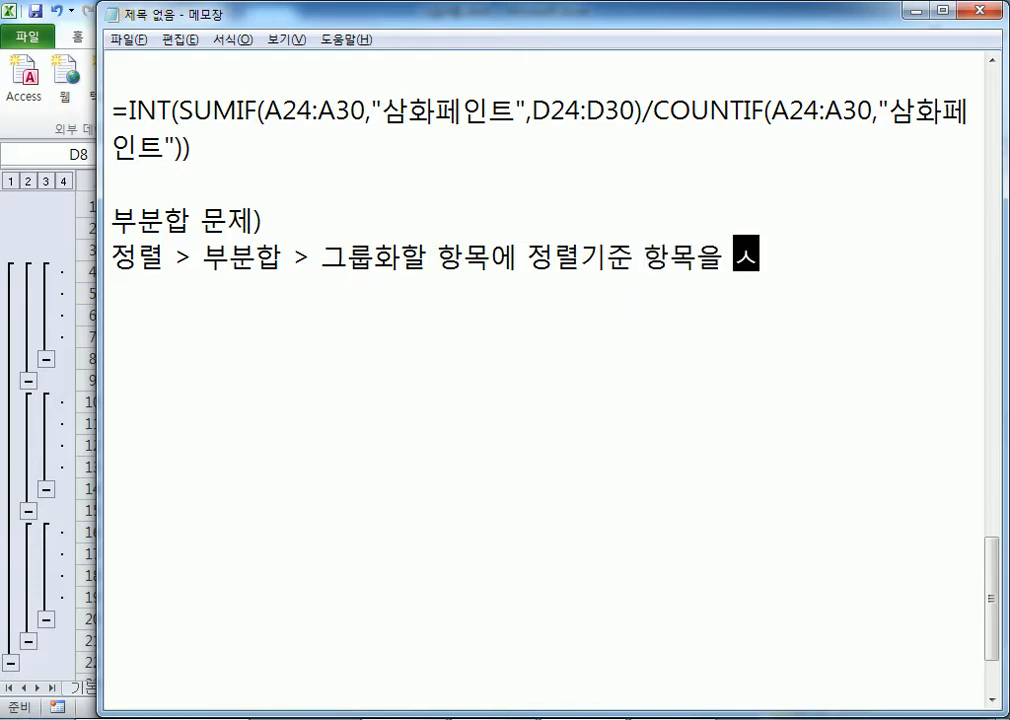
pyautogui.press('Return')
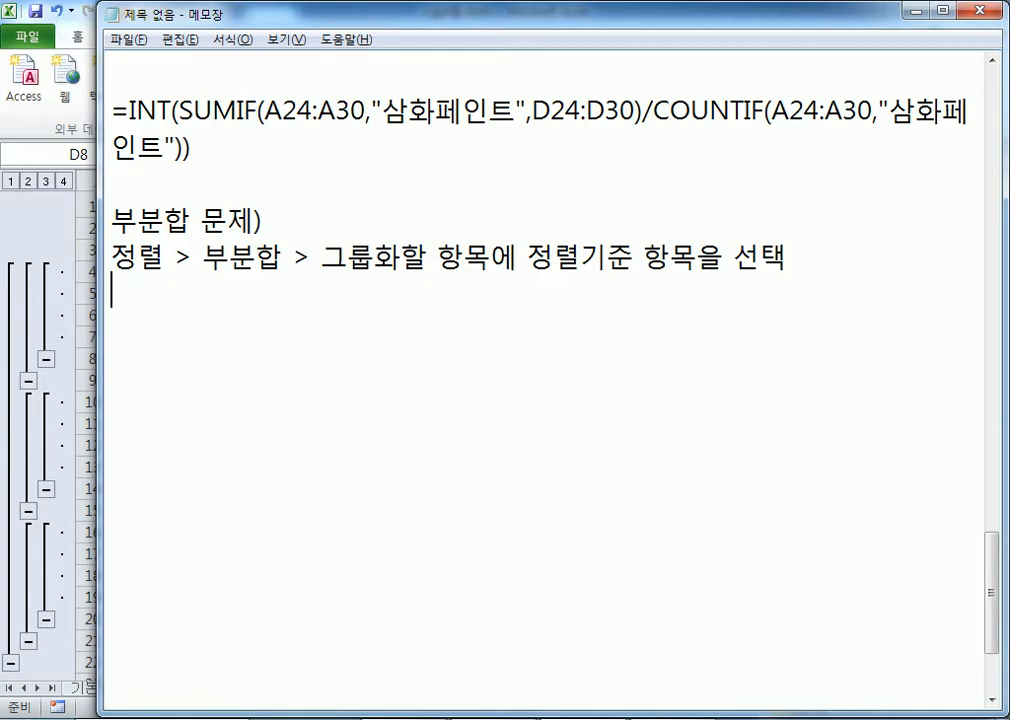
# - Start the second line of the subtotal notes with "계산작업을 두 번 "
pyautogui.write('계샃')
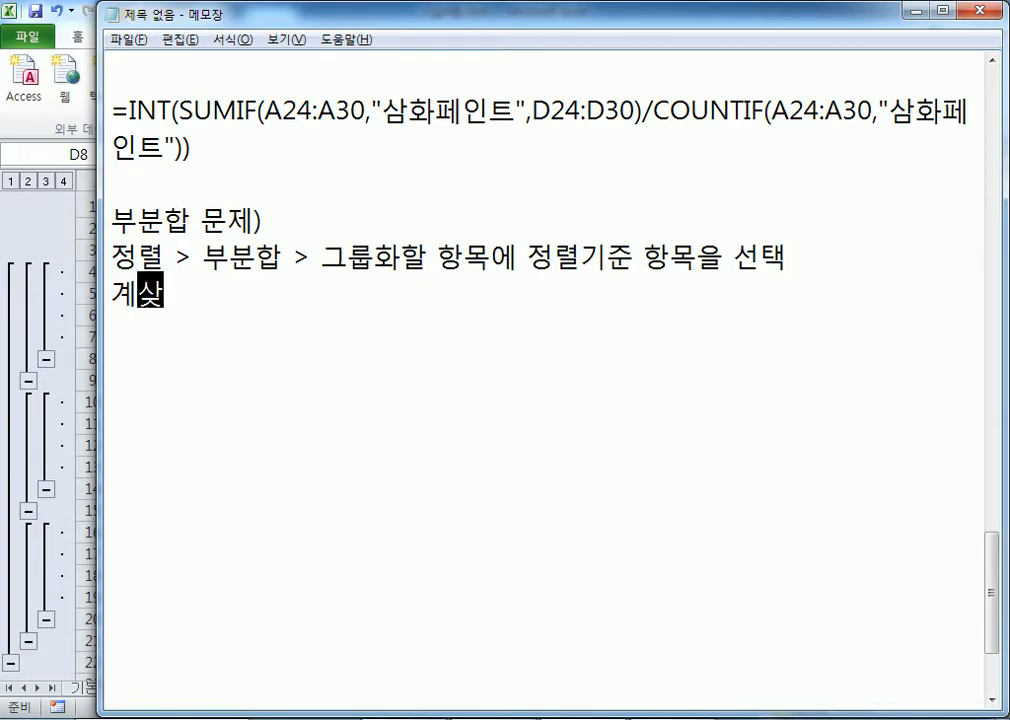
pyautogui.write('작업을 ')
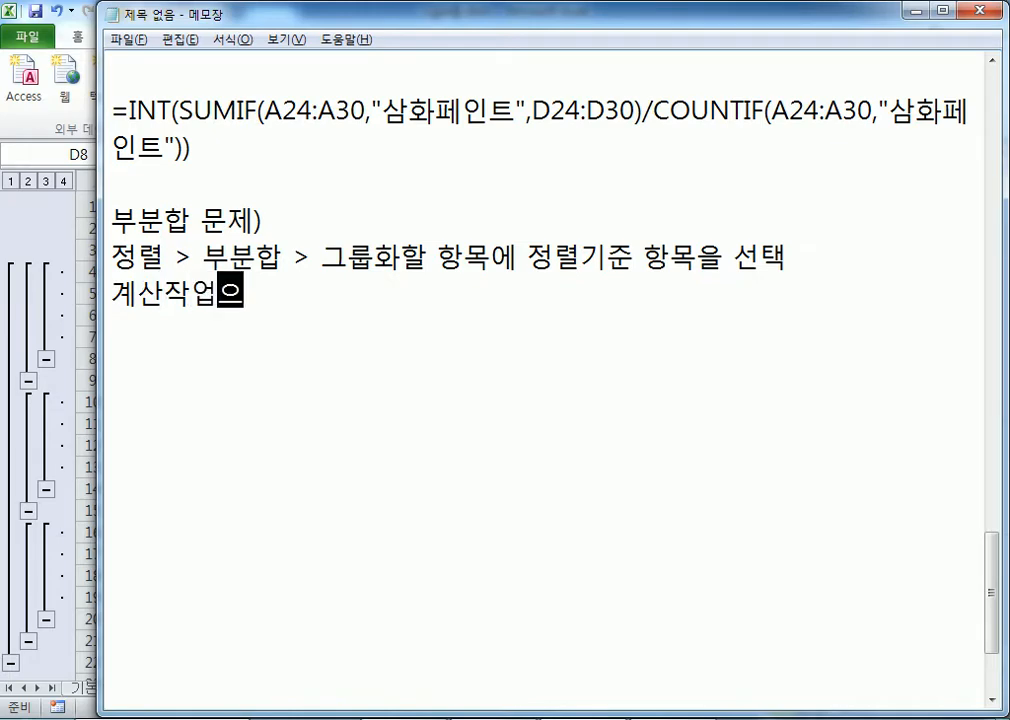
pyautogui.write('ㅈ')
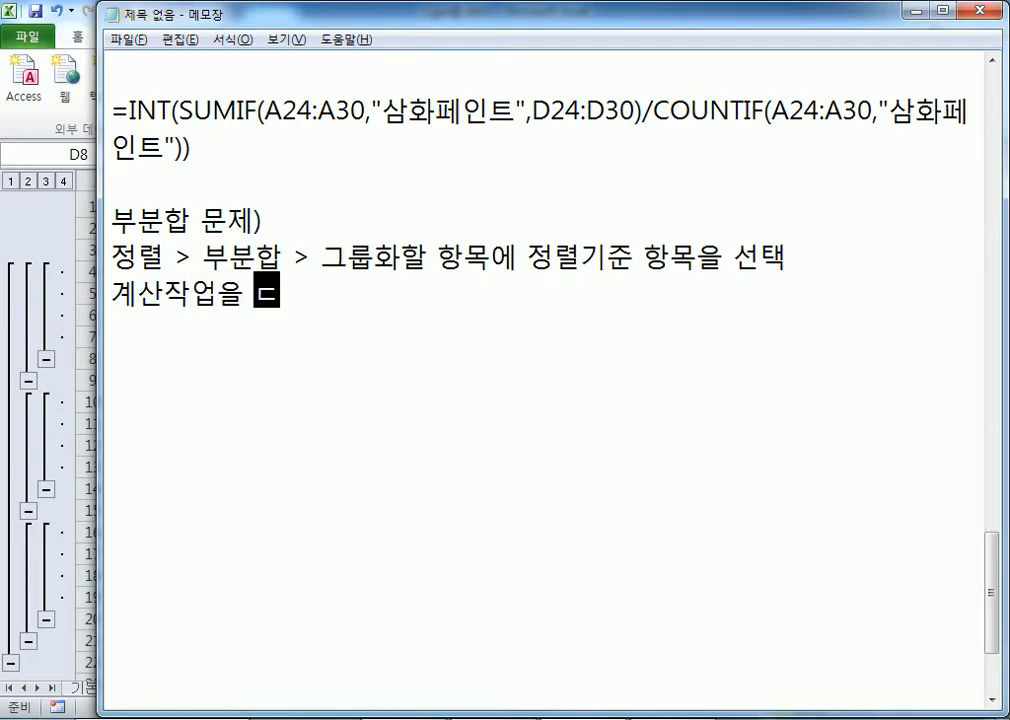
pyautogui.write('부')
pyautogui.press('BackSpace')
pyautogui.press('BackSpace')
pyautogui.press('BackSpace')
pyautogui.write('두 ㅂ')
pyautogui.write('번 ')
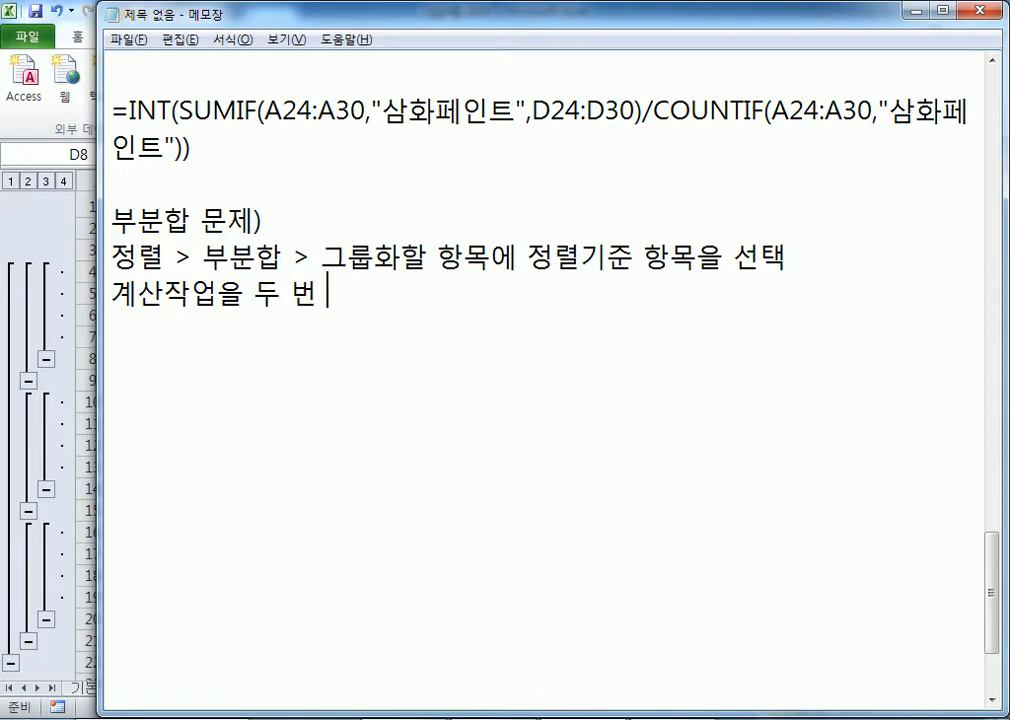
# - Continue the calculation note with ": 첫 번째는 그냥 계산, 두 번째는 "새로운 값으로 대치""
pyautogui.write(': 첫 ㅂ번째는')
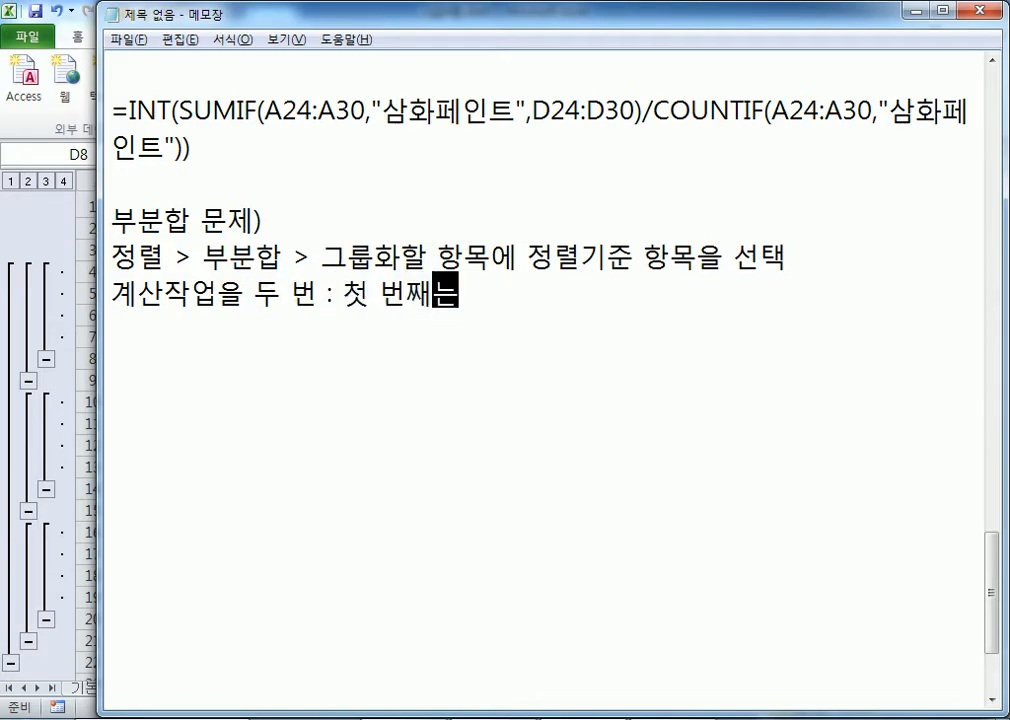
pyautogui.write(' 그냥 ㄱ계산, 두 ㅂ')
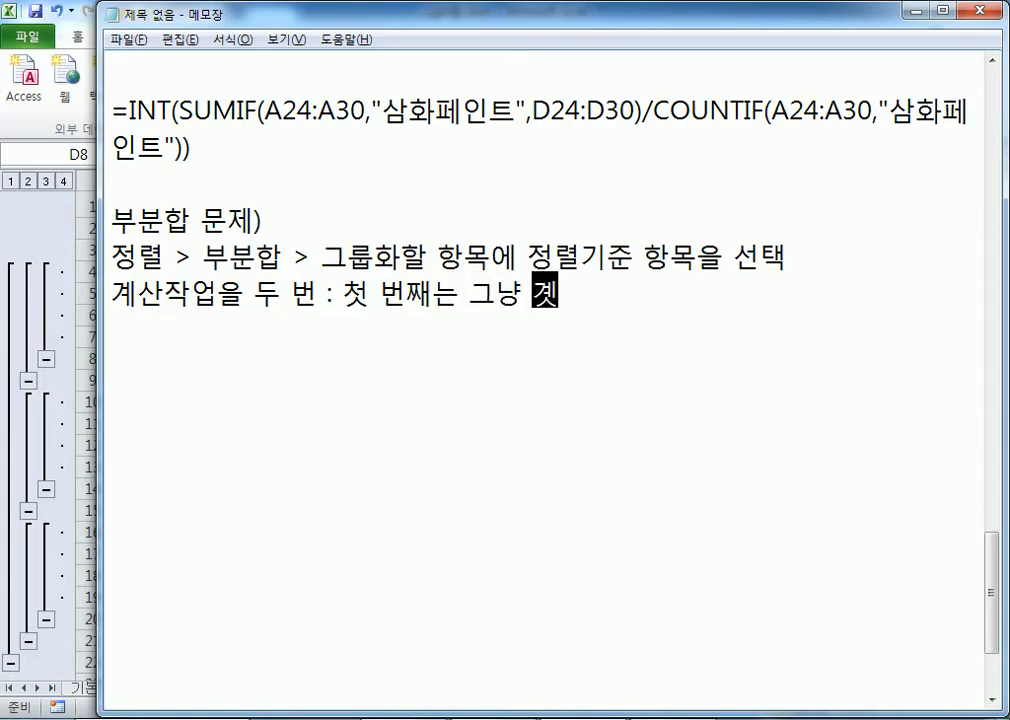
pyautogui.write('번째는 ')
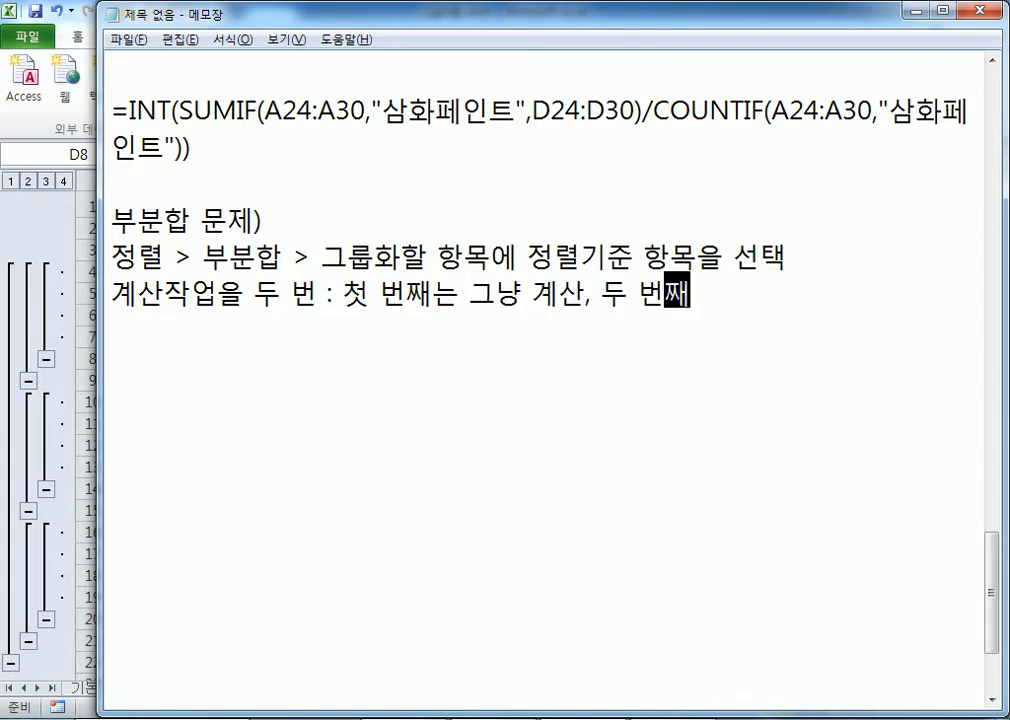
pyautogui.write('"새')
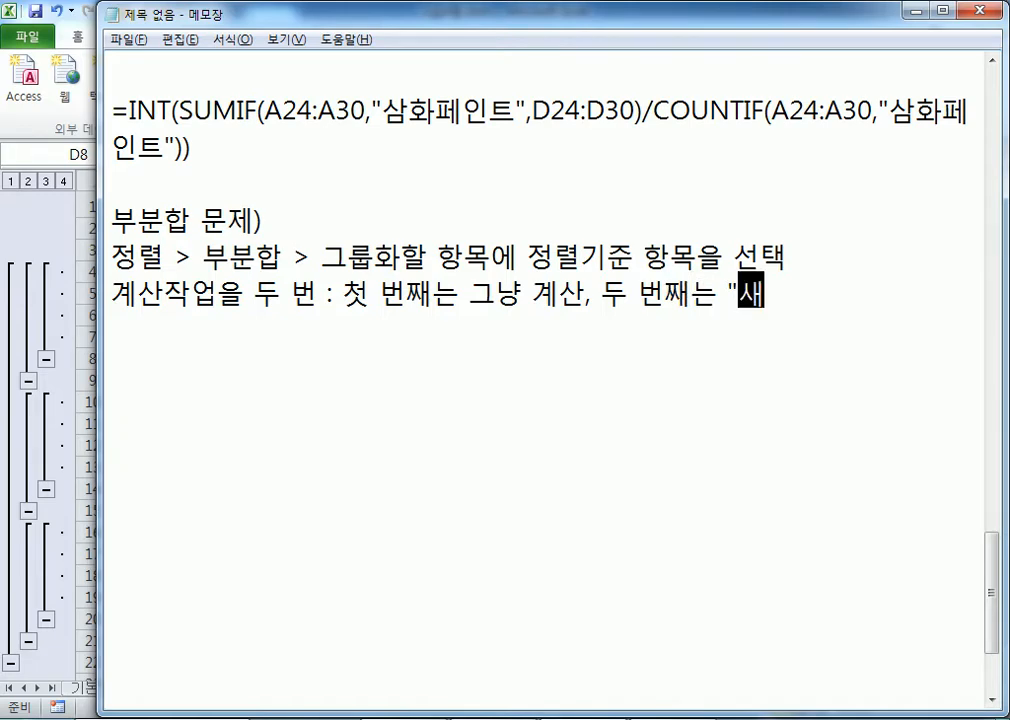
pyautogui.write('로운 값으로 대치')
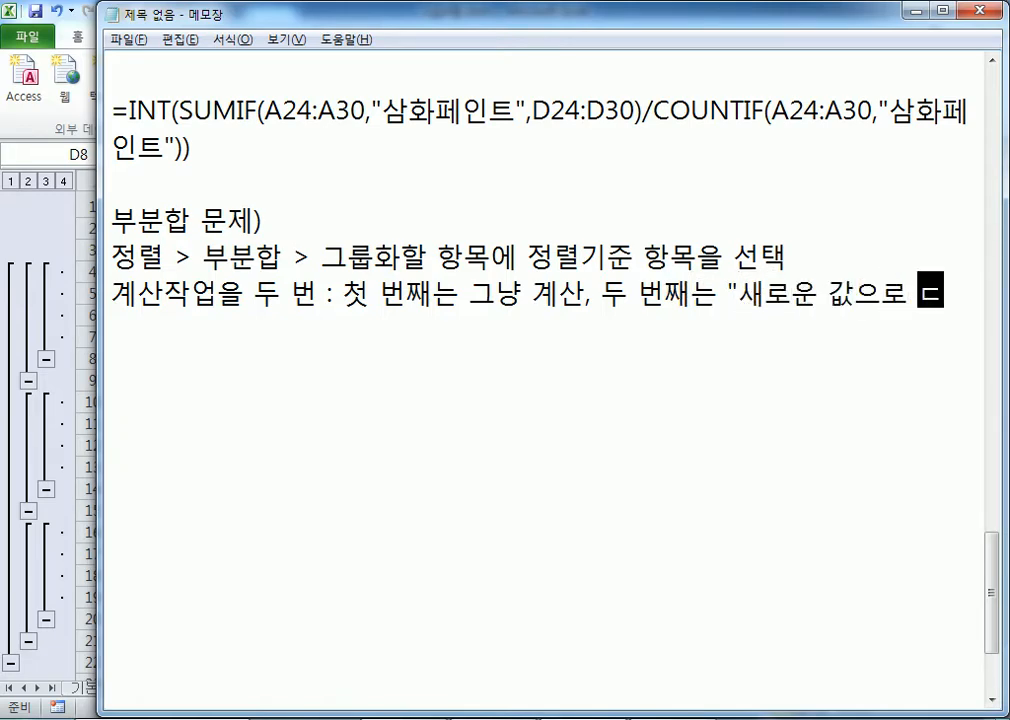
pyautogui.write('"')
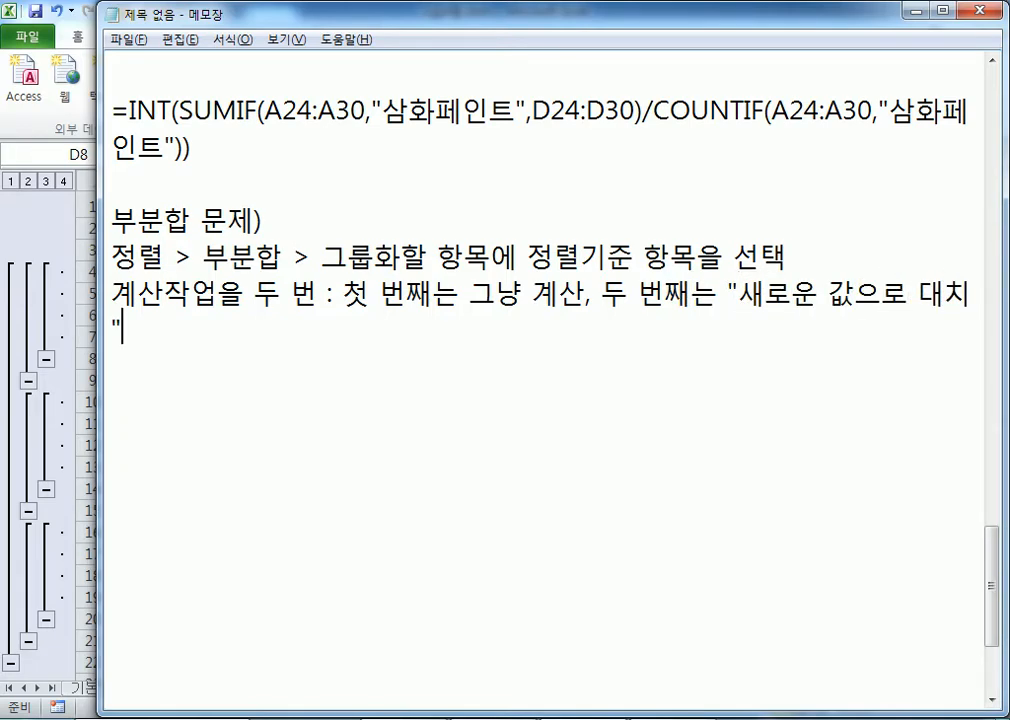
# - Finish the calculation note with " 항목을 해제한 후에 작업", spaced after the quoted option, and widen the Notepad window
pyautogui.write('항목을 ')
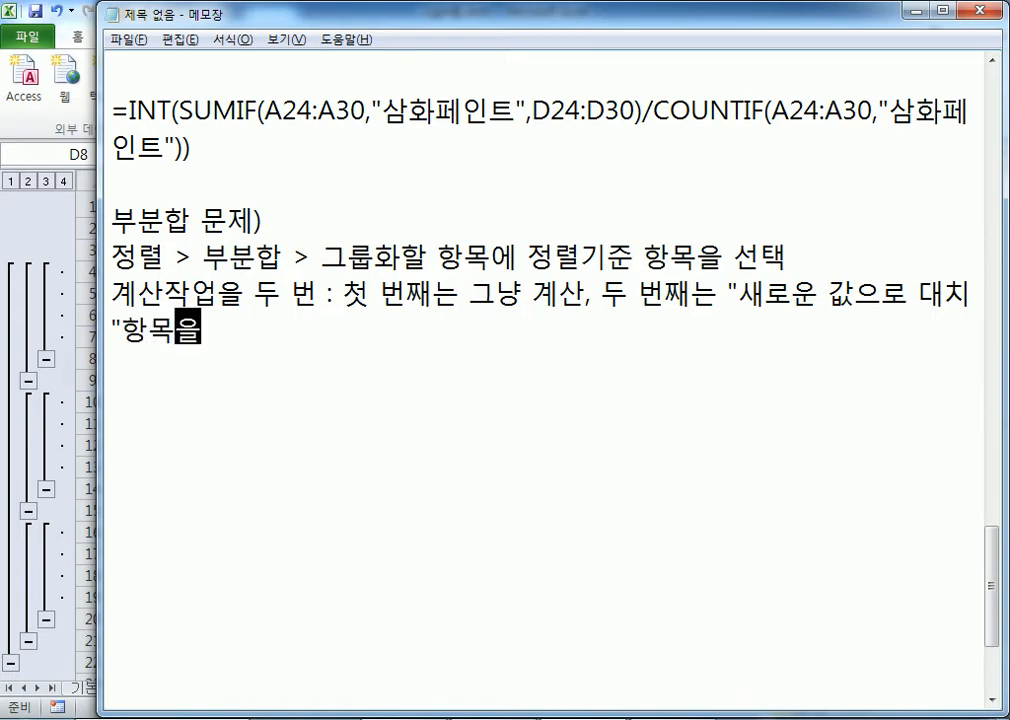
pyautogui.write('해제한 ')
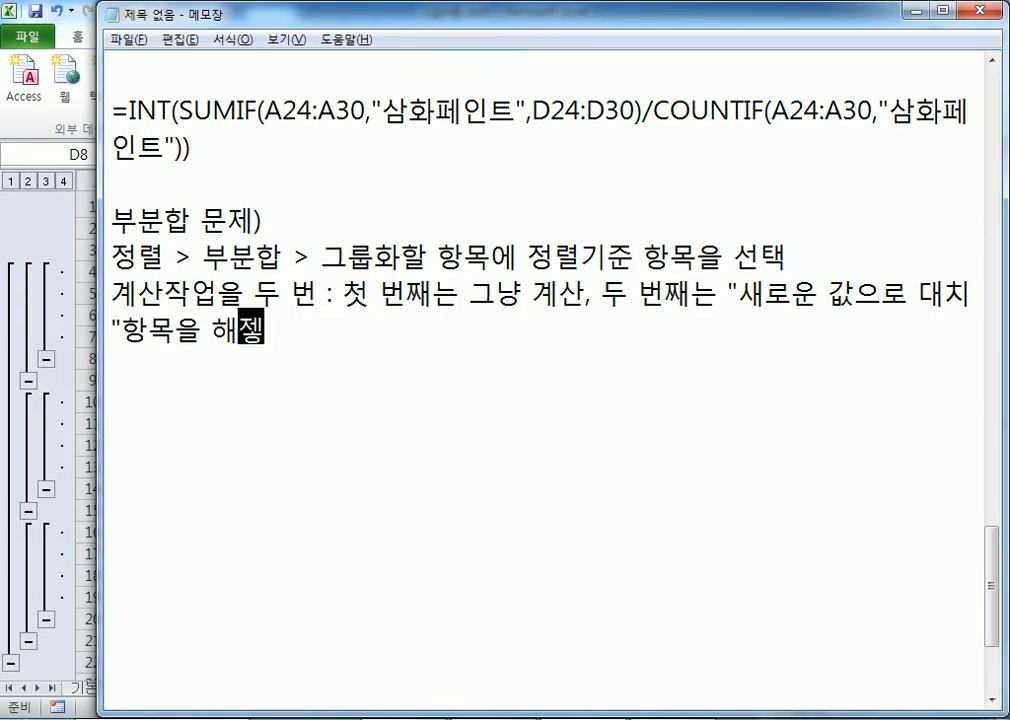
pyautogui.write('후에 ㄱ')
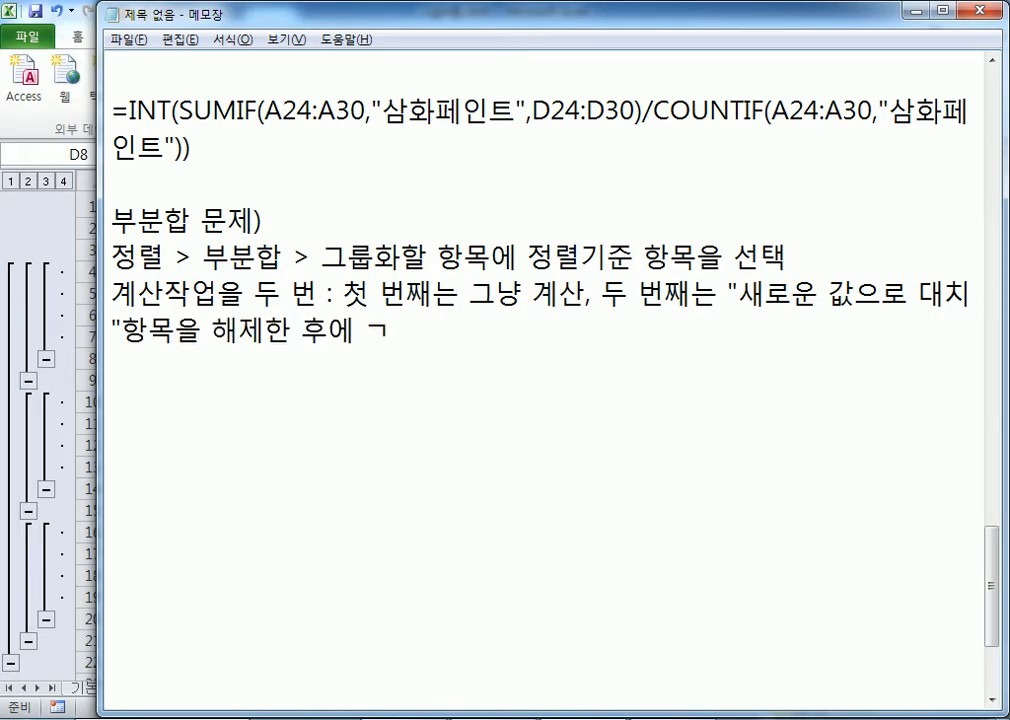
pyautogui.press('BackSpace')
pyautogui.write('작업')
pyautogui.press('Return')
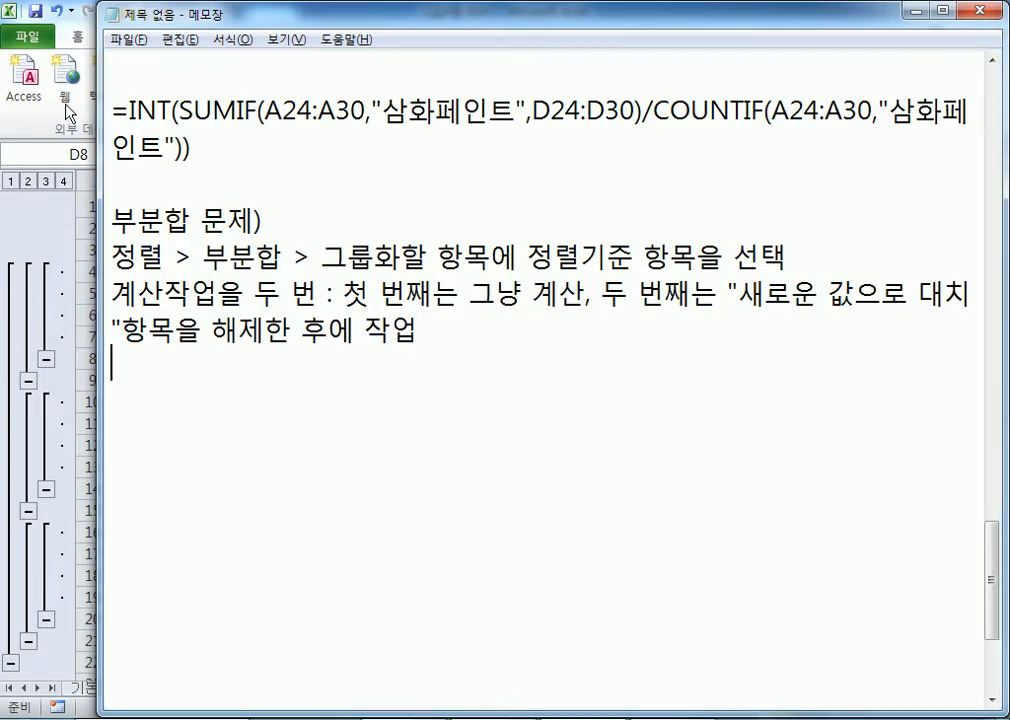
pyautogui.moveTo(99, 212); pyautogui.dragTo(32, 258)
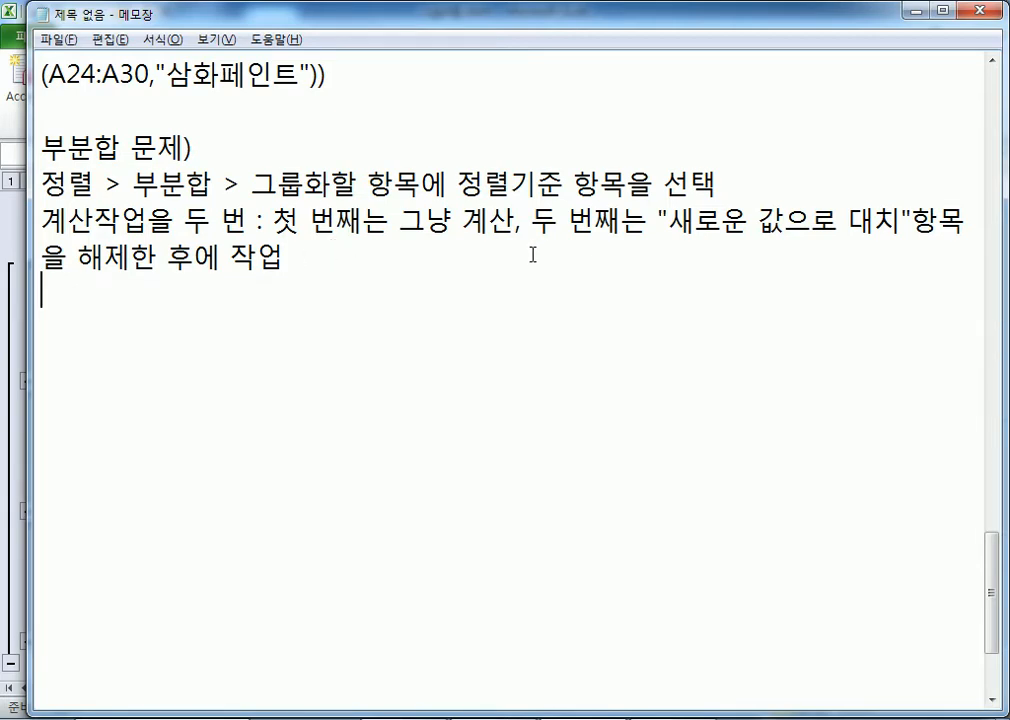
pyautogui.click(913, 221)
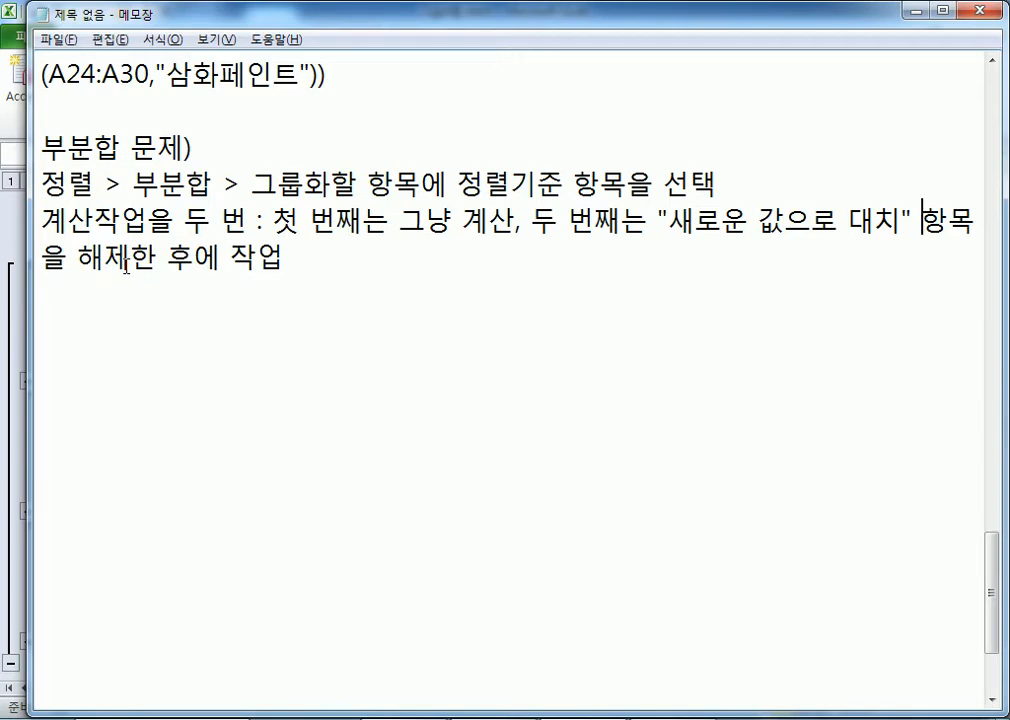
# - Add the note line "* 부분합 작업을 망쳤다(?) > 부분합 > 모두 제거 후에 다시 작업" and switch back to Excel
pyautogui.click(331, 312)
pyautogui.press('BackSpace')
pyautogui.write('* 부분')
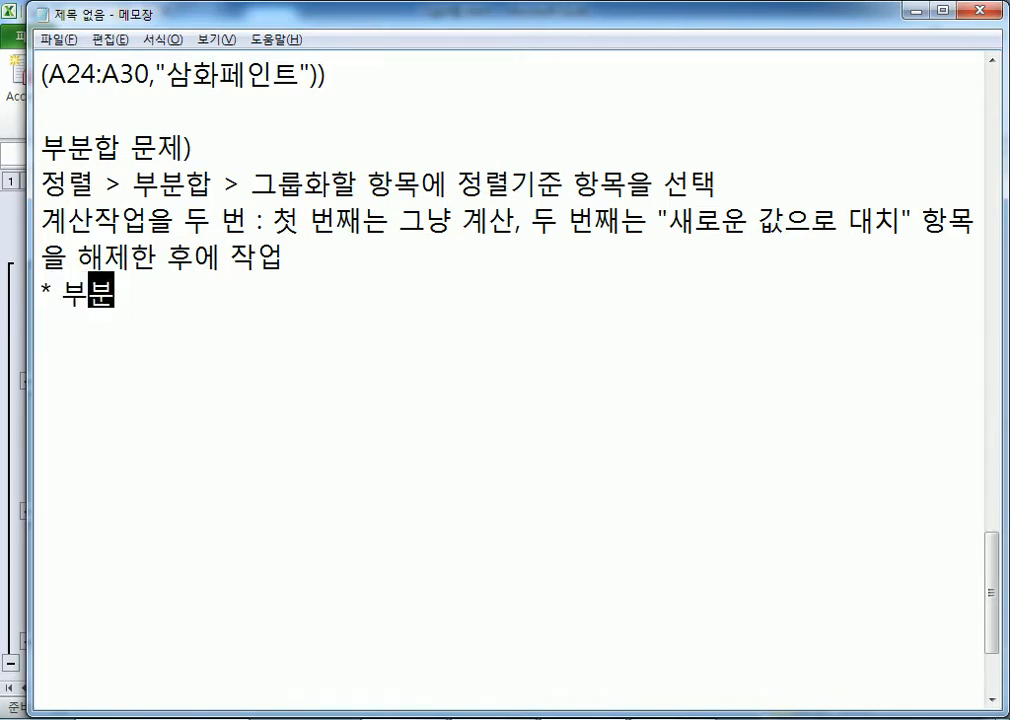
pyautogui.write('합 ㅈ작업을 망ㅊ')
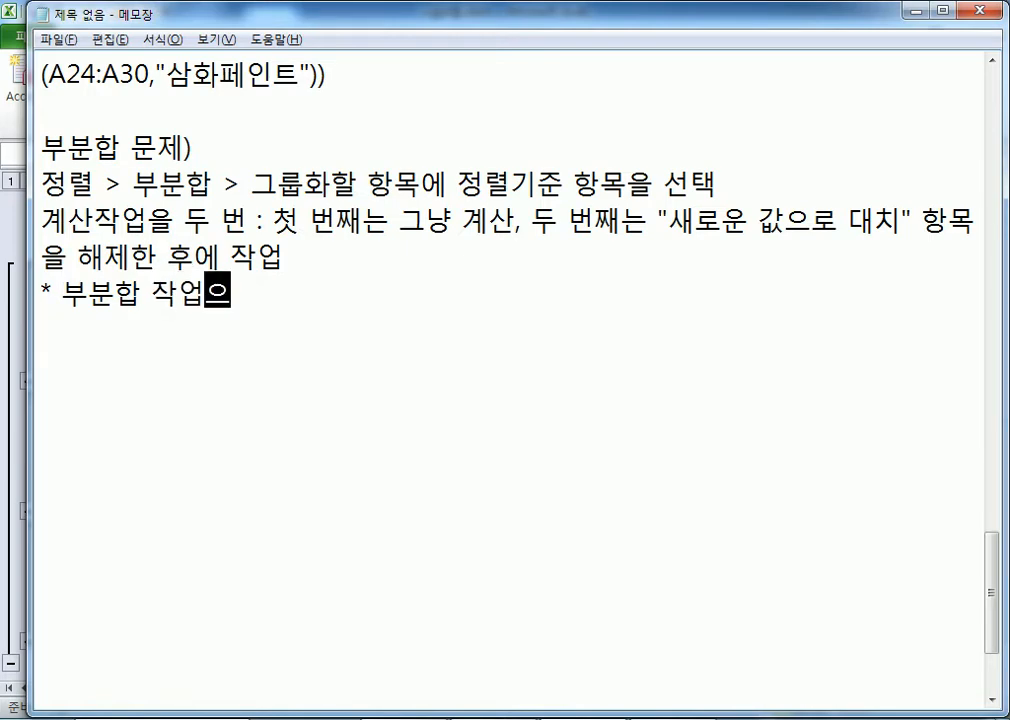
pyautogui.write('쳤다(>')
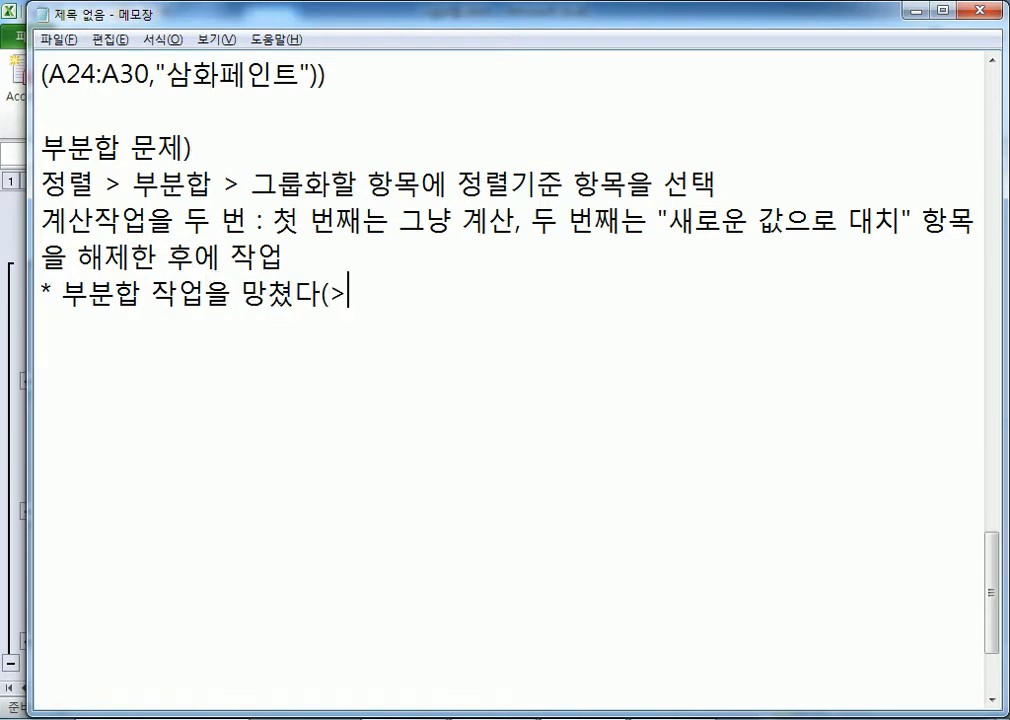
pyautogui.press('BackSpace')
pyautogui.write('>')
pyautogui.press('BackSpace')
pyautogui.write('?) > 부분')
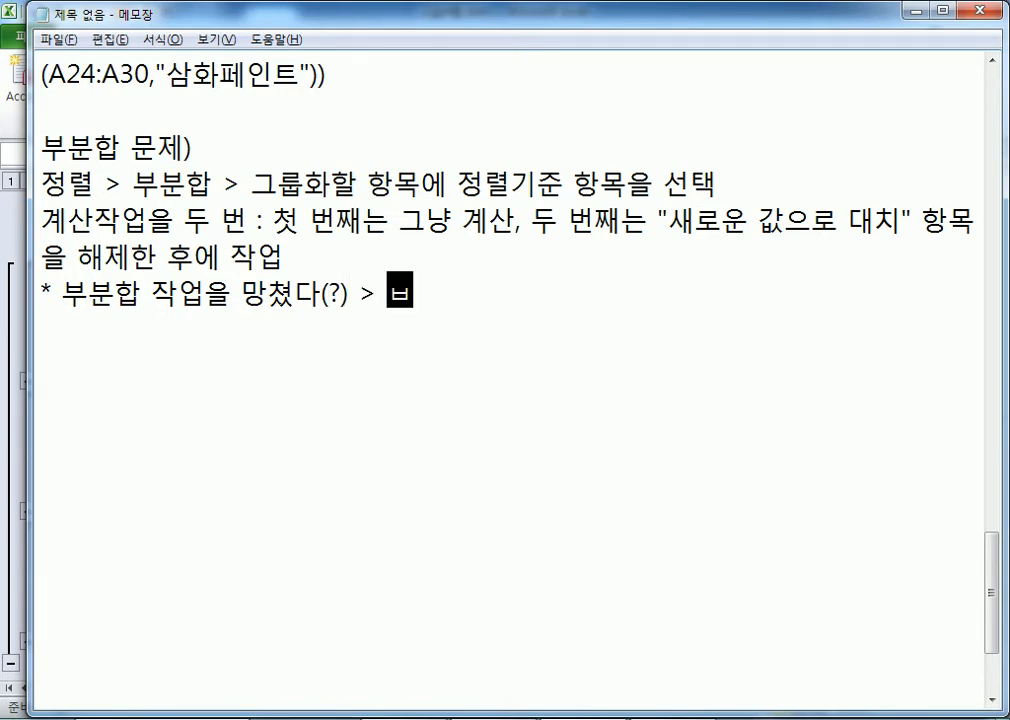
pyautogui.write('합 > 모두 제거')
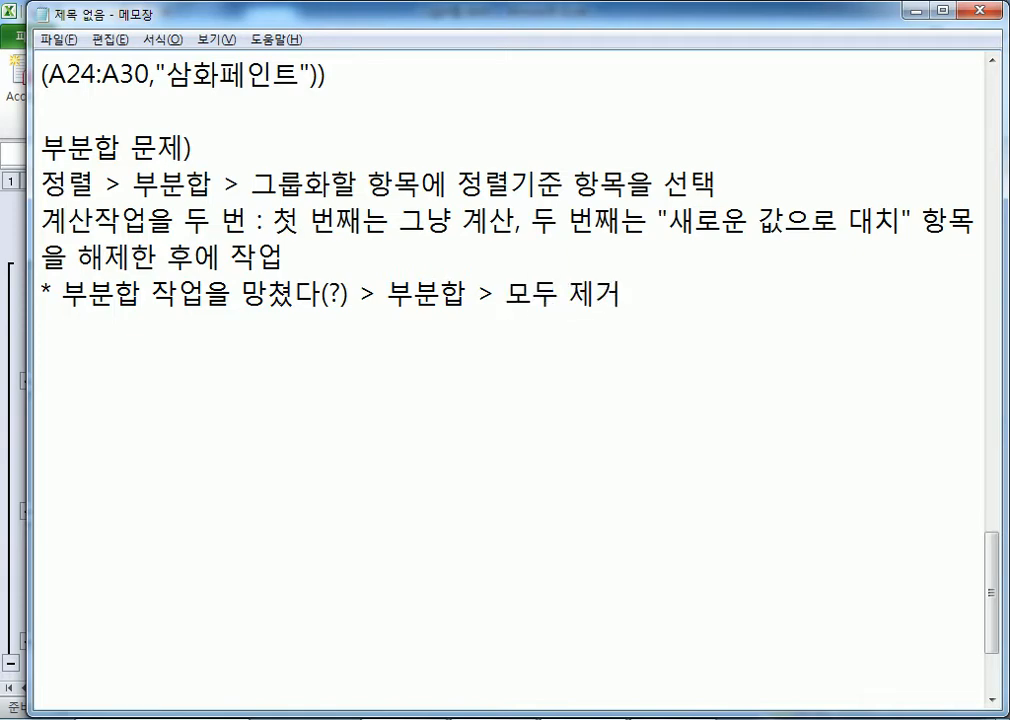
pyautogui.write(' 후에 다')
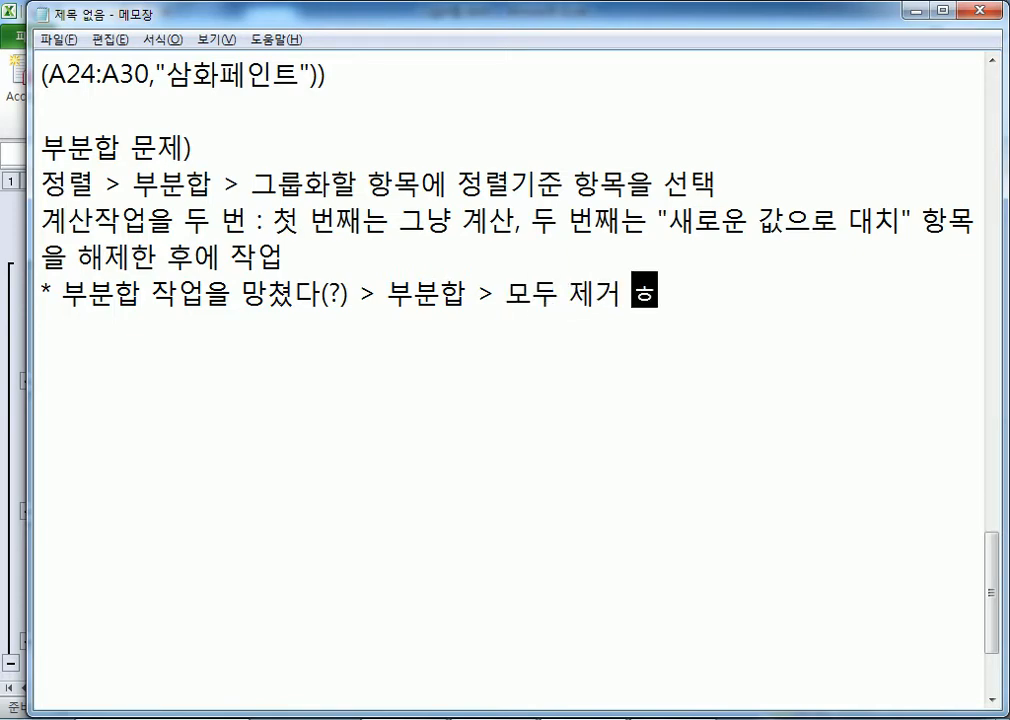
pyautogui.write('시')
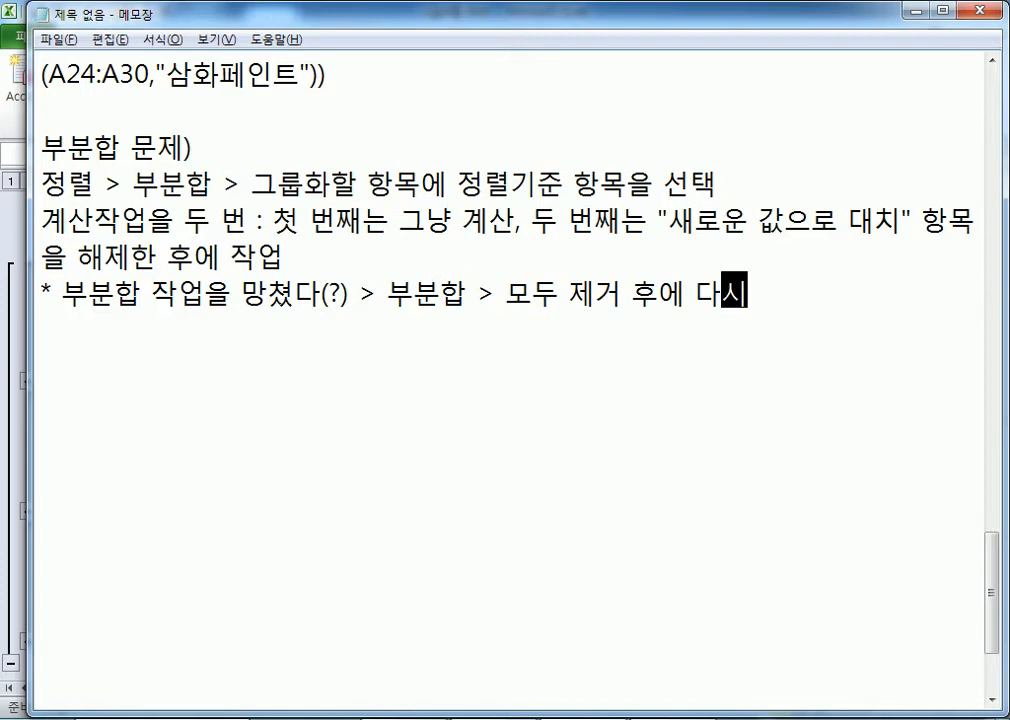
pyautogui.write(' 작어ㅂ')
pyautogui.press('Return')
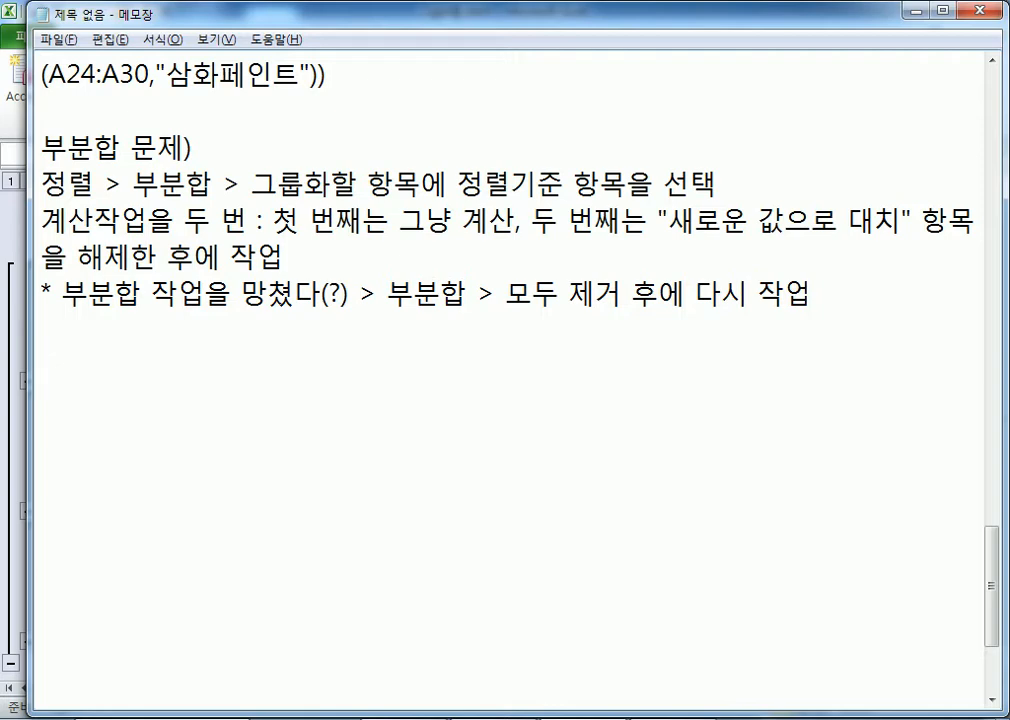
pyautogui.press('Return')
pyautogui.hotkey('alt', 'Tab')
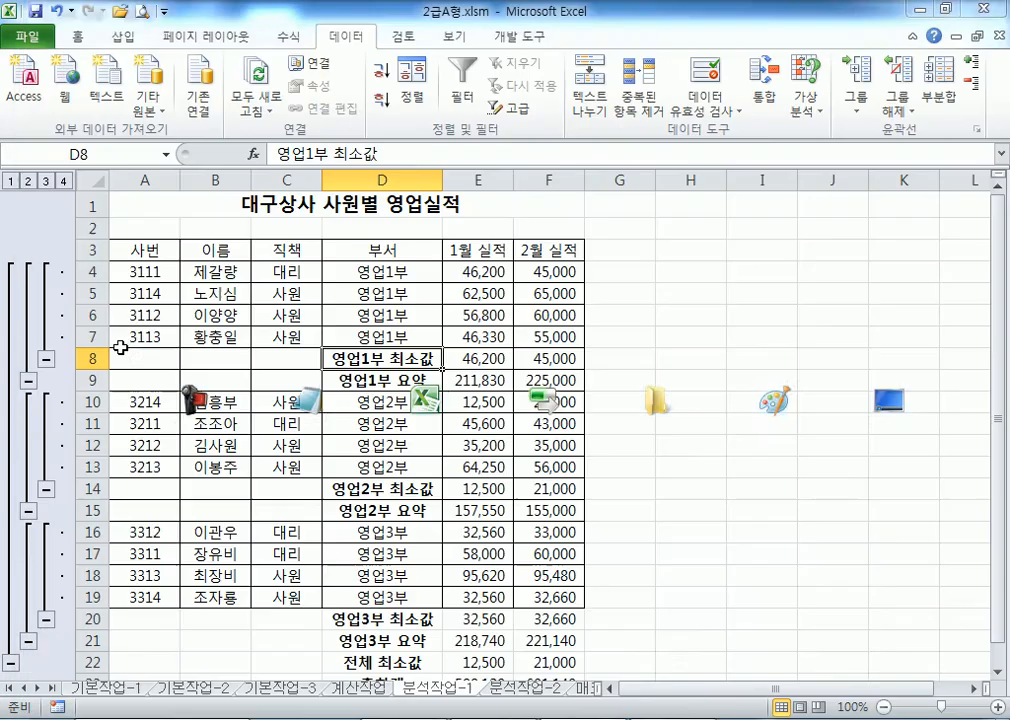
# - Go to the 분석작업-2 sheet and select the unit label cell H2 above the salary table
pyautogui.click(505, 689)
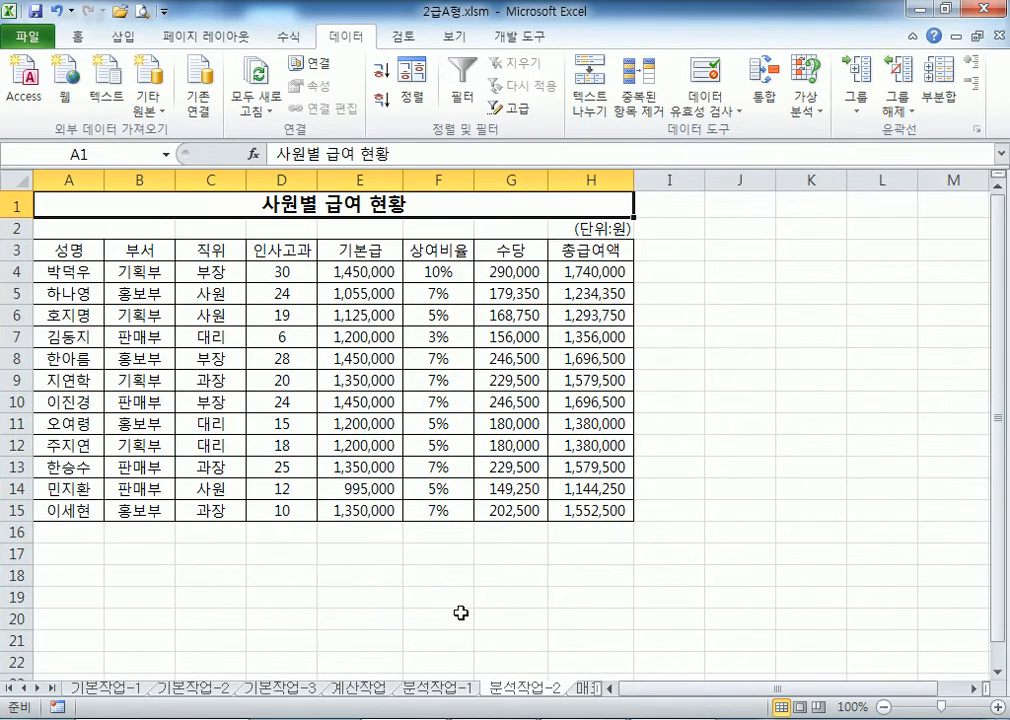
pyautogui.click(610, 230)
pyautogui.click(610, 212)
pyautogui.click(610, 230)
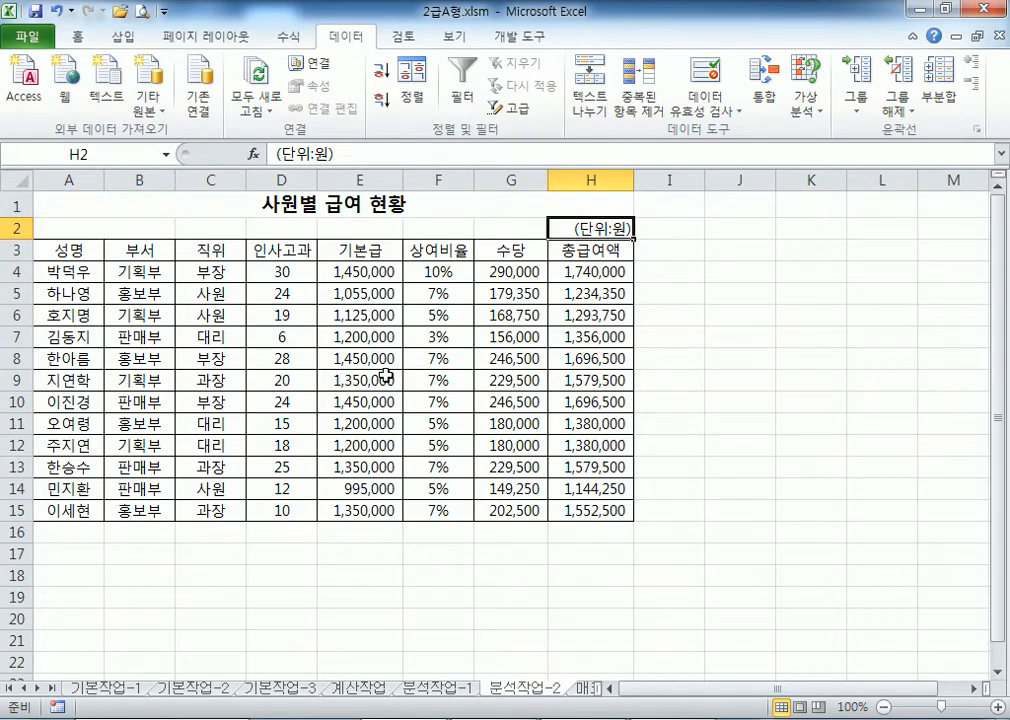
pyautogui.click(140, 336)
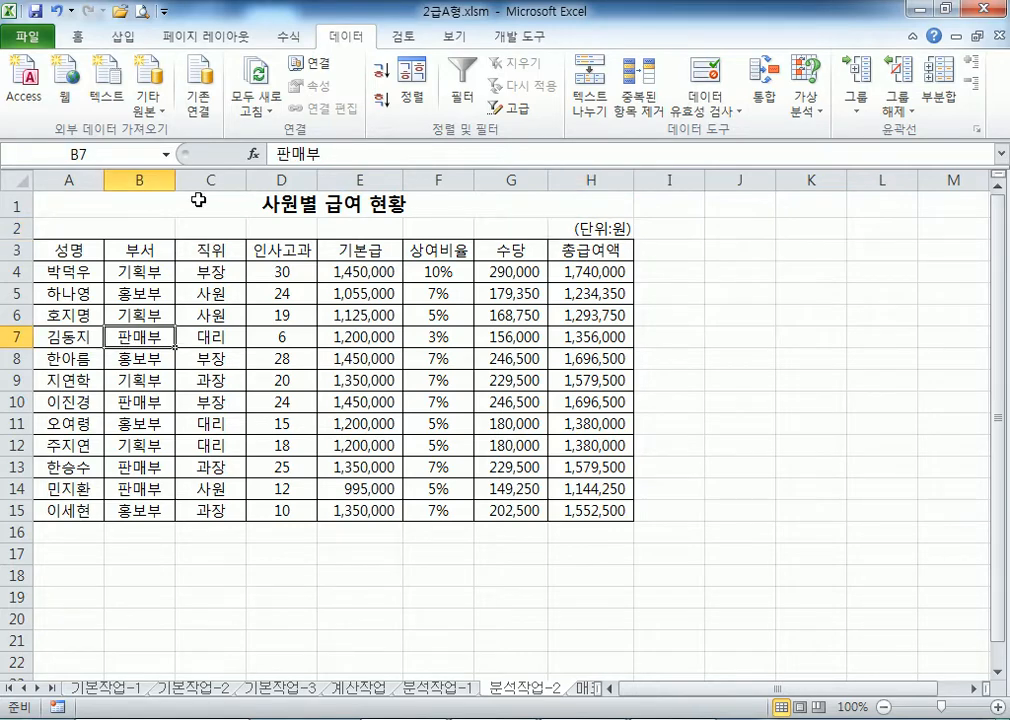
pyautogui.click(122, 37)
pyautogui.click(26, 102)
pyautogui.click(74, 134)
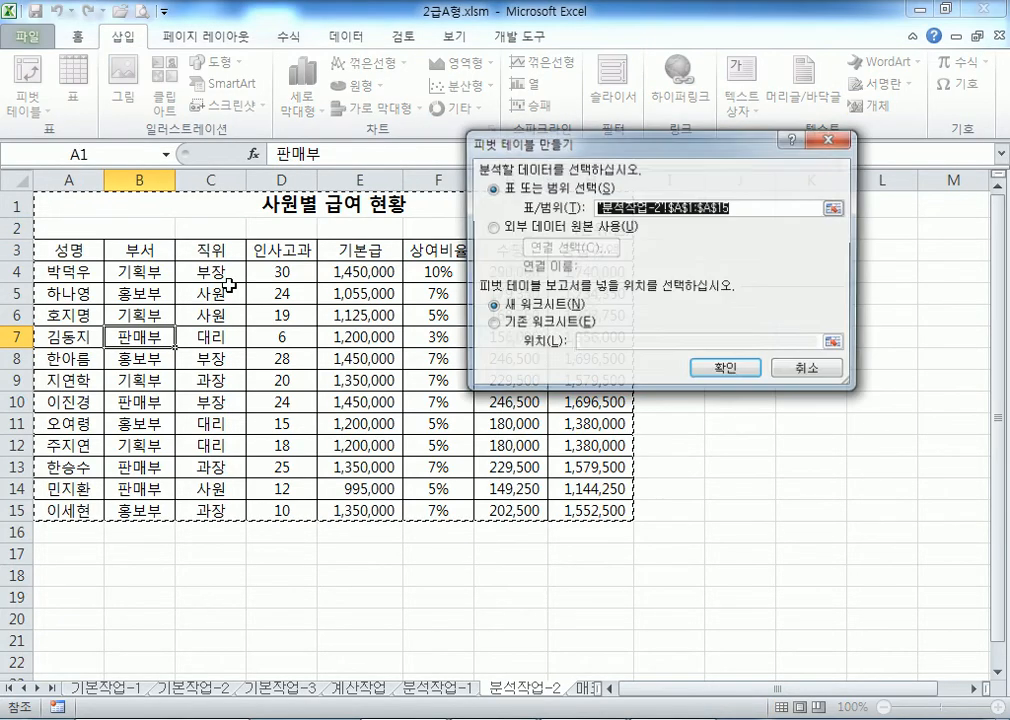
pyautogui.moveTo(617, 147); pyautogui.dragTo(688, 216)
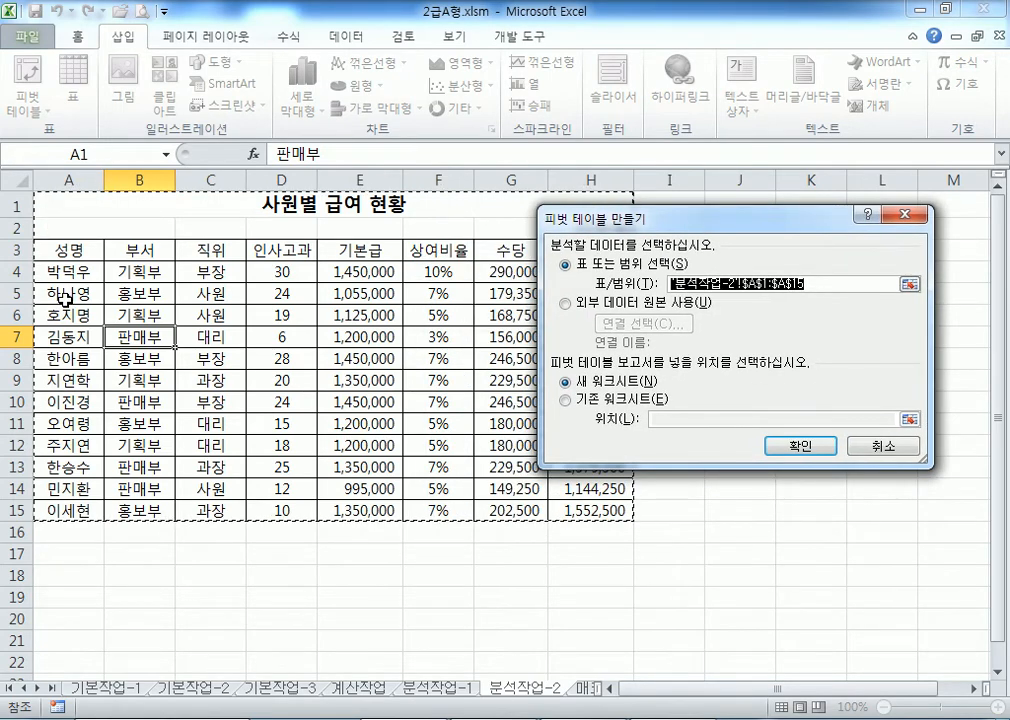
pyautogui.moveTo(54, 250); pyautogui.dragTo(580, 510)
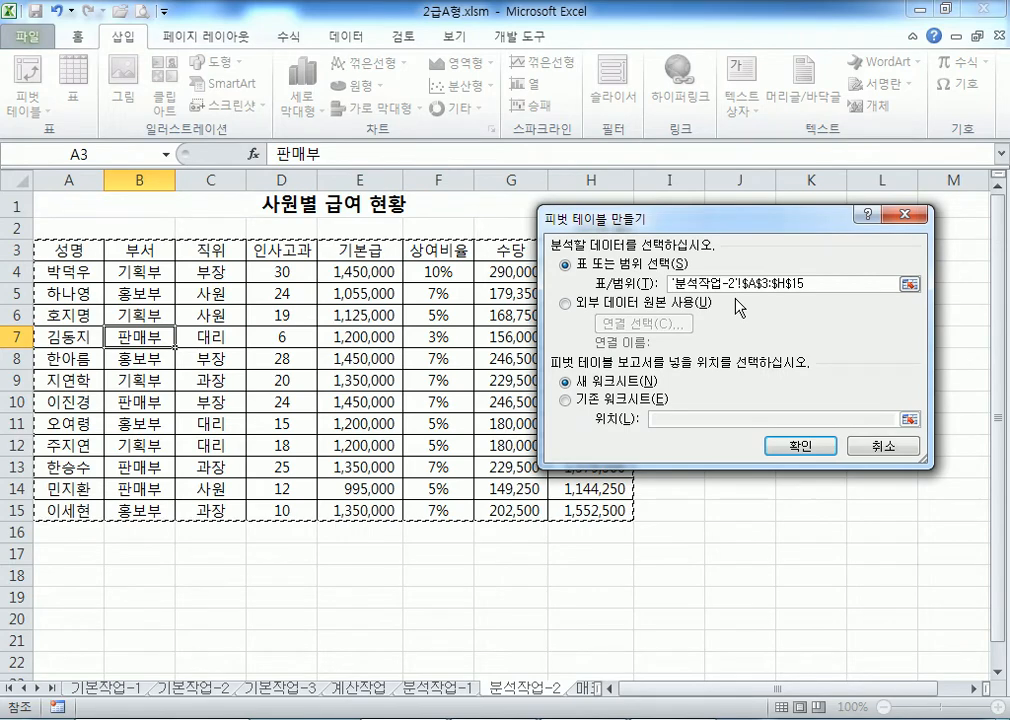
pyautogui.click(883, 446)
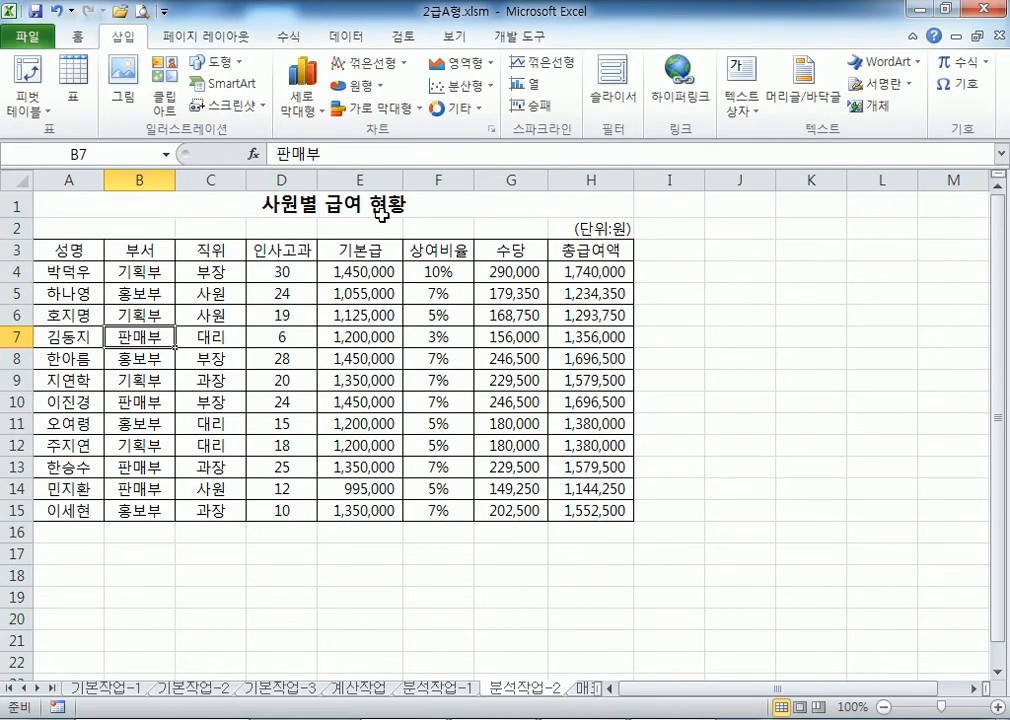
# - Insert a pivot table from the range A3:H15, placed in the existing worksheet 분석작업-2 at cell A19
pyautogui.click(420, 203)
pyautogui.click(560, 225)
pyautogui.moveTo(62, 249); pyautogui.dragTo(566, 521)
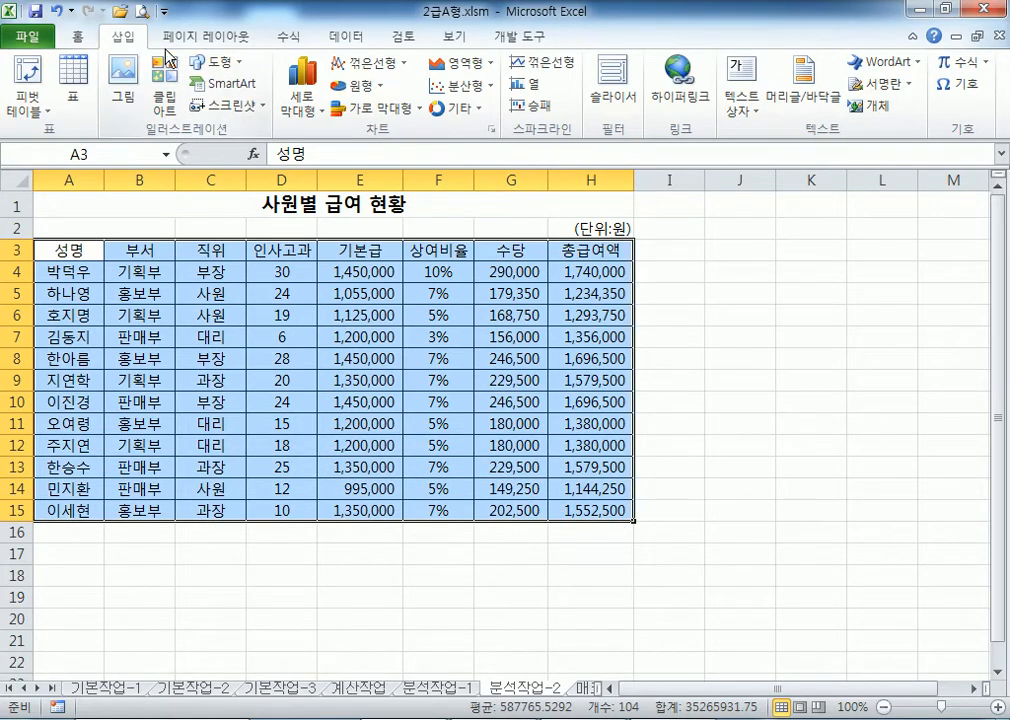
pyautogui.click(26, 106)
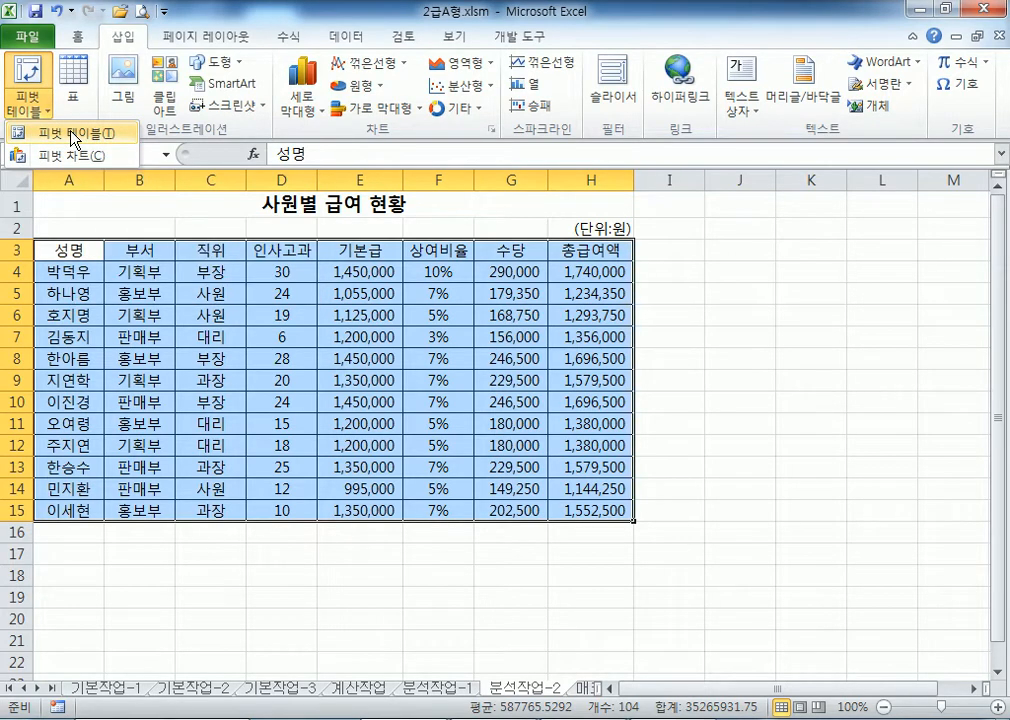
pyautogui.click(74, 134)
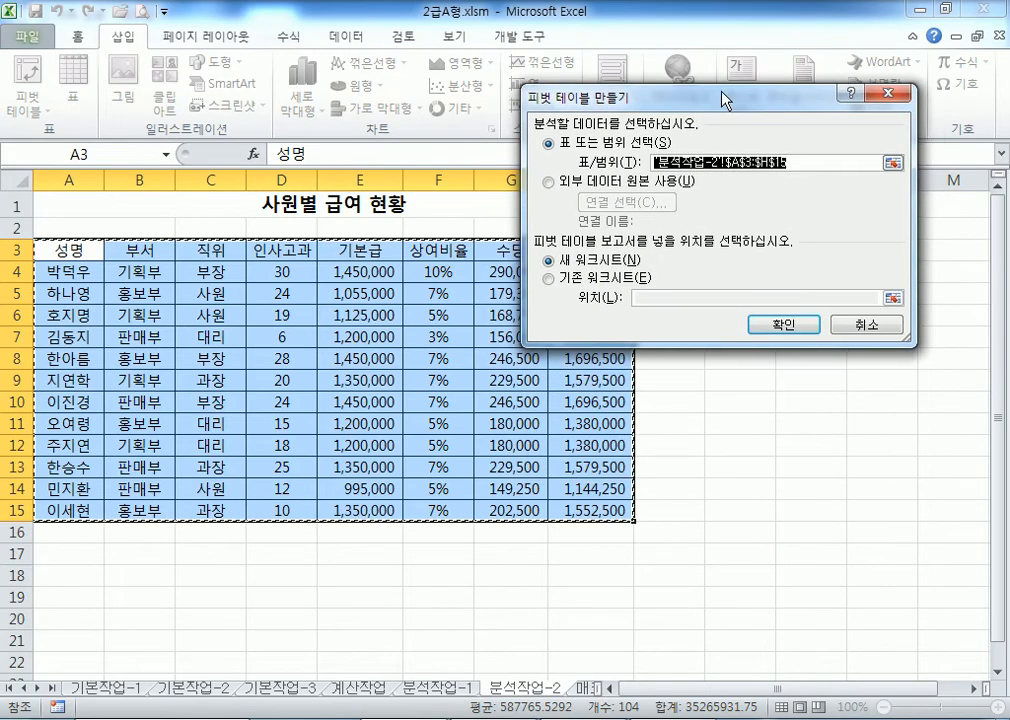
pyautogui.click(571, 281)
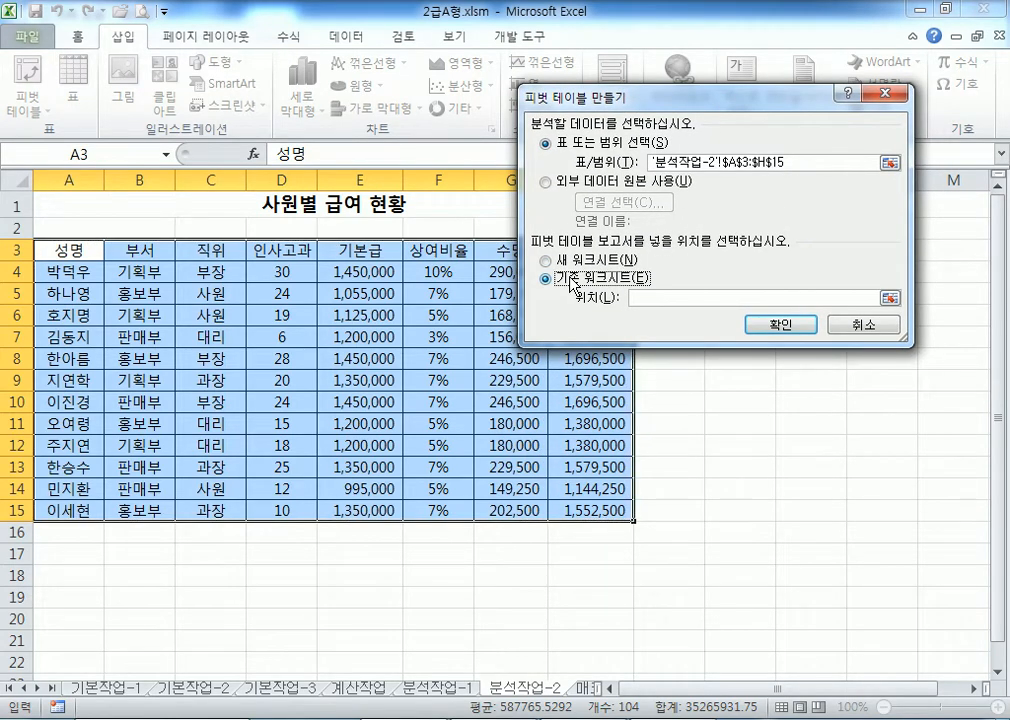
pyautogui.scroll(-2, 446, 350)
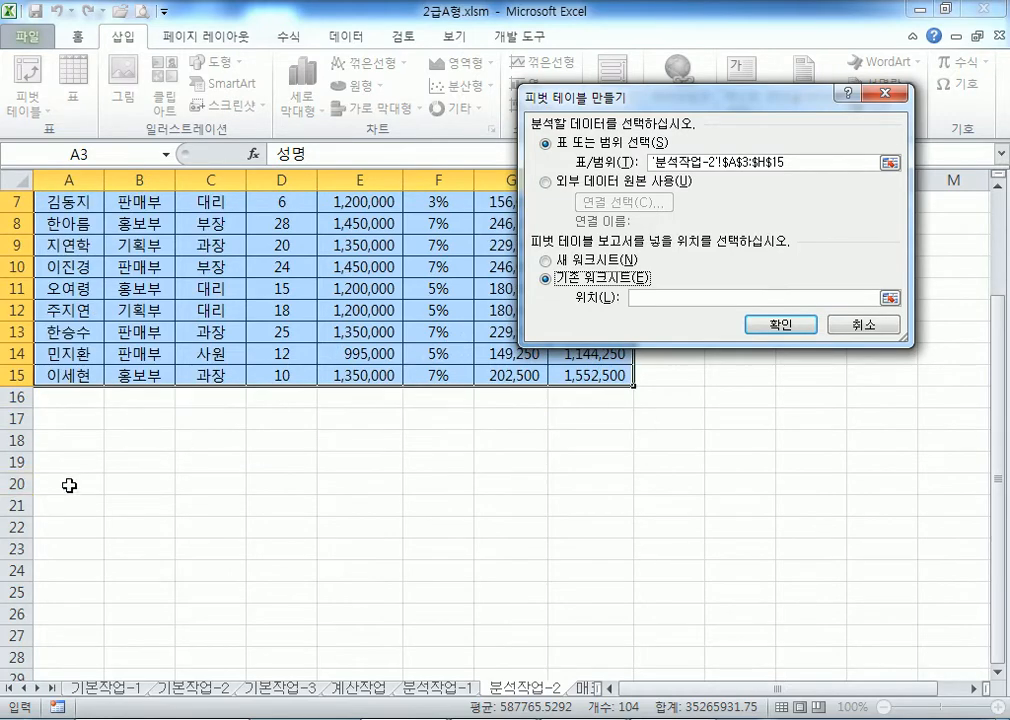
pyautogui.click(72, 460)
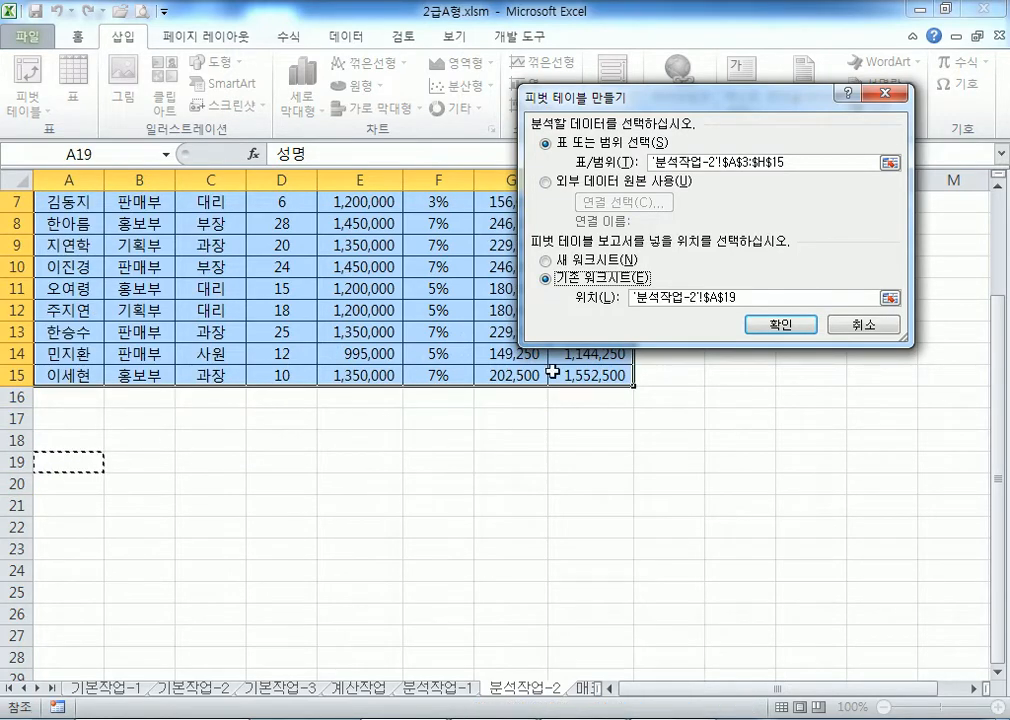
pyautogui.click(773, 326)
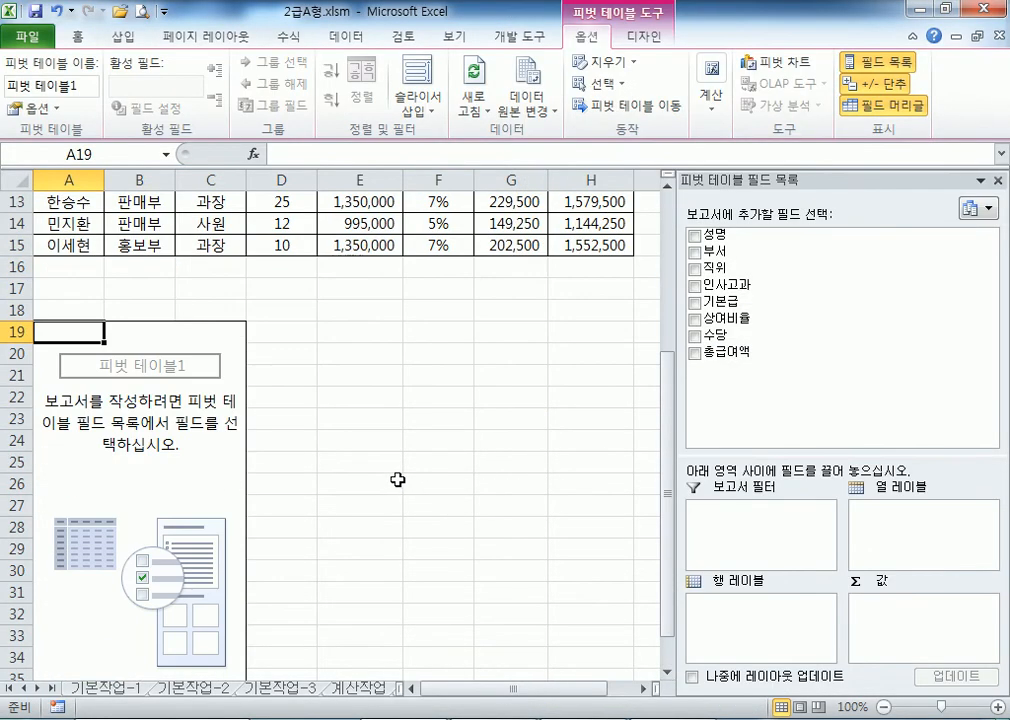
# - Undock the pivot table field list over the sheet and enlarge its four layout areas
pyautogui.moveTo(654, 178); pyautogui.dragTo(620, 120)
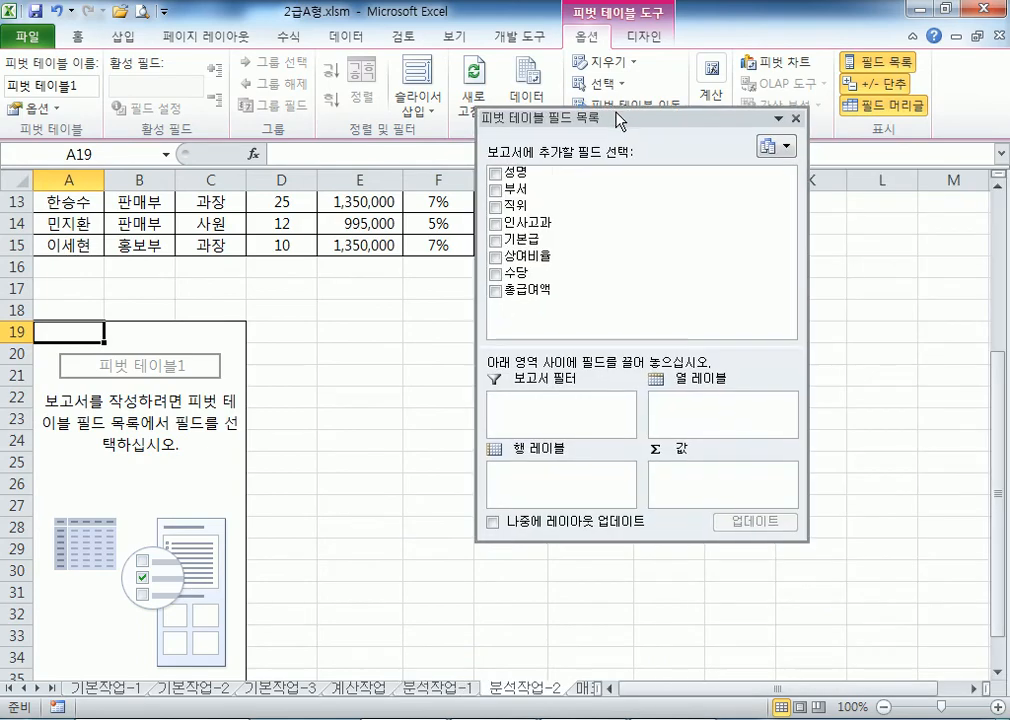
pyautogui.moveTo(636, 541); pyautogui.dragTo(633, 577)
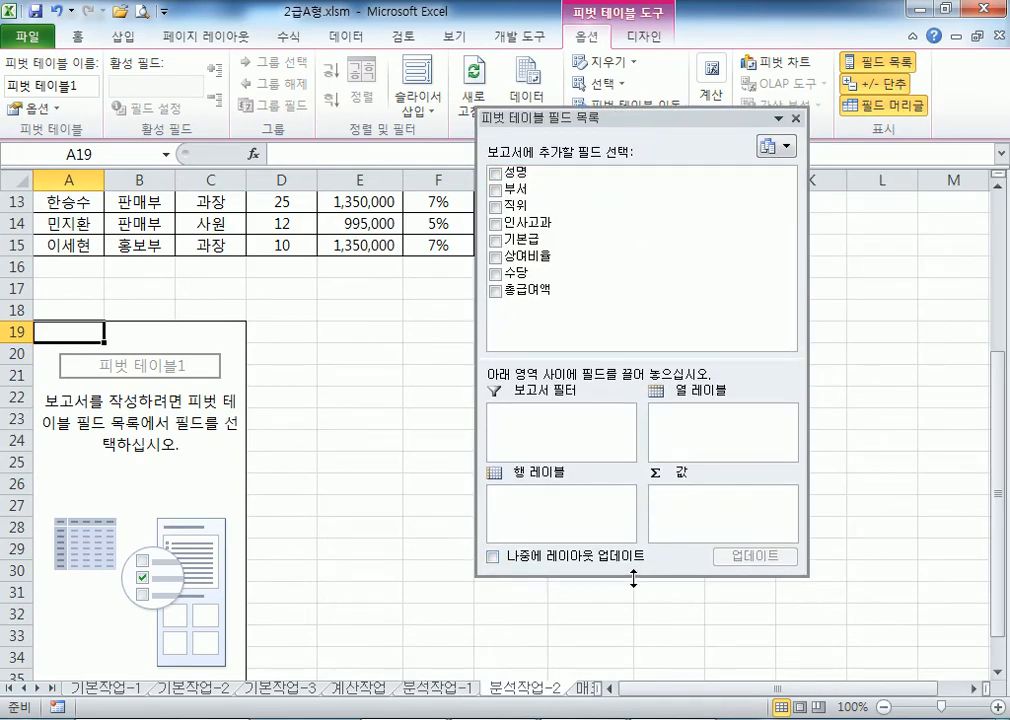
pyautogui.moveTo(631, 361); pyautogui.dragTo(632, 334)
pyautogui.moveTo(632, 128); pyautogui.dragTo(661, 103)
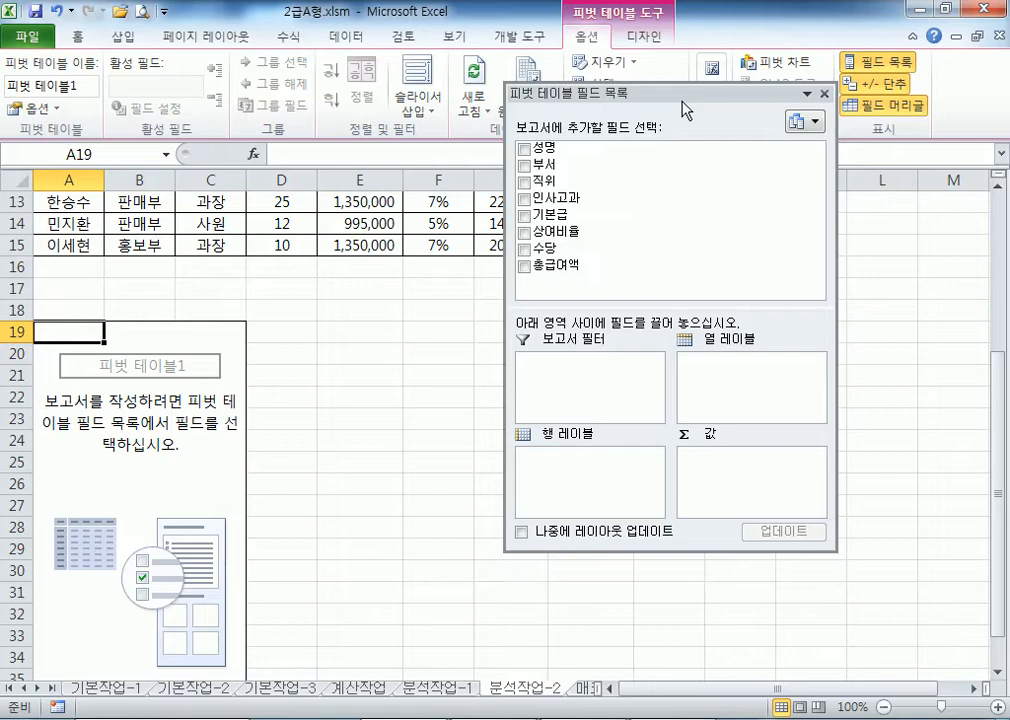
# - Lay out the pivot table with 성명 as report filter, 부서 as row label, 직위 as column label, and 기본급 and 총급여액 as values
pyautogui.moveTo(545, 147); pyautogui.dragTo(586, 378)
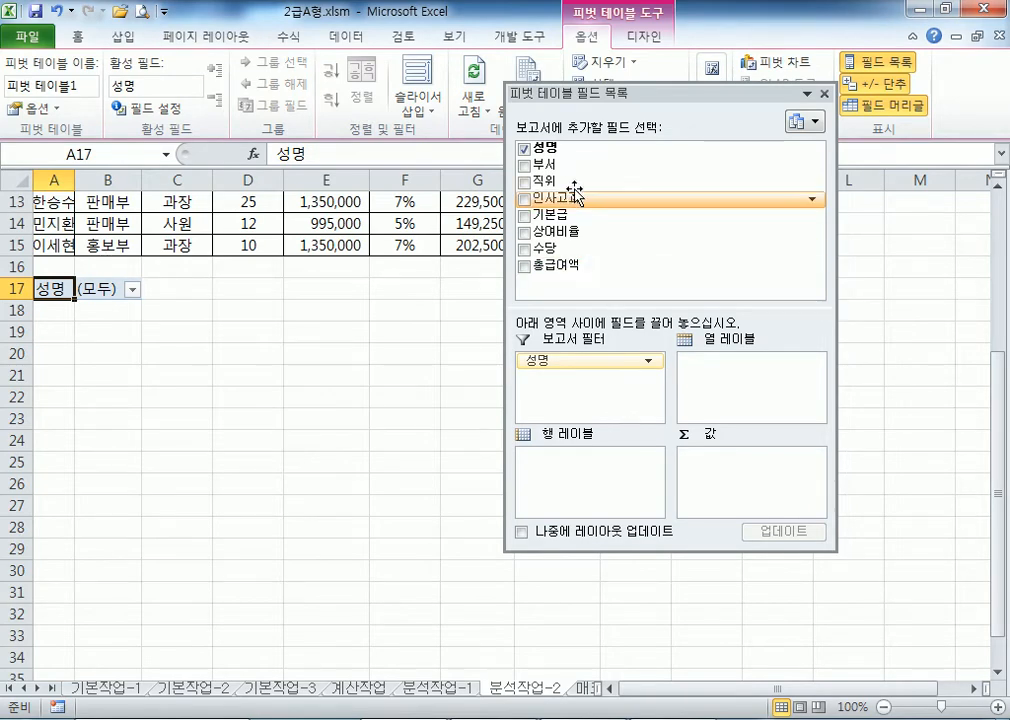
pyautogui.moveTo(545, 164); pyautogui.dragTo(588, 490)
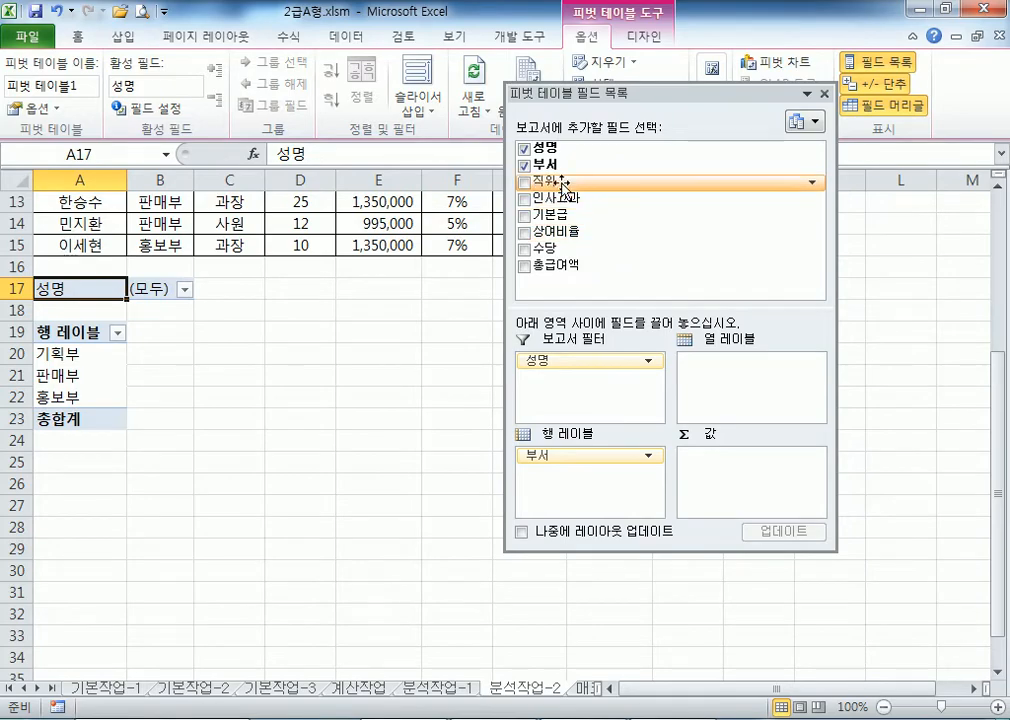
pyautogui.moveTo(563, 185); pyautogui.dragTo(765, 400)
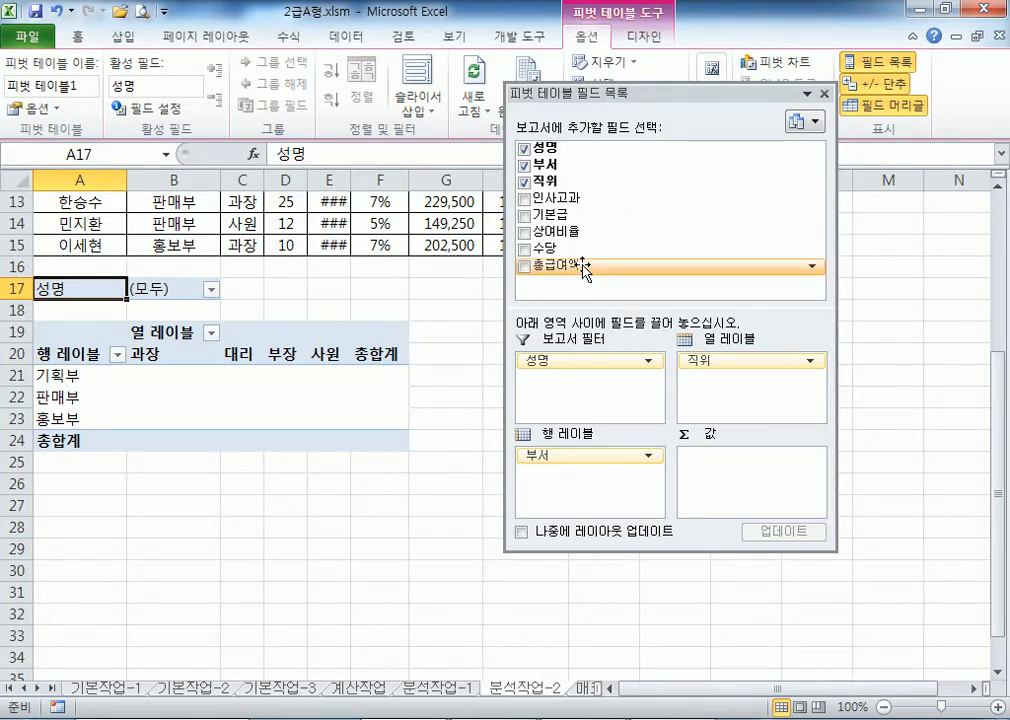
pyautogui.moveTo(550, 214); pyautogui.dragTo(712, 502)
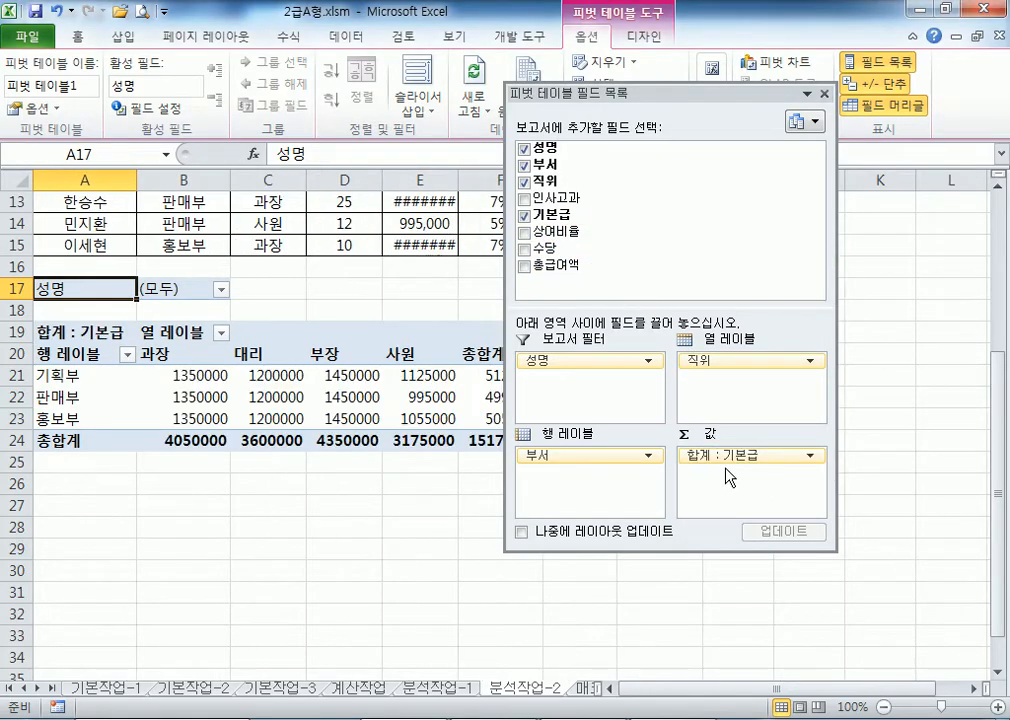
pyautogui.moveTo(552, 265); pyautogui.dragTo(724, 490)
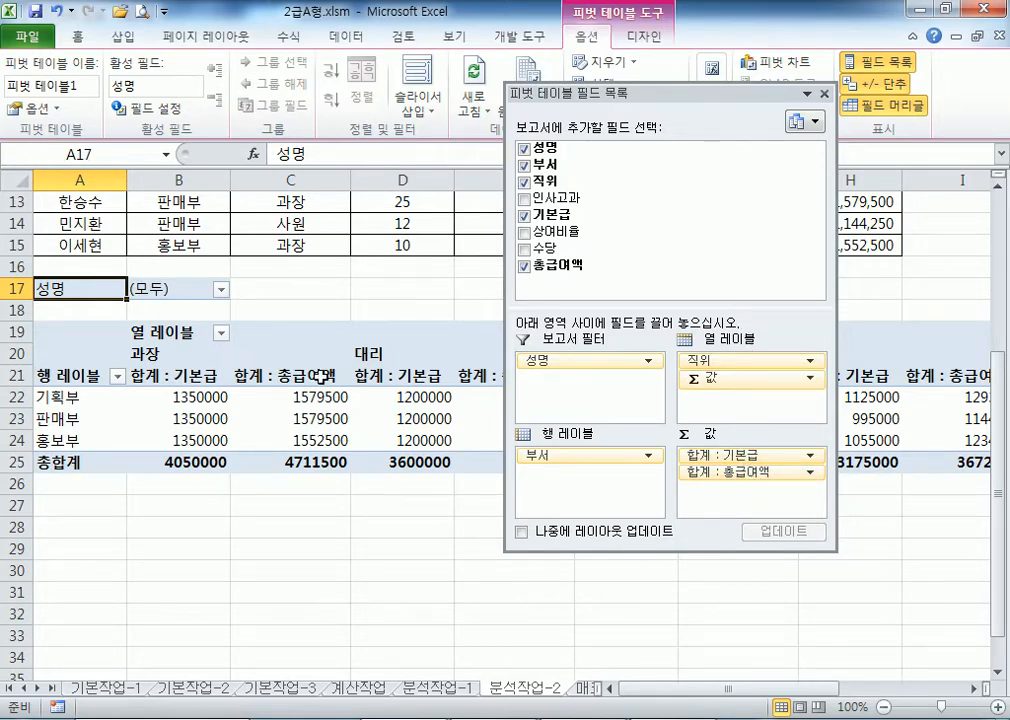
# - Summarize the 기본급 value field by 평균, moving the field list out of the way first
pyautogui.click(176, 377)
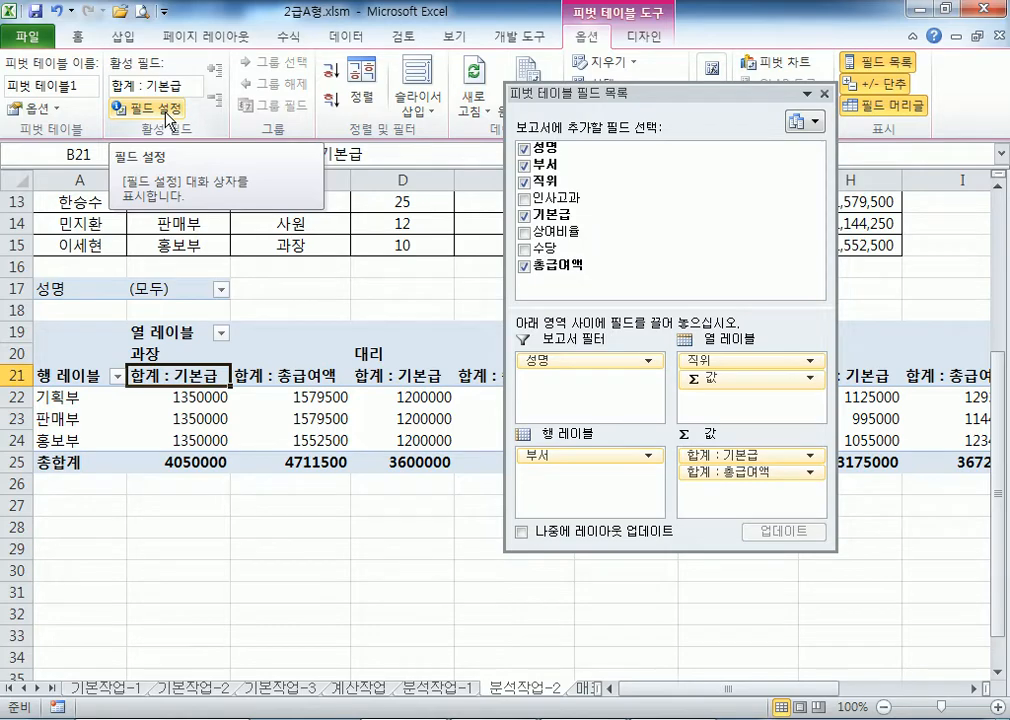
pyautogui.rightClick(180, 379)
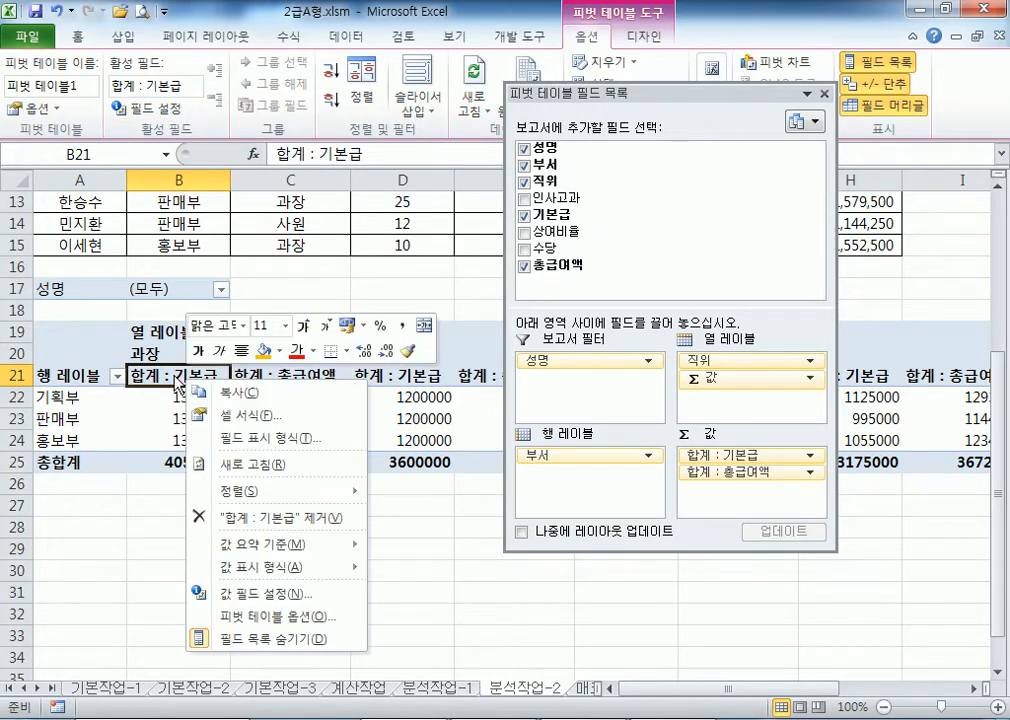
pyautogui.click(170, 371)
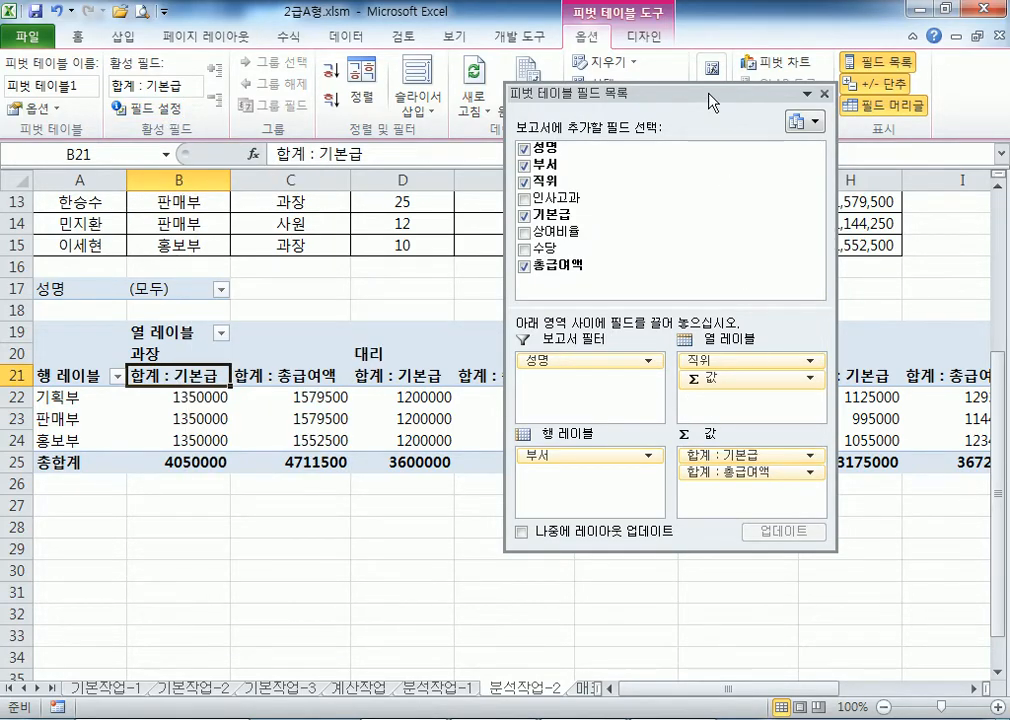
pyautogui.moveTo(710, 102); pyautogui.dragTo(743, 57)
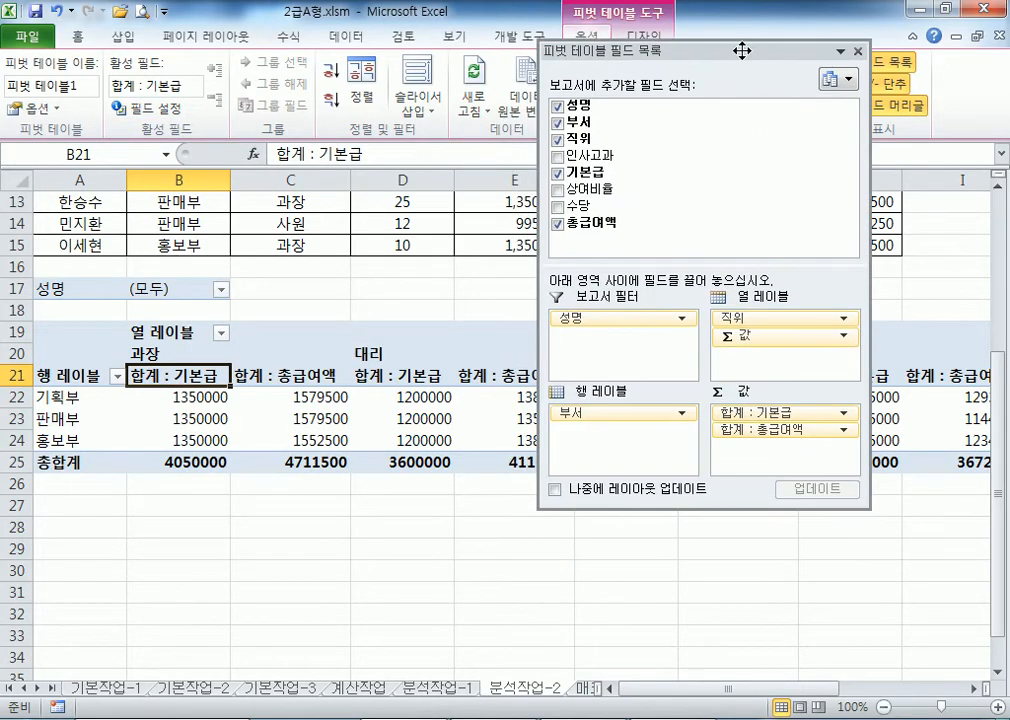
pyautogui.click(798, 418)
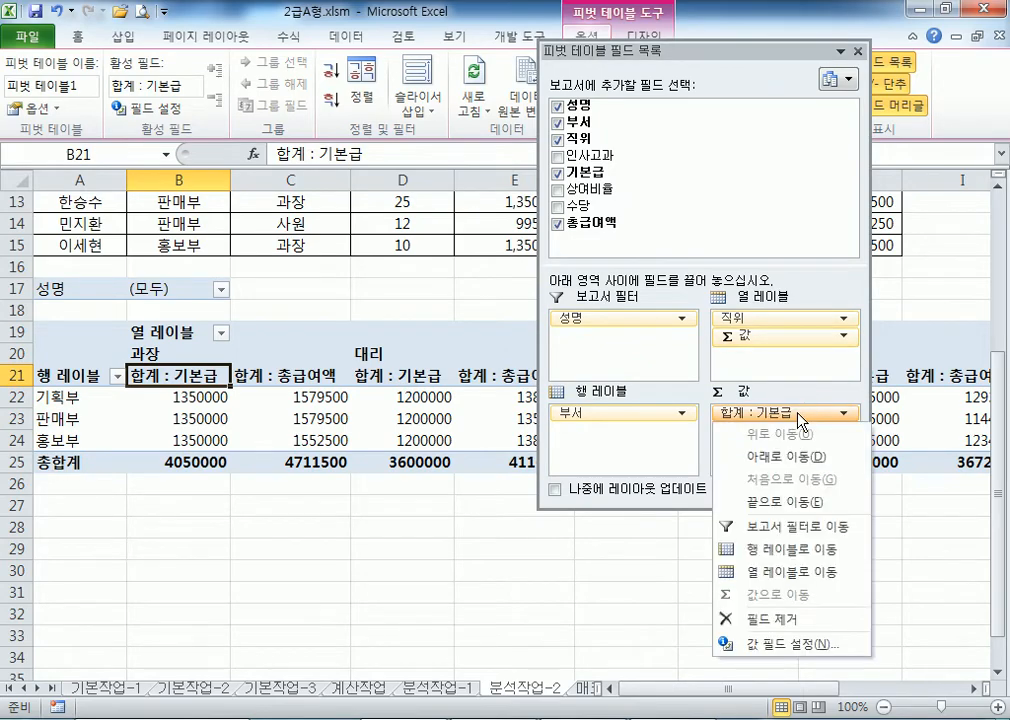
pyautogui.click(813, 645)
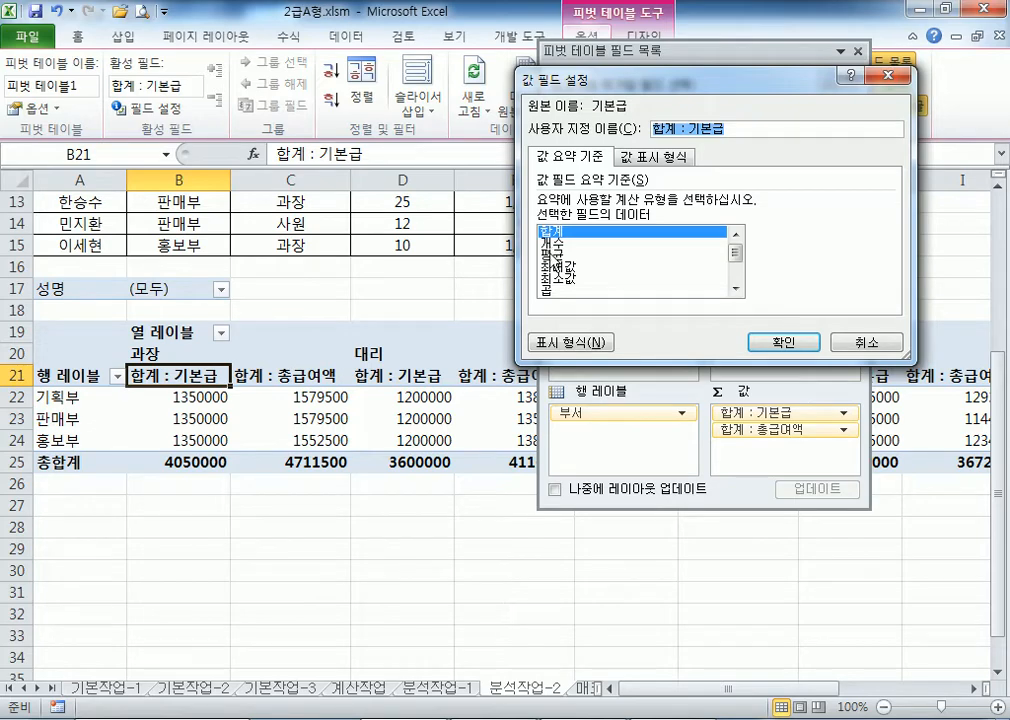
pyautogui.click(580, 253)
pyautogui.click(780, 342)
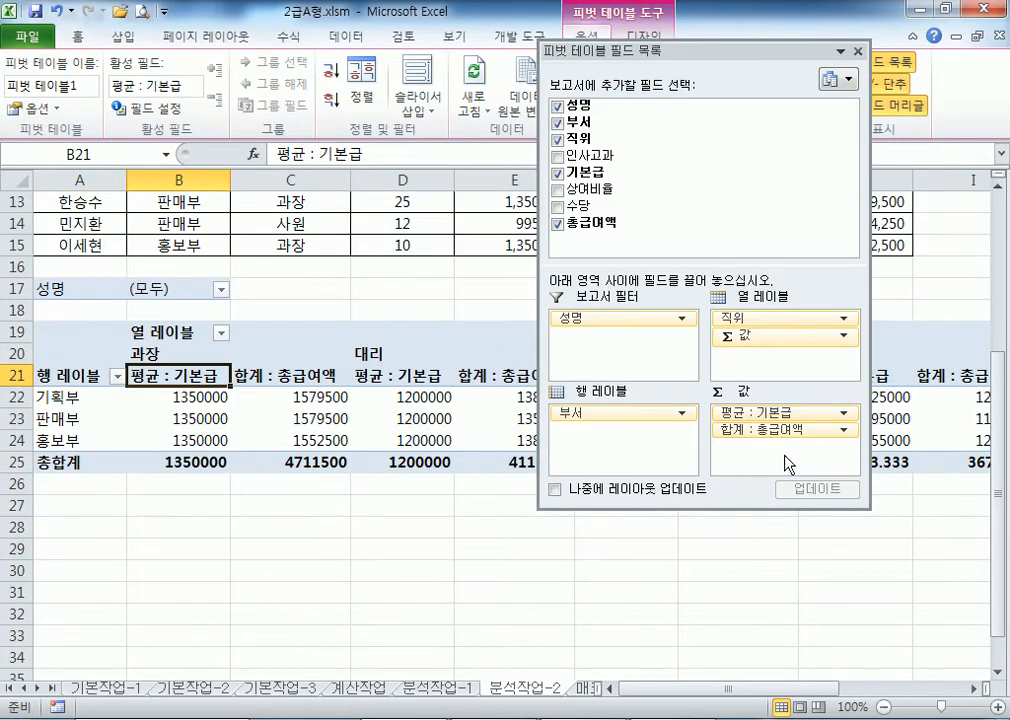
# - Summarize the 총급여액 value field by 최소값
pyautogui.click(792, 429)
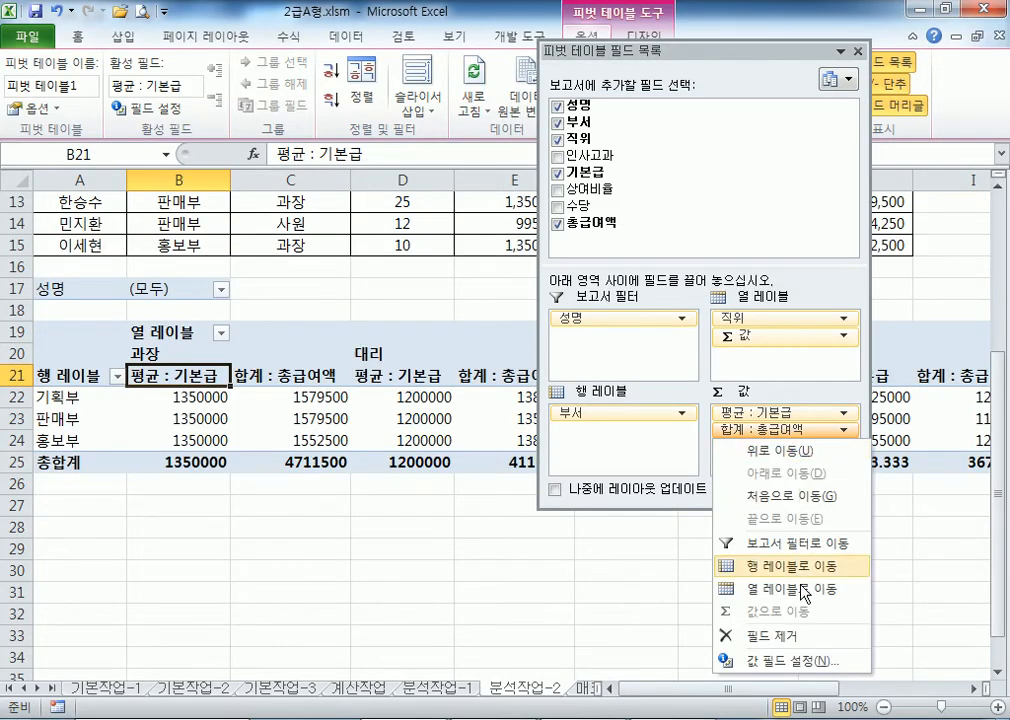
pyautogui.click(775, 660)
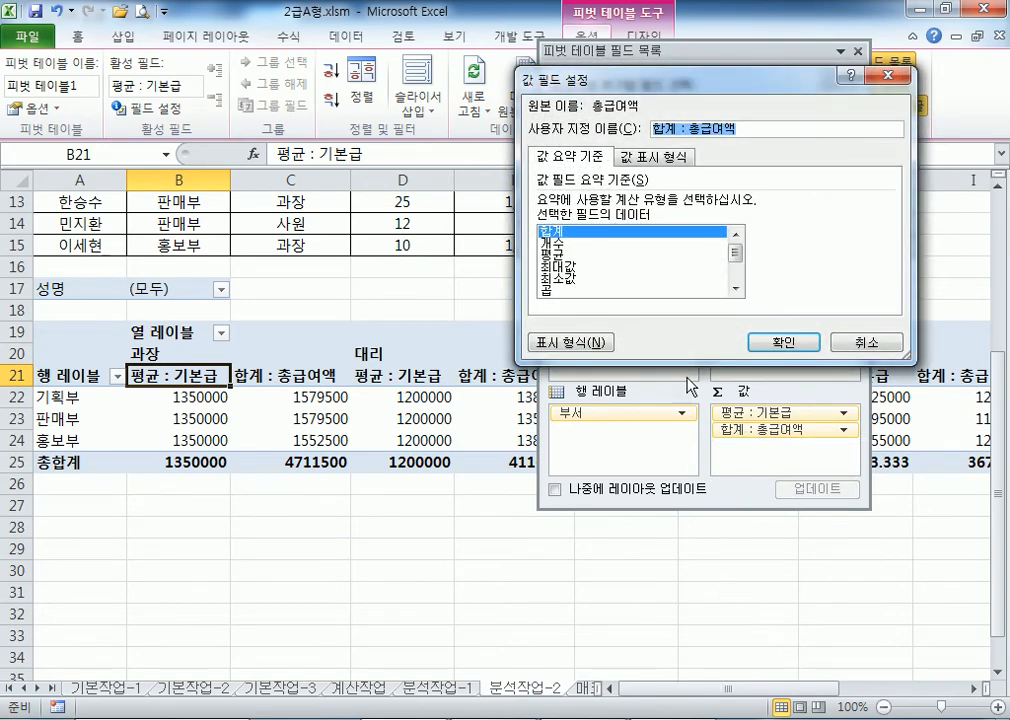
pyautogui.click(575, 279)
pyautogui.click(783, 342)
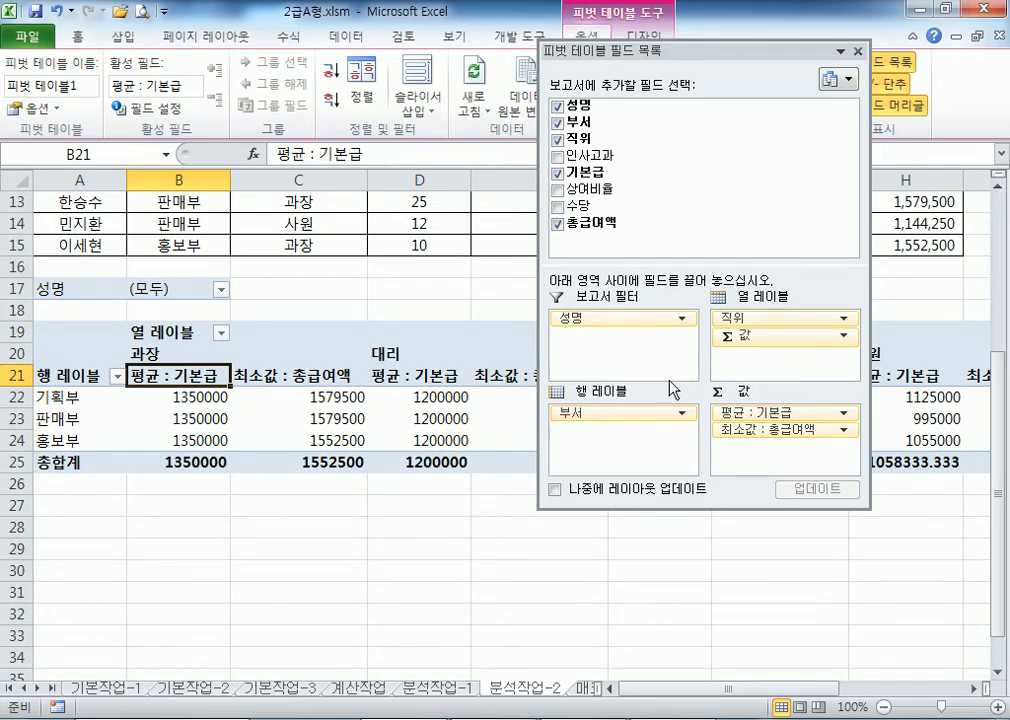
# - Try the Σ 값 item in the row labels and return it to the column labels below 직위
pyautogui.moveTo(723, 335); pyautogui.dragTo(745, 357)
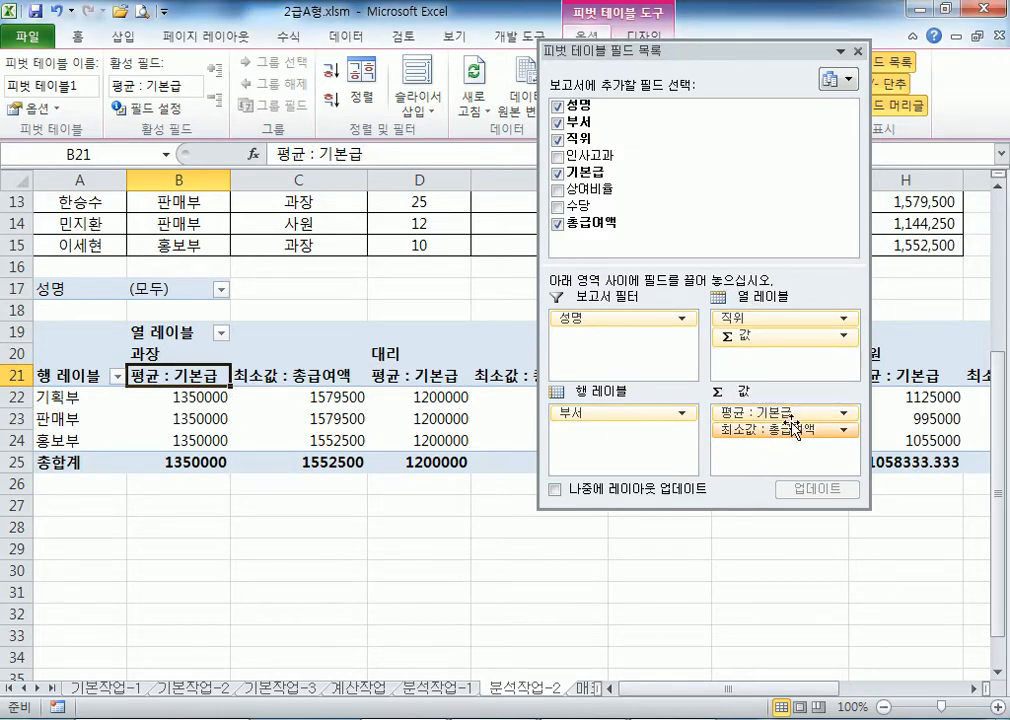
pyautogui.moveTo(200, 399); pyautogui.dragTo(397, 452)
pyautogui.click(178, 395)
pyautogui.moveTo(740, 355); pyautogui.dragTo(614, 448)
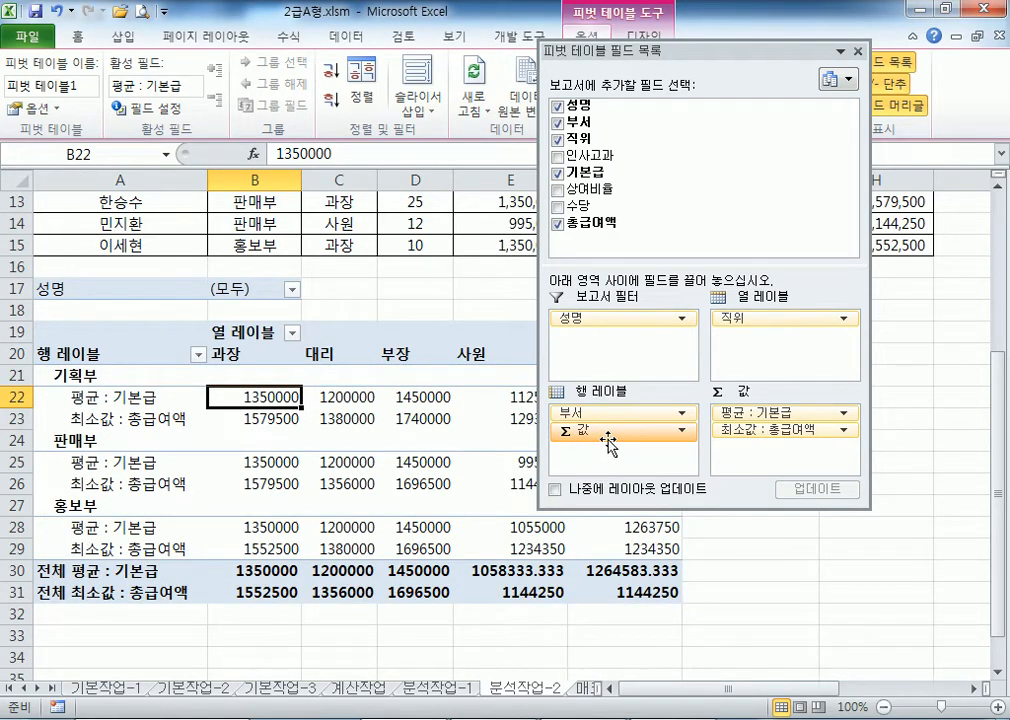
pyautogui.moveTo(580, 430); pyautogui.dragTo(744, 346)
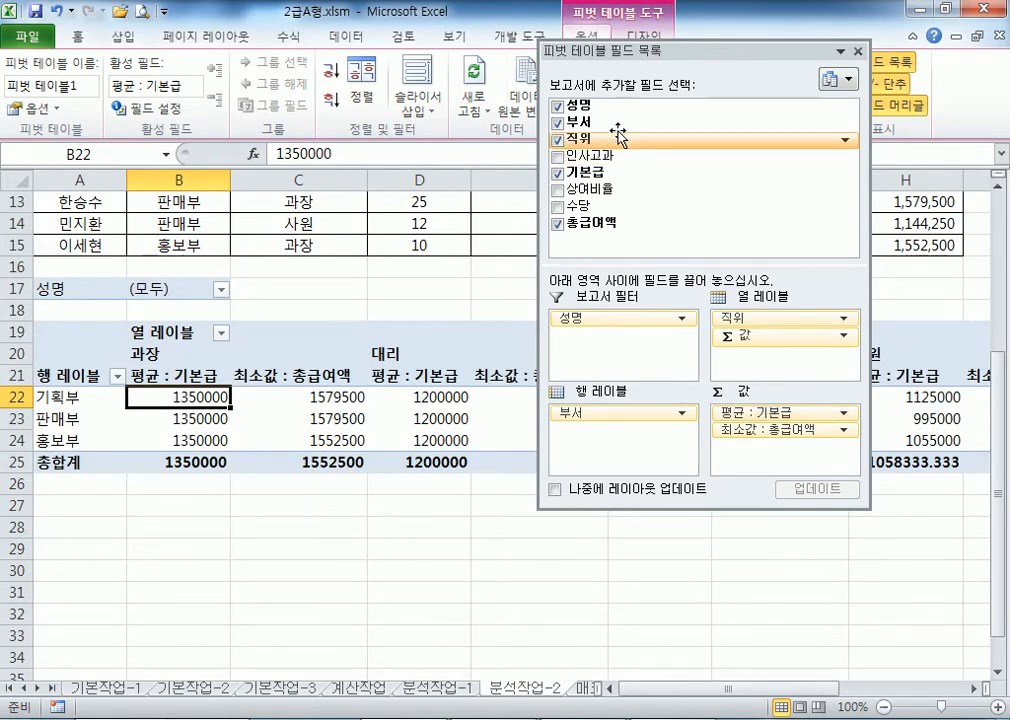
# - Place the Σ 값 item below 부서 in the row labels, and dock the field list beside the worksheet
pyautogui.moveTo(647, 60); pyautogui.dragTo(760, 71)
pyautogui.moveTo(850, 356); pyautogui.dragTo(697, 460)
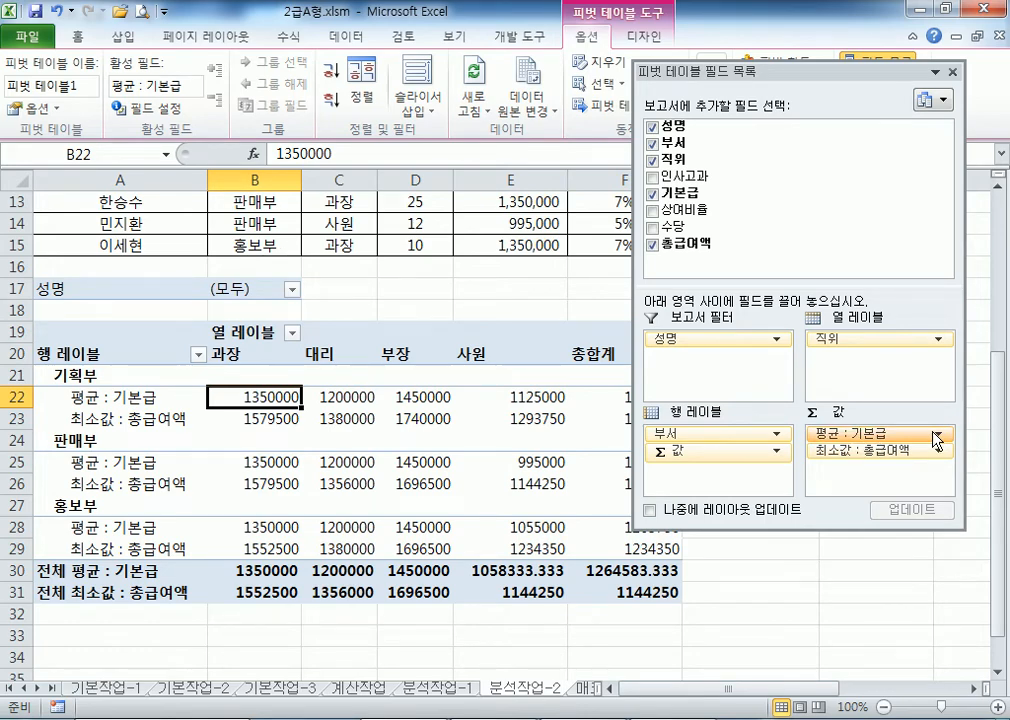
pyautogui.moveTo(700, 452); pyautogui.dragTo(858, 402)
pyautogui.moveTo(838, 354); pyautogui.dragTo(685, 472)
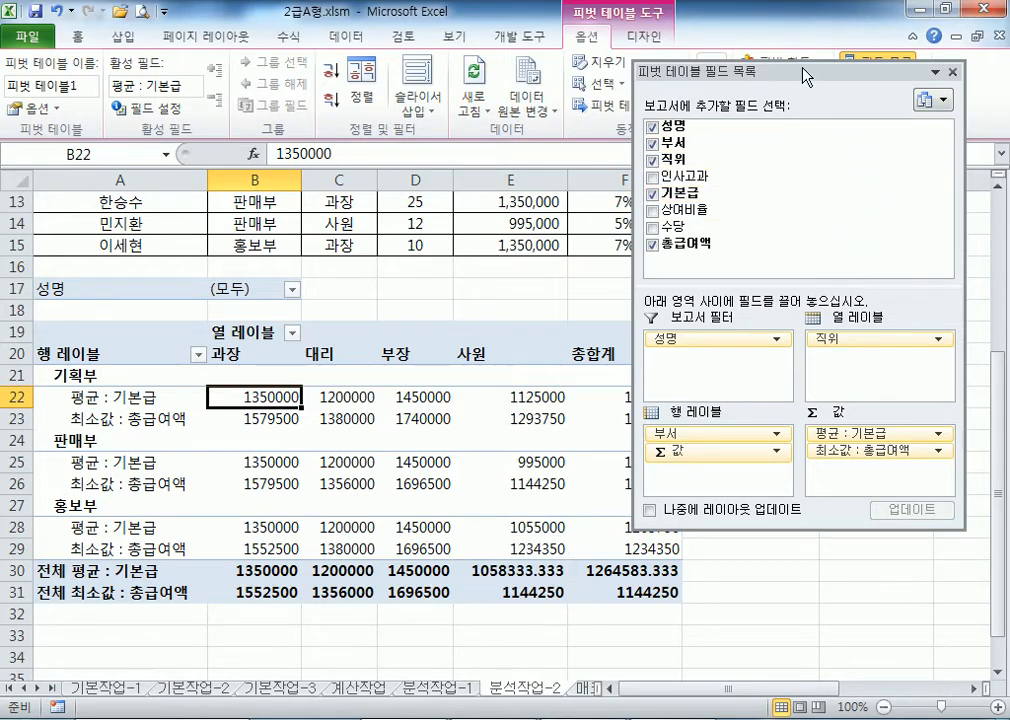
pyautogui.moveTo(700, 72); pyautogui.dragTo(706, 203)
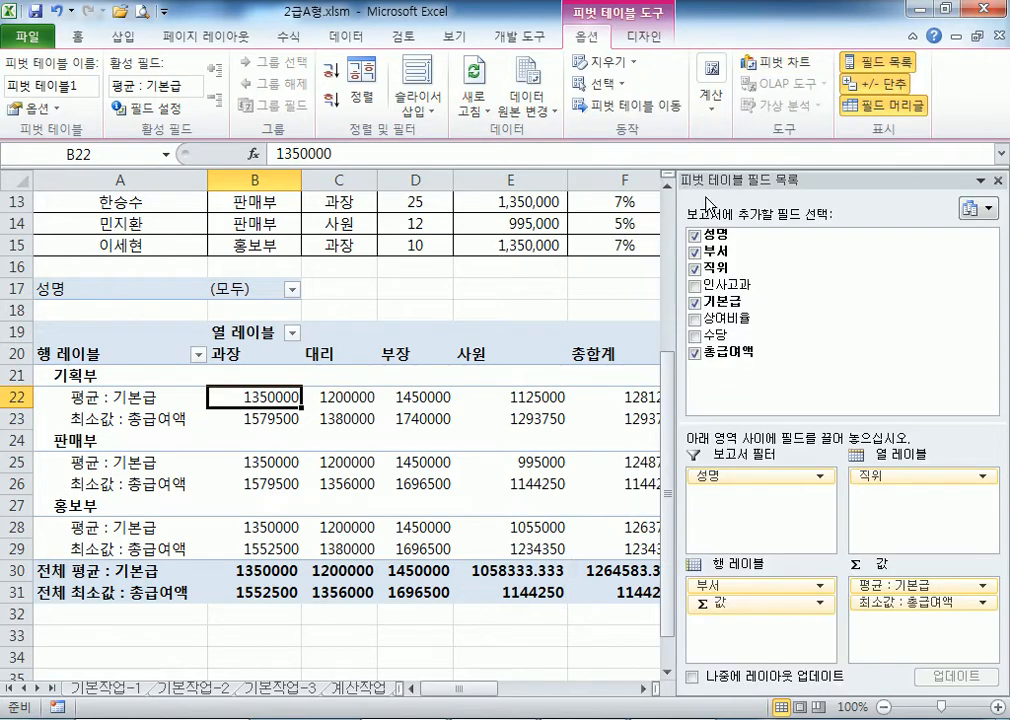
# - Turn off 열 총합계 표시 in the pivot table options, keeping 행 총합계 표시 enabled
pyautogui.click(34, 114)
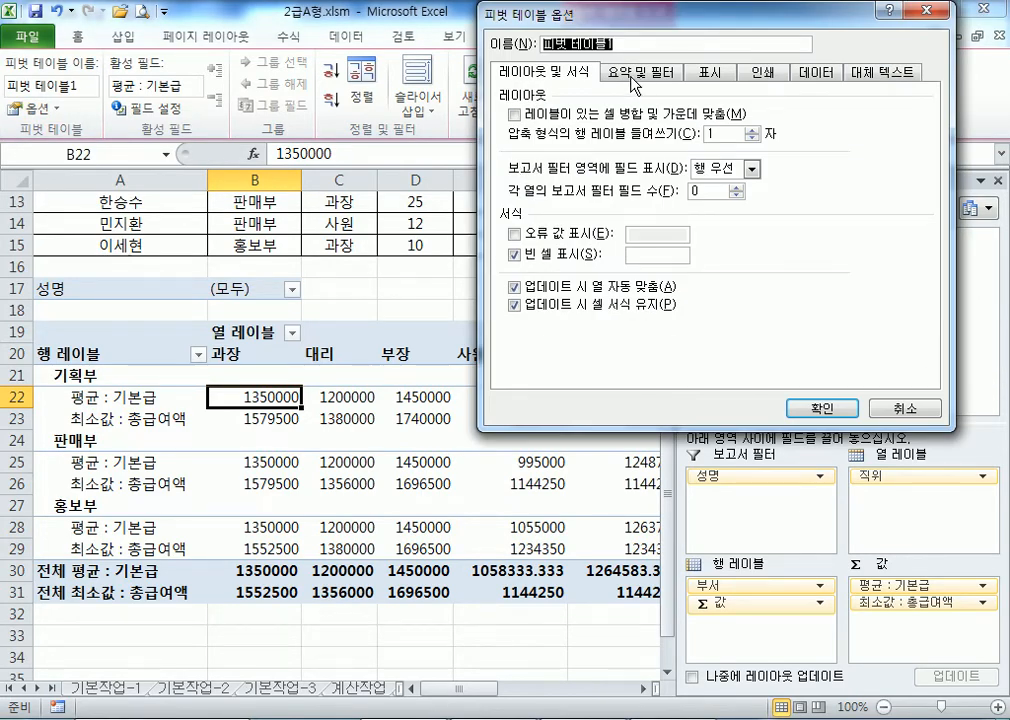
pyautogui.click(632, 78)
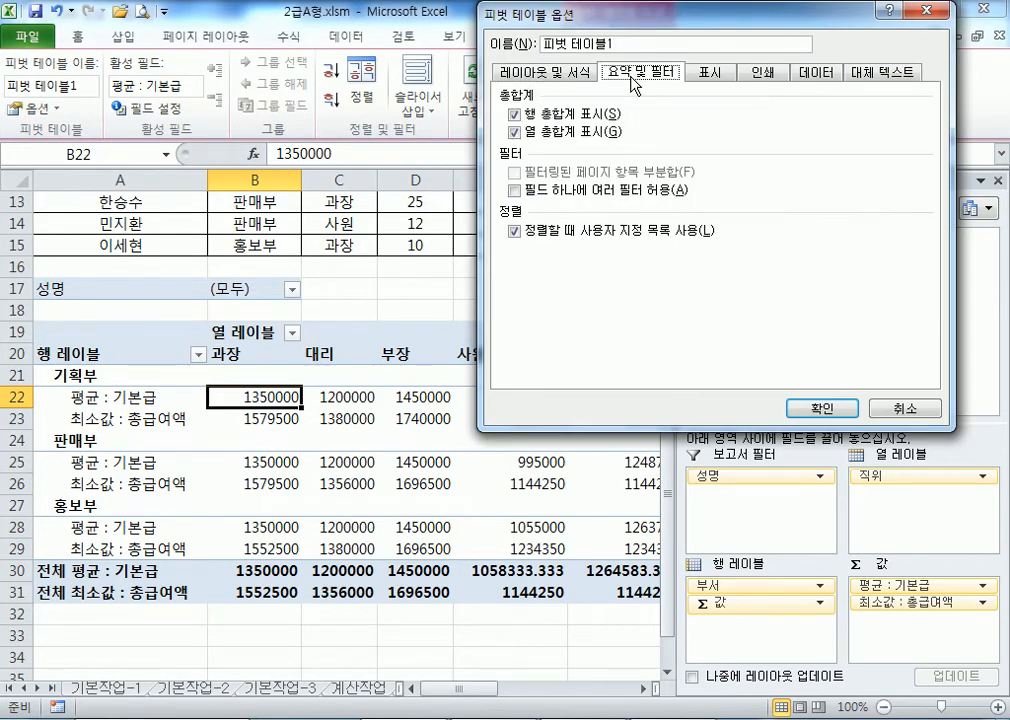
pyautogui.click(515, 131)
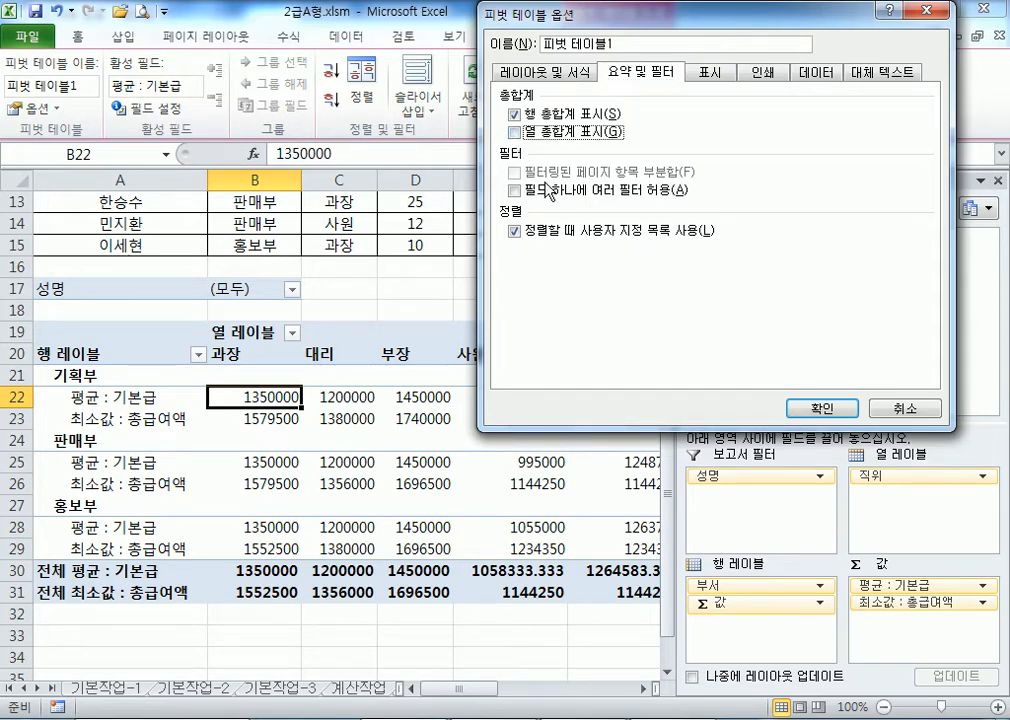
pyautogui.click(515, 115)
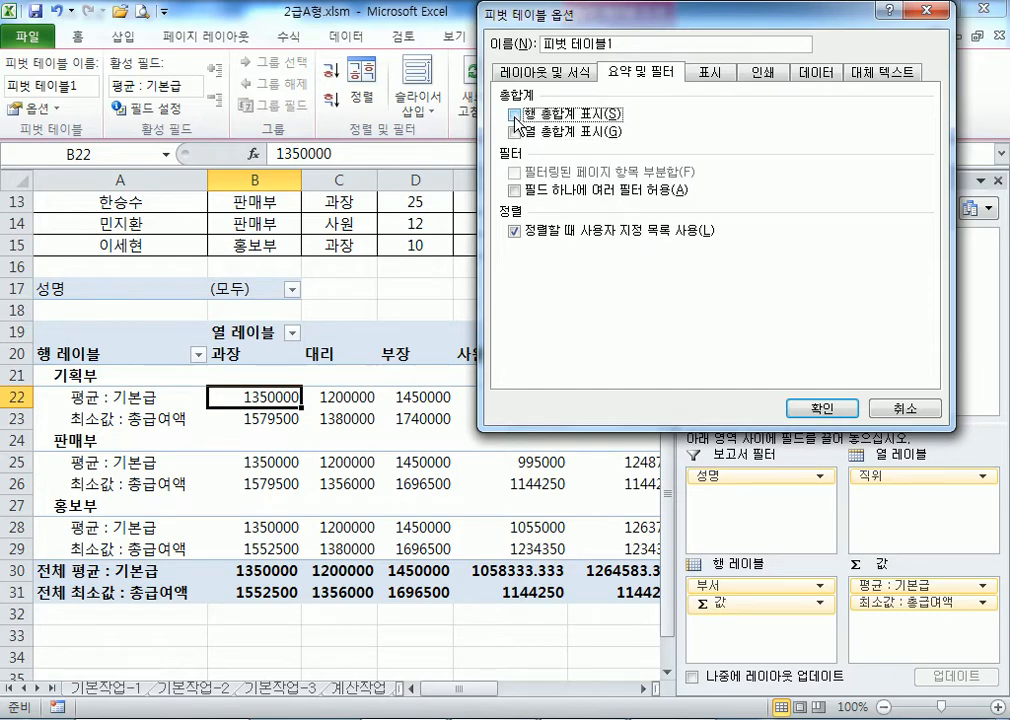
pyautogui.click(515, 117)
pyautogui.click(838, 412)
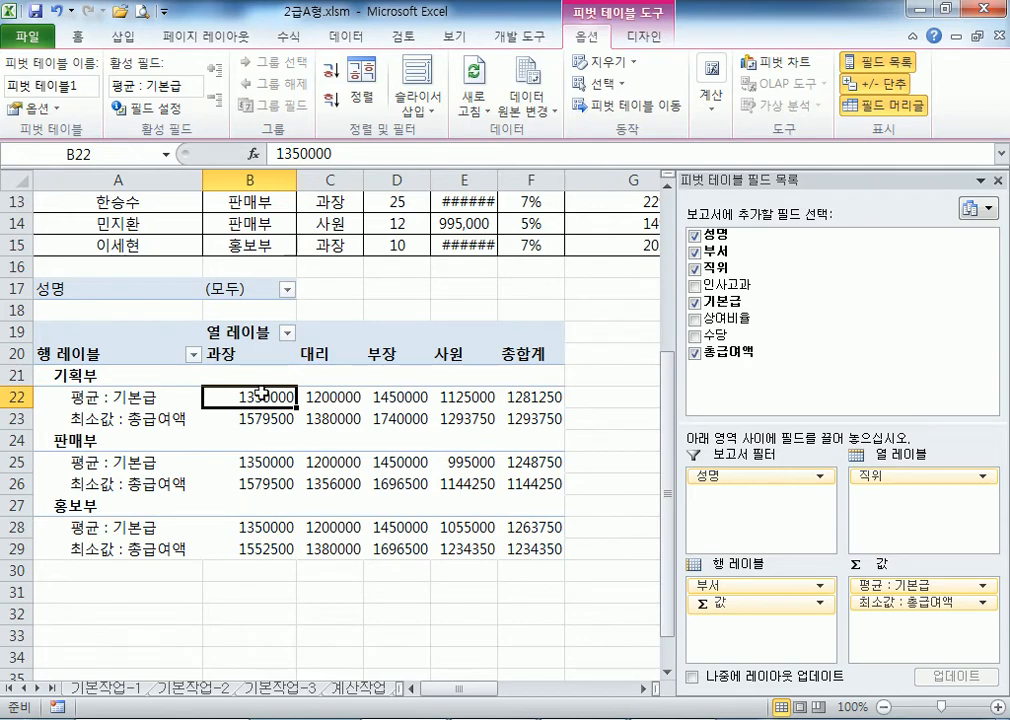
pyautogui.moveTo(81, 576); pyautogui.dragTo(478, 582)
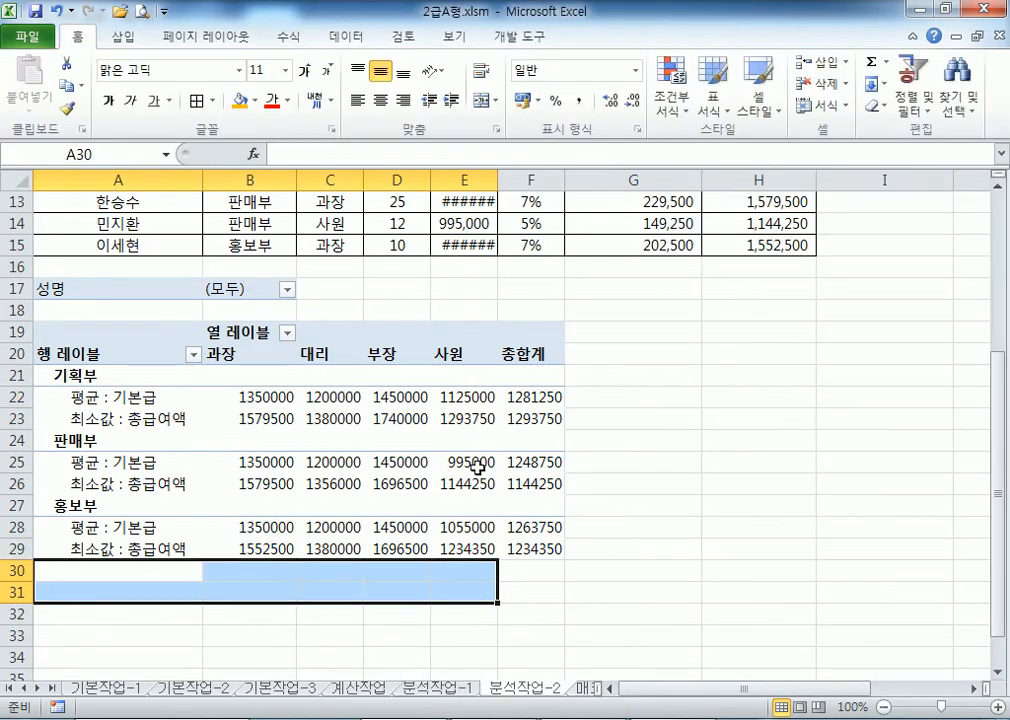
# - Set the pivot table's report layout to 개요 형식으로 표시
pyautogui.click(478, 462)
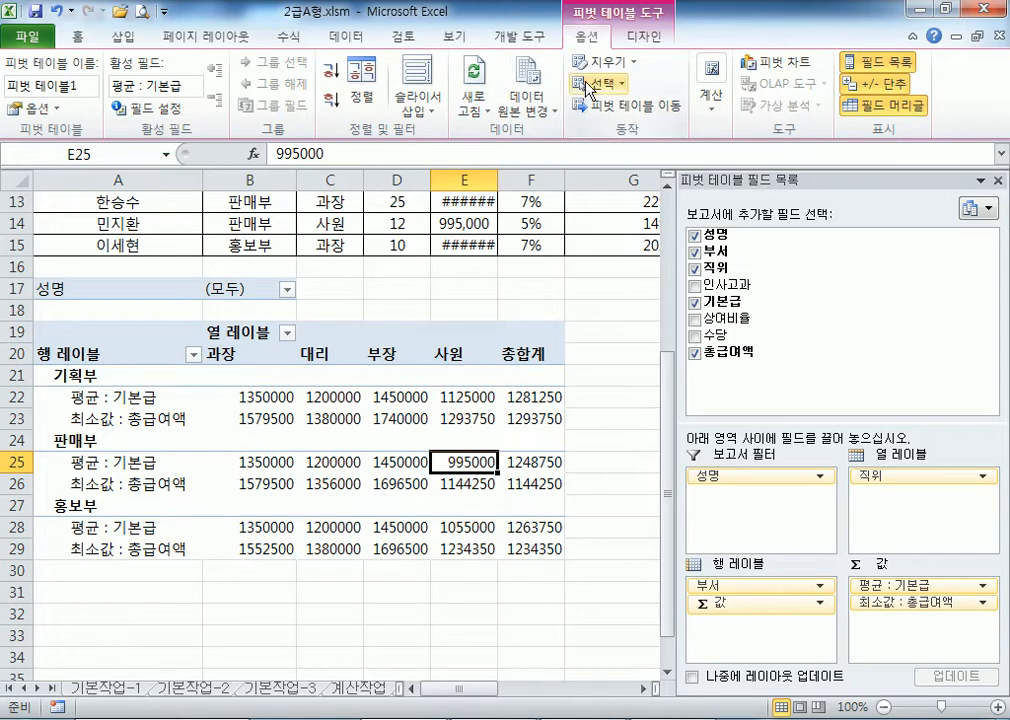
pyautogui.click(656, 40)
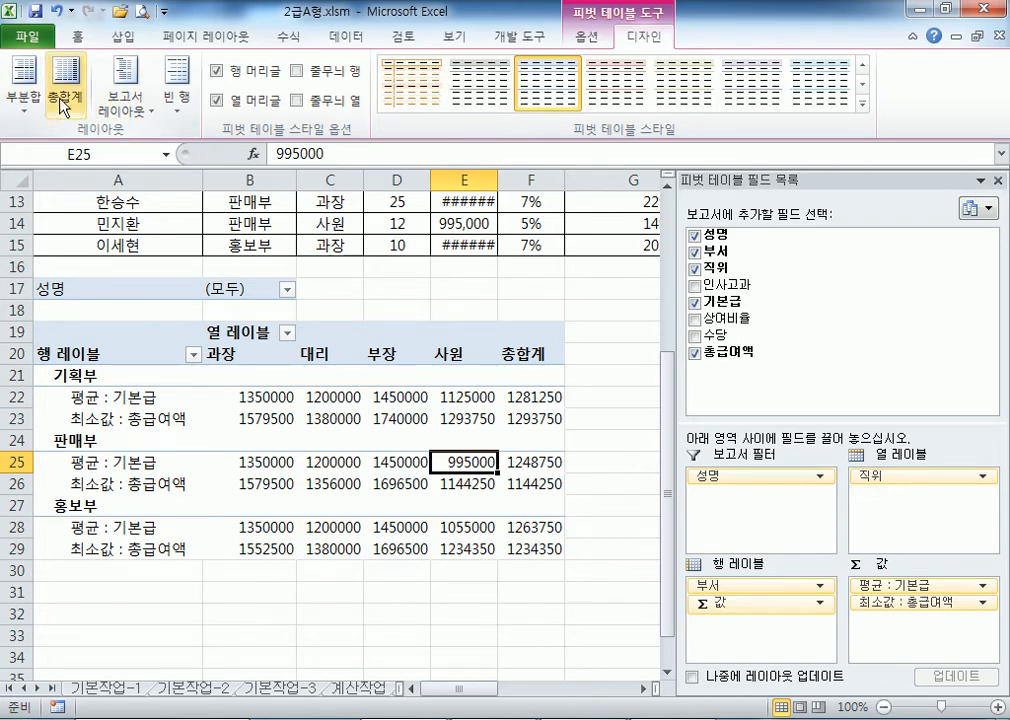
pyautogui.click(124, 110)
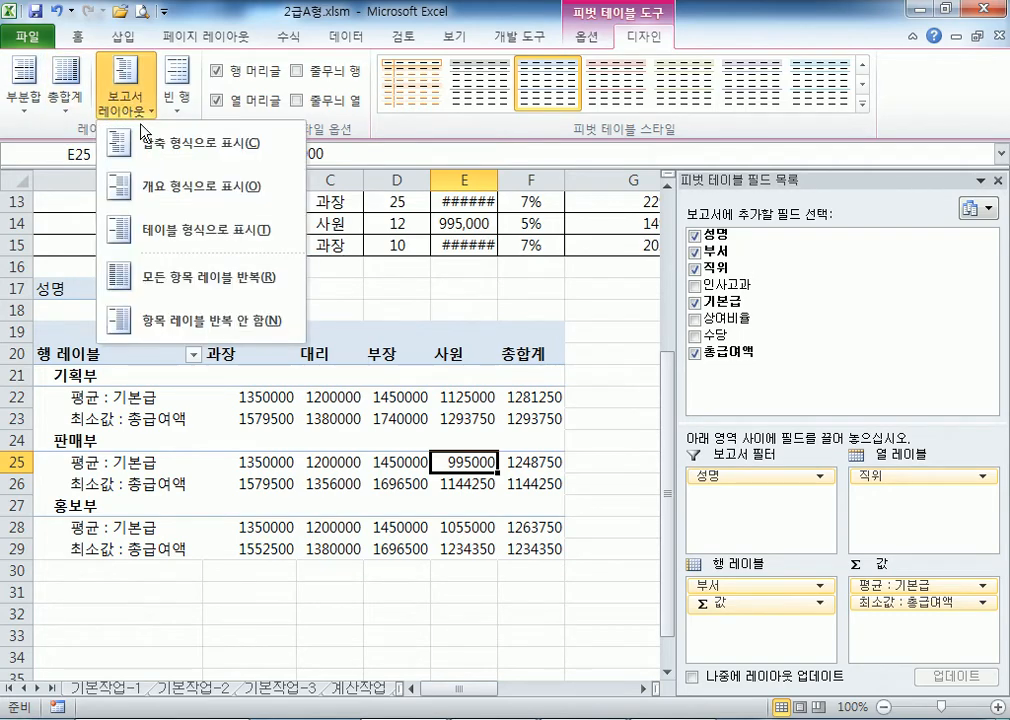
pyautogui.click(160, 188)
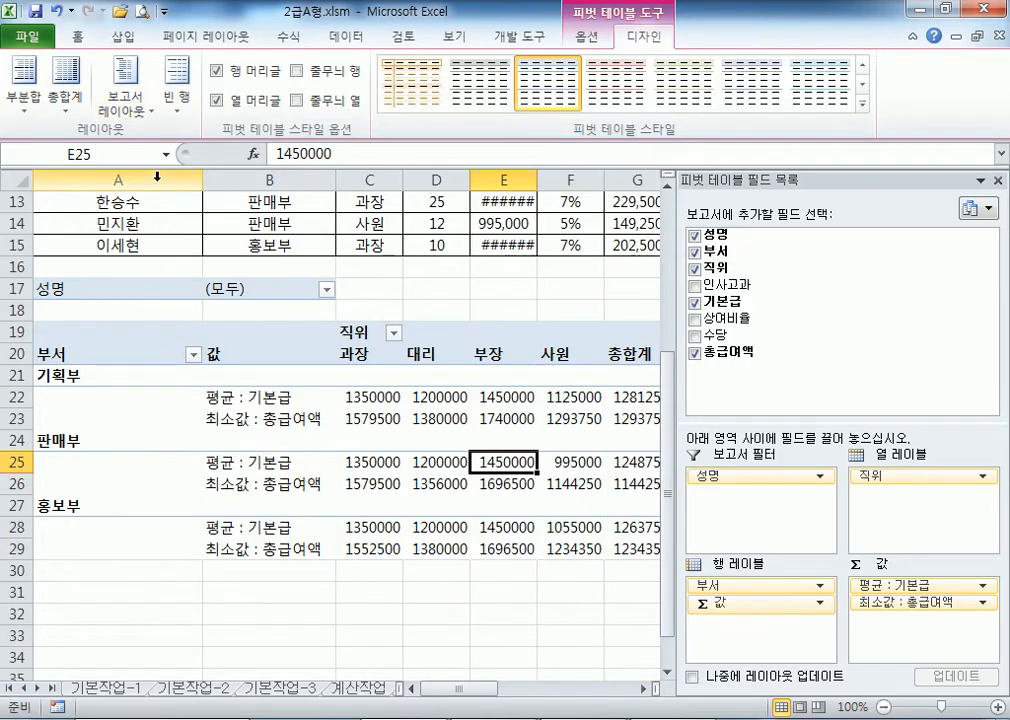
# - Try the 테이블 형식 and 압축 형식 report layouts, and return the pivot table to 개요 형식
pyautogui.click(143, 108)
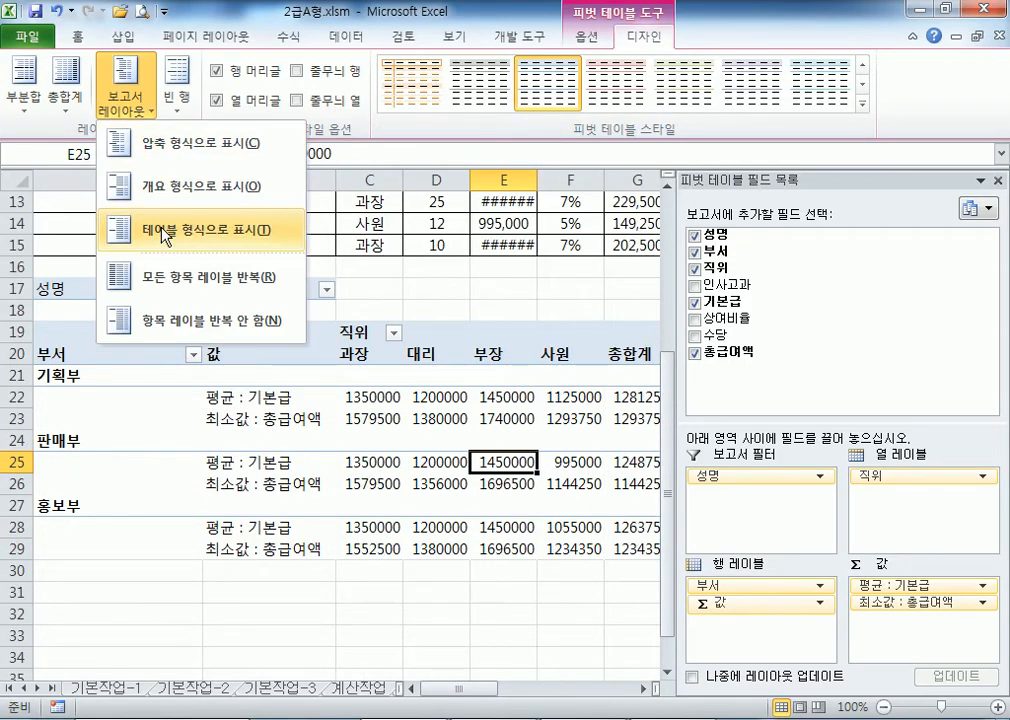
pyautogui.click(140, 230)
pyautogui.click(122, 97)
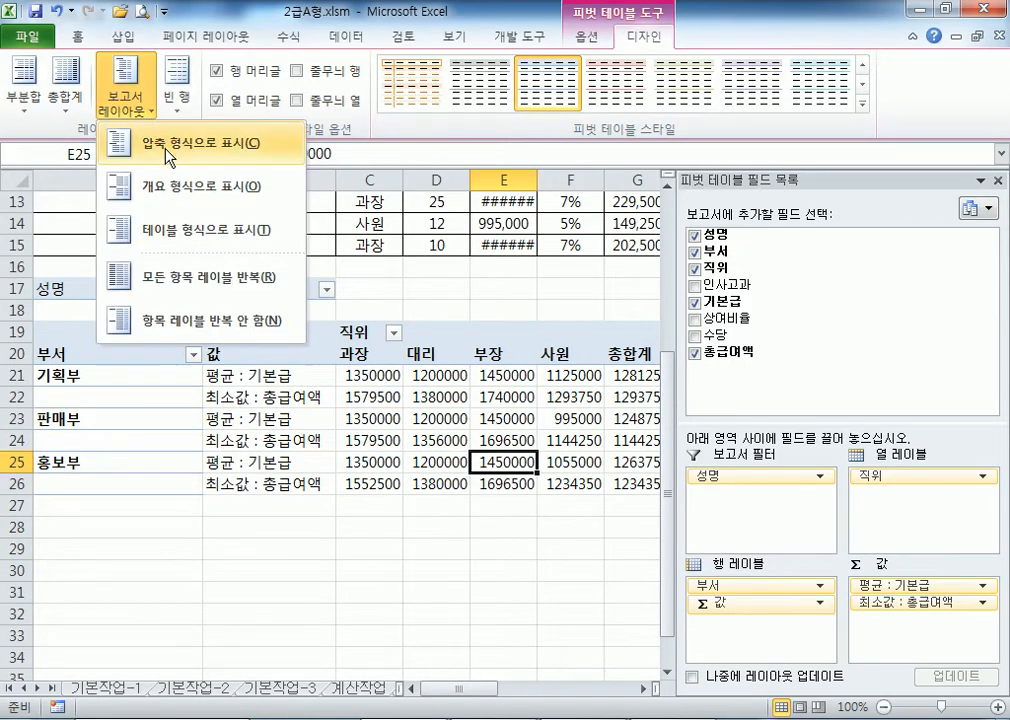
pyautogui.click(135, 135)
pyautogui.click(120, 106)
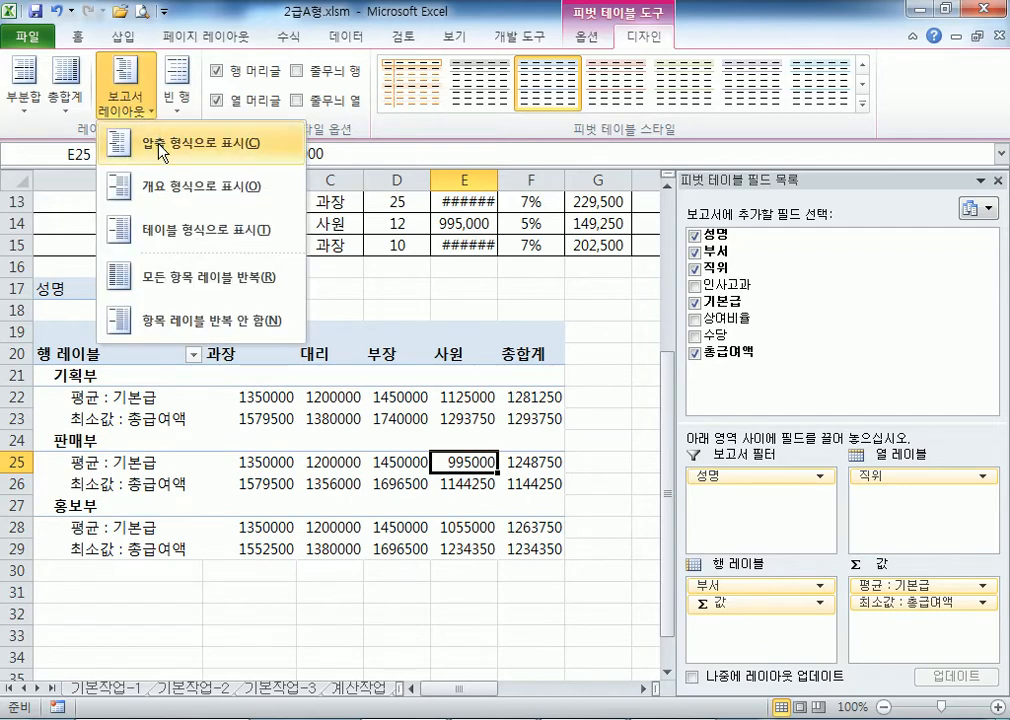
pyautogui.click(170, 203)
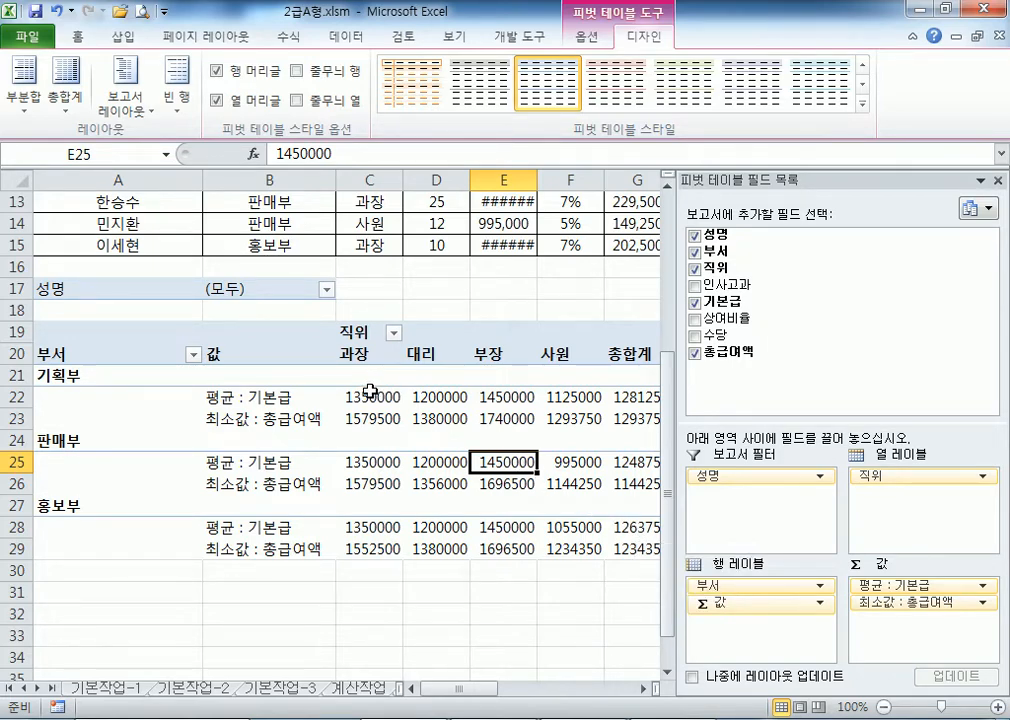
# - Select the pivot table values in C22:G29 and detach the field list as a floating window
pyautogui.moveTo(369, 391)
pyautogui.moveTo(365, 398); pyautogui.dragTo(456, 541)
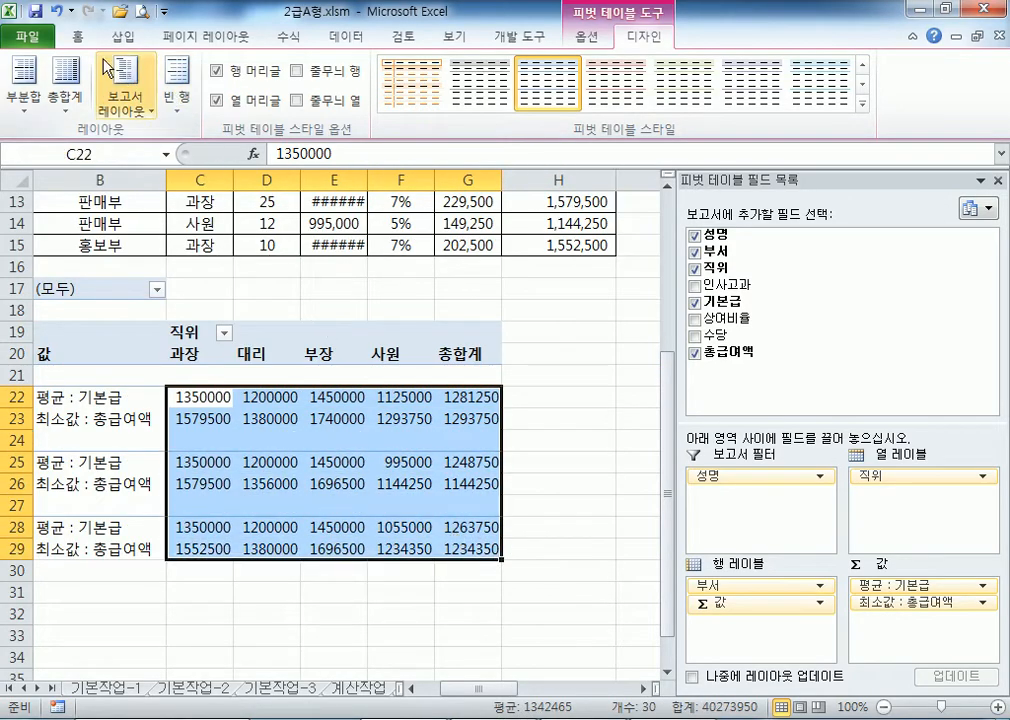
pyautogui.click(70, 33)
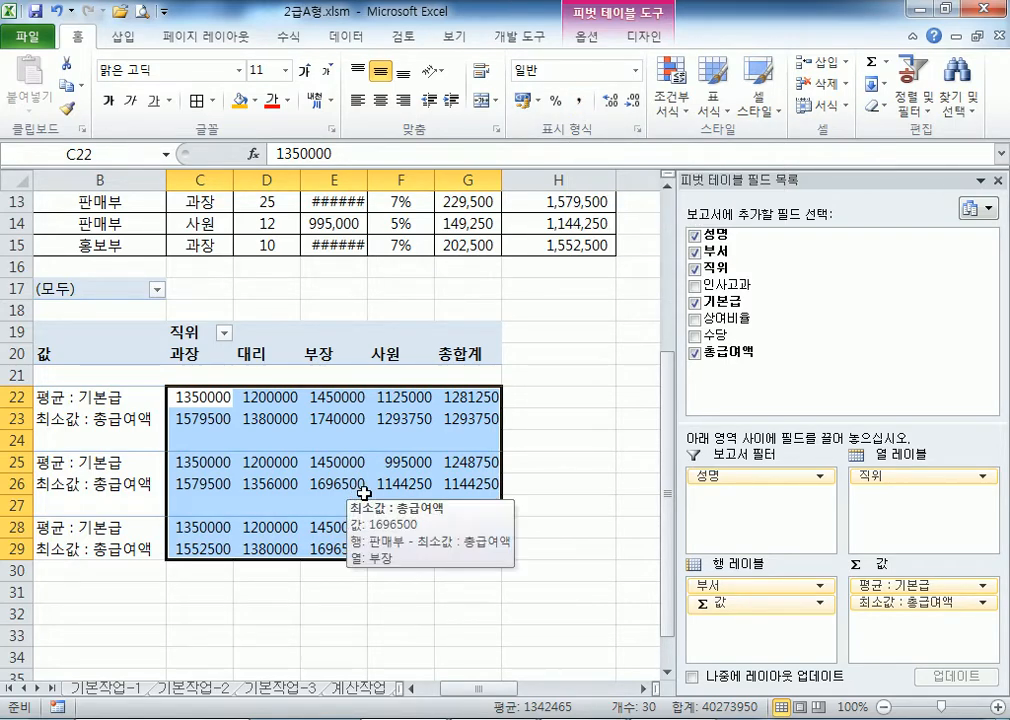
pyautogui.moveTo(766, 179); pyautogui.dragTo(552, 63)
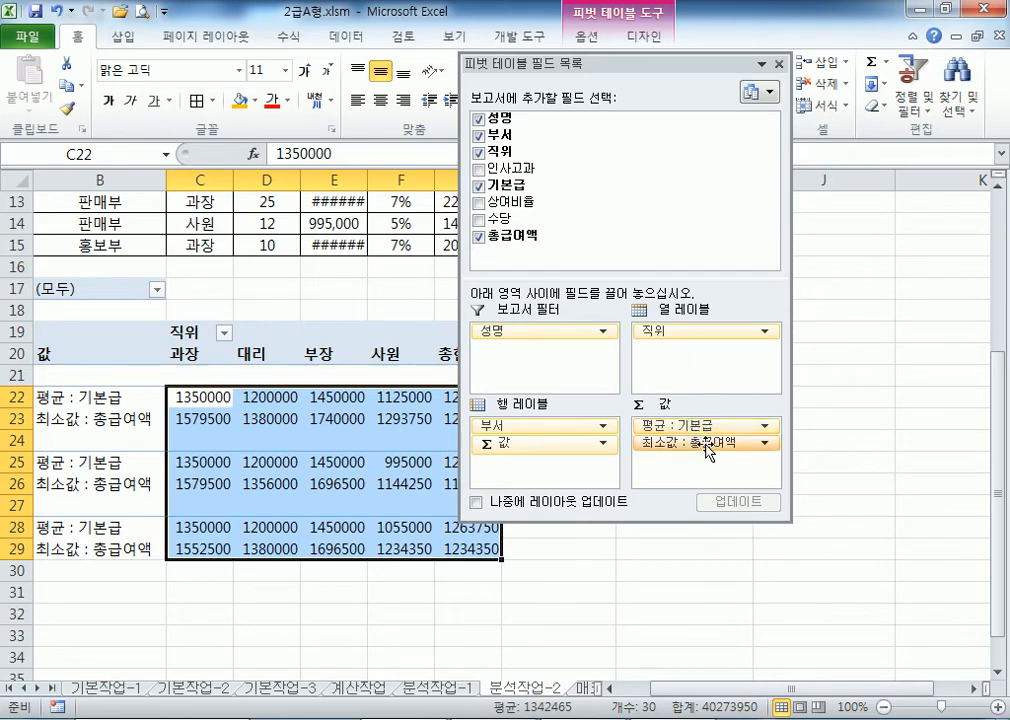
pyautogui.click(764, 426)
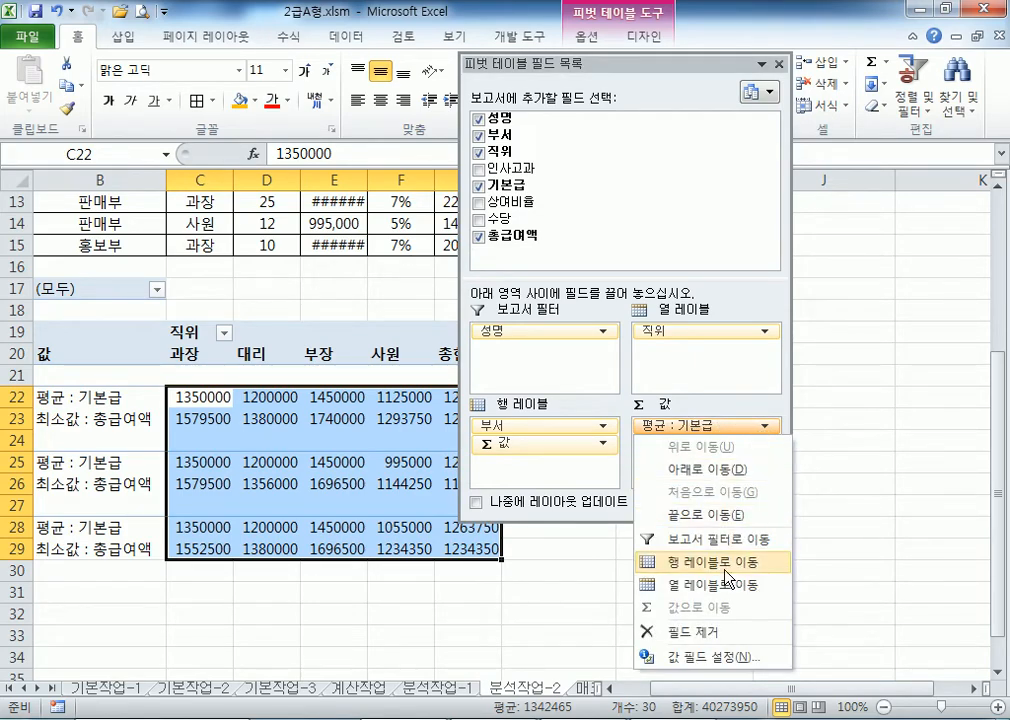
pyautogui.click(712, 658)
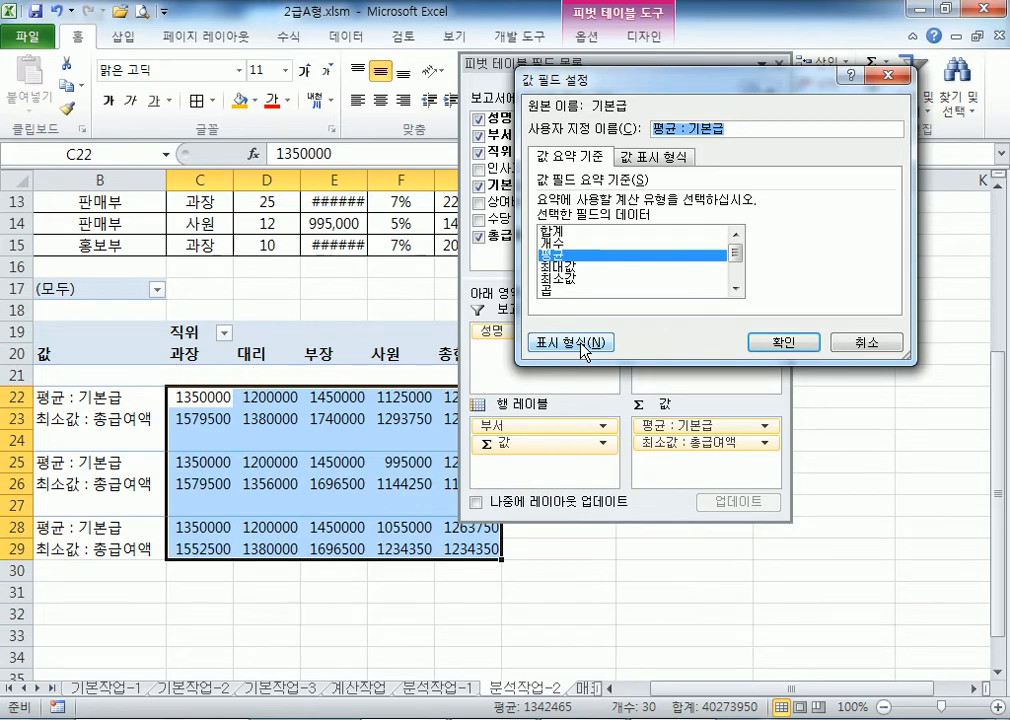
pyautogui.click(585, 343)
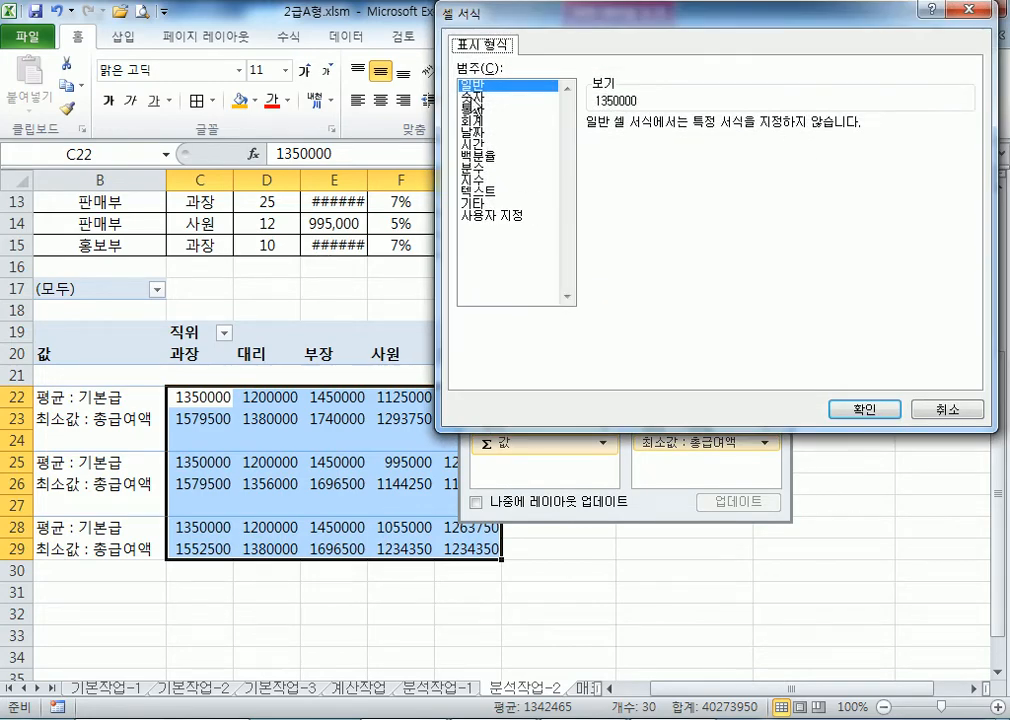
pyautogui.click(472, 96)
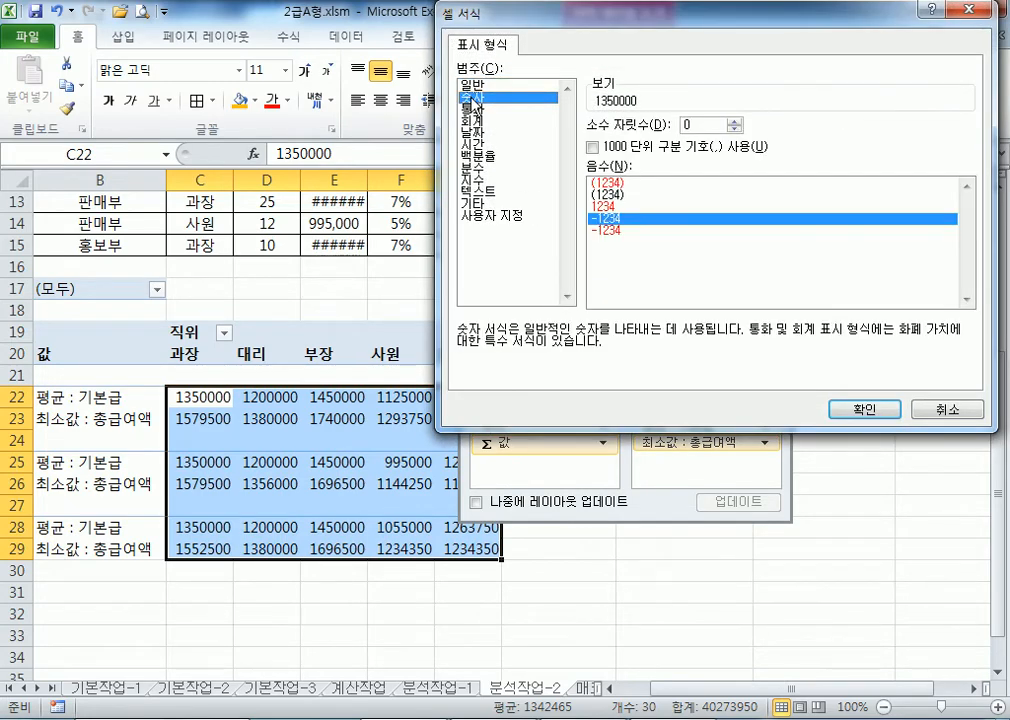
pyautogui.click(593, 147)
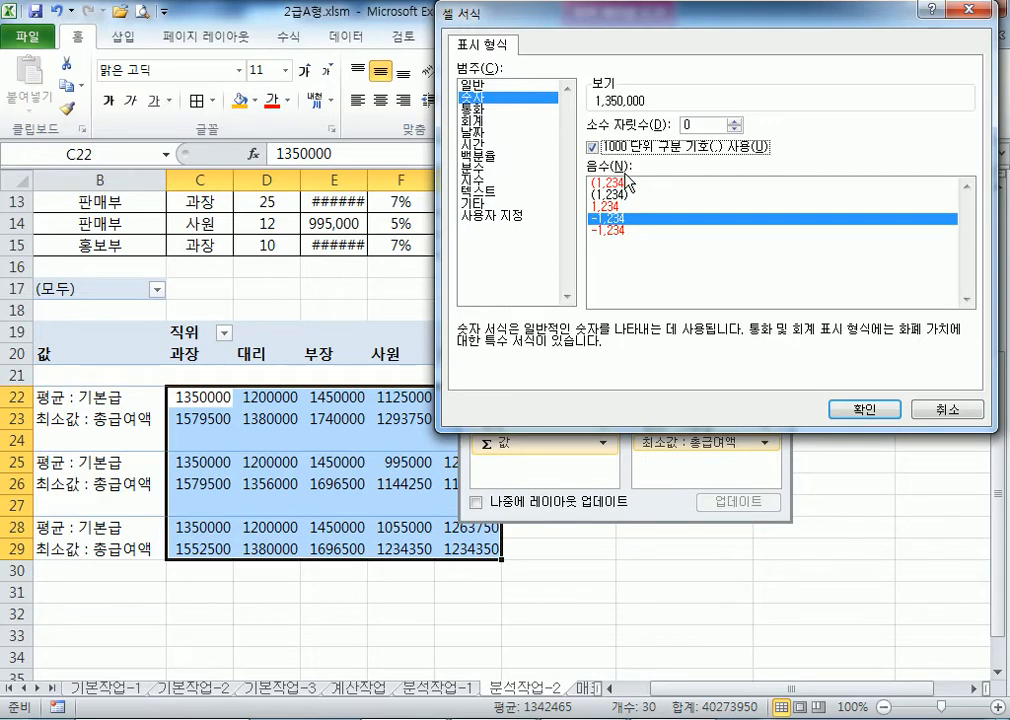
pyautogui.click(946, 409)
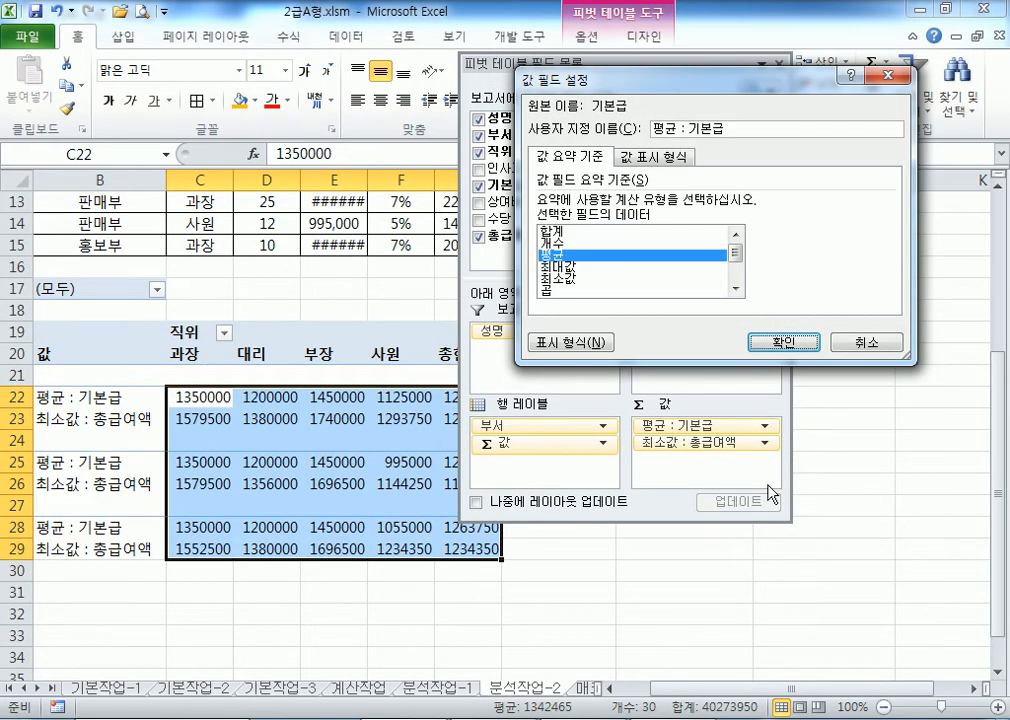
pyautogui.click(853, 340)
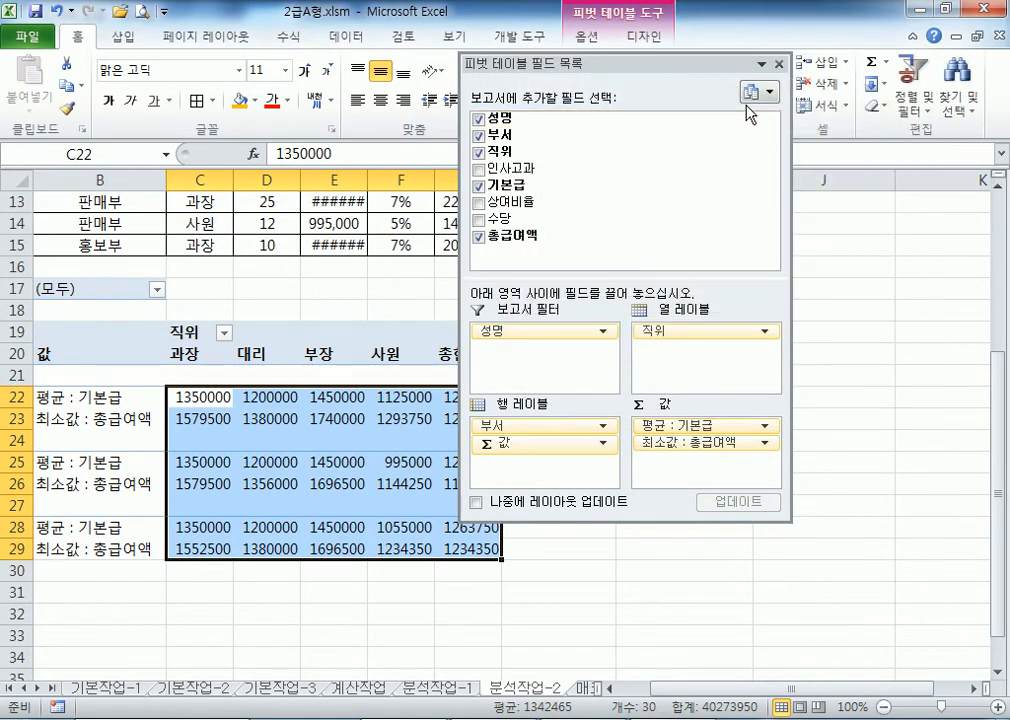
# - Format the 평균 : 기본급 value field as 숫자 with 0 decimals and the 1000 separator through its value field settings
pyautogui.click(212, 398)
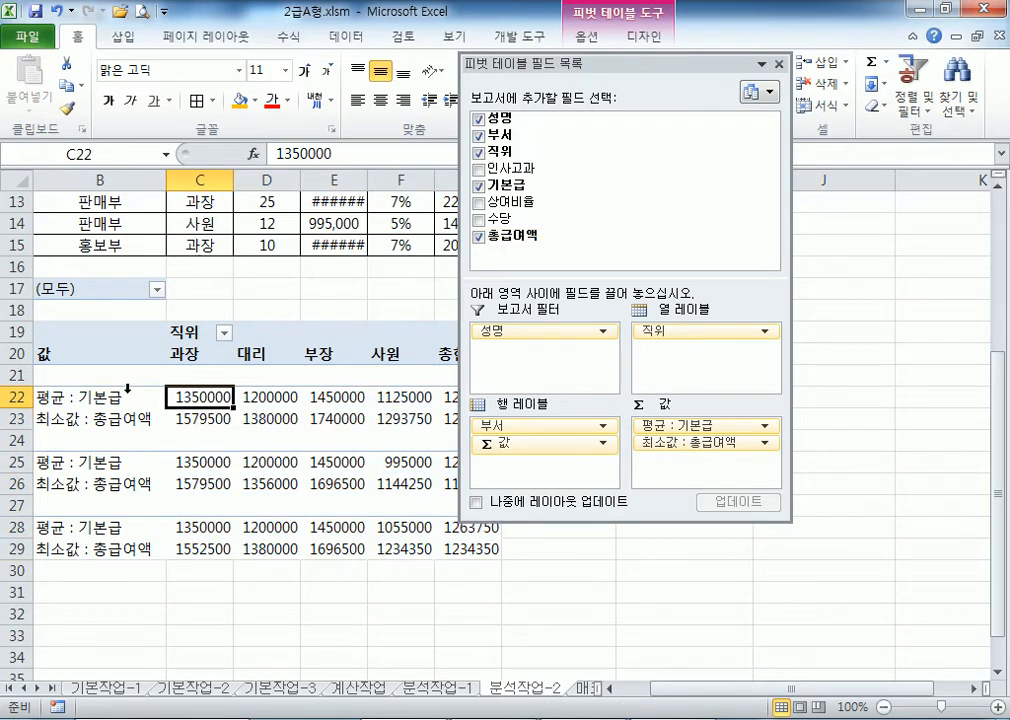
pyautogui.click(708, 431)
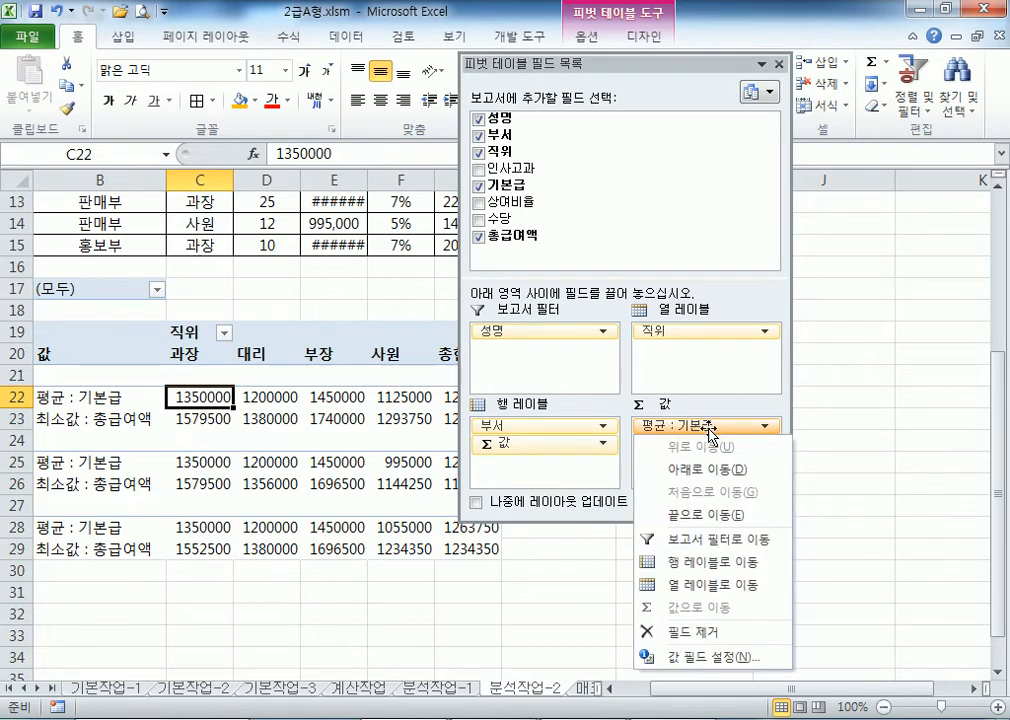
pyautogui.click(706, 658)
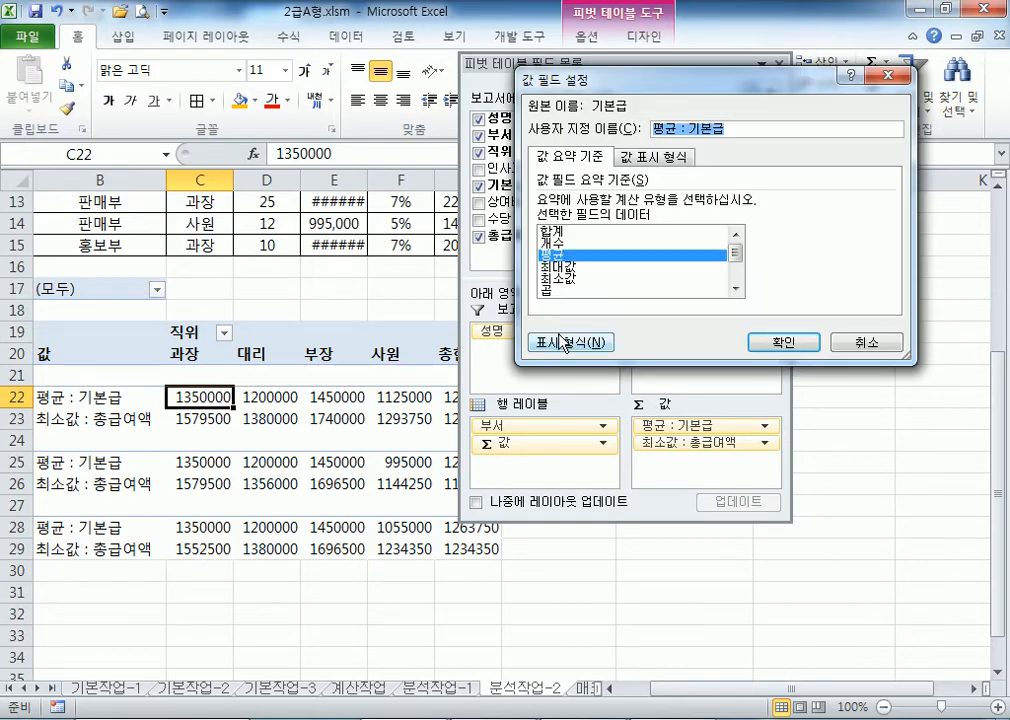
pyautogui.click(557, 343)
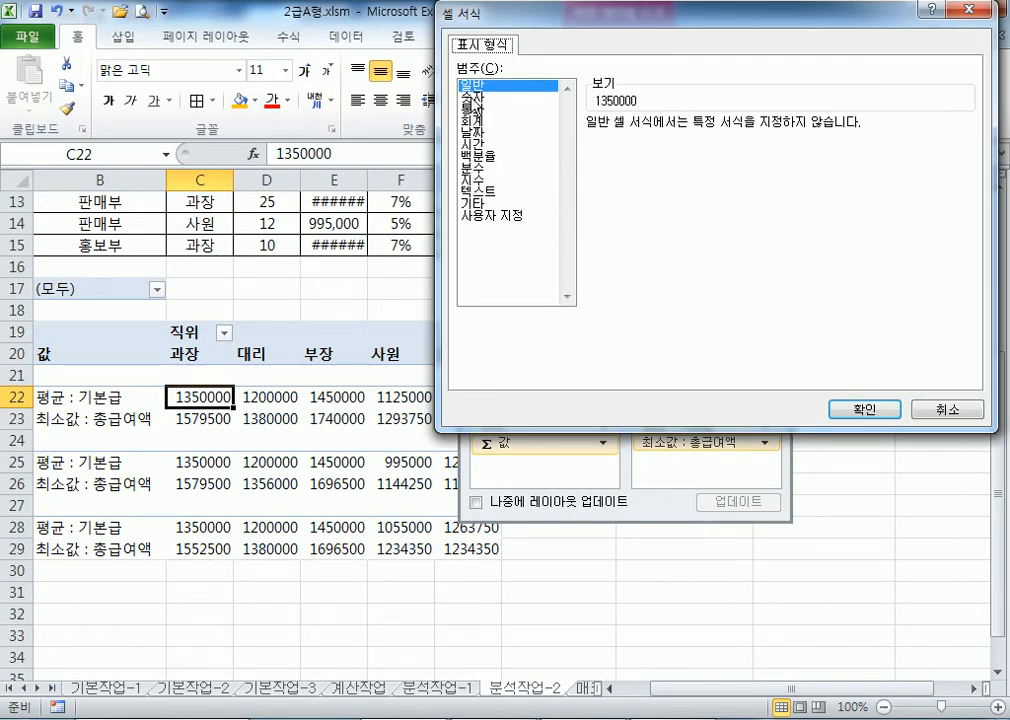
pyautogui.click(475, 97)
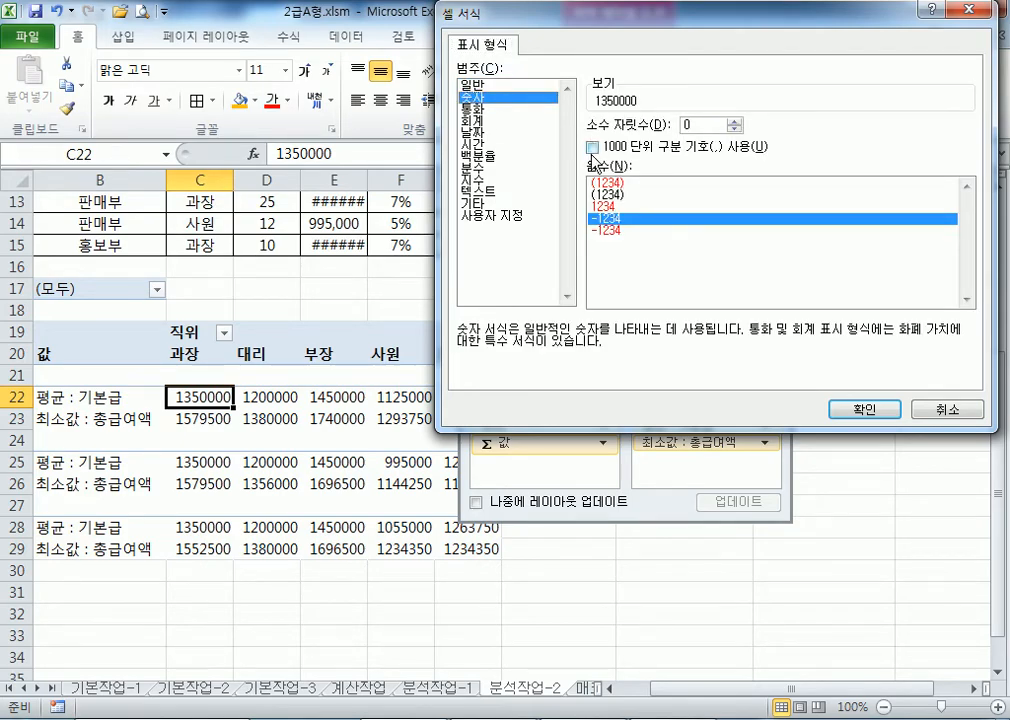
pyautogui.click(593, 147)
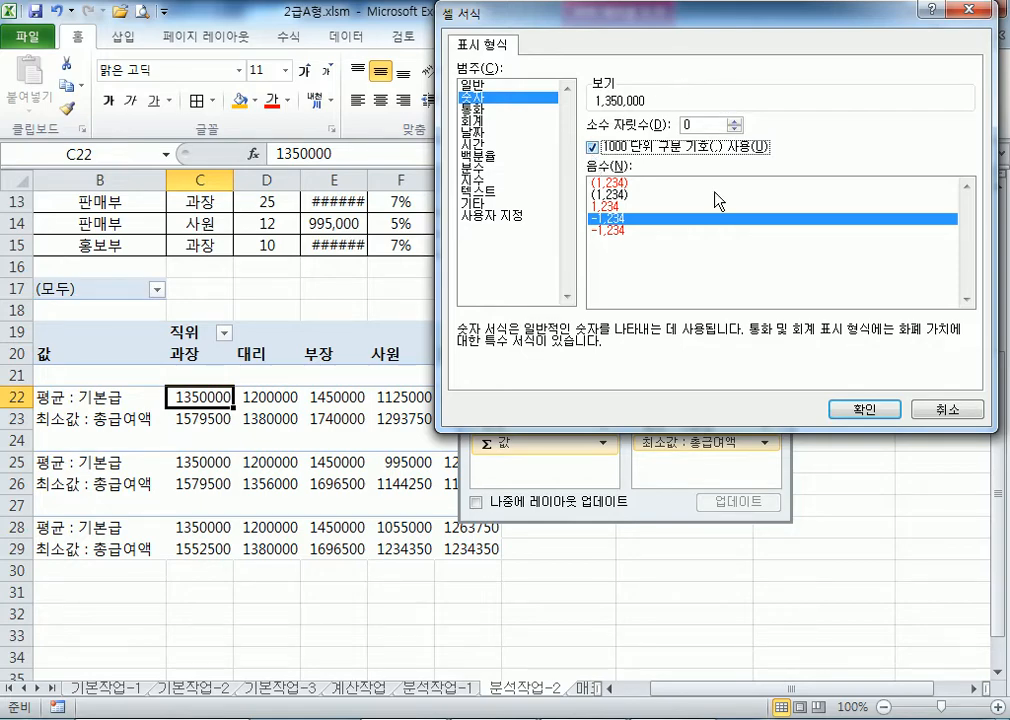
pyautogui.click(852, 409)
pyautogui.click(779, 340)
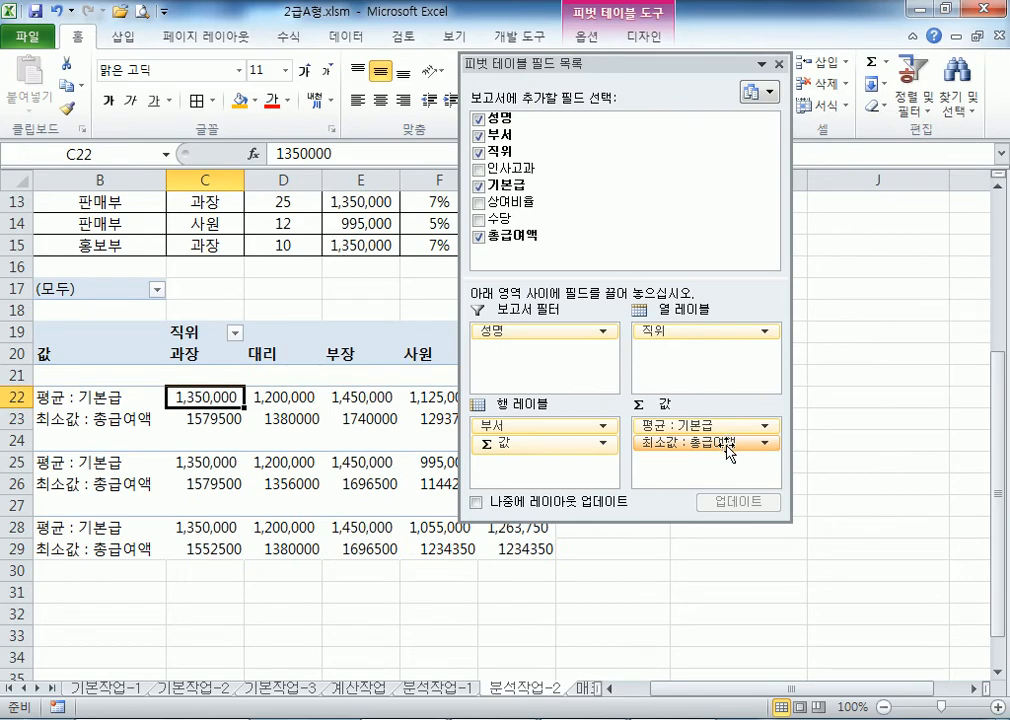
# - Format the 최소값 : 총급여액 value field as 숫자 with 0 decimals and the 1000 separator through its value field settings
pyautogui.click(729, 452)
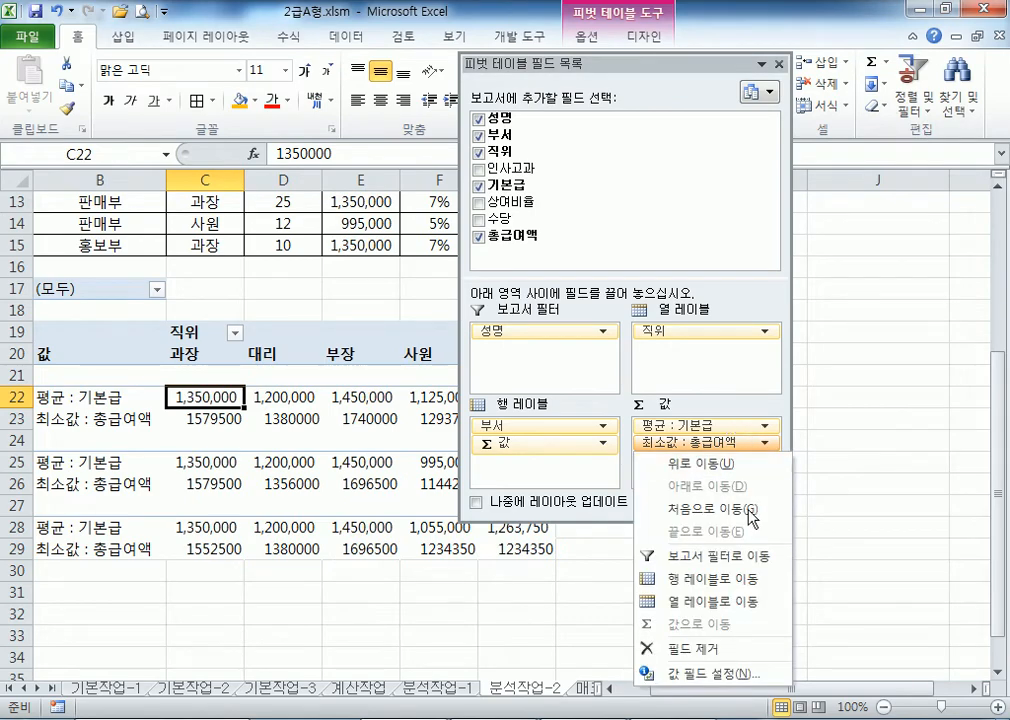
pyautogui.click(700, 675)
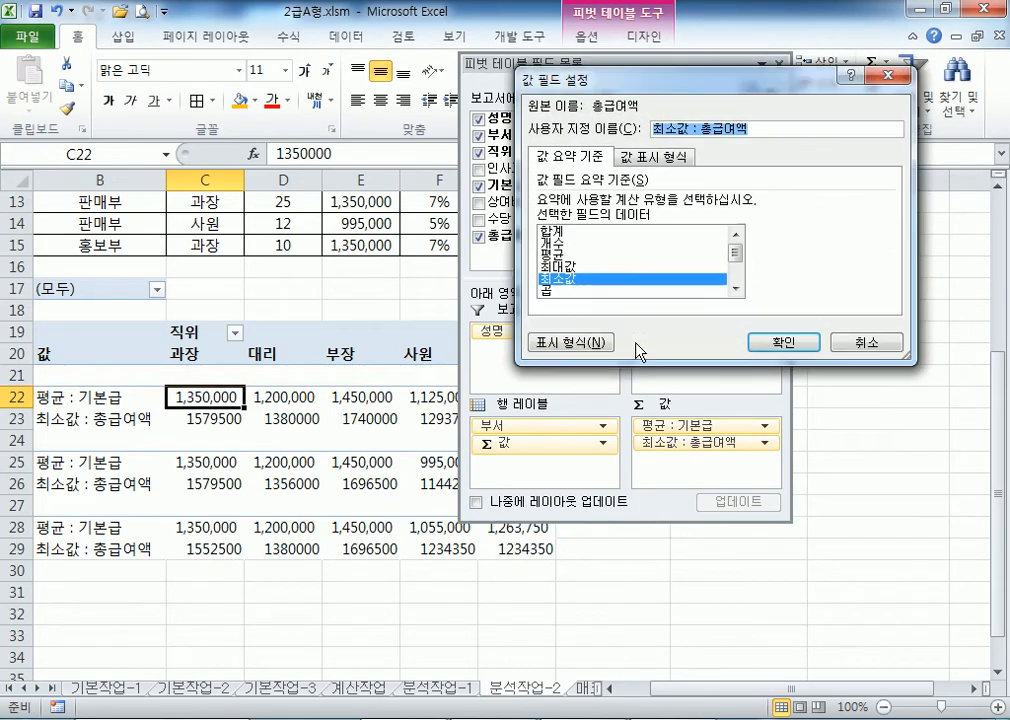
pyautogui.click(548, 344)
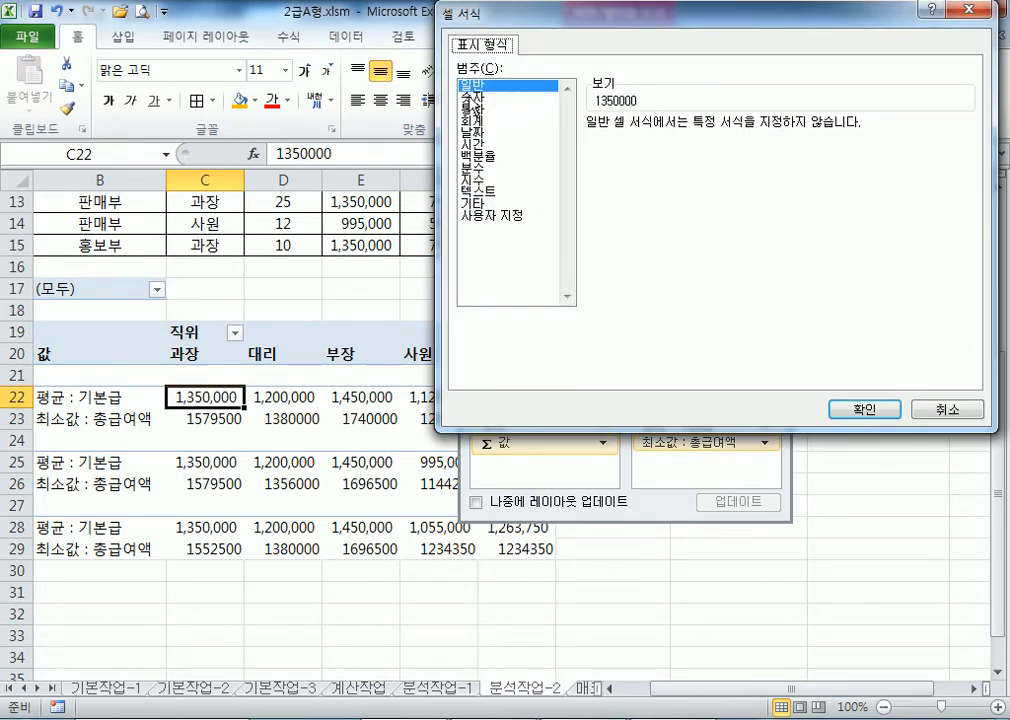
pyautogui.click(478, 97)
pyautogui.click(591, 146)
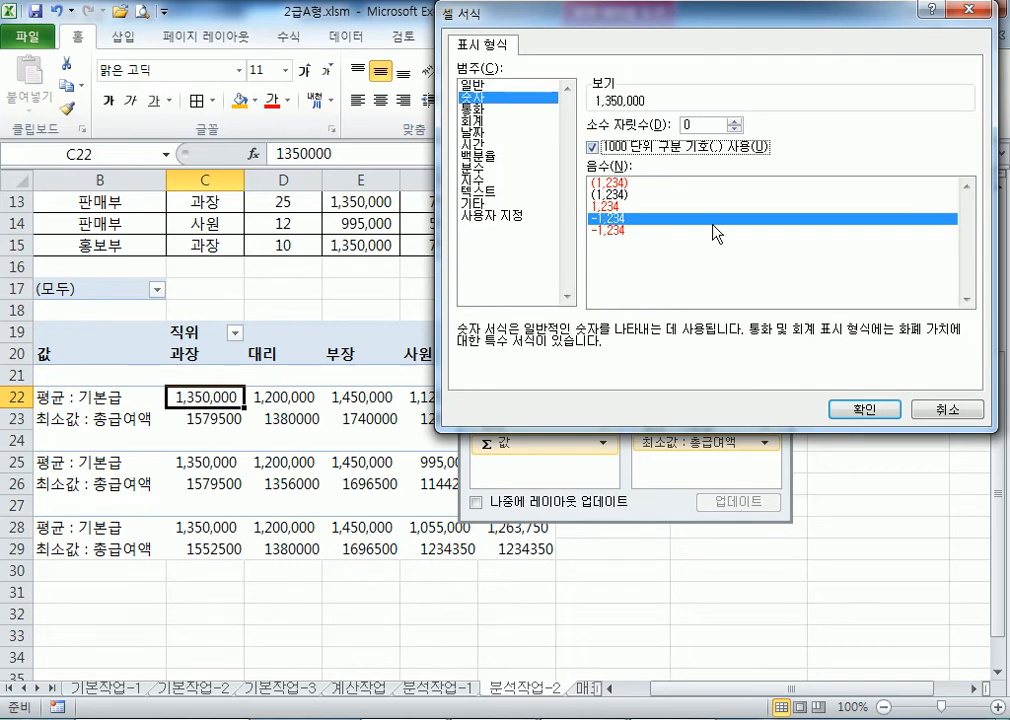
pyautogui.click(861, 411)
pyautogui.click(779, 343)
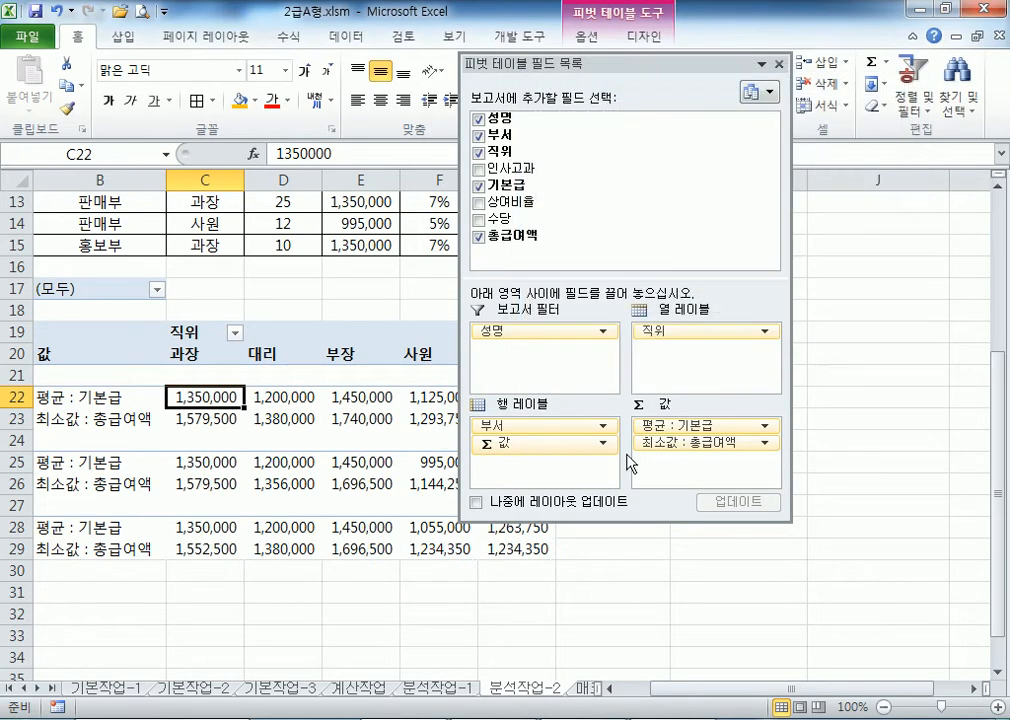
# - Dock the floating pivot field list again and select the pivot table values in C22:G29
pyautogui.doubleClick(566, 69)
pyautogui.moveTo(178, 396); pyautogui.dragTo(518, 549)
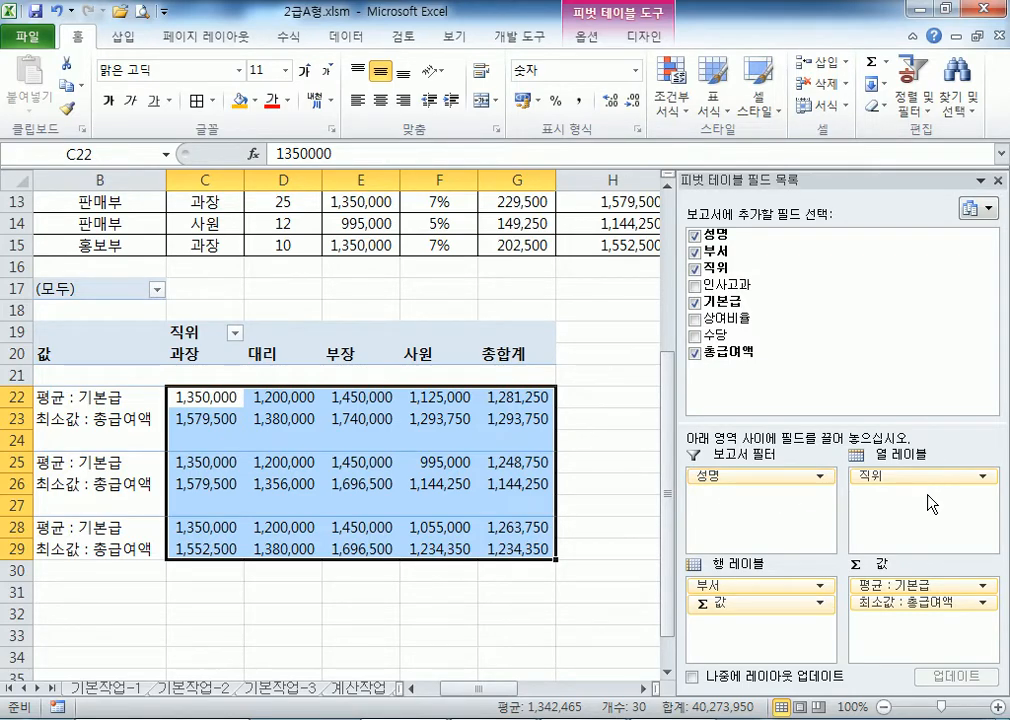
pyautogui.click(481, 466)
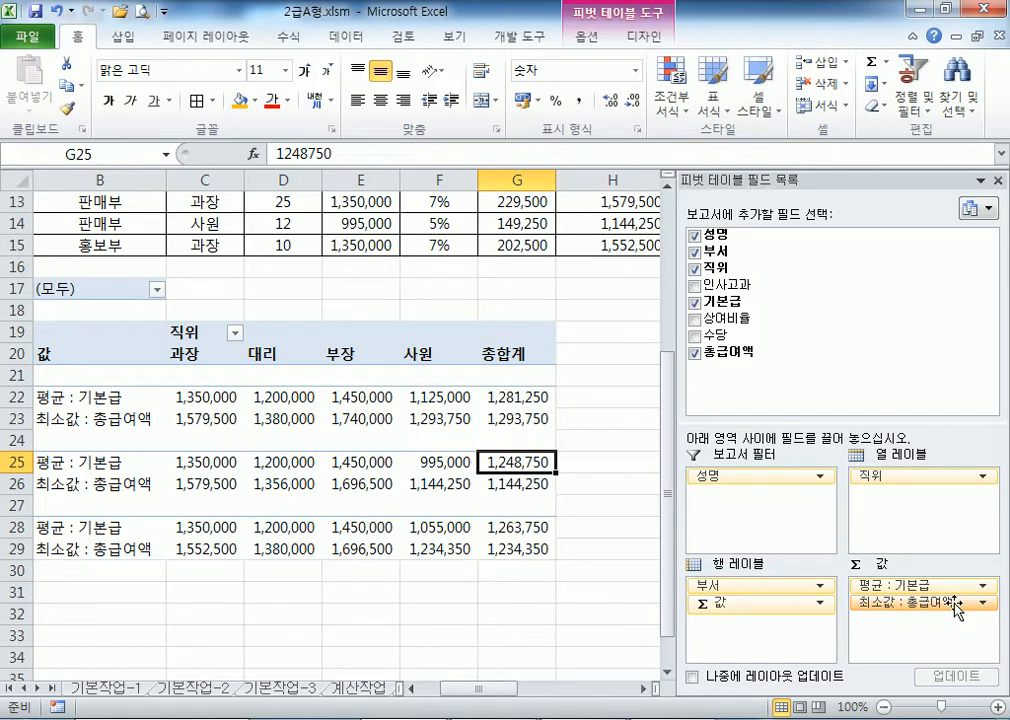
pyautogui.moveTo(195, 397); pyautogui.dragTo(532, 559)
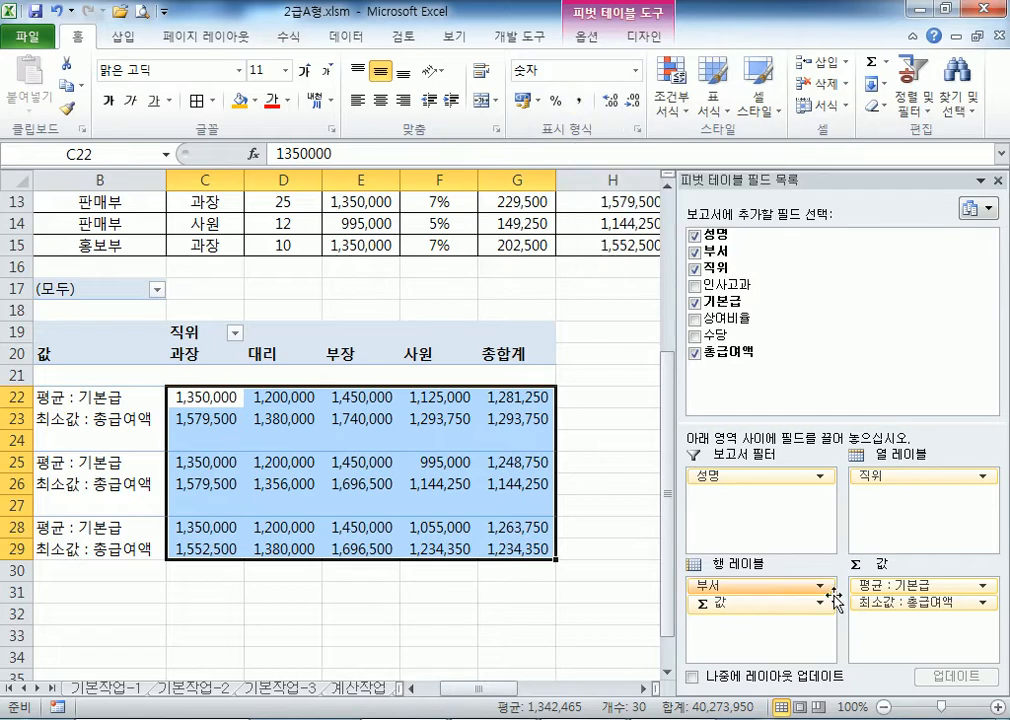
# - Review the number format of the 평균 : 기본급 value field and close its settings without changes
pyautogui.click(915, 585)
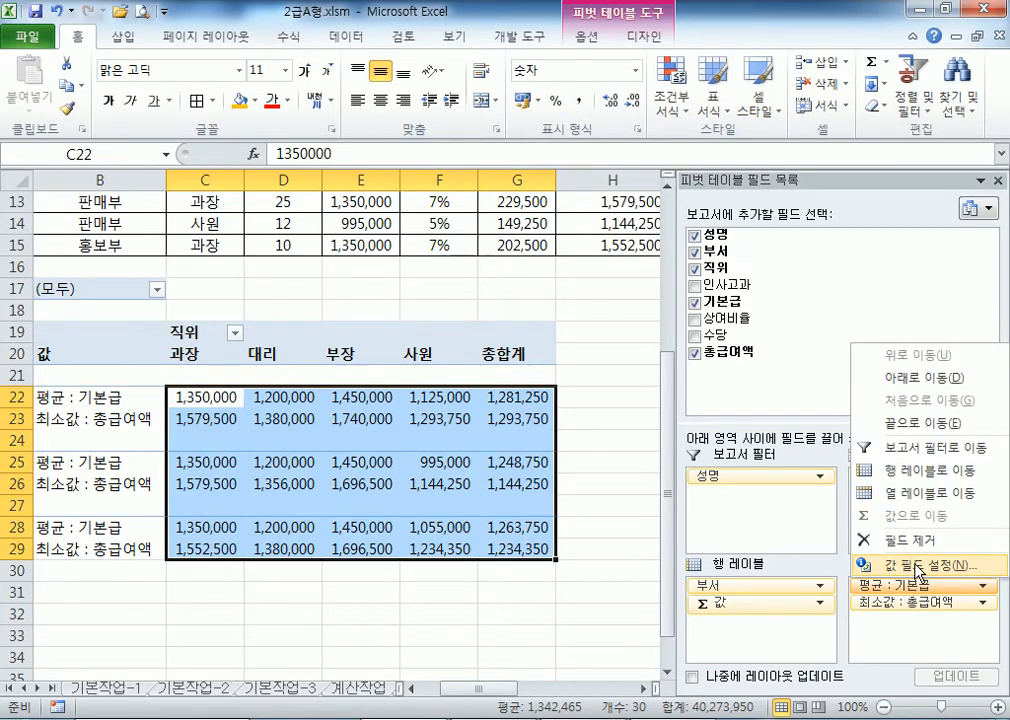
pyautogui.click(916, 568)
pyautogui.click(588, 343)
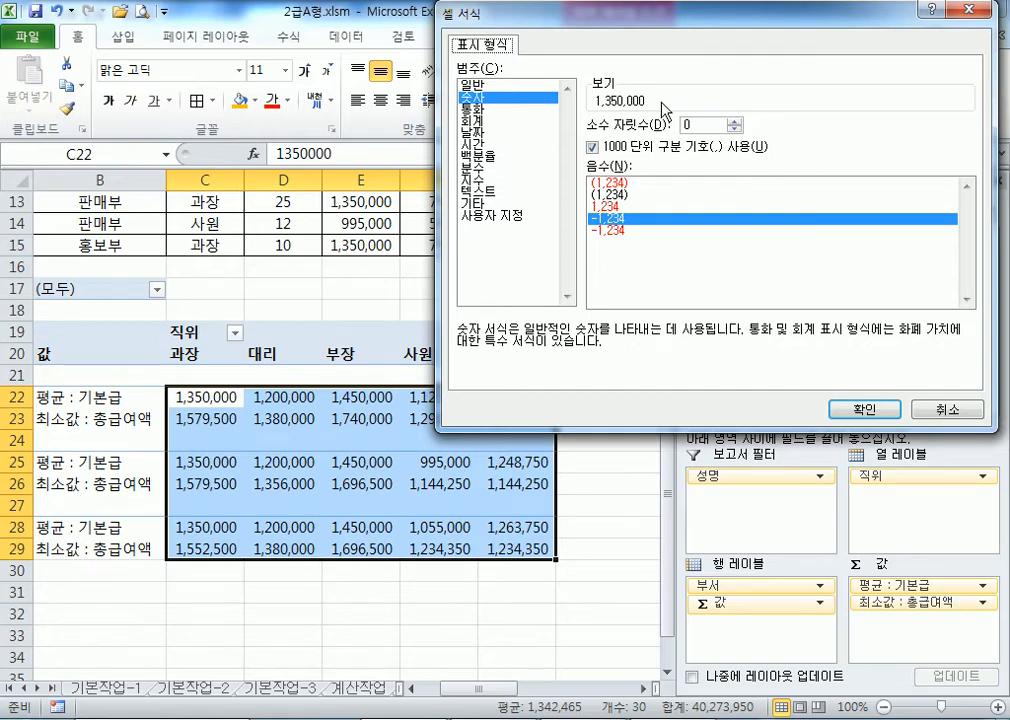
pyautogui.click(948, 410)
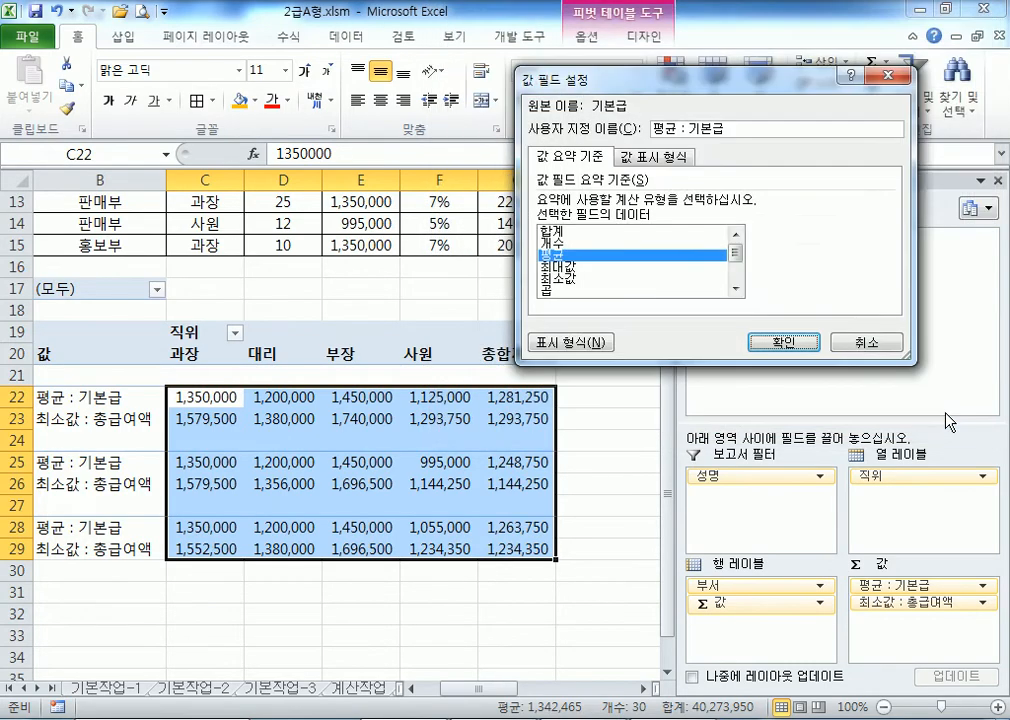
pyautogui.click(859, 342)
# - Check the row and column grand total settings in the pivot table options
pyautogui.click(361, 418)
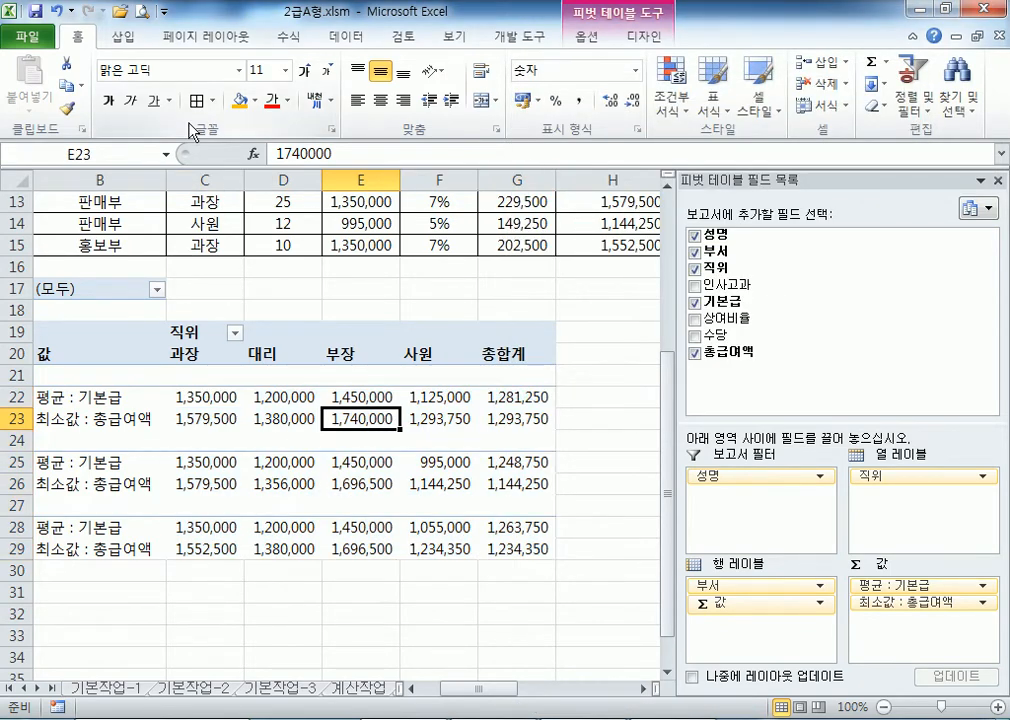
pyautogui.click(586, 37)
pyautogui.click(32, 107)
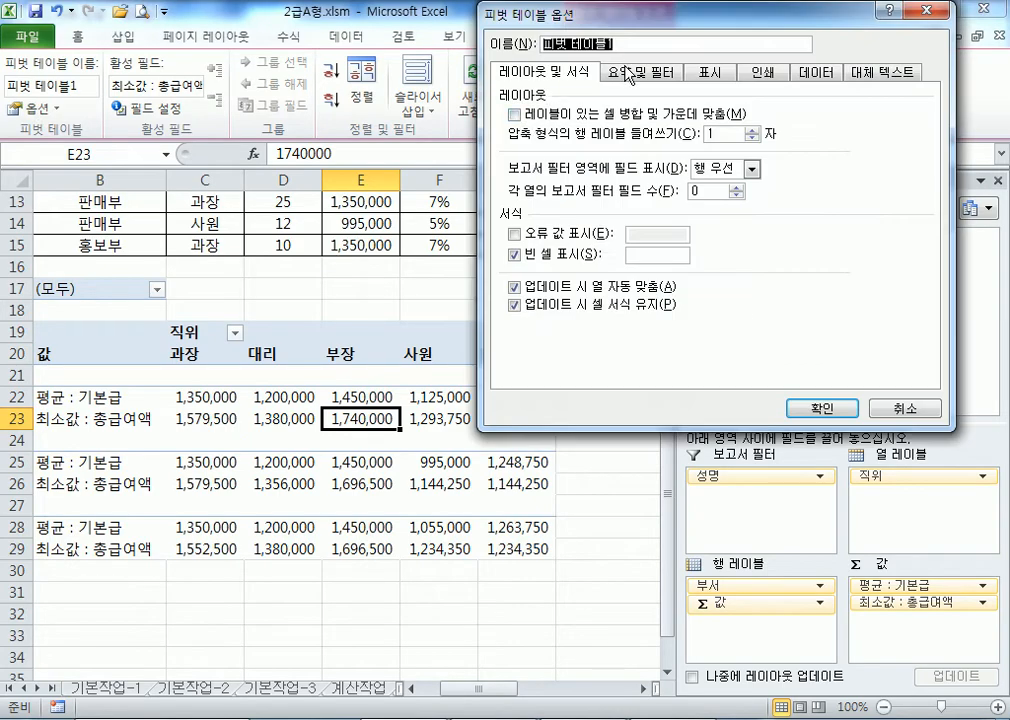
pyautogui.click(628, 76)
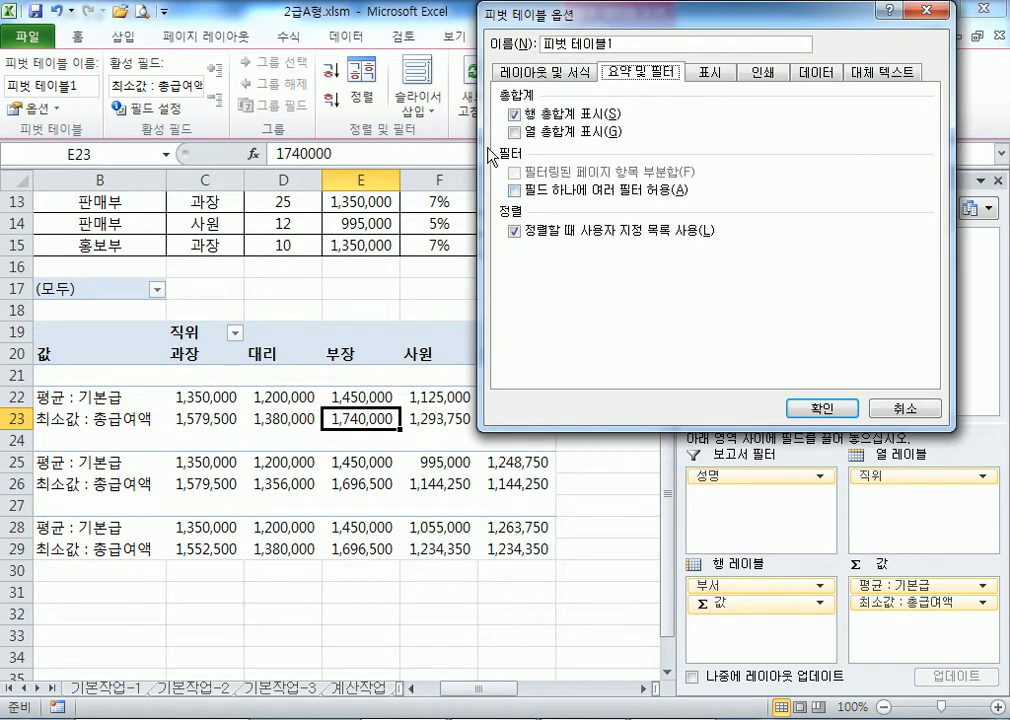
# - Try the 레이블이 있는 셀 병합 및 가운데 맞춤 option, turn it off again, and accept the pivot table options
pyautogui.click(548, 74)
pyautogui.click(518, 115)
pyautogui.click(515, 115)
pyautogui.click(516, 117)
pyautogui.click(631, 254)
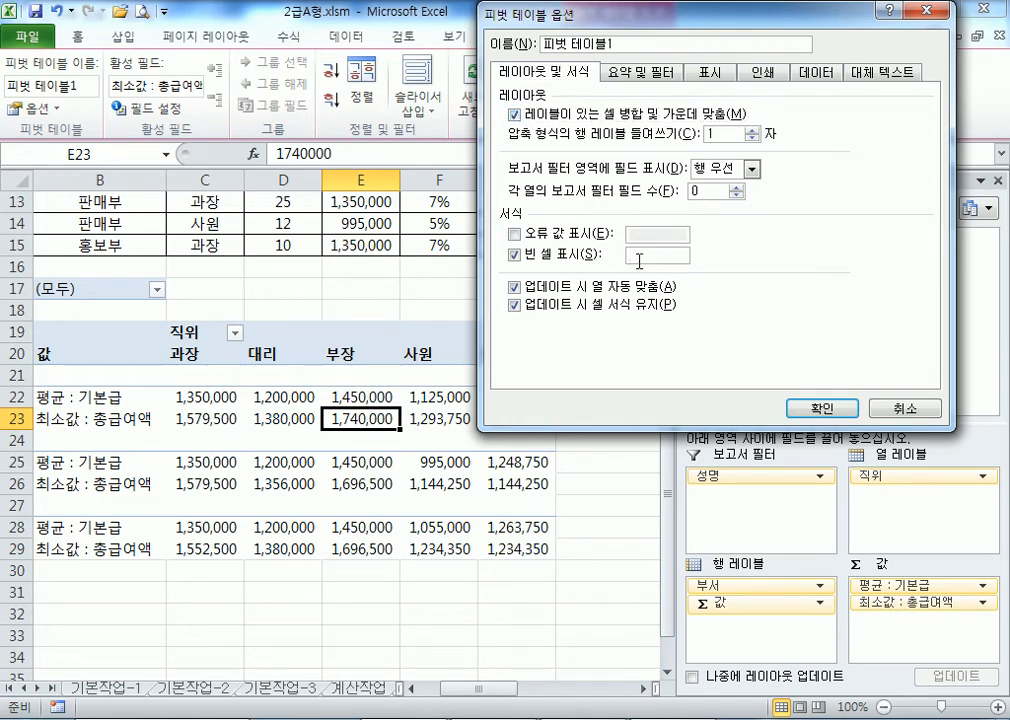
pyautogui.click(516, 115)
pyautogui.click(652, 73)
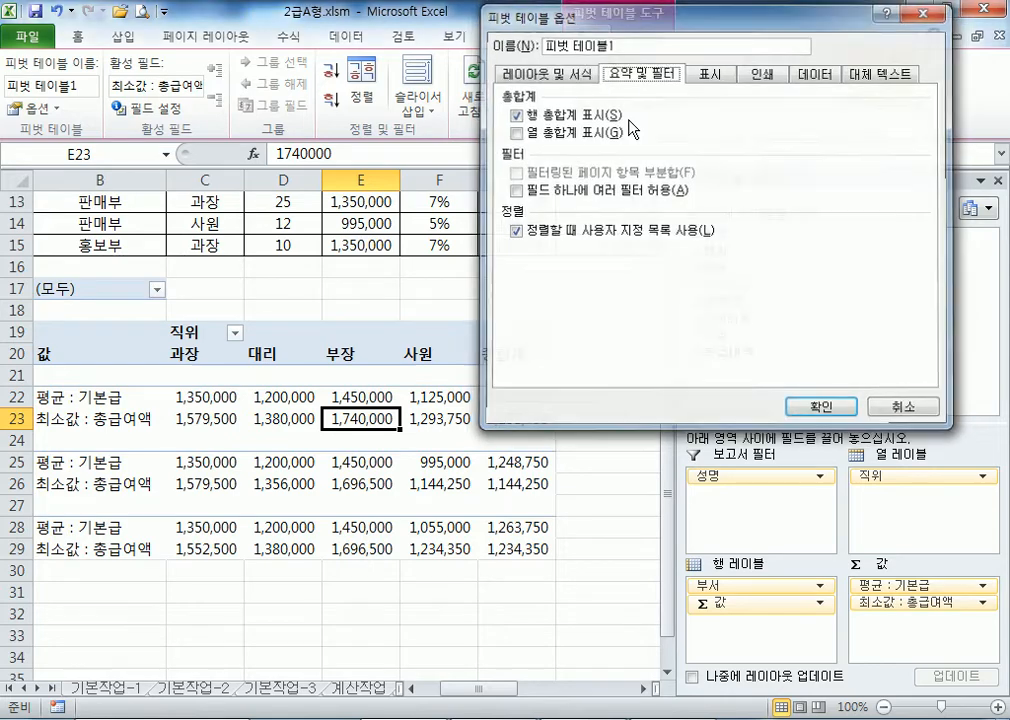
pyautogui.press('Return')
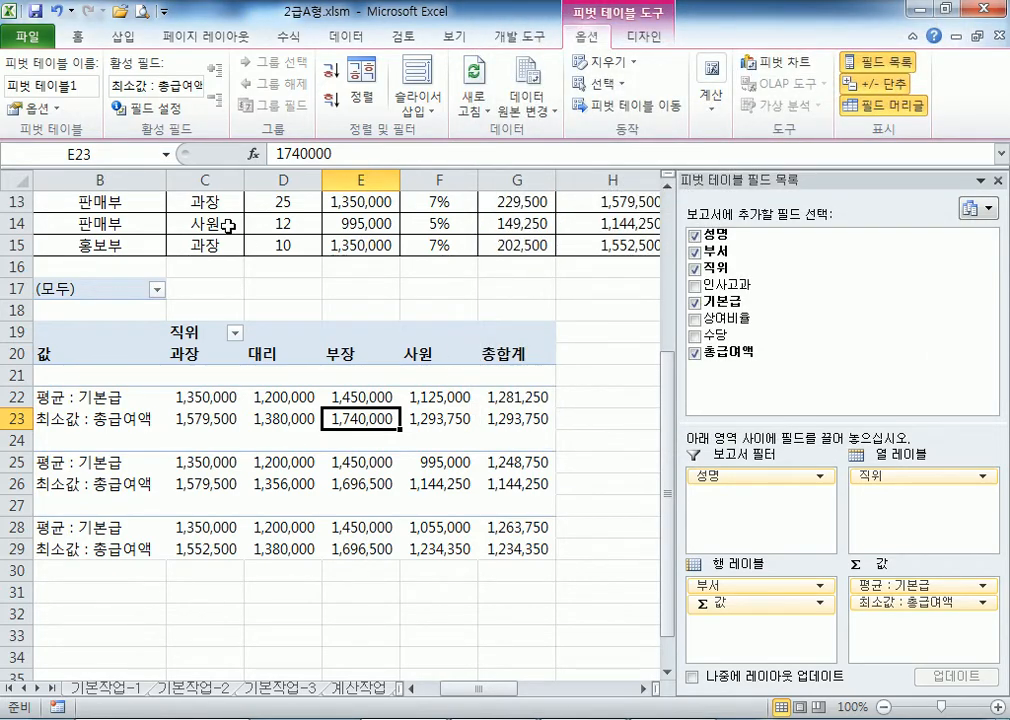
# - Review the pivot table's 요약 및 필터 options once more and close them without changes
pyautogui.click(35, 108)
pyautogui.click(636, 74)
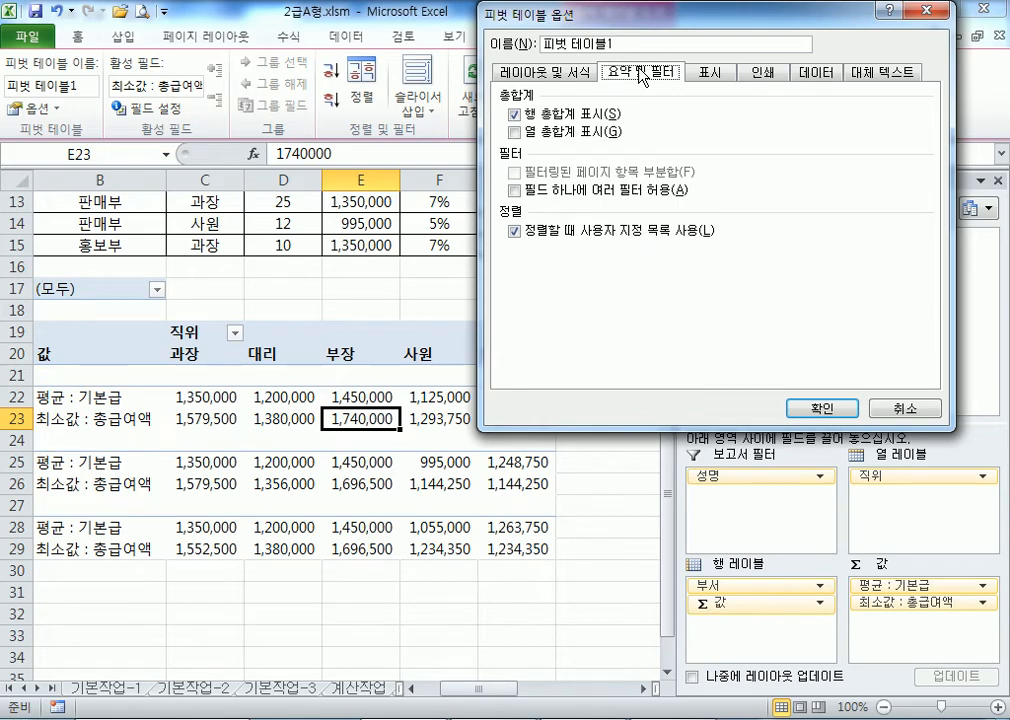
pyautogui.press('Escape')
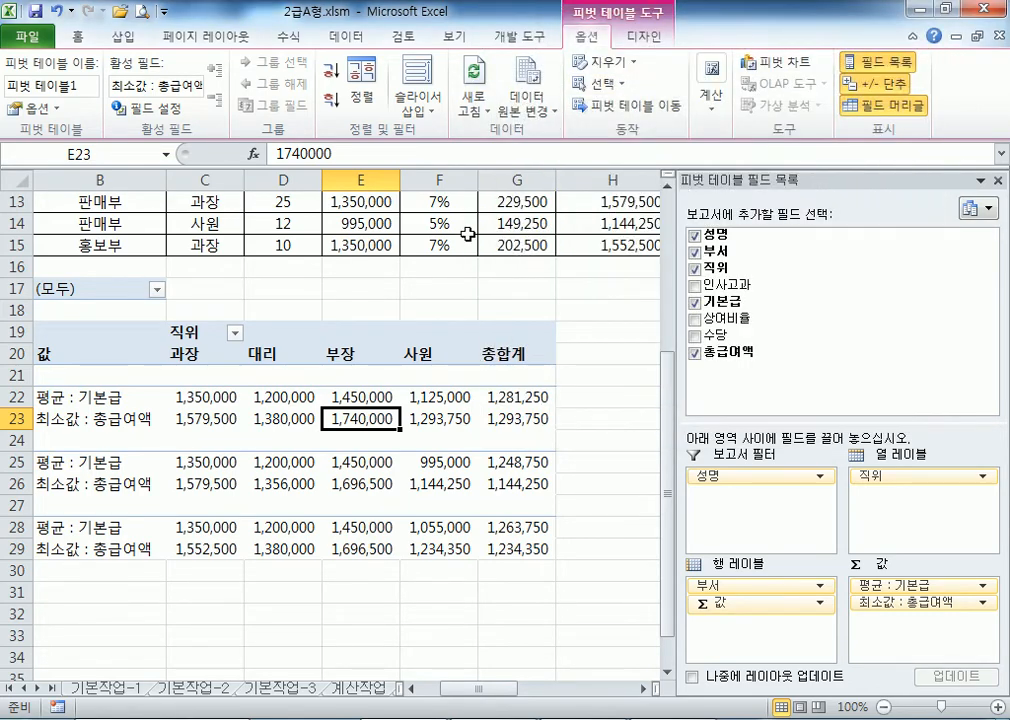
# - Examine the report layout choices available for the pivot table, including 개요 형식으로 표시, and leave the table
pyautogui.click(640, 38)
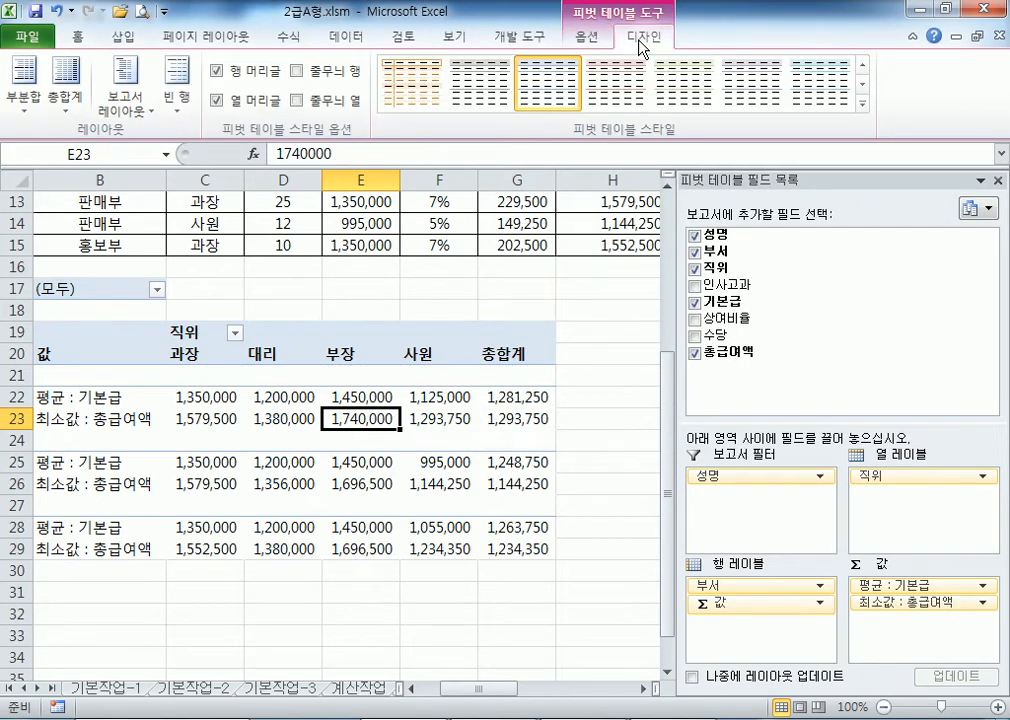
pyautogui.click(128, 106)
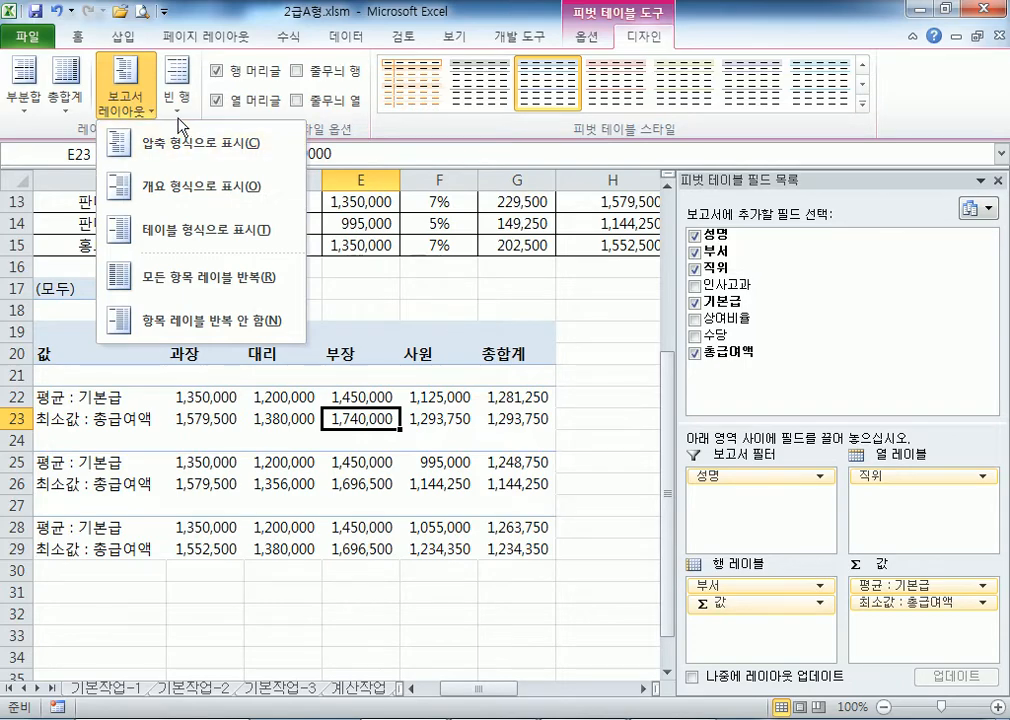
pyautogui.click(147, 116)
pyautogui.click(150, 118)
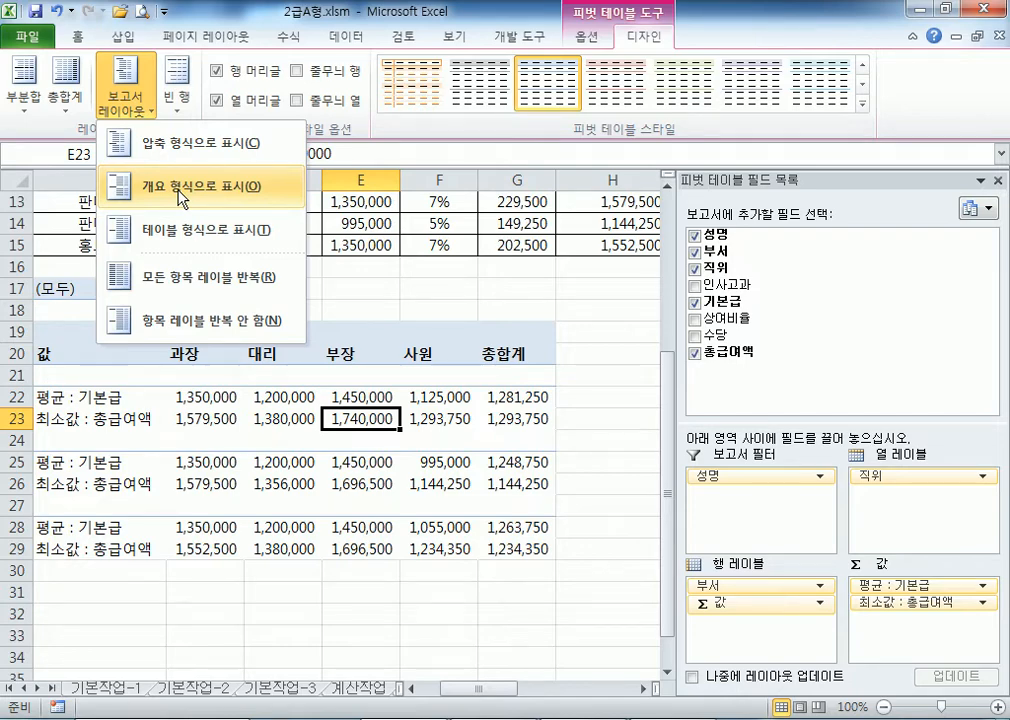
pyautogui.click(586, 37)
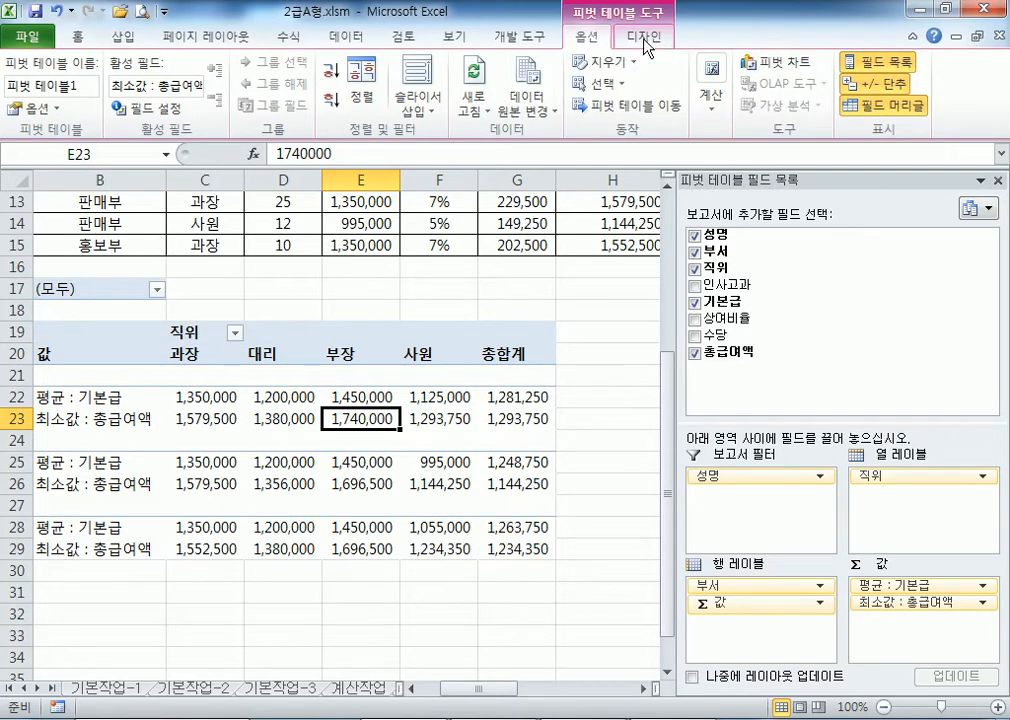
pyautogui.click(645, 40)
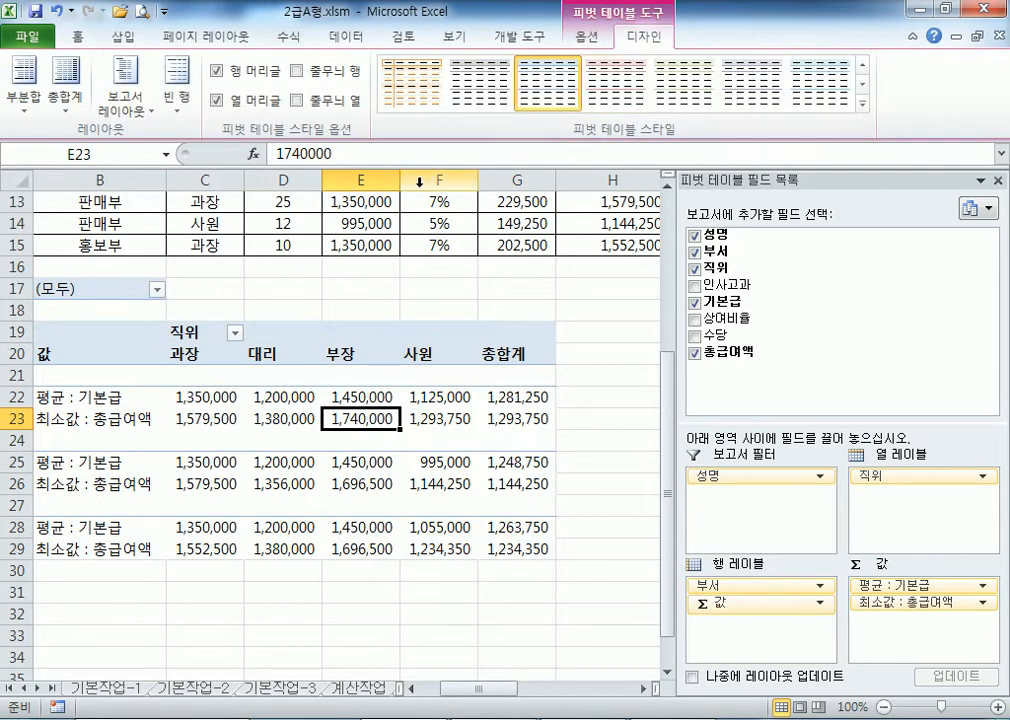
pyautogui.click(125, 100)
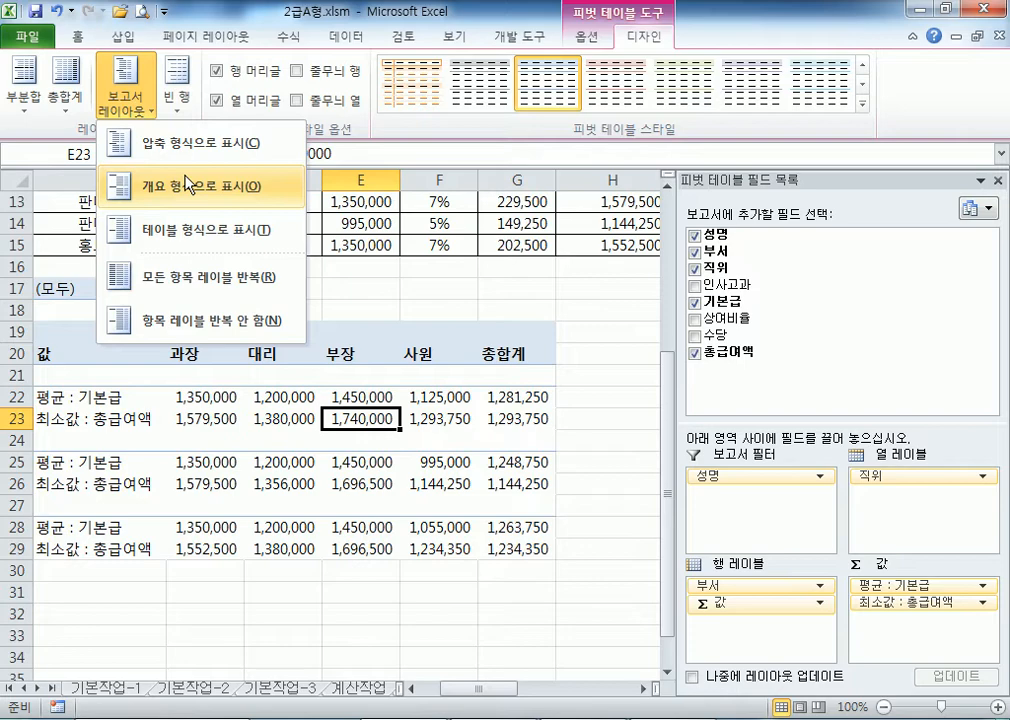
pyautogui.click(587, 37)
pyautogui.click(650, 37)
pyautogui.click(590, 39)
pyautogui.click(635, 42)
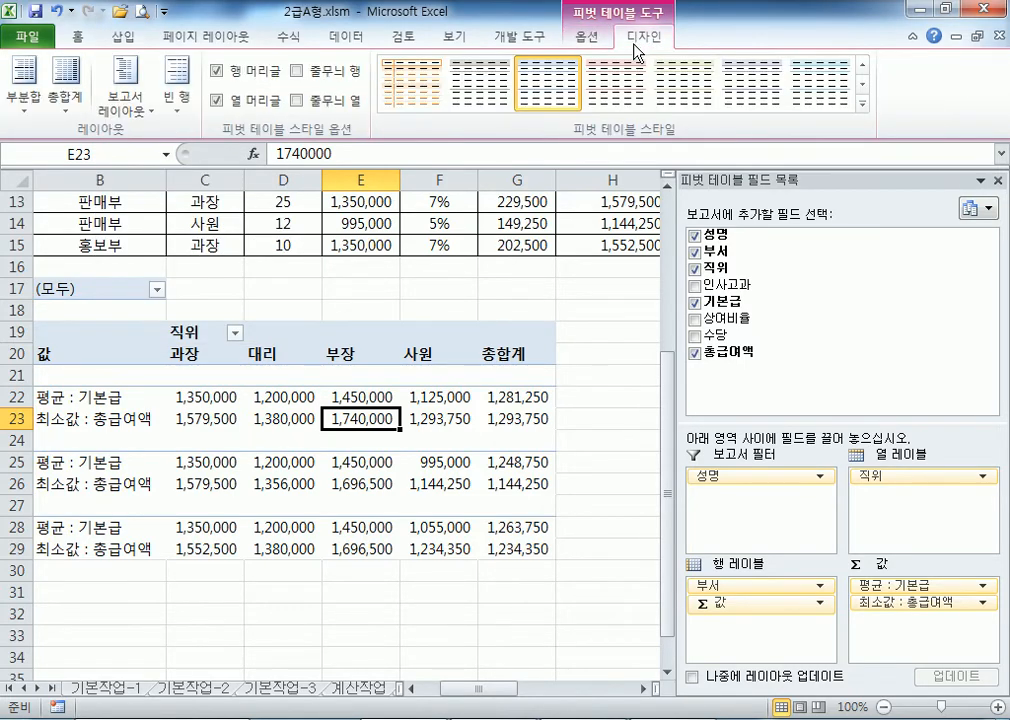
pyautogui.click(127, 119)
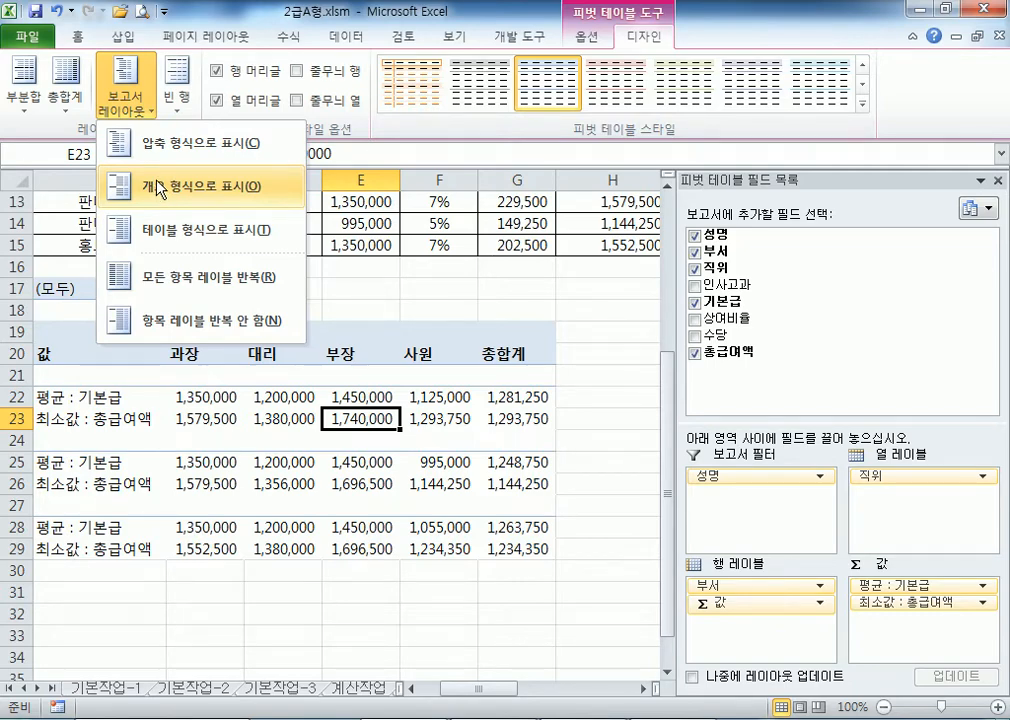
pyautogui.click(466, 416)
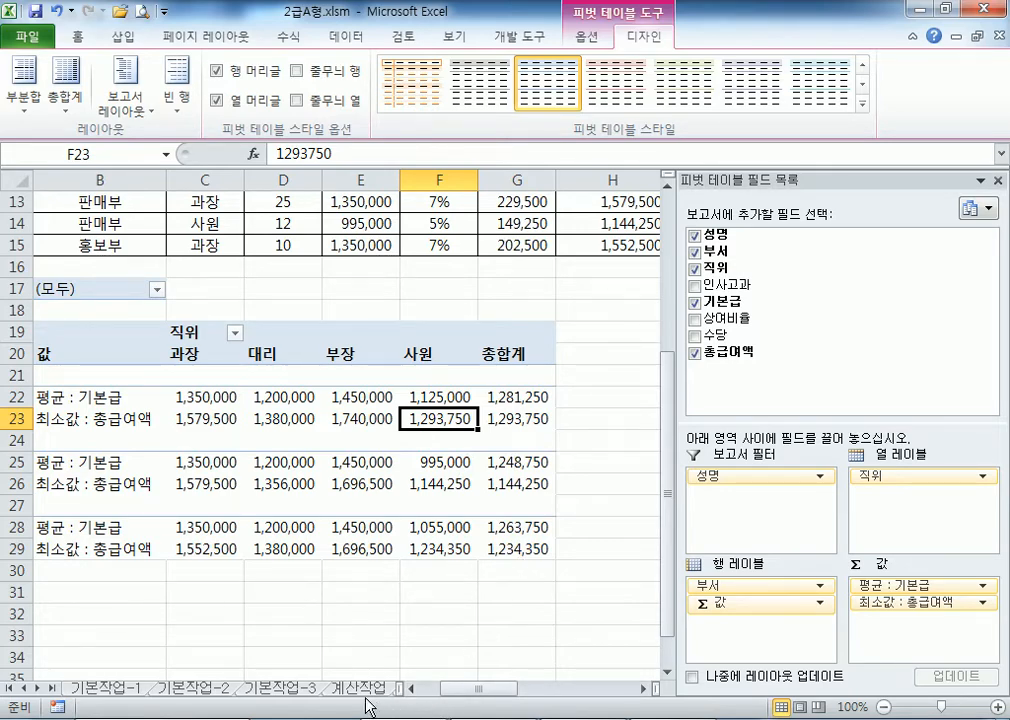
pyautogui.click(472, 617)
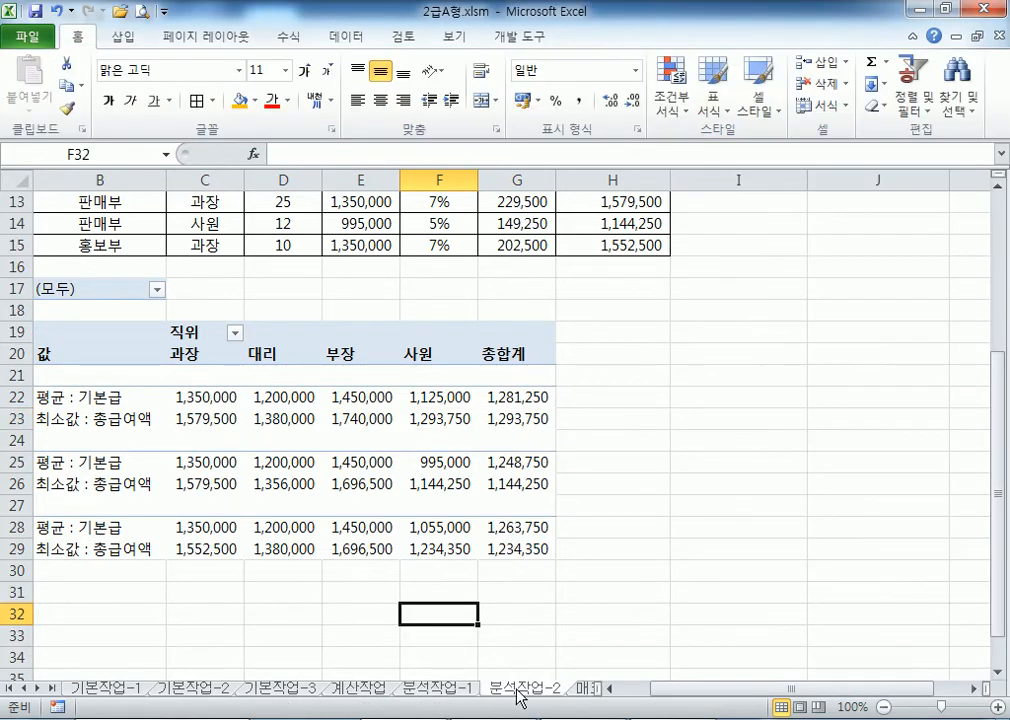
# - View the 매크로작업 sheet with the purchase request table
pyautogui.click(583, 689)
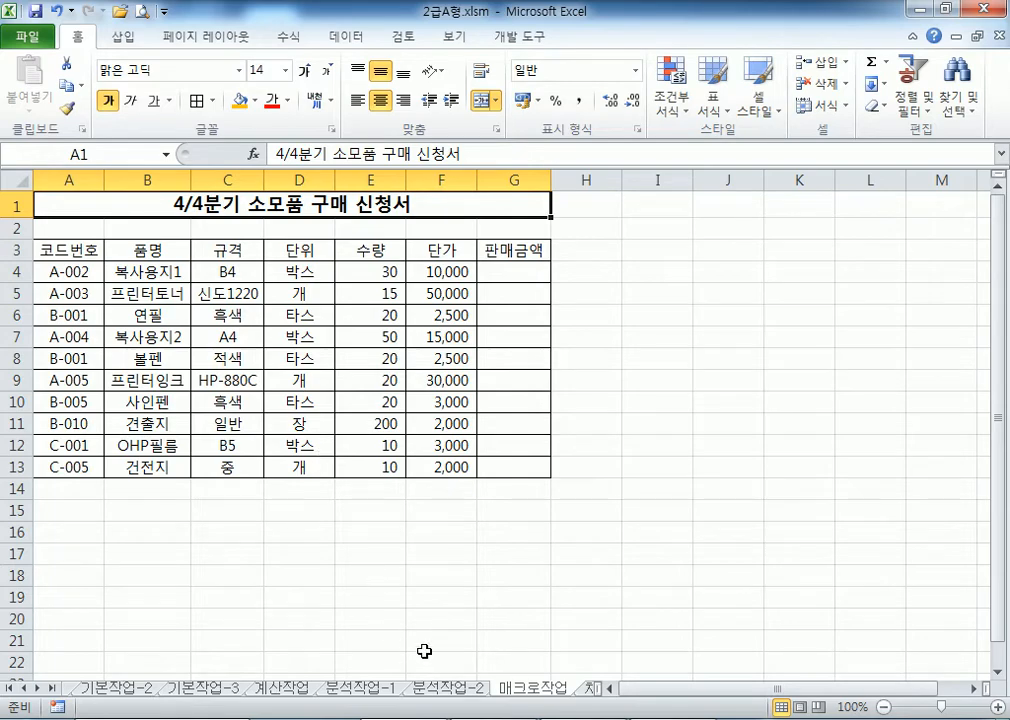
pyautogui.moveTo(575, 712)
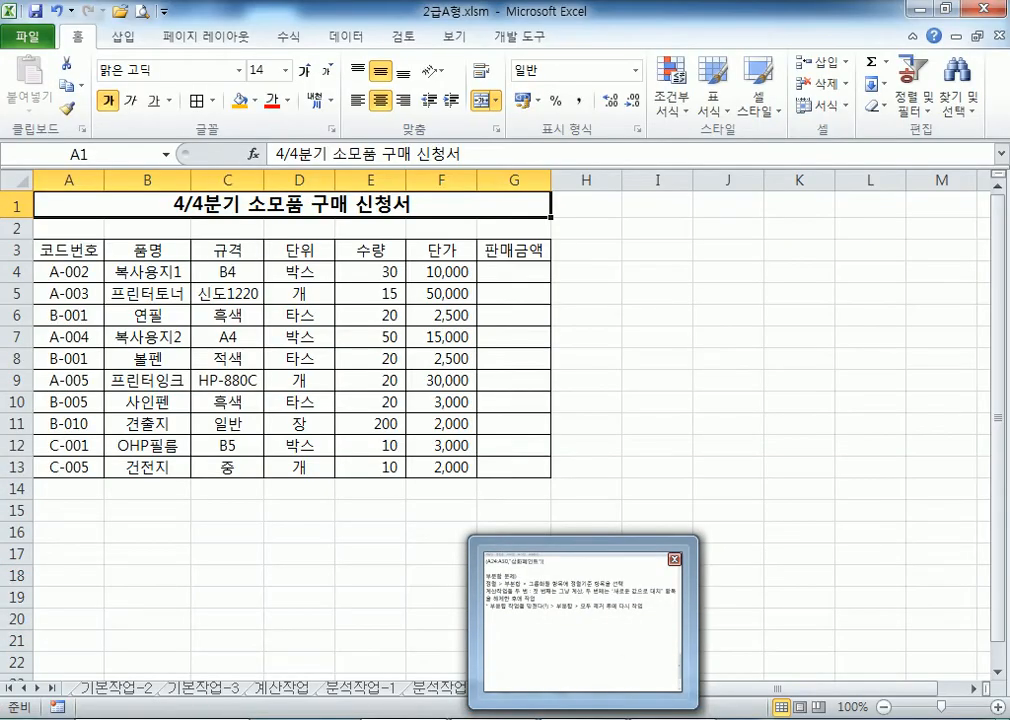
pyautogui.click(570, 700)
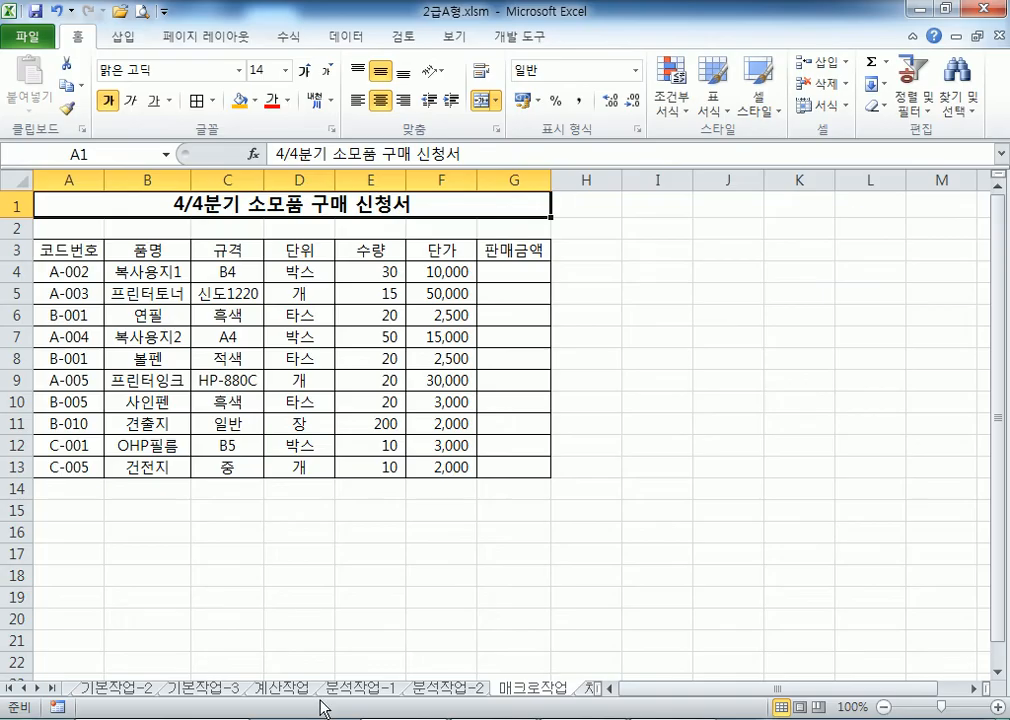
# - Try to delete the pivot table range B17:G29 on the 분석작업-2 sheet
pyautogui.click(449, 690)
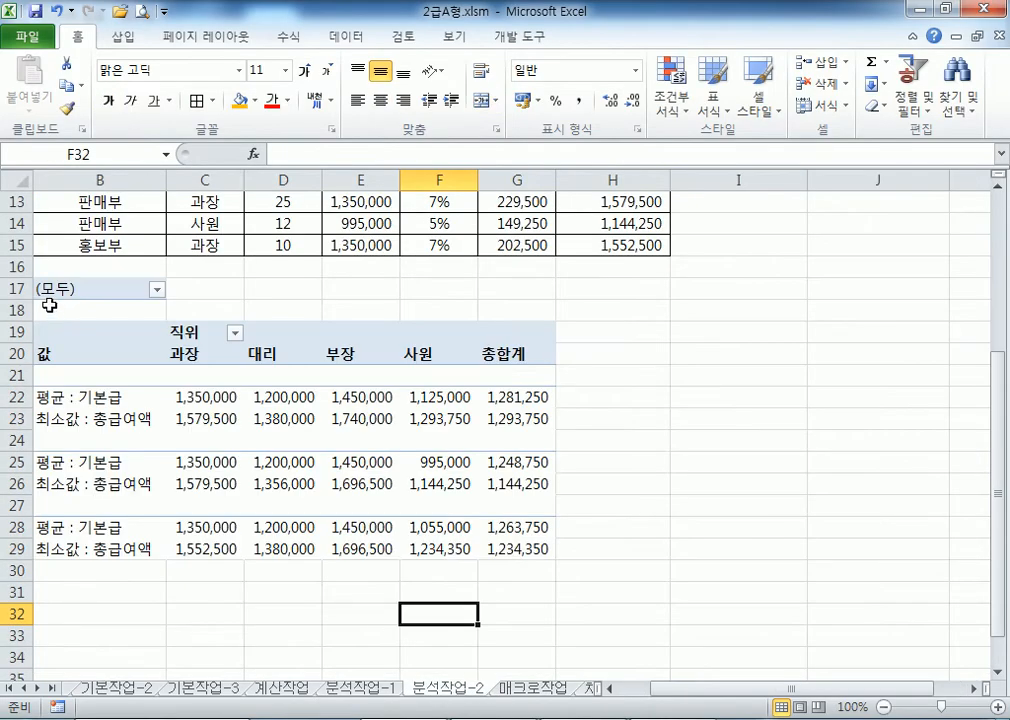
pyautogui.moveTo(83, 288); pyautogui.dragTo(518, 541)
pyautogui.press('Delete')
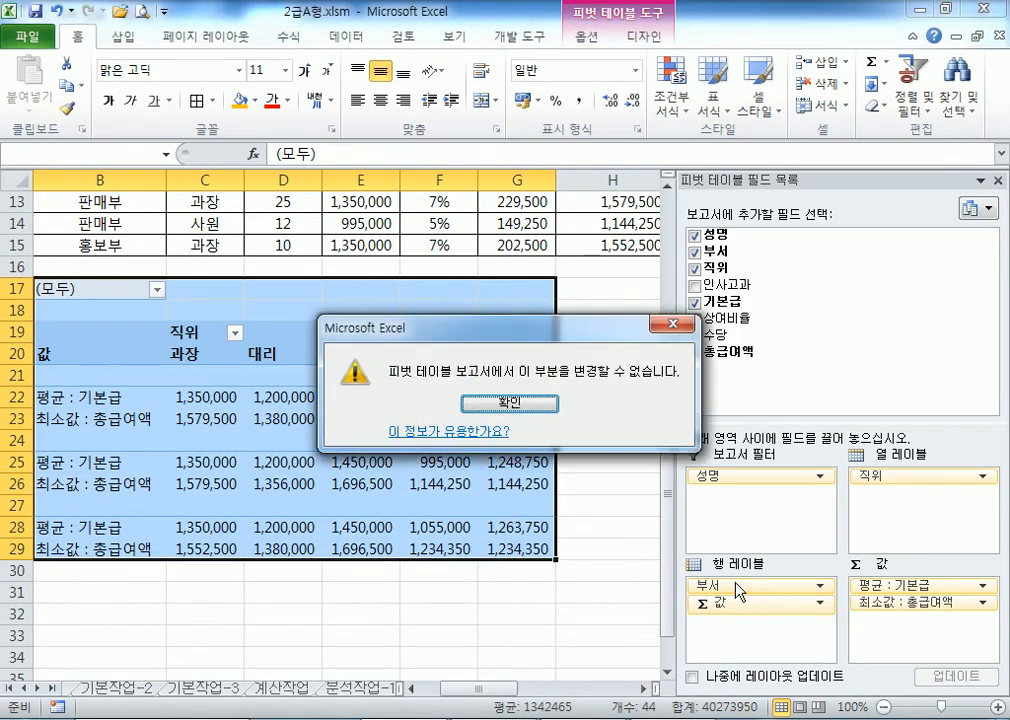
pyautogui.click(521, 403)
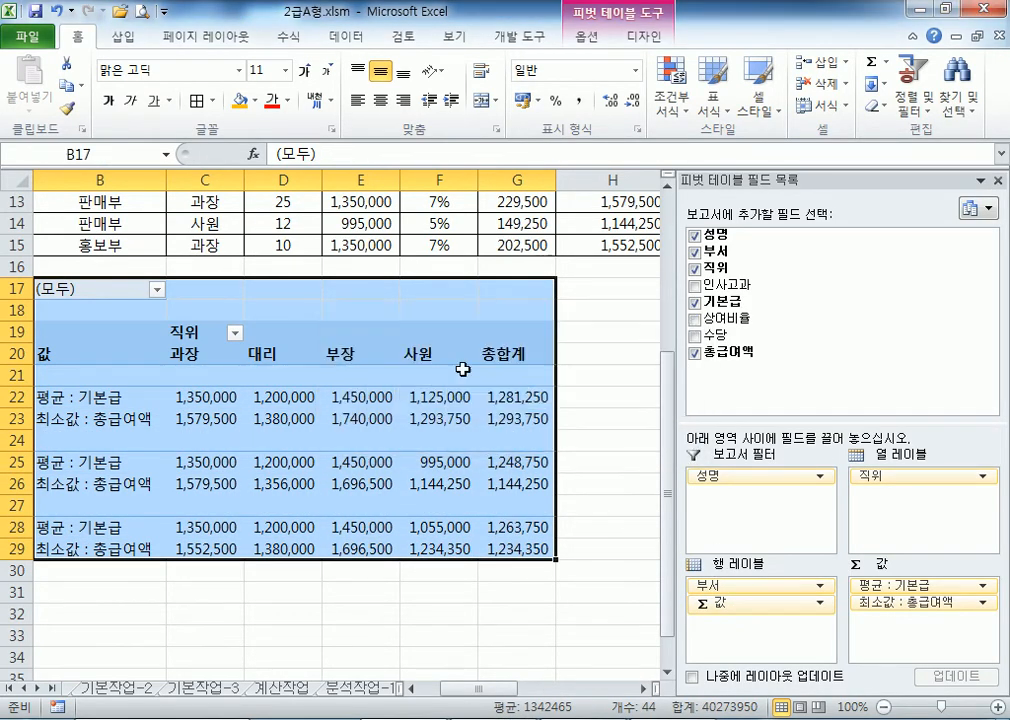
# - Try to delete the pivot table using a cell range that starts at B17 and extends past its edges to row 31
pyautogui.click(280, 374)
pyautogui.moveTo(90, 288); pyautogui.dragTo(642, 602)
pyautogui.press('Delete')
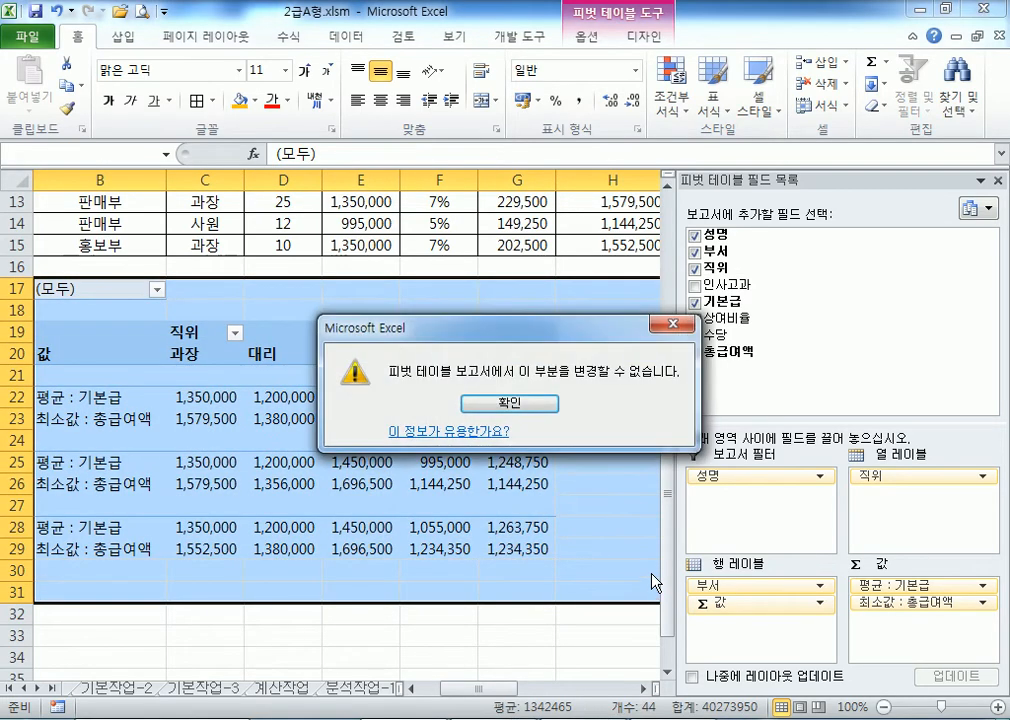
pyautogui.click(516, 405)
pyautogui.click(48, 288)
pyautogui.moveTo(9, 288); pyautogui.dragTo(10, 549)
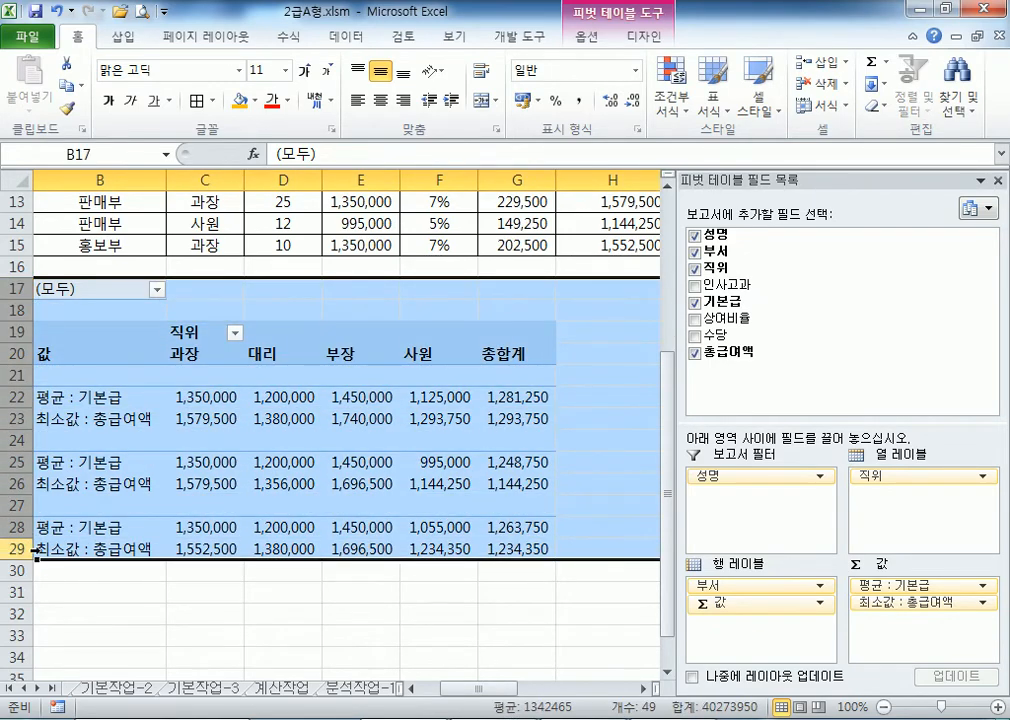
pyautogui.click(292, 613)
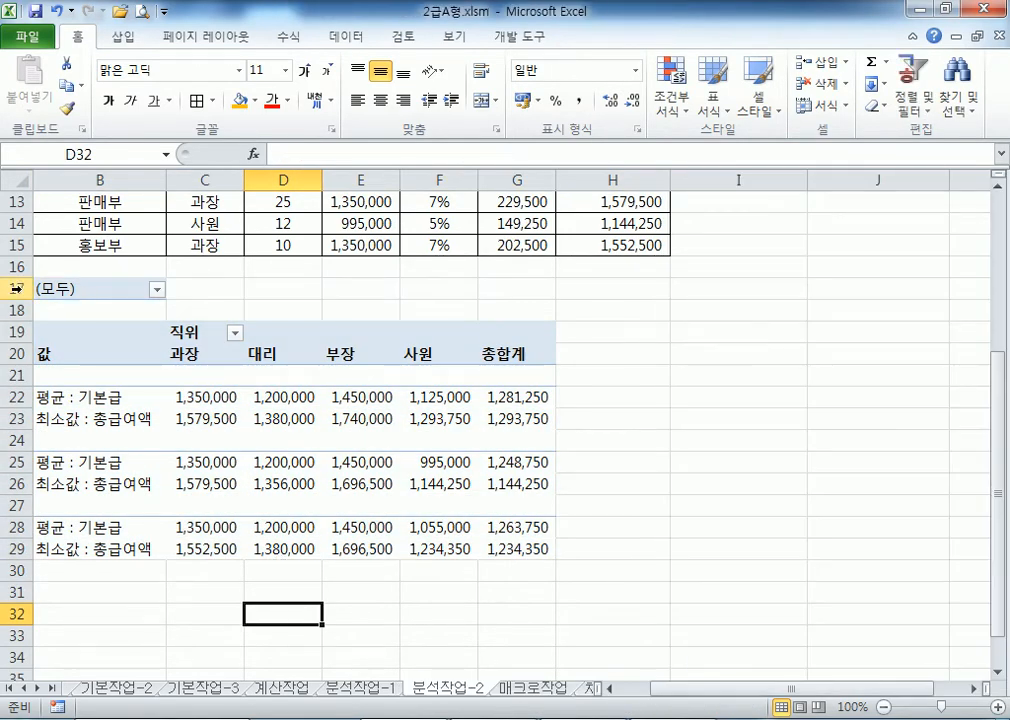
# - Try to clear the contents of the whole rows 17 to 30 that hold the pivot table
pyautogui.moveTo(48, 288); pyautogui.dragTo(527, 541)
pyautogui.moveTo(430, 655); pyautogui.dragTo(432, 636)
pyautogui.moveTo(14, 288); pyautogui.dragTo(14, 570)
pyautogui.rightClick(134, 348)
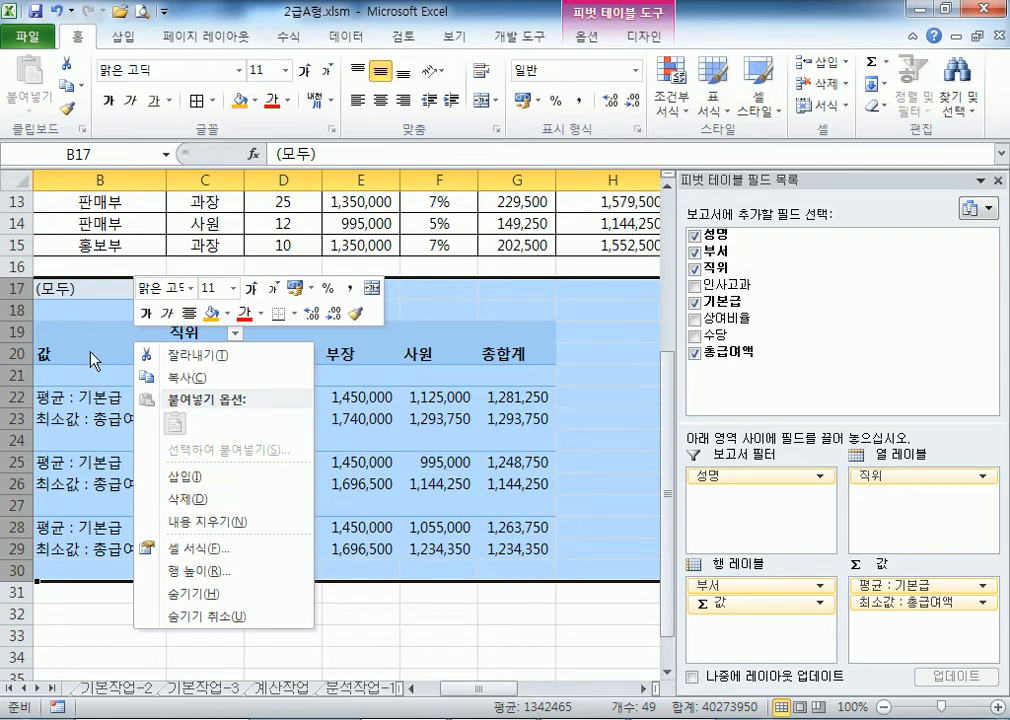
pyautogui.click(97, 332)
pyautogui.press('Delete')
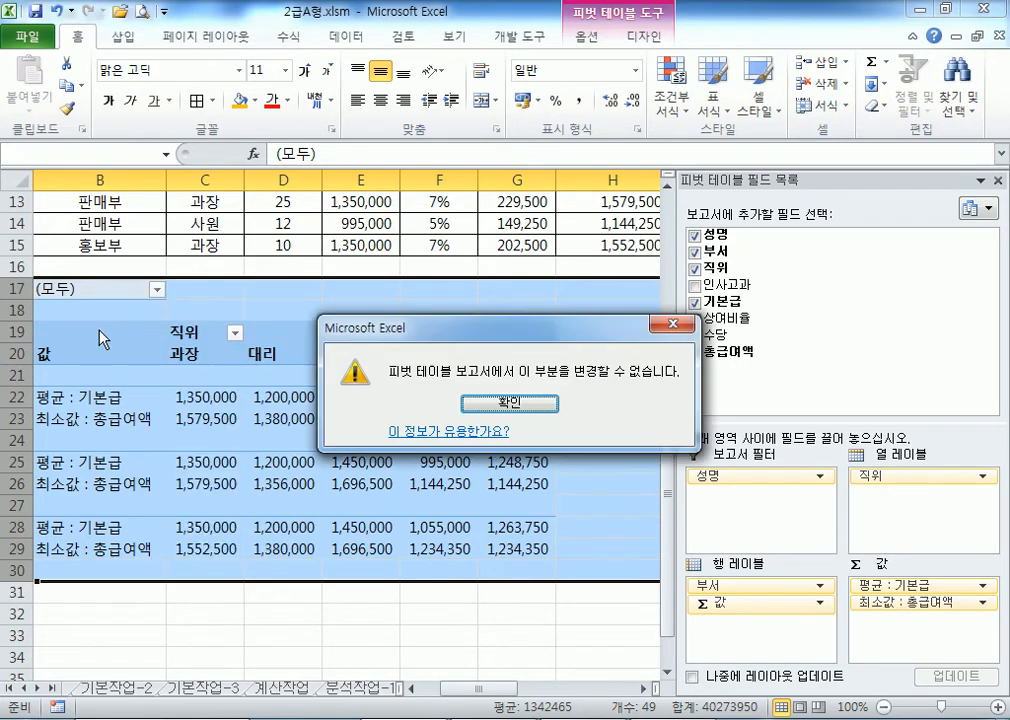
pyautogui.click(510, 403)
# - Delete the entire rows 17 to 30 together with the pivot table, and undo the deletion
pyautogui.rightClick(207, 314)
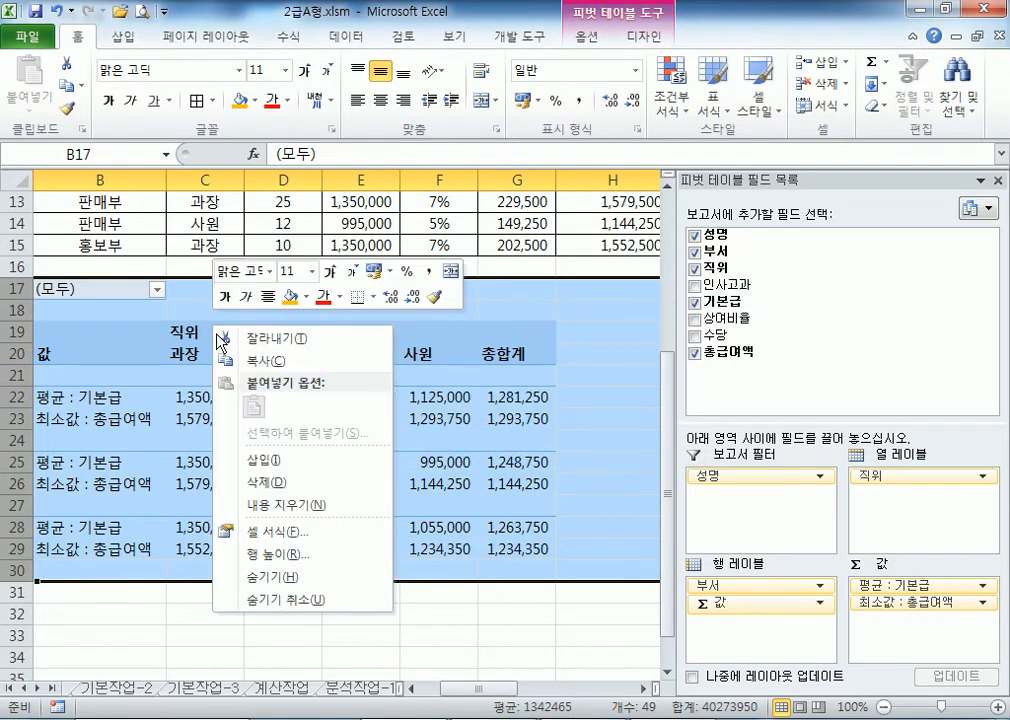
pyautogui.click(258, 474)
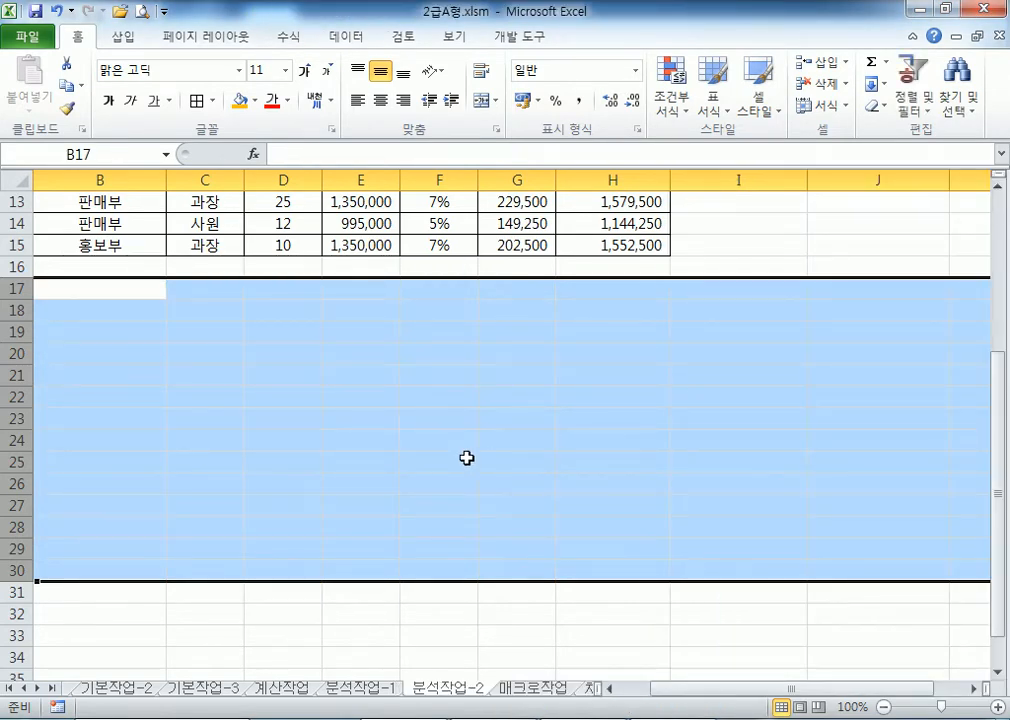
pyautogui.click(57, 12)
# - Float the pivot table field list and remove all fields from the filter, row, column and value areas
pyautogui.click(205, 397)
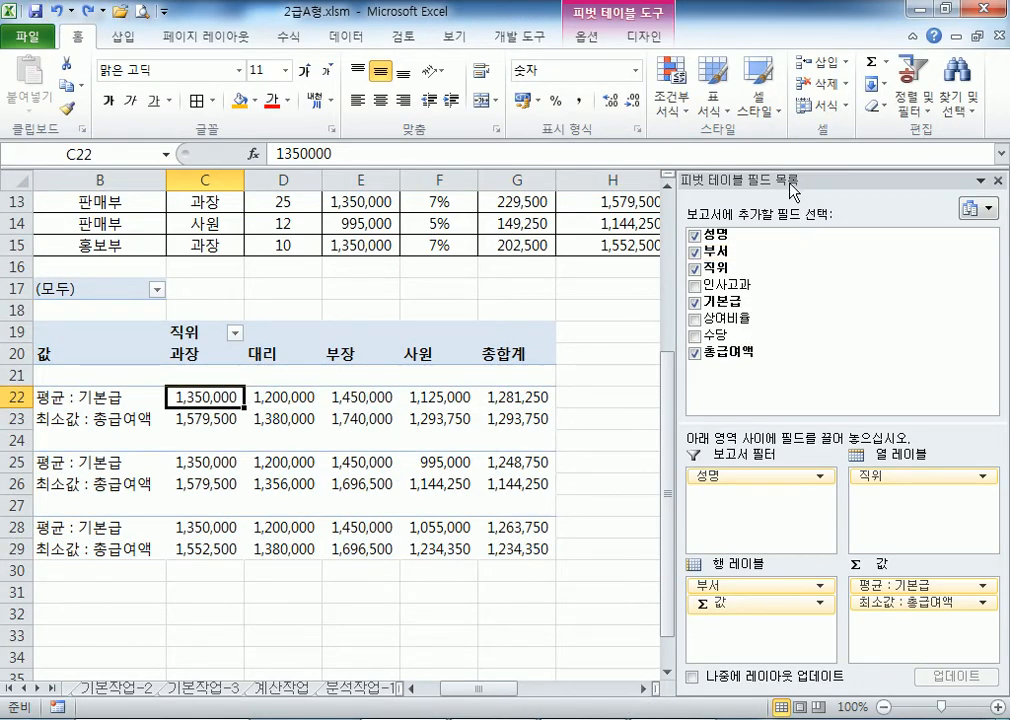
pyautogui.moveTo(705, 180); pyautogui.dragTo(562, 63)
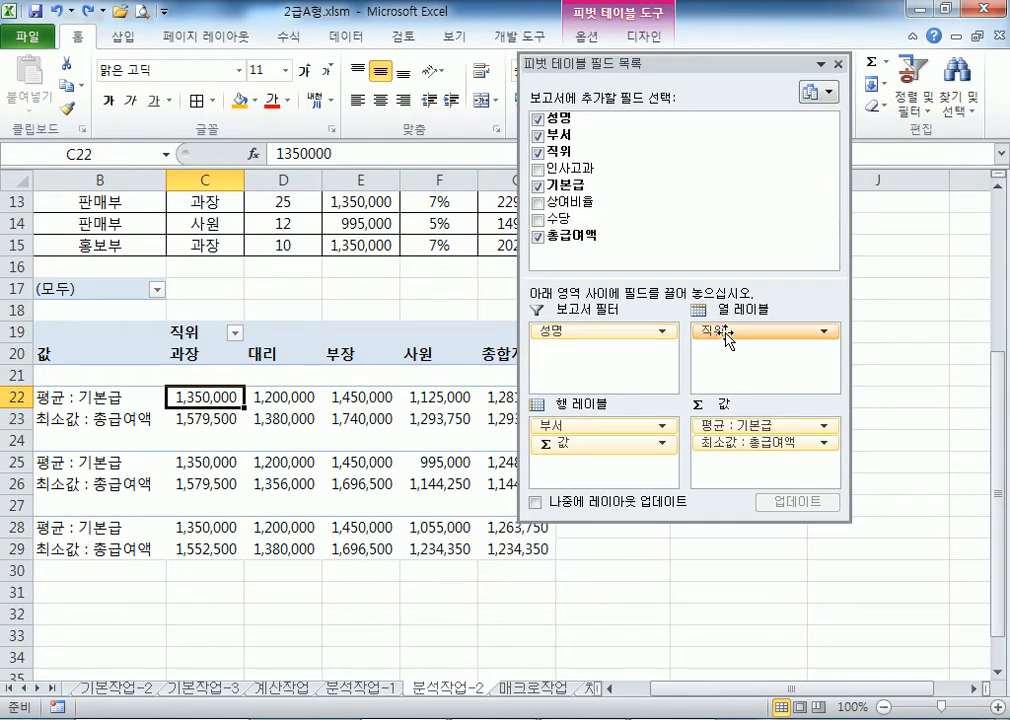
pyautogui.moveTo(584, 332); pyautogui.dragTo(437, 330)
pyautogui.moveTo(600, 425); pyautogui.dragTo(460, 418)
pyautogui.moveTo(585, 428); pyautogui.dragTo(437, 440)
pyautogui.moveTo(712, 331); pyautogui.dragTo(500, 380)
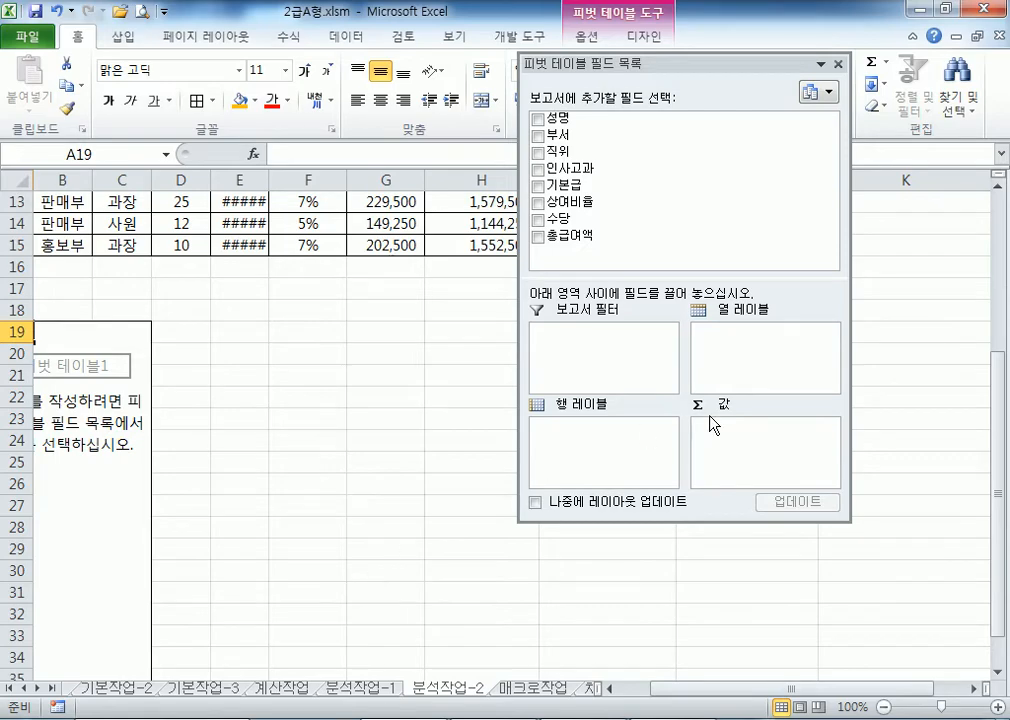
# - Undo the field removals to restore the pivot table, dock the field list again and leave the table
pyautogui.click(58, 10)
pyautogui.click(58, 10)
pyautogui.click(58, 10)
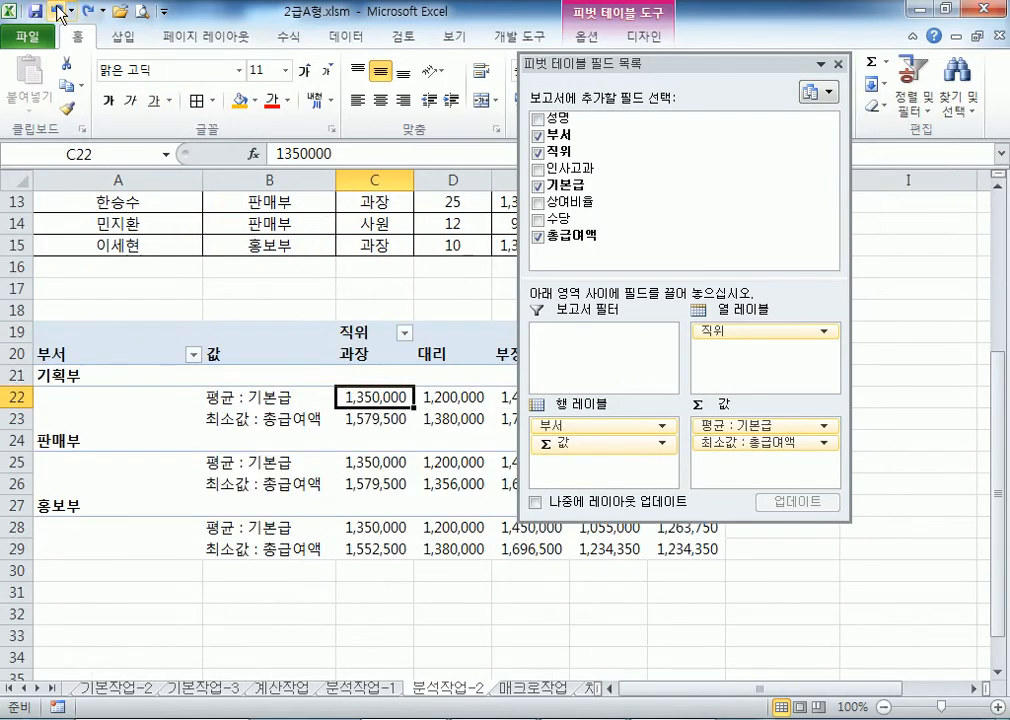
pyautogui.click(58, 10)
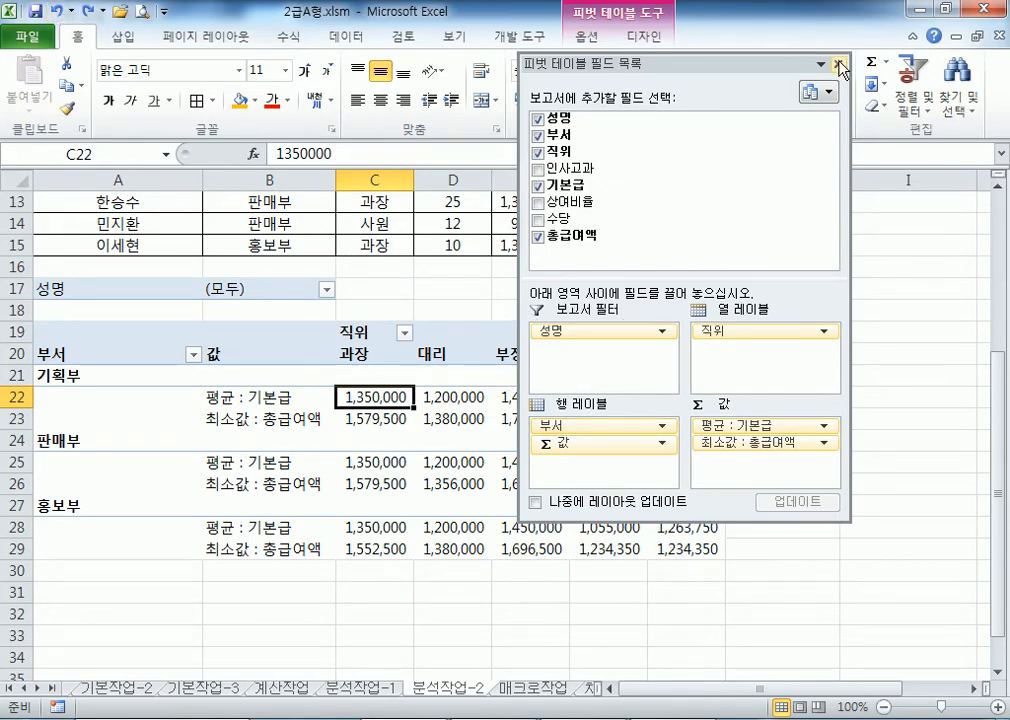
pyautogui.doubleClick(744, 62)
pyautogui.click(510, 610)
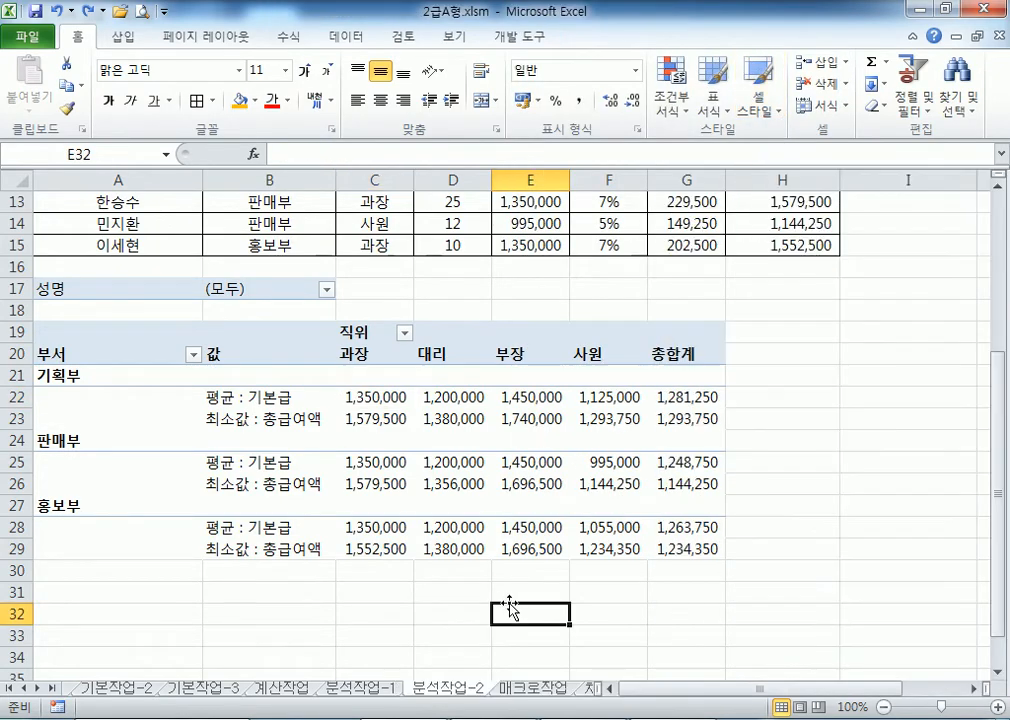
# - Switch to the 매크로작업 sheet and look at the empty 판매금액 range G4:G13
pyautogui.click(550, 692)
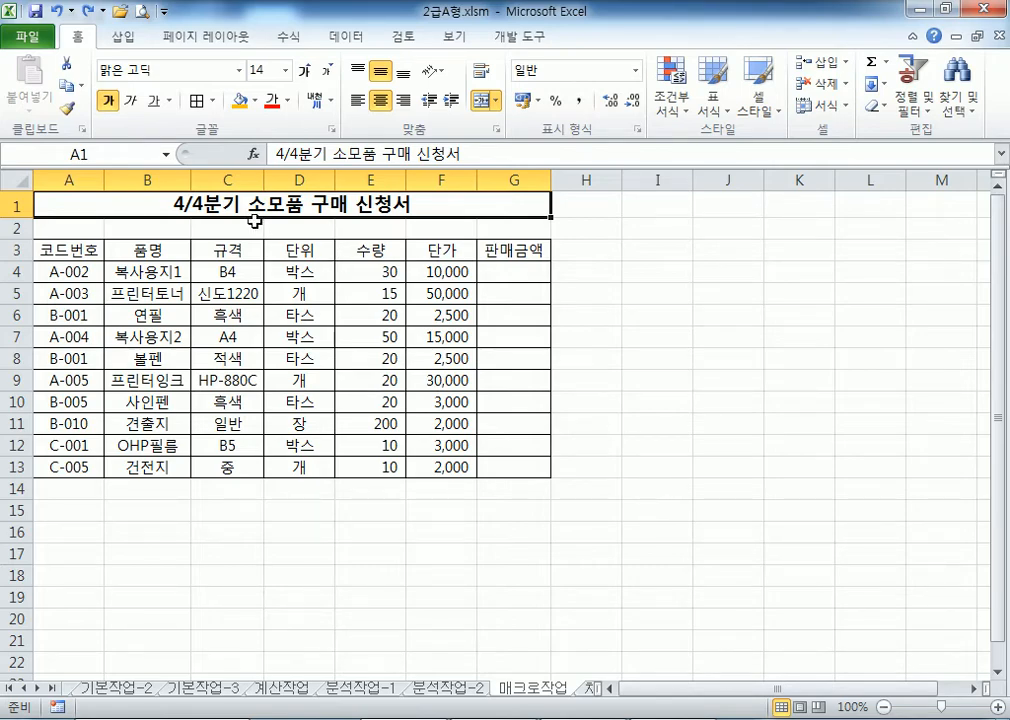
pyautogui.moveTo(518, 264); pyautogui.dragTo(507, 466)
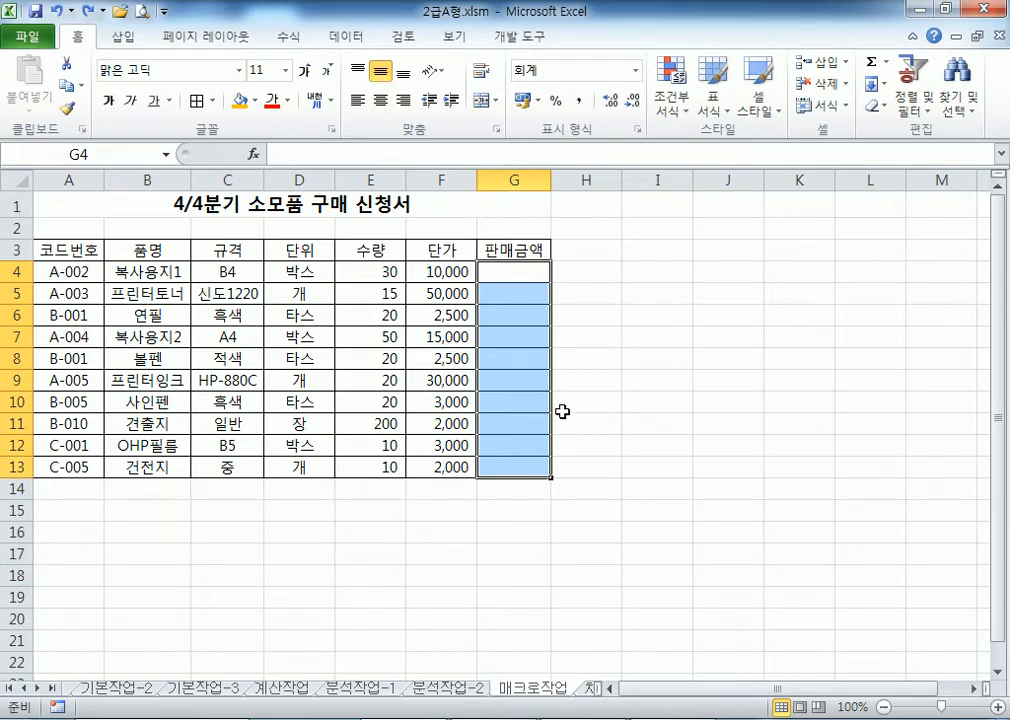
pyautogui.click(700, 445)
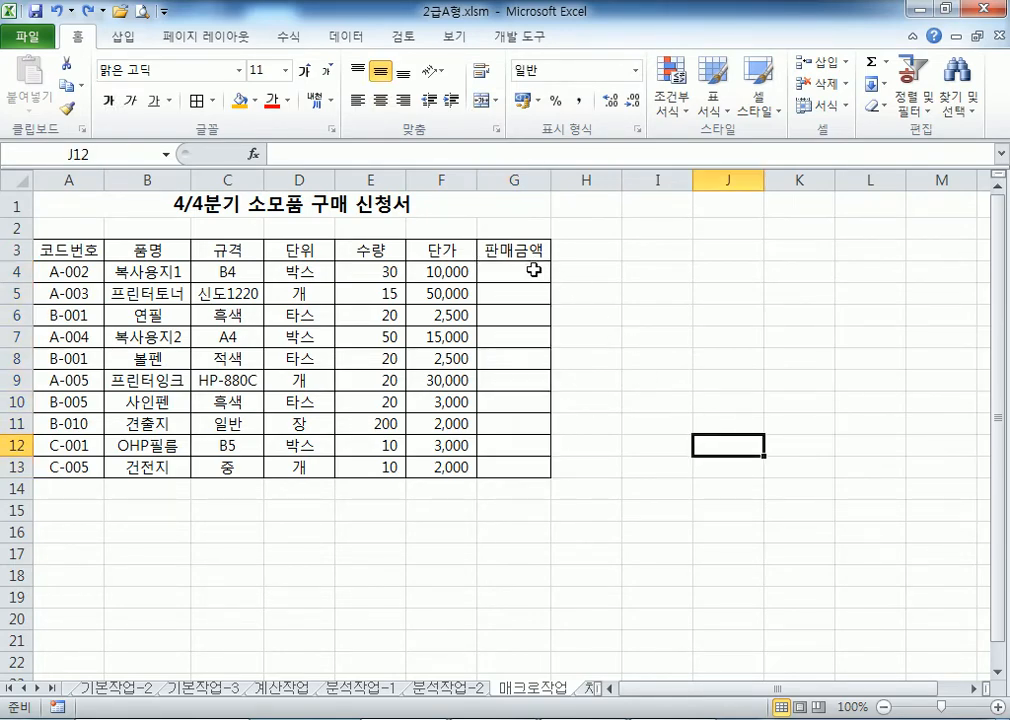
# - Calculate 판매금액 in G4 with =E4*F4 and fill the formula down to G13
pyautogui.click(524, 275)
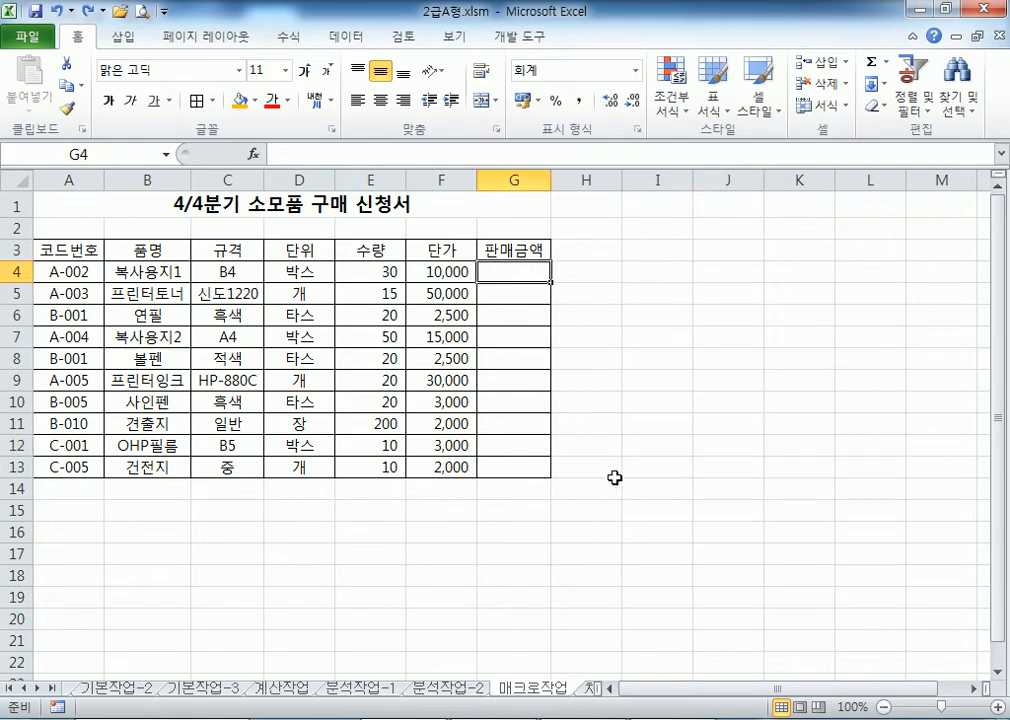
pyautogui.write('=')
pyautogui.click(357, 270)
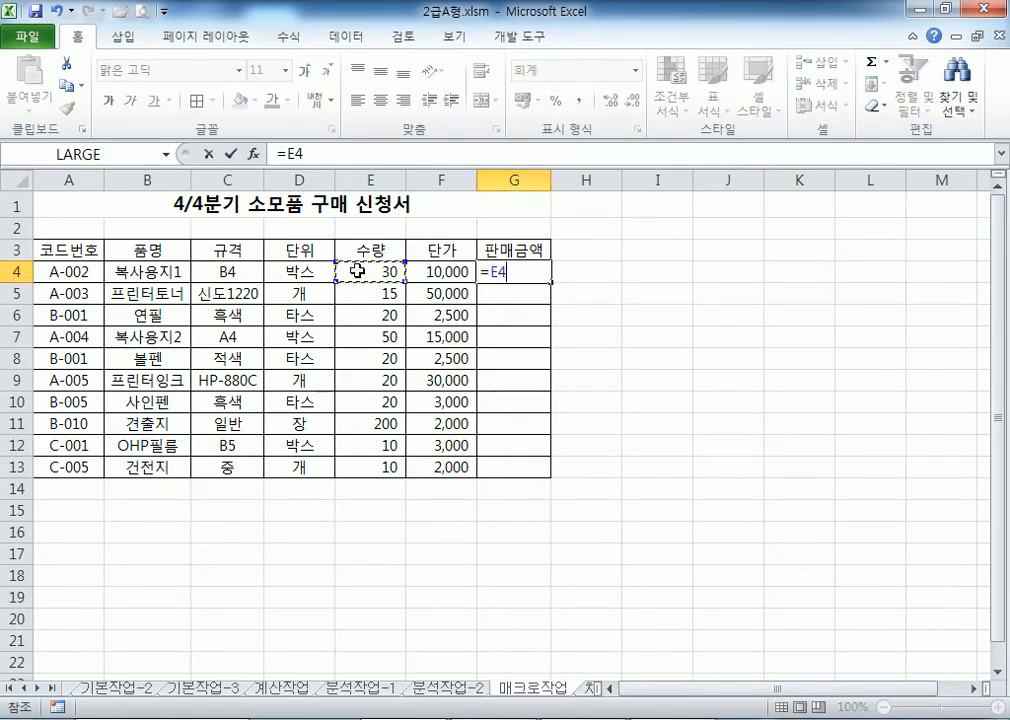
pyautogui.write('*')
pyautogui.click(422, 271)
pyautogui.press('Return')
pyautogui.click(523, 268)
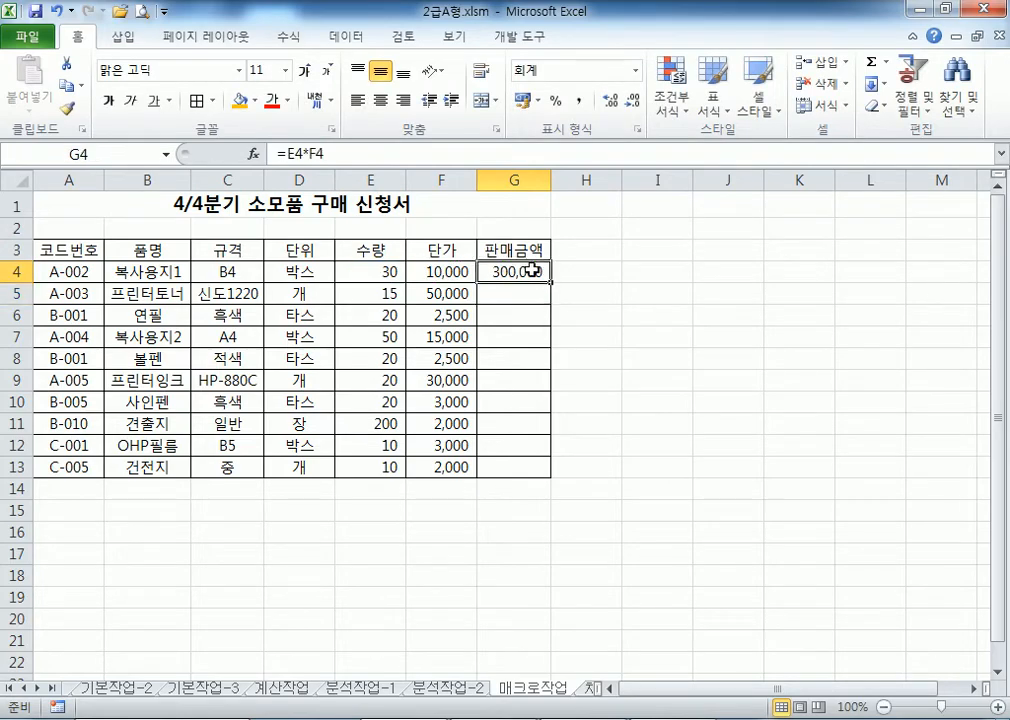
pyautogui.moveTo(552, 283); pyautogui.dragTo(555, 469)
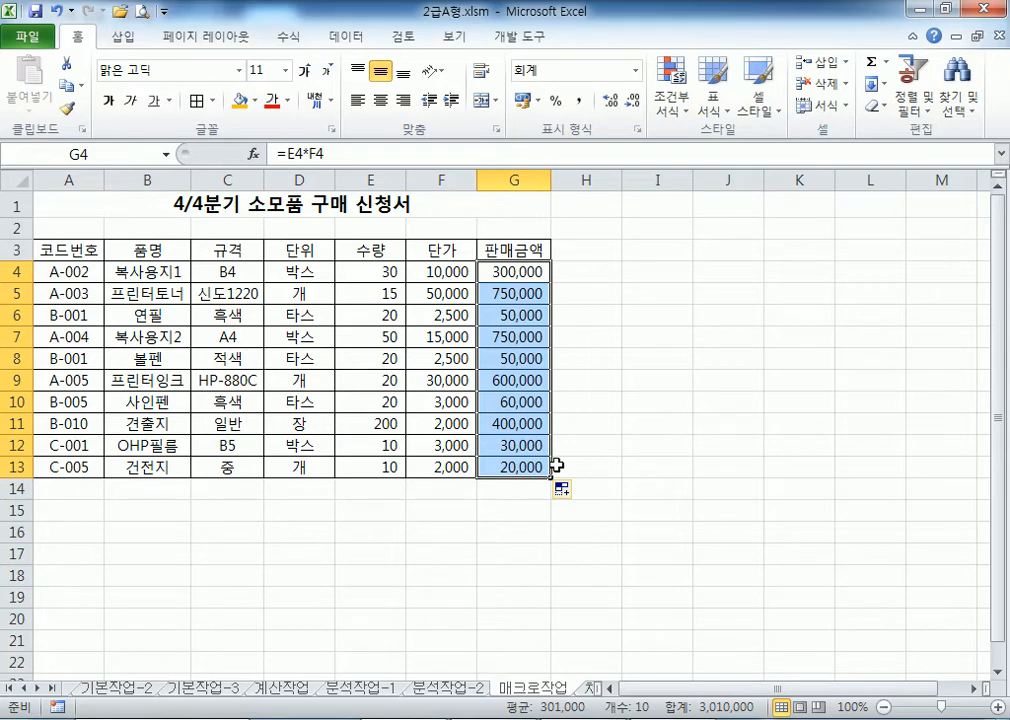
# - Clear the 판매금액 formulas from G4:G13
pyautogui.press('Delete')
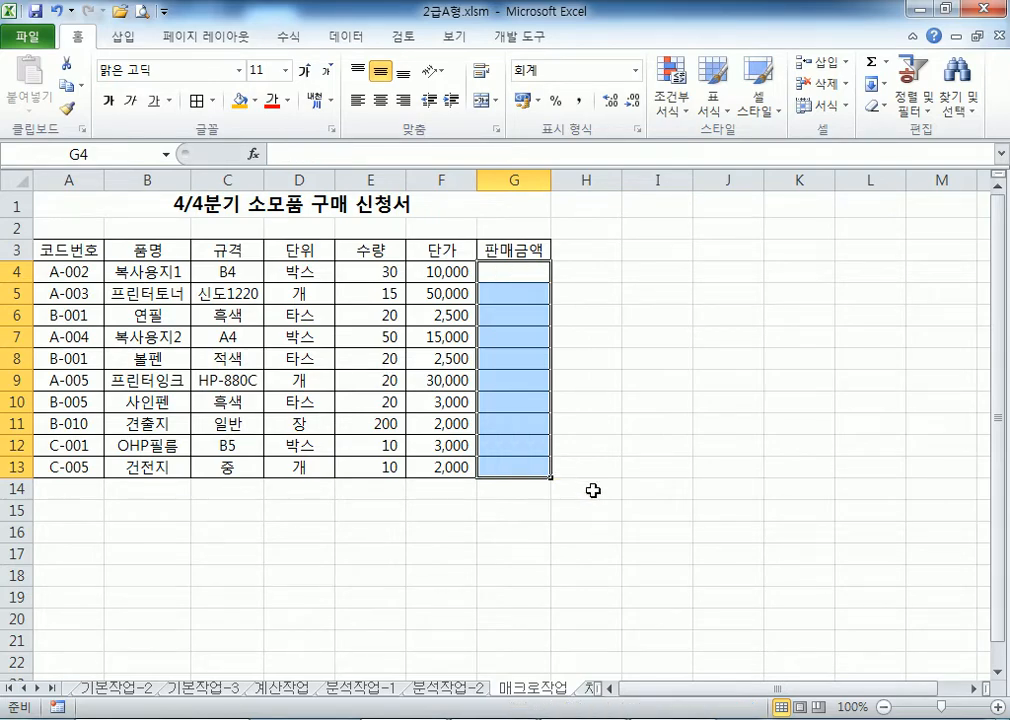
pyautogui.click(640, 508)
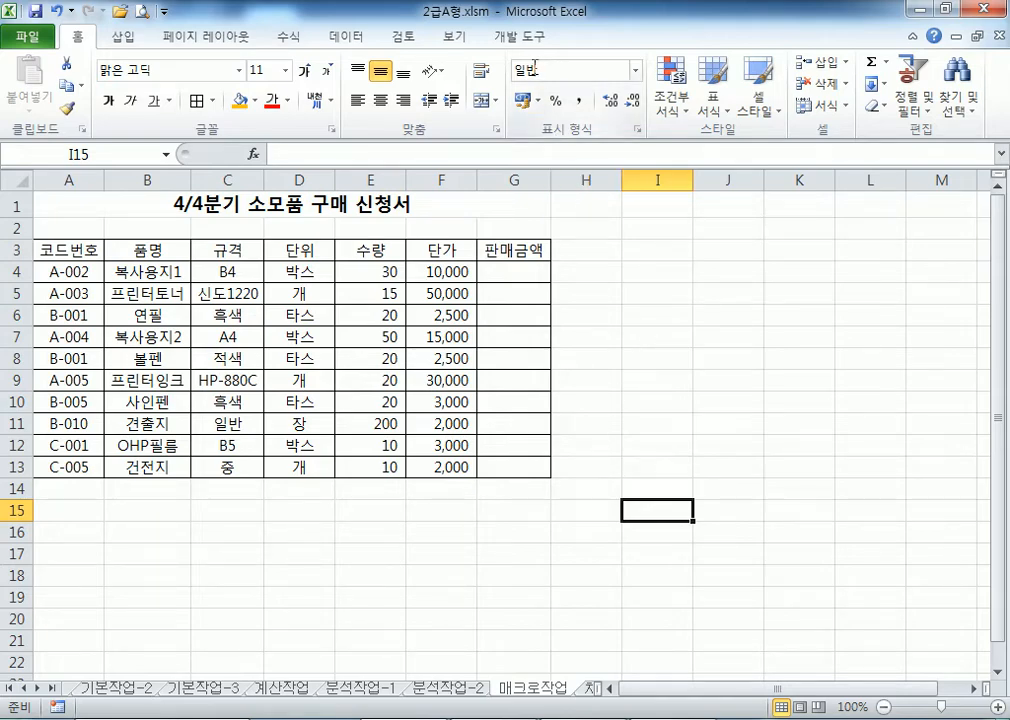
# - Check the 개발 도구 entry under 리본 사용자 지정 in the Excel options and close the options
pyautogui.click(521, 42)
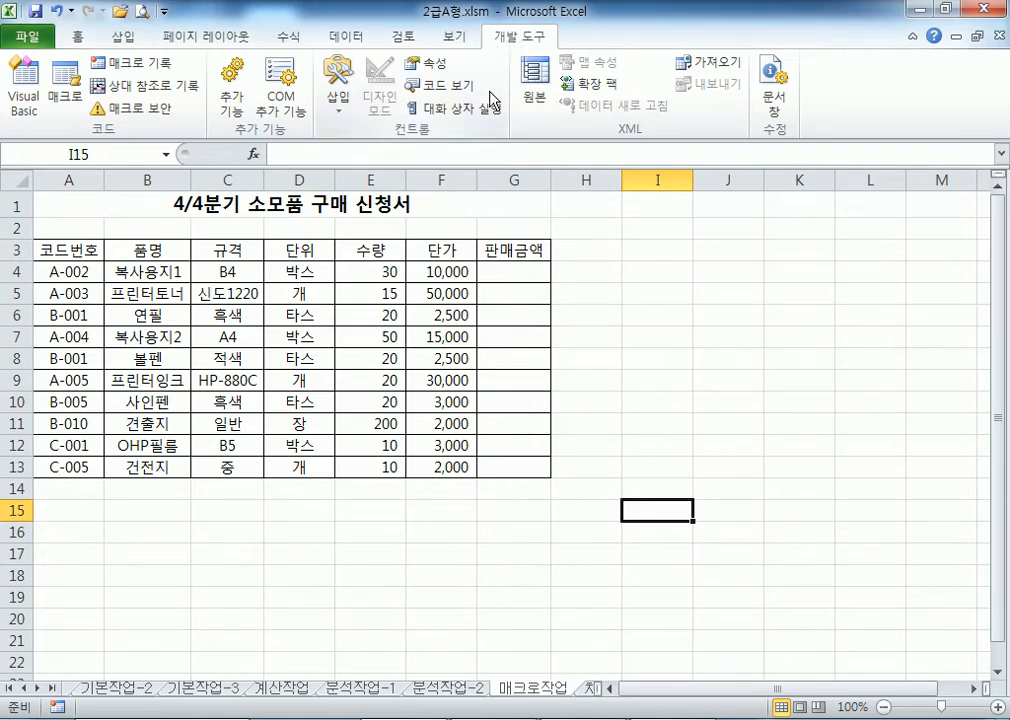
pyautogui.click(75, 37)
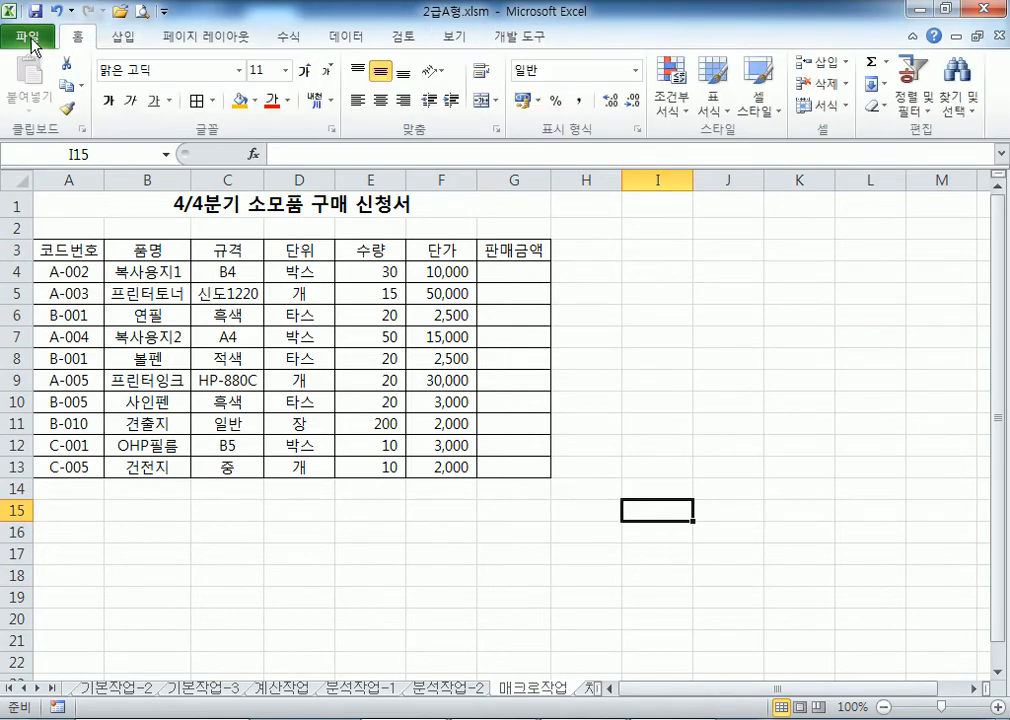
pyautogui.click(36, 42)
pyautogui.click(42, 410)
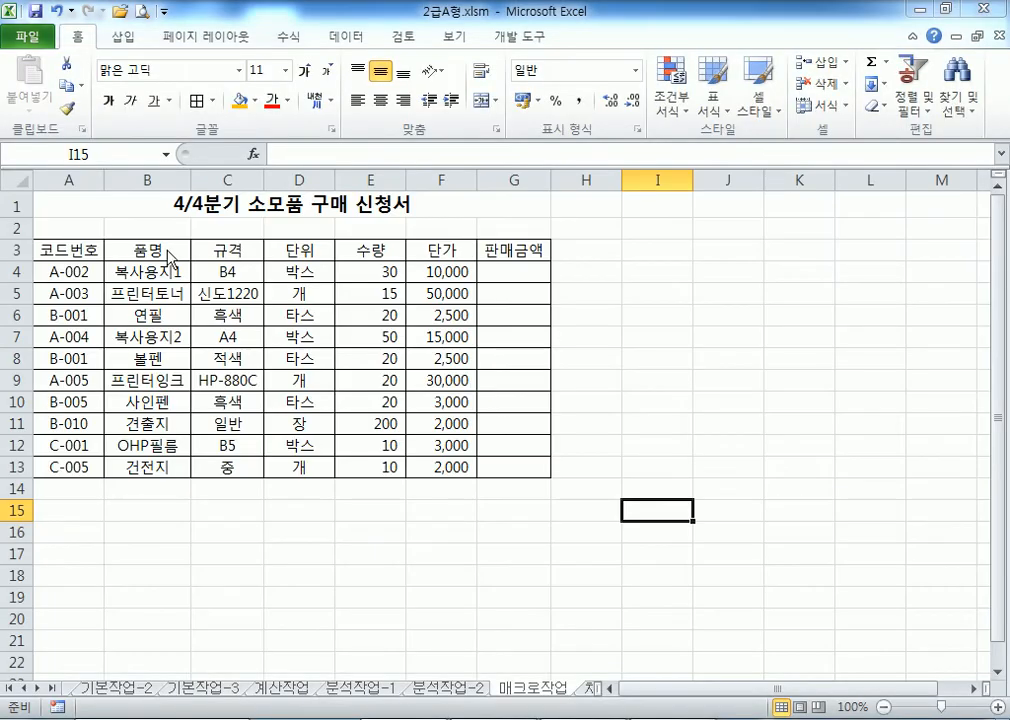
pyautogui.click(100, 224)
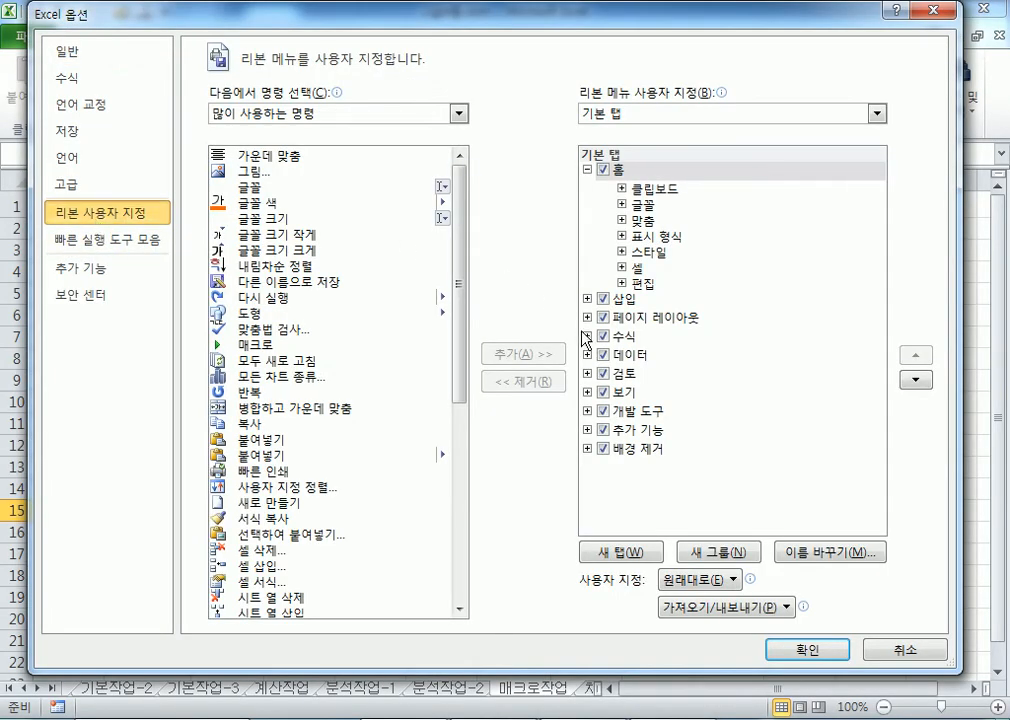
pyautogui.click(606, 412)
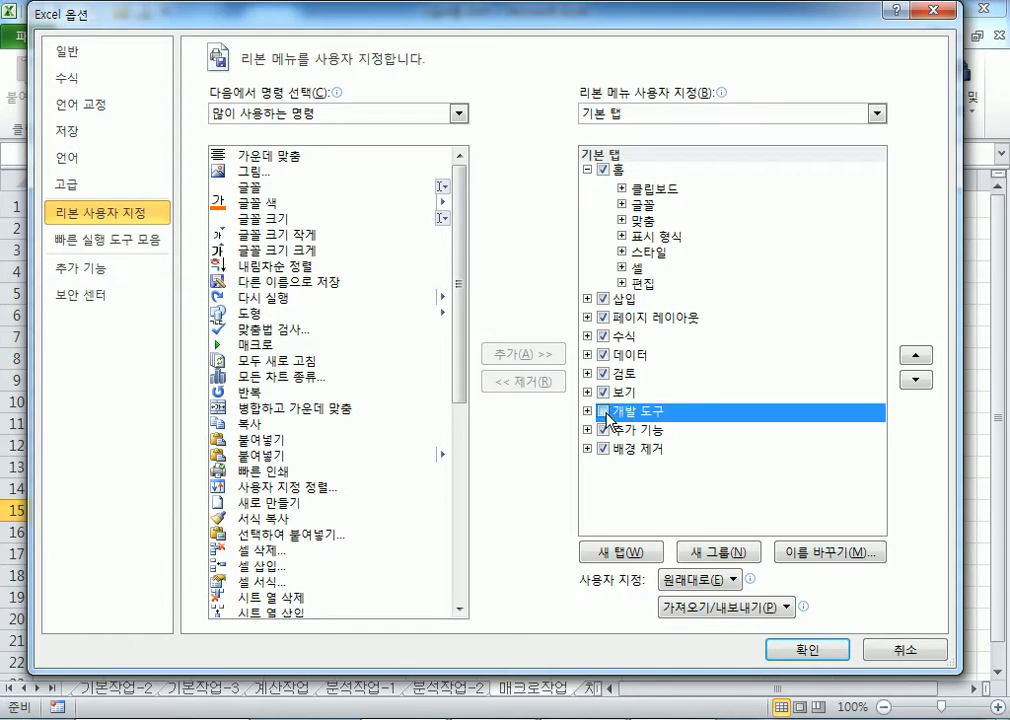
pyautogui.click(812, 652)
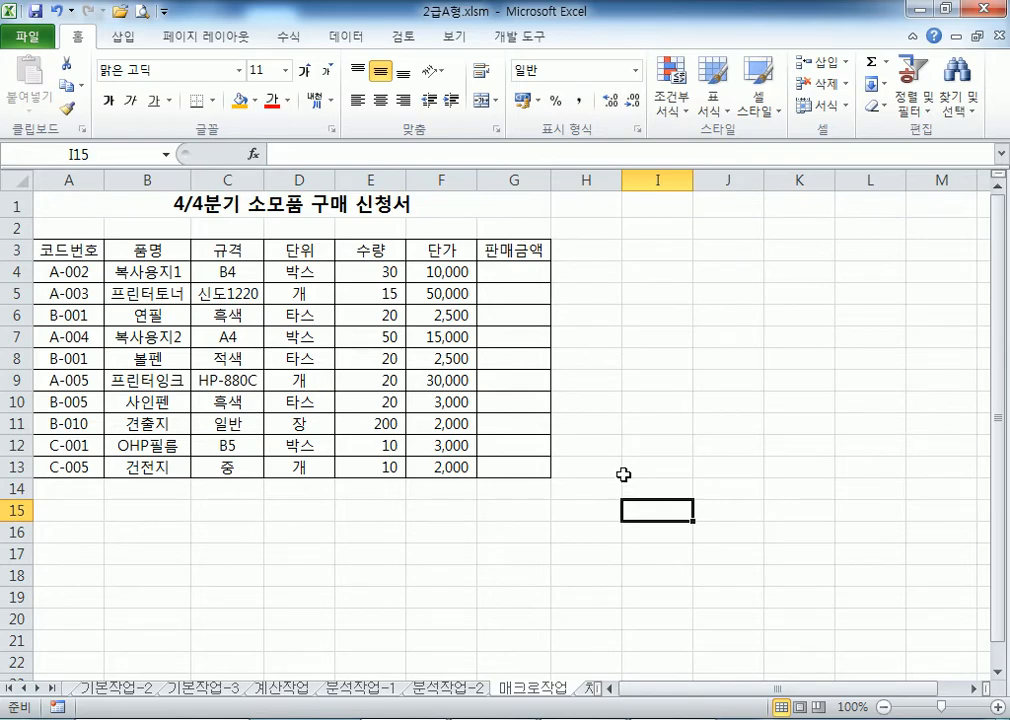
# - Draw a form-control button covering cells B15:D16 below the table
pyautogui.click(119, 515)
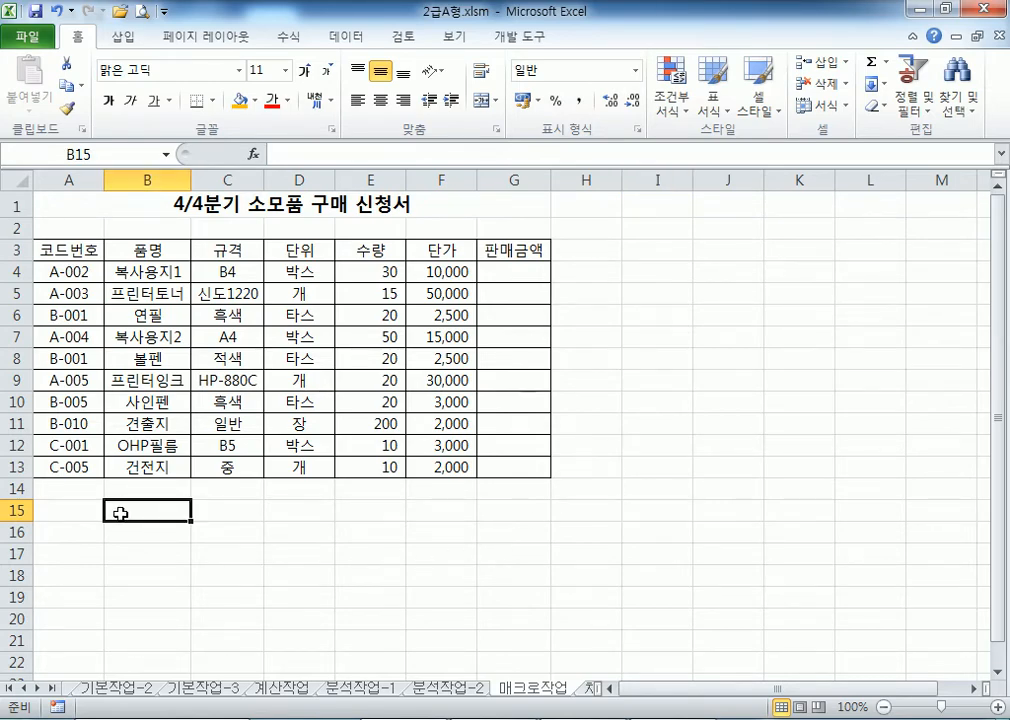
pyautogui.moveTo(119, 514); pyautogui.dragTo(288, 528)
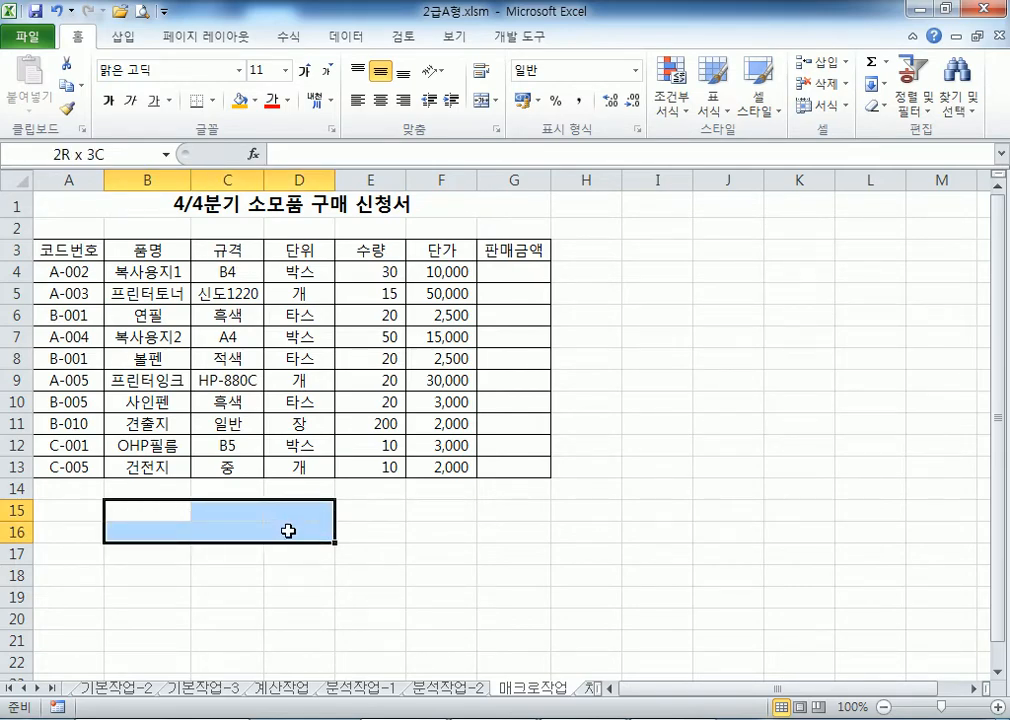
pyautogui.moveTo(288, 531)
pyautogui.mouseDown()
pyautogui.moveTo(189, 530)
pyautogui.moveTo(160, 508)
pyautogui.moveTo(283, 529)
pyautogui.mouseUp()
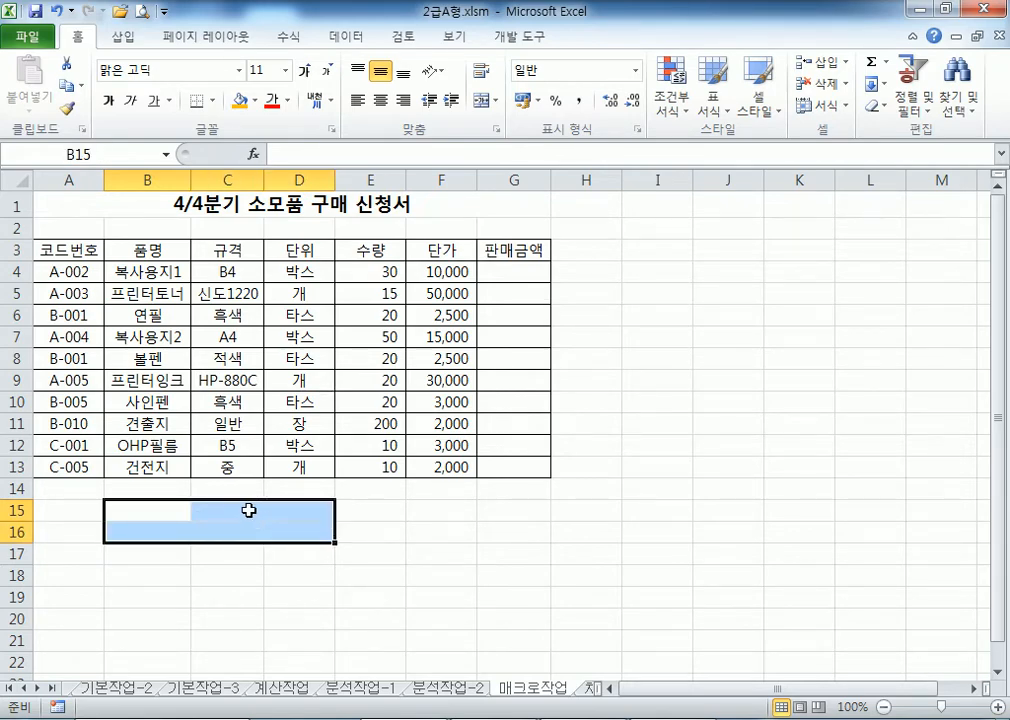
pyautogui.click(508, 42)
pyautogui.click(341, 105)
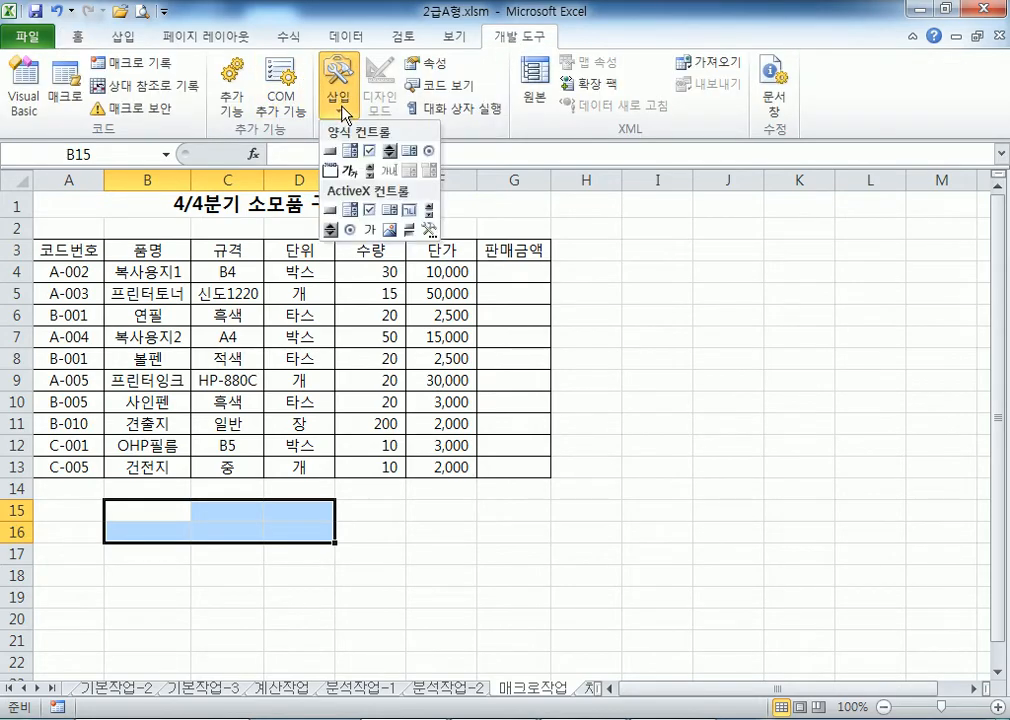
pyautogui.click(332, 152)
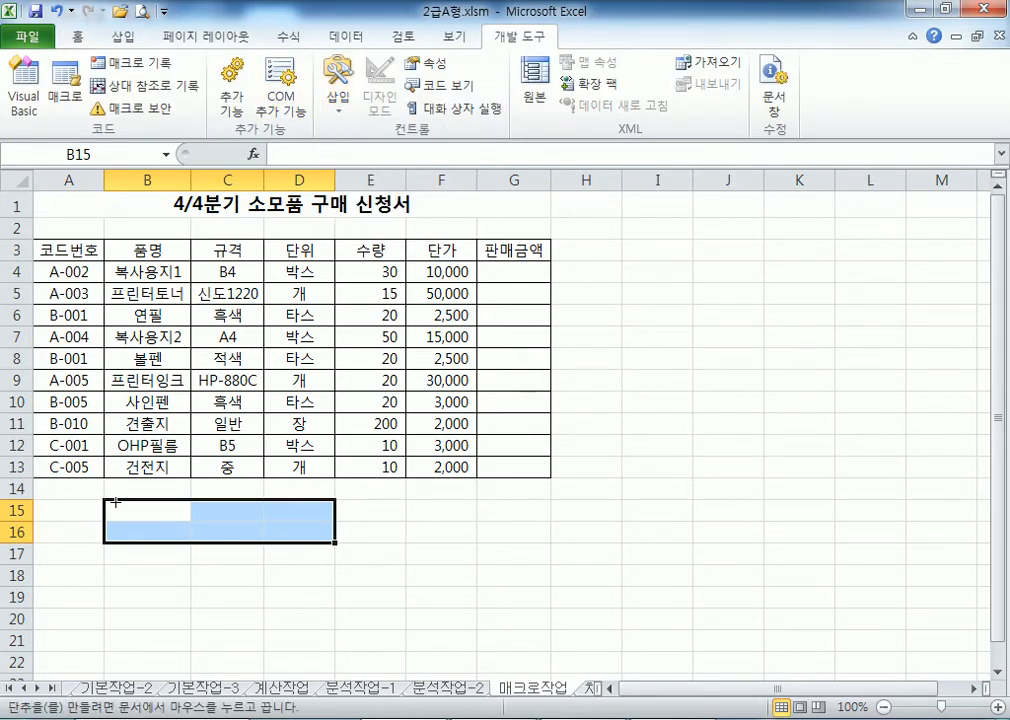
pyautogui.moveTo(104, 500); pyautogui.dragTo(338, 541)
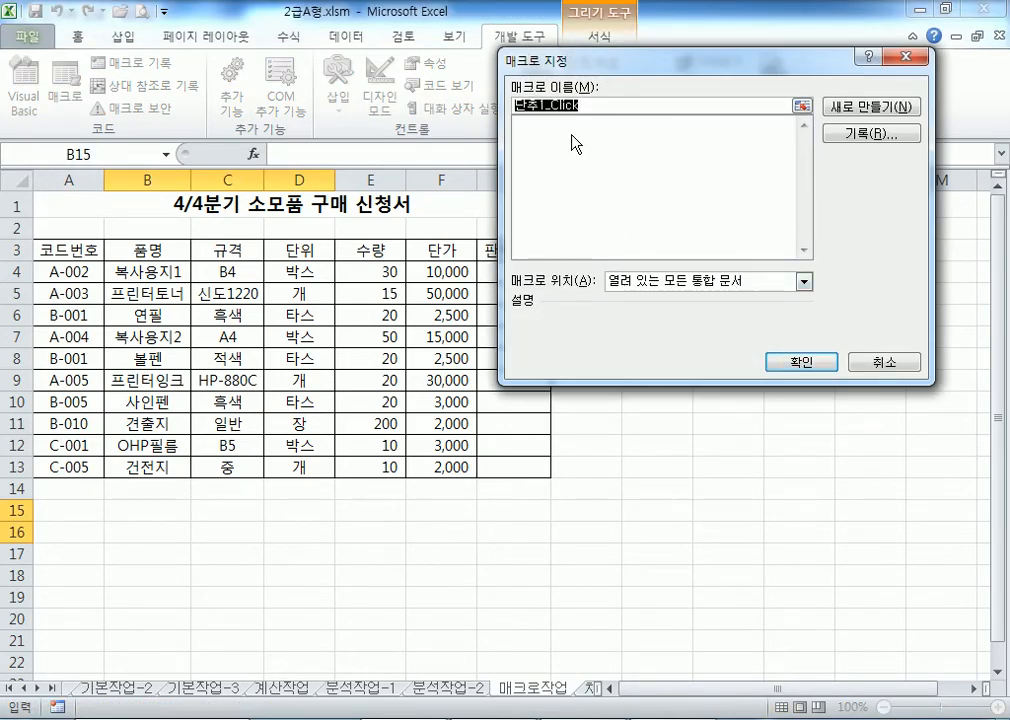
# - Name the button's macro 판매금액 and start recording it in the current workbook (현재 통합 문서)
pyautogui.write('VKS')
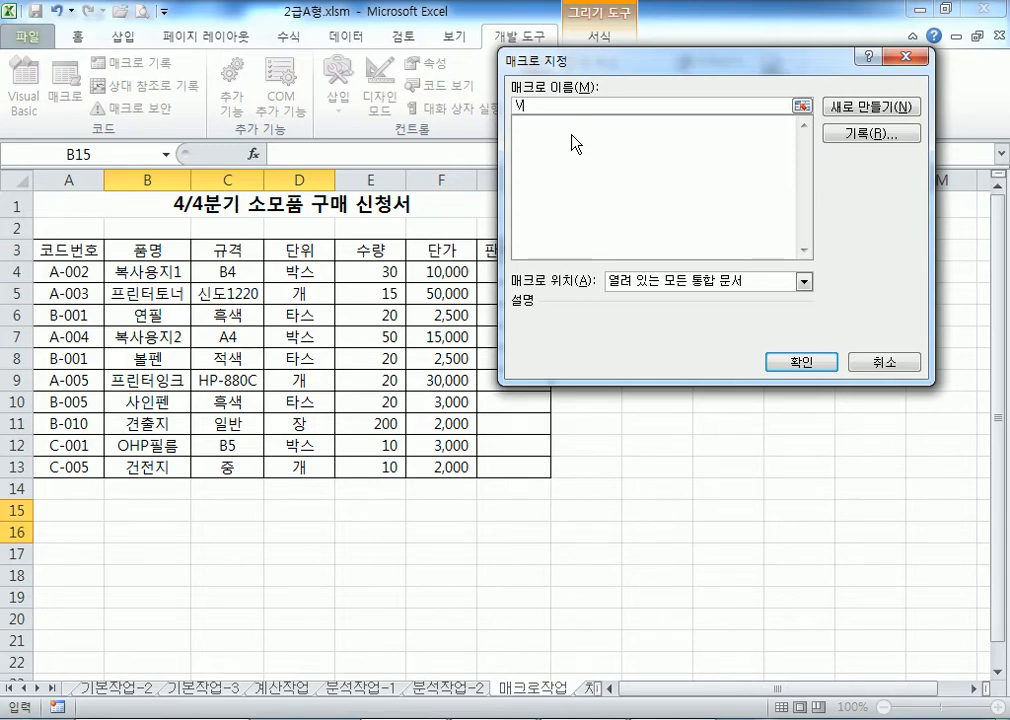
pyautogui.press('BackSpace')
pyautogui.press('BackSpace')
pyautogui.press('BackSpace')
pyautogui.press('Hangul')
pyautogui.write('판매금액')
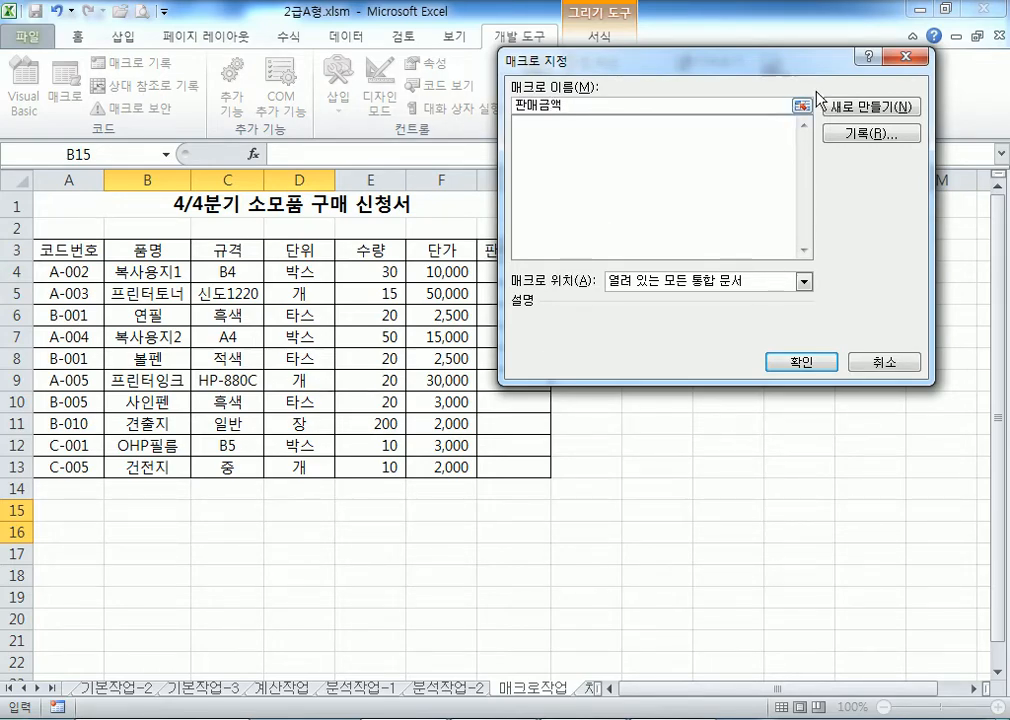
pyautogui.click(860, 140)
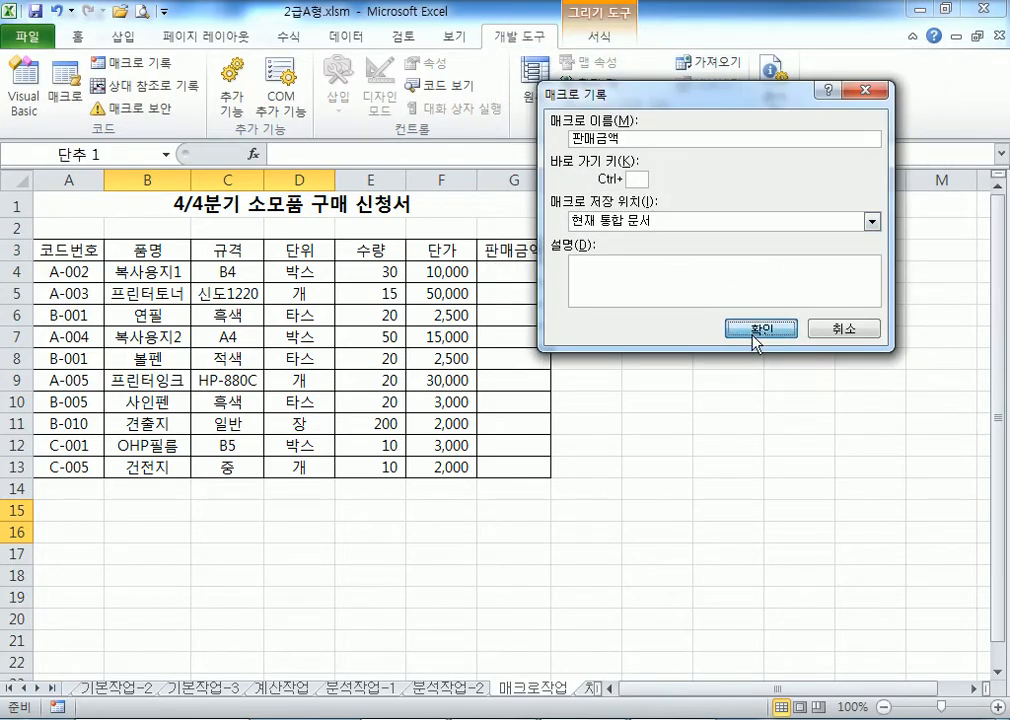
pyautogui.click(755, 330)
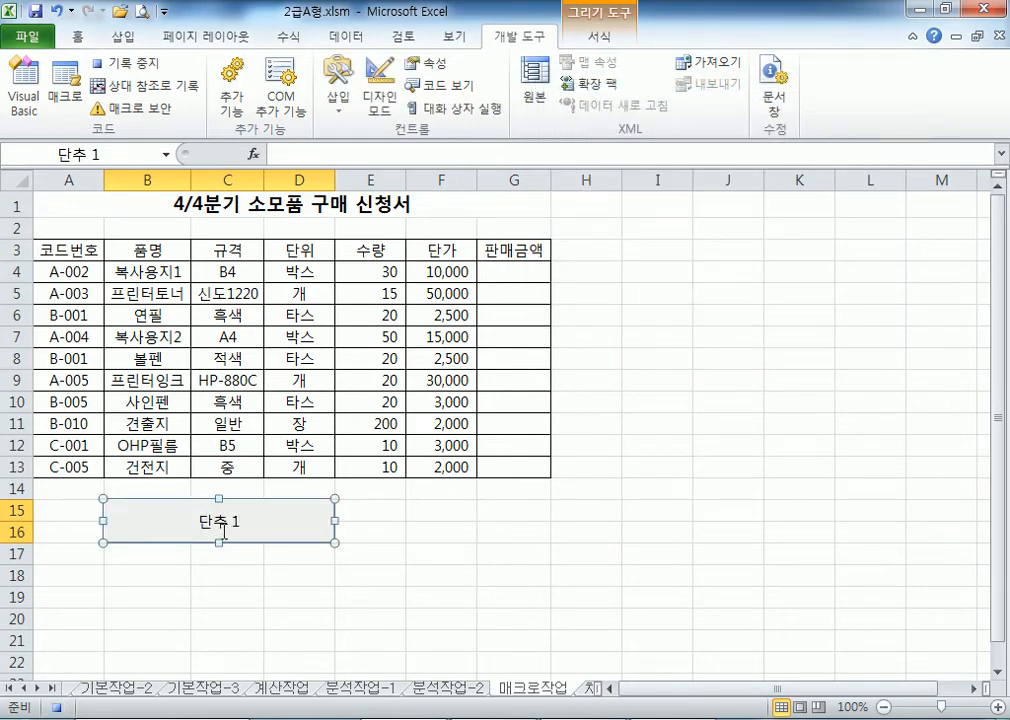
# - Record the 판매금액 calculation by entering =E4*F4 in cell G4
pyautogui.click(513, 272)
pyautogui.write('=')
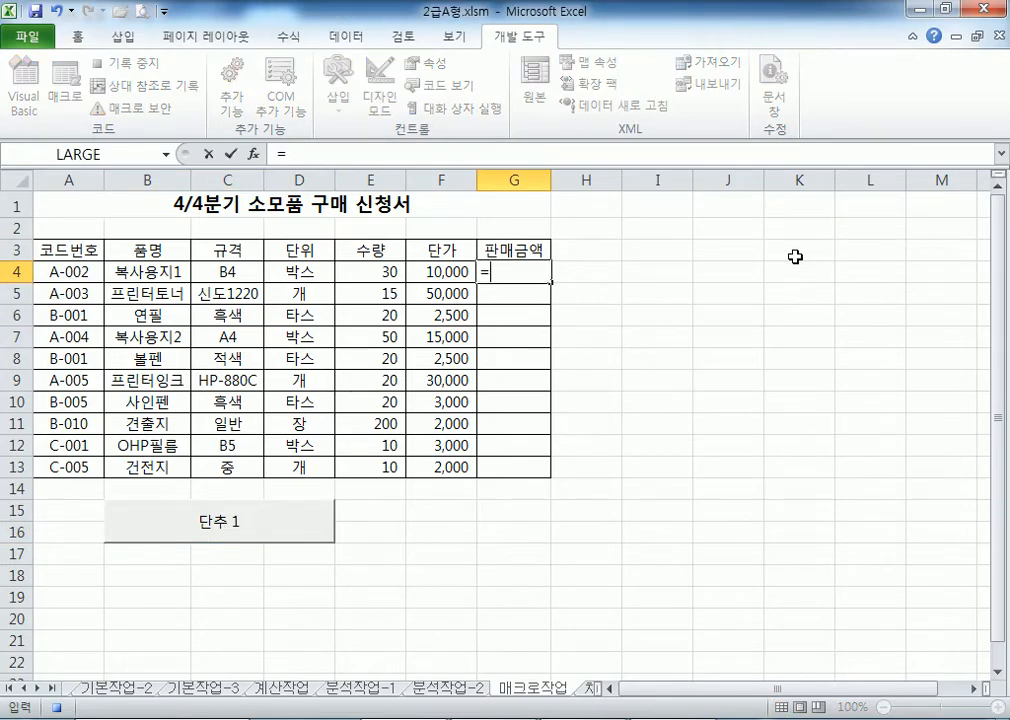
pyautogui.click(381, 267)
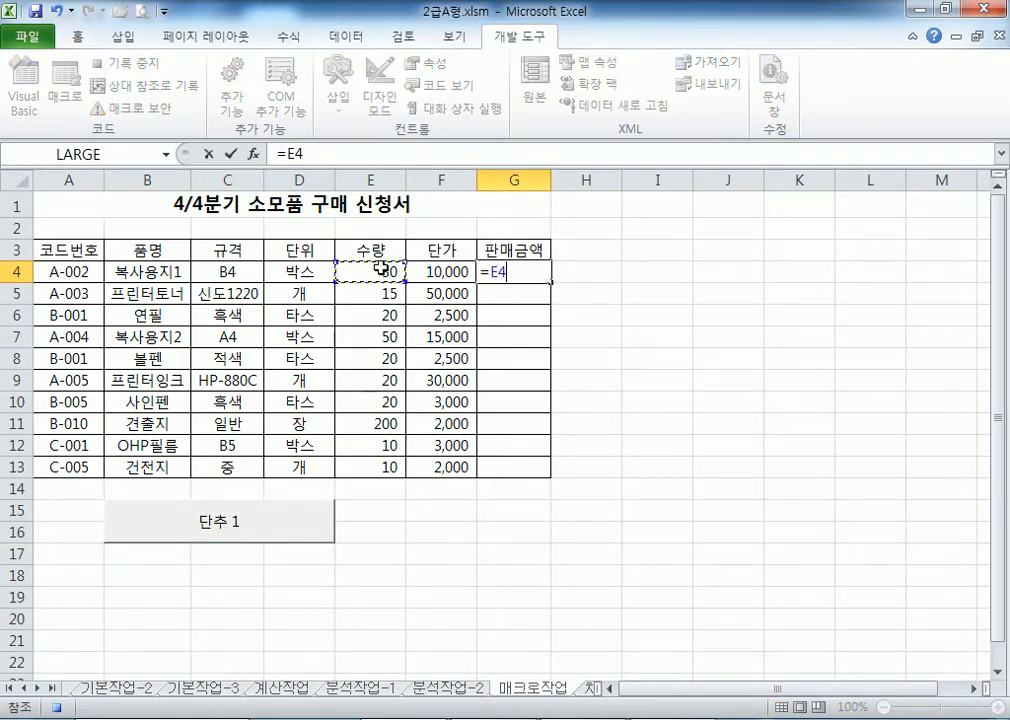
pyautogui.write('*')
pyautogui.click(437, 270)
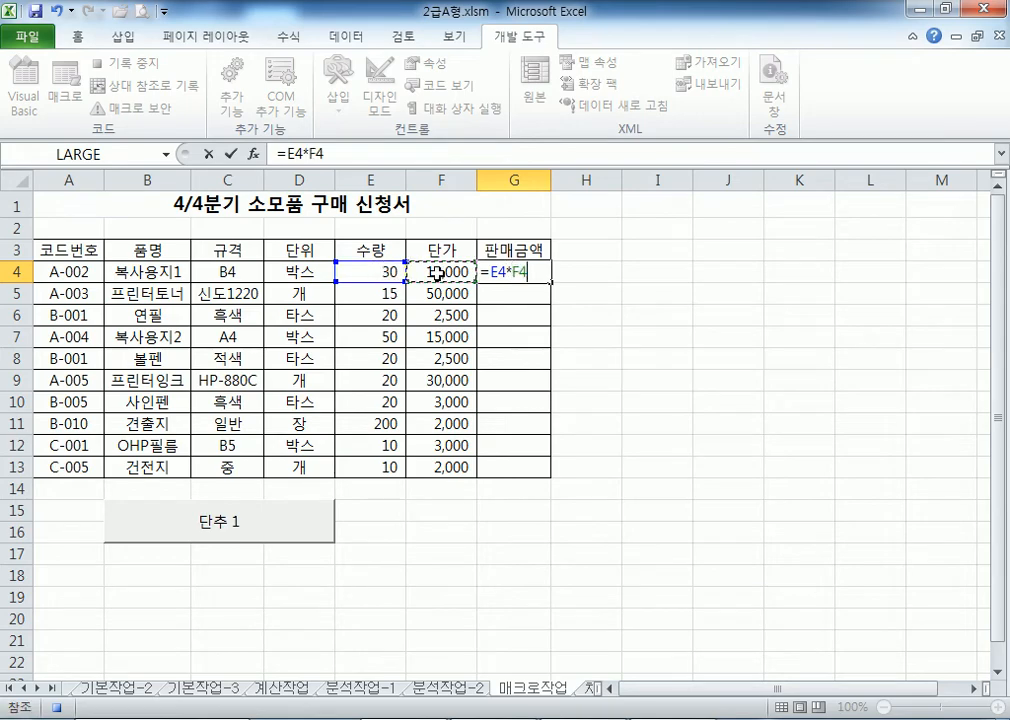
pyautogui.press('Return')
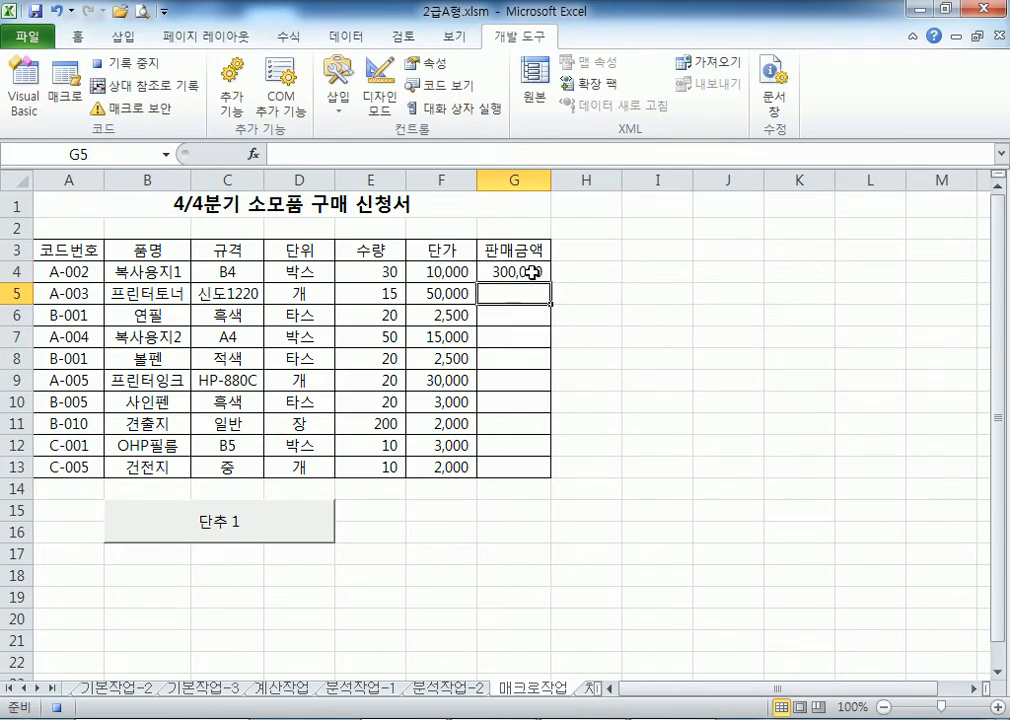
# - Fill the G4 formula down to G13 and stop recording the macro
pyautogui.click(528, 273)
pyautogui.moveTo(549, 283); pyautogui.dragTo(548, 470)
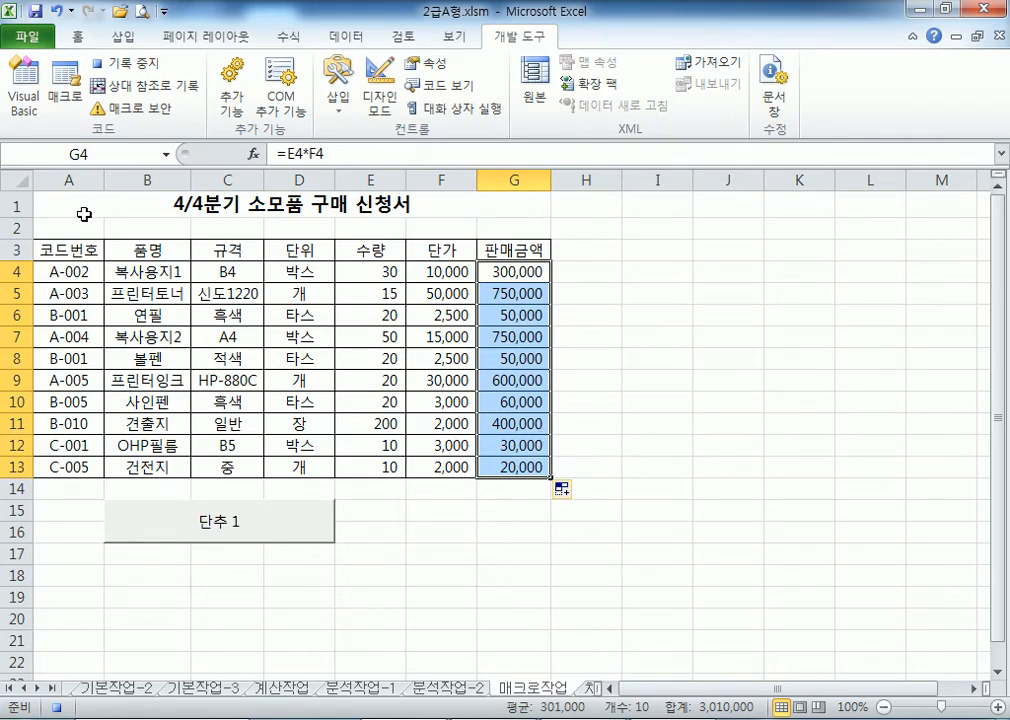
pyautogui.click(110, 62)
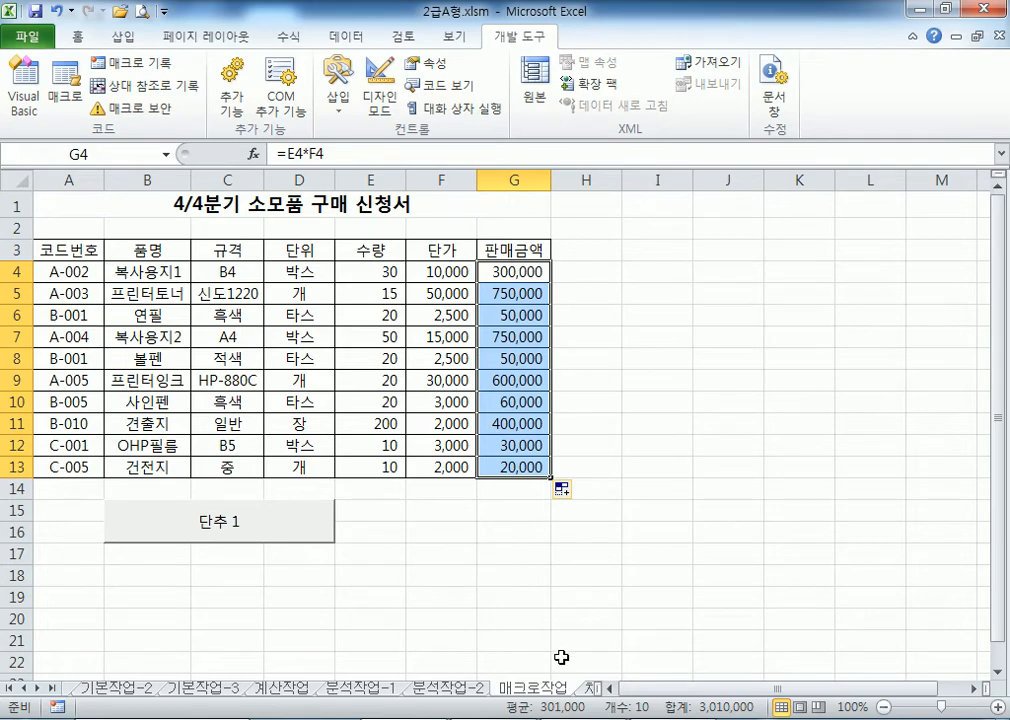
# - Run the 판매금액 macro from the form button over B15:D16 to test it
pyautogui.scroll(-2, 205, 430)
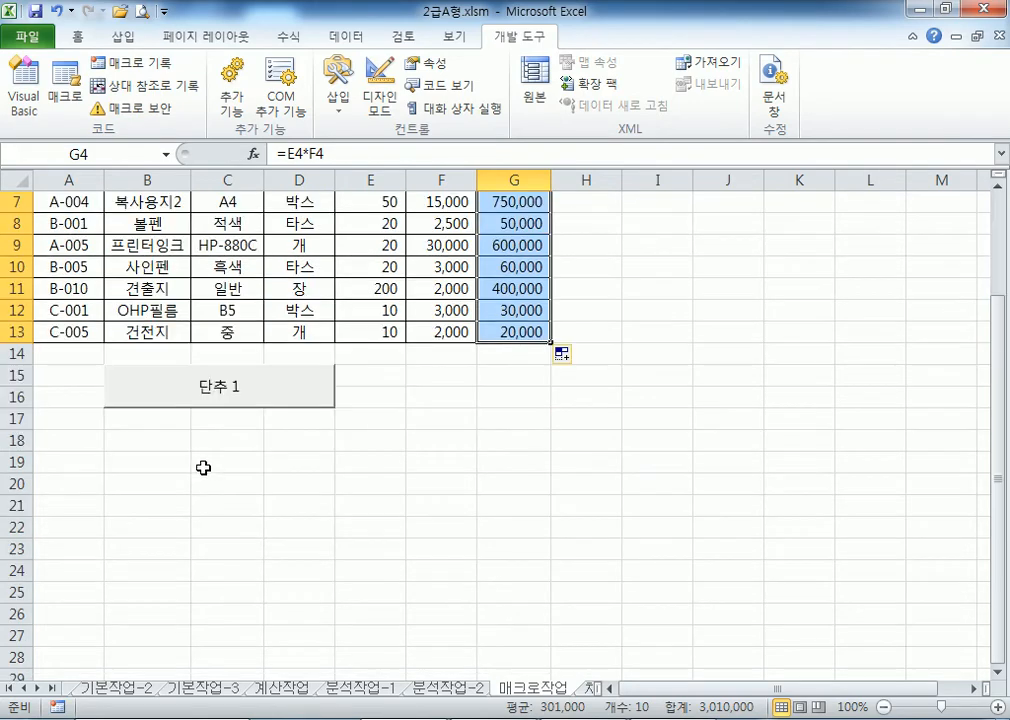
pyautogui.rightClick(295, 398)
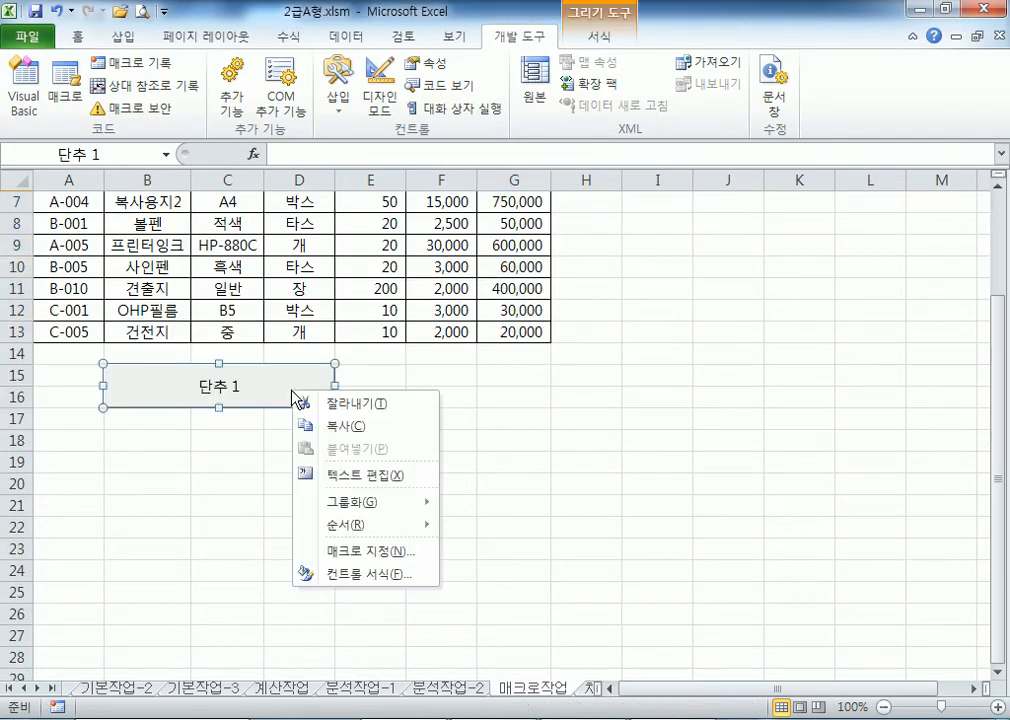
pyautogui.click(343, 487)
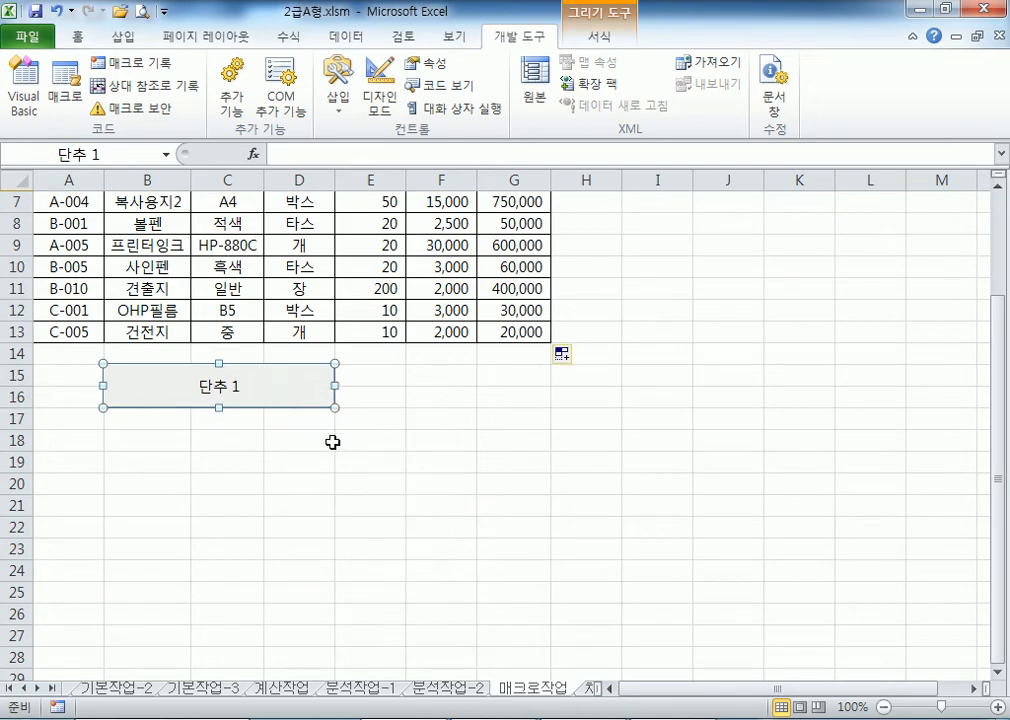
pyautogui.press('Escape')
pyautogui.click(322, 390)
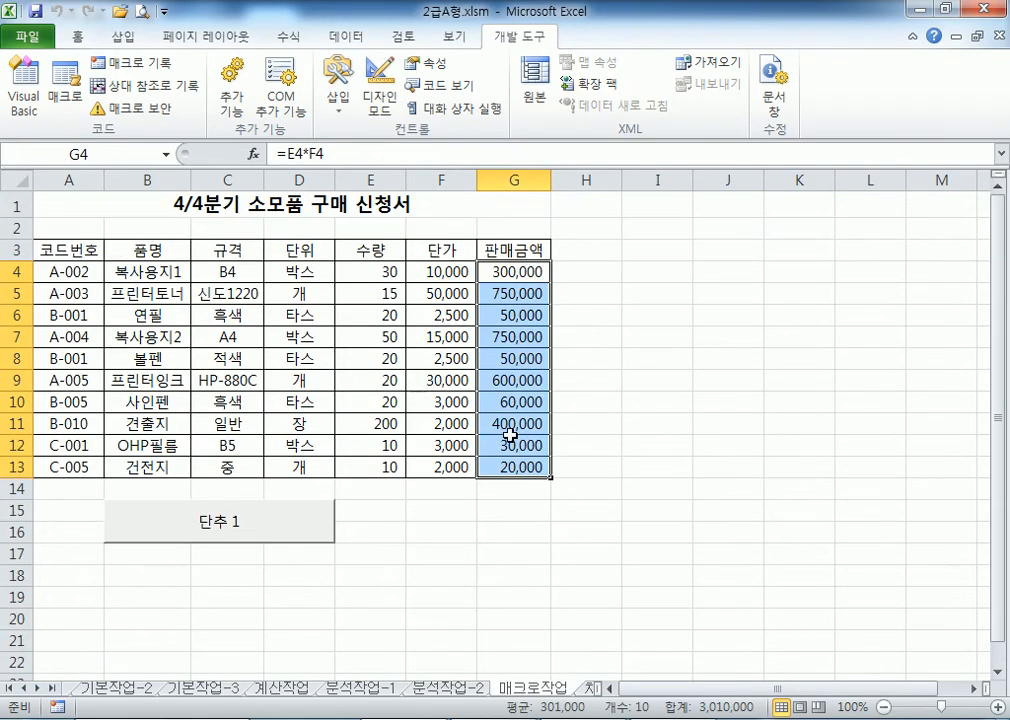
# - Test the 단추 1 button by clearing G4:G13, running its macro to refill the column, and clearing the values again
pyautogui.press('Delete')
pyautogui.click(550, 622)
pyautogui.click(333, 532)
pyautogui.press('Delete')
pyautogui.click(435, 524)
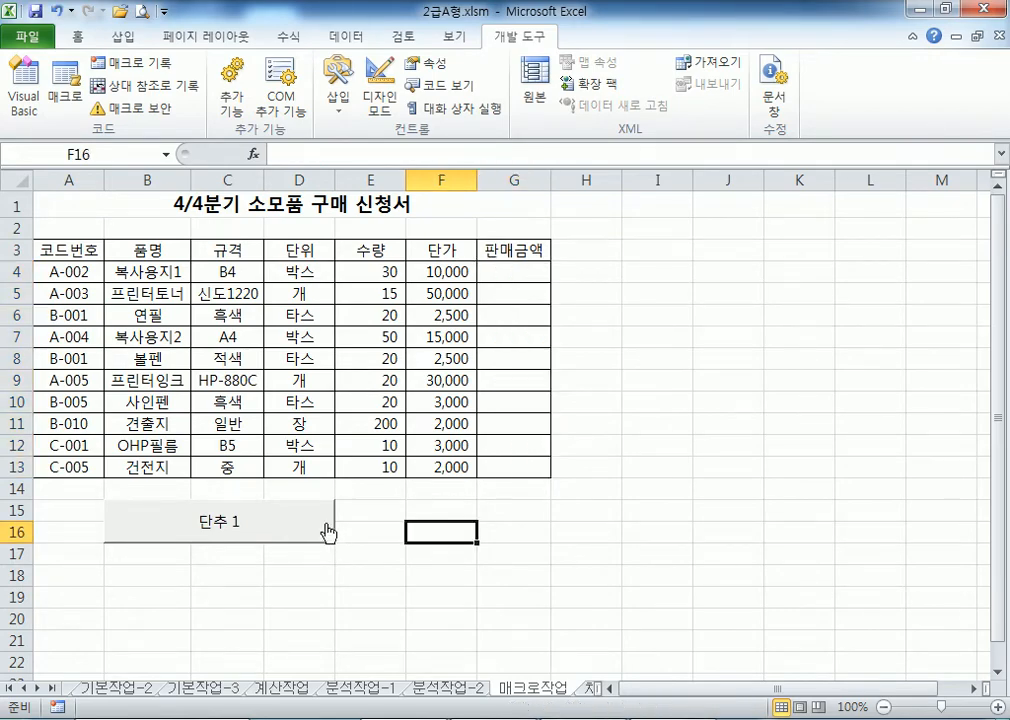
# - Change the label of the 단추 1 macro button to 판매금액 and deselect it
pyautogui.rightClick(327, 532)
pyautogui.press('Escape')
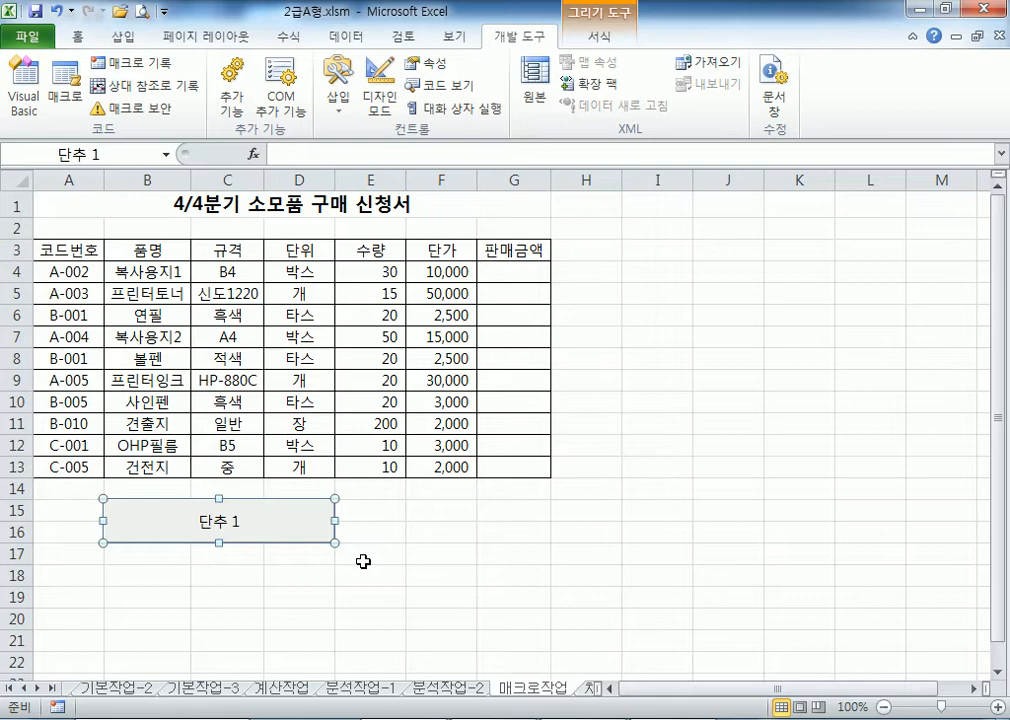
pyautogui.write('판매금애')
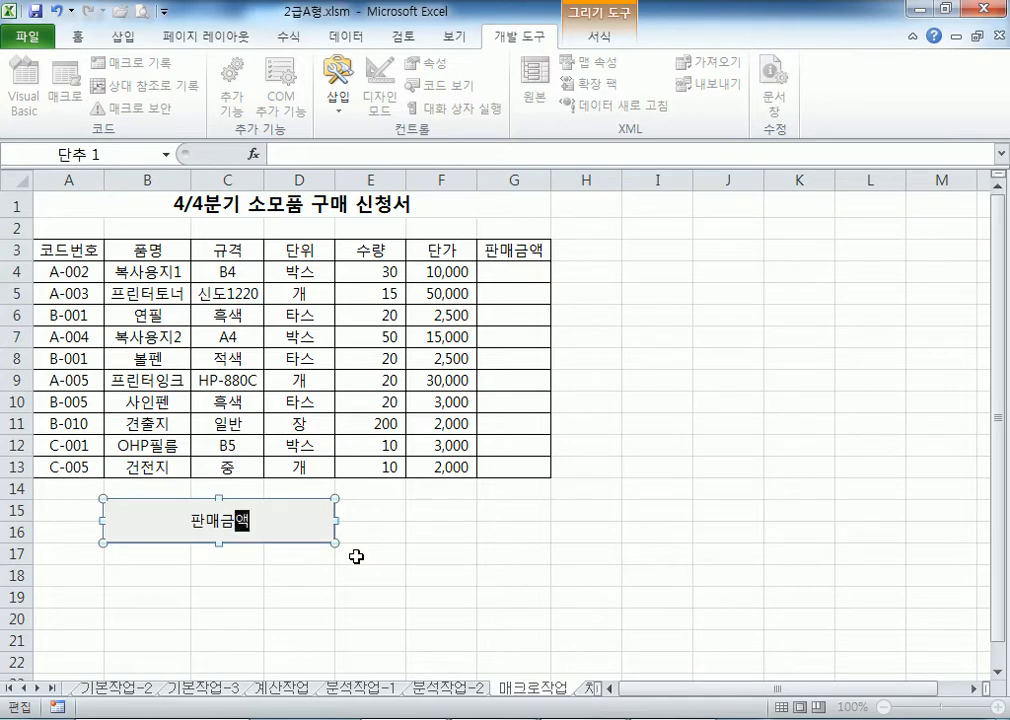
pyautogui.click(573, 524)
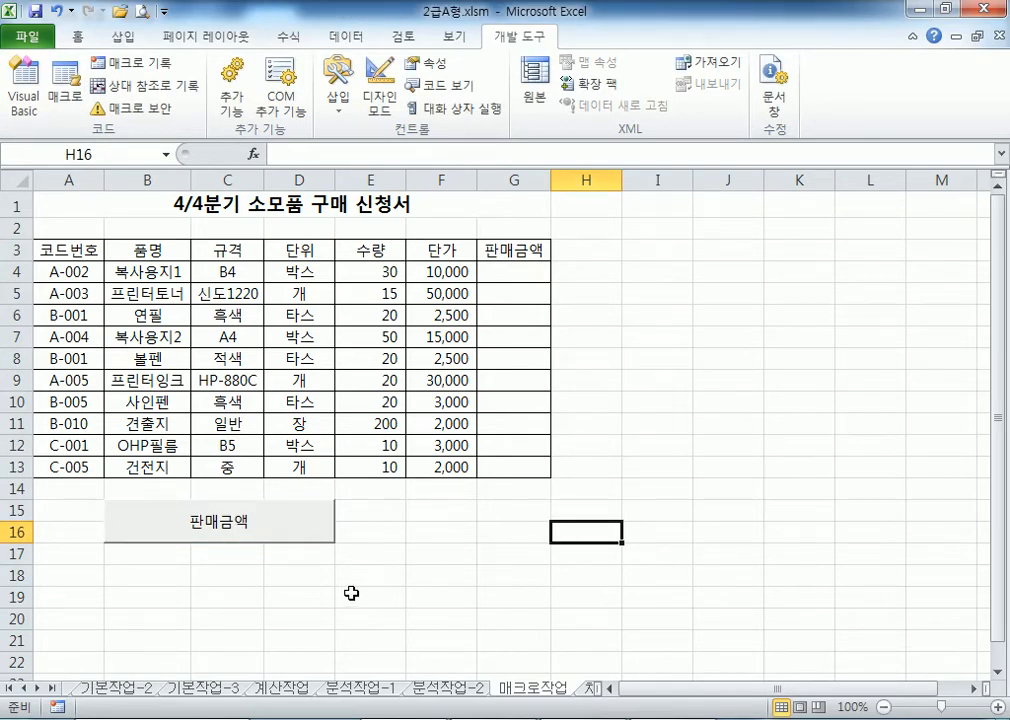
# - Run the 판매금액 button's macro, clear G4:G13, and run it again to refill the sales amounts
pyautogui.click(291, 532)
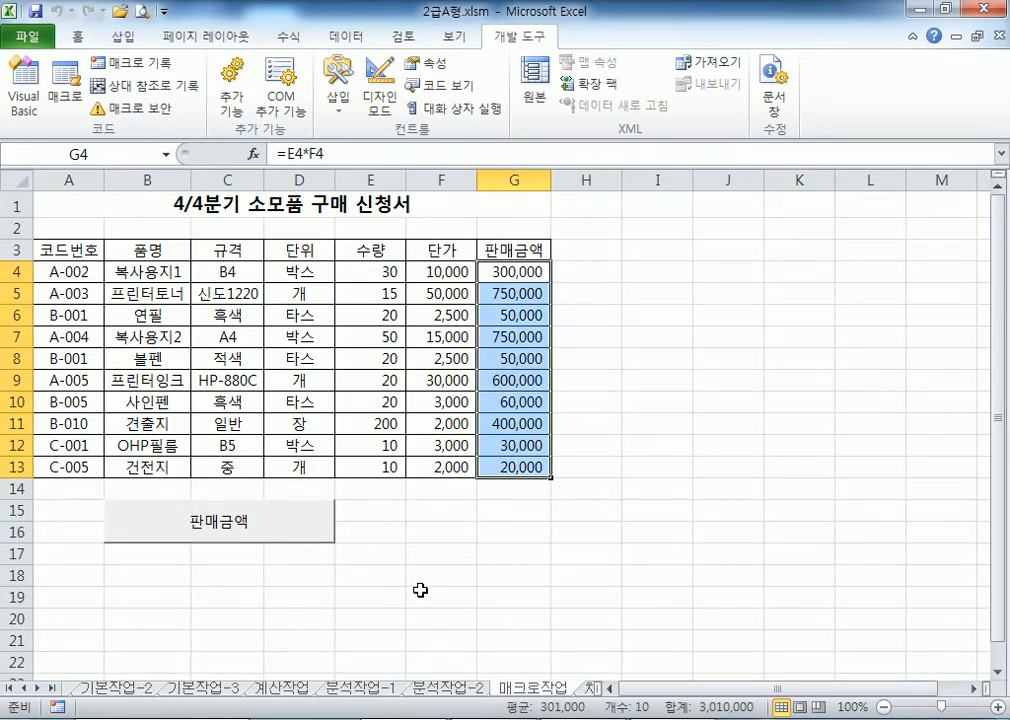
pyautogui.click(420, 590)
pyautogui.click(347, 530)
pyautogui.press('Delete')
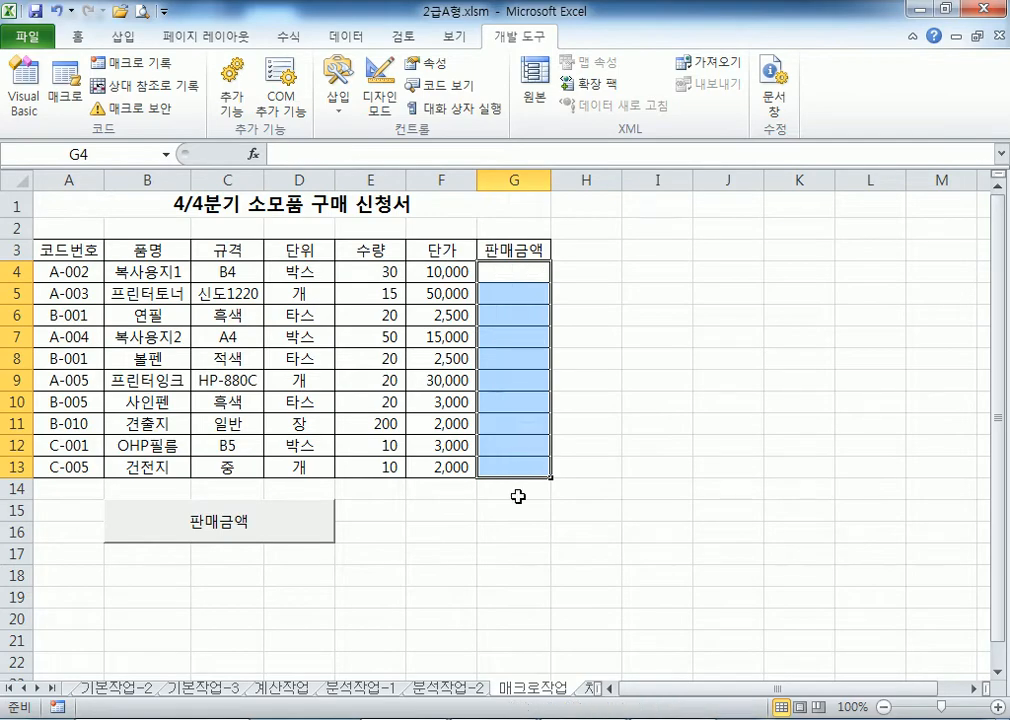
pyautogui.click(513, 509)
pyautogui.click(340, 530)
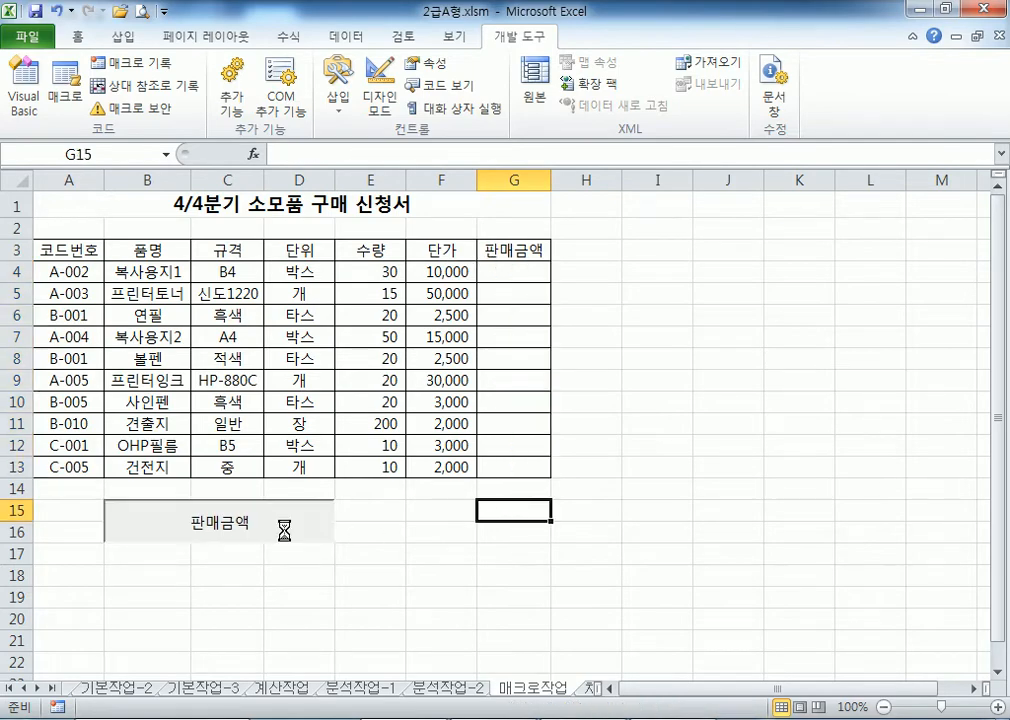
pyautogui.click(458, 508)
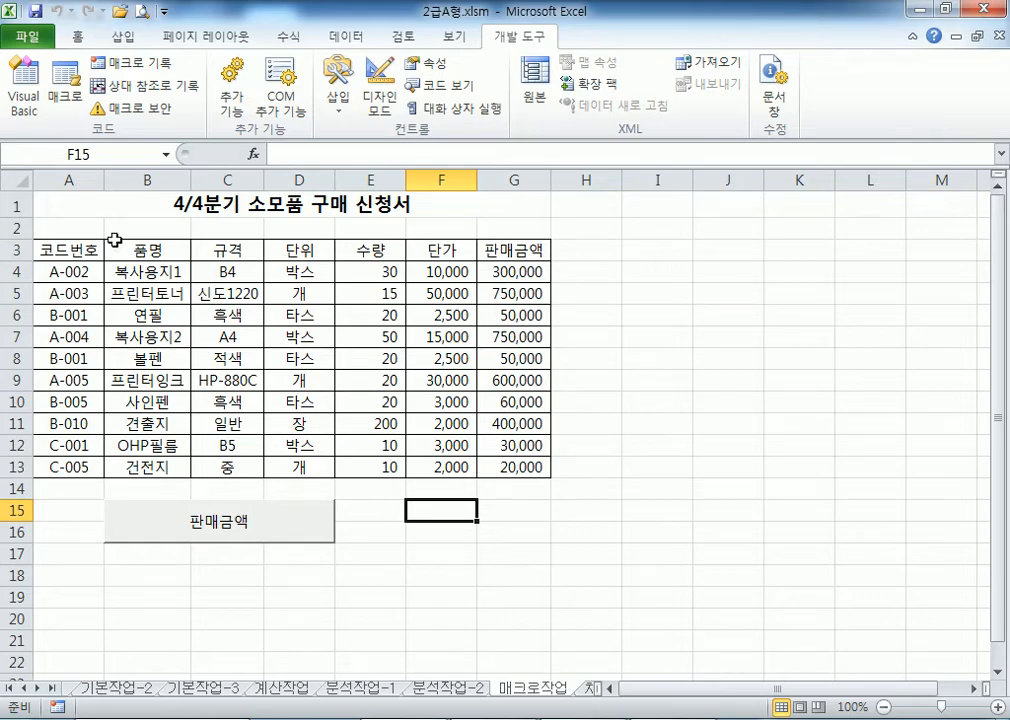
pyautogui.moveTo(79, 252); pyautogui.dragTo(511, 253)
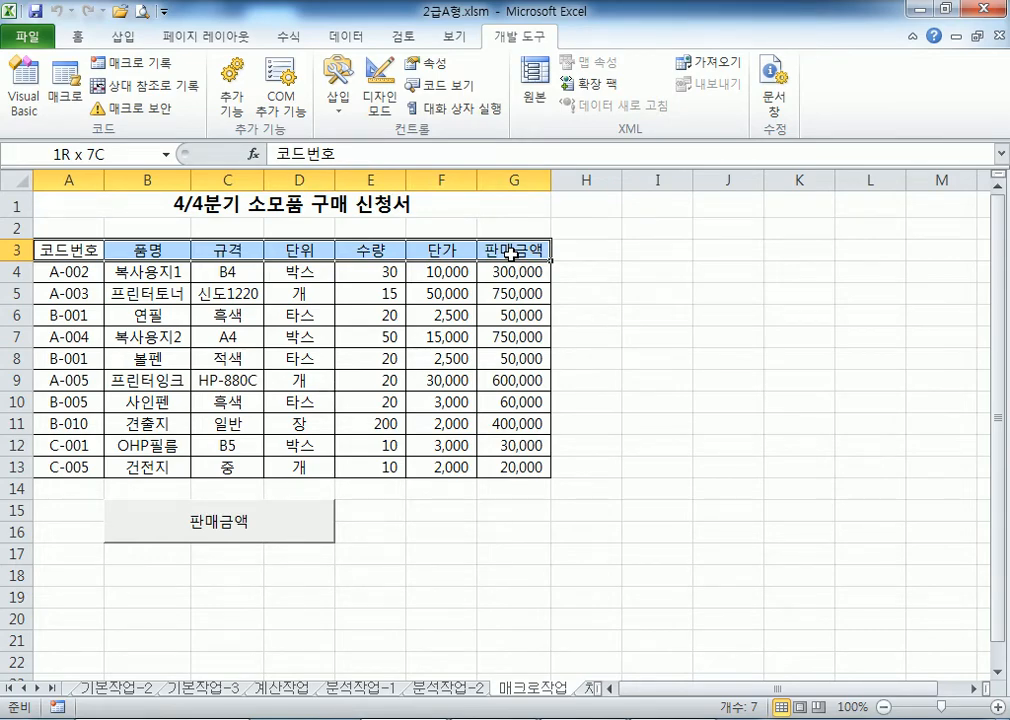
pyautogui.click(76, 37)
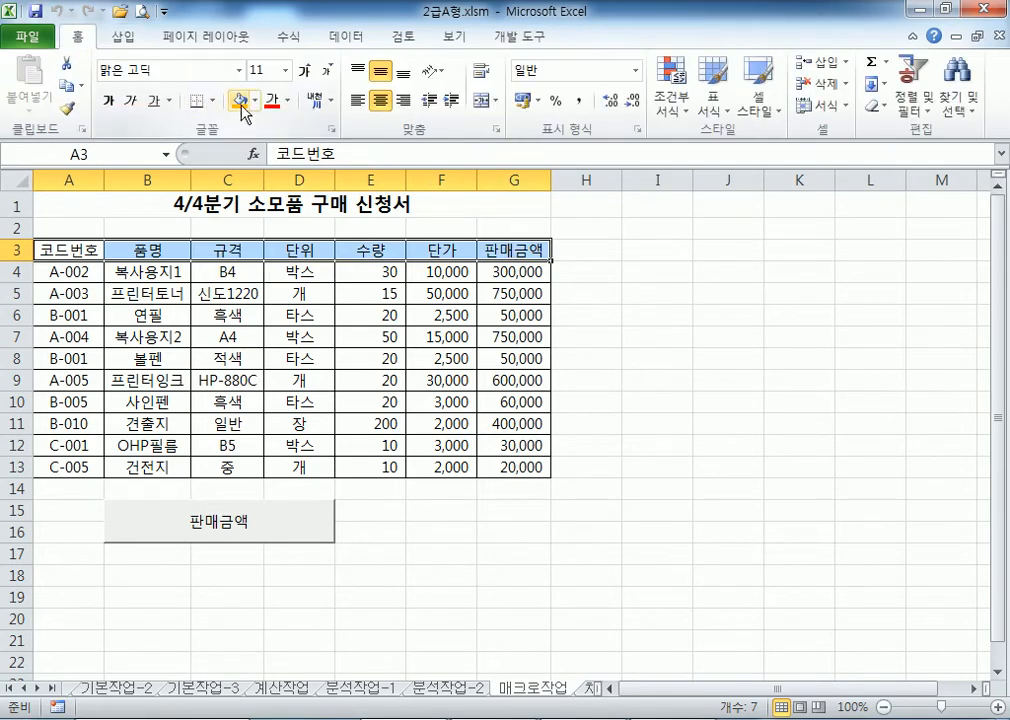
pyautogui.click(254, 101)
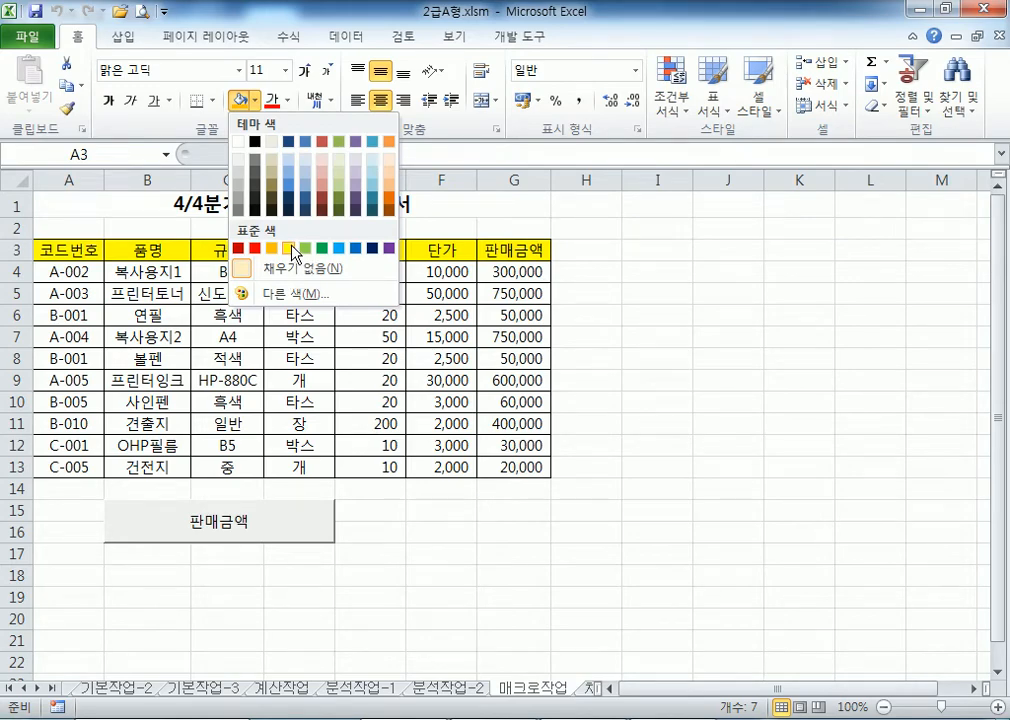
pyautogui.click(287, 101)
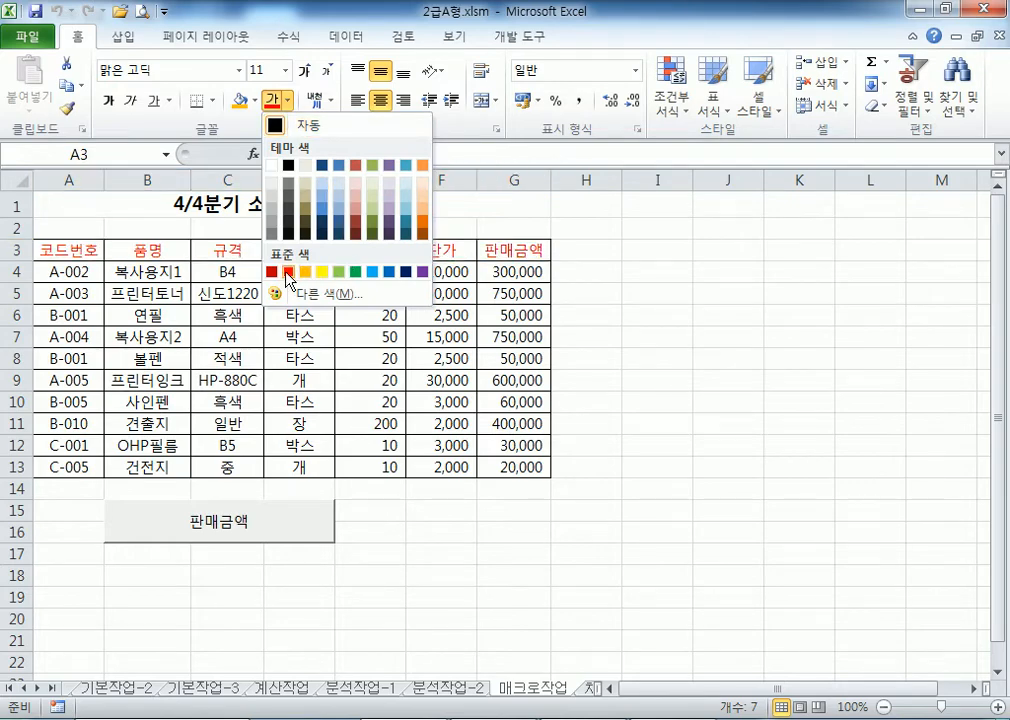
pyautogui.click(90, 200)
pyautogui.click(87, 203)
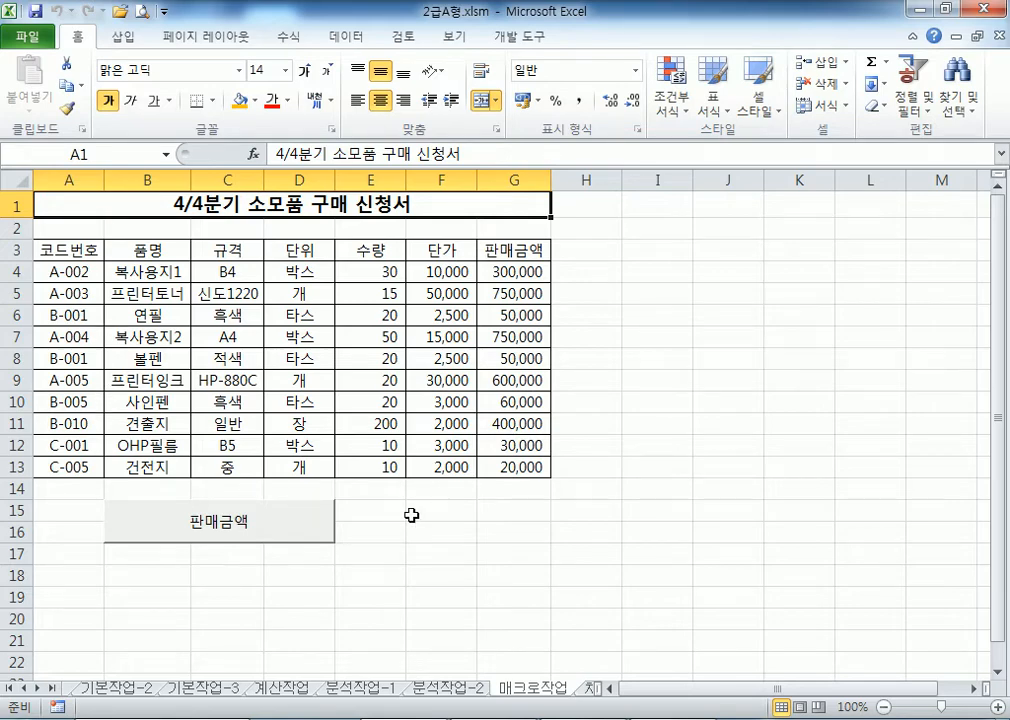
# - Draw an up ribbon shape about 5.6 by 1.1 cm over cells E15:G16 and enter the text 셀서식 in it
pyautogui.moveTo(375, 508); pyautogui.dragTo(513, 532)
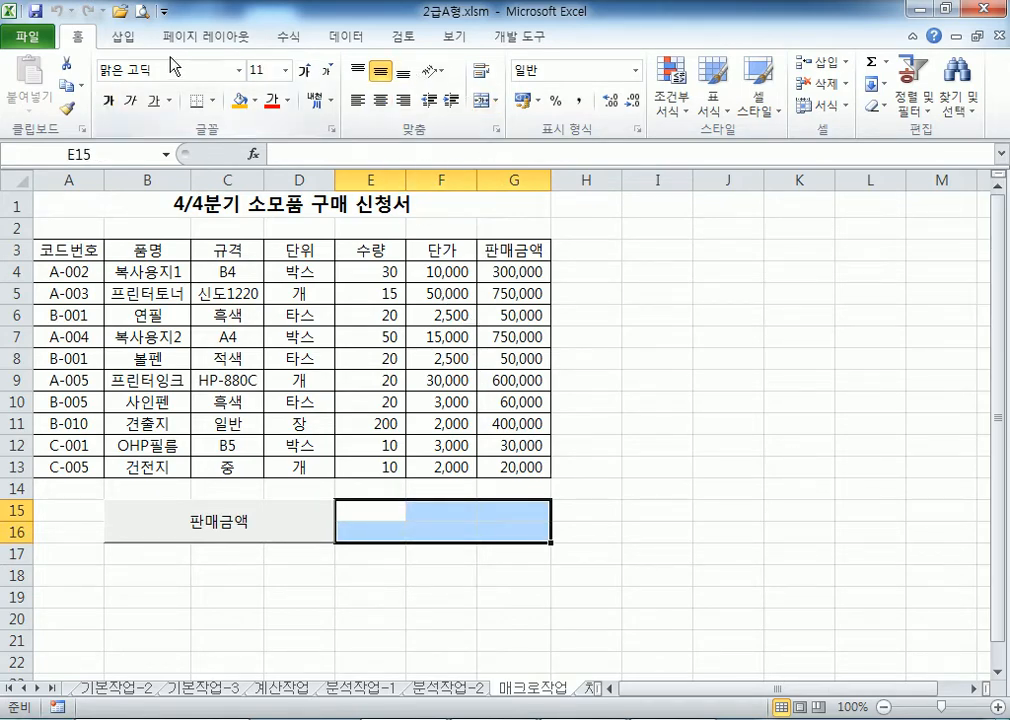
pyautogui.click(124, 38)
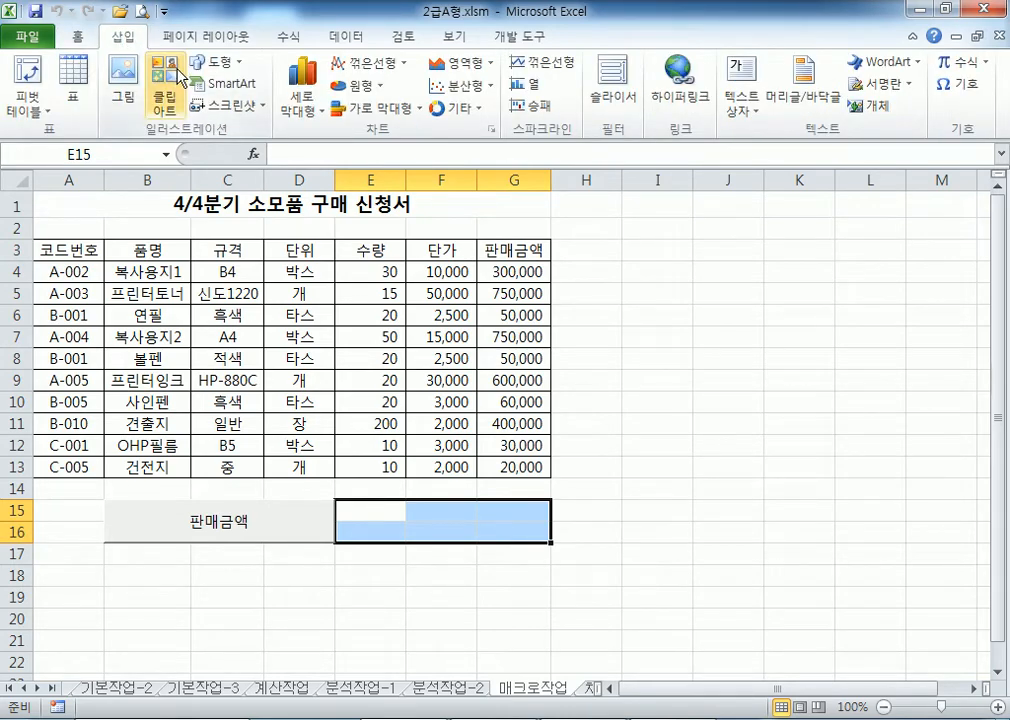
pyautogui.click(213, 68)
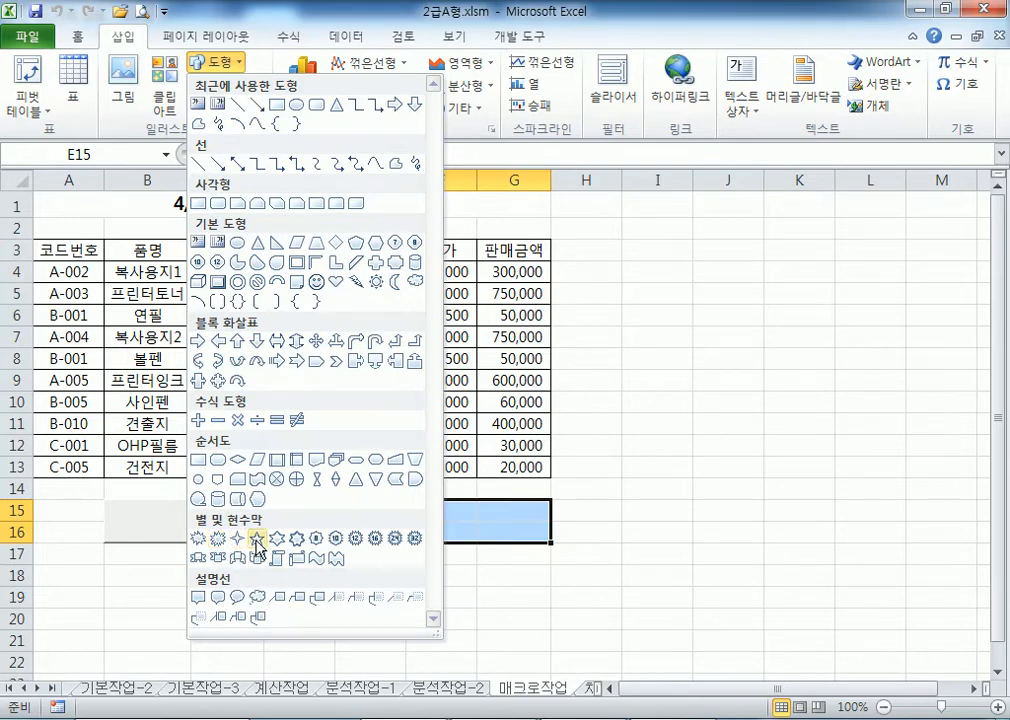
pyautogui.click(203, 557)
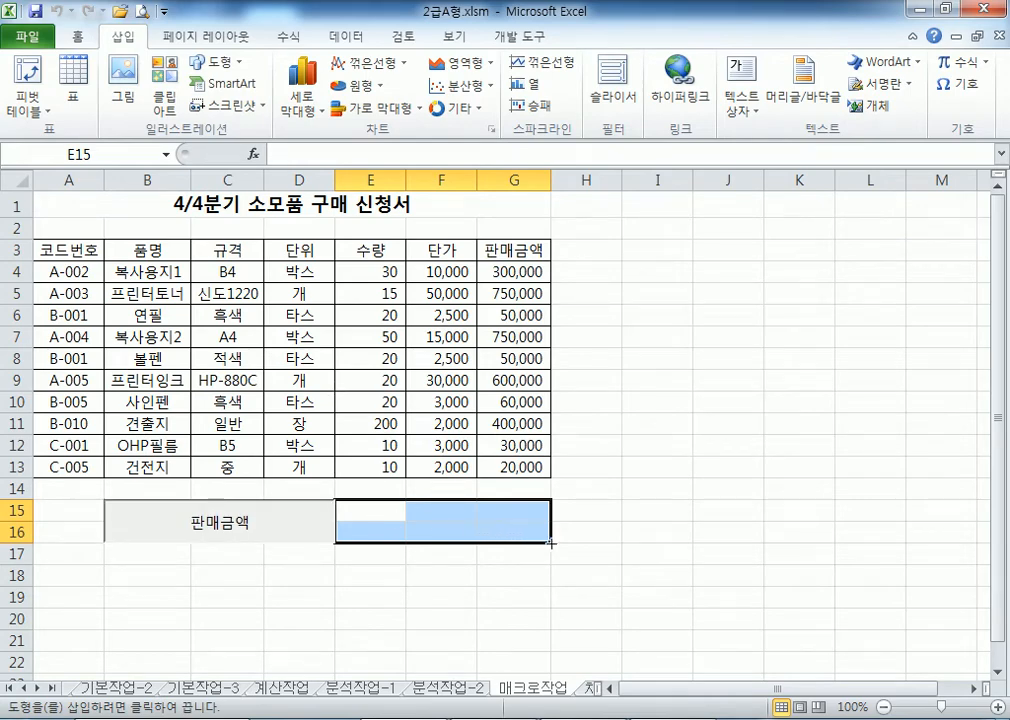
pyautogui.moveTo(339, 502); pyautogui.dragTo(549, 541)
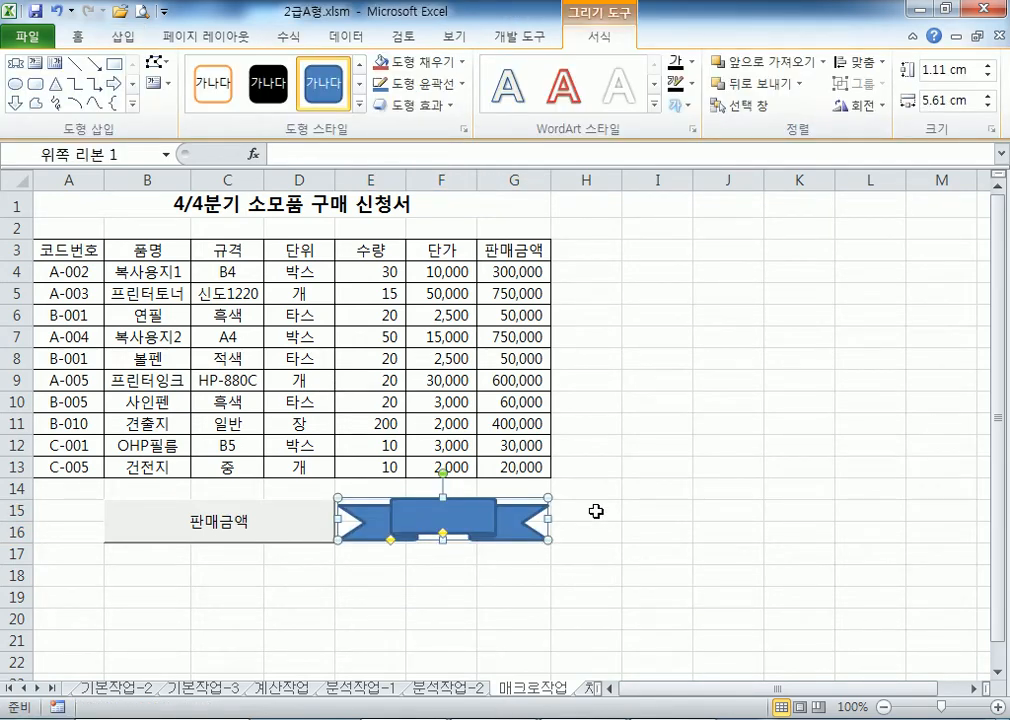
pyautogui.write('셀서식')
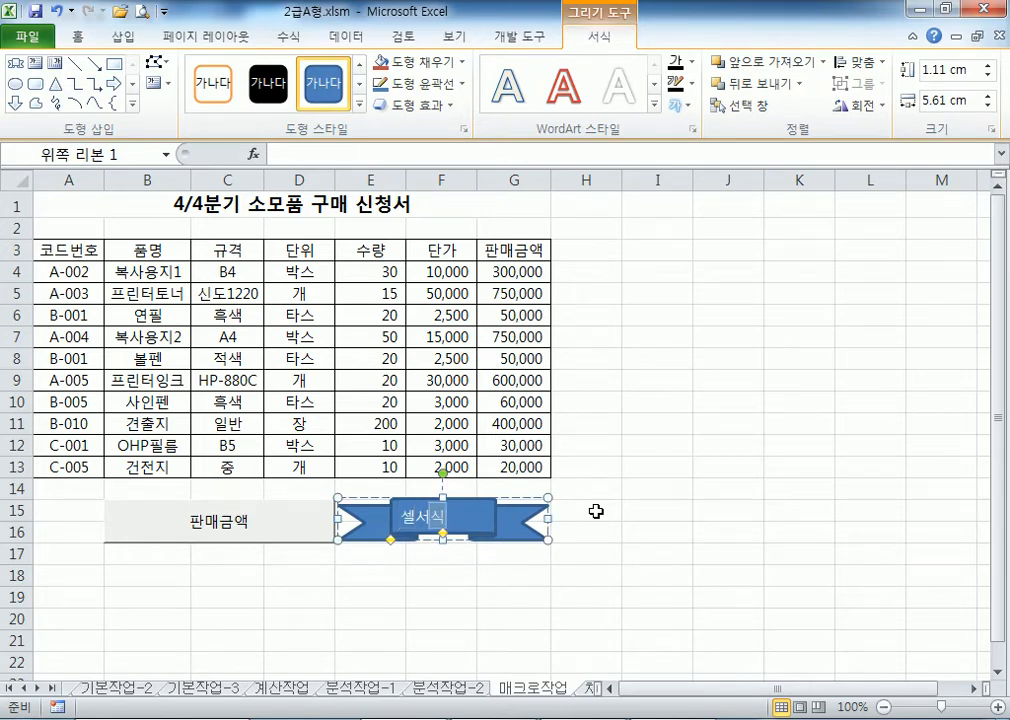
# - Centre the 셀서식 text horizontally and vertically within the ribbon shape, then deselect the shape
pyautogui.click(477, 519)
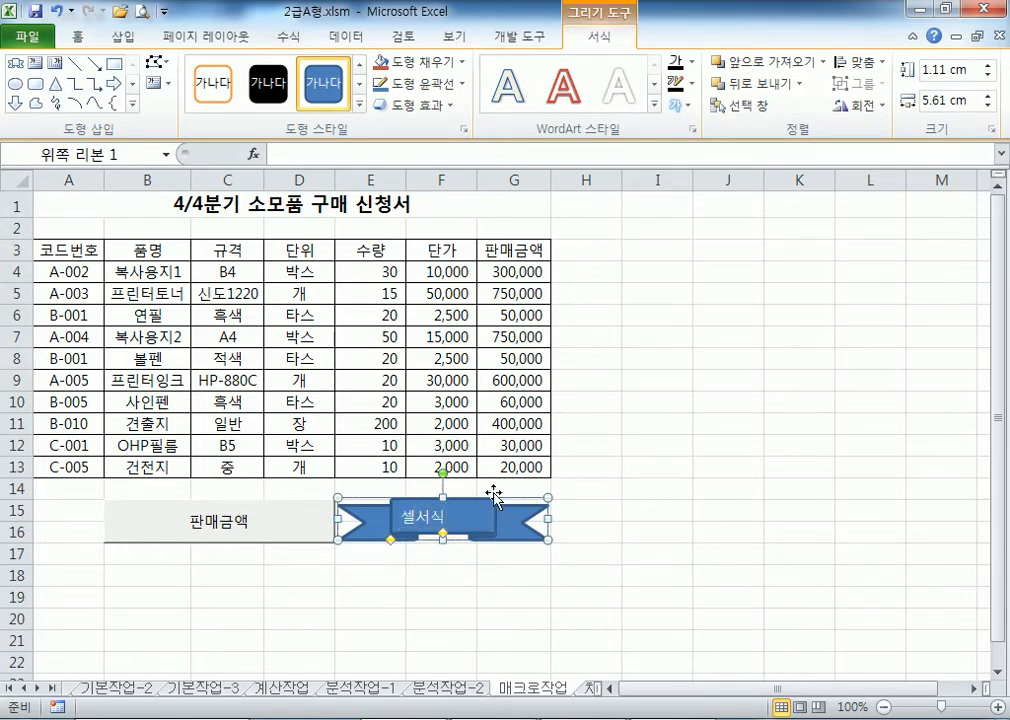
pyautogui.click(78, 36)
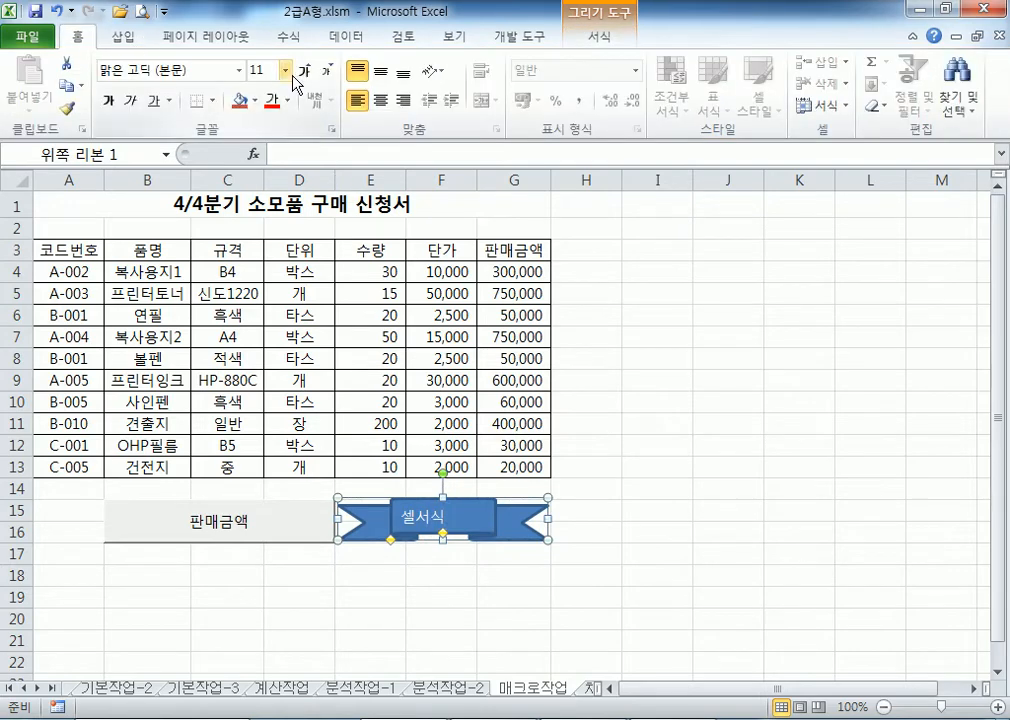
pyautogui.click(380, 74)
pyautogui.click(380, 100)
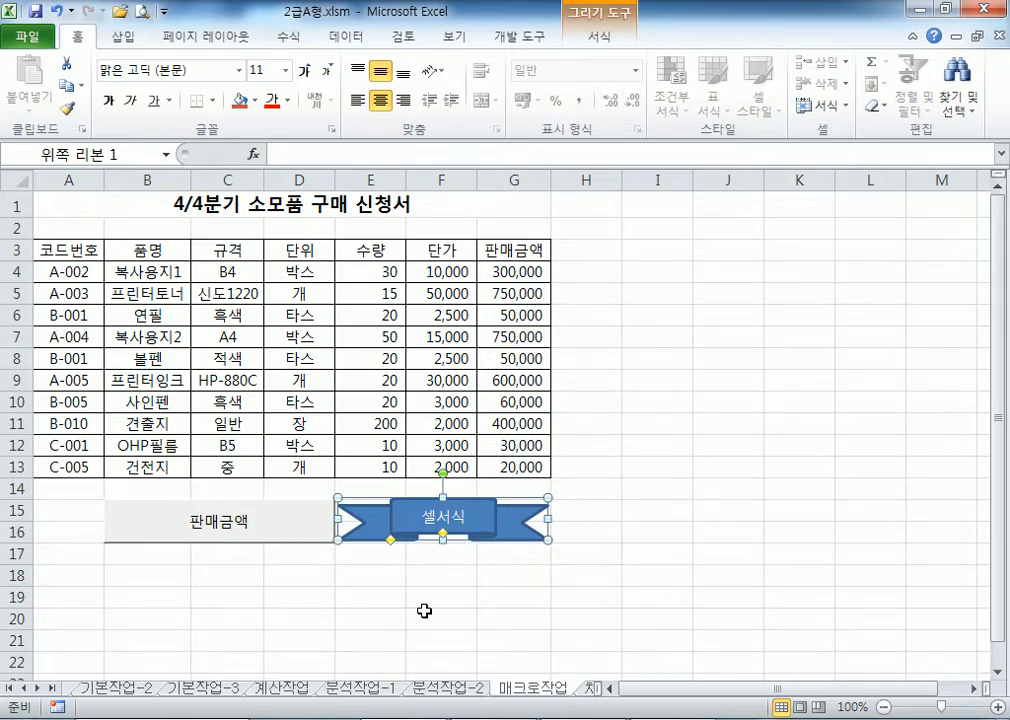
pyautogui.click(591, 637)
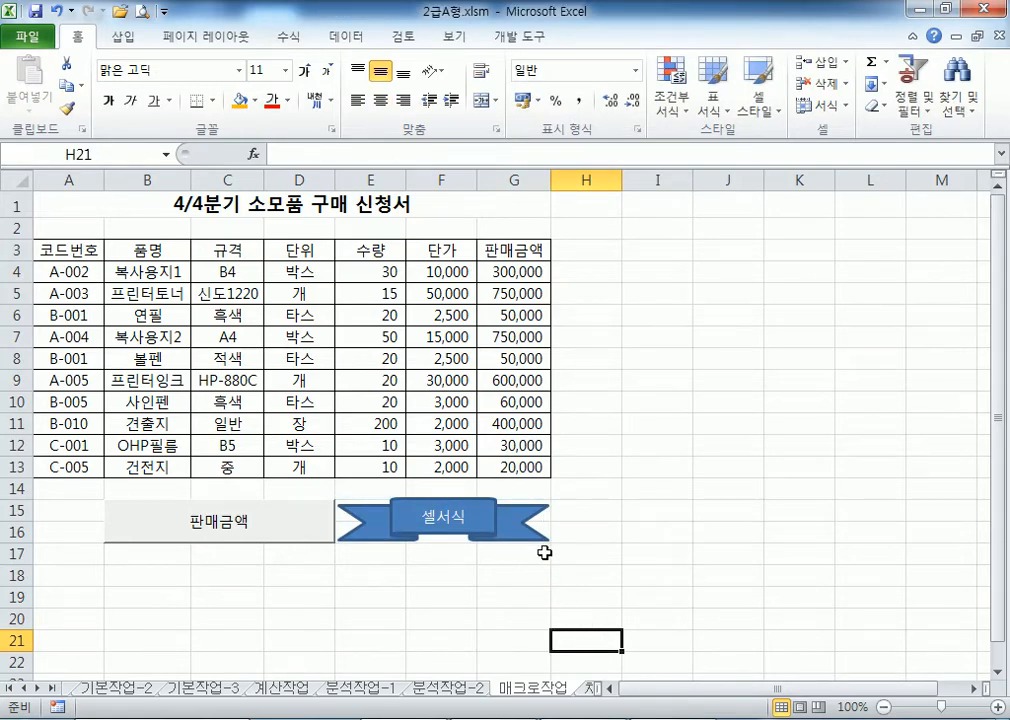
pyautogui.click(507, 530)
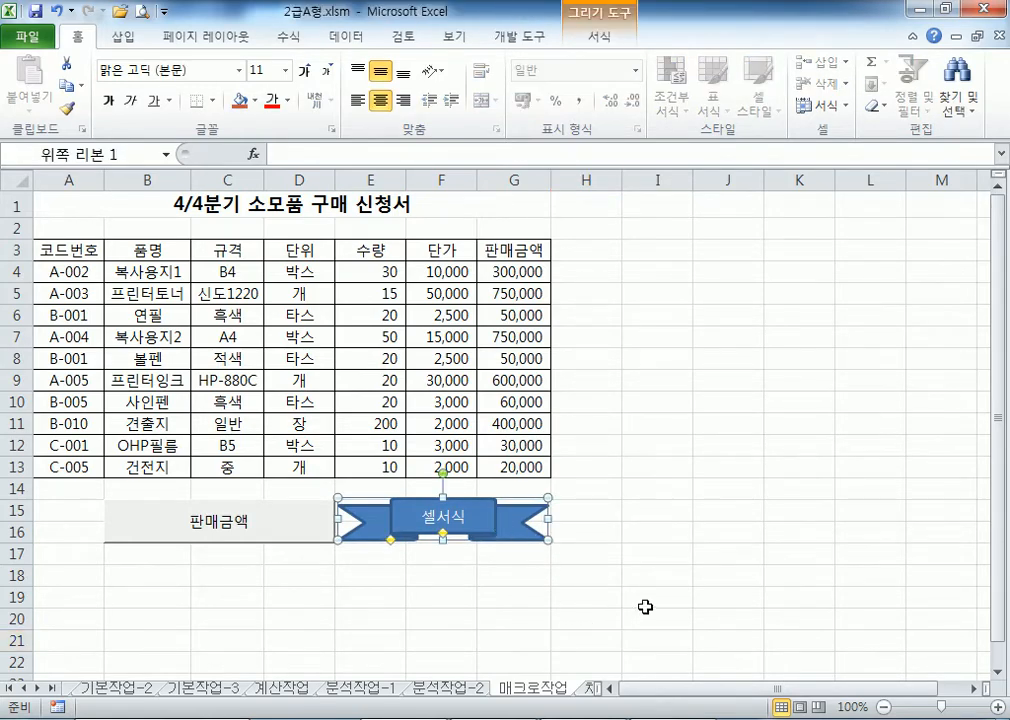
pyautogui.moveTo(42, 250); pyautogui.dragTo(484, 262)
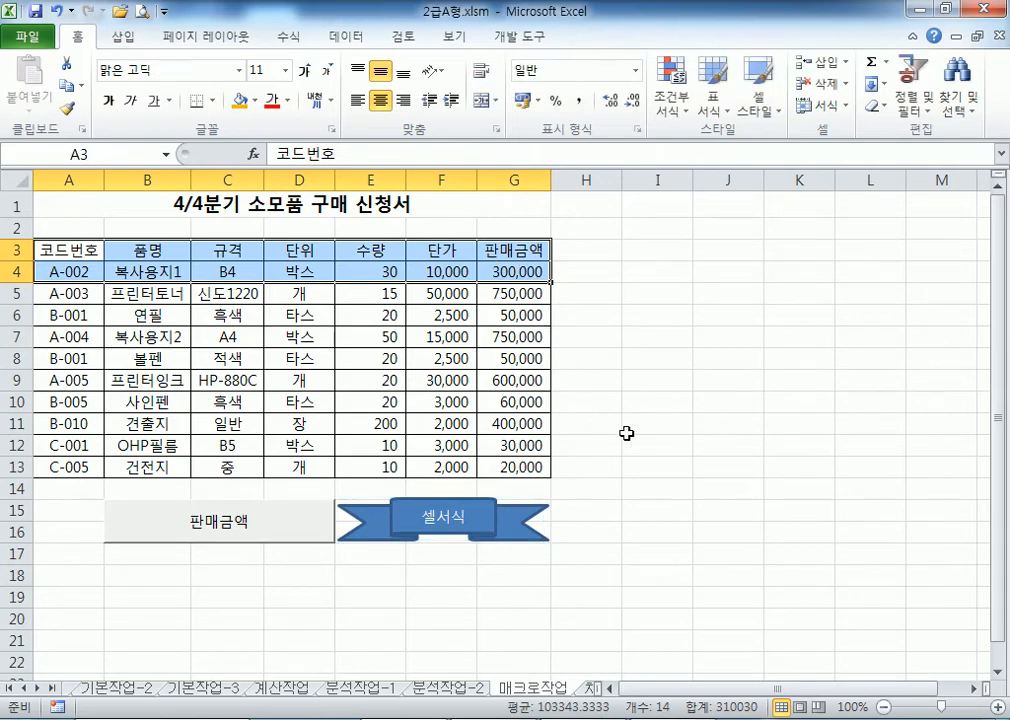
pyautogui.click(657, 467)
pyautogui.scroll(-3, 500, 500)
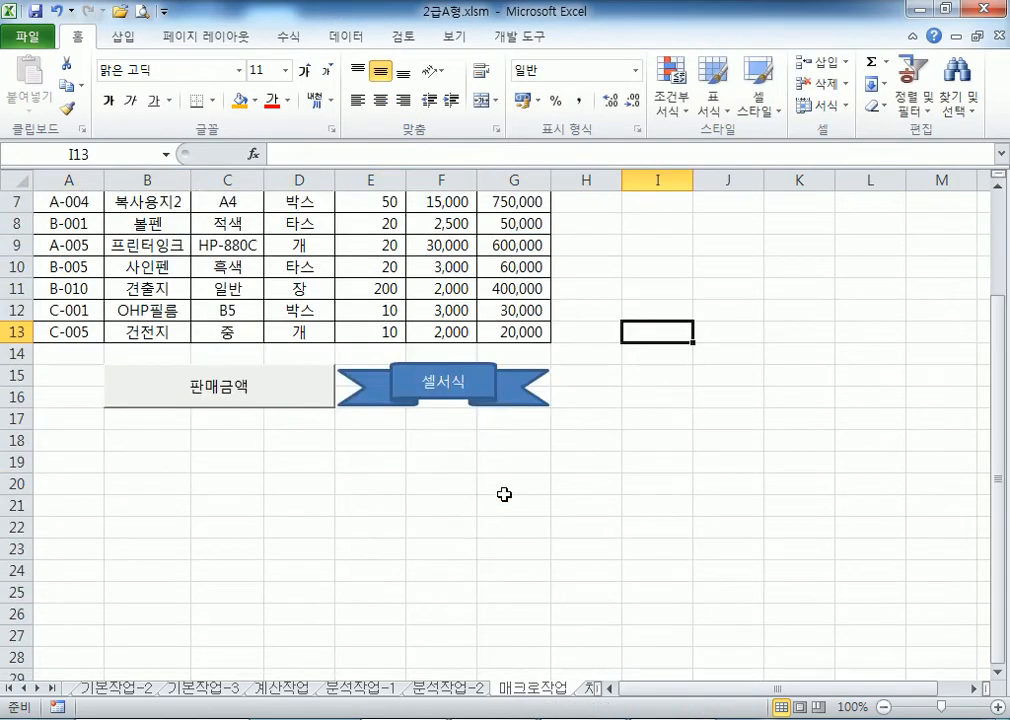
# - Assign a new macro named 셀서식 to the ribbon shape and start recording it in the current workbook
pyautogui.rightClick(487, 335)
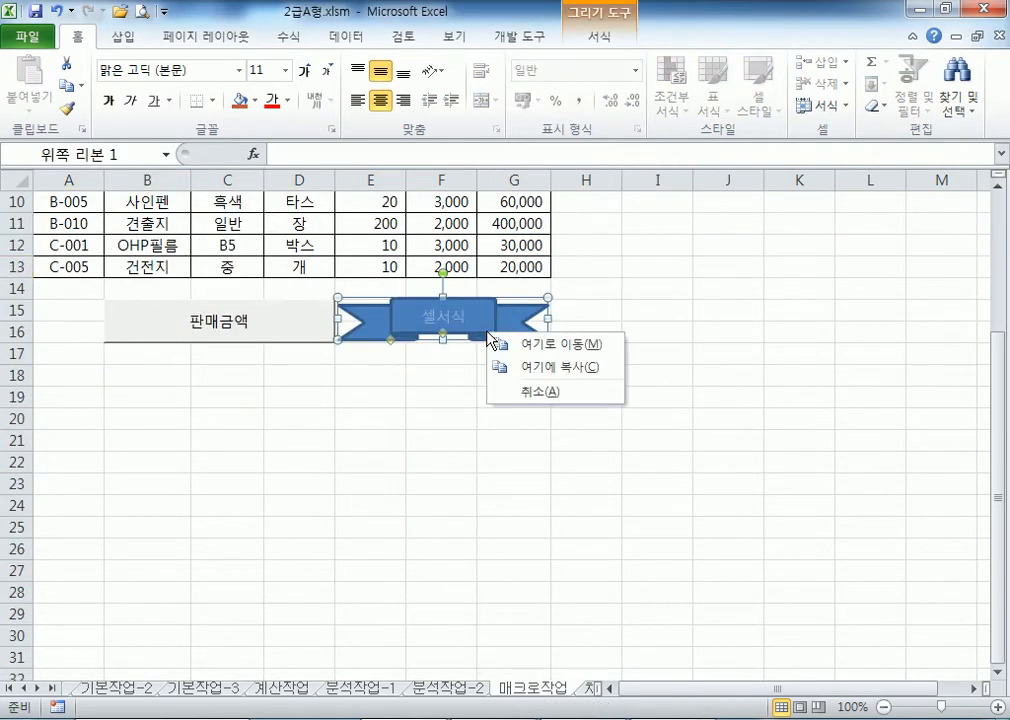
pyautogui.rightClick(487, 326)
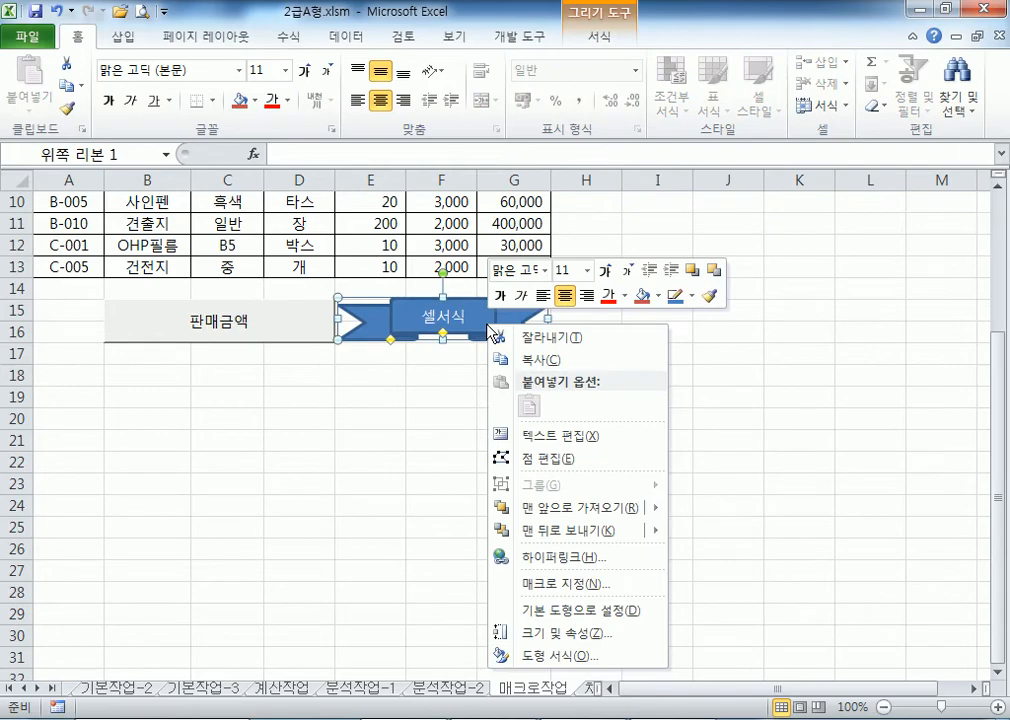
pyautogui.click(565, 588)
pyautogui.moveTo(543, 404); pyautogui.dragTo(676, 331)
pyautogui.moveTo(703, 278); pyautogui.dragTo(735, 164)
pyautogui.scroll(3, 292, 368)
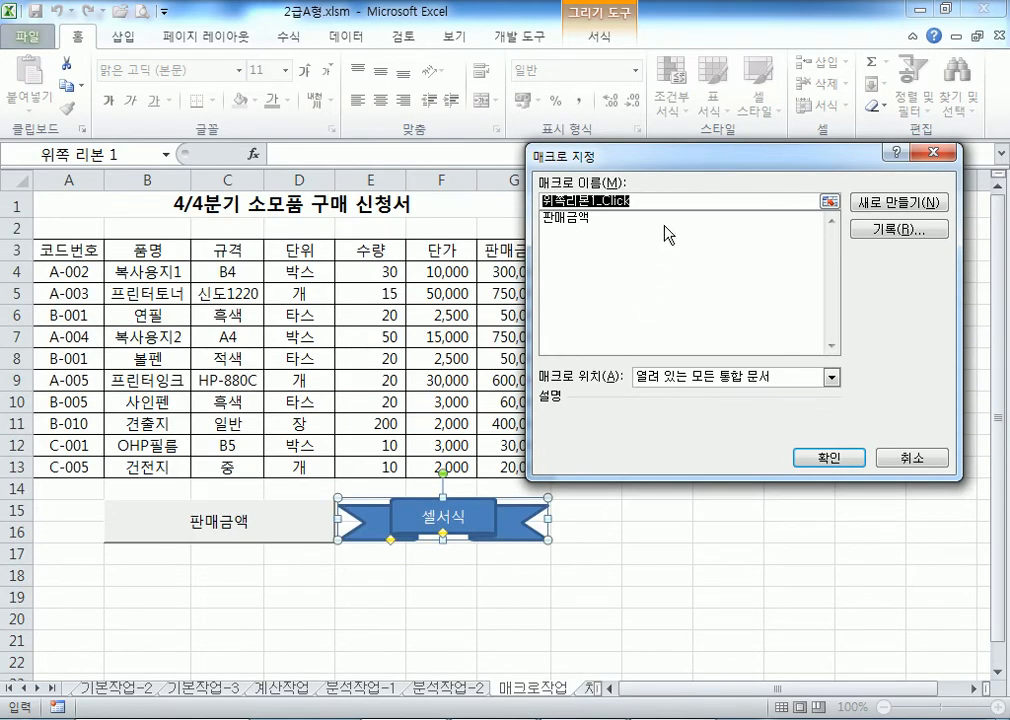
pyautogui.write('셀서식')
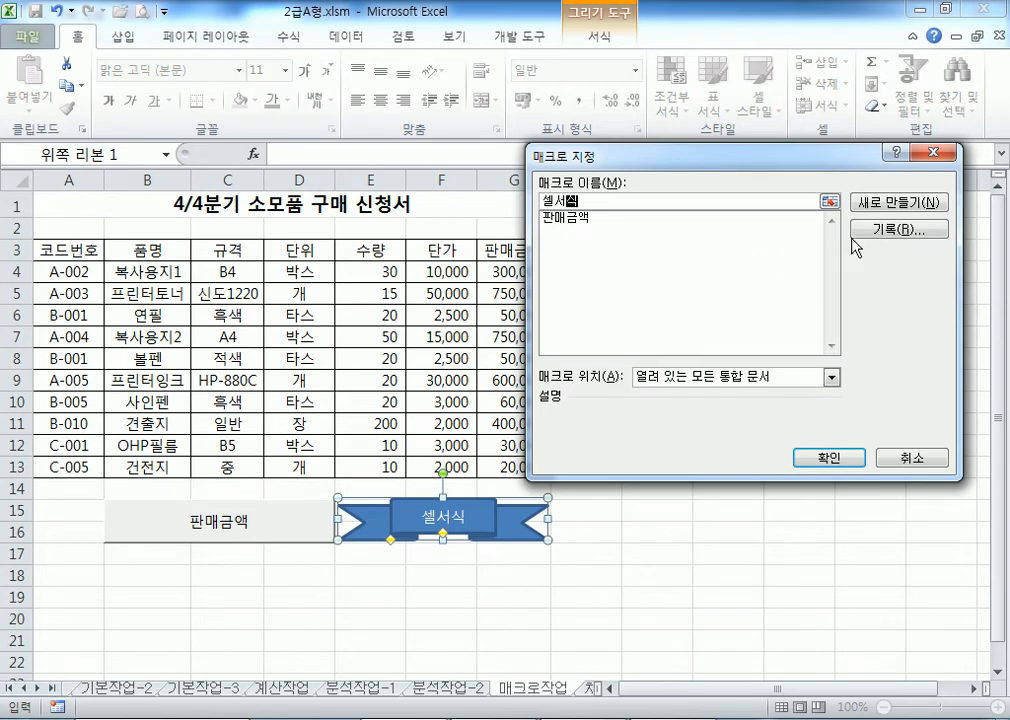
pyautogui.click(878, 230)
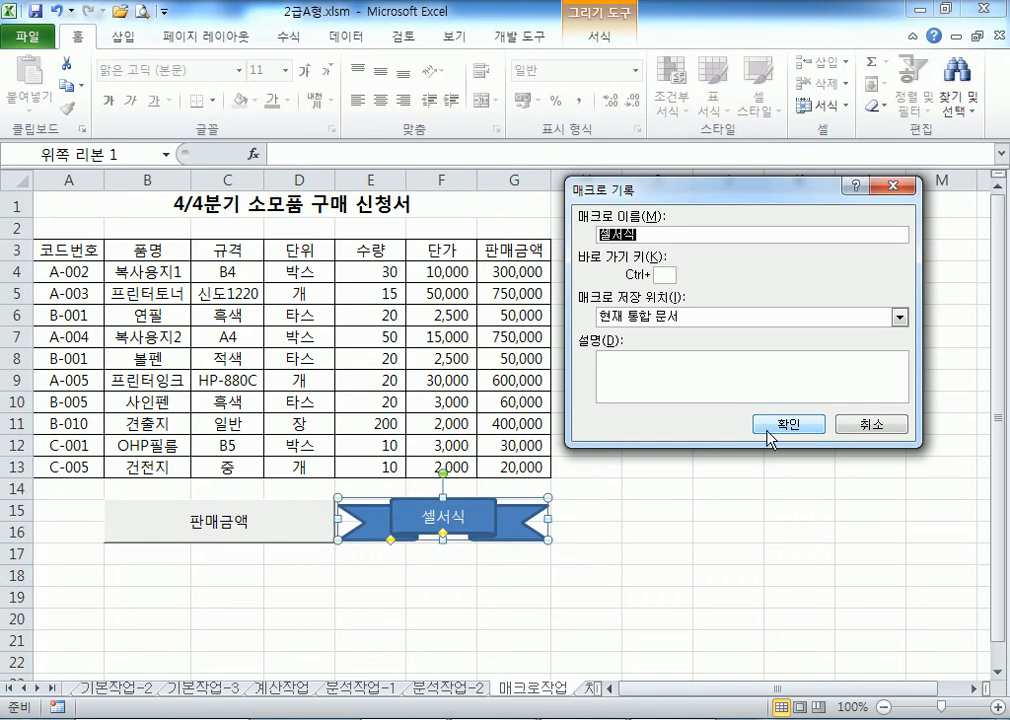
pyautogui.click(769, 432)
pyautogui.click(778, 424)
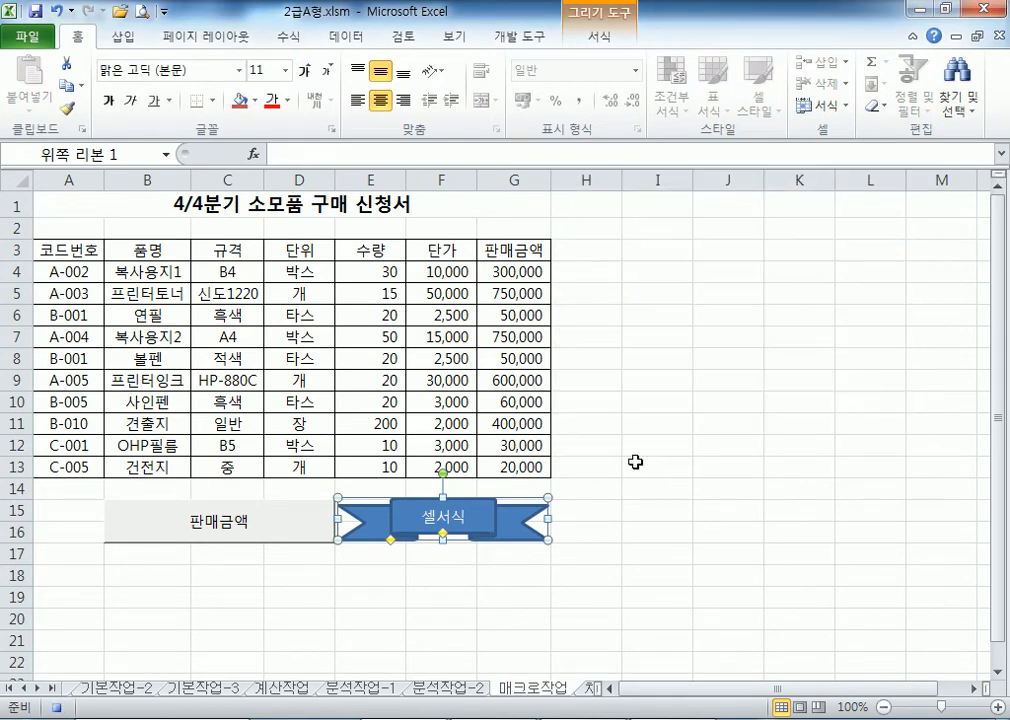
# - Fill the header cells A3:G3 with yellow and set their font colour to red
pyautogui.click(43, 250)
pyautogui.moveTo(43, 250); pyautogui.dragTo(505, 250)
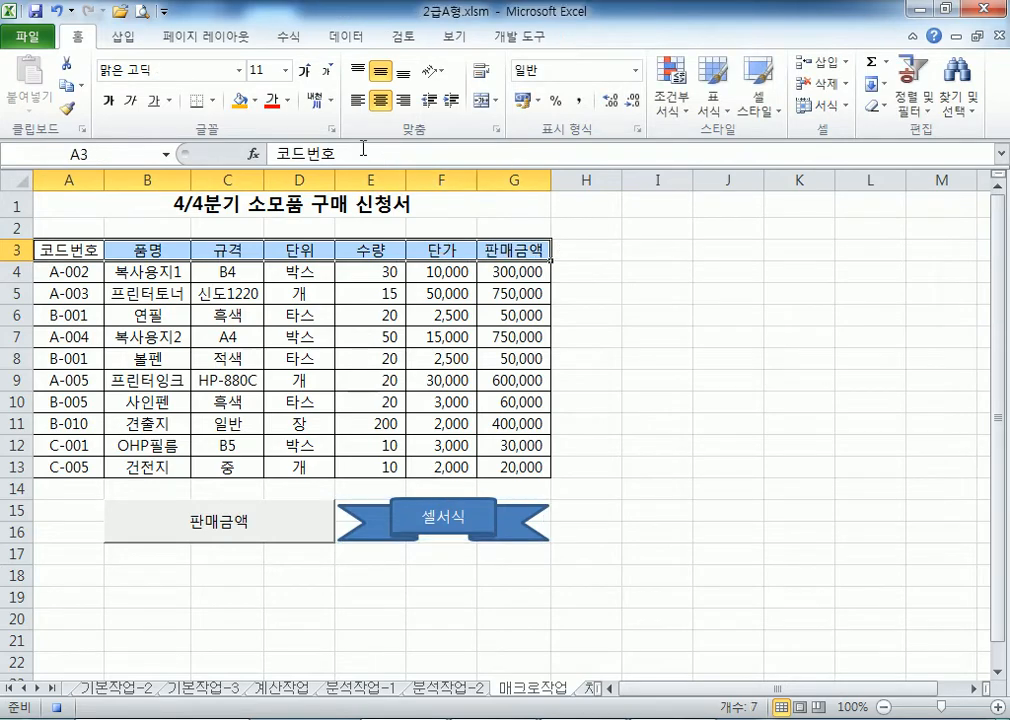
pyautogui.click(257, 101)
pyautogui.click(287, 248)
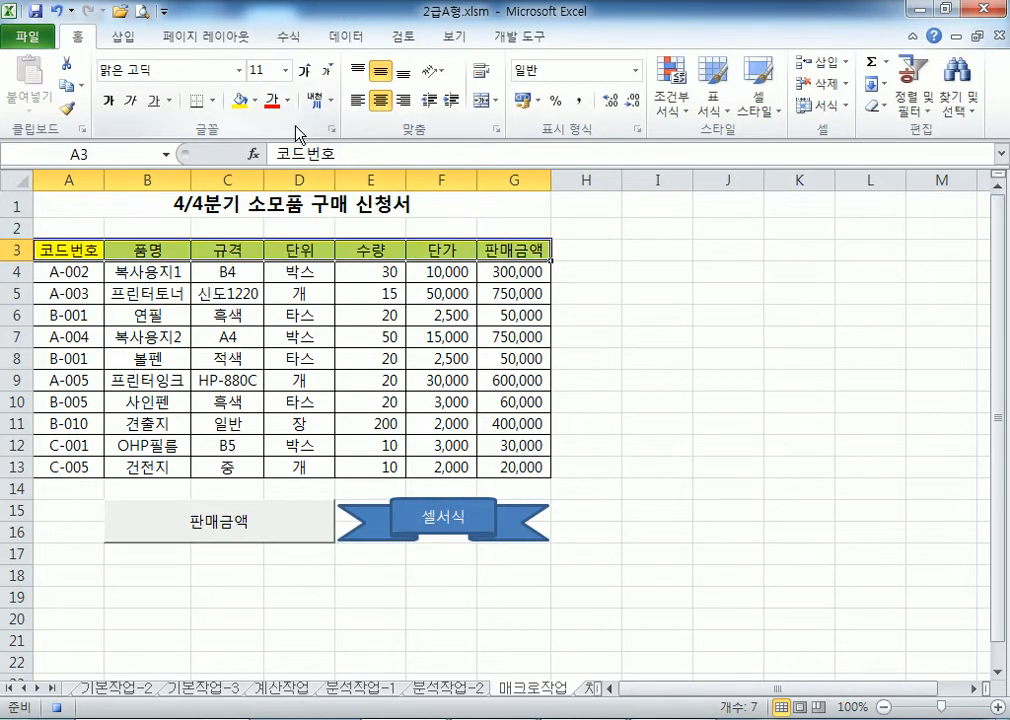
pyautogui.click(288, 101)
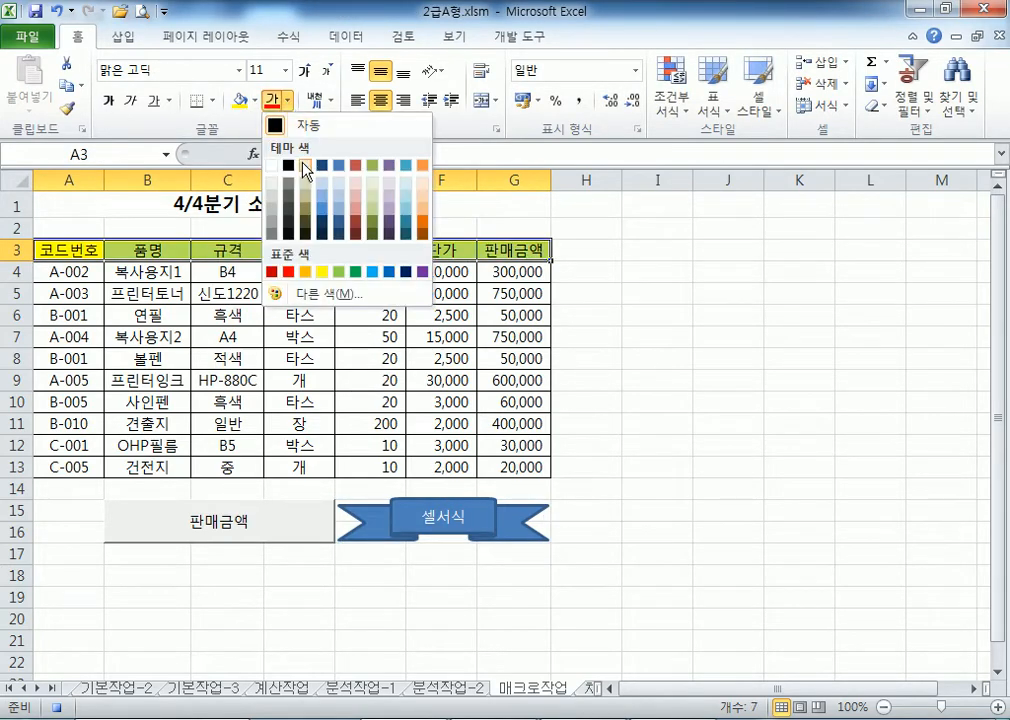
pyautogui.click(288, 272)
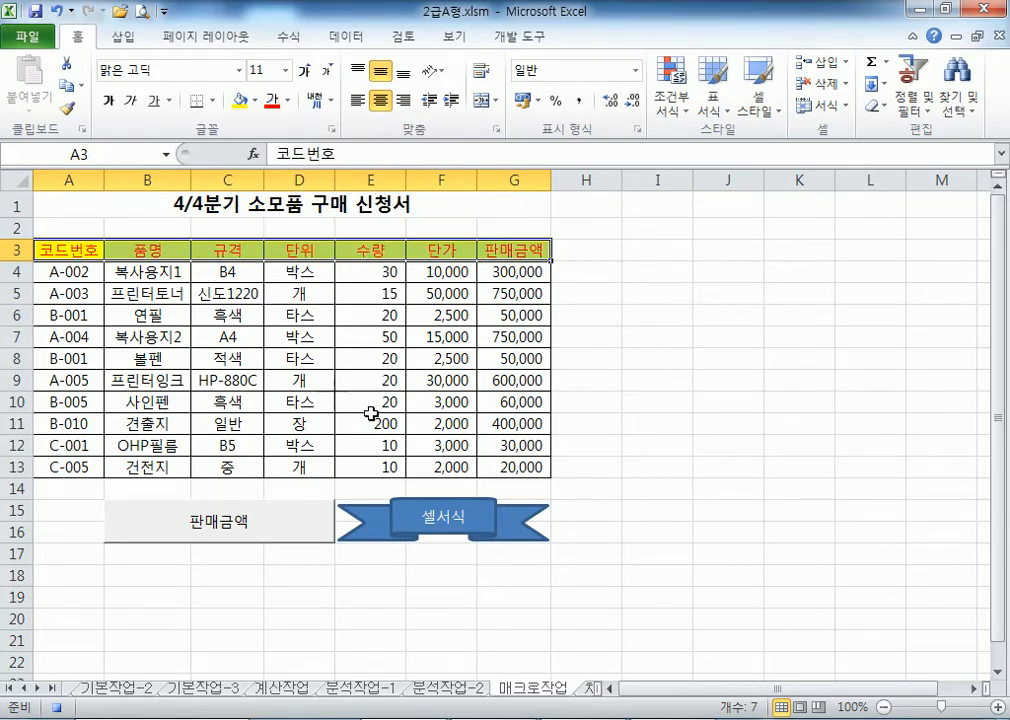
# - Deselect the header row by selecting H3 and stop recording the macro
pyautogui.click(583, 247)
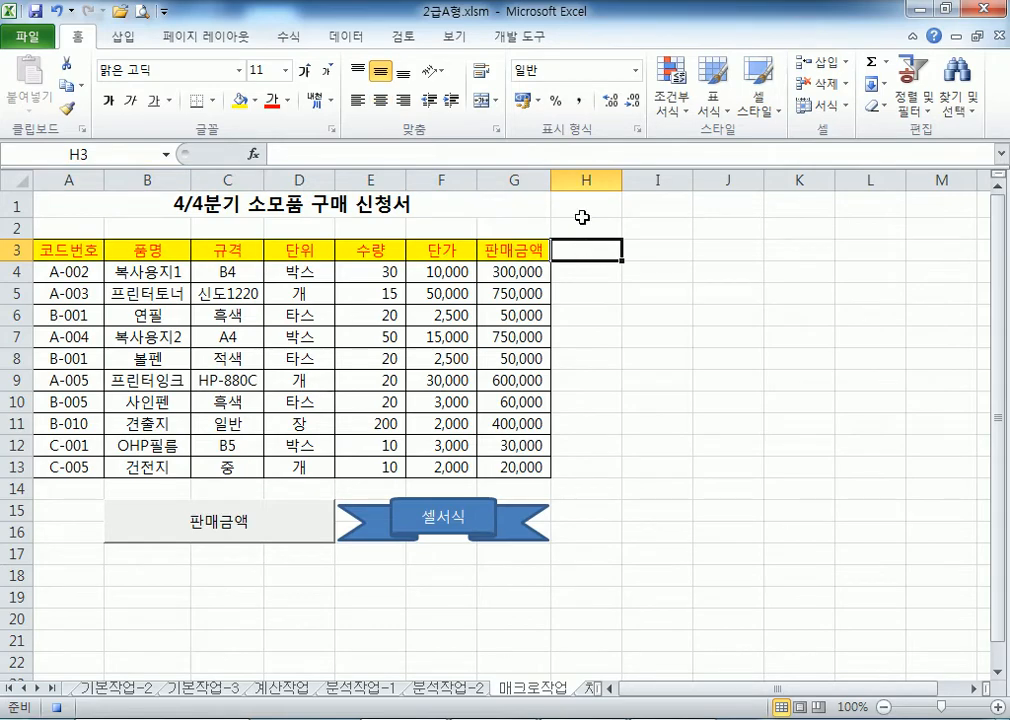
pyautogui.click(535, 44)
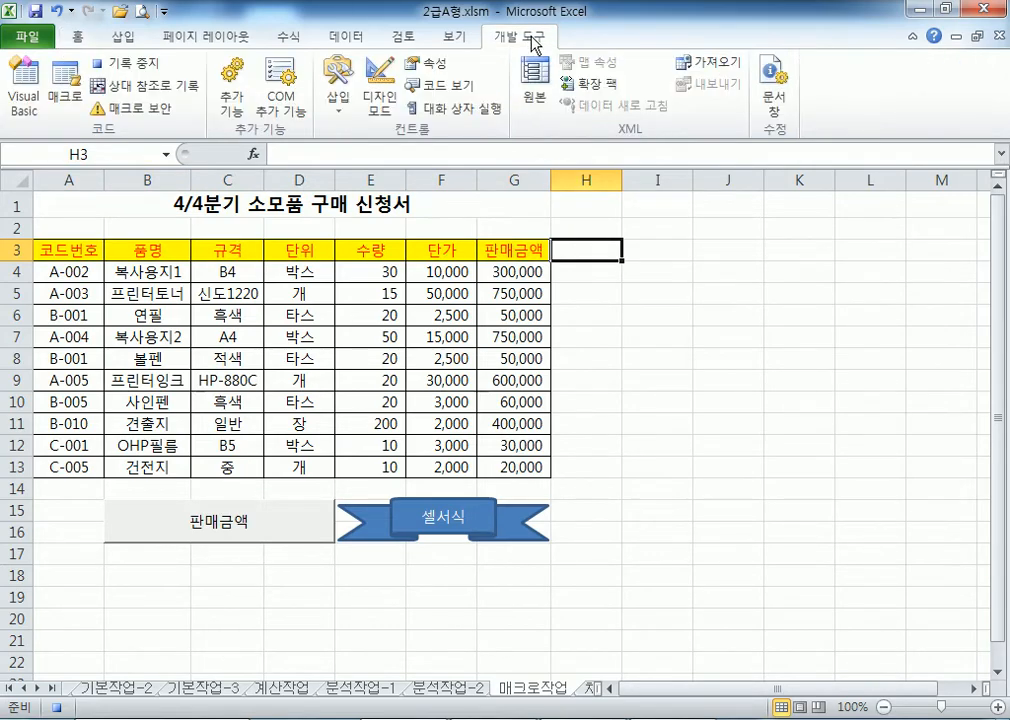
pyautogui.click(120, 65)
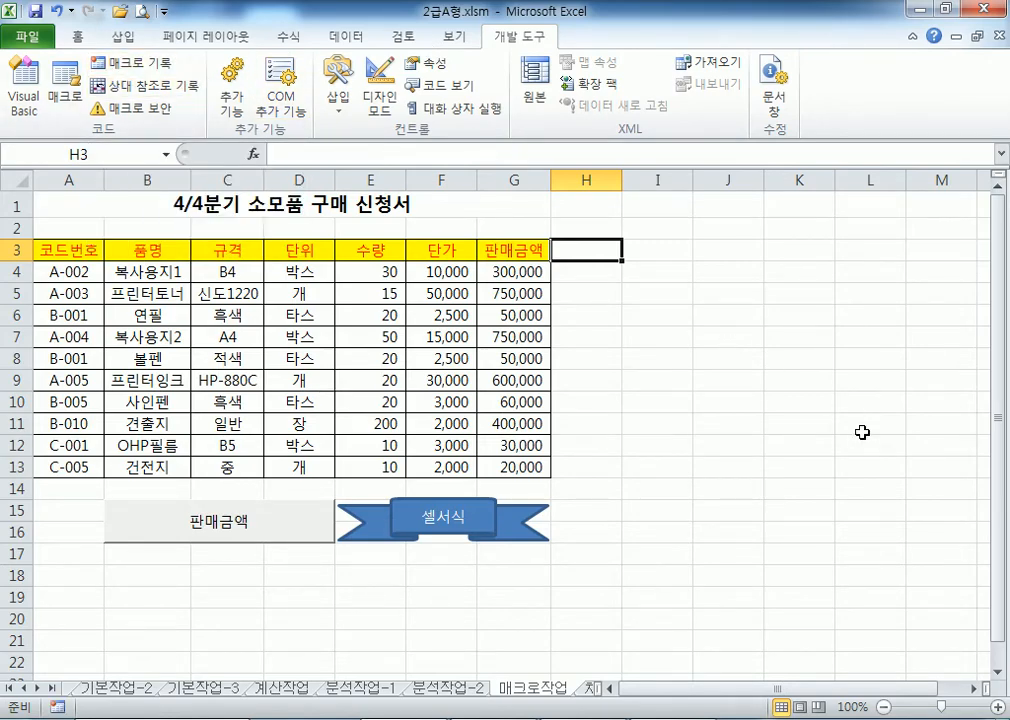
# - Remove the fill from A3:G3, reset its font colour to automatic, and run the 셀서식 ribbon's macro to reapply the header format
pyautogui.moveTo(38, 248); pyautogui.dragTo(504, 245)
pyautogui.click(77, 37)
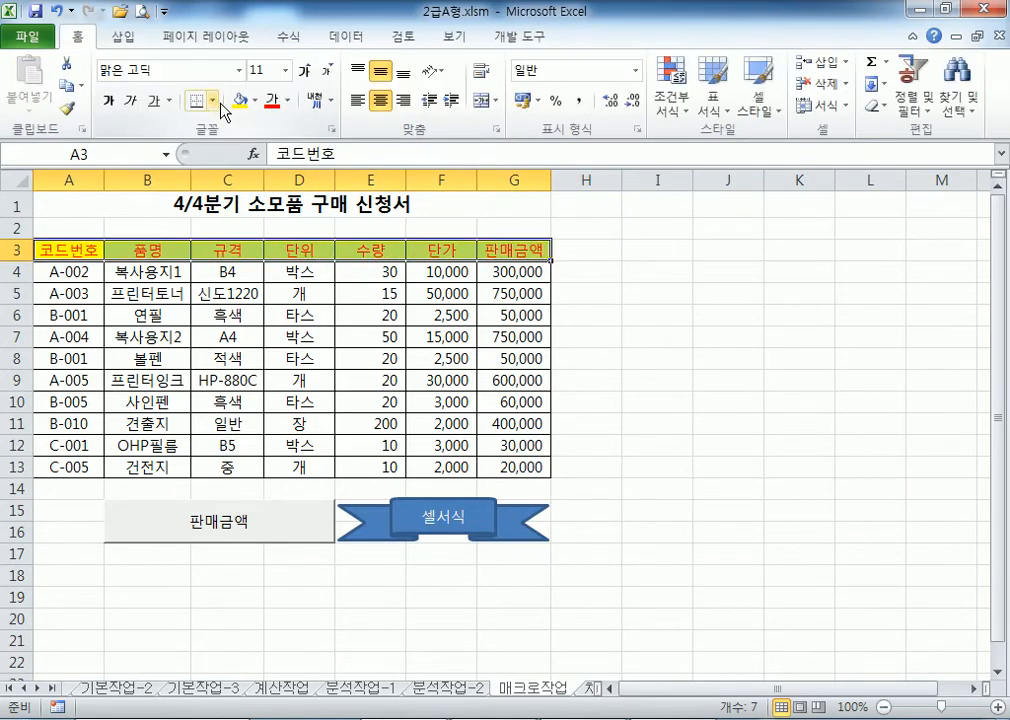
pyautogui.click(254, 102)
pyautogui.click(274, 267)
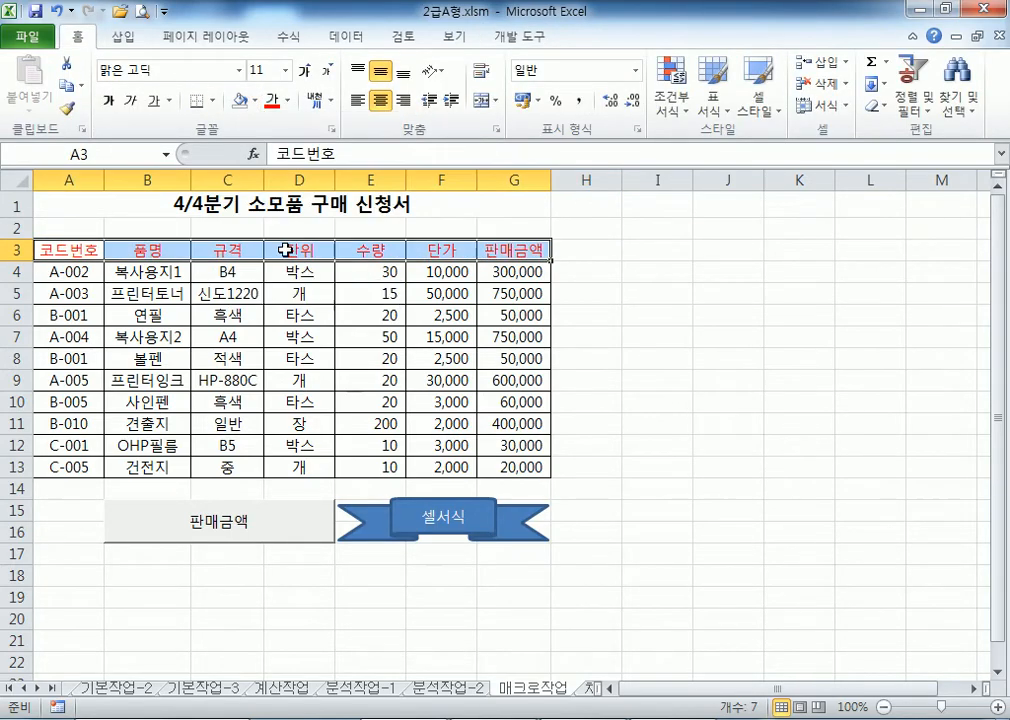
pyautogui.click(288, 101)
pyautogui.click(298, 127)
pyautogui.click(657, 358)
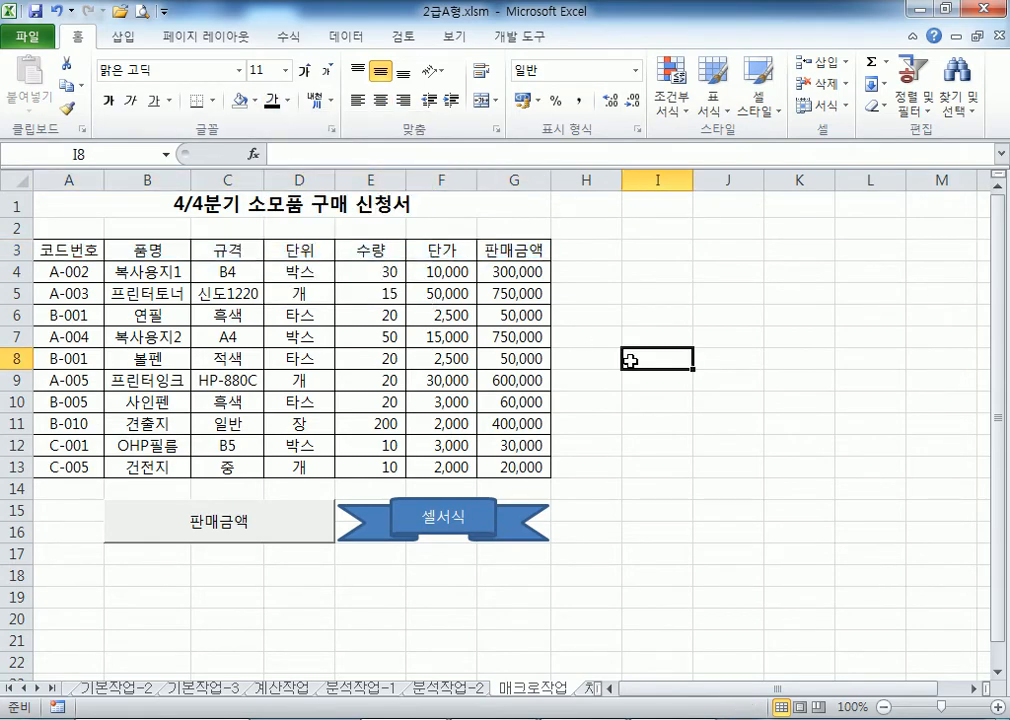
pyautogui.click(492, 525)
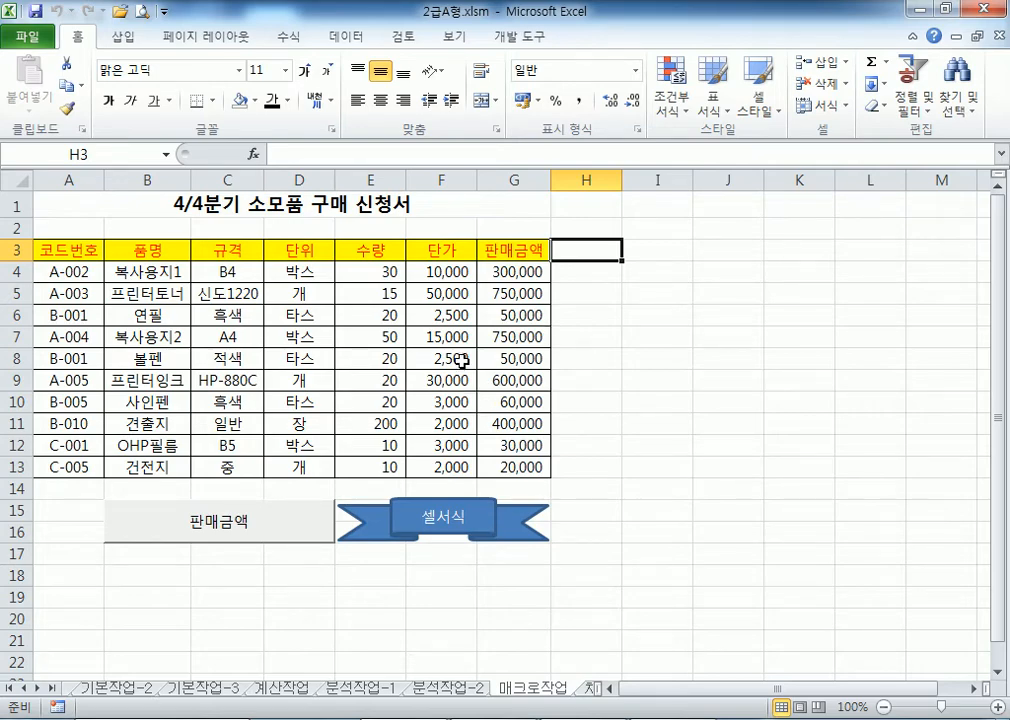
# - Clear the sales amounts in G4:G13 and run the 판매금액 button's macro to refill them
pyautogui.moveTo(516, 266); pyautogui.dragTo(548, 466)
pyautogui.click(675, 273)
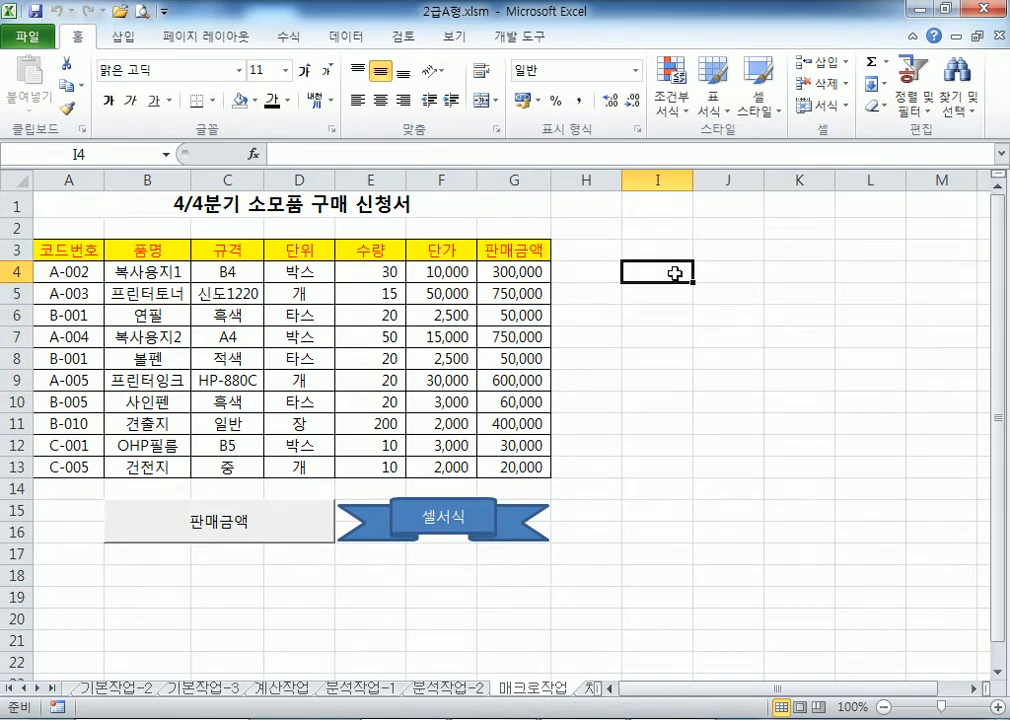
pyautogui.click(261, 530)
pyautogui.press('Delete')
pyautogui.click(728, 467)
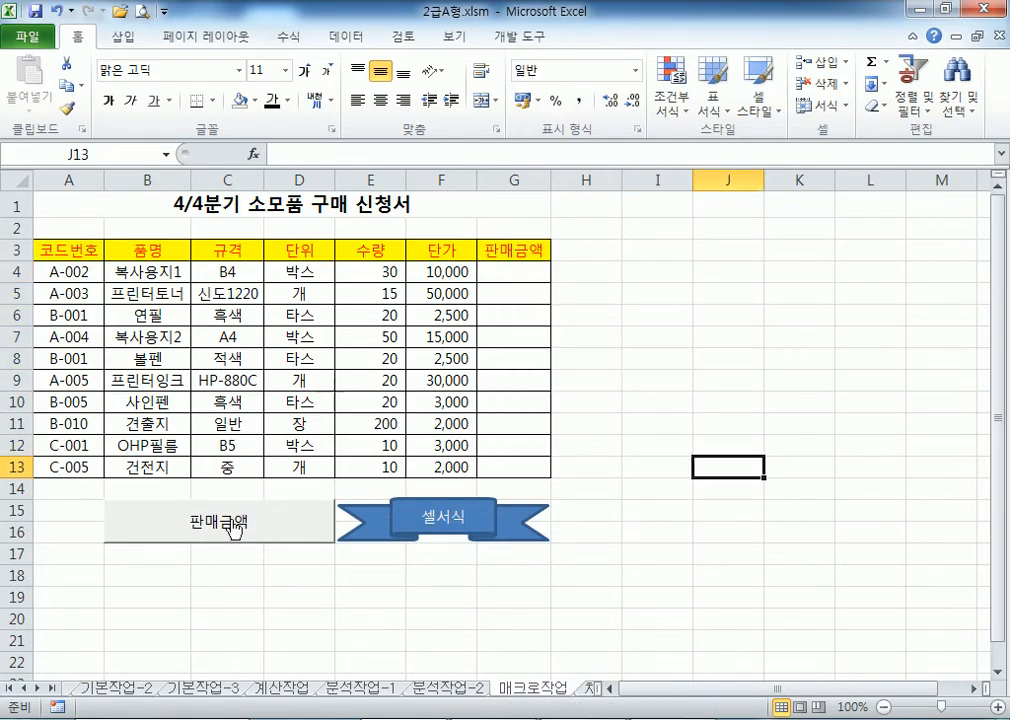
pyautogui.click(243, 536)
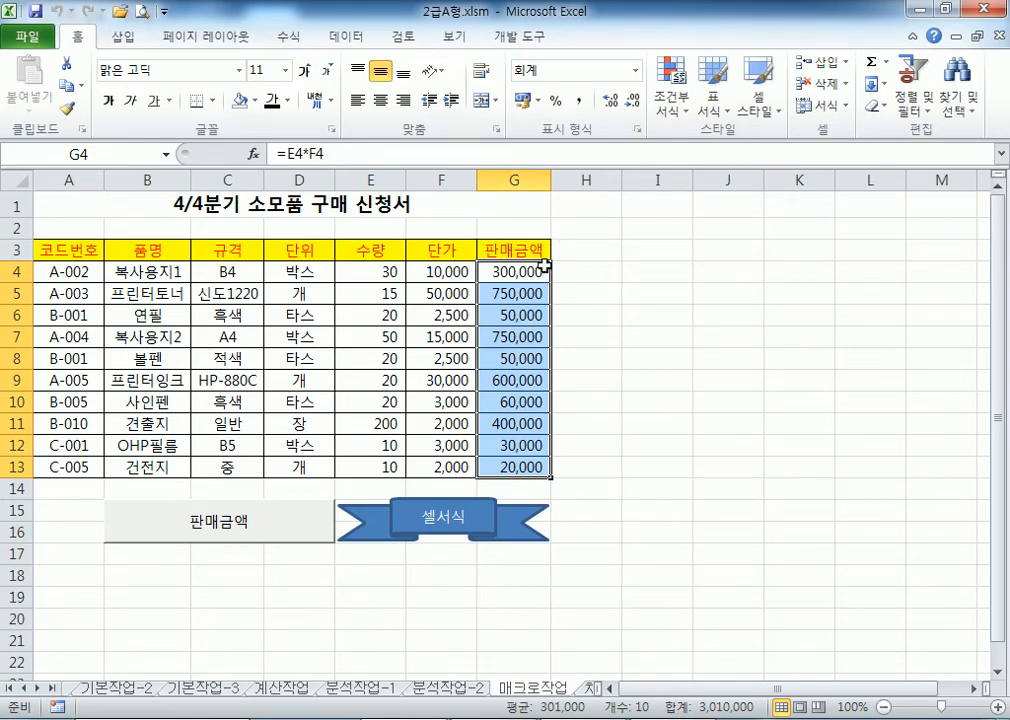
pyautogui.click(714, 257)
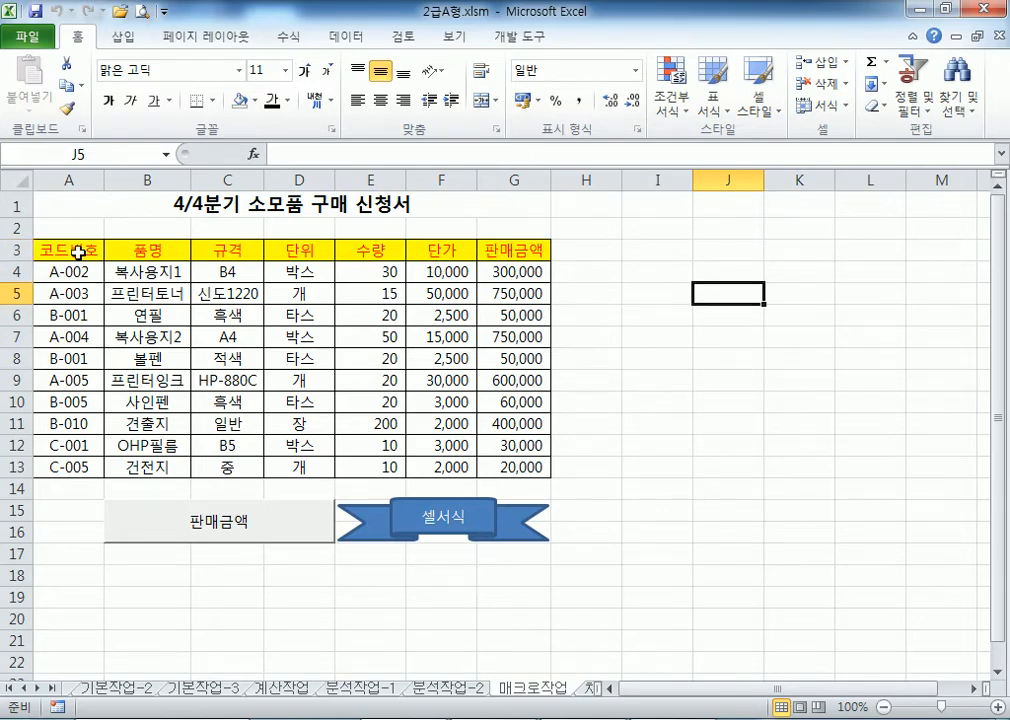
# - Open the custom sort for table A3:G13 and set the first sort level to 판매금액 in descending order (내림차순)
pyautogui.moveTo(79, 253); pyautogui.dragTo(211, 280)
pyautogui.moveTo(65, 256); pyautogui.dragTo(520, 466)
pyautogui.click(363, 40)
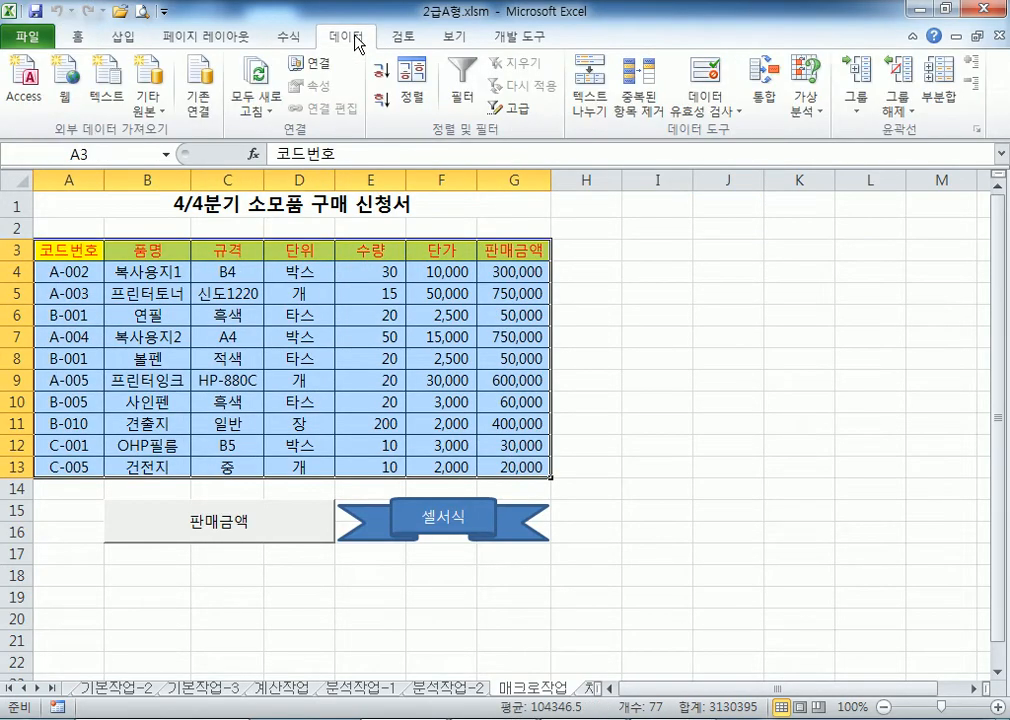
pyautogui.click(412, 72)
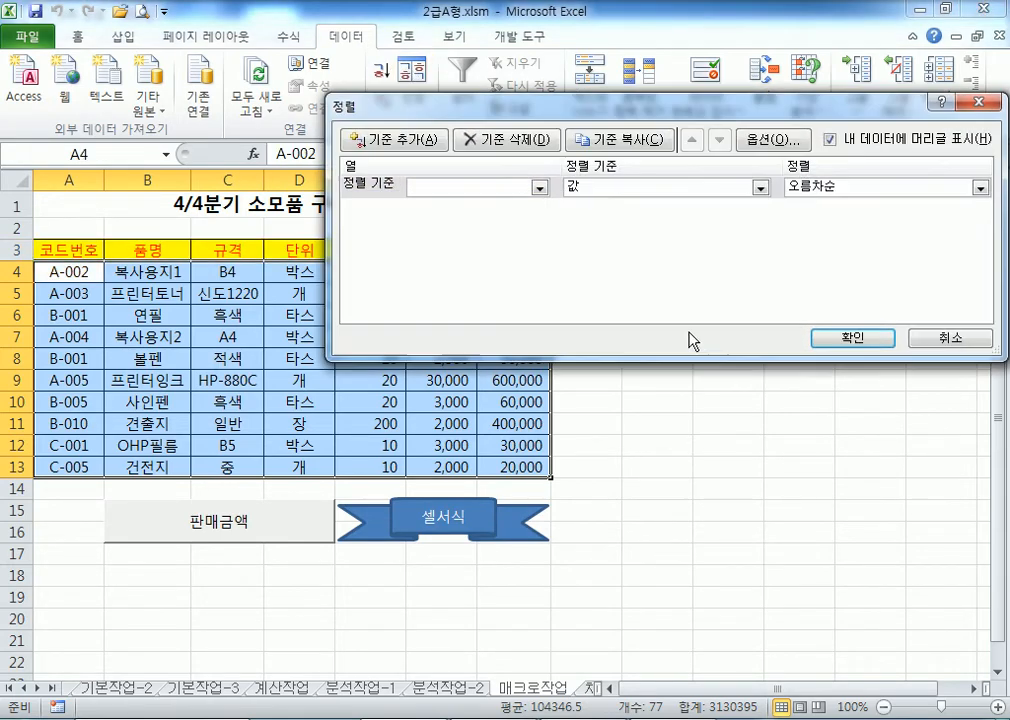
pyautogui.click(541, 188)
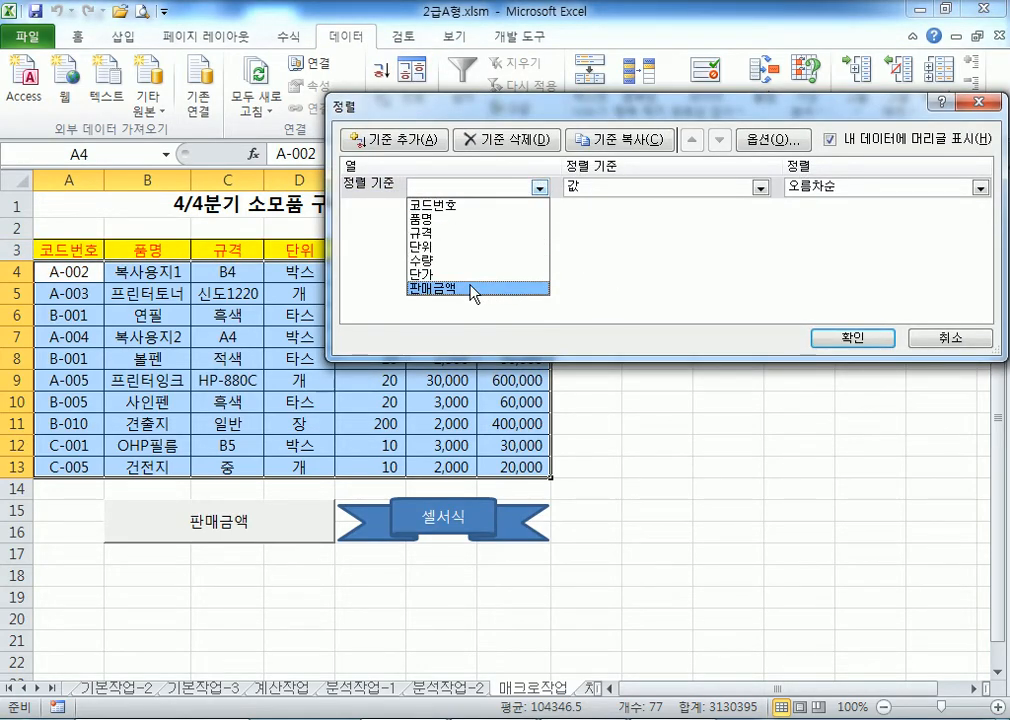
pyautogui.click(473, 287)
pyautogui.click(840, 190)
pyautogui.click(812, 219)
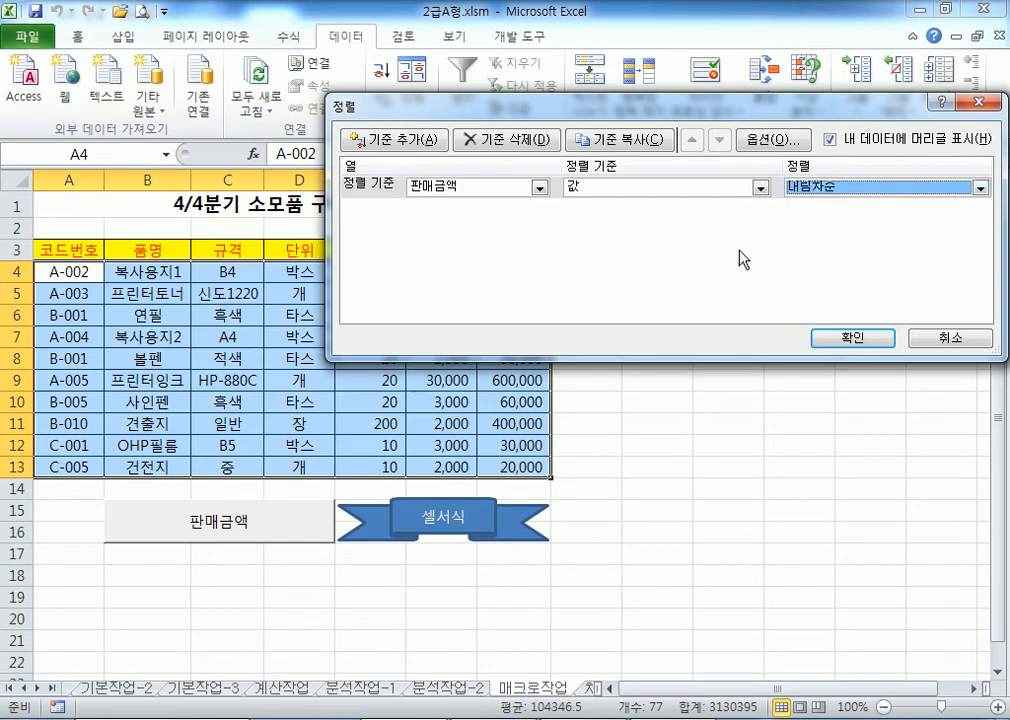
# - Add a second sort level on 단가 in descending order (내림차순)
pyautogui.moveTo(600, 105); pyautogui.dragTo(613, 296)
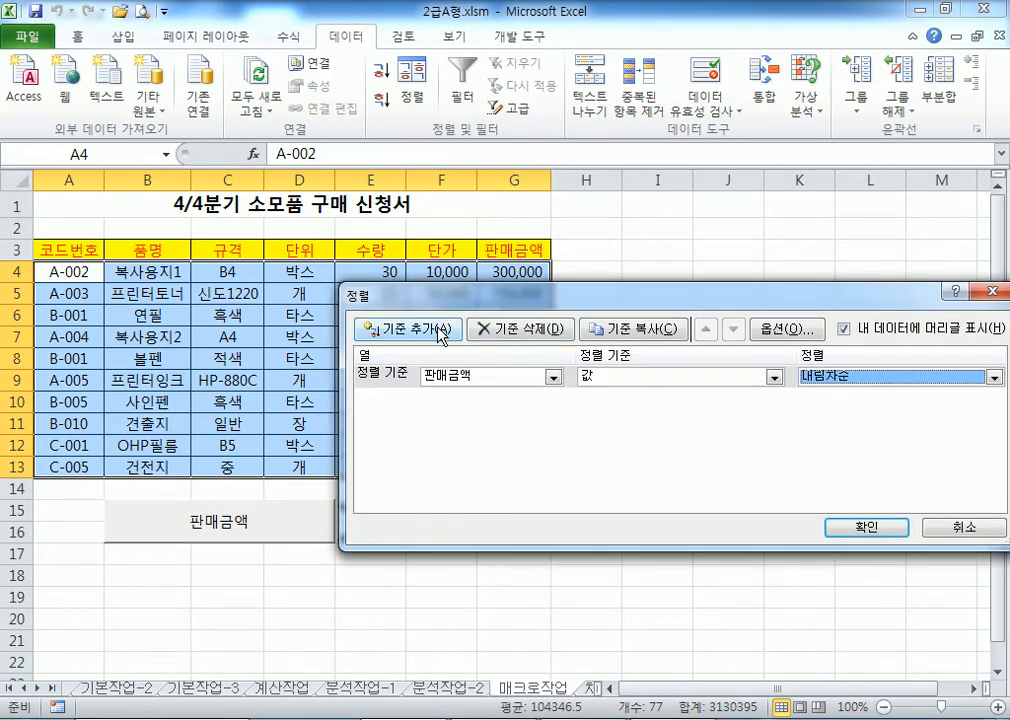
pyautogui.click(438, 330)
pyautogui.click(553, 398)
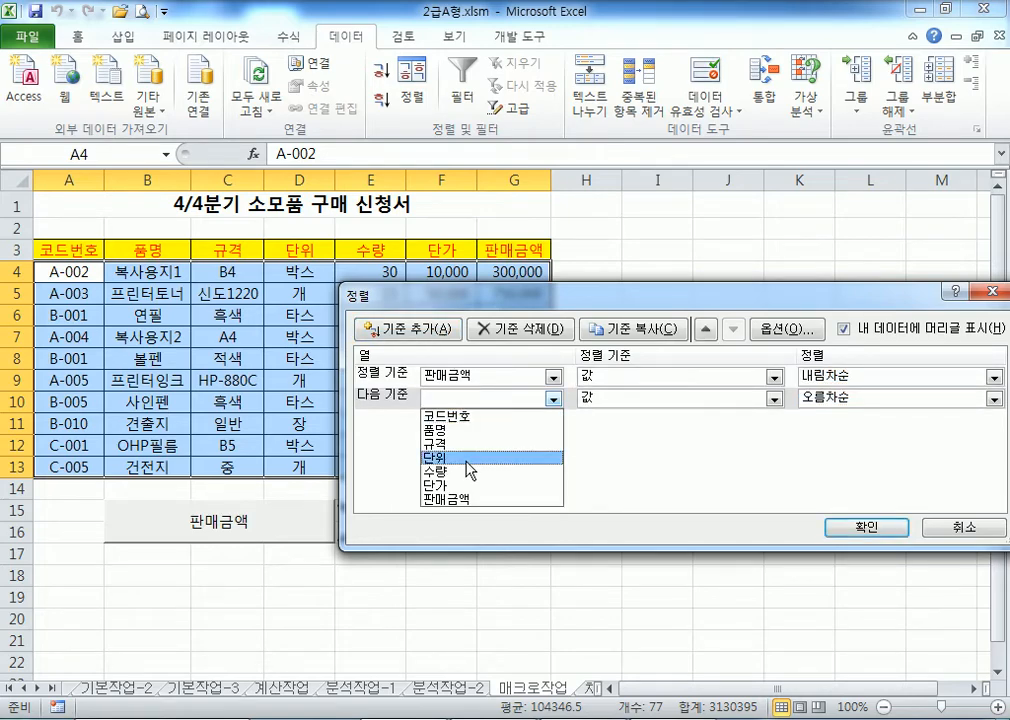
pyautogui.click(457, 486)
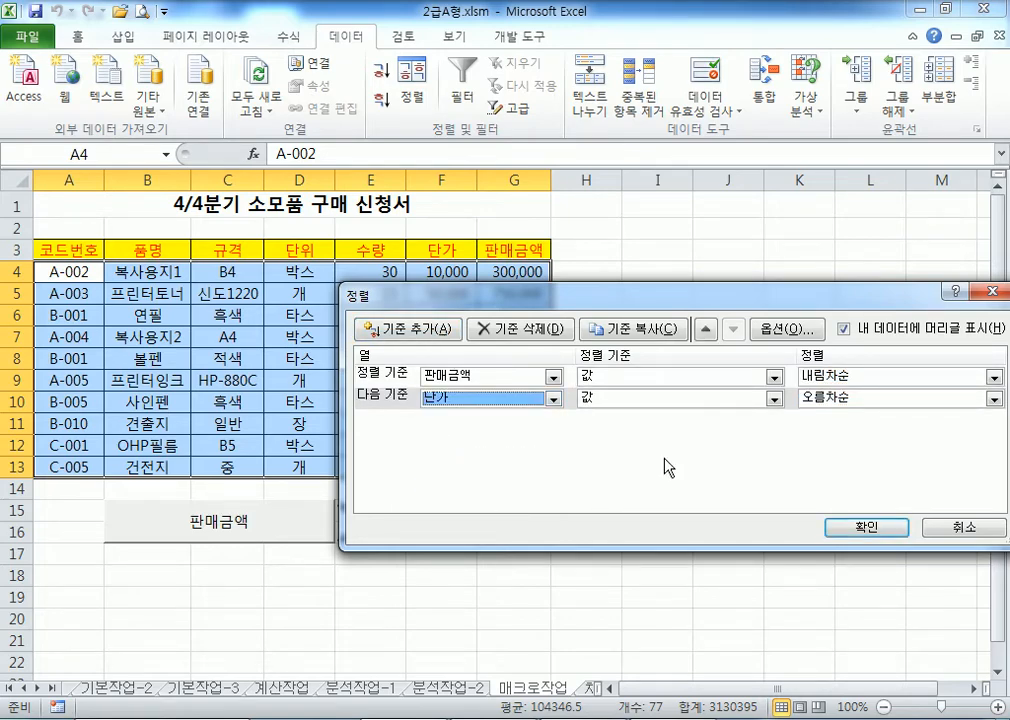
pyautogui.click(872, 400)
pyautogui.click(842, 430)
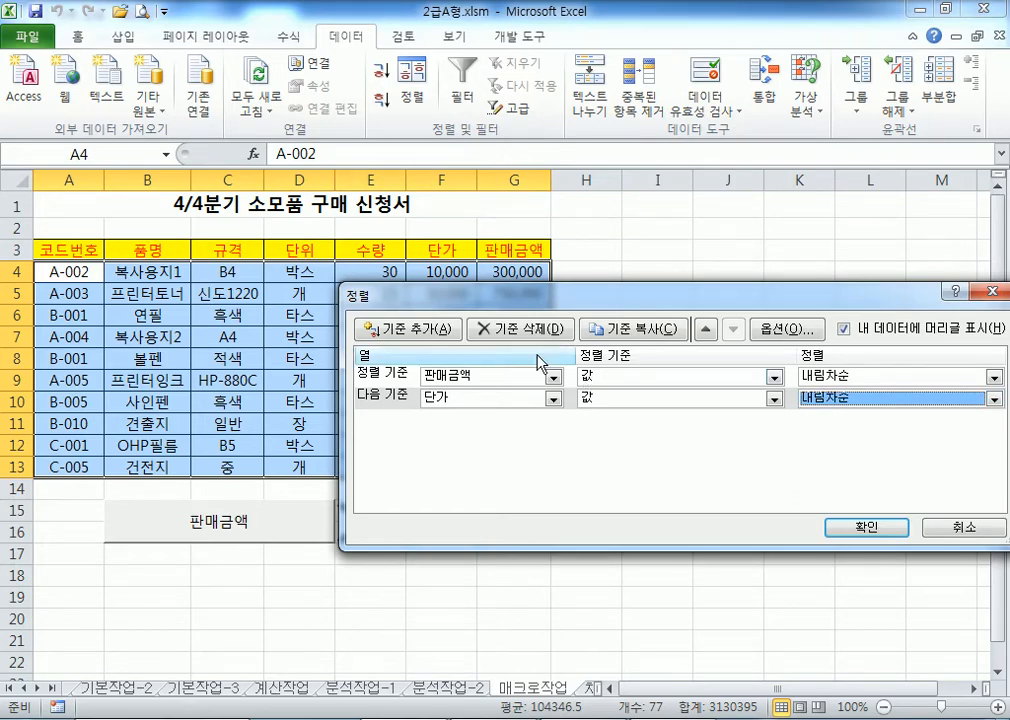
# - Add a third sort level on 코드번호 in ascending order (오름차순) and apply the sort to the table
pyautogui.click(425, 331)
pyautogui.click(437, 421)
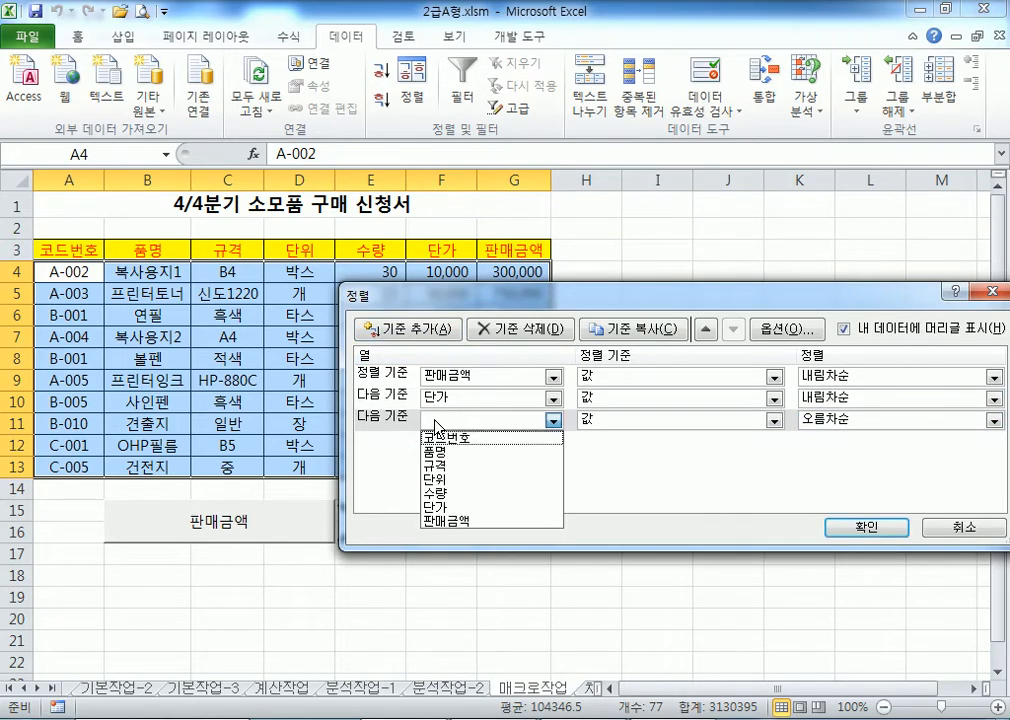
pyautogui.click(450, 436)
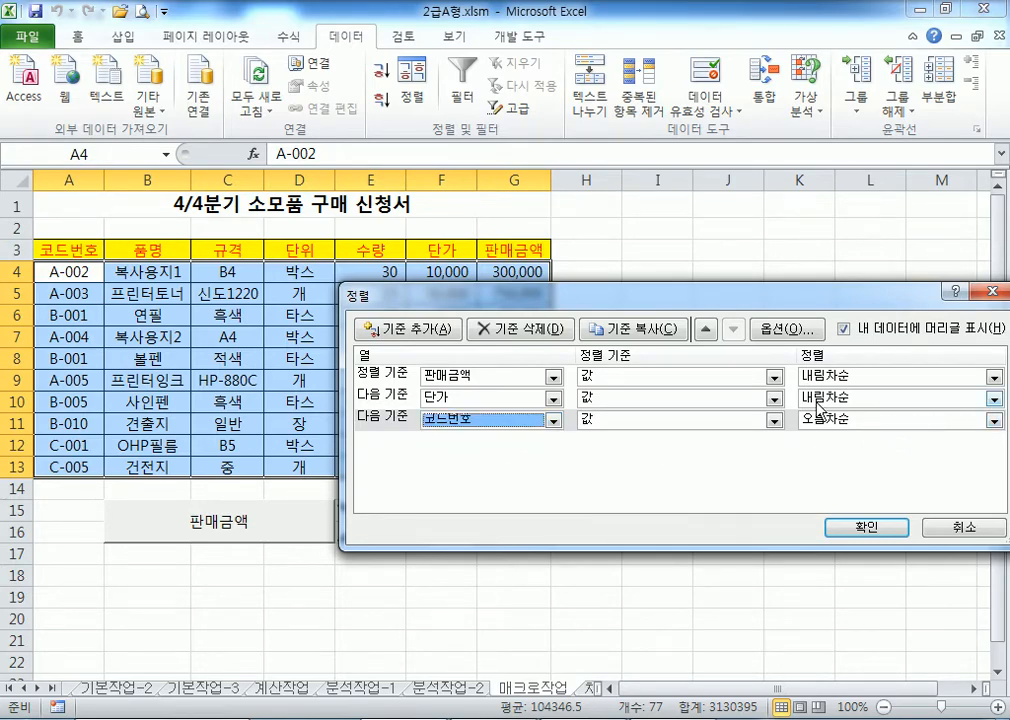
pyautogui.click(848, 530)
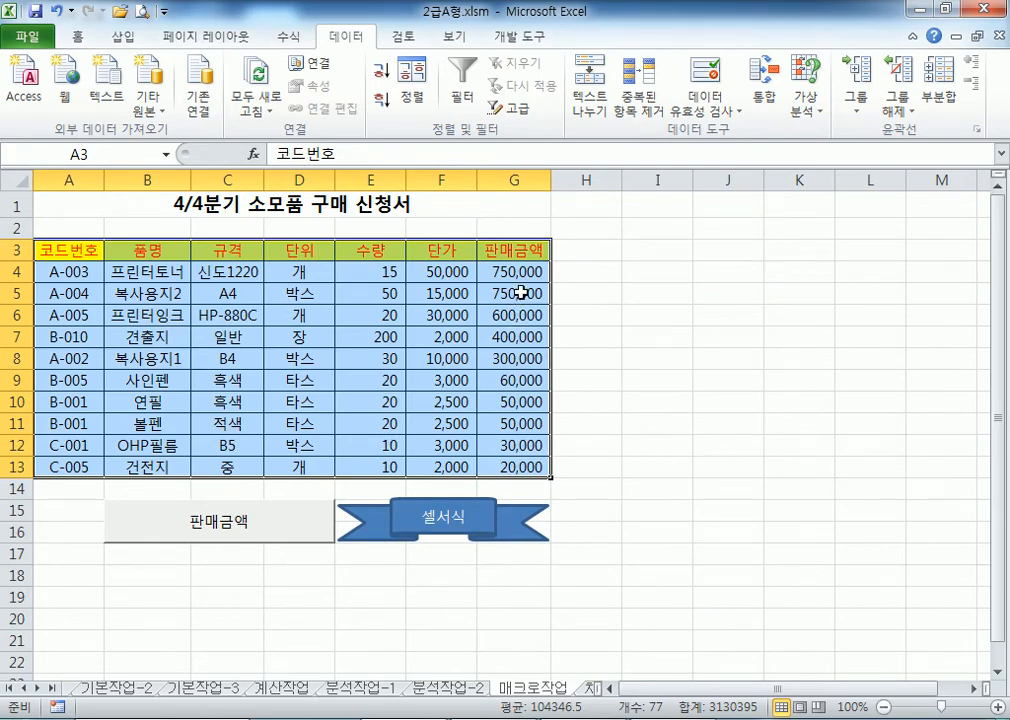
pyautogui.click(728, 360)
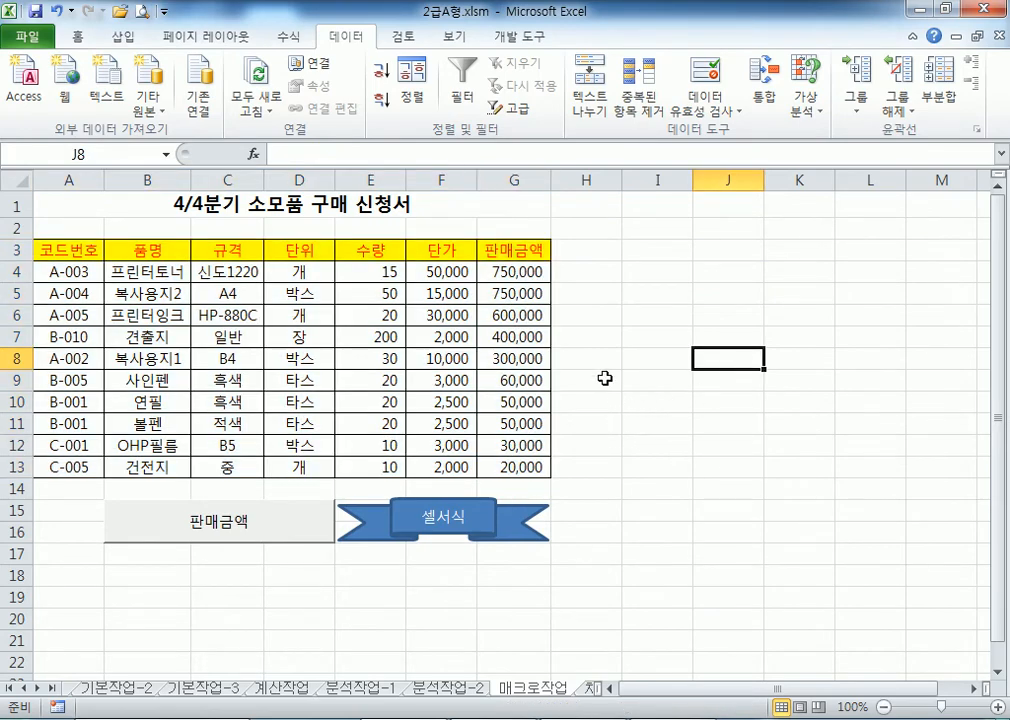
# - Set the quantities in E4 and E12 to 20 and widen column G slightly
pyautogui.click(368, 269)
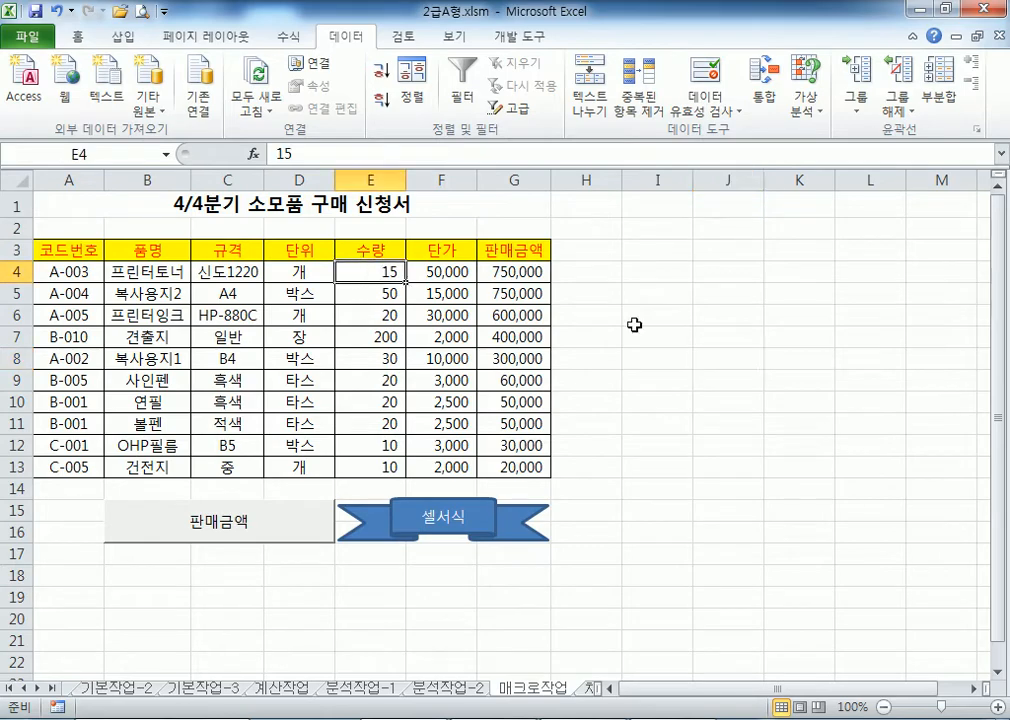
pyautogui.write('20')
pyautogui.press('Return')
pyautogui.moveTo(550, 180)
pyautogui.mouseDown()
pyautogui.moveTo(584, 185)
pyautogui.moveTo(562, 181)
pyautogui.mouseUp()
pyautogui.click(380, 449)
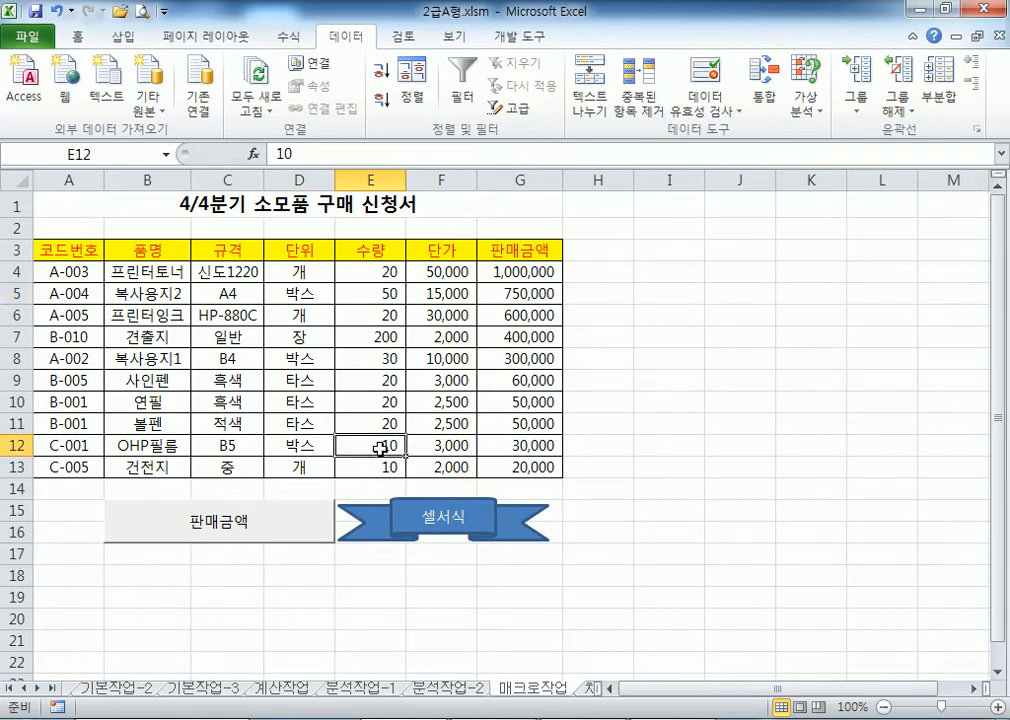
pyautogui.write('20')
pyautogui.press('Return')
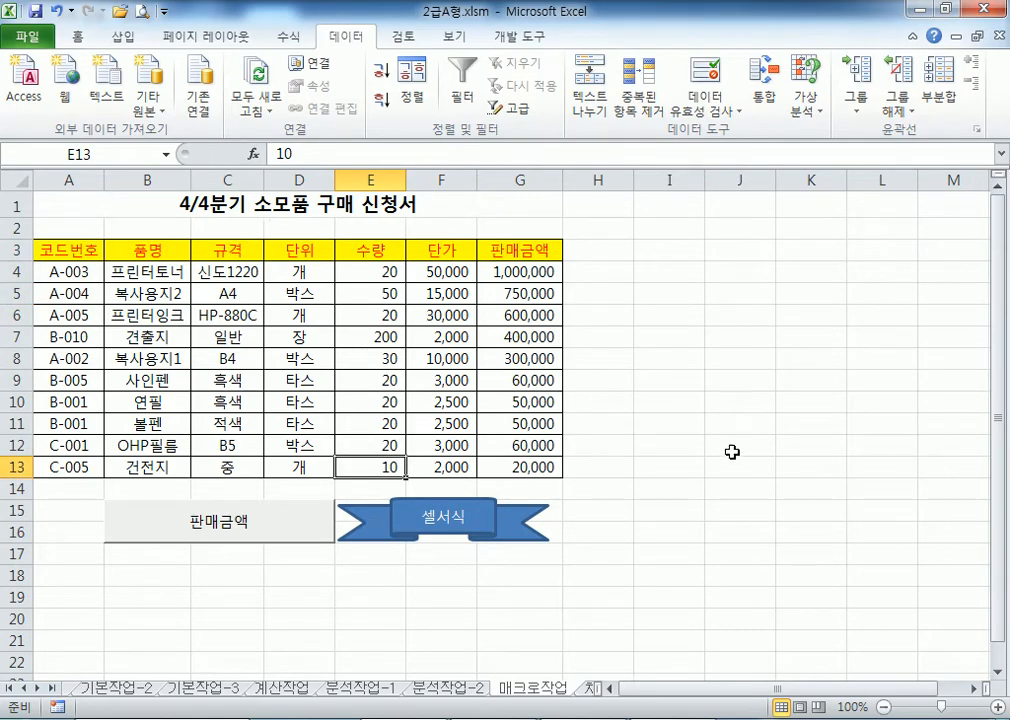
# - Reopen the table's custom sort settings to check the three sort levels, and close them without sorting
pyautogui.click(521, 424)
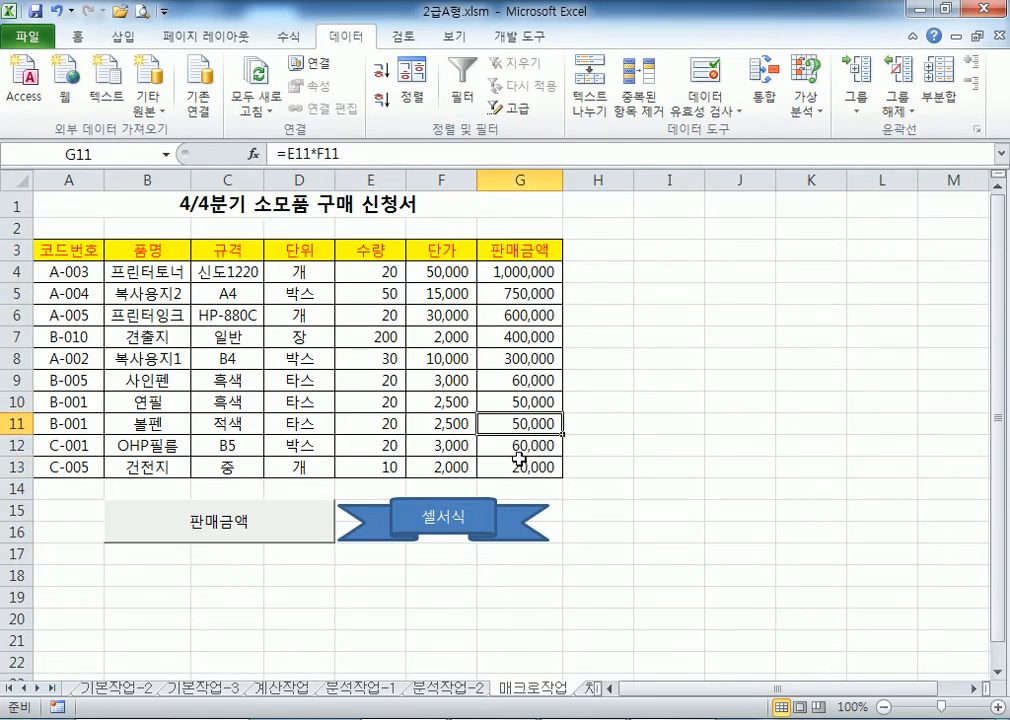
pyautogui.click(412, 95)
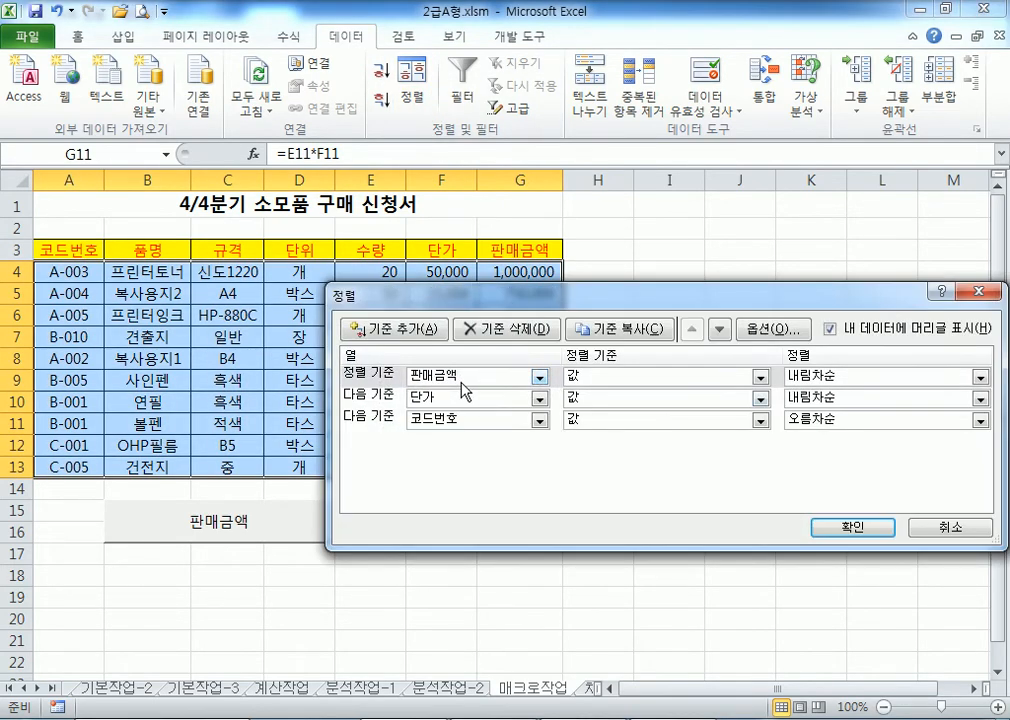
pyautogui.click(931, 532)
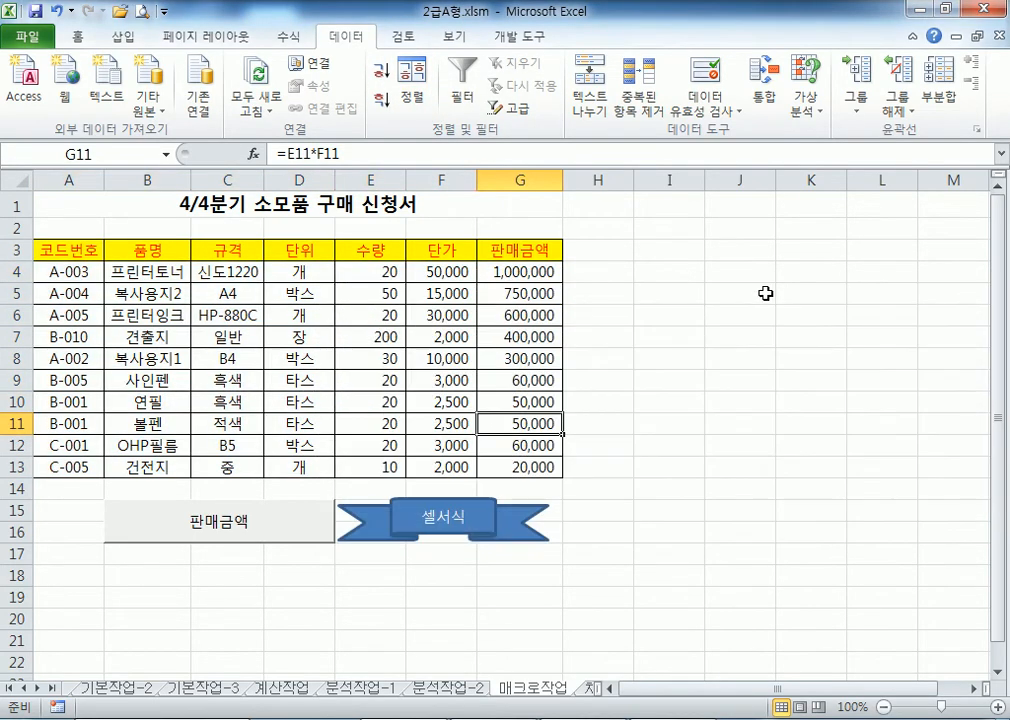
pyautogui.click(769, 293)
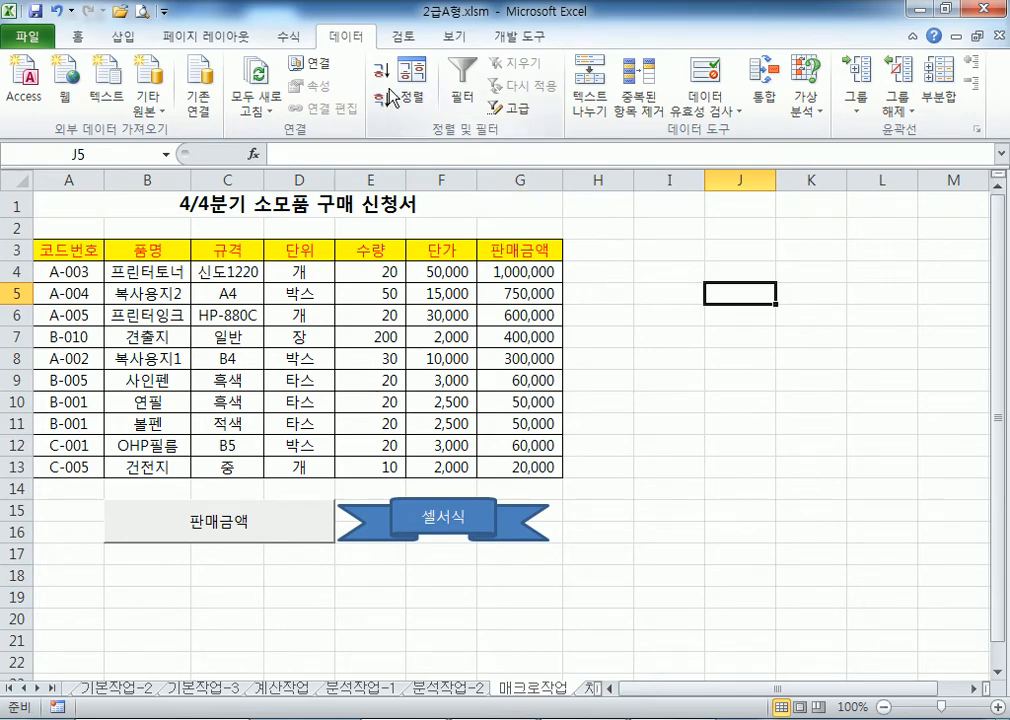
# - Insert a rectangle about 1.64 cm wide and 1.01 cm high over J1:J2 and enter the text 정렬
pyautogui.click(123, 37)
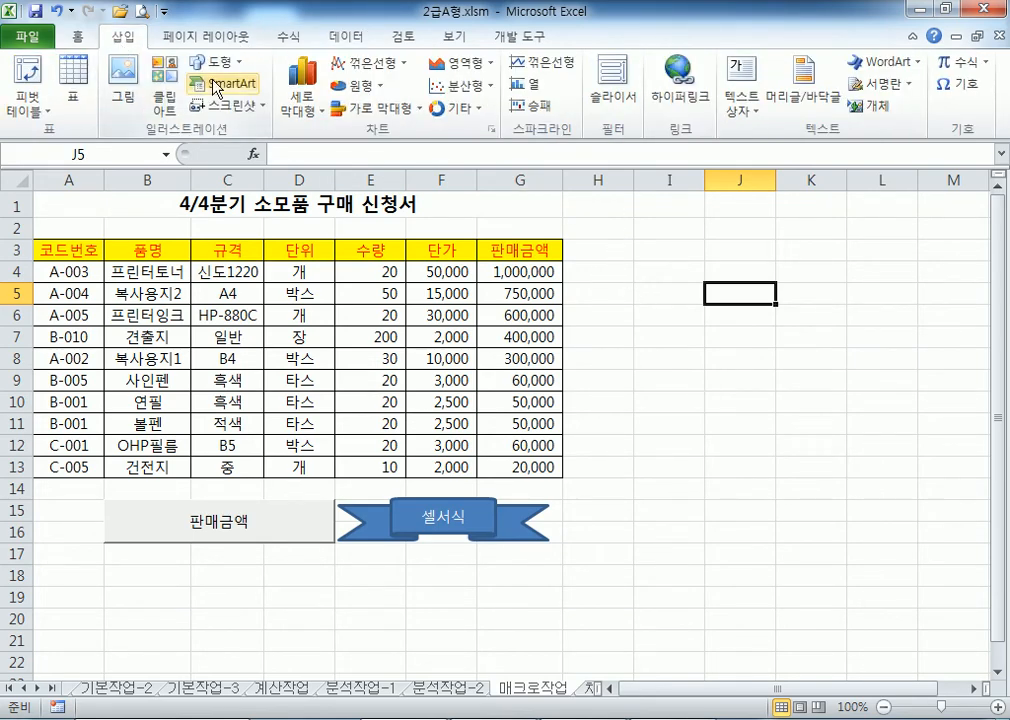
pyautogui.click(203, 62)
pyautogui.click(199, 203)
pyautogui.moveTo(708, 202); pyautogui.dragTo(770, 240)
pyautogui.write('정려')
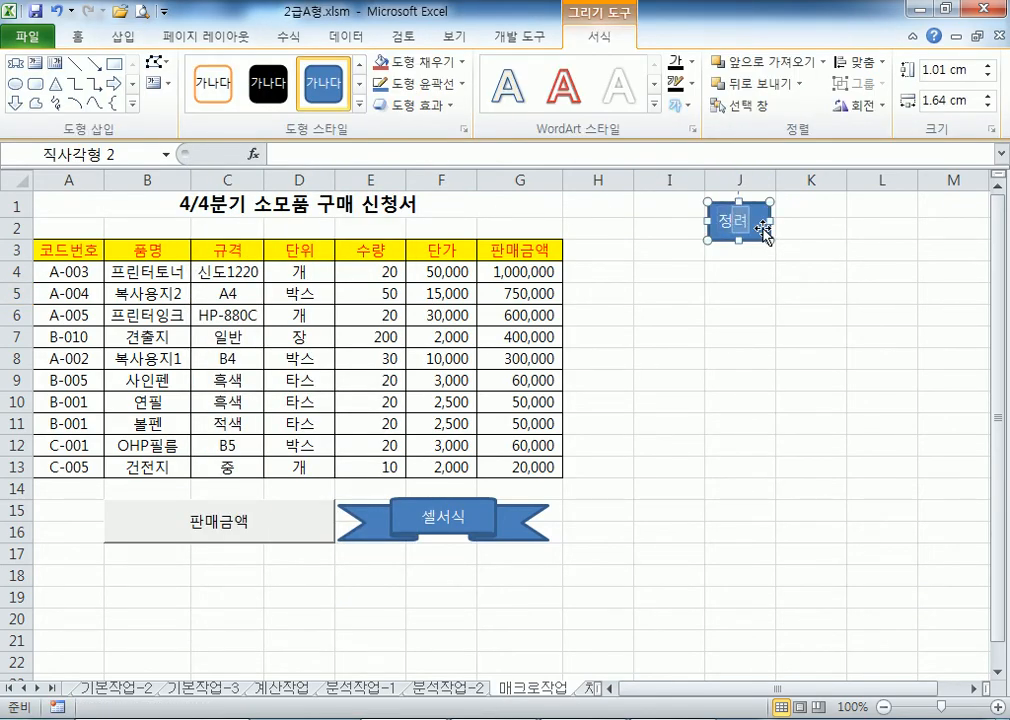
pyautogui.press('Escape')
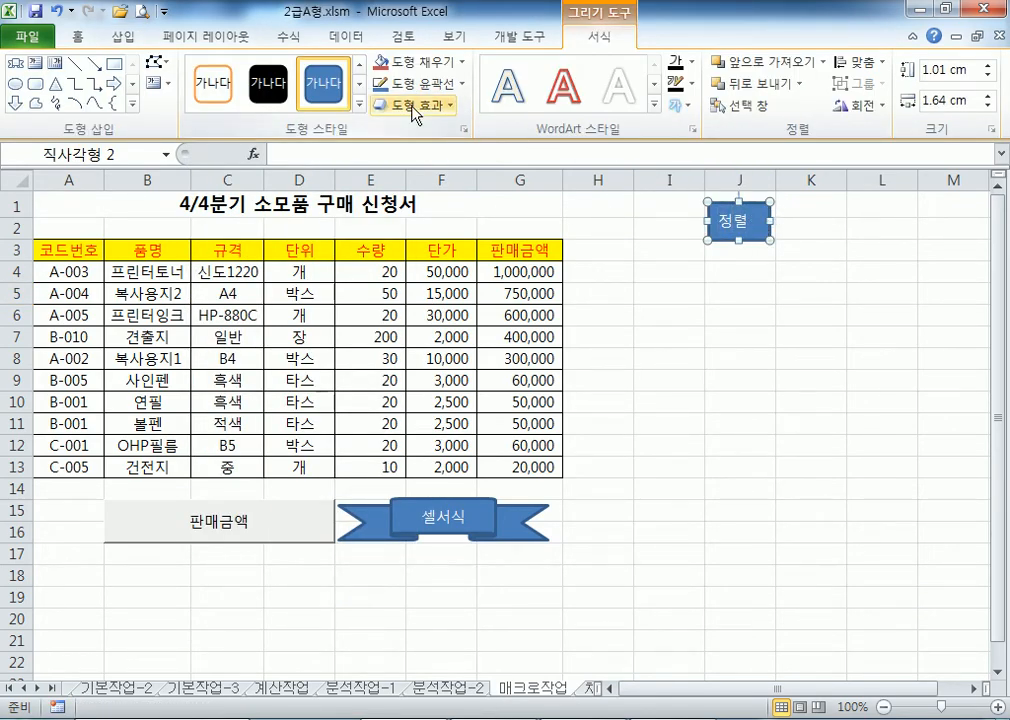
# - Center the rectangle's text horizontally and extend its label to 정렬1
pyautogui.click(77, 38)
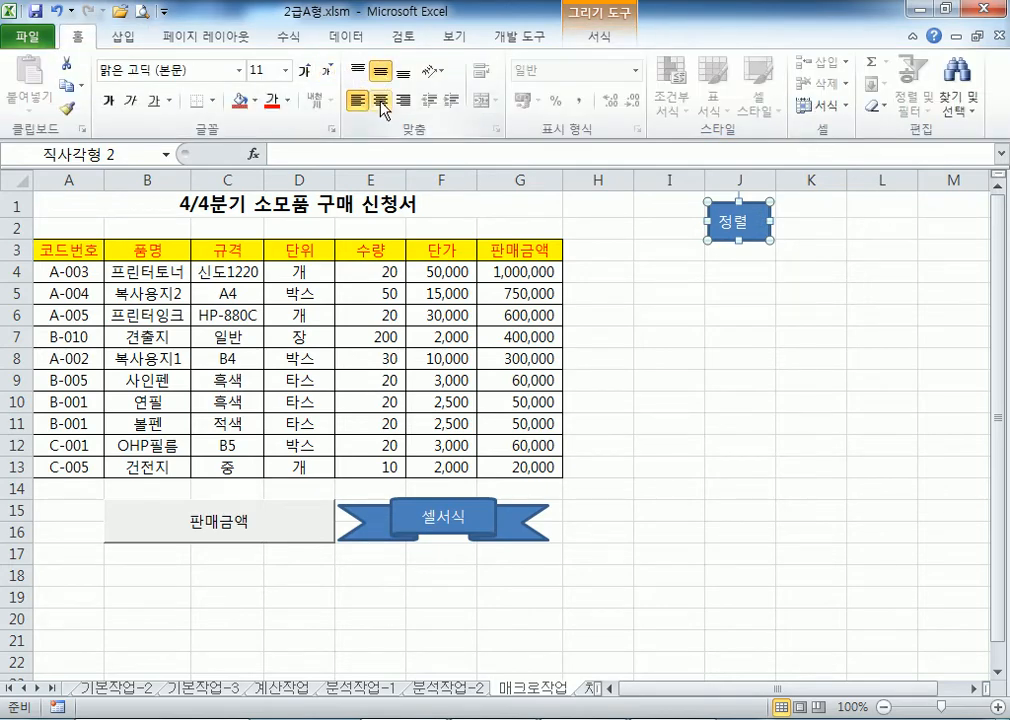
pyautogui.click(673, 342)
pyautogui.click(766, 226)
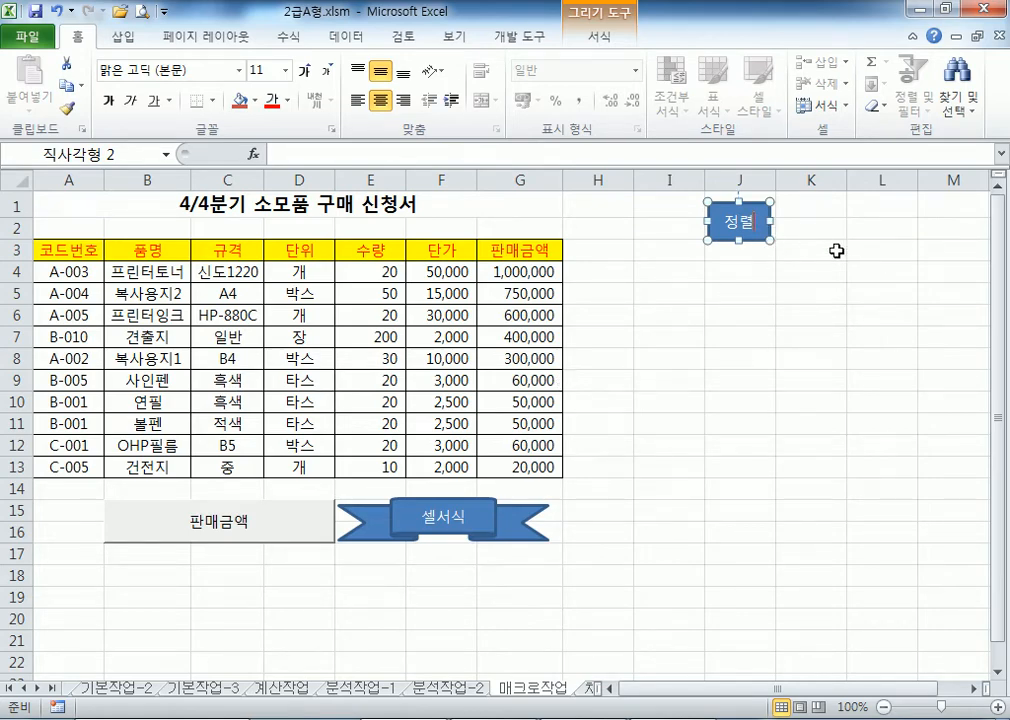
pyautogui.write('1')
pyautogui.click(811, 337)
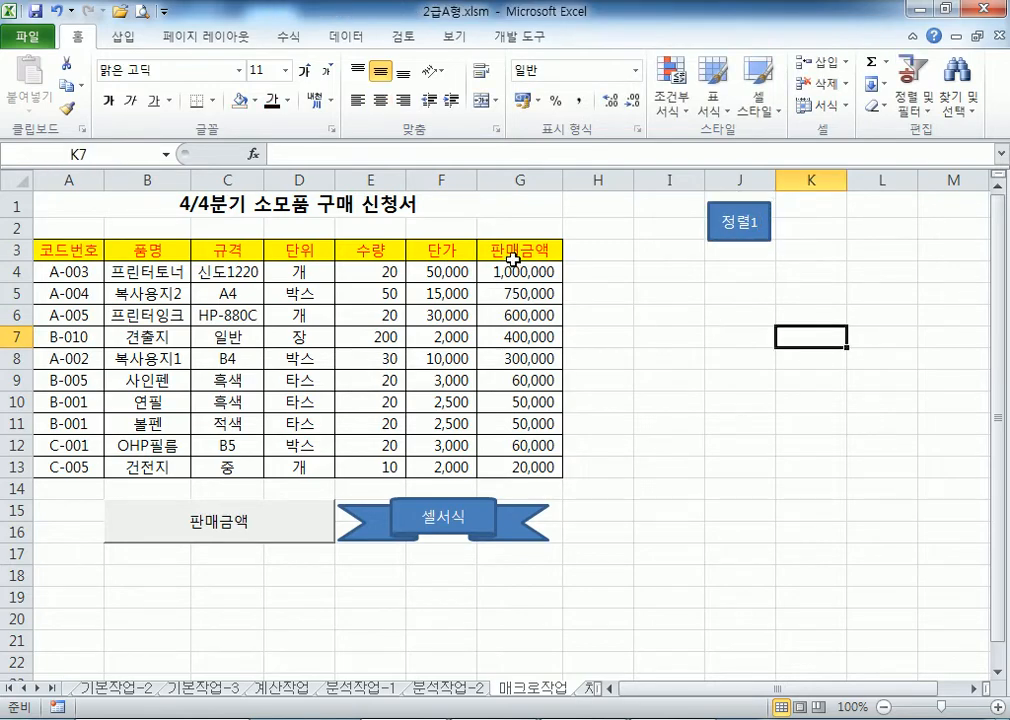
# - Copy the 정렬1 rectangle to just below the original and change the copy's label to 정렬2
pyautogui.click(505, 316)
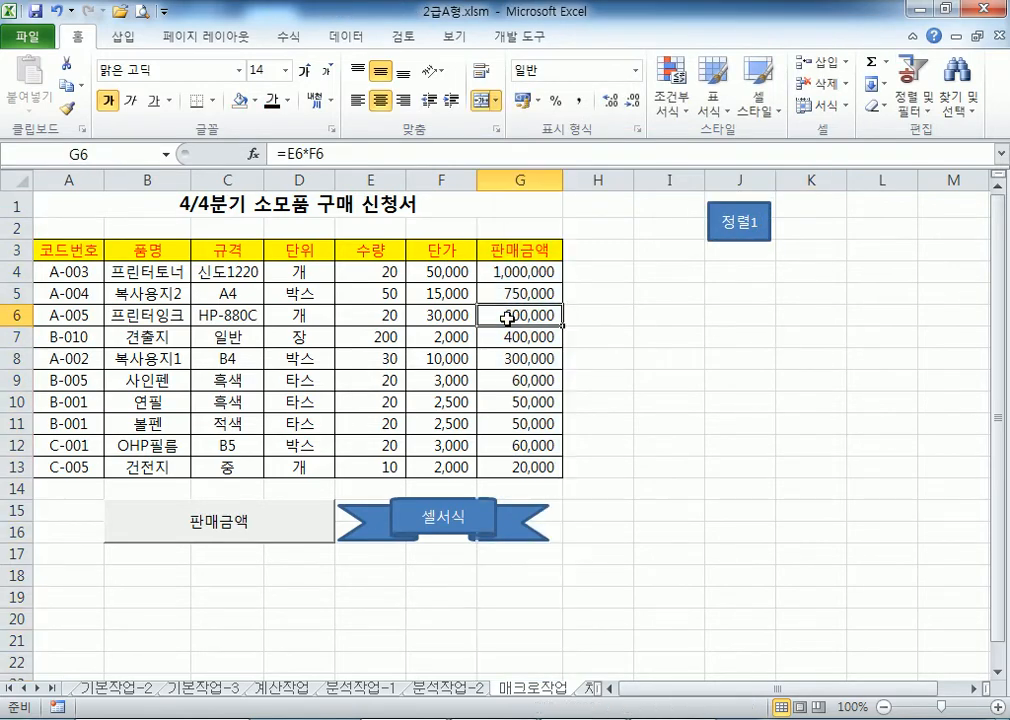
pyautogui.moveTo(755, 238); pyautogui.dragTo(763, 290)
pyautogui.click(763, 268)
pyautogui.press('BackSpace')
pyautogui.write('2')
pyautogui.click(721, 377)
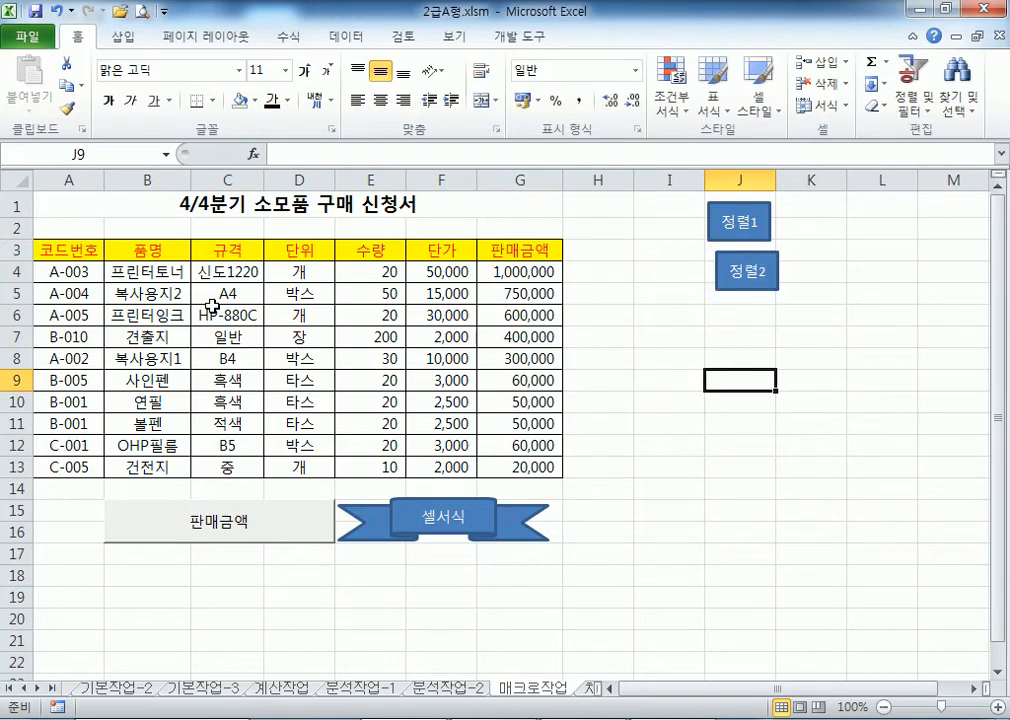
# - Check the three levels in the table's custom sort settings and close them without sorting
pyautogui.click(60, 272)
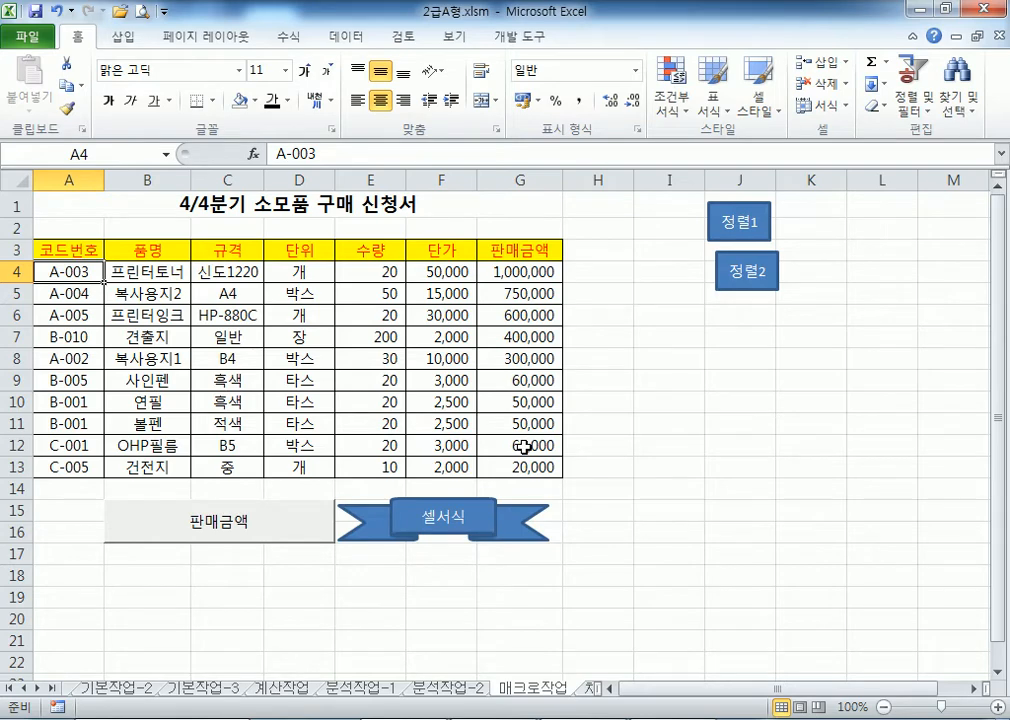
pyautogui.click(522, 293)
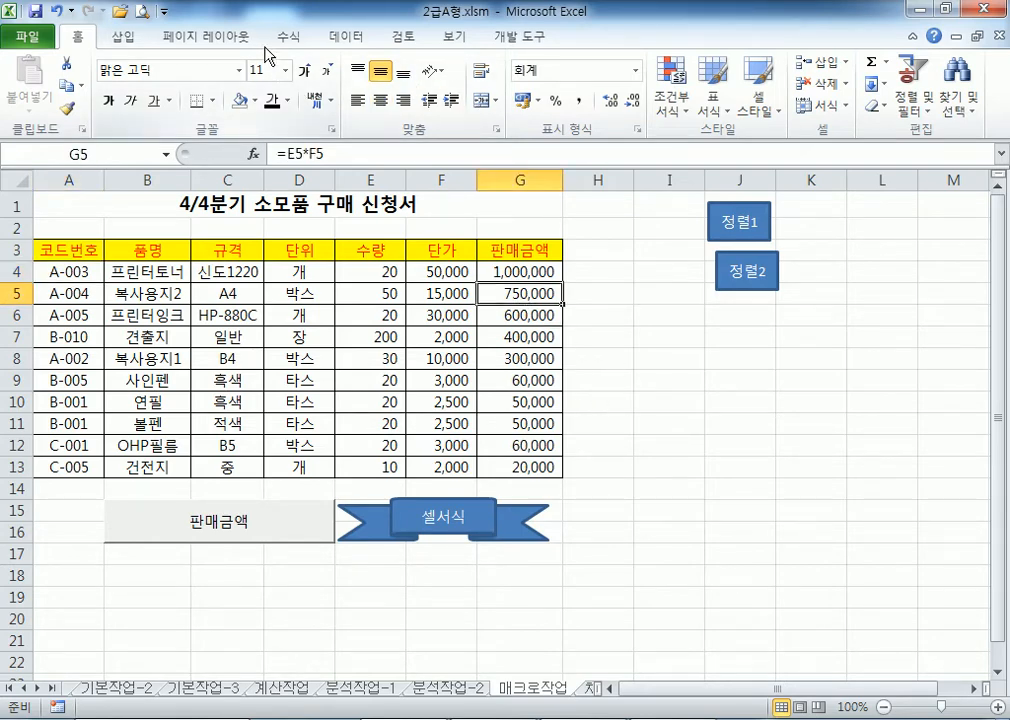
pyautogui.click(346, 36)
pyautogui.click(412, 88)
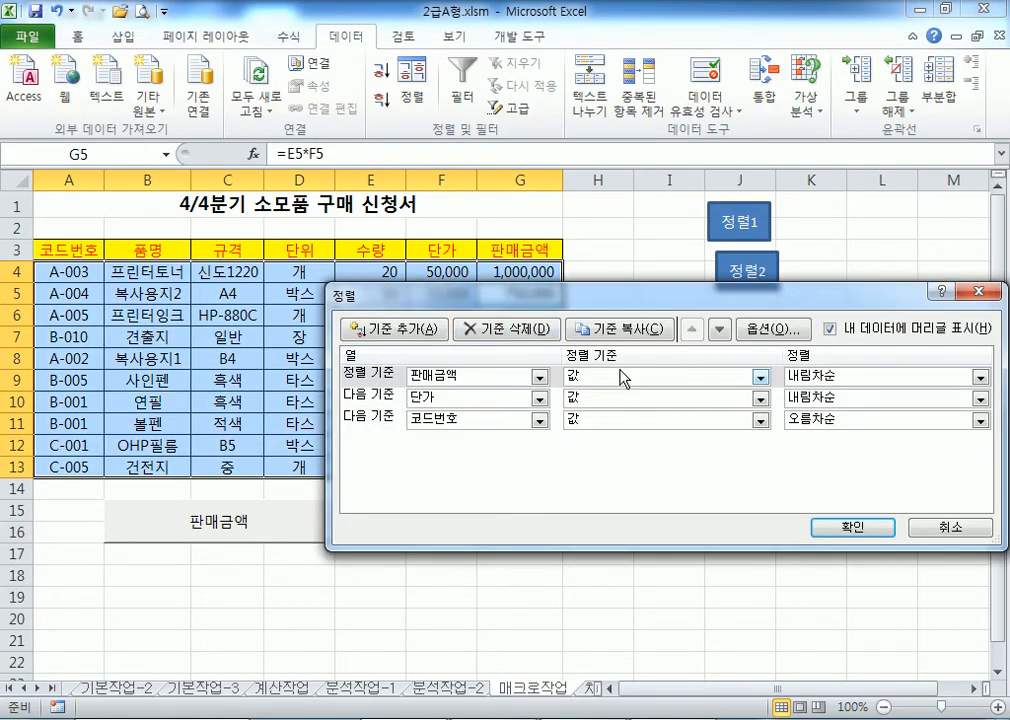
pyautogui.press('Return')
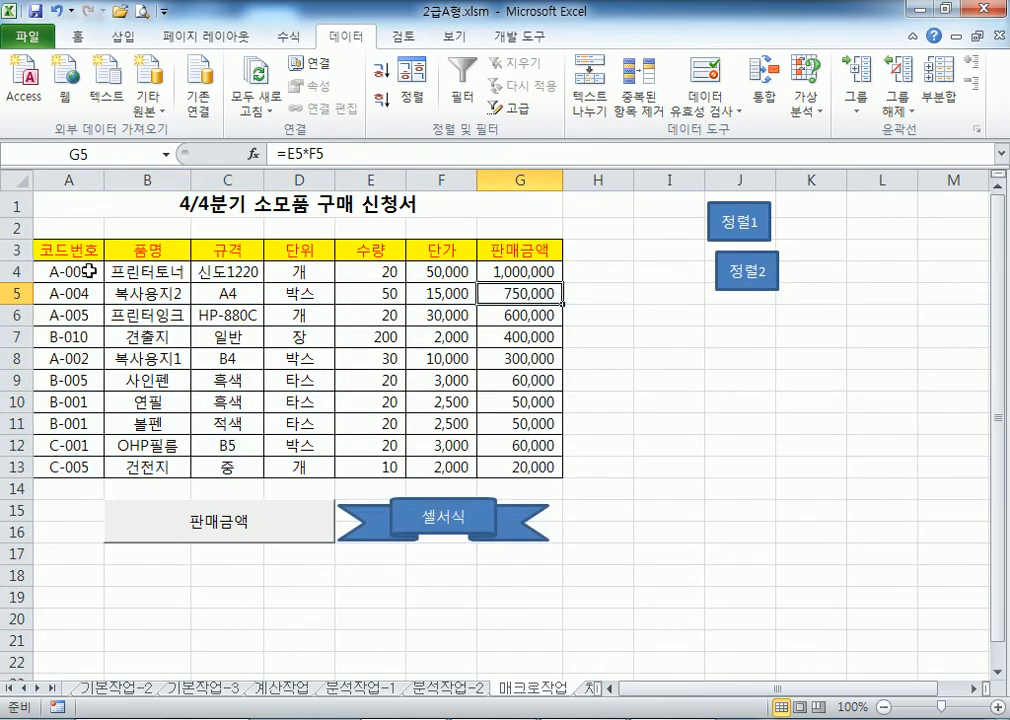
# - Sort the table by 코드번호 in ascending order and check the resulting level in the custom sort settings
pyautogui.click(84, 265)
pyautogui.click(378, 74)
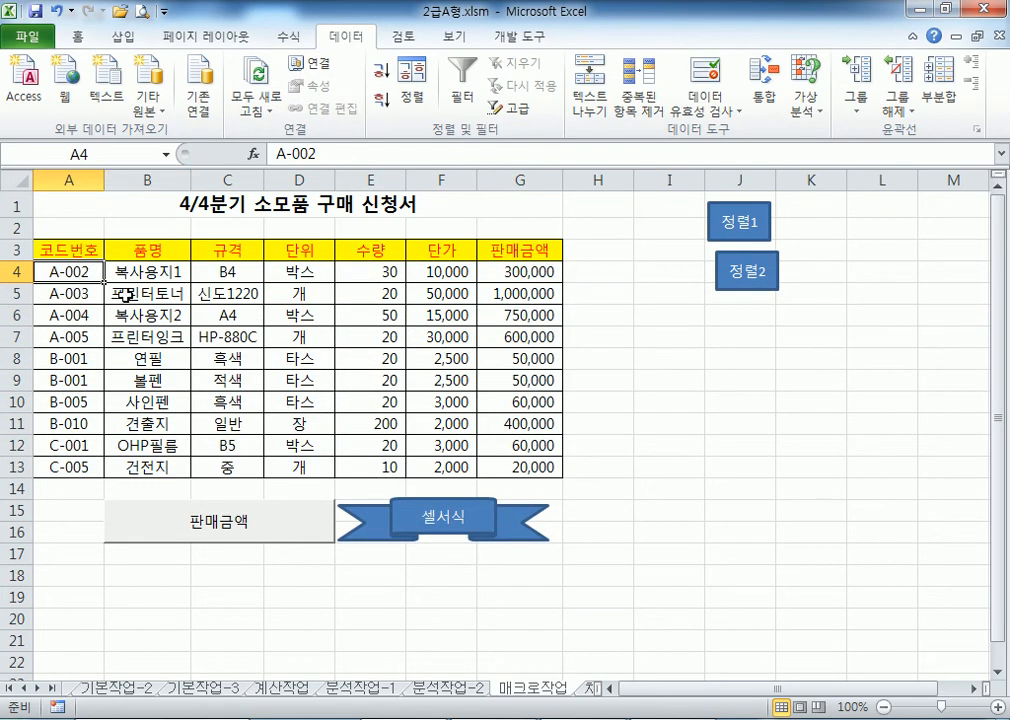
pyautogui.click(517, 286)
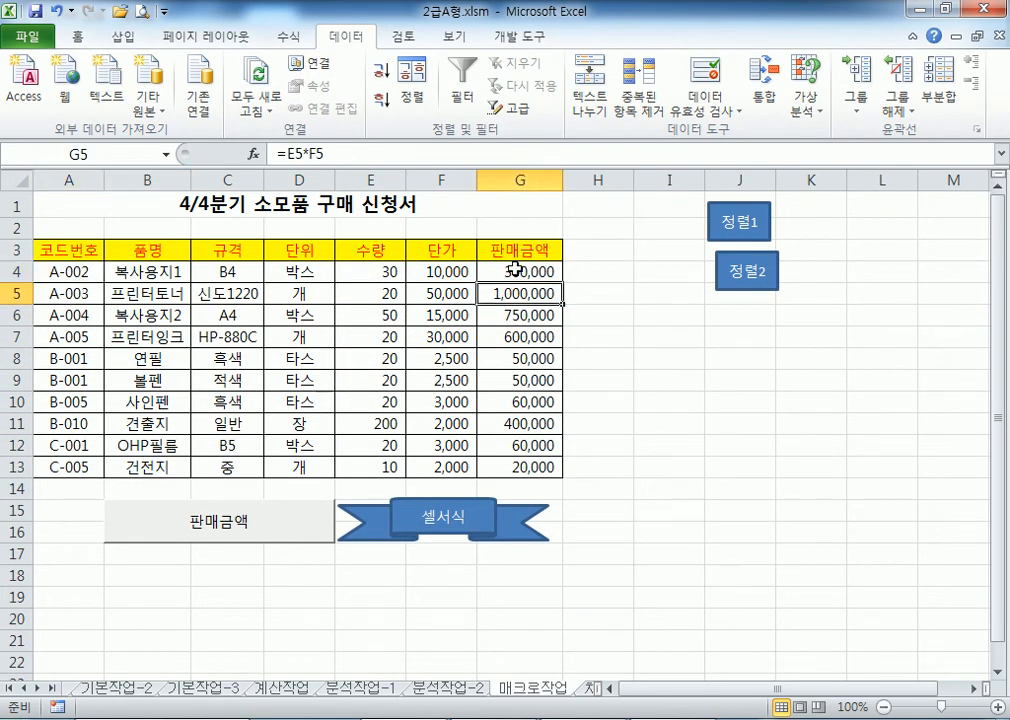
pyautogui.click(412, 92)
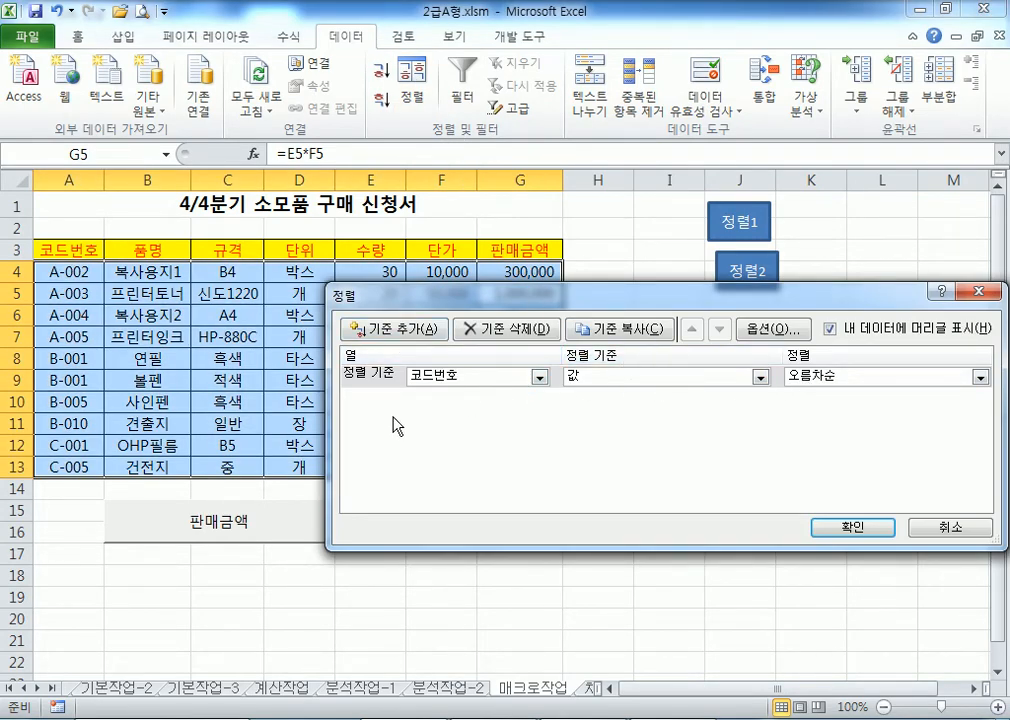
pyautogui.press('Return')
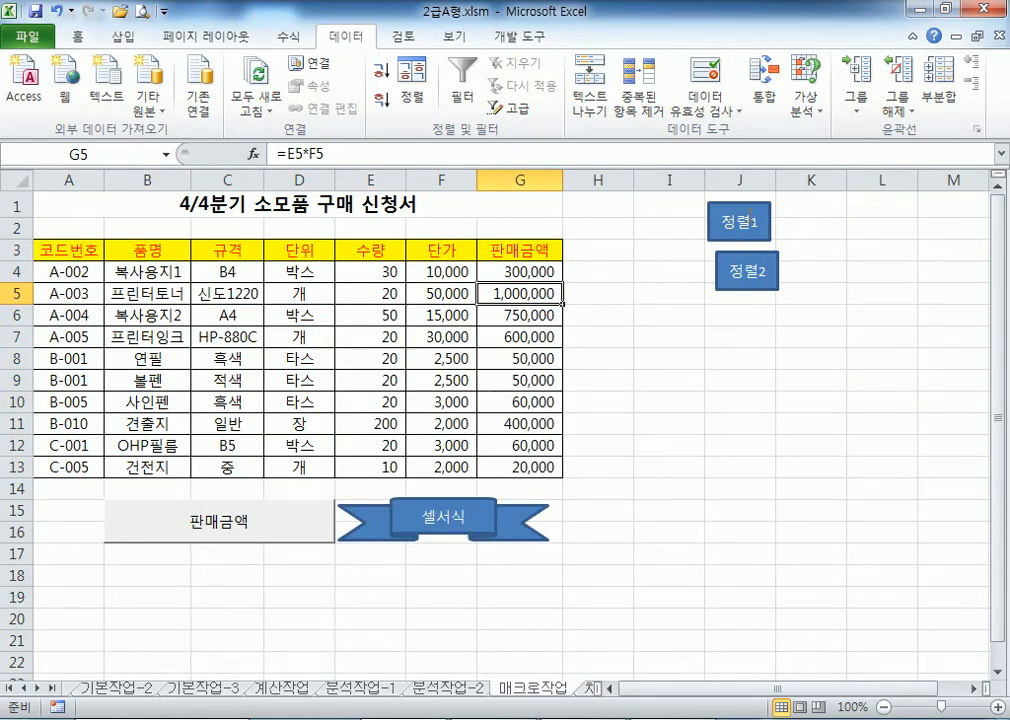
pyautogui.click(751, 214)
pyautogui.moveTo(541, 271); pyautogui.dragTo(519, 396)
pyautogui.click(761, 281)
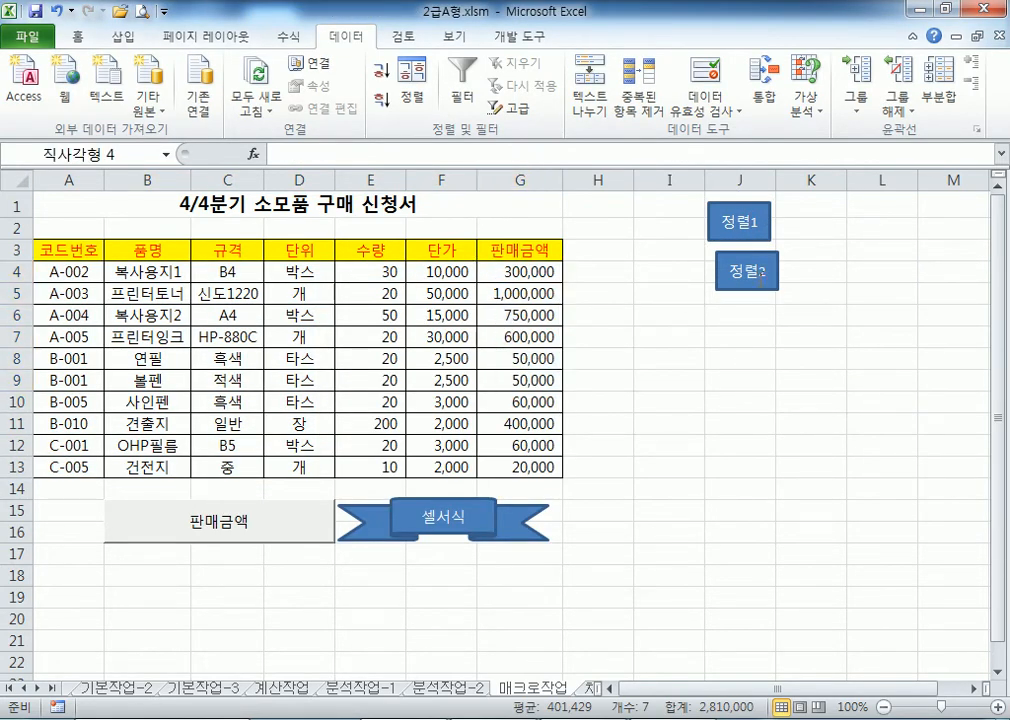
pyautogui.moveTo(68, 293); pyautogui.dragTo(68, 401)
pyautogui.click(641, 377)
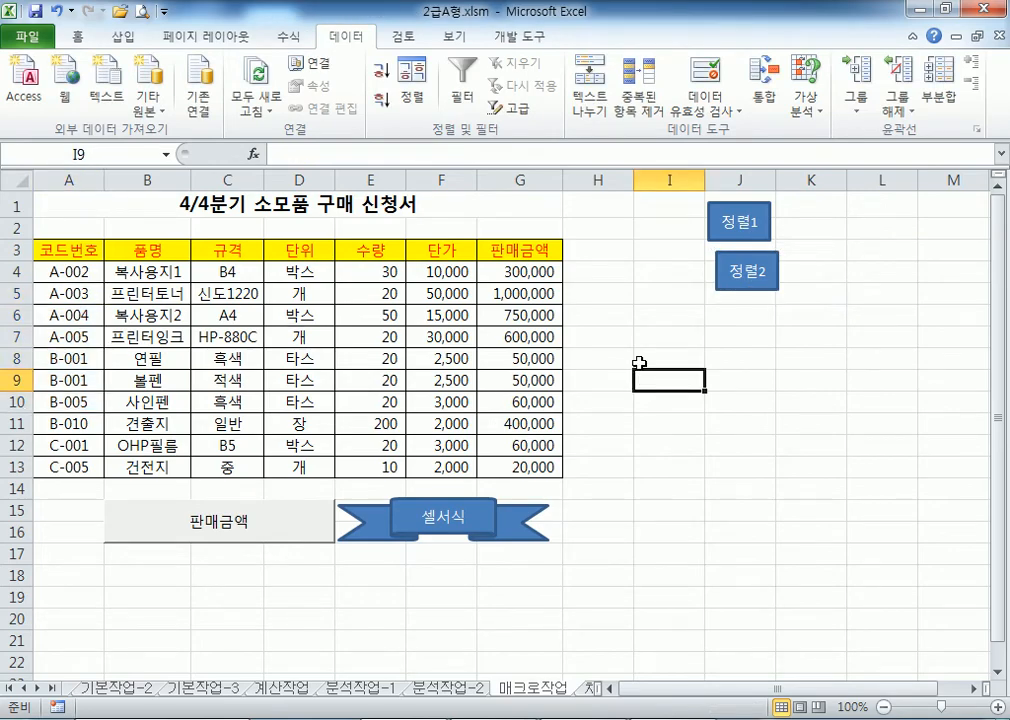
pyautogui.click(743, 226)
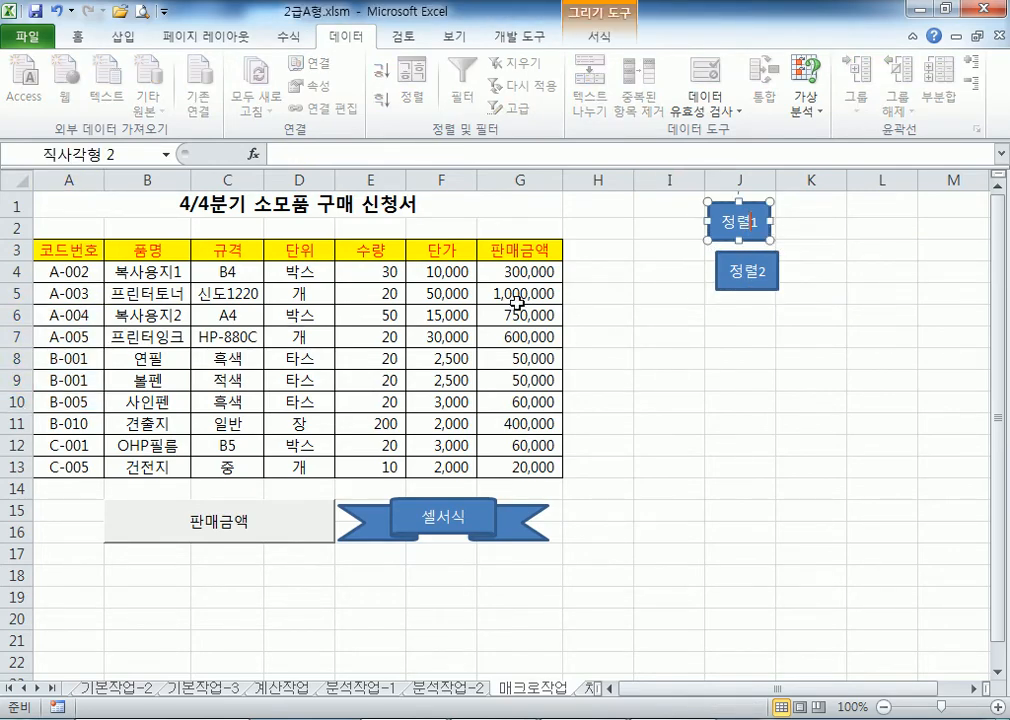
pyautogui.click(776, 275)
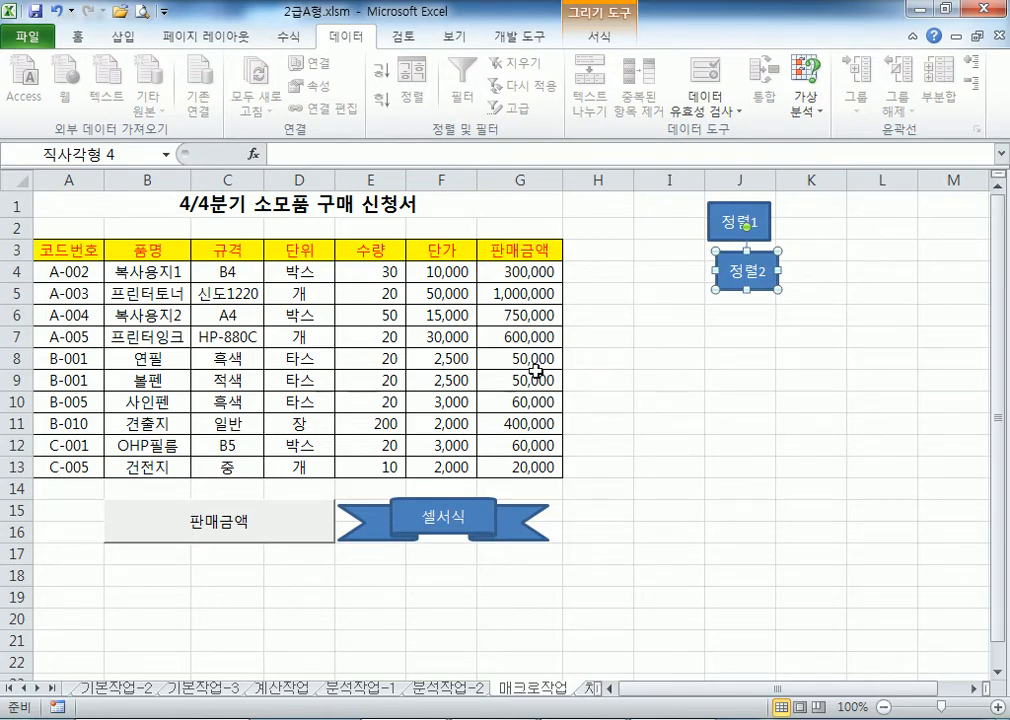
pyautogui.moveTo(538, 271); pyautogui.dragTo(555, 462)
pyautogui.click(604, 460)
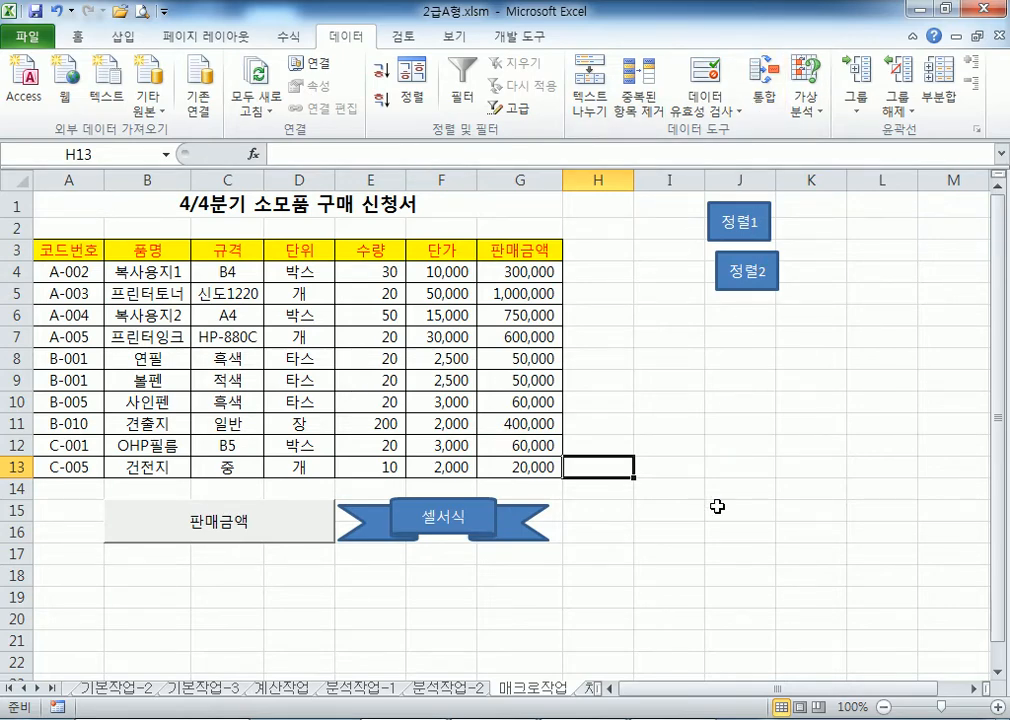
pyautogui.click(644, 308)
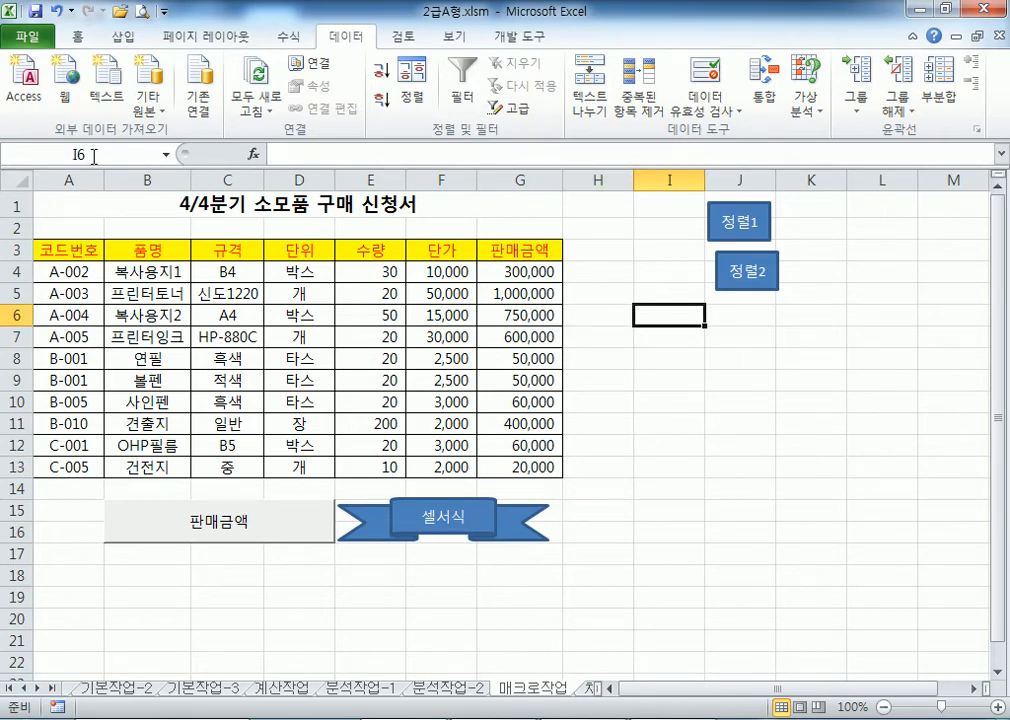
# - Select cell A1 and start recording a macro named 정렬1 in the current workbook
pyautogui.click(72, 203)
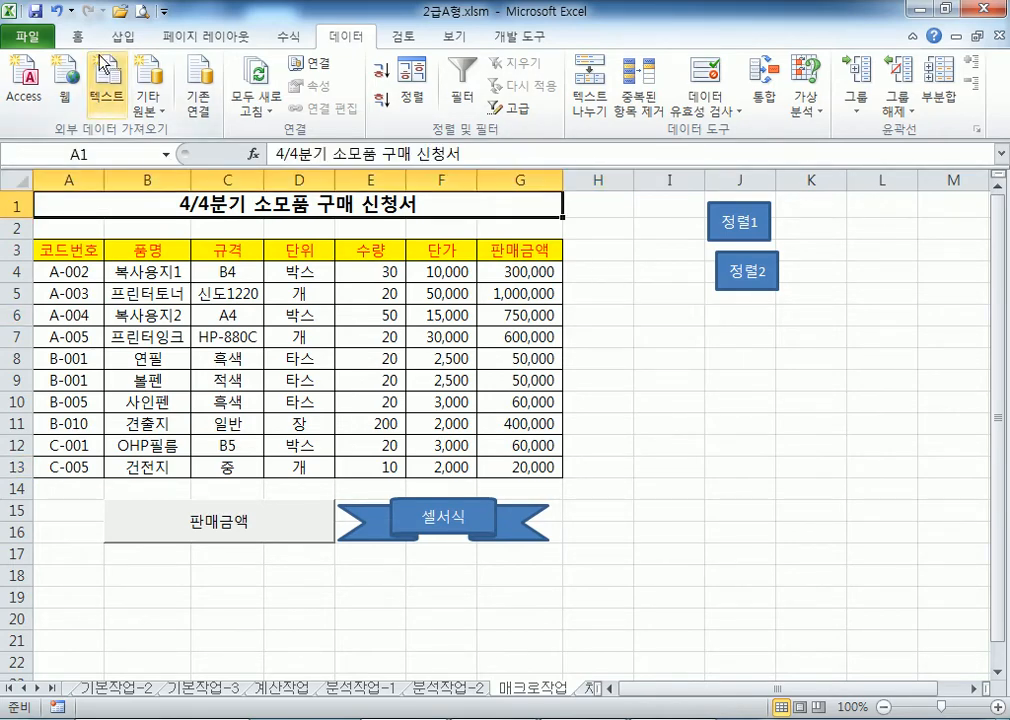
pyautogui.click(505, 36)
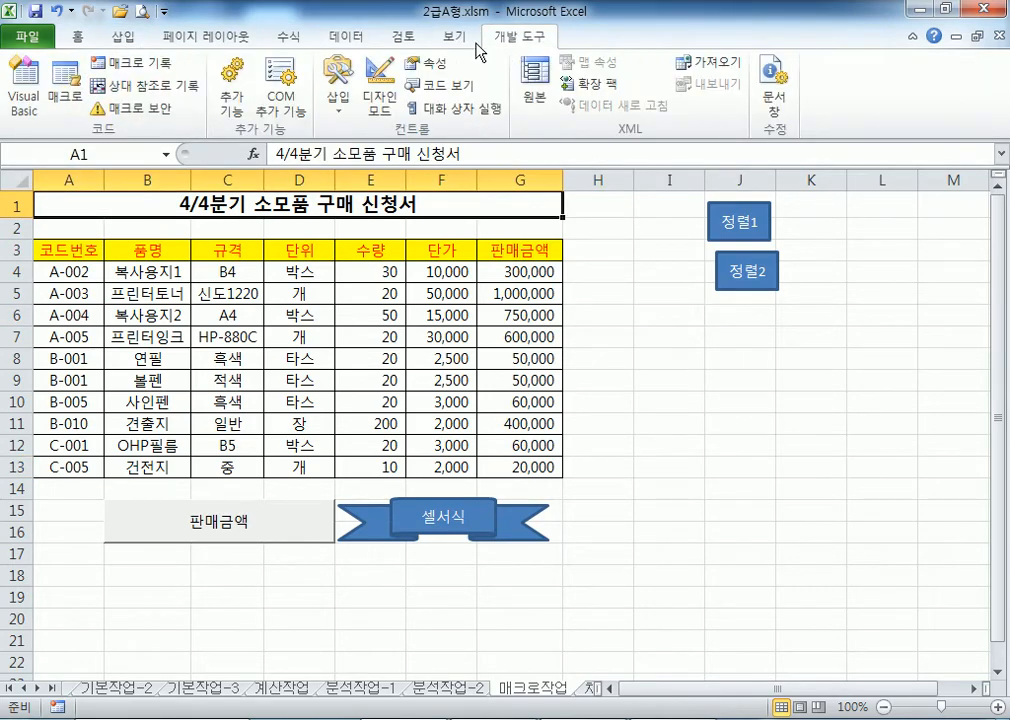
pyautogui.click(118, 62)
pyautogui.write('ㅈ')
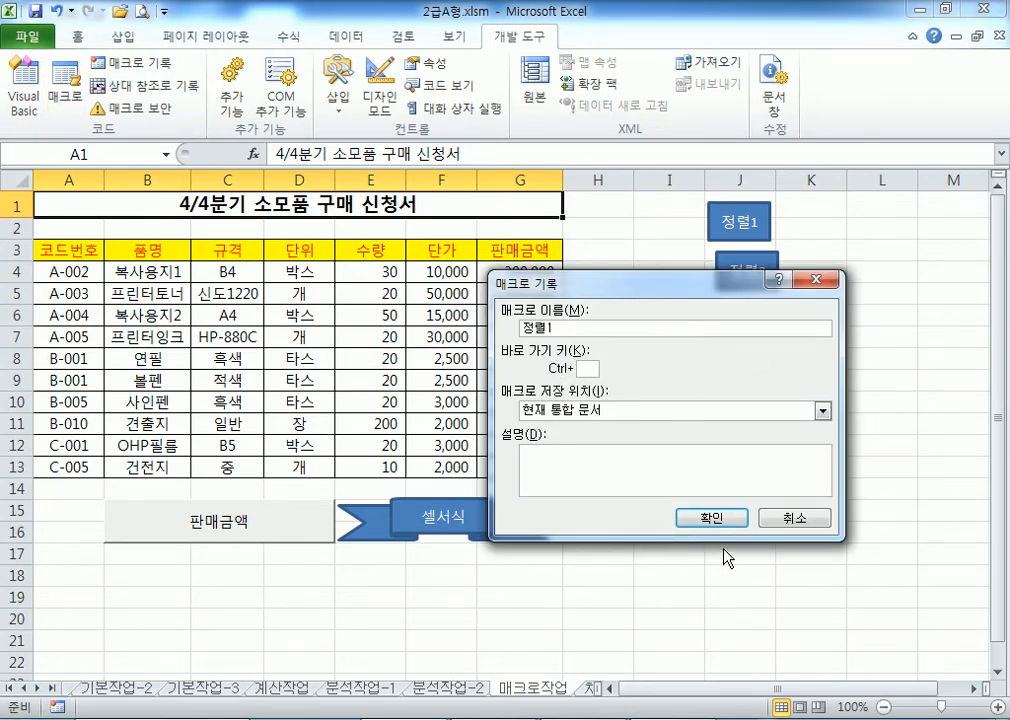
pyautogui.write('렬1')
pyautogui.click(740, 522)
# - Open the custom sort for A3:G13 and set the first level to 판매금액 in descending order (내림차순)
pyautogui.moveTo(72, 250); pyautogui.dragTo(507, 467)
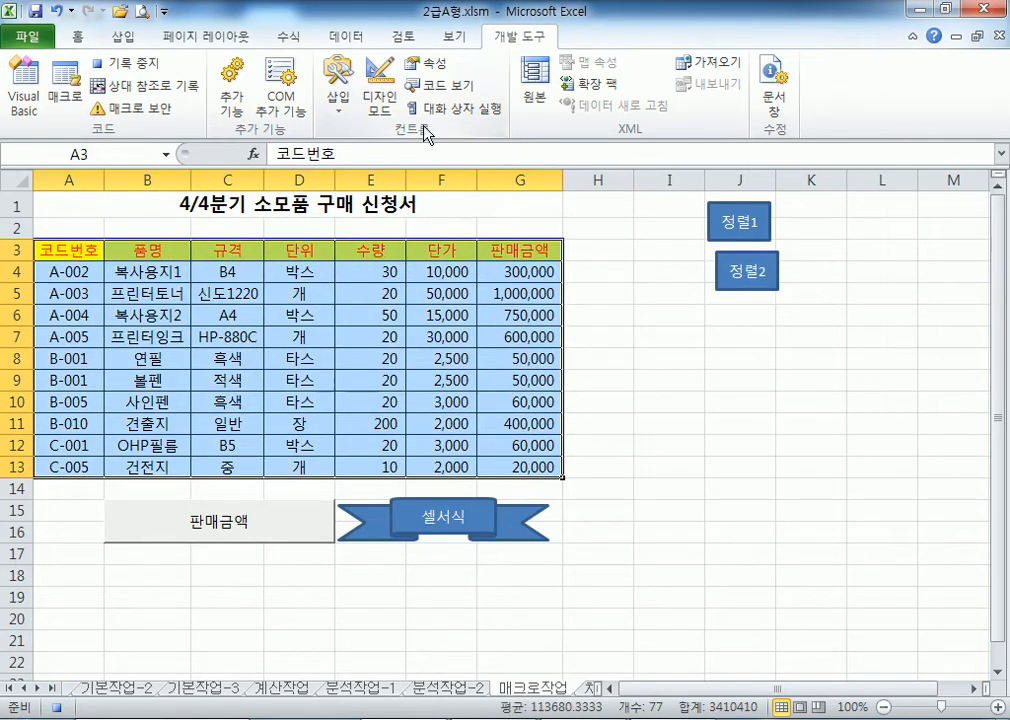
pyautogui.click(345, 37)
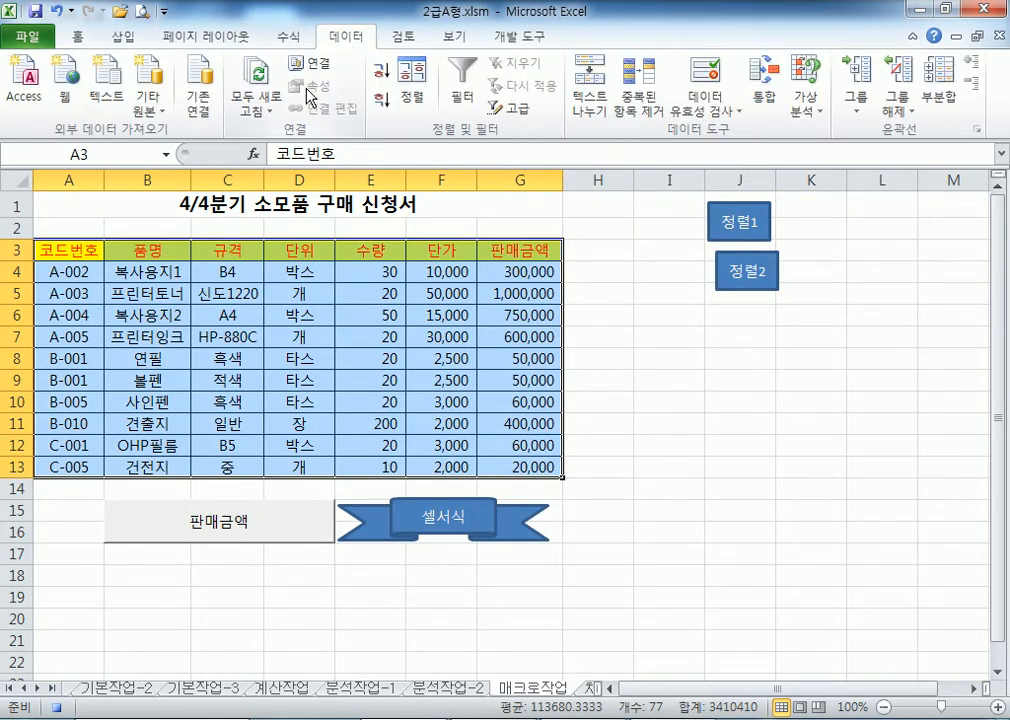
pyautogui.click(413, 95)
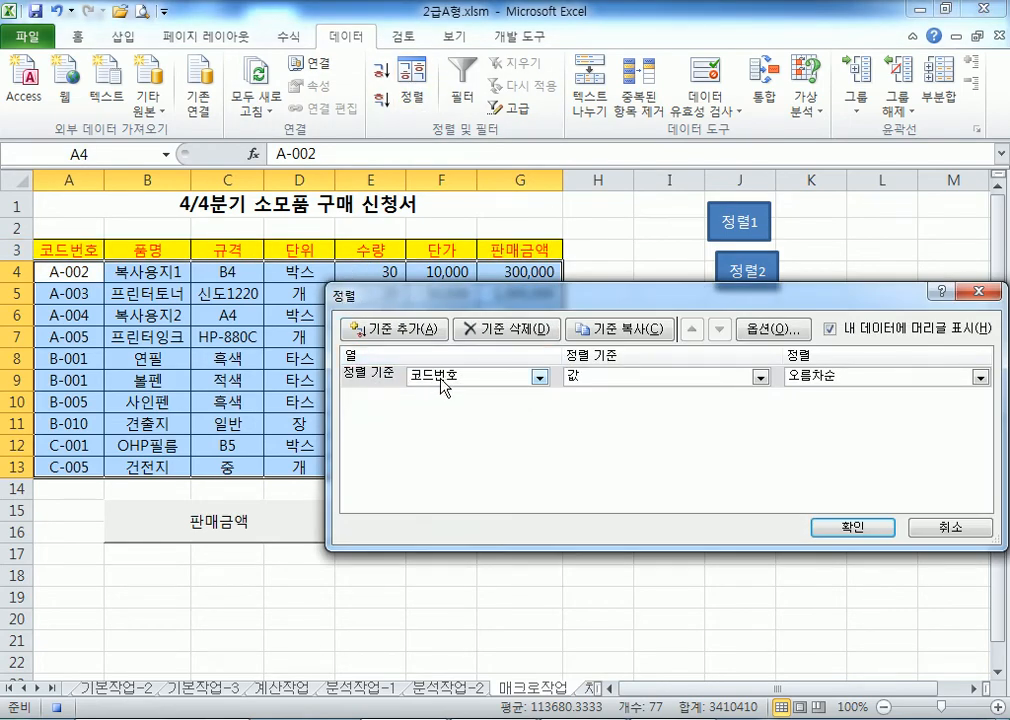
pyautogui.click(539, 377)
pyautogui.click(496, 477)
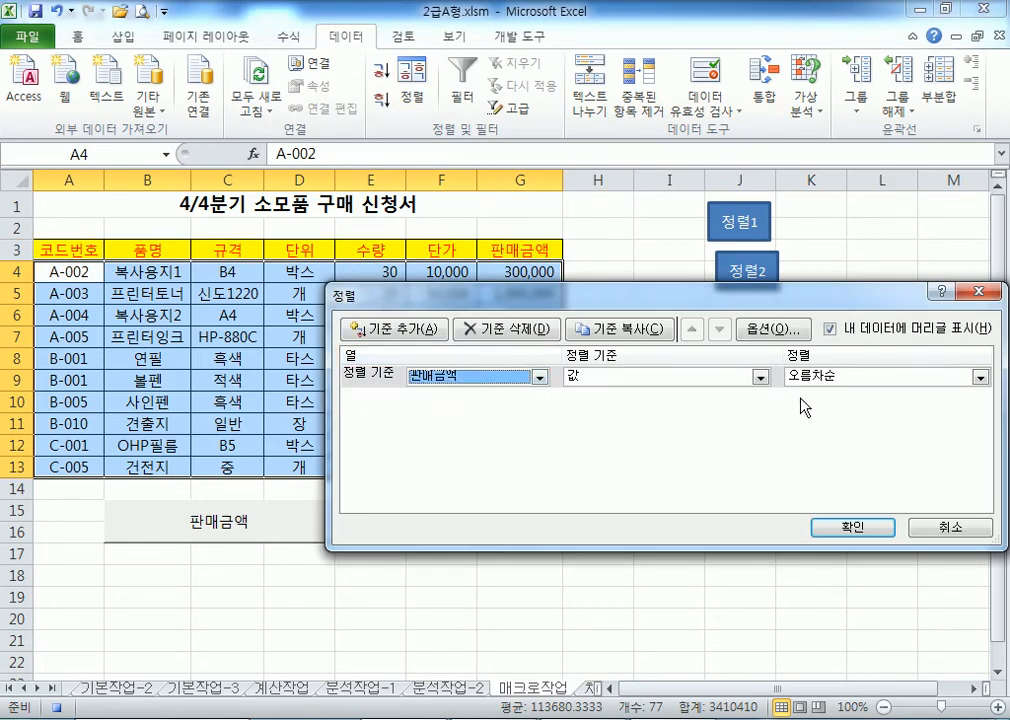
pyautogui.click(838, 383)
pyautogui.click(812, 408)
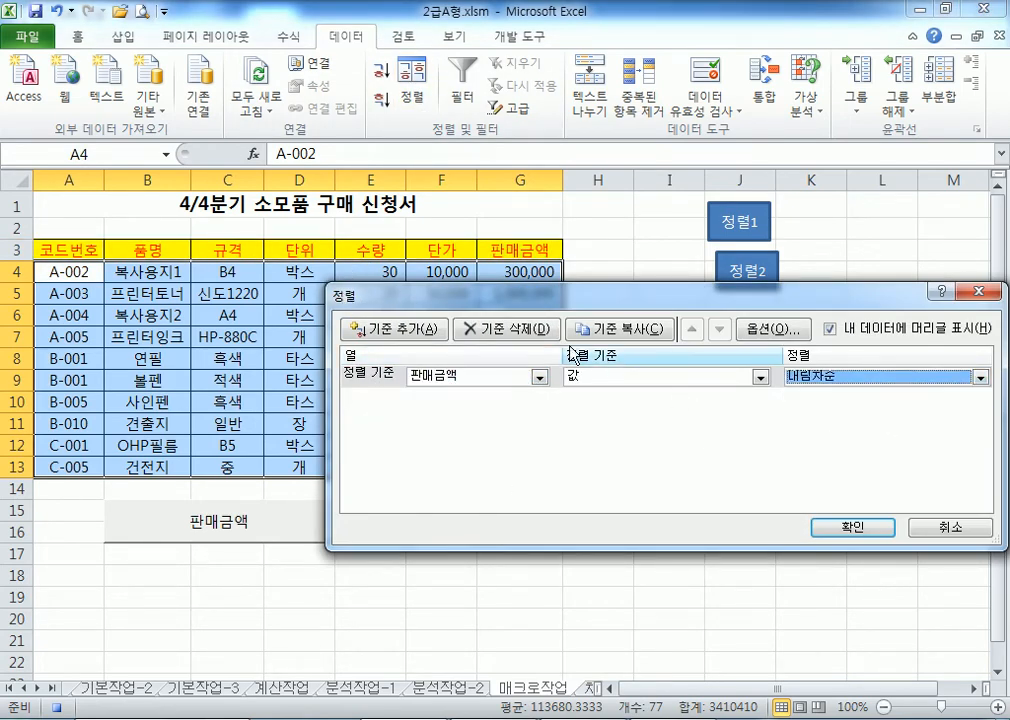
# - Add 단가 as the second sort level, in descending order (내림차순)
pyautogui.click(415, 330)
pyautogui.click(539, 398)
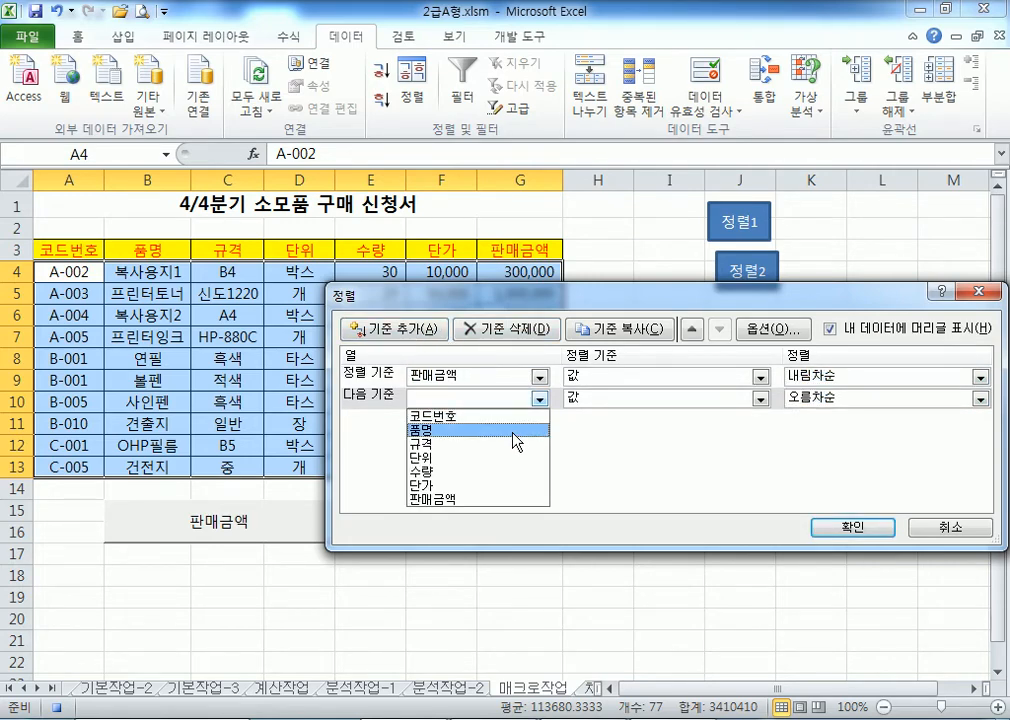
pyautogui.click(495, 488)
pyautogui.click(815, 398)
pyautogui.click(812, 430)
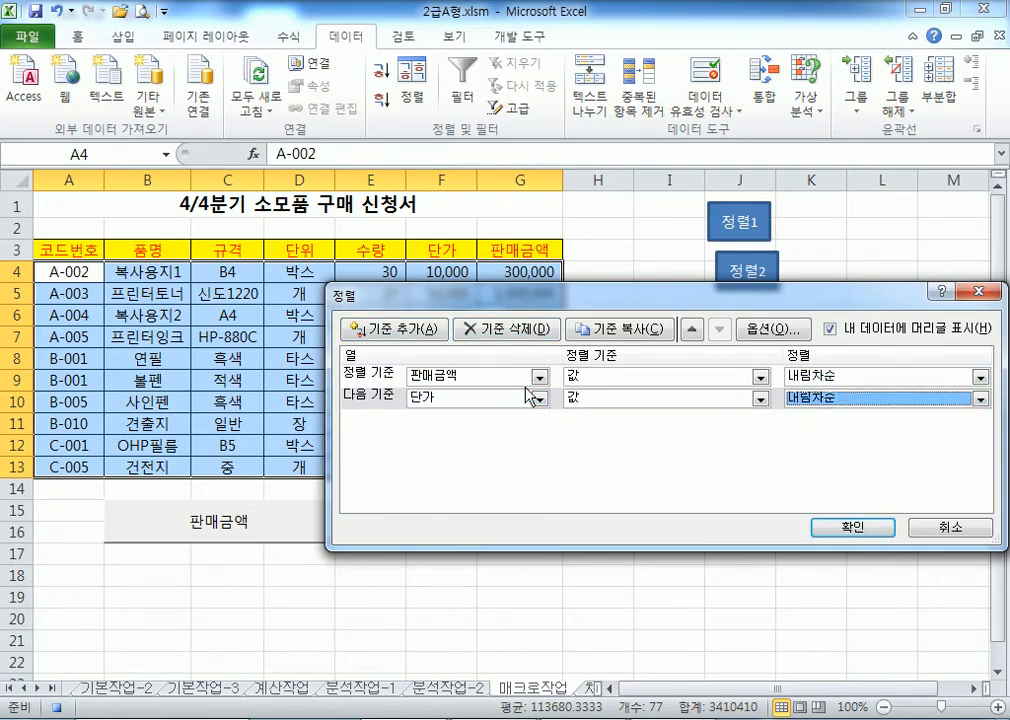
# - Add 코드번호 in ascending order (오름차순) as the third level, apply the sort, and select cell A1
pyautogui.click(380, 329)
pyautogui.click(539, 420)
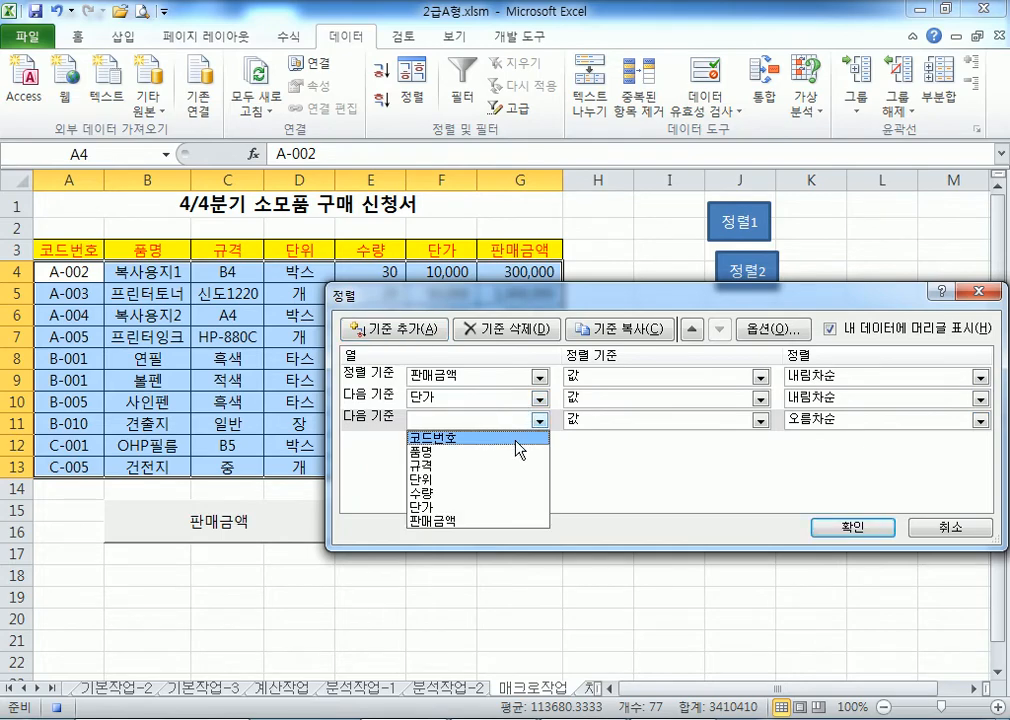
pyautogui.click(518, 379)
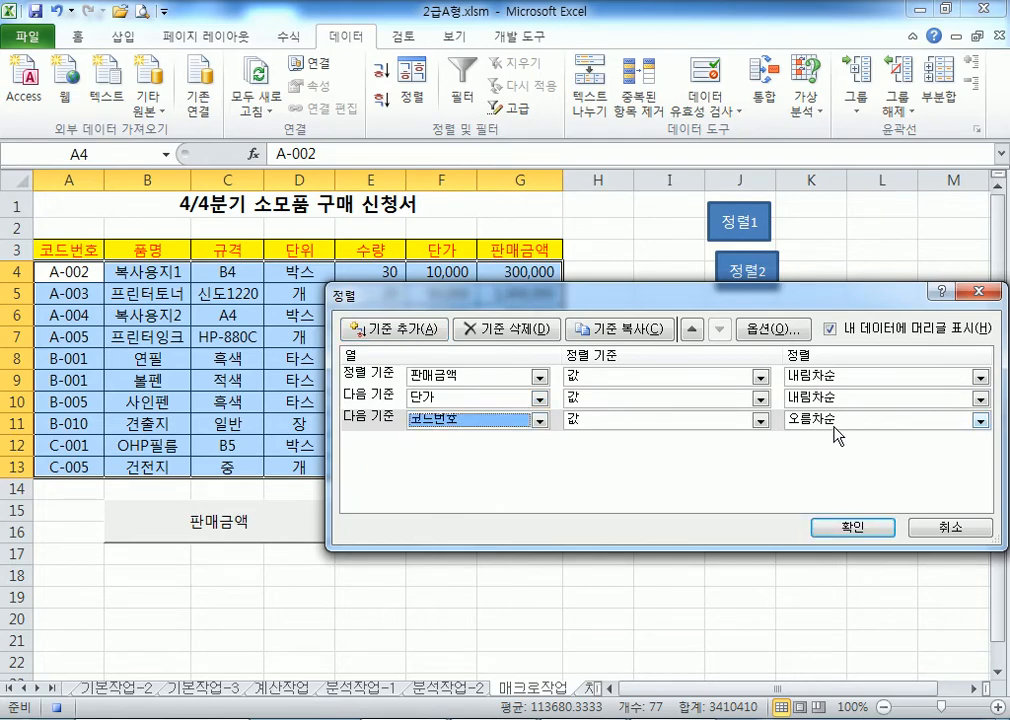
pyautogui.click(847, 528)
pyautogui.click(73, 208)
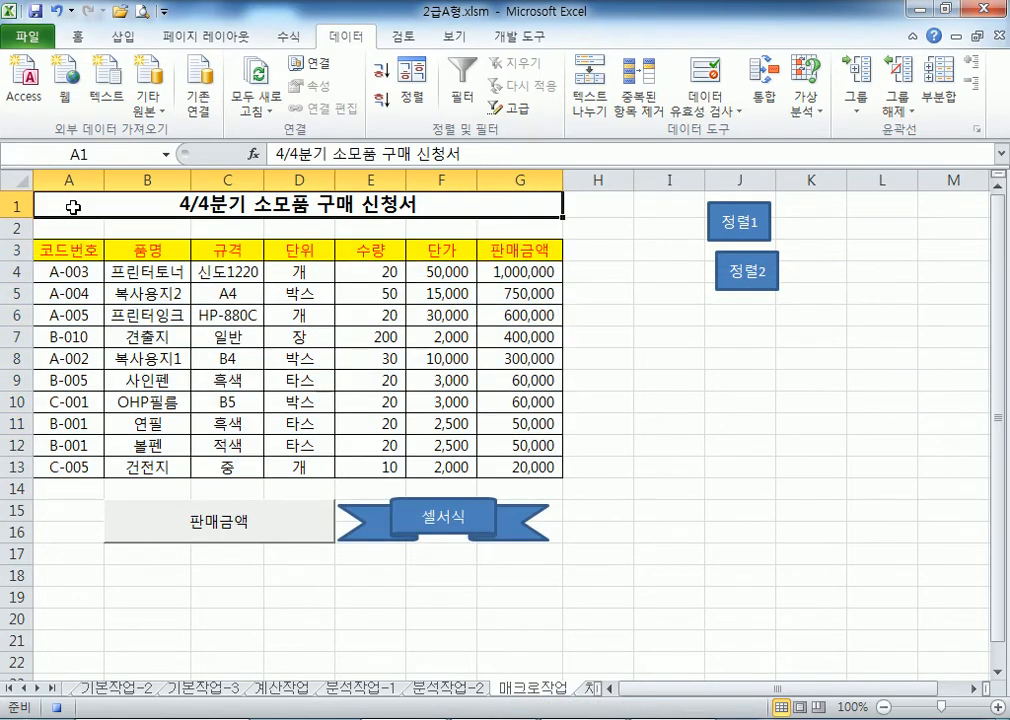
# - Stop recording 정렬1 and start recording a macro named 정렬2 in the current workbook (현재 통합 문서)
pyautogui.click(522, 37)
pyautogui.click(118, 62)
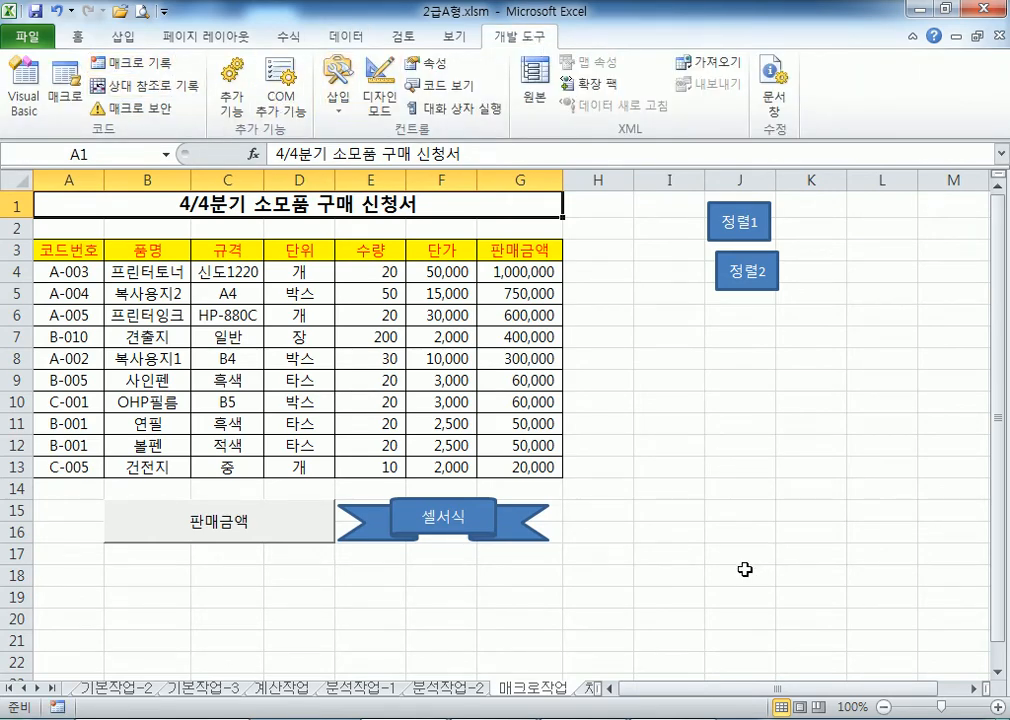
pyautogui.click(167, 70)
pyautogui.write('정렬2')
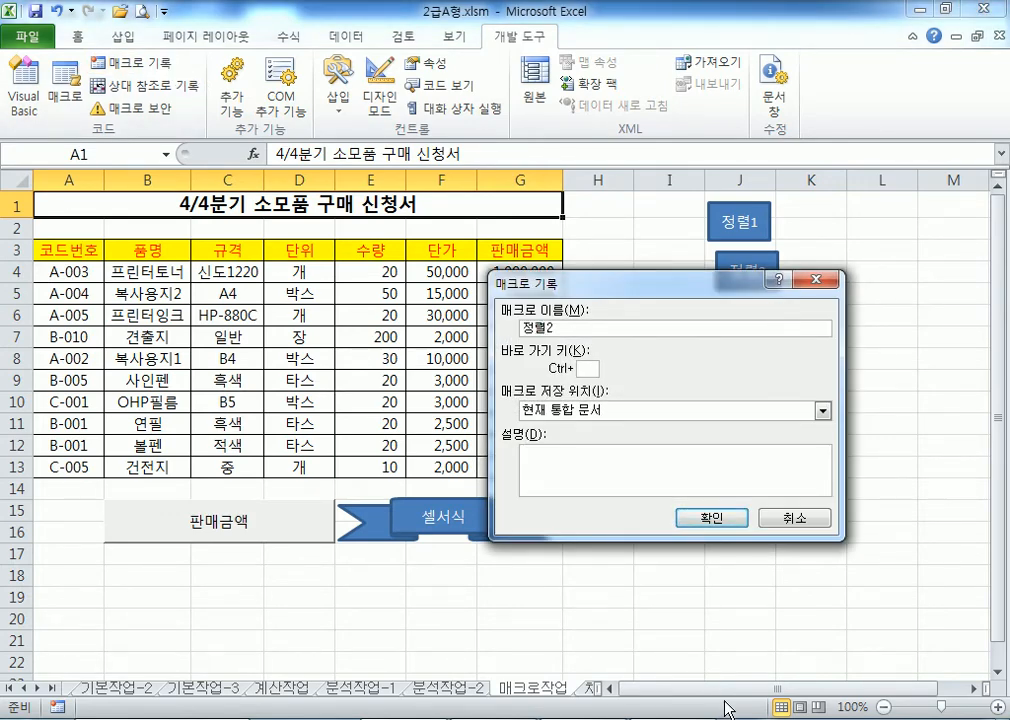
pyautogui.click(711, 518)
# - Open the custom sort for A3:G13 and delete the existing 판매금액, 단가 and 코드번호 sort levels
pyautogui.moveTo(58, 252); pyautogui.dragTo(500, 467)
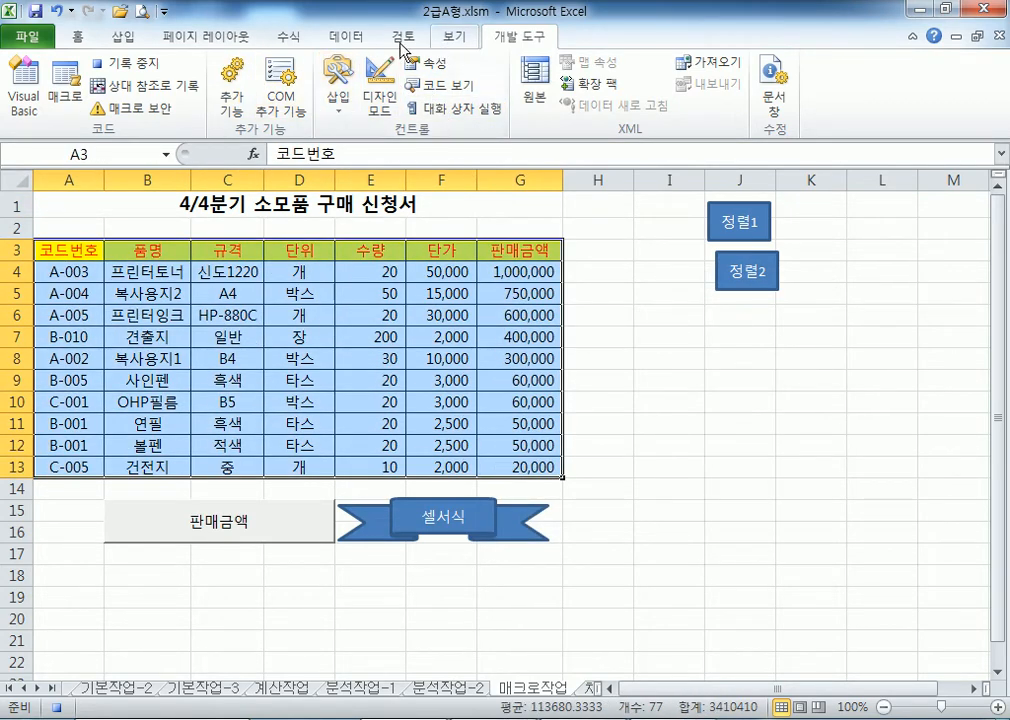
pyautogui.click(347, 37)
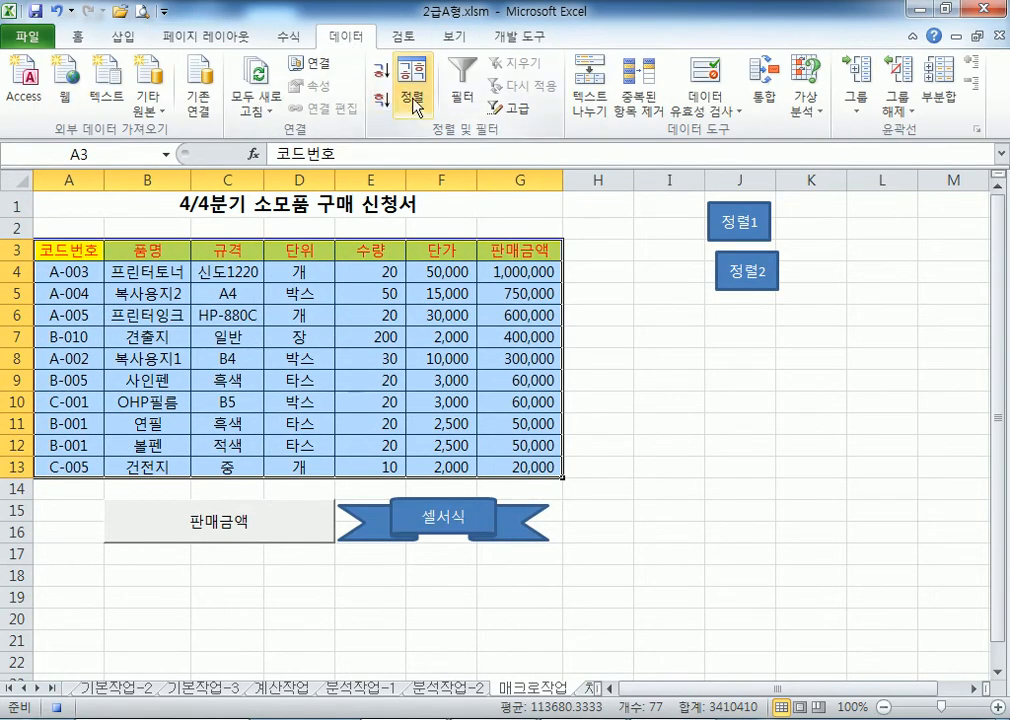
pyautogui.click(410, 100)
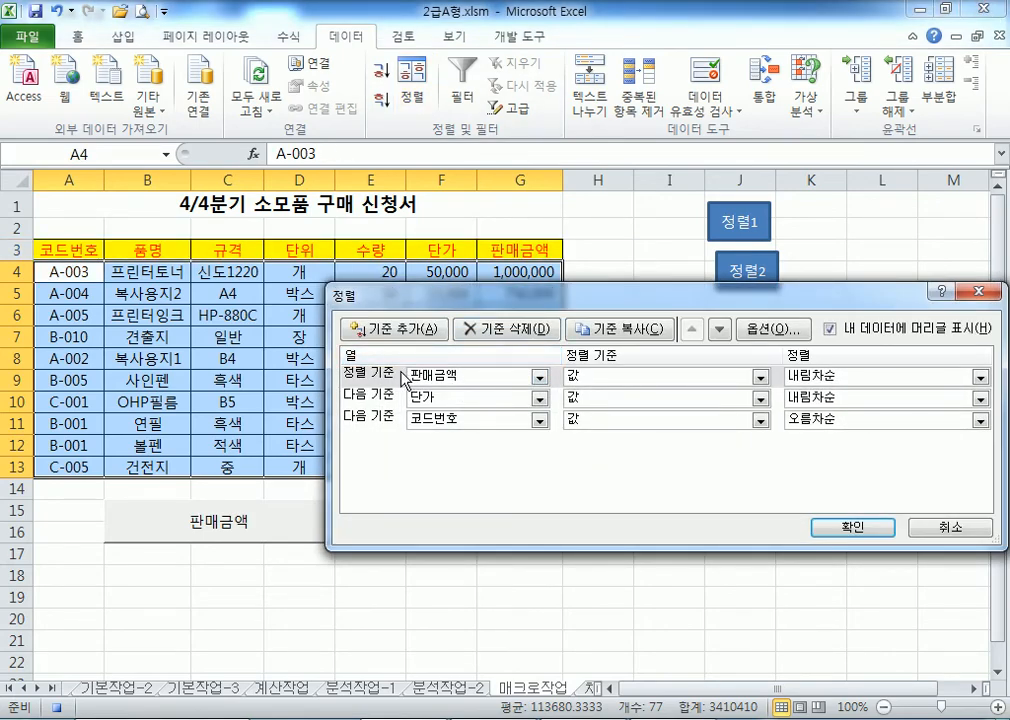
pyautogui.click(470, 329)
pyautogui.click(470, 329)
pyautogui.click(470, 329)
# - Add 코드번호 in ascending order (오름차순) as the only sort level, apply the sort, and select cell A1
pyautogui.click(412, 334)
pyautogui.click(539, 377)
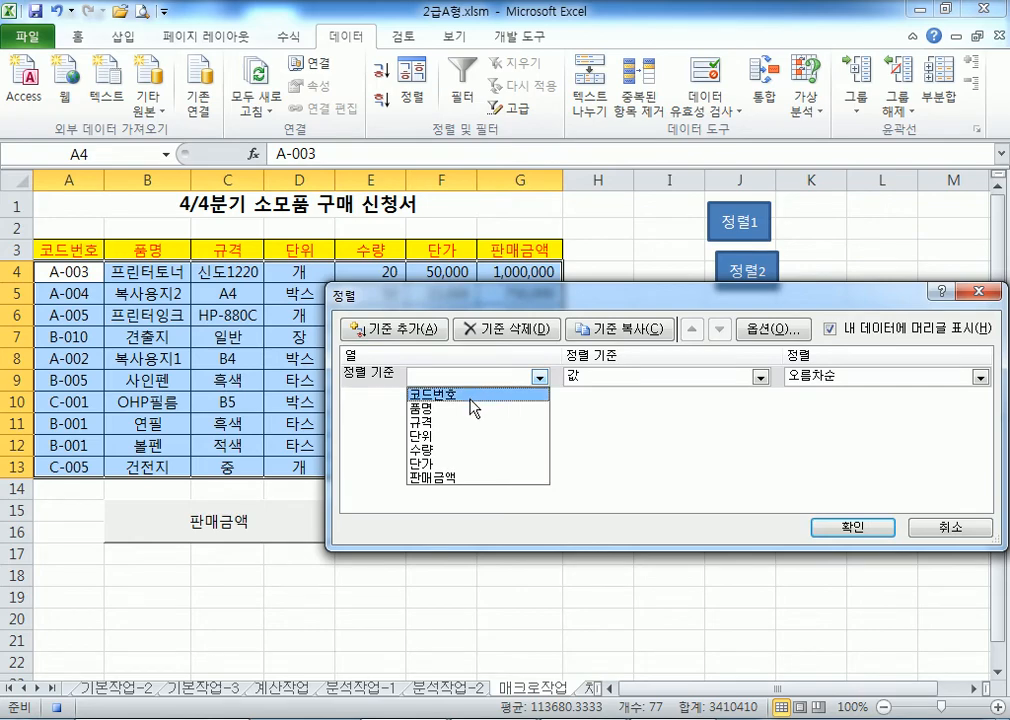
pyautogui.click(474, 395)
pyautogui.click(852, 527)
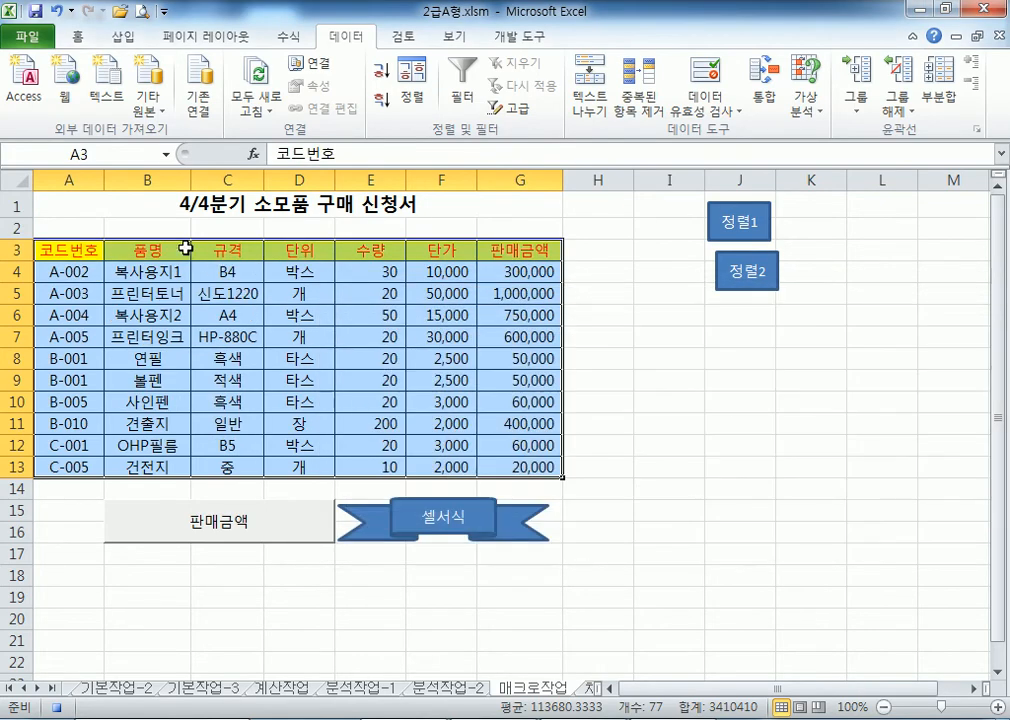
pyautogui.click(77, 204)
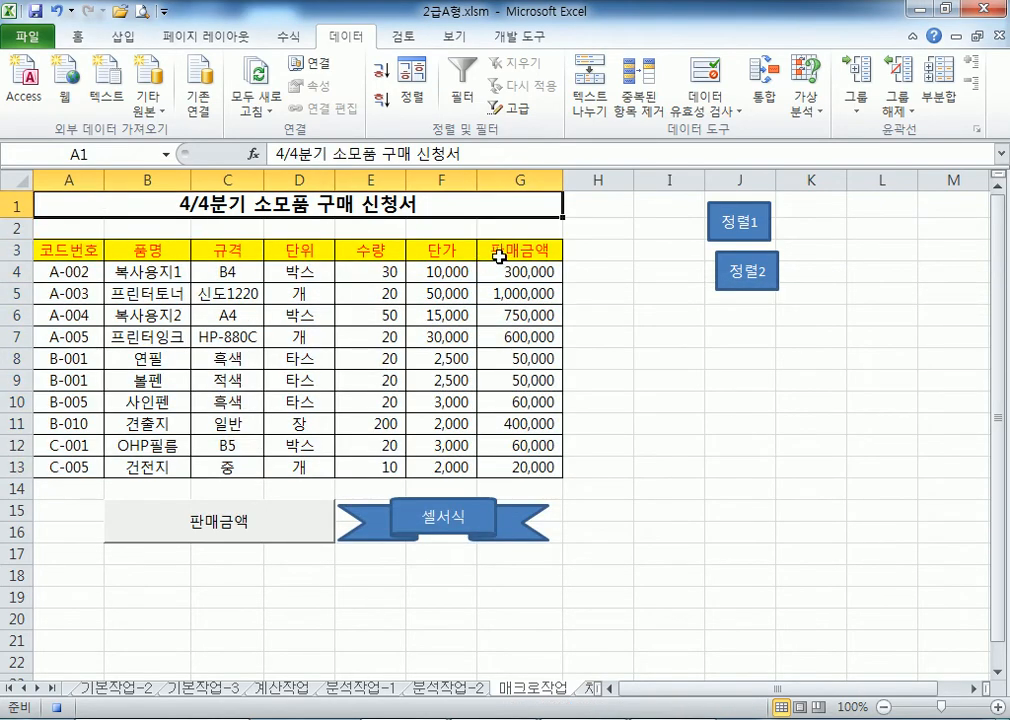
# - Stop recording 정렬2 and check the workbook's macro list for 정렬1 and 정렬2
pyautogui.click(522, 36)
pyautogui.click(120, 64)
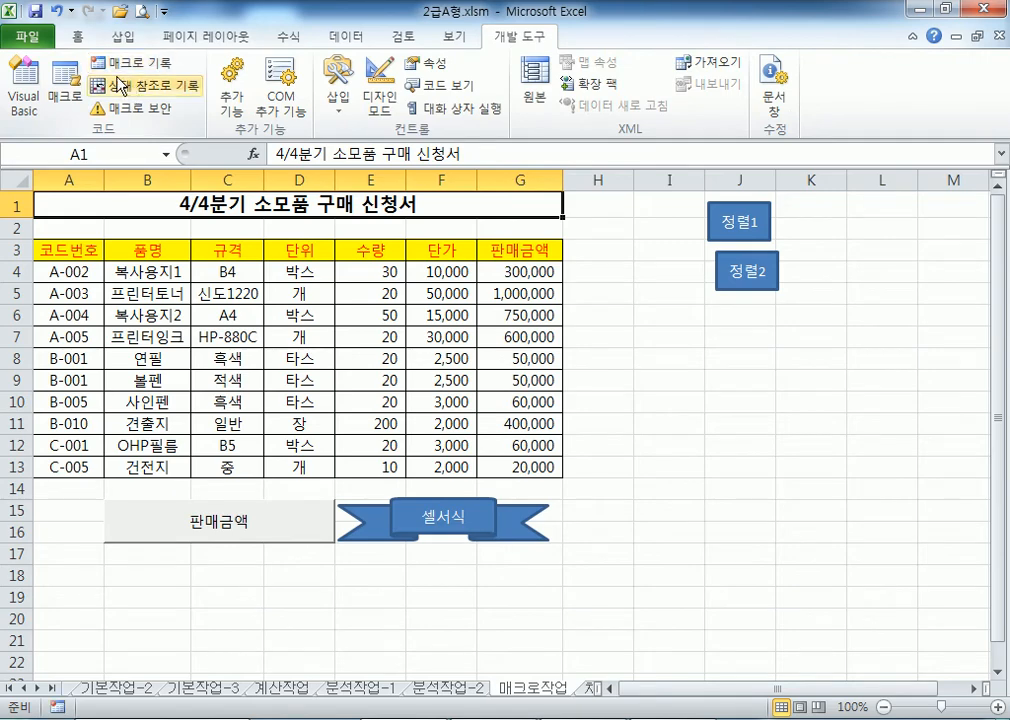
pyautogui.click(65, 80)
pyautogui.click(465, 335)
pyautogui.click(466, 325)
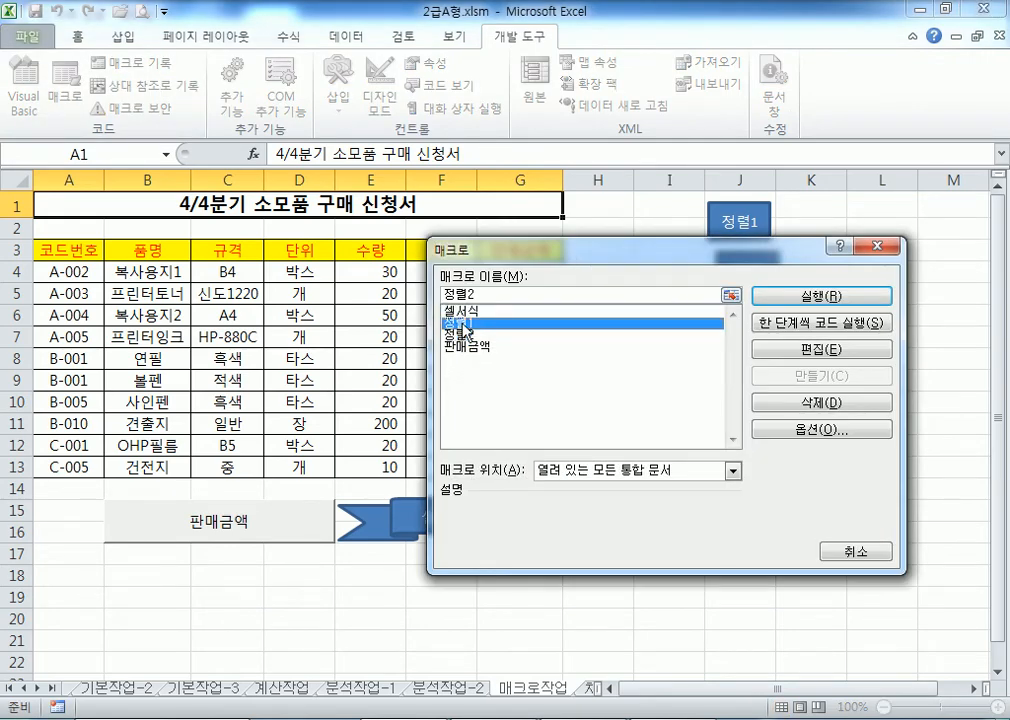
pyautogui.click(845, 551)
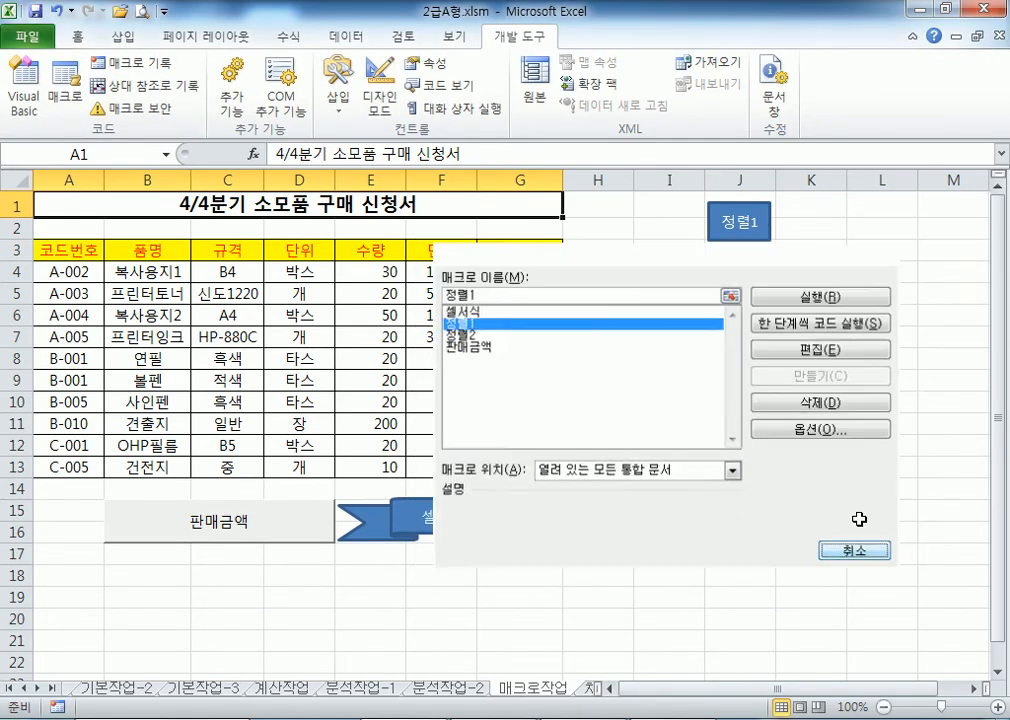
# - Assign the 정렬1 macro to the 정렬1 rectangle
pyautogui.rightClick(742, 222)
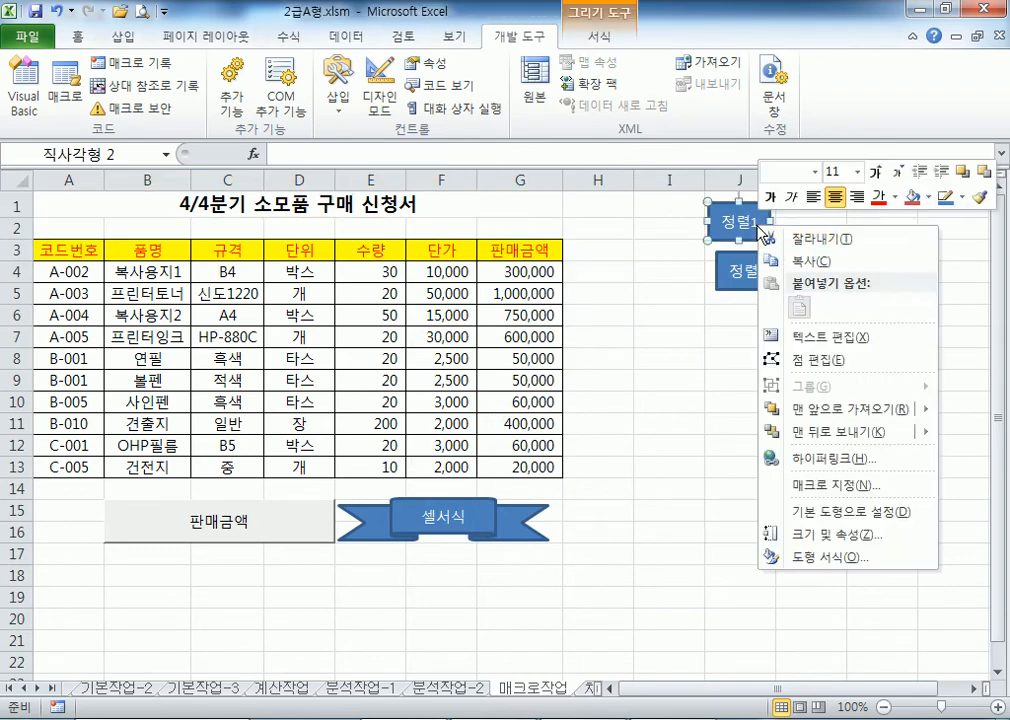
pyautogui.click(830, 486)
pyautogui.click(600, 390)
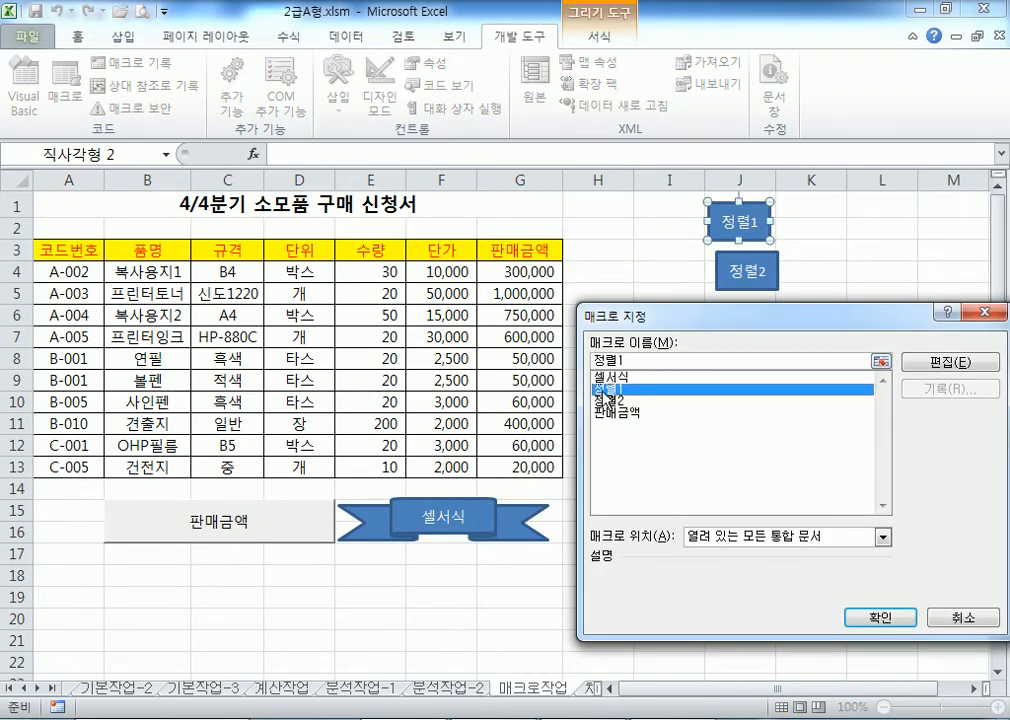
pyautogui.click(868, 612)
# - Assign the 정렬2 macro to the 정렬2 rectangle
pyautogui.rightClick(773, 284)
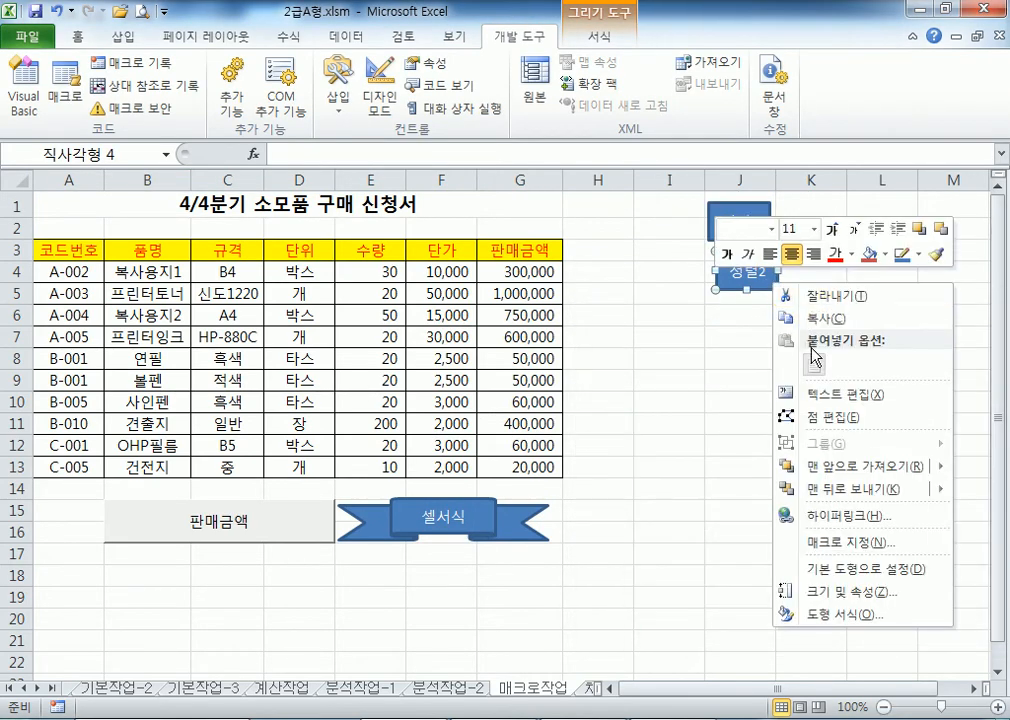
pyautogui.click(828, 543)
pyautogui.click(627, 466)
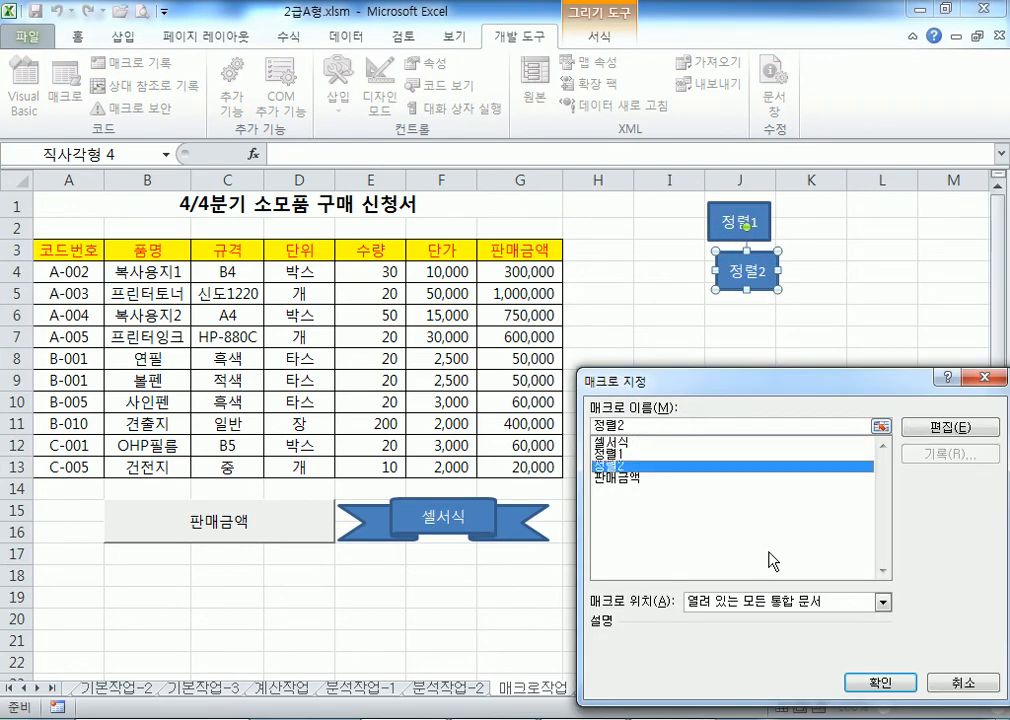
pyautogui.click(866, 683)
pyautogui.rightClick(781, 379)
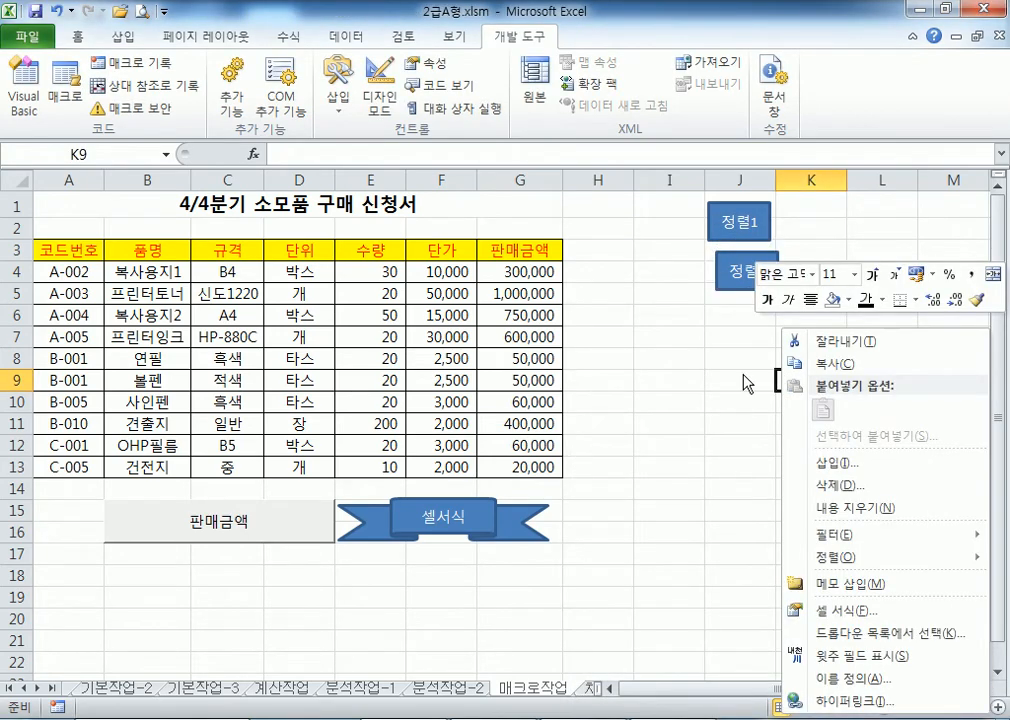
pyautogui.click(692, 376)
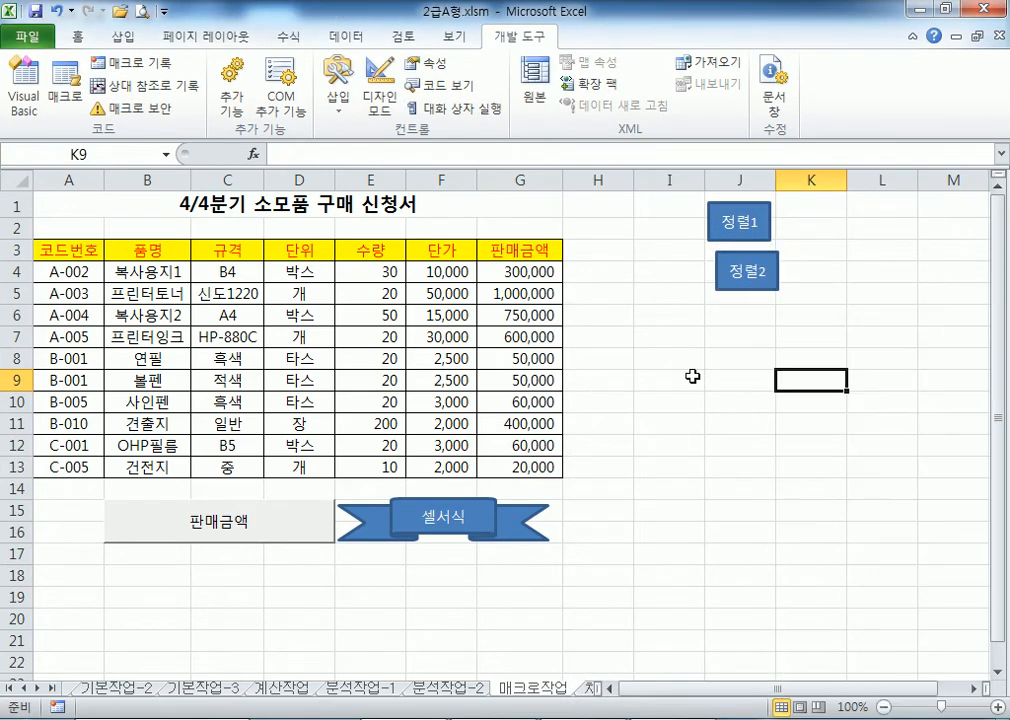
# - Test the 정렬1 and 정렬2 shapes by running their macros alternately, ending with 정렬1
pyautogui.click(752, 232)
pyautogui.click(748, 272)
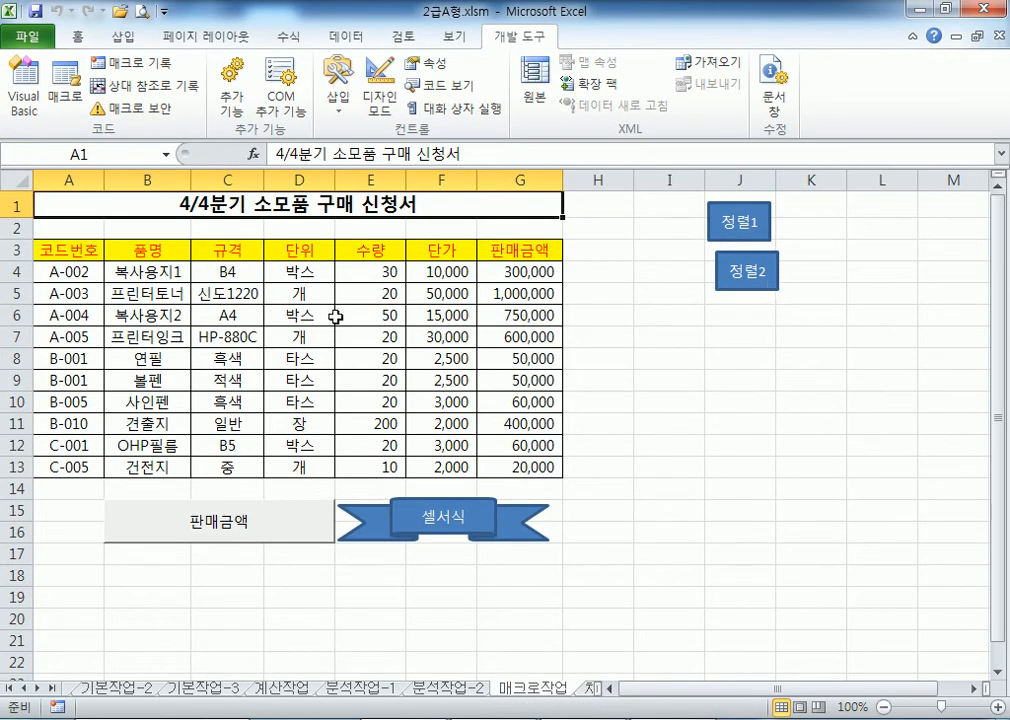
pyautogui.click(744, 222)
pyautogui.click(738, 272)
pyautogui.click(744, 234)
pyautogui.click(742, 271)
pyautogui.click(742, 220)
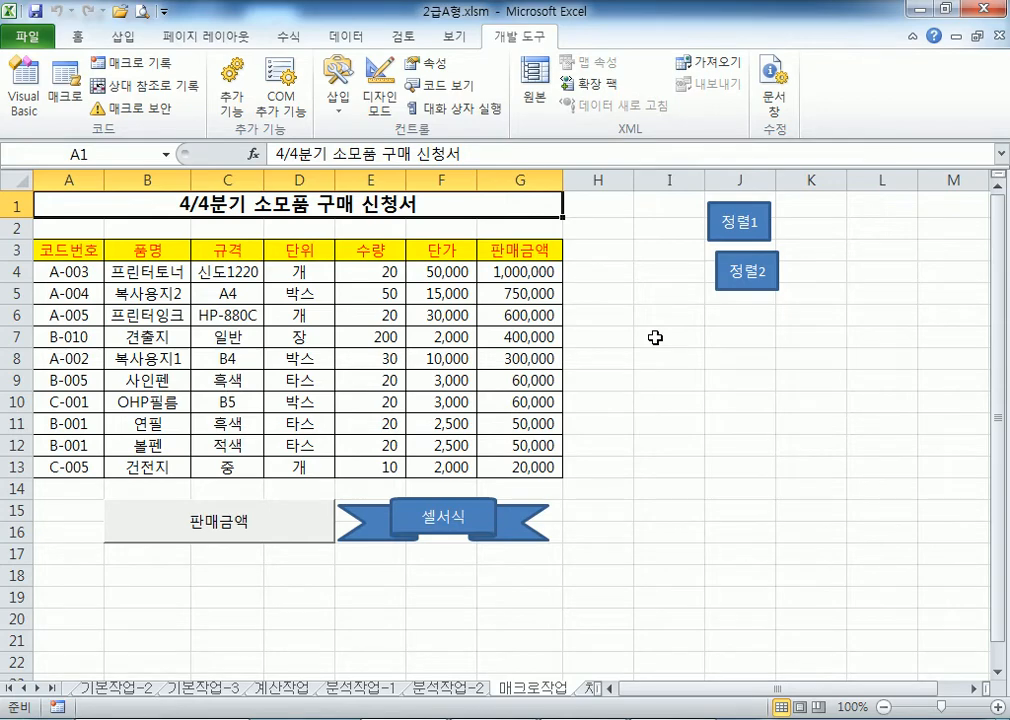
# - Test the 판매금액 button by clearing the 판매금액 values in G4:G13 and filling them again with its macro
pyautogui.click(316, 522)
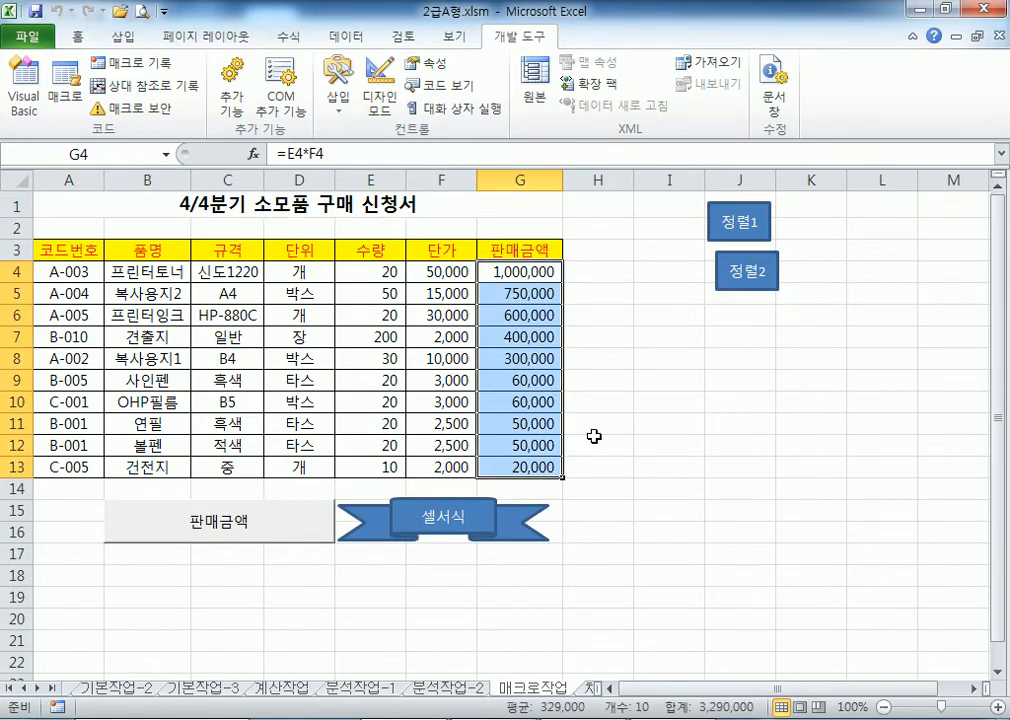
pyautogui.press('Delete')
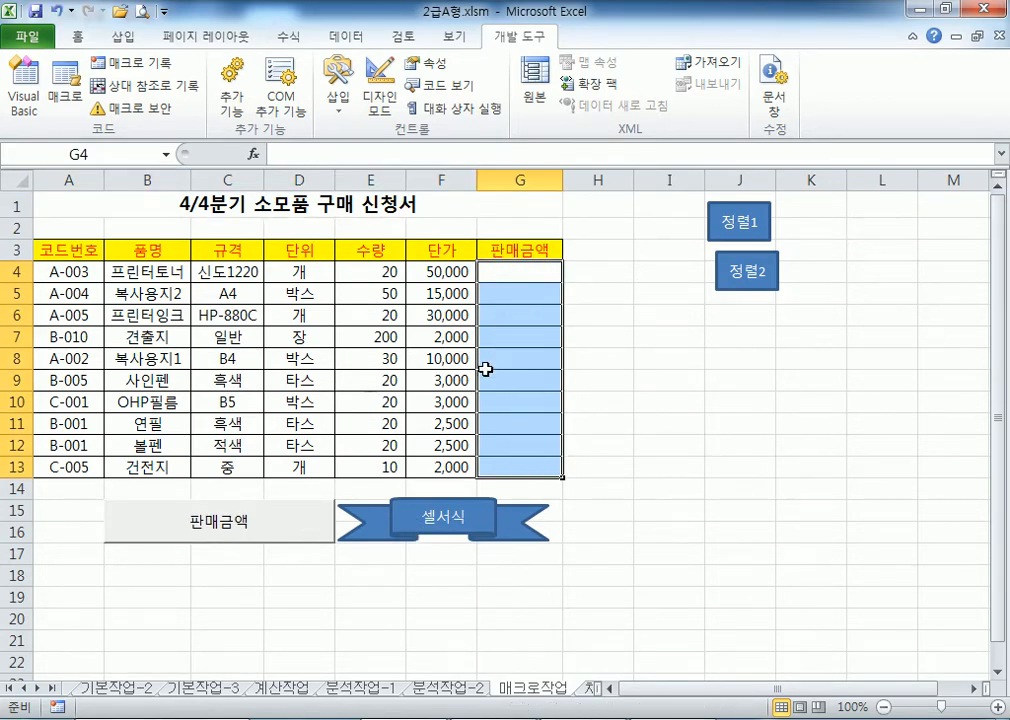
pyautogui.click(737, 493)
pyautogui.click(330, 521)
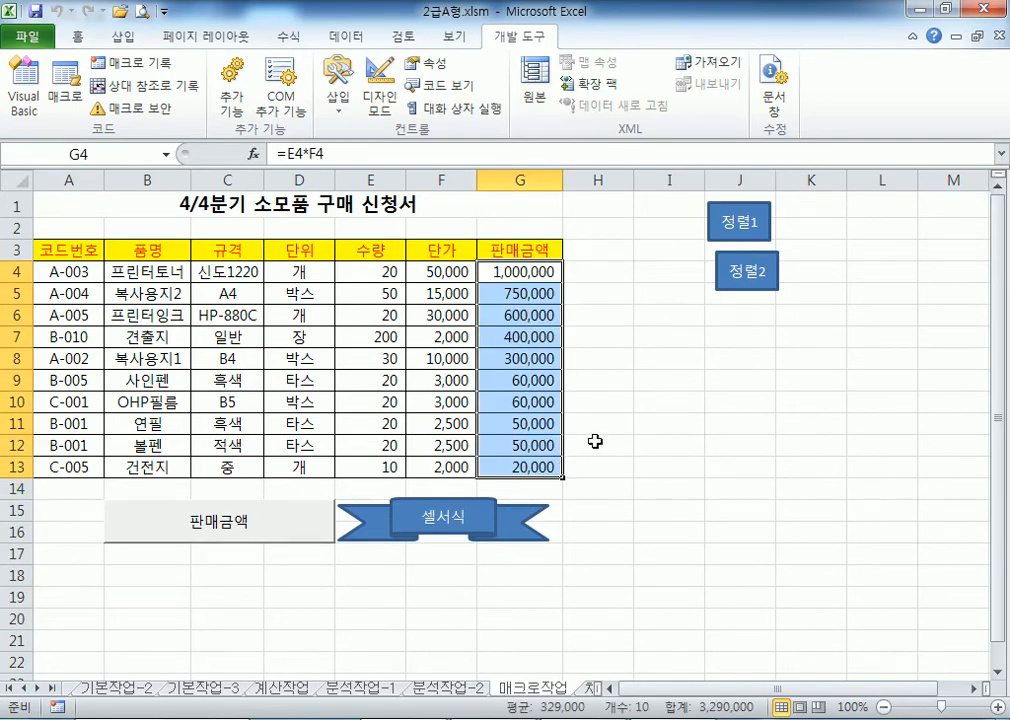
# - Test the 셀서식 shape by changing the fill and font colour of headers A3:G3 and restoring the formatting with its macro
pyautogui.click(513, 514)
pyautogui.moveTo(67, 249); pyautogui.dragTo(500, 250)
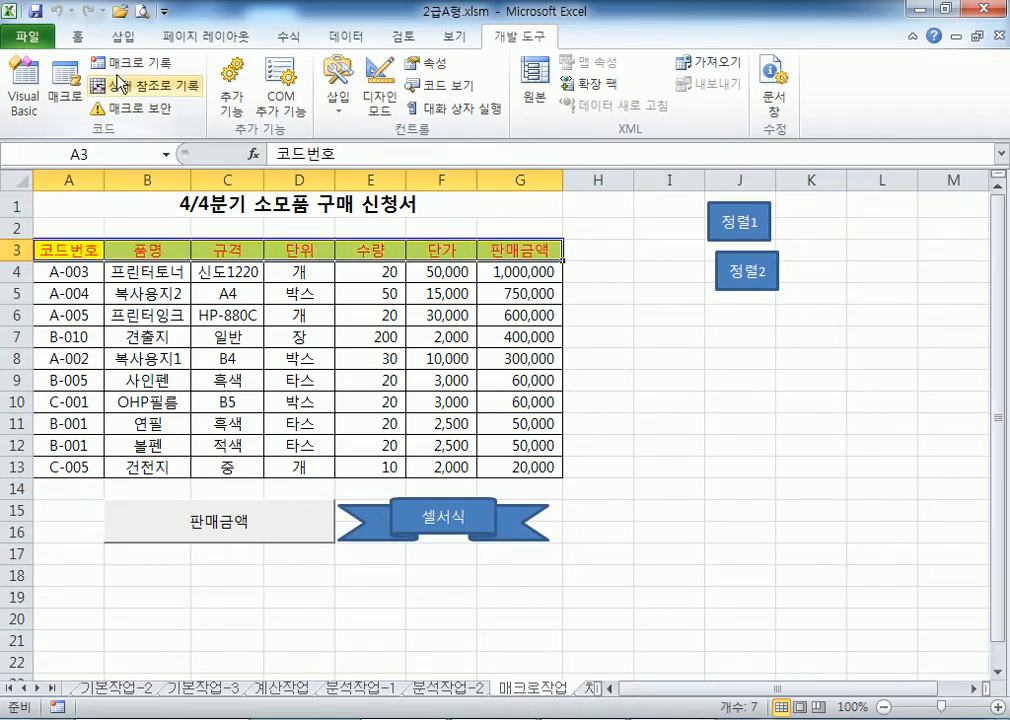
pyautogui.click(78, 37)
pyautogui.click(240, 105)
pyautogui.click(288, 102)
pyautogui.click(278, 124)
pyautogui.click(668, 489)
pyautogui.click(521, 510)
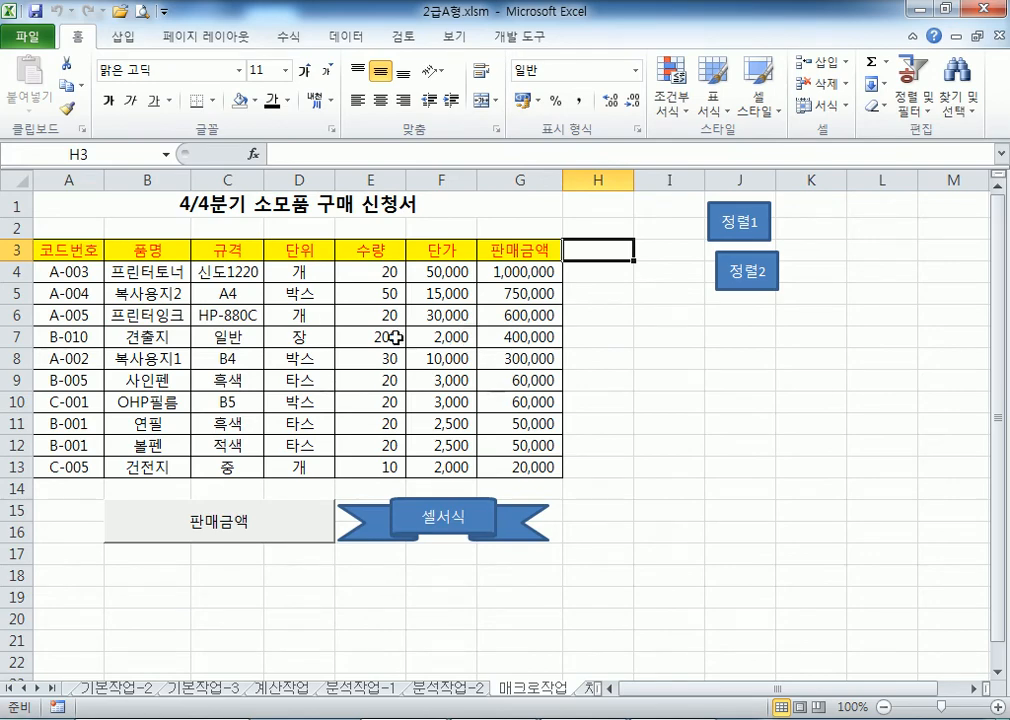
pyautogui.moveTo(670, 513); pyautogui.dragTo(670, 532)
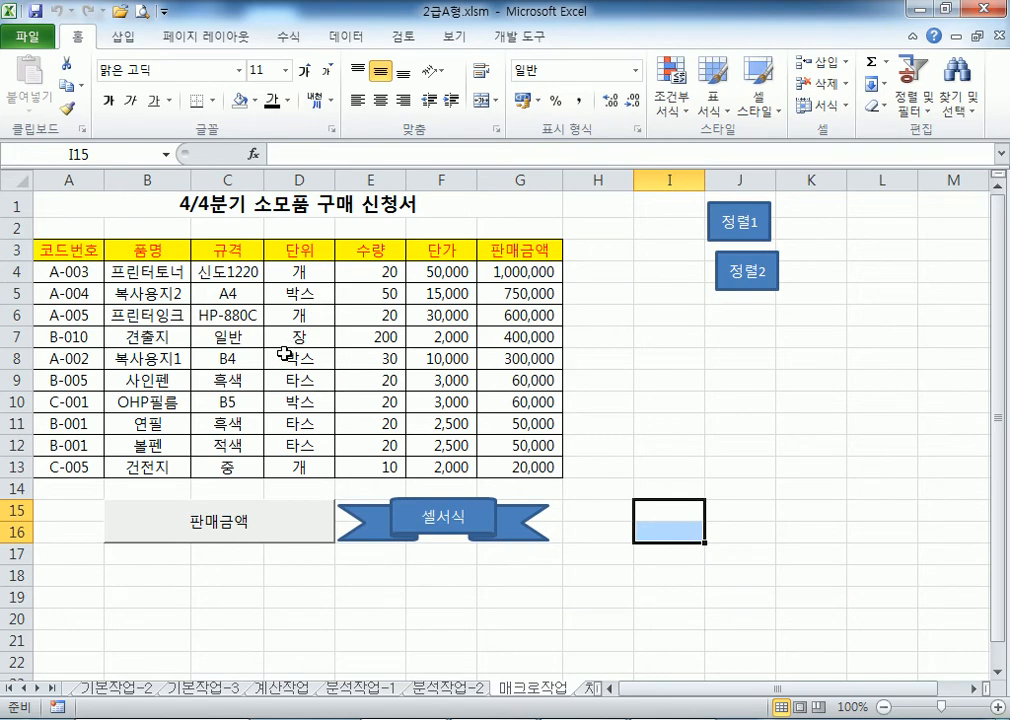
pyautogui.click(472, 528)
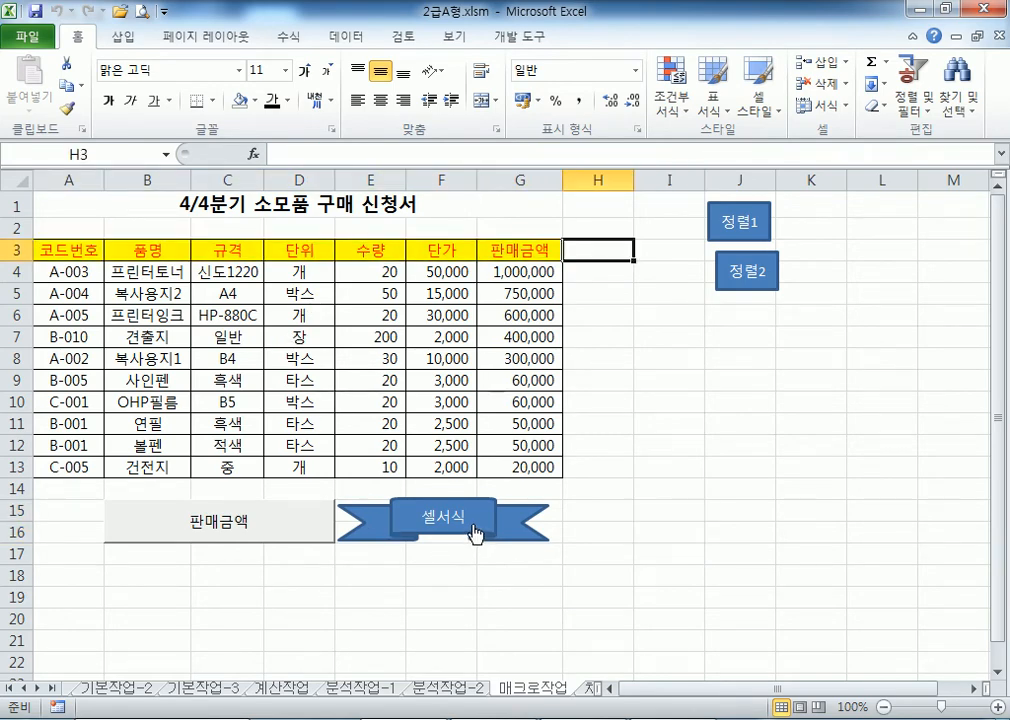
# - Start recording a macro named 서식삭제 in the current workbook (현재 통합 문서)
pyautogui.click(538, 37)
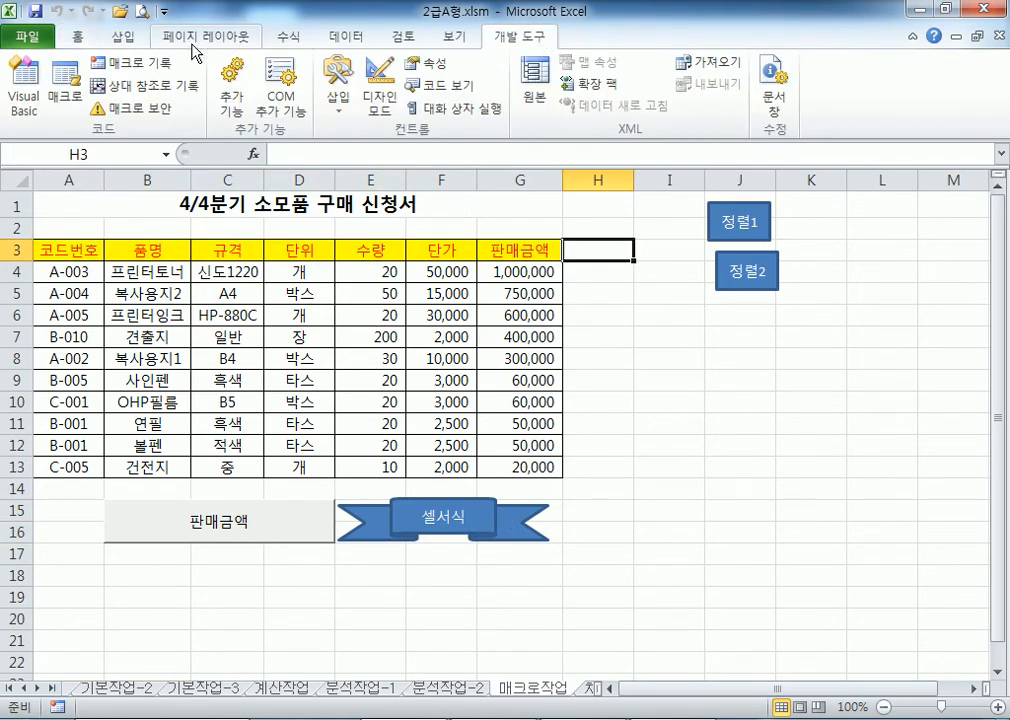
pyautogui.click(130, 62)
pyautogui.write('서식셀')
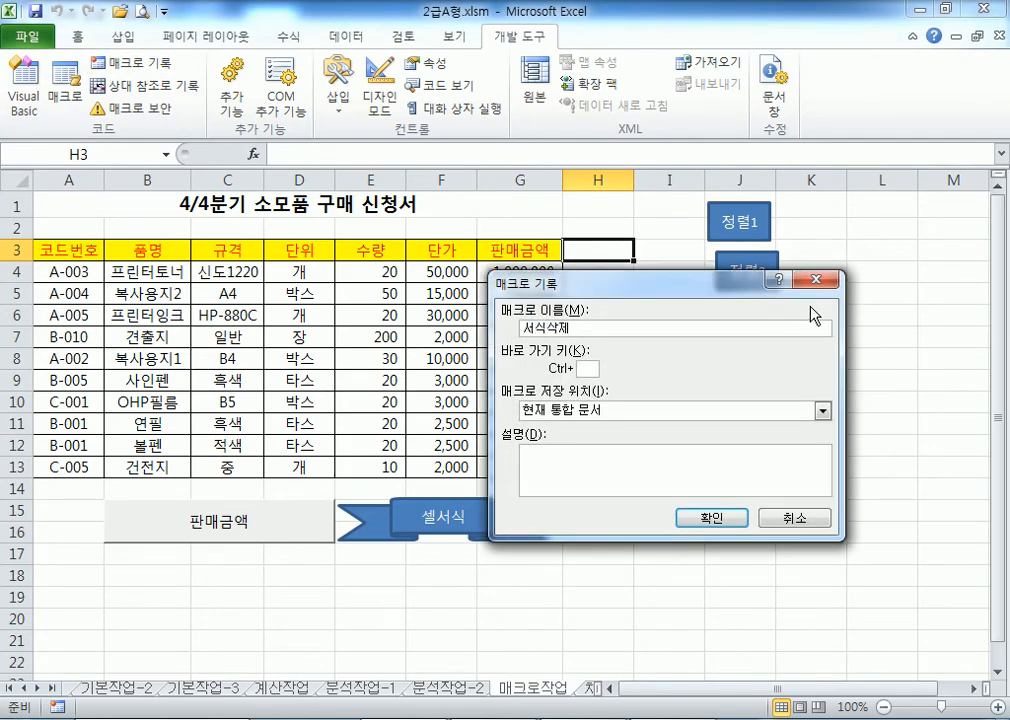
pyautogui.click(736, 522)
# - Remove the fill from headers A3:G3 and set their font colour to black, ending the macro recording with cell A1 selected
pyautogui.moveTo(50, 252); pyautogui.dragTo(515, 252)
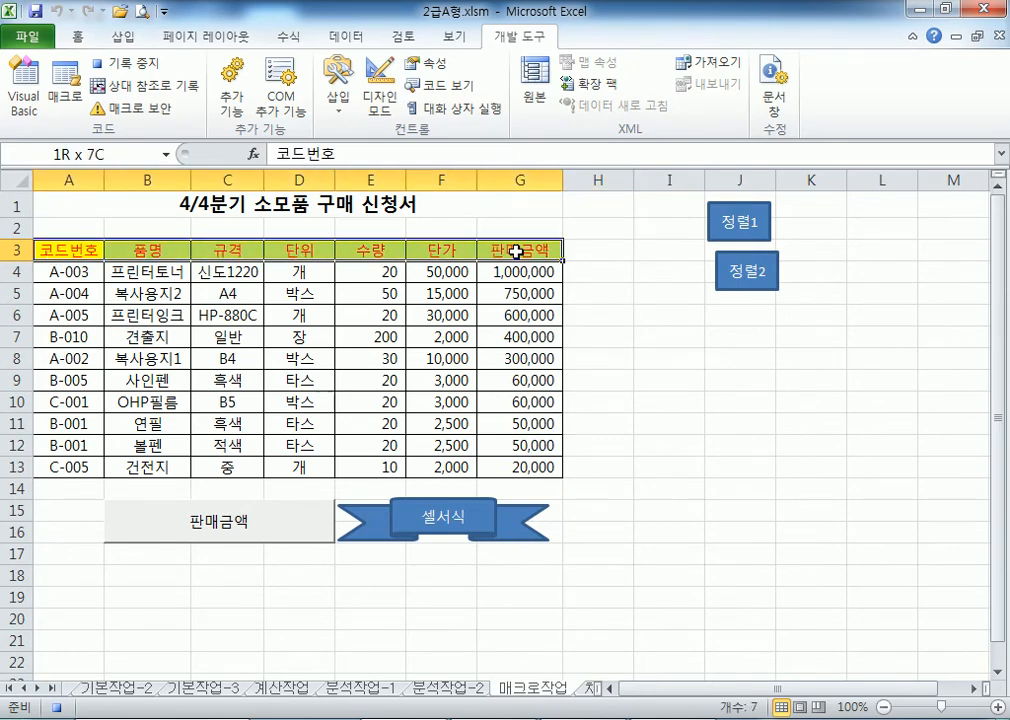
pyautogui.click(88, 37)
pyautogui.click(256, 100)
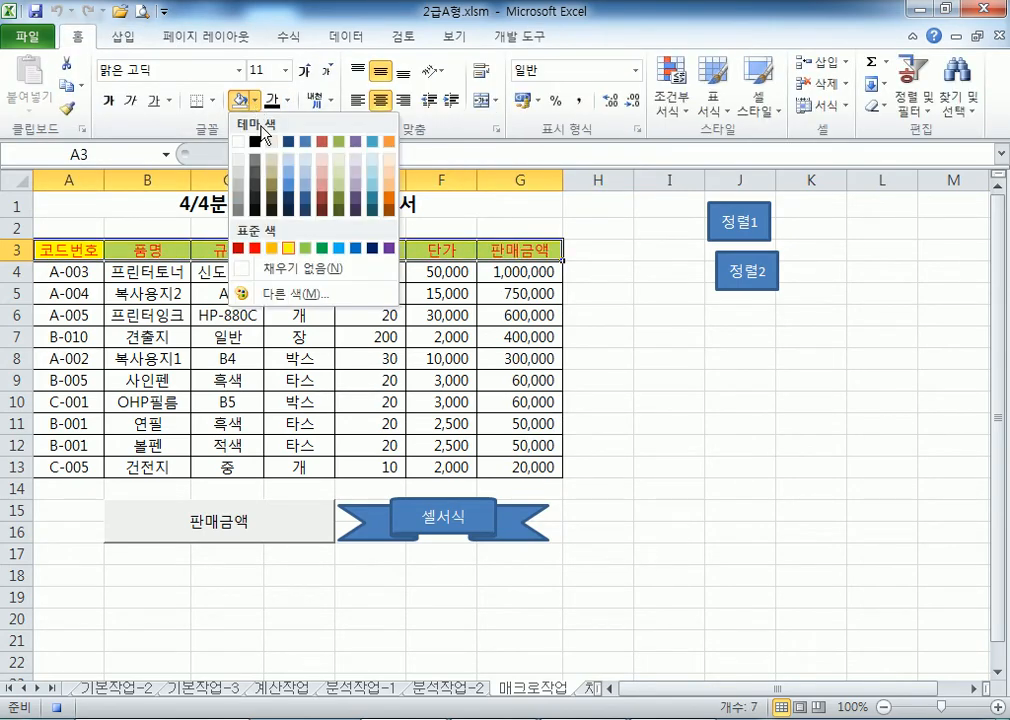
pyautogui.click(283, 268)
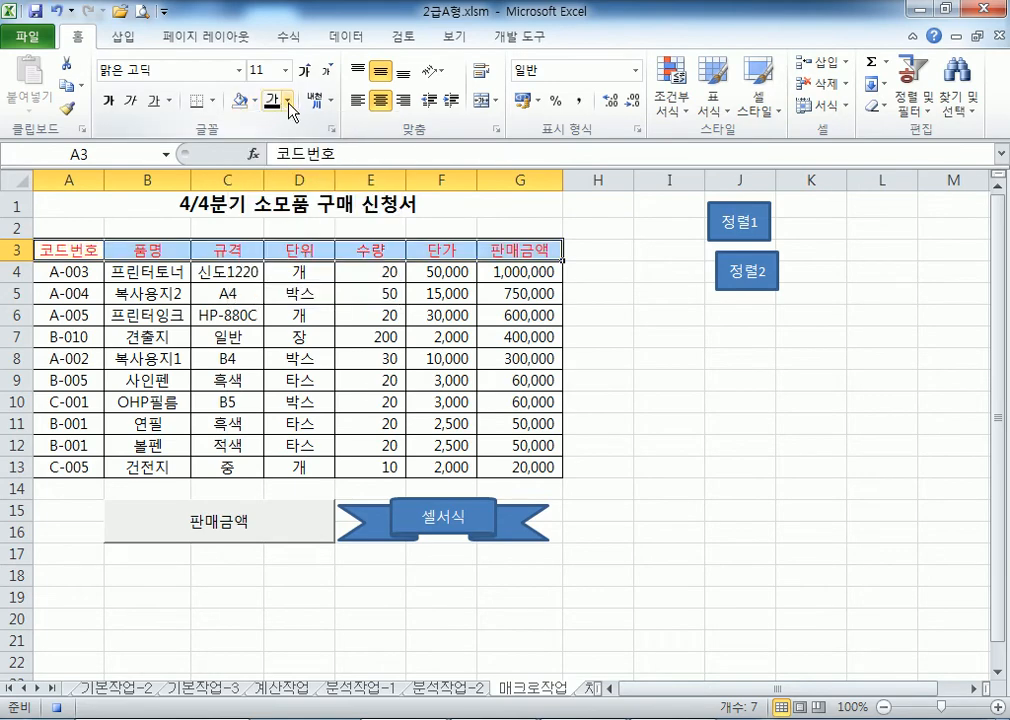
pyautogui.click(287, 100)
pyautogui.click(290, 127)
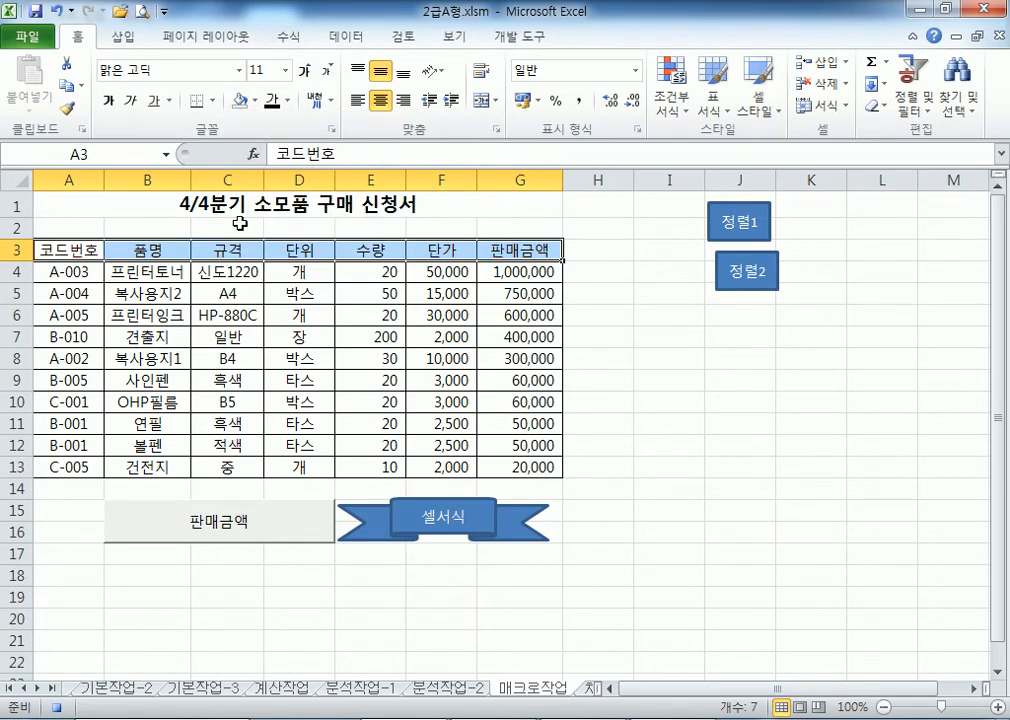
pyautogui.click(93, 207)
pyautogui.click(530, 37)
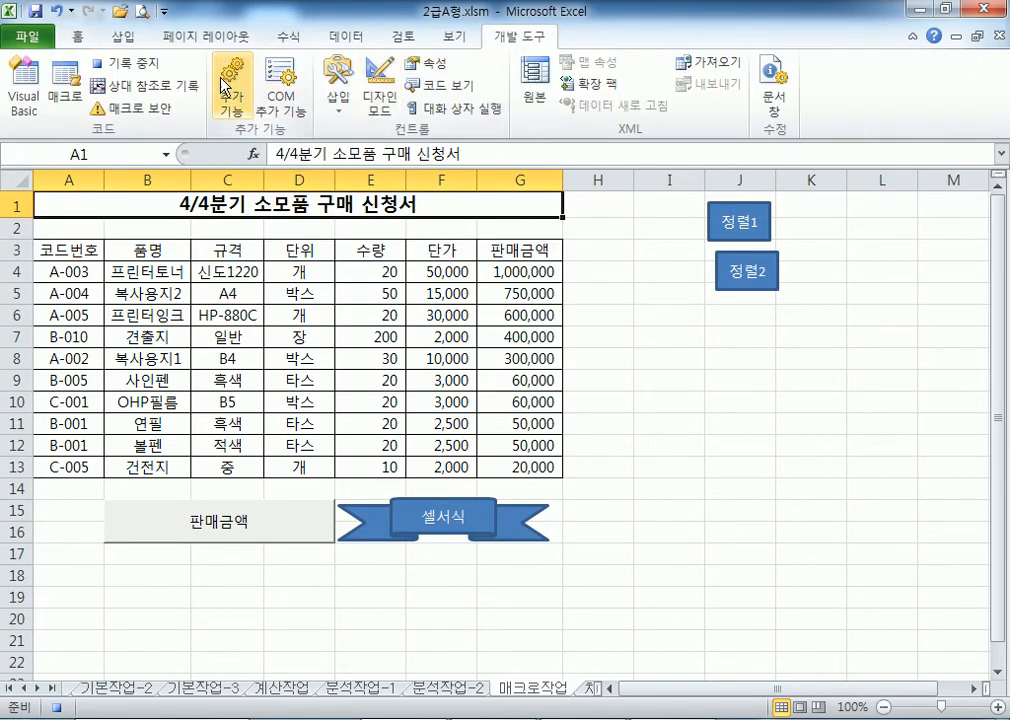
pyautogui.click(112, 62)
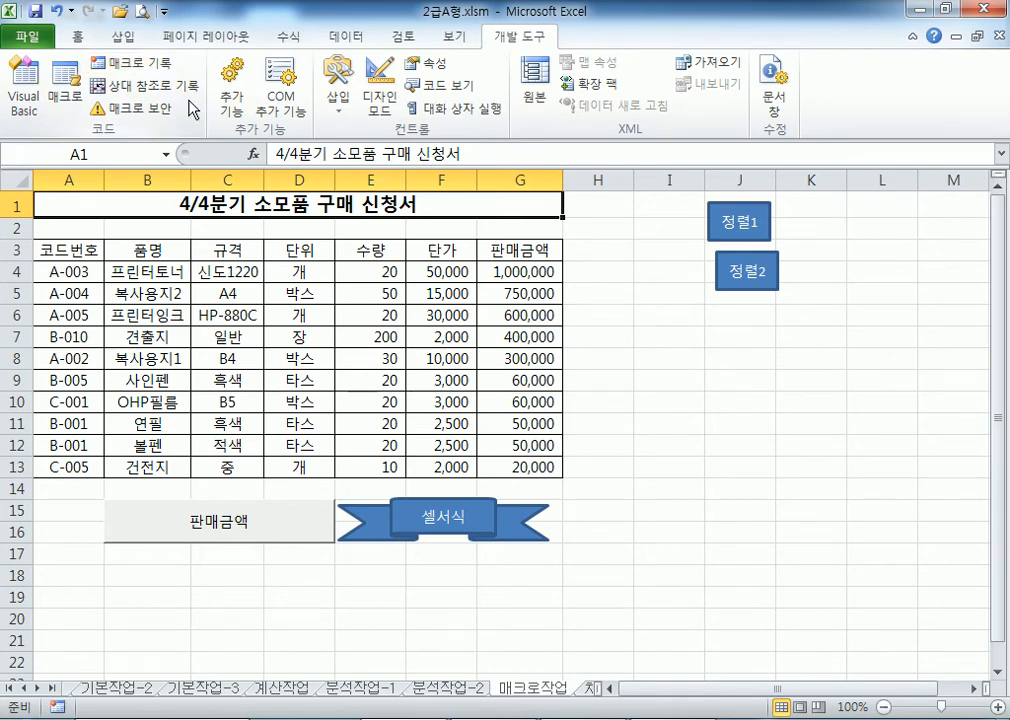
# - Draw an ellipse about 2.28 cm high and 2.67 cm wide below the 정렬2 shape, labelled 서식 삭제 on two lines
pyautogui.click(122, 38)
pyautogui.click(213, 62)
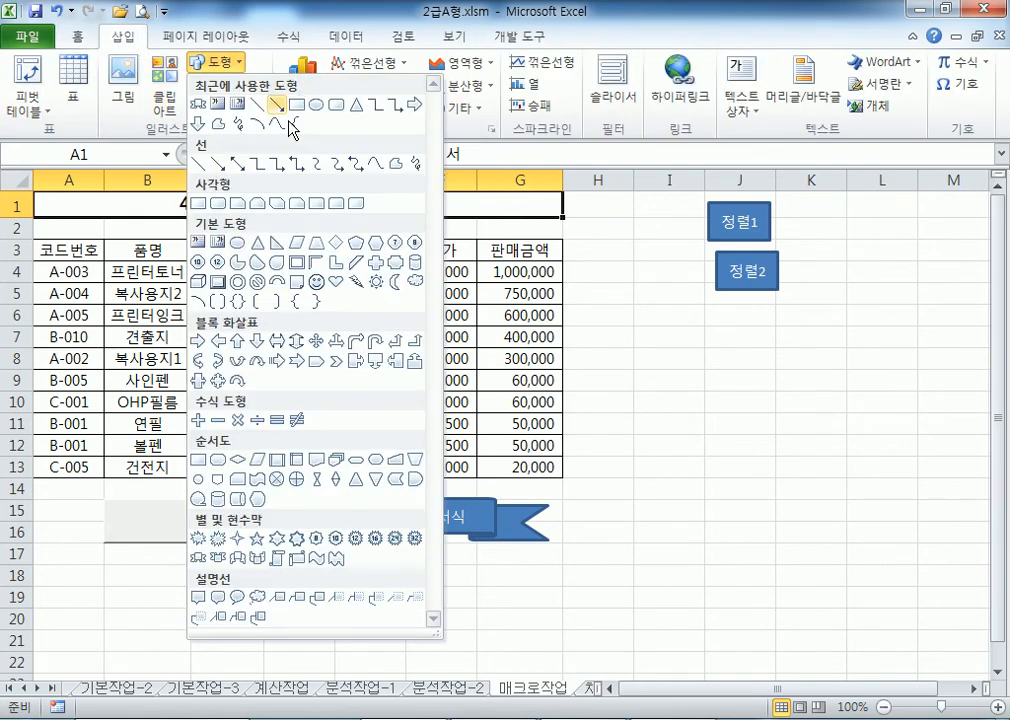
pyautogui.click(241, 243)
pyautogui.moveTo(686, 319); pyautogui.dragTo(787, 405)
pyautogui.write('ㅅㅓ식삭ㅈ')
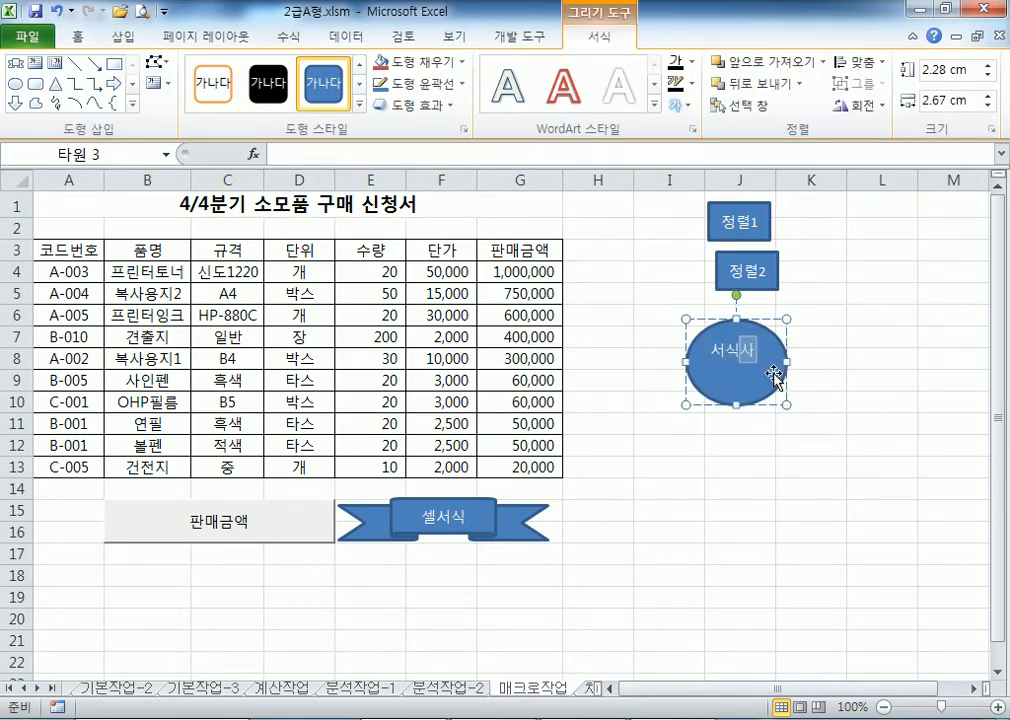
pyautogui.press('Return')
pyautogui.press('Escape')
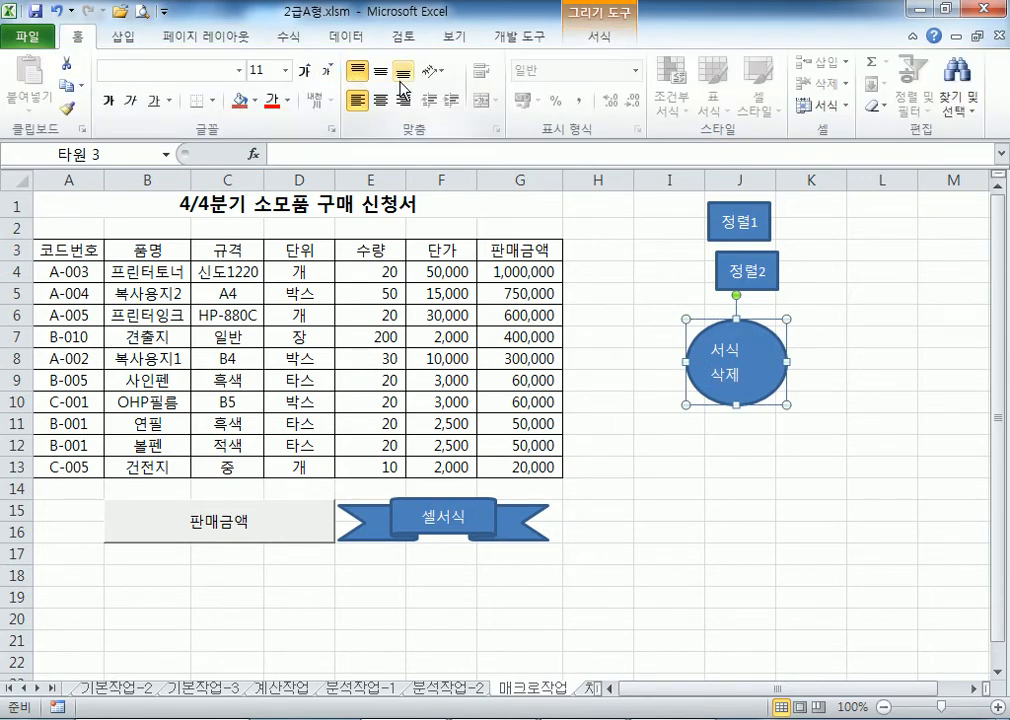
# - Centre the 서식 삭제 text vertically and horizontally inside the ellipse
pyautogui.click(380, 71)
pyautogui.click(380, 100)
pyautogui.press('Escape')
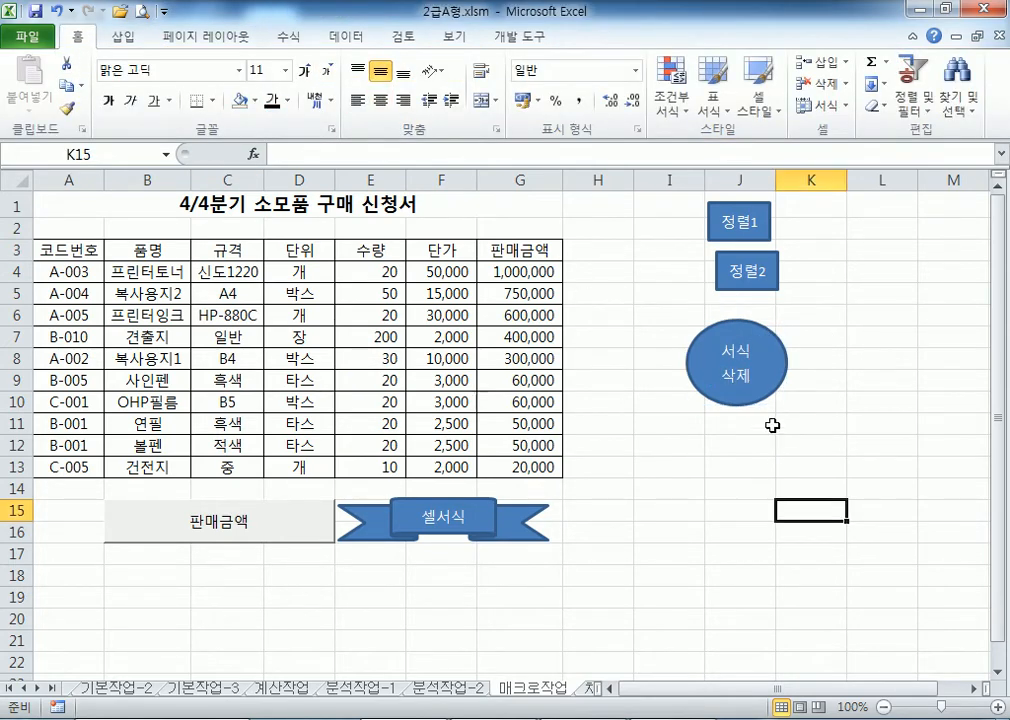
# - Assign the 서식삭제 macro to the 서식 삭제 ellipse and deselect the shape
pyautogui.rightClick(781, 366)
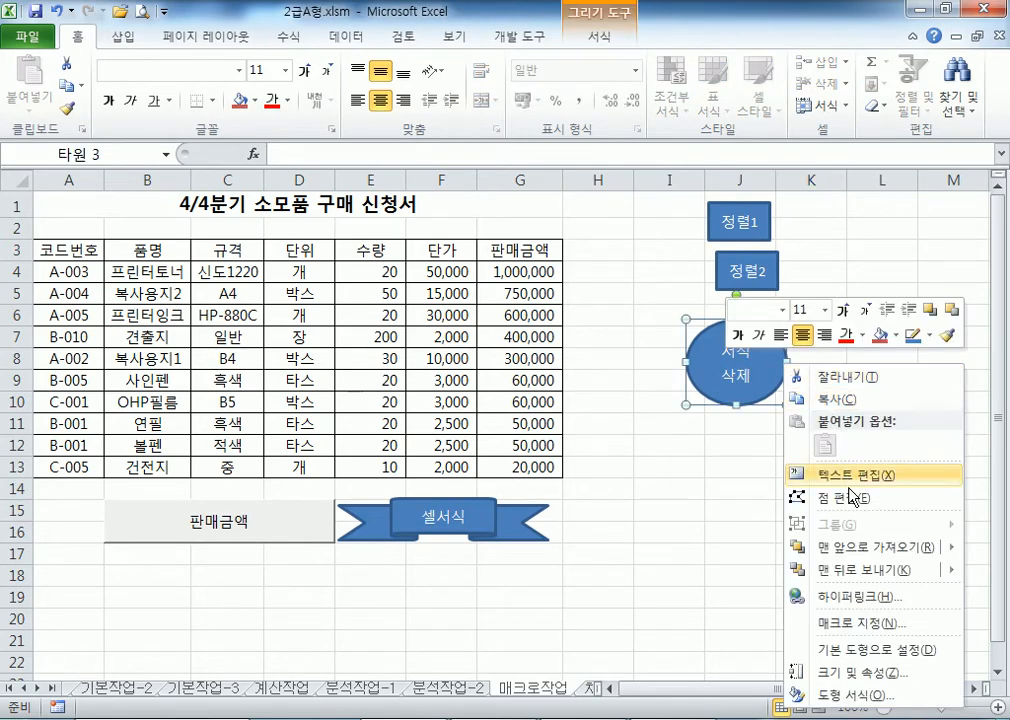
pyautogui.click(830, 623)
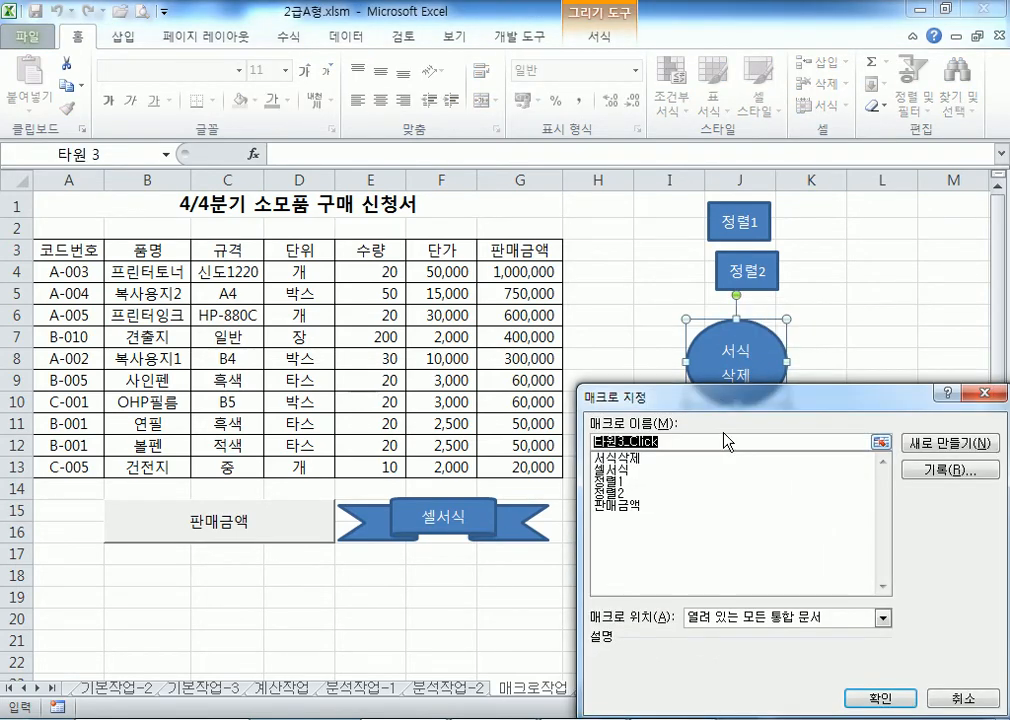
pyautogui.click(615, 458)
pyautogui.click(876, 700)
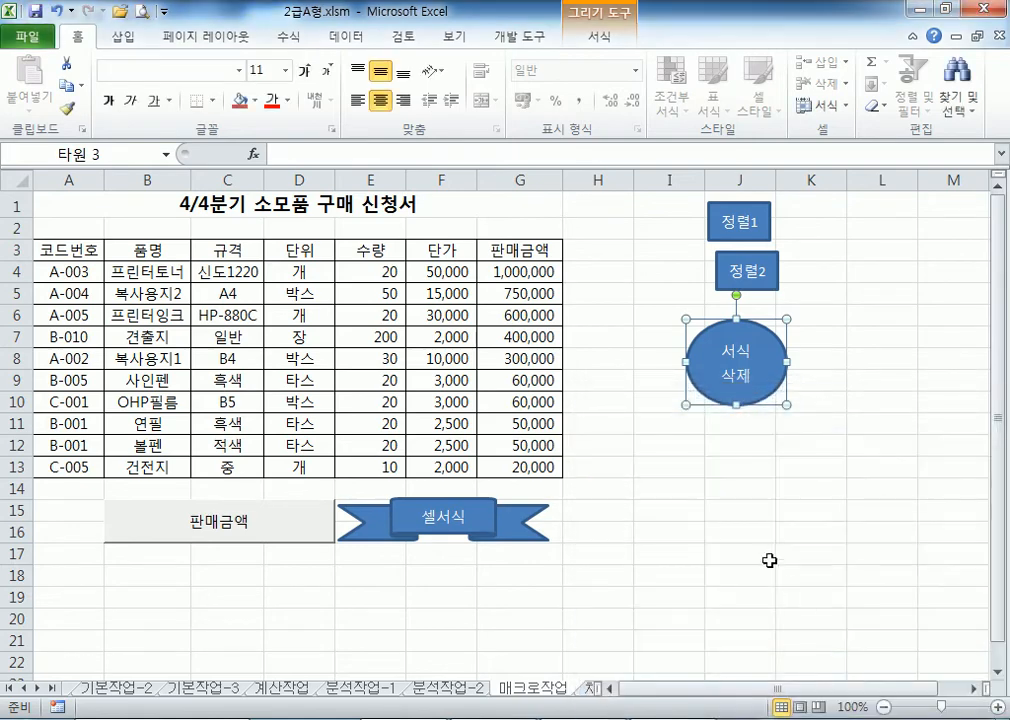
pyautogui.click(757, 548)
# - Test the shapes by applying and removing the header formatting twice with 셀서식 and 서식 삭제, ending with the 정렬2 sort
pyautogui.click(490, 525)
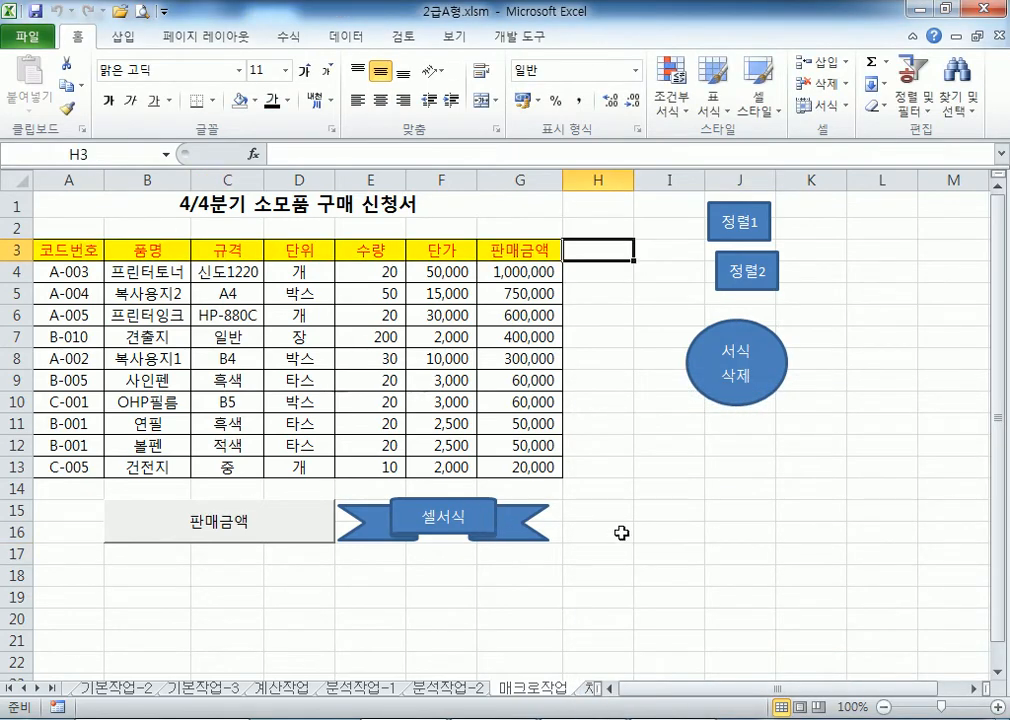
pyautogui.click(764, 400)
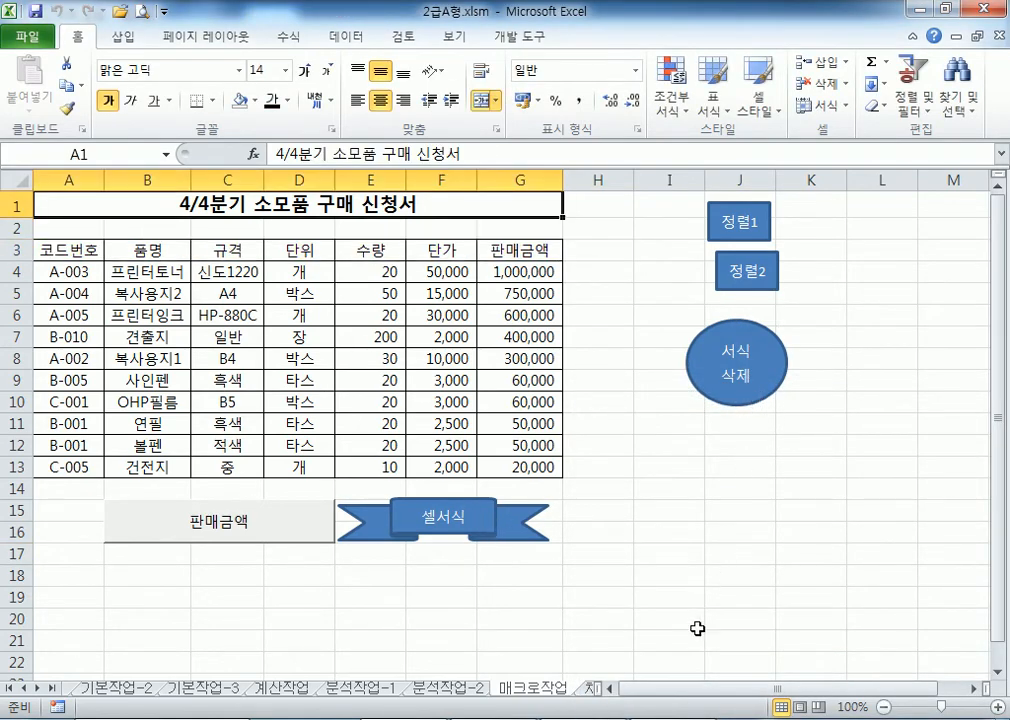
pyautogui.click(490, 530)
pyautogui.click(748, 398)
pyautogui.click(766, 287)
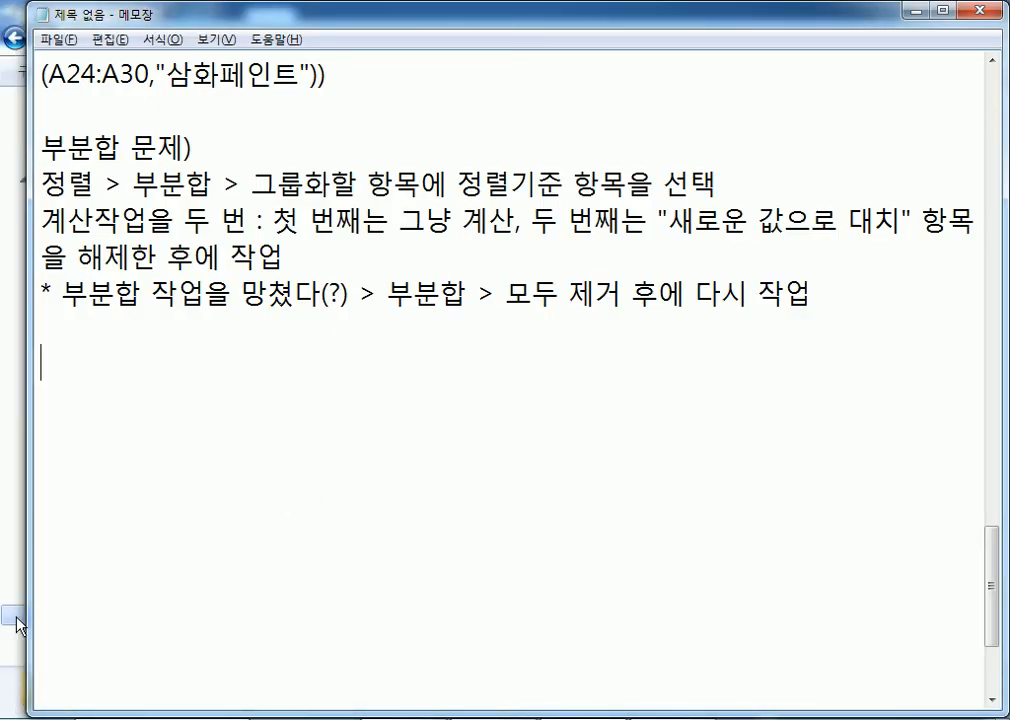
# - Return from Notepad to the 2급A형.xlsm workbook in Excel and open the 차트작업 sheet to view its column chart
pyautogui.click(12, 594)
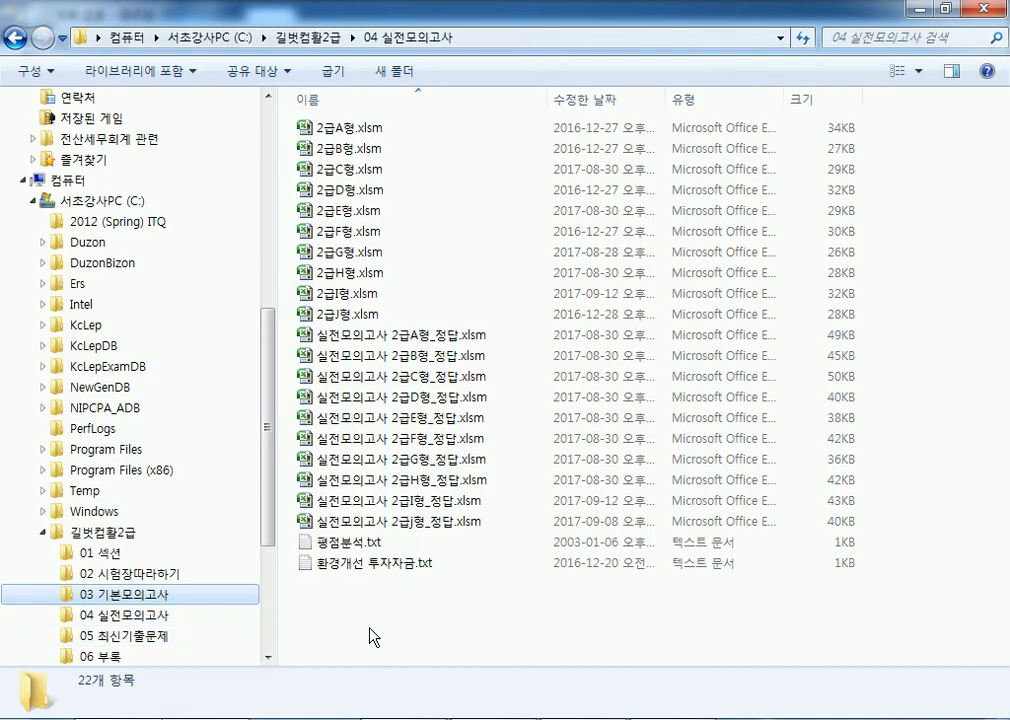
pyautogui.click(497, 718)
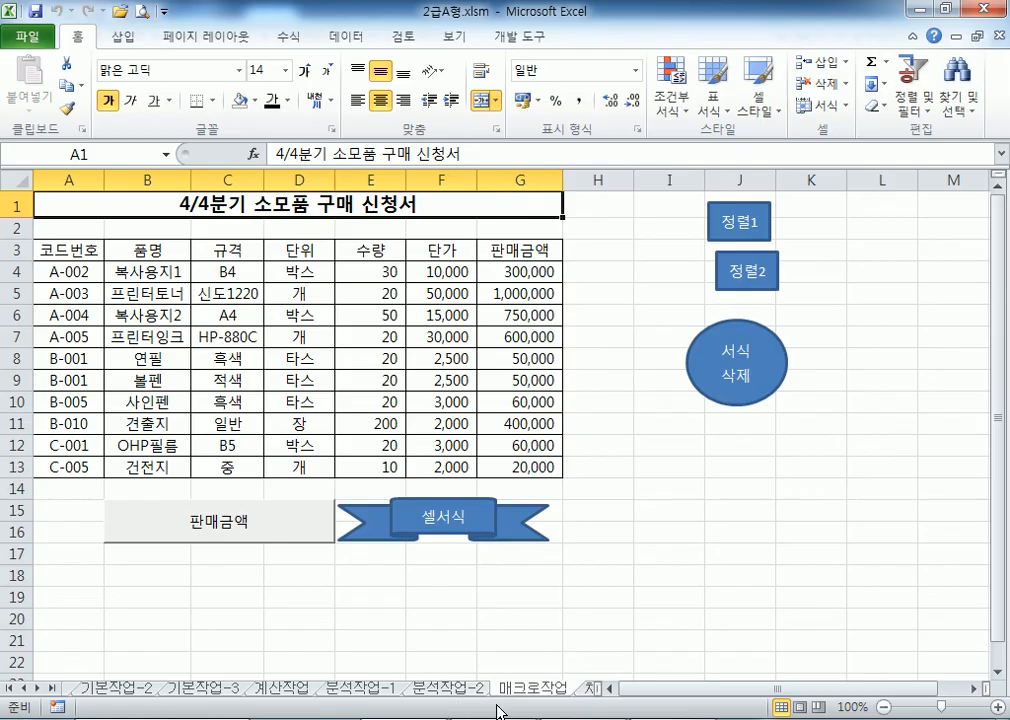
pyautogui.click(590, 689)
pyautogui.scroll(-4, 760, 413)
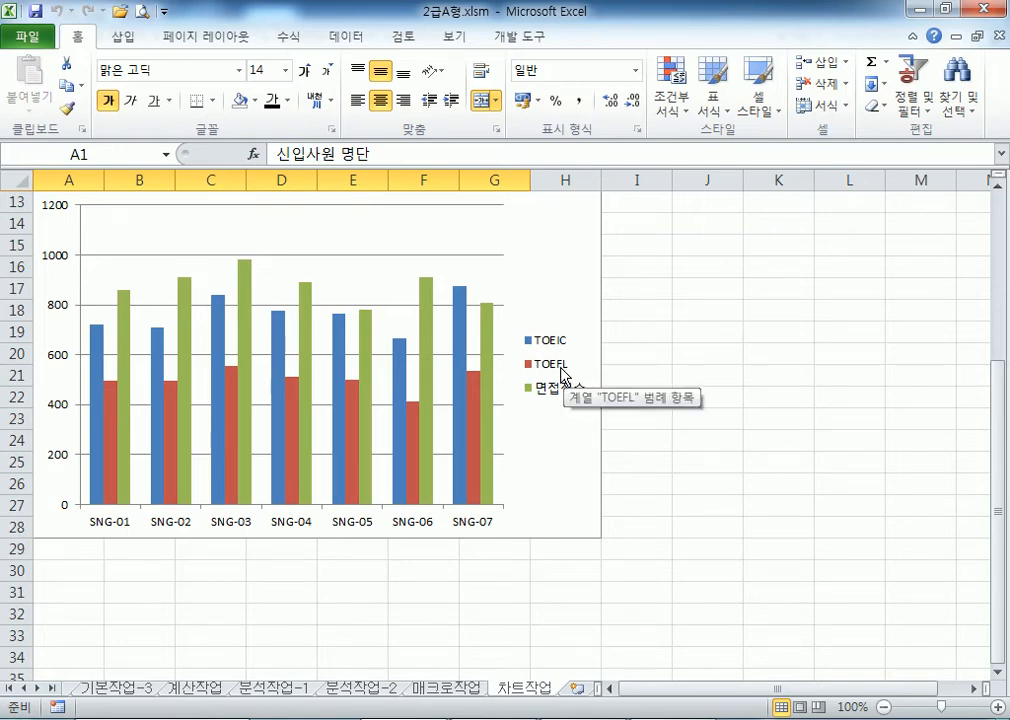
pyautogui.scroll(2, 558, 385)
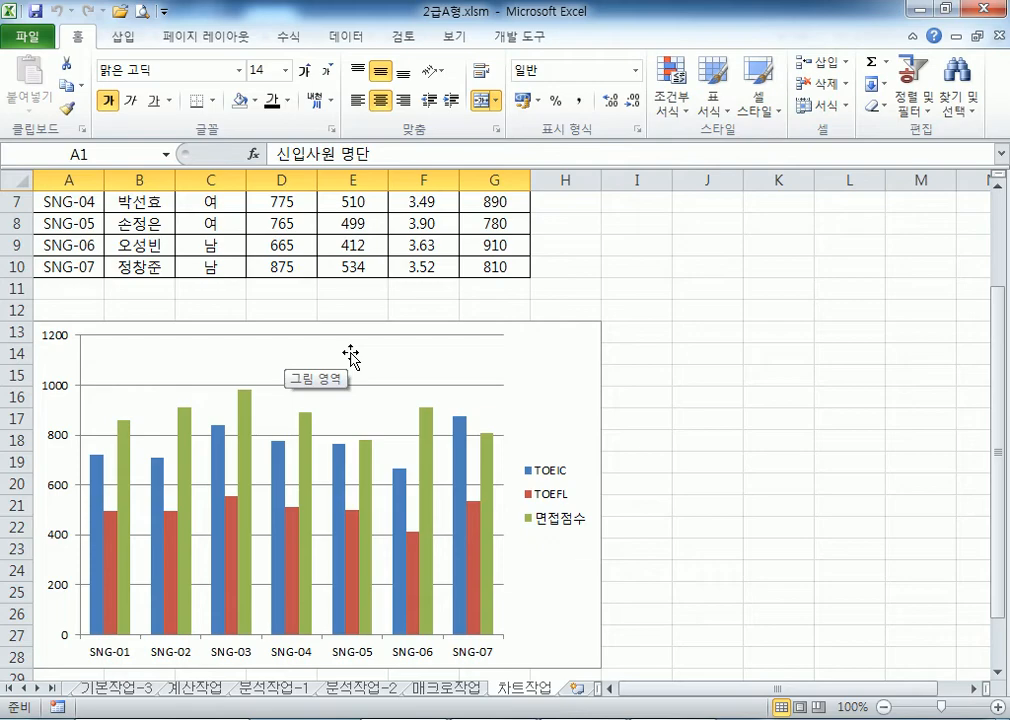
# - Try removing the 면접점수 series through the chart's data source selection, then cancel the change
pyautogui.click(515, 352)
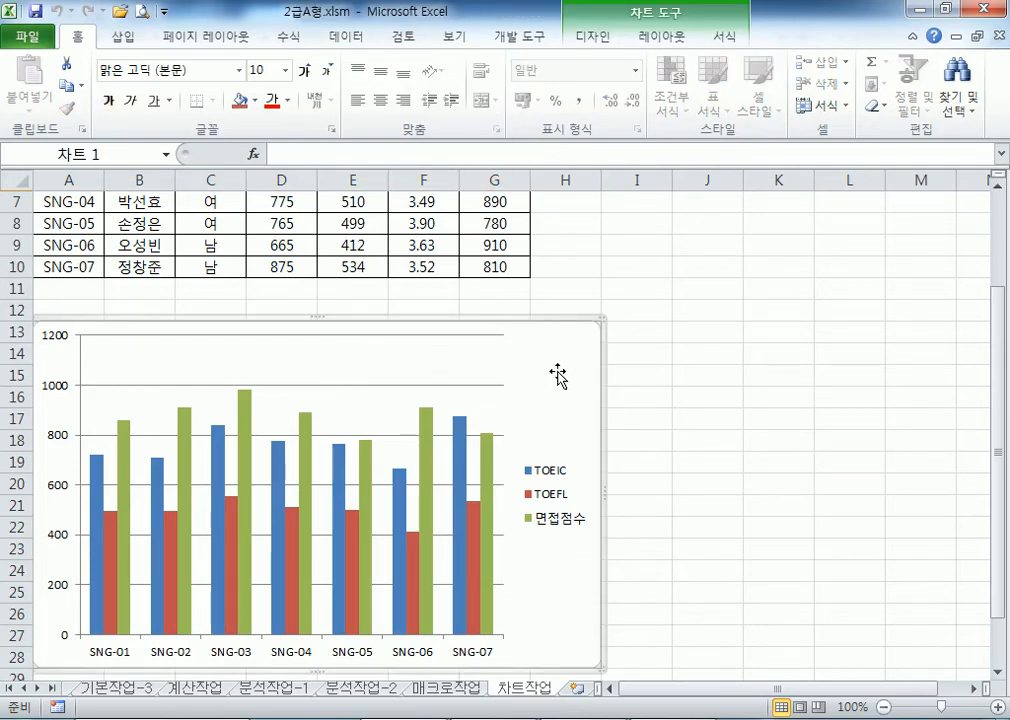
pyautogui.click(605, 44)
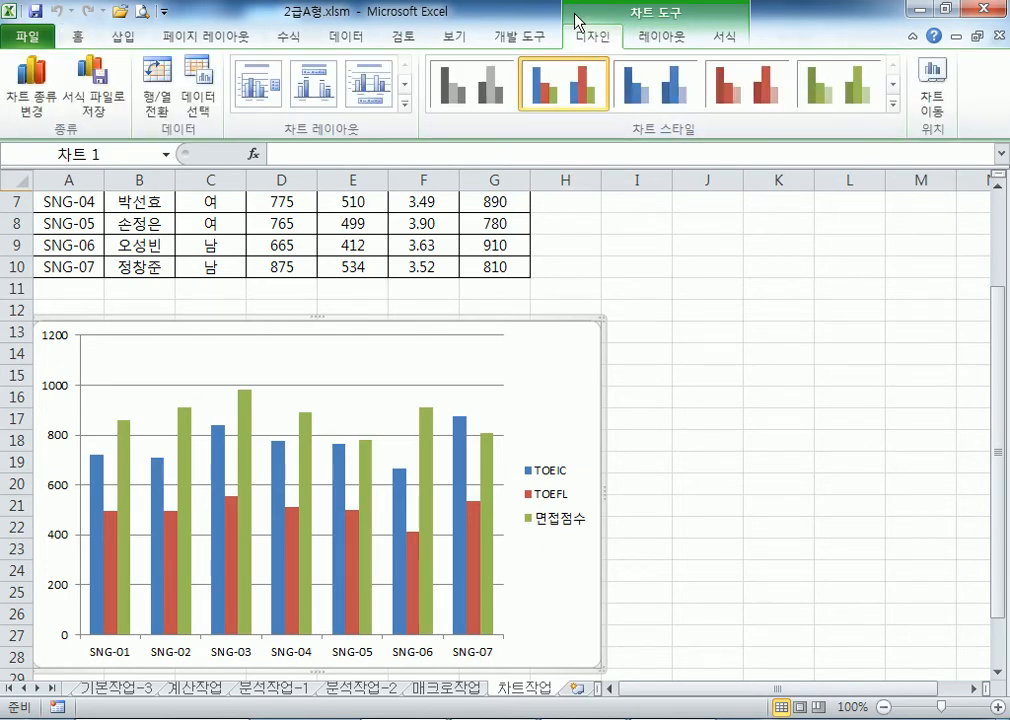
pyautogui.click(218, 100)
pyautogui.moveTo(505, 273); pyautogui.dragTo(602, 103)
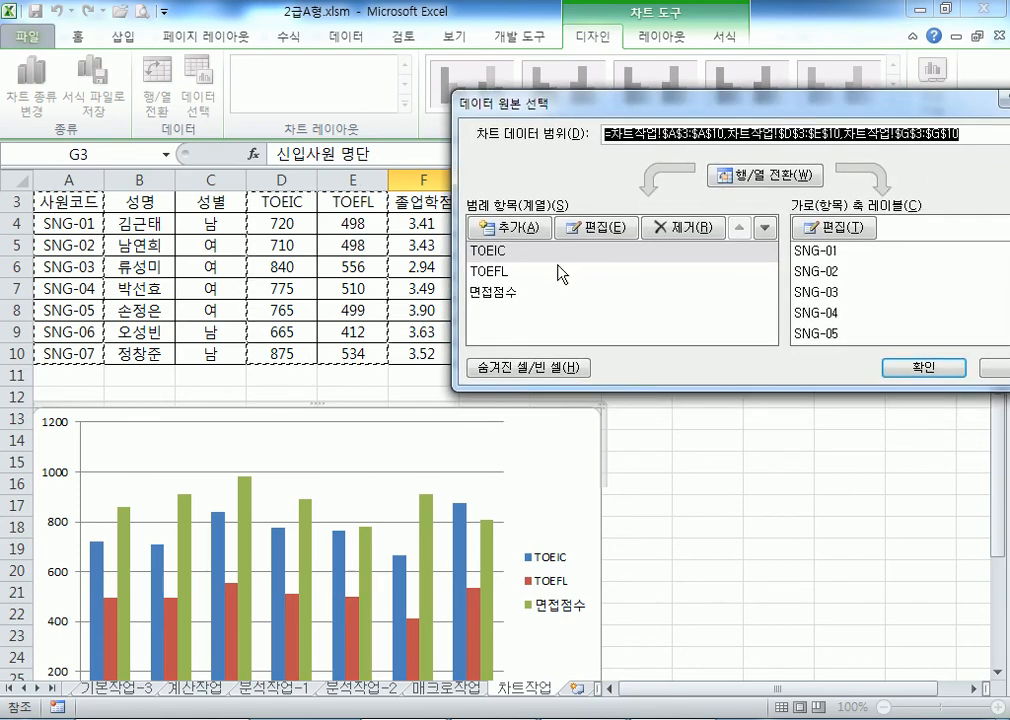
pyautogui.click(496, 294)
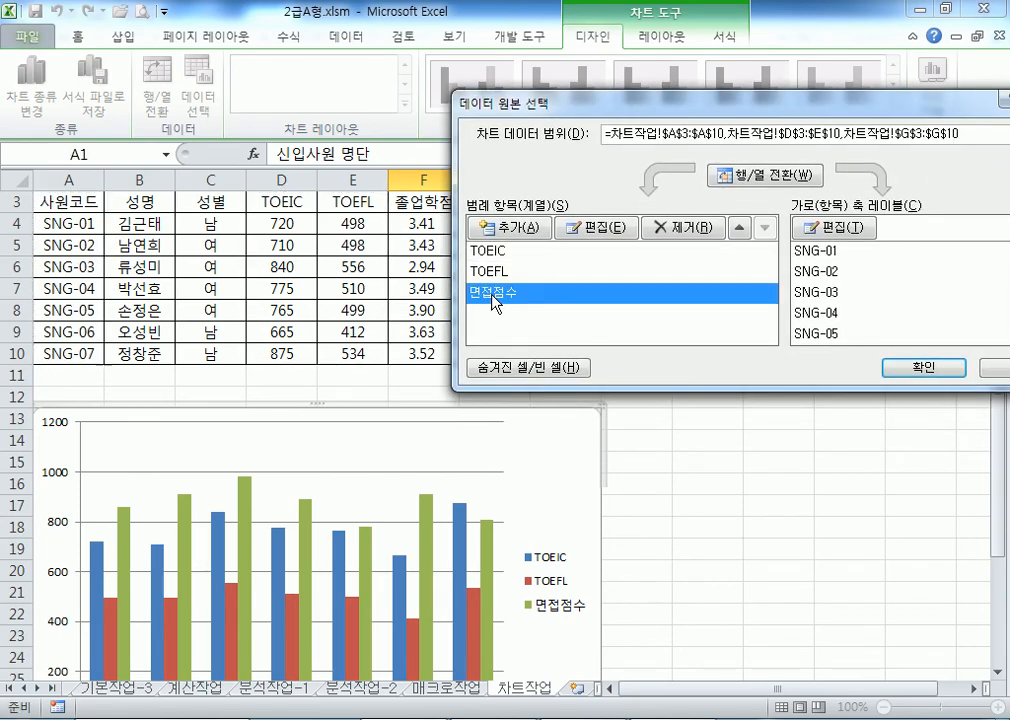
pyautogui.click(670, 230)
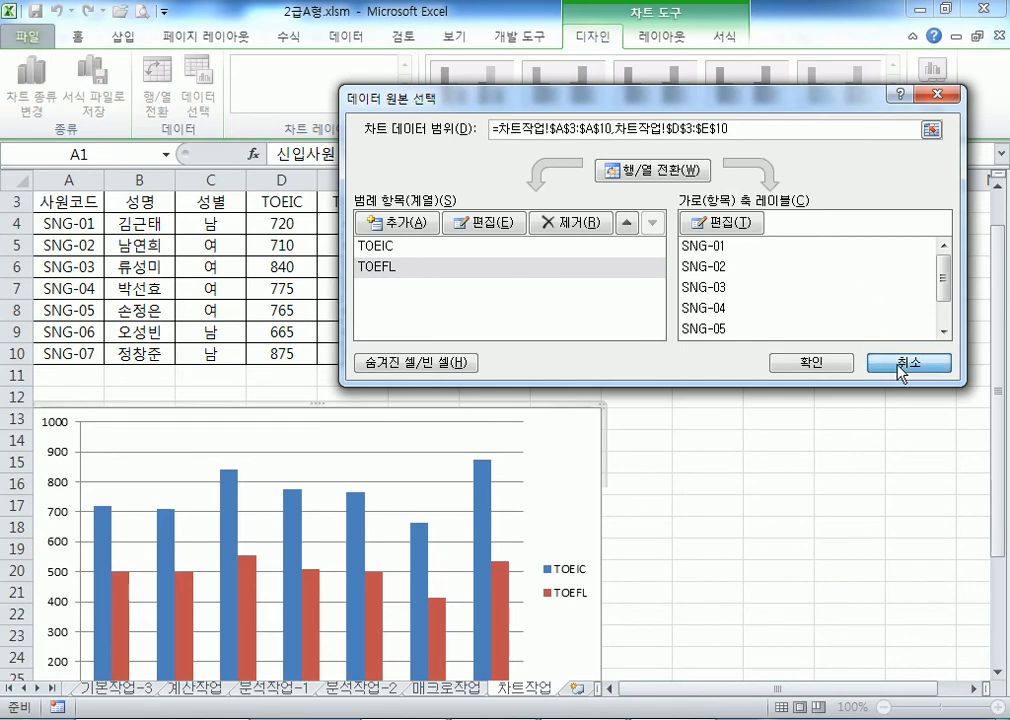
pyautogui.click(902, 368)
# - Delete the 면접점수 series directly in the chart and undo the deletion
pyautogui.scroll(-4, 657, 388)
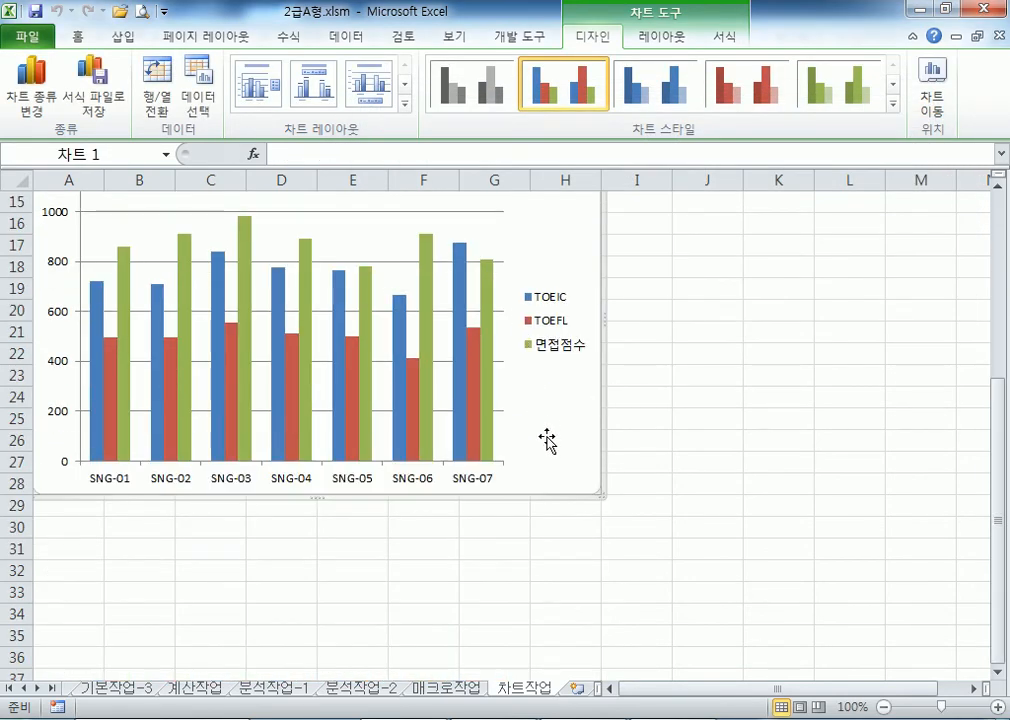
pyautogui.click(488, 368)
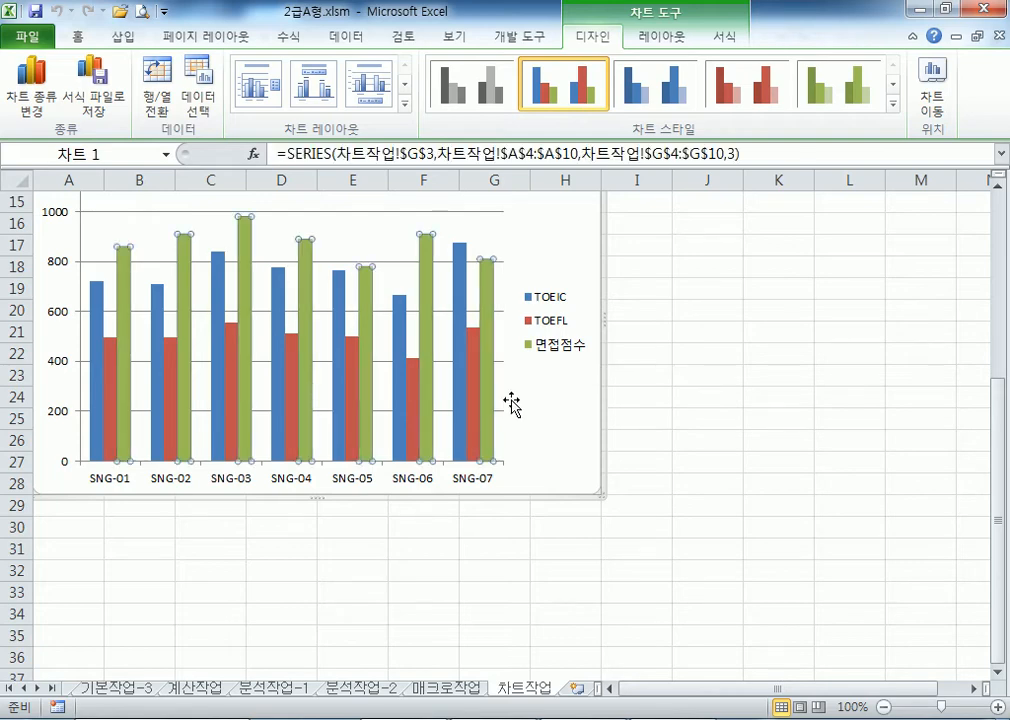
pyautogui.press('Delete')
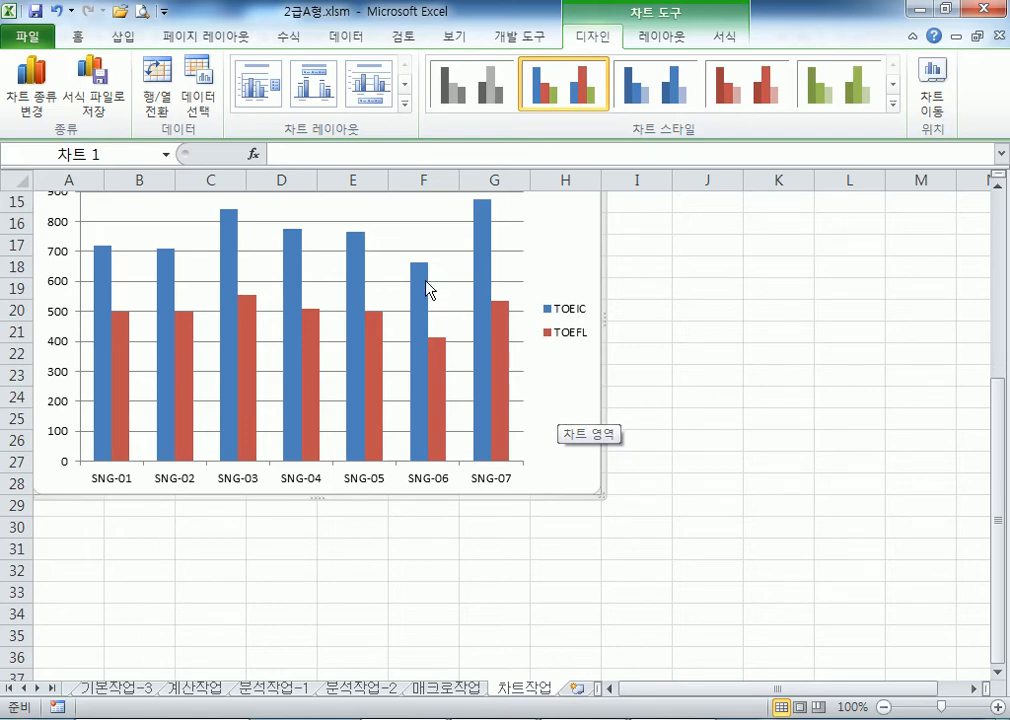
pyautogui.click(56, 11)
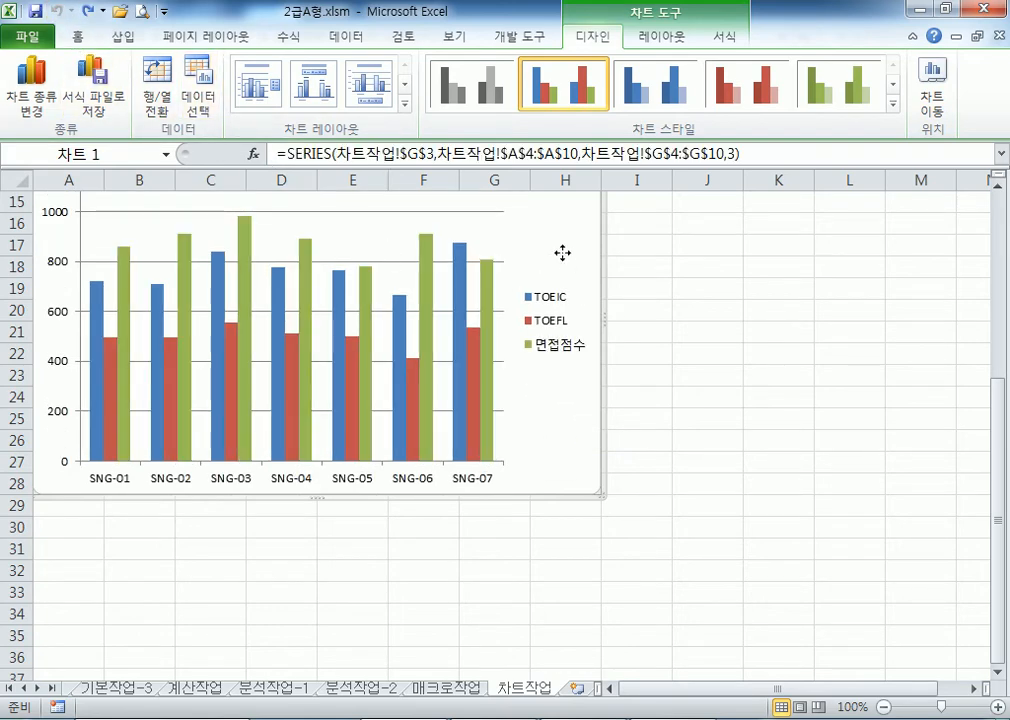
# - Remove the 면접점수 series from the chart's data source and apply the change
pyautogui.click(564, 253)
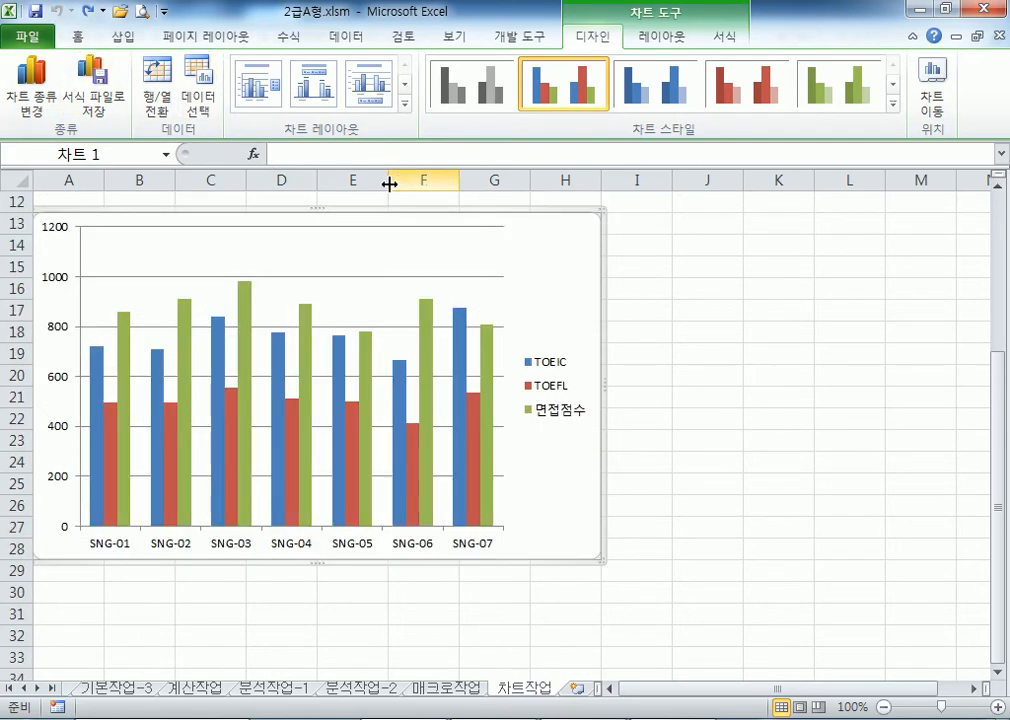
pyautogui.click(209, 95)
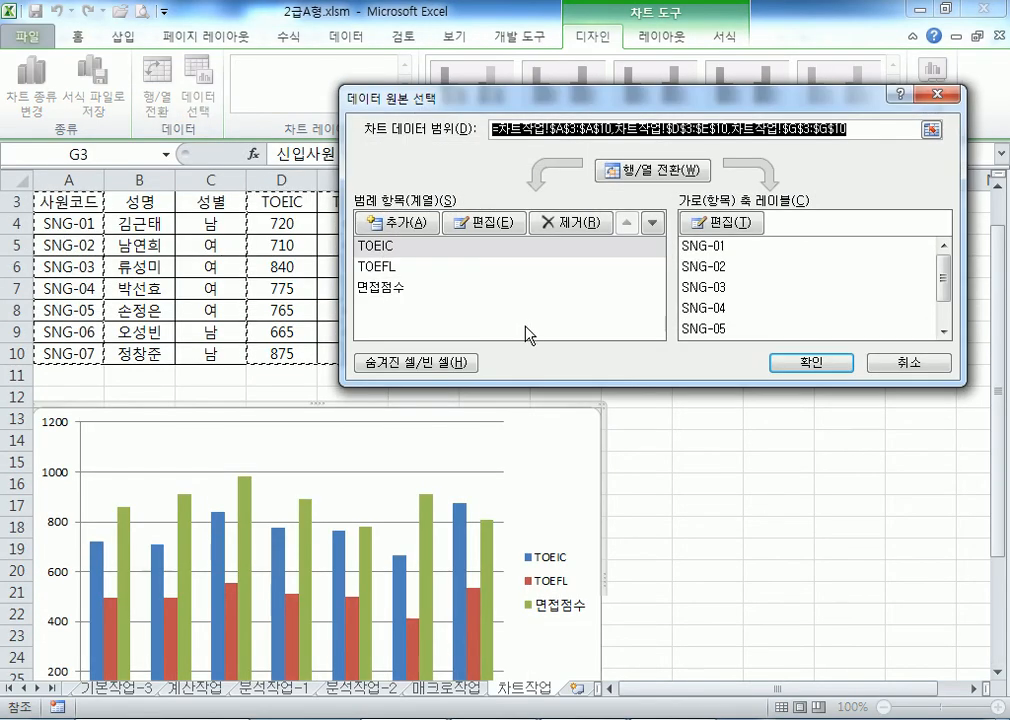
pyautogui.click(376, 288)
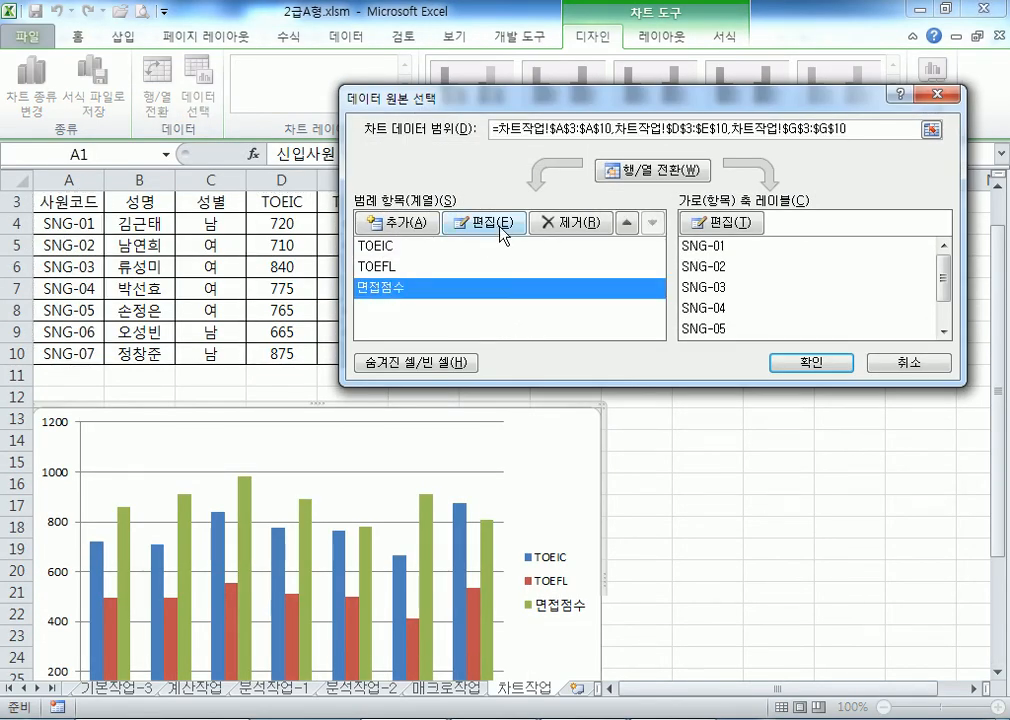
pyautogui.click(586, 230)
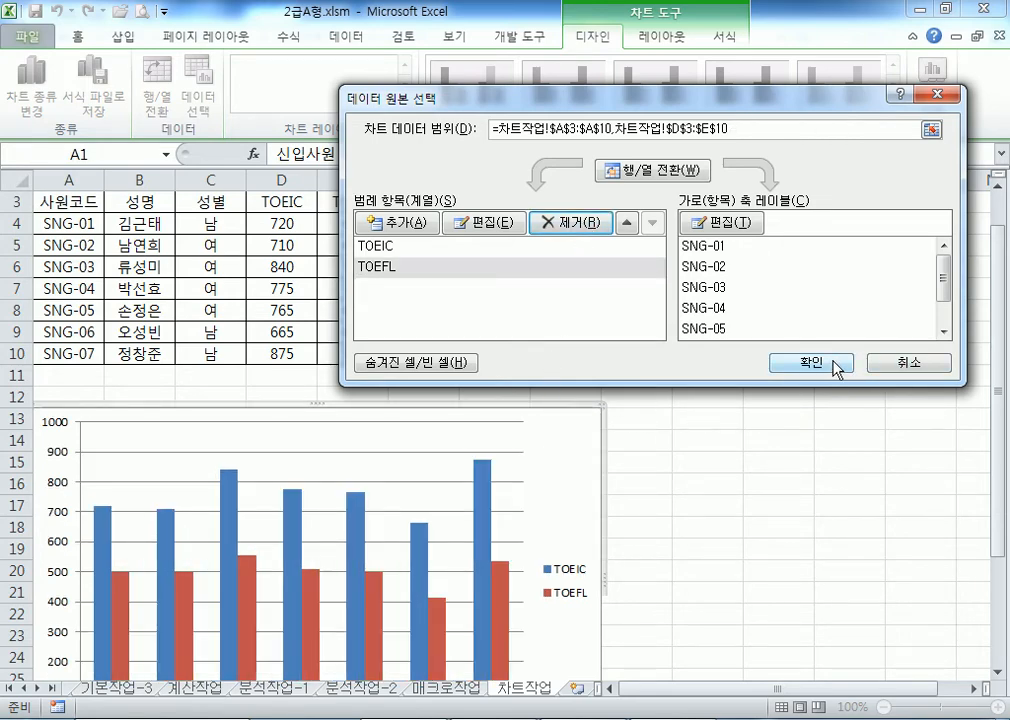
pyautogui.click(826, 366)
# - Add a primary vertical axis title to the chart with the vertical text option (세로 제목)
pyautogui.scroll(-3, 640, 450)
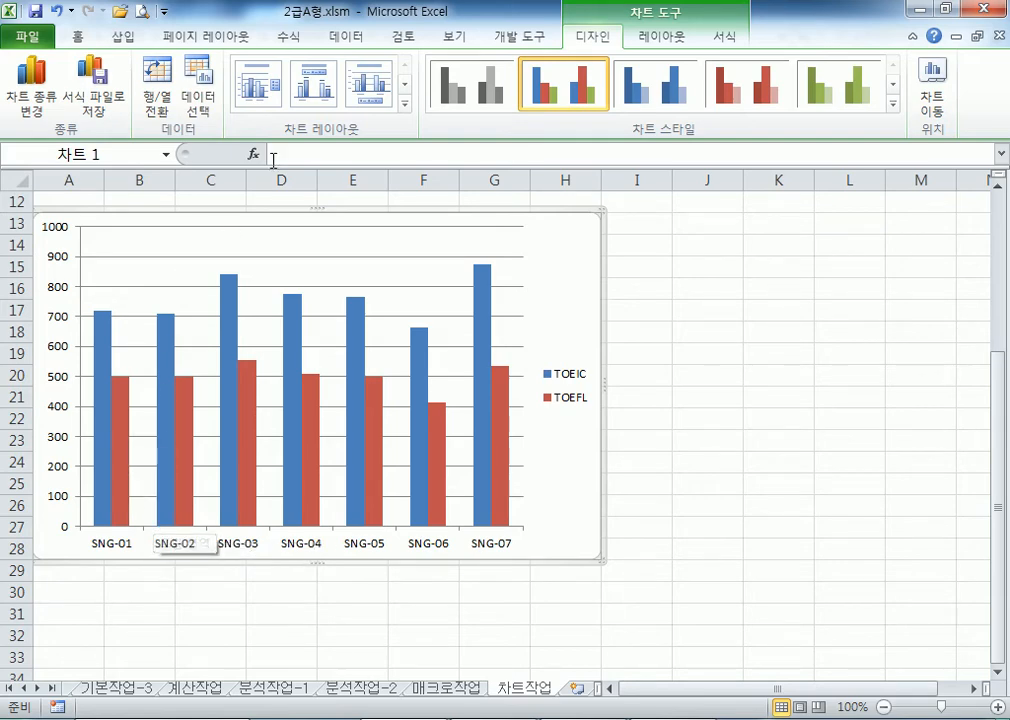
pyautogui.click(656, 36)
pyautogui.click(364, 104)
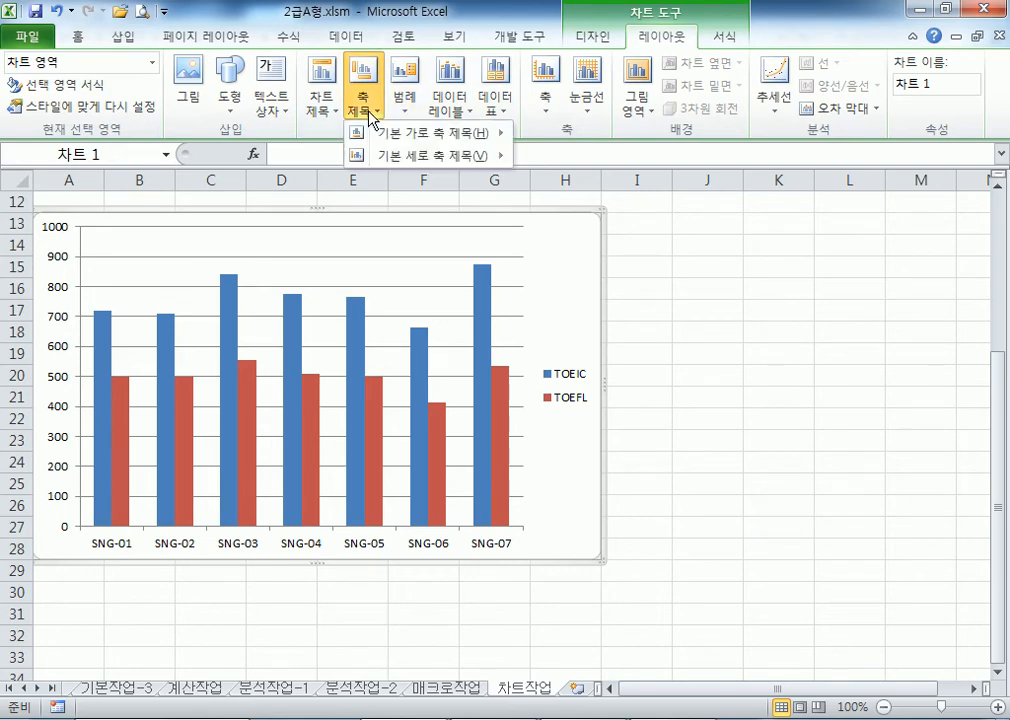
pyautogui.moveTo(420, 132)
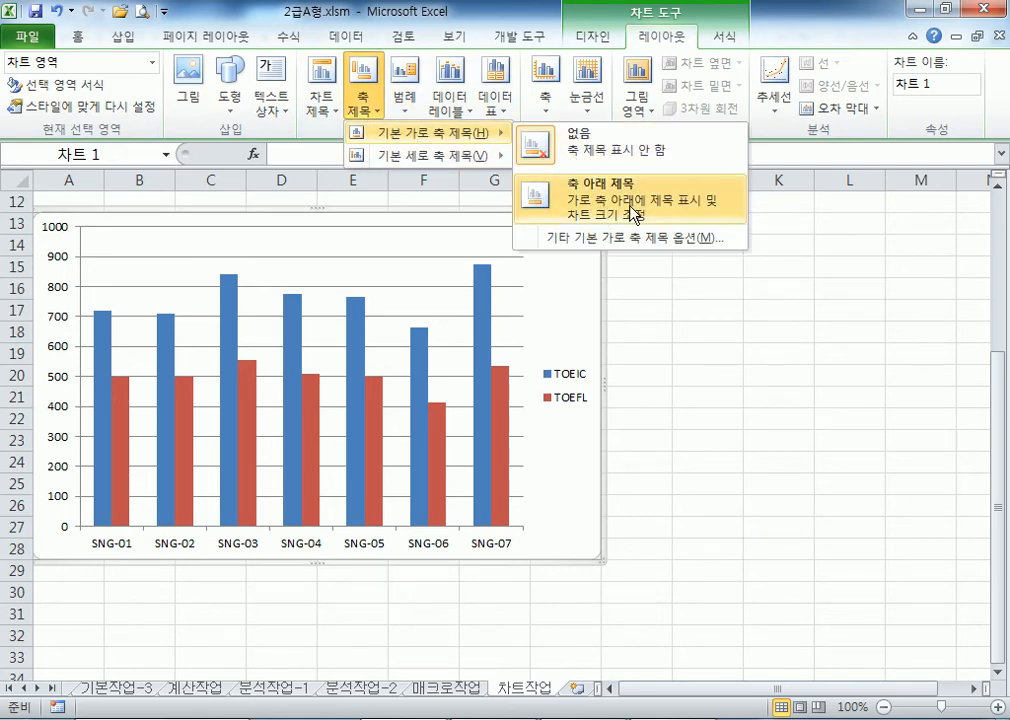
pyautogui.moveTo(470, 155)
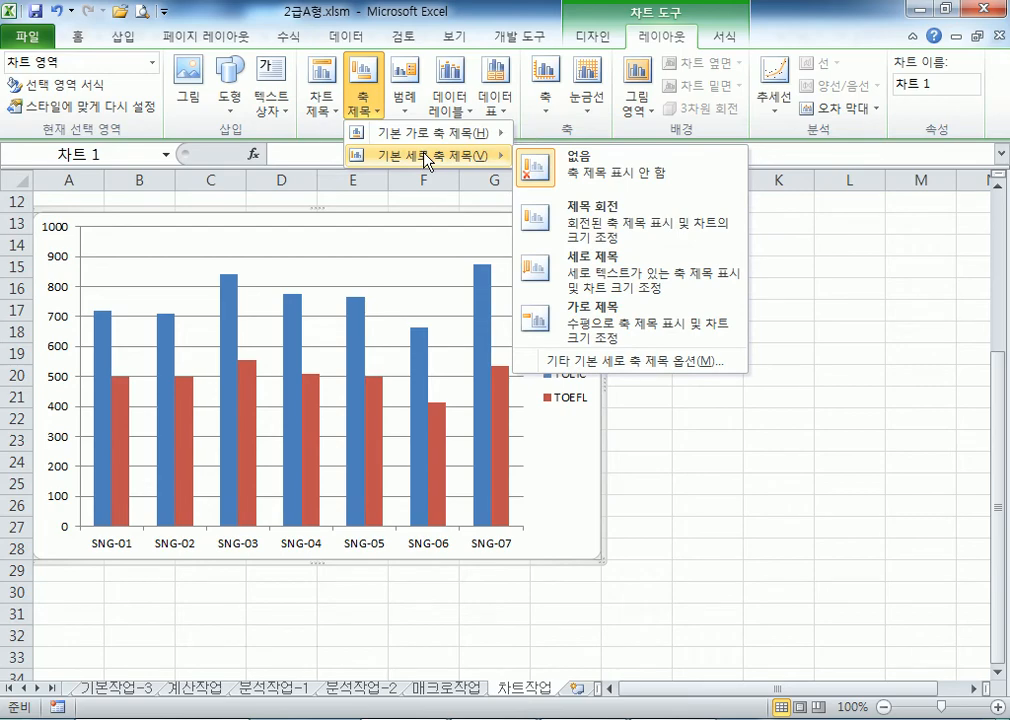
pyautogui.click(578, 278)
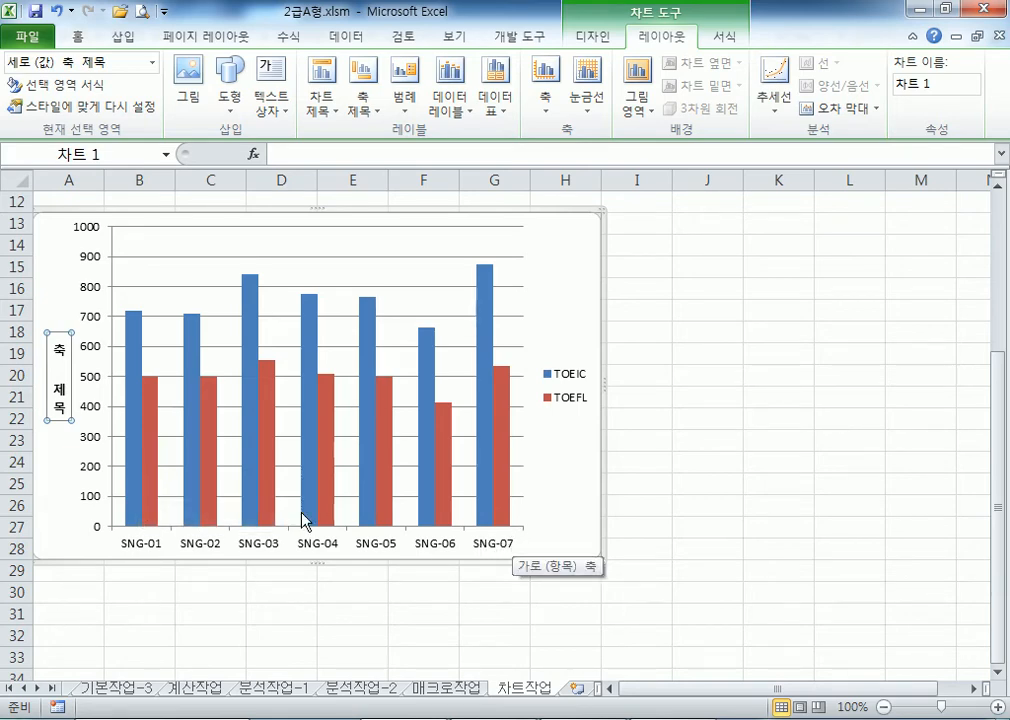
# - Select the chart's horizontal category axis and examine its labels against the 사원코드 column of the source table
pyautogui.click(503, 545)
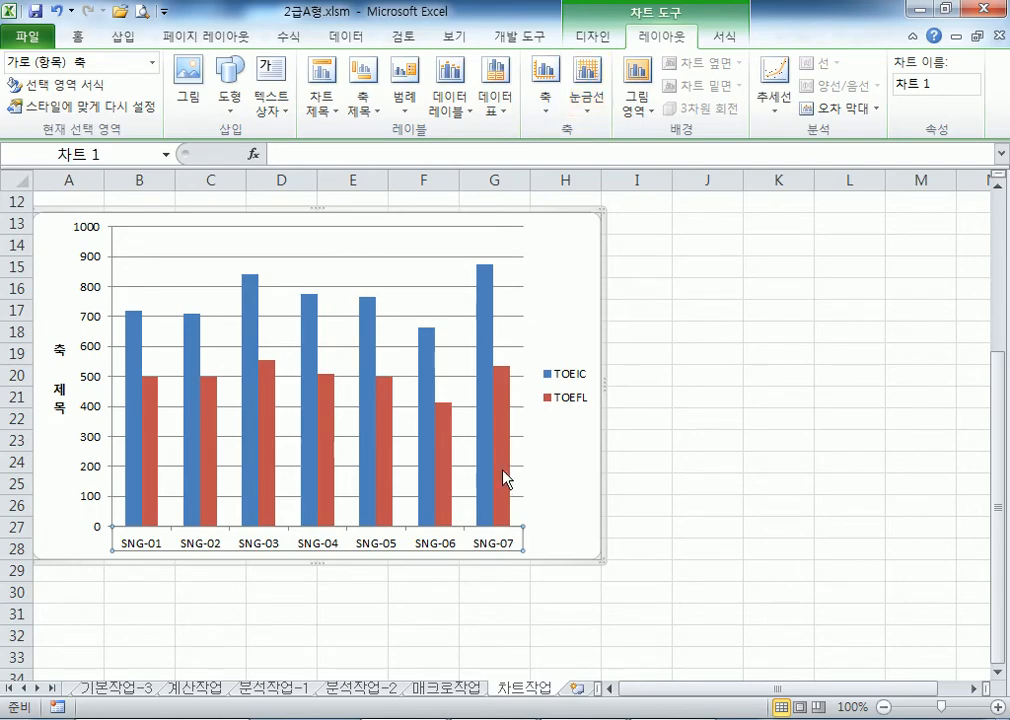
pyautogui.scroll(4, 397, 309)
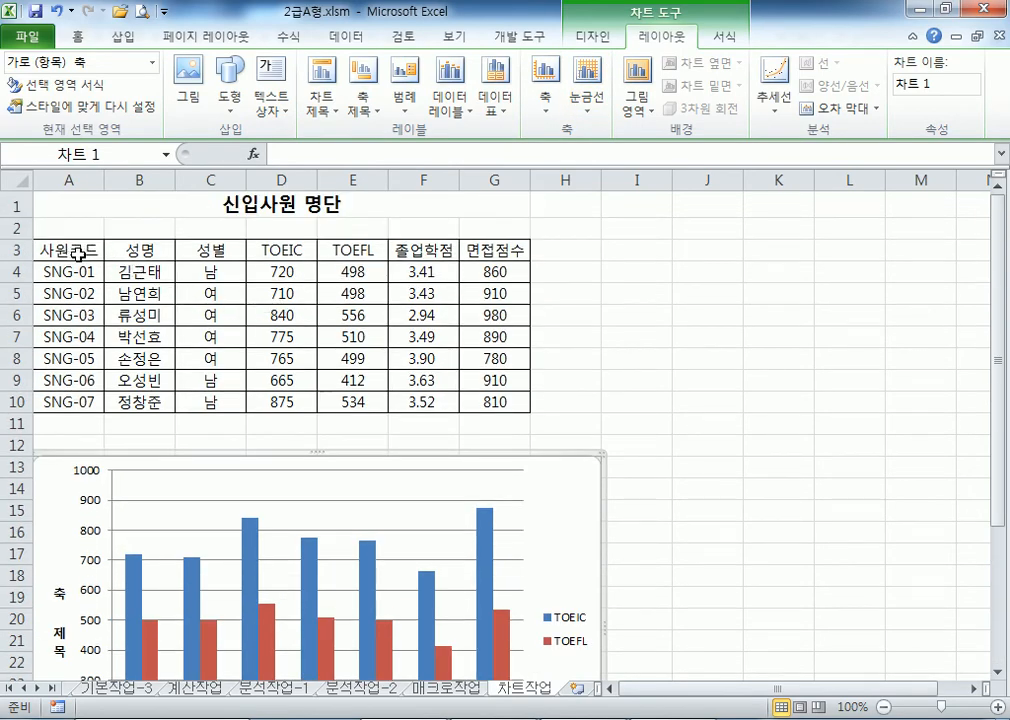
pyautogui.scroll(-3, 514, 519)
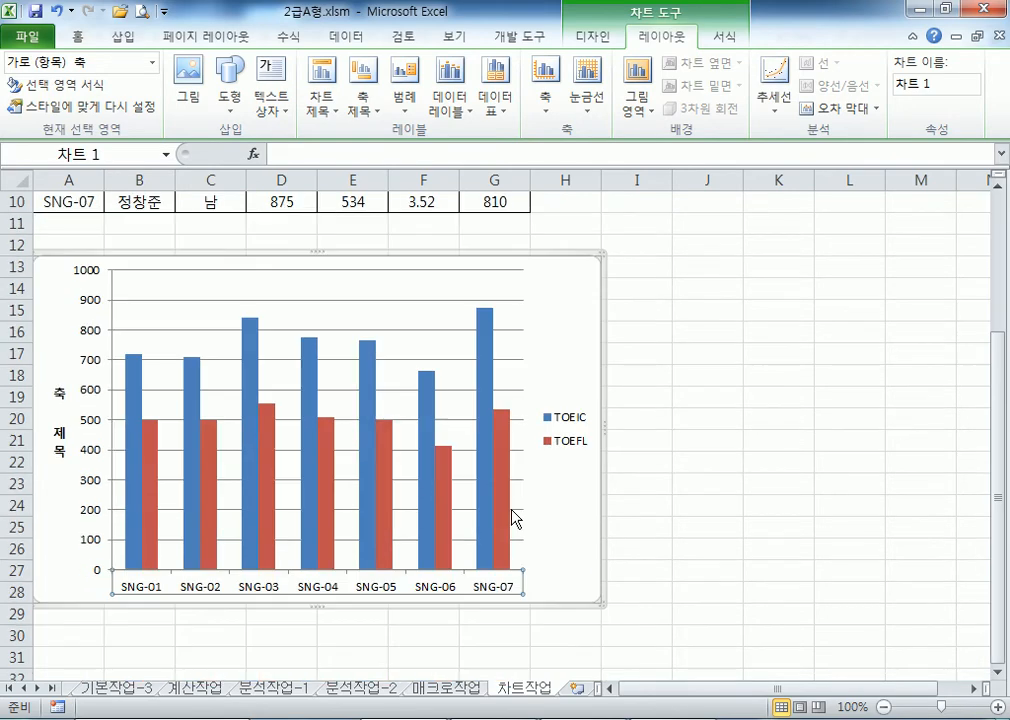
pyautogui.scroll(3, 514, 519)
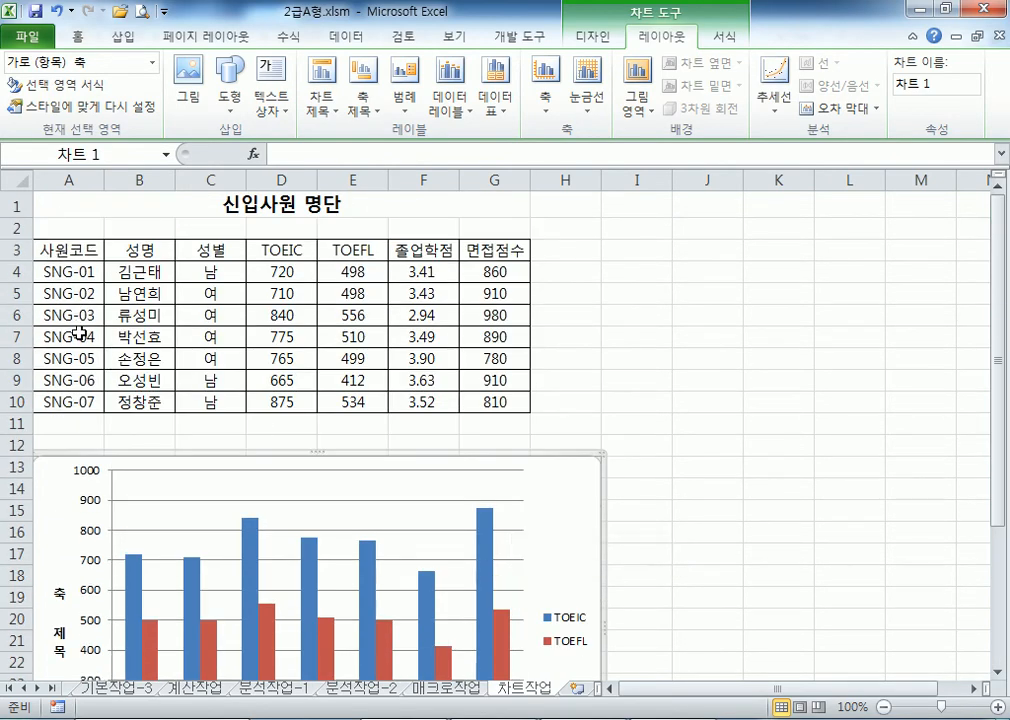
pyautogui.click(580, 41)
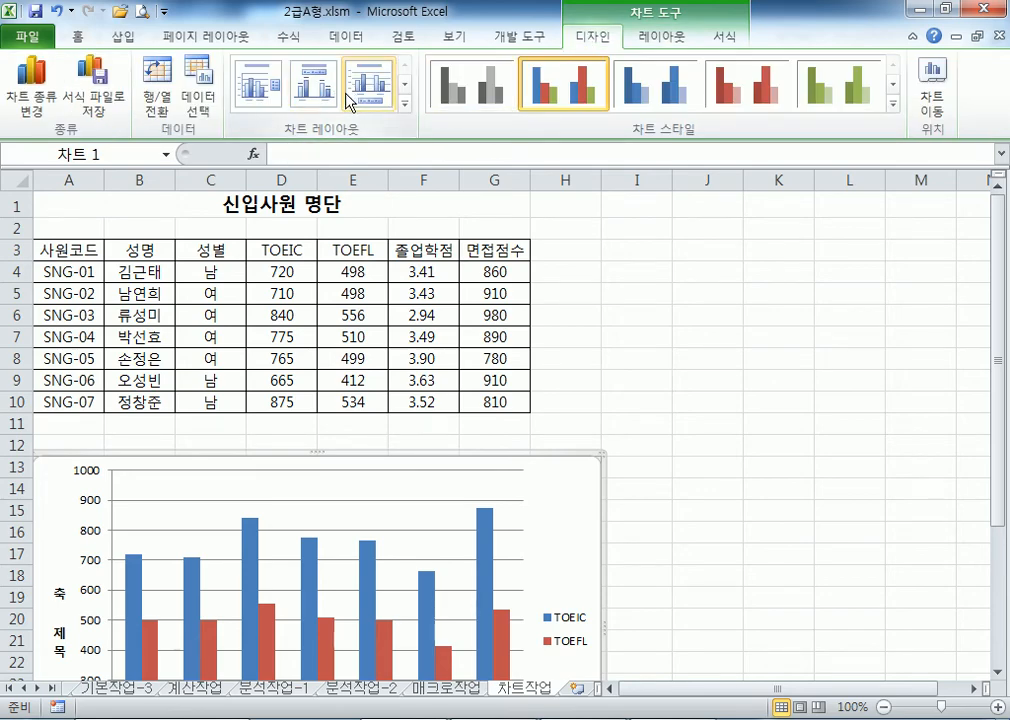
pyautogui.click(209, 97)
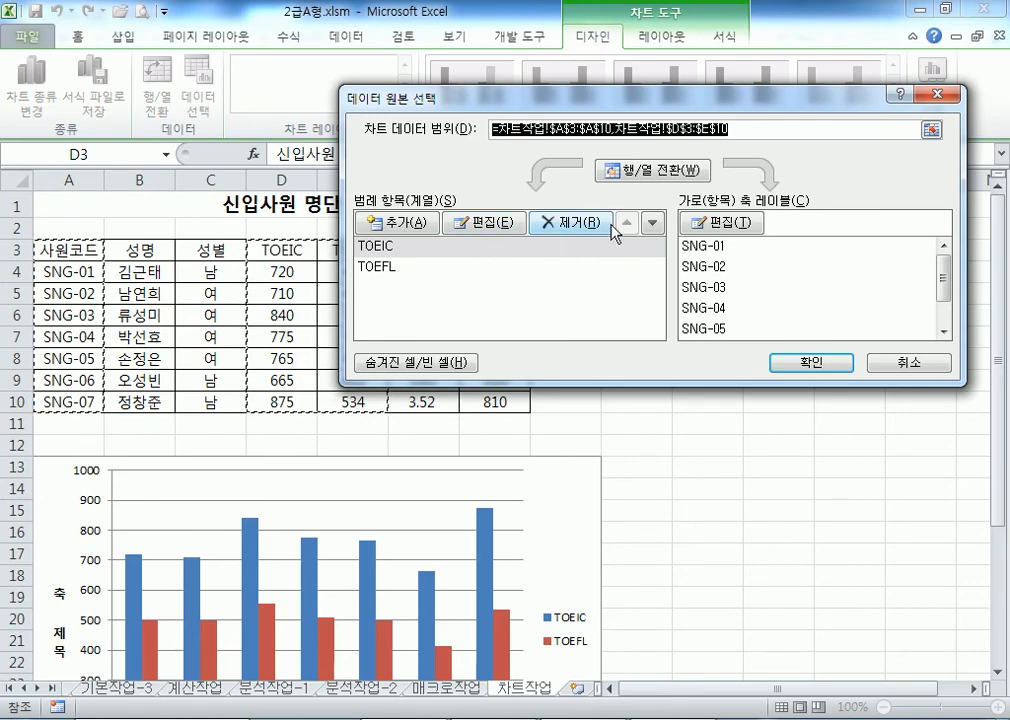
pyautogui.click(737, 223)
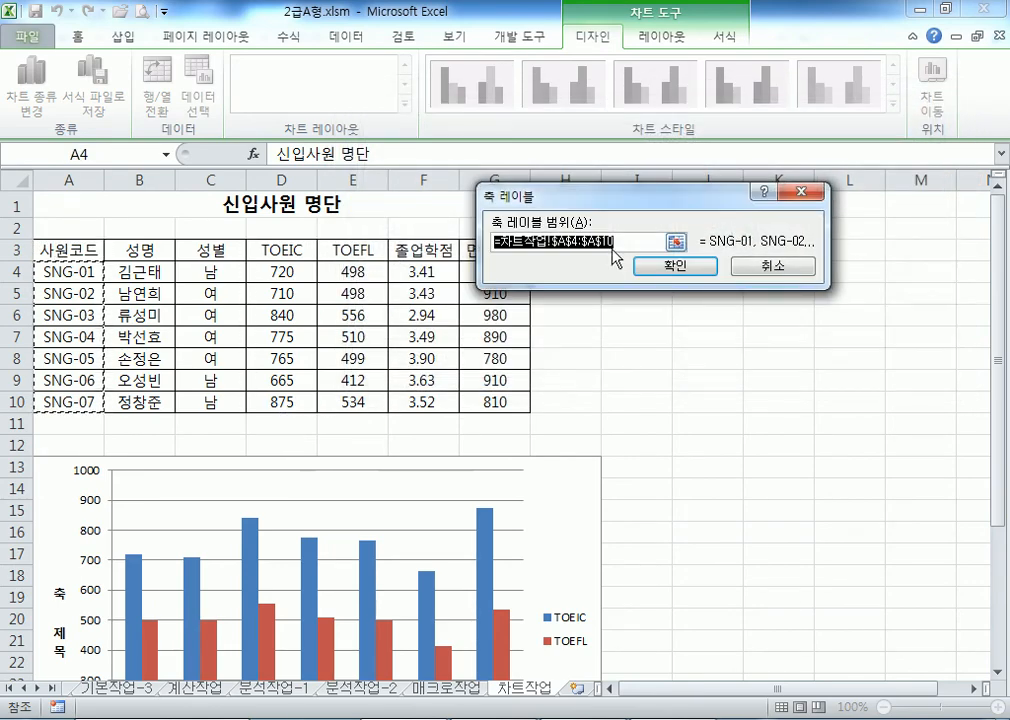
pyautogui.moveTo(130, 277); pyautogui.dragTo(131, 400)
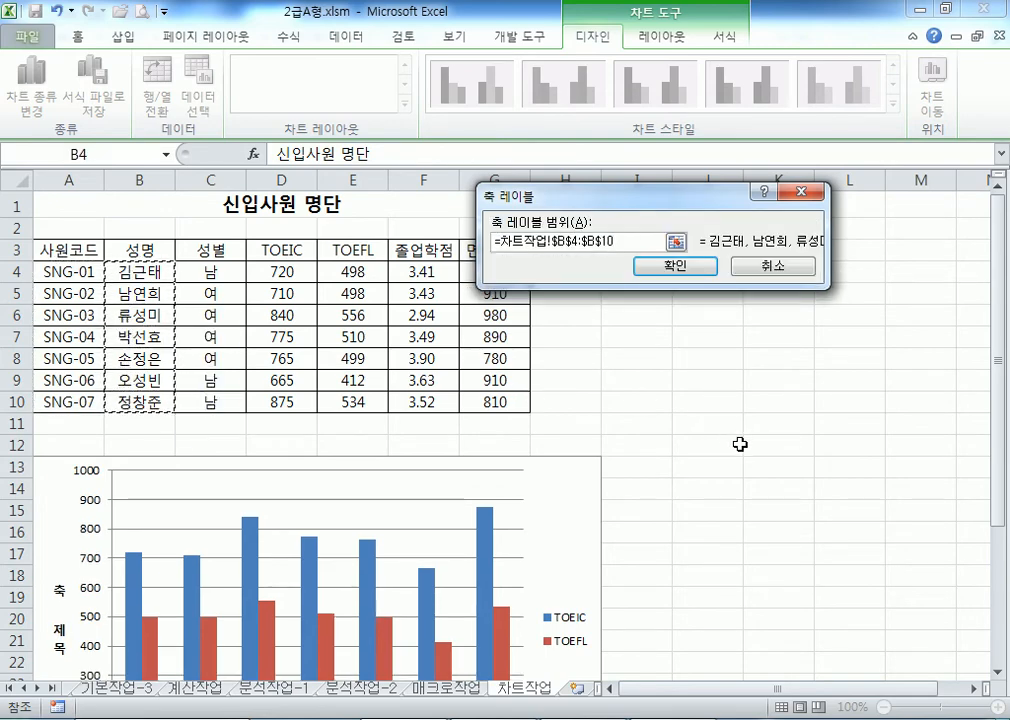
pyautogui.scroll(-3, 424, 446)
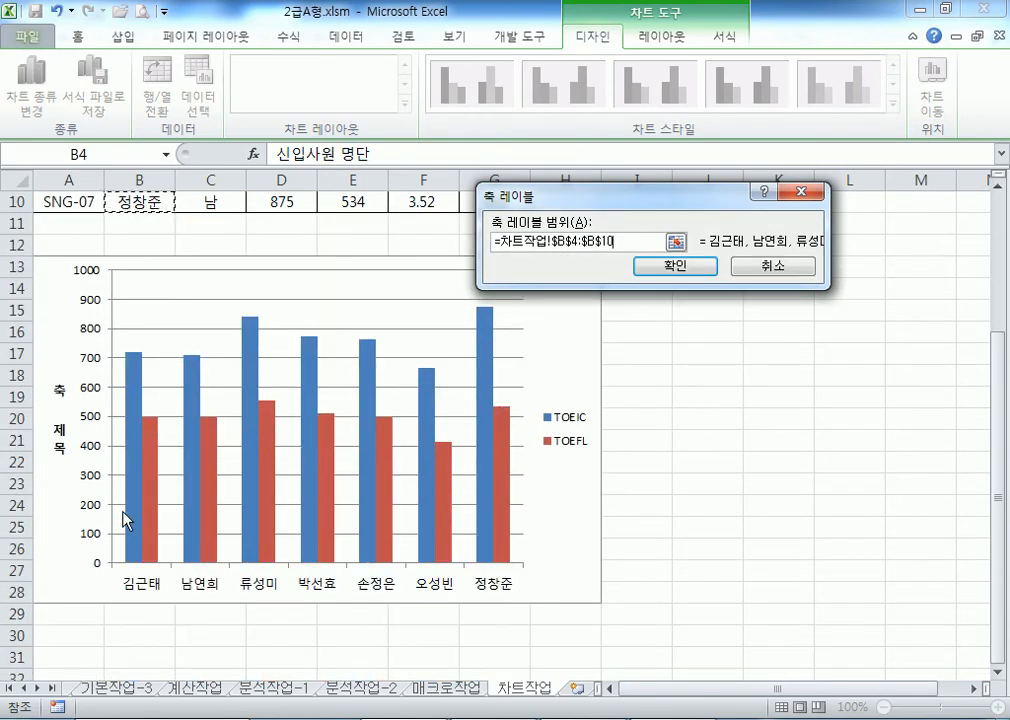
pyautogui.click(765, 268)
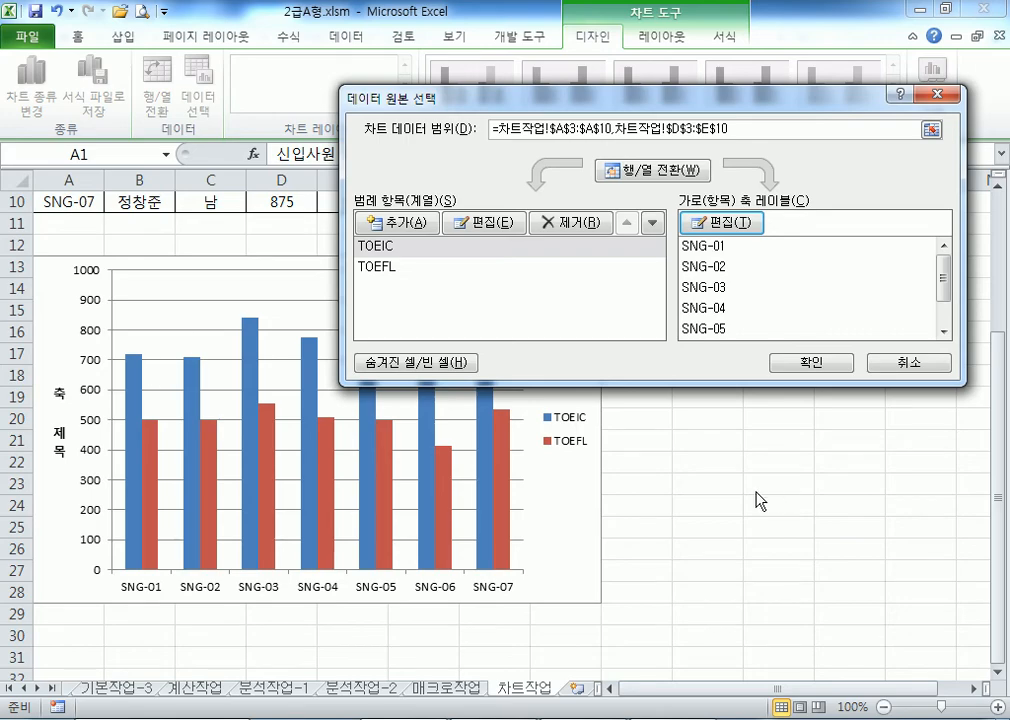
pyautogui.click(890, 364)
# - Examine the source codes in column A, the chart's two axes, the vertical axis title and the available axis title options
pyautogui.moveTo(68, 272); pyautogui.dragTo(68, 380)
pyautogui.scroll(-4, 300, 450)
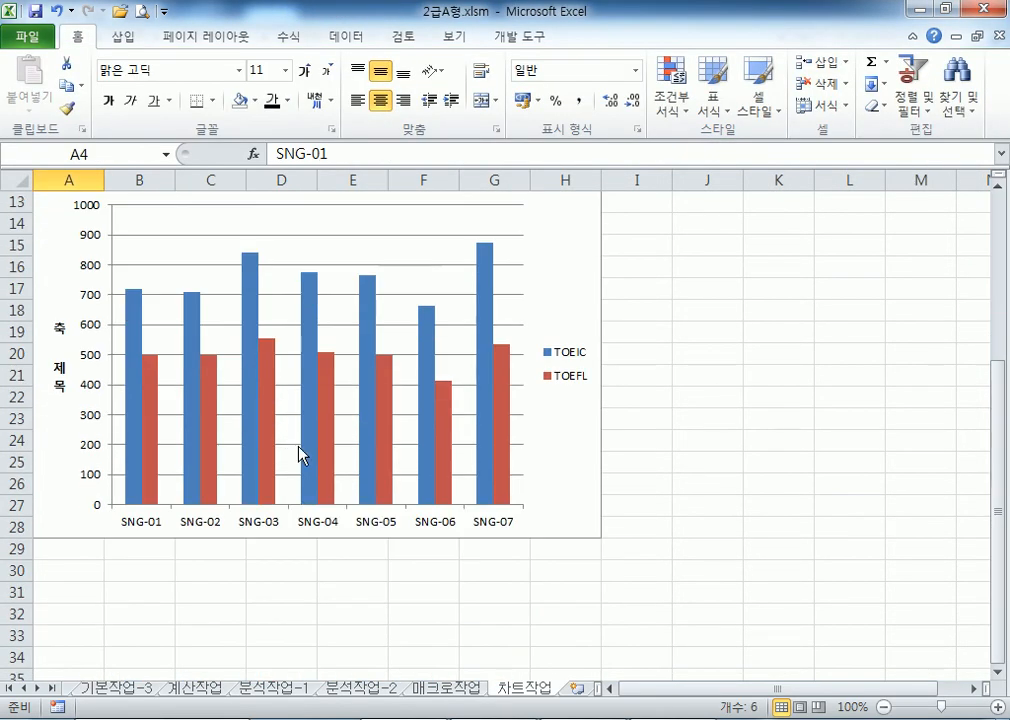
pyautogui.click(333, 523)
pyautogui.click(95, 333)
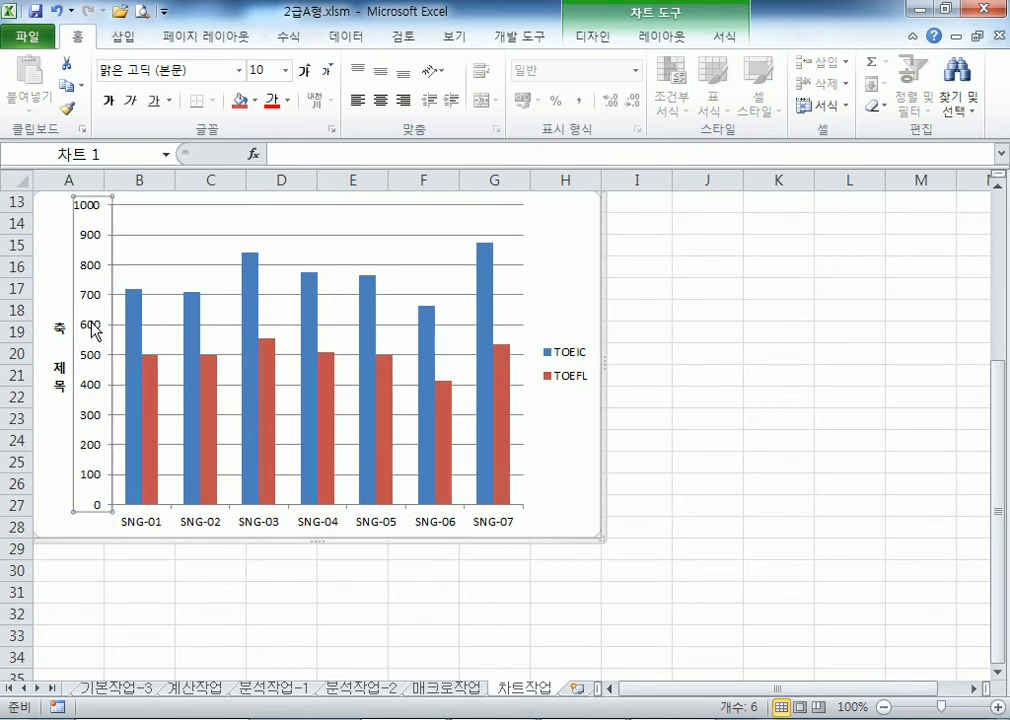
pyautogui.click(327, 530)
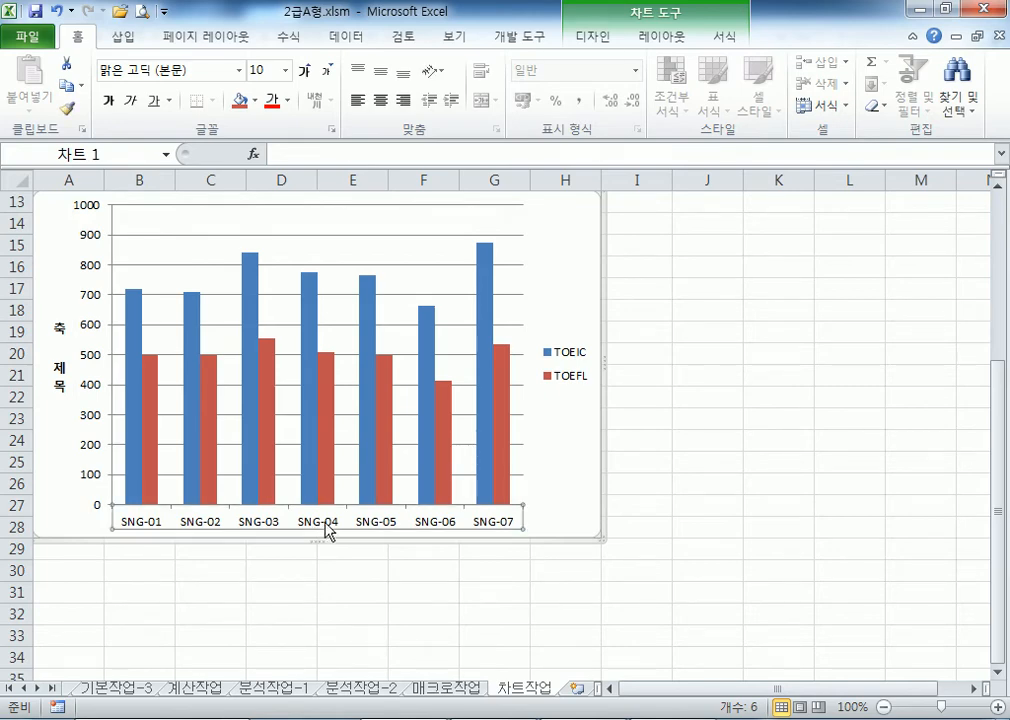
pyautogui.click(57, 322)
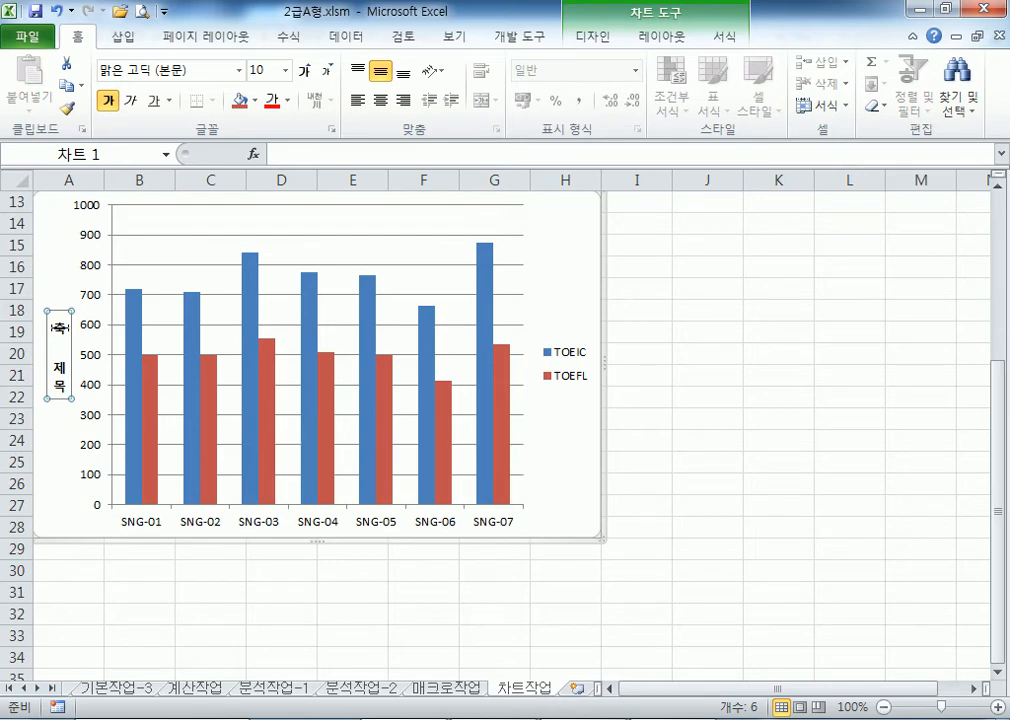
pyautogui.click(559, 428)
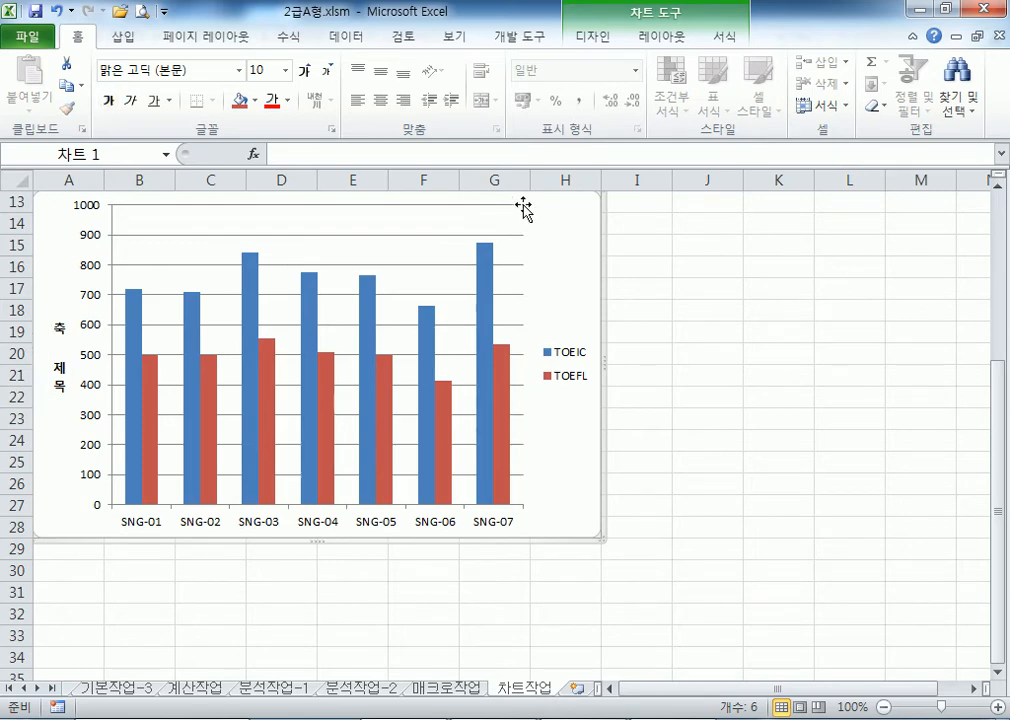
pyautogui.click(655, 40)
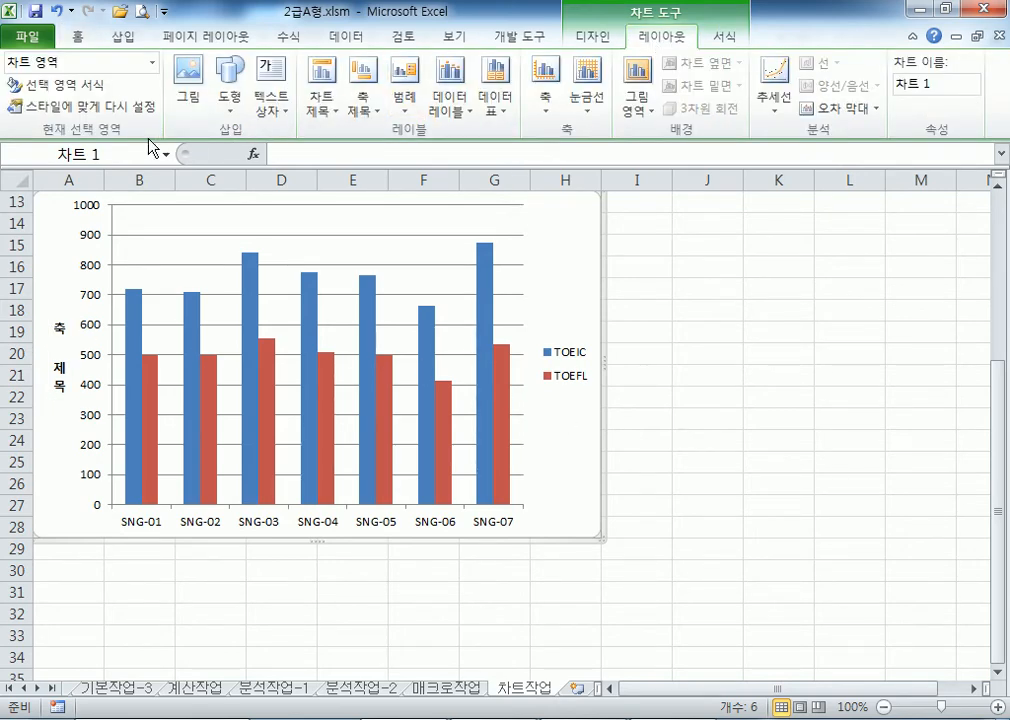
pyautogui.click(361, 112)
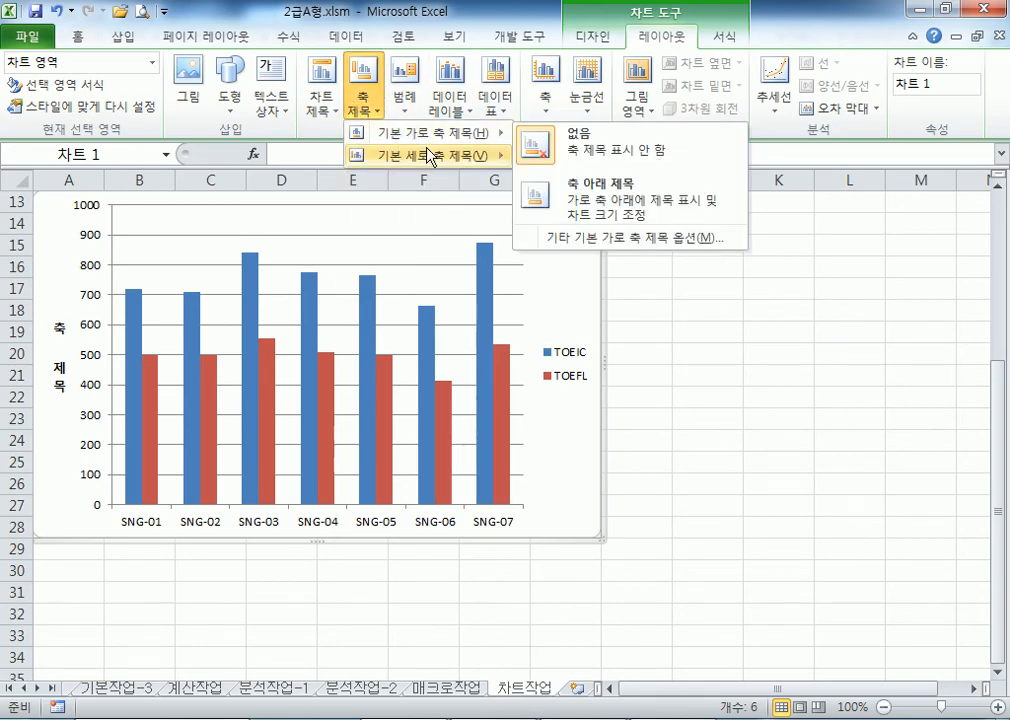
pyautogui.moveTo(420, 155)
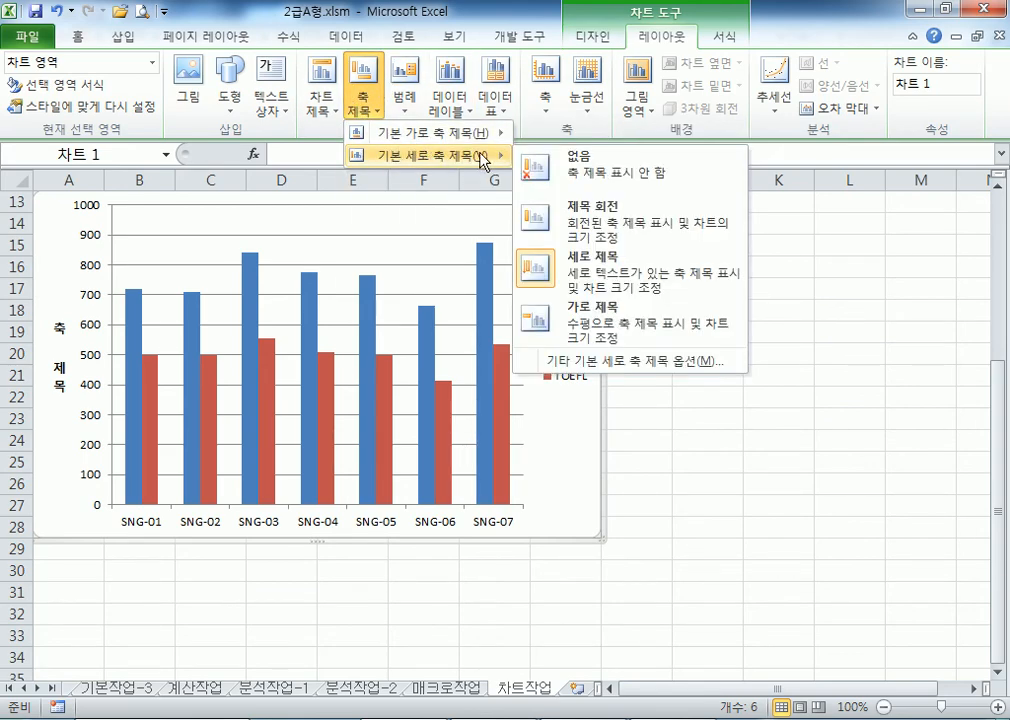
# - Change the chart's horizontal axis labels to the 성명 column range B4:B10 in the data source and apply the change
pyautogui.click(588, 40)
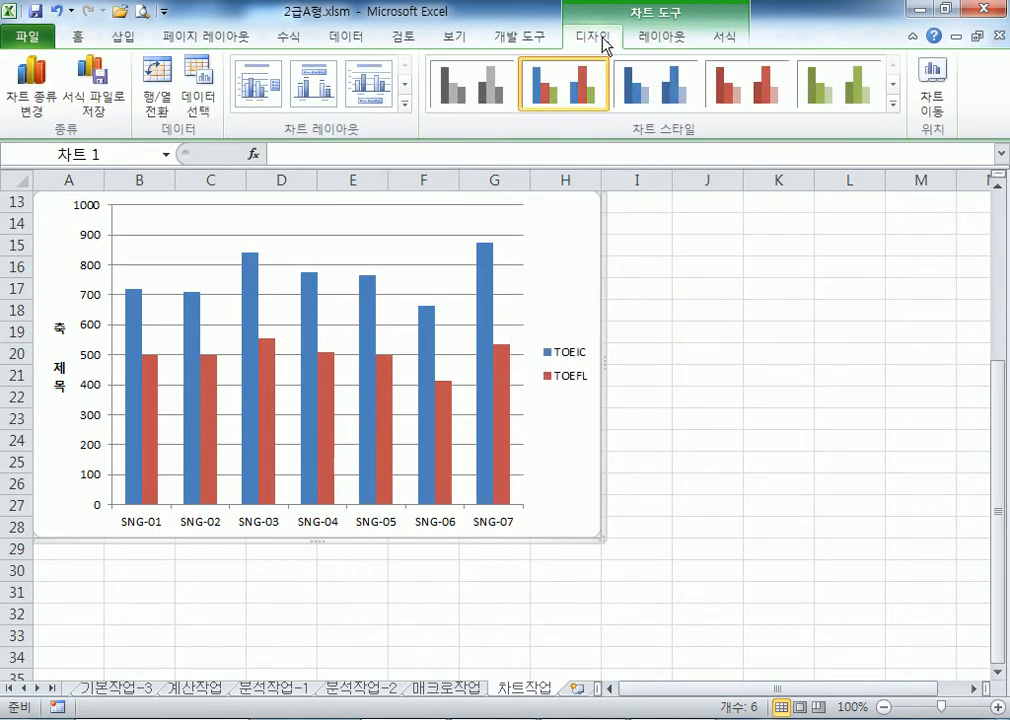
pyautogui.click(198, 105)
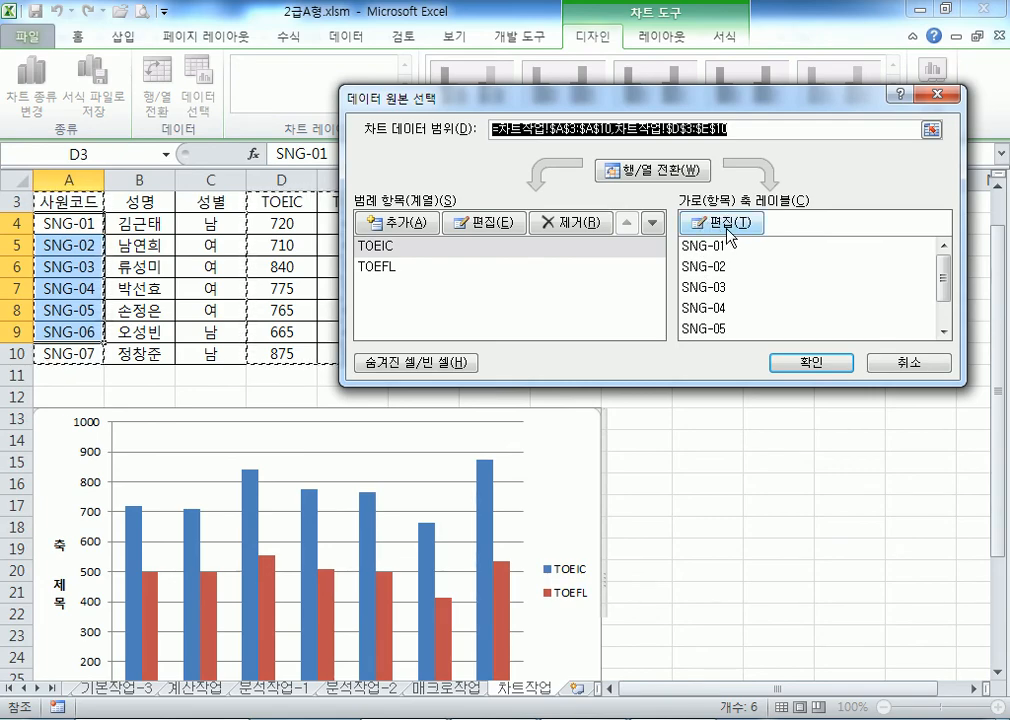
pyautogui.click(722, 223)
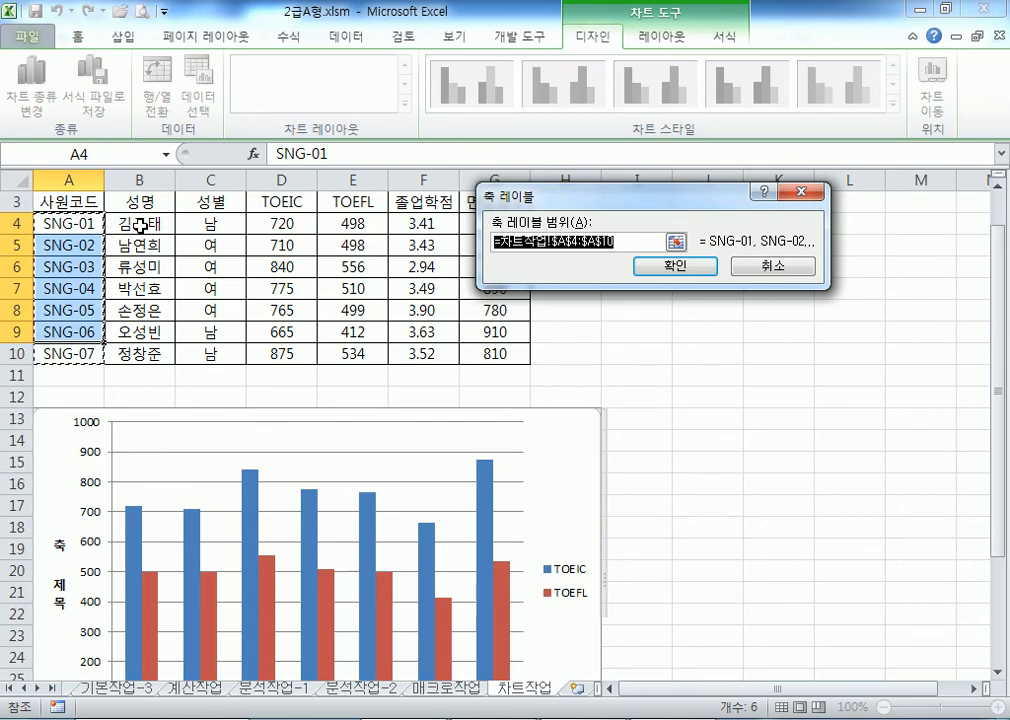
pyautogui.moveTo(140, 226); pyautogui.dragTo(140, 348)
pyautogui.scroll(-3, 394, 539)
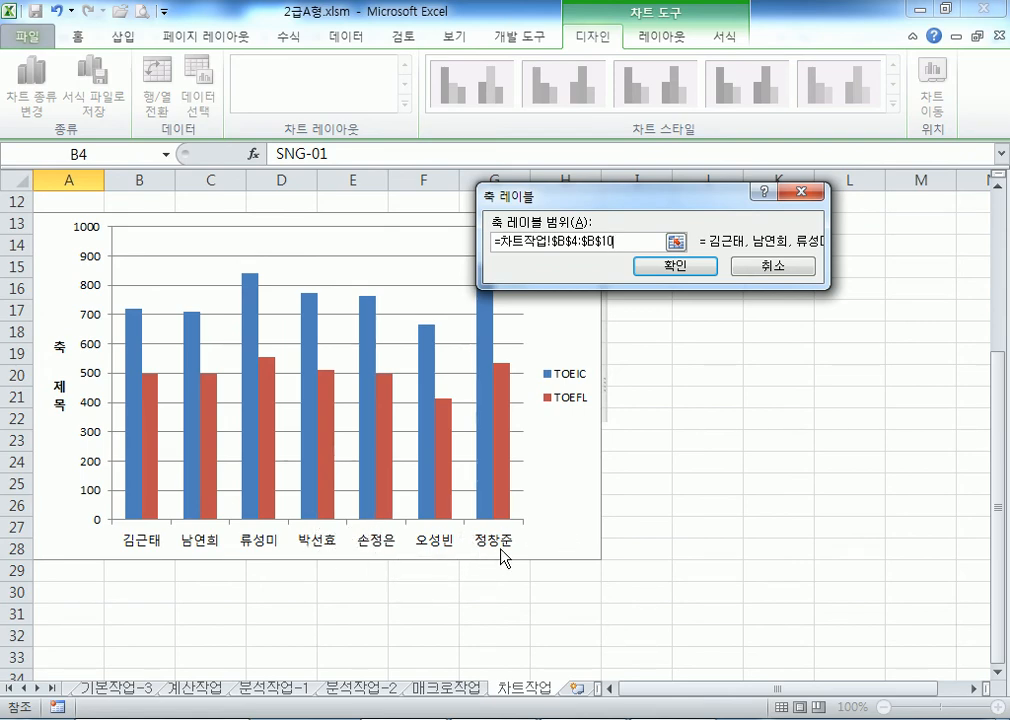
pyautogui.click(697, 278)
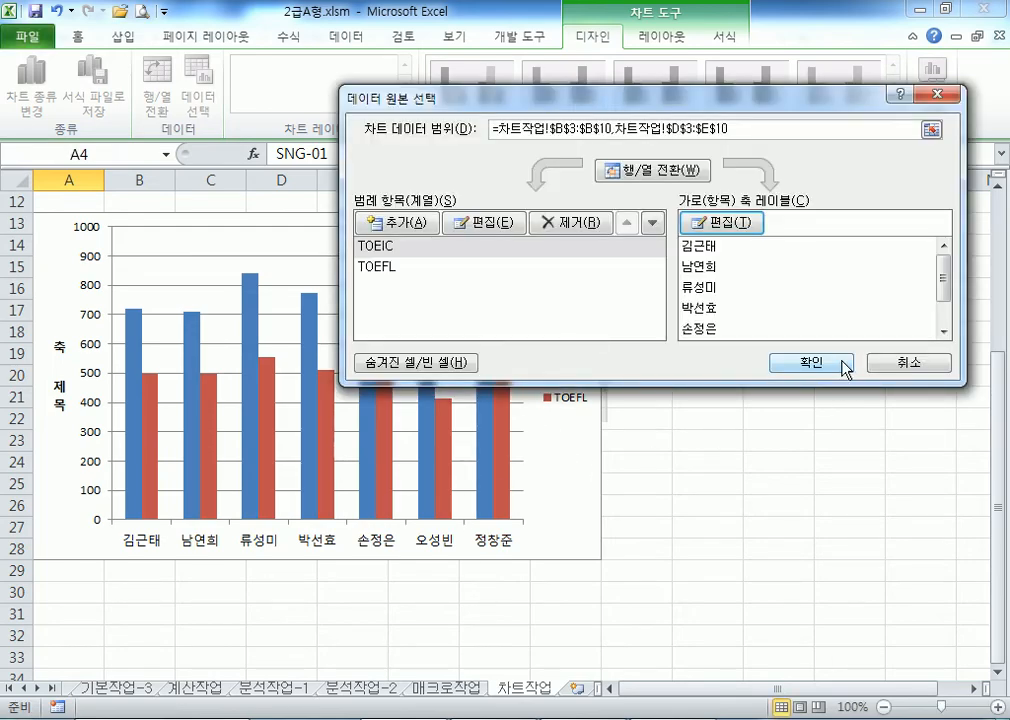
pyautogui.click(846, 365)
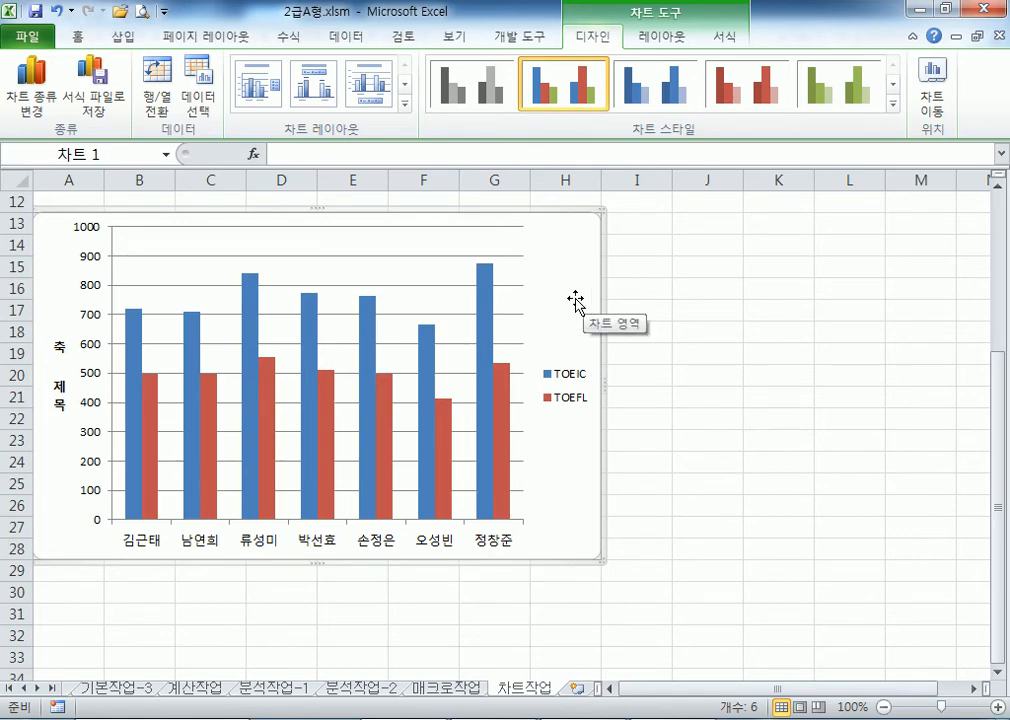
# - Add a chart title with the 차트 위 option and apply the 세로 제목 option to the primary vertical axis title
pyautogui.click(662, 37)
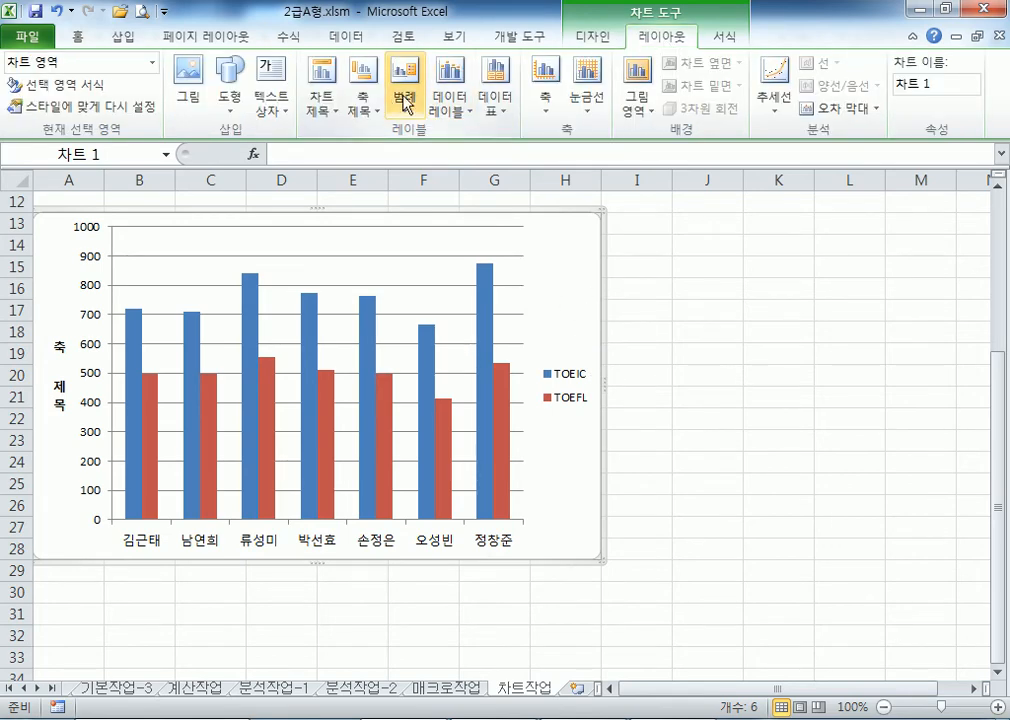
pyautogui.click(321, 105)
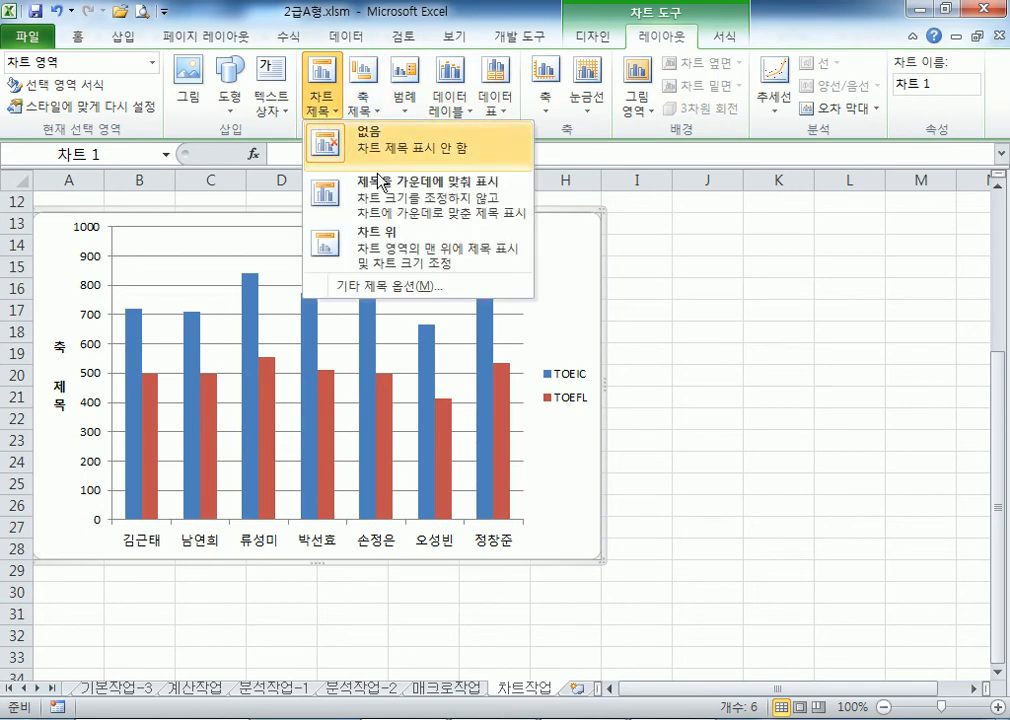
pyautogui.click(388, 241)
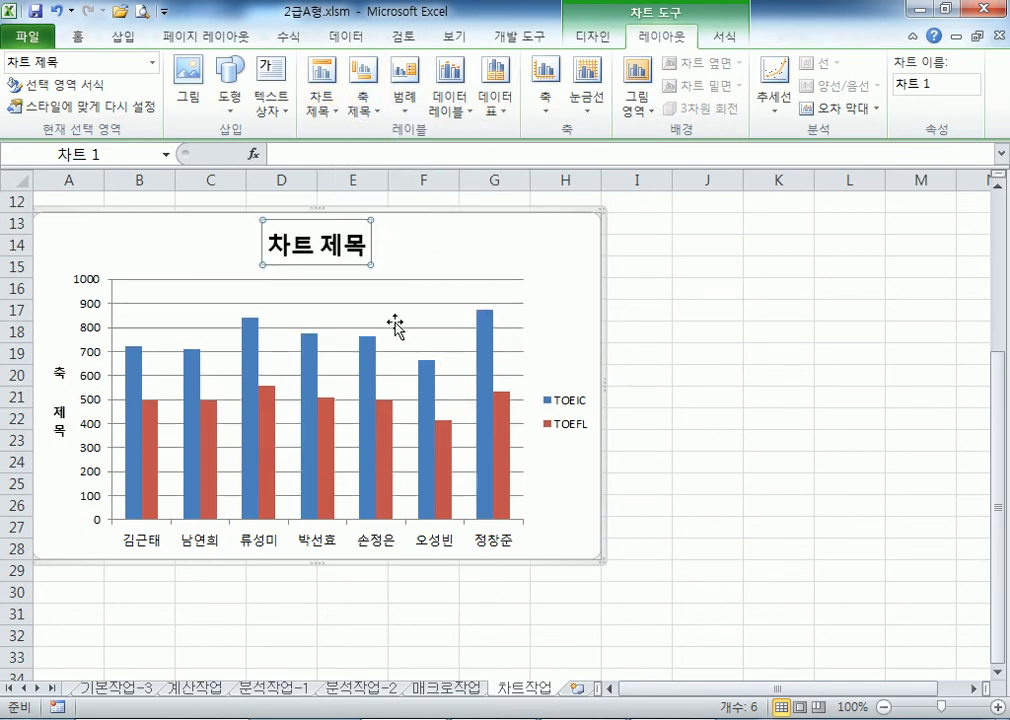
pyautogui.click(361, 100)
pyautogui.moveTo(420, 175)
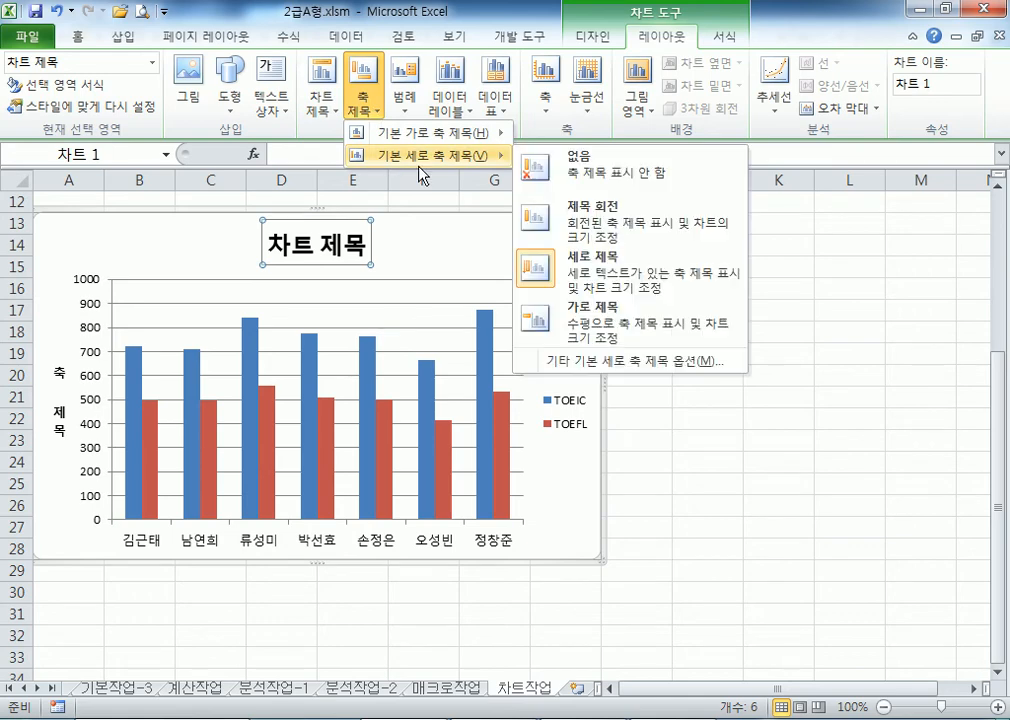
pyautogui.click(587, 276)
pyautogui.click(57, 398)
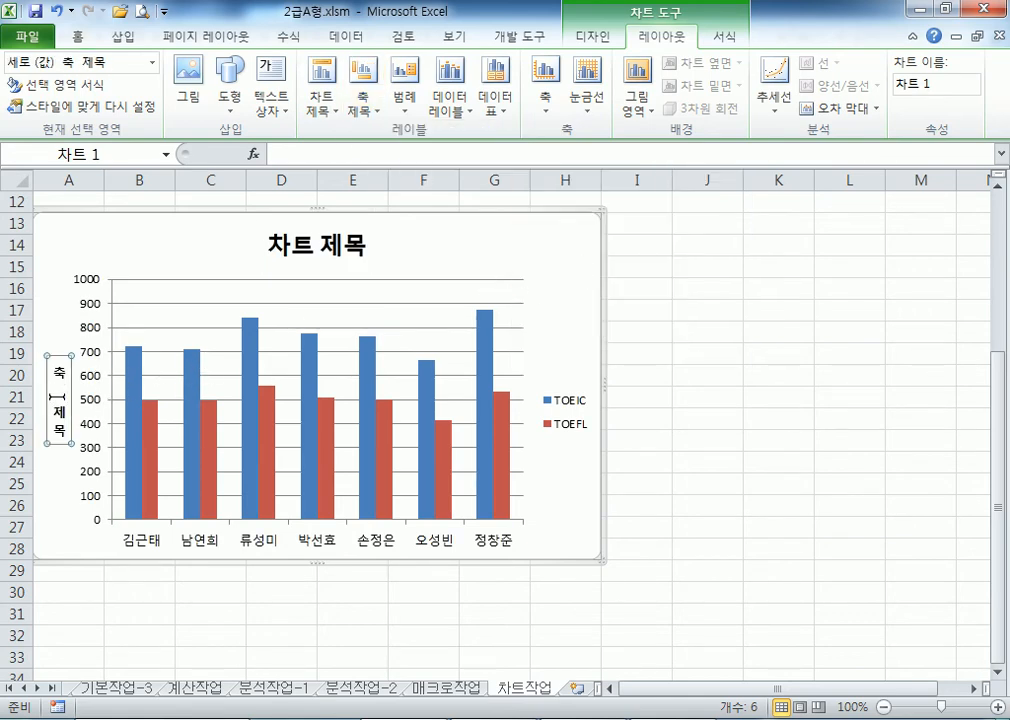
# - Replace the chart title's placeholder text with 신입사원 영어점수 현황
pyautogui.click(320, 247)
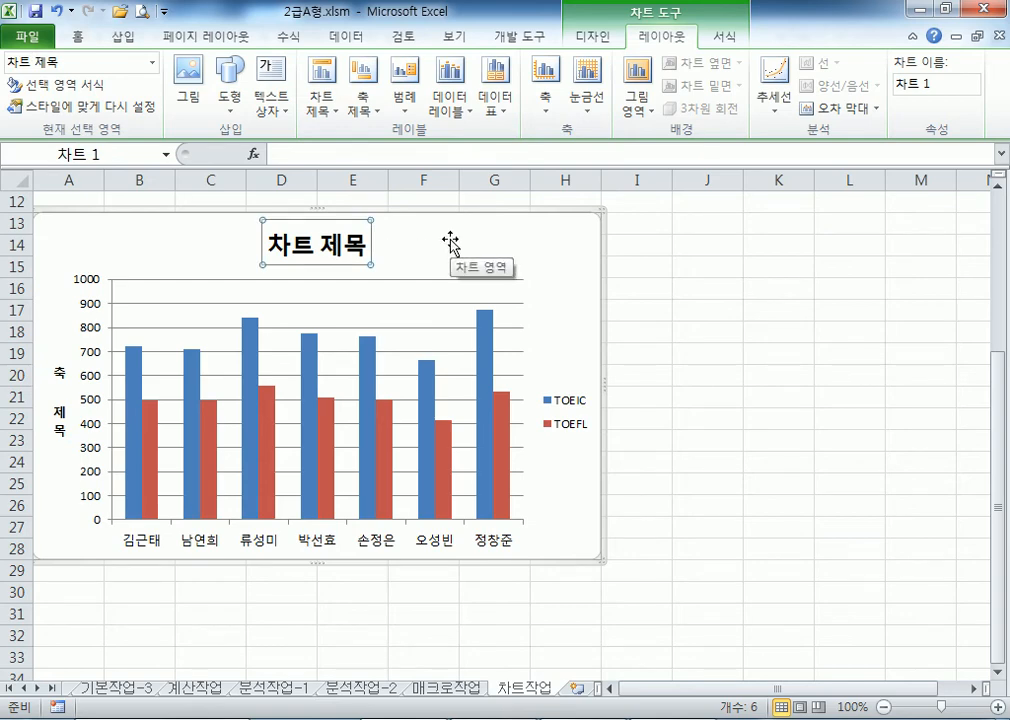
pyautogui.write('신입사워')
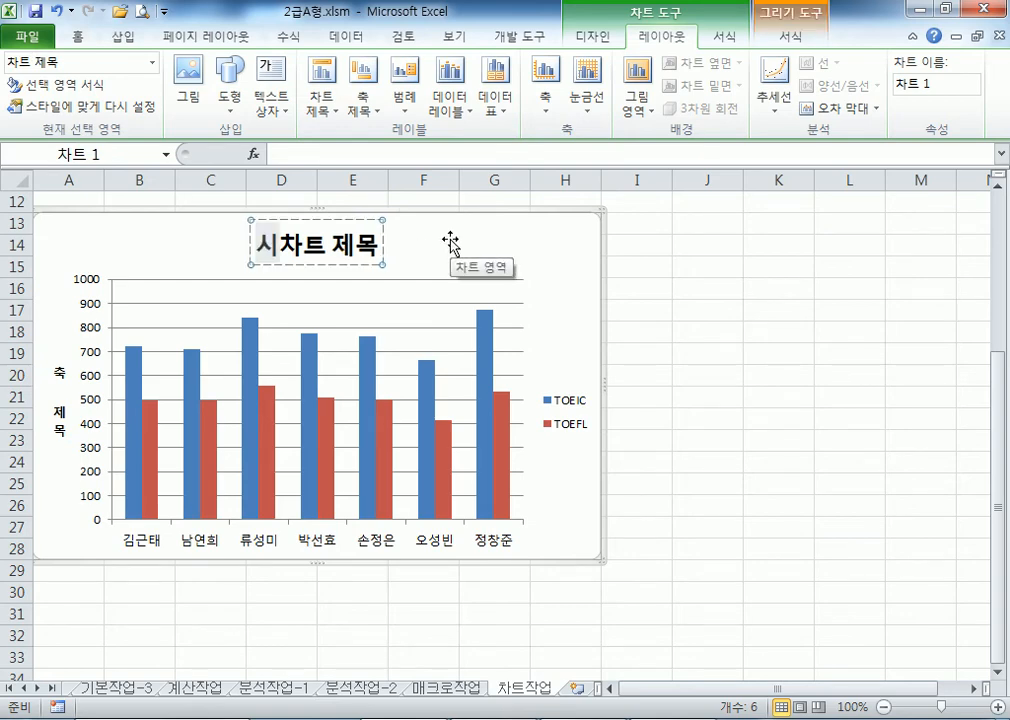
pyautogui.write('ㄴ 영어')
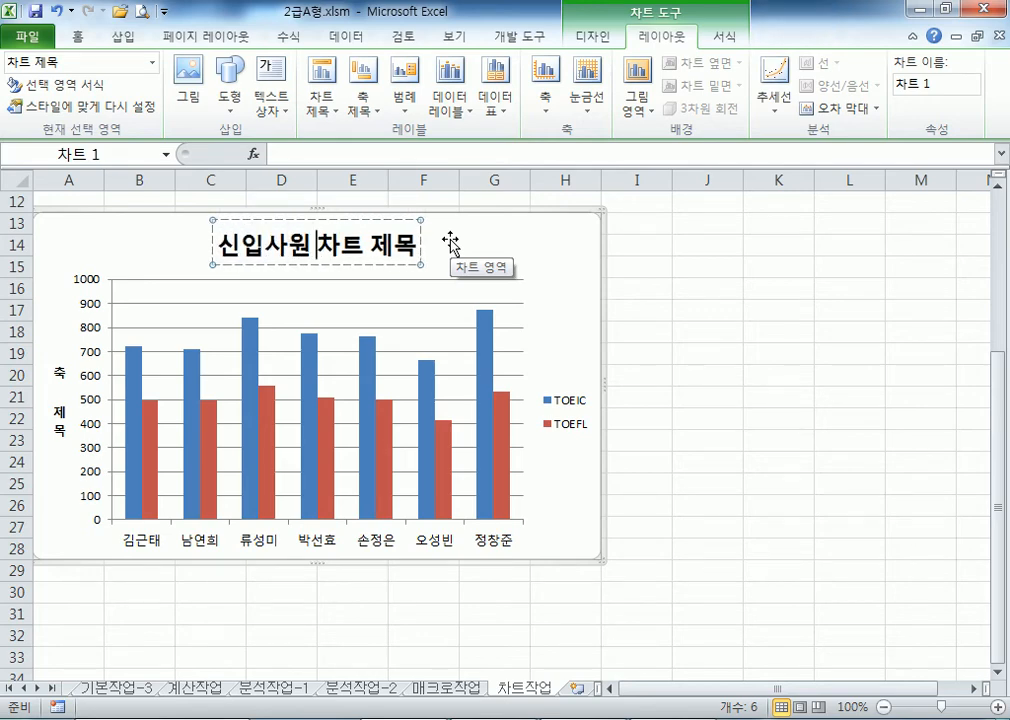
pyautogui.write('점수 현화')
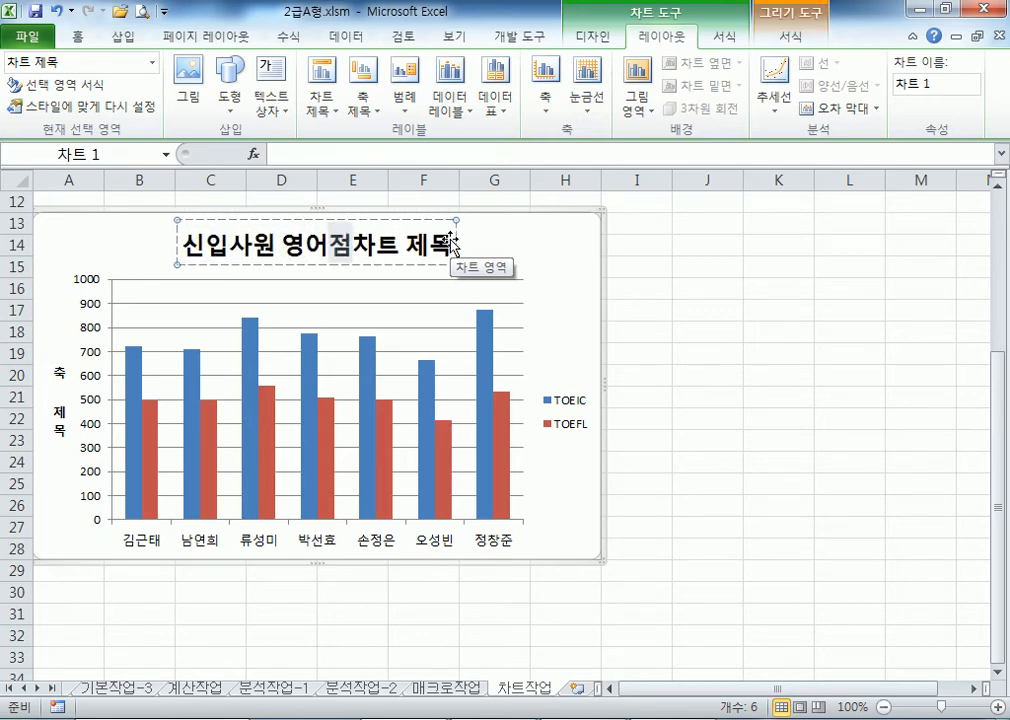
pyautogui.write('ㅇ')
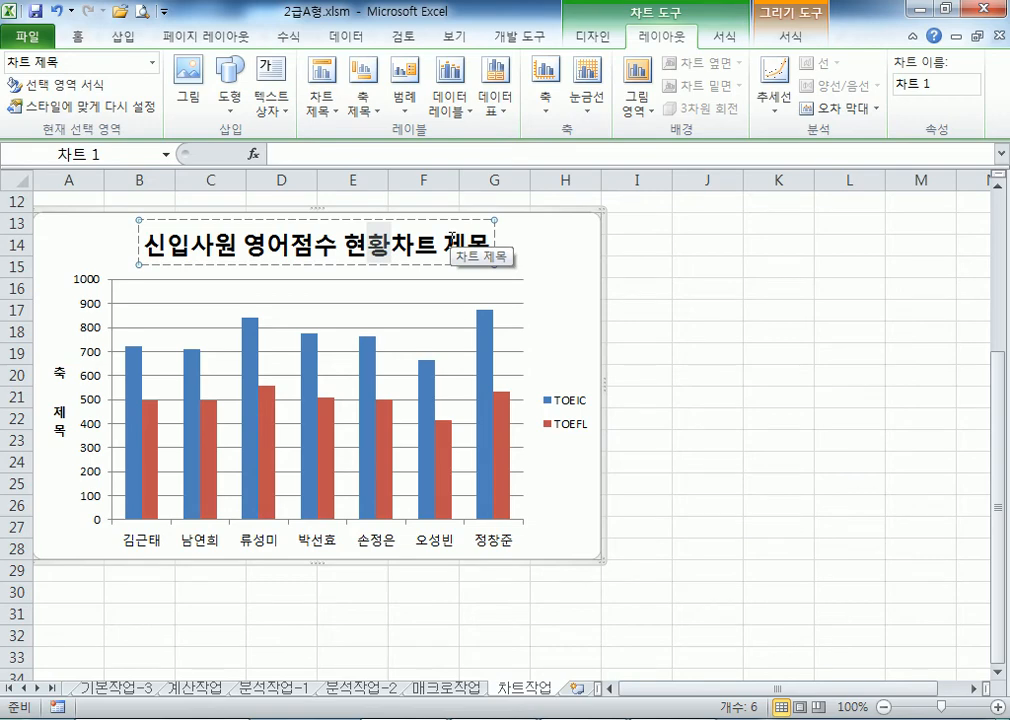
pyautogui.press('Delete')
pyautogui.press('Delete')
pyautogui.press('Delete')
pyautogui.press('Delete')
pyautogui.press('Delete')
pyautogui.press('Escape')
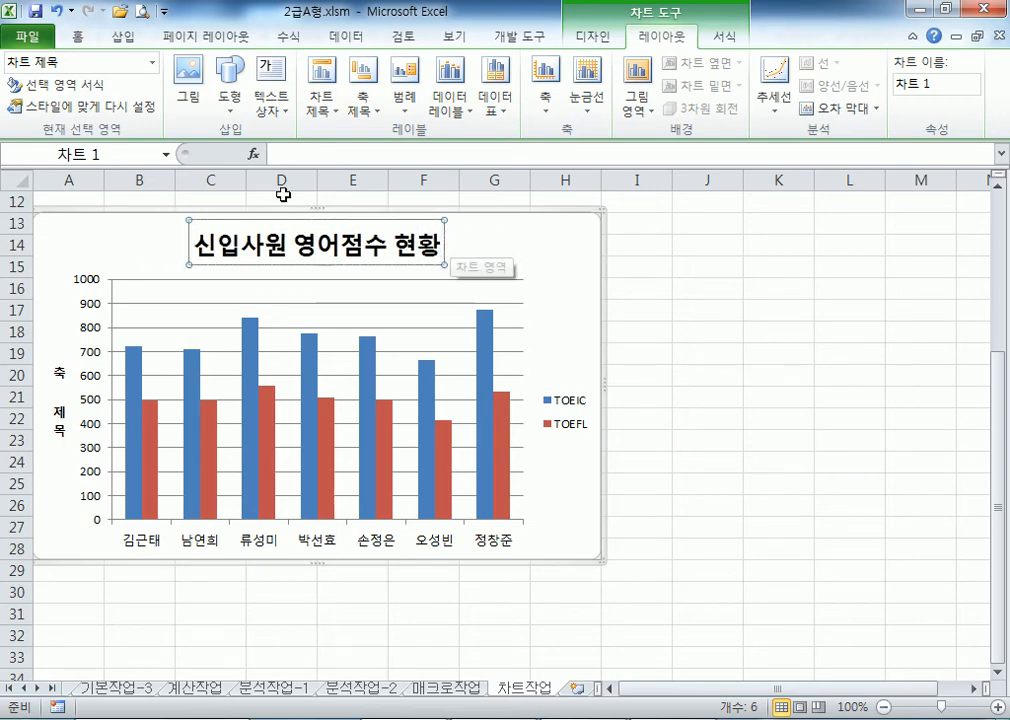
# - Replace the vertical axis title's placeholder text with 영어점수
pyautogui.click(60, 397)
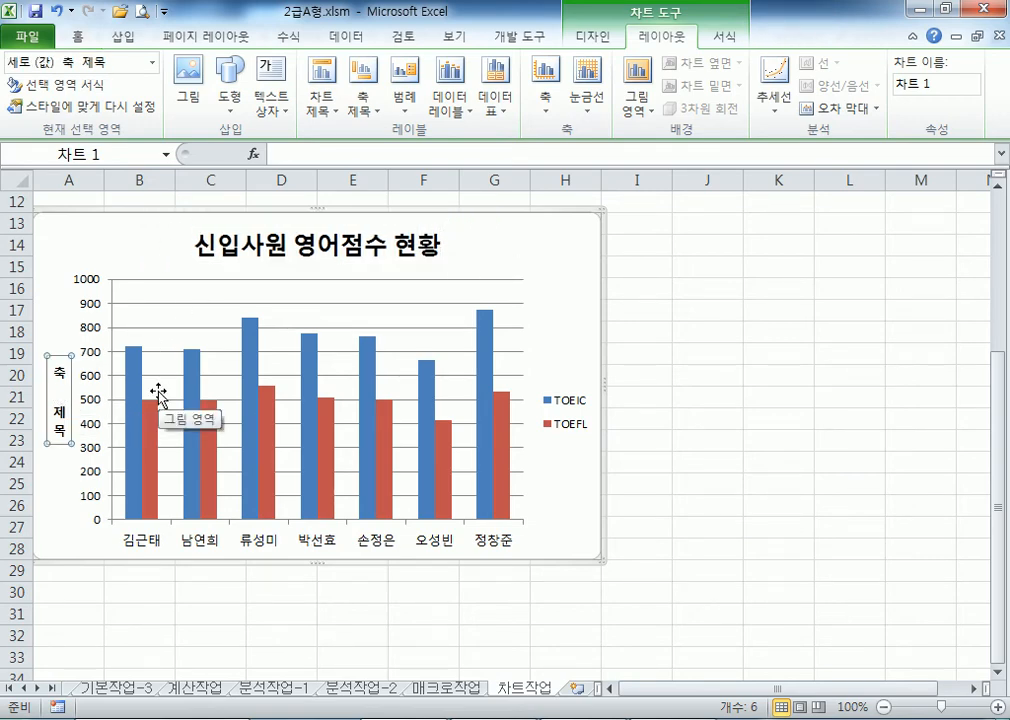
pyautogui.write('영어점수')
pyautogui.press('Delete')
pyautogui.press('Delete')
pyautogui.press('Delete')
pyautogui.press('Delete')
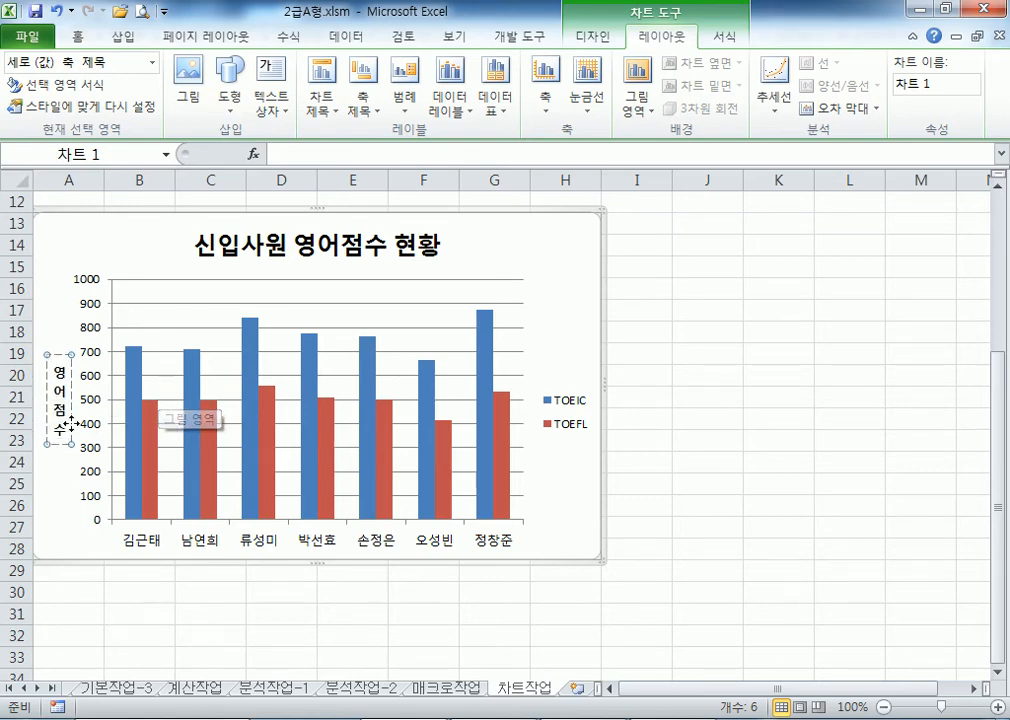
pyautogui.click(108, 244)
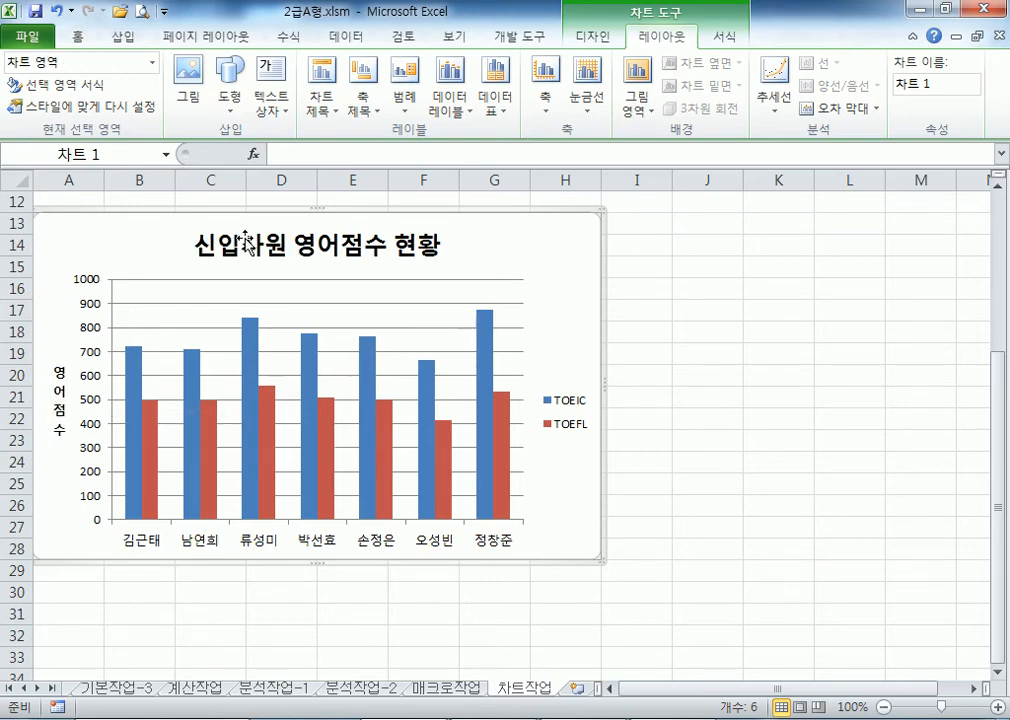
pyautogui.click(430, 242)
pyautogui.click(399, 244)
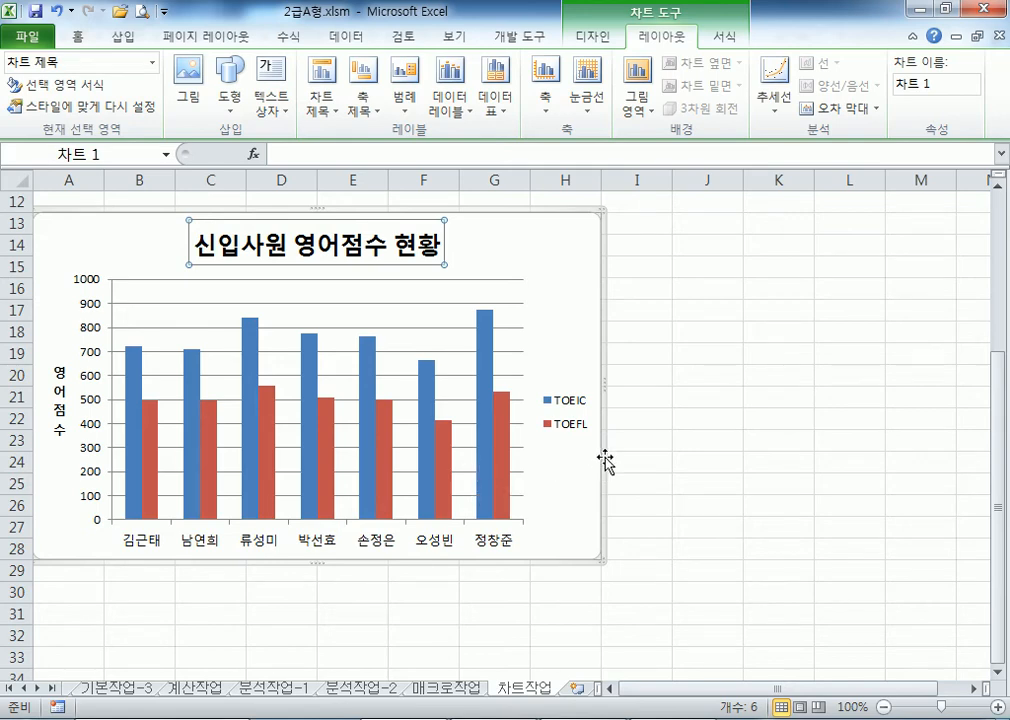
pyautogui.click(440, 247)
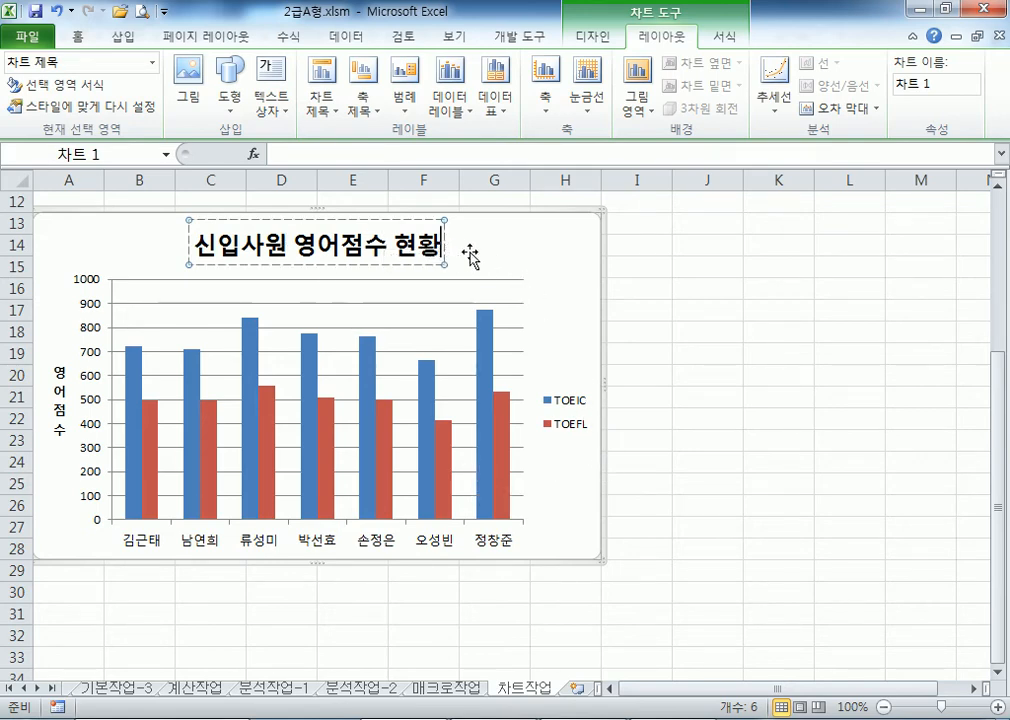
pyautogui.press('Escape')
pyautogui.click(68, 390)
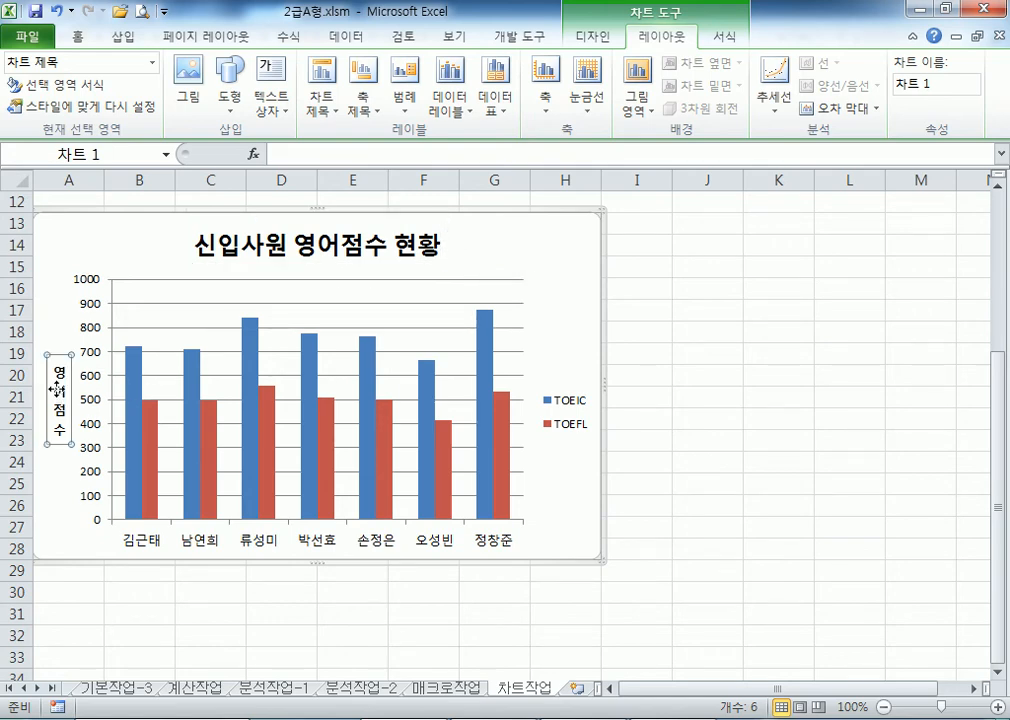
pyautogui.press('Escape')
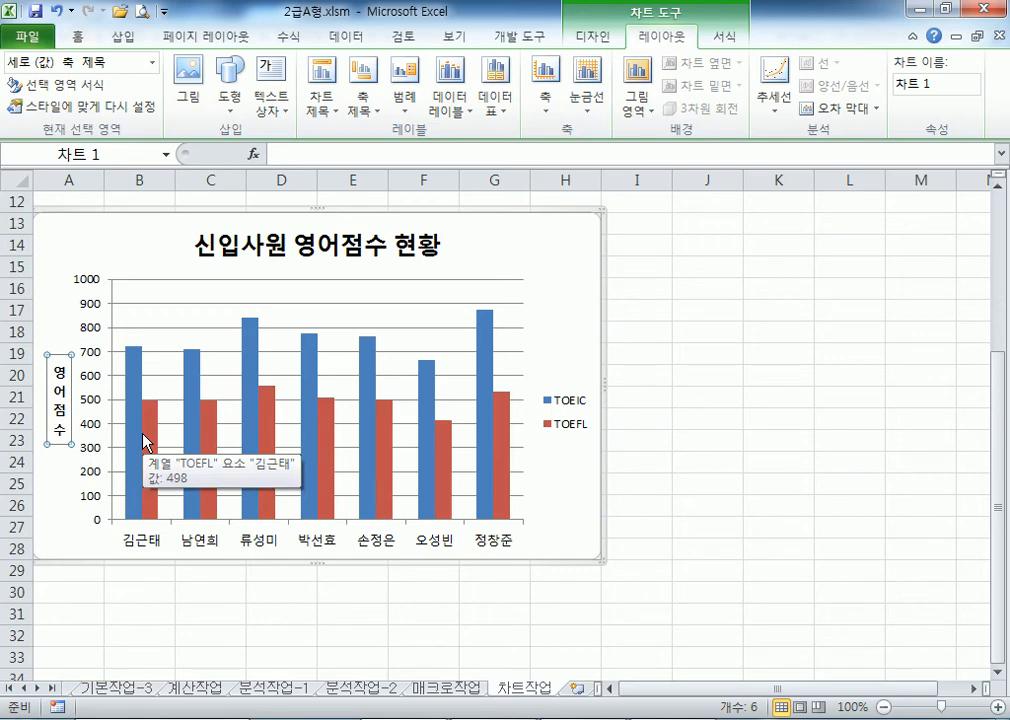
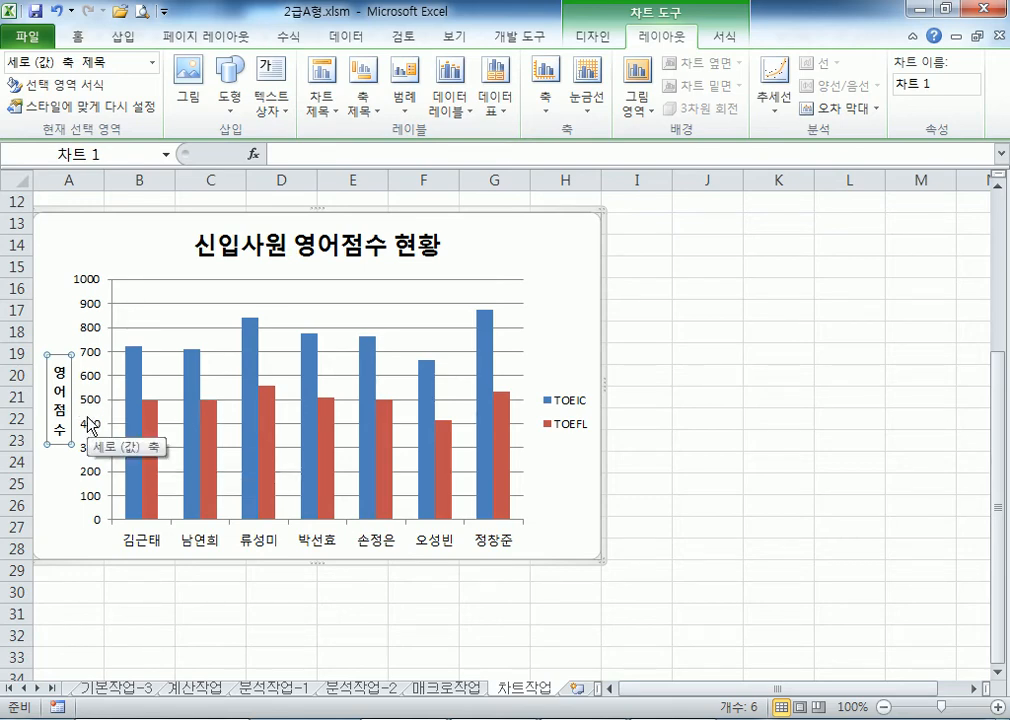
pyautogui.click(92, 335)
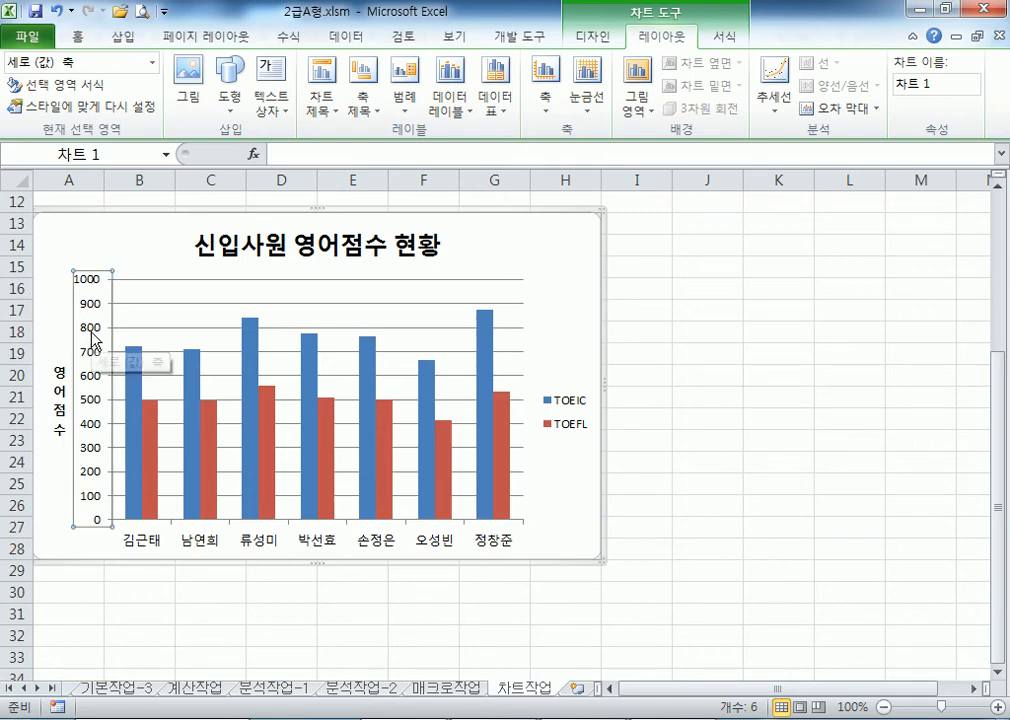
pyautogui.click(55, 388)
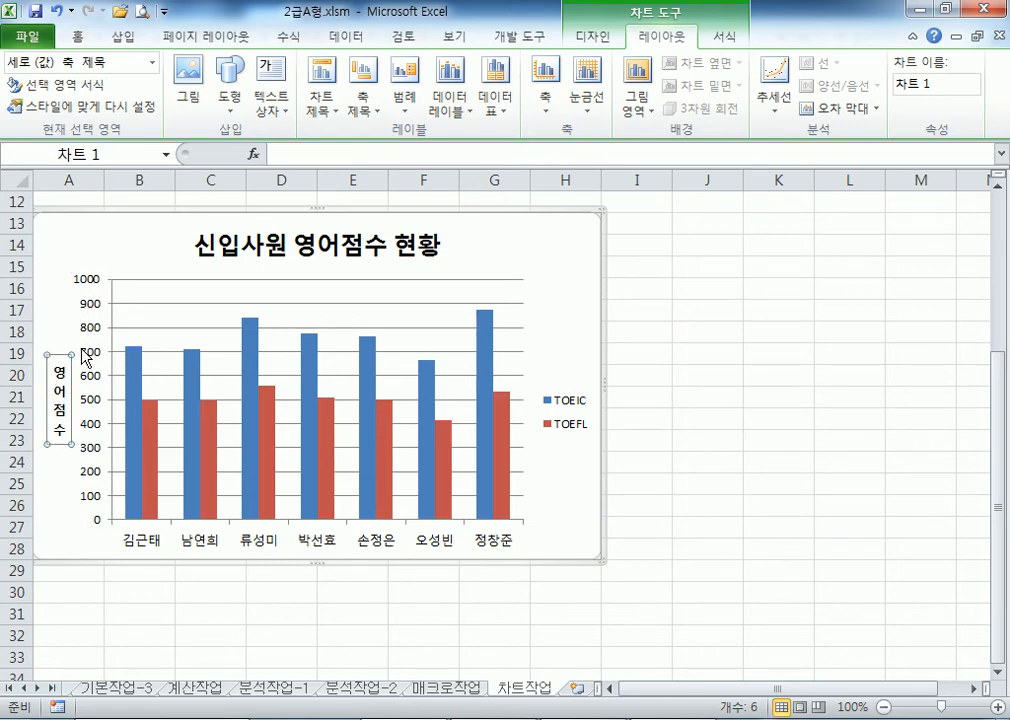
pyautogui.click(76, 283)
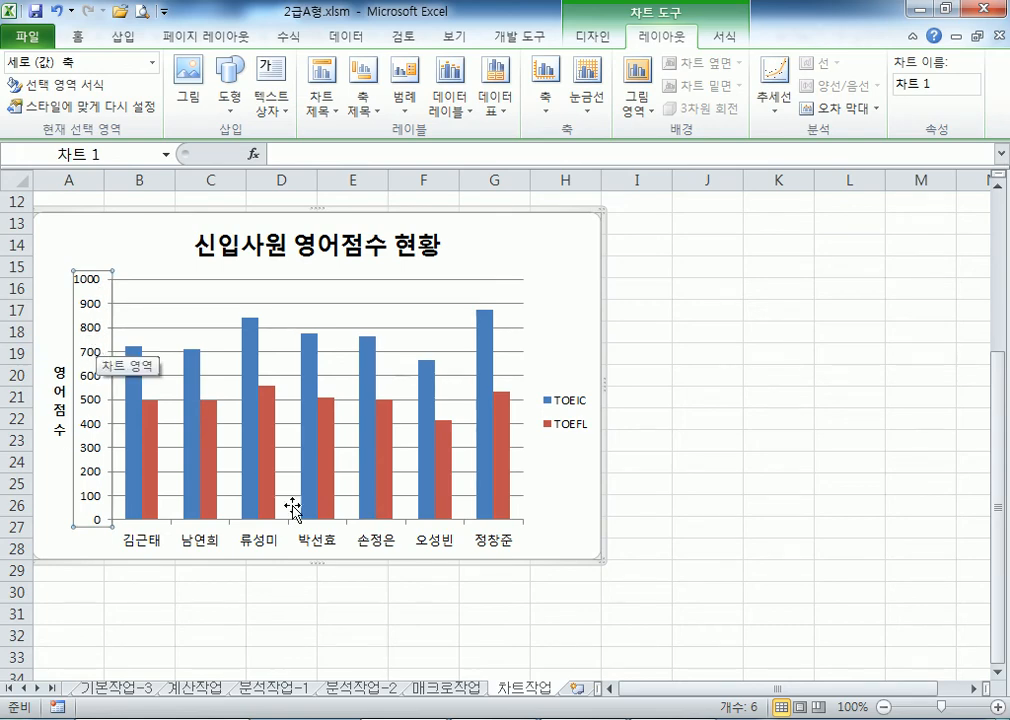
pyautogui.click(385, 551)
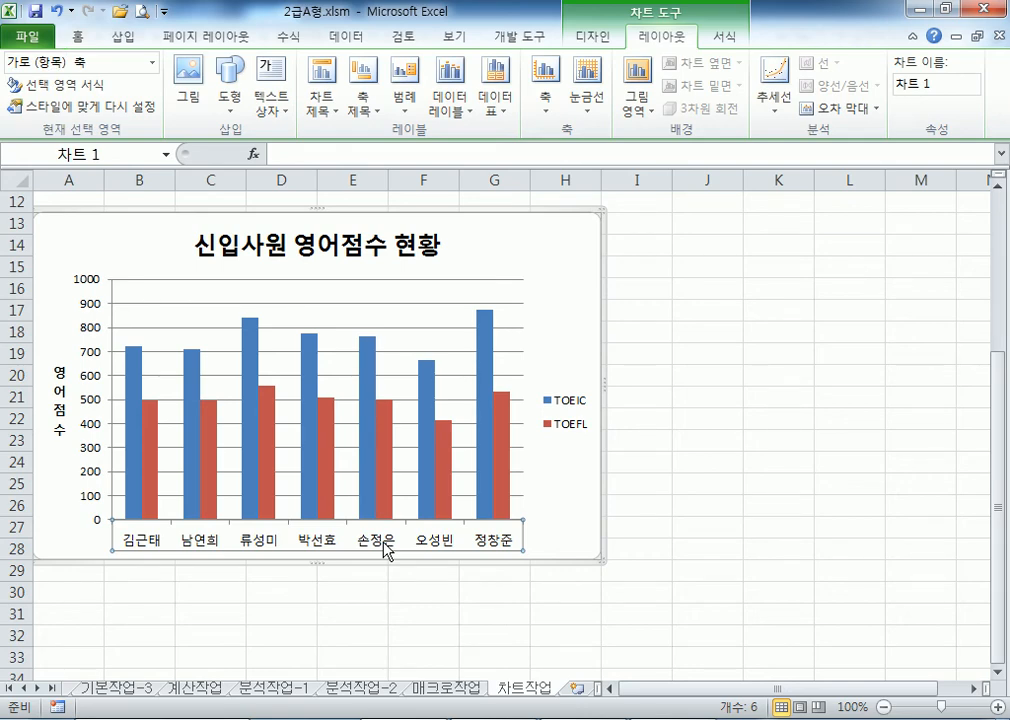
pyautogui.click(580, 432)
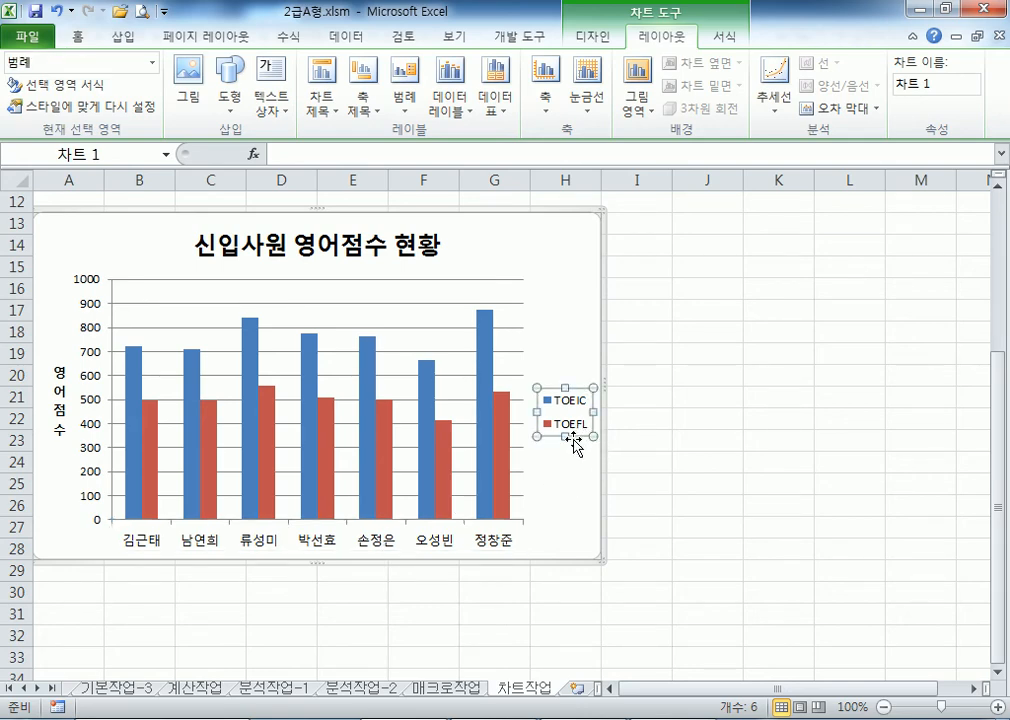
# - Set the font size of the chart's vertical axis labels to 11
pyautogui.click(91, 281)
pyautogui.click(91, 285)
pyautogui.click(80, 37)
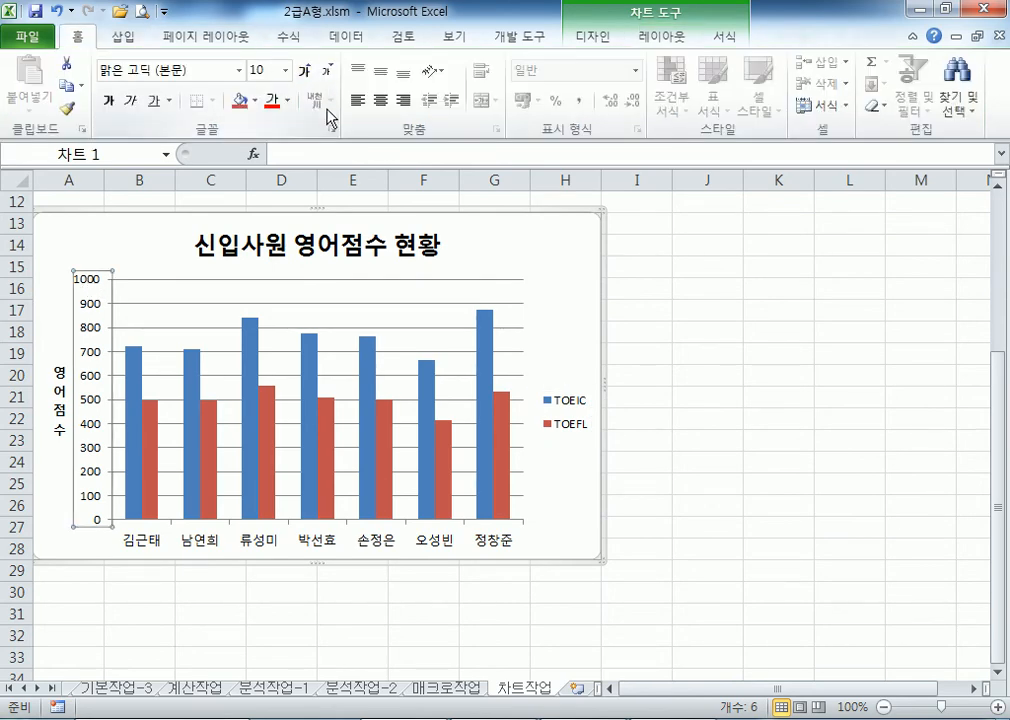
pyautogui.click(305, 72)
pyautogui.click(305, 72)
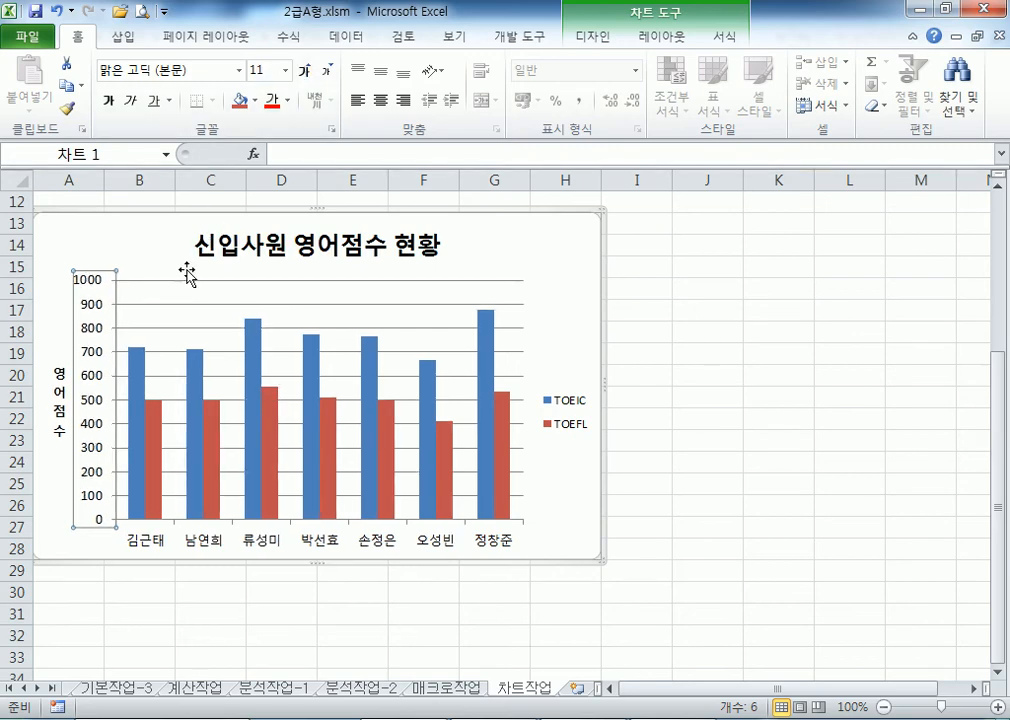
# - Set the font size of the chart's horizontal axis labels and the legend to 11
pyautogui.click(254, 545)
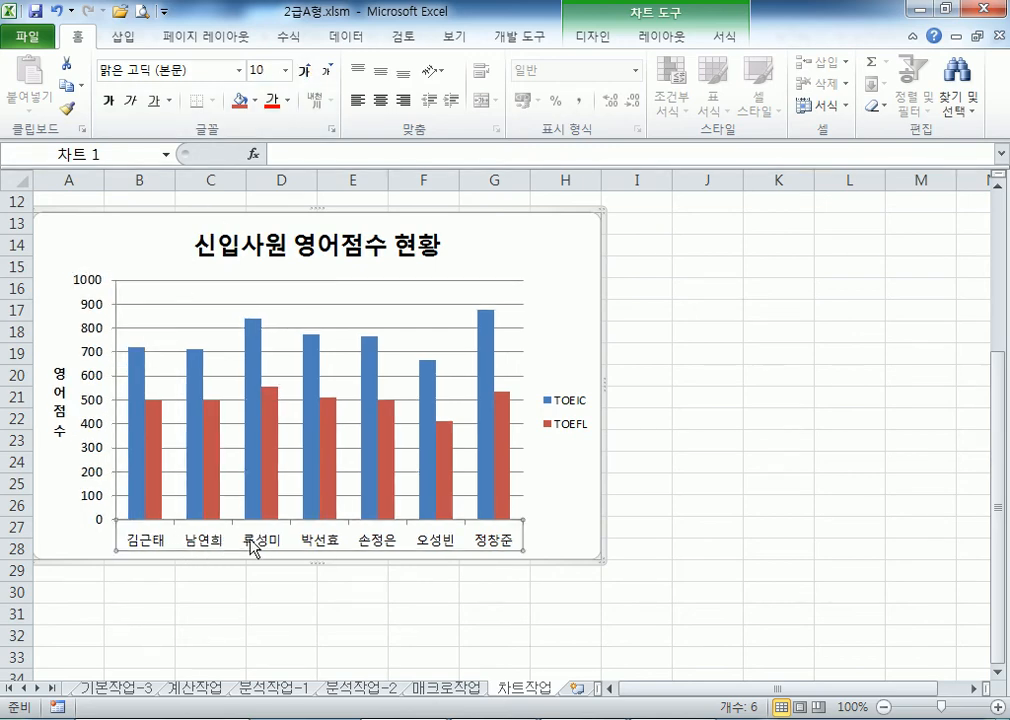
pyautogui.click(305, 72)
pyautogui.click(305, 72)
pyautogui.click(567, 430)
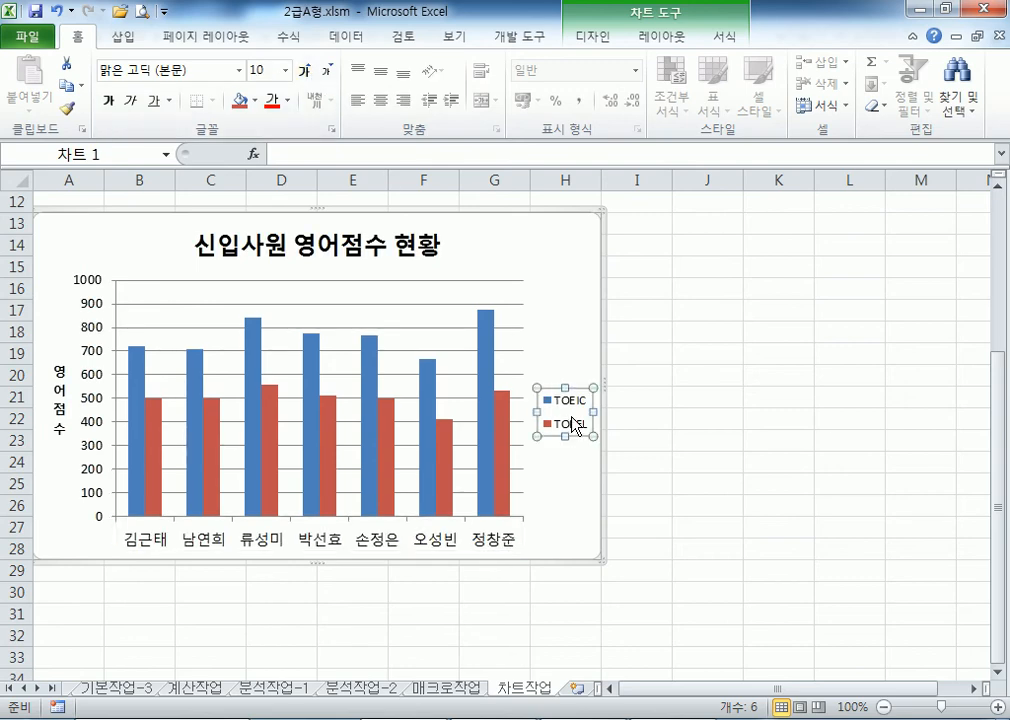
pyautogui.click(305, 72)
pyautogui.click(305, 72)
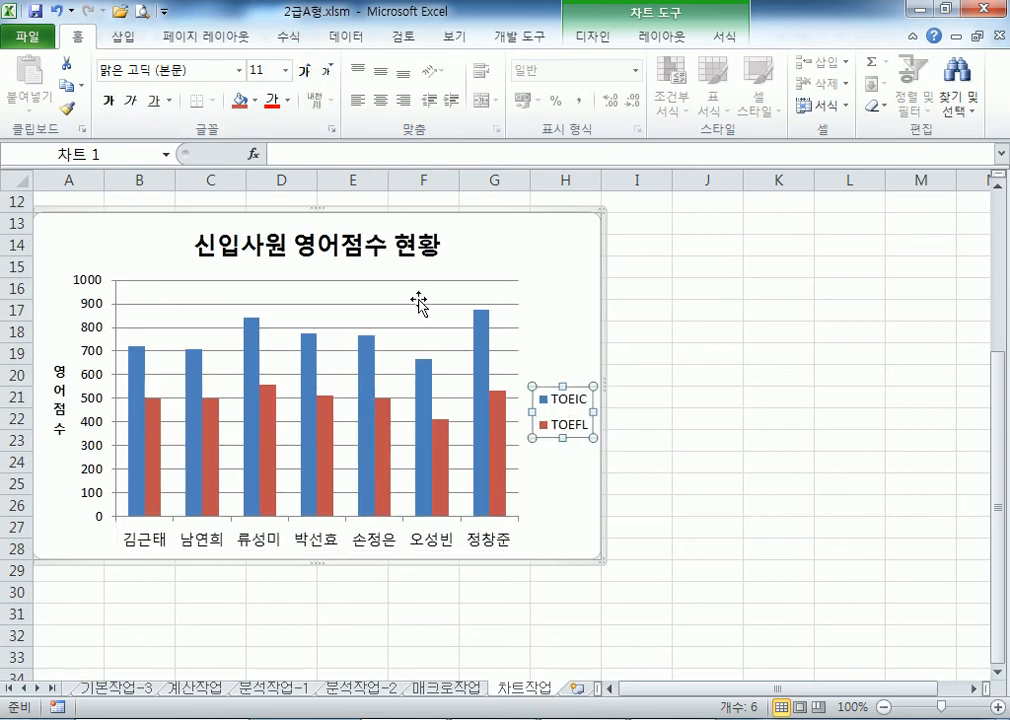
pyautogui.click(564, 249)
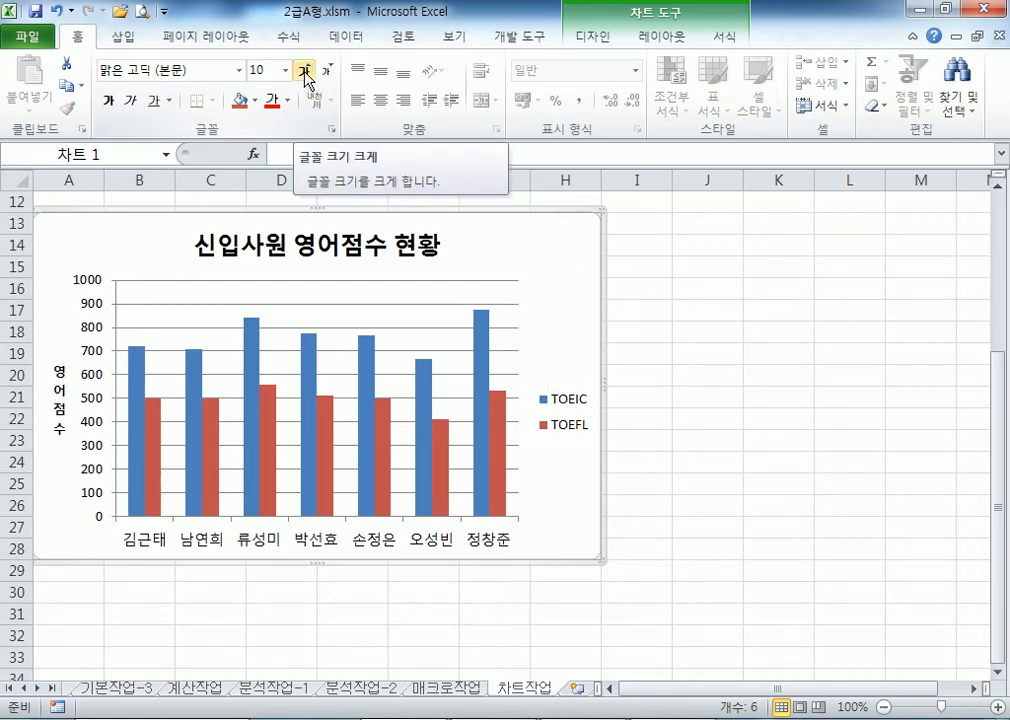
# - Check the font sizes of the chart title, vertical axis title, both axes, the legend and the chart area
pyautogui.click(331, 244)
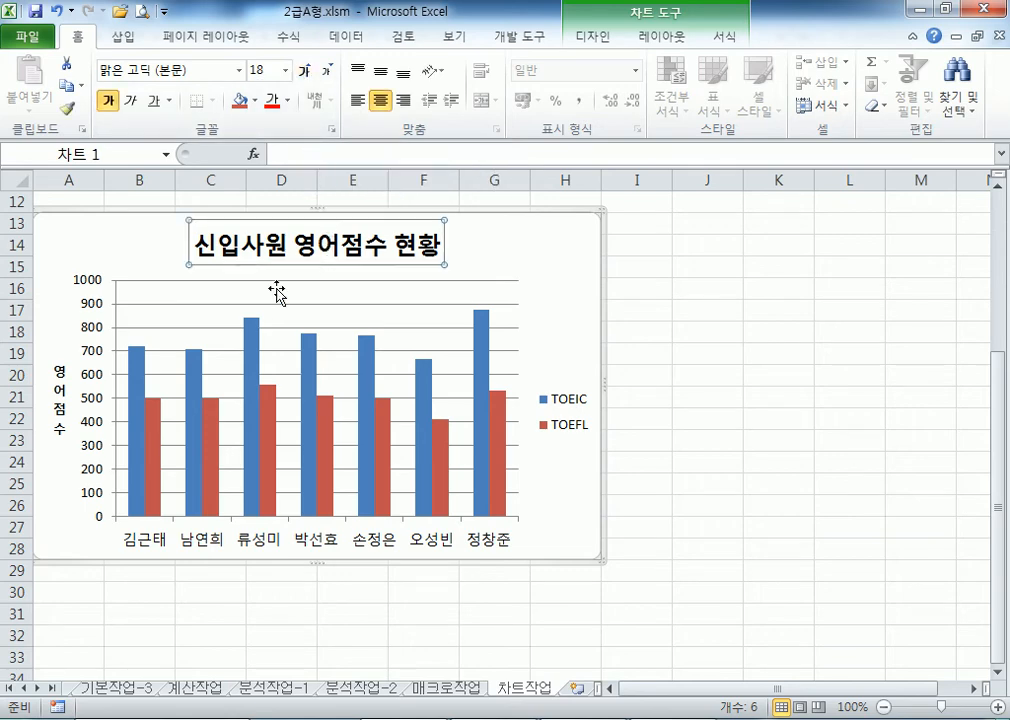
pyautogui.click(60, 405)
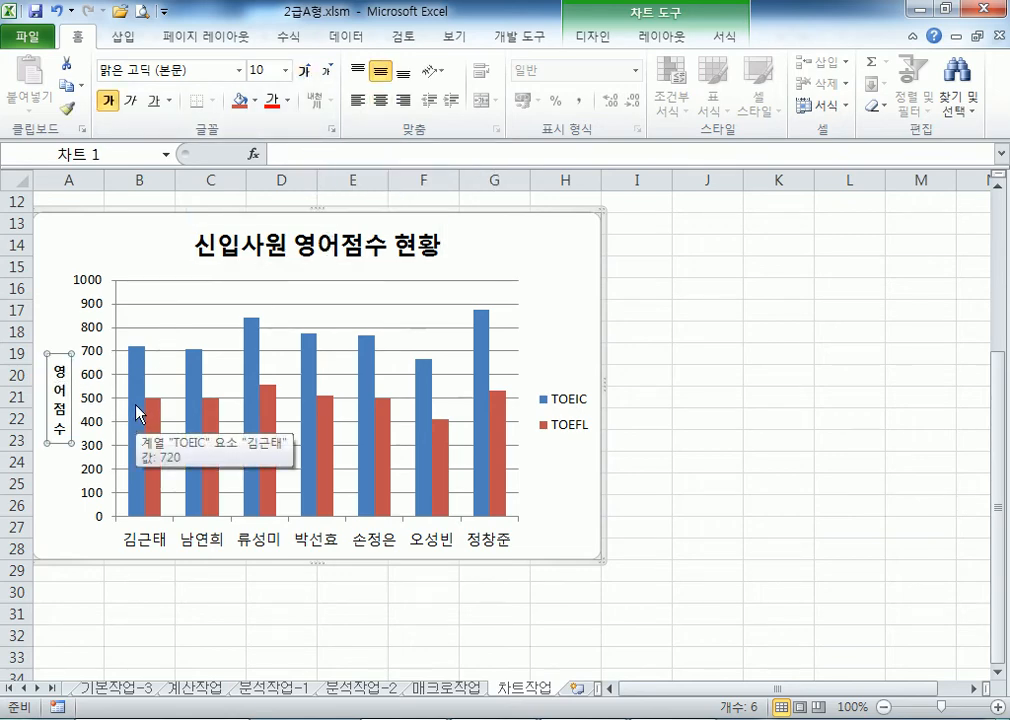
pyautogui.click(97, 352)
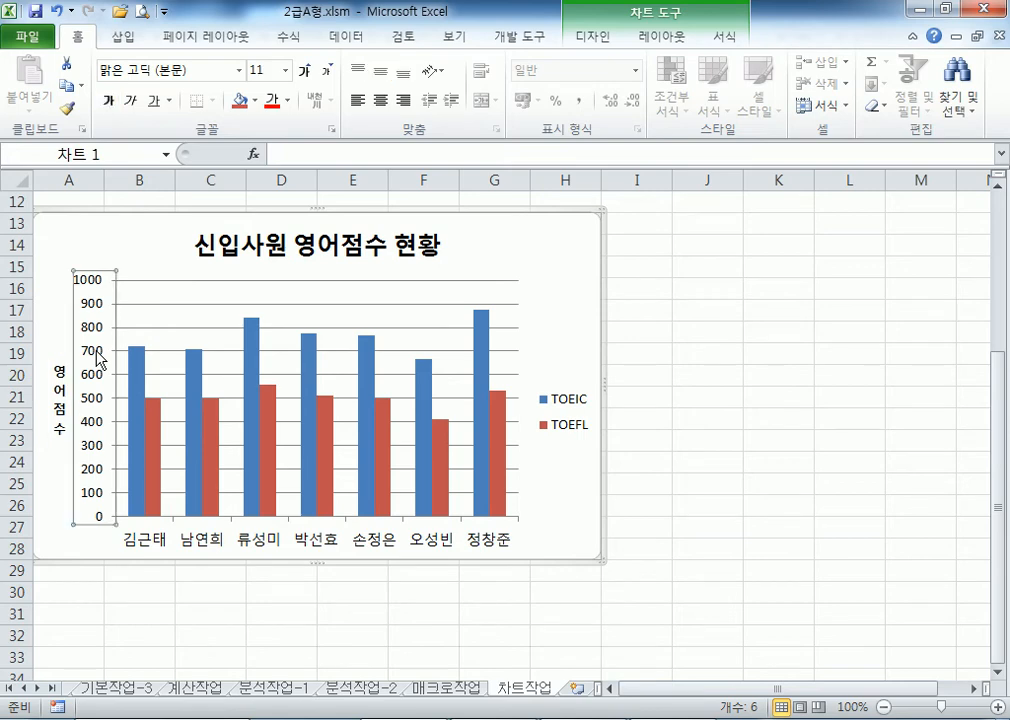
pyautogui.click(268, 549)
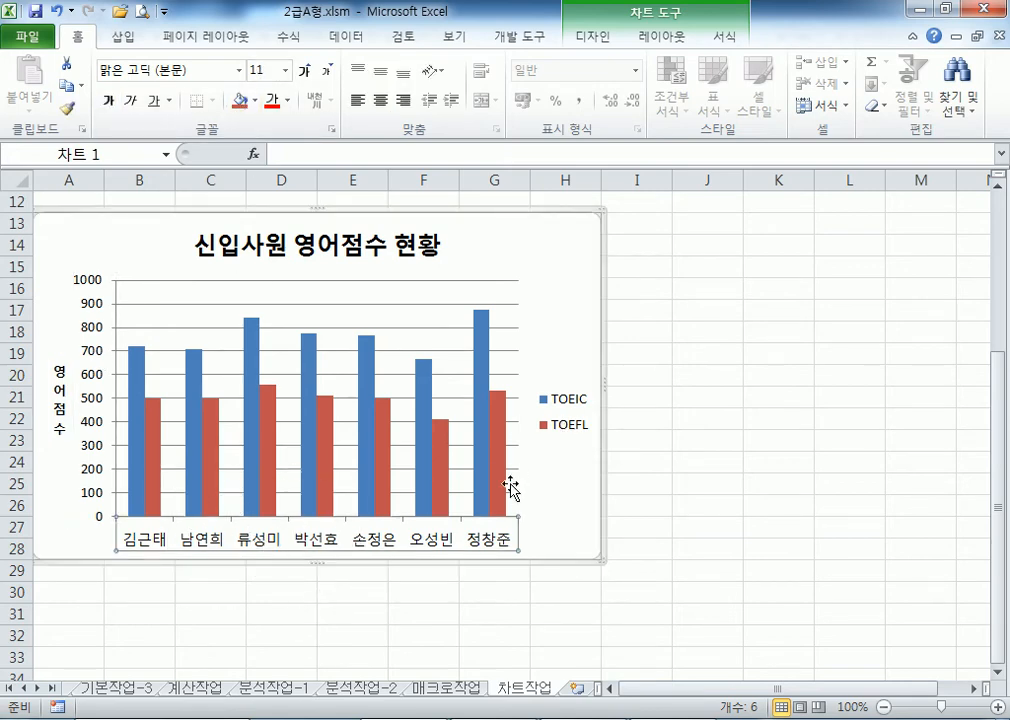
pyautogui.click(561, 433)
pyautogui.click(98, 338)
pyautogui.click(381, 545)
pyautogui.click(577, 410)
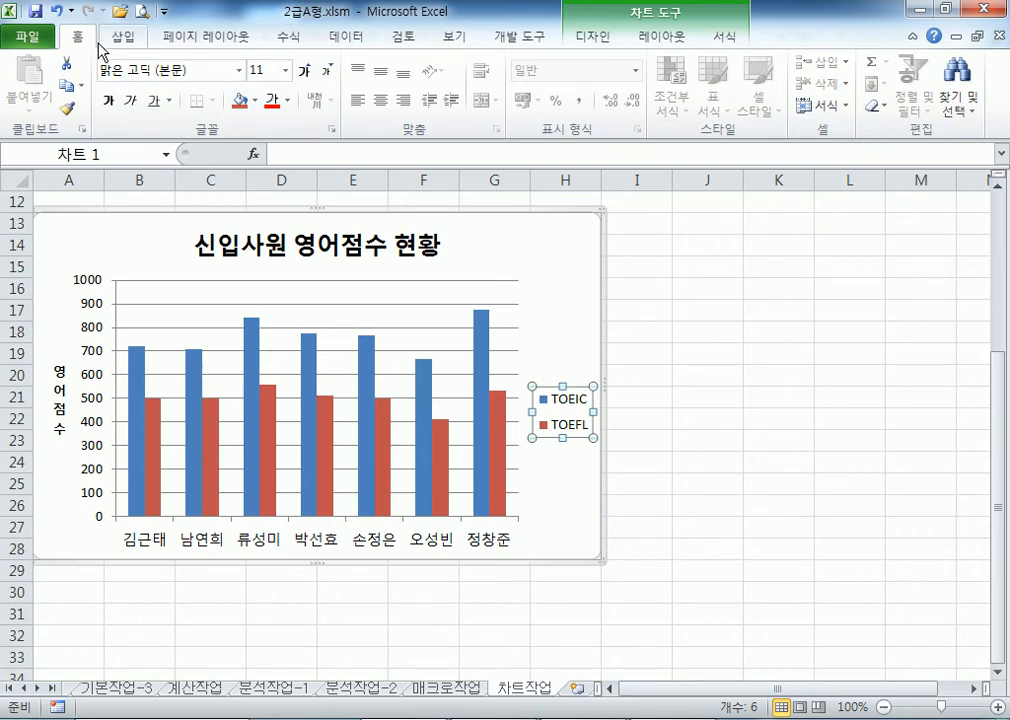
pyautogui.click(548, 316)
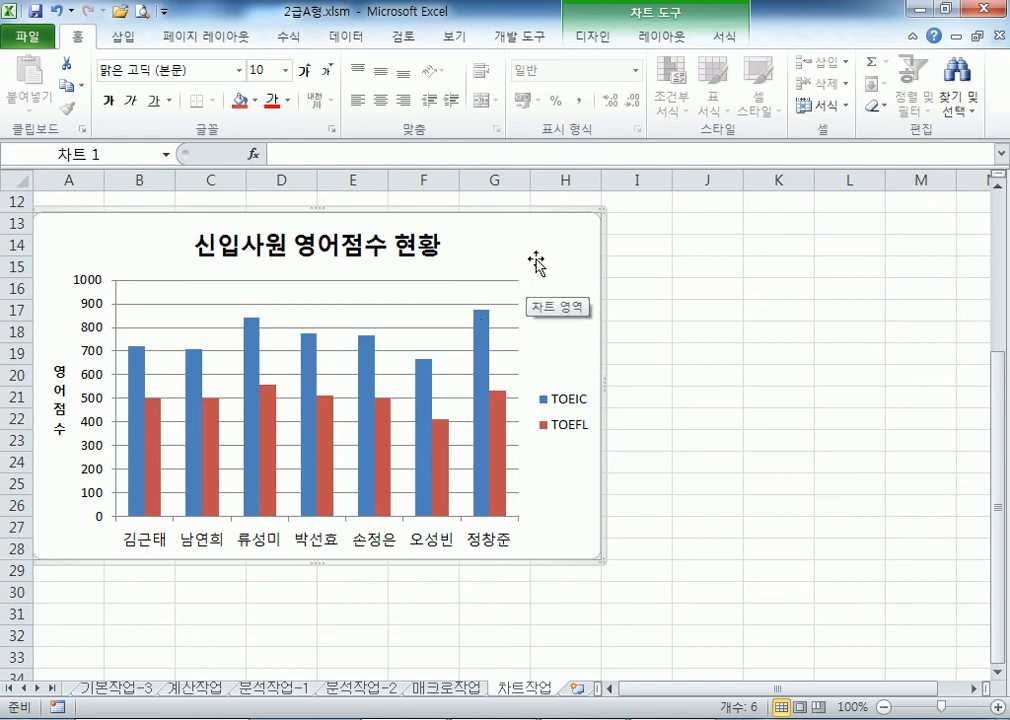
pyautogui.click(705, 566)
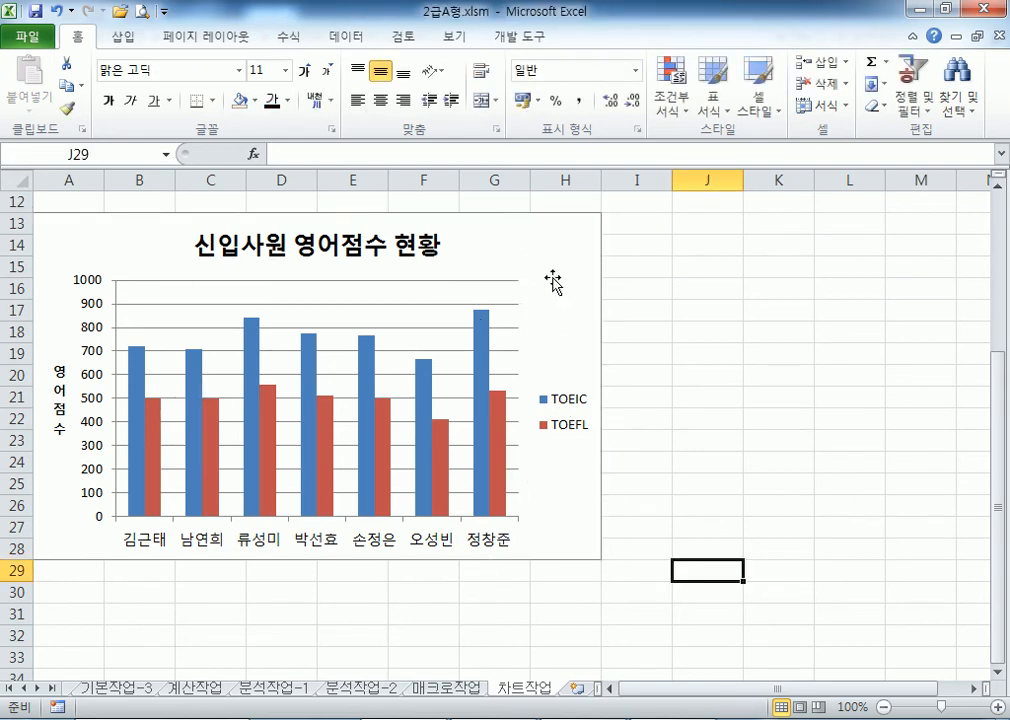
# - Turn on 둥근 모서리 in the chart area's 테두리 스타일 settings
pyautogui.click(552, 236)
pyautogui.doubleClick(575, 245)
pyautogui.moveTo(508, 127); pyautogui.dragTo(674, 92)
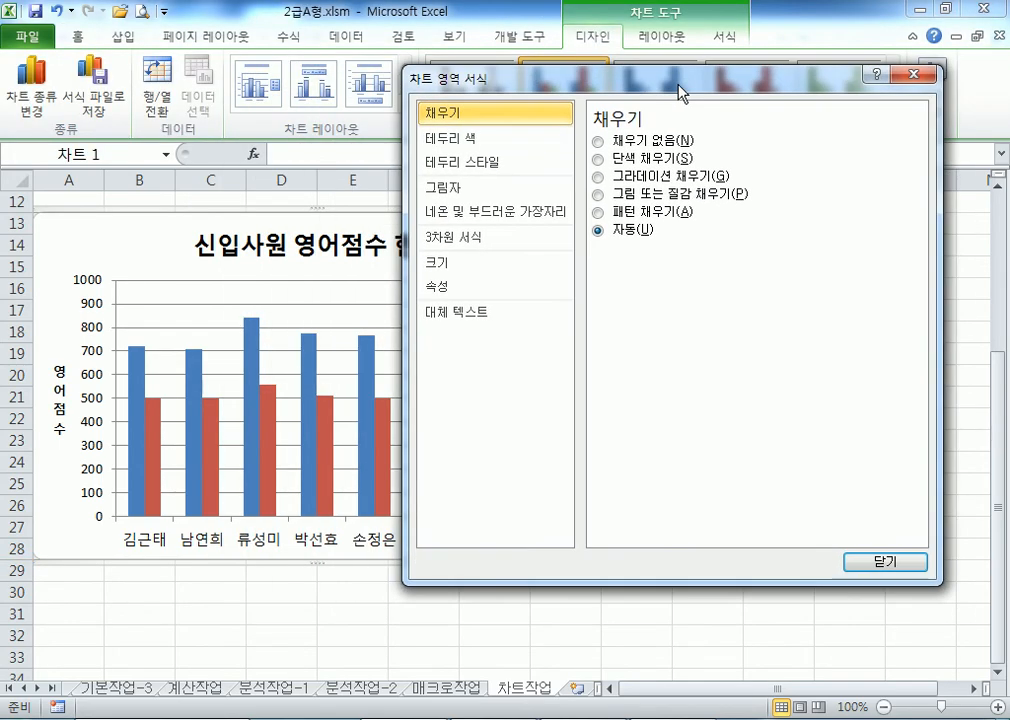
pyautogui.click(463, 162)
pyautogui.click(598, 339)
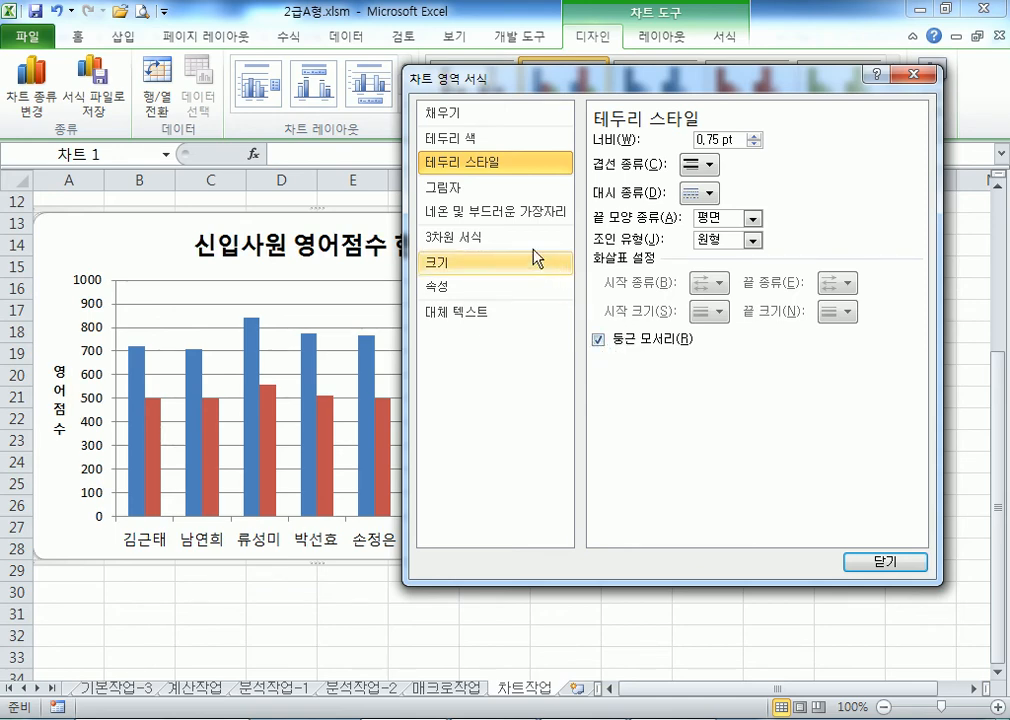
# - Apply the 바깥쪽 shadow preset offset diagonally to the upper right (315°) to the chart area
pyautogui.click(462, 188)
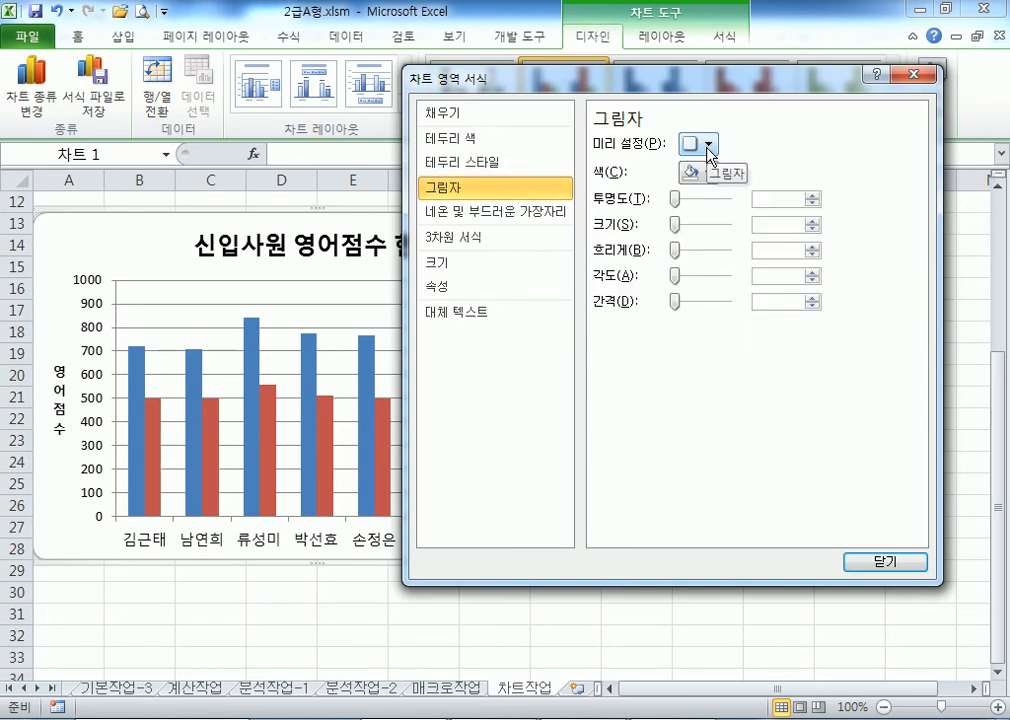
pyautogui.click(709, 145)
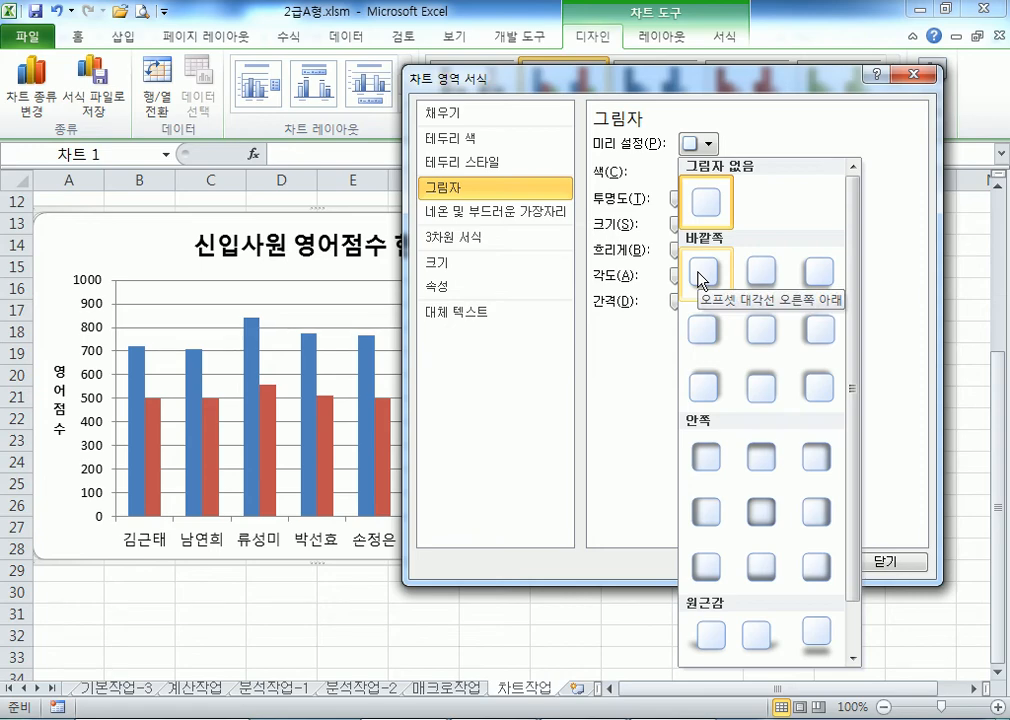
pyautogui.click(700, 403)
pyautogui.moveTo(560, 75); pyautogui.dragTo(734, 75)
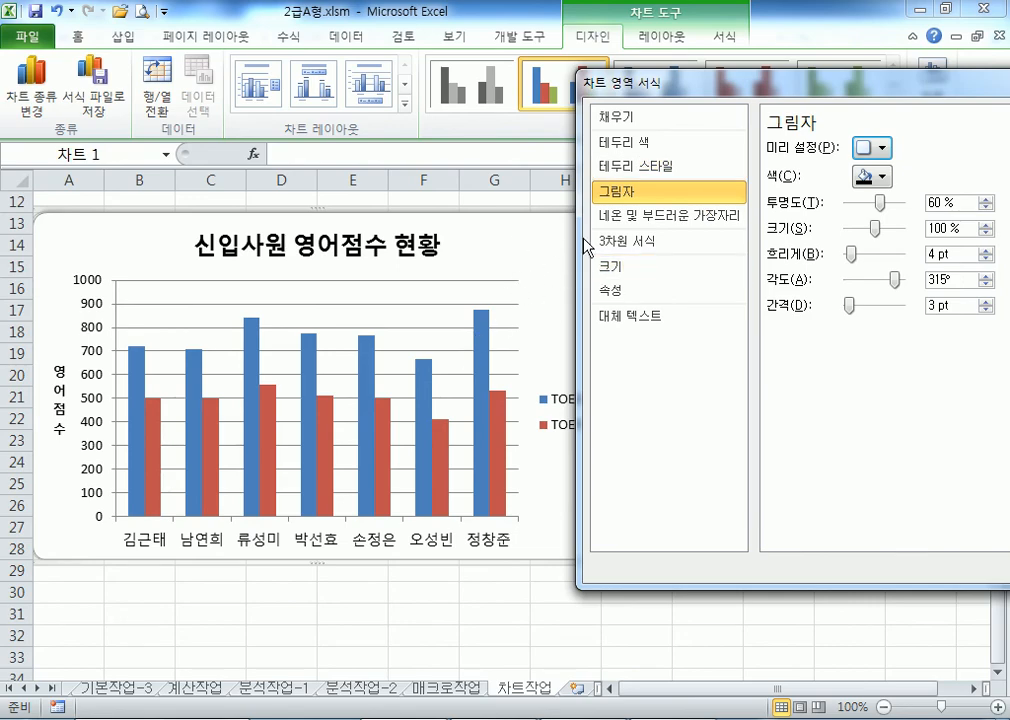
pyautogui.moveTo(637, 92); pyautogui.dragTo(776, 69)
pyautogui.click(660, 288)
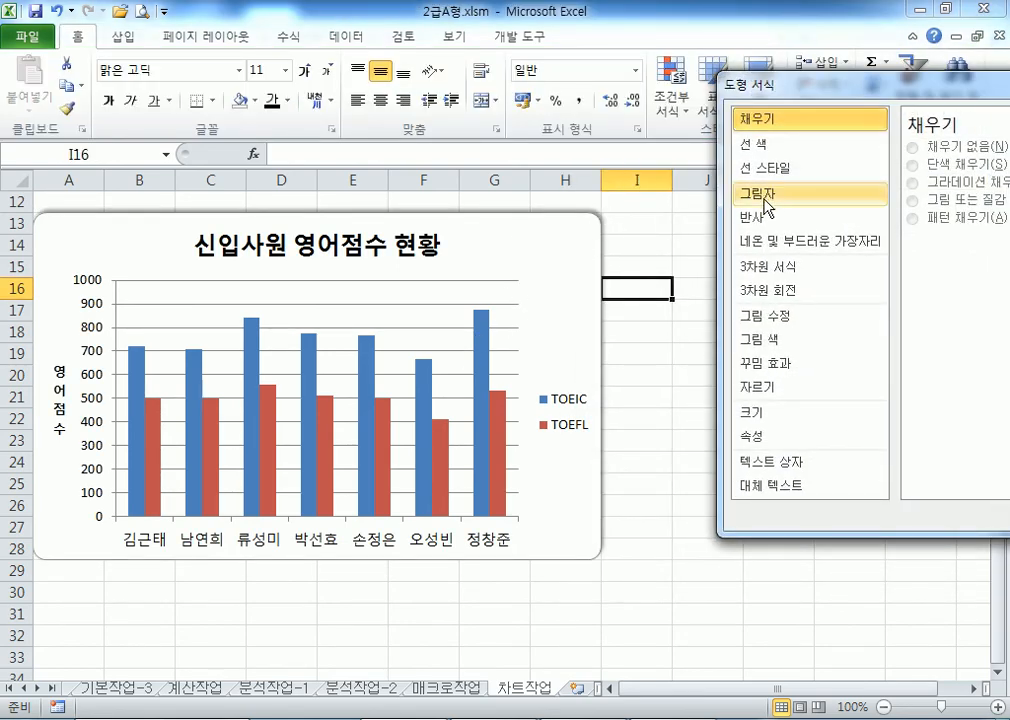
# - Reselect the chart area's upper-right diagonal 바깥쪽 shadow preset and close the chart area formatting
pyautogui.click(564, 260)
pyautogui.click(767, 161)
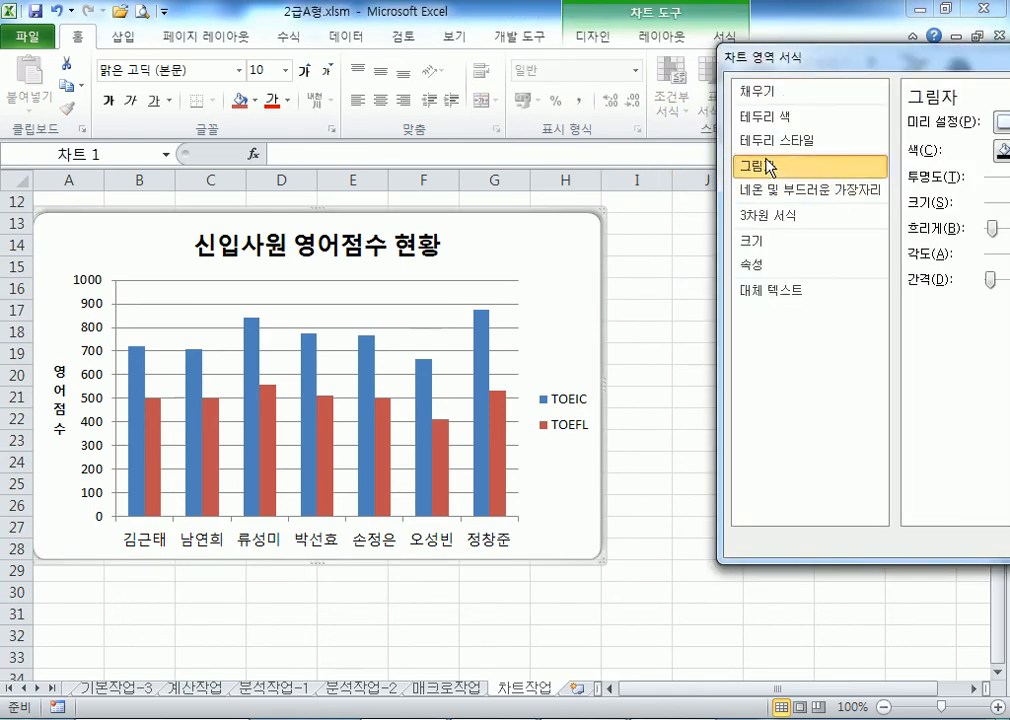
pyautogui.moveTo(838, 58); pyautogui.dragTo(667, 74)
pyautogui.click(851, 139)
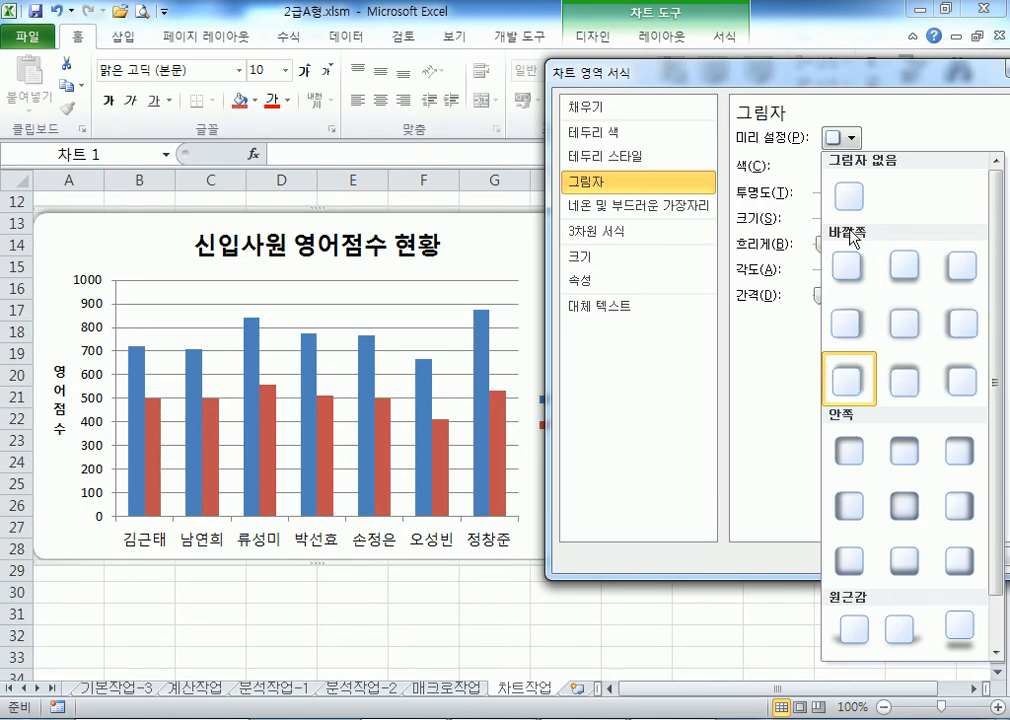
pyautogui.click(850, 378)
pyautogui.click(997, 558)
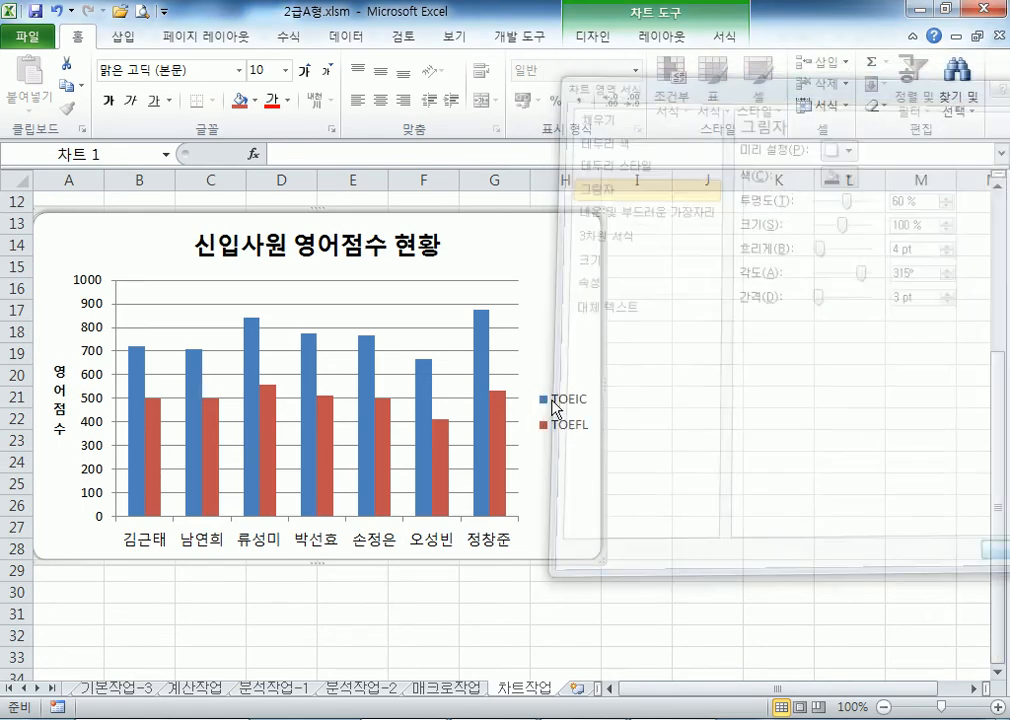
pyautogui.press('Escape')
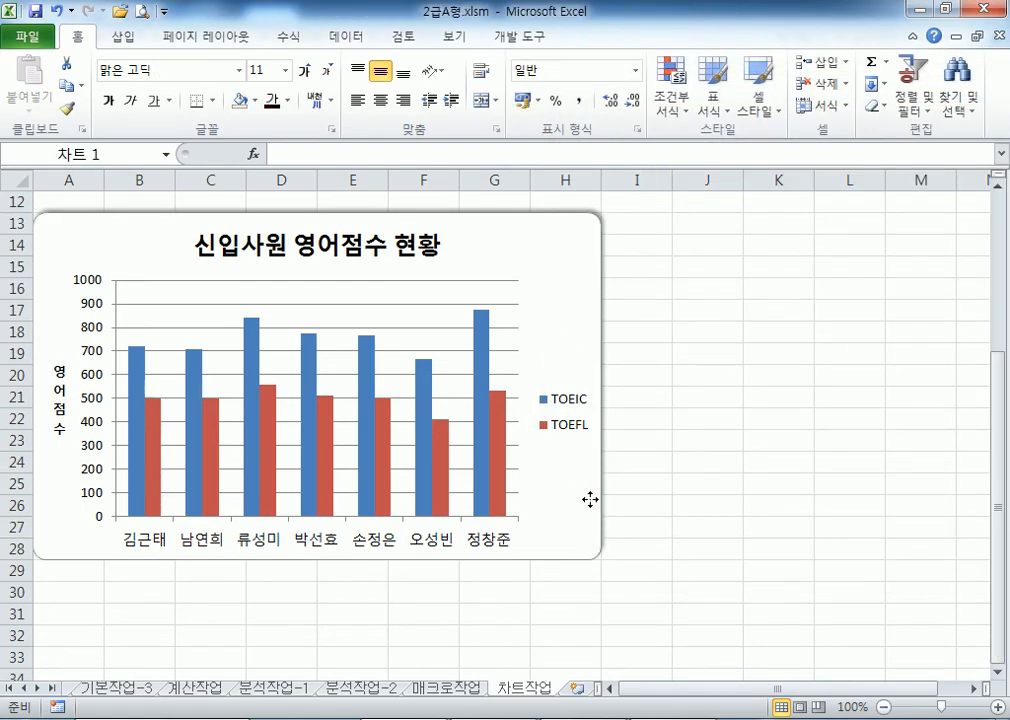
# - Check the 둥근 모서리 option in the chart area's 테두리 스타일 settings and close the dialog
pyautogui.doubleClick(585, 512)
pyautogui.click(607, 163)
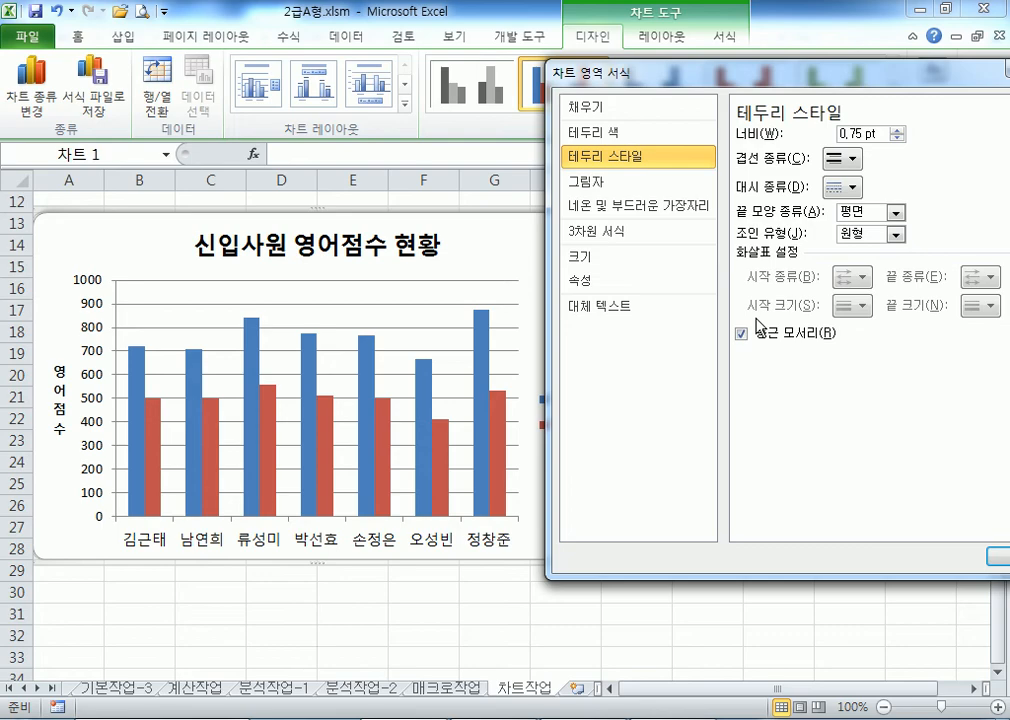
pyautogui.click(994, 557)
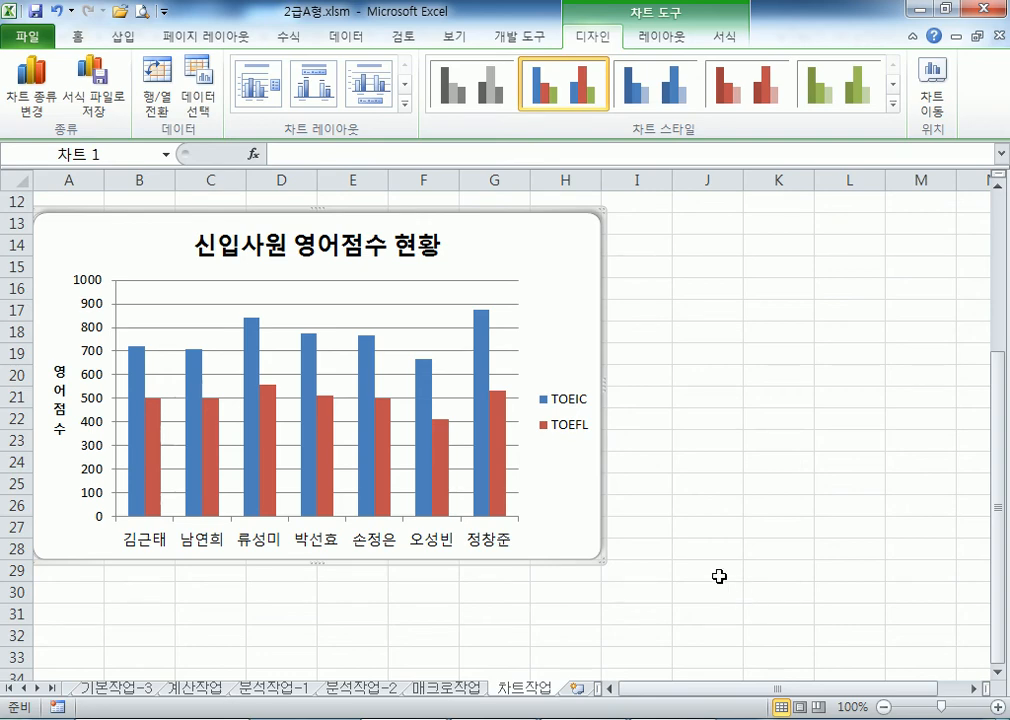
# - Draw a 설명선 2 callout about 3.49 cm wide and 0.93 cm high just below the chart title
pyautogui.moveTo(483, 328)
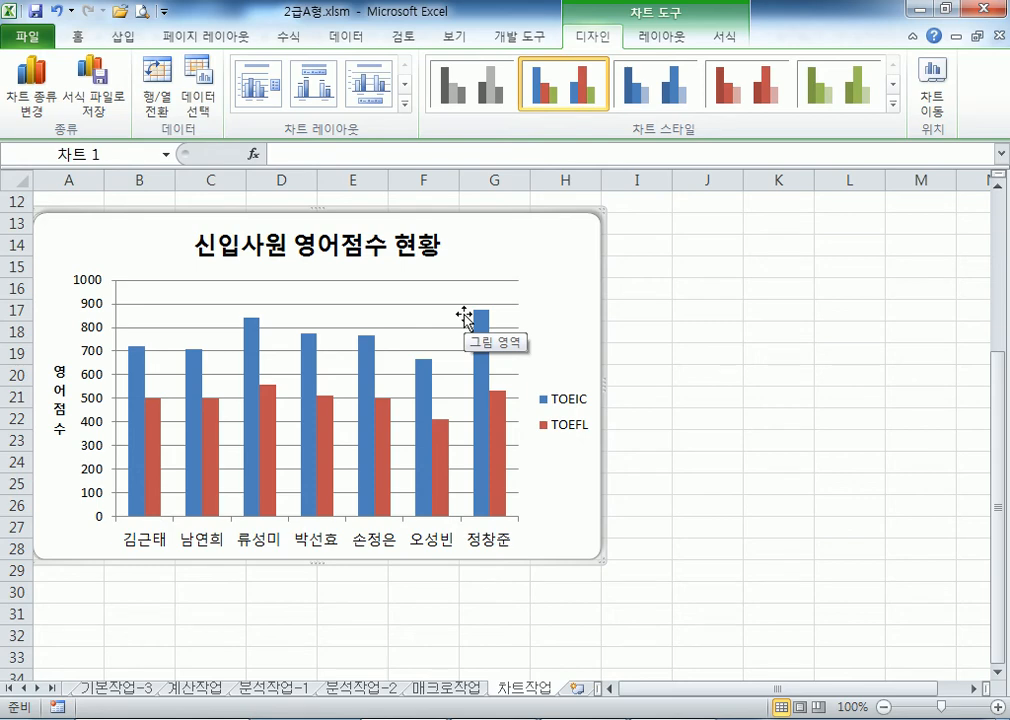
pyautogui.click(120, 40)
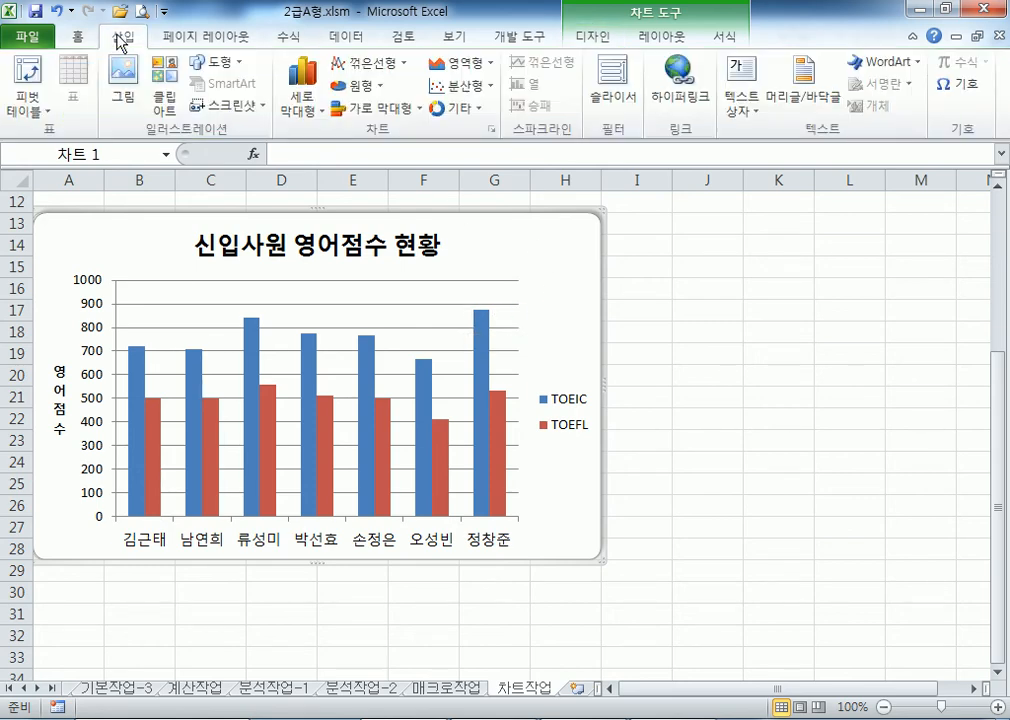
pyautogui.click(220, 64)
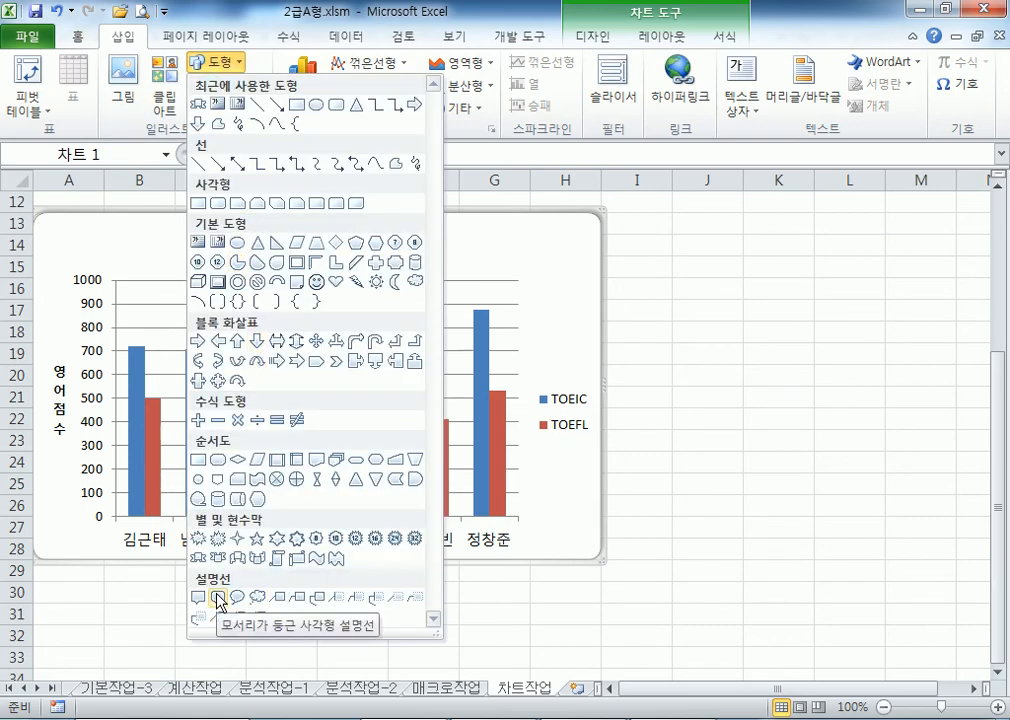
pyautogui.click(298, 598)
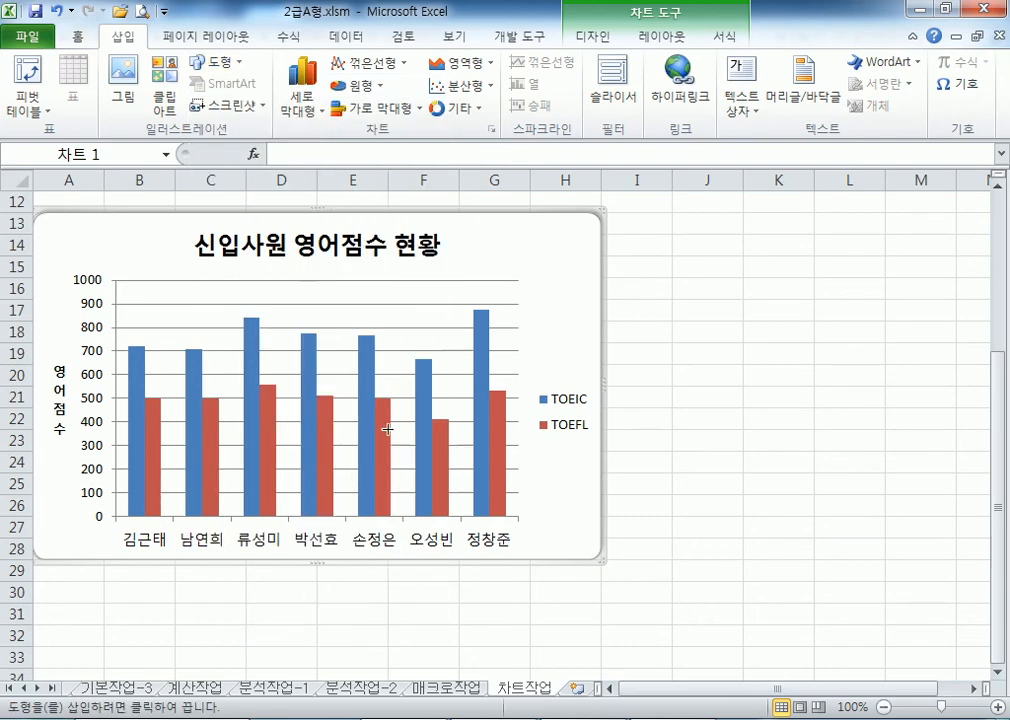
pyautogui.moveTo(370, 267)
pyautogui.mouseDown()
pyautogui.moveTo(462, 277)
pyautogui.moveTo(498, 298)
pyautogui.moveTo(431, 288)
pyautogui.mouseUp()
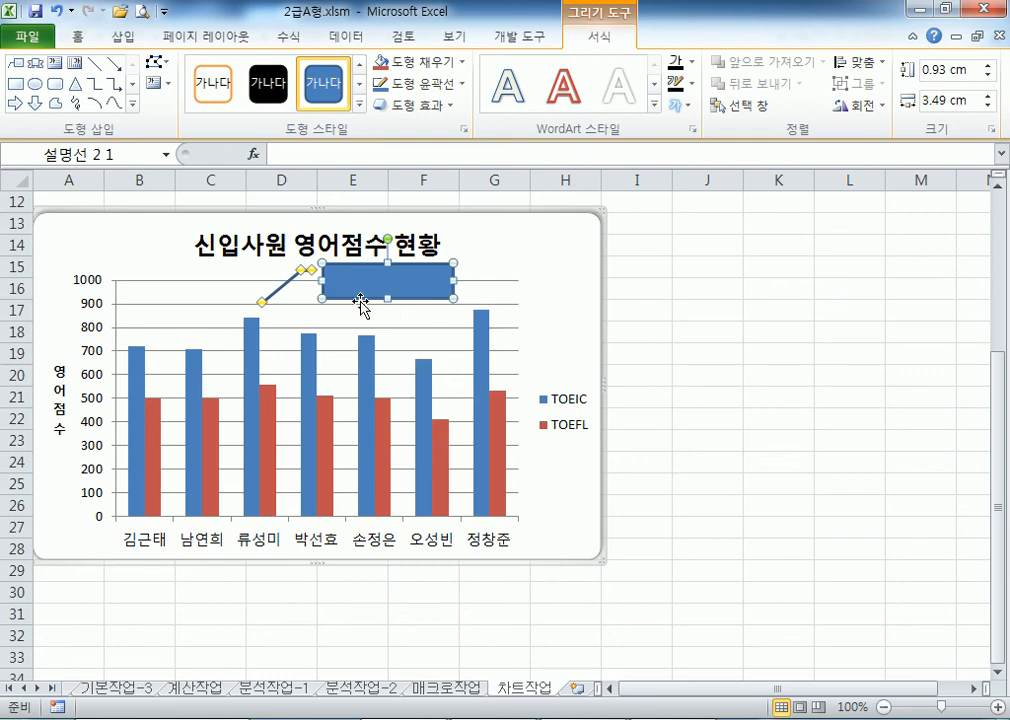
# - Reroute the callout's leader line so it leaves the box's right side and points toward the last TOEIC column
pyautogui.moveTo(263, 304); pyautogui.dragTo(457, 338)
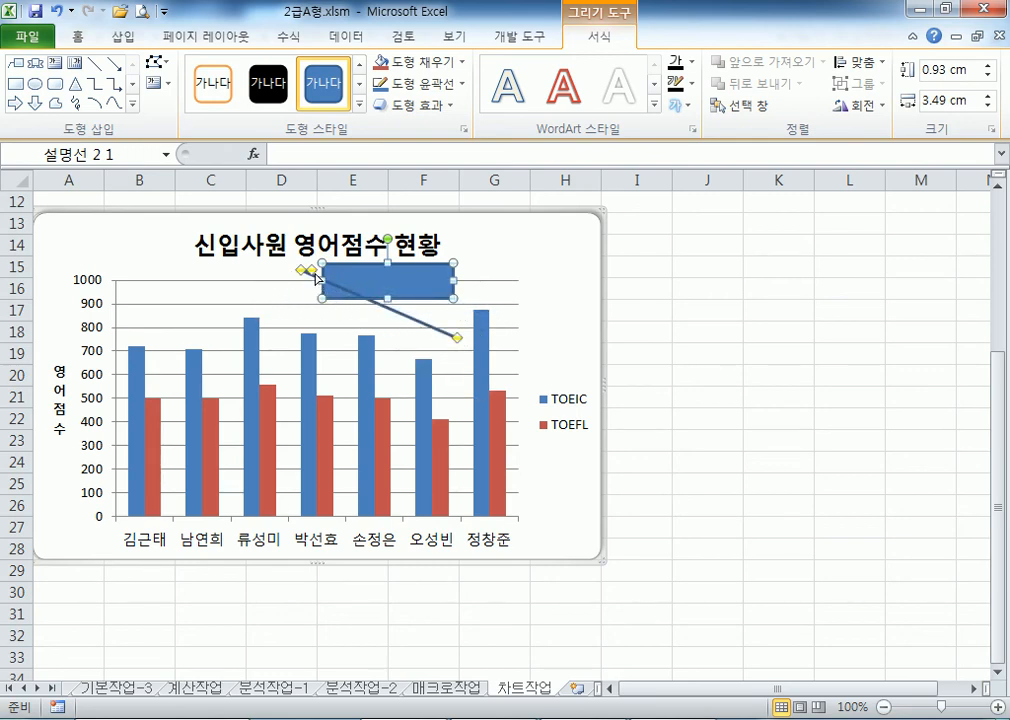
pyautogui.moveTo(313, 271); pyautogui.dragTo(336, 312)
pyautogui.moveTo(303, 271); pyautogui.dragTo(484, 277)
pyautogui.moveTo(420, 290); pyautogui.dragTo(374, 290)
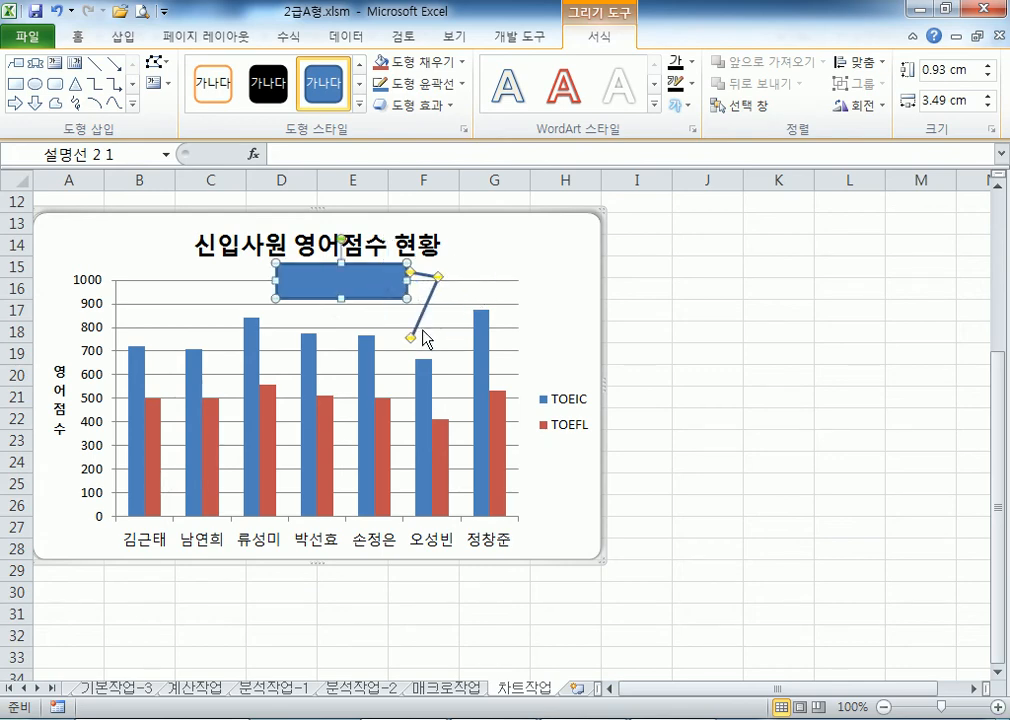
pyautogui.moveTo(411, 339); pyautogui.dragTo(466, 315)
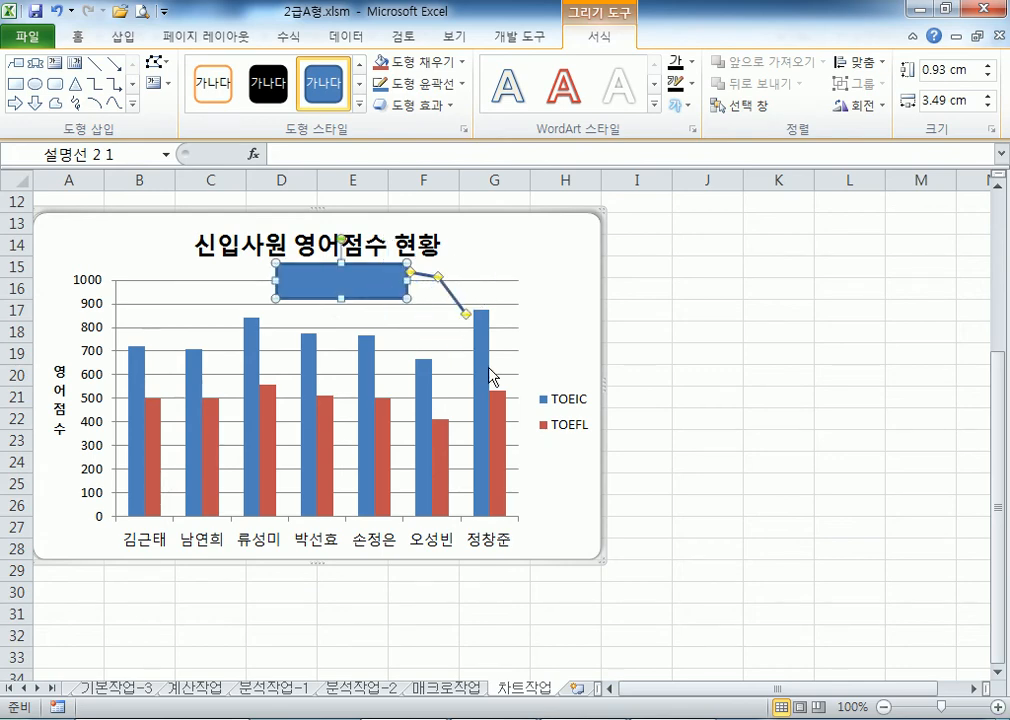
# - Shift the callout and its leader tip closer to the last TOEIC column and delete the callout
pyautogui.click(365, 313)
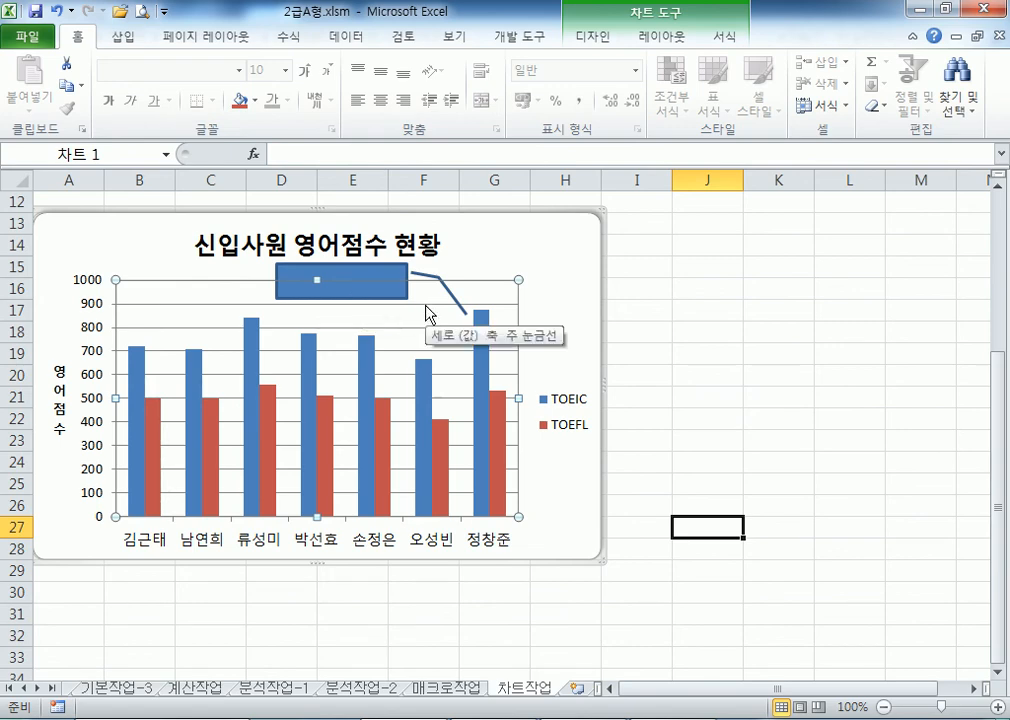
pyautogui.click(402, 293)
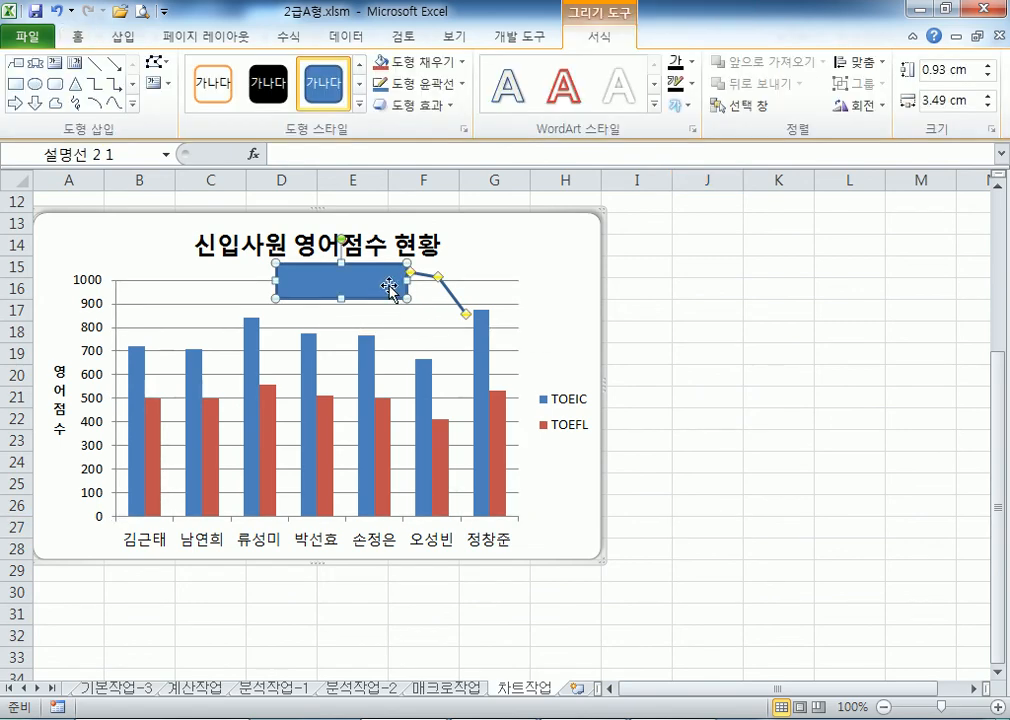
pyautogui.moveTo(408, 272); pyautogui.dragTo(391, 312)
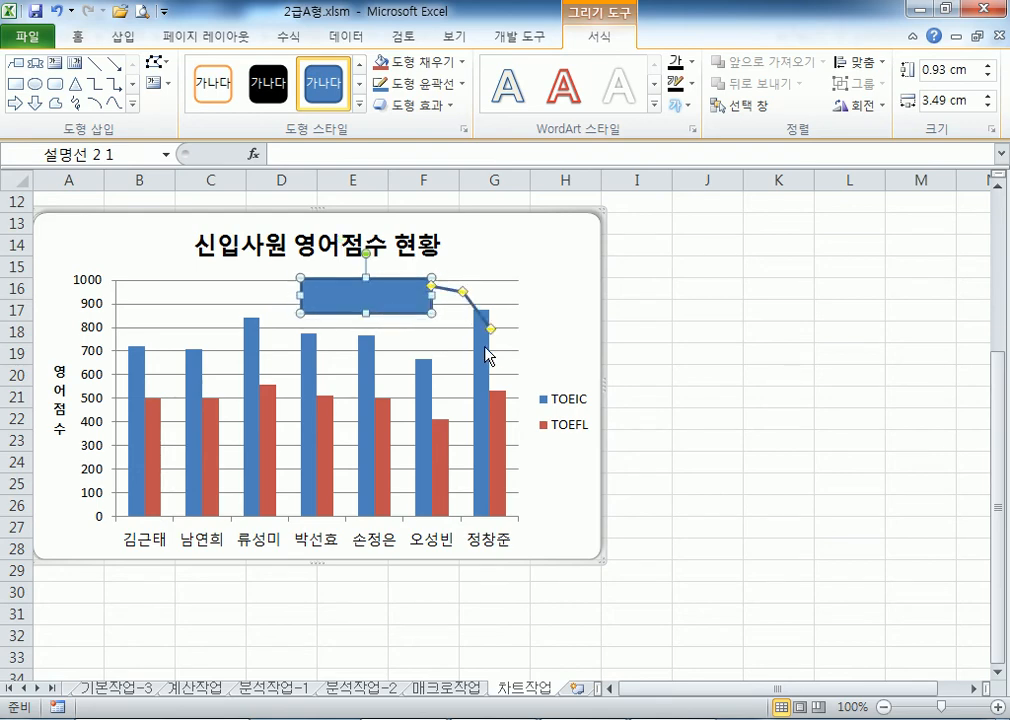
pyautogui.moveTo(491, 330); pyautogui.dragTo(472, 348)
pyautogui.moveTo(471, 347); pyautogui.dragTo(469, 344)
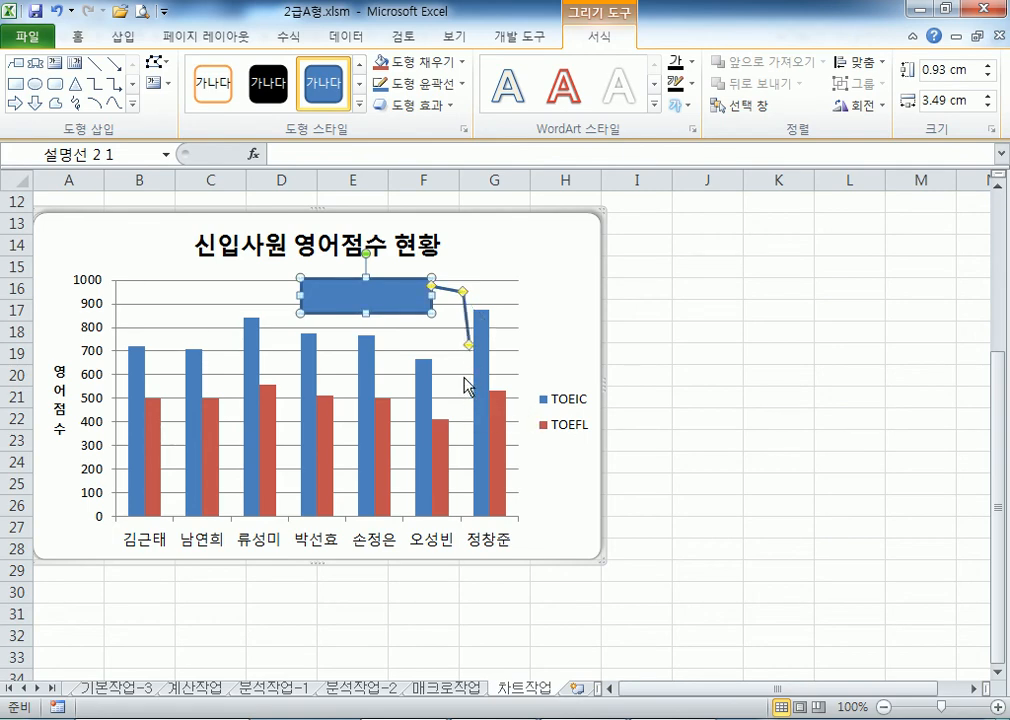
pyautogui.press('Delete')
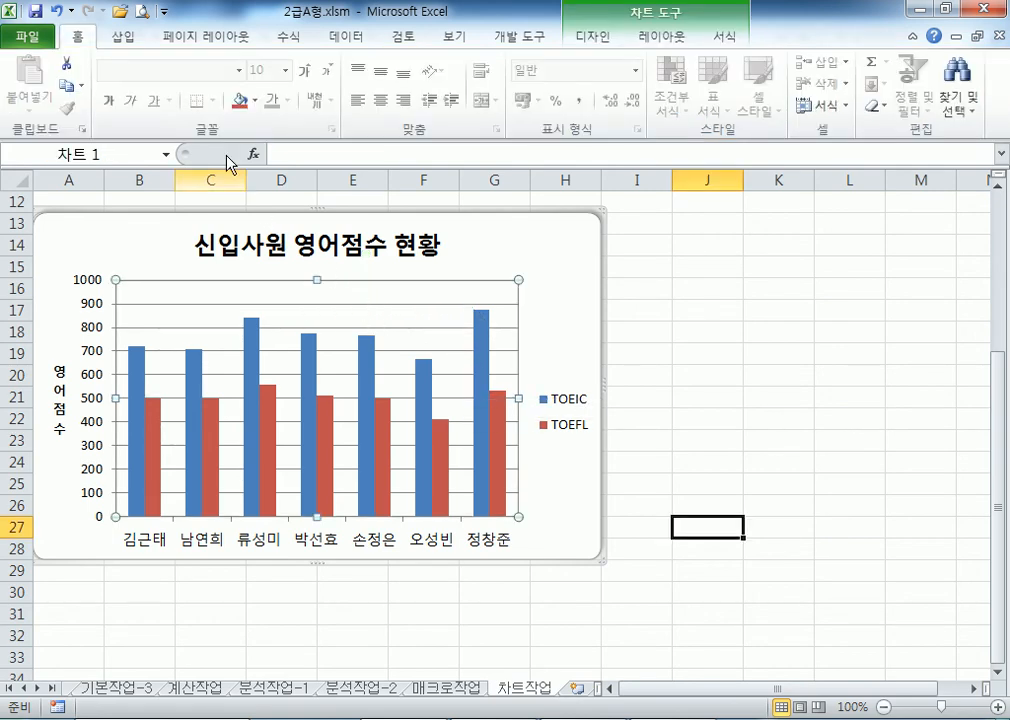
# - Draw a new 설명선 2 callout about 0.95 cm high in the plot area, left of the last TOEIC column, and select it
pyautogui.click(125, 38)
pyautogui.click(216, 63)
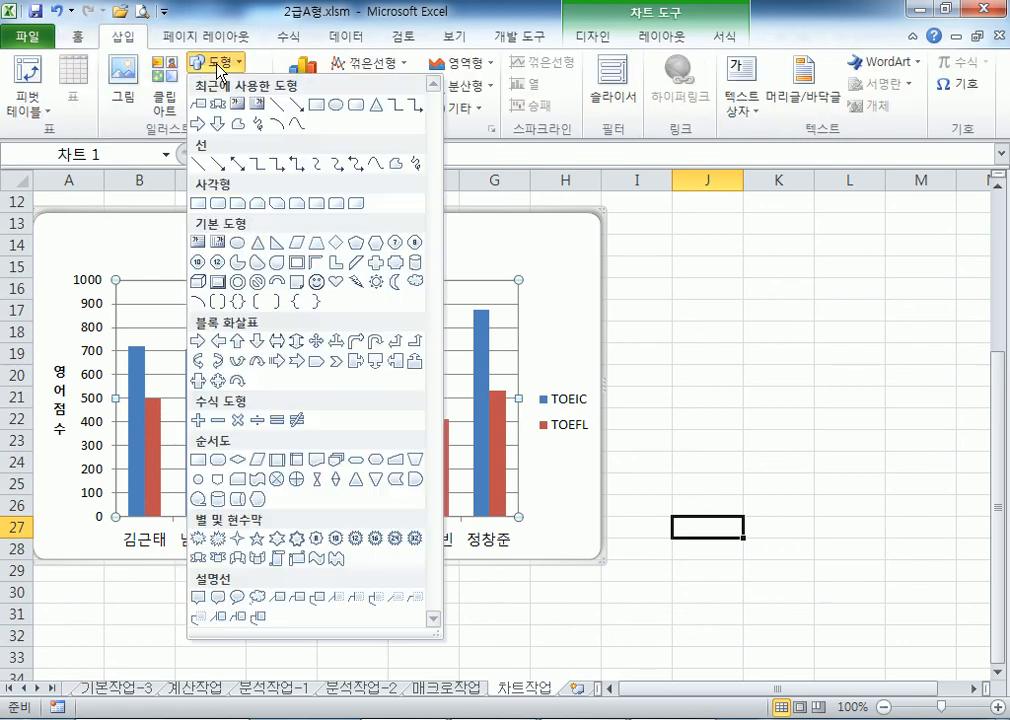
pyautogui.click(296, 598)
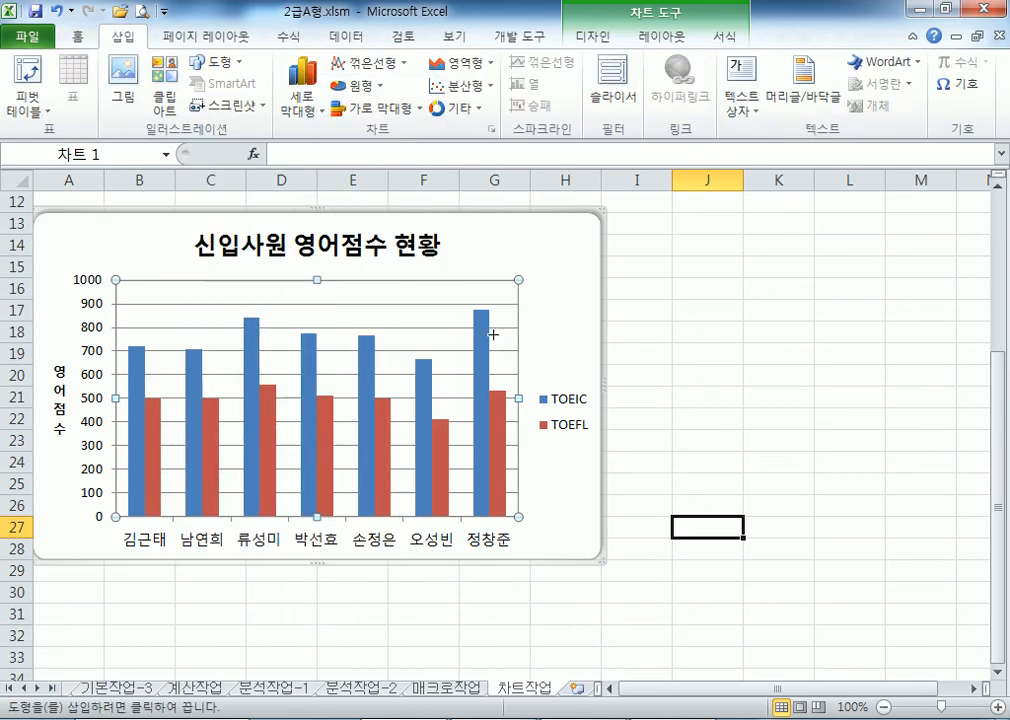
pyautogui.moveTo(453, 327); pyautogui.dragTo(372, 290)
pyautogui.click(382, 352)
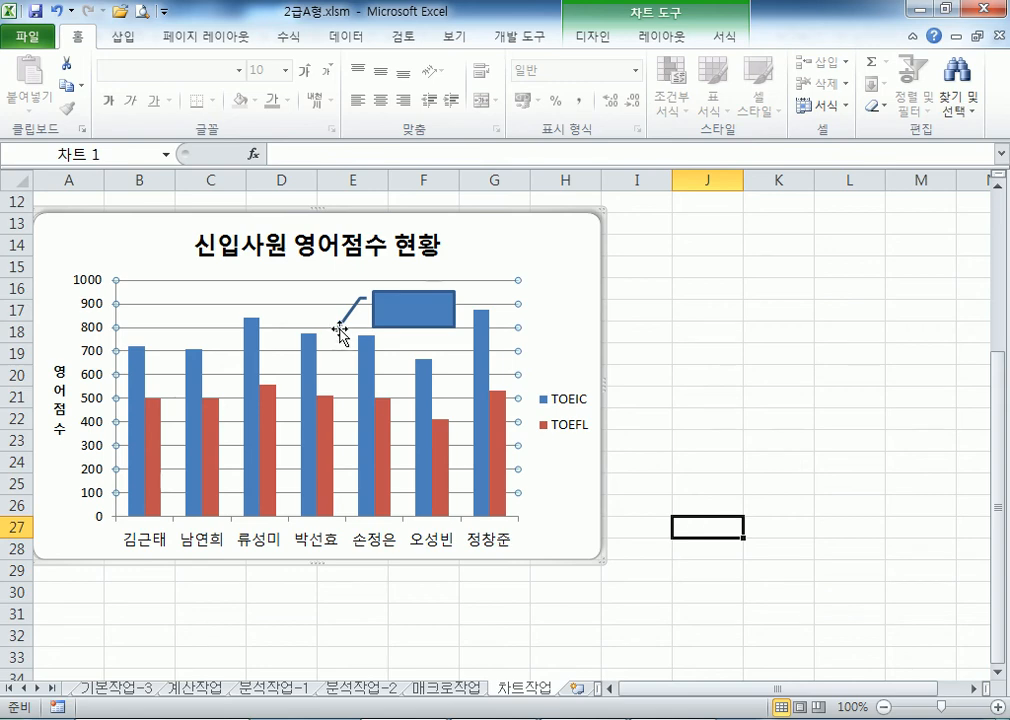
pyautogui.click(338, 336)
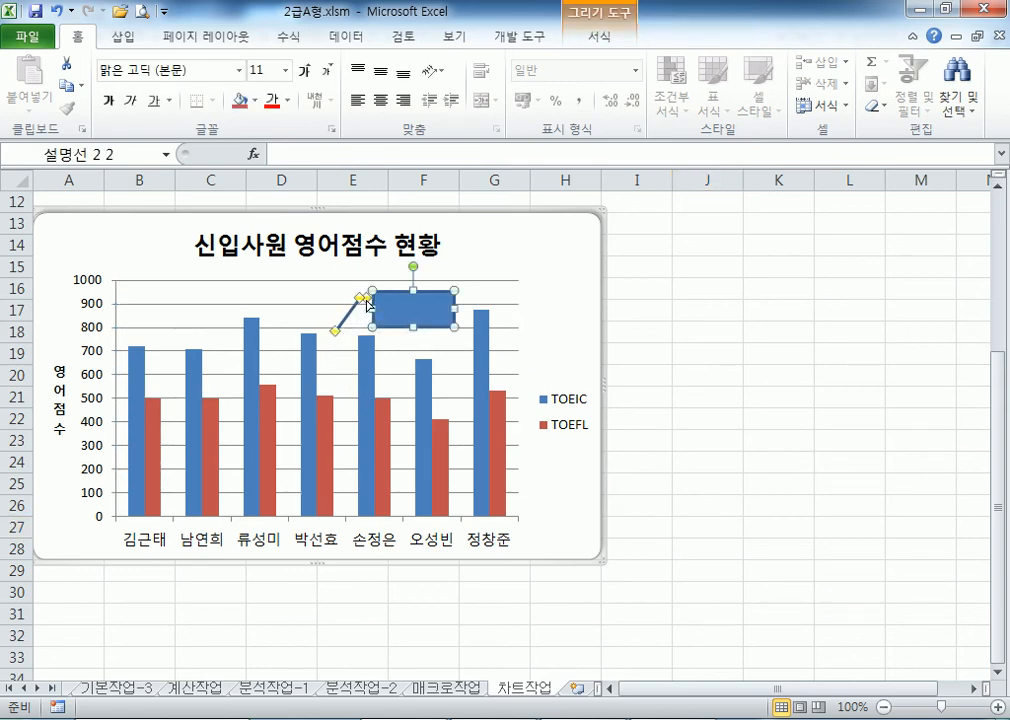
# - Reroute the callout's leader line from the box's right side down to beside the last TOEIC column
pyautogui.moveTo(394, 302); pyautogui.dragTo(426, 298)
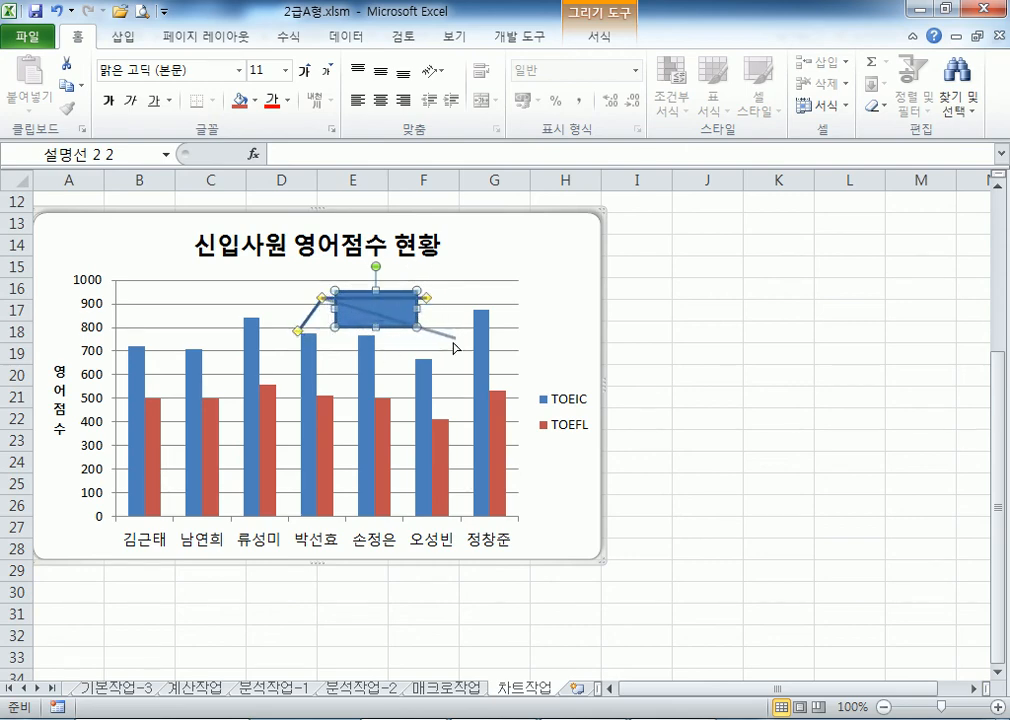
pyautogui.moveTo(297, 331); pyautogui.dragTo(463, 344)
pyautogui.moveTo(325, 302); pyautogui.dragTo(448, 303)
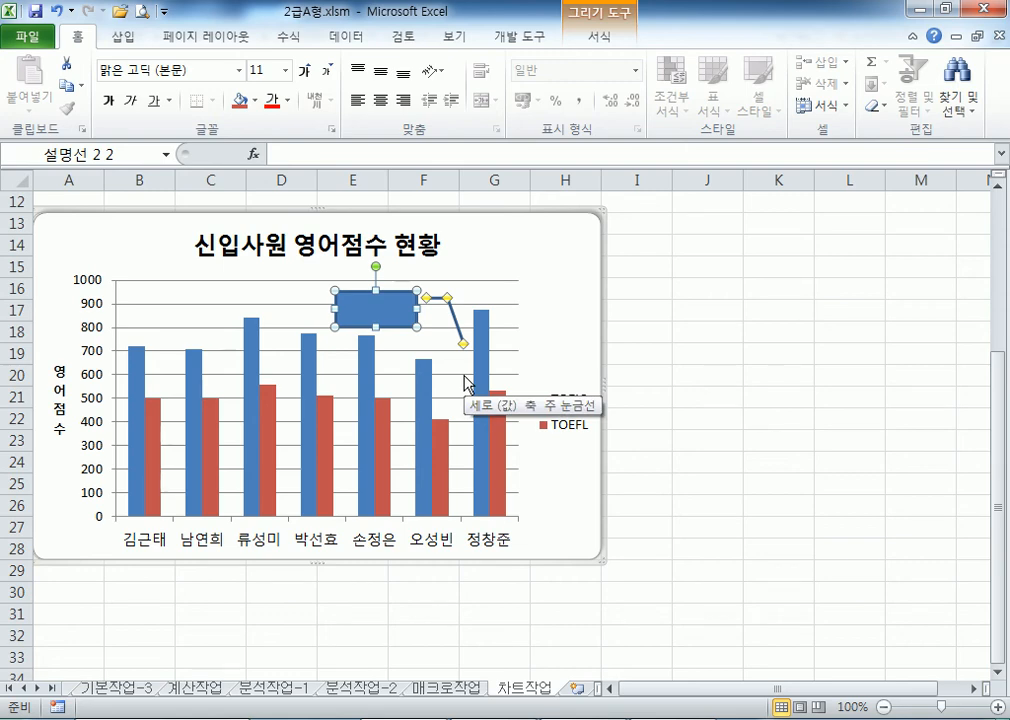
# - Enter 최고 TOEIC 점수 in the callout and widen its box leftward to about 3.7 cm so the text fits on one line
pyautogui.write('최고')
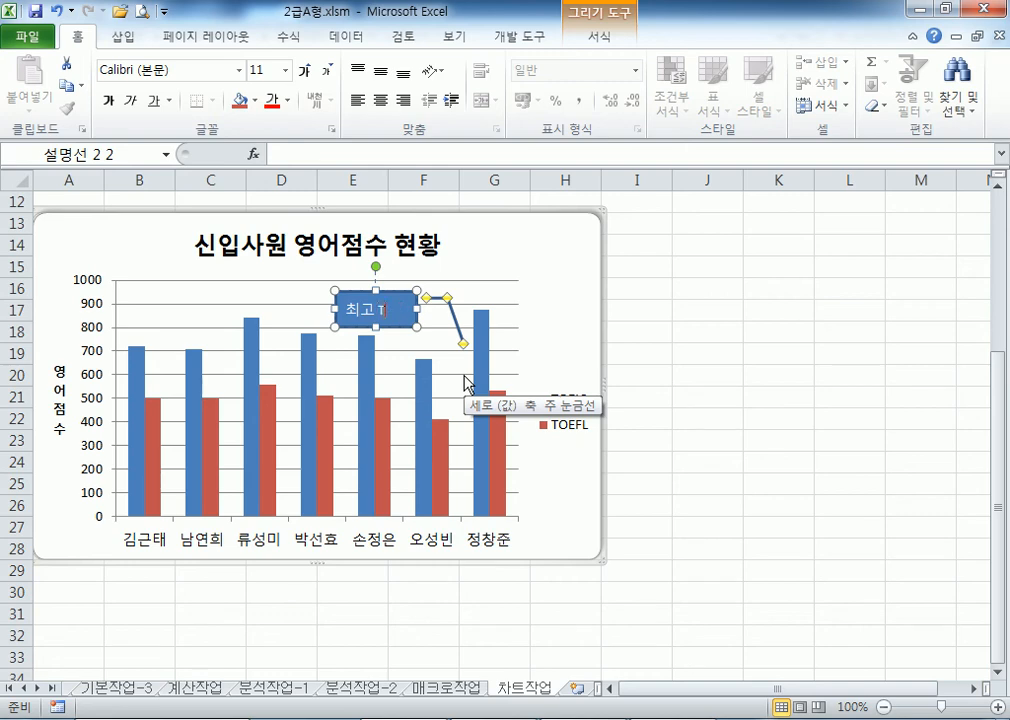
pyautogui.write(' TOEFL 점수')
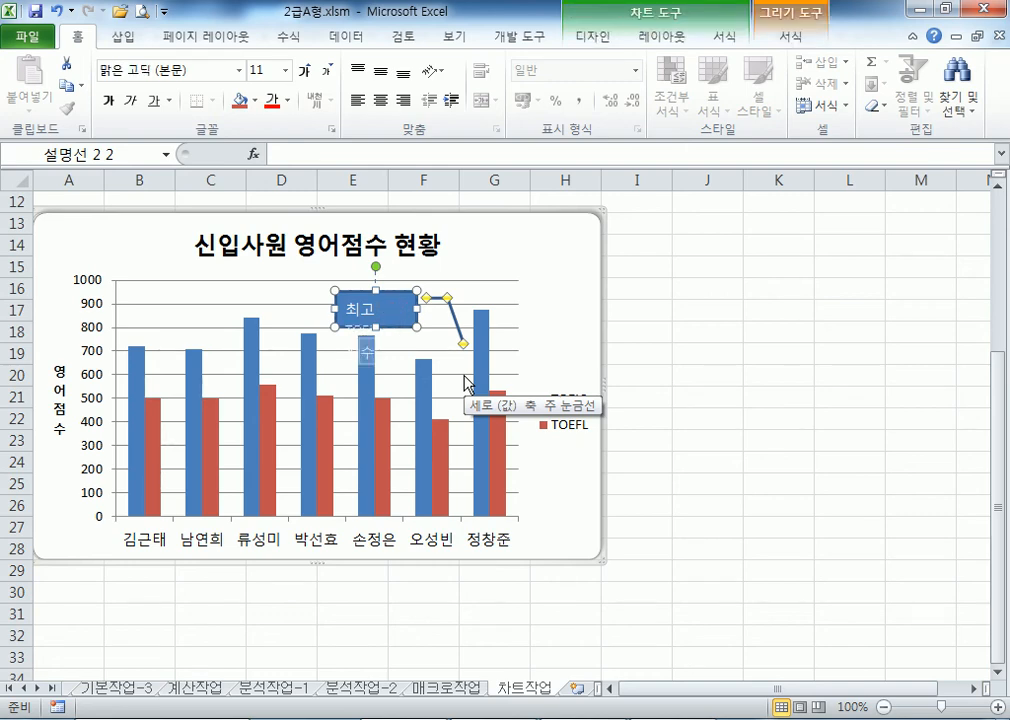
pyautogui.moveTo(336, 309); pyautogui.dragTo(278, 309)
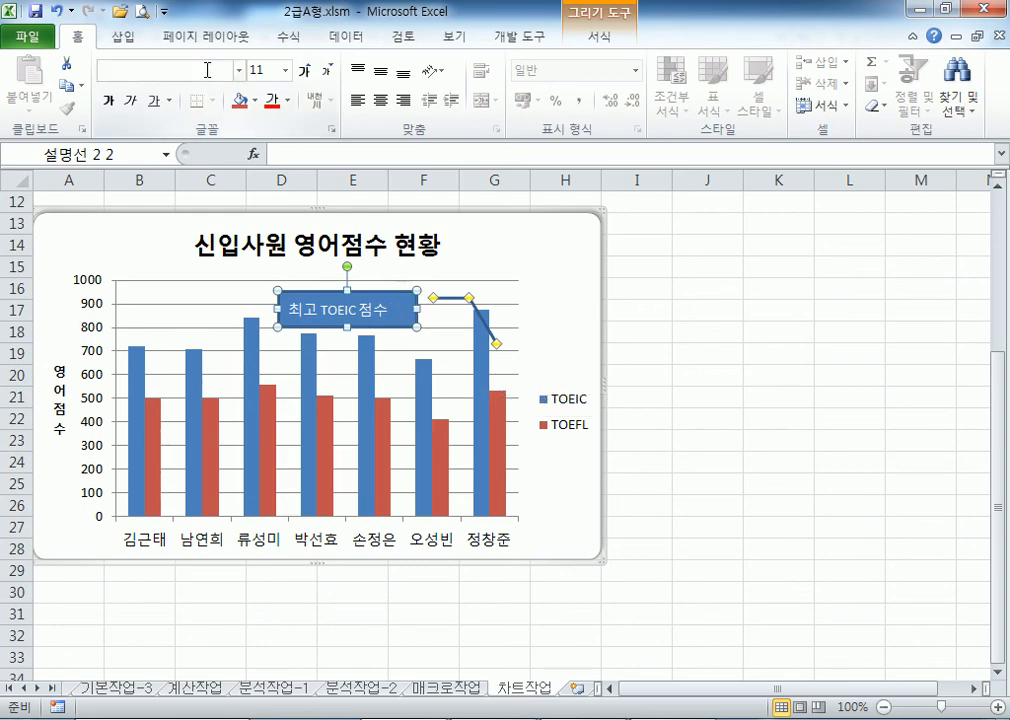
# - Set the callout text's font to 굴림 and its font color to 자동
pyautogui.click(240, 71)
pyautogui.scroll(-10, 219, 380)
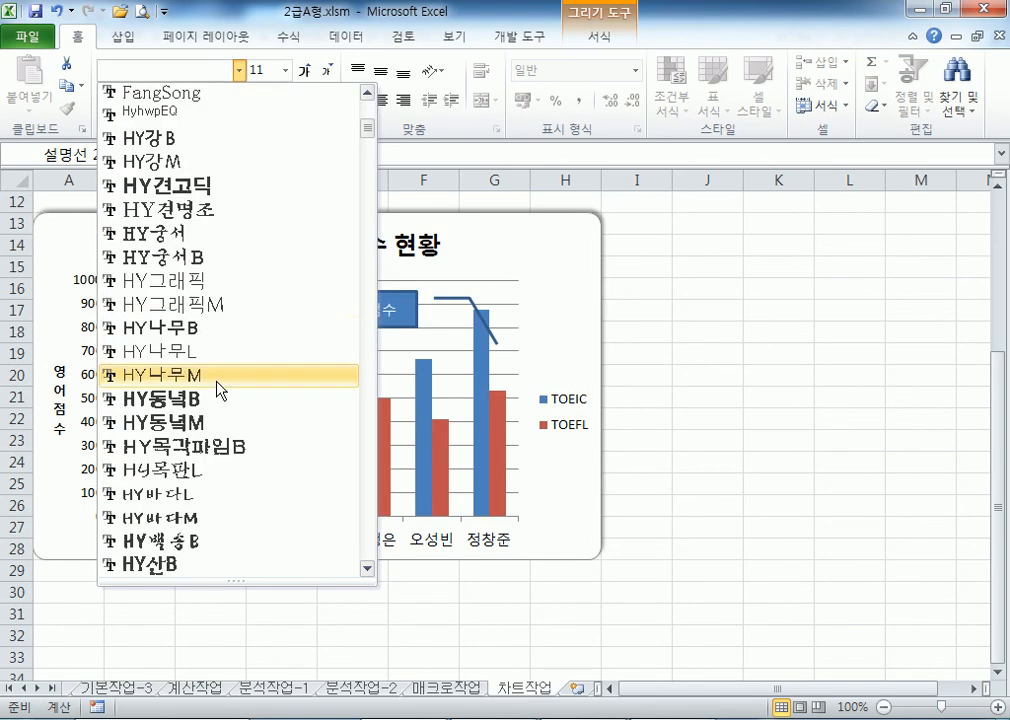
pyautogui.scroll(-15, 216, 402)
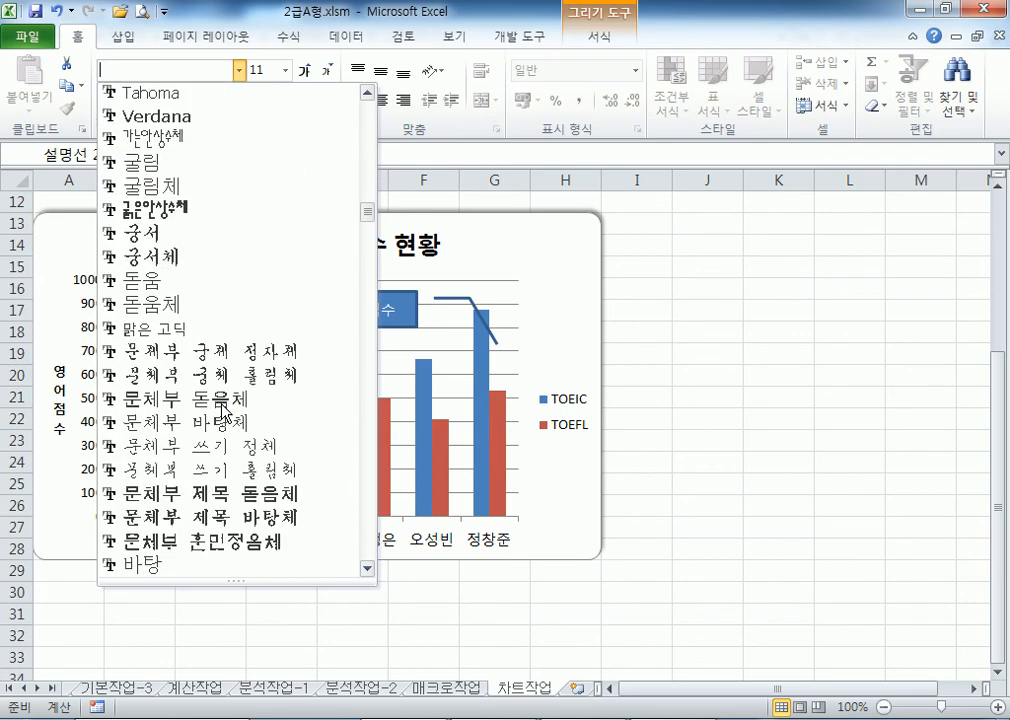
pyautogui.click(140, 161)
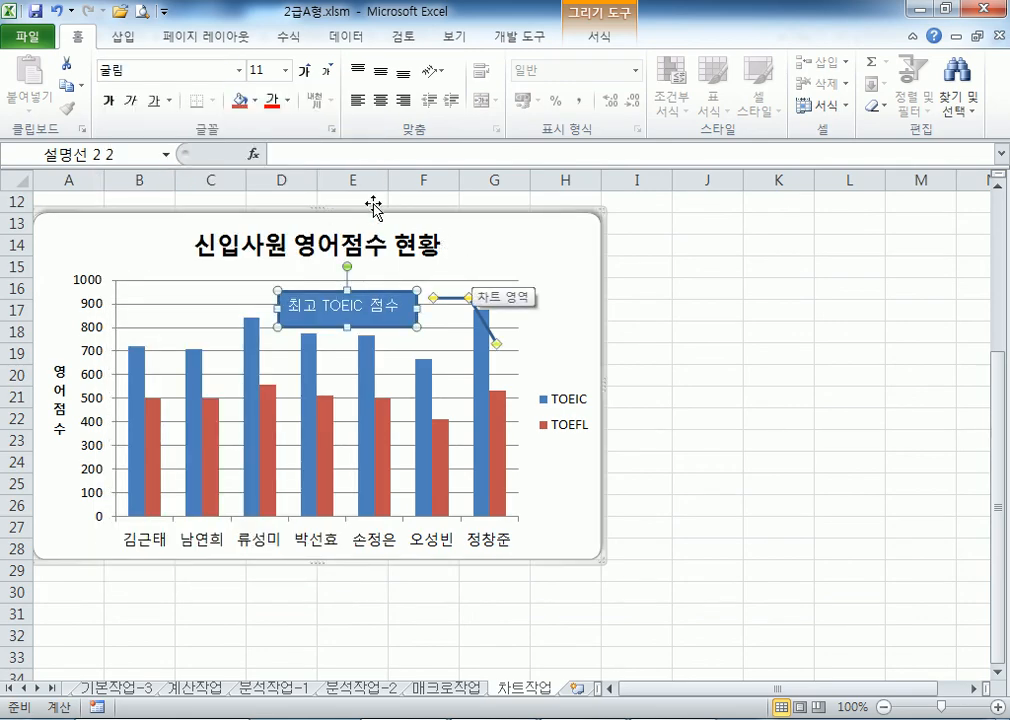
pyautogui.click(287, 100)
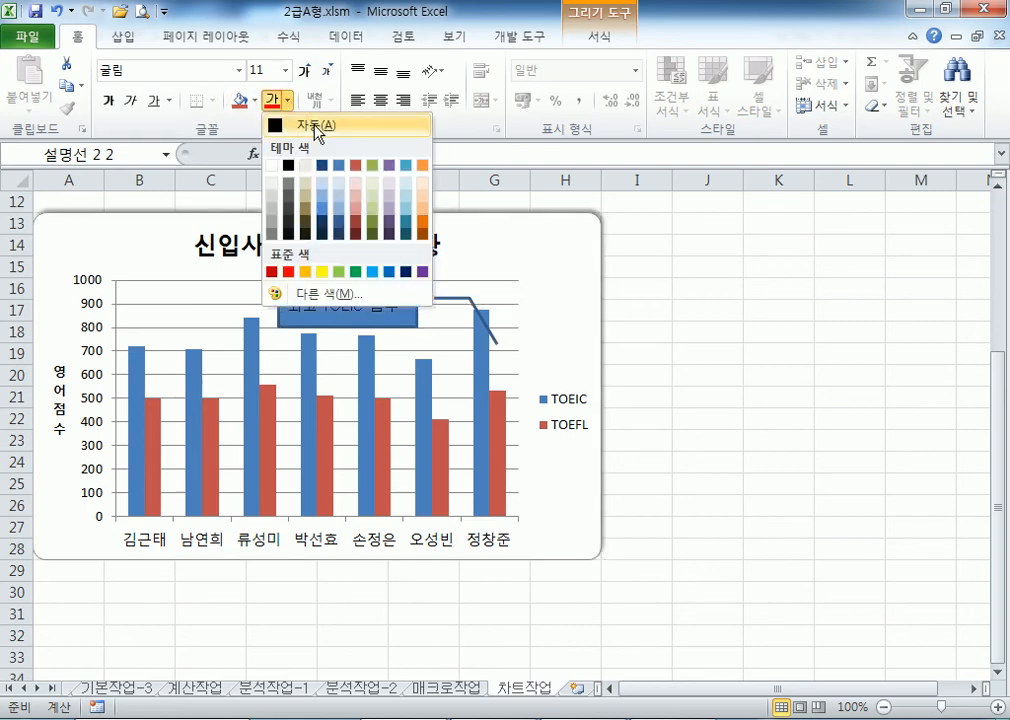
pyautogui.click(316, 128)
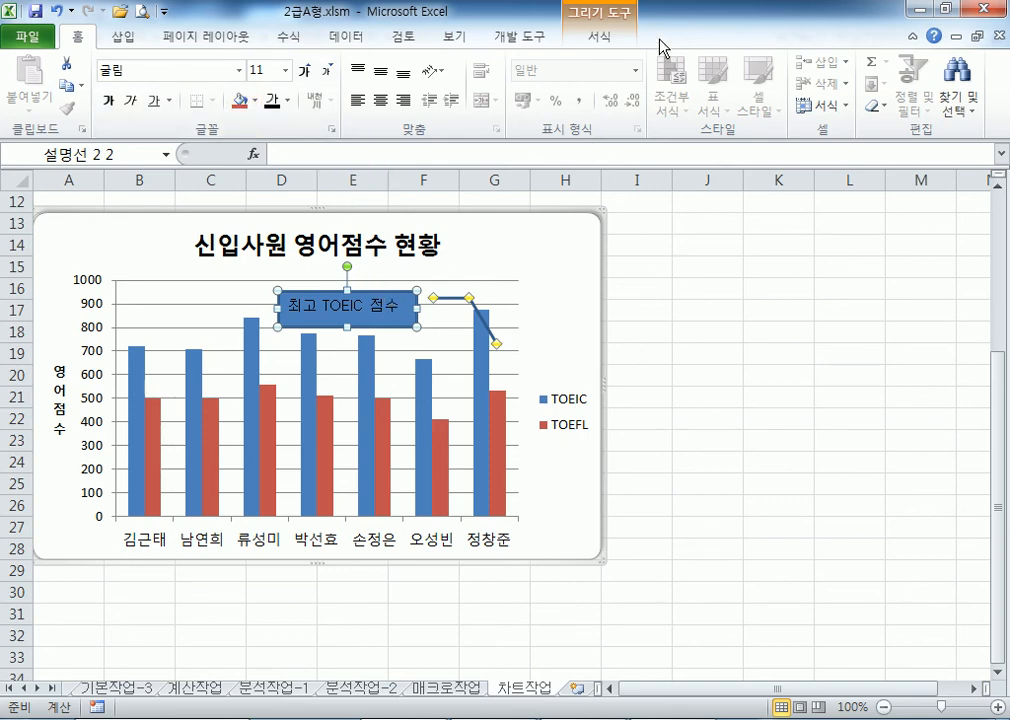
# - Set the callout's outline color to 검정, 텍스트 1
pyautogui.click(600, 37)
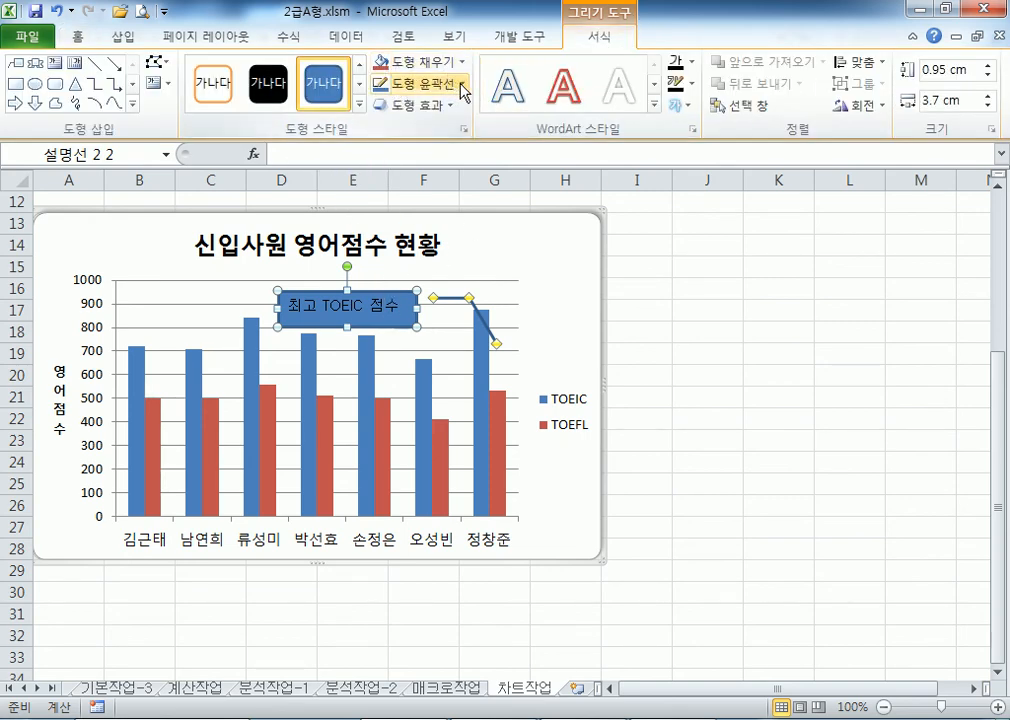
pyautogui.doubleClick(418, 317)
pyautogui.click(598, 163)
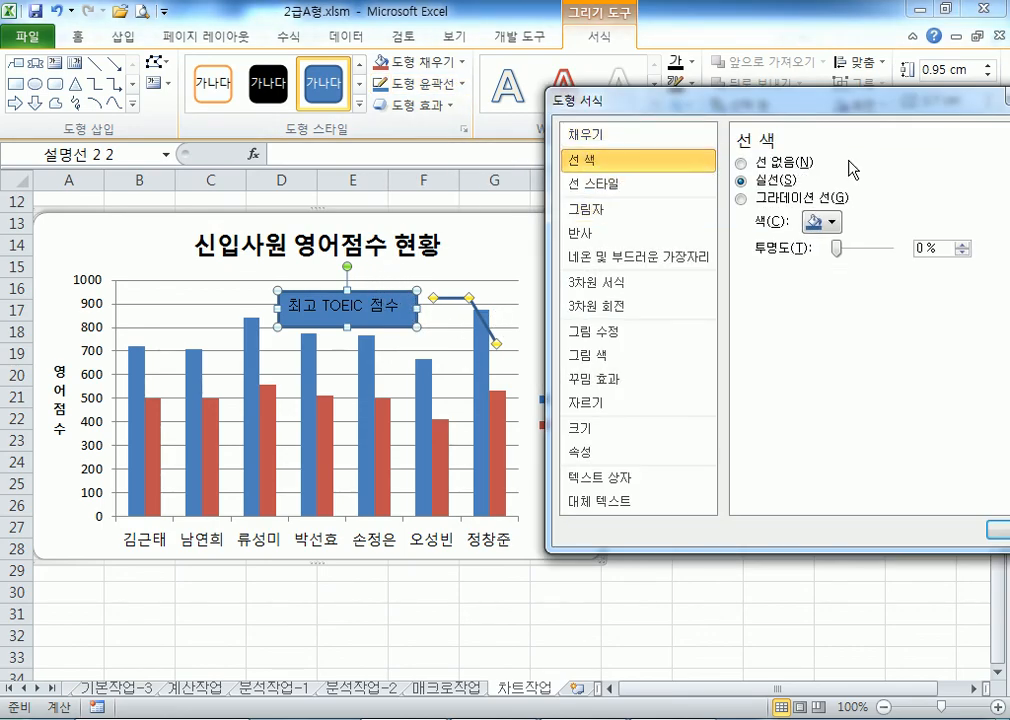
pyautogui.moveTo(905, 100); pyautogui.dragTo(830, 112)
pyautogui.click(980, 107)
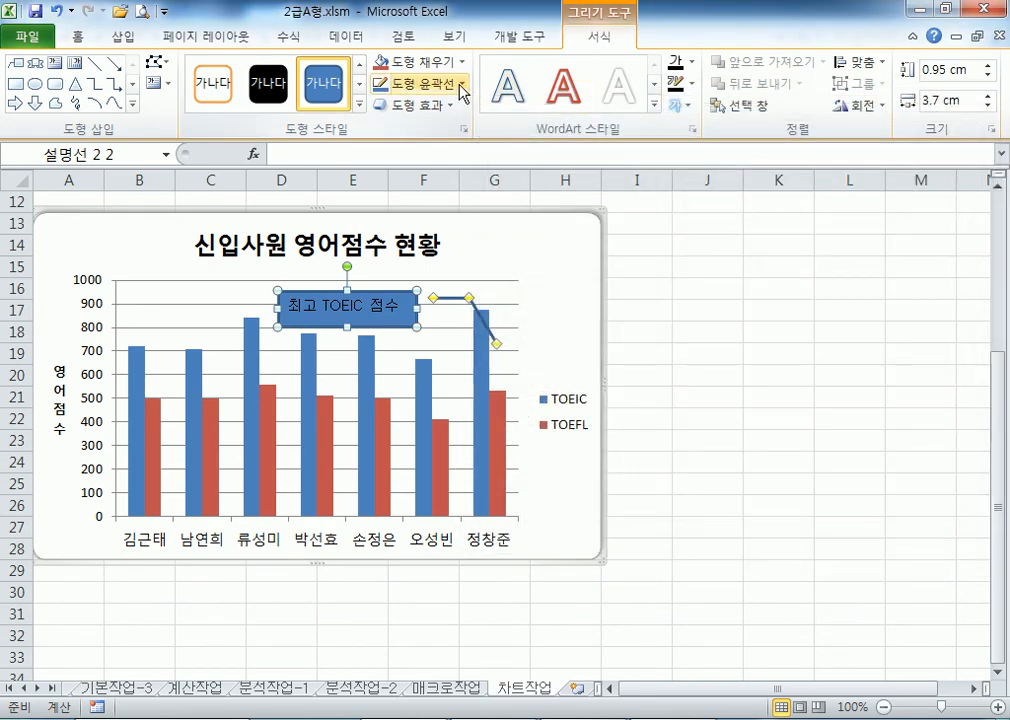
pyautogui.click(462, 85)
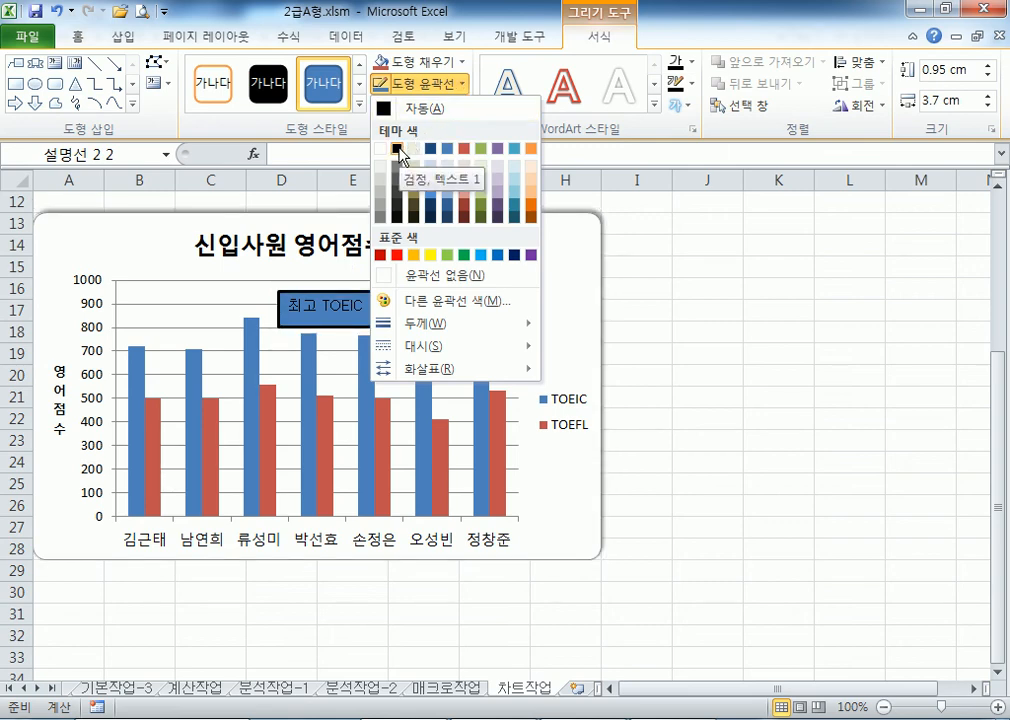
pyautogui.click(398, 150)
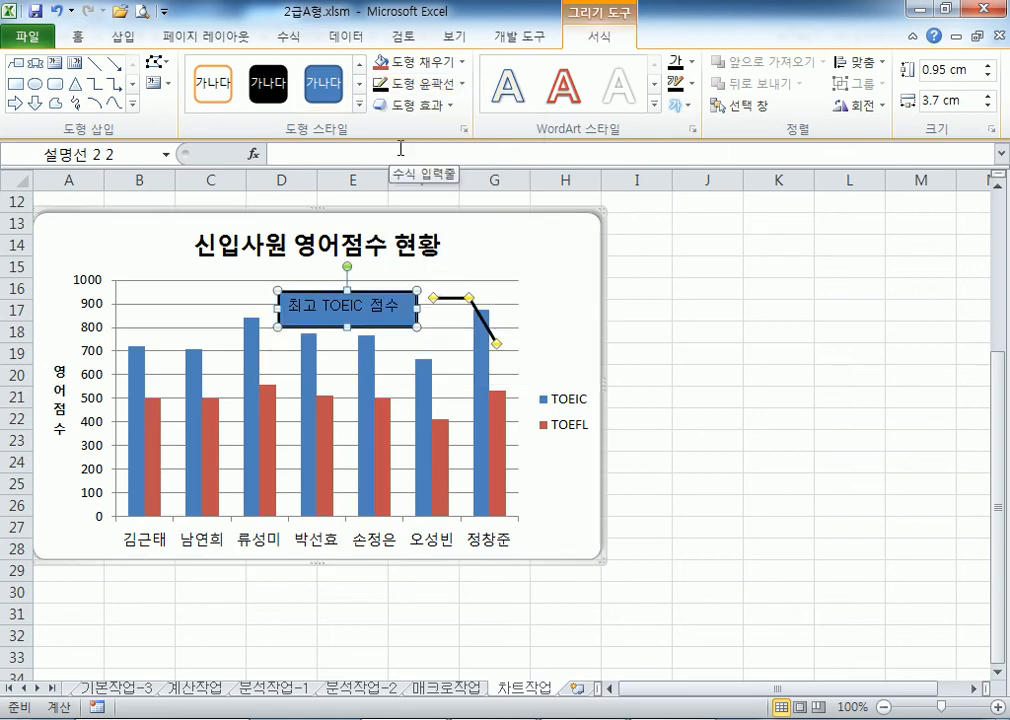
# - Set the callout's outline weight to 1pt and its fill color to white
pyautogui.click(449, 106)
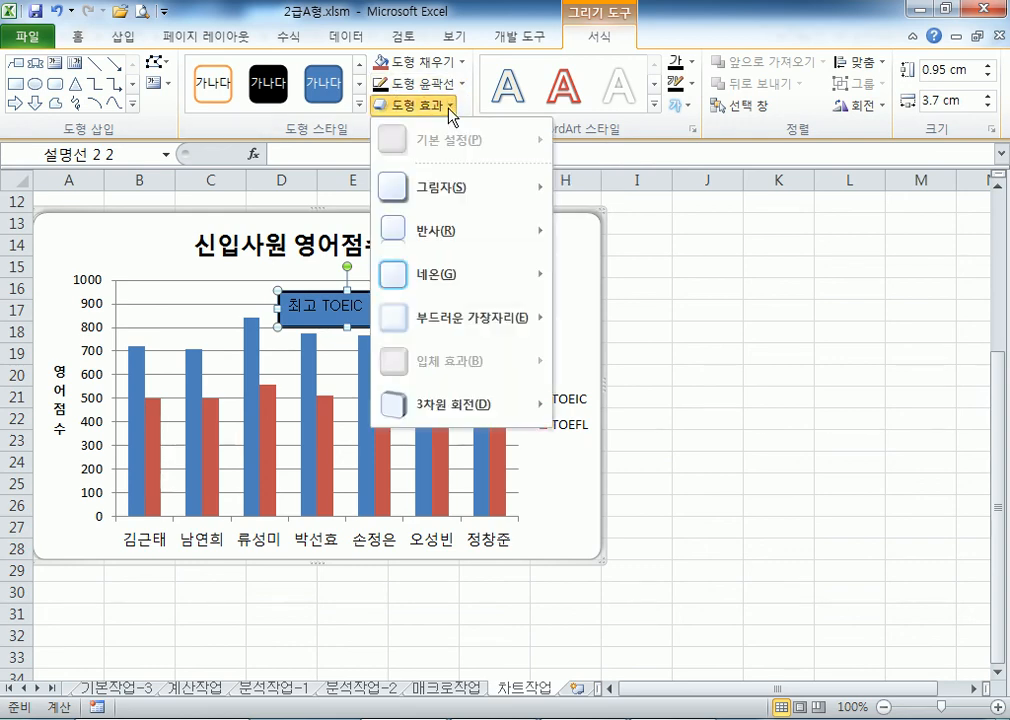
pyautogui.click(450, 106)
pyautogui.click(460, 86)
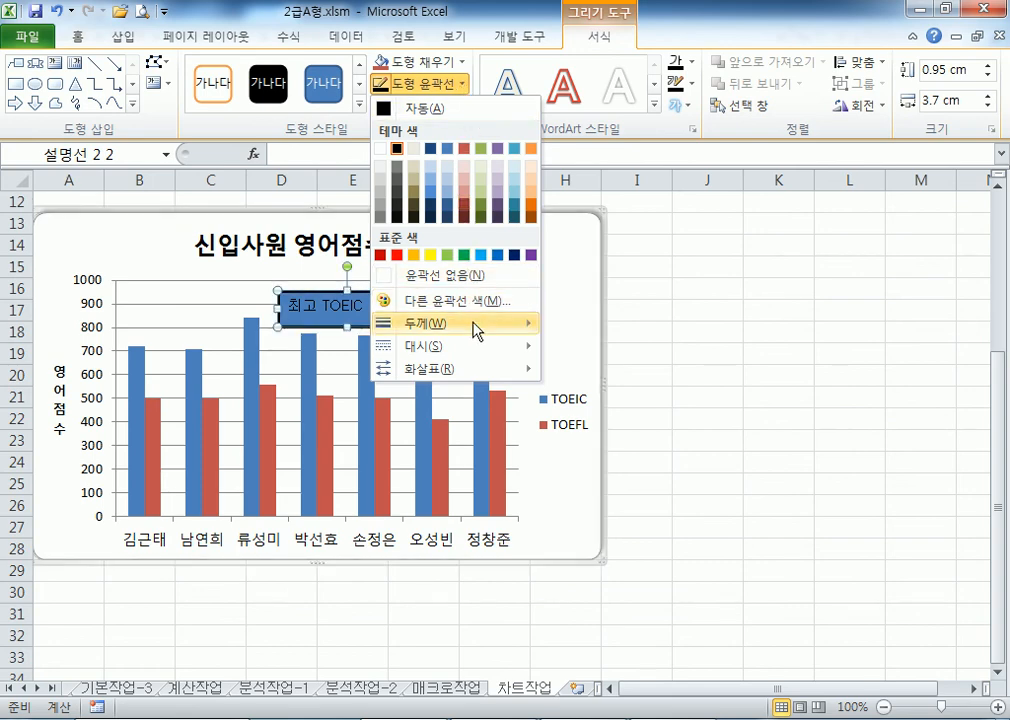
pyautogui.moveTo(476, 331)
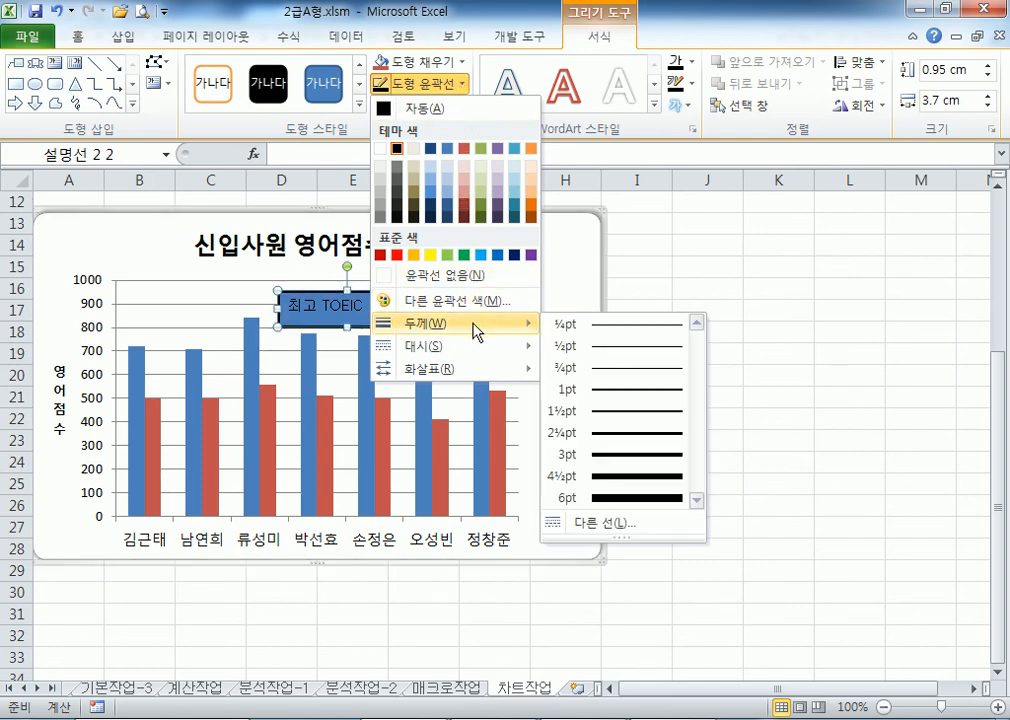
pyautogui.click(607, 392)
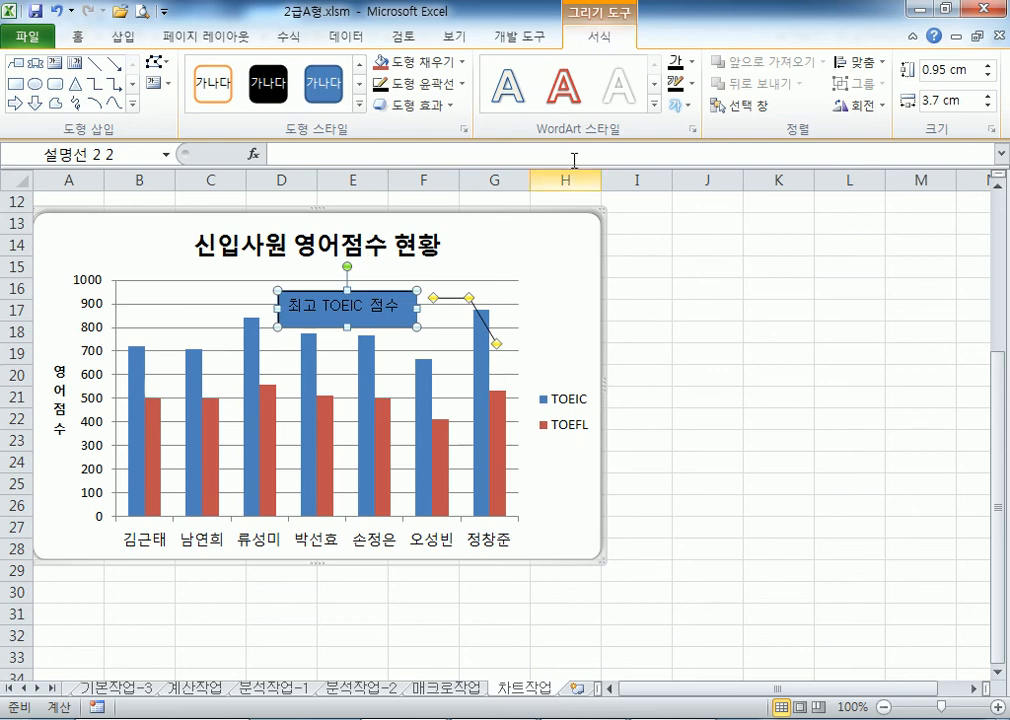
pyautogui.click(461, 68)
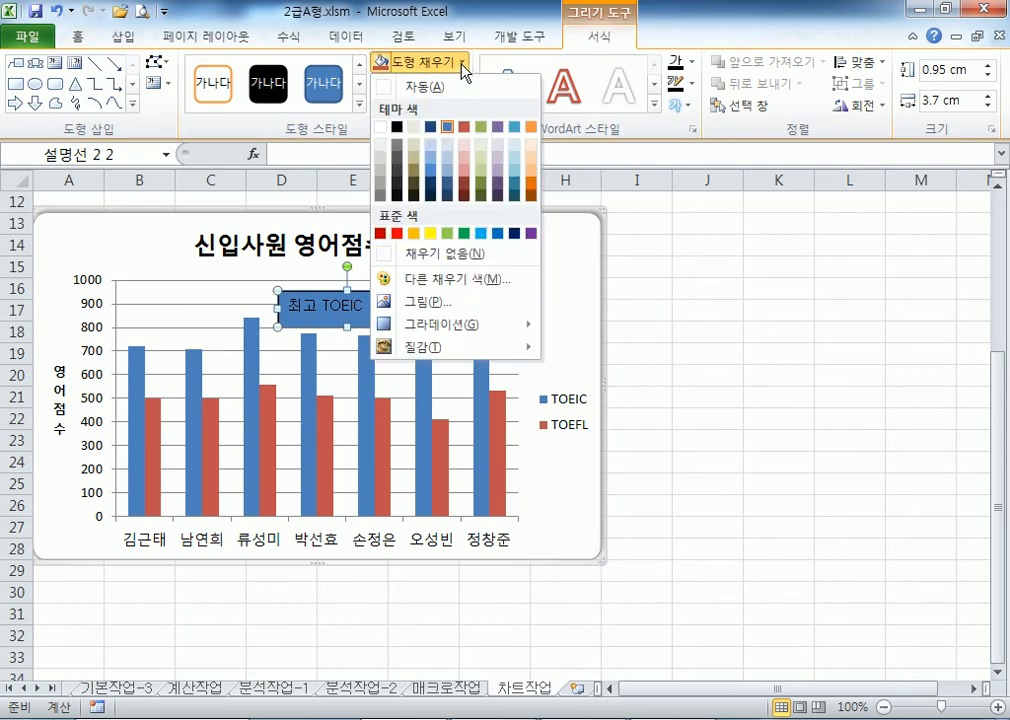
pyautogui.click(385, 128)
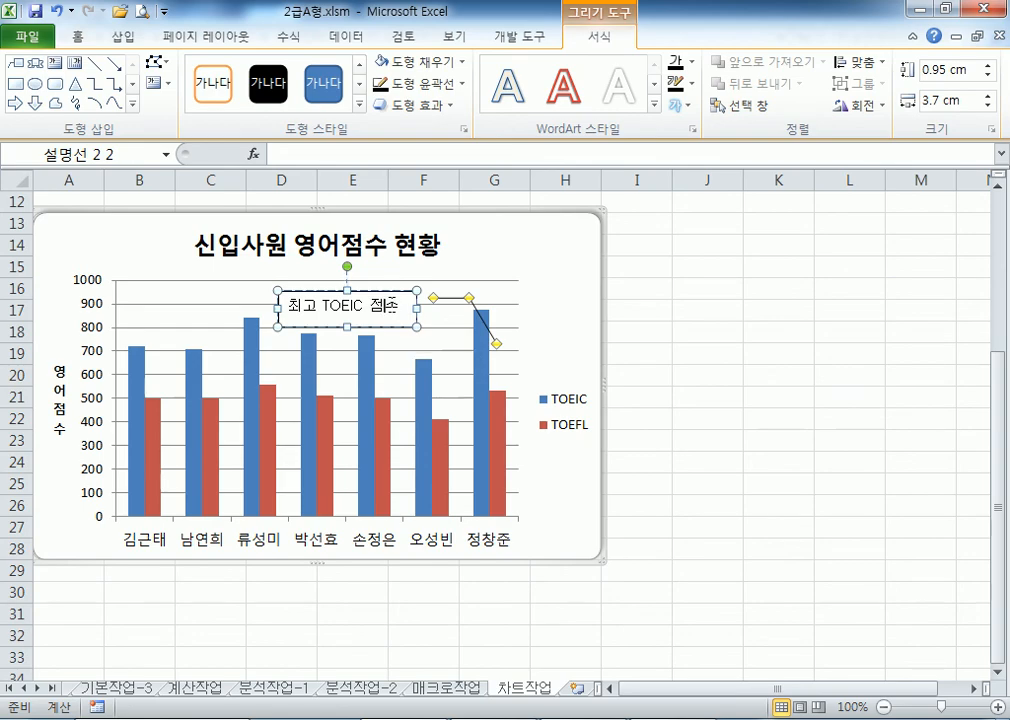
# - Turn on 도형을 텍스트 크기에 맞춤 in the callout's text box settings
pyautogui.rightClick(393, 311)
pyautogui.click(334, 322)
pyautogui.hotkey('ctrl', '1')
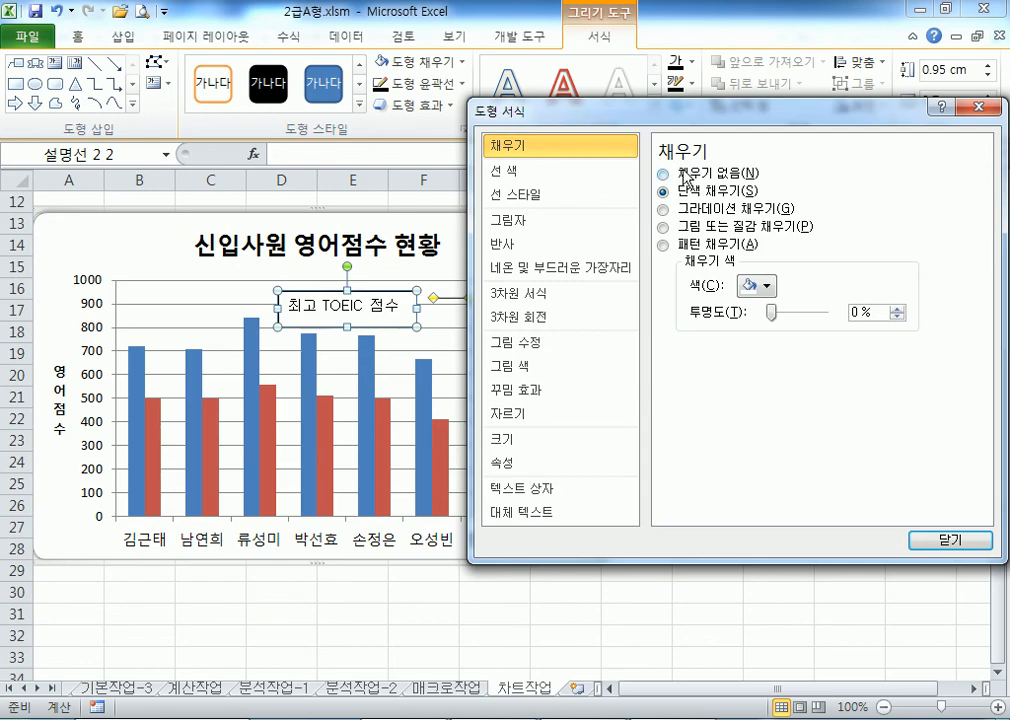
pyautogui.moveTo(510, 110); pyautogui.dragTo(625, 38)
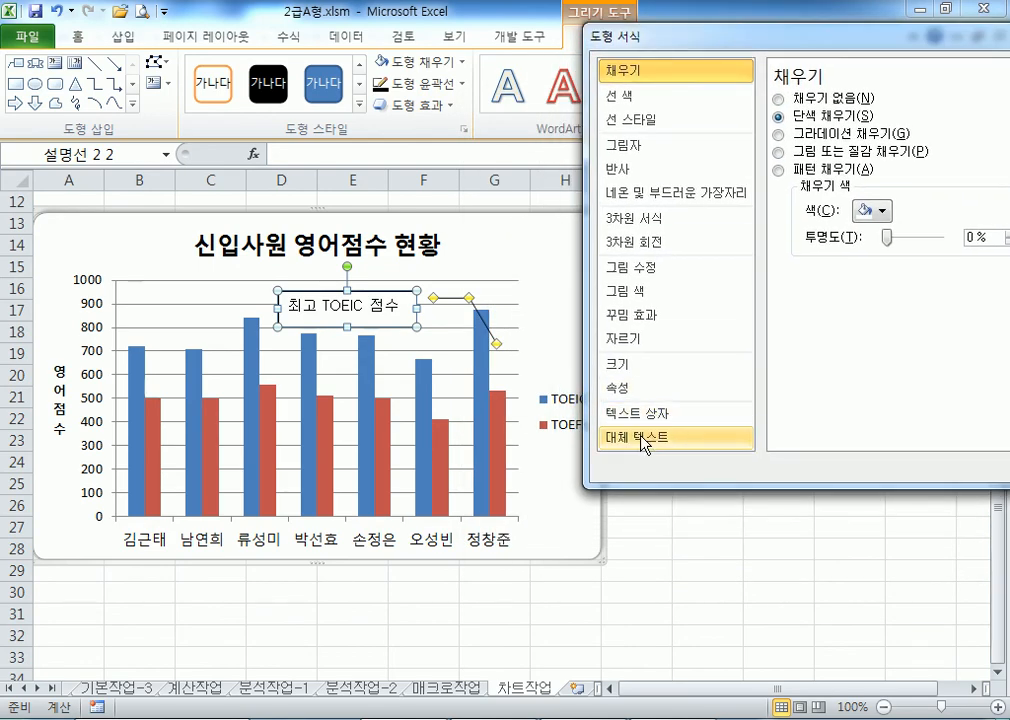
pyautogui.click(637, 424)
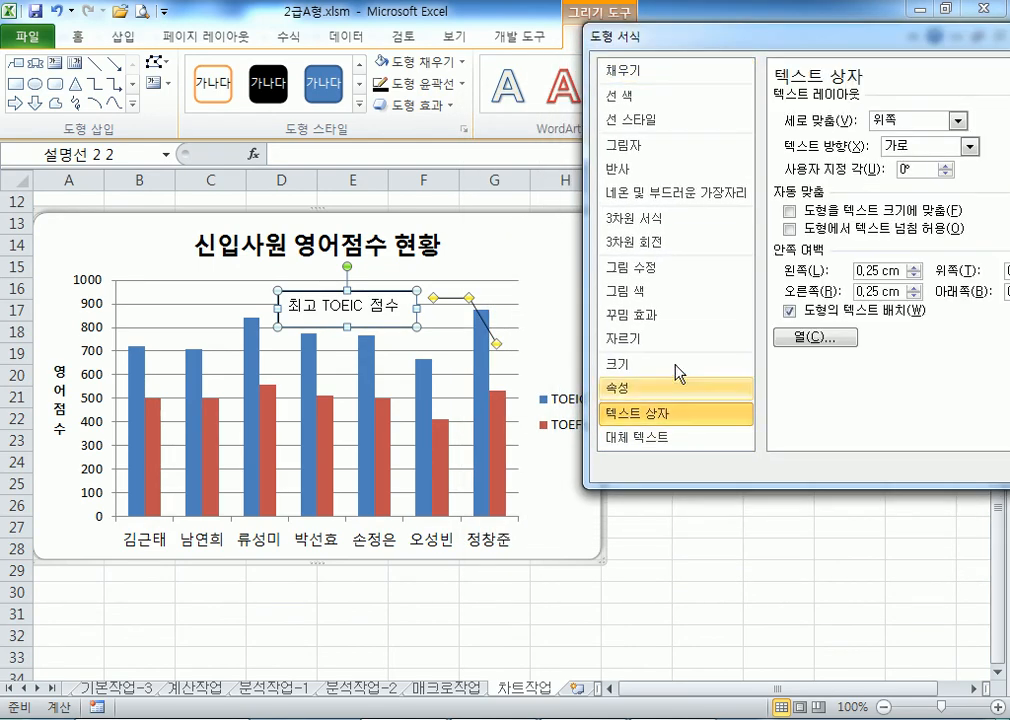
pyautogui.click(790, 211)
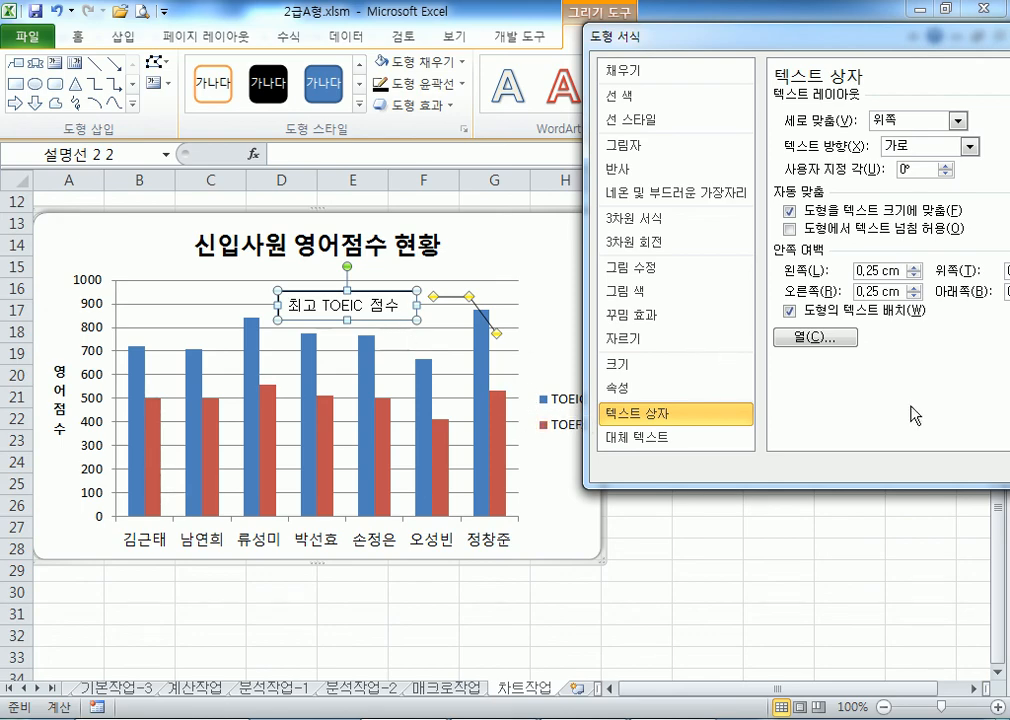
pyautogui.moveTo(895, 45); pyautogui.dragTo(932, 80)
pyautogui.click(972, 69)
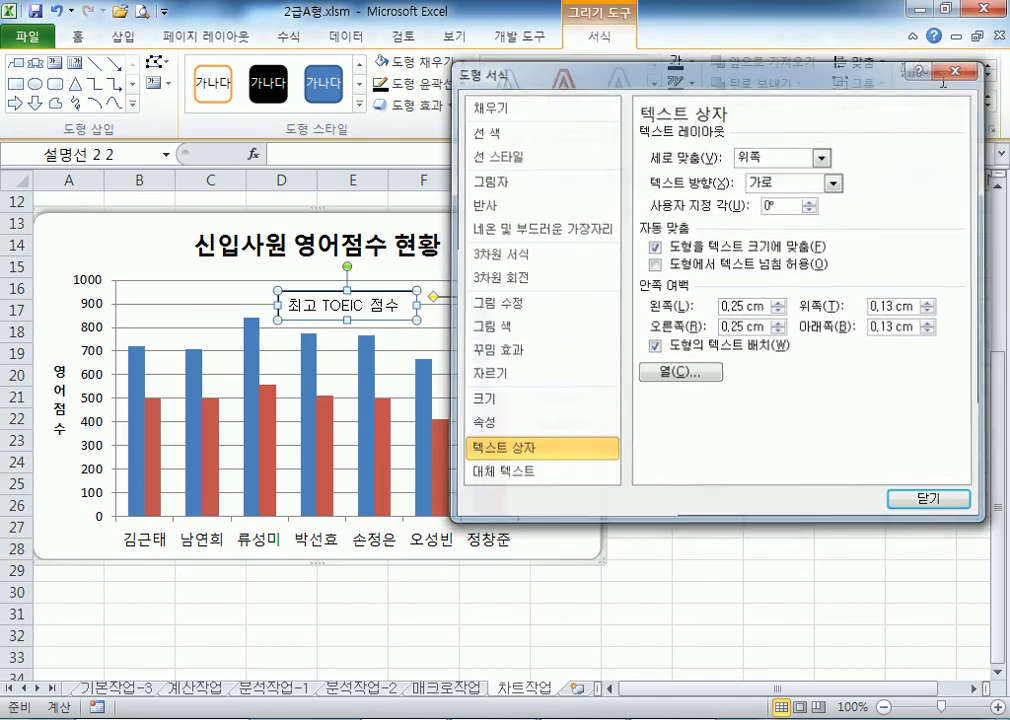
# - Move the callout up and closer to the last column, keeping its box about 3.7 cm wide with the text on one line
pyautogui.moveTo(419, 320)
pyautogui.mouseDown()
pyautogui.moveTo(403, 300)
pyautogui.moveTo(417, 305)
pyautogui.mouseUp()
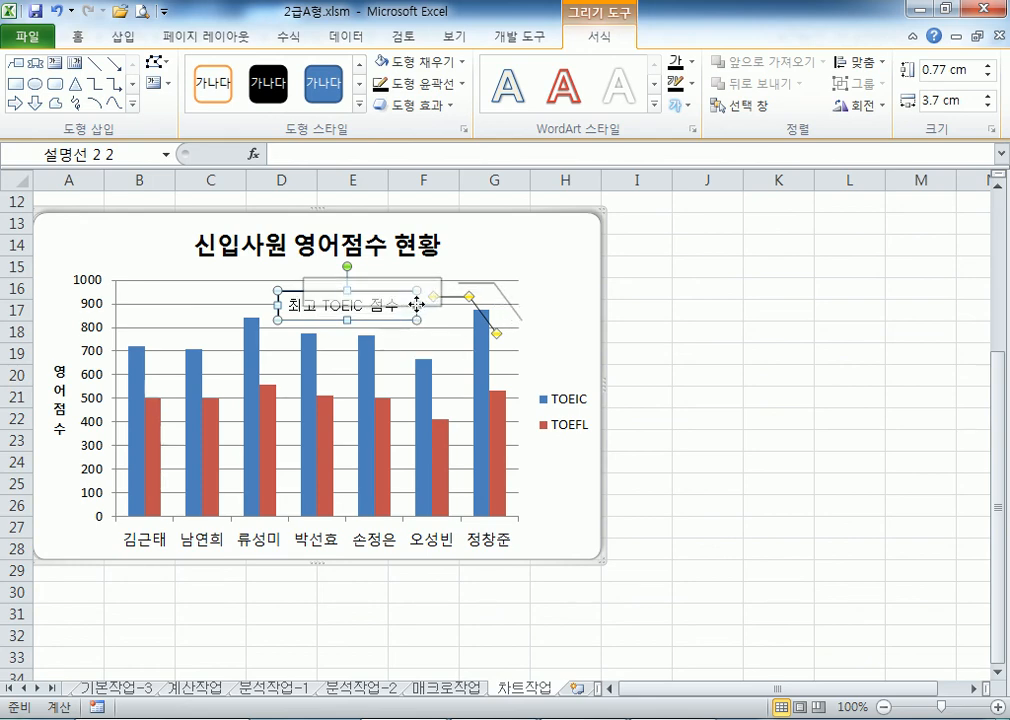
pyautogui.moveTo(417, 305); pyautogui.dragTo(415, 300)
pyautogui.click(584, 352)
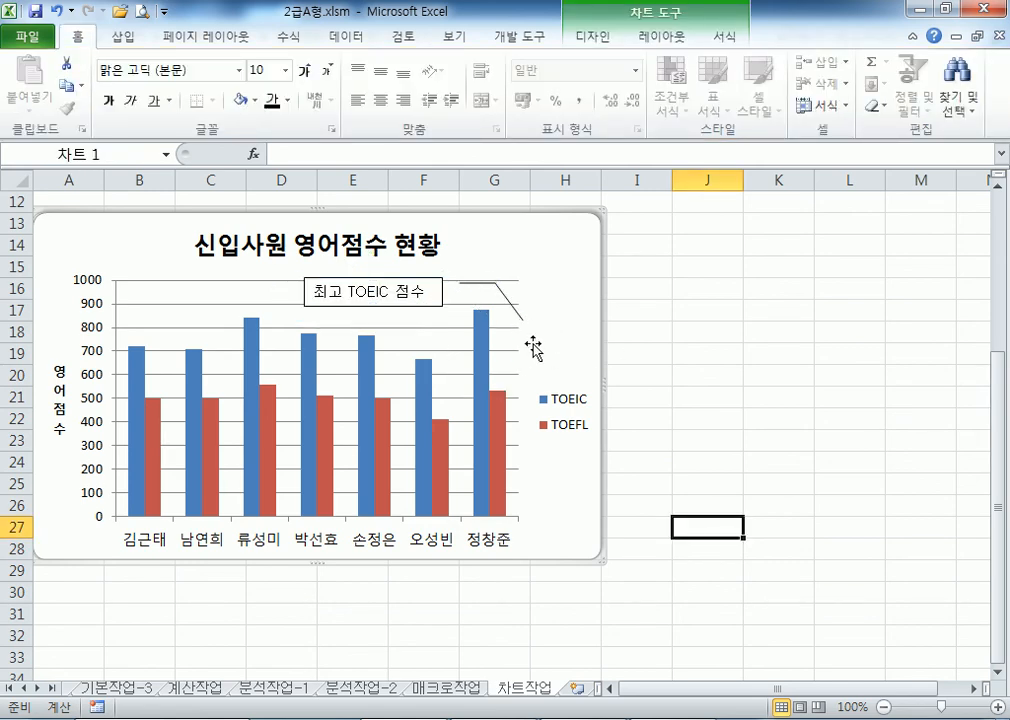
pyautogui.click(436, 302)
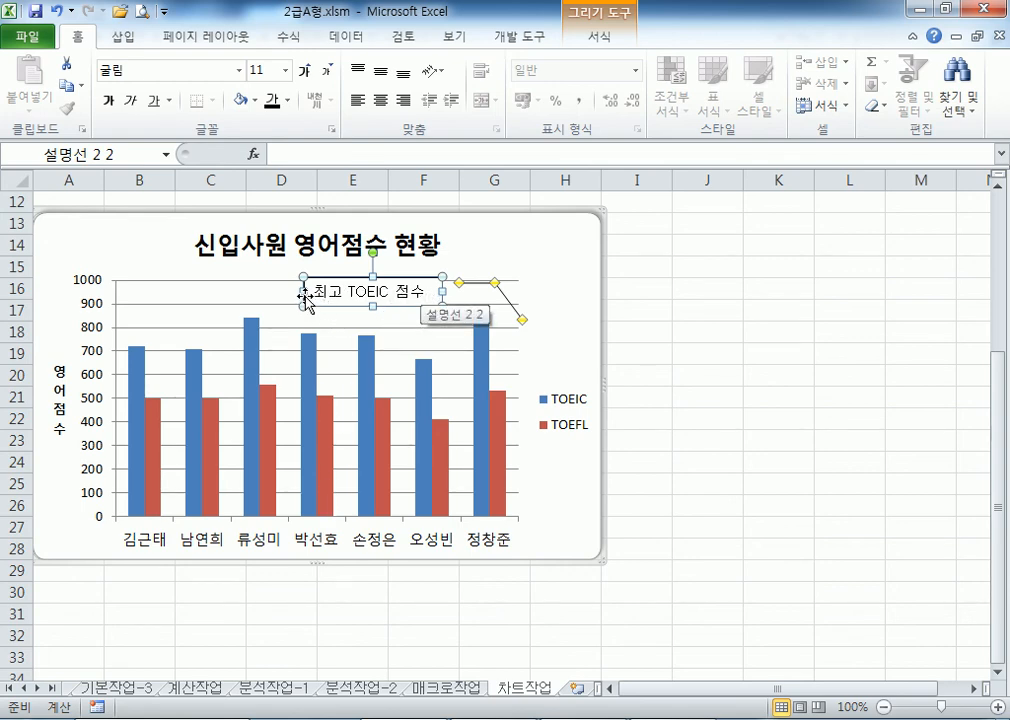
pyautogui.moveTo(303, 291); pyautogui.dragTo(317, 291)
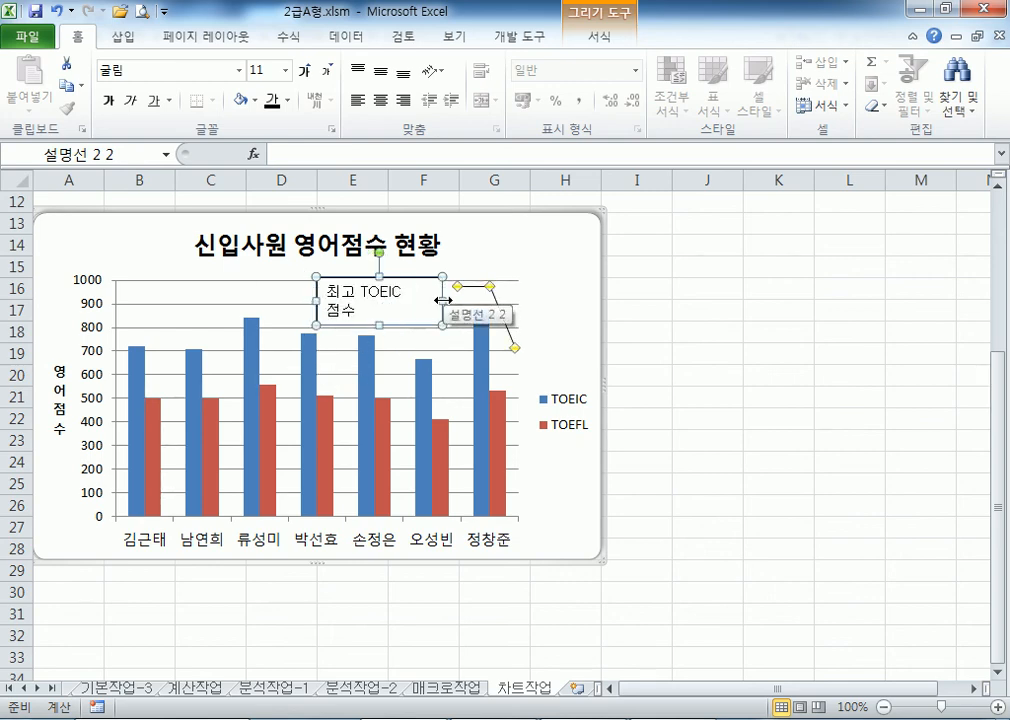
pyautogui.moveTo(442, 299); pyautogui.dragTo(460, 287)
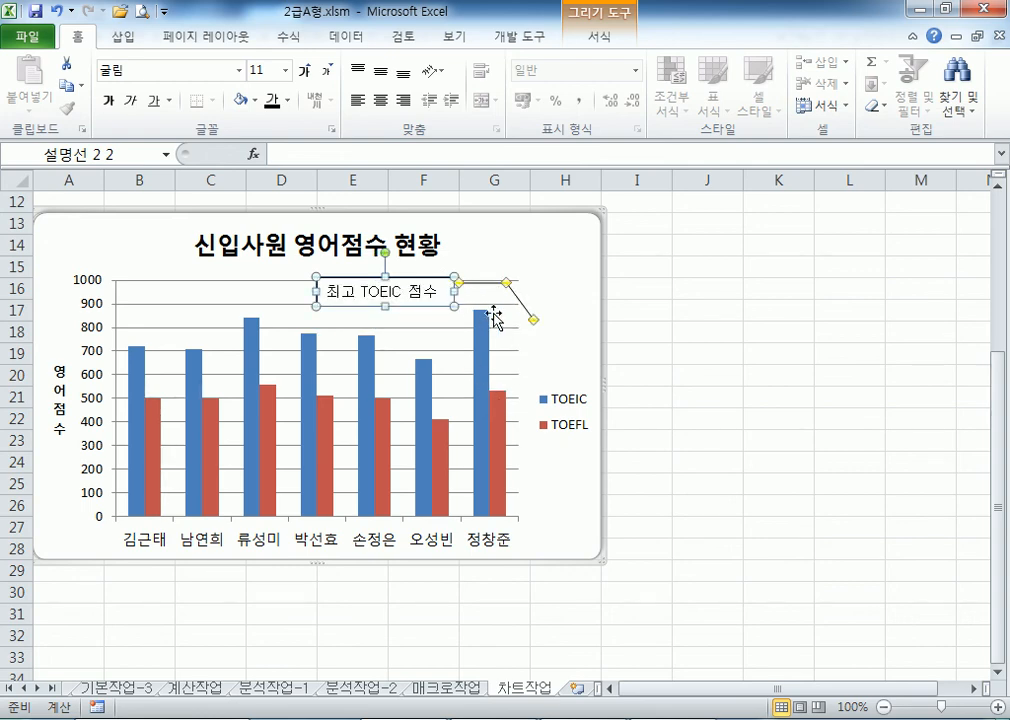
# - Reroute the callout's leader line to run level to an elbow above the last TOEIC column and end inside that column
pyautogui.moveTo(535, 323); pyautogui.dragTo(482, 375)
pyautogui.moveTo(507, 286); pyautogui.dragTo(474, 284)
pyautogui.moveTo(541, 338); pyautogui.dragTo(548, 332)
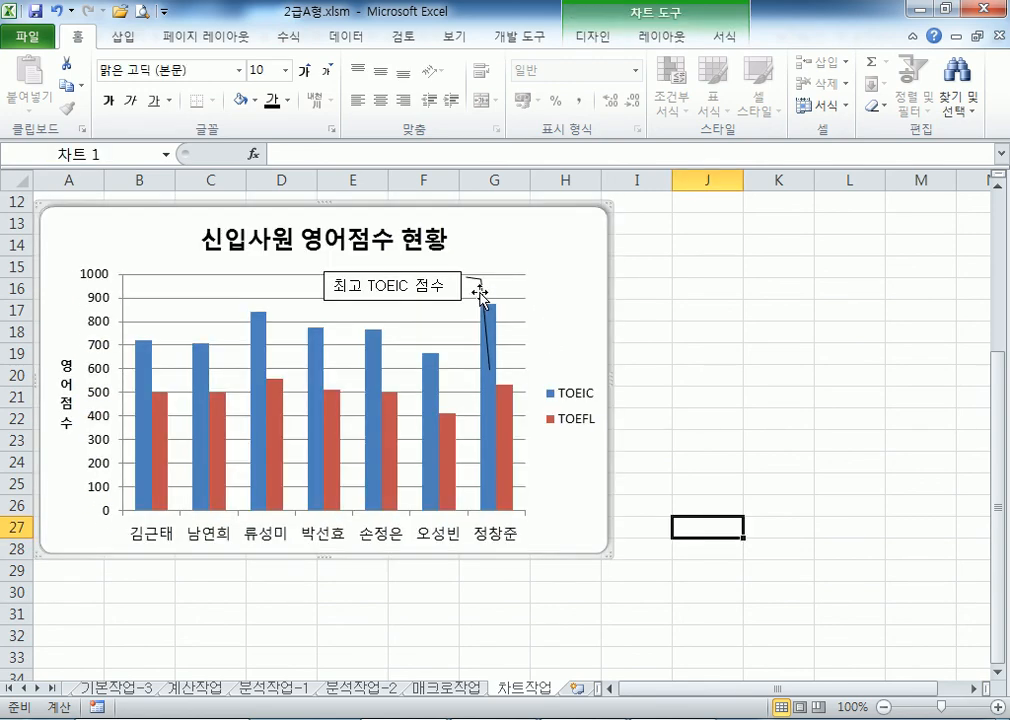
pyautogui.click(480, 285)
pyautogui.moveTo(481, 282); pyautogui.dragTo(483, 279)
pyautogui.click(540, 350)
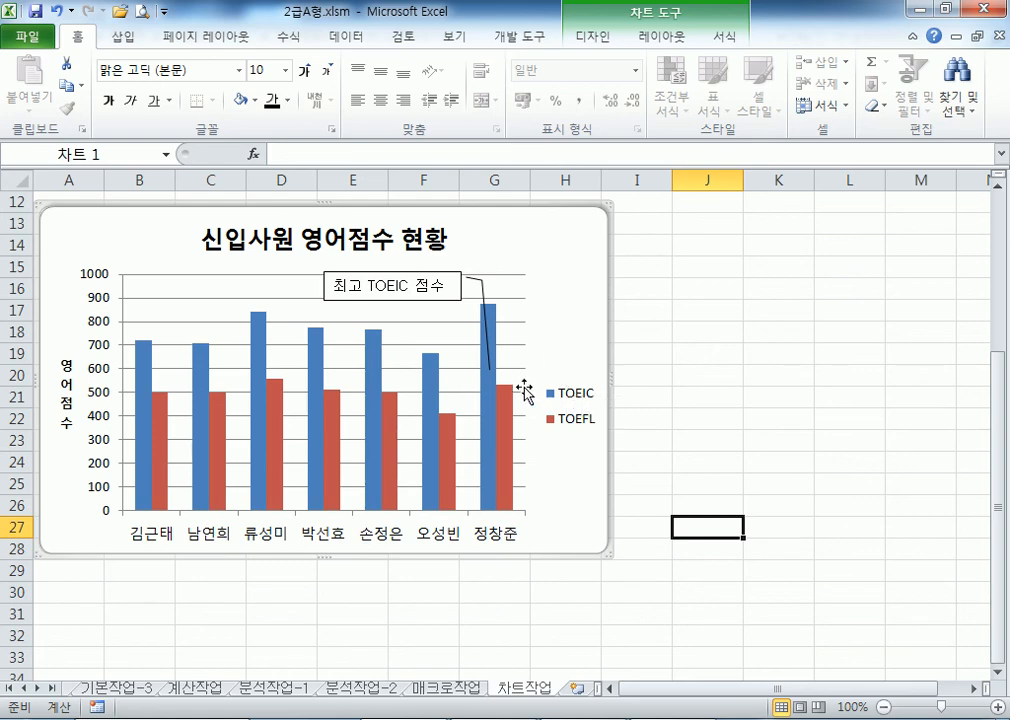
pyautogui.click(484, 289)
pyautogui.moveTo(482, 280); pyautogui.dragTo(486, 282)
pyautogui.click(548, 313)
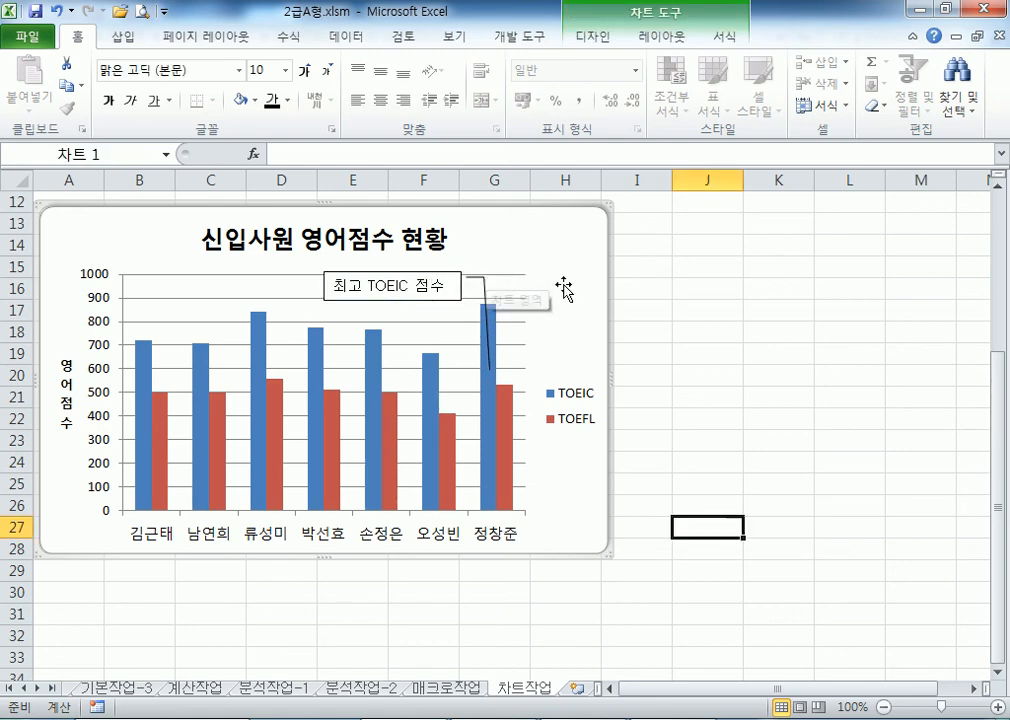
# - Reduce the callout box's height to about 0.69 cm and center its text horizontally
pyautogui.click(522, 277)
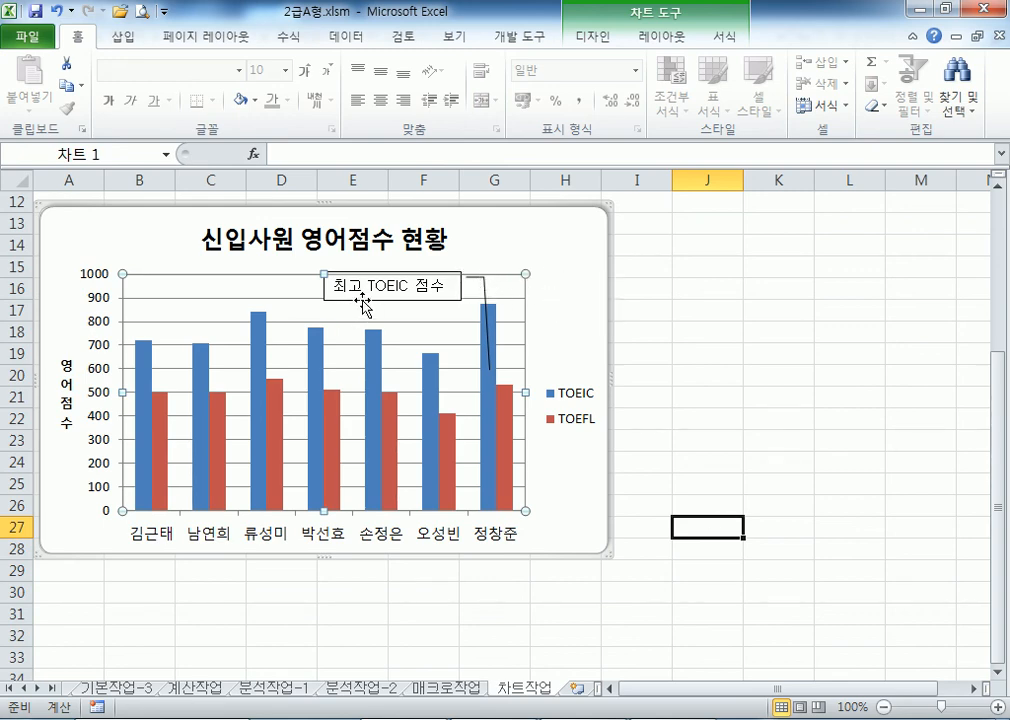
pyautogui.click(392, 299)
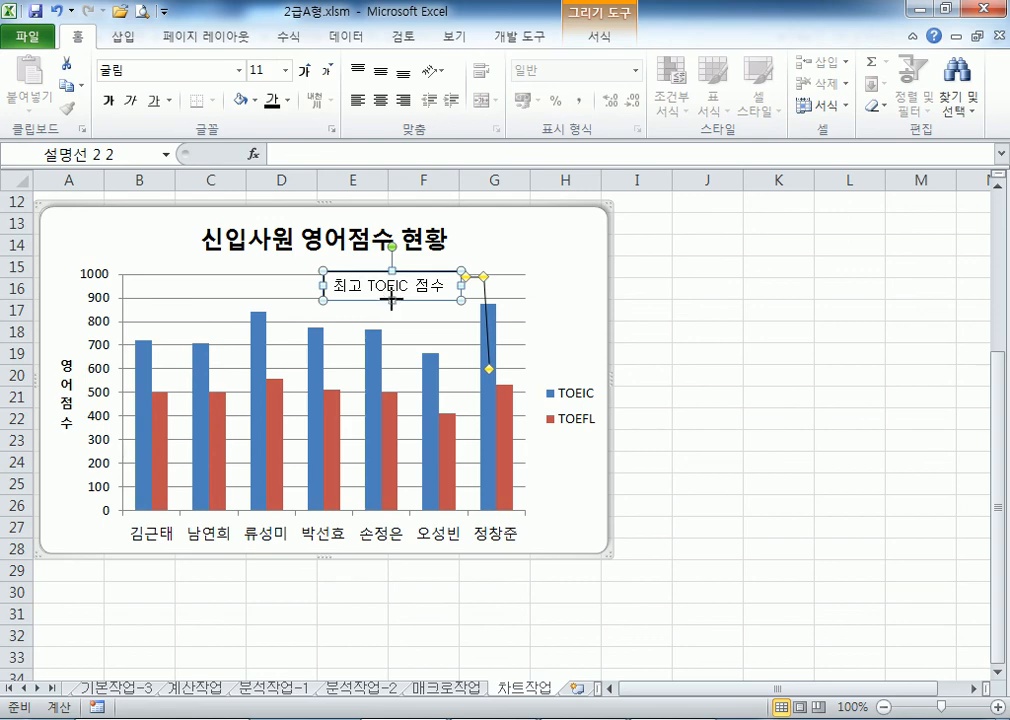
pyautogui.moveTo(393, 293); pyautogui.dragTo(395, 292)
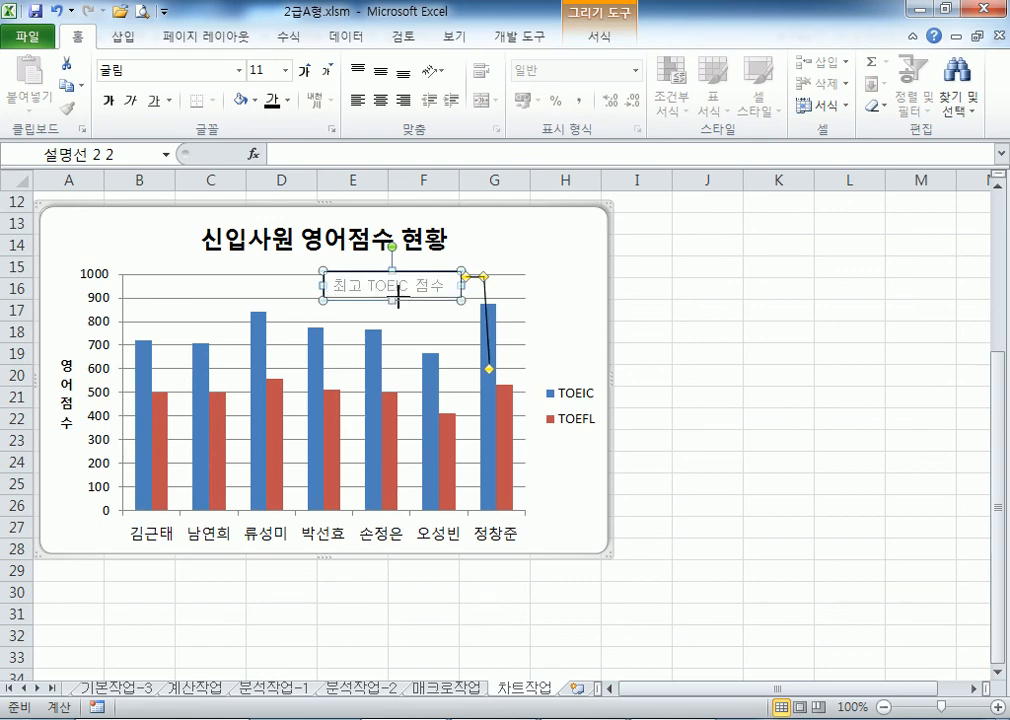
pyautogui.click(548, 273)
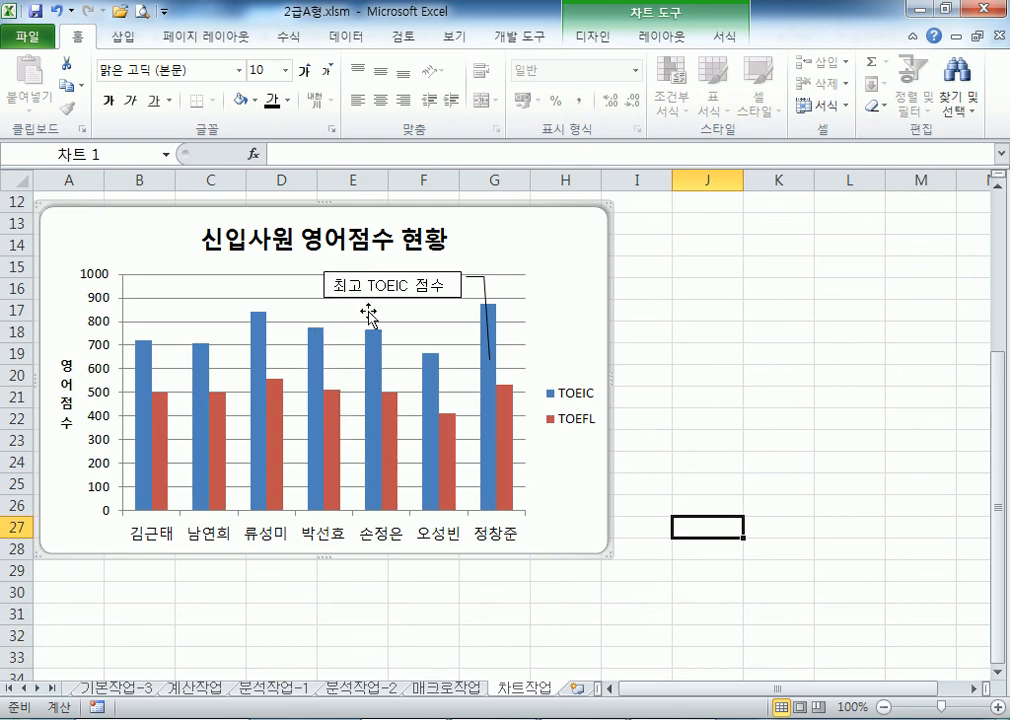
pyautogui.moveTo(451, 450)
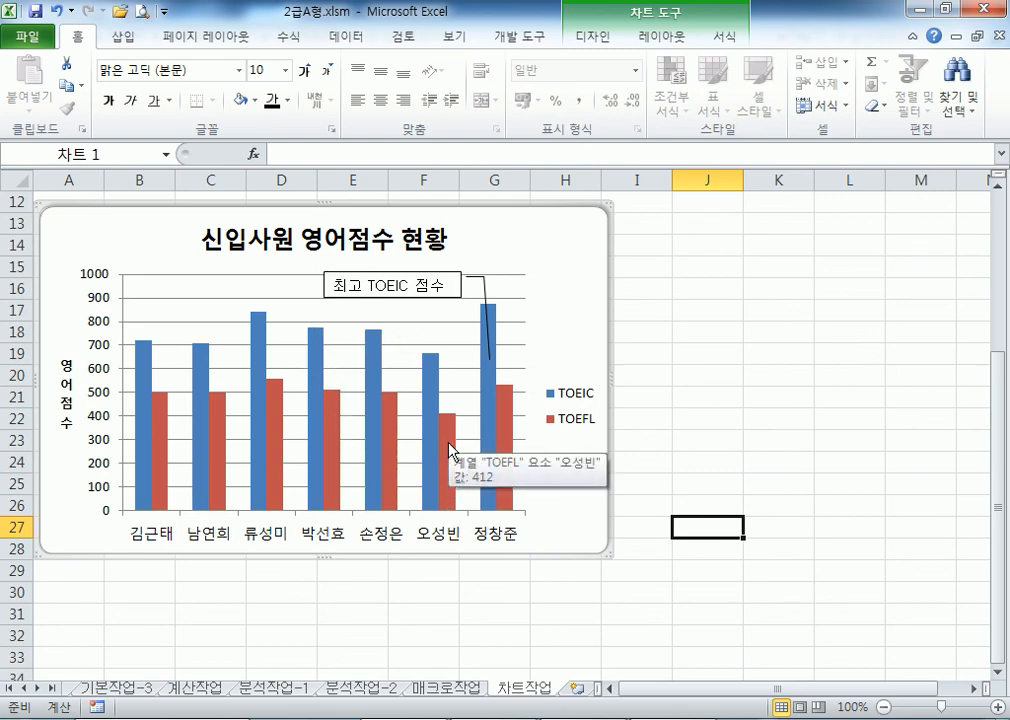
pyautogui.click(414, 297)
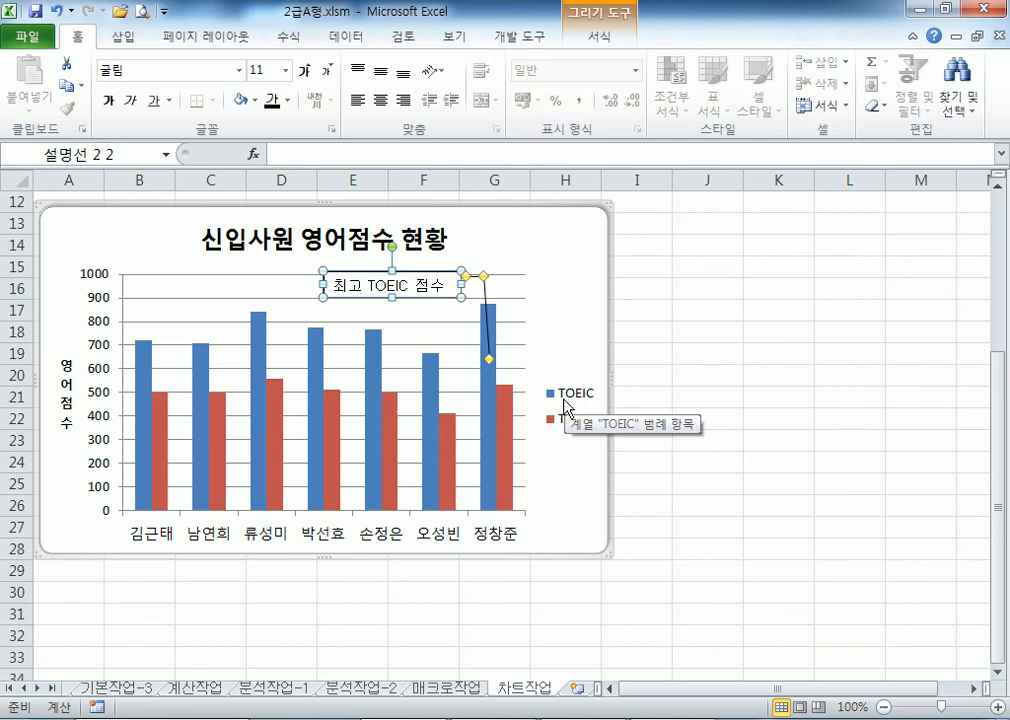
pyautogui.click(381, 100)
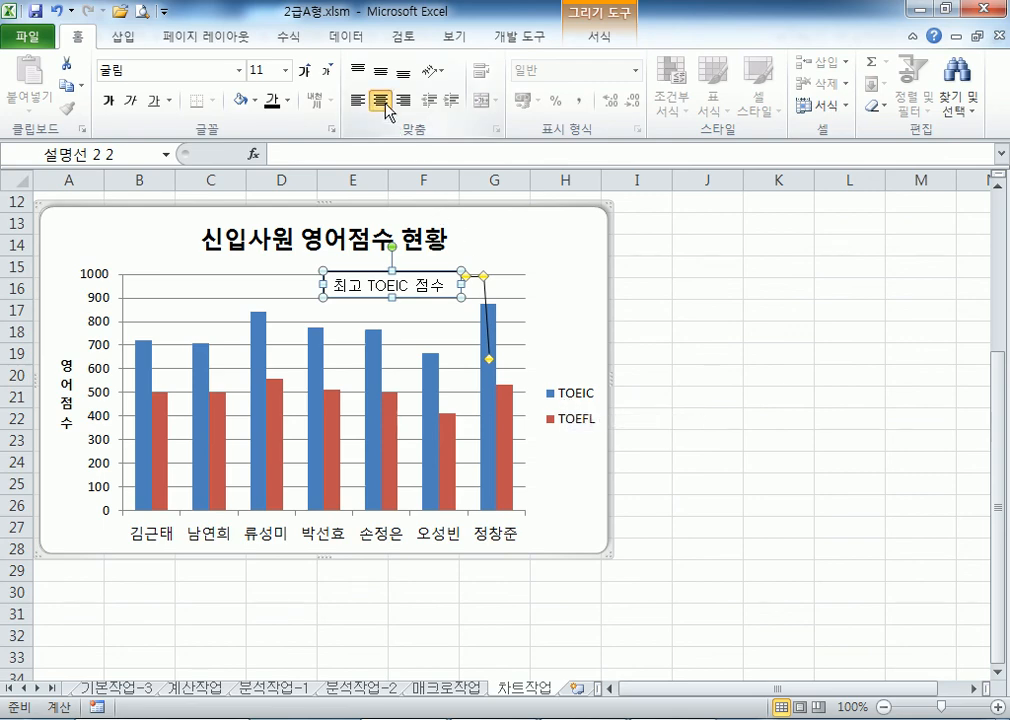
pyautogui.click(565, 283)
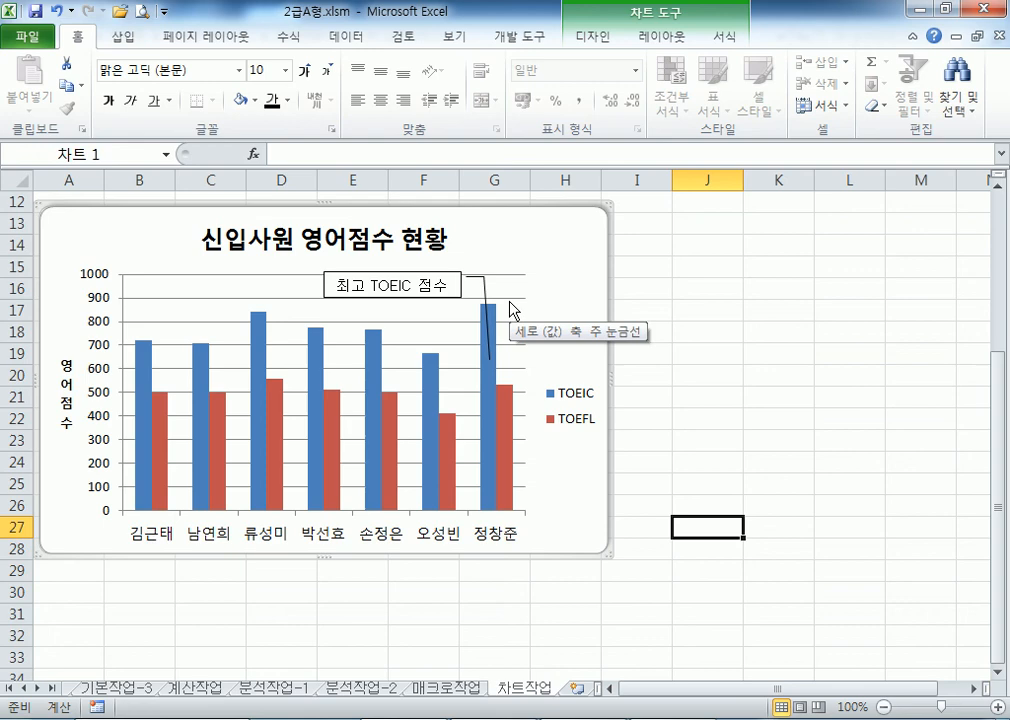
pyautogui.click(703, 373)
# - Draw a second 설명선 2 callout, about 3.02 by 0.74 cm, beside the existing callout on the chart and flip it with 좌우 대칭
pyautogui.click(461, 298)
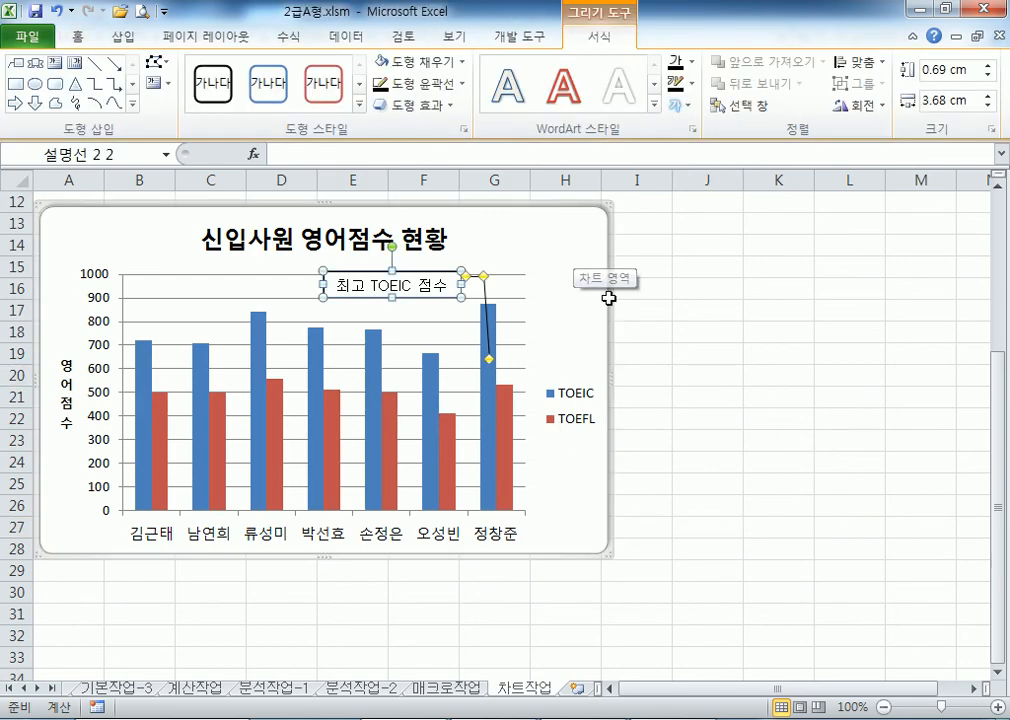
pyautogui.click(573, 225)
pyautogui.click(125, 40)
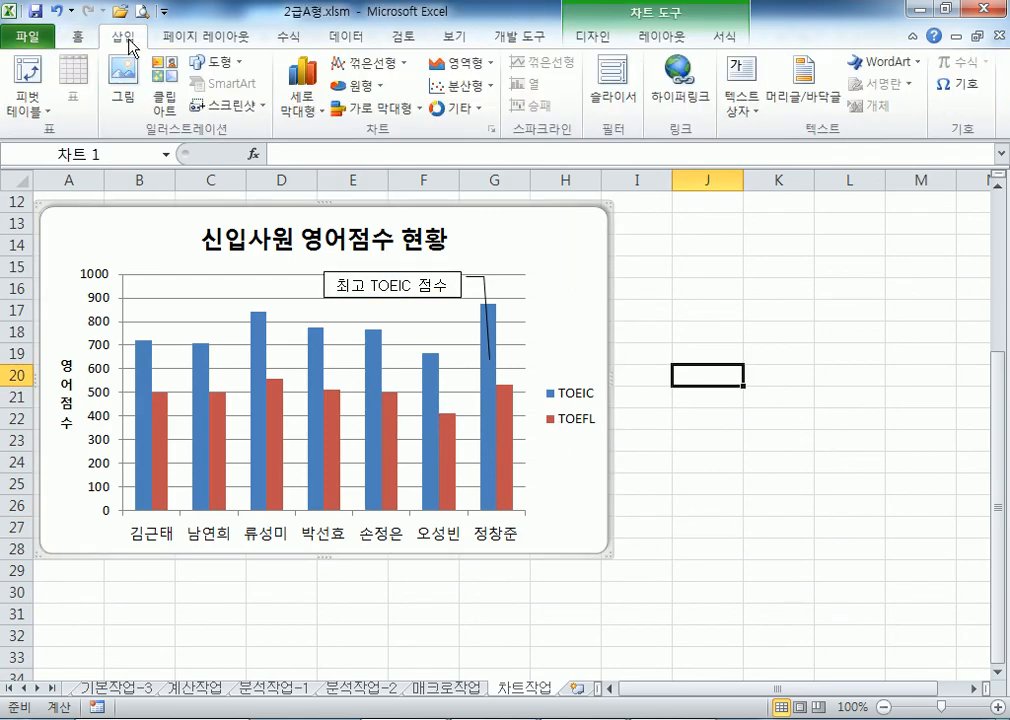
pyautogui.click(216, 62)
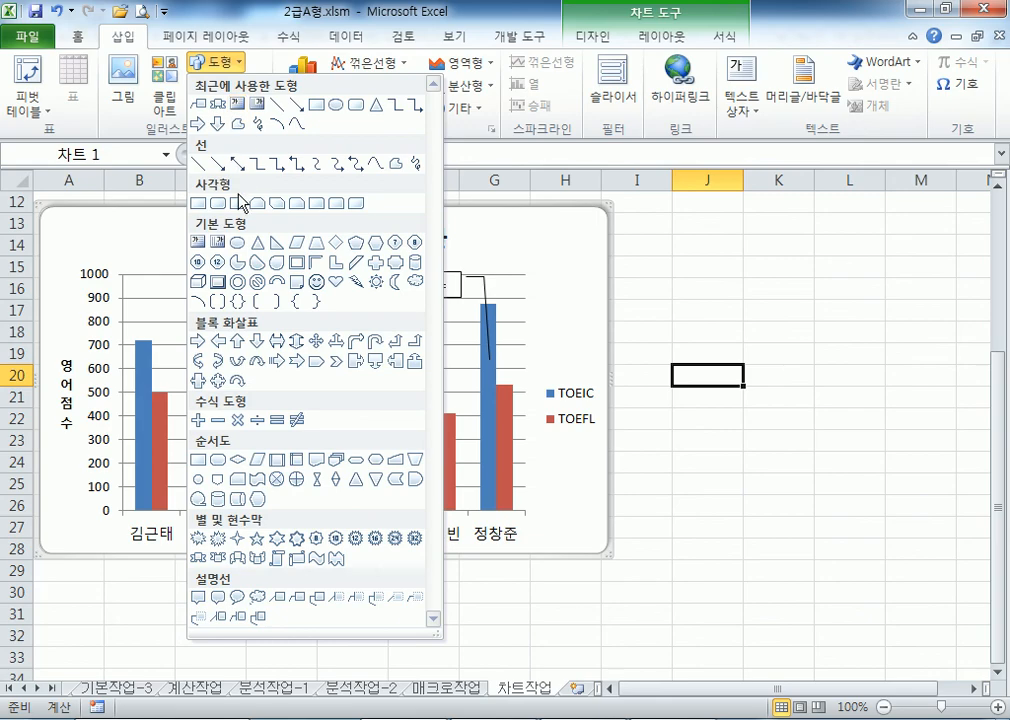
pyautogui.click(295, 599)
pyautogui.moveTo(194, 259); pyautogui.dragTo(286, 286)
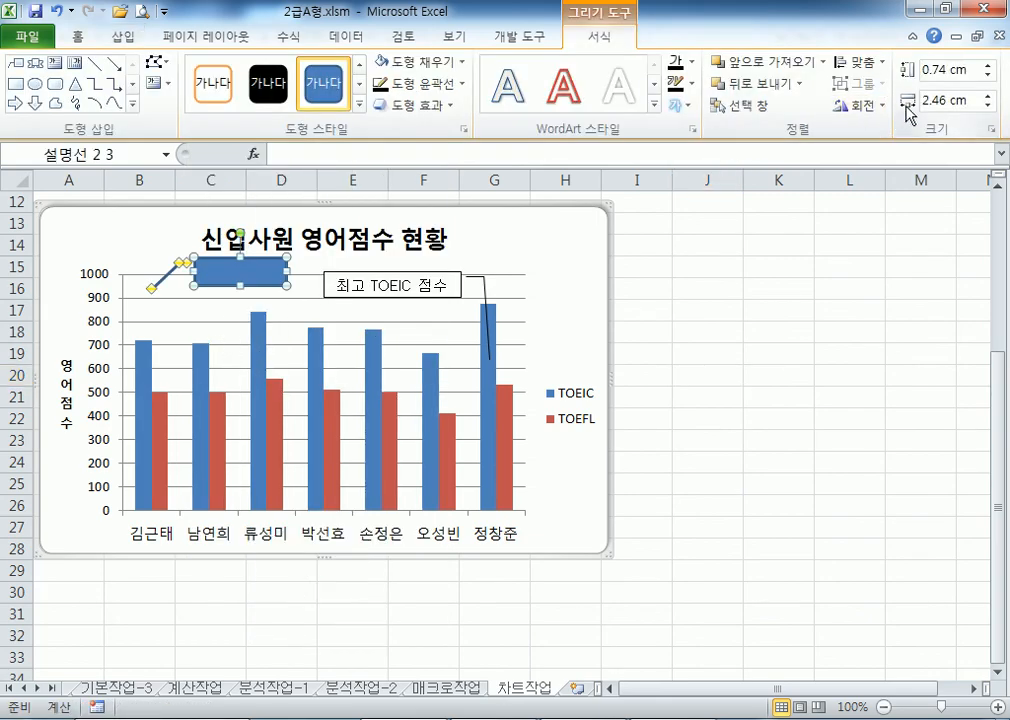
pyautogui.click(866, 106)
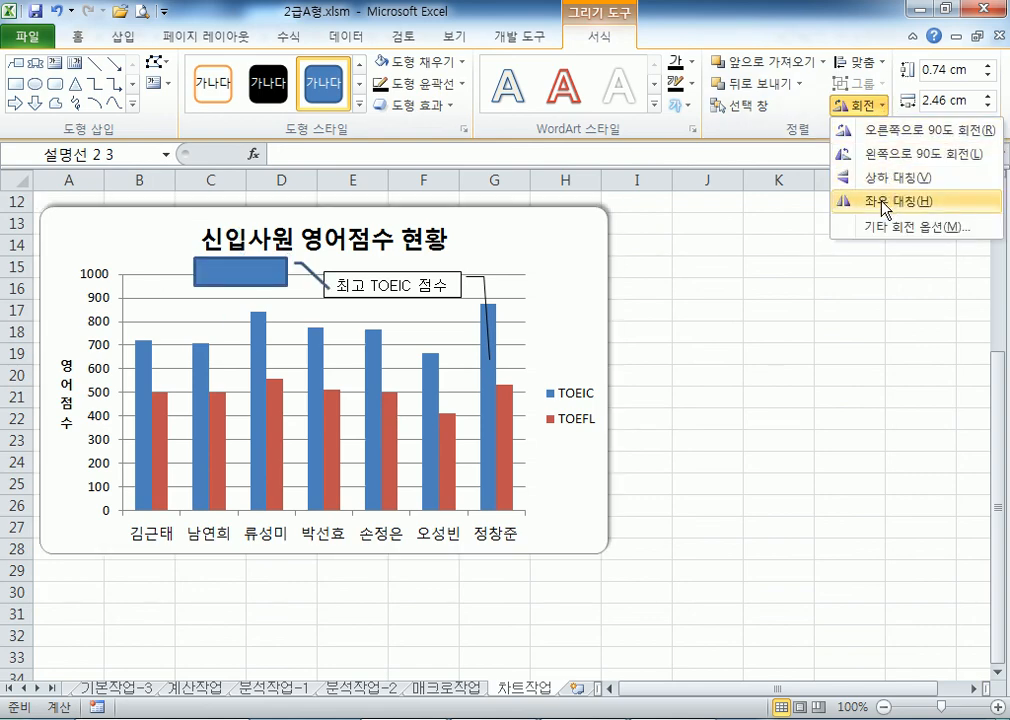
pyautogui.click(884, 206)
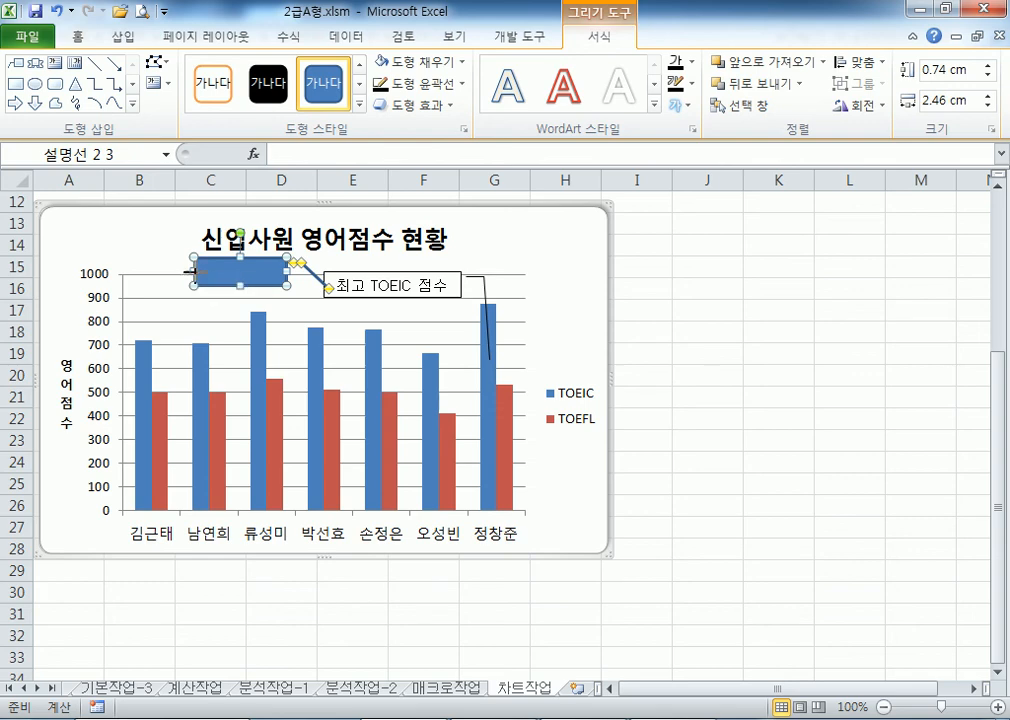
pyautogui.moveTo(194, 272); pyautogui.dragTo(173, 272)
pyautogui.write('ㅁㄴㅇㅁㄴㅇ')
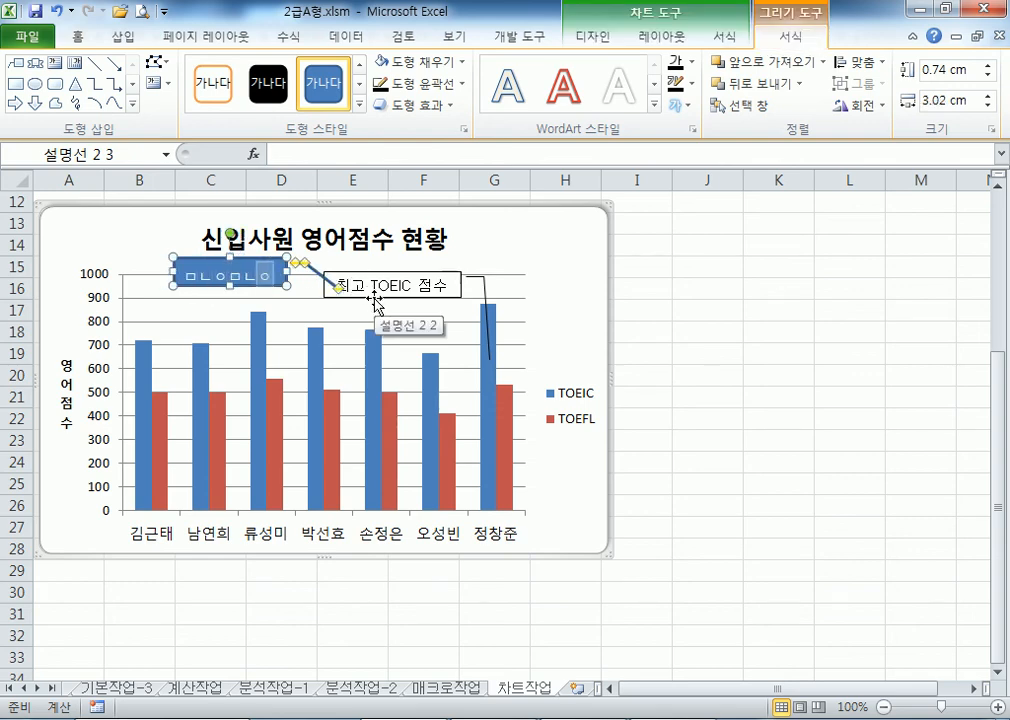
pyautogui.press('BackSpace')
pyautogui.press('BackSpace')
pyautogui.press('BackSpace')
pyautogui.press('BackSpace')
pyautogui.press('BackSpace')
pyautogui.press('BackSpace')
# - Enter 123 as the second callout's text
pyautogui.write('123')
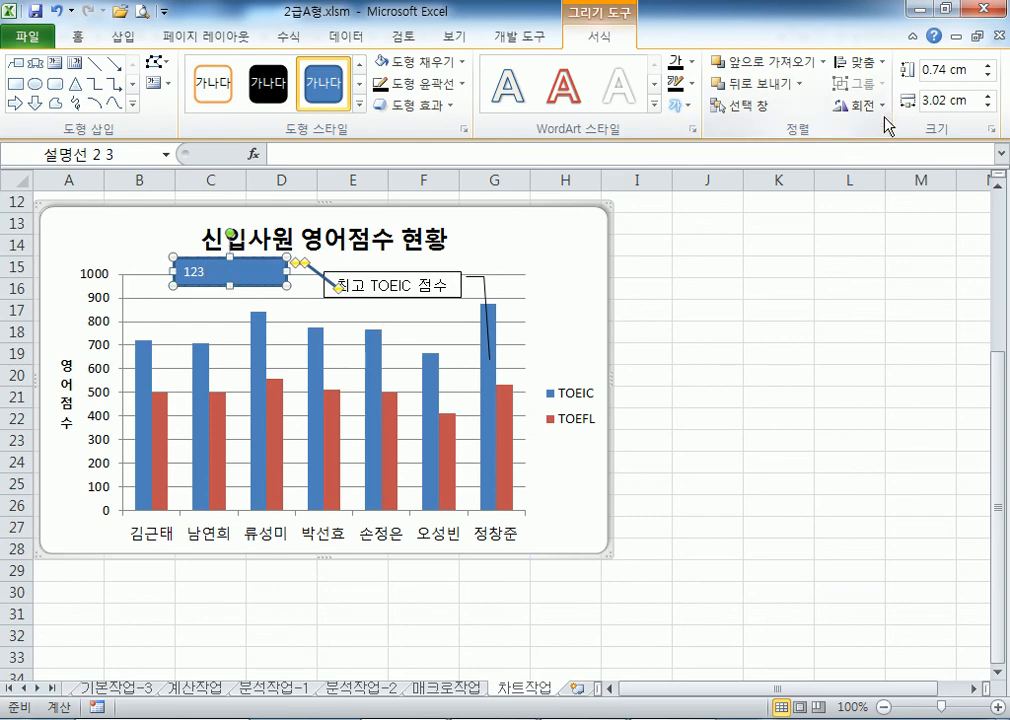
# - Flip the 123 callout with 좌우 대칭, and flip it back with the same option
pyautogui.click(857, 105)
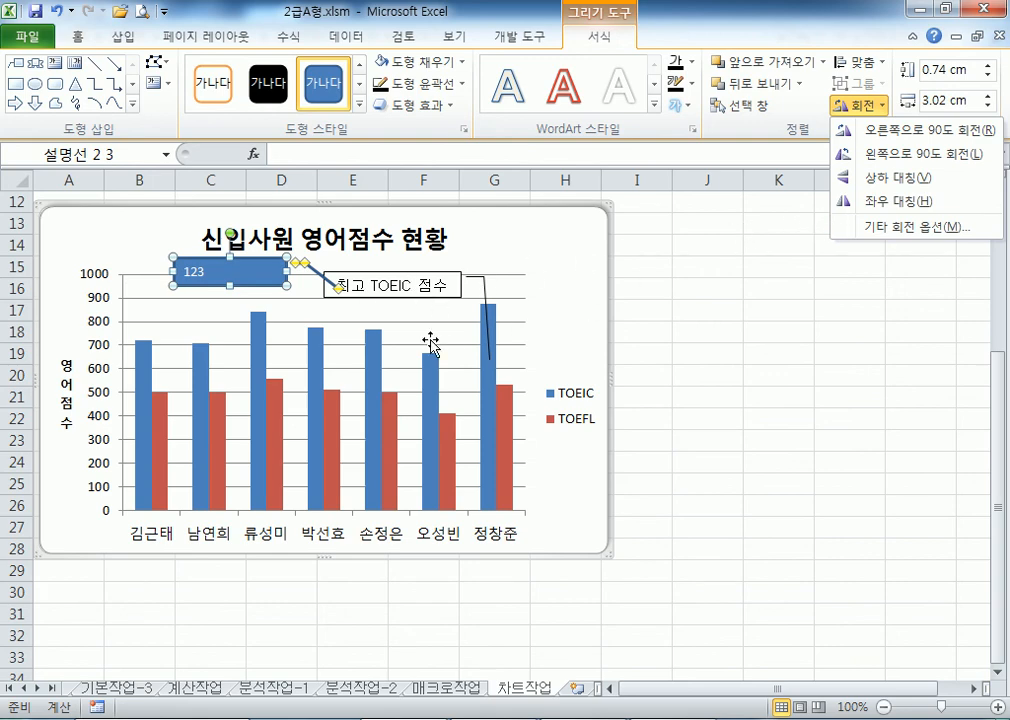
pyautogui.click(875, 201)
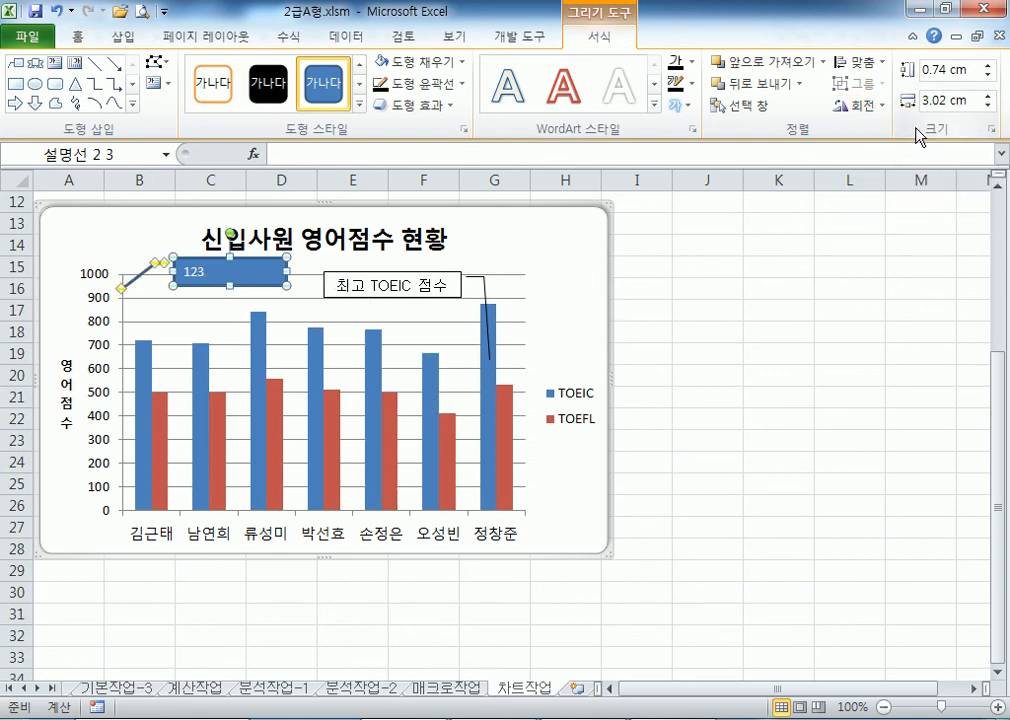
pyautogui.click(866, 106)
pyautogui.click(879, 202)
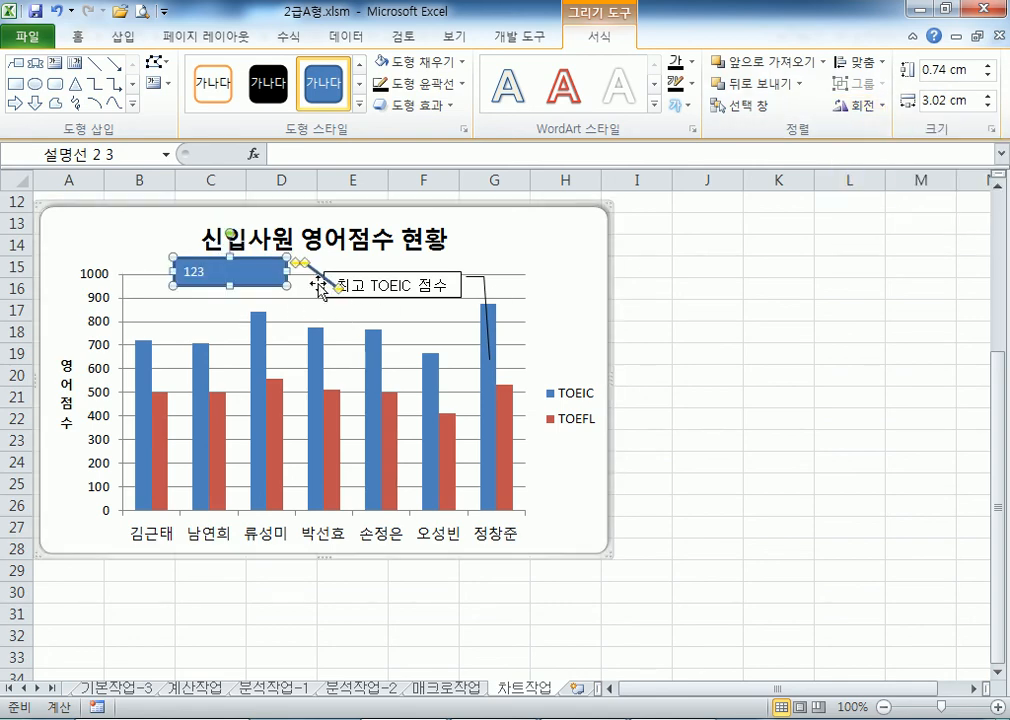
# - Move the 123 callout directly below the 최고 TOEIC 점수 callout and aim its leader line toward the last TOEIC column
pyautogui.moveTo(271, 293); pyautogui.dragTo(367, 320)
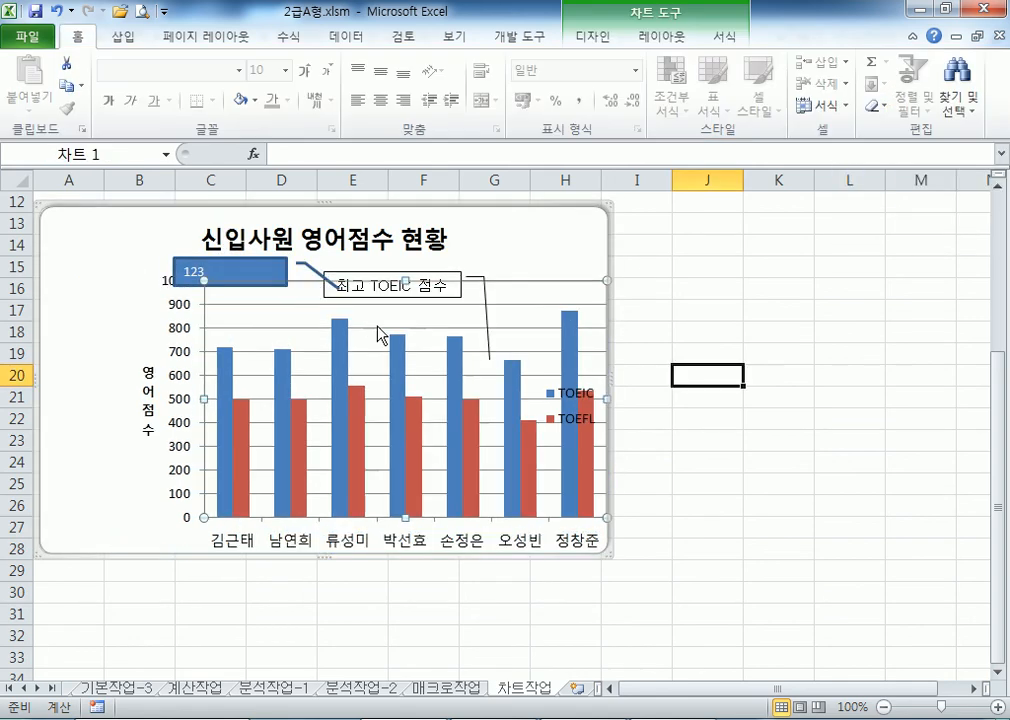
pyautogui.hotkey('ctrl', 'z')
pyautogui.click(258, 283)
pyautogui.moveTo(265, 286); pyautogui.dragTo(418, 328)
pyautogui.moveTo(491, 329)
pyautogui.mouseDown()
pyautogui.moveTo(489, 349)
pyautogui.moveTo(476, 346)
pyautogui.mouseUp()
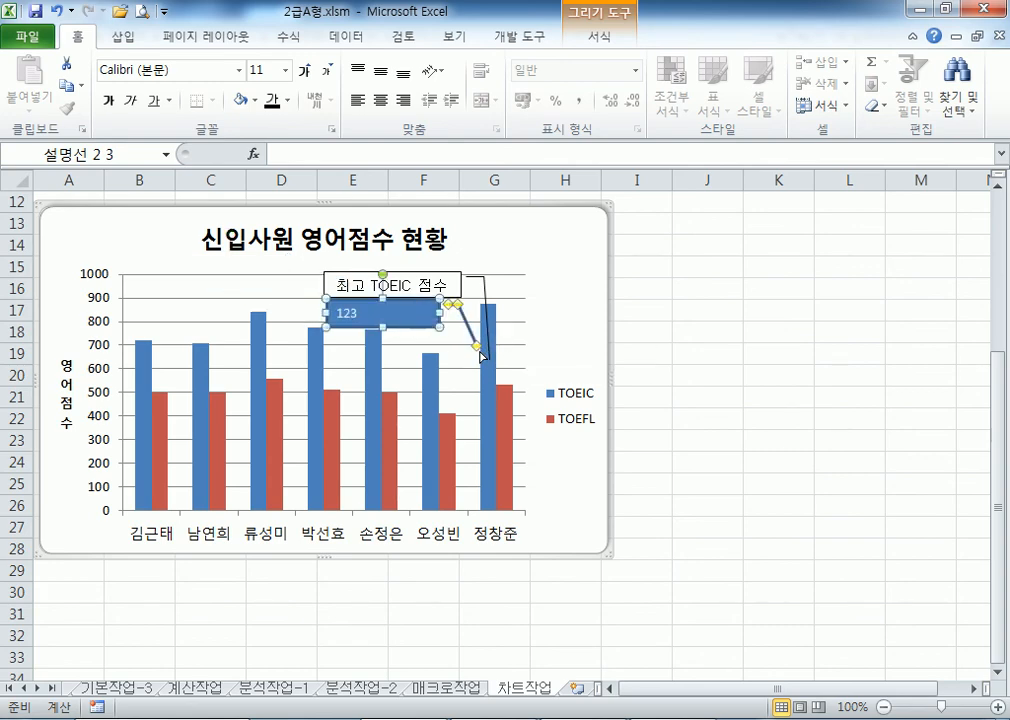
# - Move the 123 callout up to the end of the chart title, above the last column
pyautogui.click(557, 379)
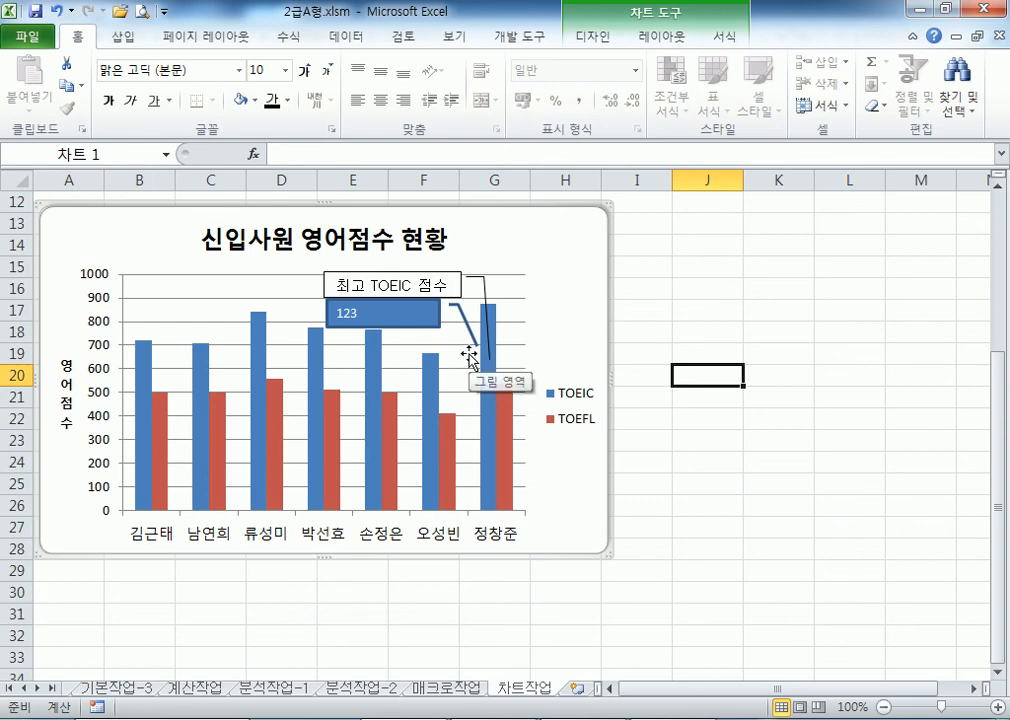
pyautogui.moveTo(411, 324)
pyautogui.mouseDown()
pyautogui.moveTo(423, 298)
pyautogui.moveTo(521, 252)
pyautogui.mouseUp()
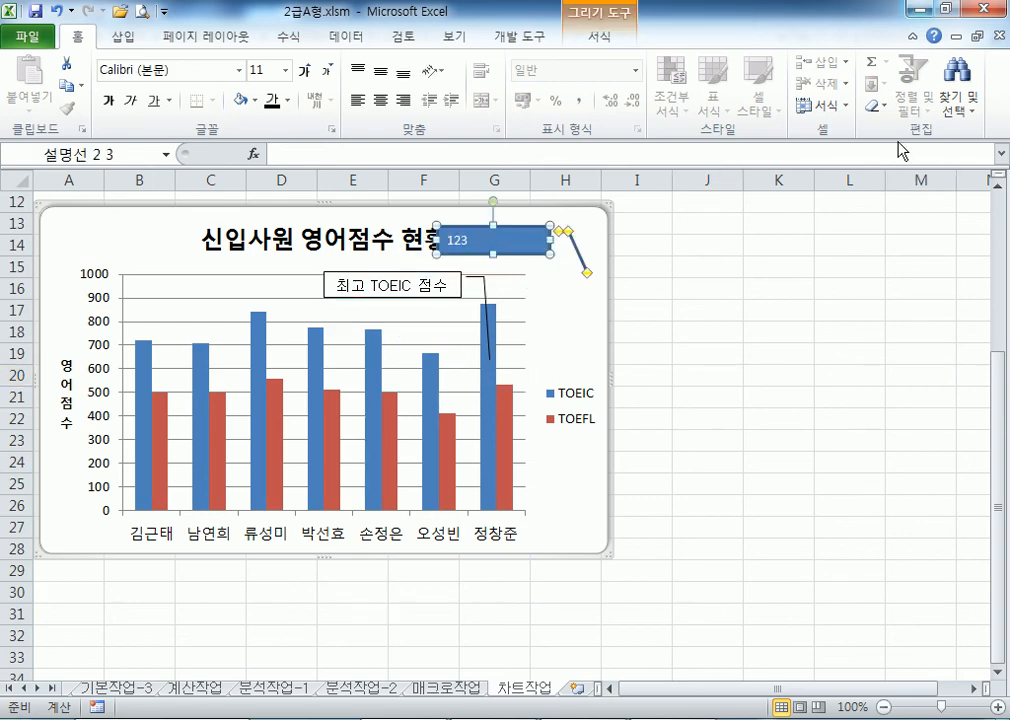
# - Try the 좌우 대칭 rotation option on the 최고 TOEIC 점수 callout
pyautogui.click(599, 37)
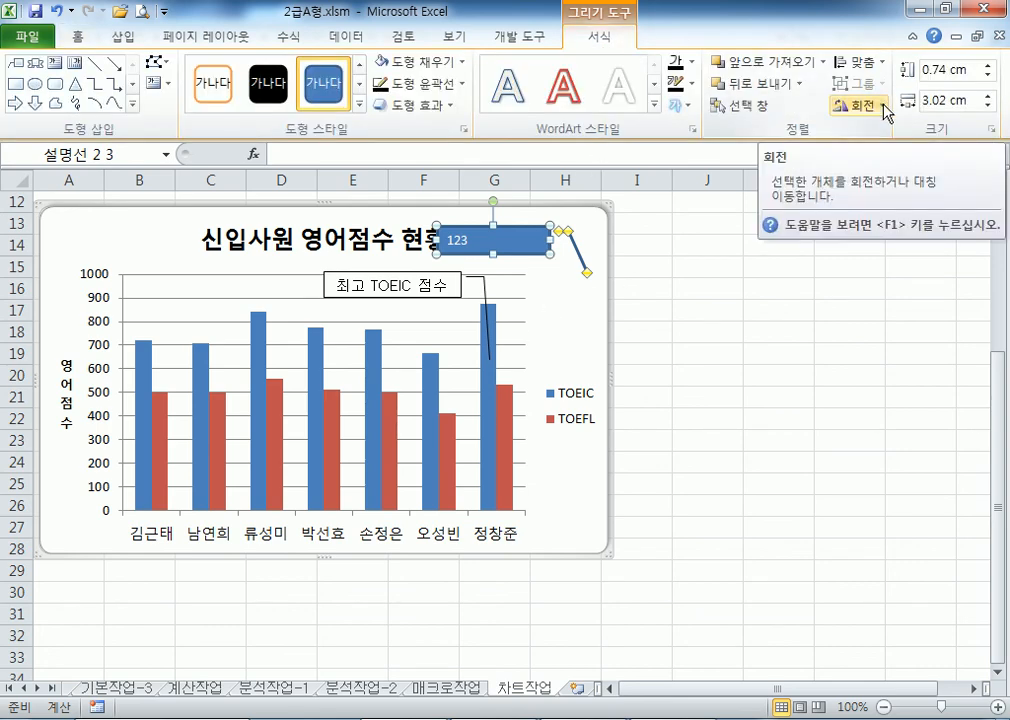
pyautogui.click(480, 295)
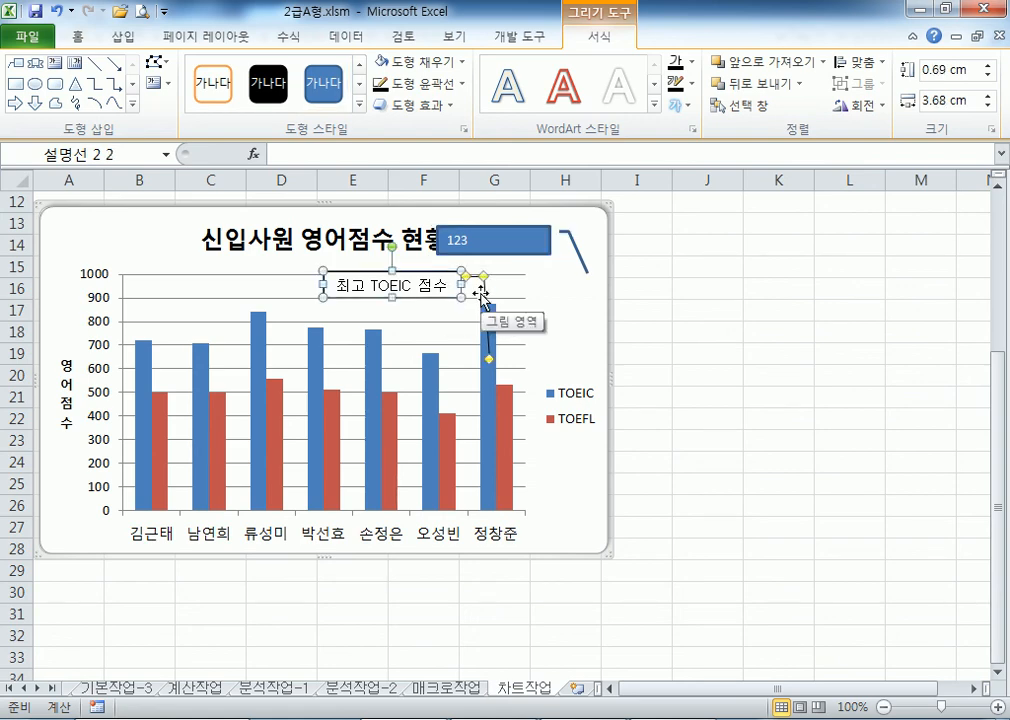
pyautogui.click(881, 108)
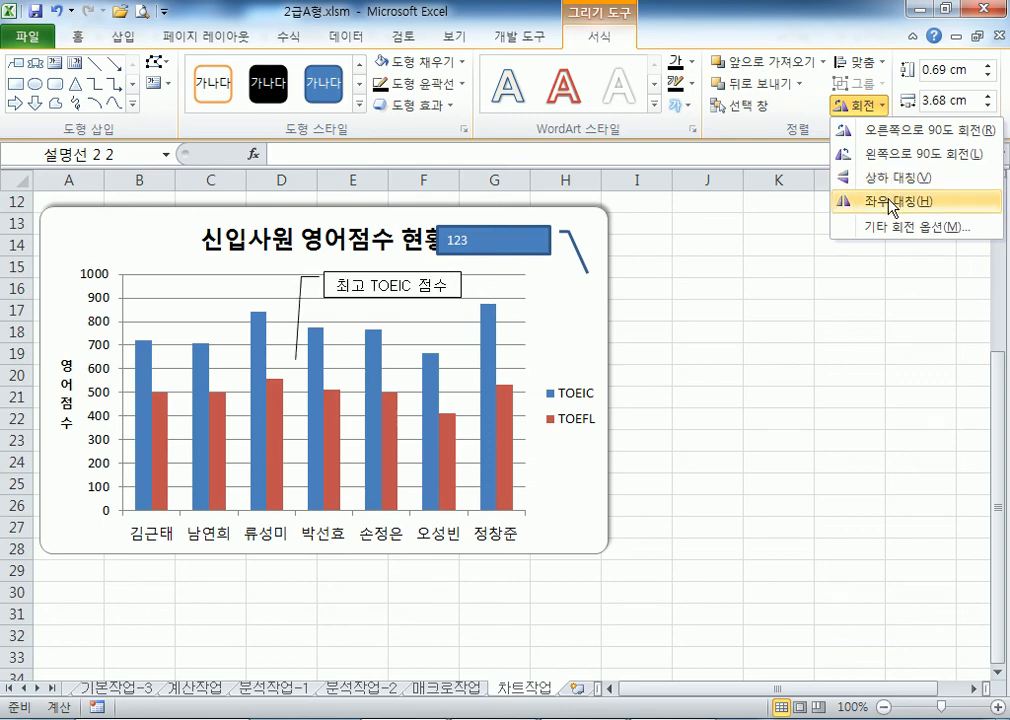
pyautogui.click(893, 203)
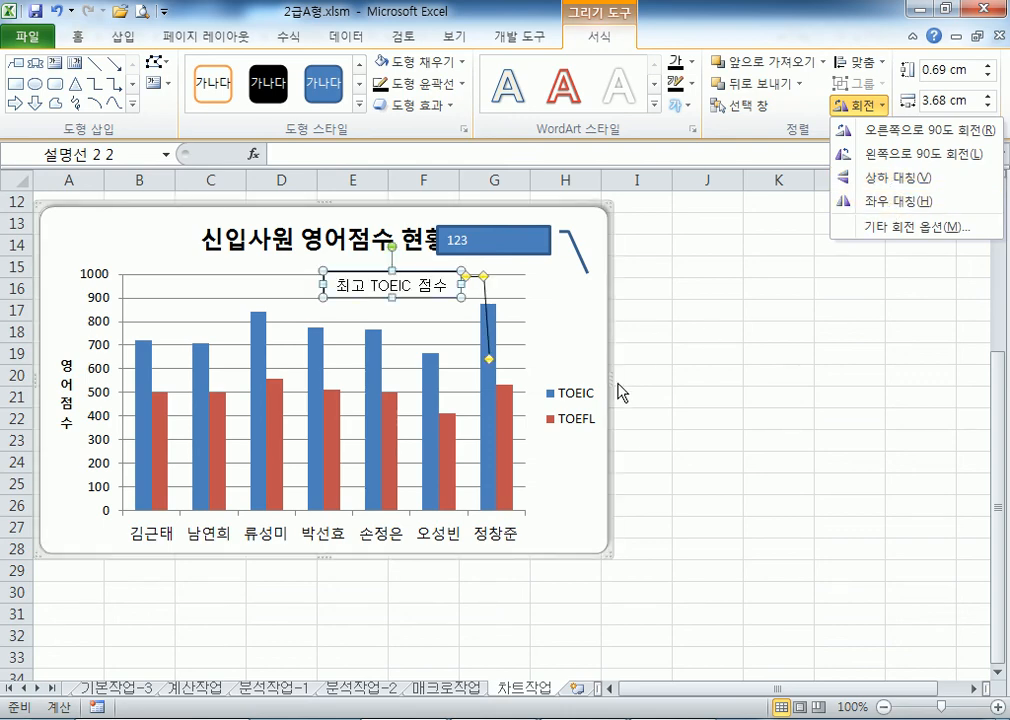
# - Delete the 123 callout from the chart and deselect the chart
pyautogui.click(565, 263)
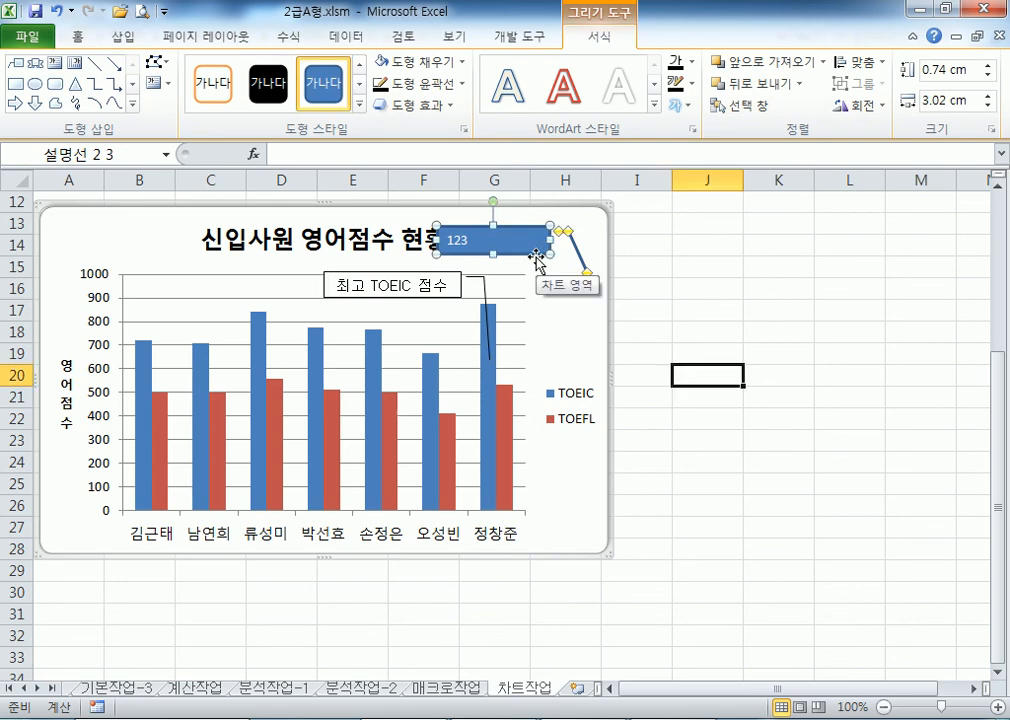
pyautogui.press('Delete')
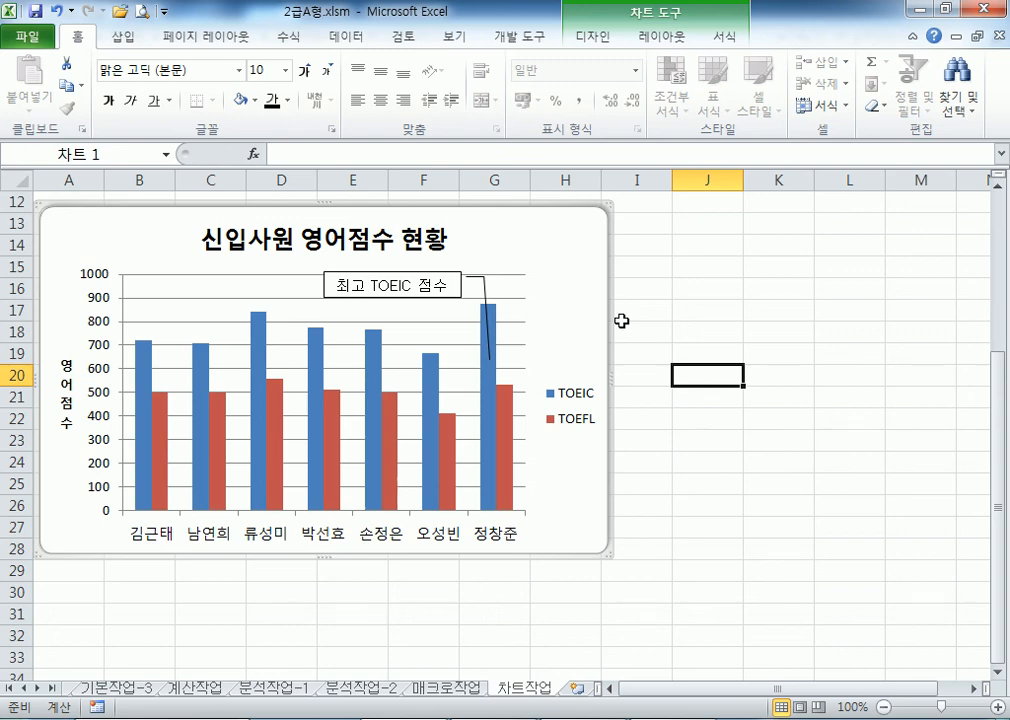
pyautogui.click(781, 352)
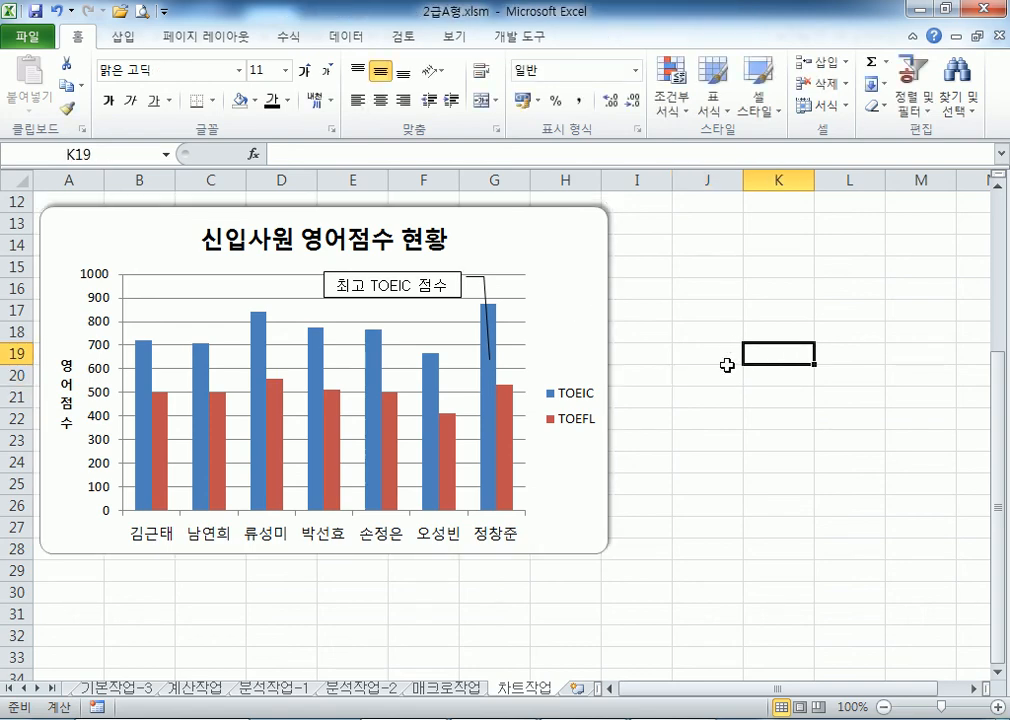